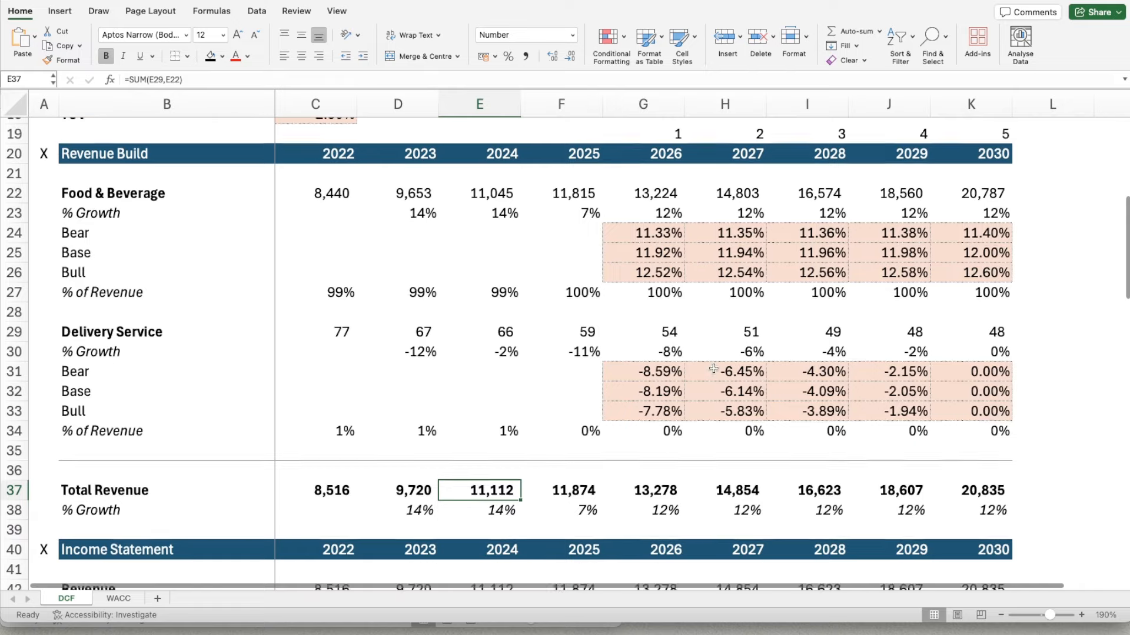
- Review the finished Chipotle DCF model, from revenue build and cash flow items to implied share price, then its assumptions
scroll(713, 369, "down", 10)
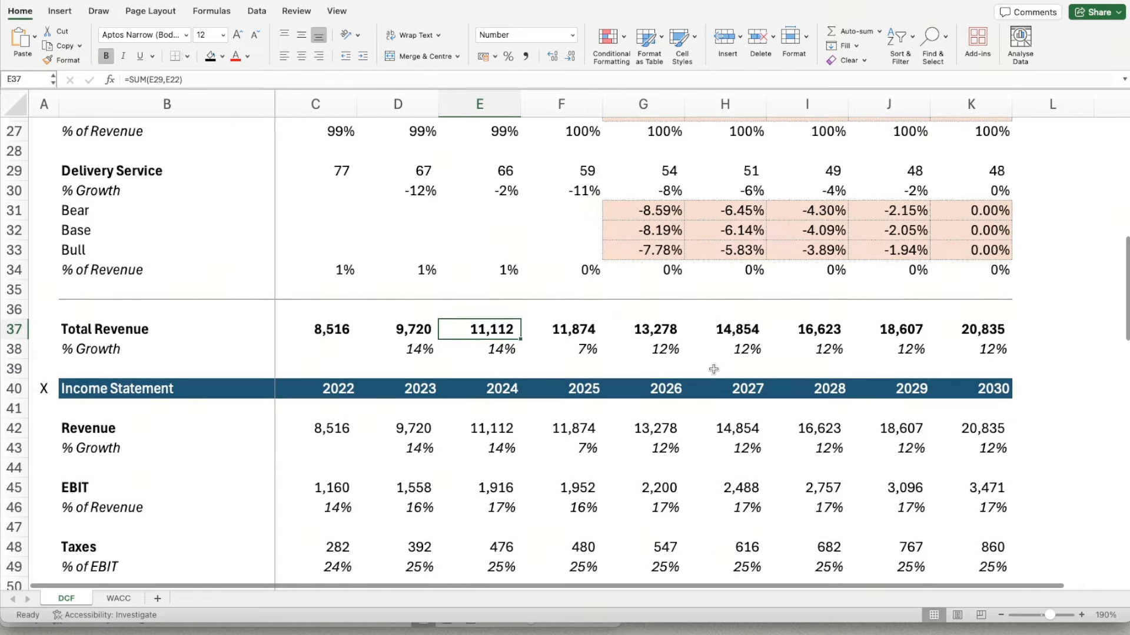
scroll(714, 369, "down", 5)
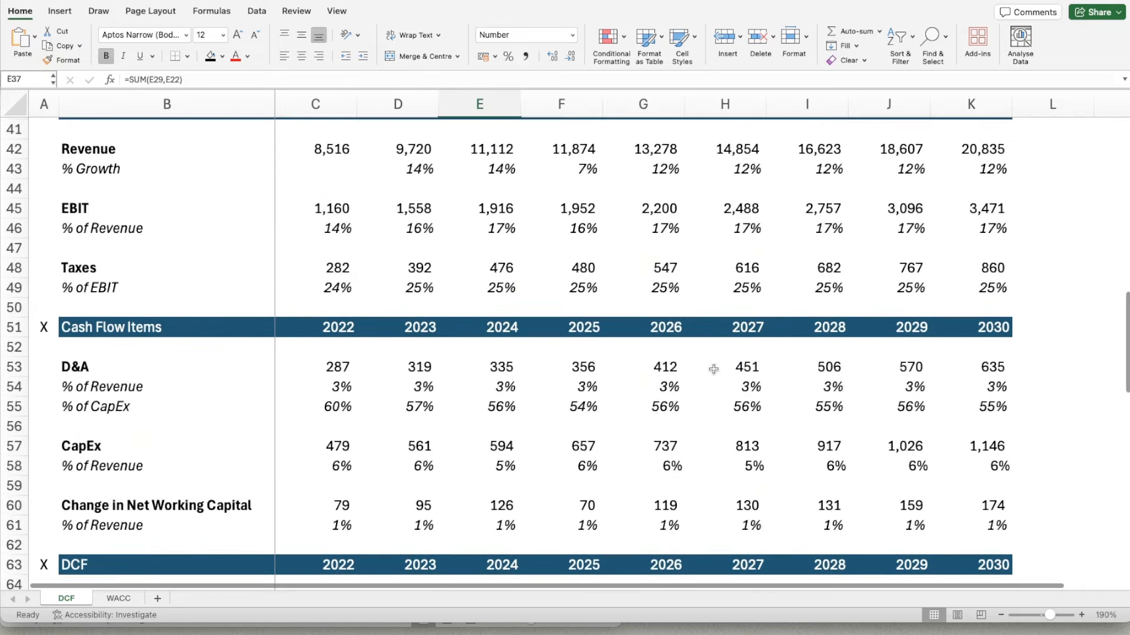
scroll(714, 368, "down", 10)
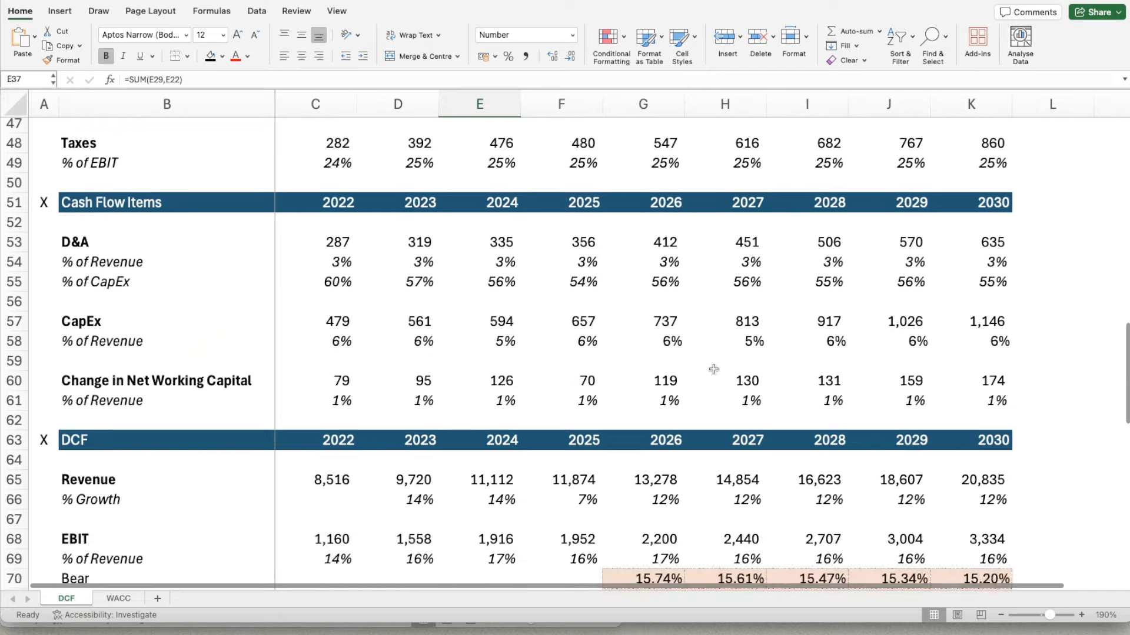
scroll(714, 369, "down", 12)
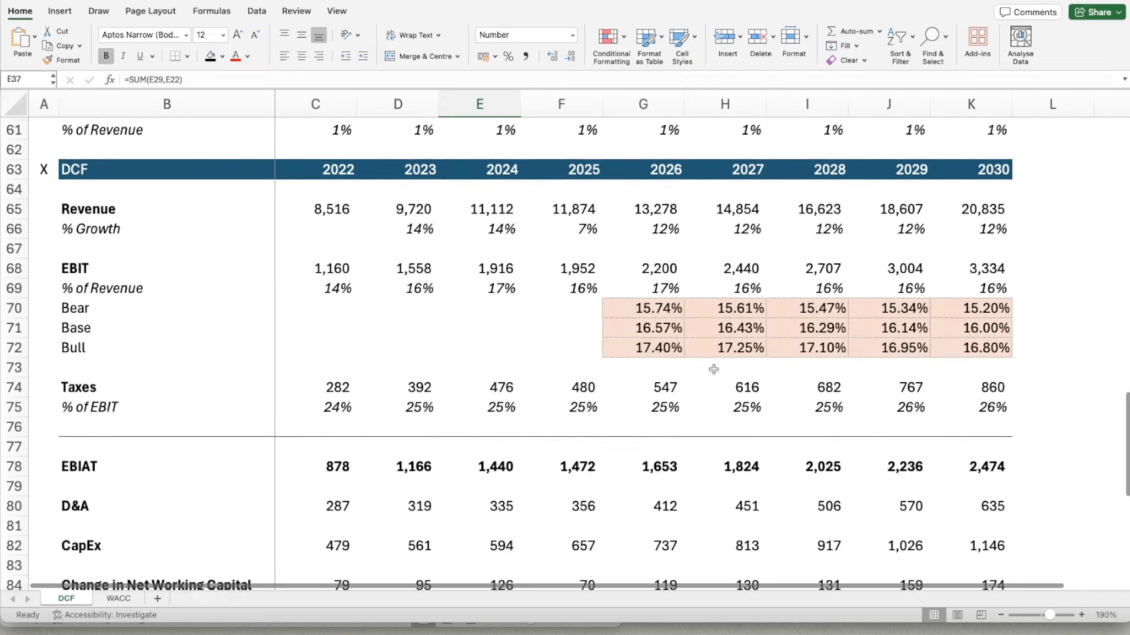
scroll(714, 368, "down", 6)
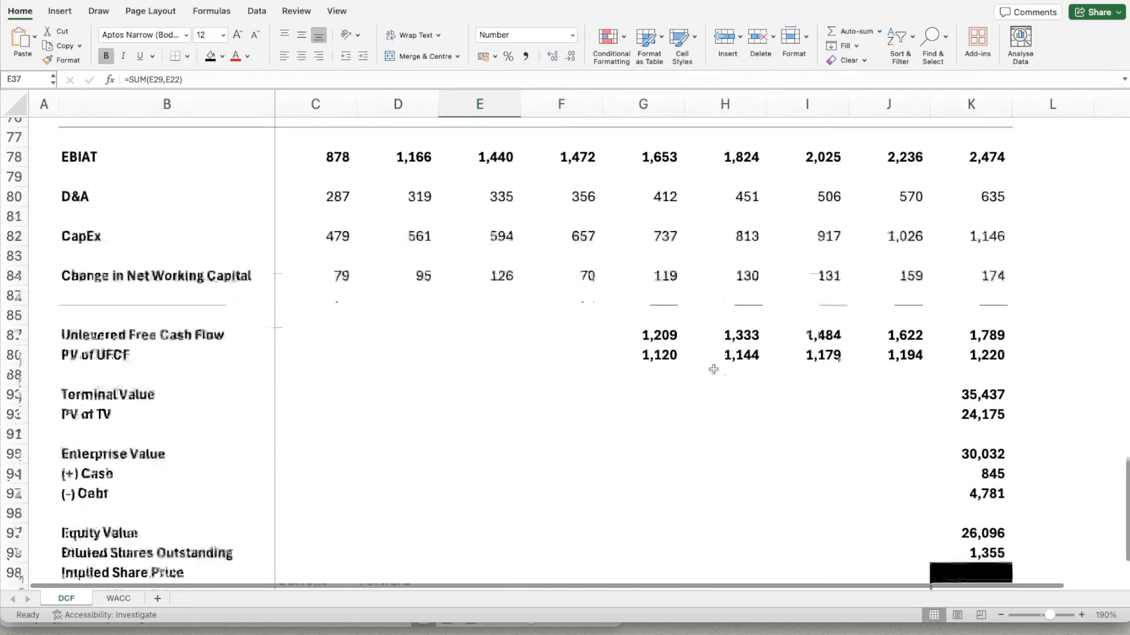
scroll(713, 368, "up", 13)
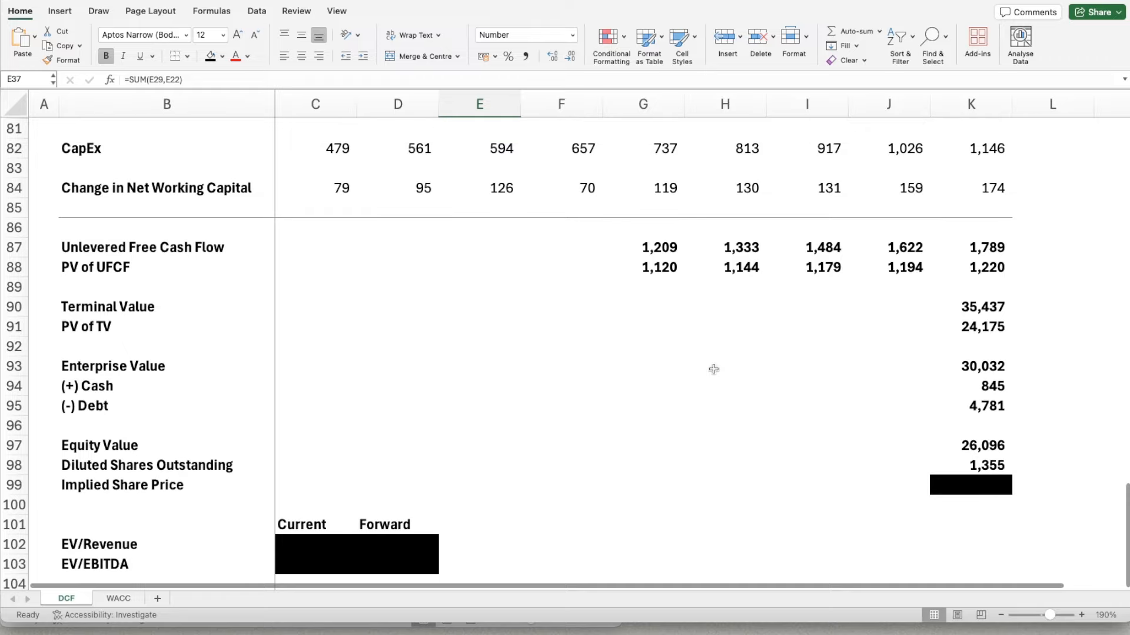
scroll(713, 369, "up", 20)
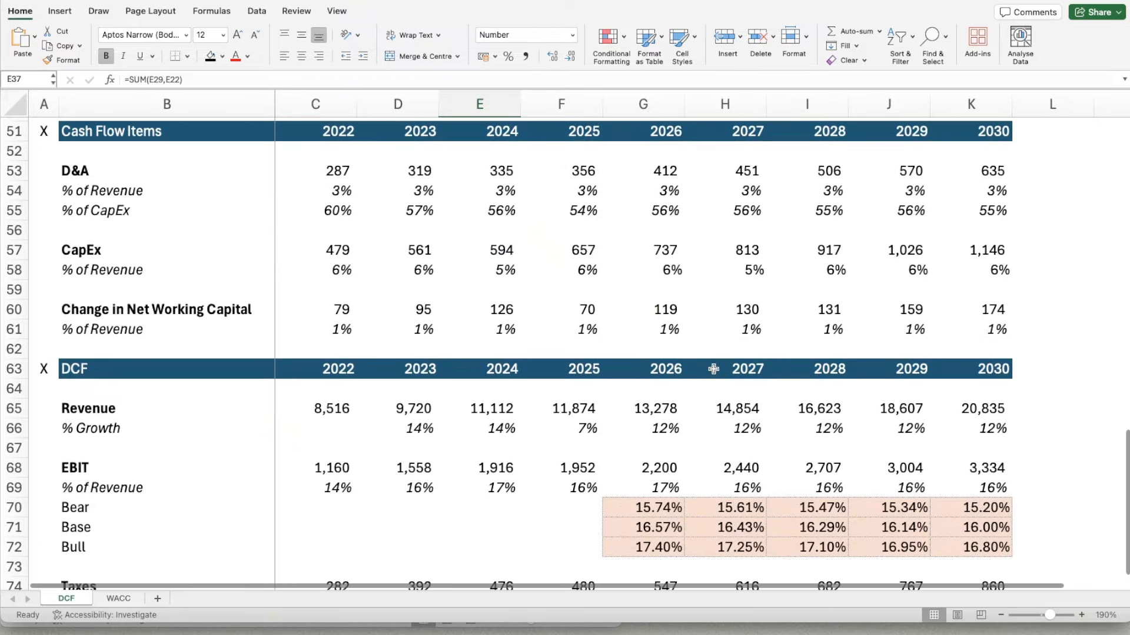
scroll(713, 369, "up", 20)
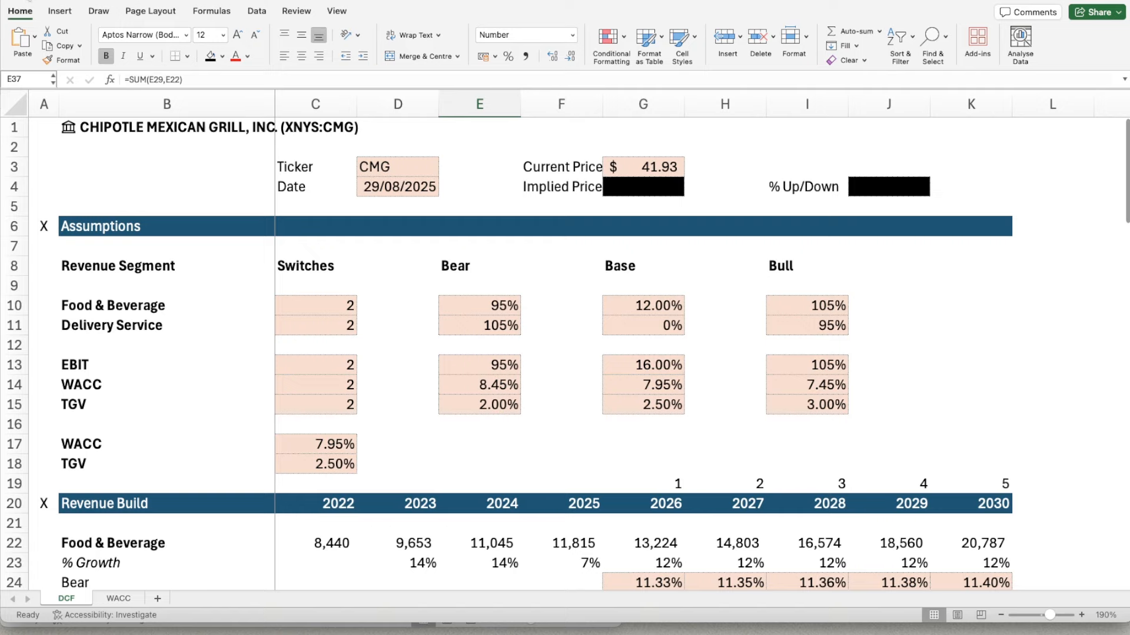
scroll(565, 353, "down", 3)
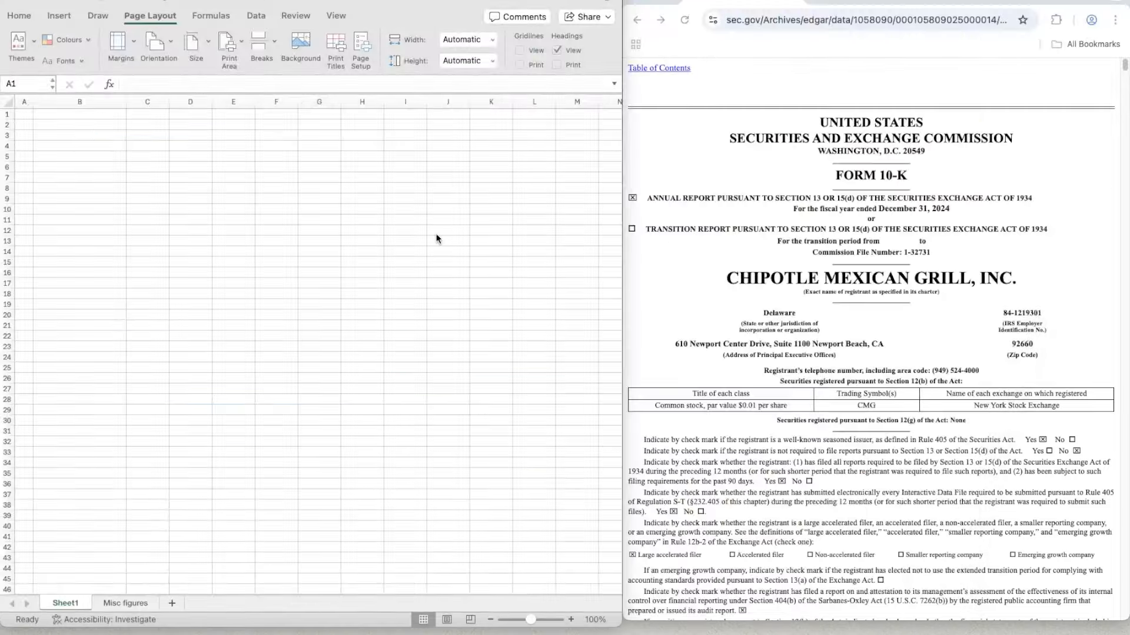
- Look over Chipotle's 10-K and 10-Q filings and its CNBC stock quote page beside the blank workbook
left_click(319, 208)
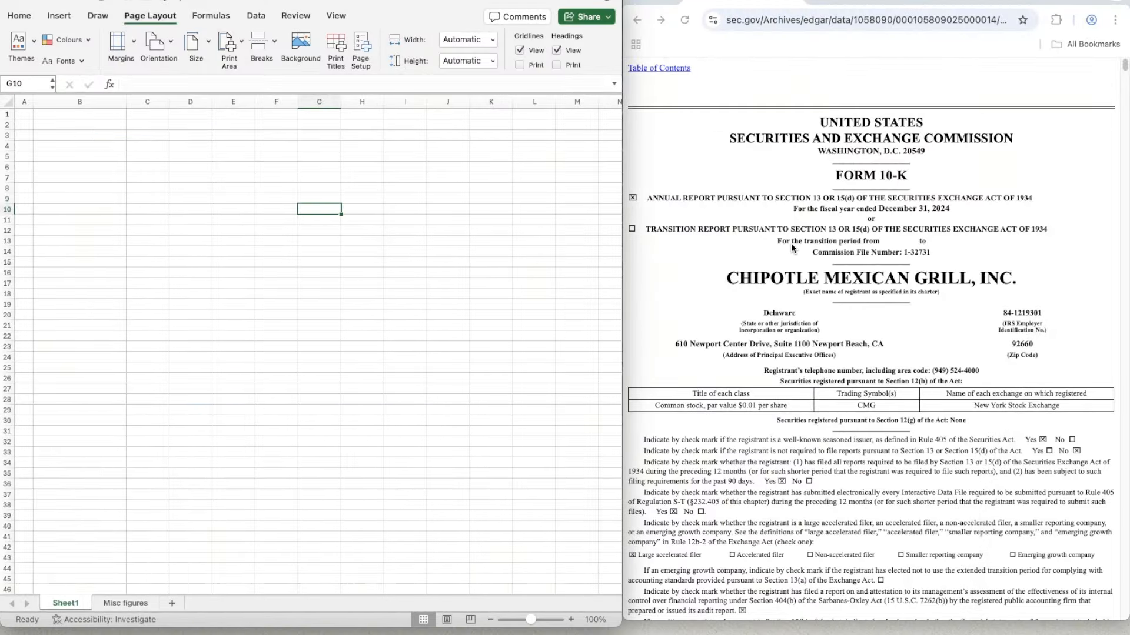
scroll(791, 248, "down", 3)
scroll(791, 247, "up", 5)
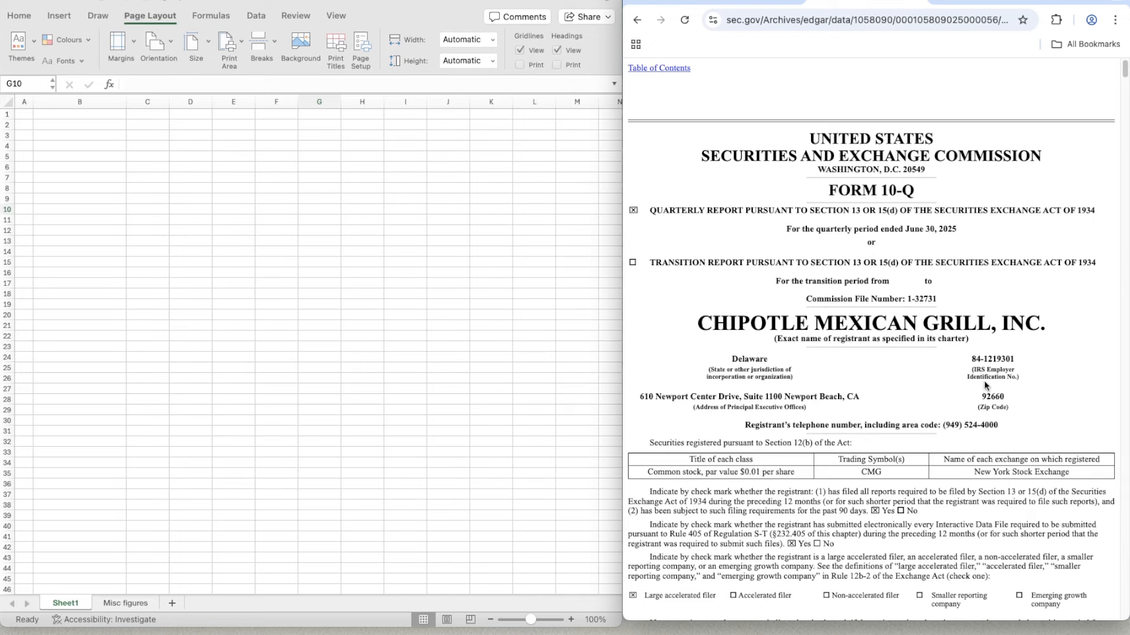
left_click(730, 7)
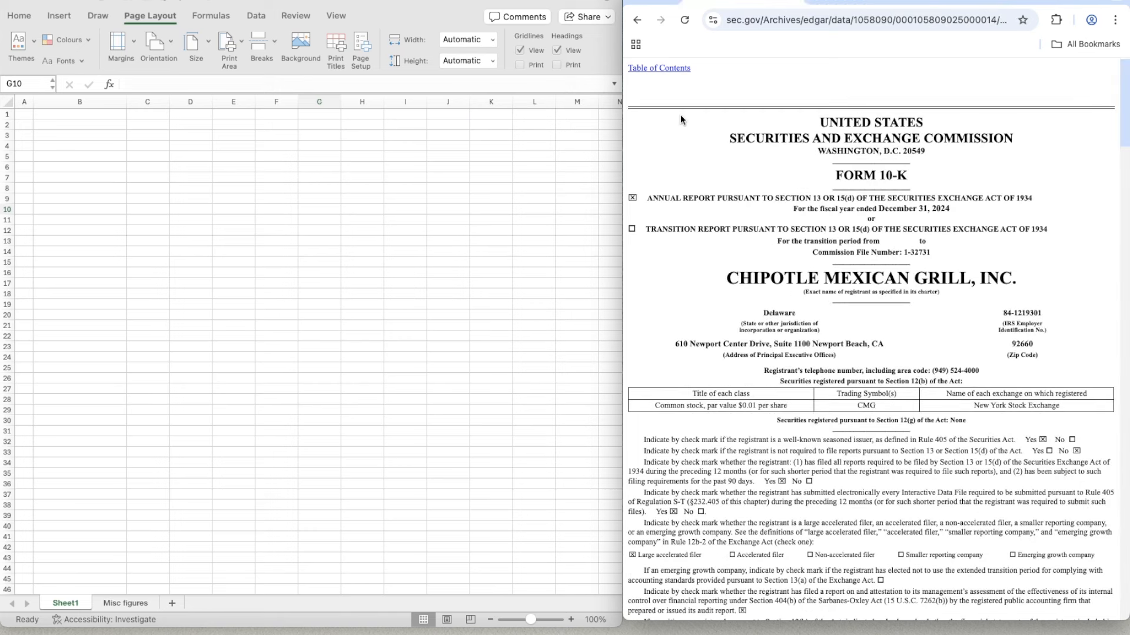
left_click(967, 7)
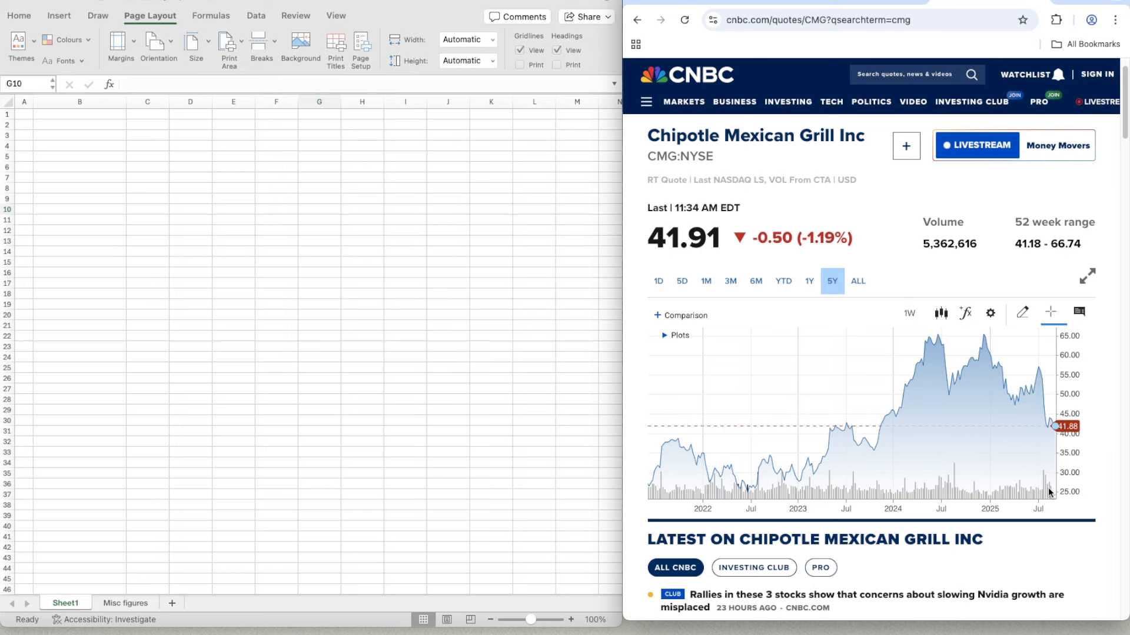
mouse_move(945, 395)
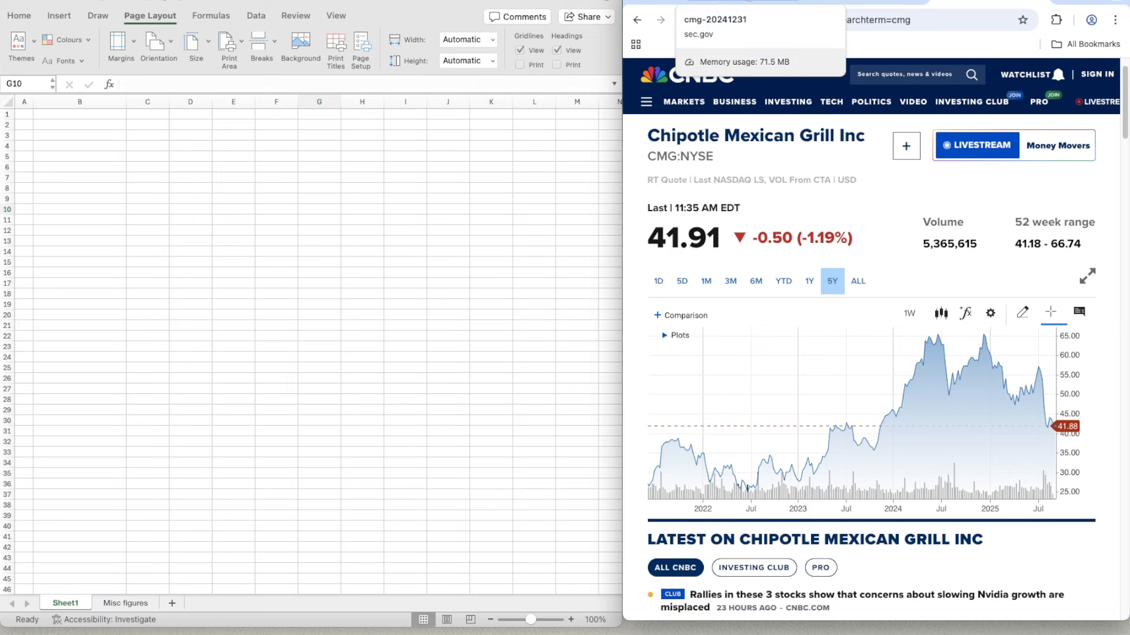
- Find the consolidated statements of income and comprehensive income in Chipotle's 10-K for fiscal year 2024
left_click(759, 2)
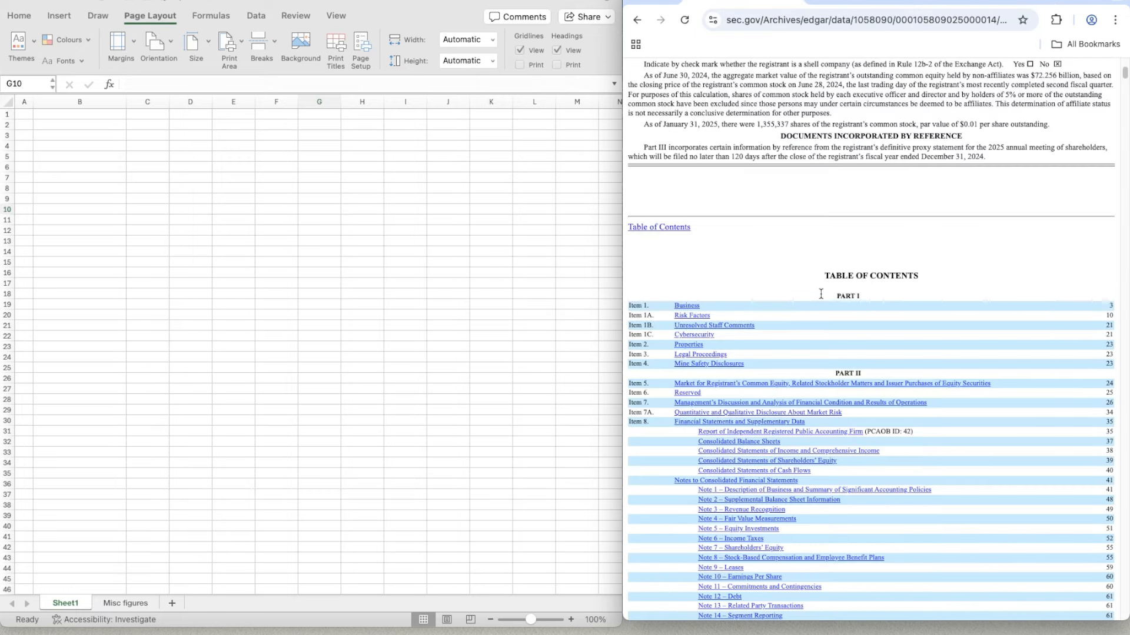
scroll(821, 293, "down", 20)
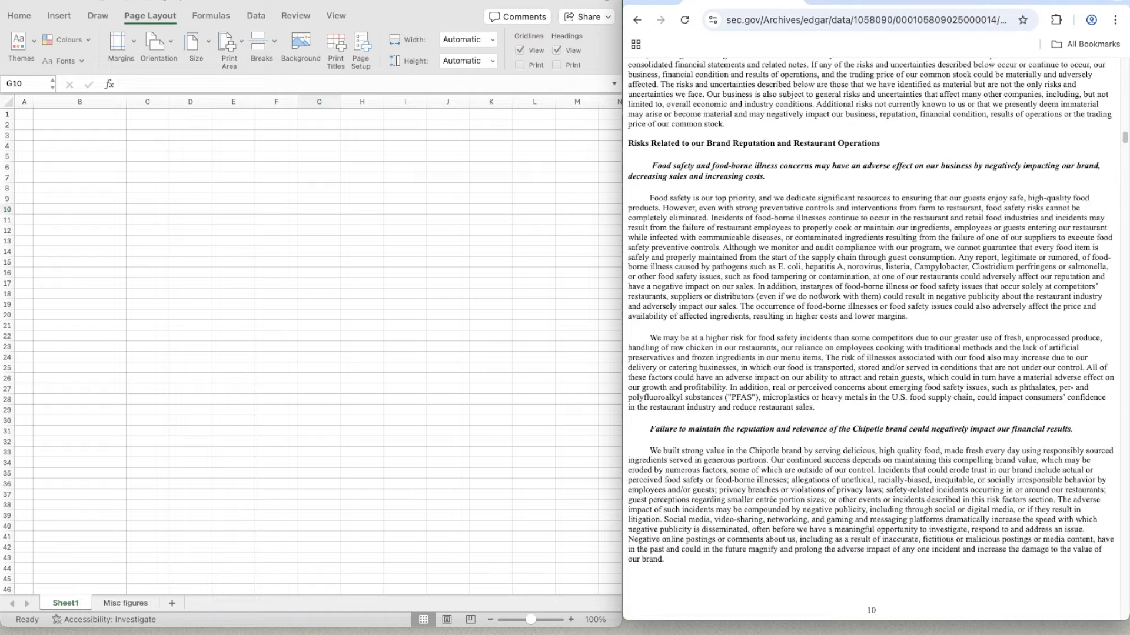
scroll(821, 293, "down", 20)
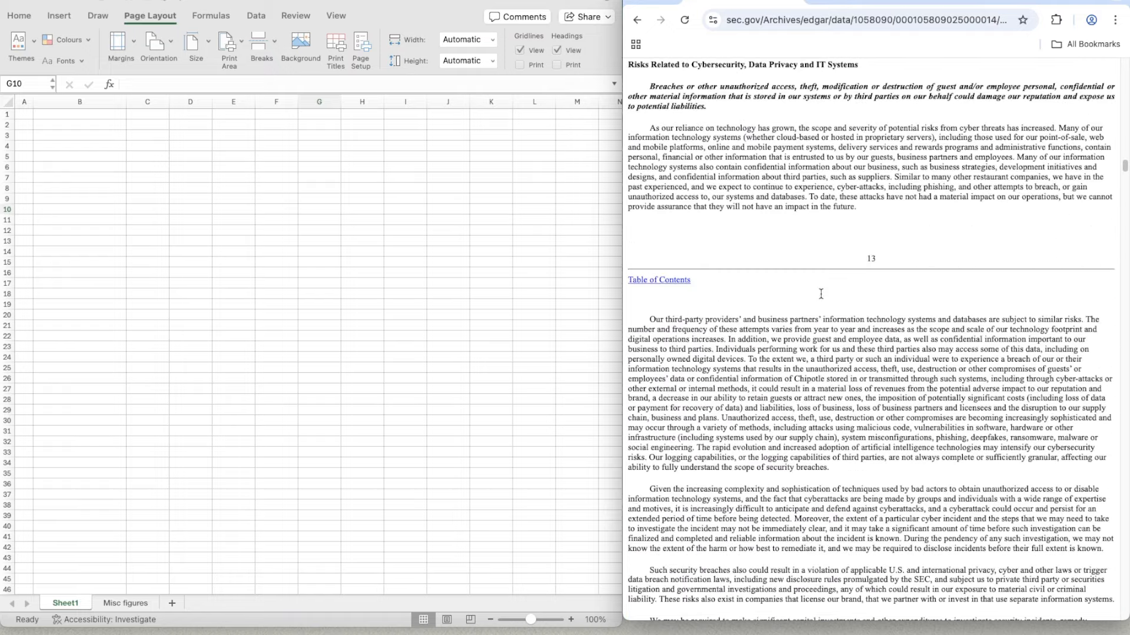
scroll(821, 294, "down", 20)
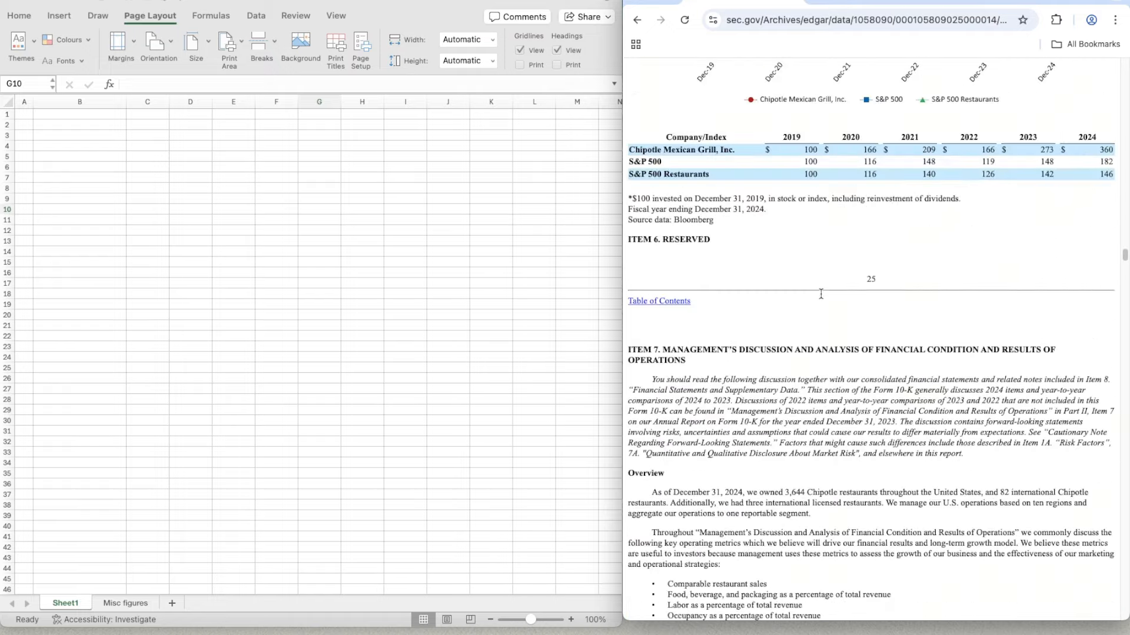
scroll(821, 294, "down", 1)
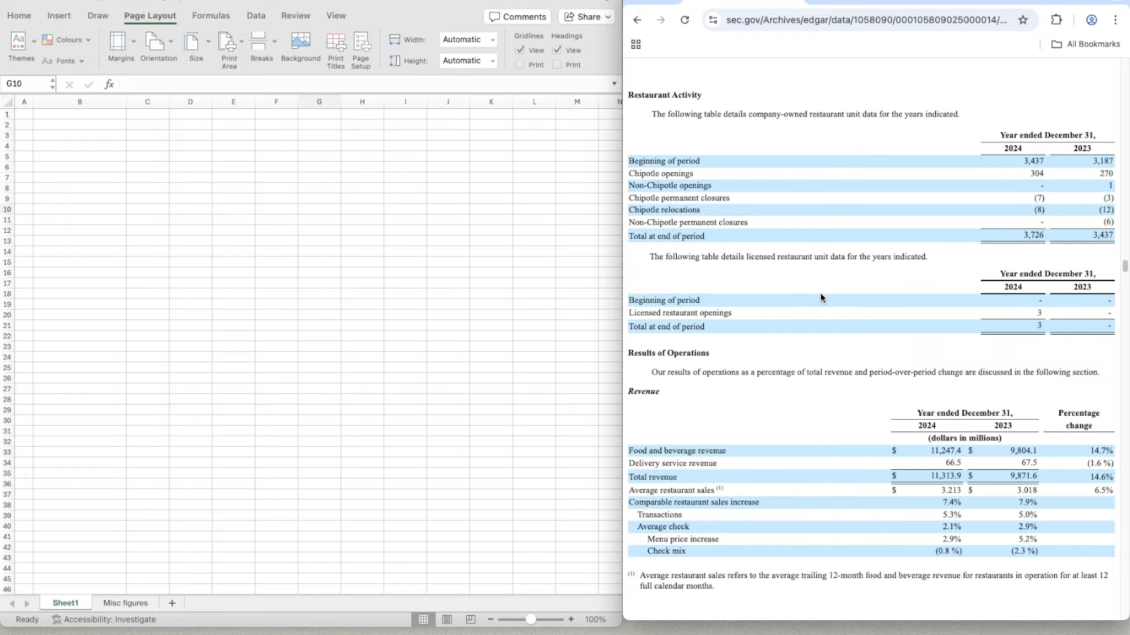
scroll(820, 296, "down", 20)
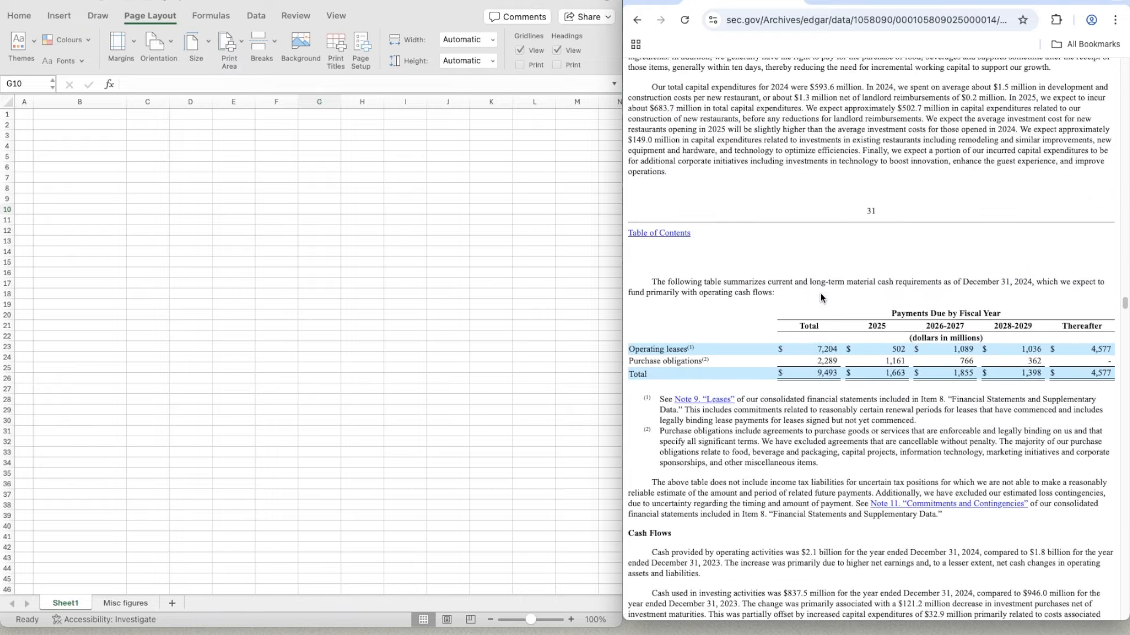
scroll(820, 293, "down", 20)
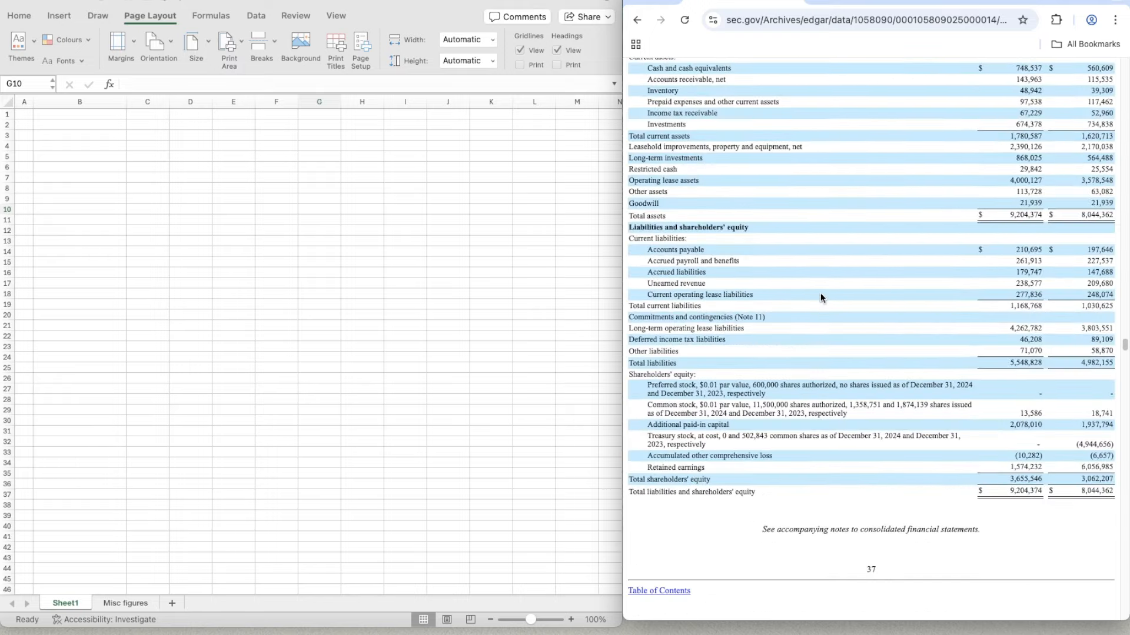
scroll(820, 293, "up", 3)
scroll(820, 292, "down", 15)
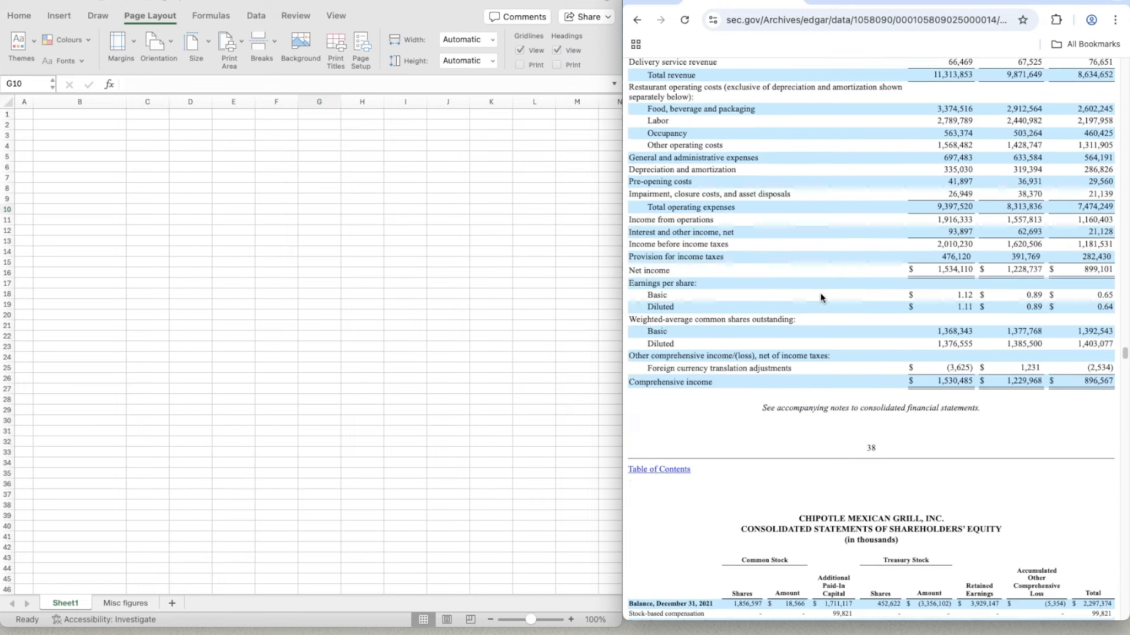
scroll(820, 292, "up", 3)
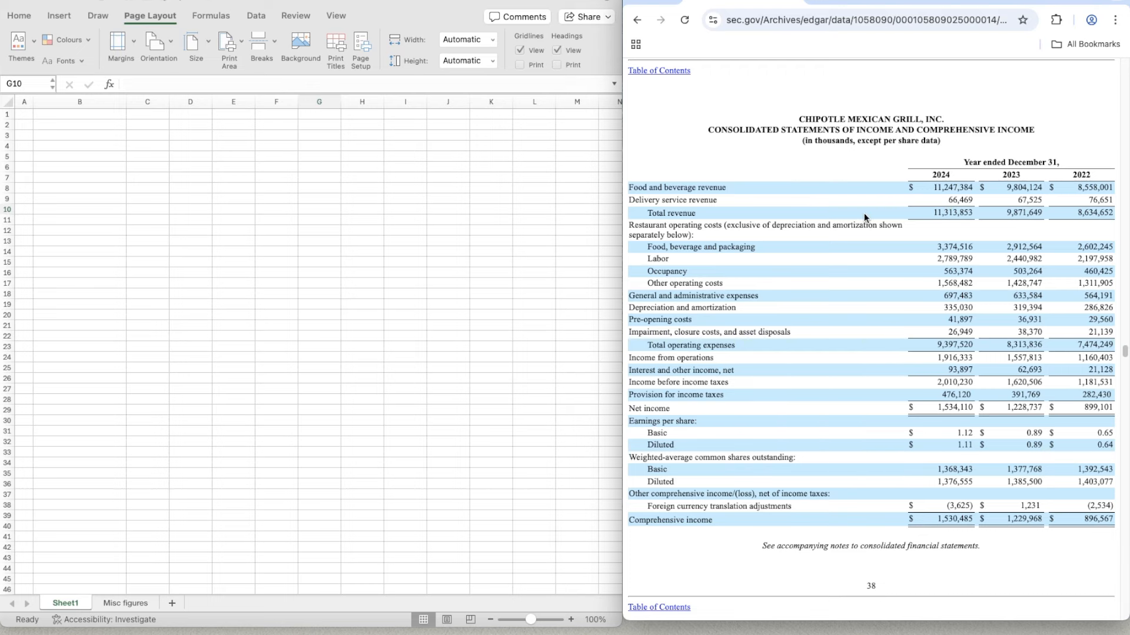
scroll(864, 215, "up", 1)
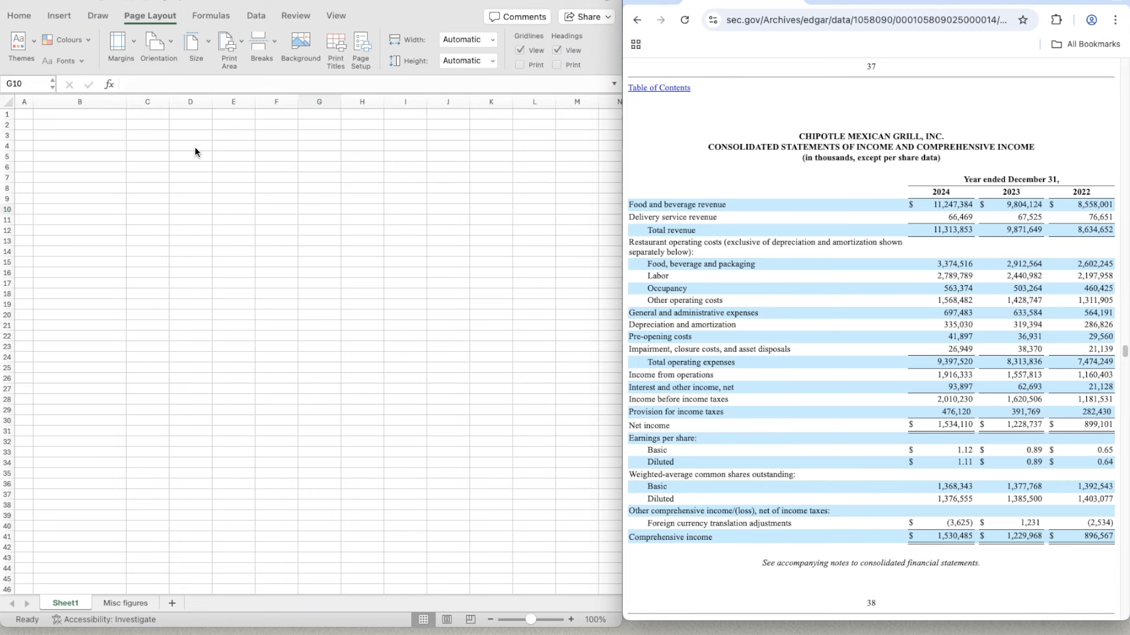
- Hide the gridlines on Sheet1 and freeze its first column
left_click(72, 135)
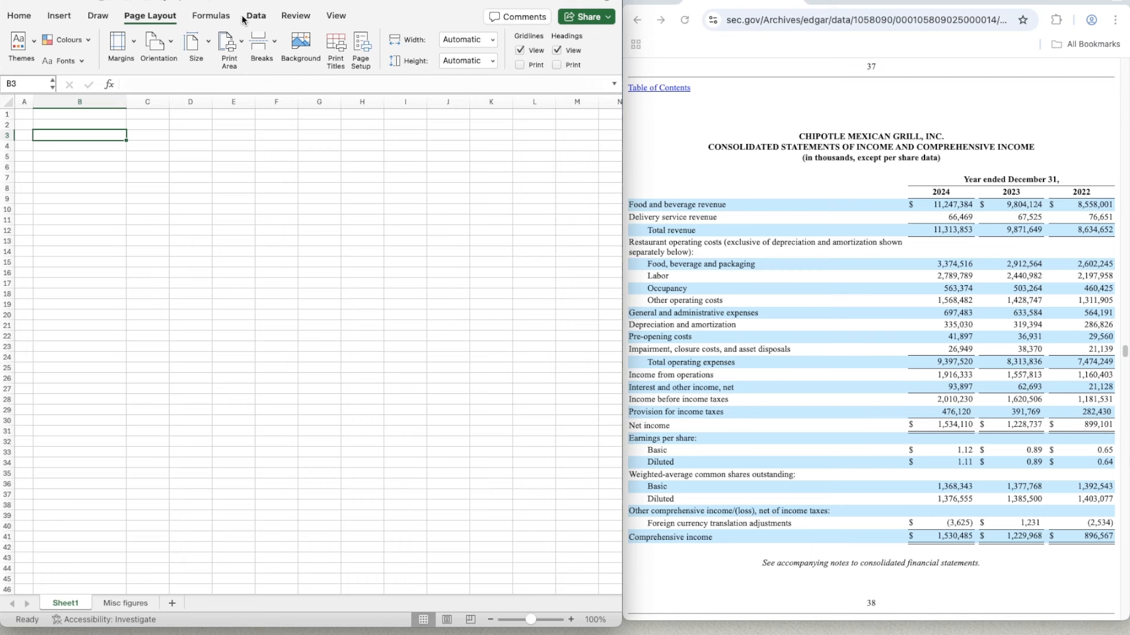
left_click(520, 51)
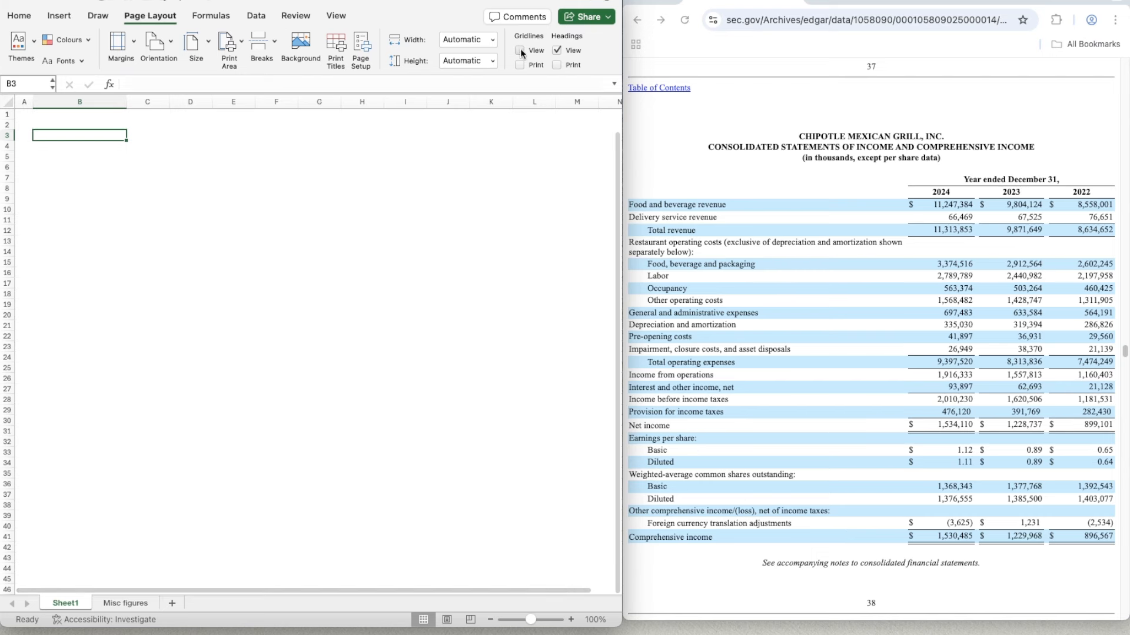
left_click(23, 133)
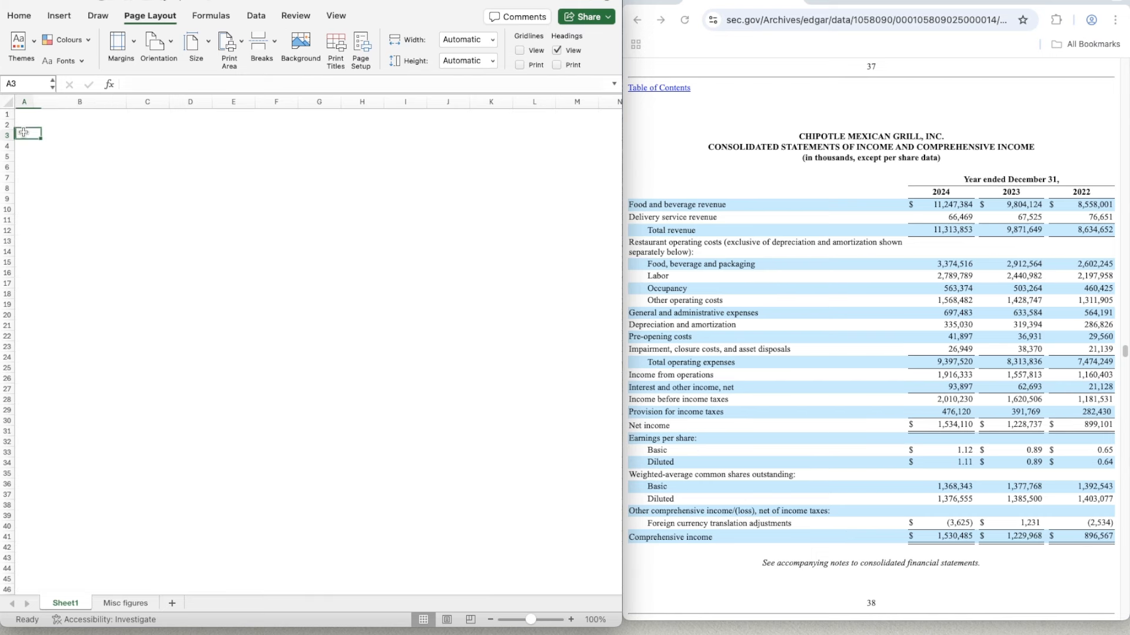
left_click(24, 124)
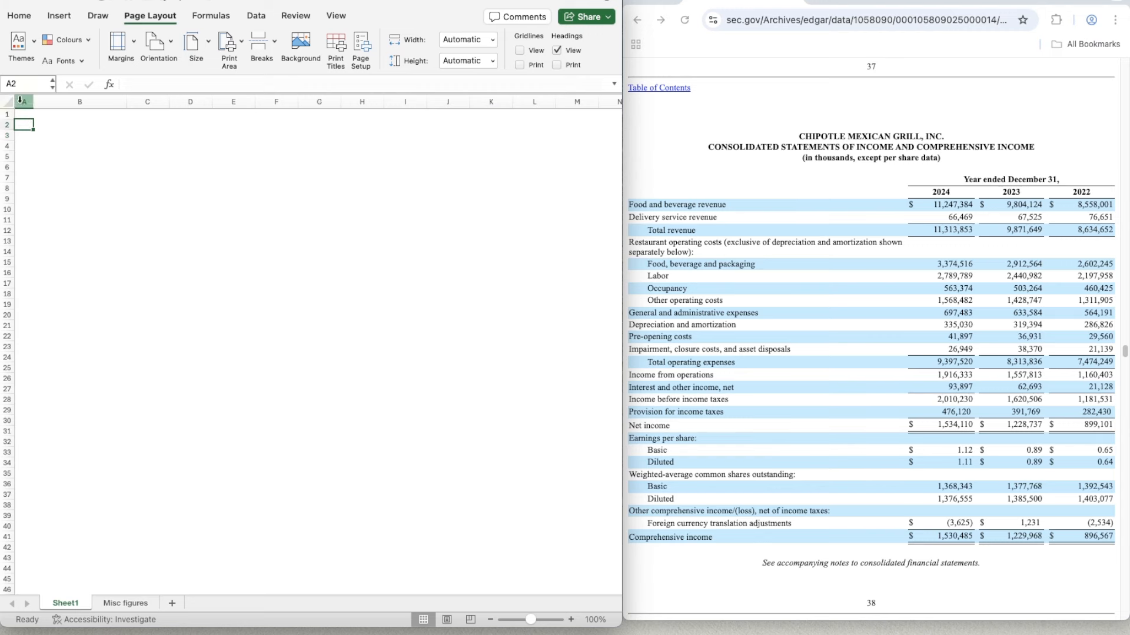
left_click(345, 20)
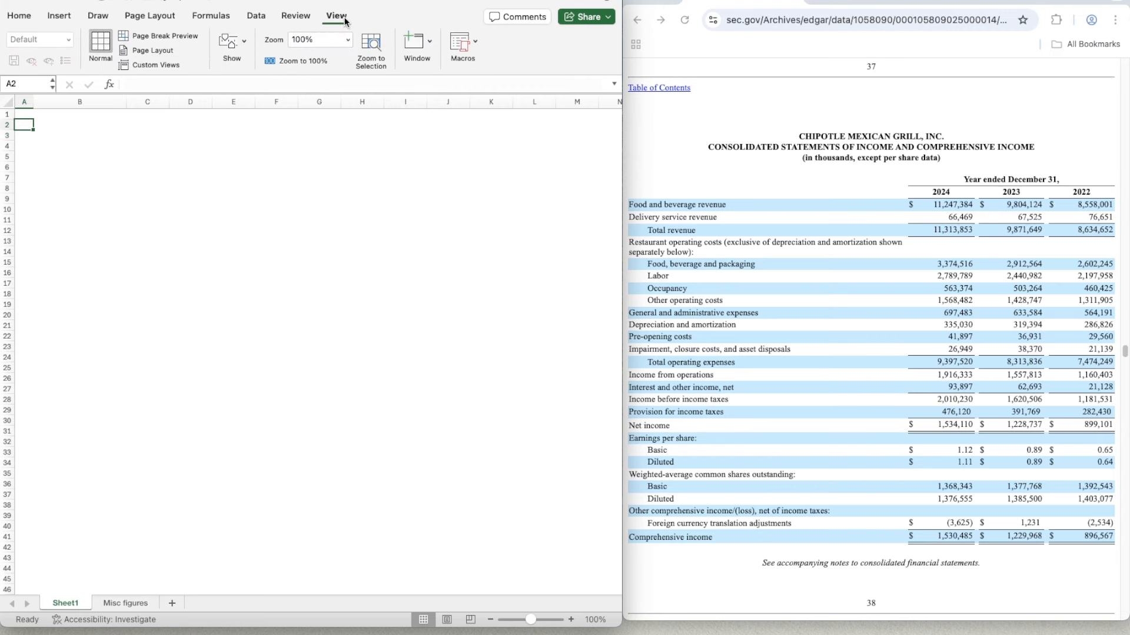
left_click(430, 42)
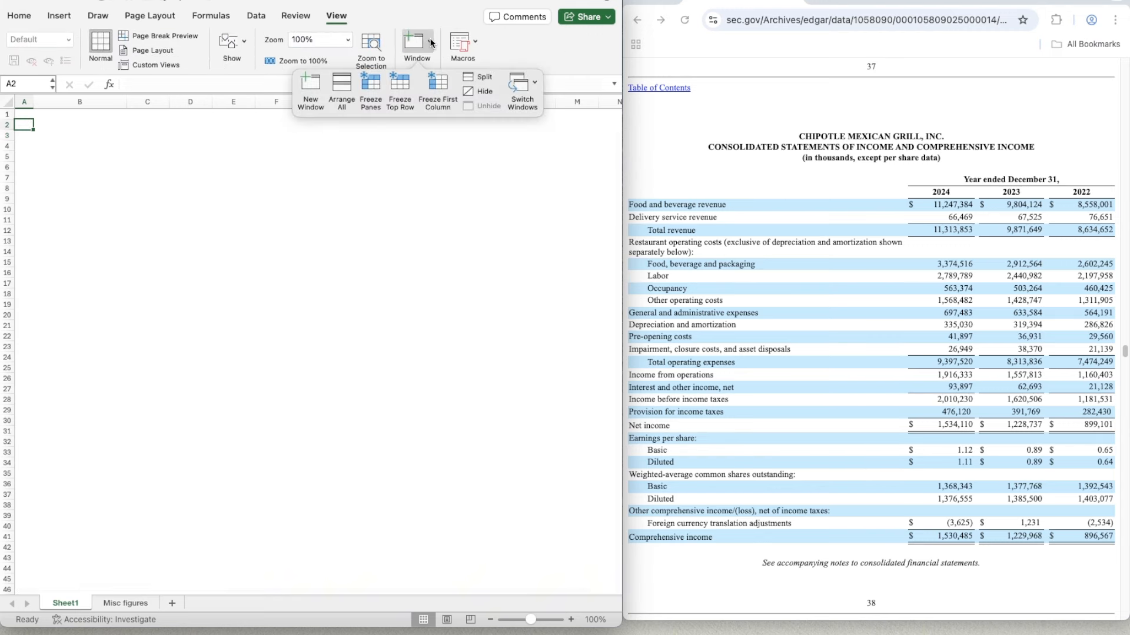
left_click(435, 83)
- Delete the wide column B and insert a new column before column A on Sheet1
left_click(109, 113)
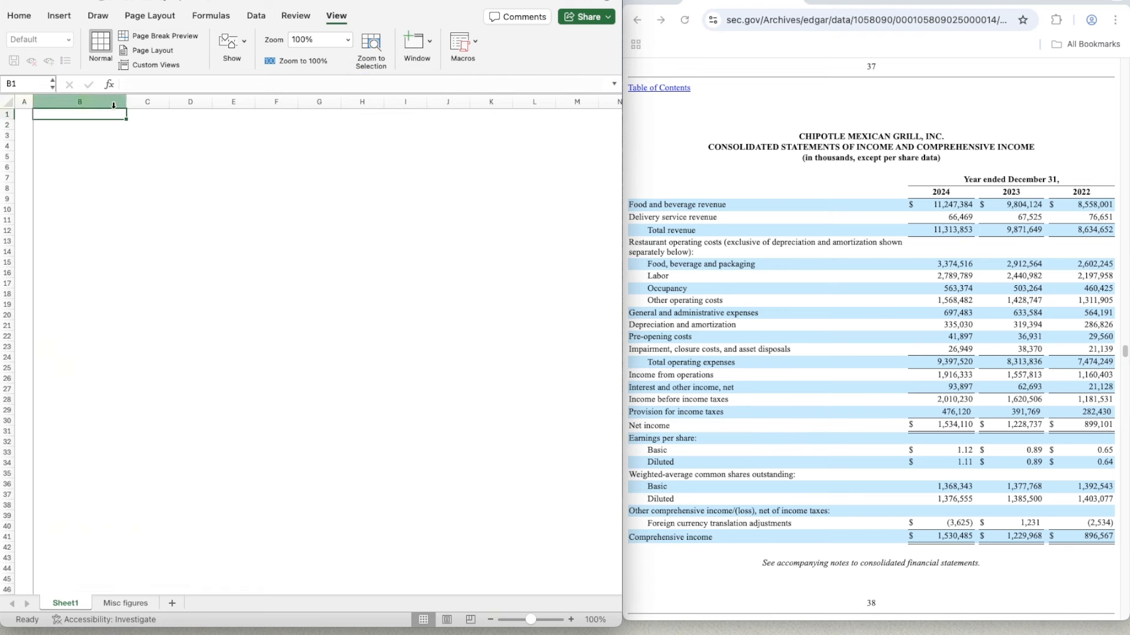
left_click(114, 105)
right_click(105, 106)
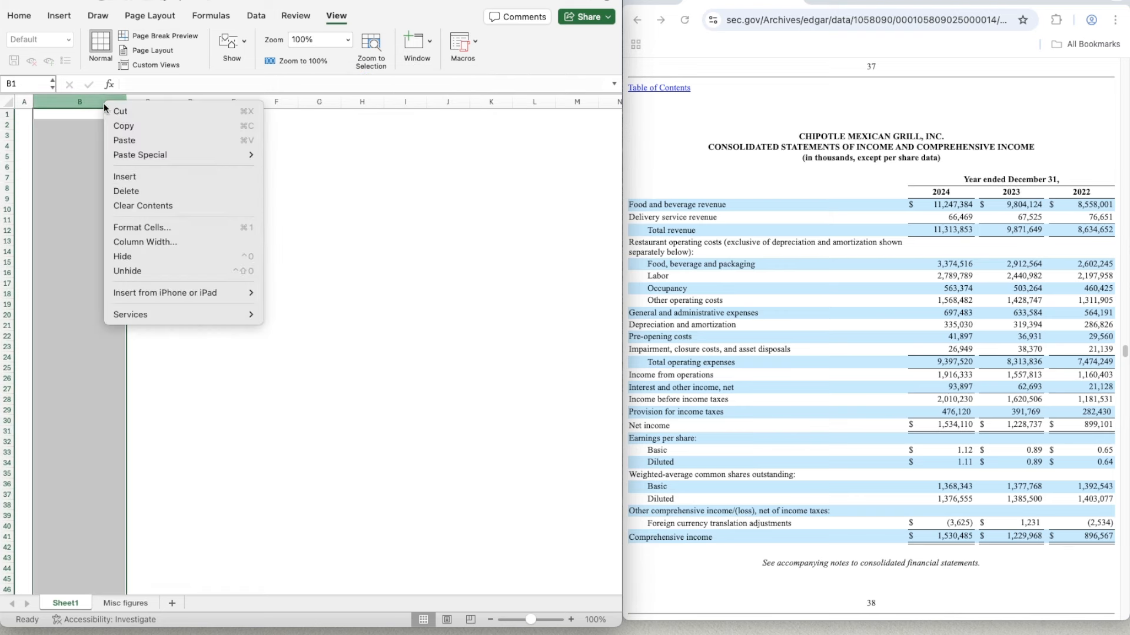
left_click(147, 190)
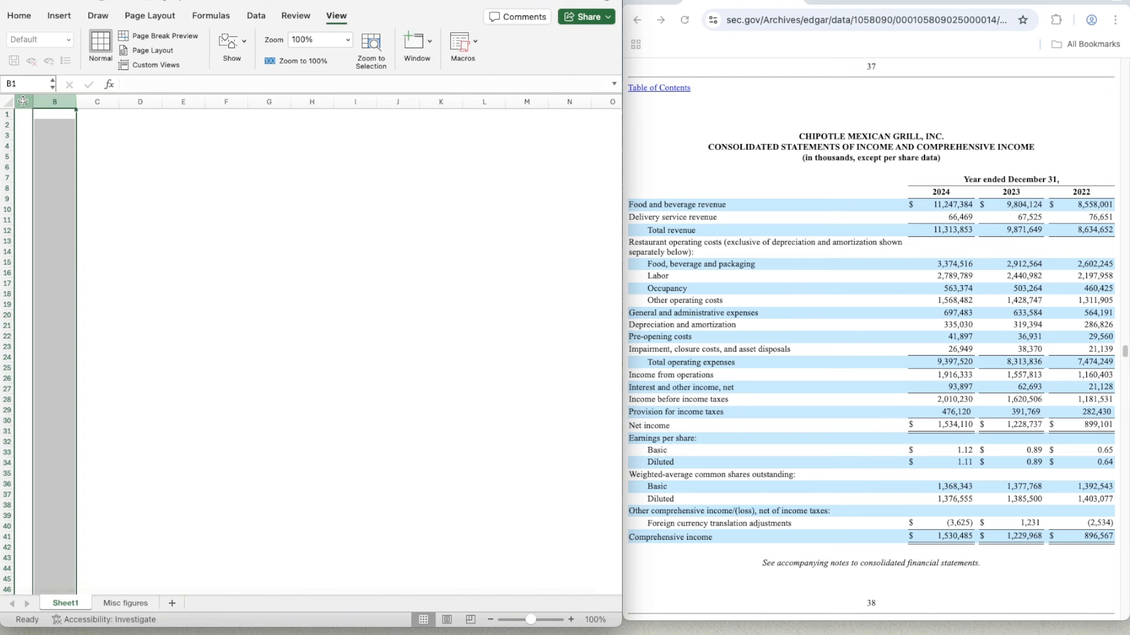
left_click(23, 101)
right_click(24, 101)
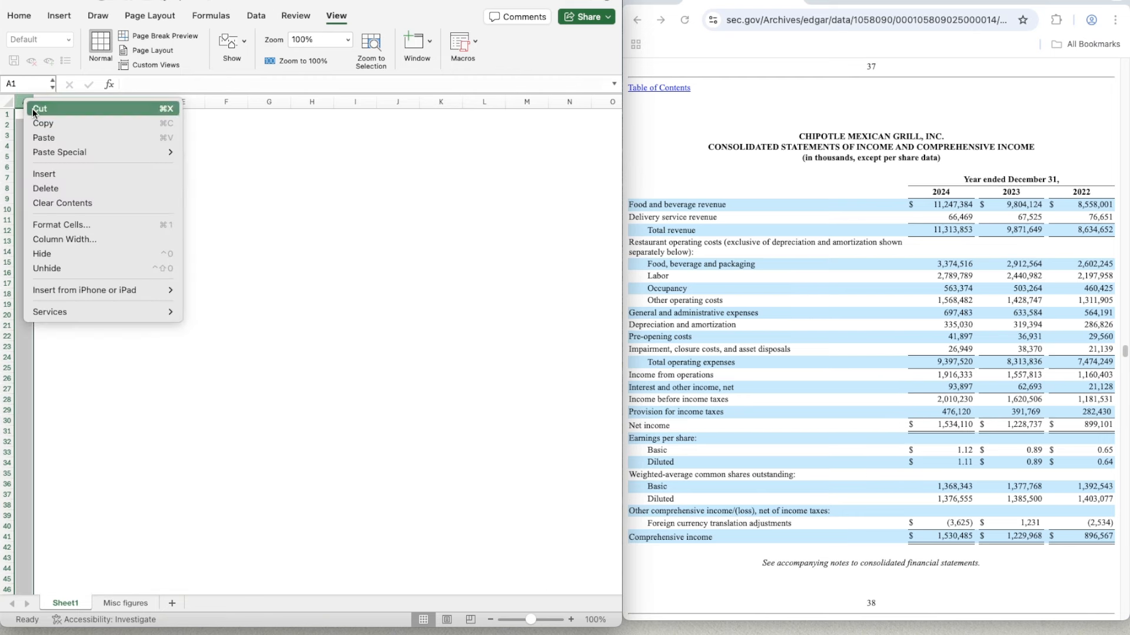
left_click(60, 175)
left_click(71, 135)
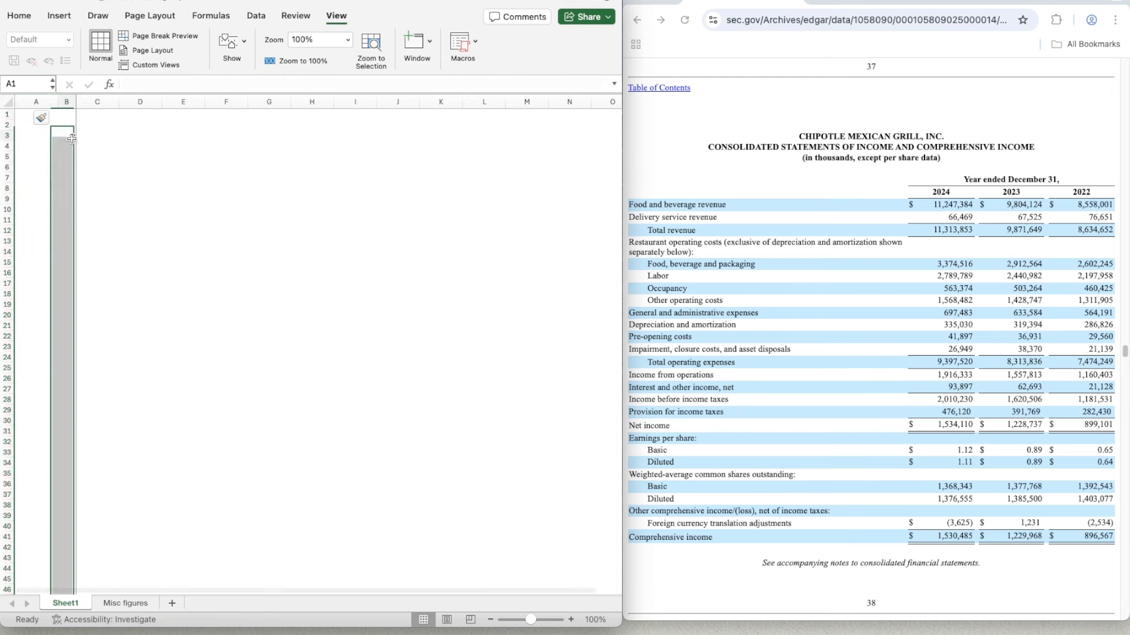
- Widen column B for row labels and shrink column A to a narrow margin on Sheet1
left_click_drag(76, 102, 157, 103)
right_click(39, 102)
left_click(68, 102)
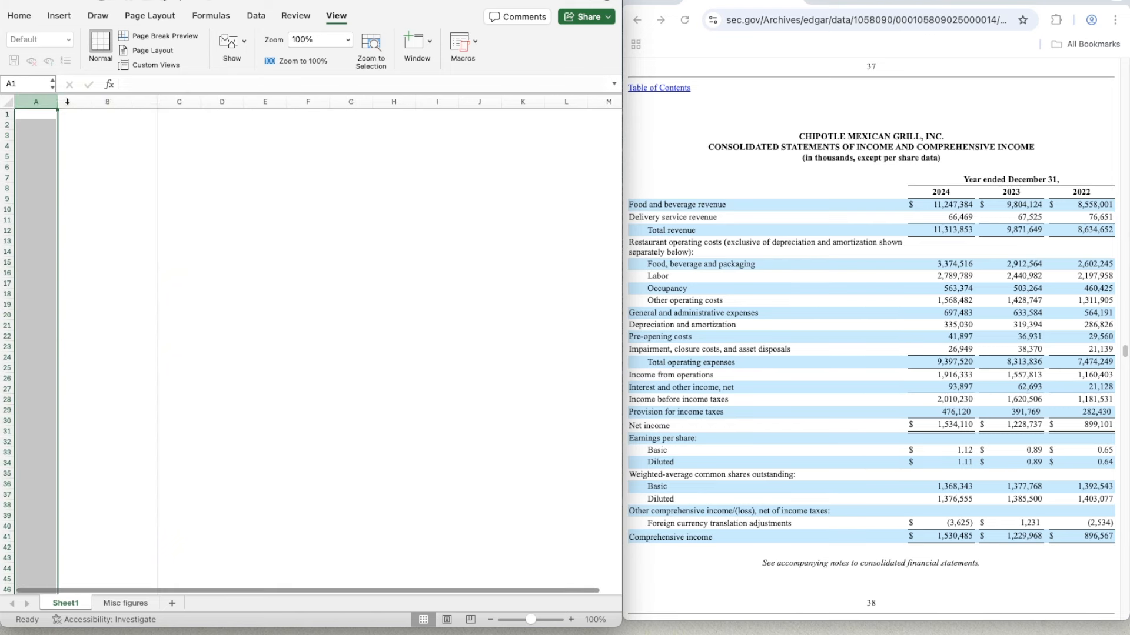
left_click_drag(58, 102, 32, 99)
left_click(84, 144)
left_click(93, 118)
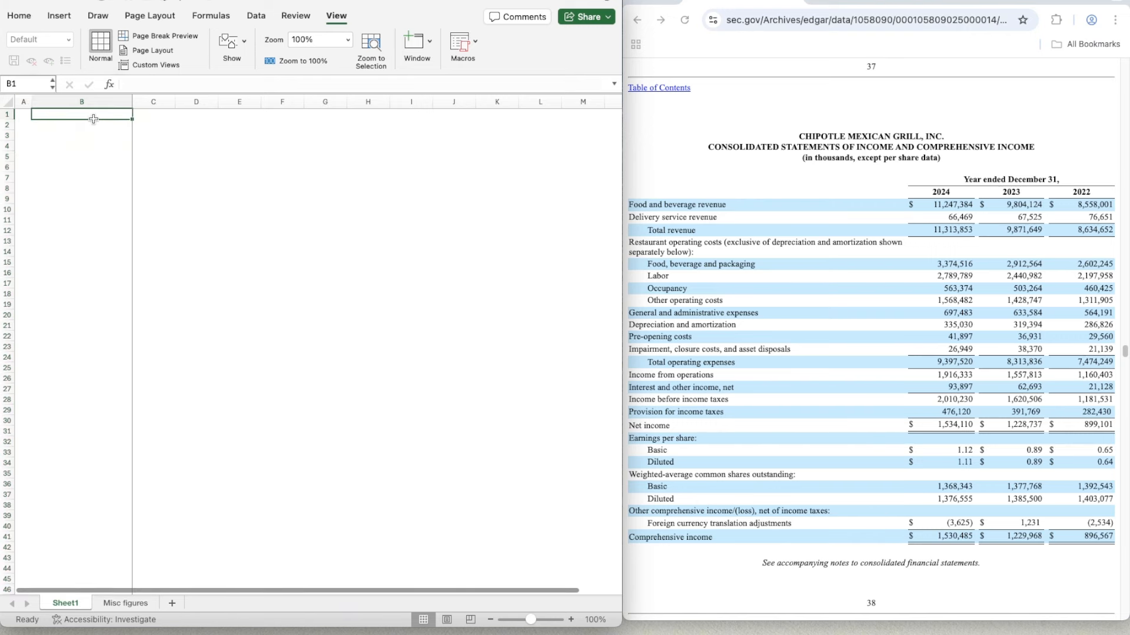
left_click(91, 125)
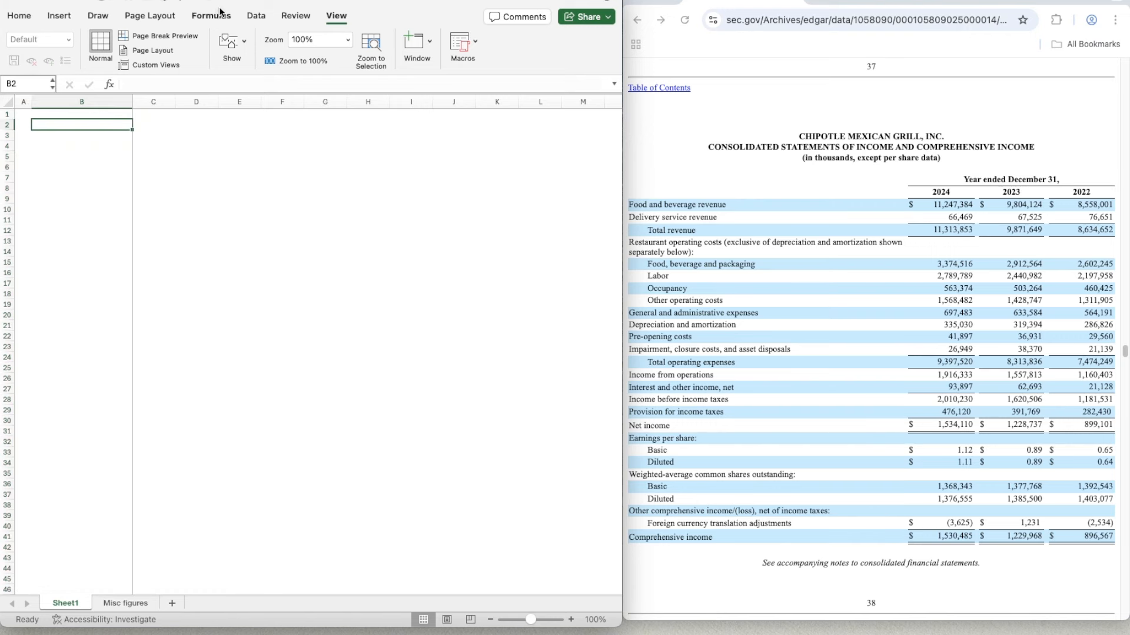
left_click(89, 117)
left_click(256, 16)
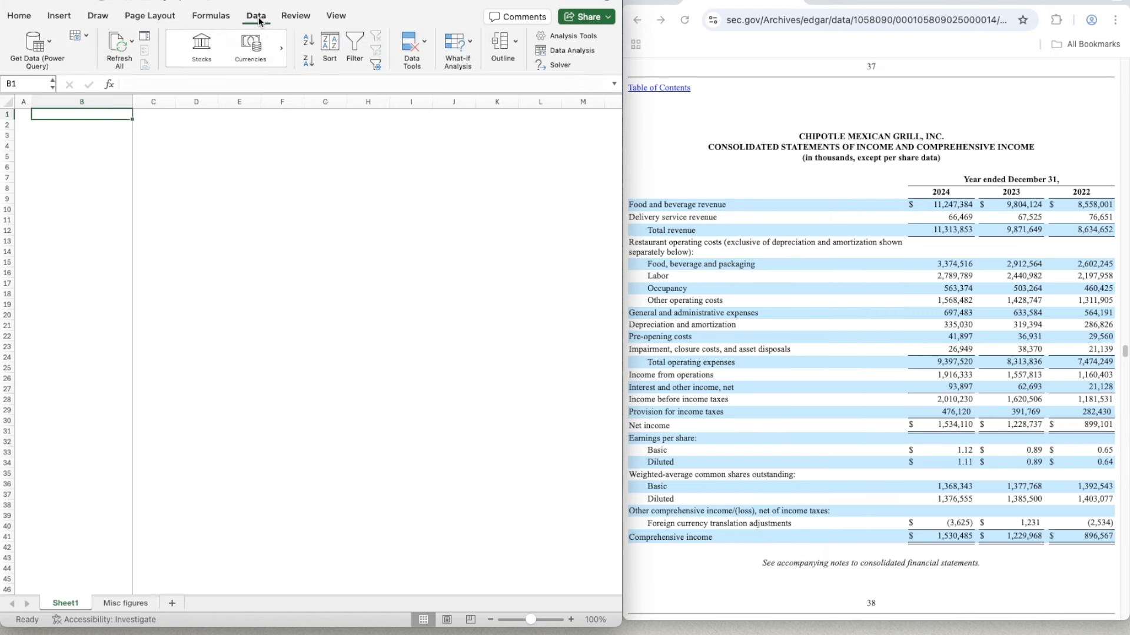
left_click(198, 47)
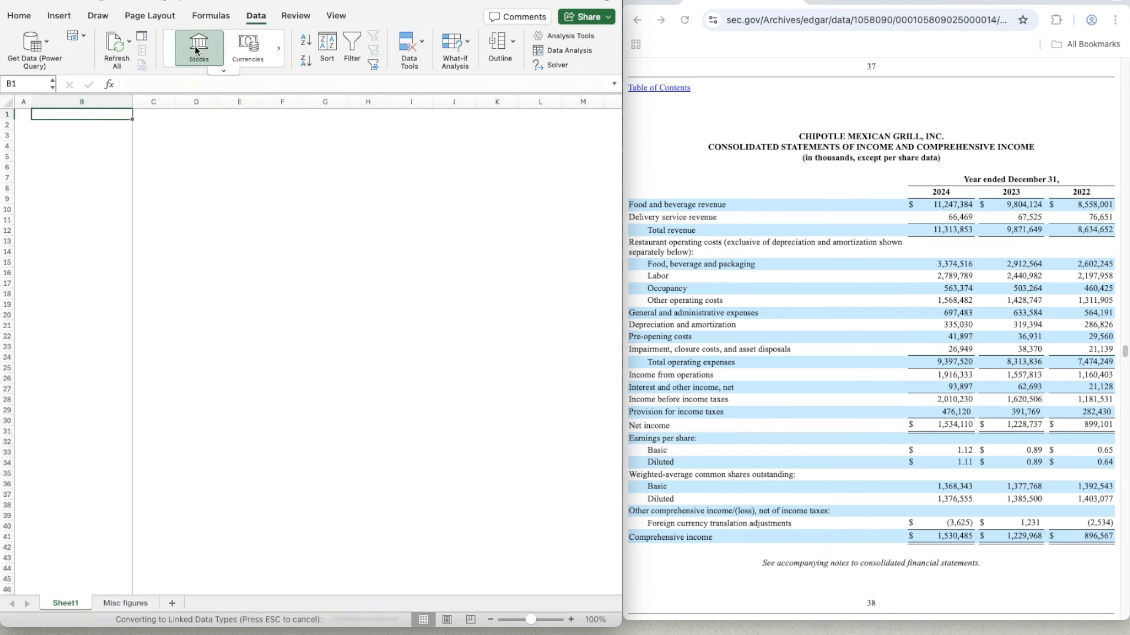
left_click(294, 270)
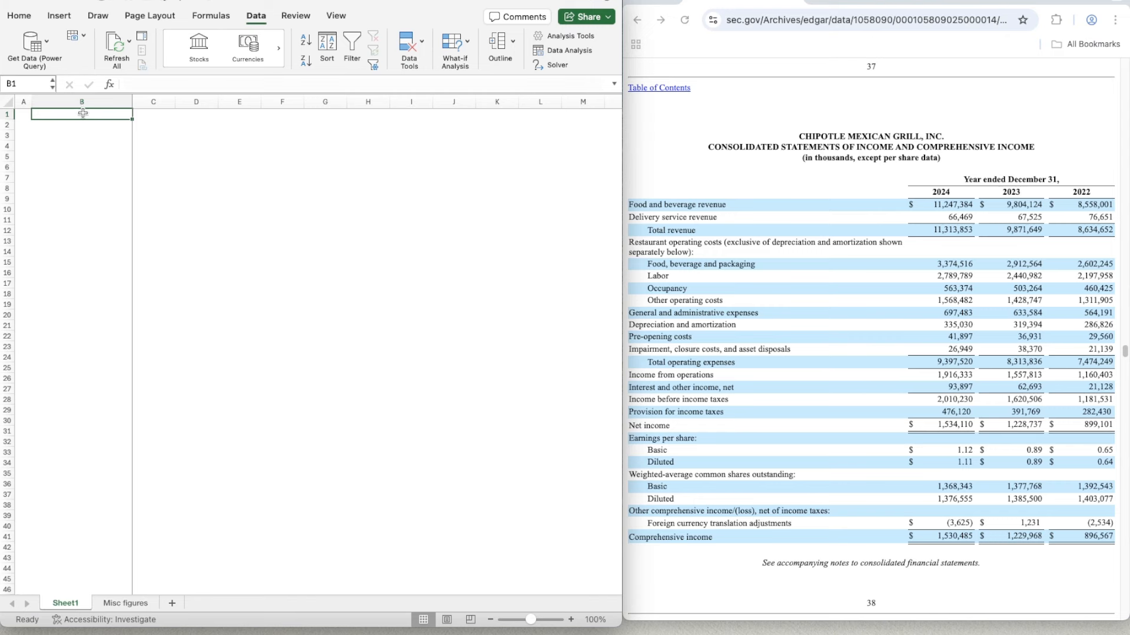
- Enter CMG in B1 and convert it to the Stocks data type, matching it to Chipotle Mexican Grill, Inc. on the New York Stock Exchange
type("CMG")
key("Return")
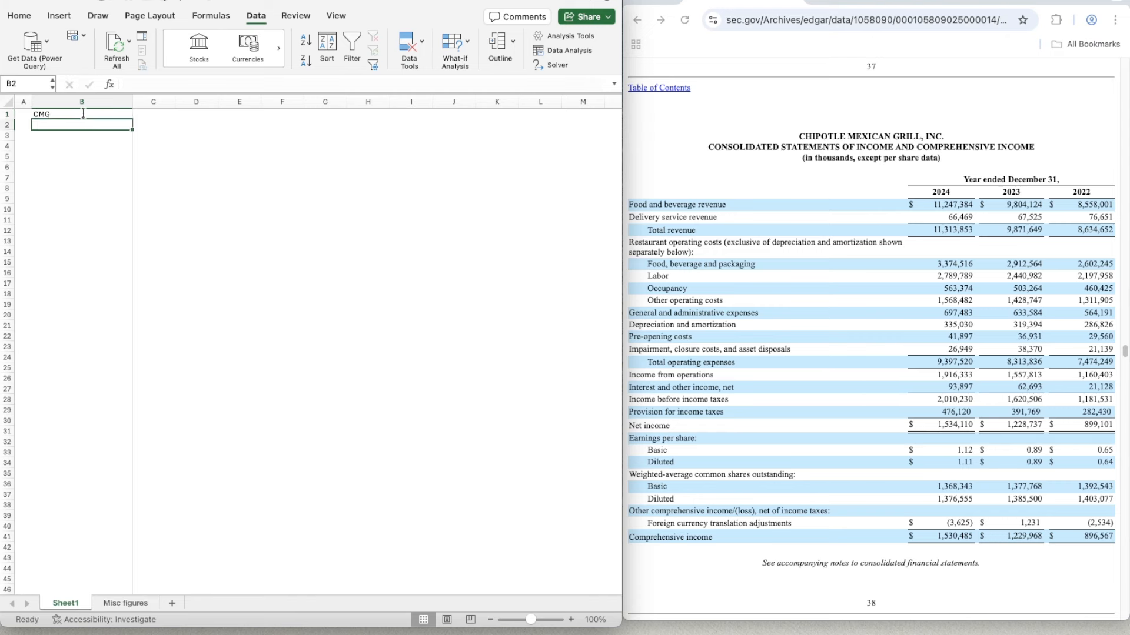
left_click(83, 112)
left_click(192, 36)
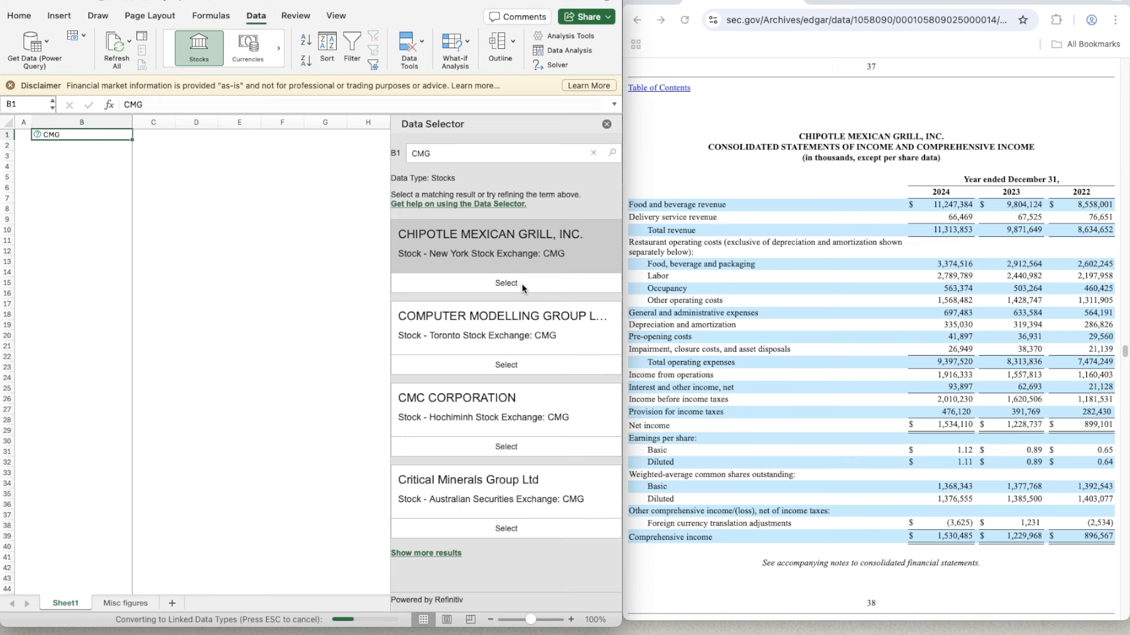
left_click(179, 186)
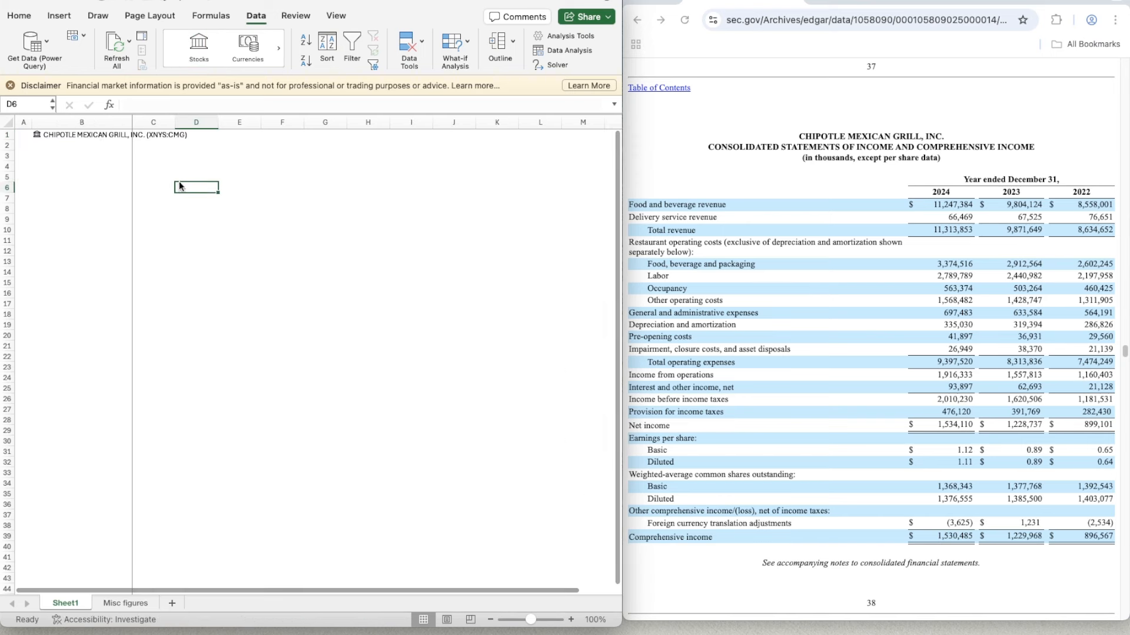
- Enter the labels Ticker in C3 and Date in C4
left_click(100, 154)
key("Right")
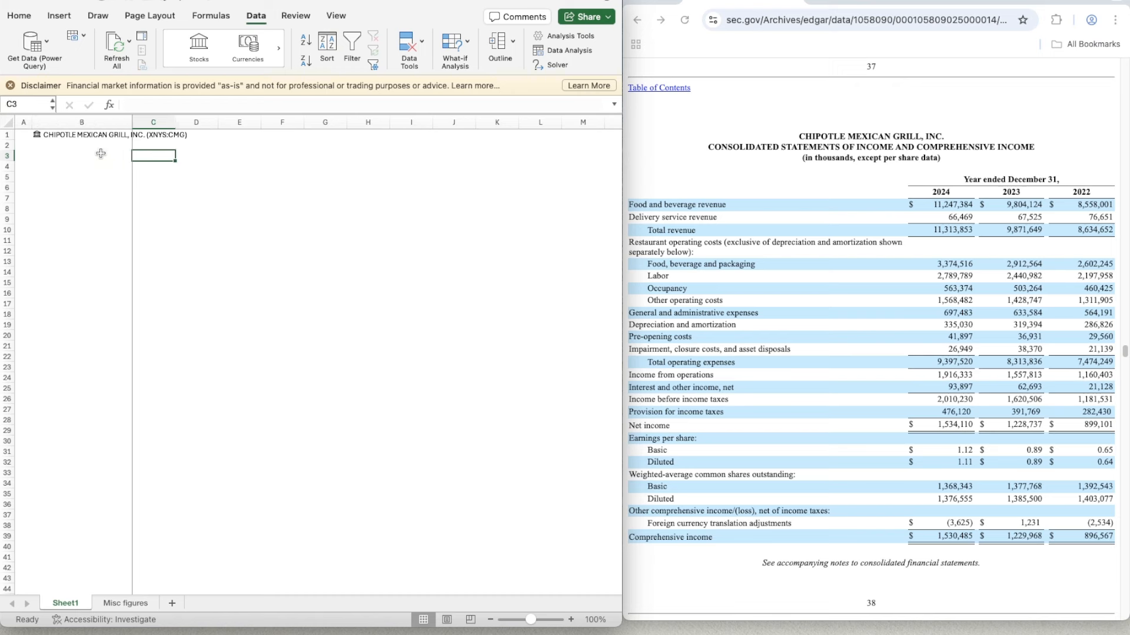
type("Ticker")
key("Tab")
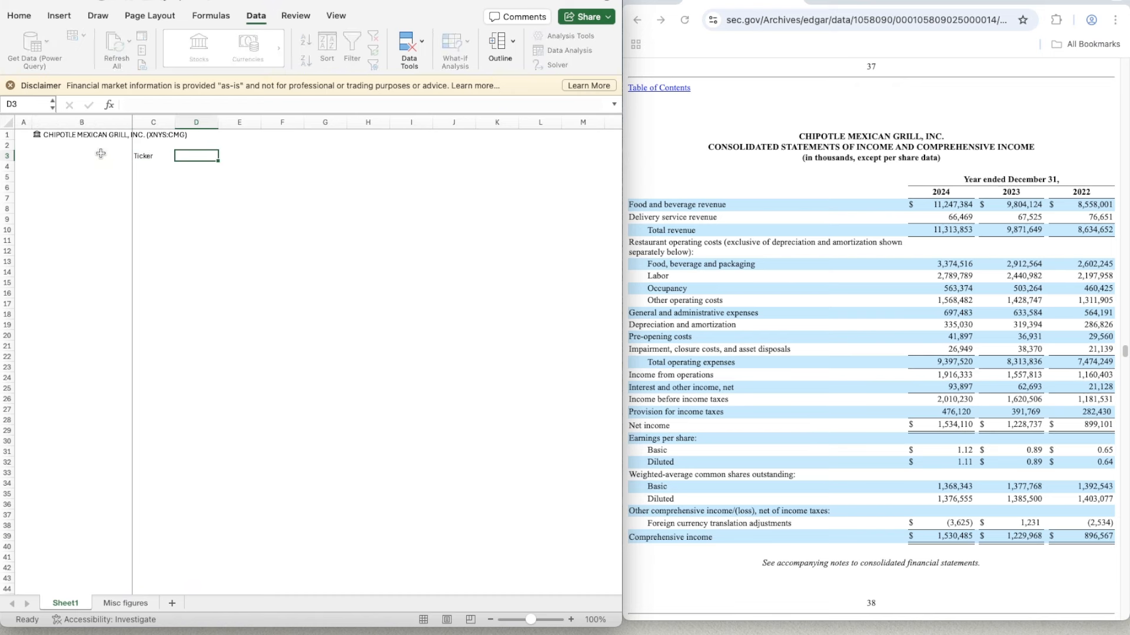
key("Return")
type("Date")
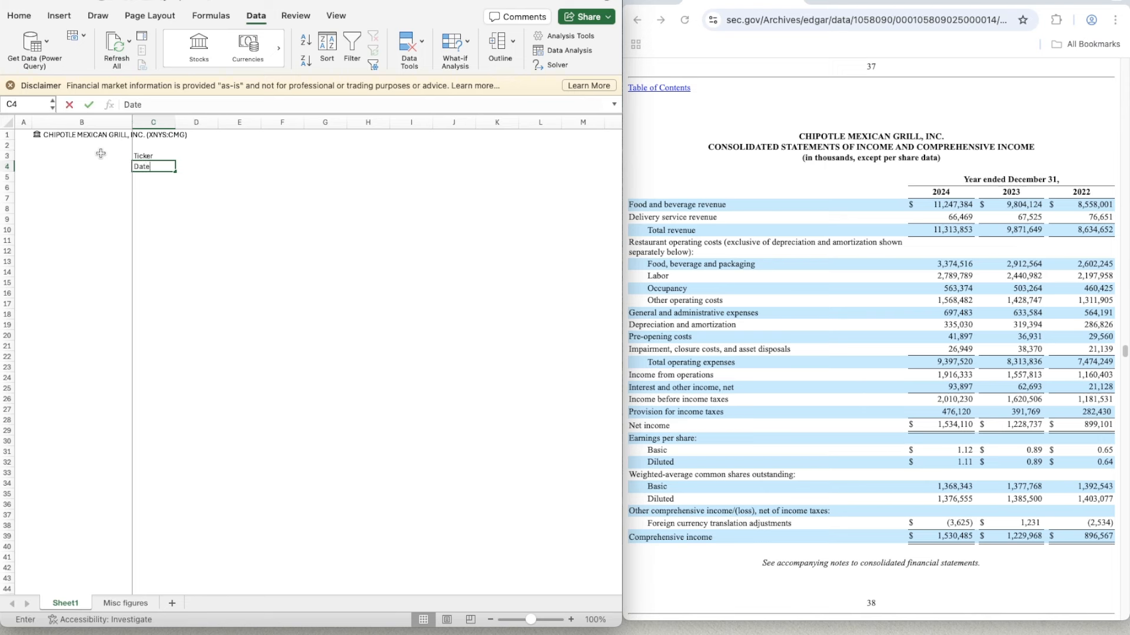
key("Tab")
key("Left")
key("Up")
key("Right")
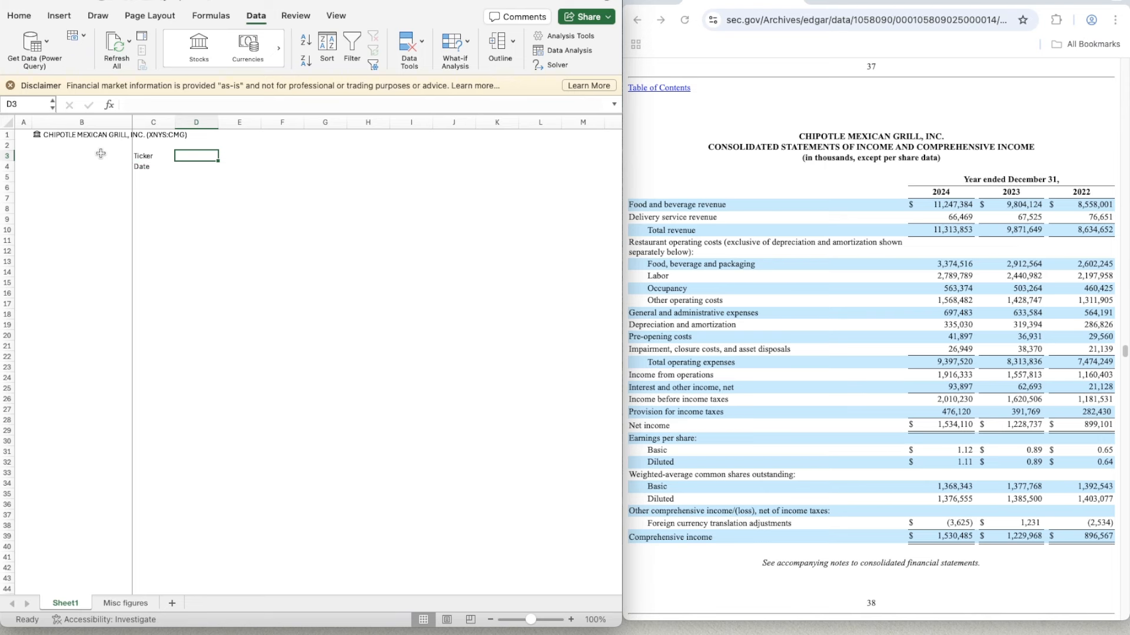
key("shift+Down")
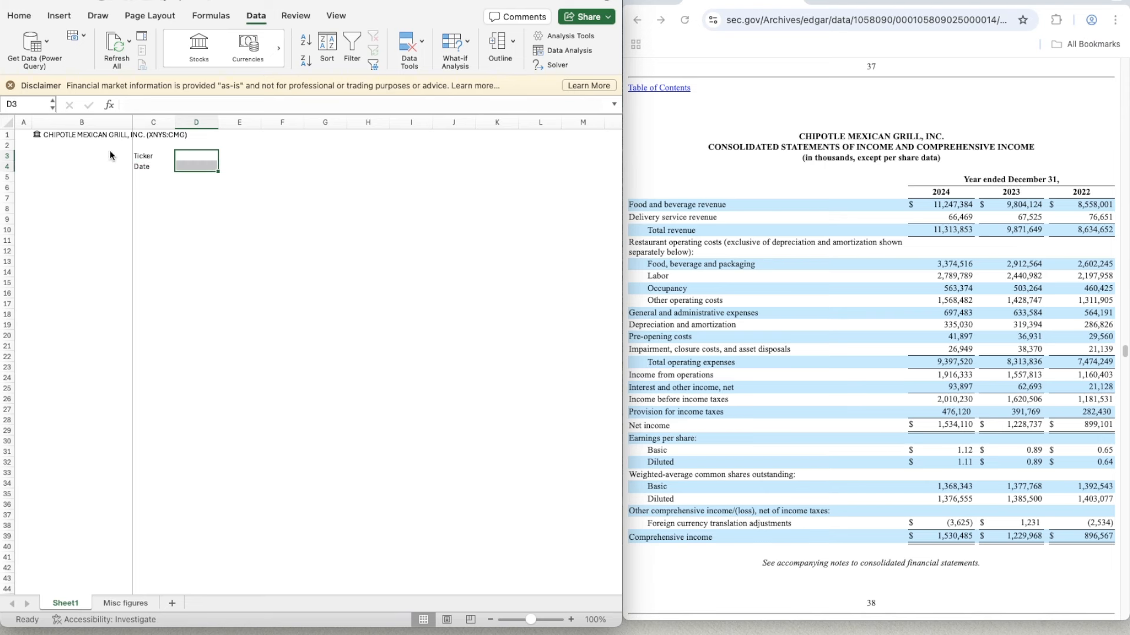
key("super+1")
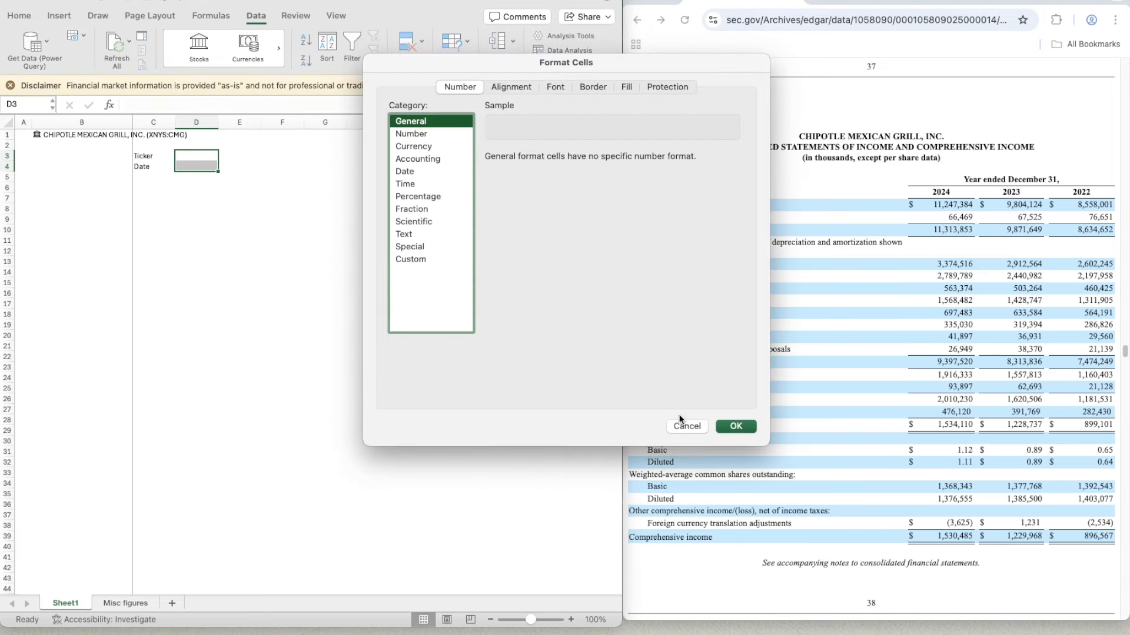
left_click(690, 426)
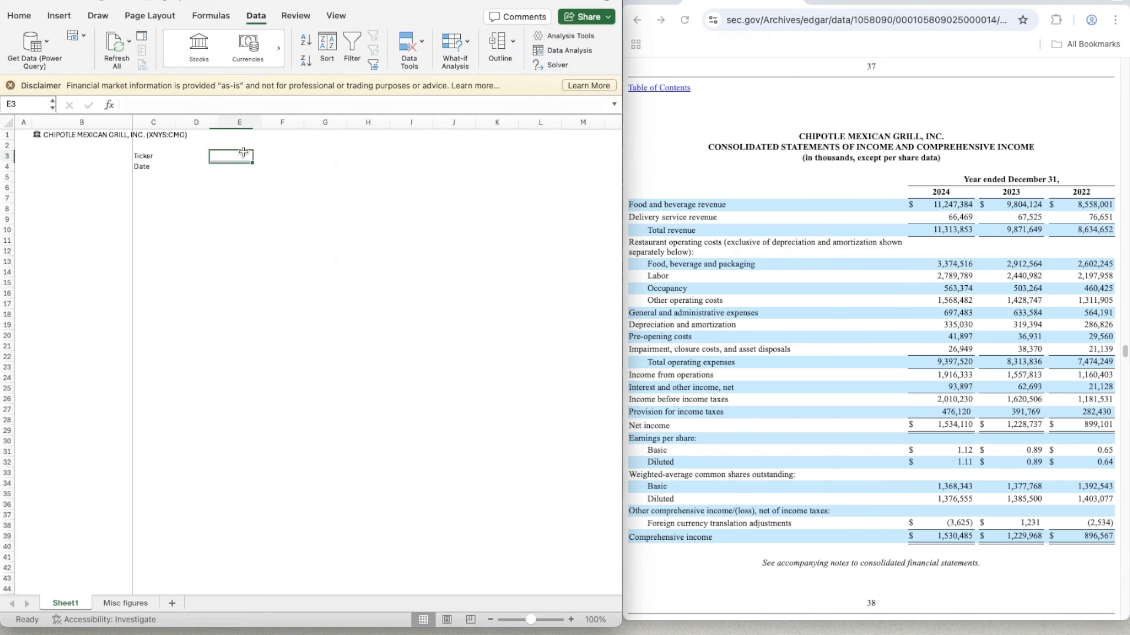
left_click(196, 156)
key("Left")
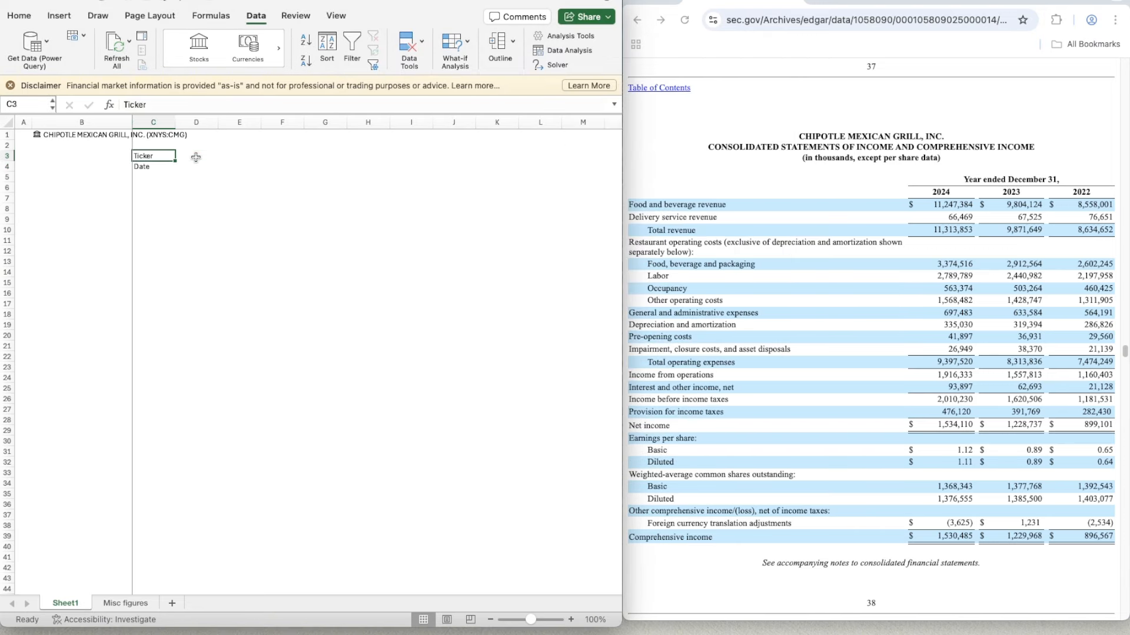
key("Up")
key("Up")
key("Left")
key("Right")
key("Down")
- Set D3 to the formula =B1.[Ticker symbol] and enter the date 29/08/2025 in D4
left_click(196, 156)
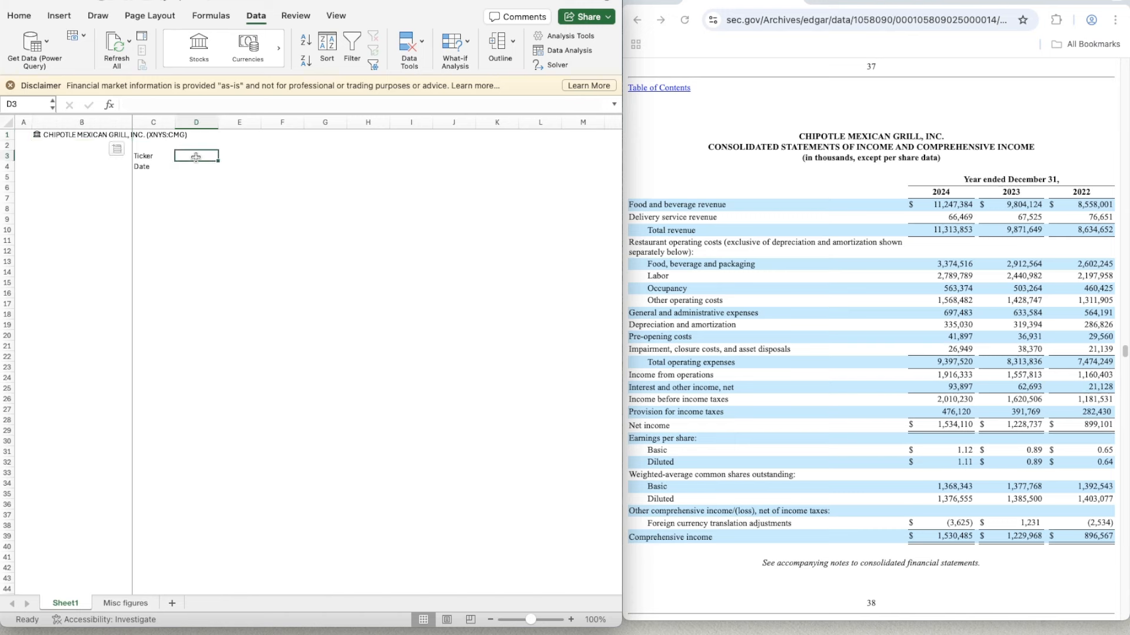
type("=")
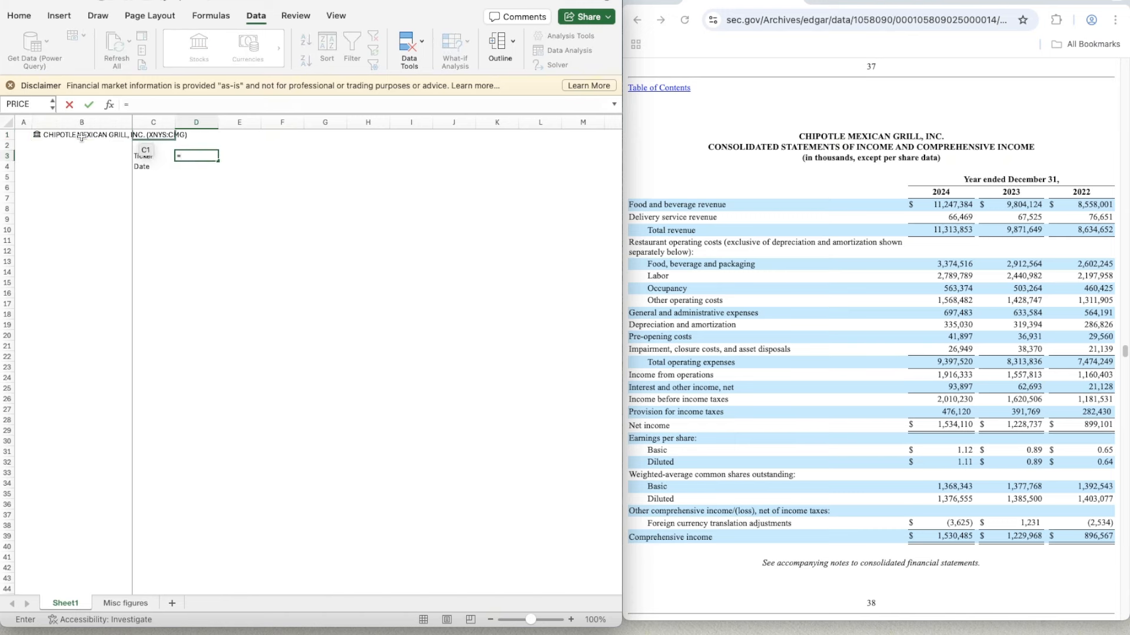
left_click(46, 135)
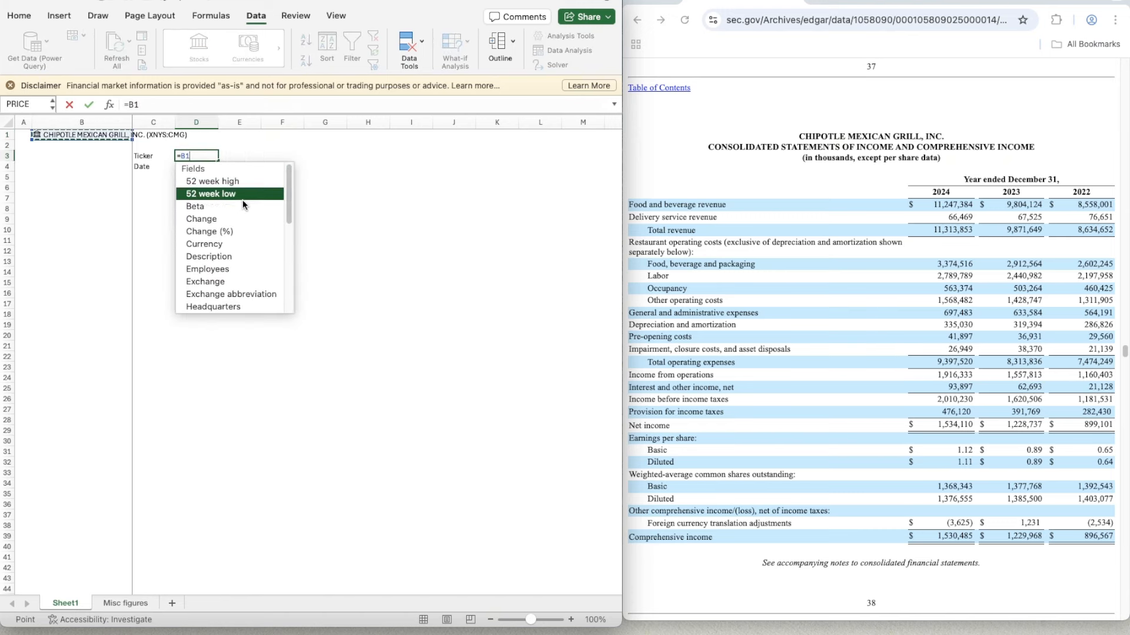
scroll(250, 258, "down", 5)
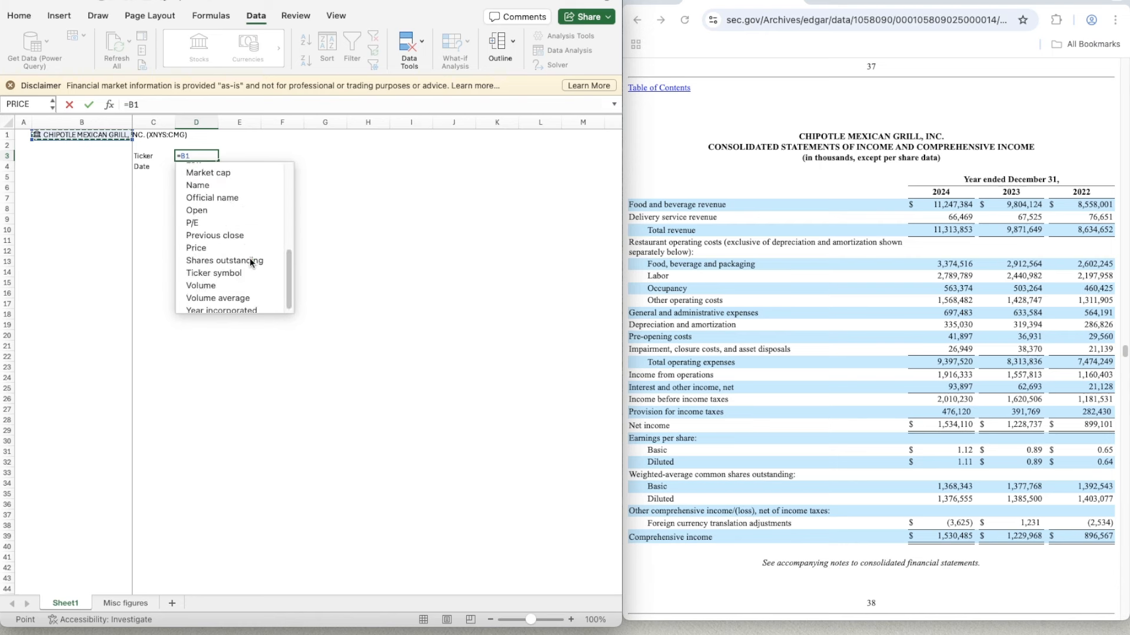
left_click(217, 271)
type("+")
left_click(189, 168)
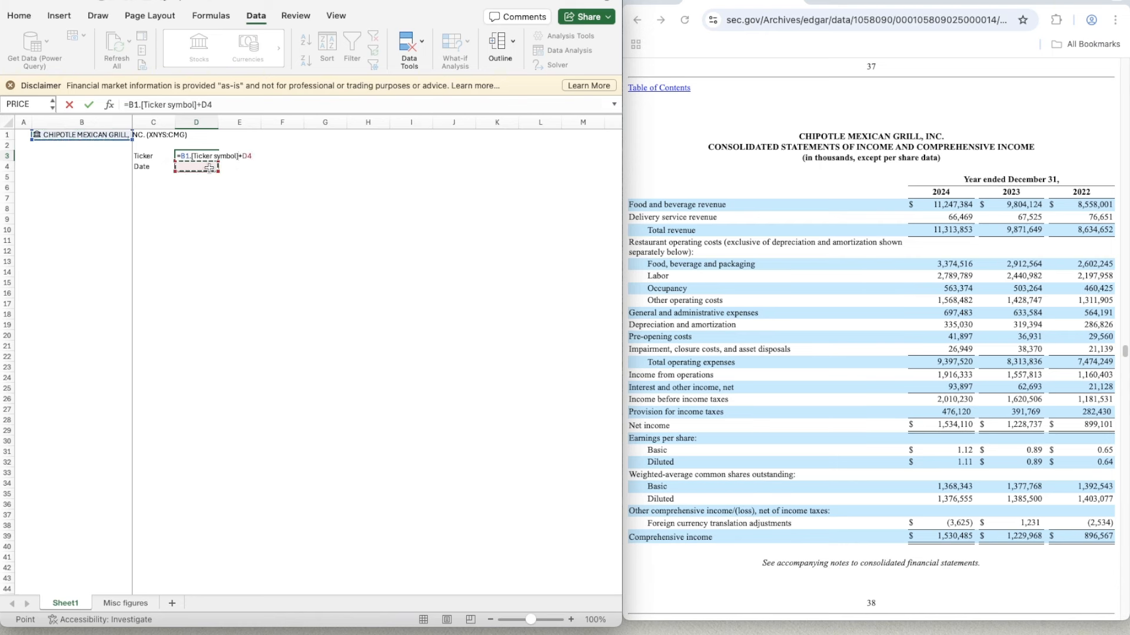
key("BackSpace")
key("BackSpace")
key("Return")
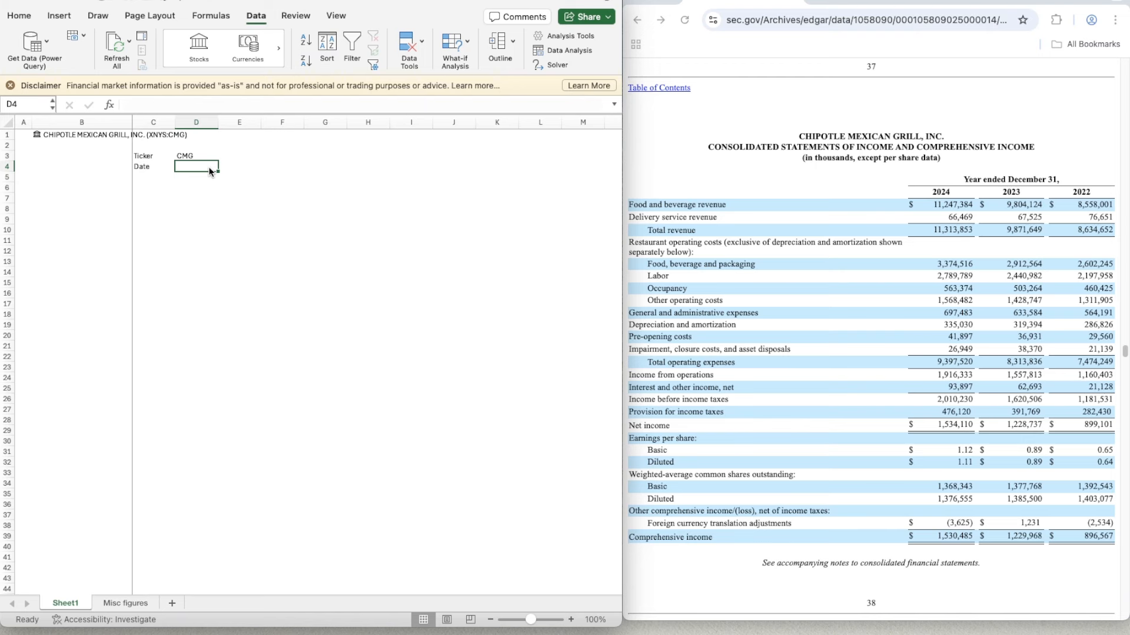
type("29/08/2025")
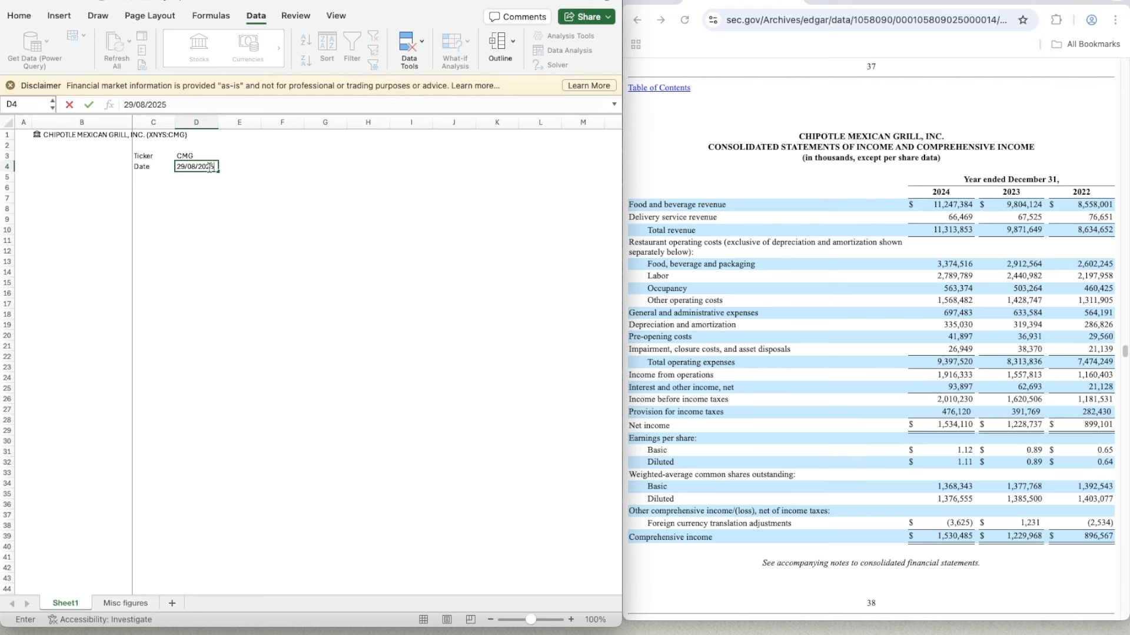
key("Up")
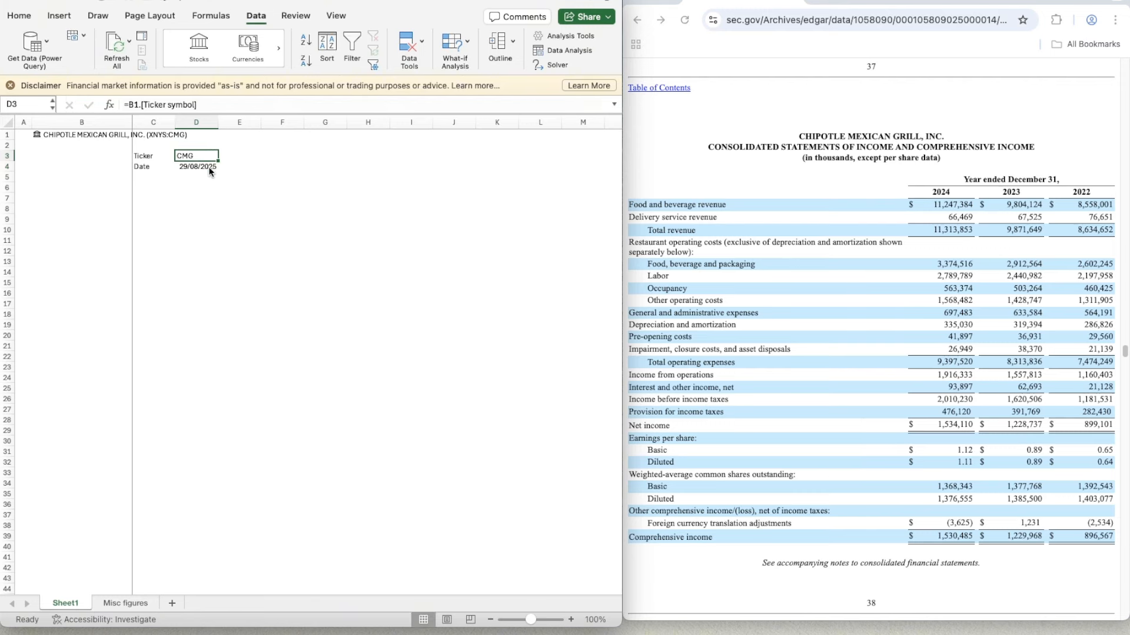
- Format D3:D4 with a light orange fill and fine hairline outline and inside borders
left_click(210, 171, "shift")
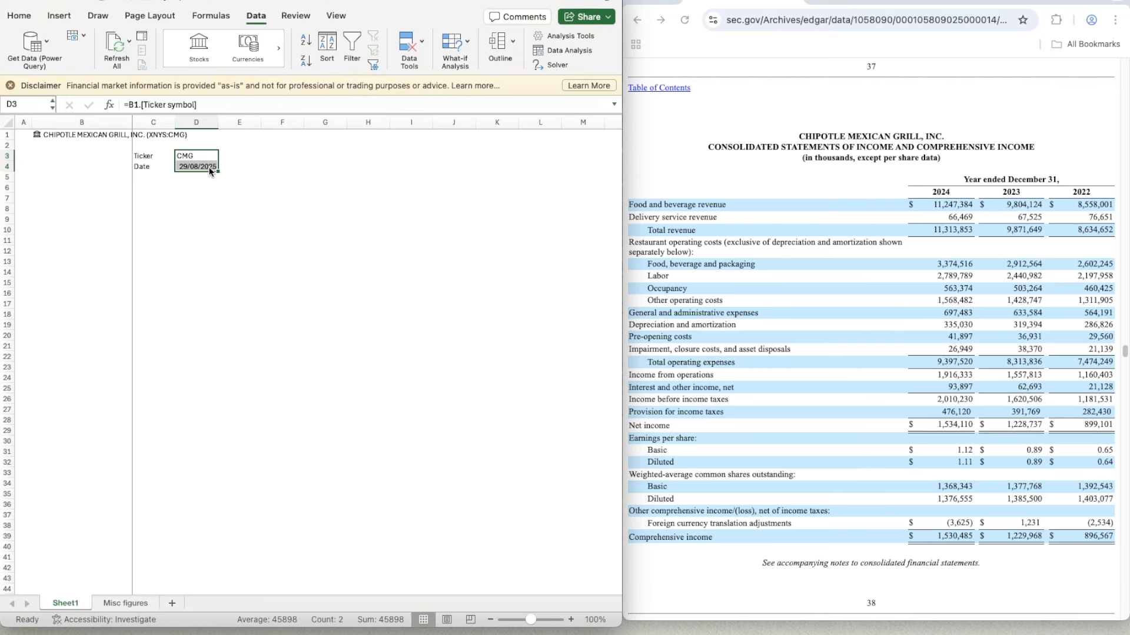
key("super+1")
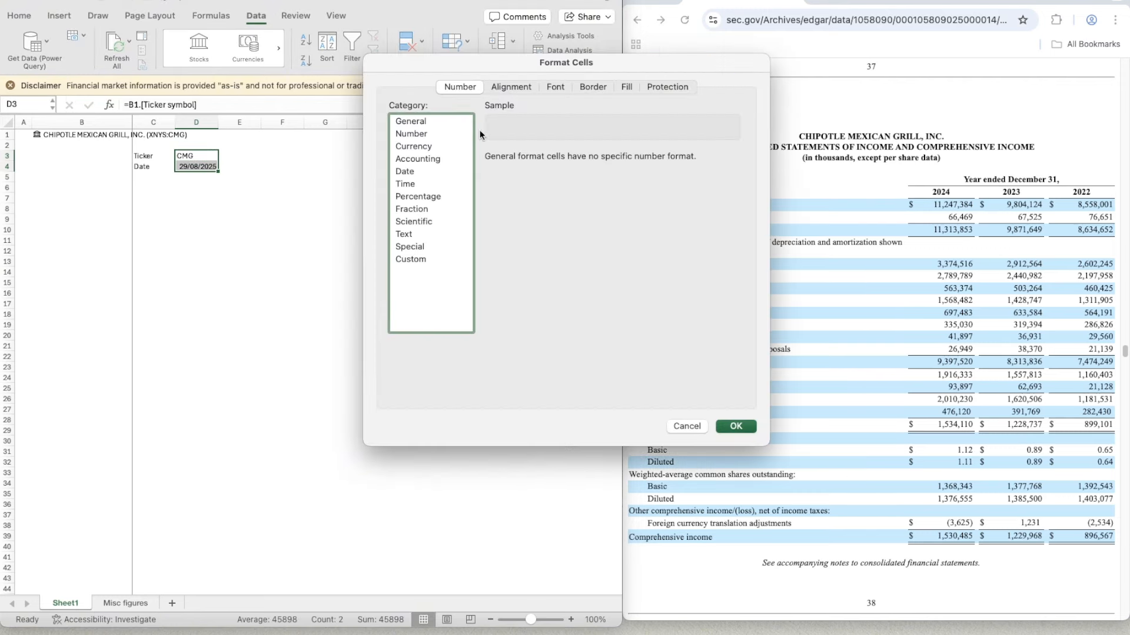
left_click(626, 87)
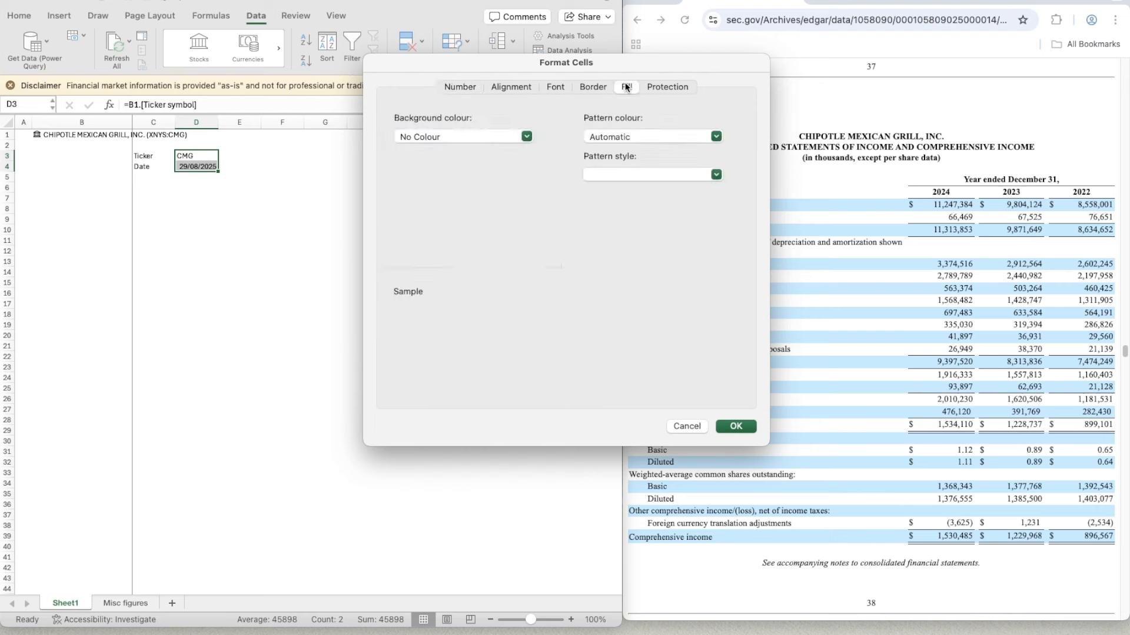
left_click(477, 137)
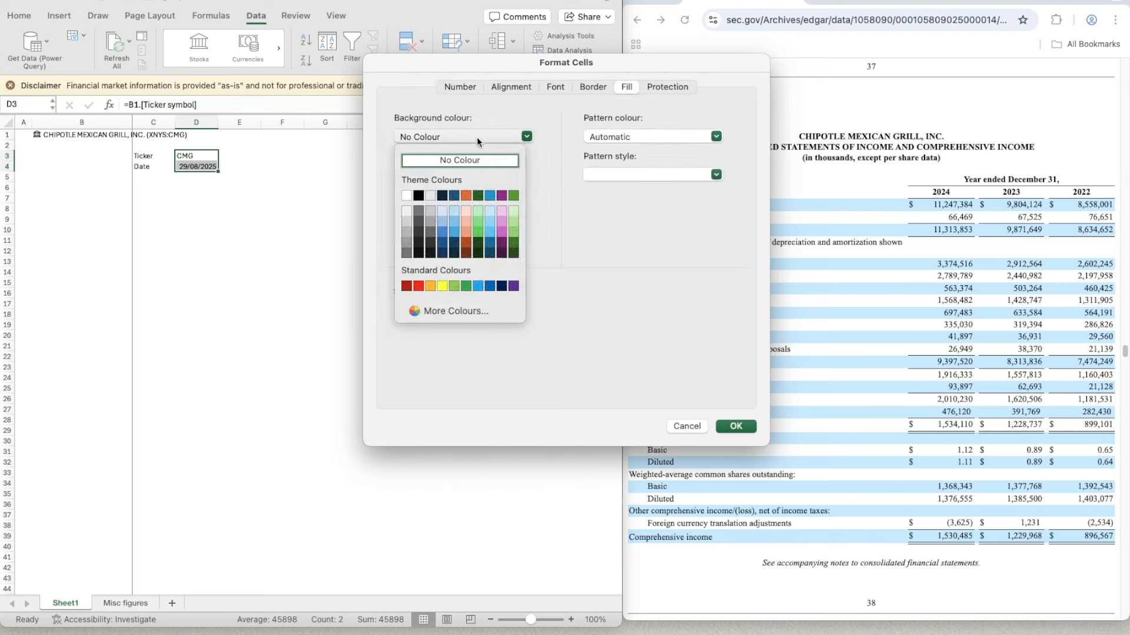
left_click(464, 211)
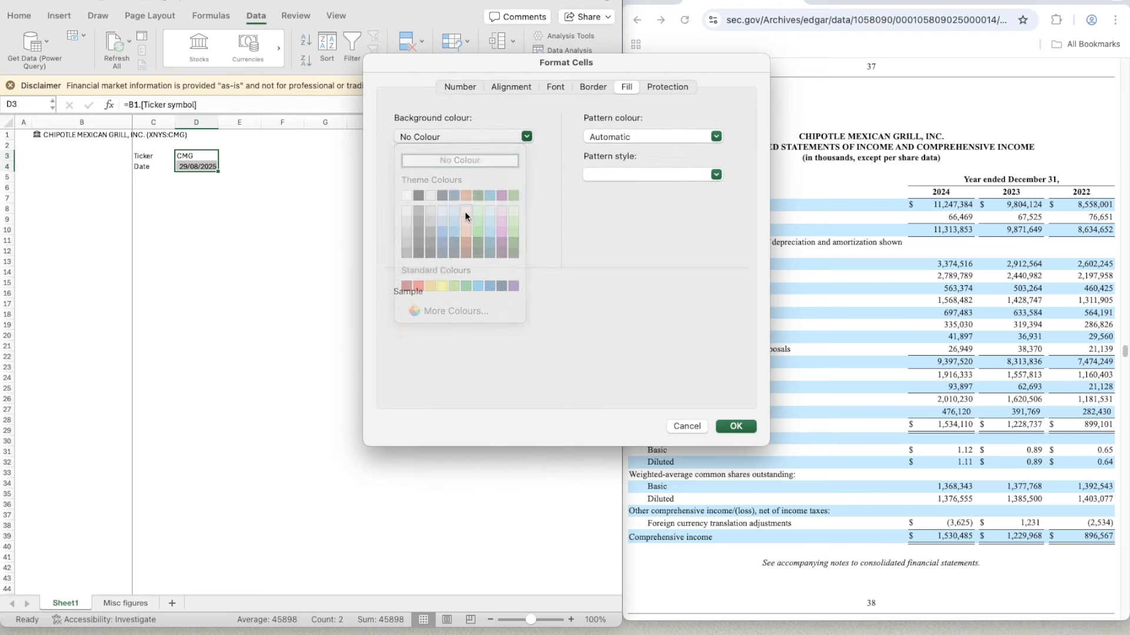
left_click(591, 88)
left_click(426, 147)
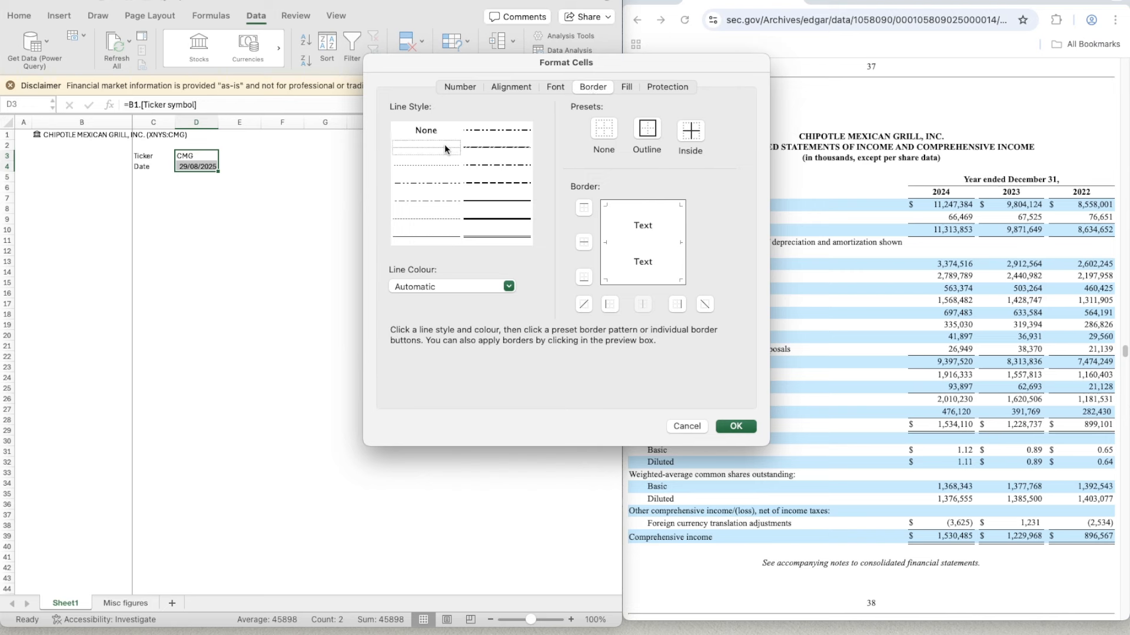
left_click(652, 128)
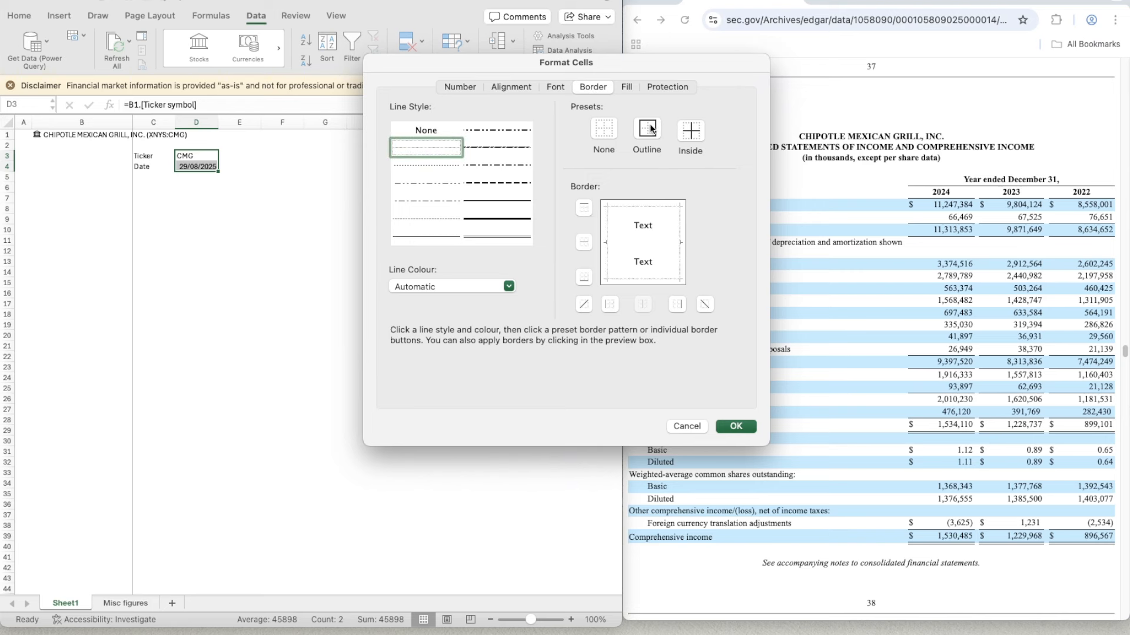
left_click(691, 130)
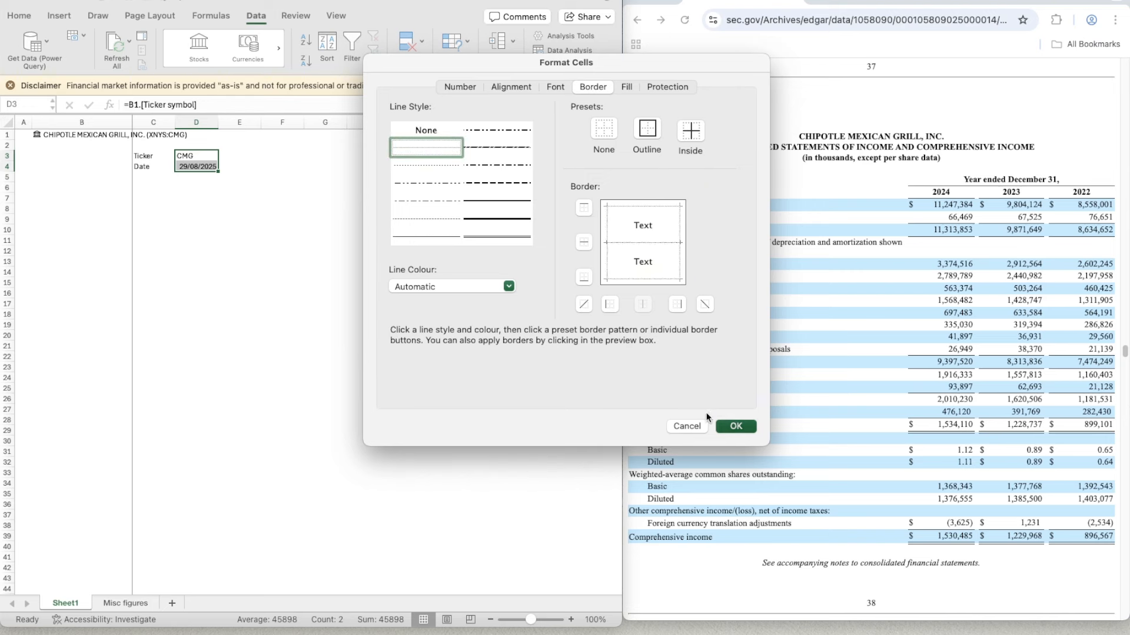
key("Return")
- Enter the labels Current in F3 and Implied in F4
left_click(223, 158)
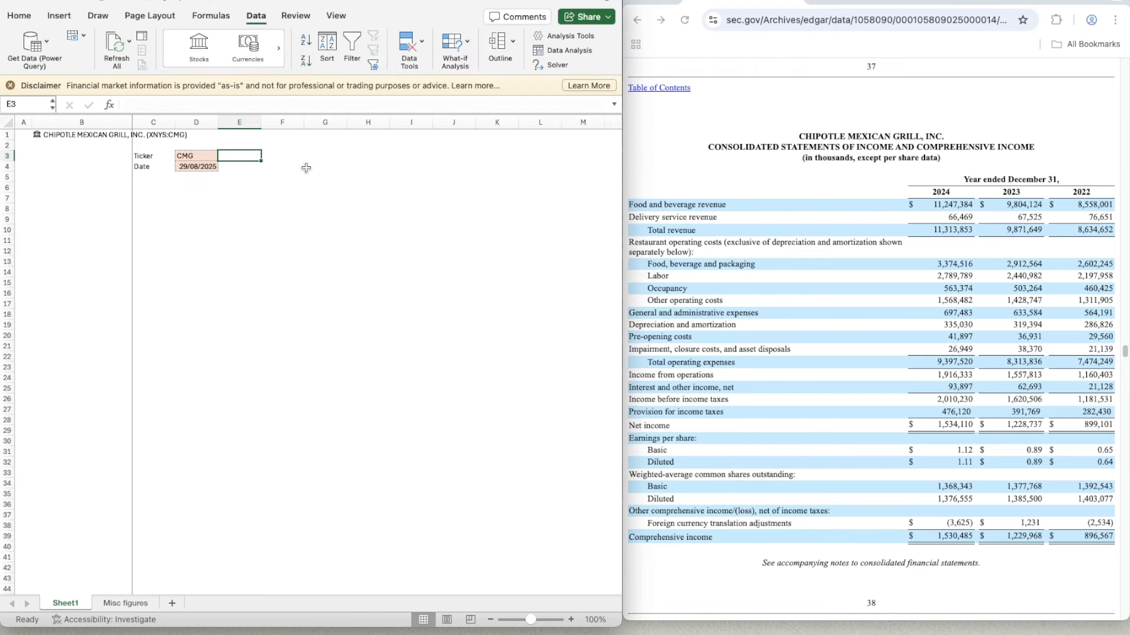
key("Right")
type("Current")
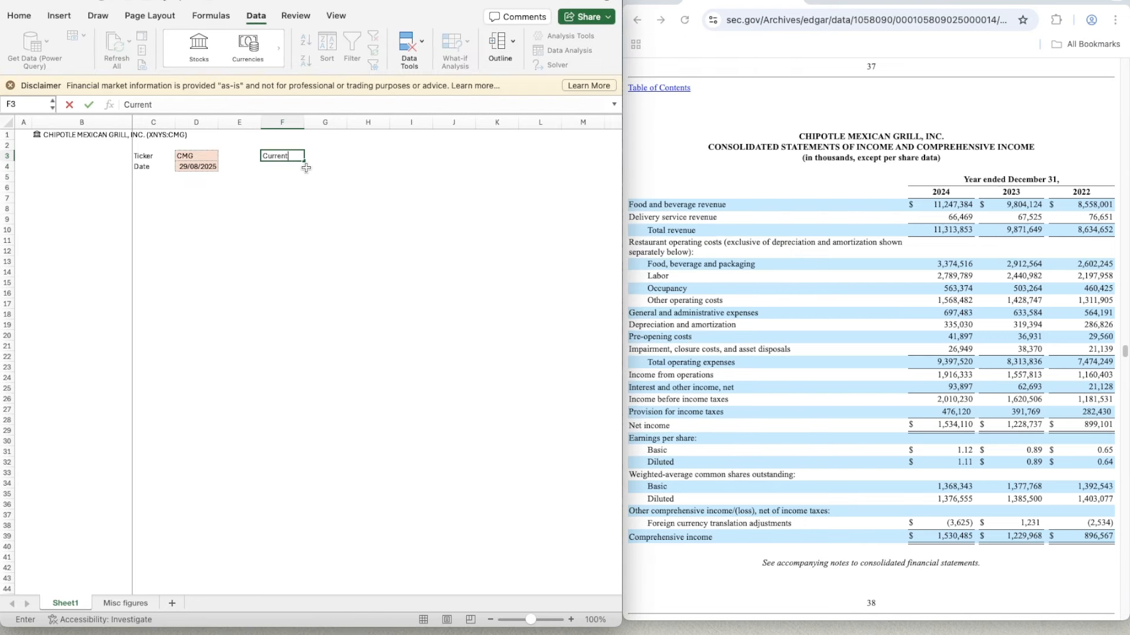
key("Return")
type("Implied")
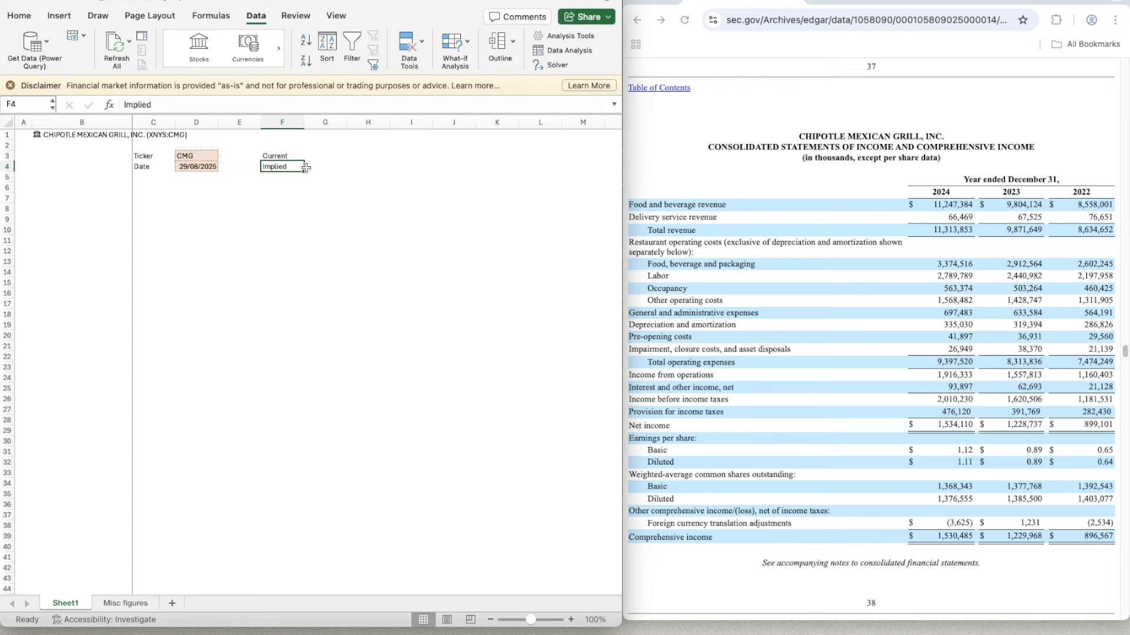
key("Tab")
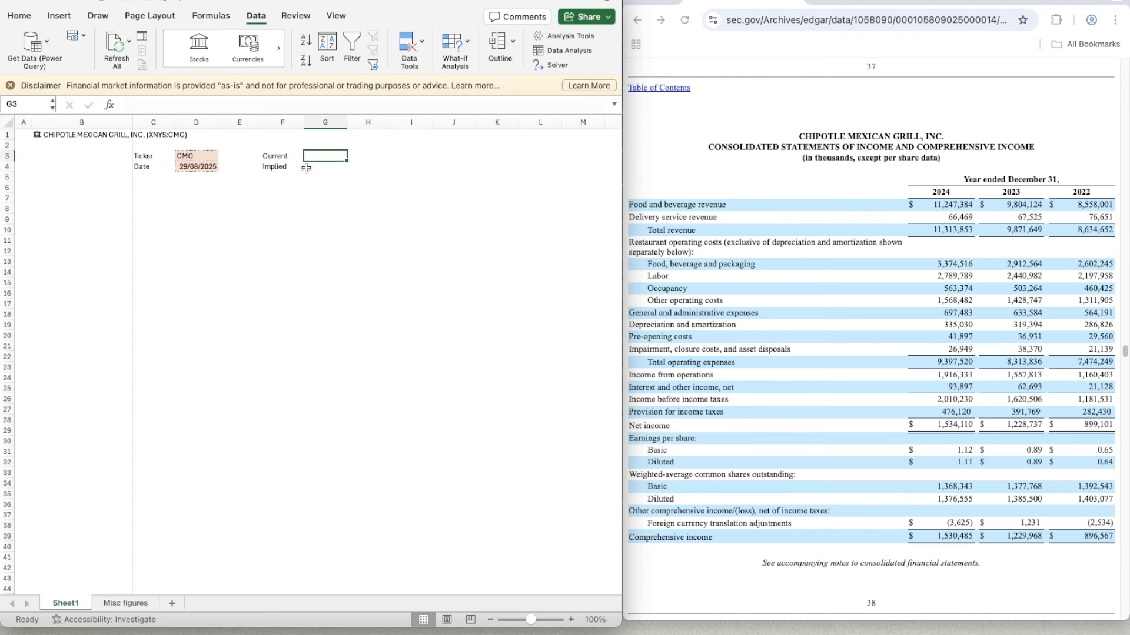
- Enter the label Up/Down in I4, in the same row as Implied
key("Right")
key("Right")
key("Left")
key("Left")
key("Right")
key("Right")
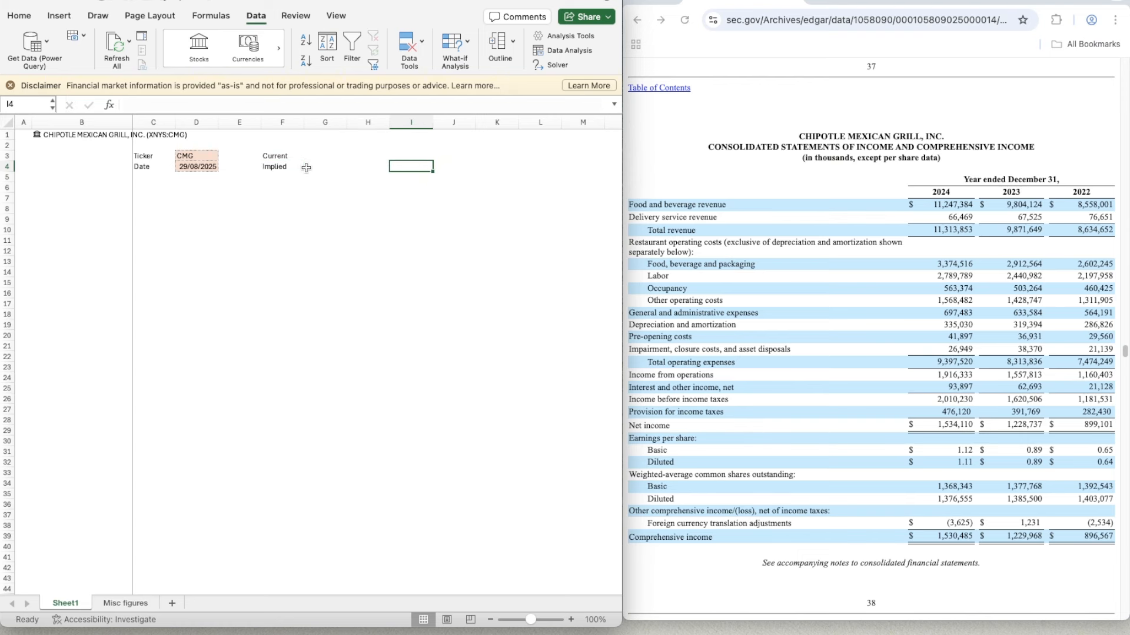
type("Up")
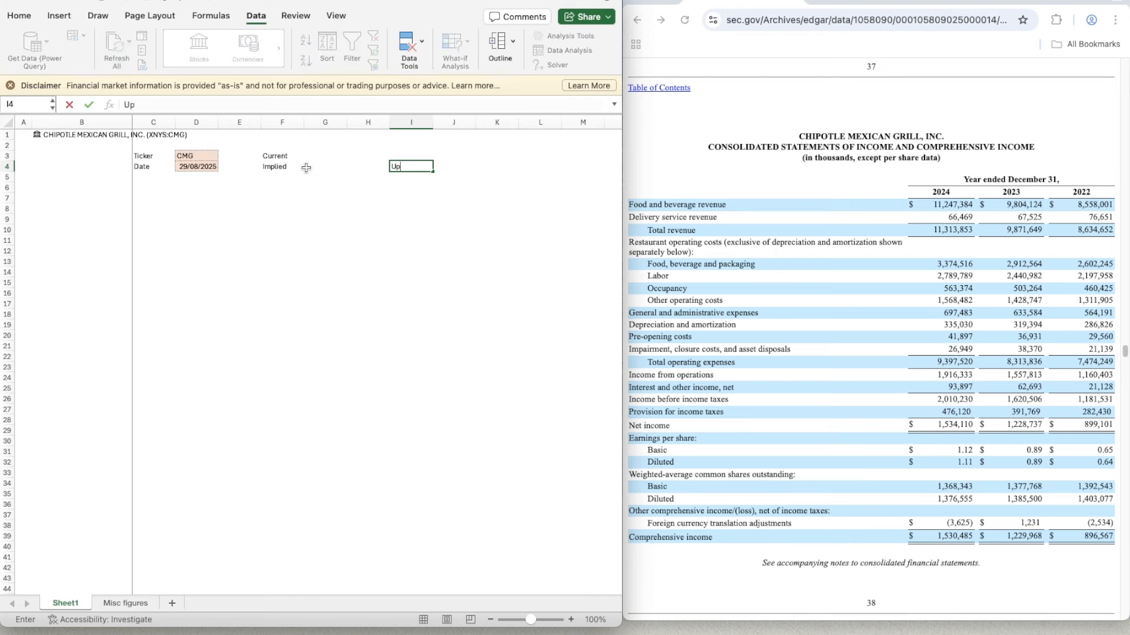
type("/Down")
key("Return")
- Copy only the input-cell formatting of D3:D4 onto G3:G4
key("Left")
key("Left")
key("Left")
key("Left")
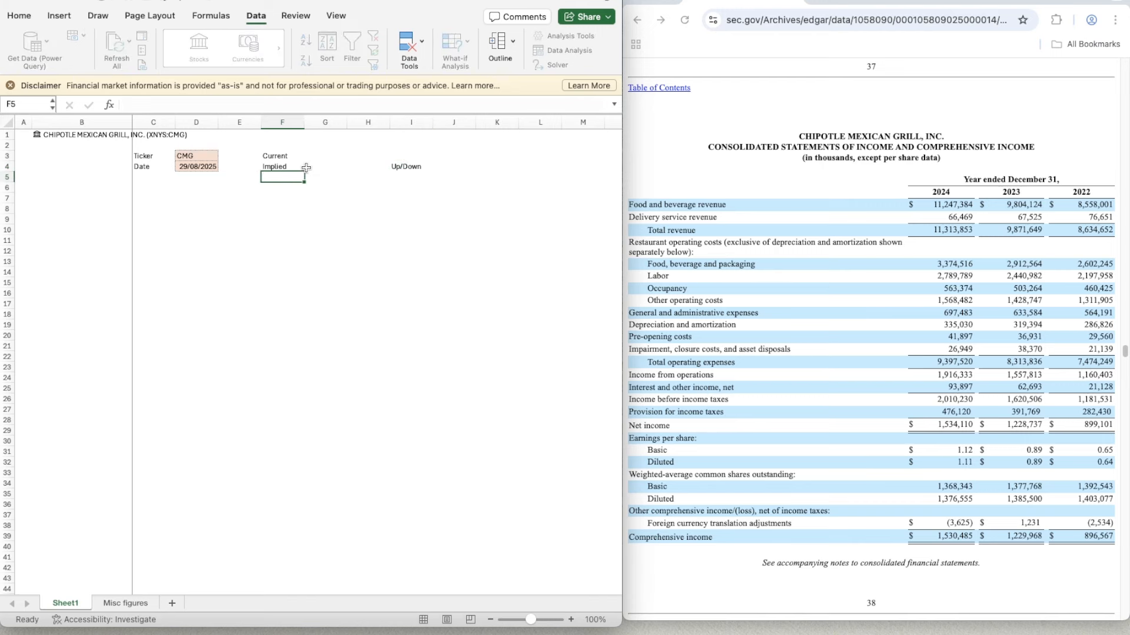
key("Right")
key("Right")
key("Up")
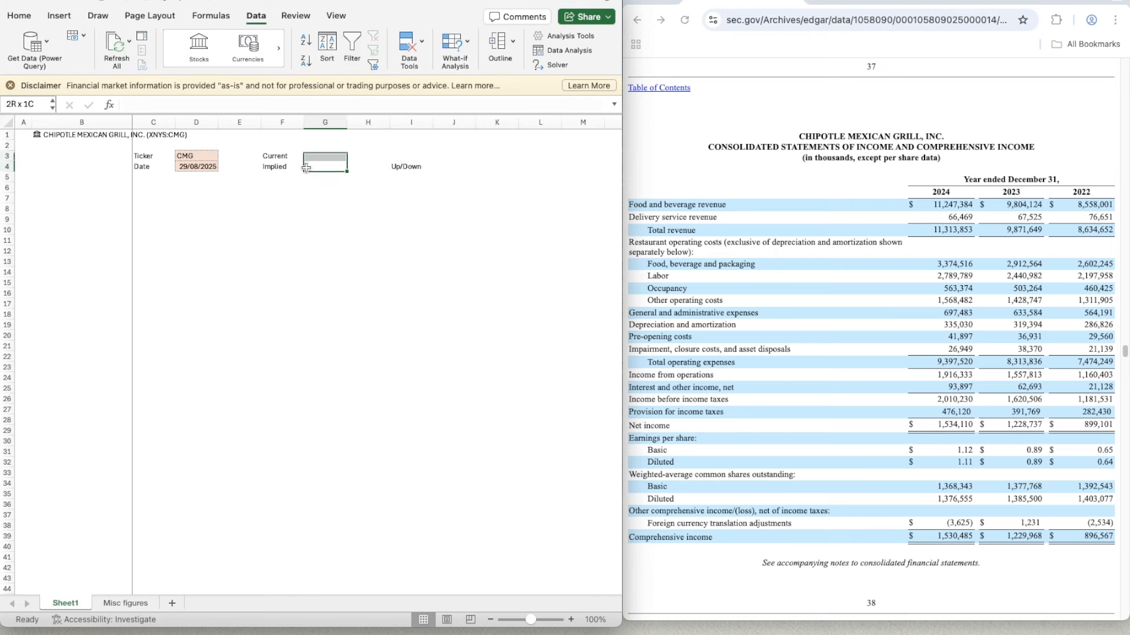
key("Left")
key("Left")
key("Left")
key("Up")
key("shift+Down")
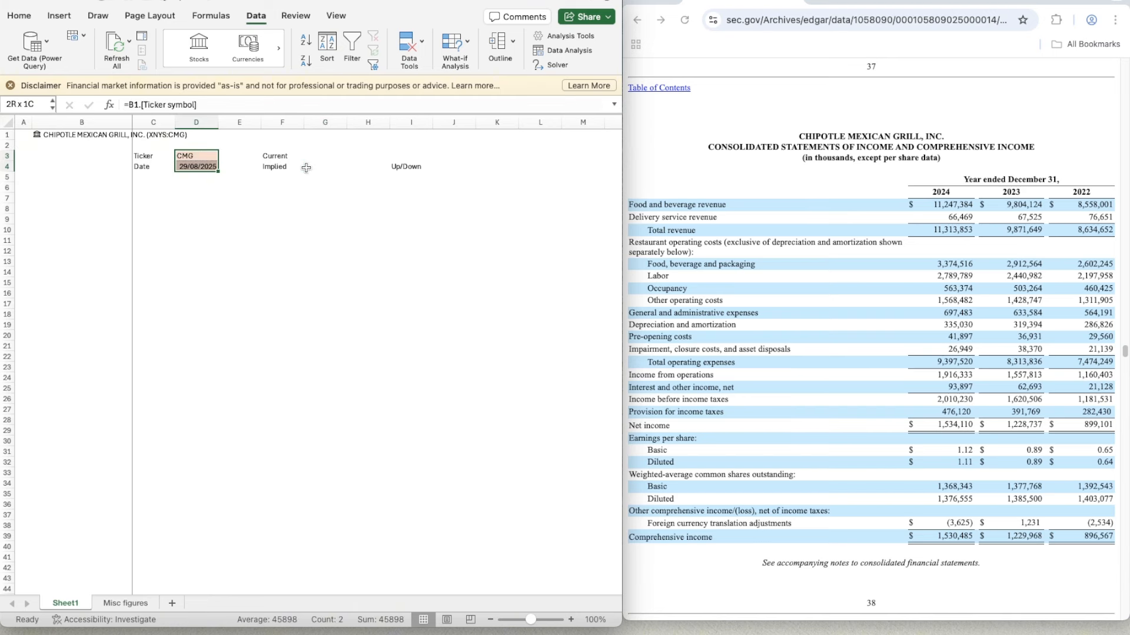
key("ctrl+c")
left_click_drag(320, 157, 324, 167)
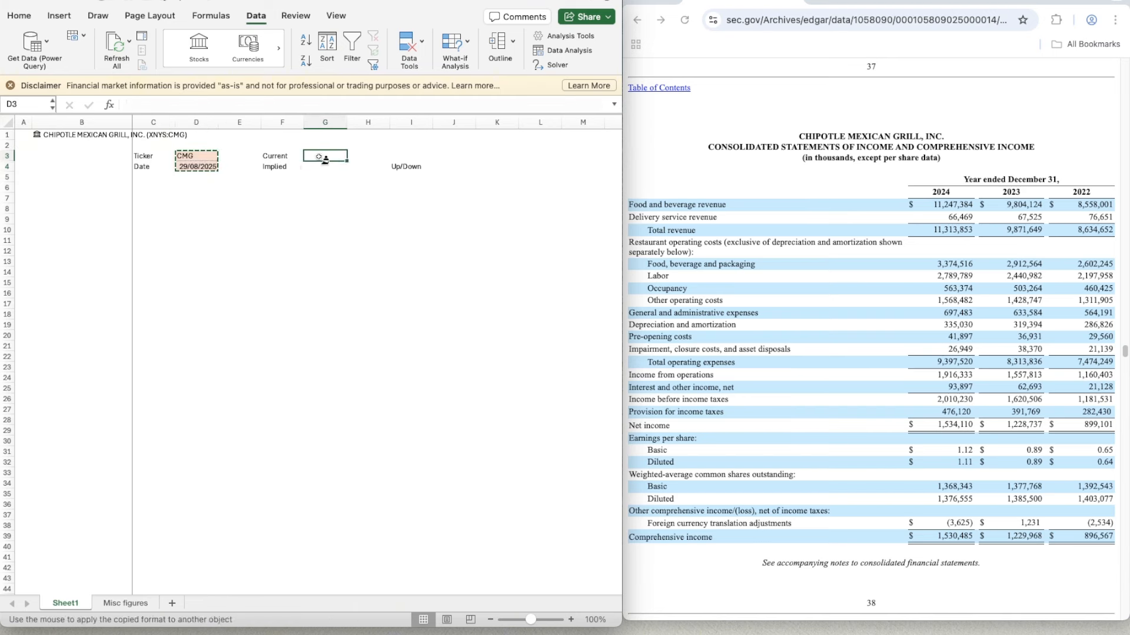
left_click(325, 168)
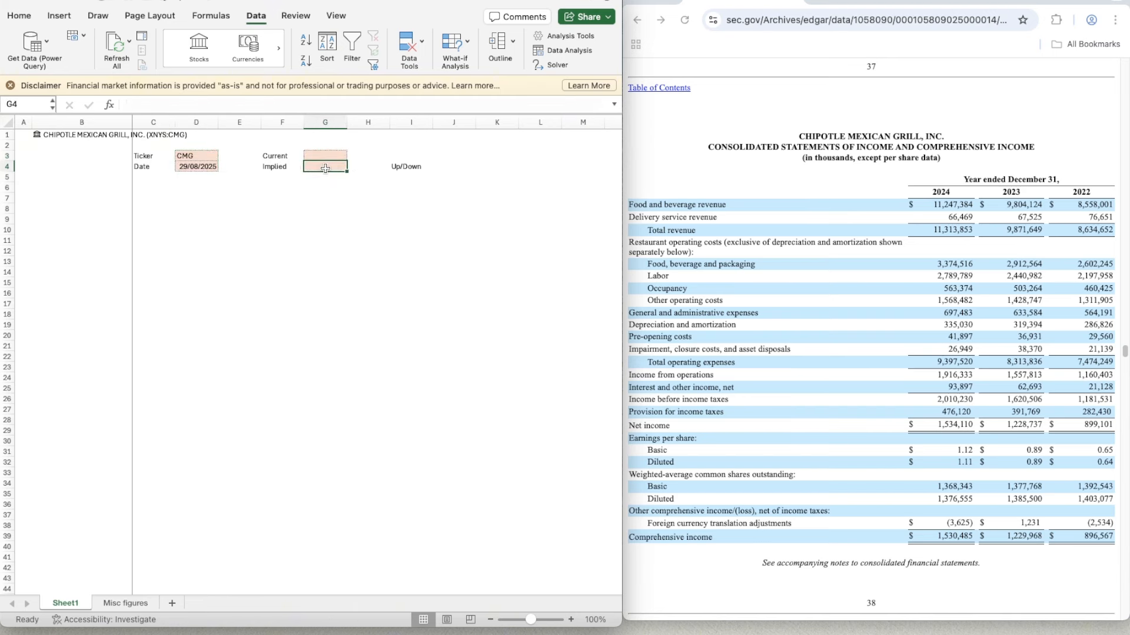
- Copy the empty formatted cell G4 to J4 beside the Up/Down label
key("ctrl+c")
key("Right")
key("Right")
key("Right")
key("ctrl+v")
- Set G3 to the formula =B1.Price to pull the current share price from the linked stock
key("Left")
key("Left")
key("Left")
key("Up")
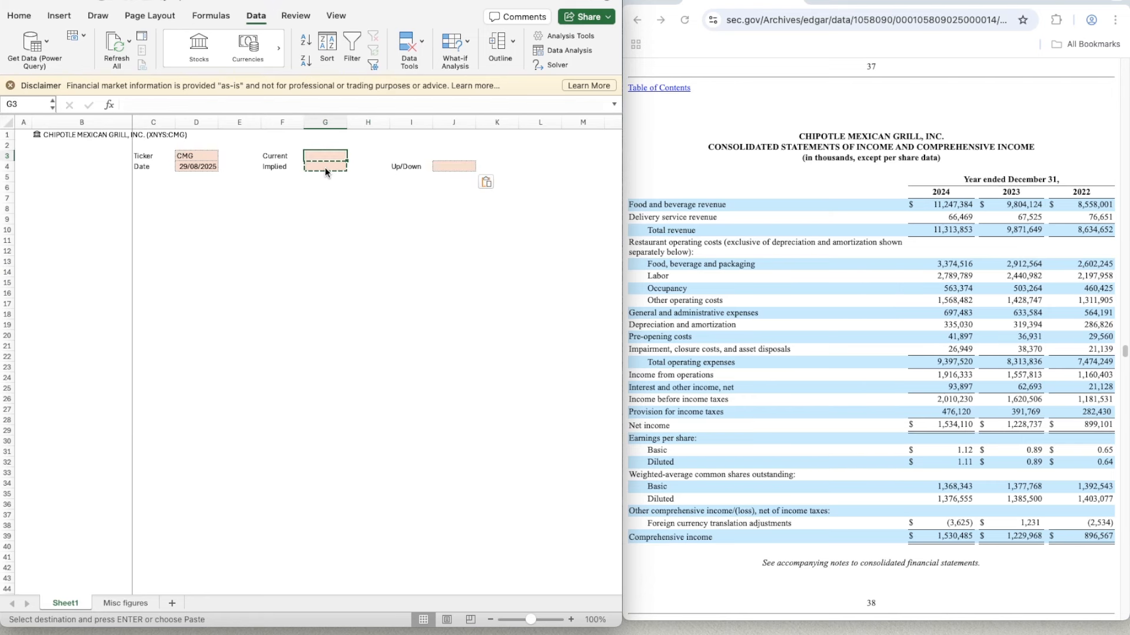
type("=")
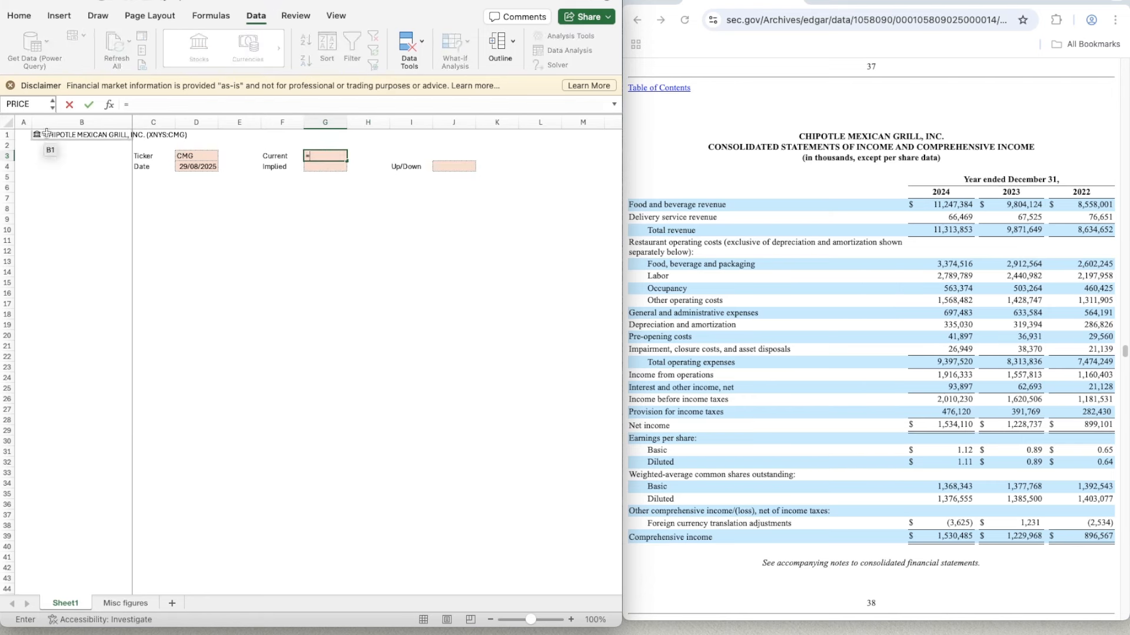
left_click(46, 133)
scroll(372, 234, "down", 1)
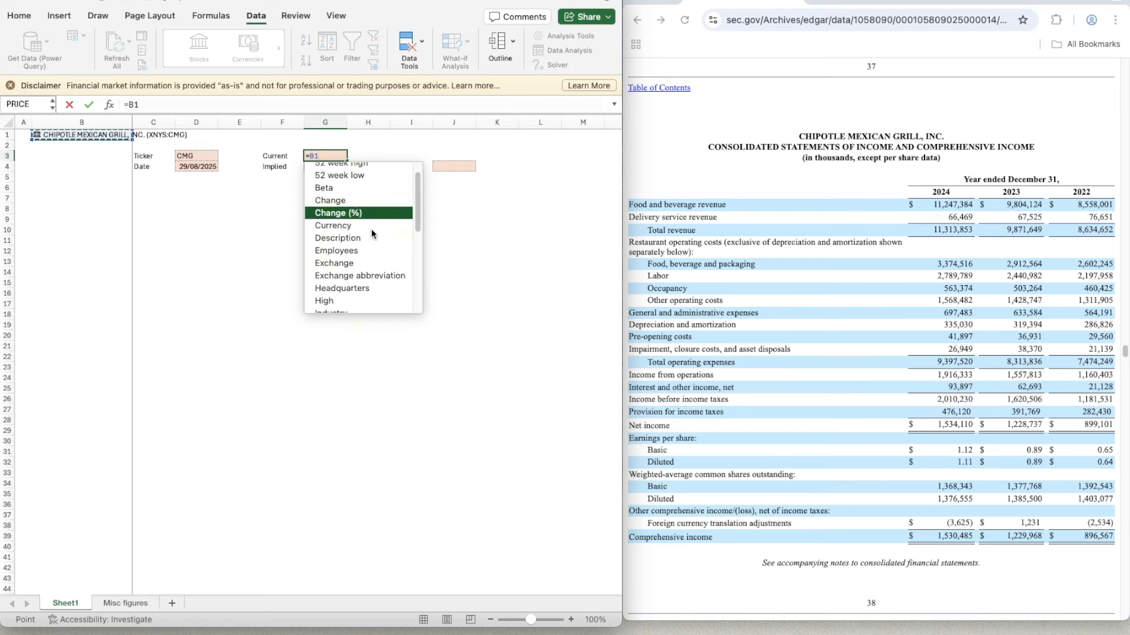
scroll(372, 233, "down", 5)
left_click(340, 290)
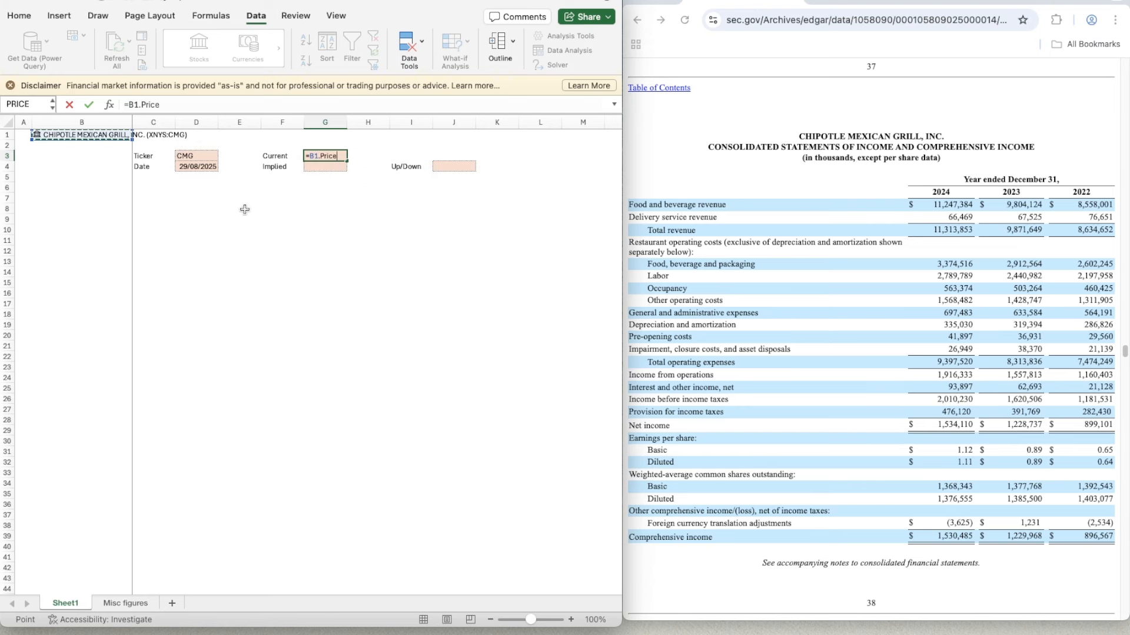
key("Return")
key("Down")
key("Down")
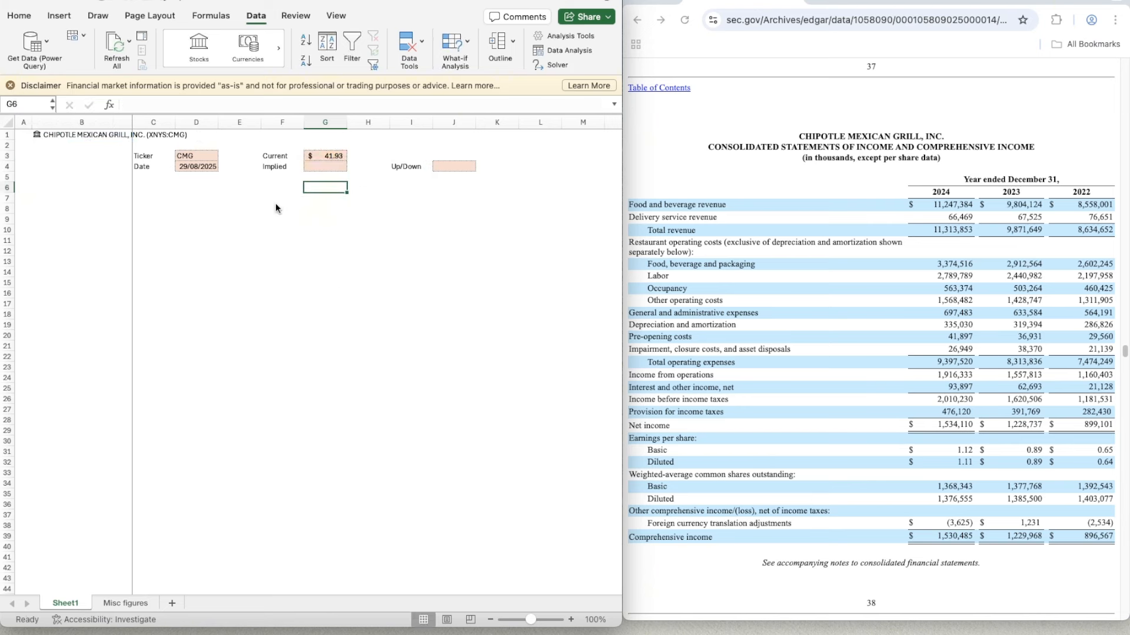
key("Up")
key("Up")
key("Right")
key("Right")
key("Right")
key("Left")
key("Left")
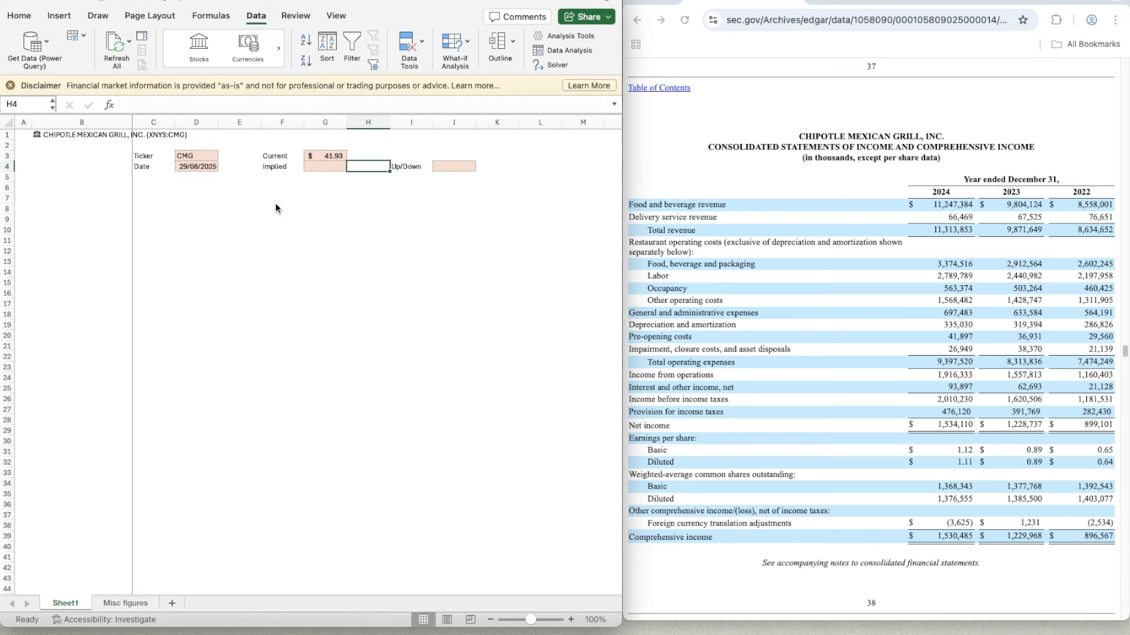
key("Down")
key("Down")
key("Left")
key("Left")
key("Left")
key("Left")
key("Left")
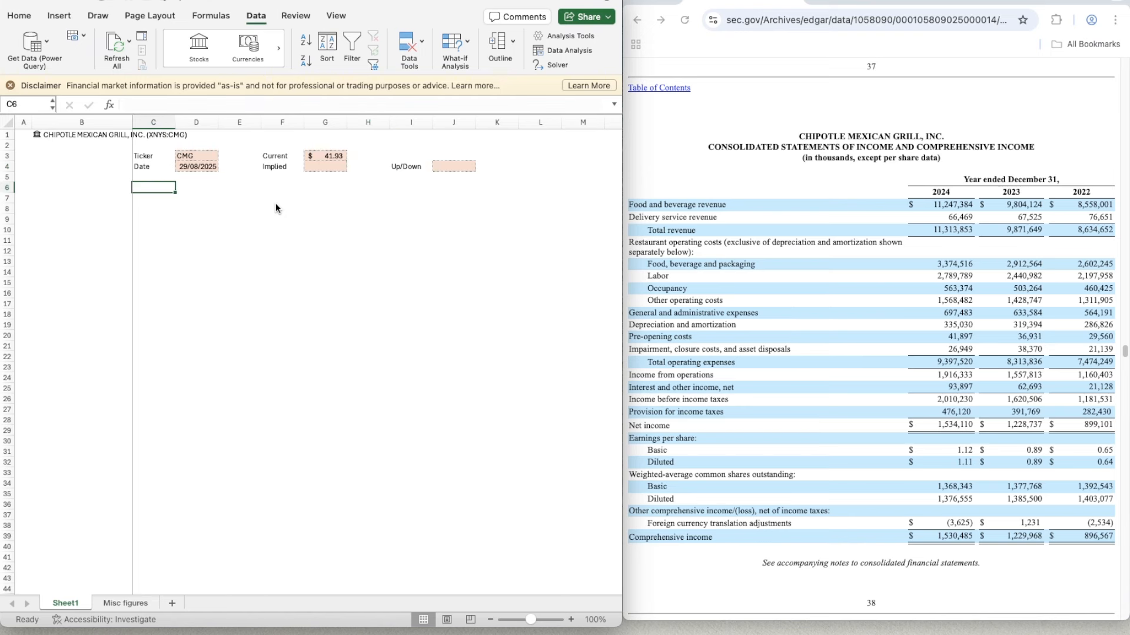
key("Left")
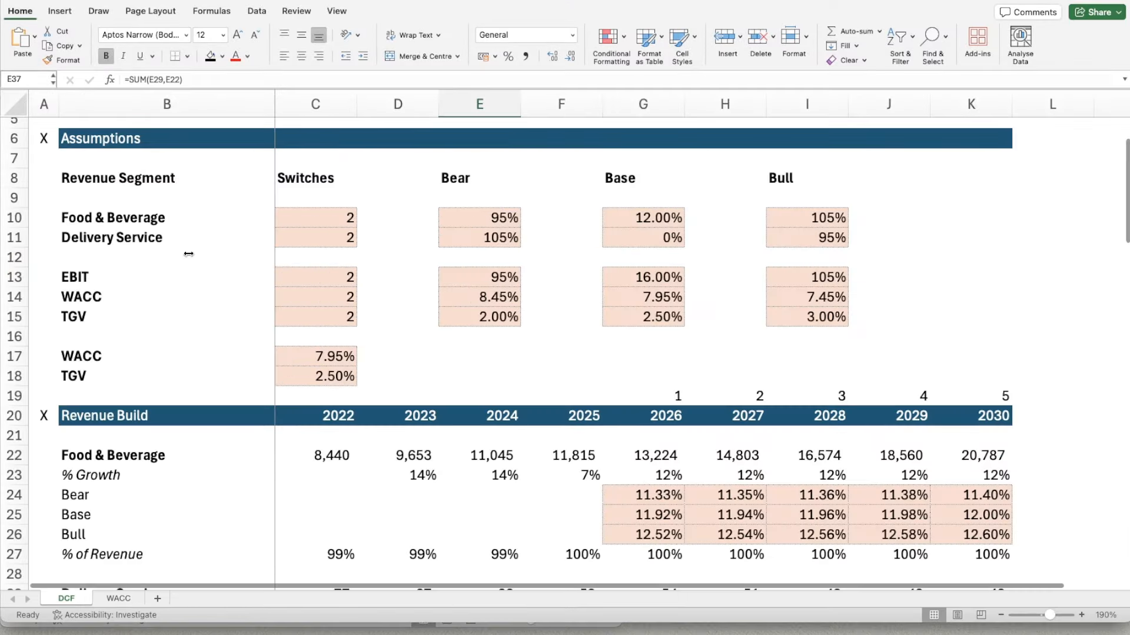
scroll(194, 297, "down", 1)
scroll(195, 297, "up", 4)
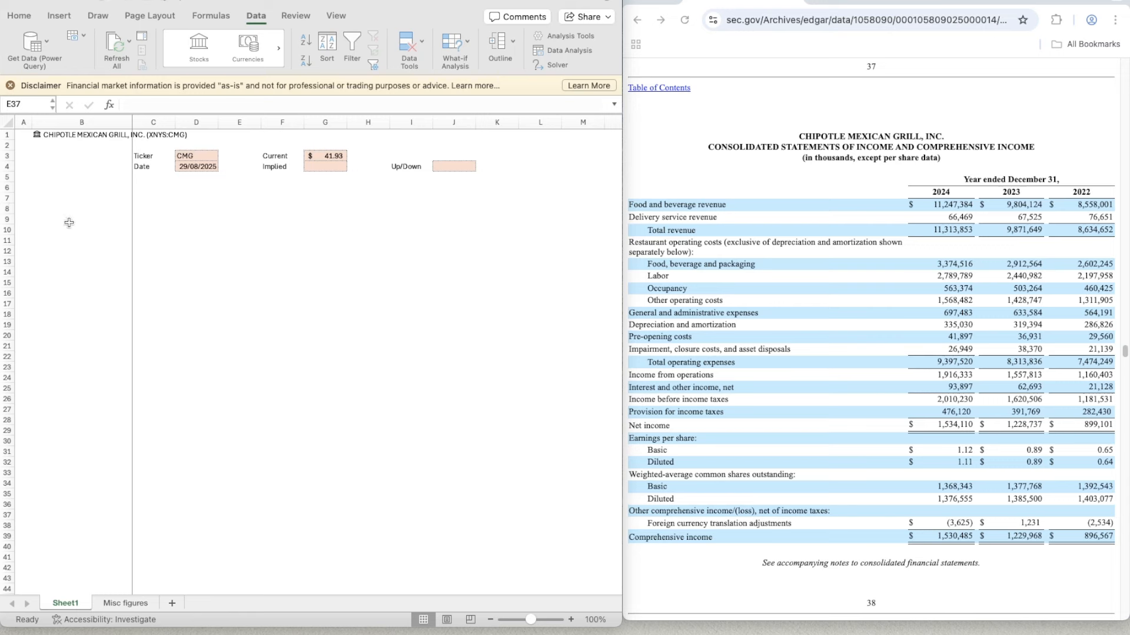
- Enter the section marker X in A6 and centre it horizontally
left_click(98, 211)
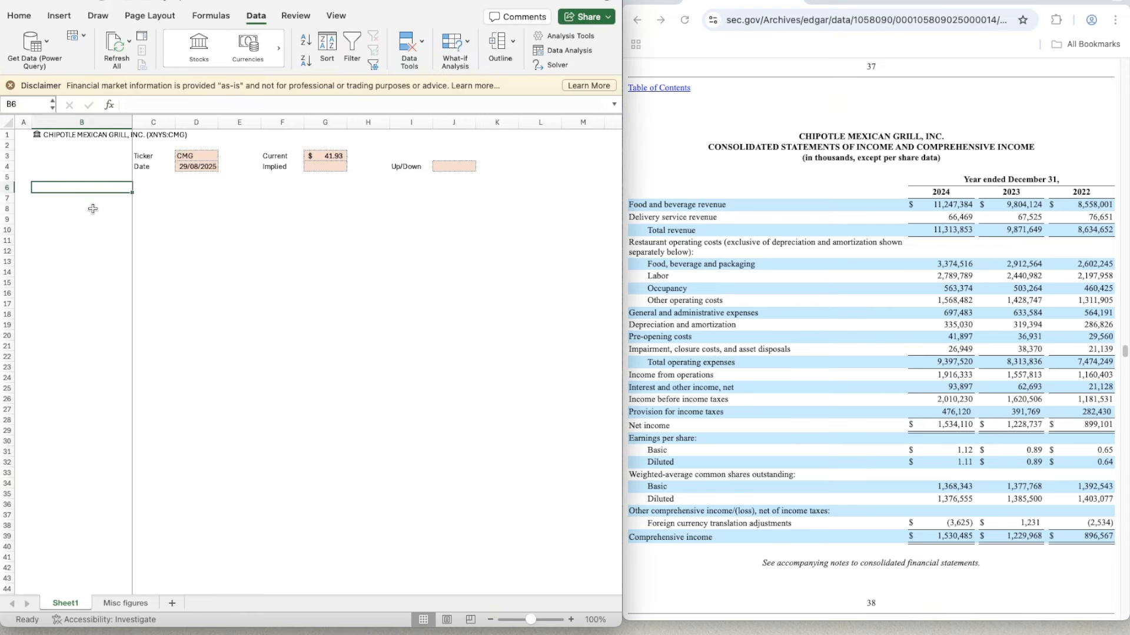
key("Down")
key("Up")
key("Left")
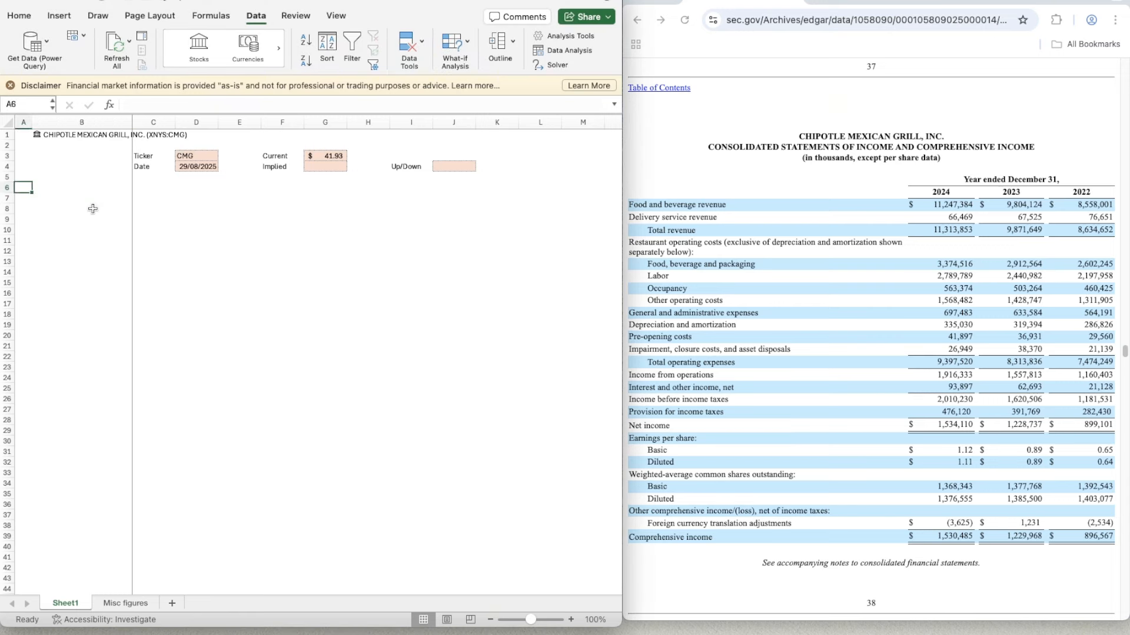
type("X")
key("ctrl+Return")
left_click(20, 16)
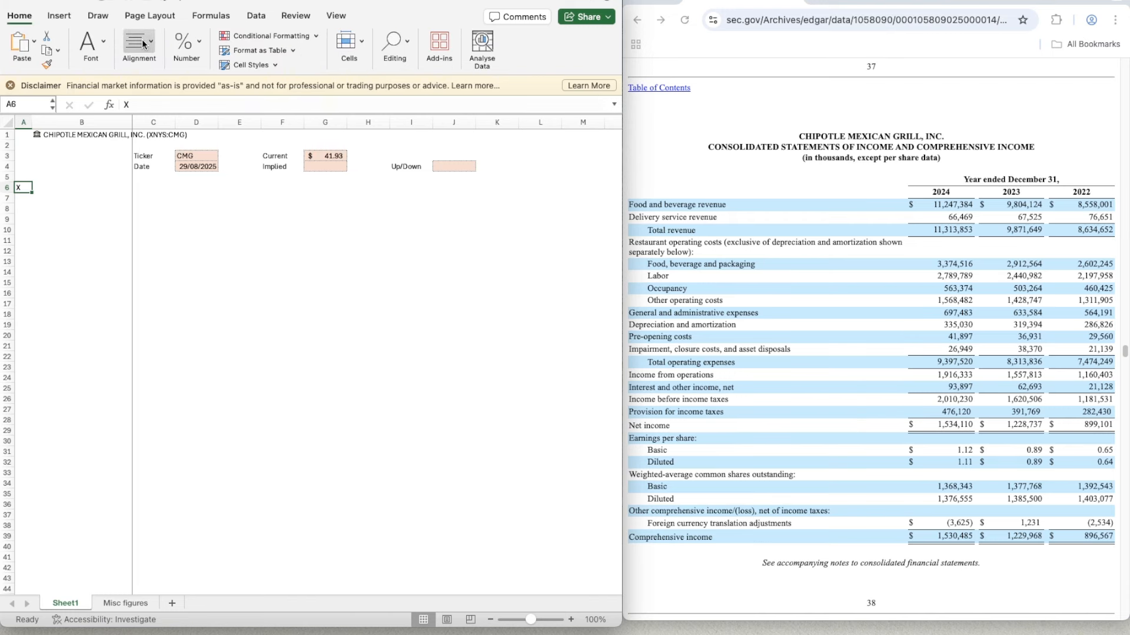
left_click(141, 45)
left_click(72, 102)
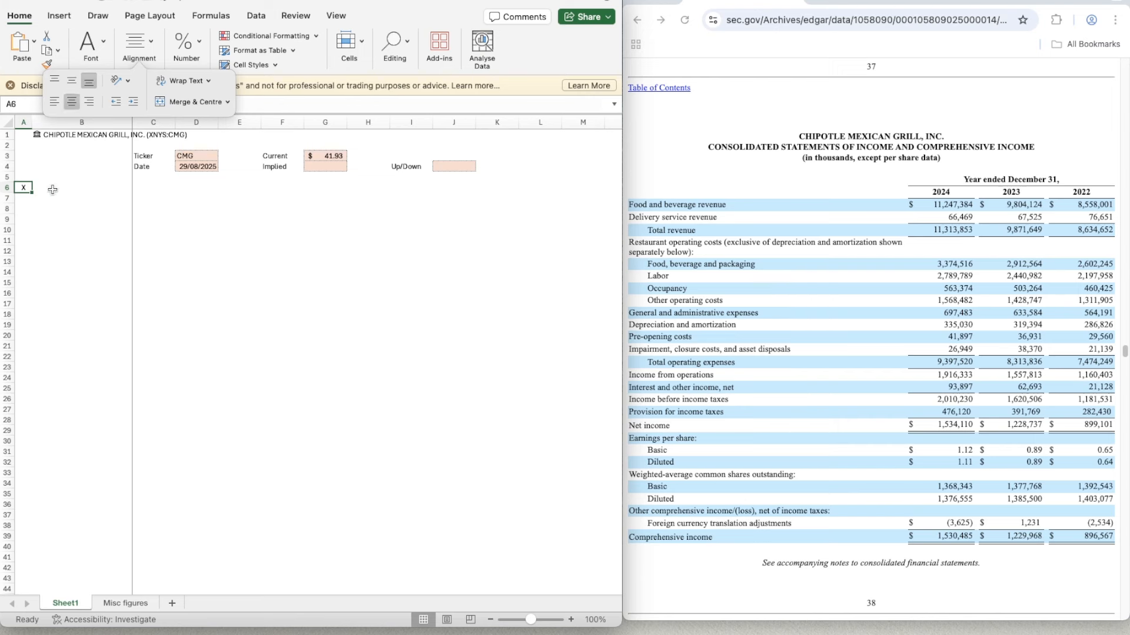
left_click_drag(82, 188, 85, 197)
key("shift+Right")
key("shift+Right")
key("shift+Right")
key("shift+Right")
key("shift+Right")
key("shift+Right")
key("shift+Right")
key("shift+Right")
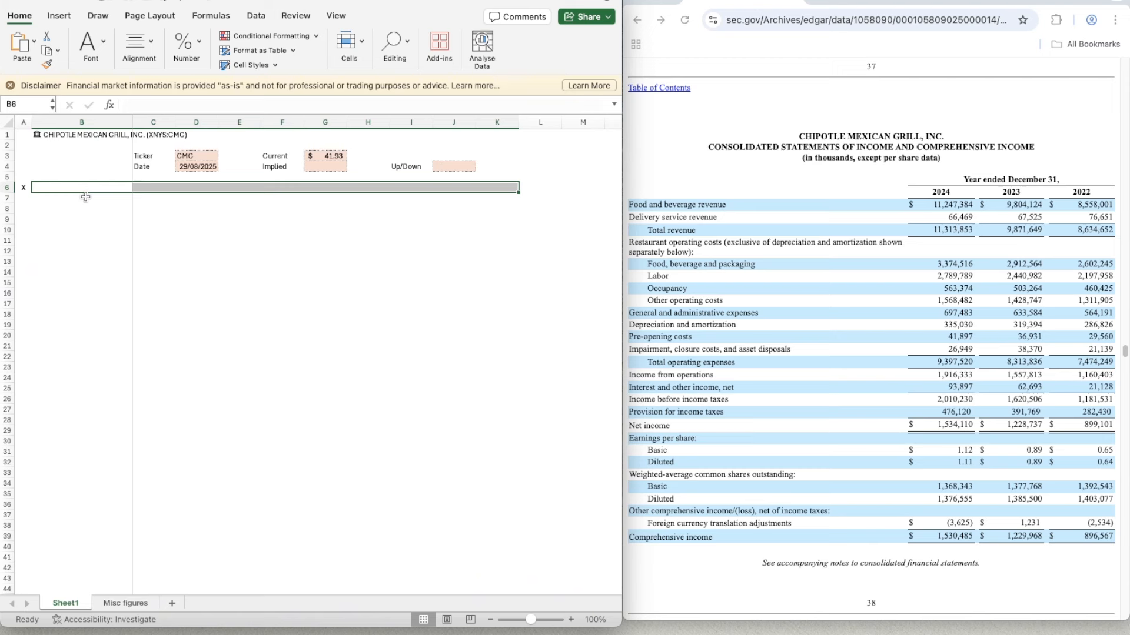
left_click(85, 196)
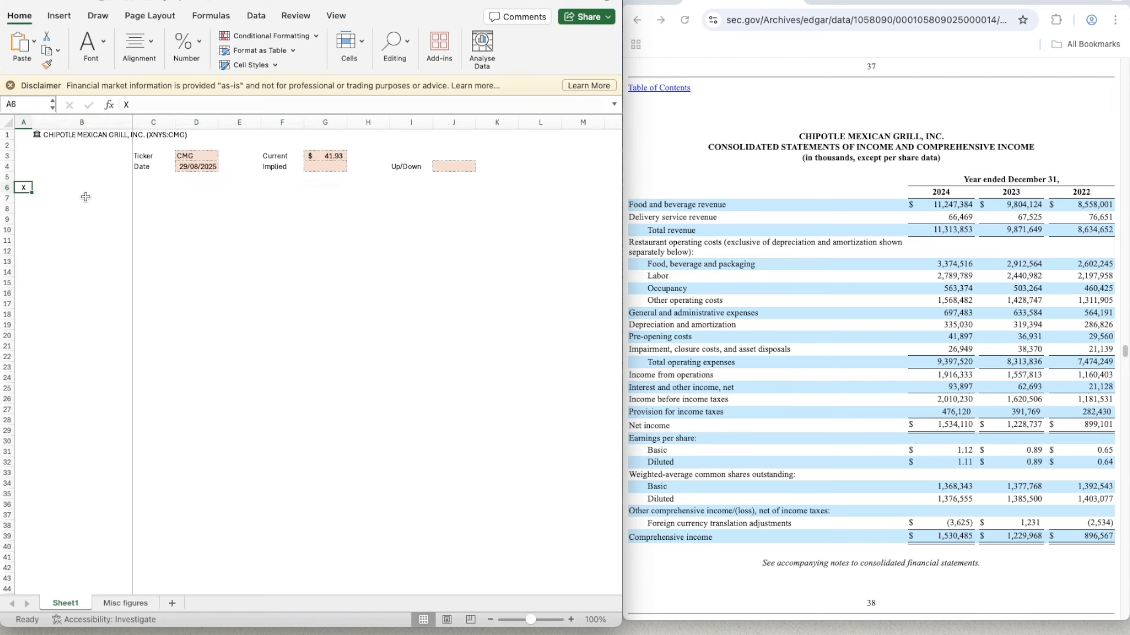
- Enter the section heading Assumptions in B6
type("Assumptio")
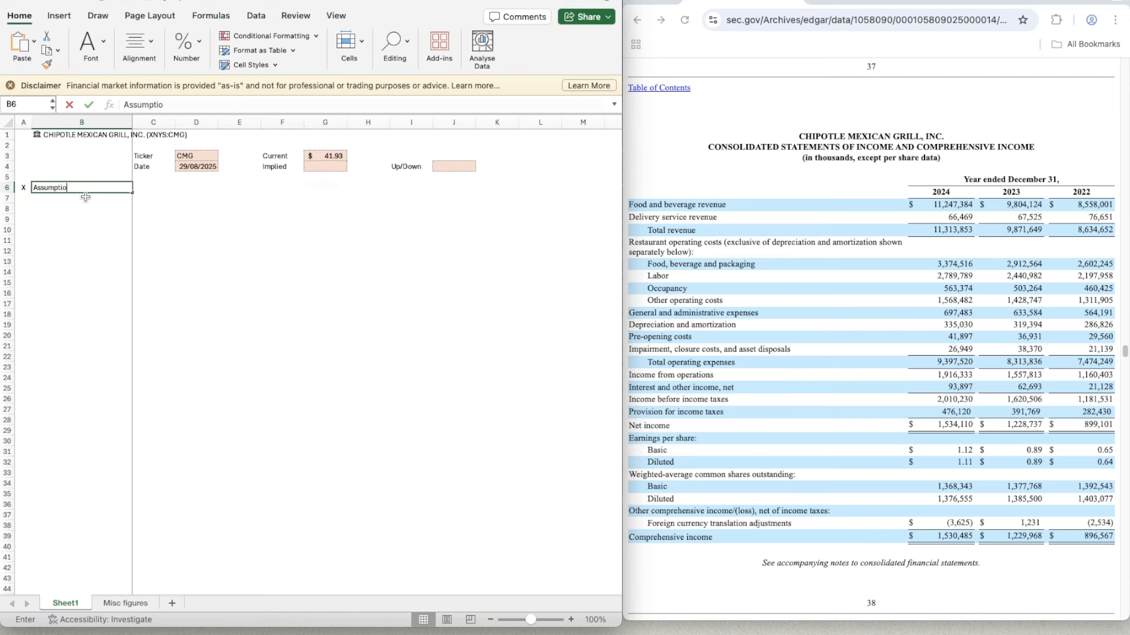
type("ns")
- Fill the Assumptions heading row B6:K6 with the dark blue theme background colour
key("shift+Right")
key("shift+Right")
key("shift+Right")
key("shift+Right")
key("shift+Right")
key("shift+Right")
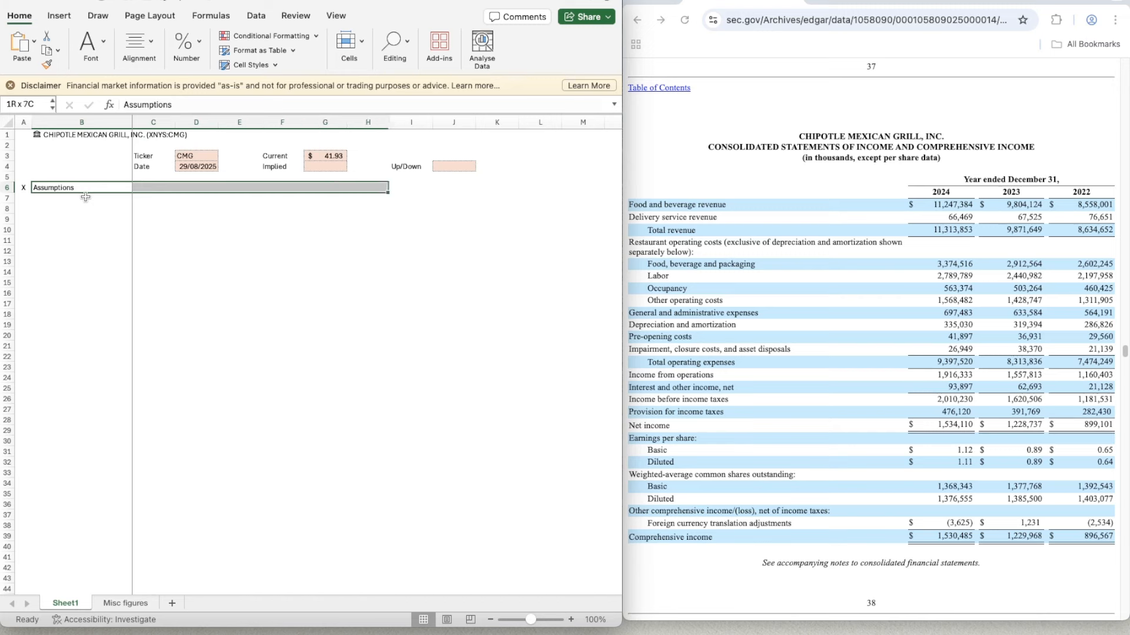
key("shift+Right")
key("shift+Right")
key("shift+Right")
key("shift+Right")
key("shift+Left")
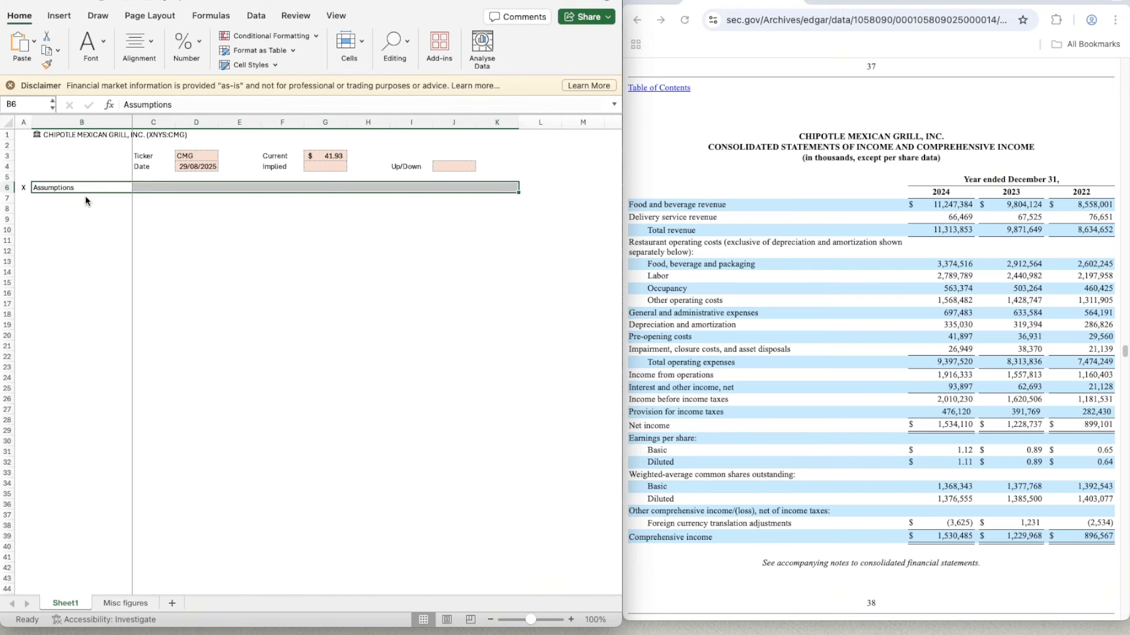
key("super+1")
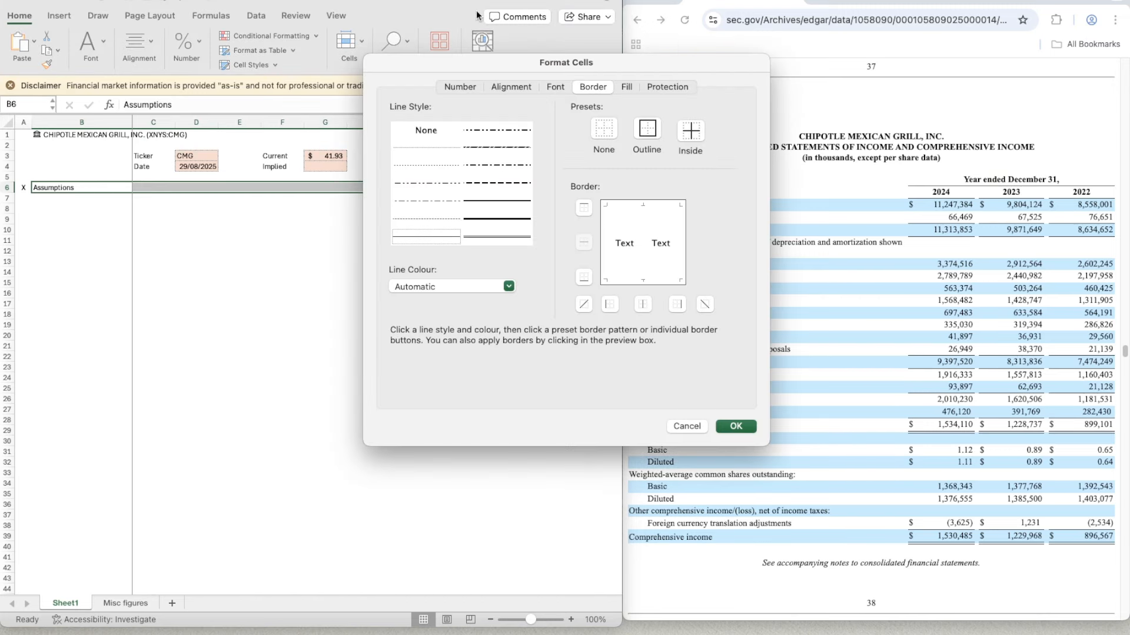
left_click(617, 86)
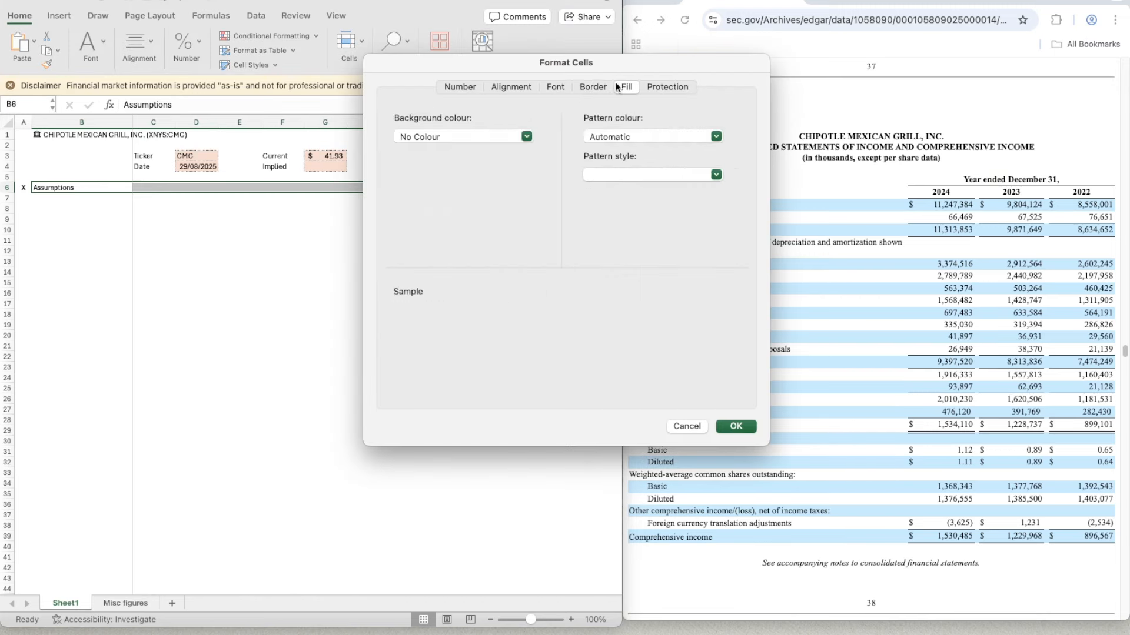
left_click(483, 136)
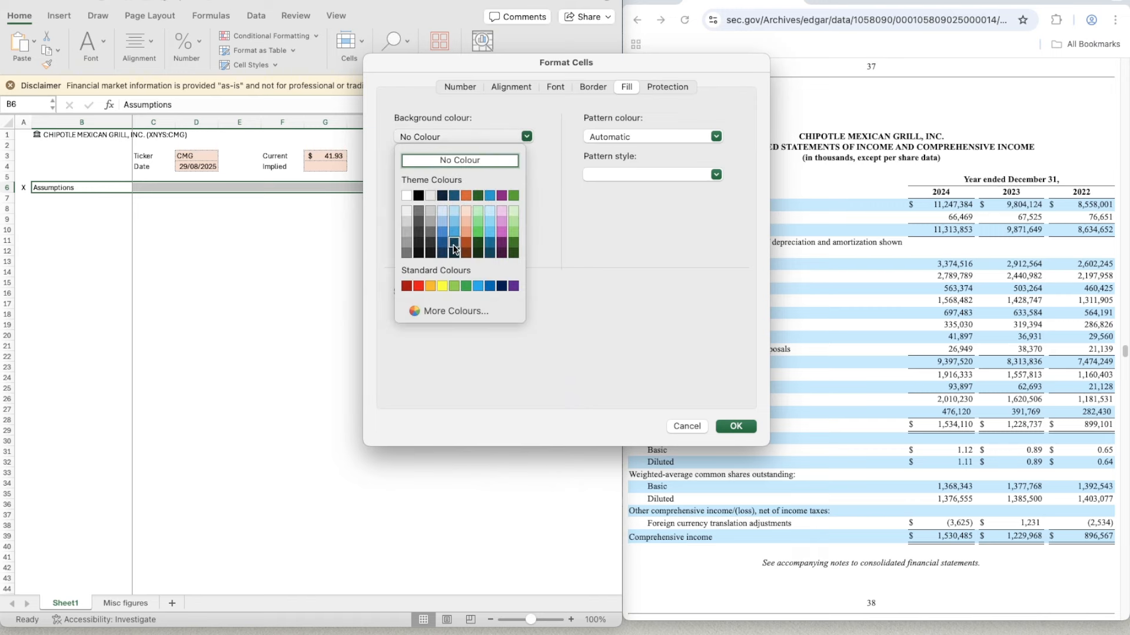
left_click(454, 195)
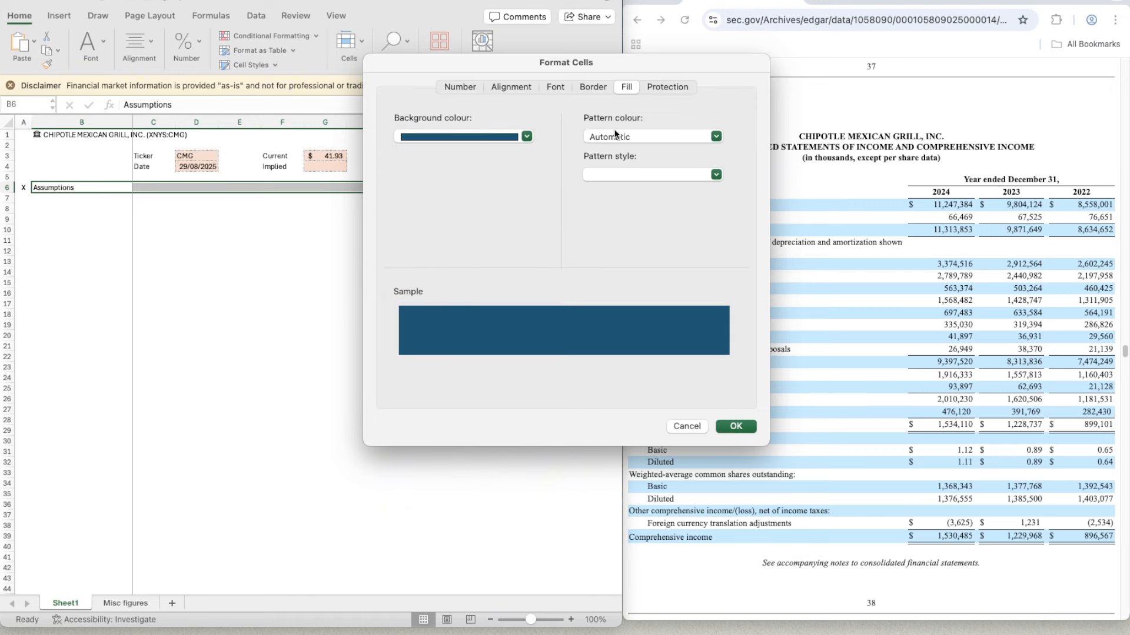
- Set the font of the heading row B6:K6 to bold white and apply the formatting
left_click(556, 87)
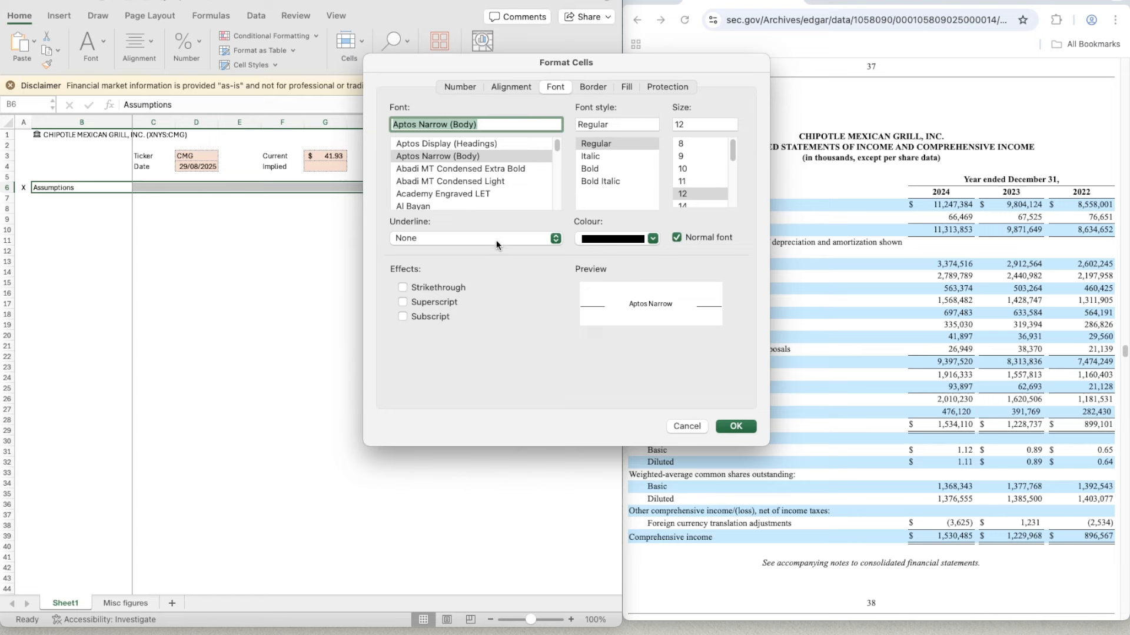
left_click(638, 238)
left_click(603, 296)
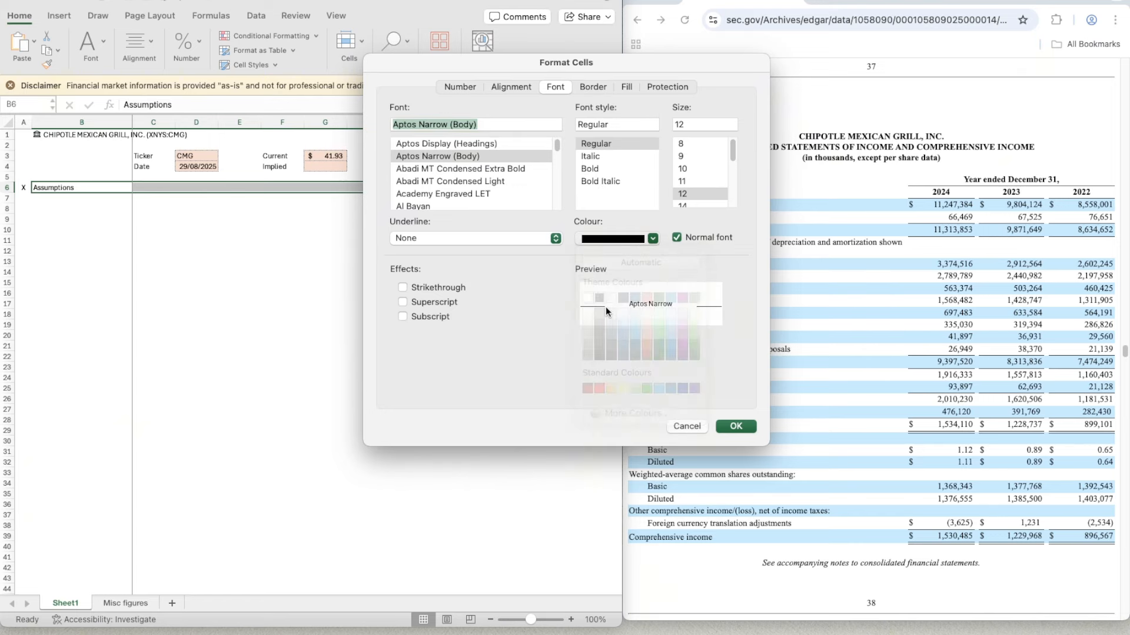
key("Return")
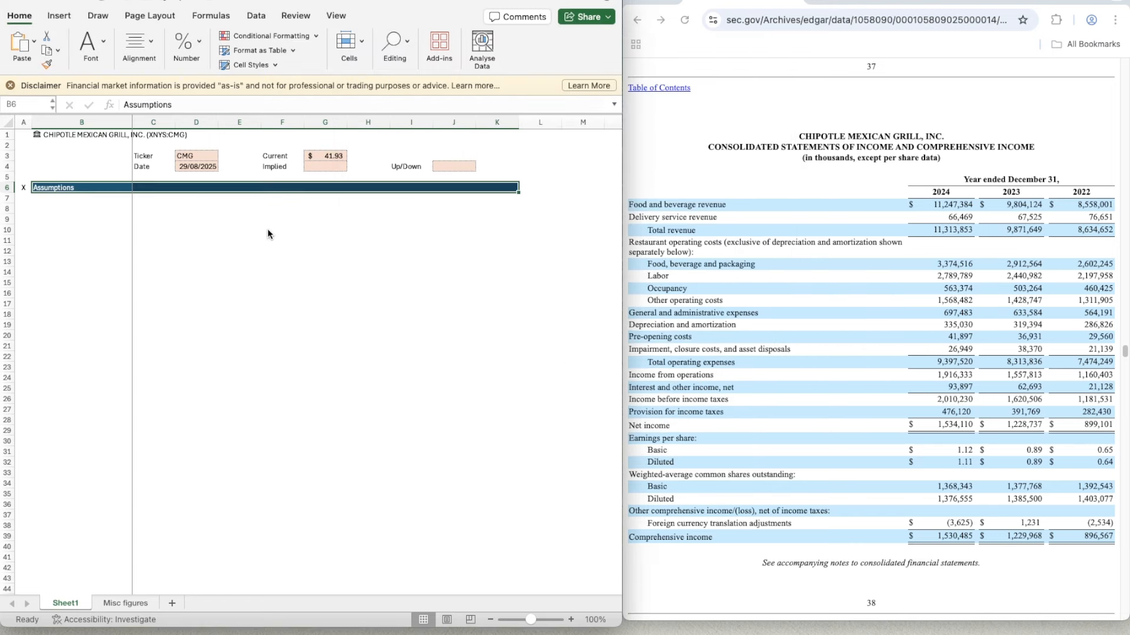
- Enter the subheading Revenue Segment in B8 and make it bold
left_click(258, 216)
key("Left")
key("Left")
key("Left")
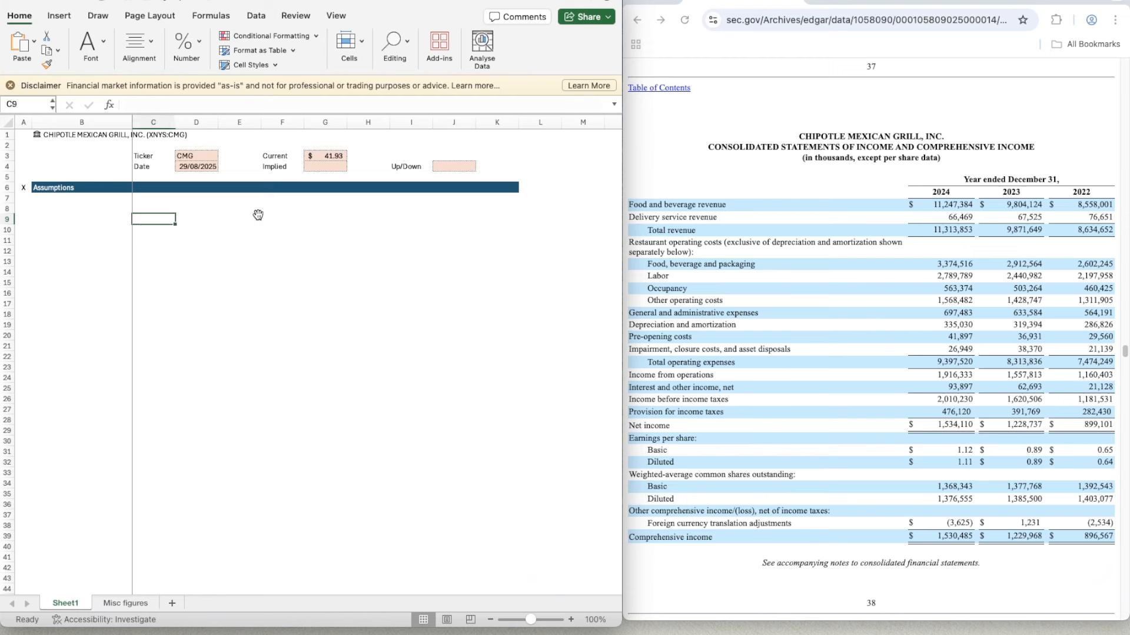
key("Up")
type("Revenu")
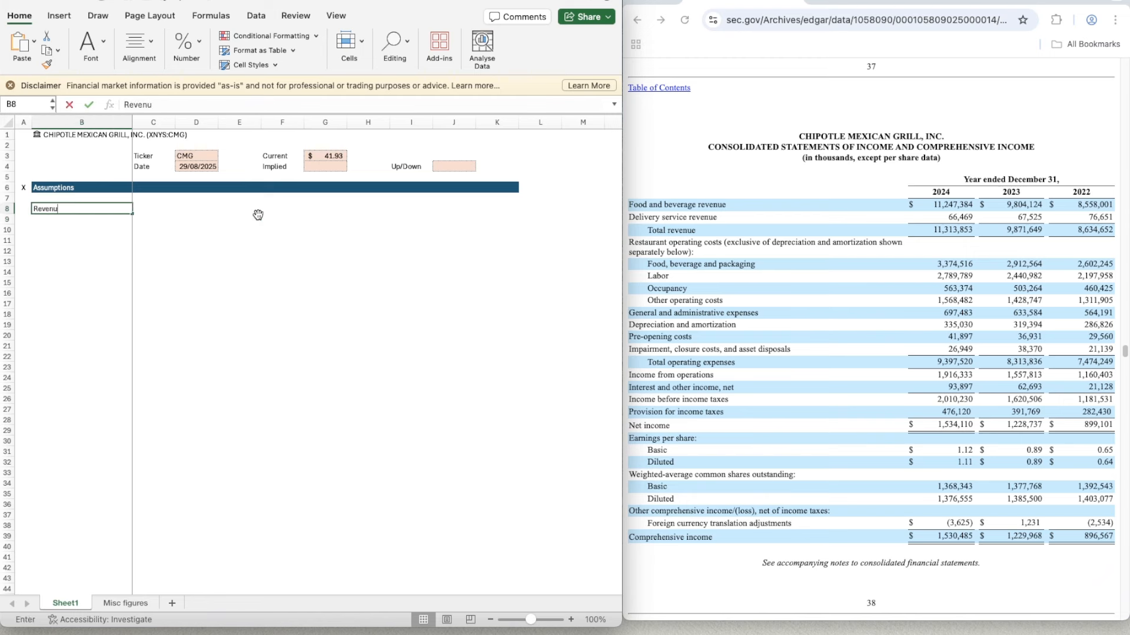
type("e Segment")
key("Return")
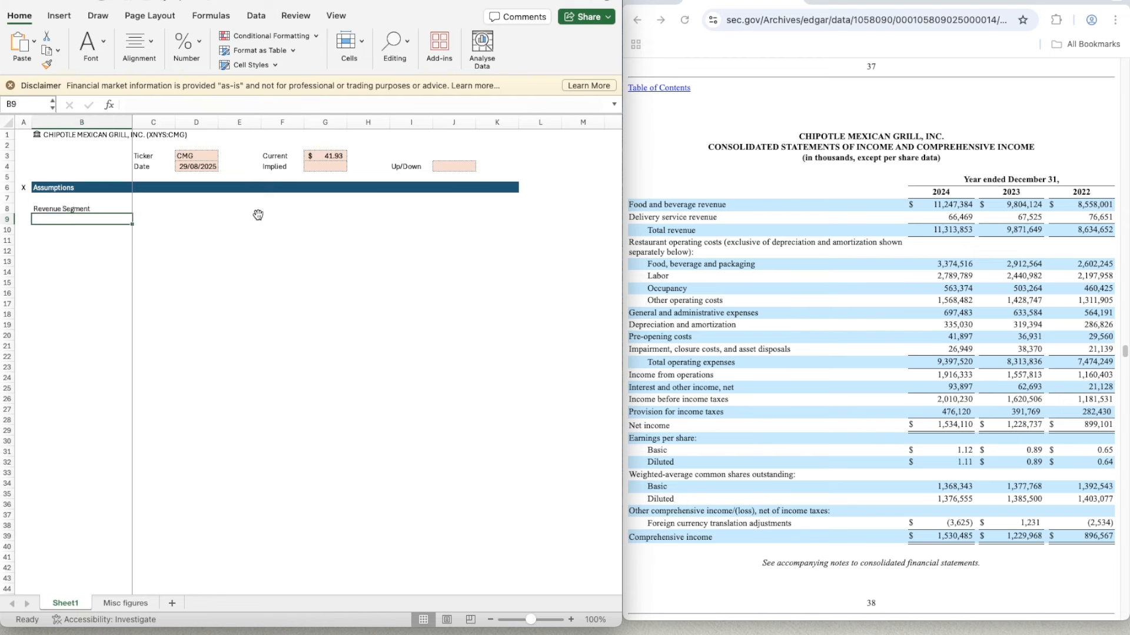
key("Up")
key("super+b")
key("Down")
key("Up")
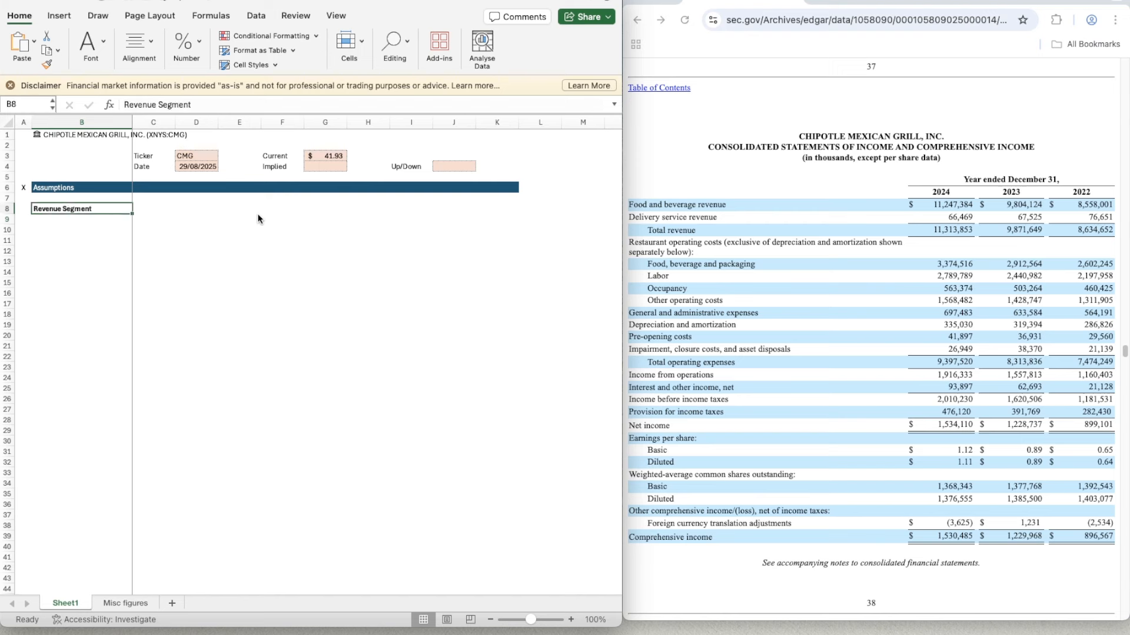
- Enter the revenue segment labels Food & Beverage in B10 and Delivery Service in B11
key("Down")
key("Down")
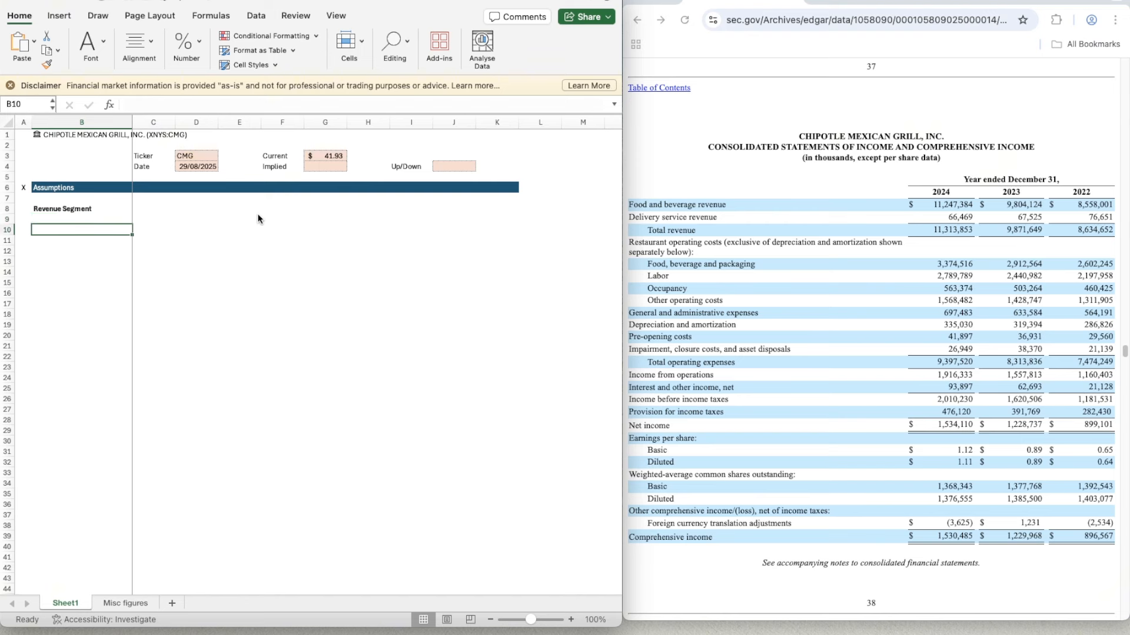
type("Food")
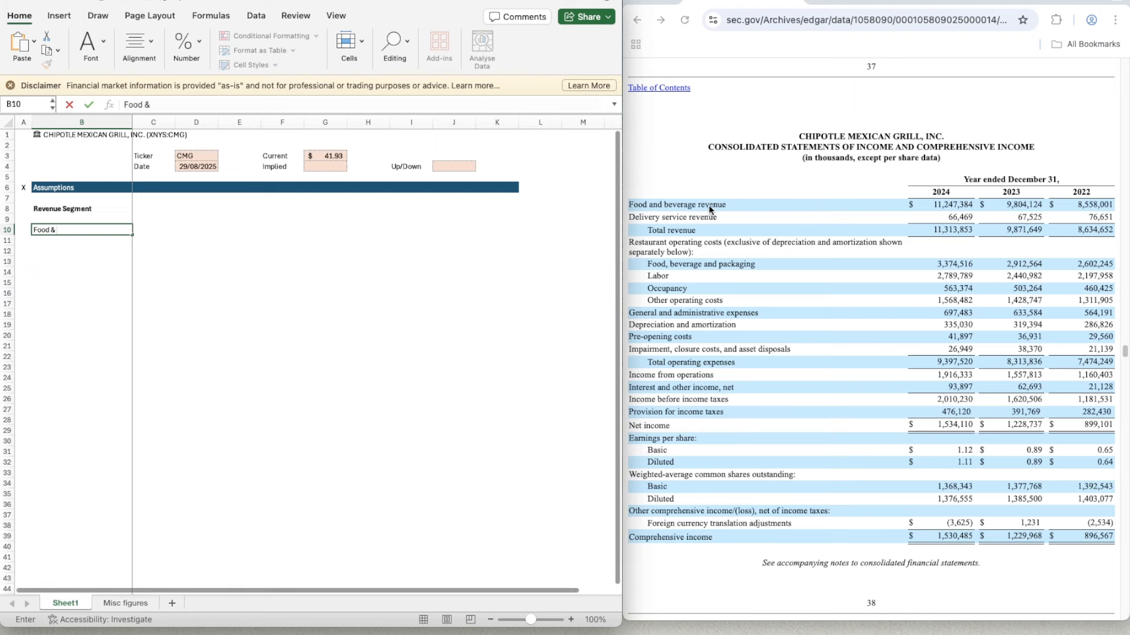
type(" &")
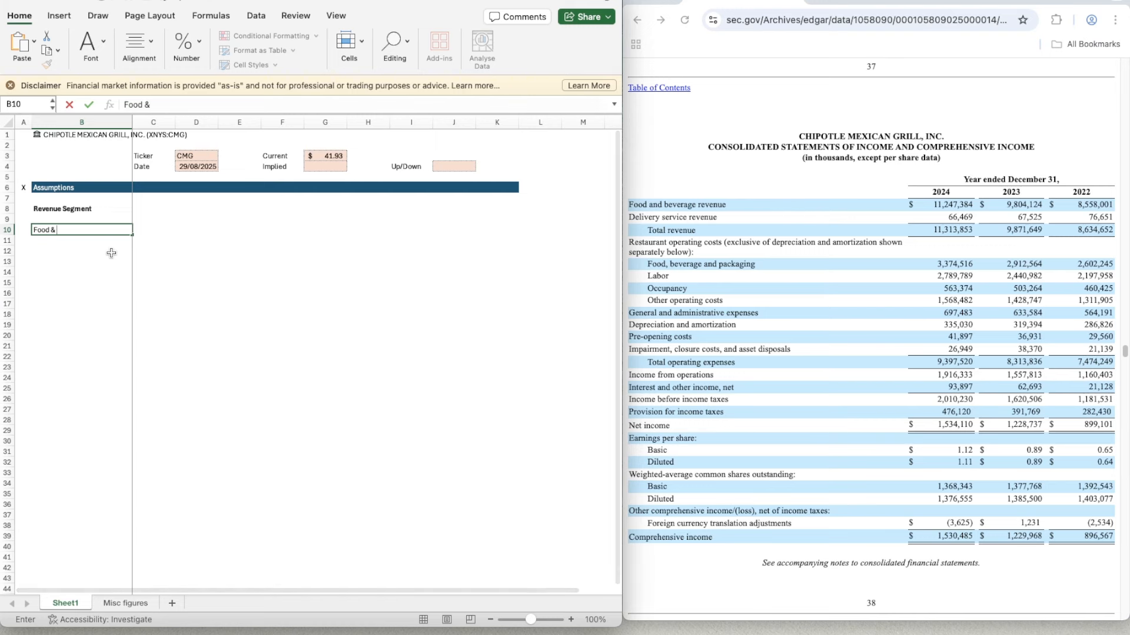
type(" Beverage")
key("Return")
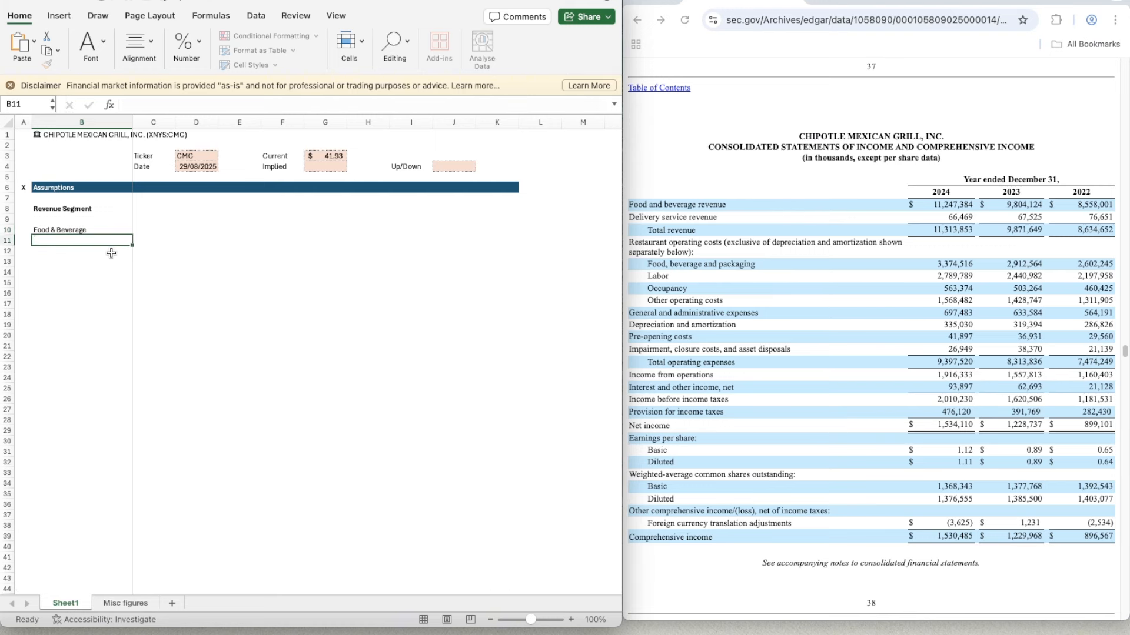
type("Delivery Se")
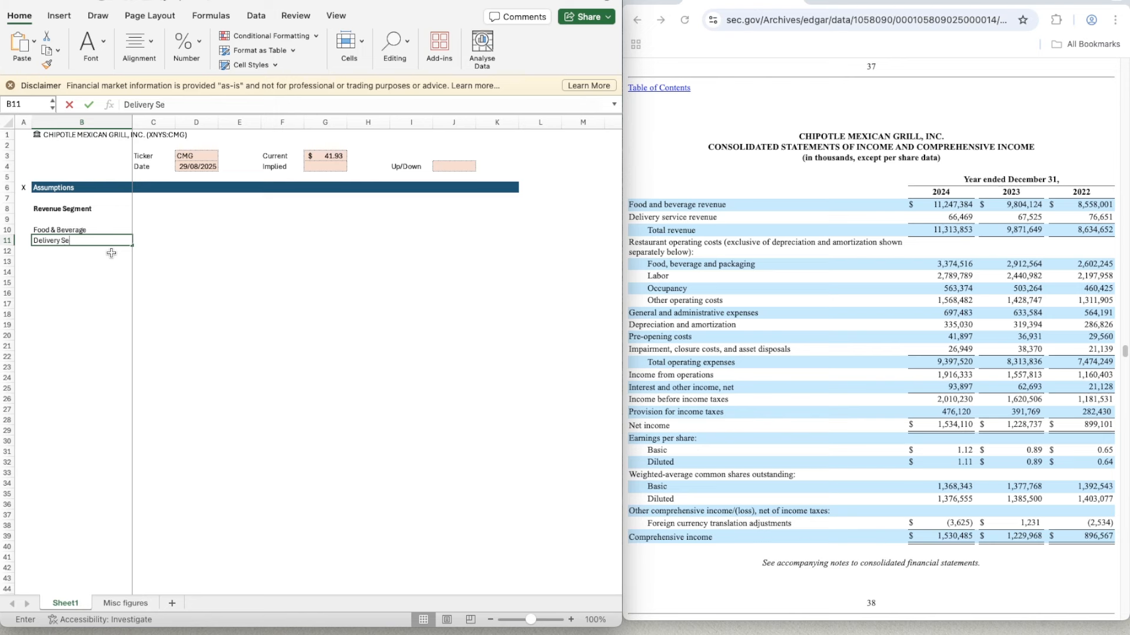
type("rvice")
key("Return")
- Enter the column header Switches in C8 beside Revenue Segment
key("Up")
key("Up")
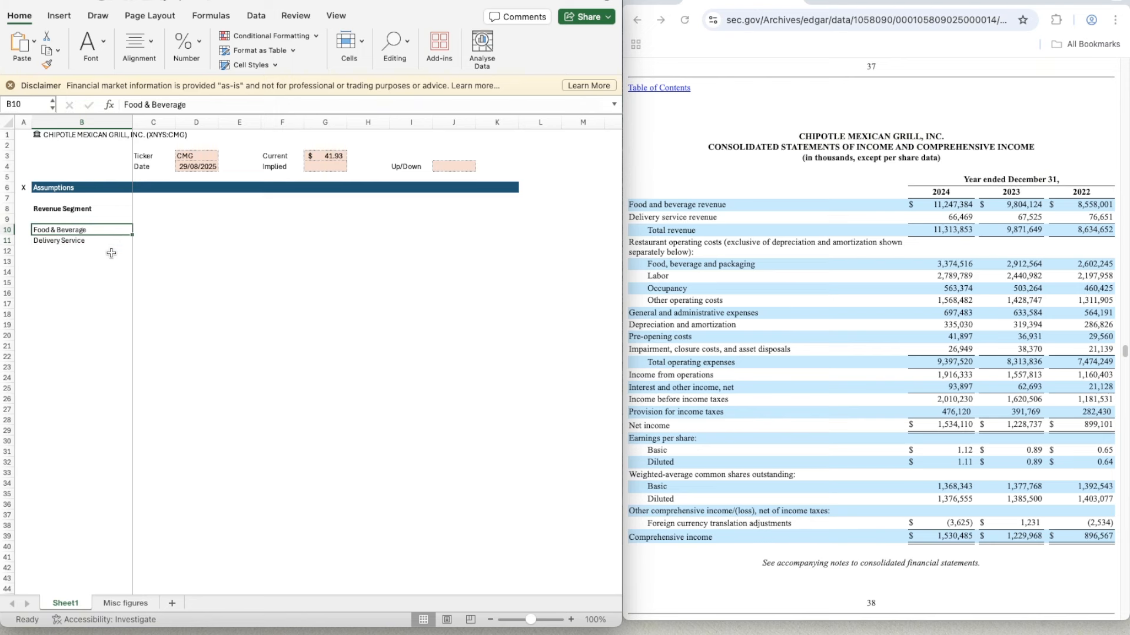
key("Down")
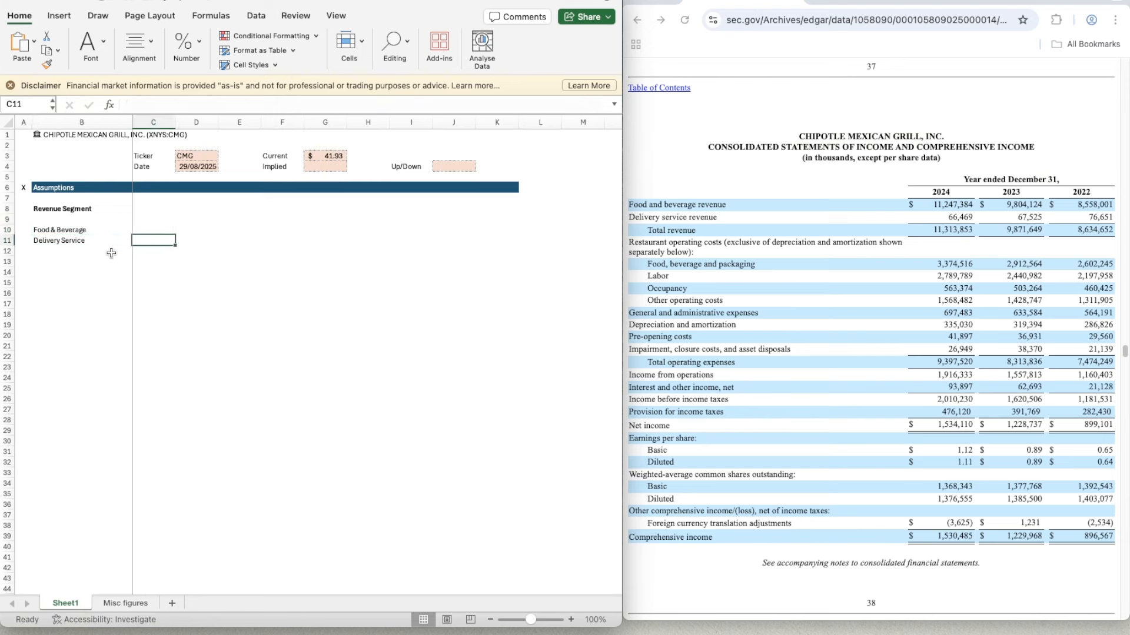
key("Down")
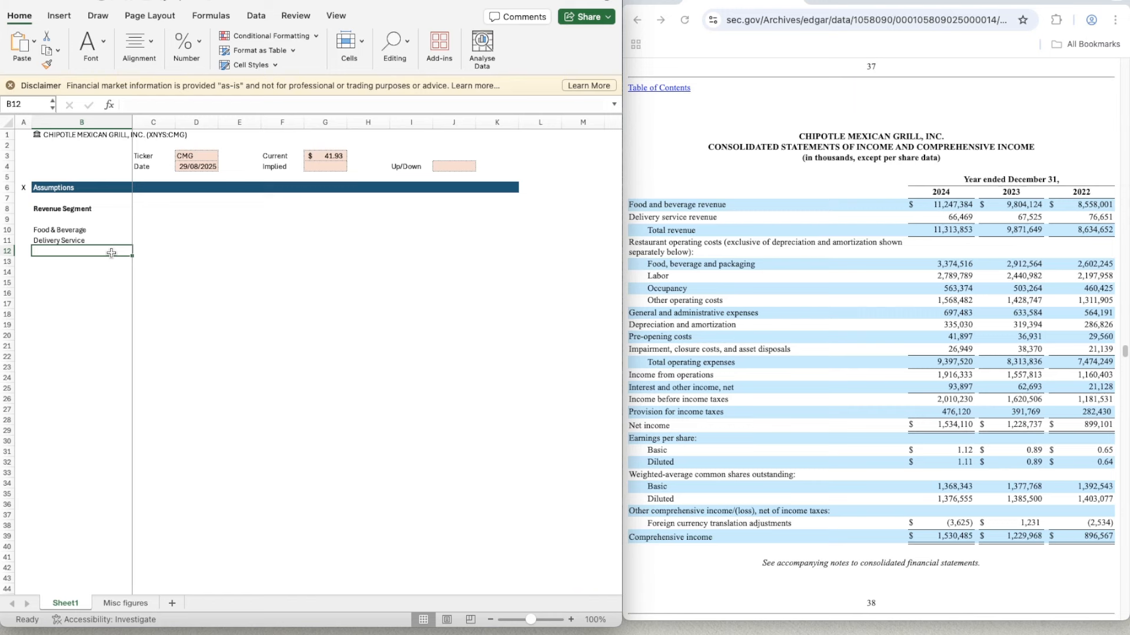
key("Right")
key("Up")
key("Up")
key("Up")
key("Up")
type("Switches")
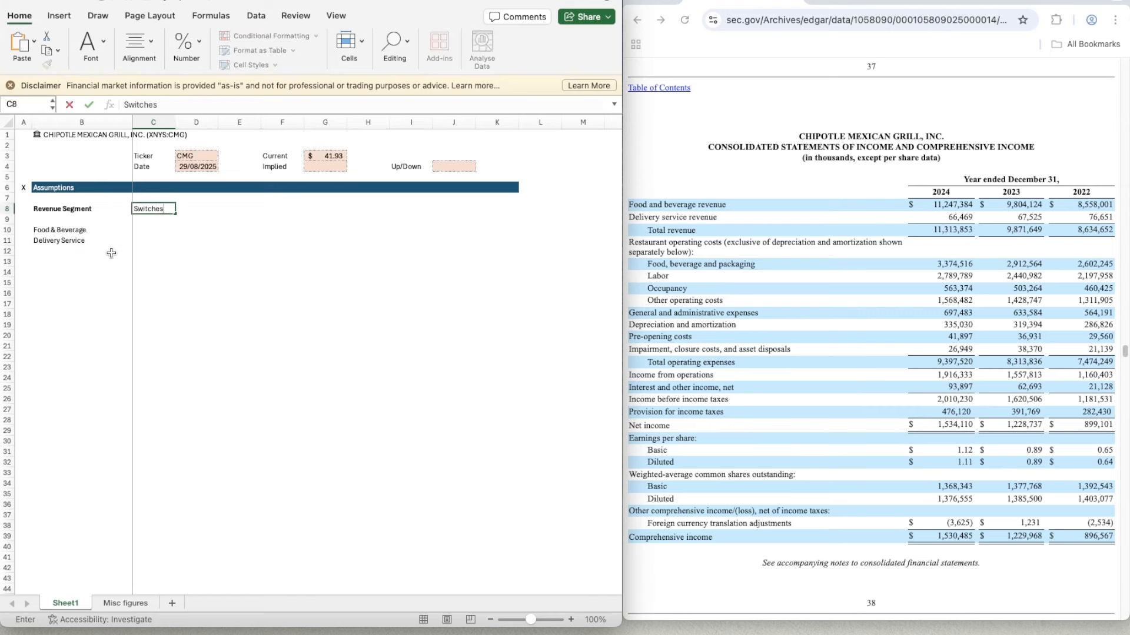
key("Return")
key("Up")
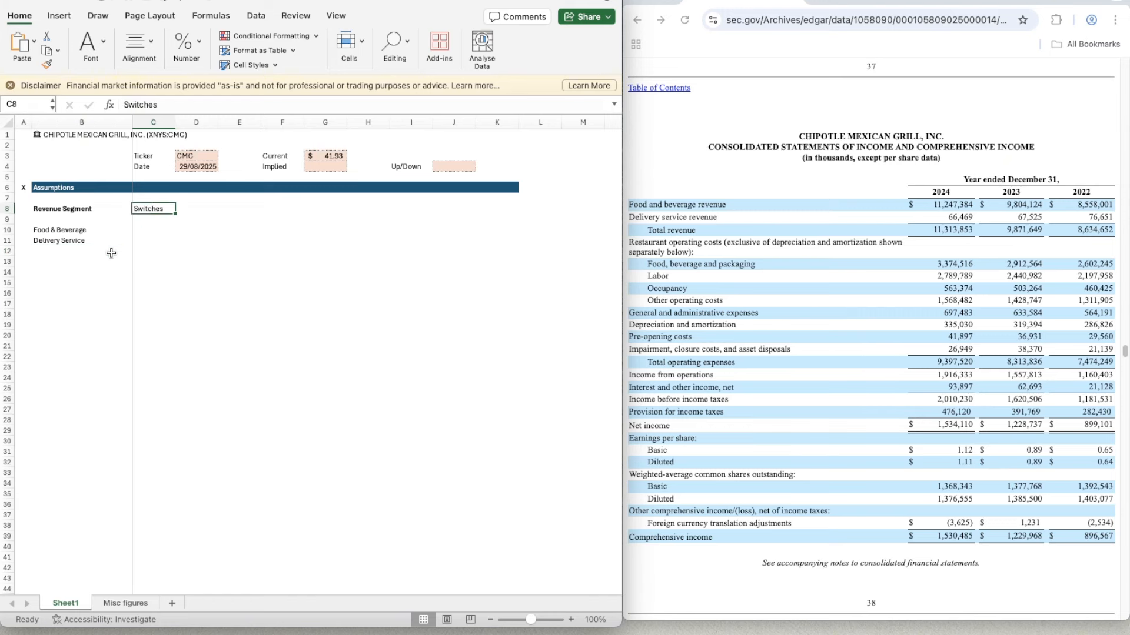
- Enter the scenario headers Bear in E8, Base in G8 and Bull in I8
key("Right")
key("Right")
type("Bear")
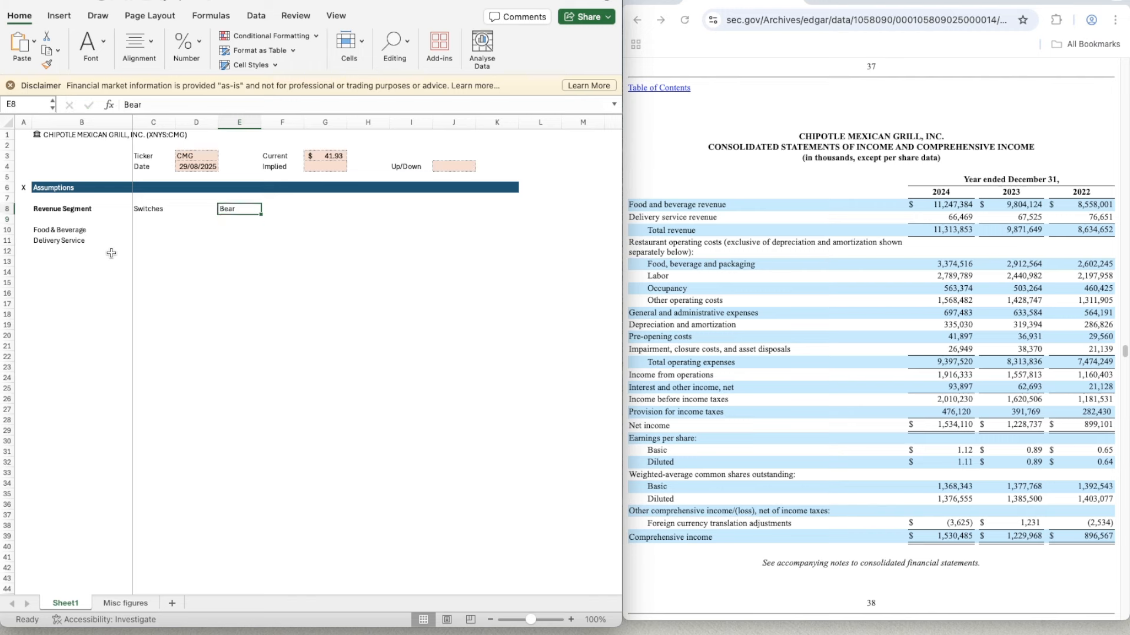
key("Right")
key("Right")
type("Base")
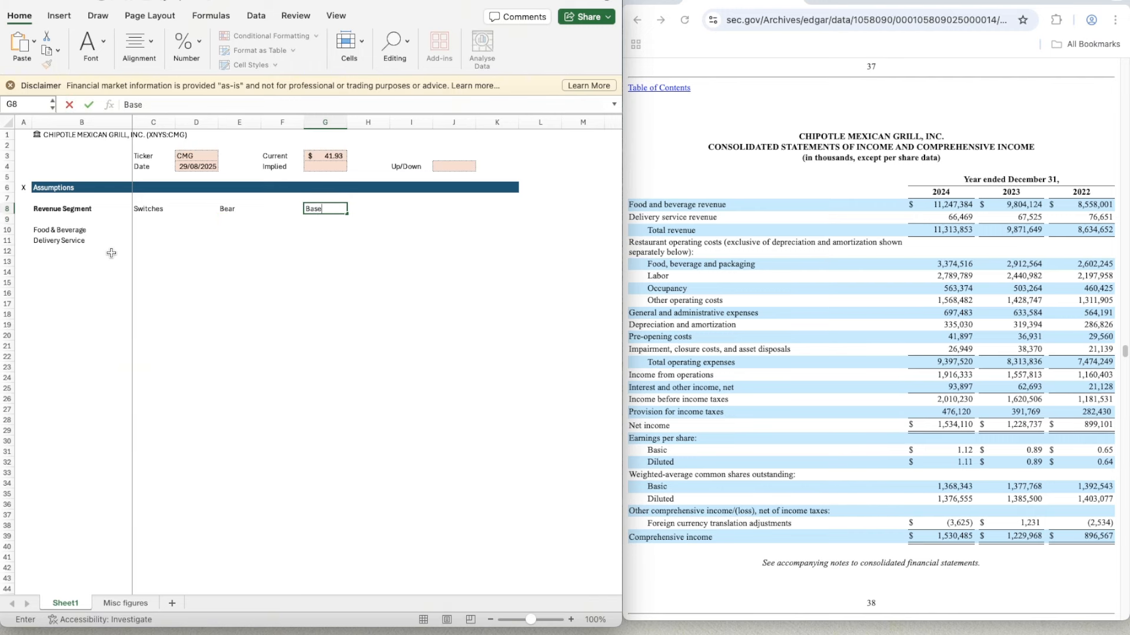
key("Right")
key("Right")
type("Bull")
key("Return")
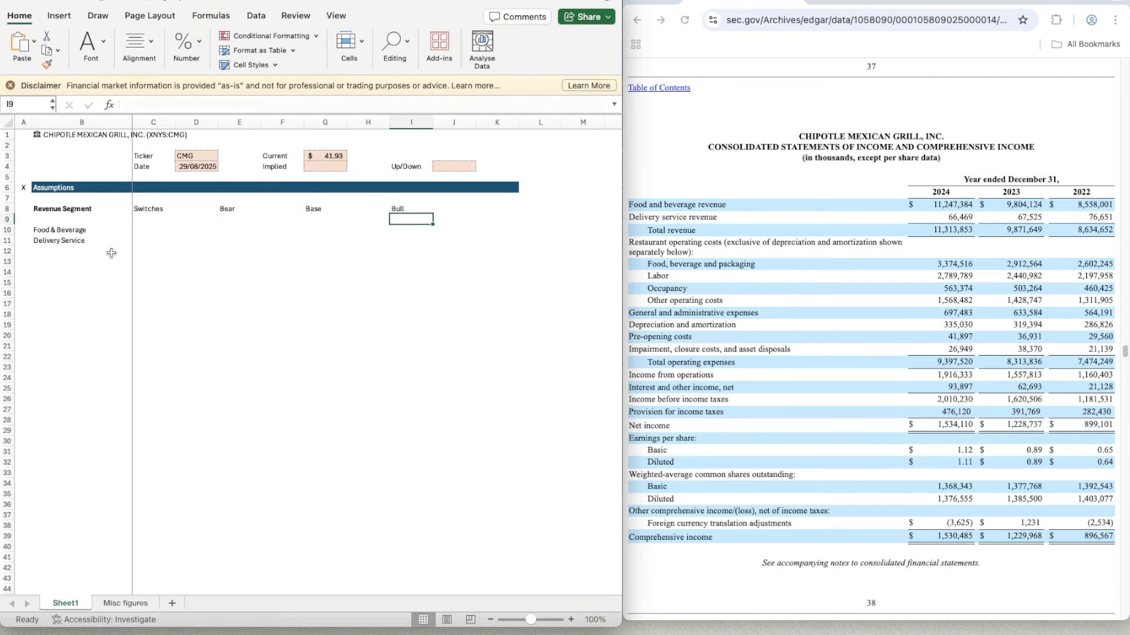
- Copy the empty formatted cell J4 to C10:C11 under the Switches header
key("Left")
key("Left")
key("Up")
key("Right")
key("Up")
key("Up")
key("Up")
key("Up")
key("Right")
key("Right")
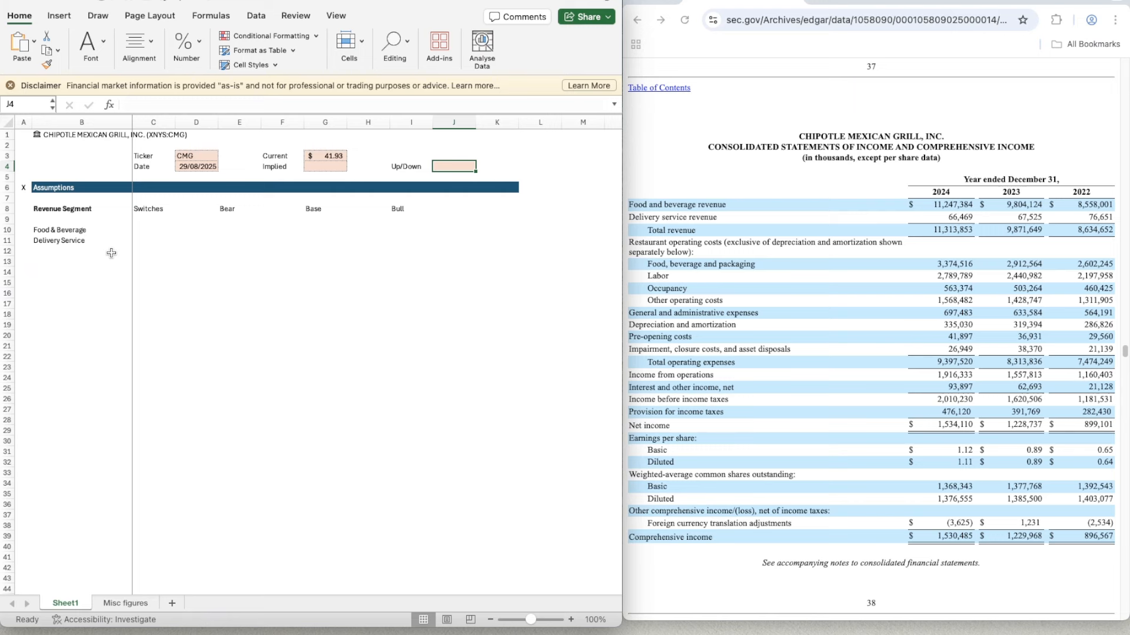
key("super+c")
key("Down")
key("Left")
key("Left")
key("Left")
key("Down")
key("Left")
key("Left")
key("Left")
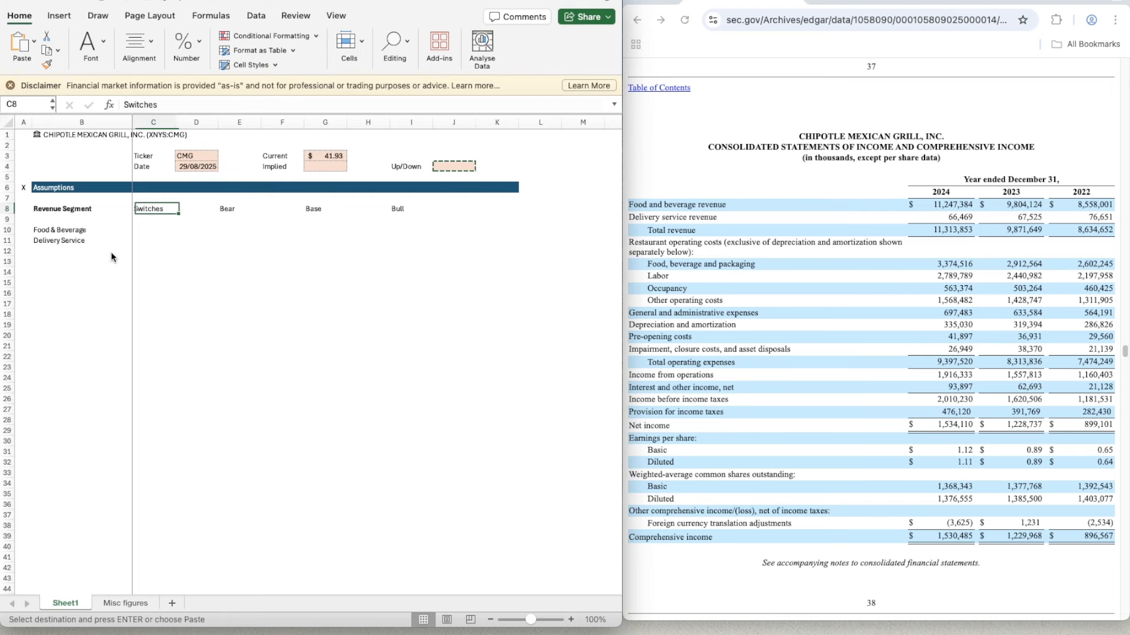
key("Down")
key("Down")
key("ctrl+v")
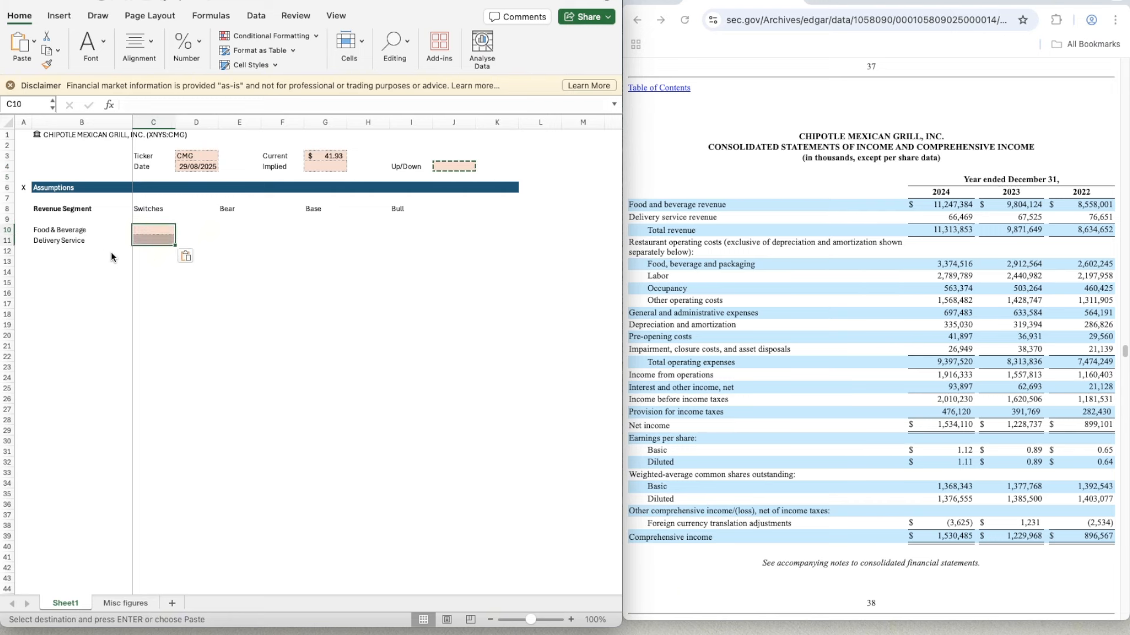
- Paste the same empty formatted cell into E10:E11, G10:G11 and I10:I11 under Bear, Base and Bull
key("Right")
key("Right")
key("shift+Down")
key("ctrl+v")
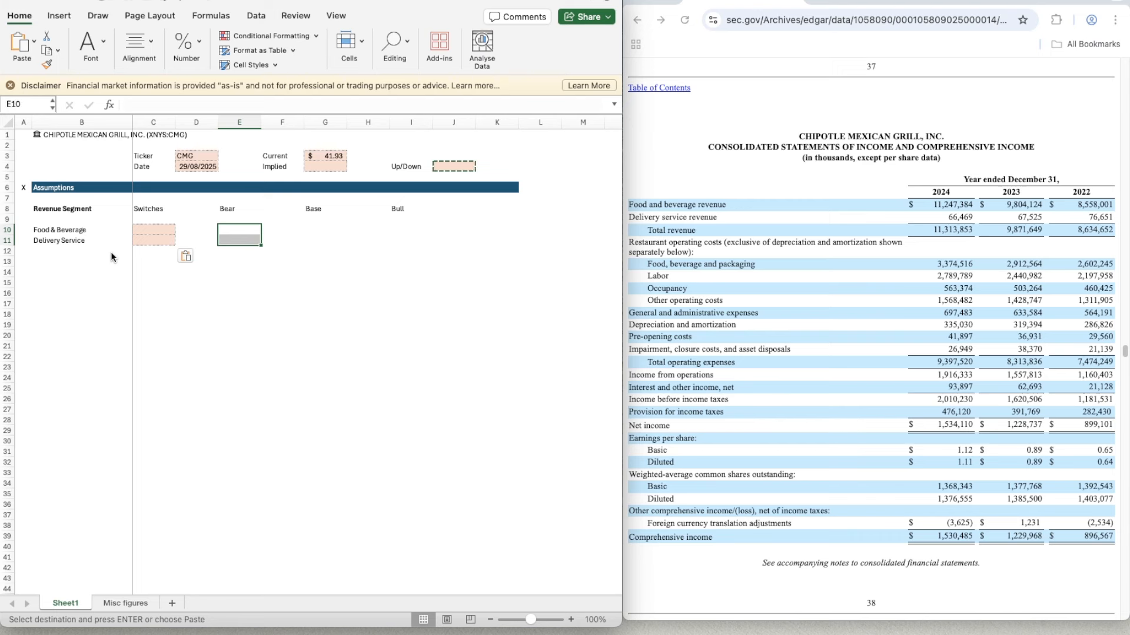
key("Right")
key("Right")
key("shift+Down")
key("ctrl+v")
key("Right")
key("Right")
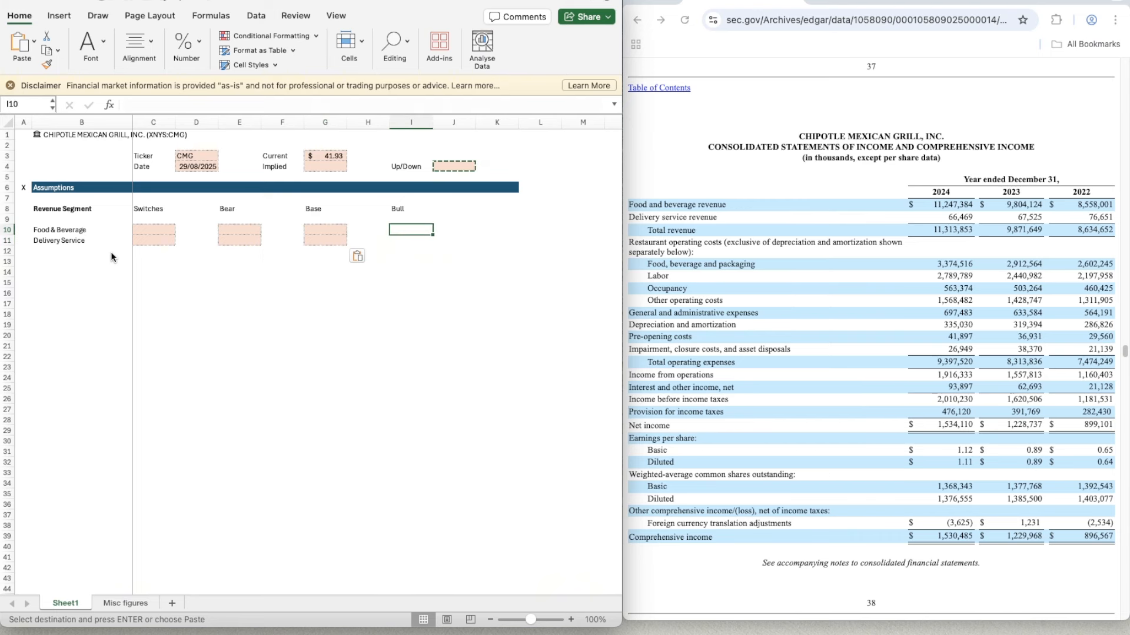
key("shift+Down")
key("ctrl+v")
- Make the labels Food & Beverage and Delivery Service in B10:B11 bold
key("Down")
key("Down")
key("Left")
key("Left")
key("Left")
key("Left")
key("Left")
key("Left")
key("Left")
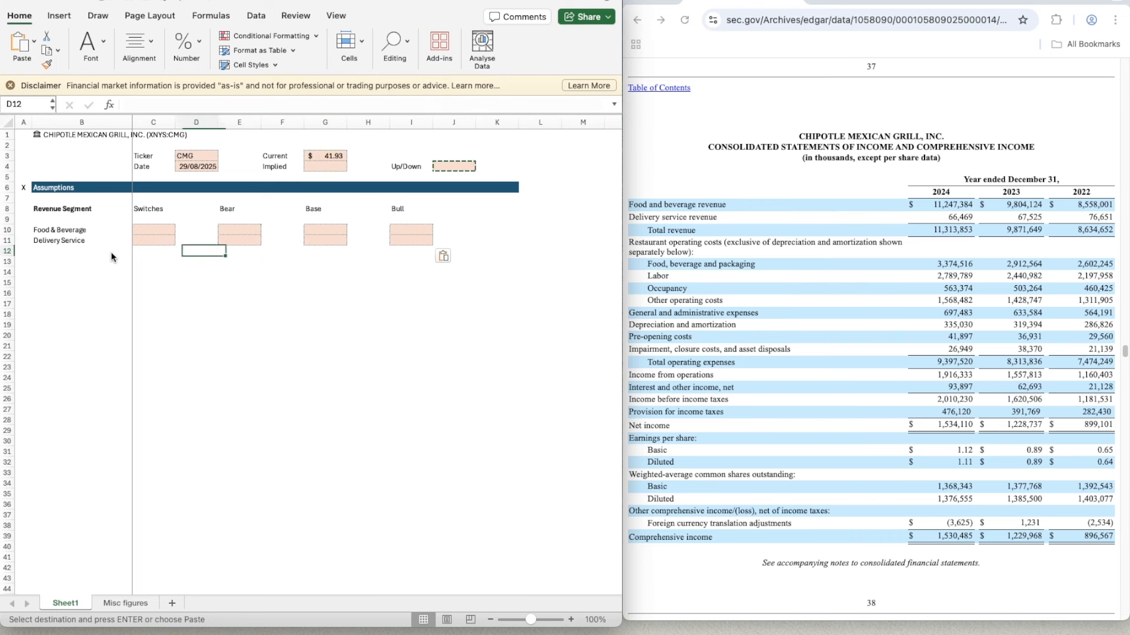
key("Down")
key("Up")
key("Up")
key("Up")
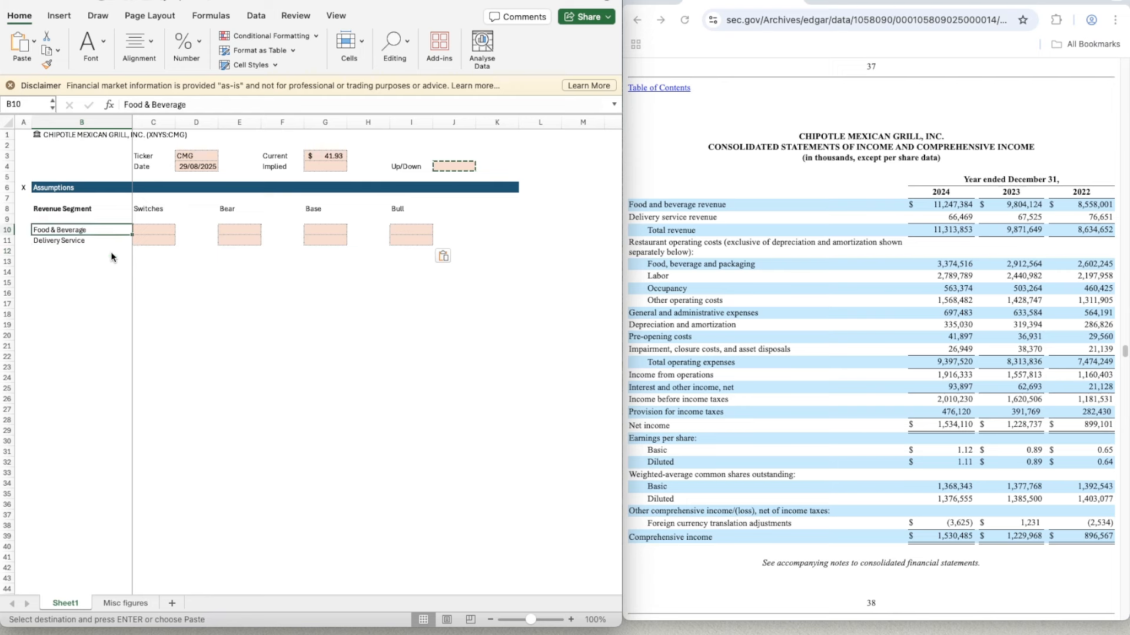
key("shift+Down")
key("super+b")
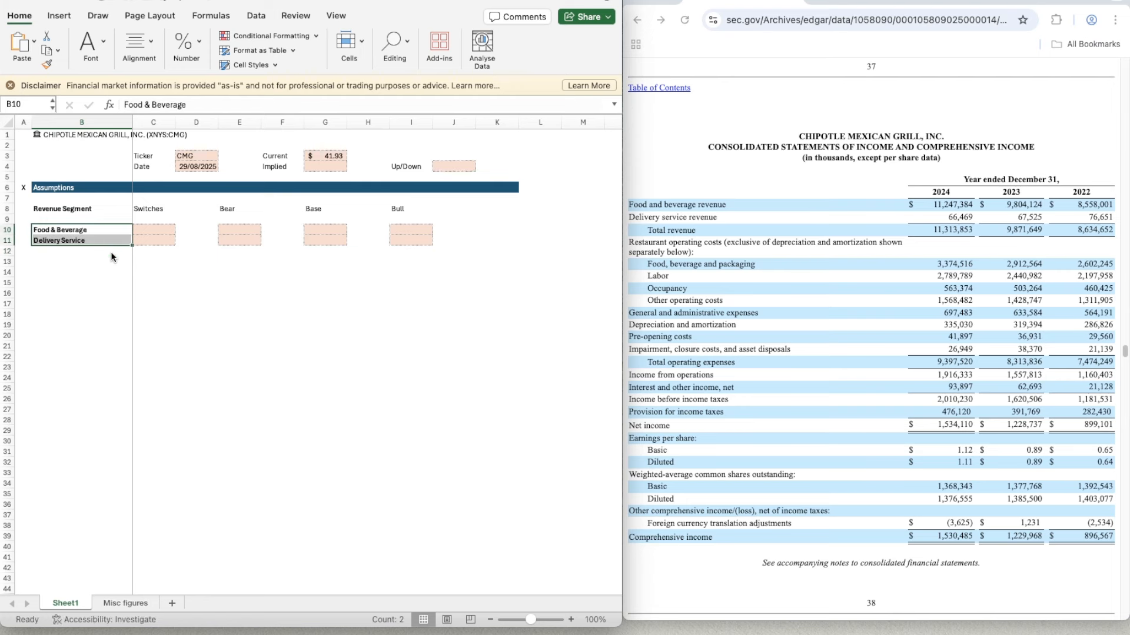
- Enter the label EBIT in B13, one blank row below the revenue segments
key("Down")
key("Down")
key("Down")
type("EBIT")
key("Return")
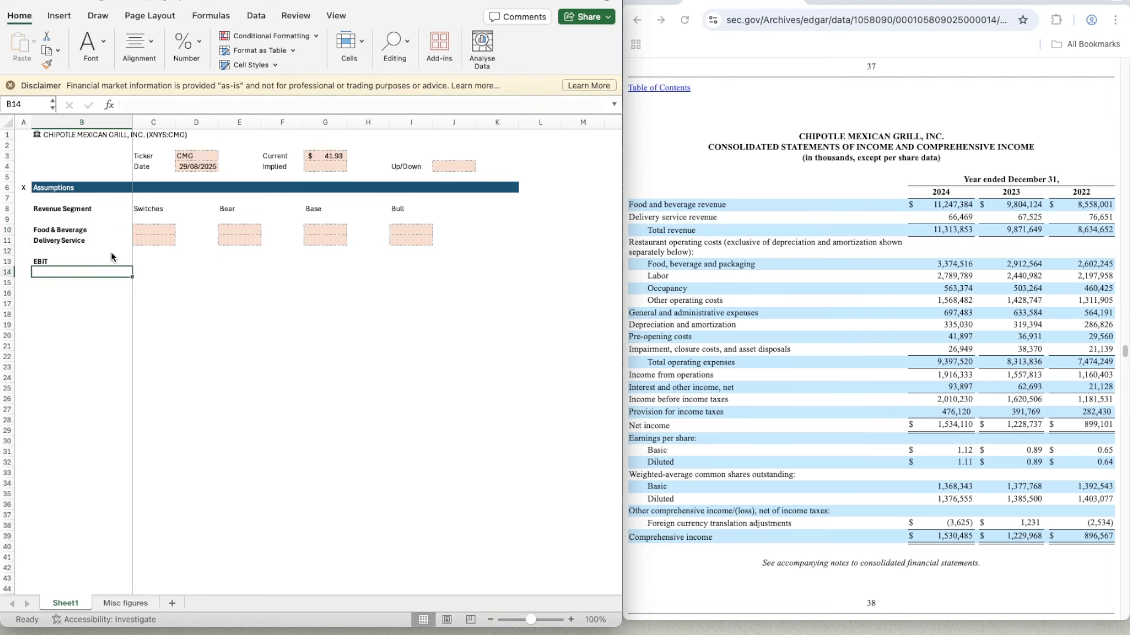
- Enter the labels WACC and TGV in B14:B15 below EBIT
type("WACC")
key("Return")
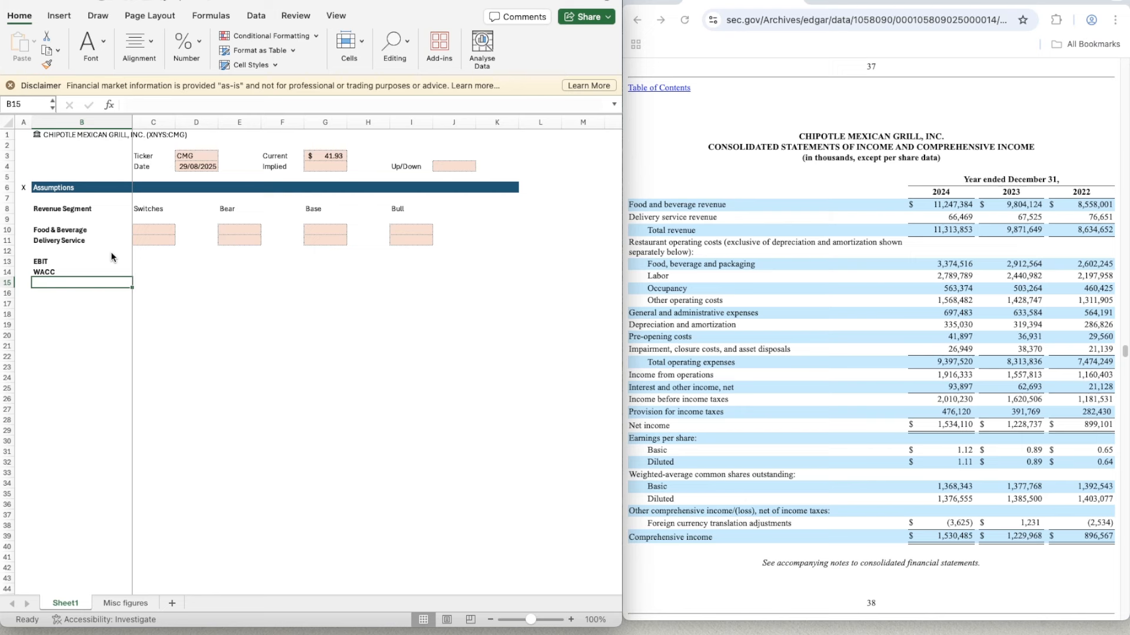
type("TGV")
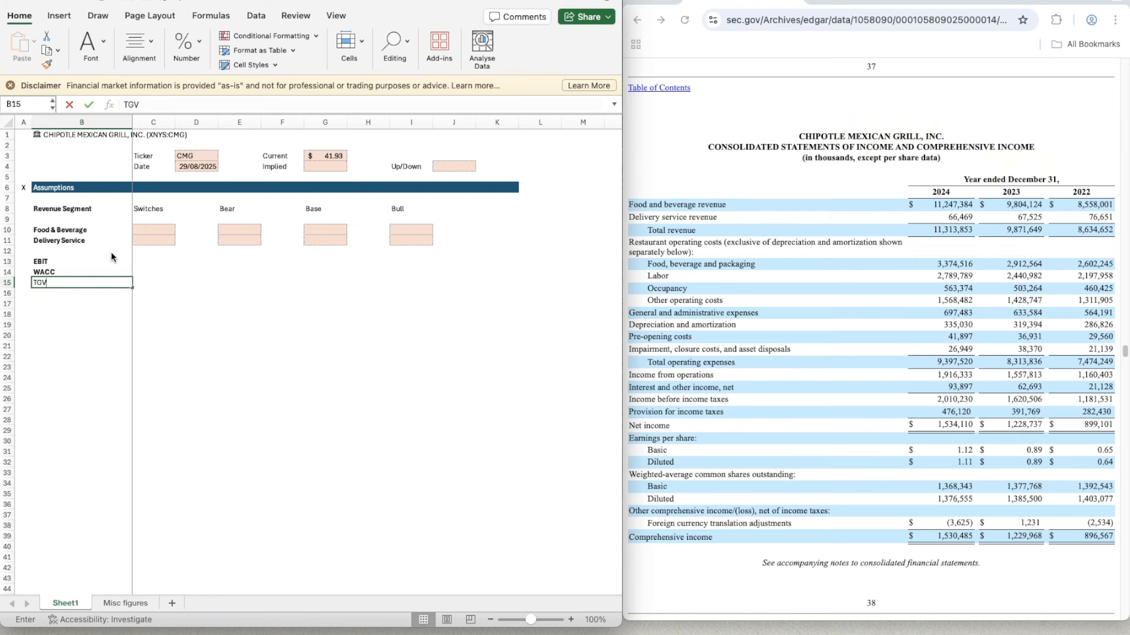
key("Up")
key("Up")
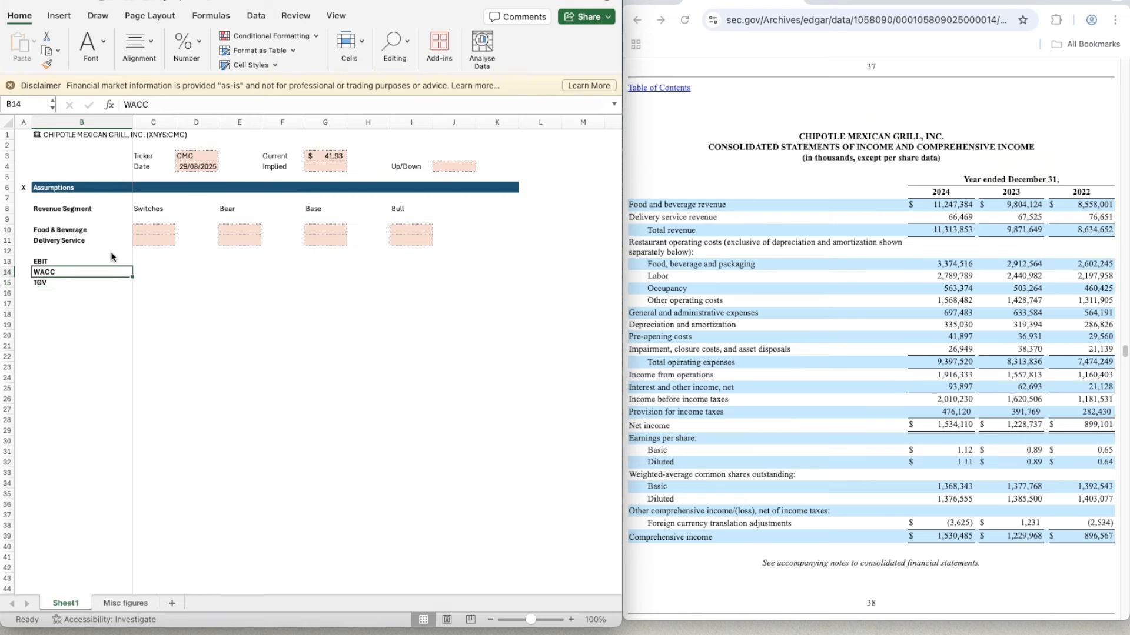
- Copy the empty formatted cells C10:C11 to C13:C14 beside EBIT and WACC
key("Right")
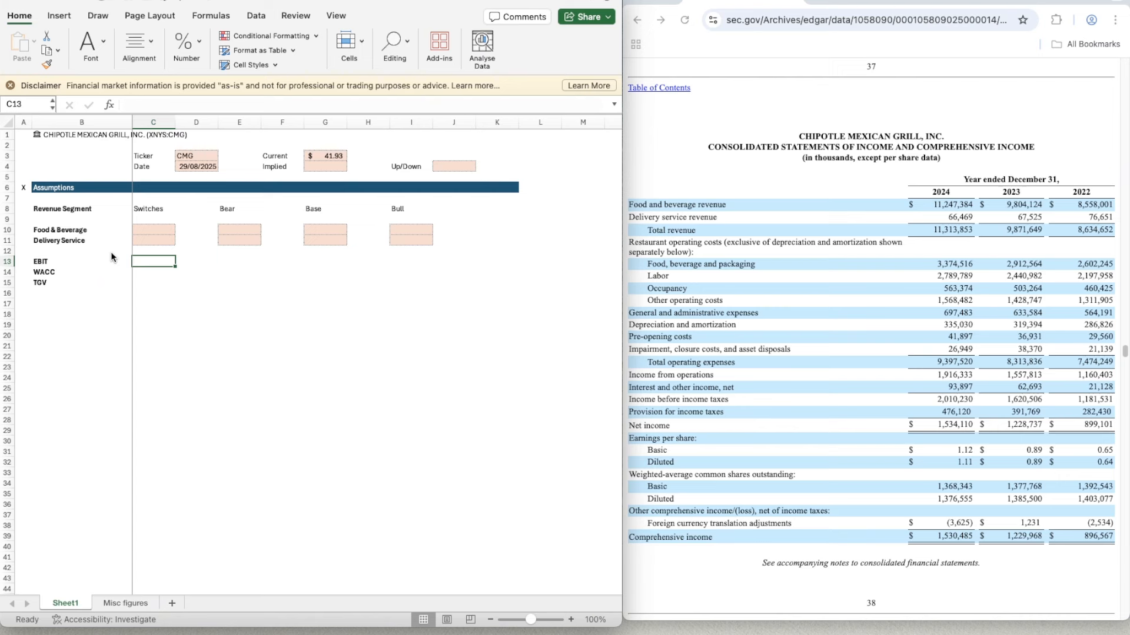
key("shift+Down")
key("shift+Down")
key("Up")
key("Up")
key("Up")
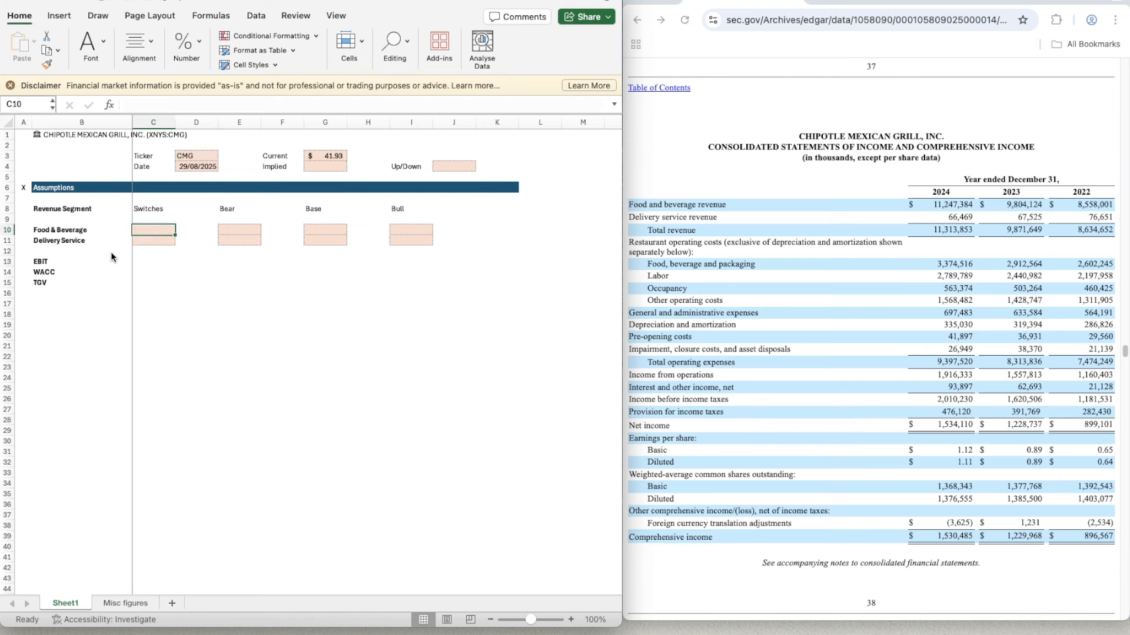
key("shift+Down")
key("super+c")
key("Down")
key("Down")
key("Down")
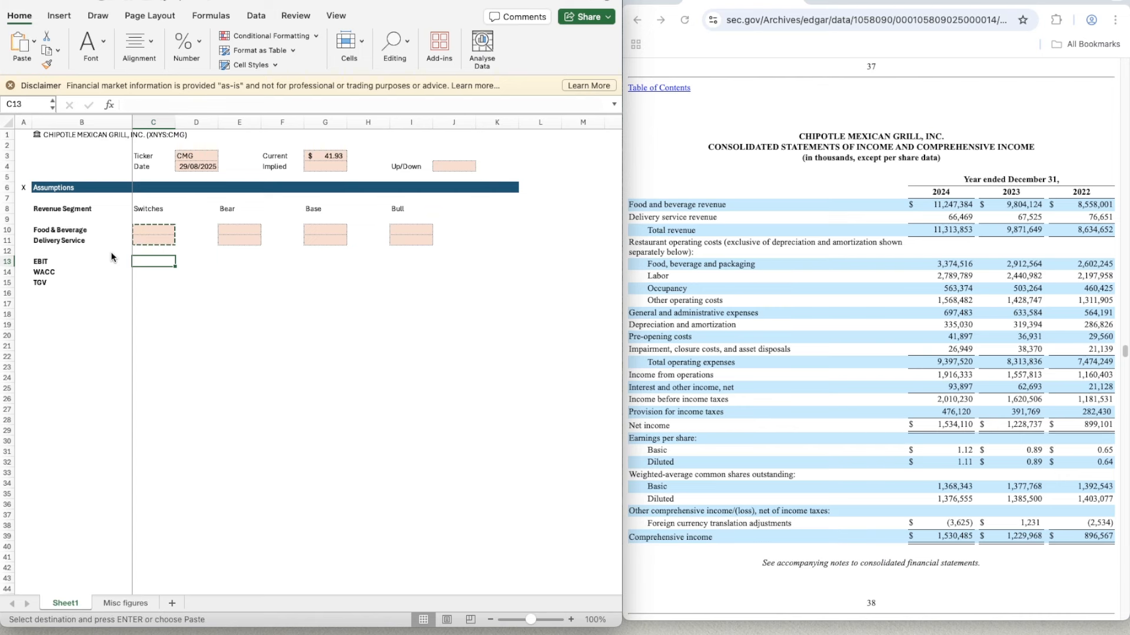
key("shift+Down")
key("super+v")
key("Right")
key("Left")
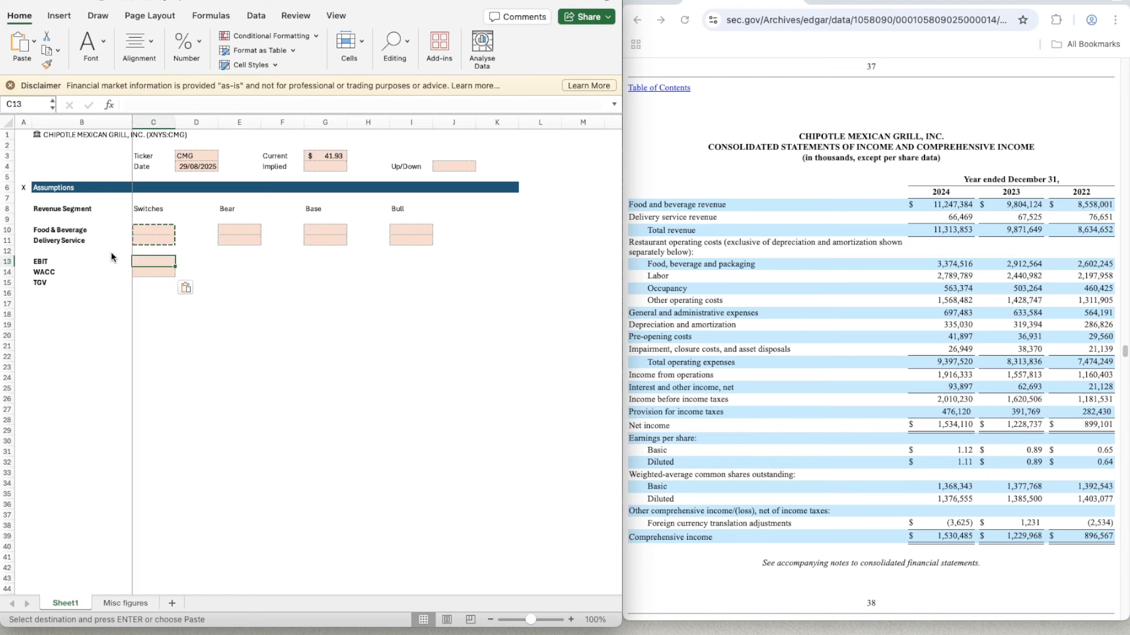
- Extend the empty formatted switch cells down to C15 beside TGV
key("shift+Down")
key("shift+Down")
key("shift+Up")
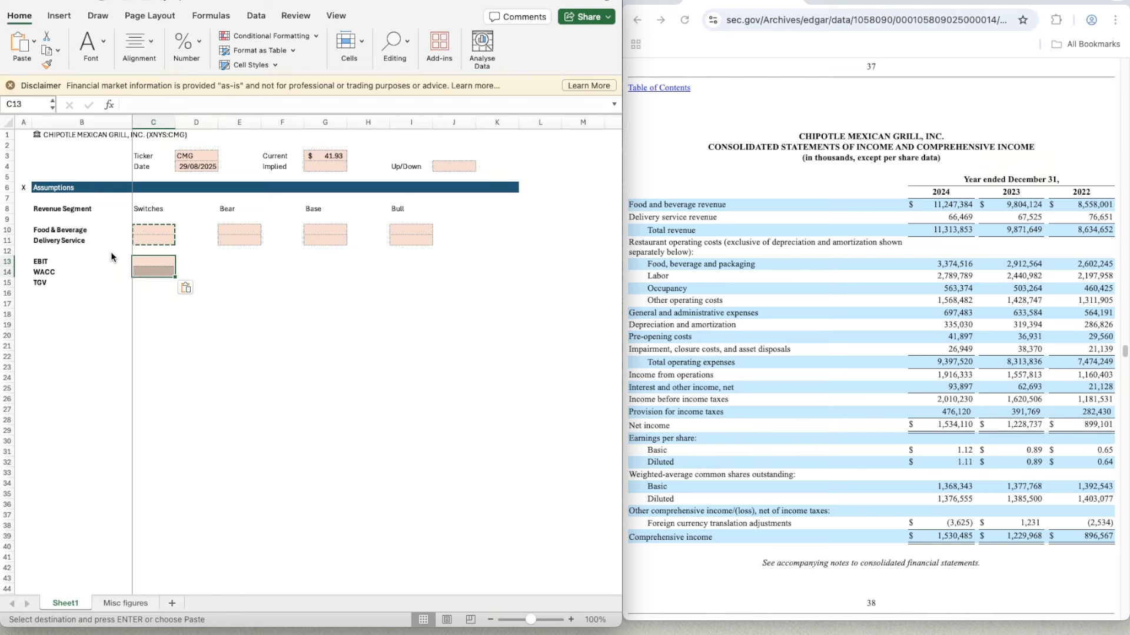
key("Down")
key("super+c")
key("Down")
key("Up")
key("Up")
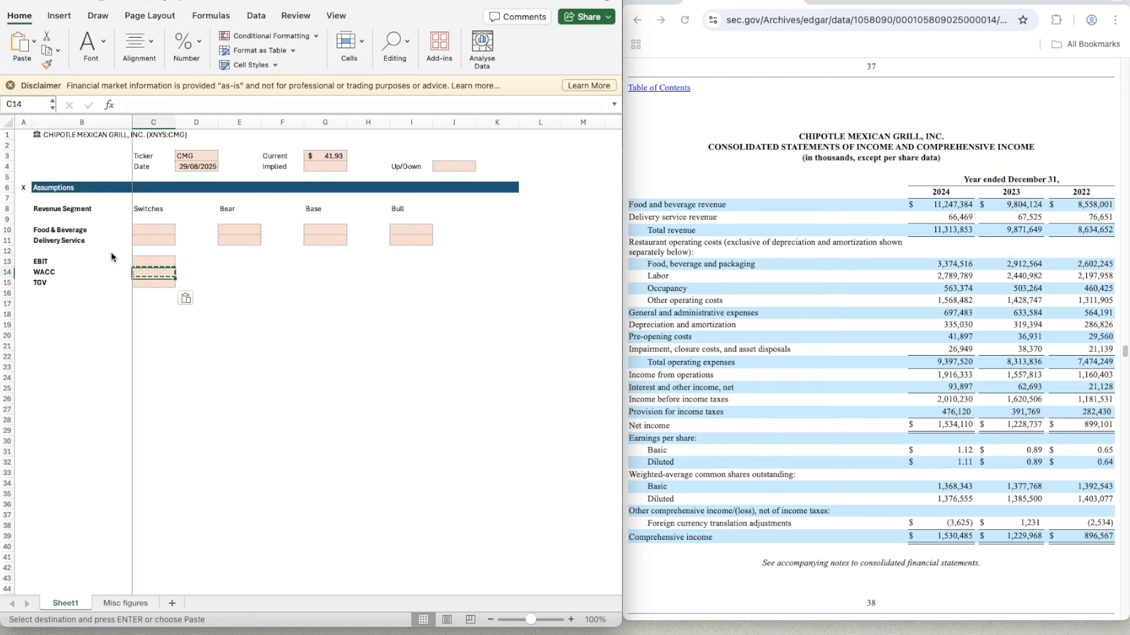
- Copy the formatted cells C13:C15 to E13:E15, G13:G15 and I13:I15 under Bear, Base and Bull
key("shift+Down")
key("shift+Down")
key("super+c")
key("Right")
key("Right")
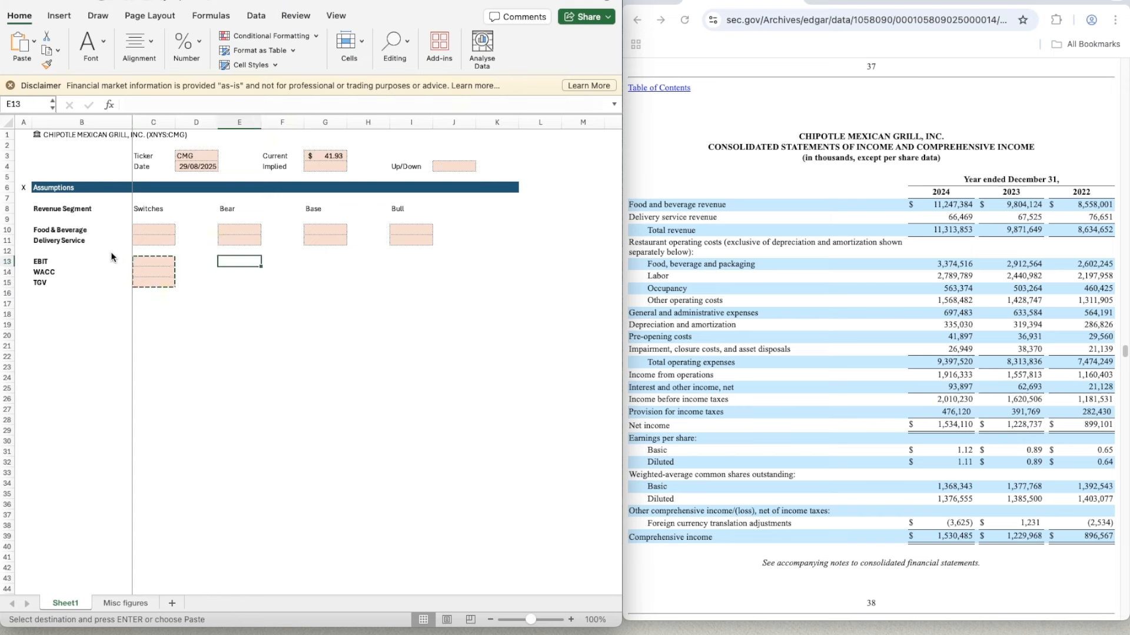
key("super+v")
key("Right")
key("Right")
key("super+v")
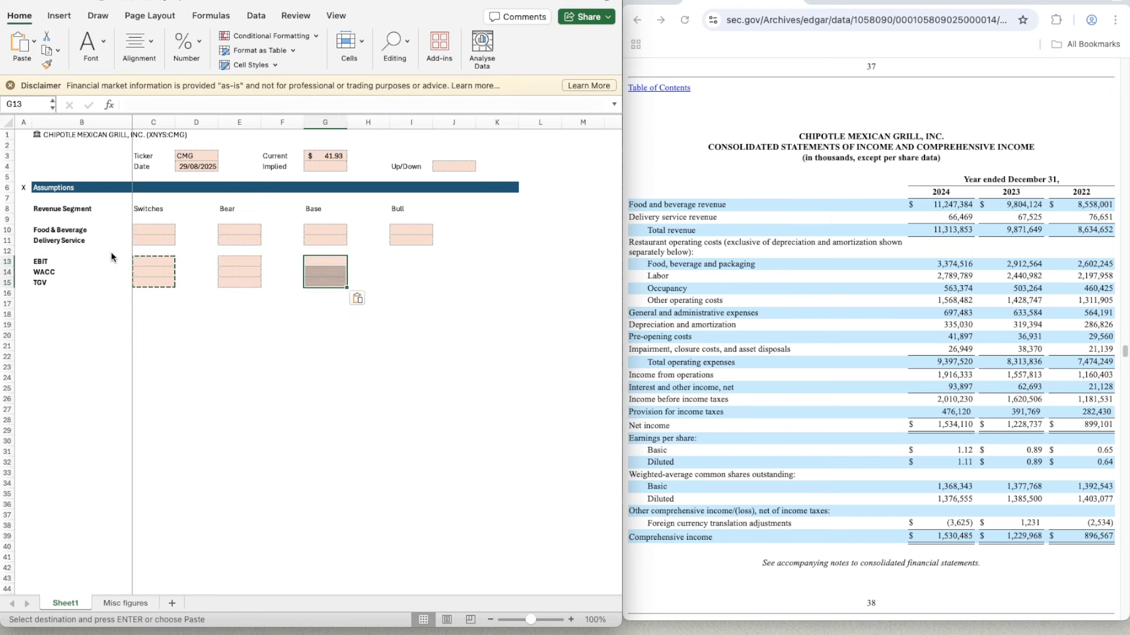
key("Right")
key("Right")
key("super+v")
- Enter the switch value 2 for Food & Beverage and Delivery Service in C10:C11
key("Left")
key("Left")
key("Left")
key("Left")
key("Left")
key("Left")
key("Up")
key("Up")
key("Up")
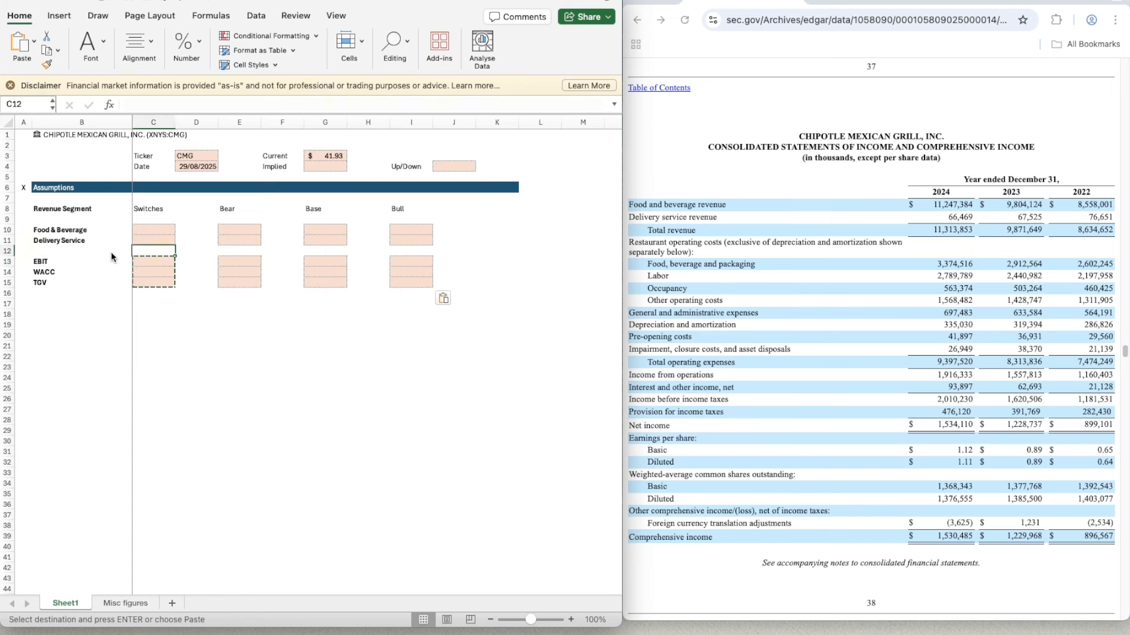
type("2")
key("Return")
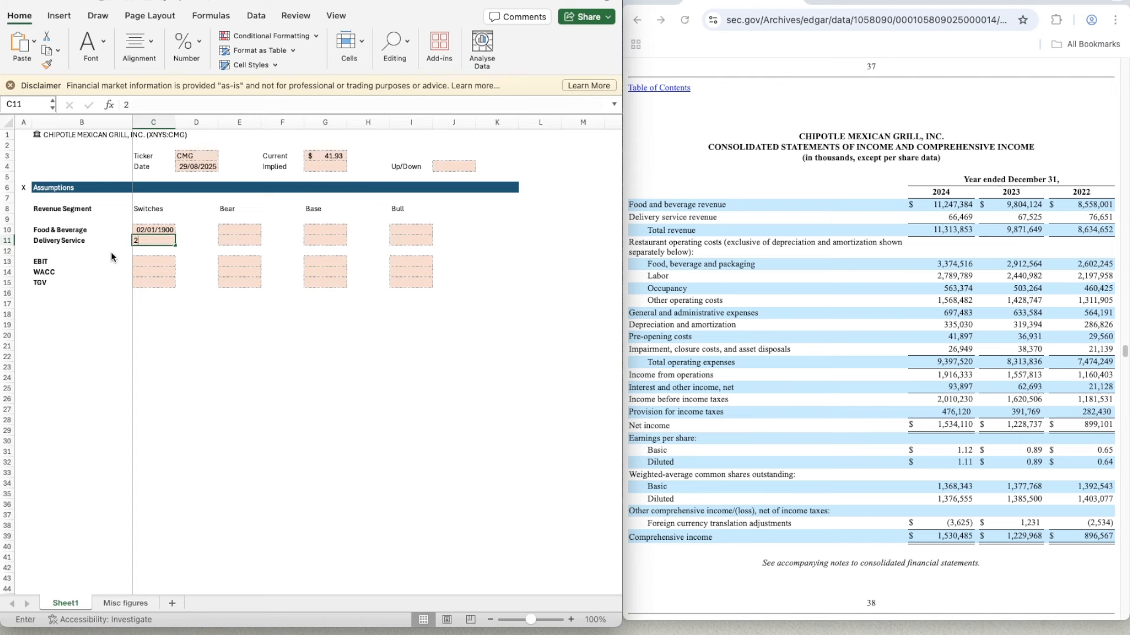
key("super+d")
key("Up")
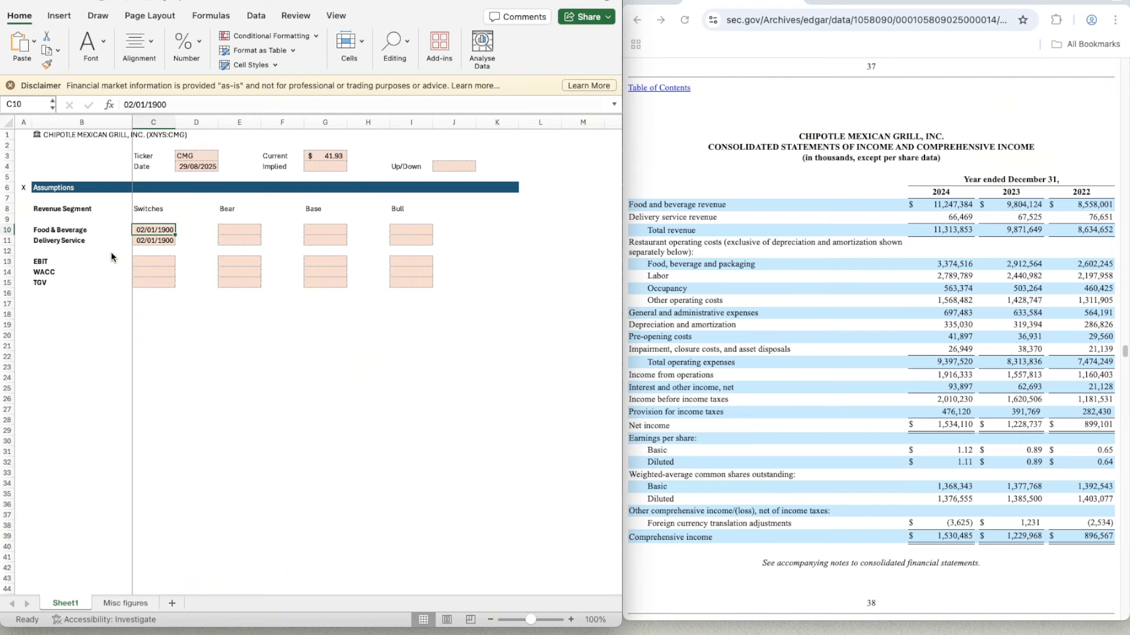
- Format the switch cells C10:C15 as Number with 0 decimal places and negative numbers in black parentheses
key("shift+Down")
key("shift+Down")
key("shift+Down")
key("shift+Down")
key("shift+Down")
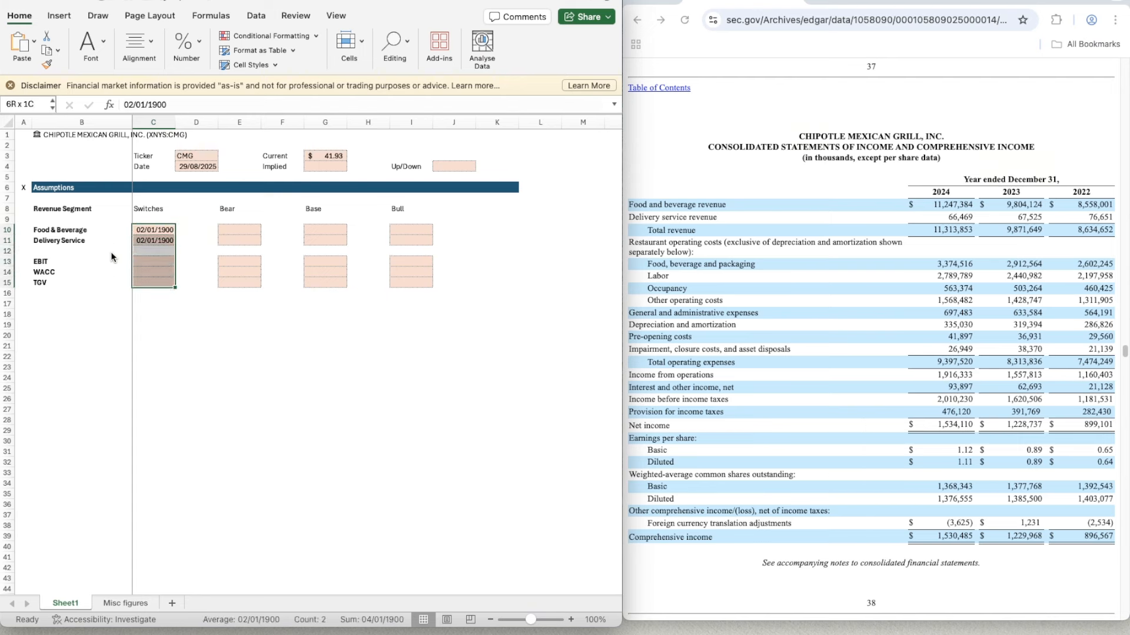
key("shift+Right")
key("shift+Right")
key("shift+Right")
key("shift+Right")
key("shift+Right")
key("shift+Right")
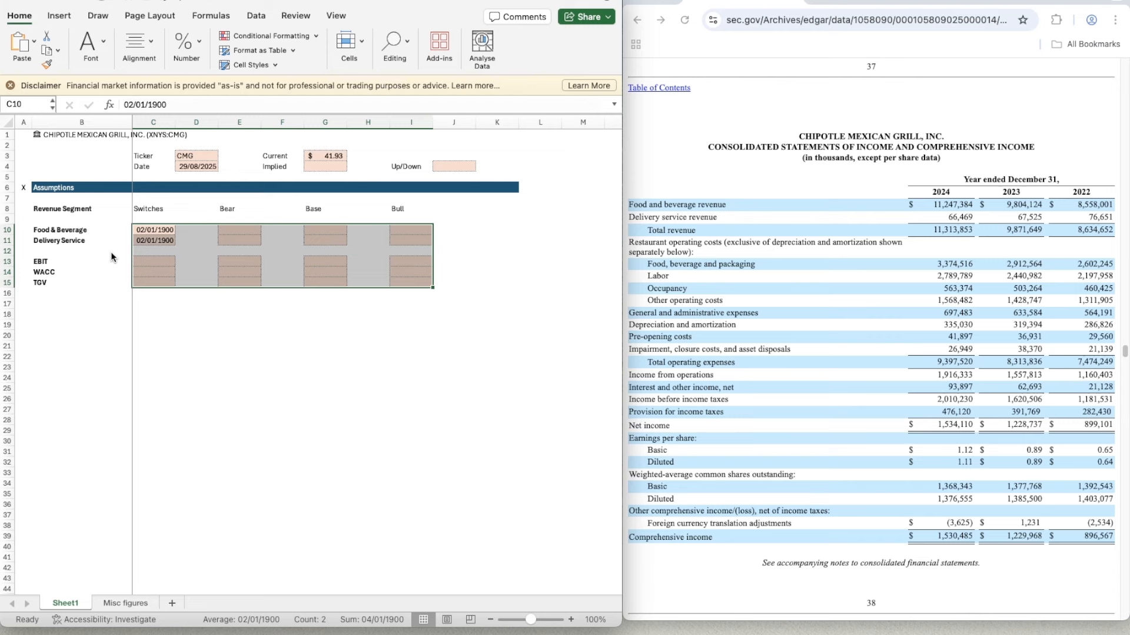
key("shift+Left")
key("shift+Left")
key("shift+Left")
key("shift+Left")
key("shift+Left")
key("shift+Left")
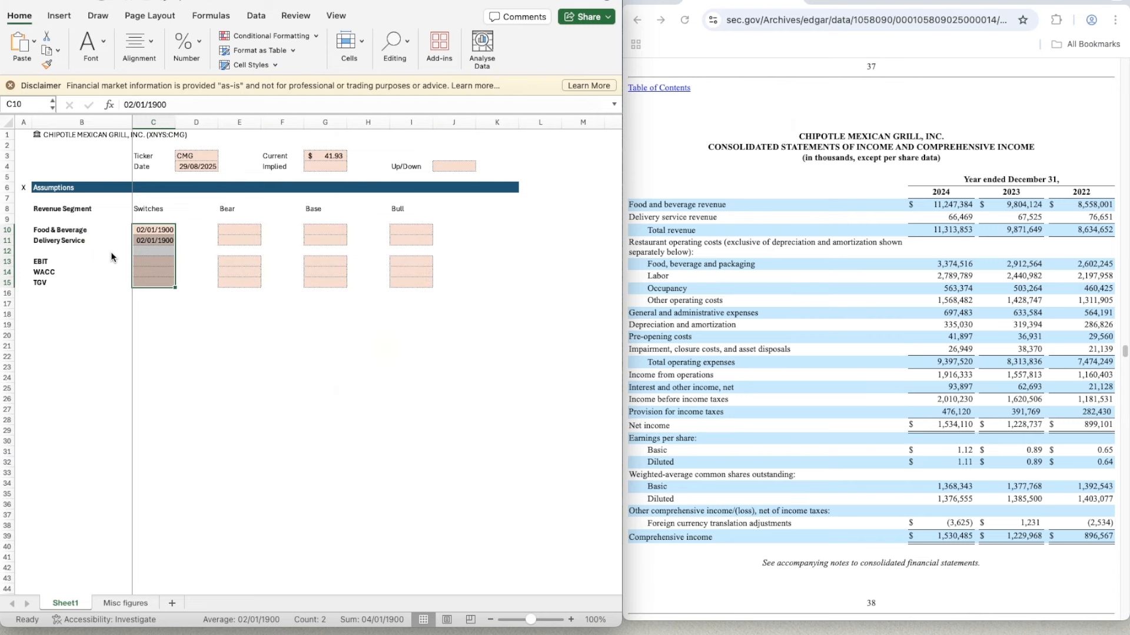
key("super+1")
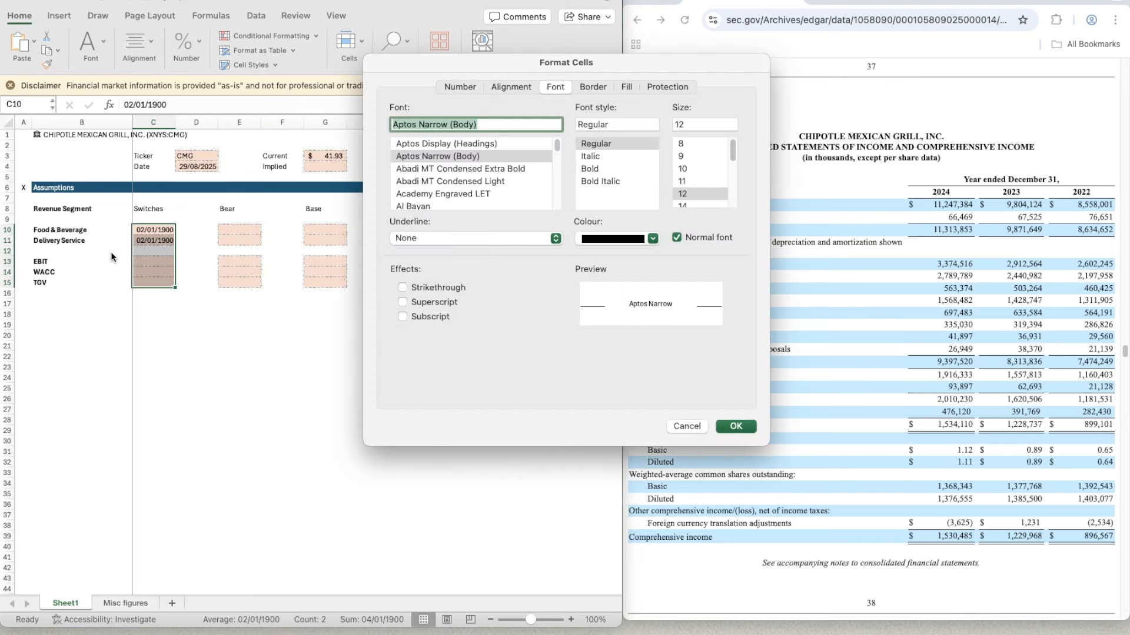
left_click(461, 87)
left_click(428, 134)
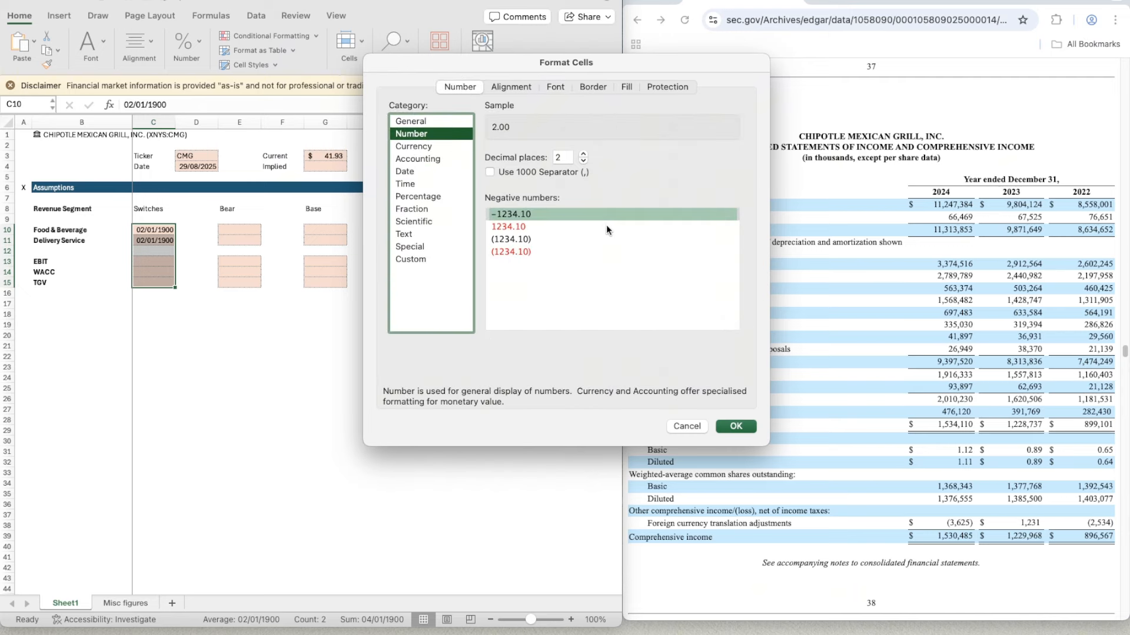
double_click(583, 162)
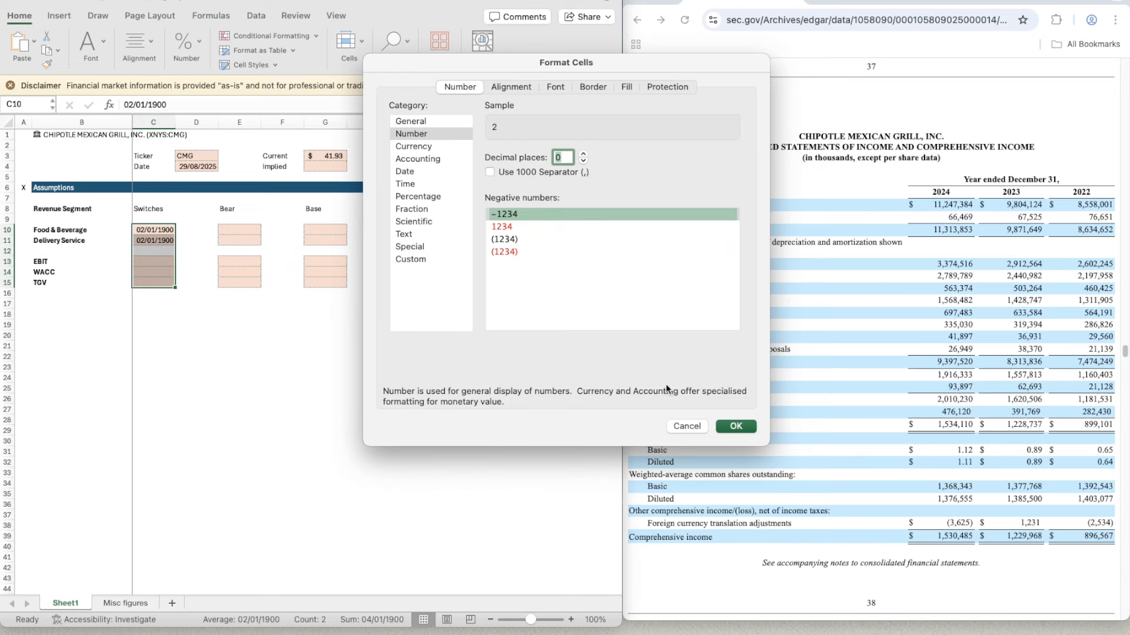
left_click(532, 240)
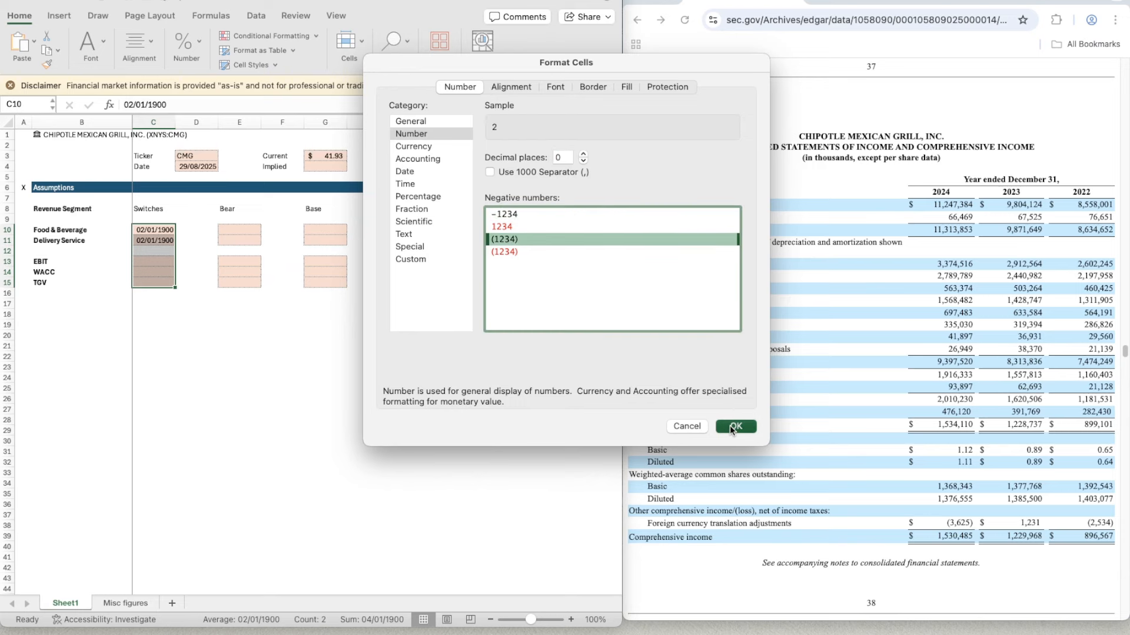
left_click(736, 426)
left_click(232, 303)
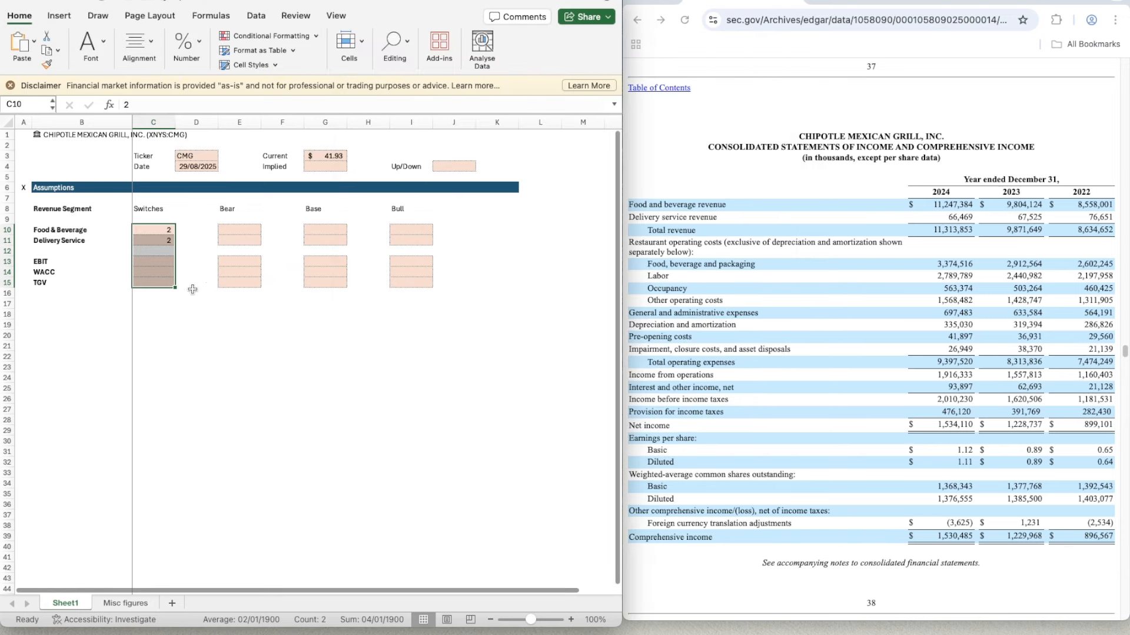
- Copy the switch value 2 from C10 to C13:C15 for EBIT, WACC and TGV
left_click(167, 230)
key("super+c")
key("Down")
key("Down")
key("Down")
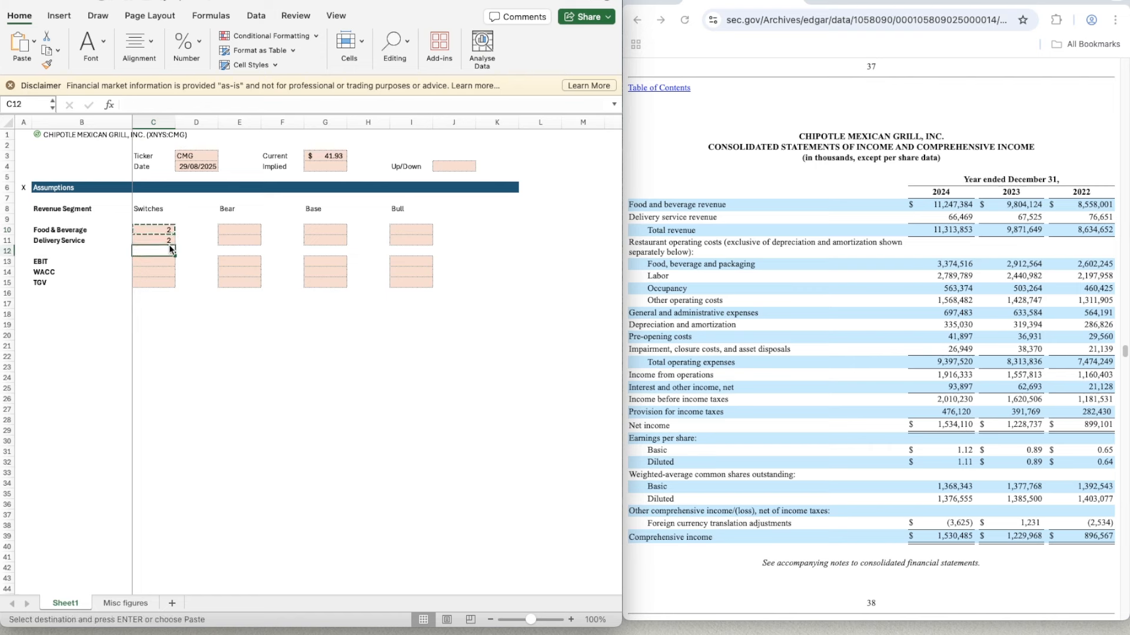
key("shift+Down")
key("shift+Down")
key("super+v")
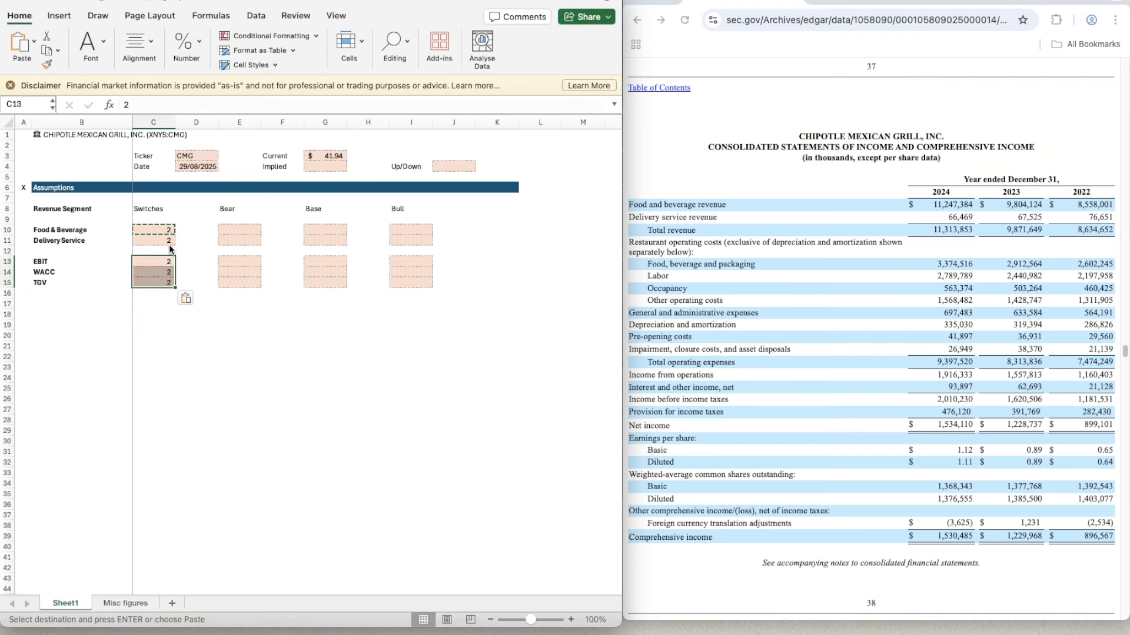
- Enter a second pair of labels, WACC and TGV, in B17:B18, one blank row below the scenario rows
key("Down")
key("Down")
key("Down")
key("Down")
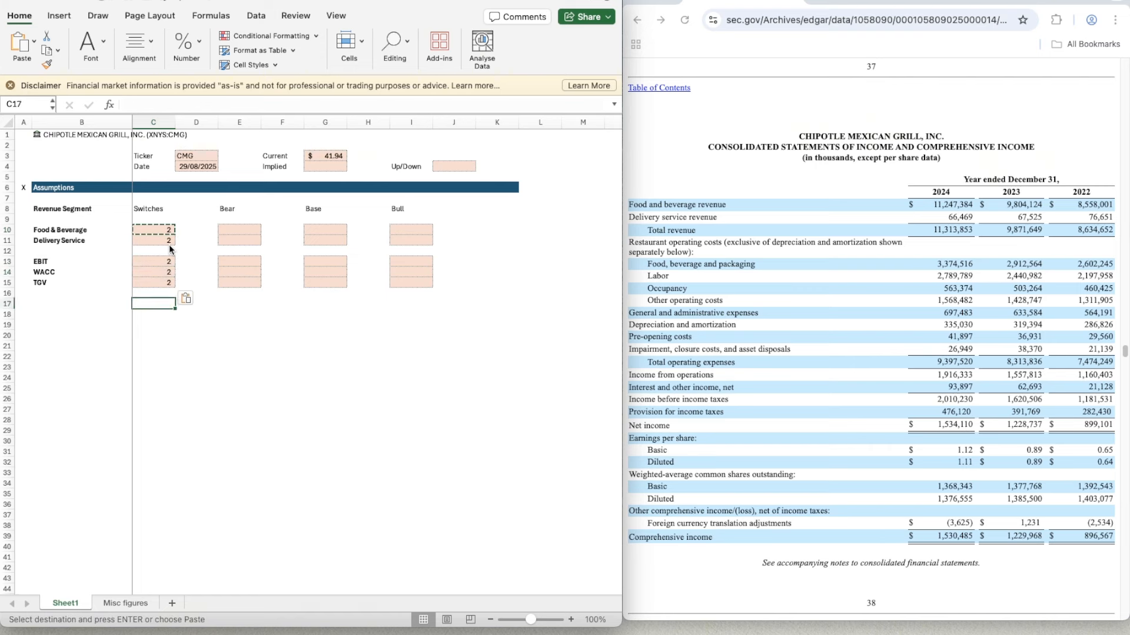
key("Left")
type("WACC")
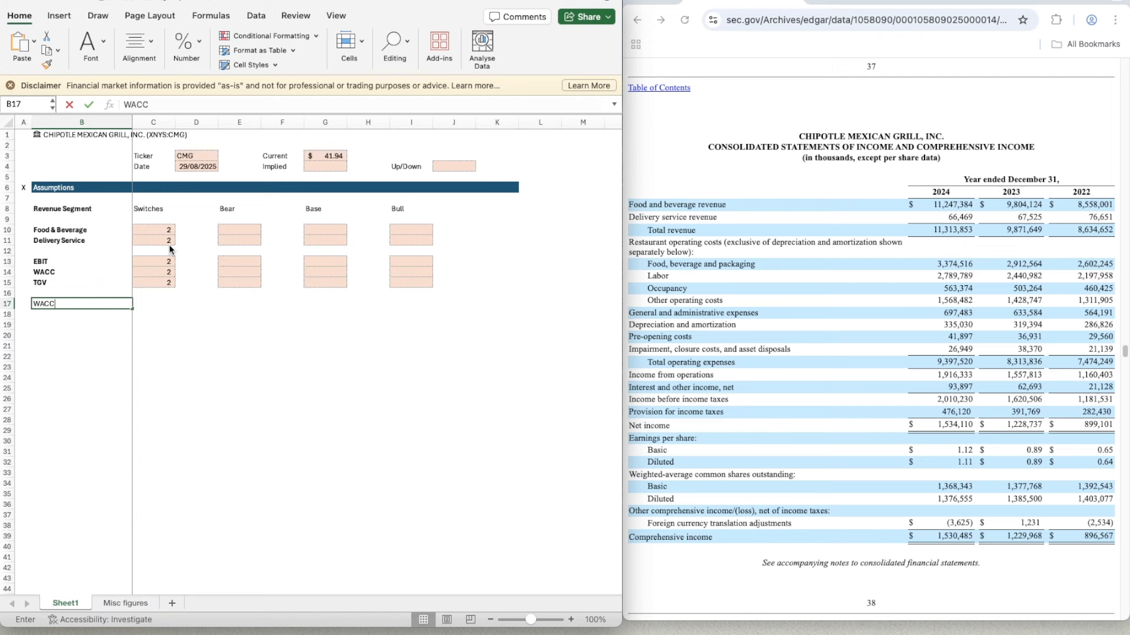
key("Return")
type("TGV")
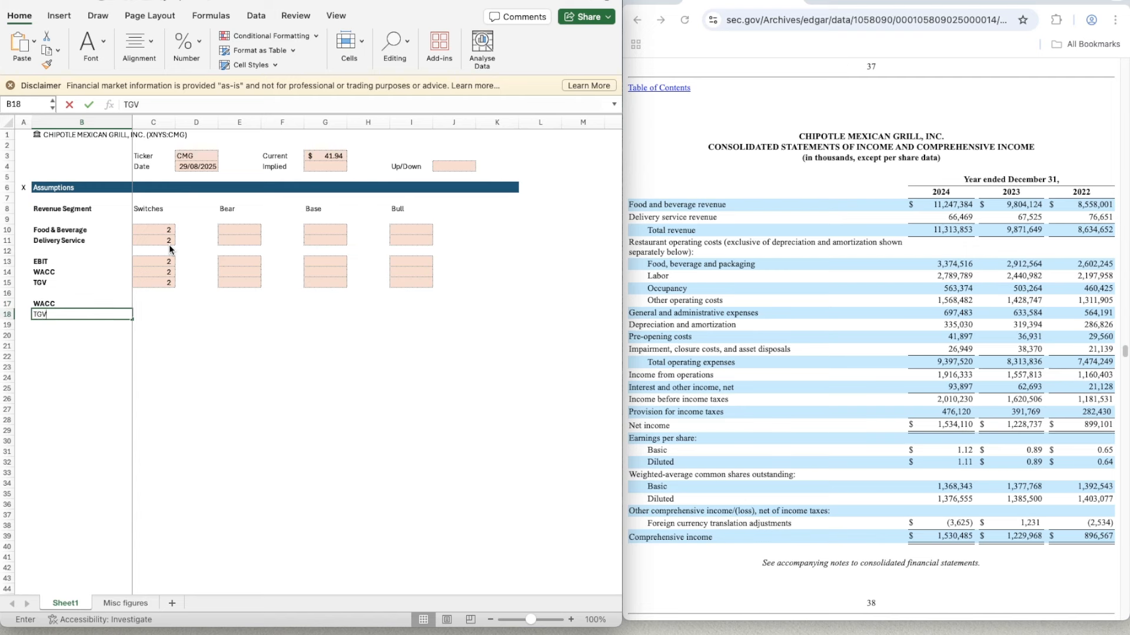
key("Tab")
- Copy the empty formatted cells E14:E15 to C17:C18 beside the lower WACC and TGV labels
key("Up")
key("Up")
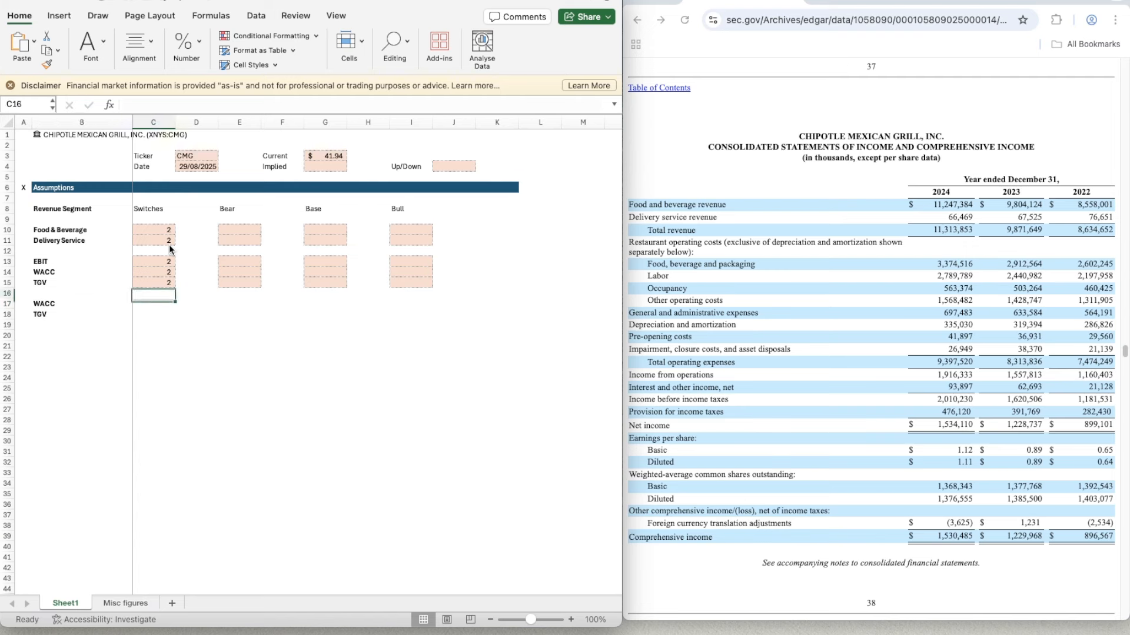
key("Right")
key("Up")
key("Up")
key("Right")
key("shift+Down")
key("super+c")
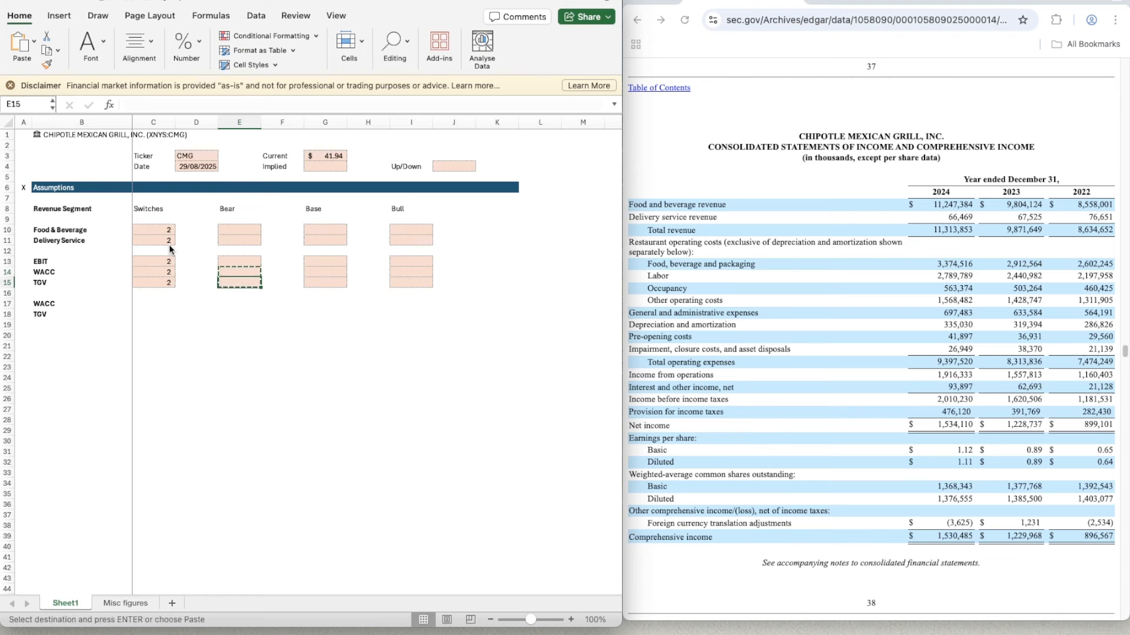
key("Down")
key("Down")
key("Left")
key("Left")
key("Left")
key("Right")
key("Down")
key("shift+Down")
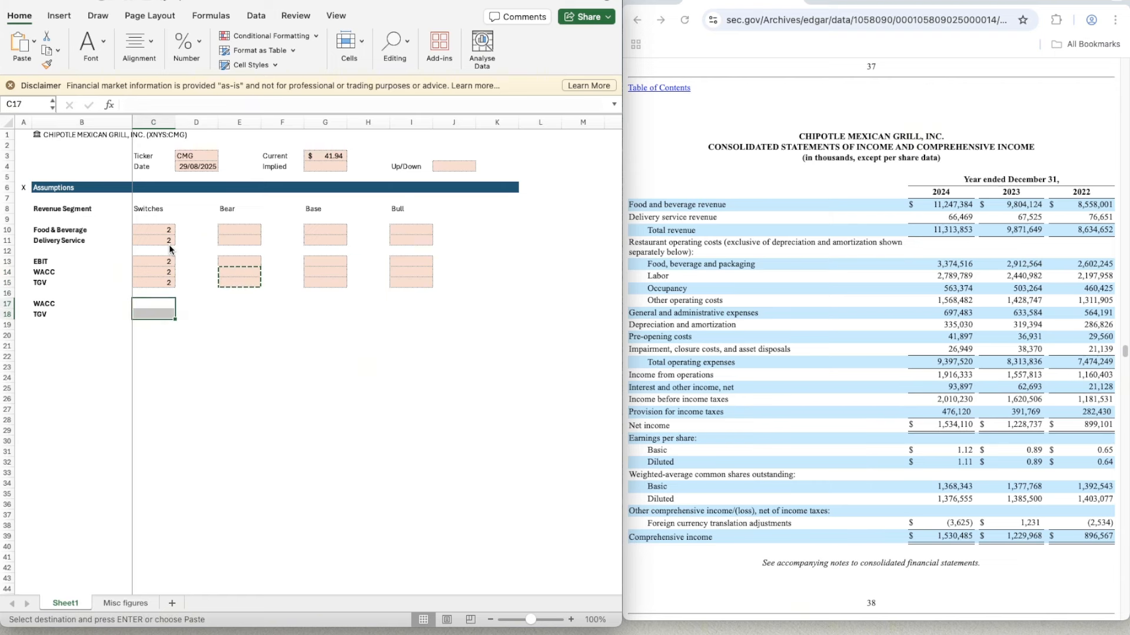
key("super+v")
key("Down")
key("Down")
key("Right")
key("Right")
key("Right")
key("Right")
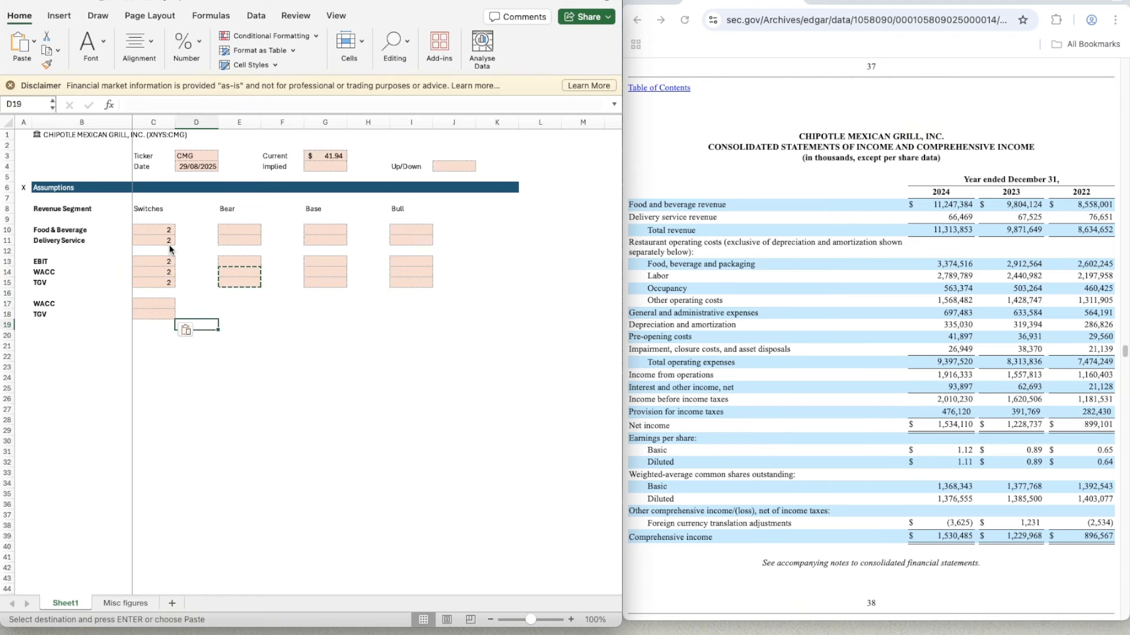
key("Escape")
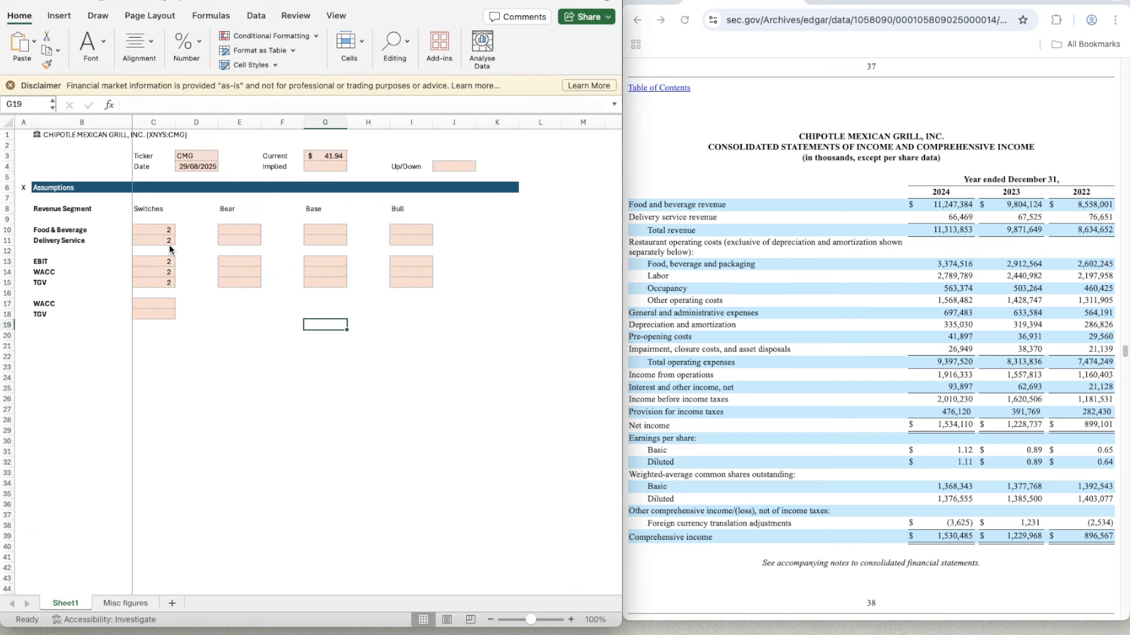
key("Down")
key("Down")
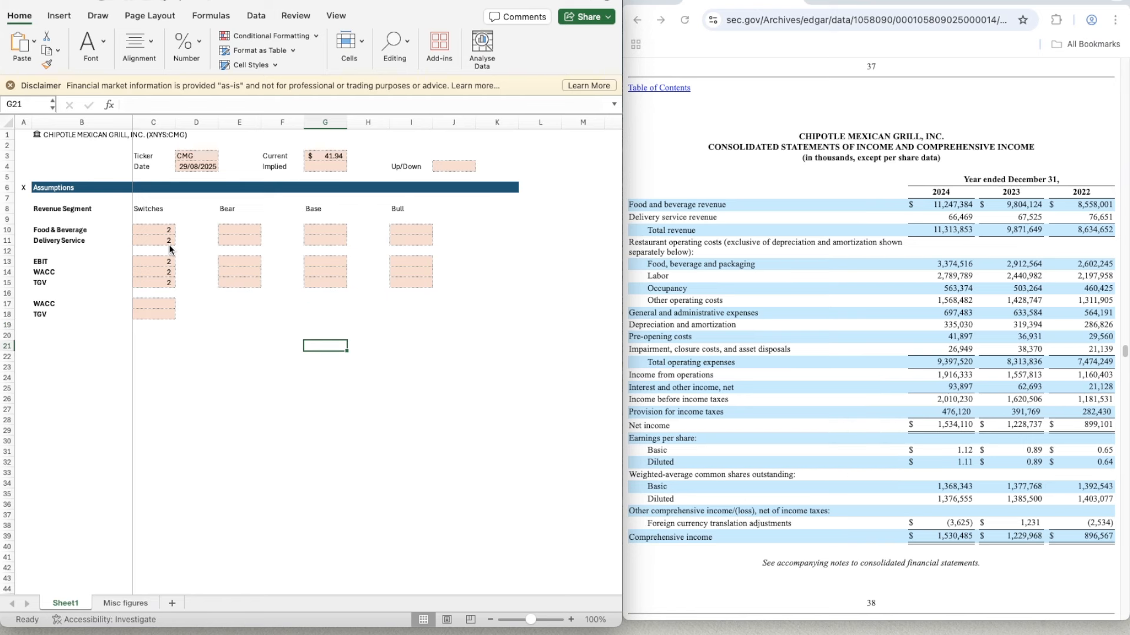
key("Left")
key("Left")
key("Left")
key("Left")
key("Left")
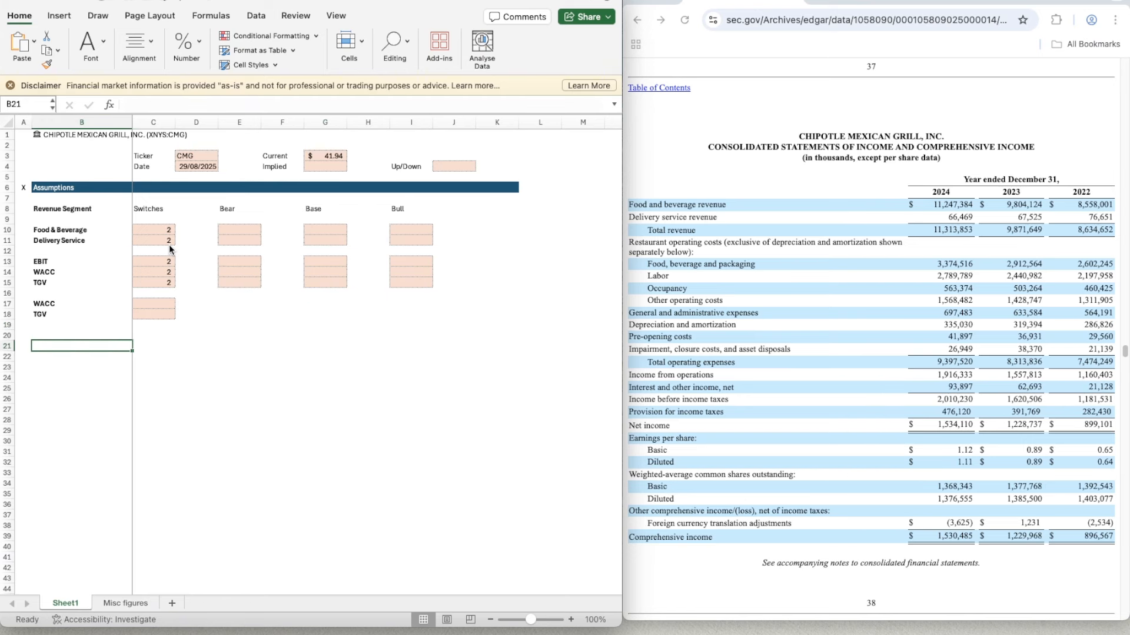
key("Up")
key("shift+Right")
key("shift+Right")
key("shift+Right")
key("shift+Right")
key("shift+Right")
key("shift+Right")
key("shift+Right")
key("shift+Right")
key("Up")
key("Up")
key("Up")
key("Up")
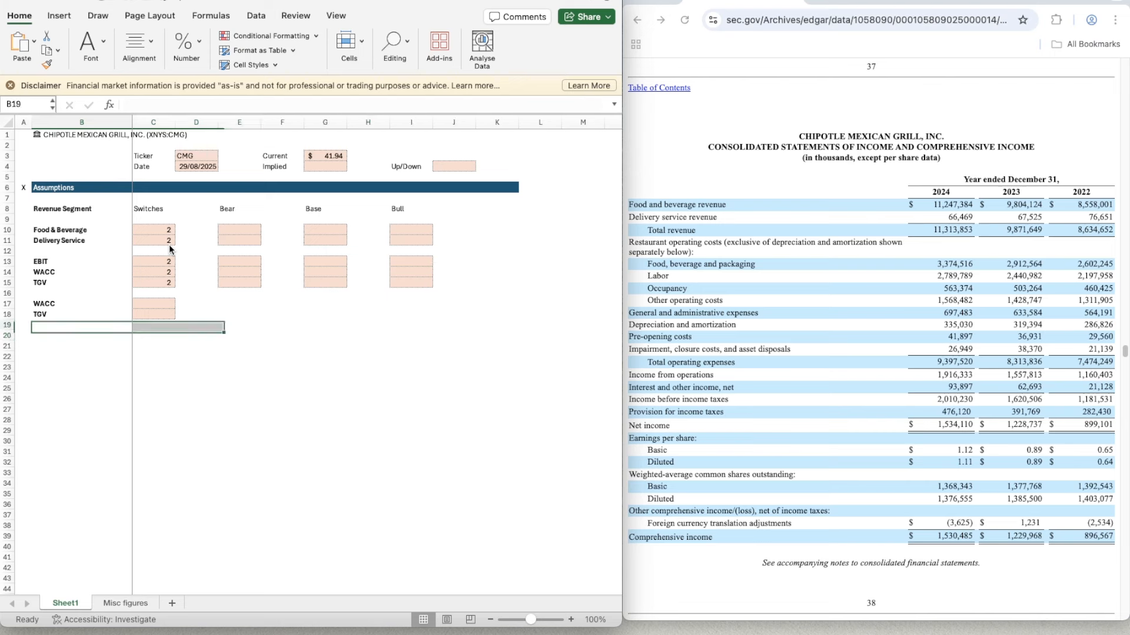
- Copy the Assumptions header bar with its X marker, A6:K6, to row 20
key("Left")
key("Up")
key("Up")
key("Up")
key("Up")
key("Up")
key("Up")
key("Up")
key("Up")
key("Up")
key("Up")
key("Up")
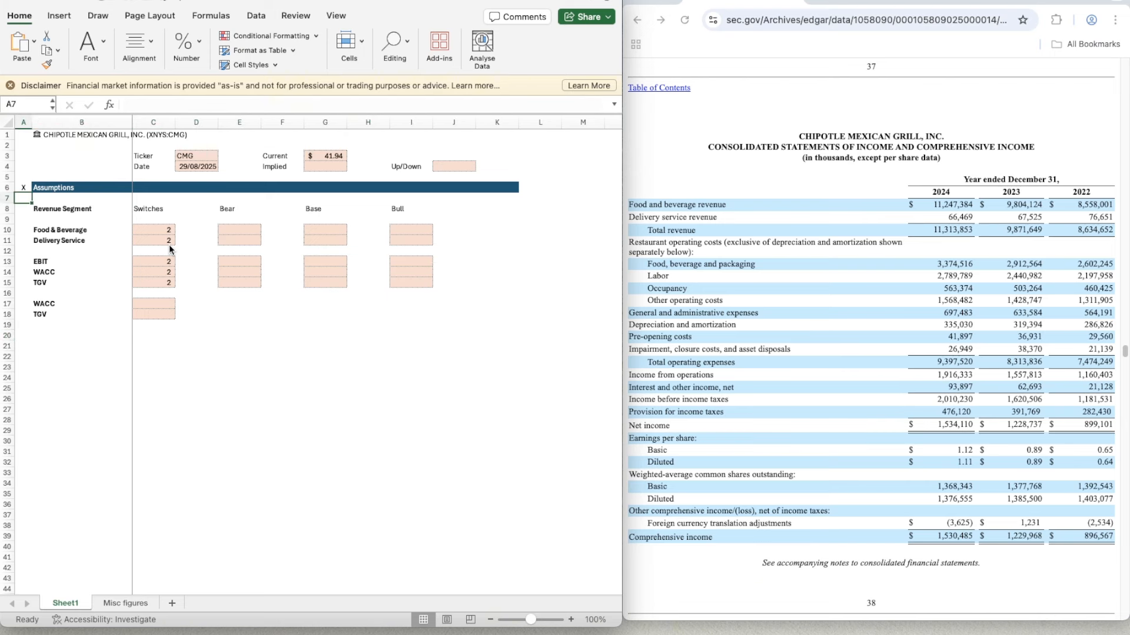
key("Down")
key("shift+Right")
key("shift+Right")
key("shift+Right")
key("shift+Right")
key("shift+Right")
key("shift+Right")
key("shift+Right")
key("shift+Right")
key("shift+Right")
key("shift+Right")
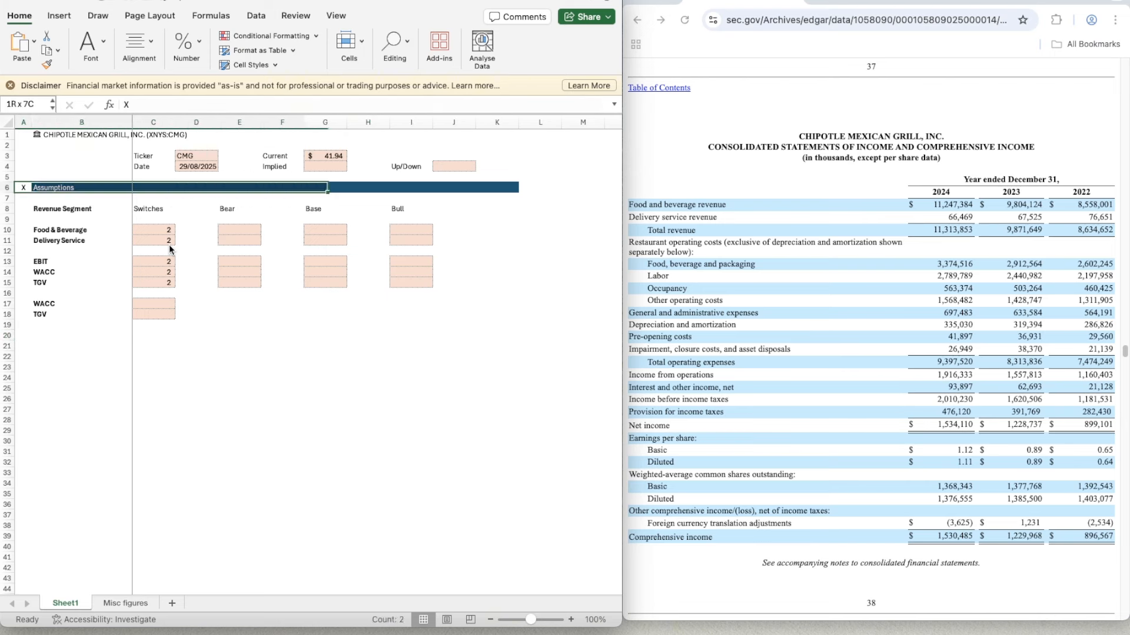
key("super+c")
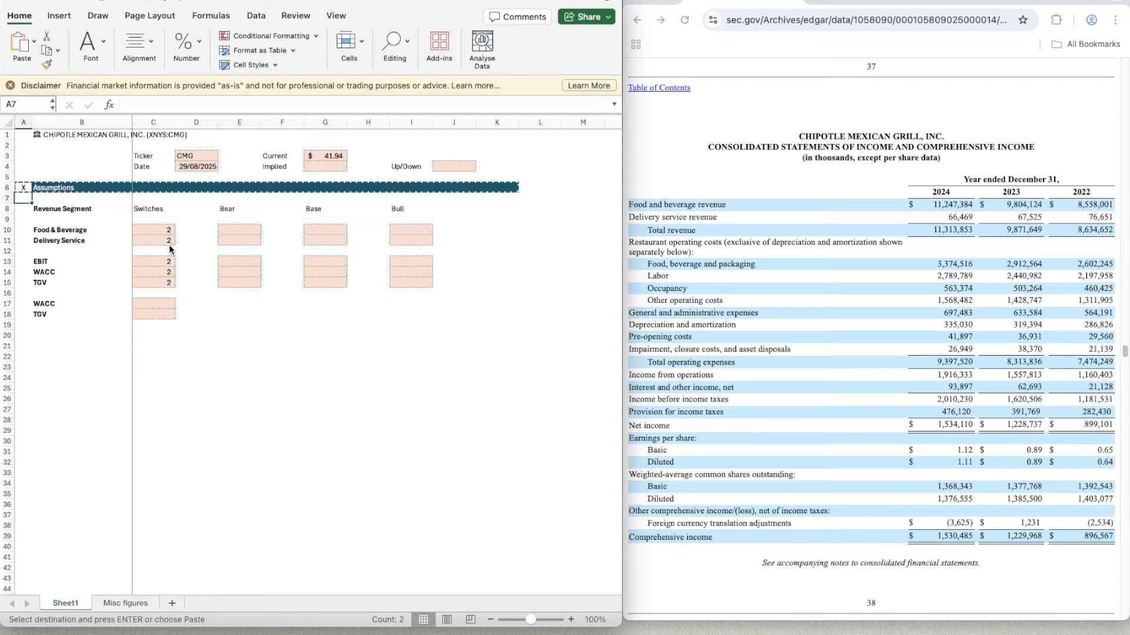
key("Down")
key("Down")
key("Down")
key("Down")
key("Down")
key("Down")
key("Down")
key("Down")
key("Down")
key("Down")
key("Down")
key("Down")
key("Down")
key("Down")
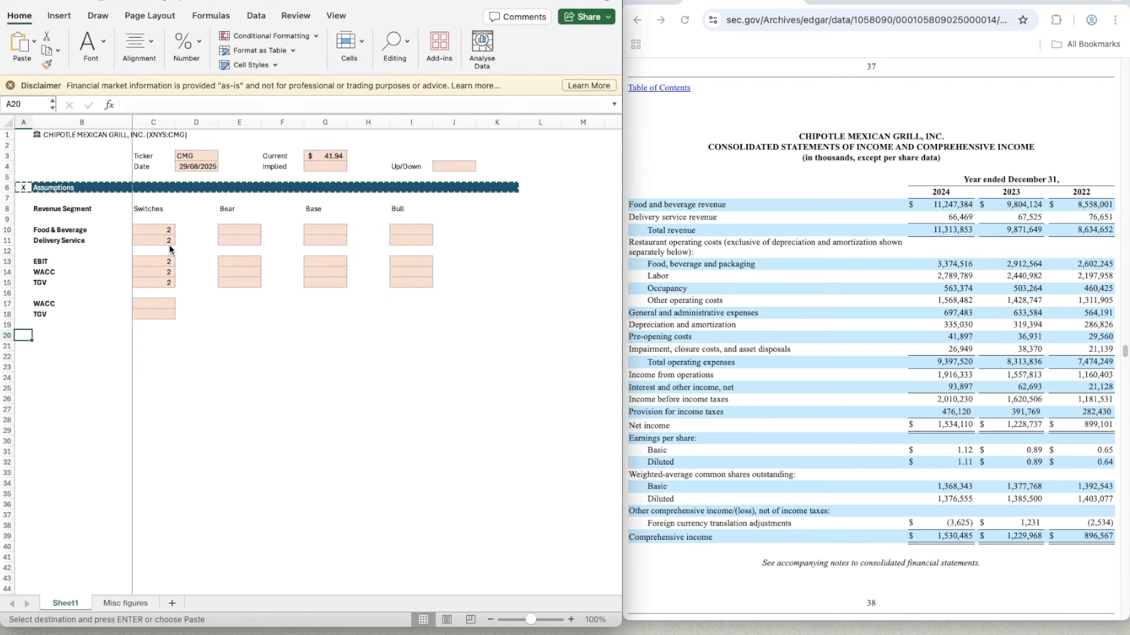
key("super+v")
key("Escape")
- Retitle the copied header bar in B20 as Revenue Build
key("Right")
type("Reven")
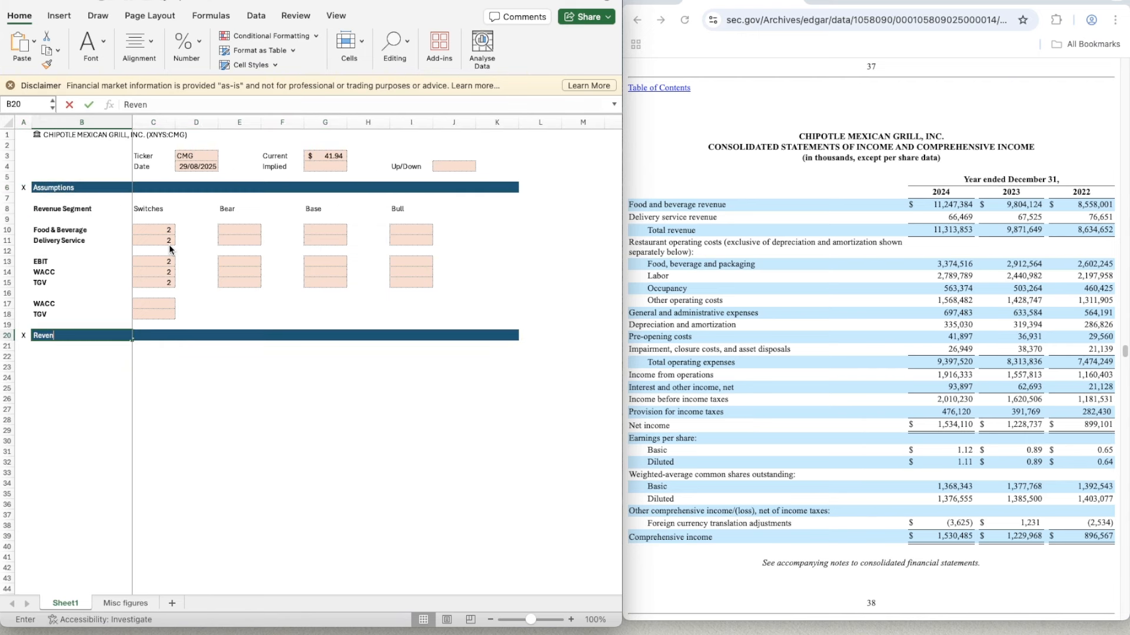
type("ue Build")
key("Tab")
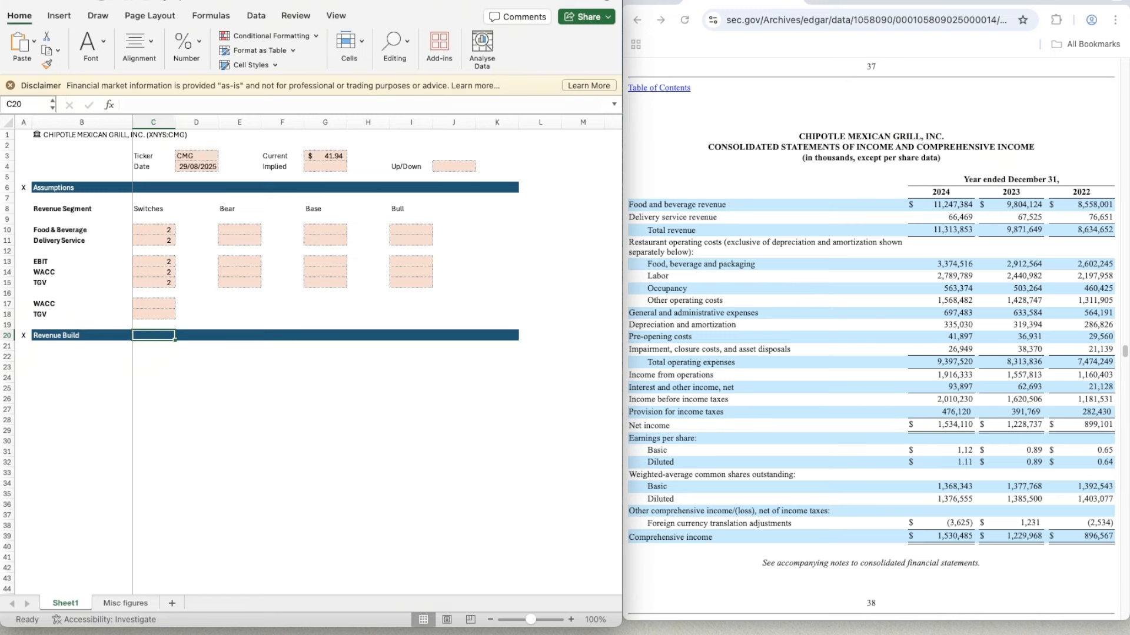
- Enter the year 2022 in C20 and the formula =C20+1 in D20 of the Revenue Build header
left_click(17, 167)
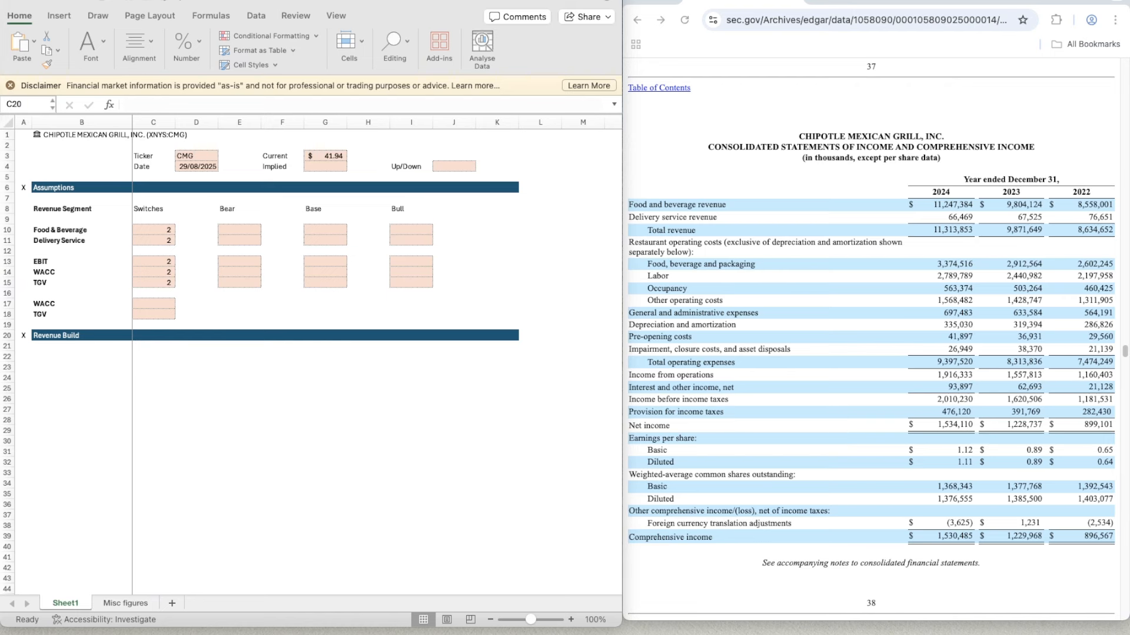
left_click(170, 332)
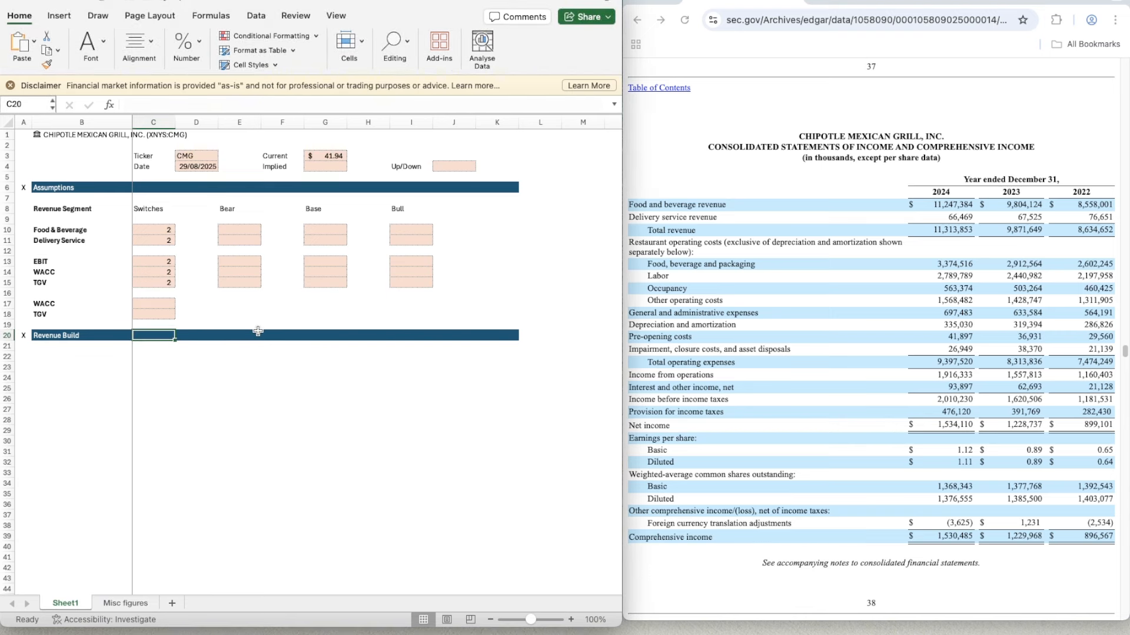
type("2022")
key("Tab")
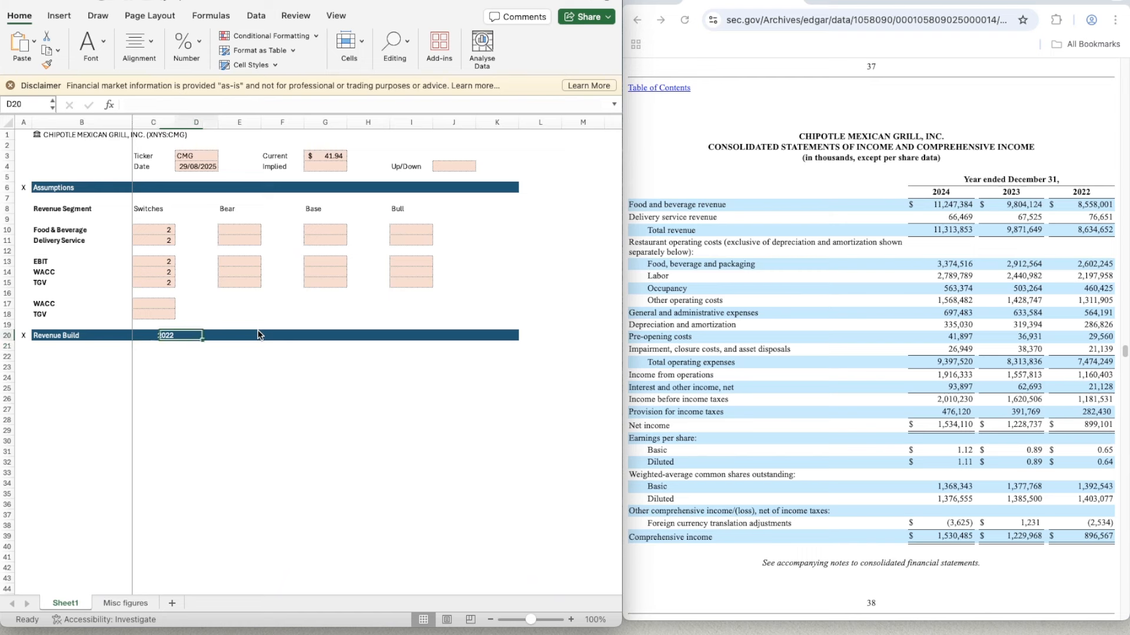
type("=")
key("Left")
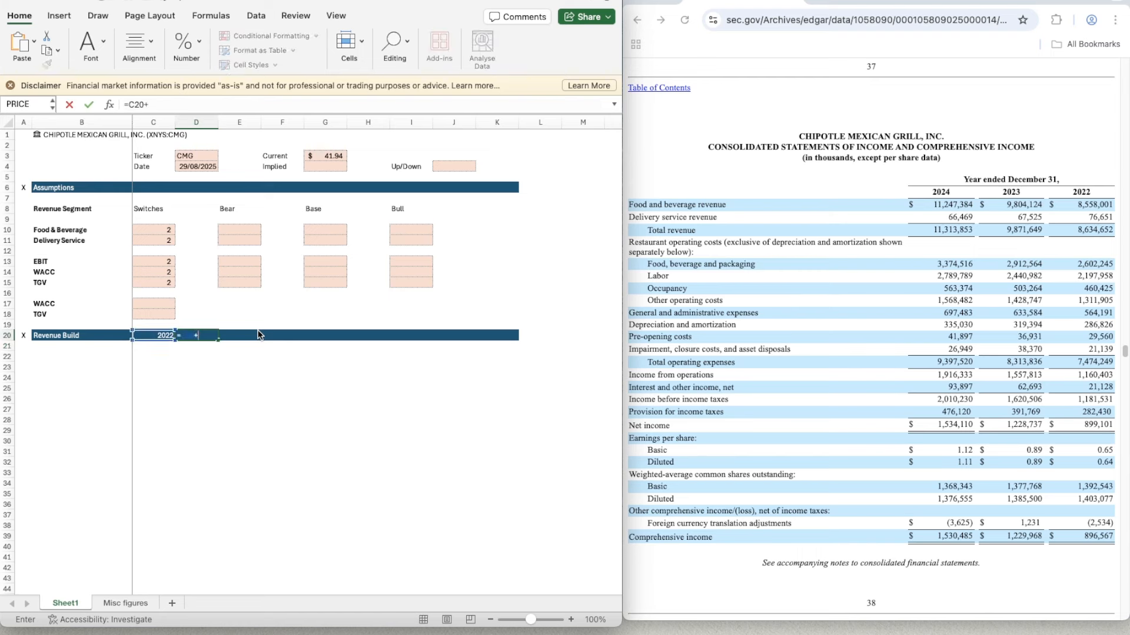
type("+1")
key("Return")
- Copy the year formula from D20 across the header bar through K20
key("Up")
key("super+c")
key("shift+Right")
key("shift+Right")
key("shift+Right")
key("shift+Right")
key("shift+Right")
key("shift+Right")
key("shift+Right")
key("shift+Right")
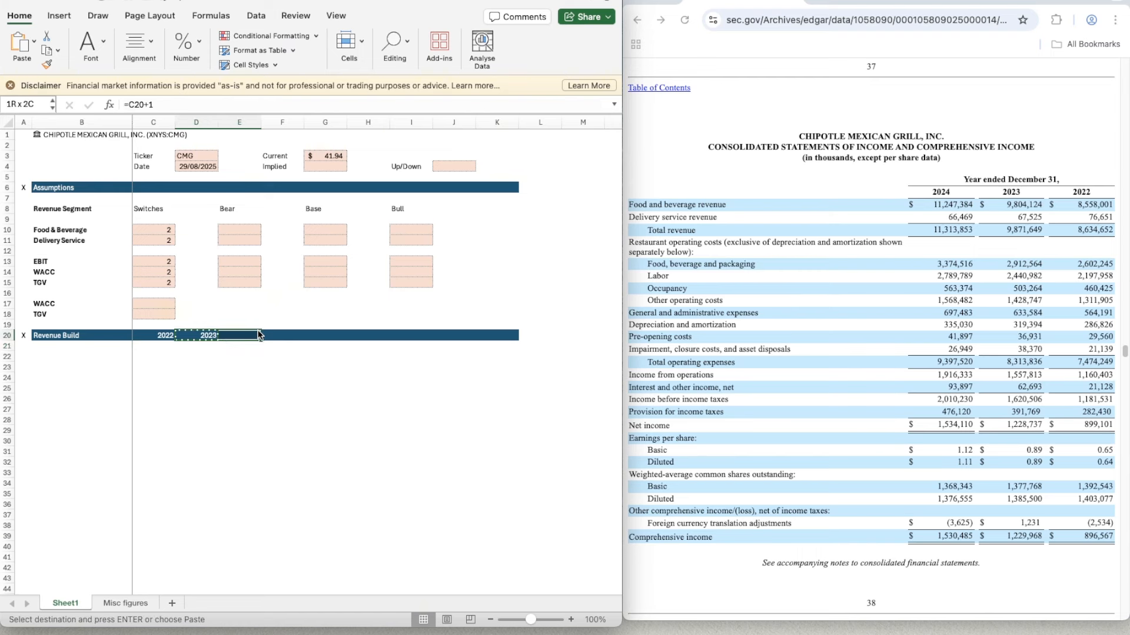
key("shift+Left")
key("super+v")
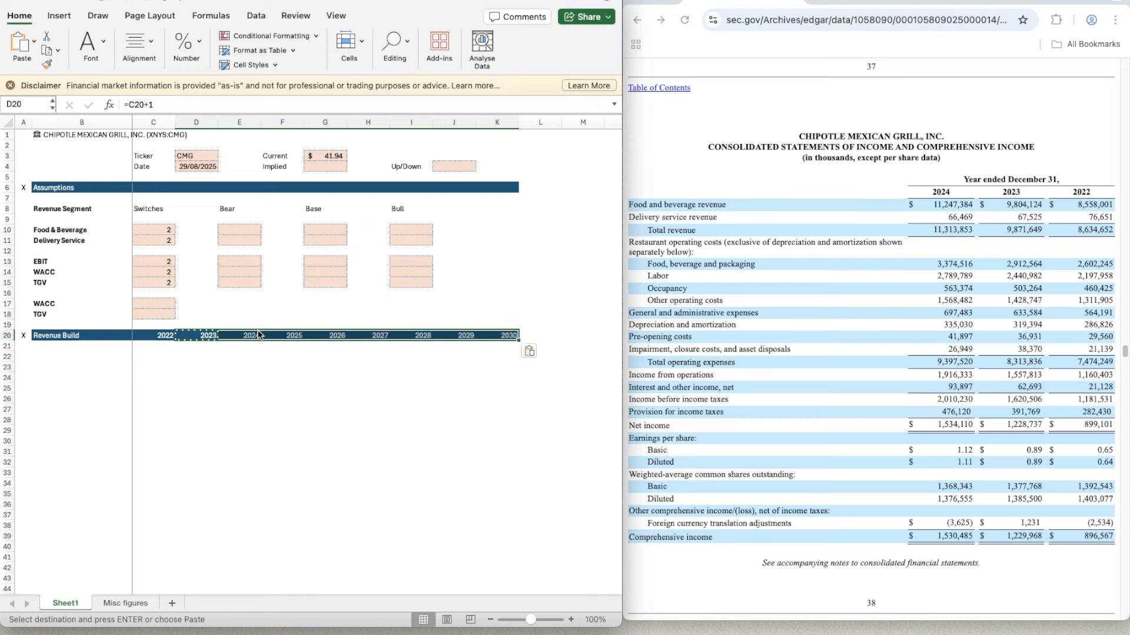
- Link B22 to the Food & Beverage label with =B10 and make it bold
key("Down")
key("Left")
key("Down")
key("Left")
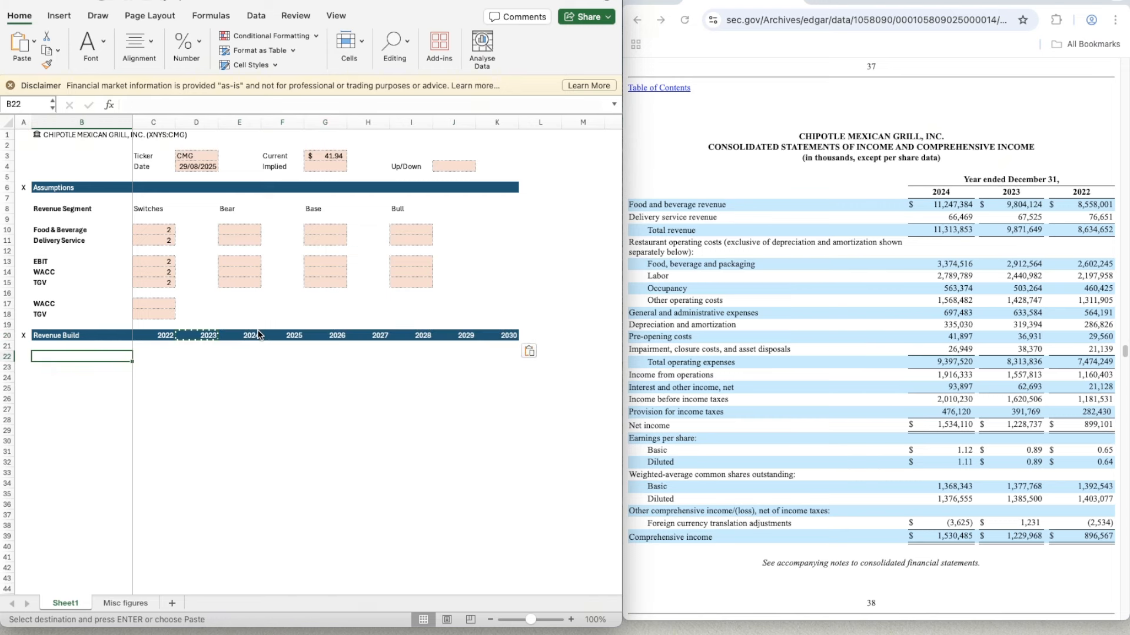
type("=")
key("Up")
key("Up")
key("Up")
key("Up")
key("Up")
key("Up")
key("Up")
key("Up")
key("Up")
key("Up")
key("Up")
key("Up")
key("Up")
key("Up")
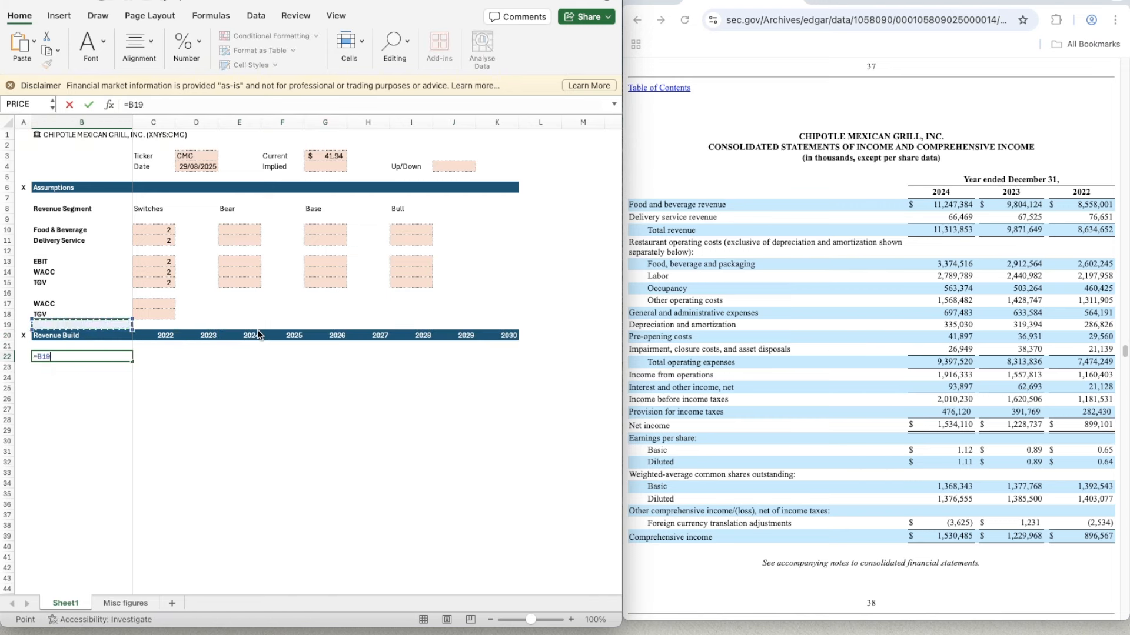
key("Down")
key("Down")
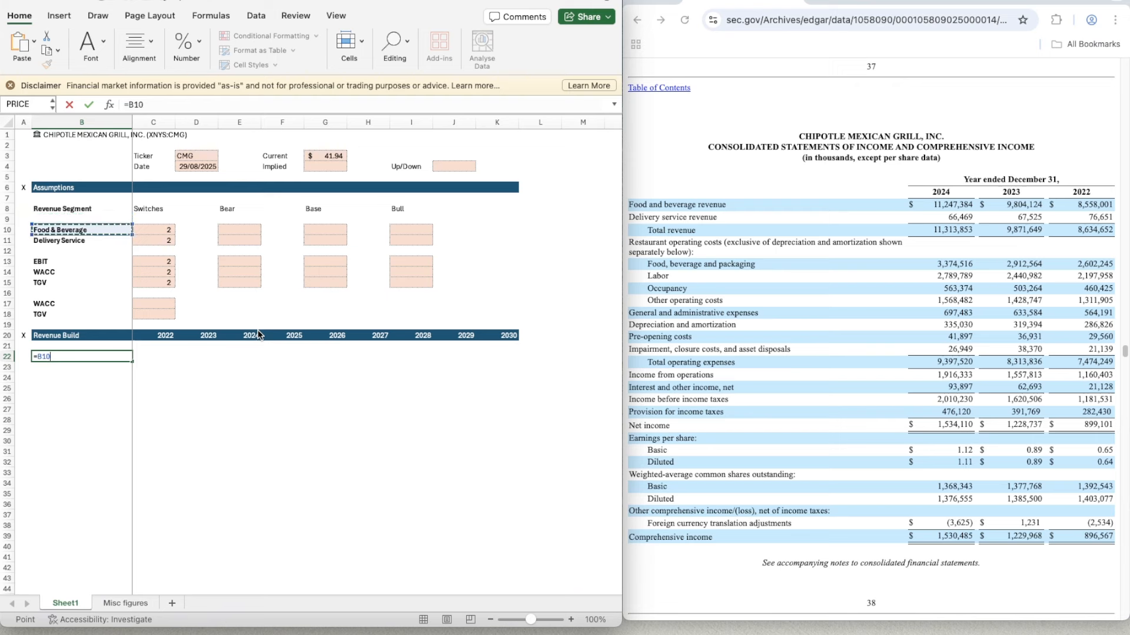
key("Return")
key("Up")
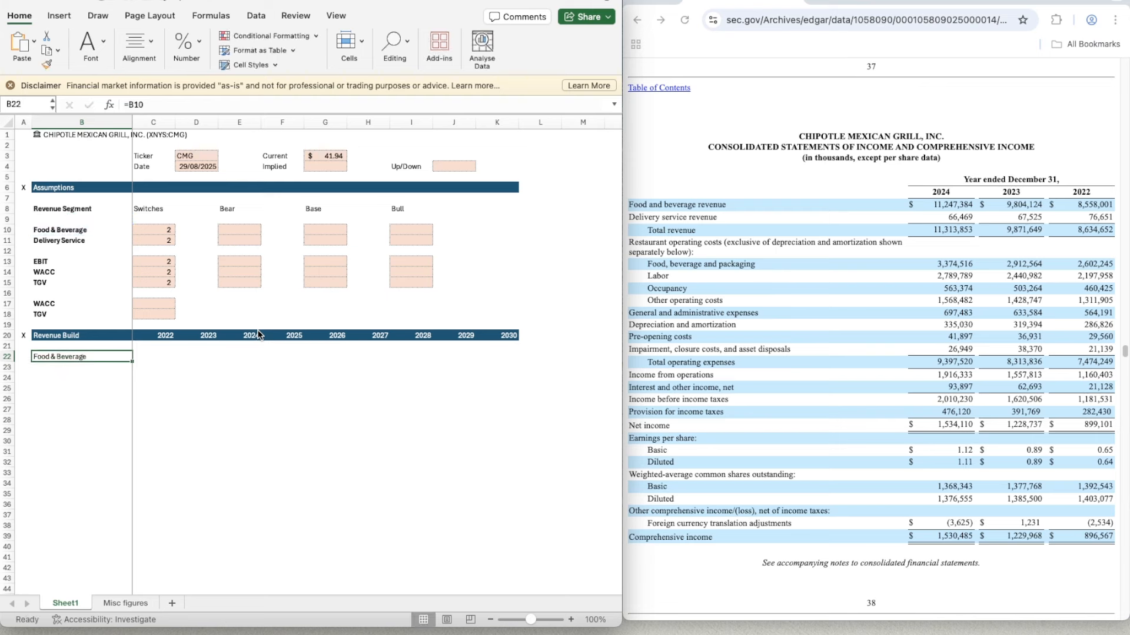
key("super+b")
key("Down")
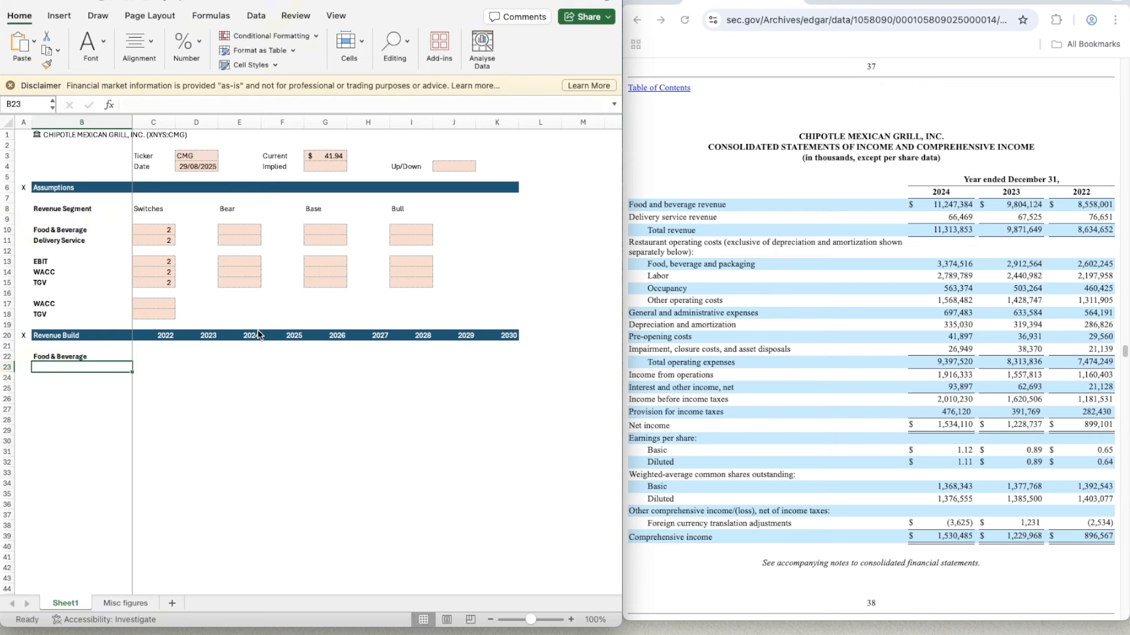
- Enter the labels % Growth in italics, Bear, Base and Bull in B23:B26 under Food & Beverage
type("% Growth")
key("Down")
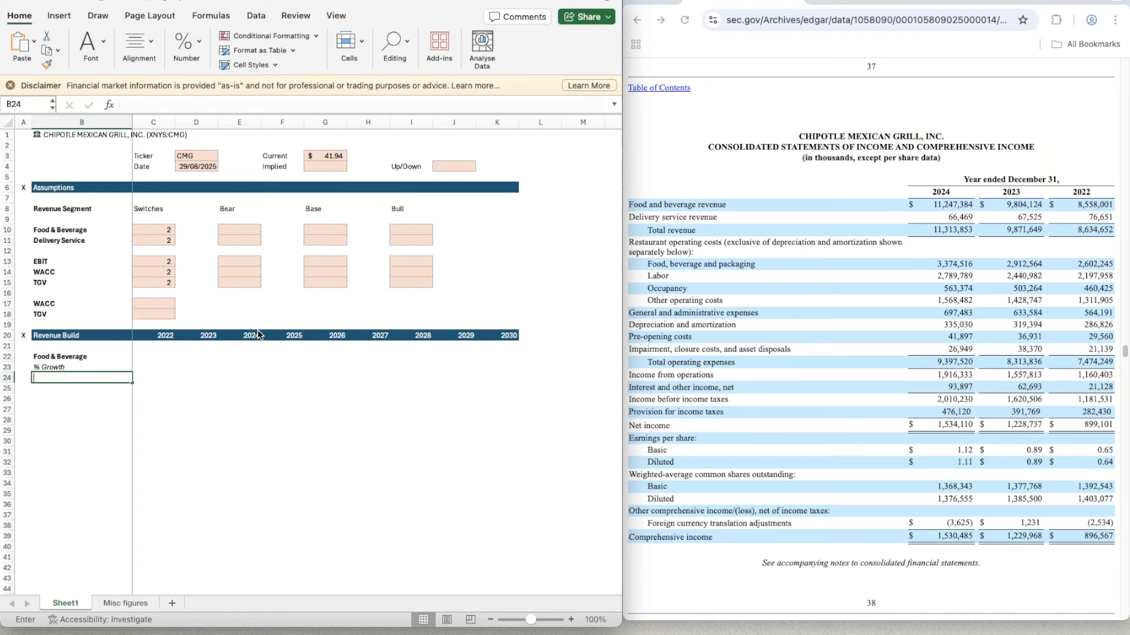
type("Bear")
key("Return")
type("Base")
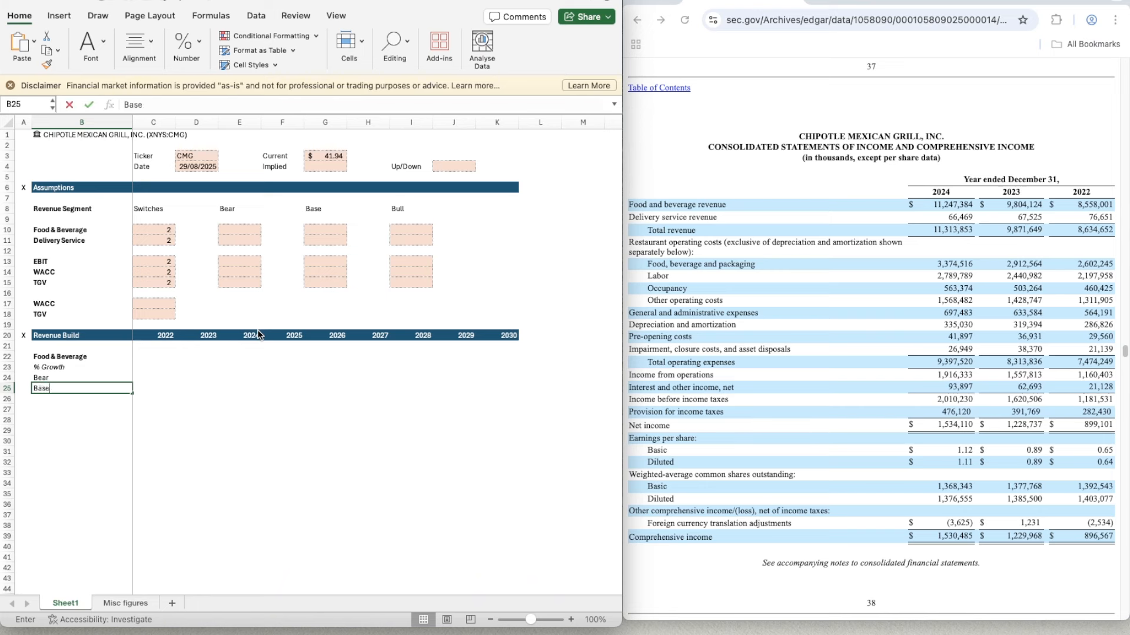
key("Return")
type("Bi")
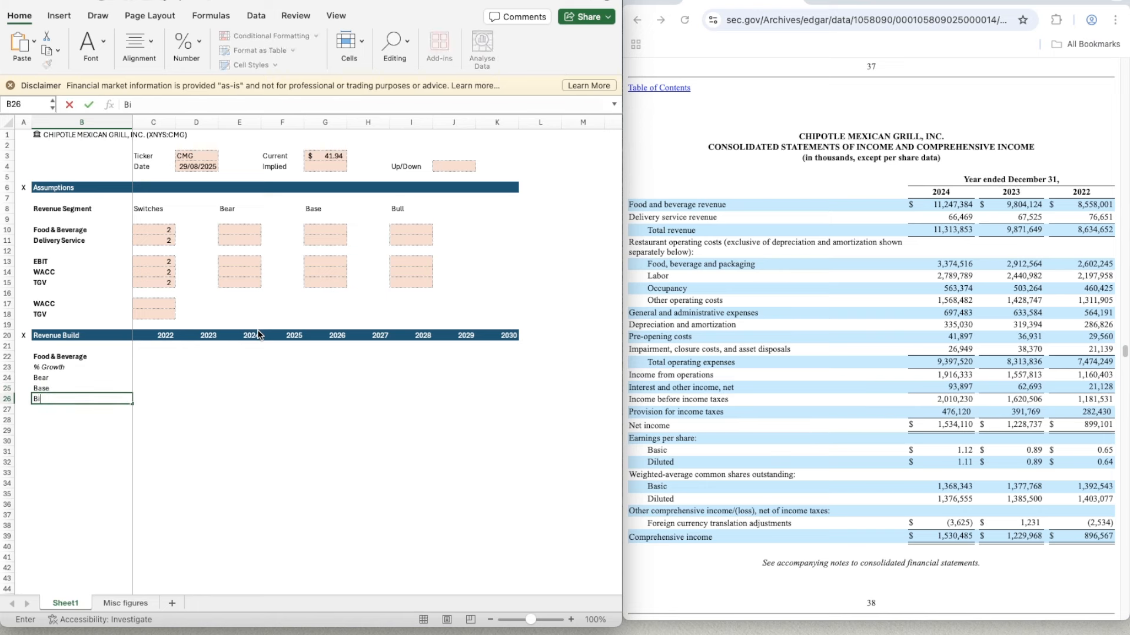
type("ll")
key("Return")
- Enter % of Revenue in italics in B27 below the Bull label
type("%")
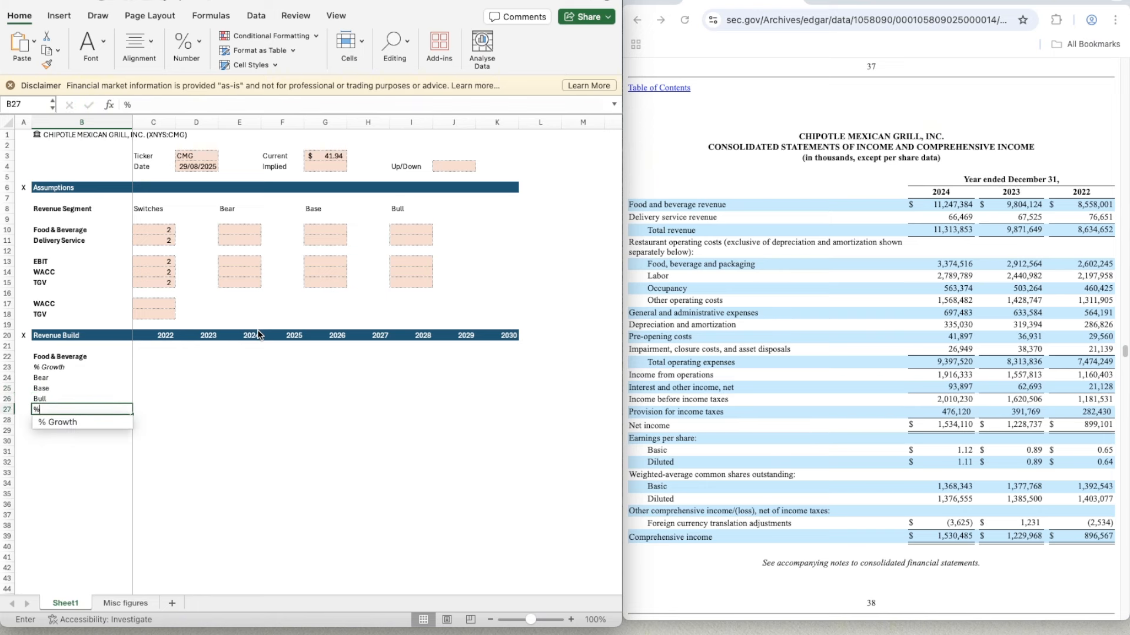
type(" of Reve")
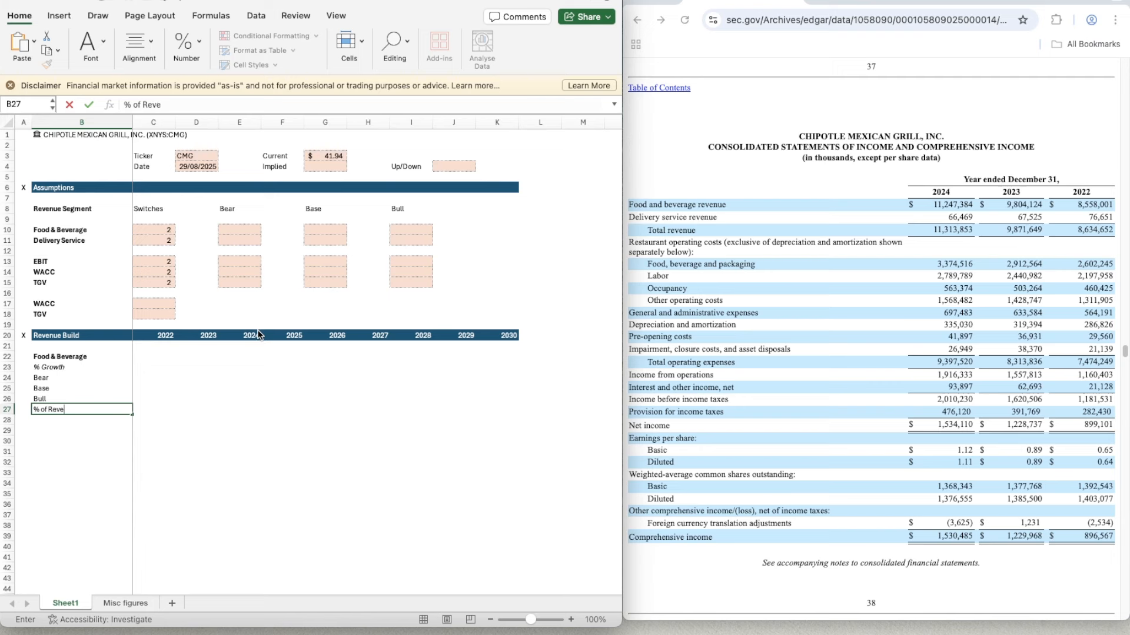
type("nue")
key("ctrl+Return")
key("super+i")
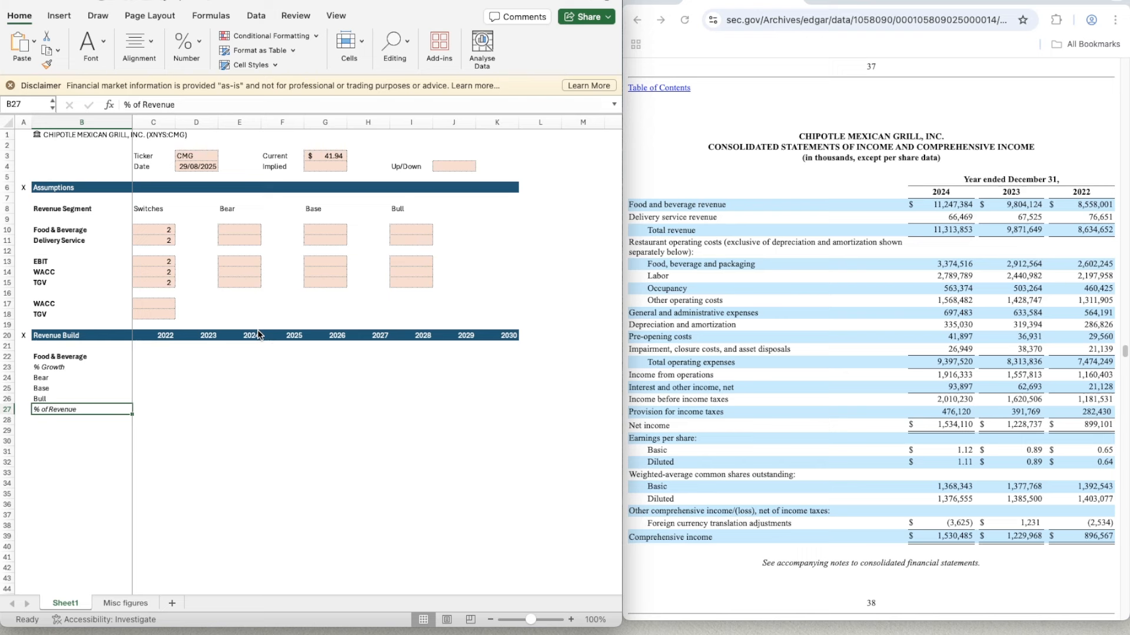
key("Down")
key("Down")
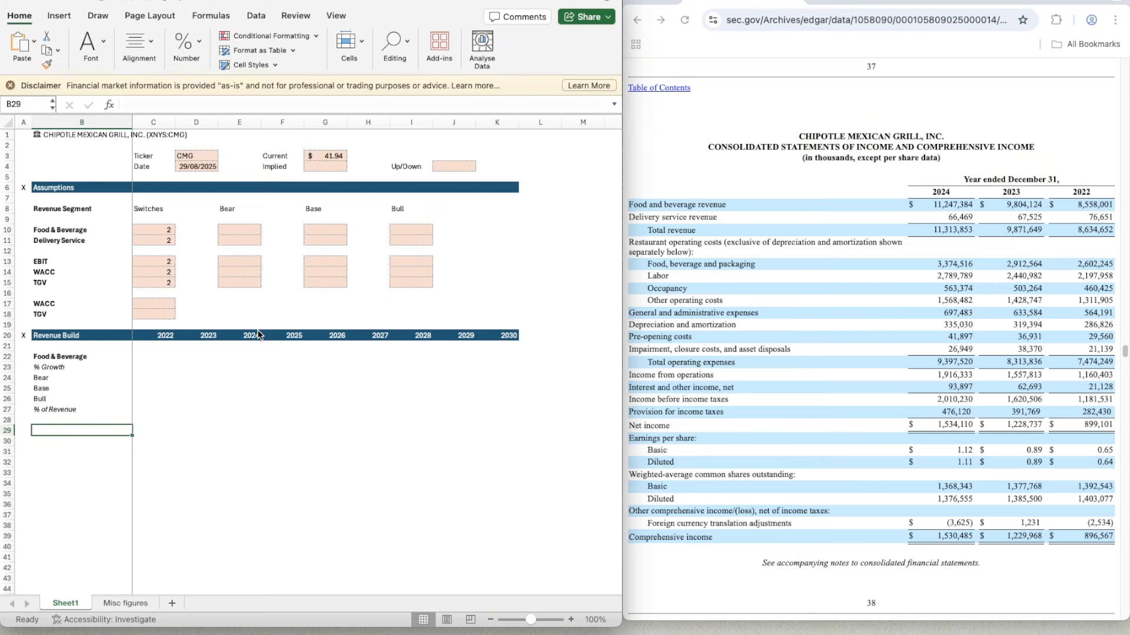
type("Delivery S")
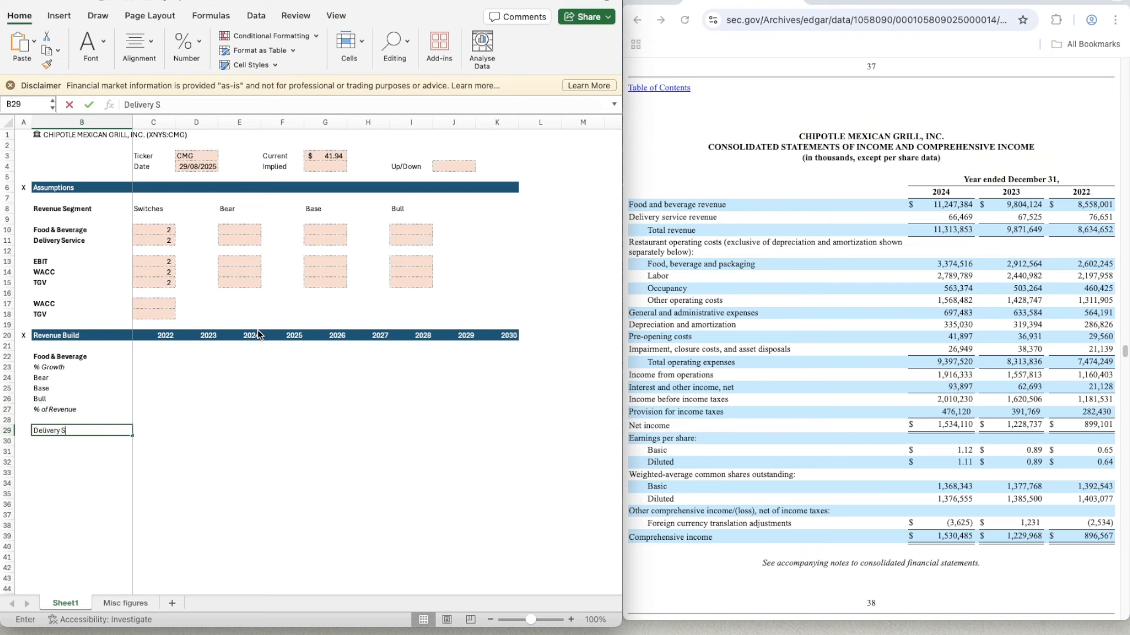
type("ervice")
key("BackSpace")
key("BackSpace")
key("BackSpace")
key("BackSpace")
key("BackSpace")
key("BackSpace")
key("BackSpace")
key("BackSpace")
key("BackSpace")
key("BackSpace")
key("BackSpace")
key("BackSpace")
key("BackSpace")
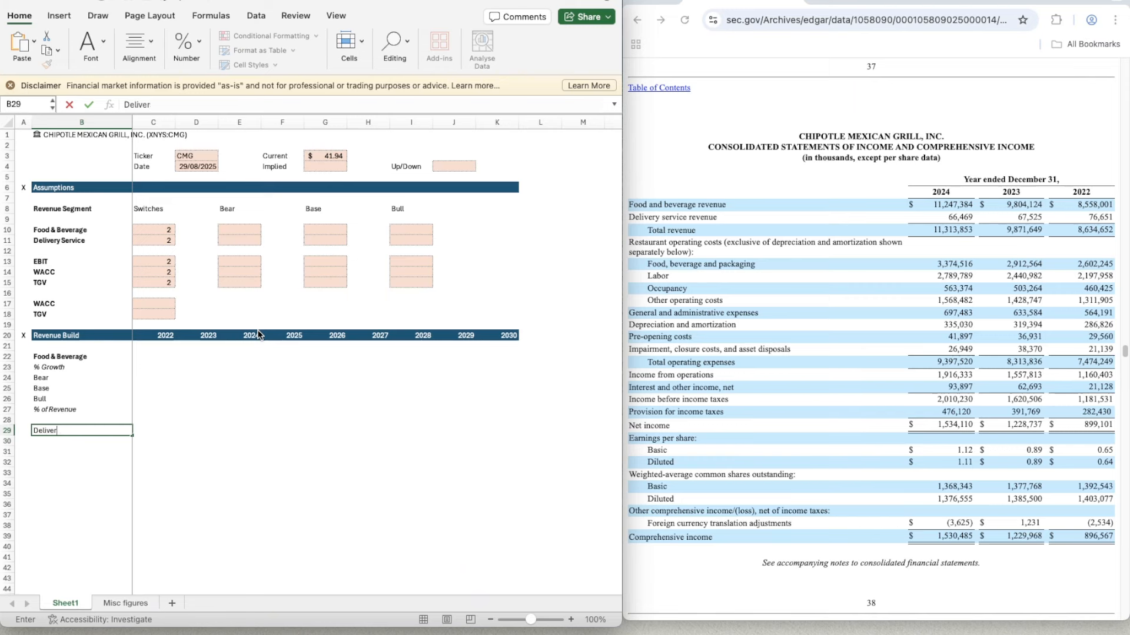
key("Return")
key("Up")
- Link B29 to the Delivery Service label with =B11, shown in bold
type("=")
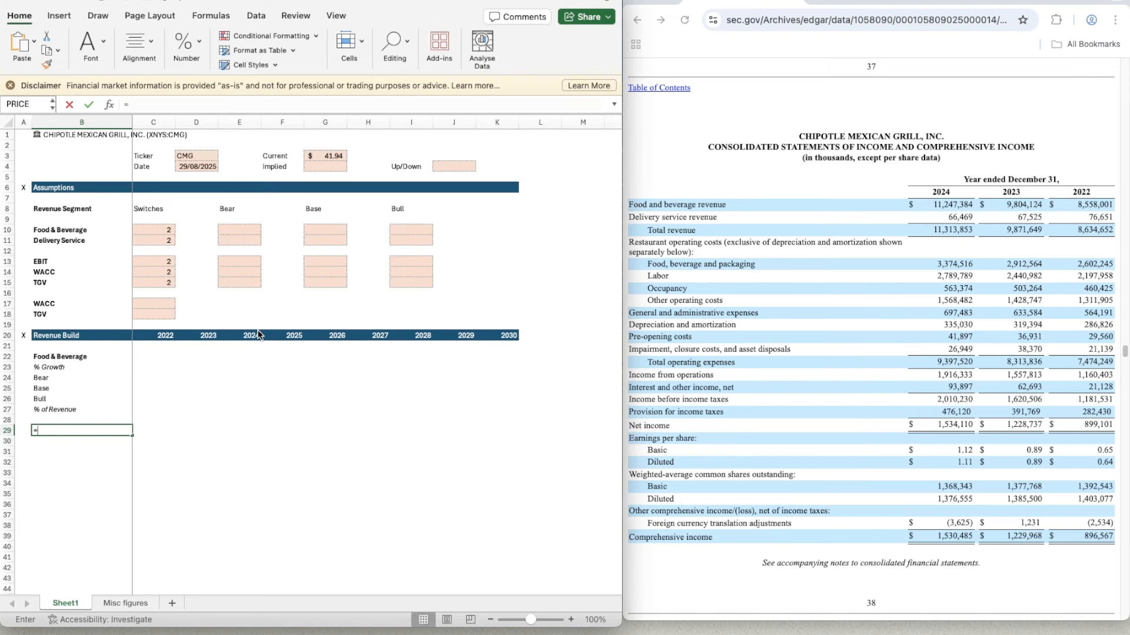
key("Up")
key("Up")
key("Up")
key("Up")
key("Up")
key("Up")
key("Up")
key("Up")
key("Up")
key("Up")
key("Up")
key("Up")
key("Up")
key("Up")
key("Up")
key("Up")
key("Up")
key("Up")
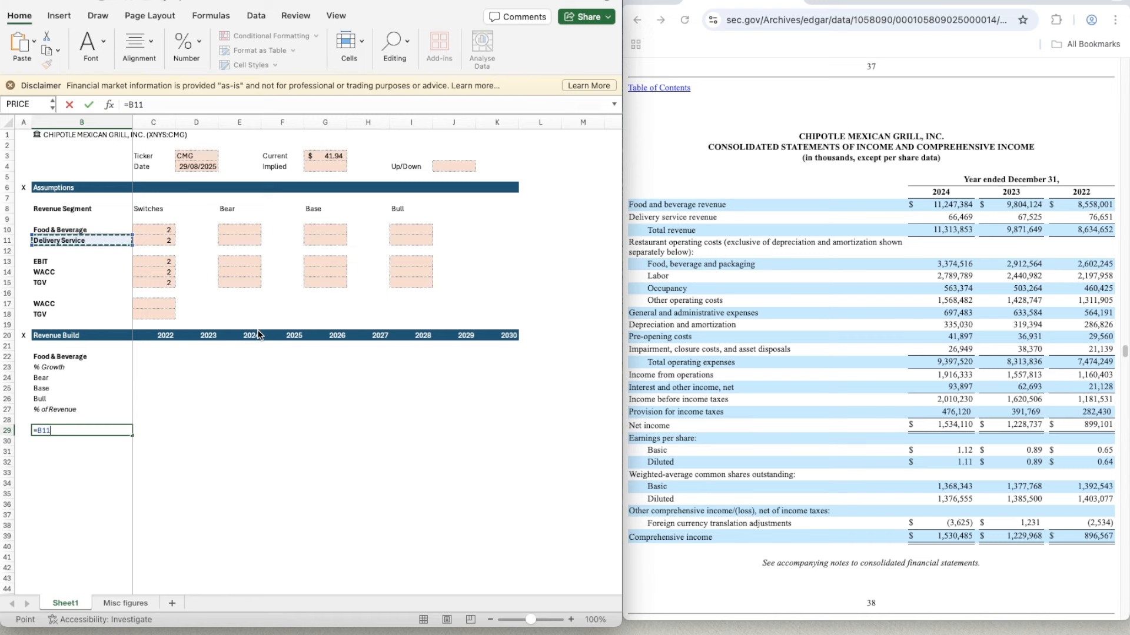
key("Return")
key("Up")
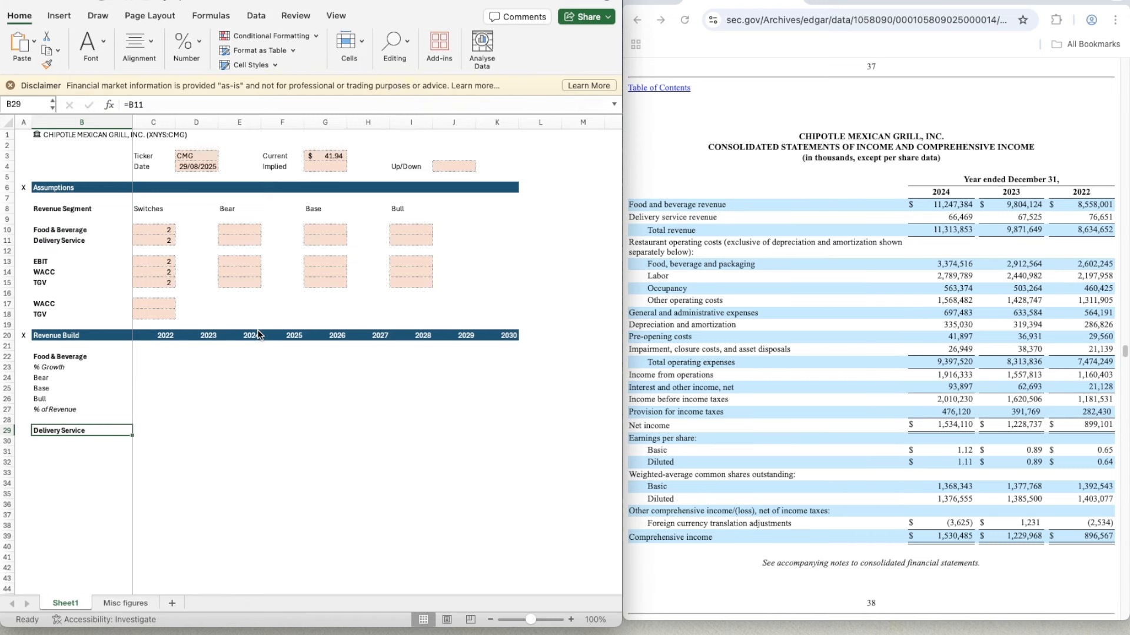
- Copy the sub-labels B23:B27, from % Growth to % of Revenue, to B30:B34 under Delivery Service
key("Up")
key("Up")
key("Up")
key("Up")
key("Up")
key("Up")
key("Up")
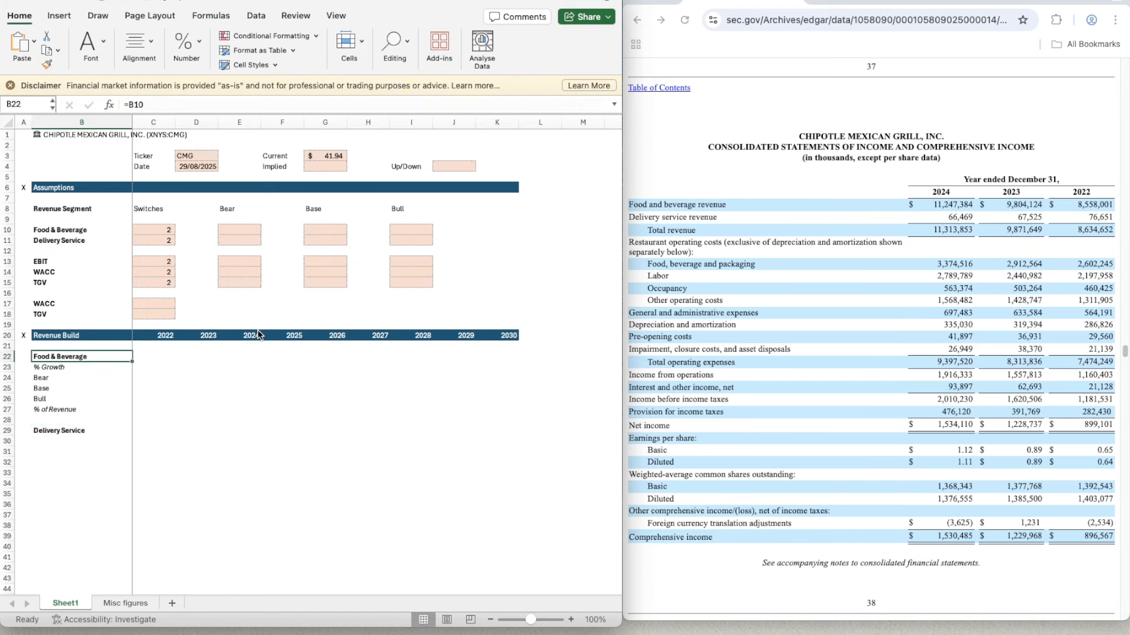
key("Down")
key("Down")
key("Down")
key("Down")
key("Down")
key("Down")
key("Down")
key("Up")
key("Up")
key("Up")
key("Up")
key("Up")
key("Up")
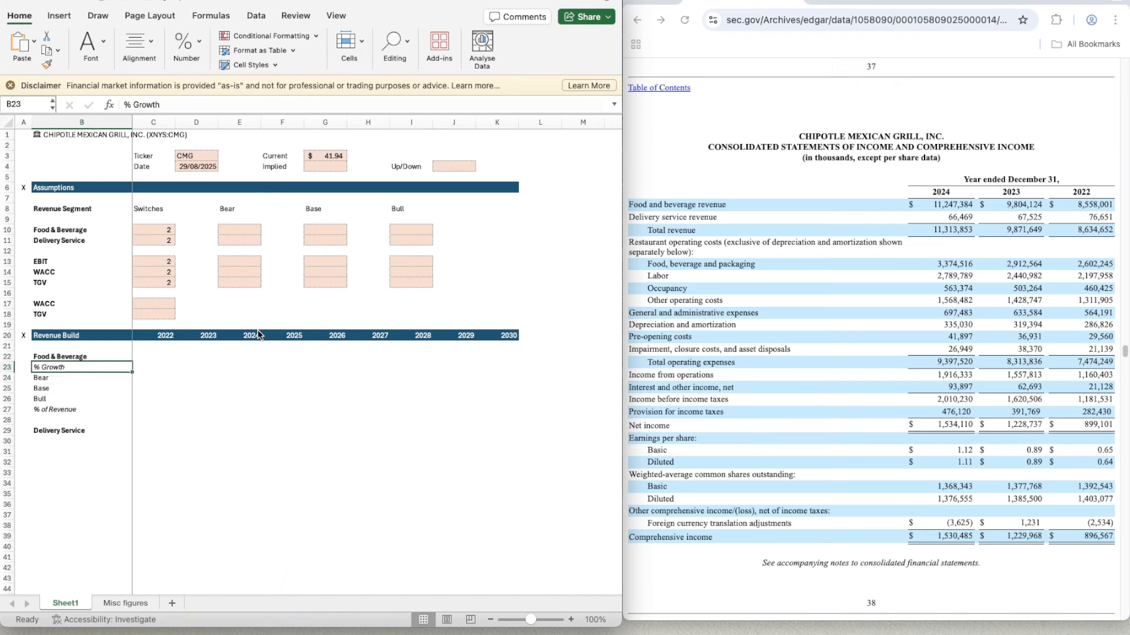
key("shift+Down")
key("shift+Down")
key("shift+Down")
key("shift+Down")
key("ctrl+c")
key("Down")
key("Down")
key("Down")
key("Down")
key("Down")
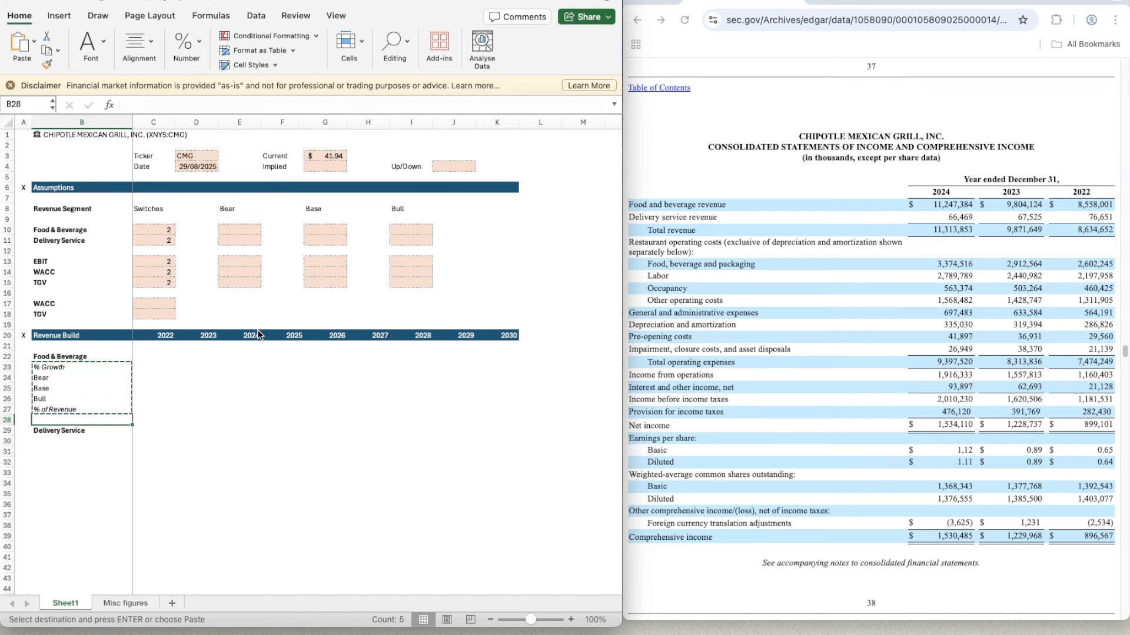
key("Down")
key("Down")
key("ctrl+v")
key("Down")
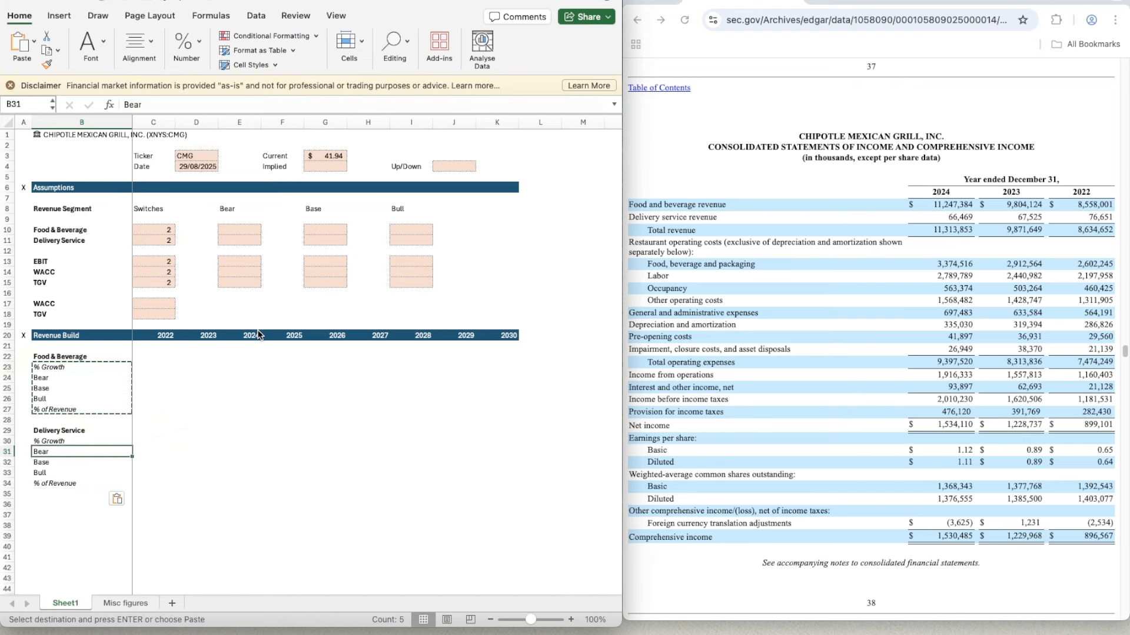
key("Right")
key("Up")
key("Up")
key("Up")
key("Up")
key("Up")
key("Up")
key("Up")
key("Up")
key("Up")
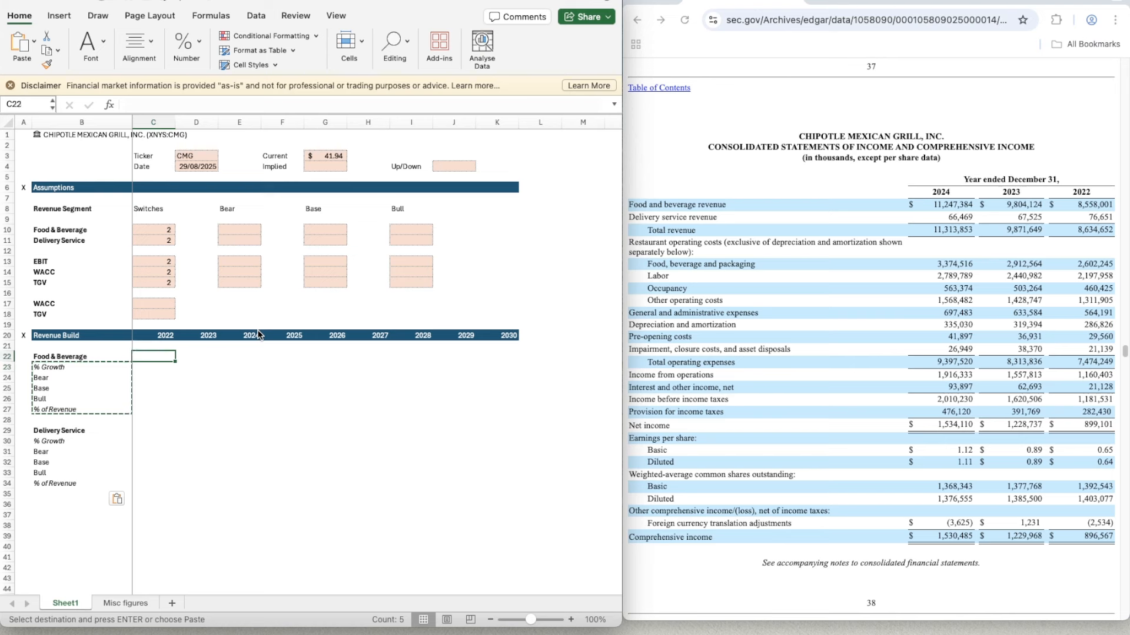
key("Right")
key("Left")
- Extend the Revenue Build header in B20 to read Revenue Build (USD, 000s)
double_click(104, 335)
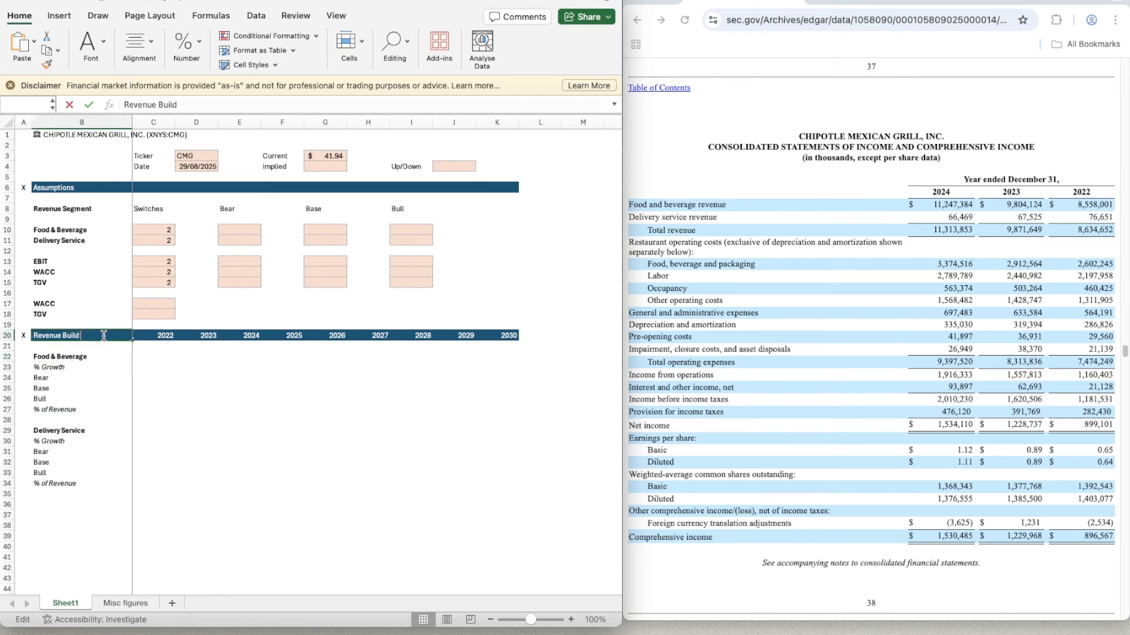
key("Escape")
double_click(102, 336)
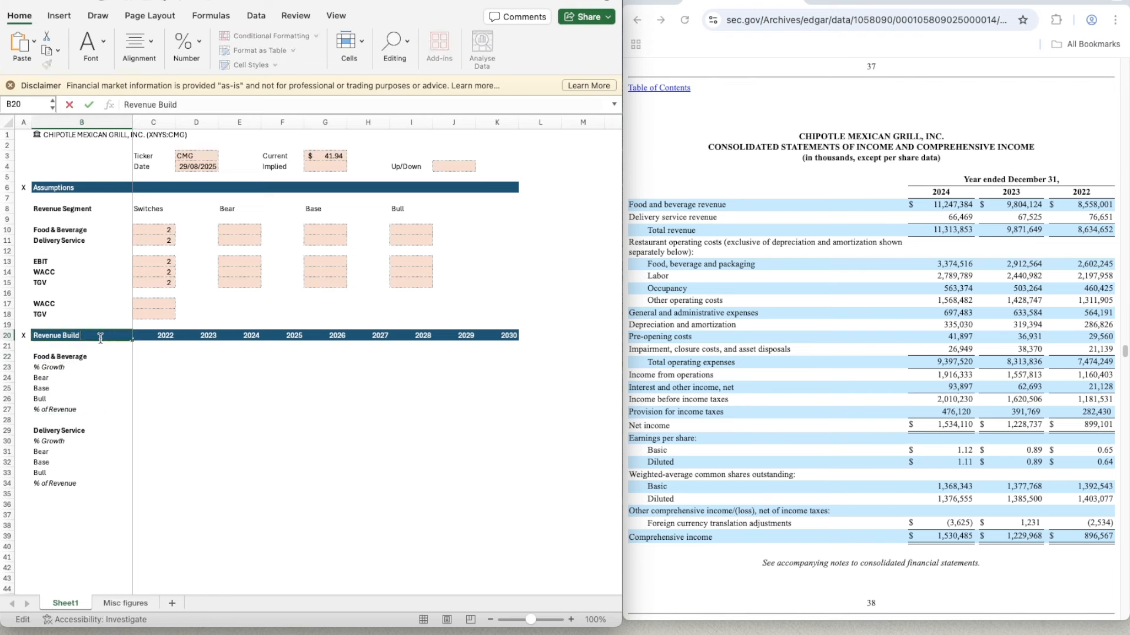
type("(USD, 000s")
key("Return")
key("Down")
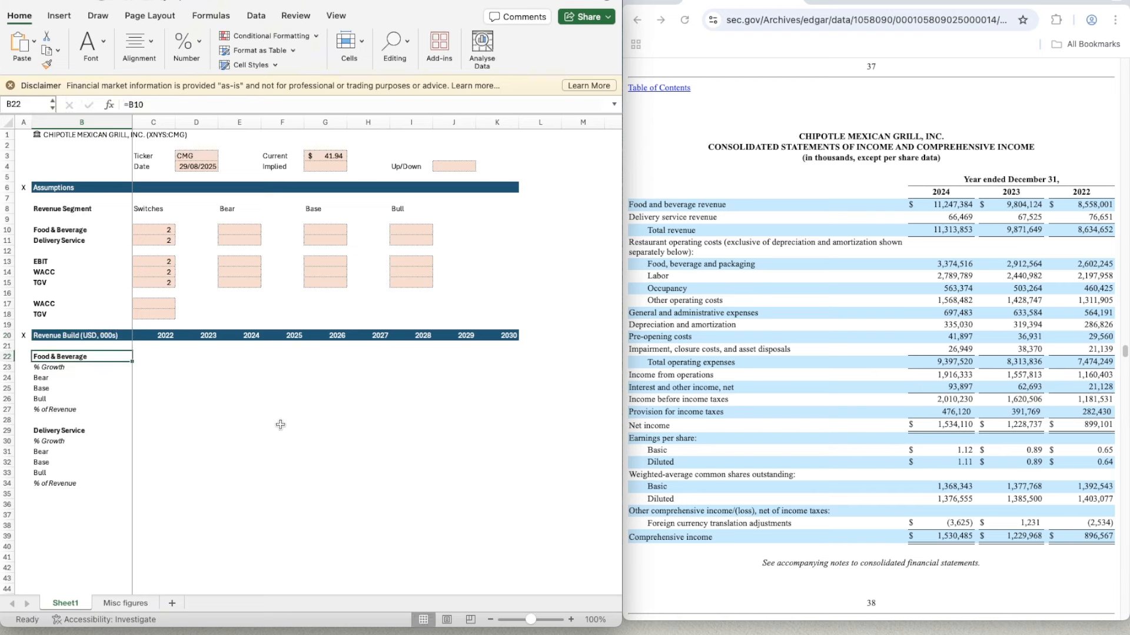
- Enter the 2022 Food & Beverage revenue from the income statement, 8558.001, in C22
key("Right")
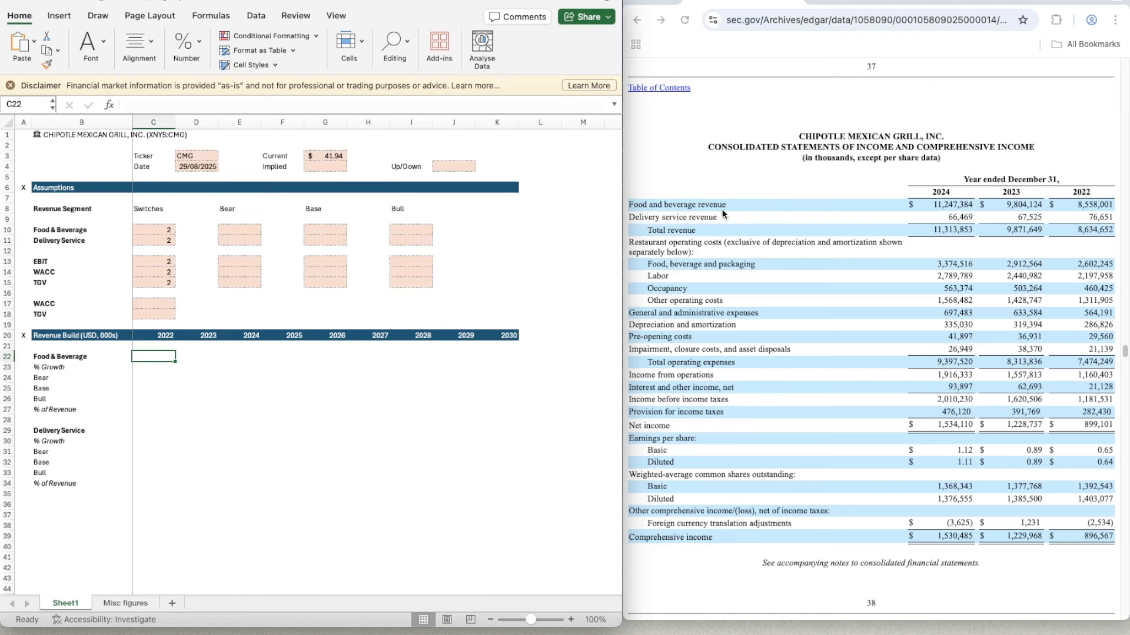
left_click(189, 357)
left_click(157, 356)
type("8558")
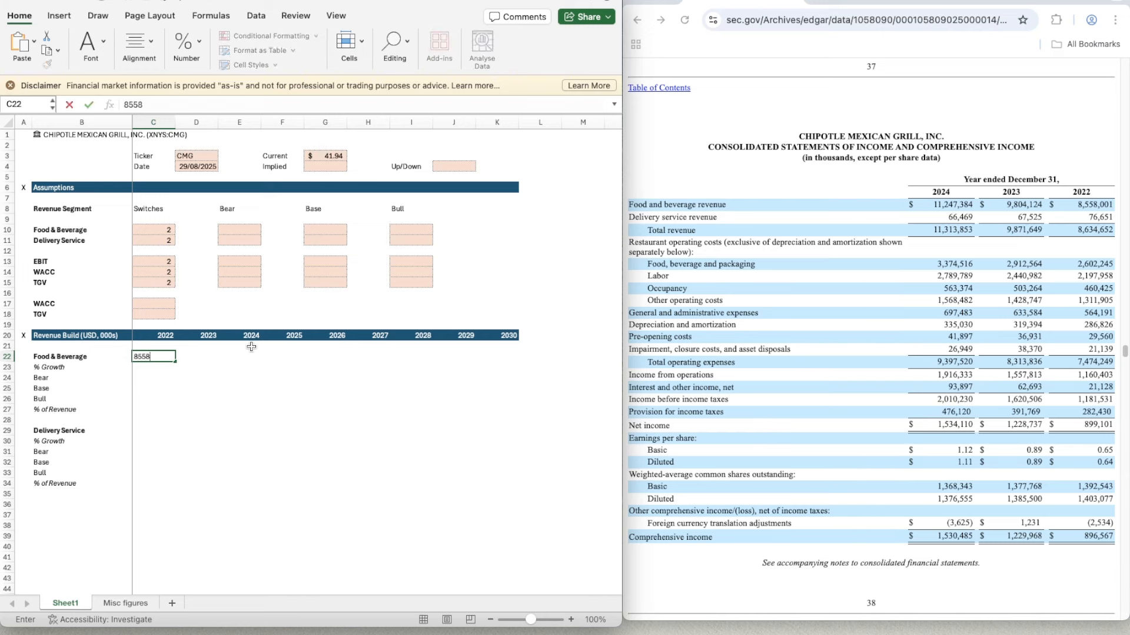
type(".001")
key("Return")
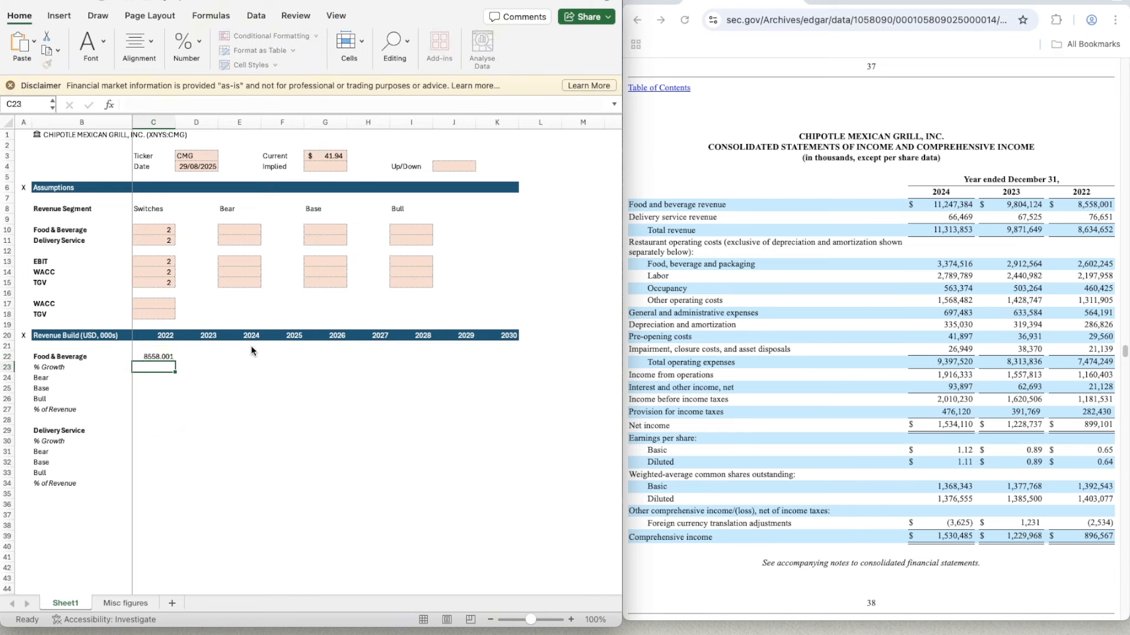
- Format C22 as a number with 0 decimal places, the 1000 separator and black parentheses for negatives
key("Up")
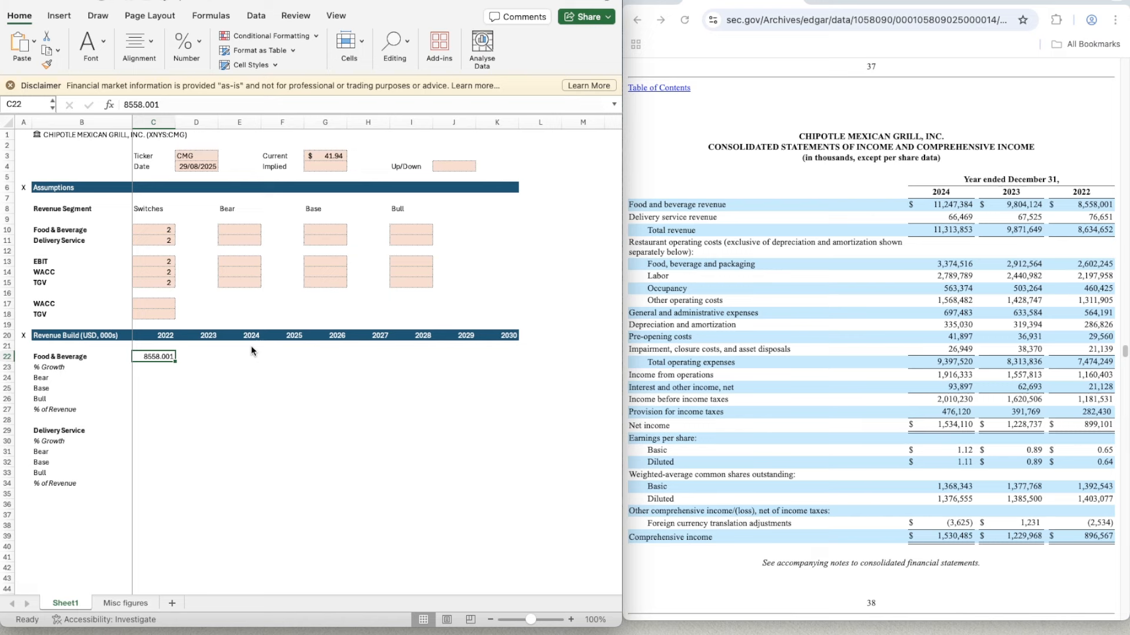
key("super+1")
left_click(447, 135)
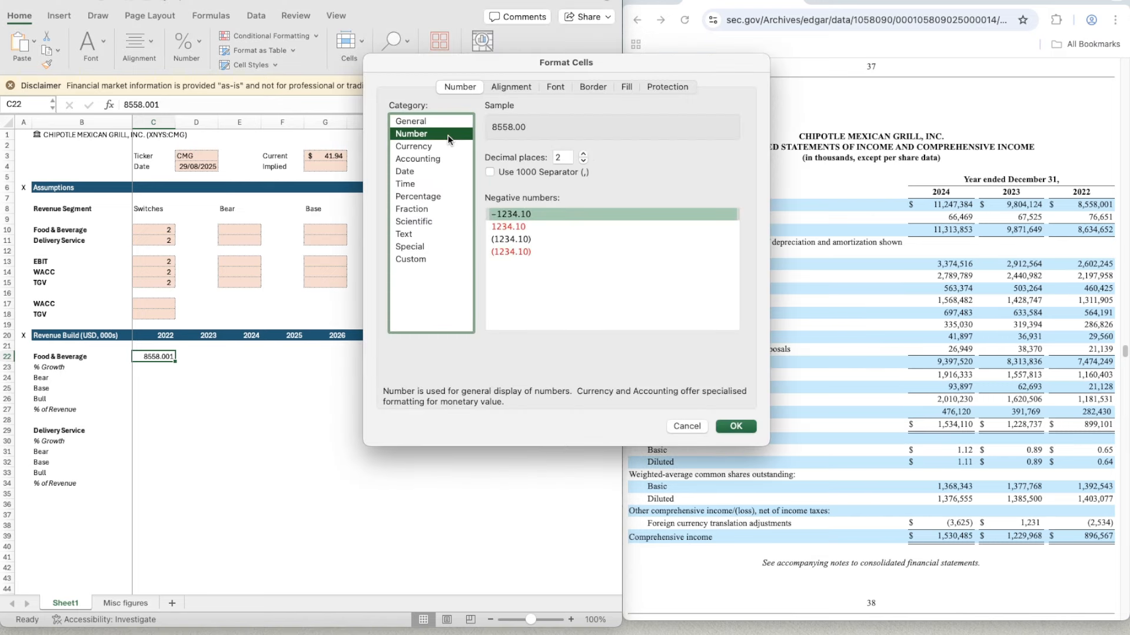
left_click(583, 161)
left_click(583, 162)
left_click(489, 171)
left_click(509, 239)
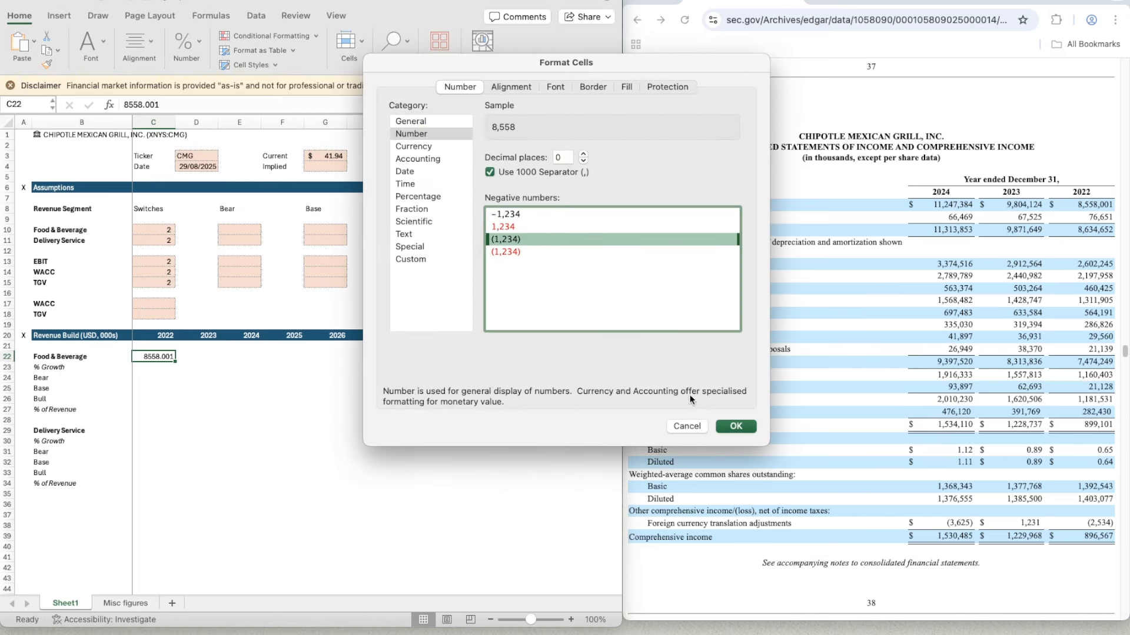
left_click(735, 426)
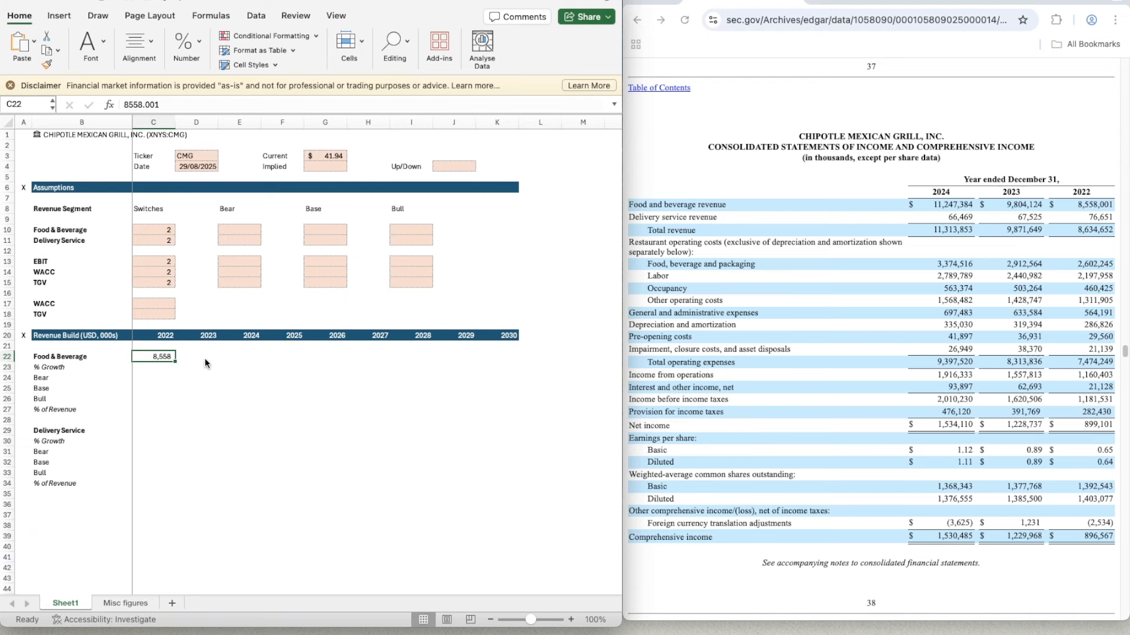
- Copy C22's number format across D22:K22 and to the Delivery Service row, C29:K29
key("super+shift+c")
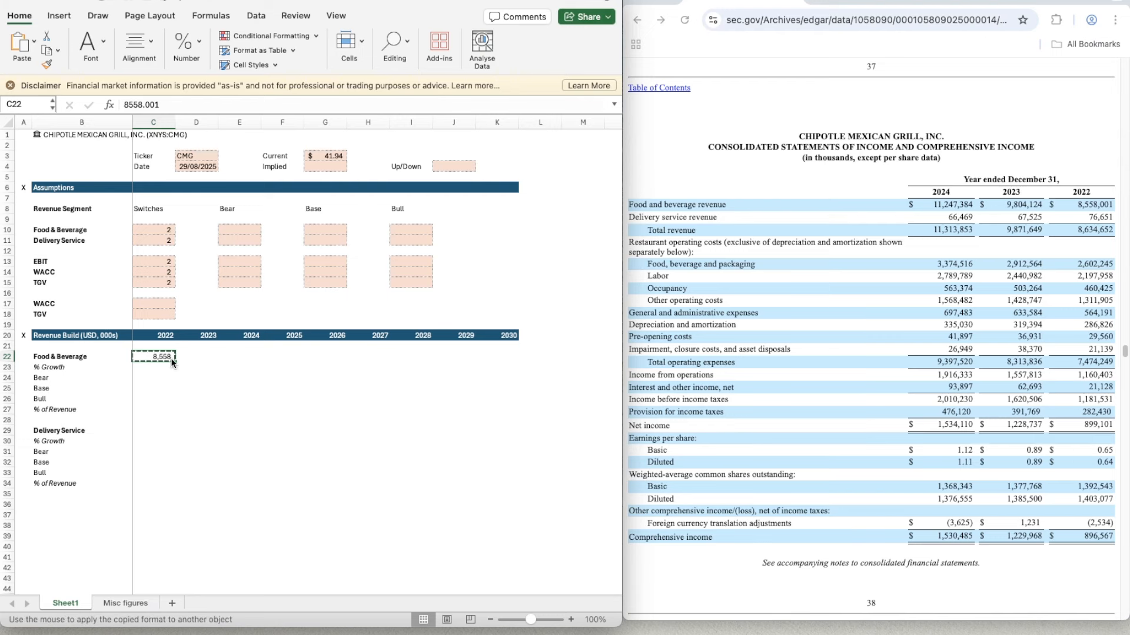
left_click_drag(178, 356, 515, 356)
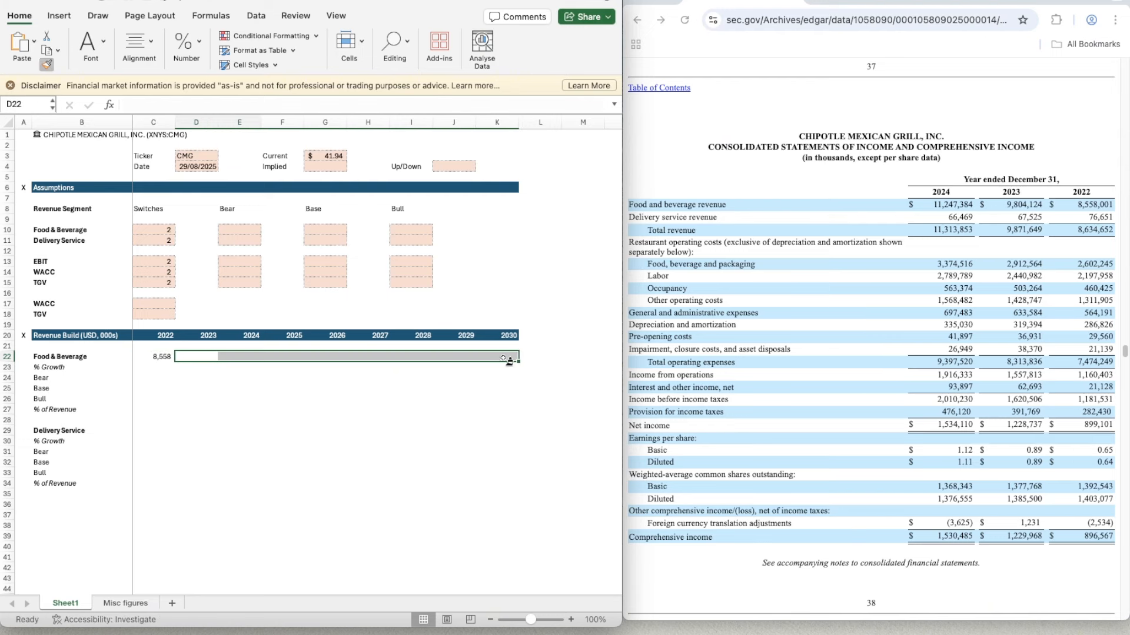
left_click(145, 357)
left_click_drag(145, 357, 516, 358)
double_click(516, 358)
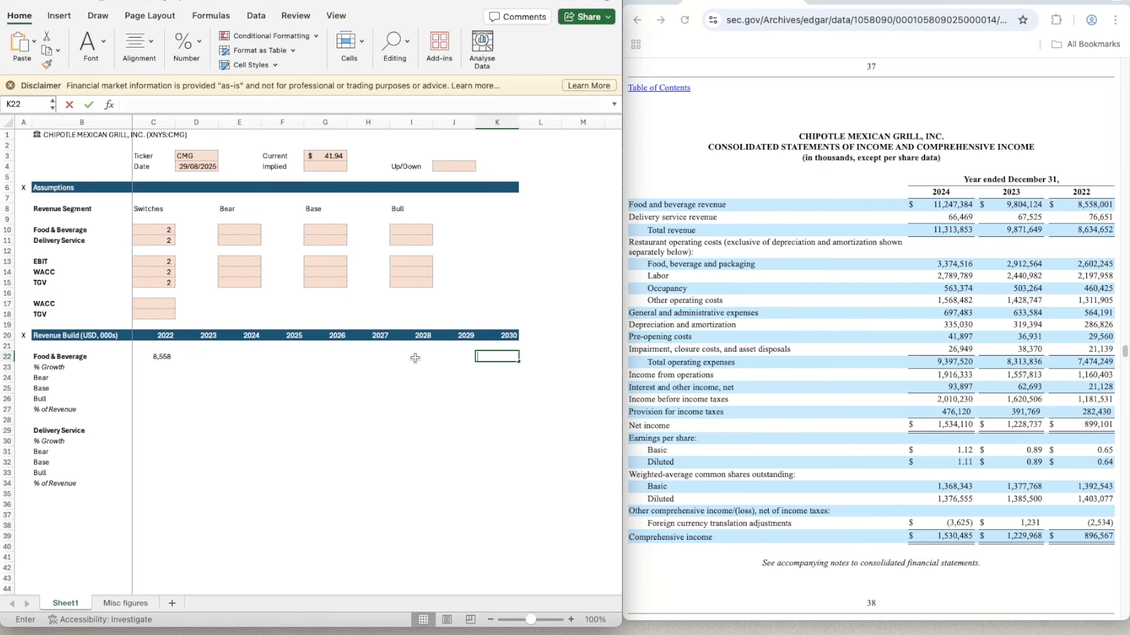
left_click_drag(152, 357, 517, 359)
key("super+shift+c")
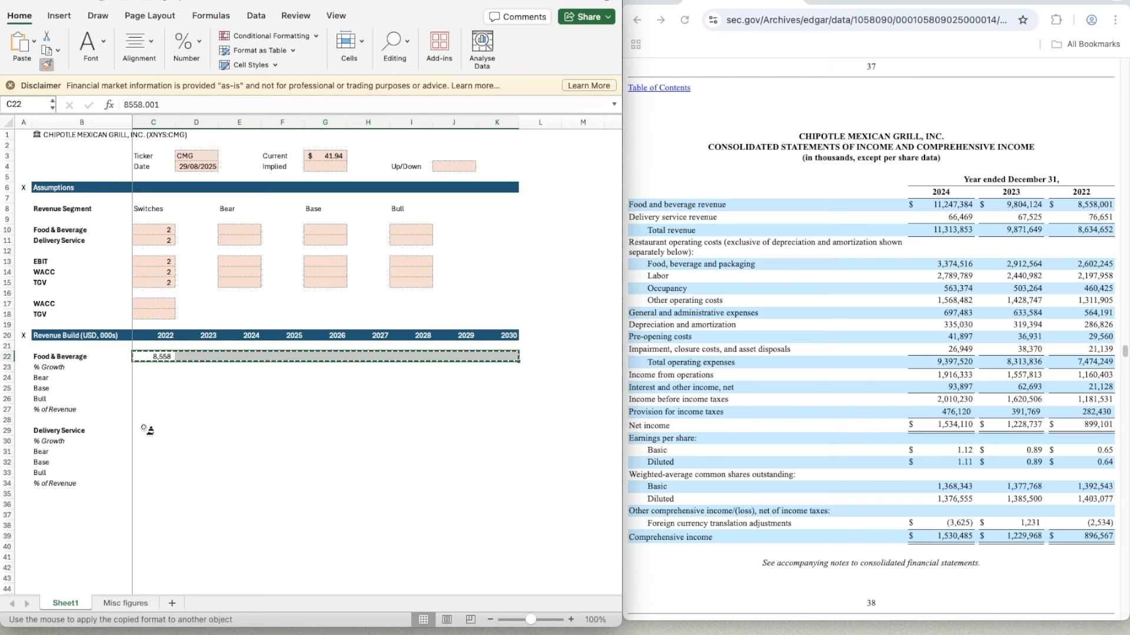
left_click(147, 430)
left_click(198, 365)
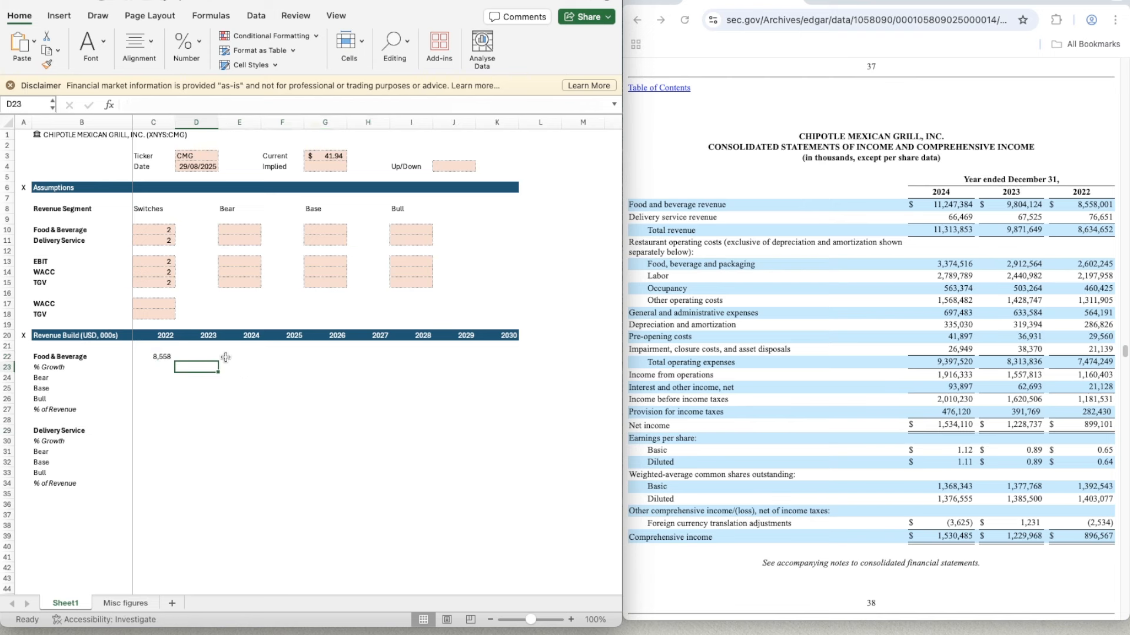
- Enter the Food & Beverage revenues for 2023 and 2024, 9804.124 in D22 and 11247.384 in E22
key("Up")
type("98")
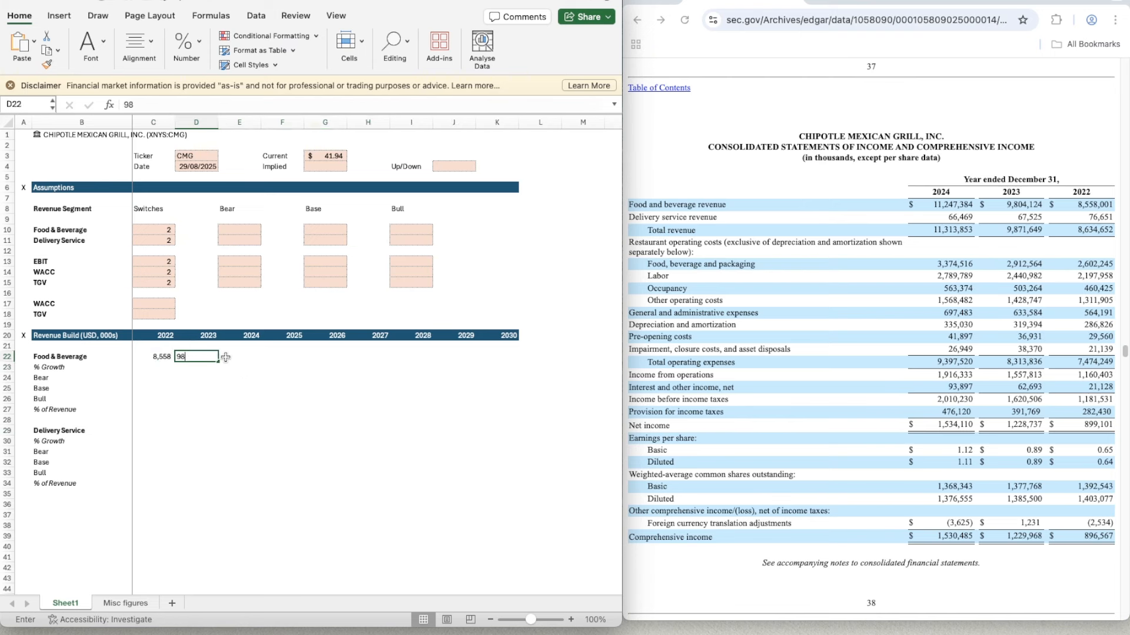
type("04.124")
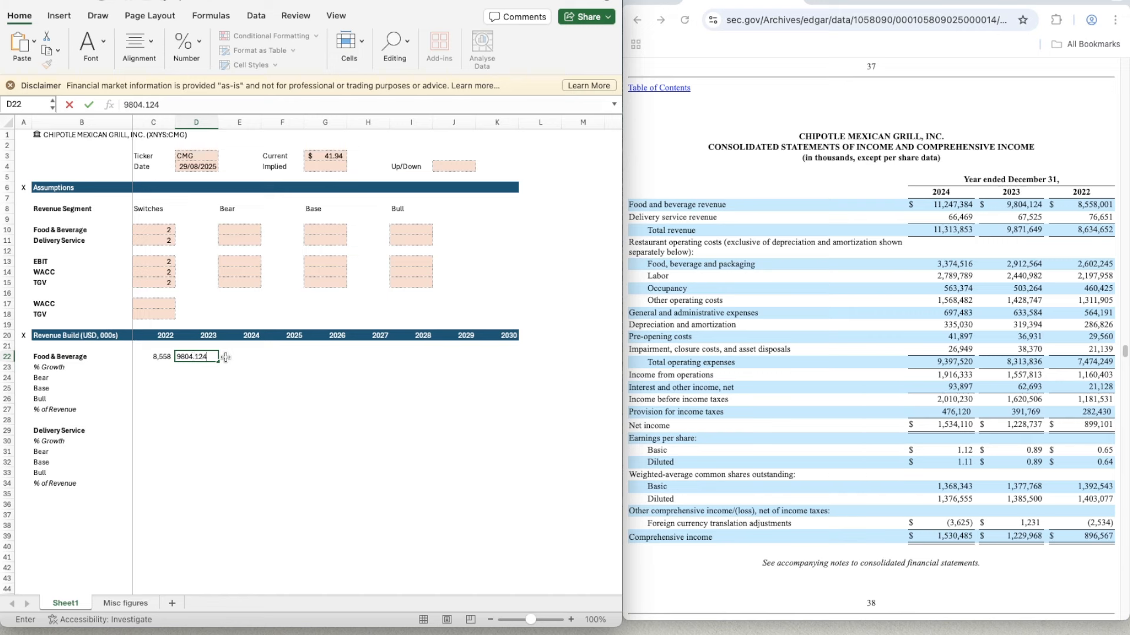
left_click(227, 361)
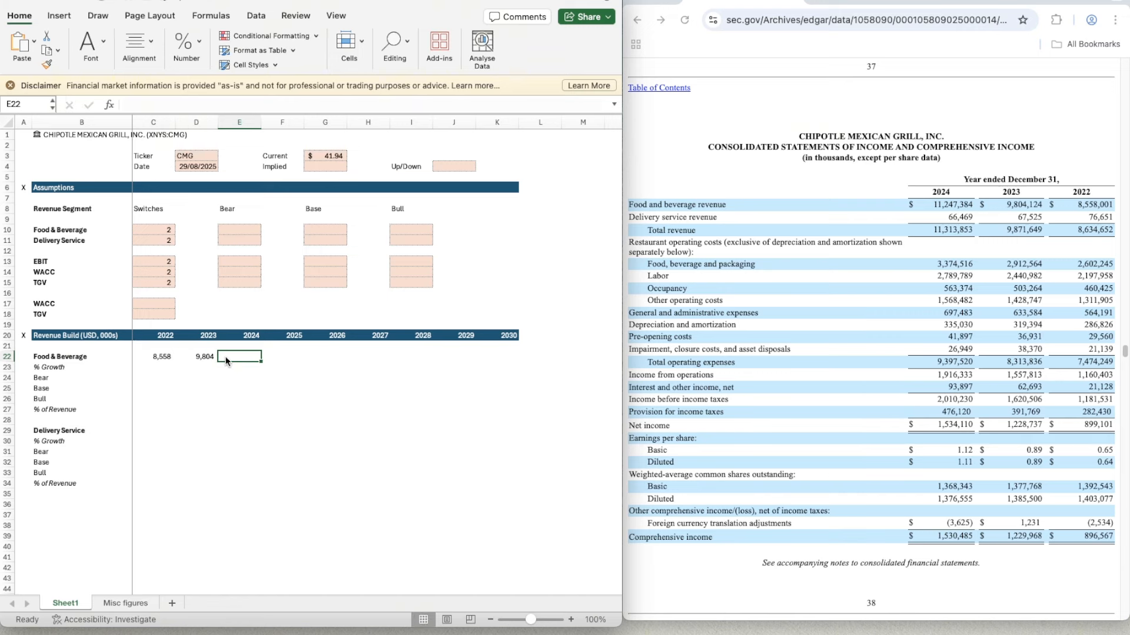
type("11247")
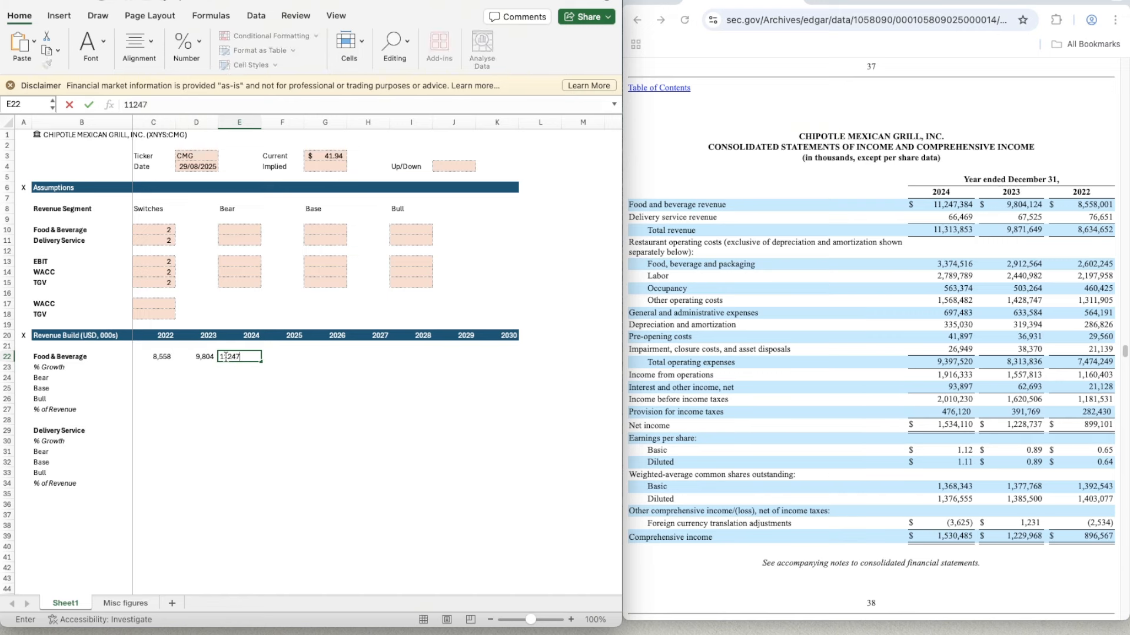
type(".384")
key("Return")
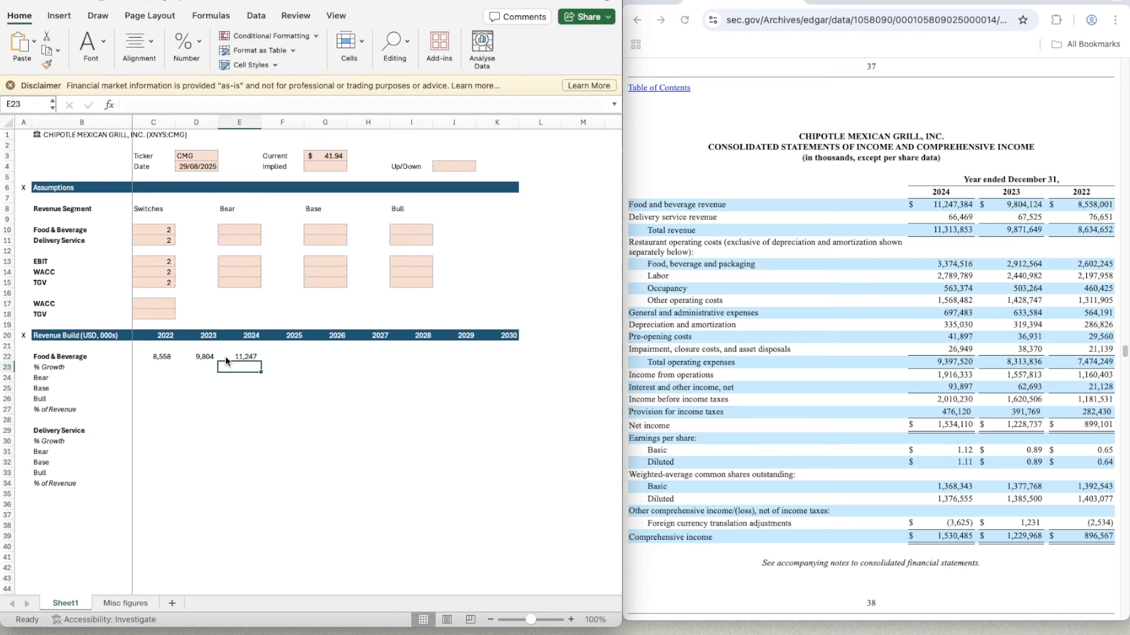
- Calculate the 2023 Food & Beverage growth in D23 with =D22/C22-1
left_click(226, 360)
key("Left")
key("Down")
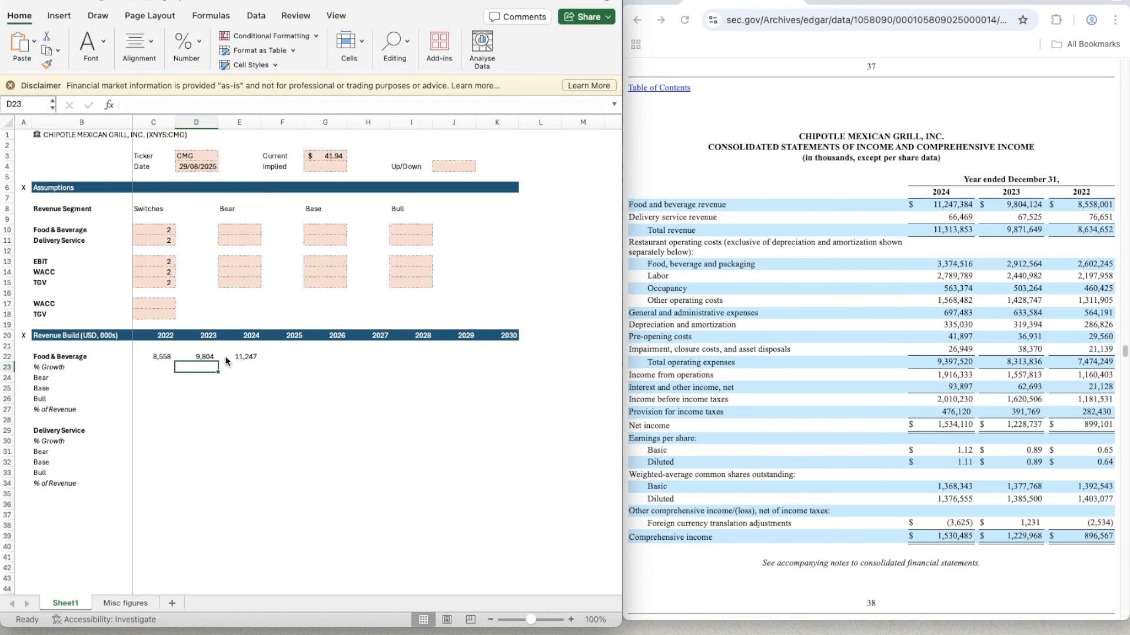
type("=")
key("Up")
type("/")
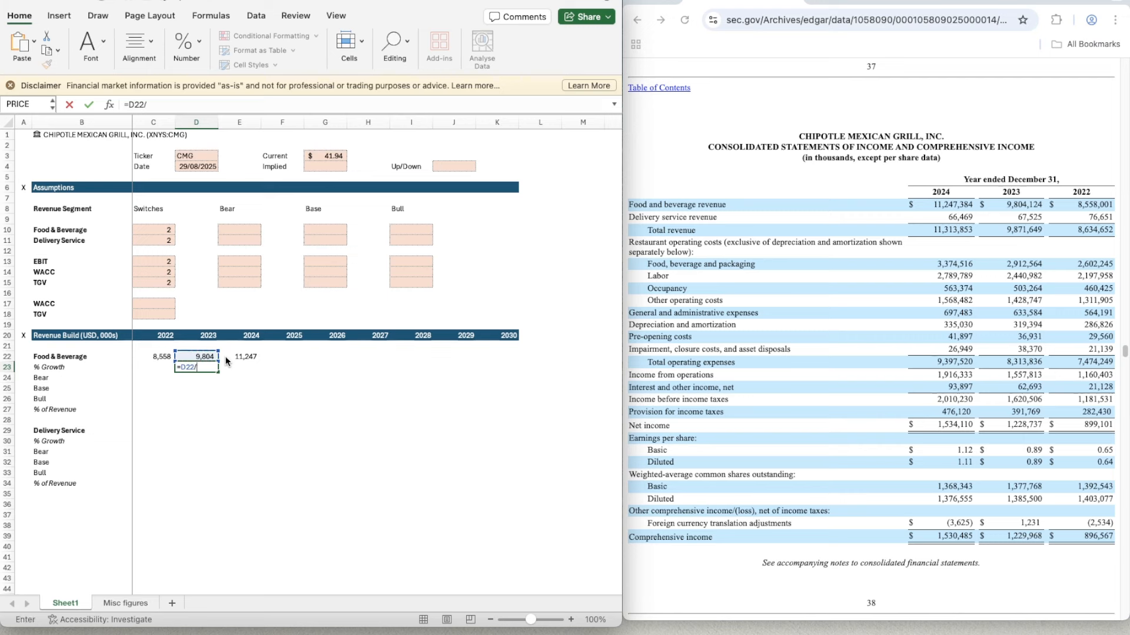
key("Left")
key("Up")
type("-1")
key("Return")
key("Up")
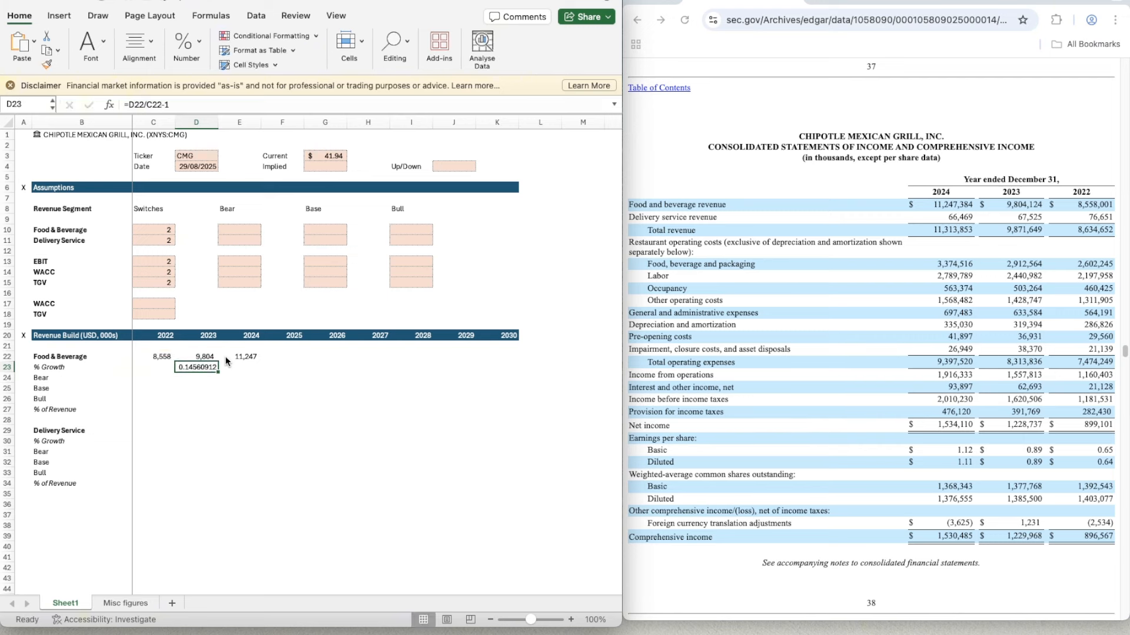
- Format the 2023 growth rate in D23 as a percentage
left_click(183, 46)
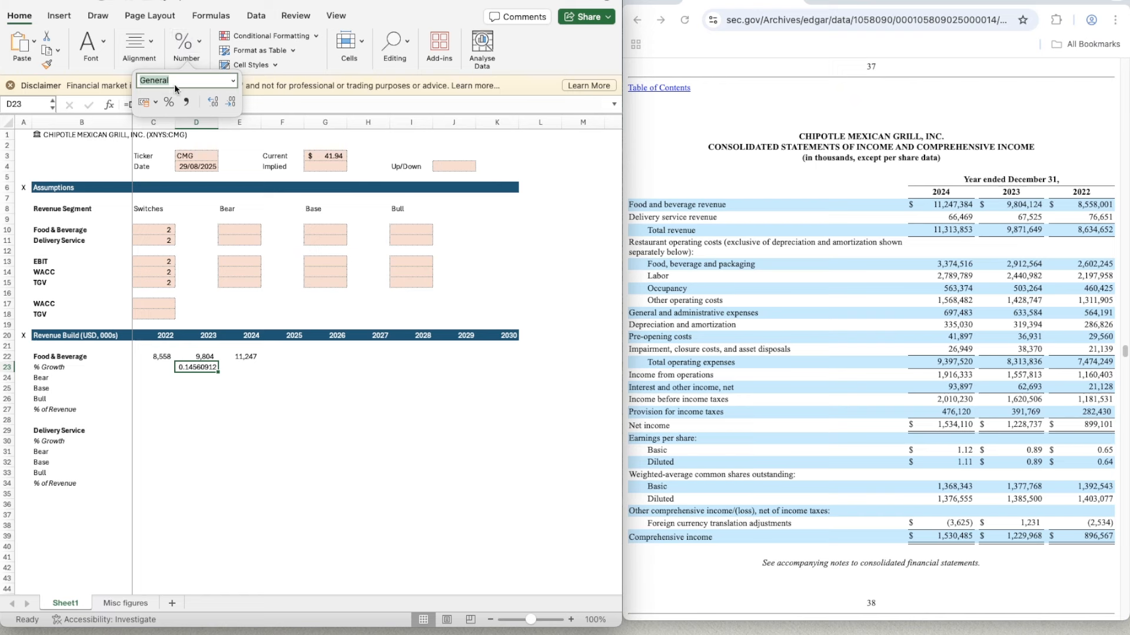
left_click(169, 102)
key("Down")
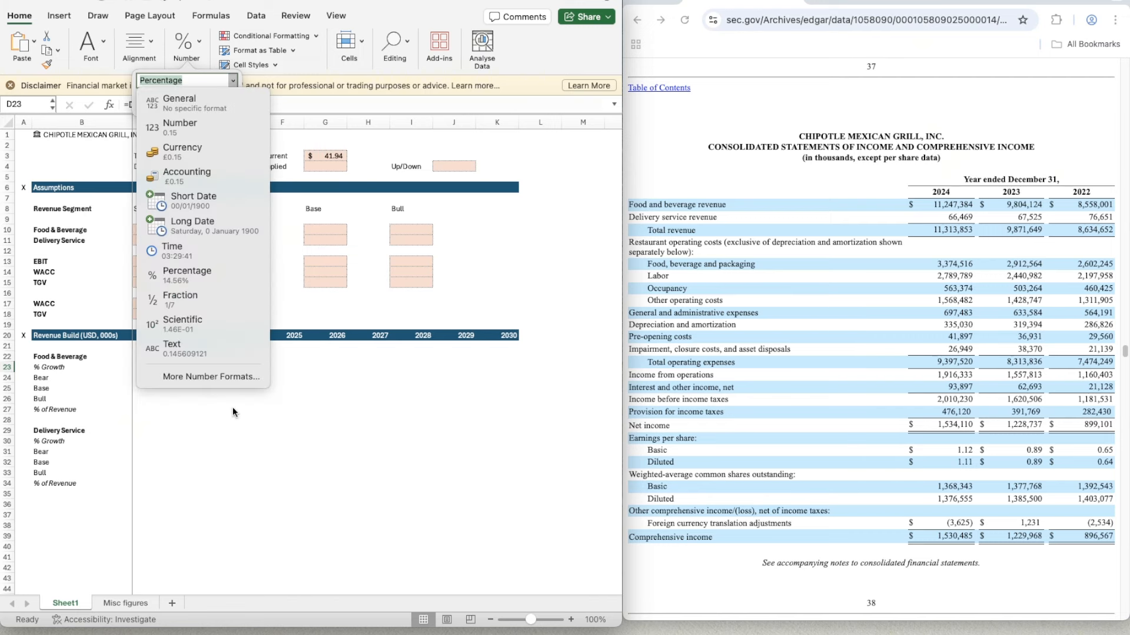
left_click(284, 410)
- Copy the growth formula in D23 across to E23 and F23 for 2024 and 2025
left_click(231, 366)
key("Up")
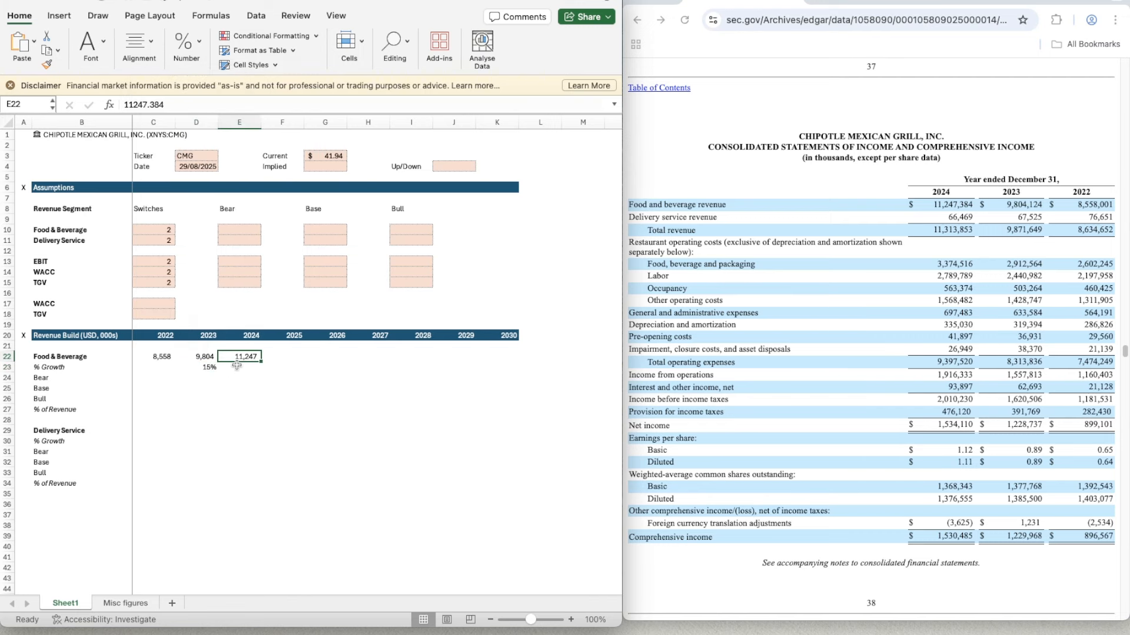
key("Down")
key("Left")
key("super+c")
key("shift+Right")
key("shift+Right")
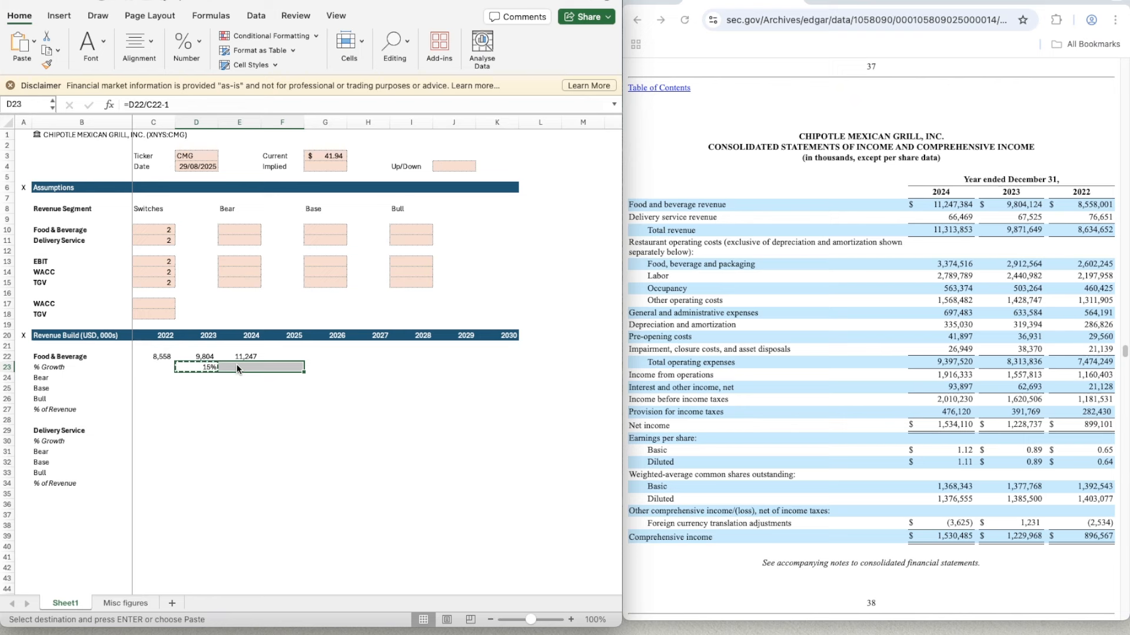
key("super+v")
key("shift+Left")
key("shift+Left")
- Enter the 2022 Delivery Service revenue, 76.651, in C29
key("Left")
key("Down")
key("Down")
key("Down")
key("Down")
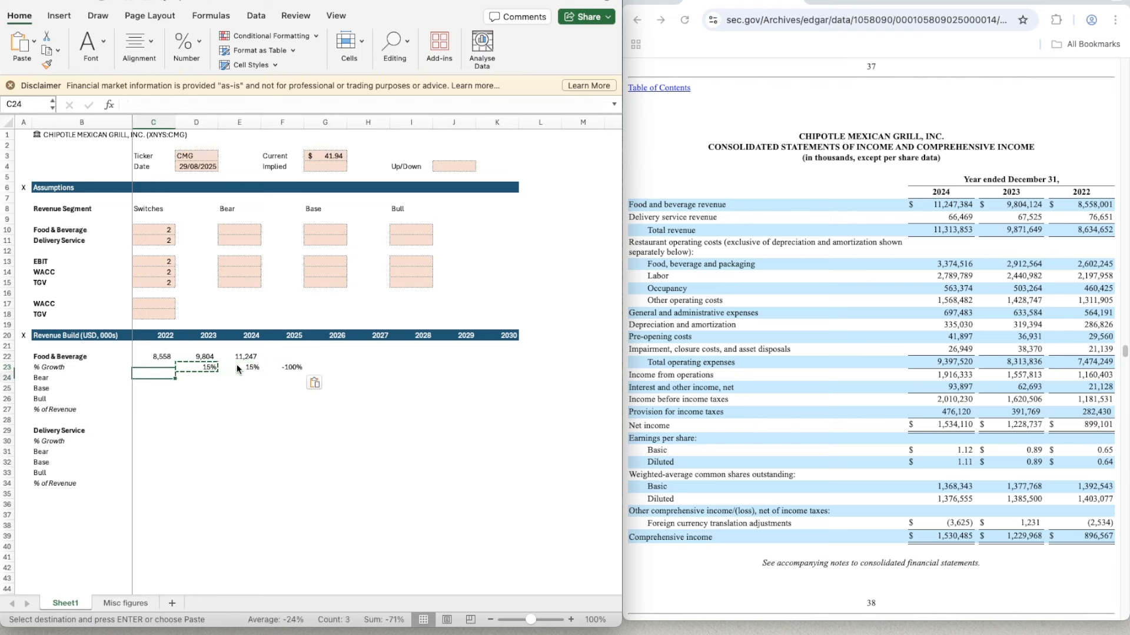
key("Down")
key("Down")
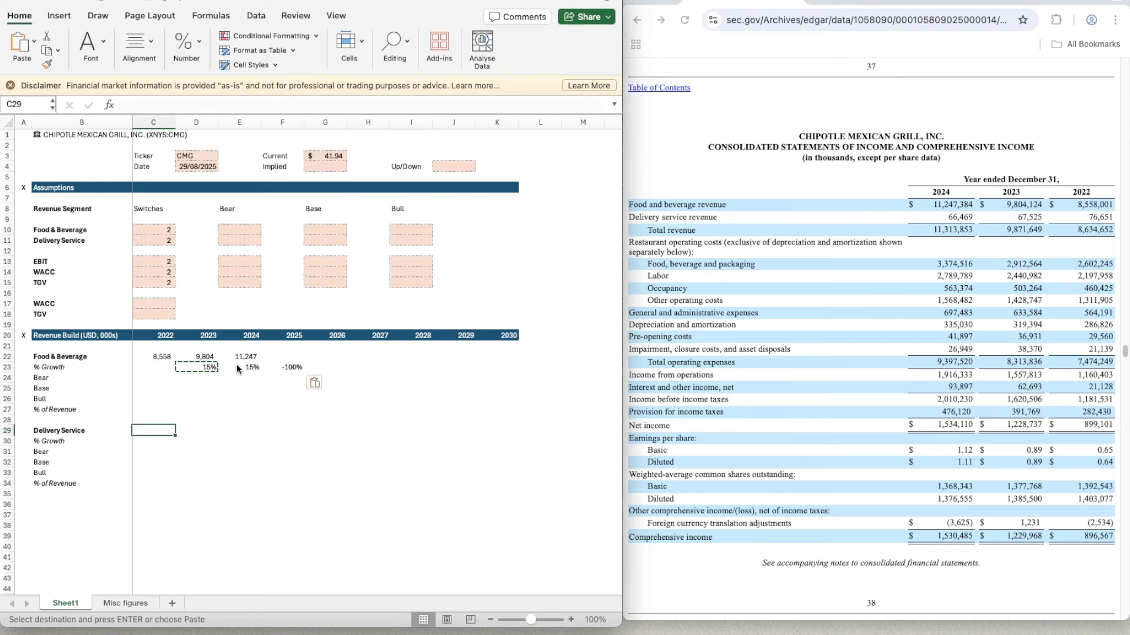
type("76.651")
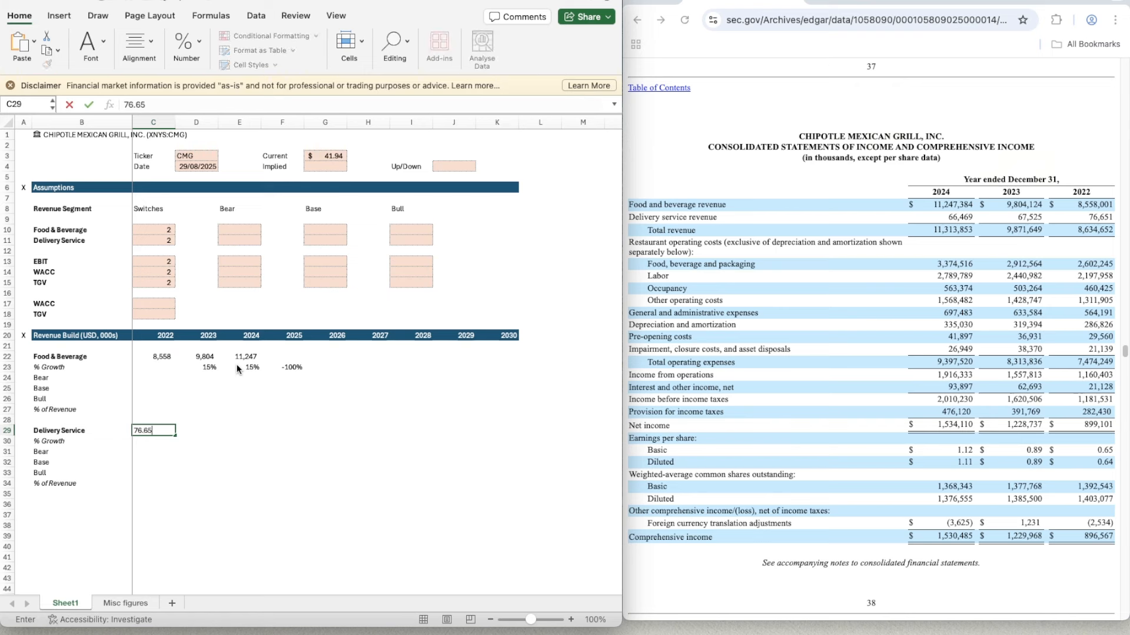
key("Return")
- Enter the Delivery Service revenues for 2023 and 2024, 67.525 in D29 and 66.469 in E29
key("Up")
key("Right")
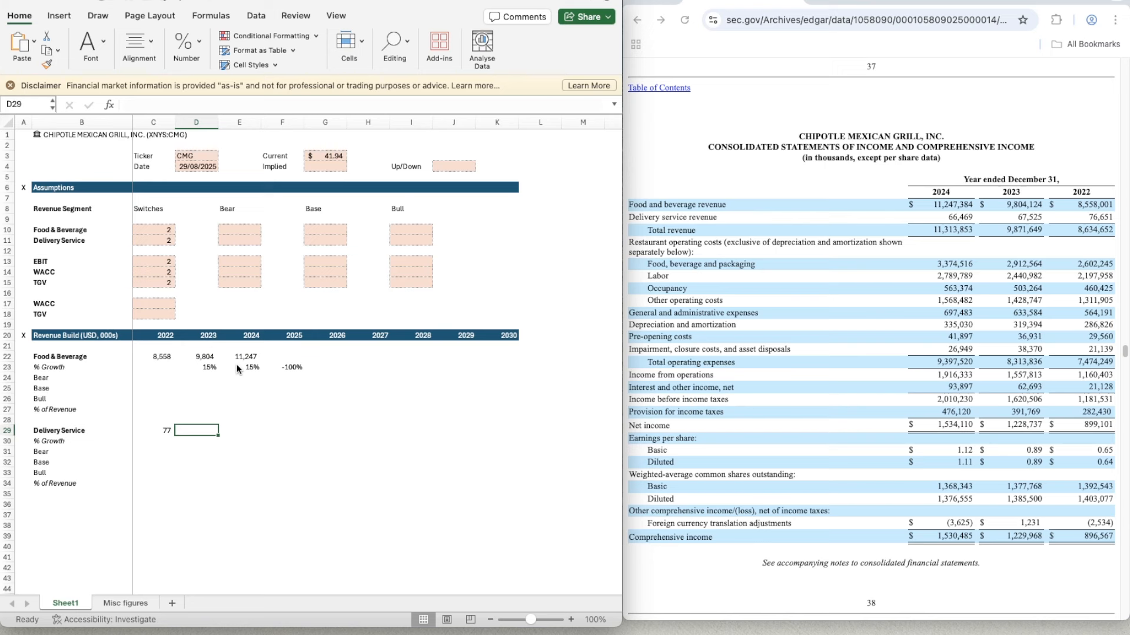
type("67.")
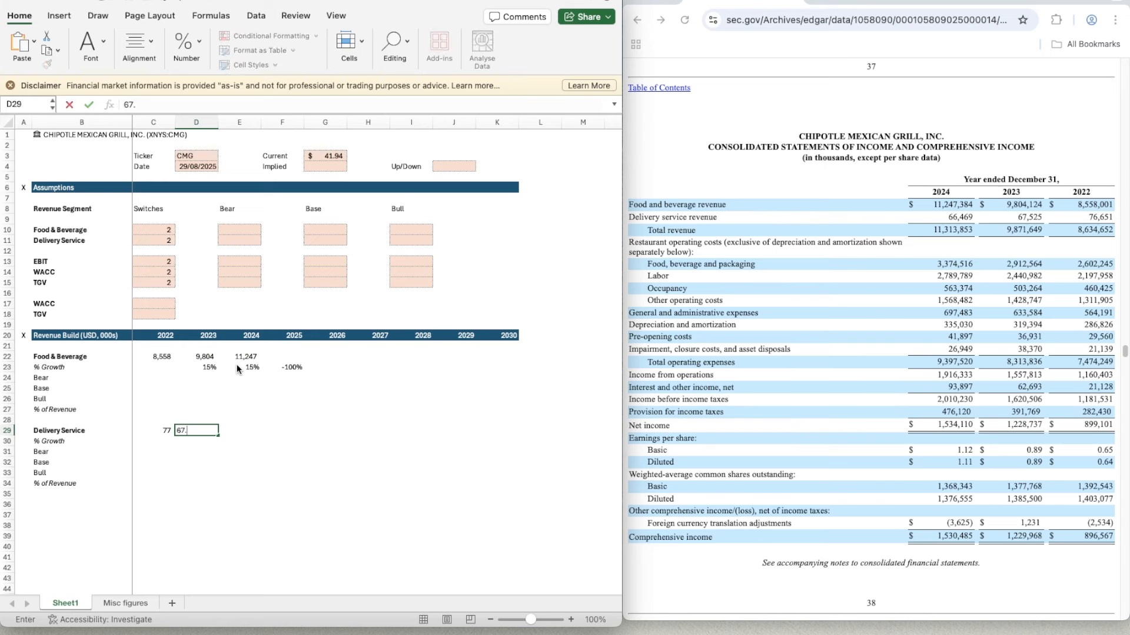
type("525")
key("Tab")
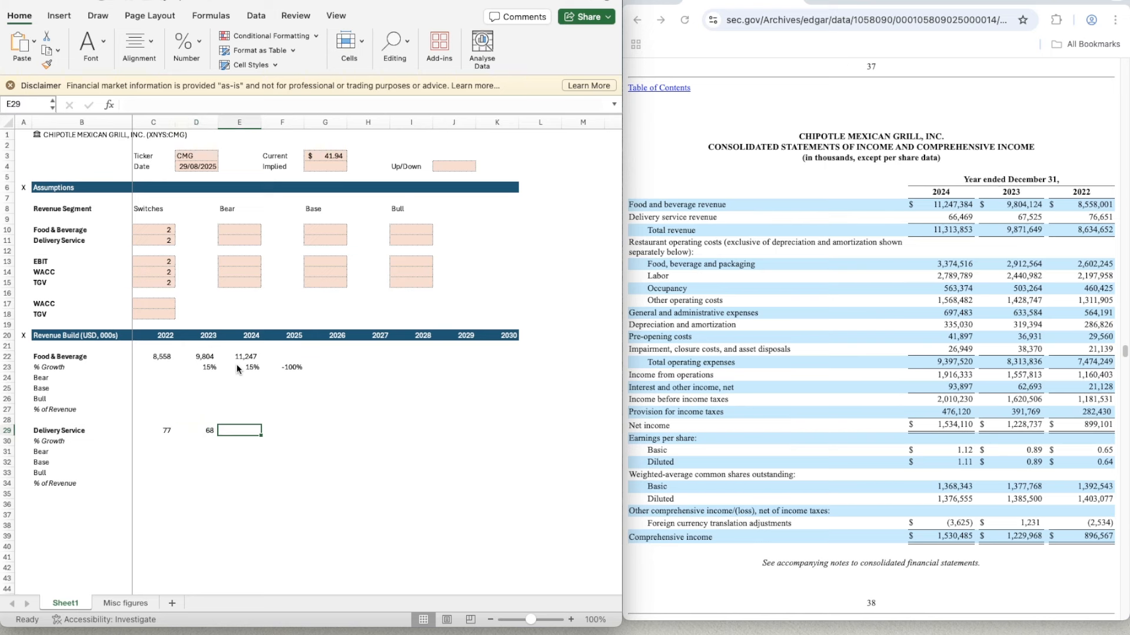
type("66.")
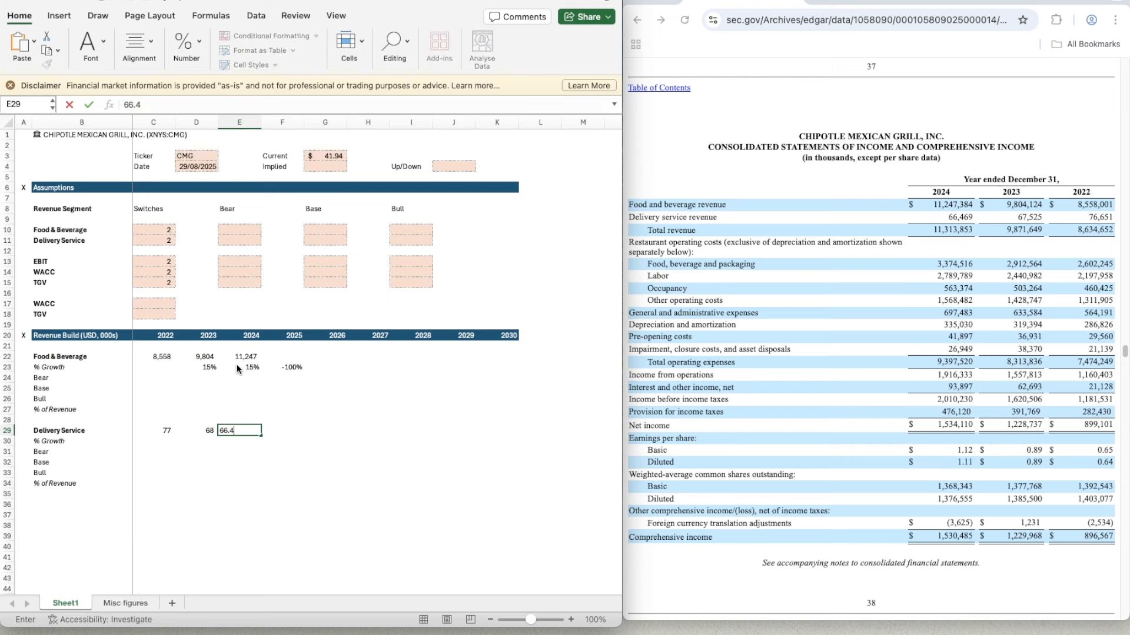
type("469")
key("Return")
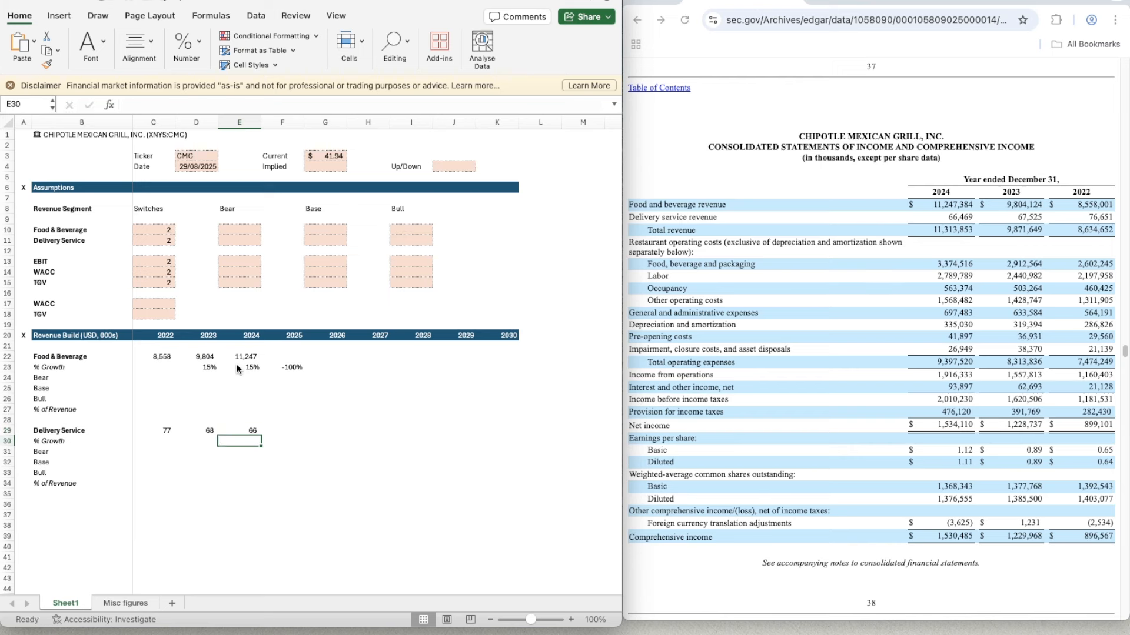
- Copy the 2023 growth formula from D23 into D30 for the Delivery Service segment
key("Left")
key("Up")
key("Up")
key("Up")
key("Up")
key("Up")
key("Up")
key("Up")
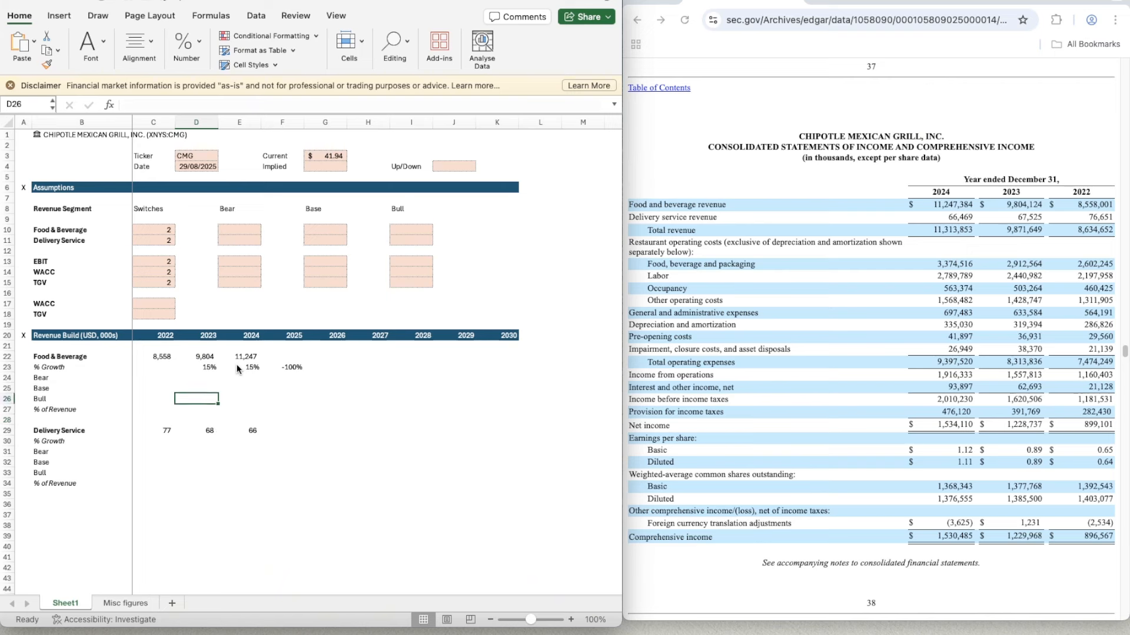
key("super+c")
key("Down")
key("Down")
key("Down")
key("Down")
key("Down")
key("Down")
key("Down")
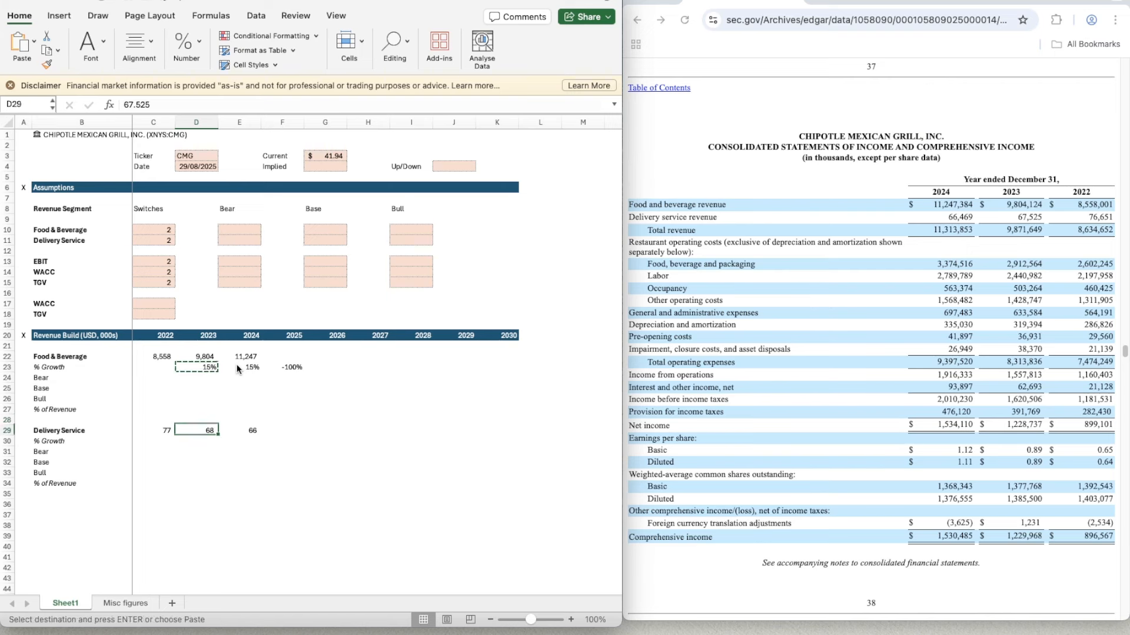
key("super+v")
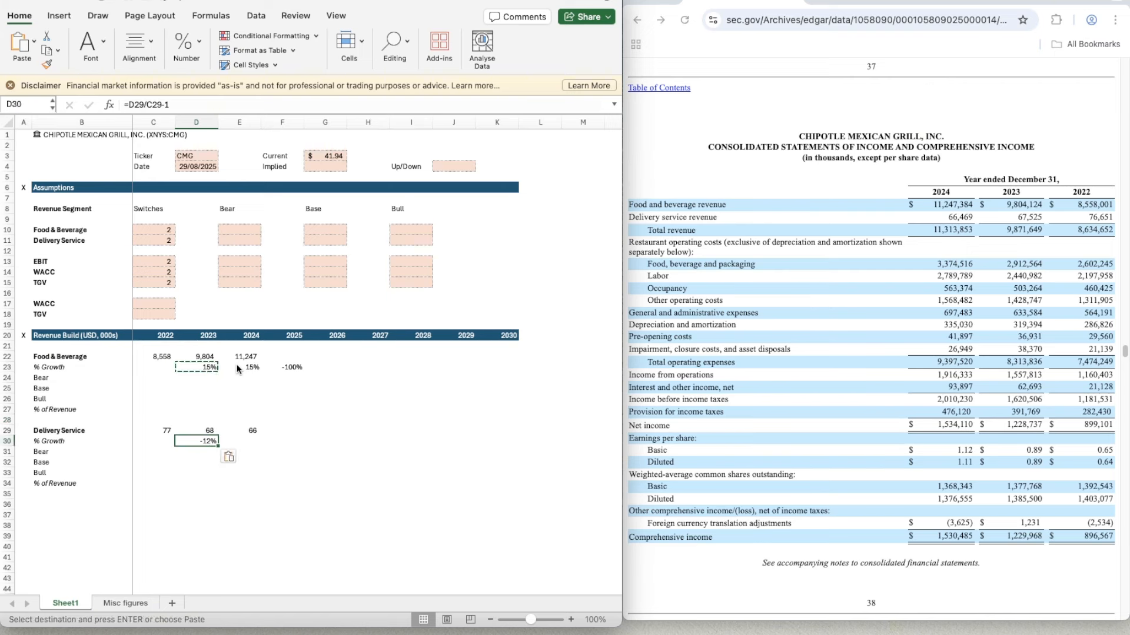
- Copy the Delivery Service growth formula in D30 across to E30 and F30 for 2024 and 2025
key("super+c")
key("shift+Right")
key("shift+Right")
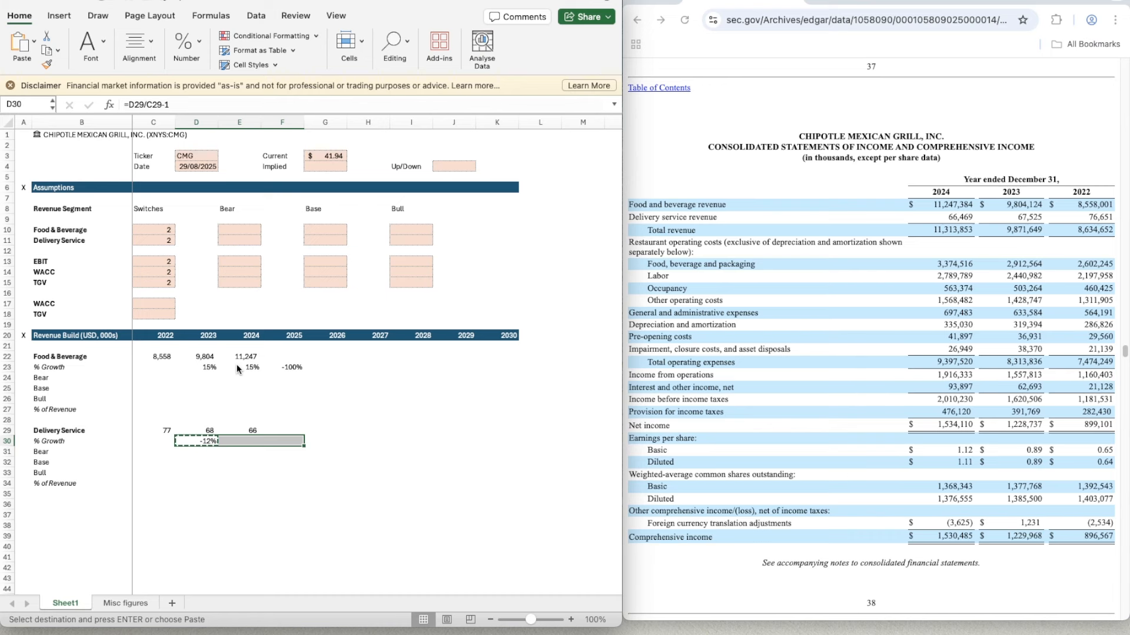
key("super+v")
key("Up")
key("Up")
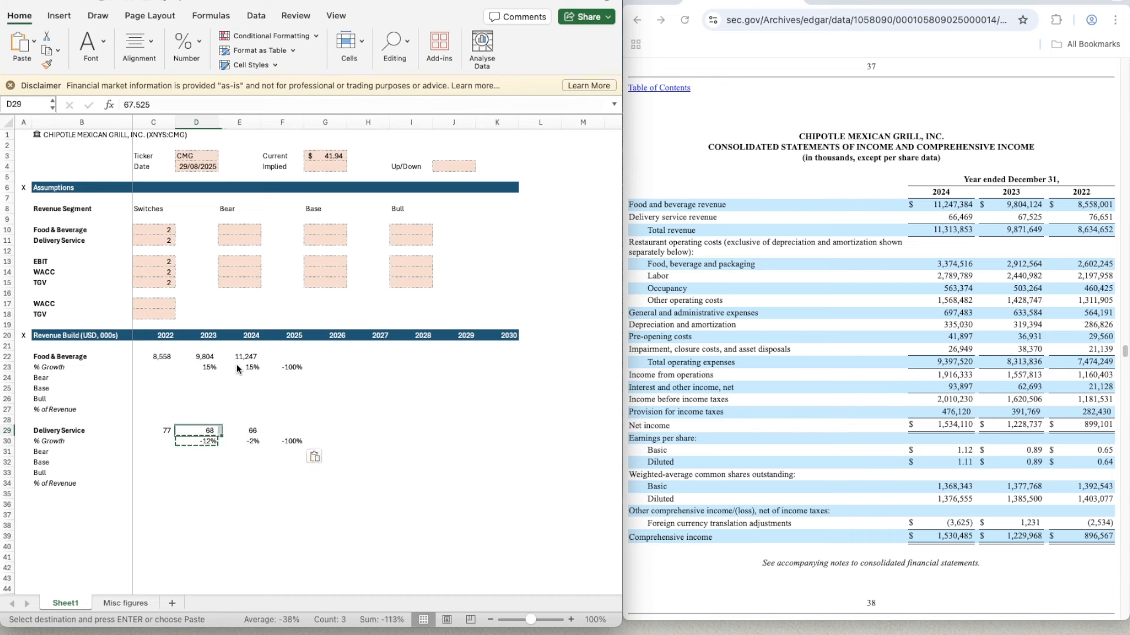
key("Right")
key("Down")
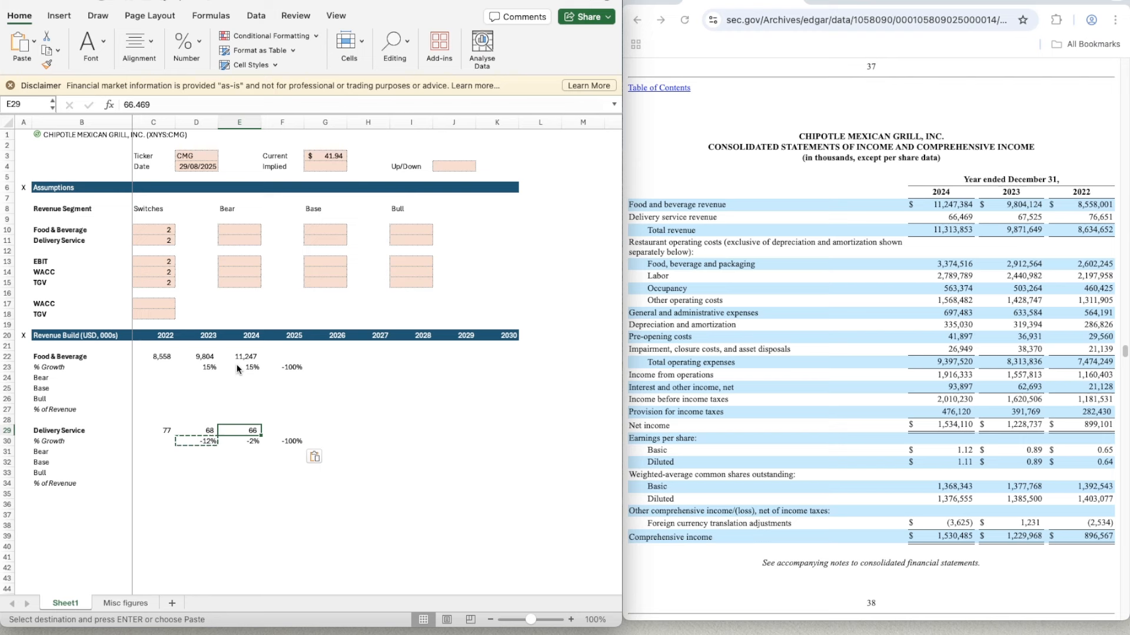
key("Right")
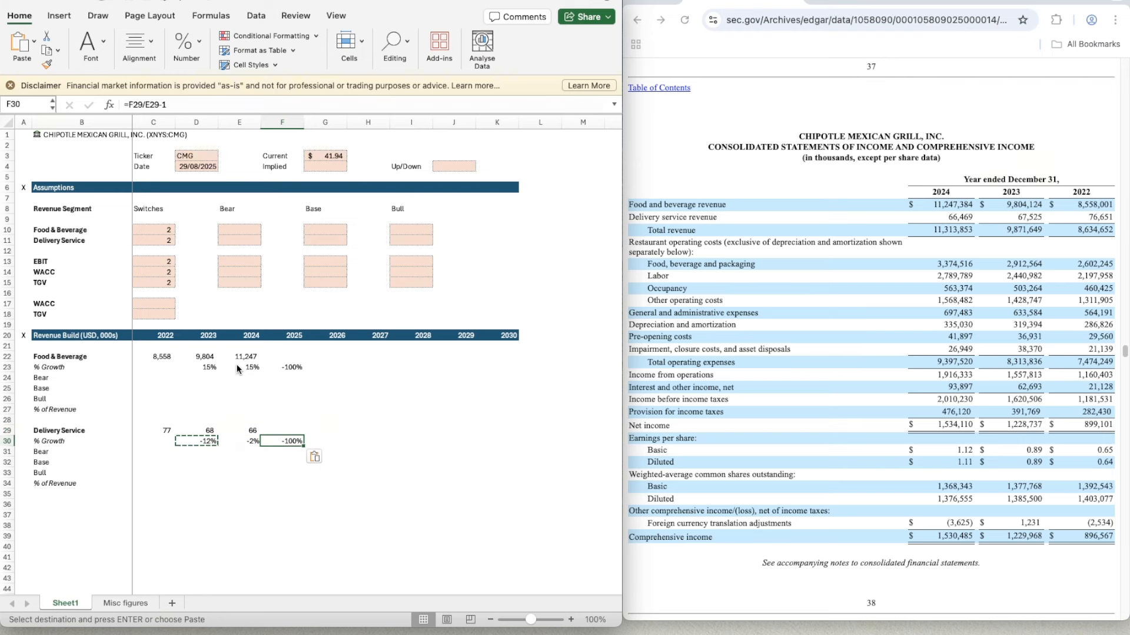
key("Up")
key("Up")
key("Up")
key("Up")
key("Up")
key("Up")
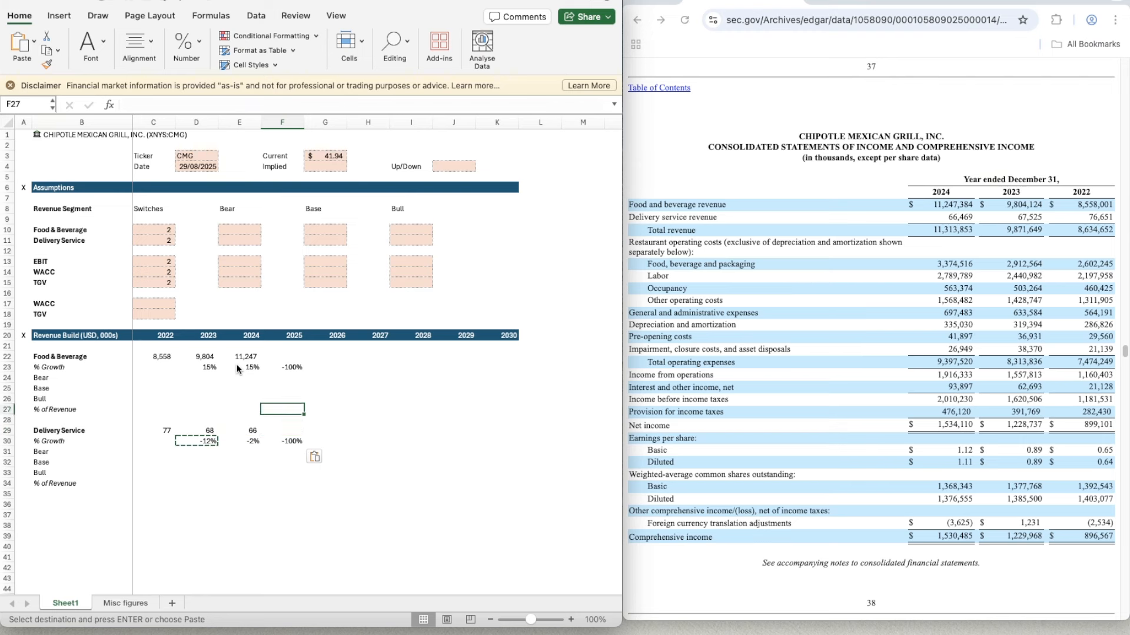
key("Up")
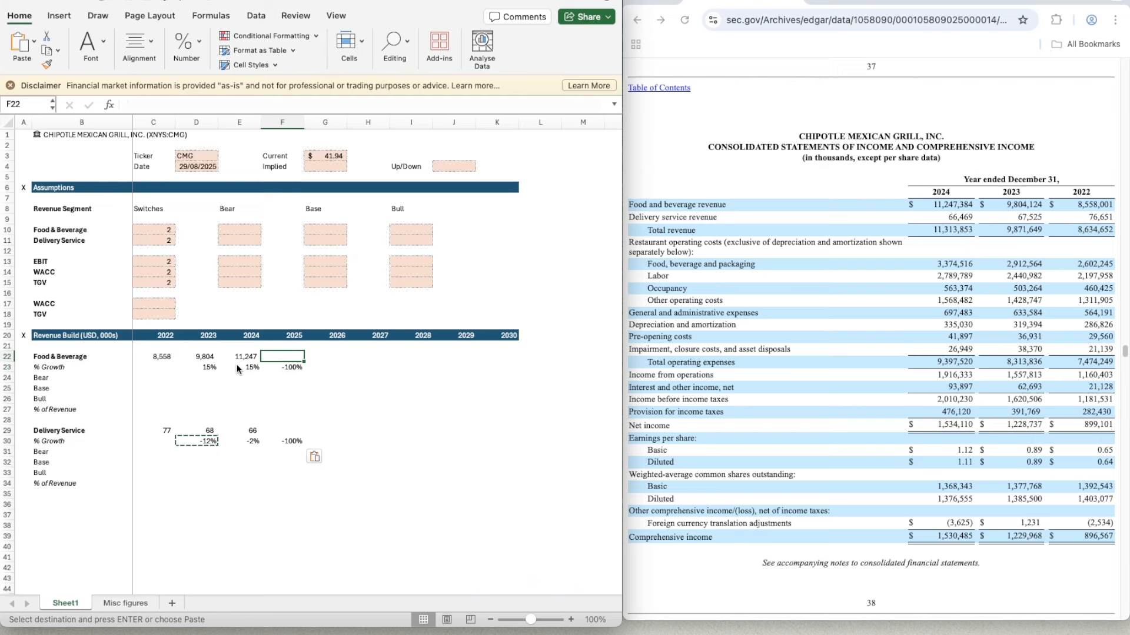
key("Down")
key("Down")
key("Down")
key("Down")
key("Down")
key("Down")
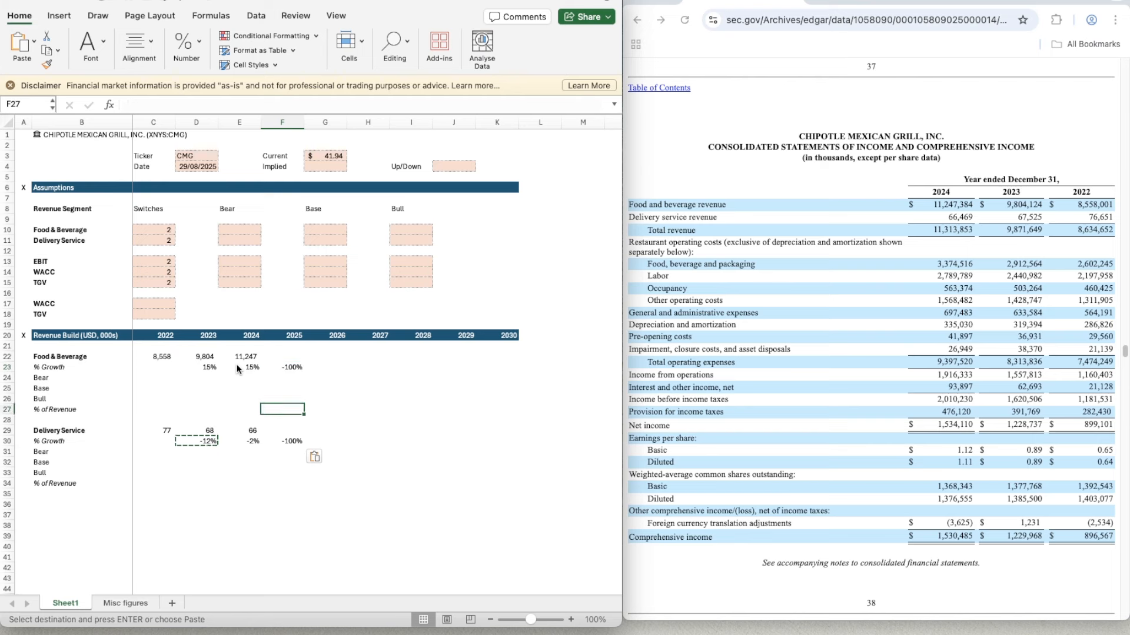
key("Left")
key("Left")
key("Down")
key("Right")
key("Up")
key("Up")
key("Up")
key("Up")
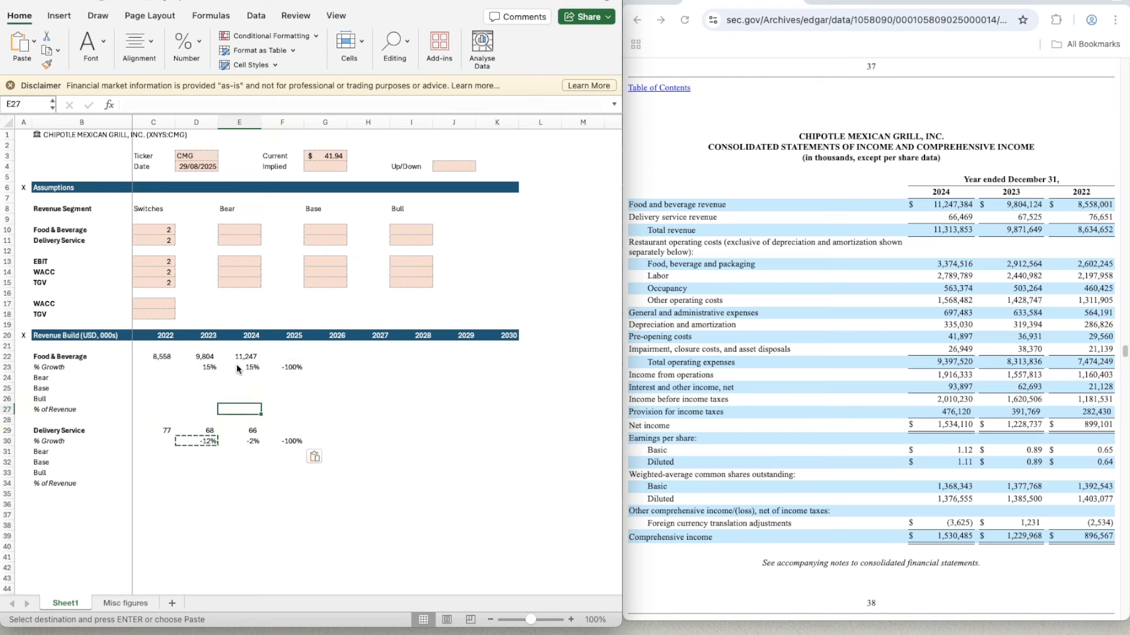
key("Right")
key("Up")
key("Up")
key("Up")
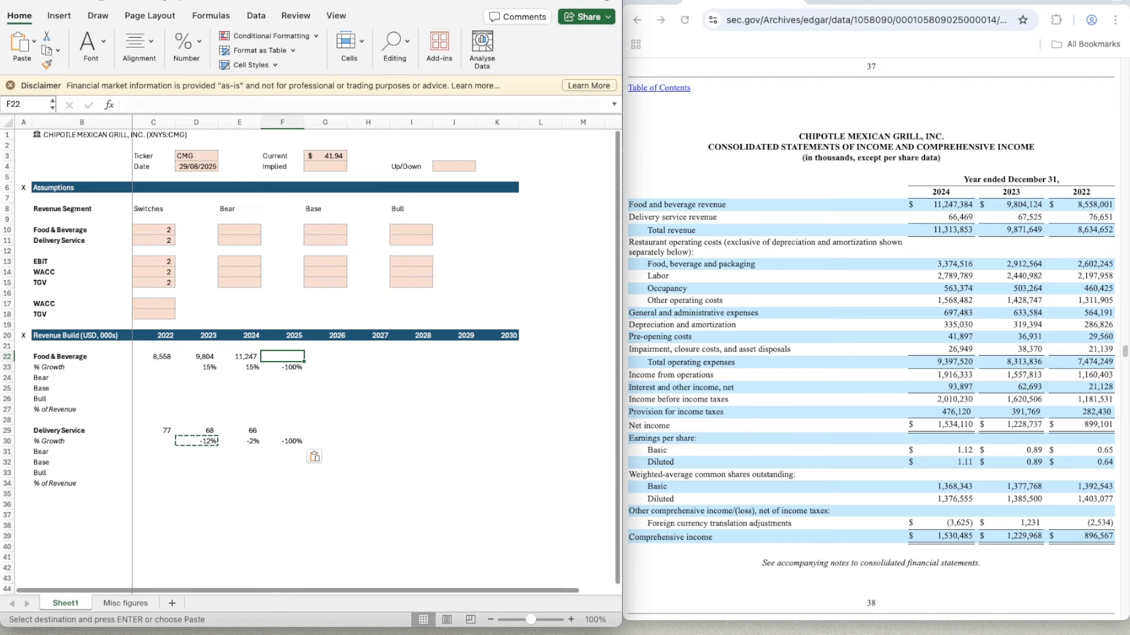
- Bring up the June 30, 2025 quarterly income statement in the browser, and select the 2025 Food & Beverage revenue cell F22 in Excel
left_click(863, 2)
scroll(852, 397, "down", 20)
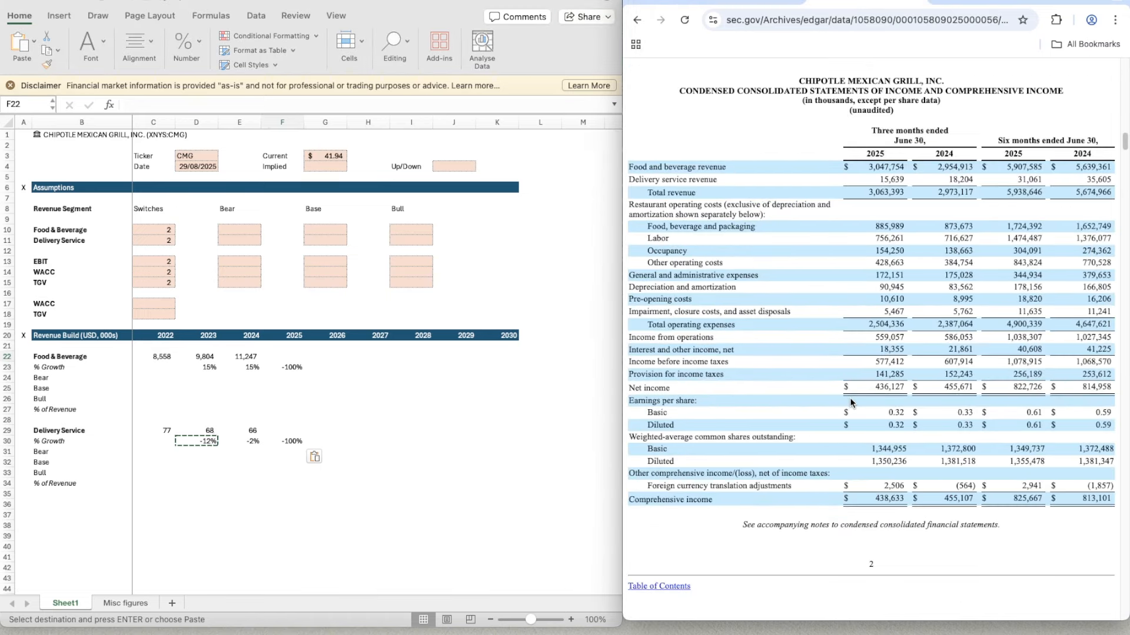
scroll(850, 403, "down", 1)
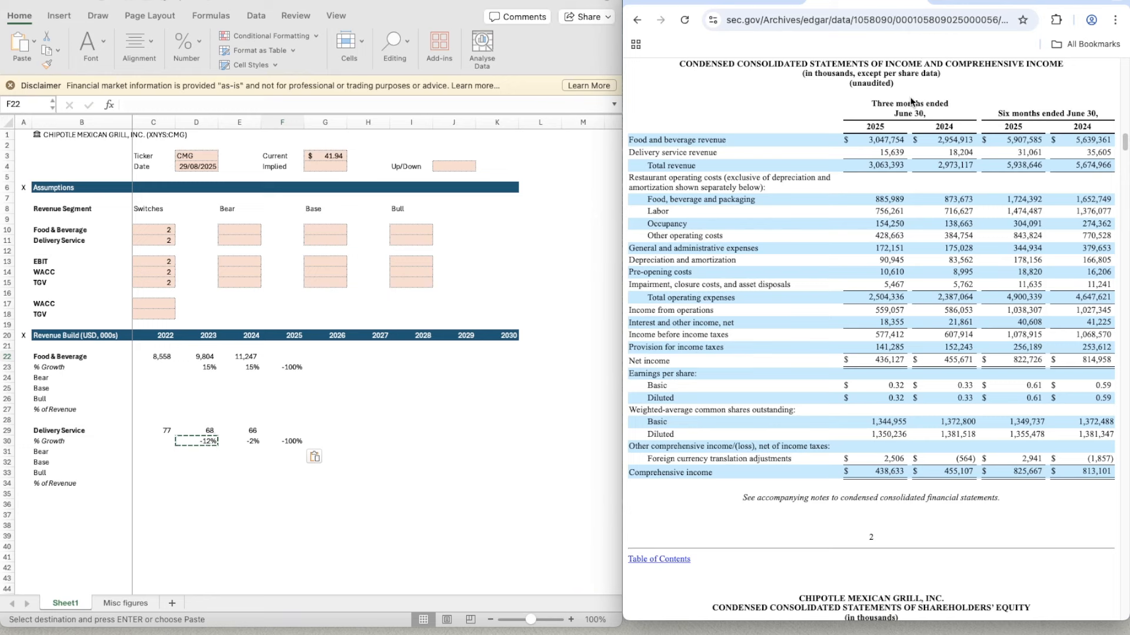
left_click(292, 357)
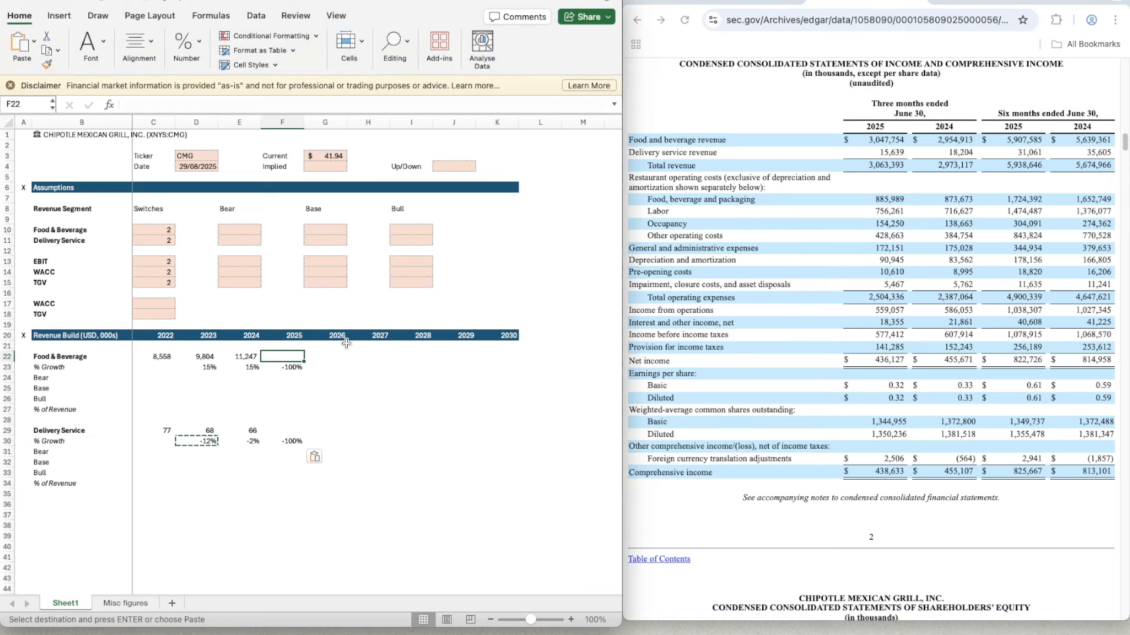
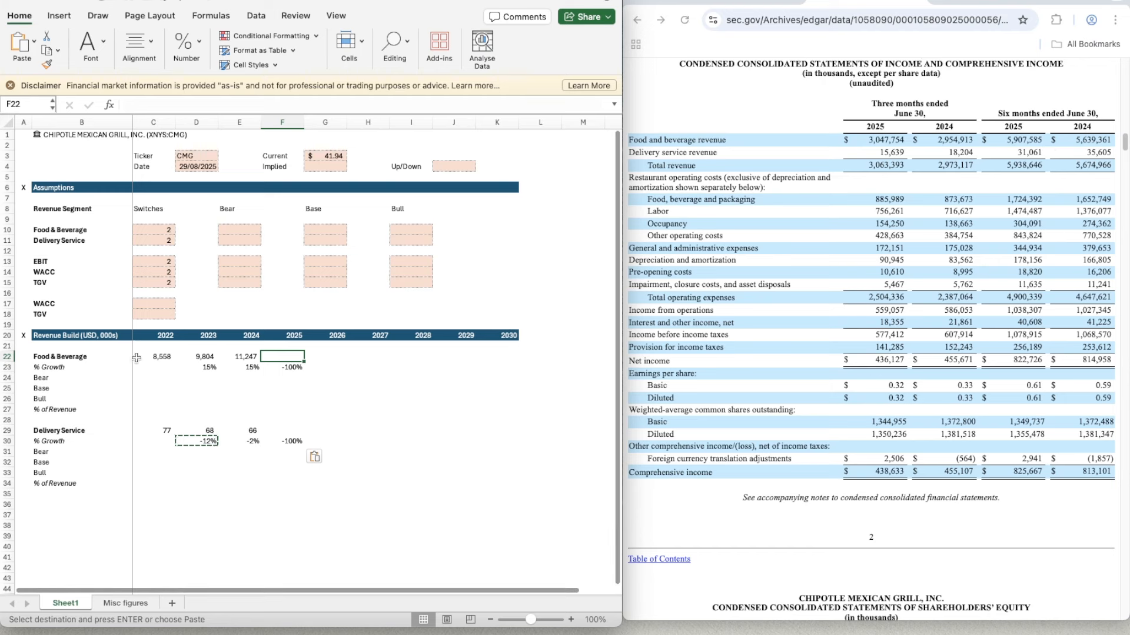
- Change the unit in the Revenue Build heading in B20 so it reads "Revenue Build (USD, m)"
left_click(113, 336)
double_click(113, 336)
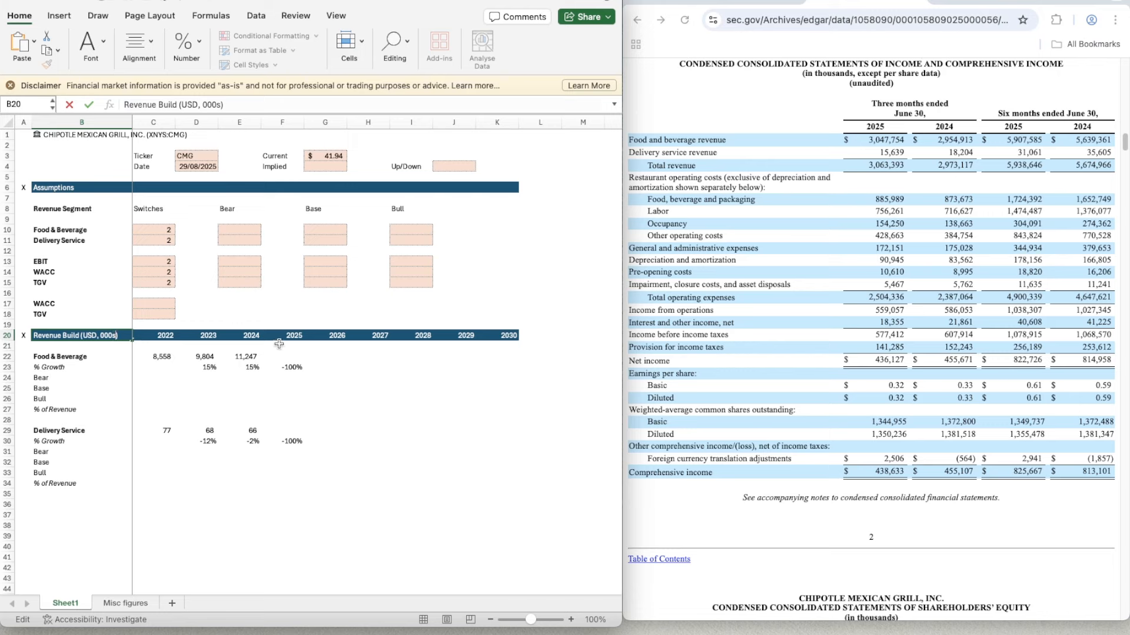
key("BackSpace")
key("BackSpace")
key("BackSpace")
type("m")
key("Return")
double_click(109, 336)
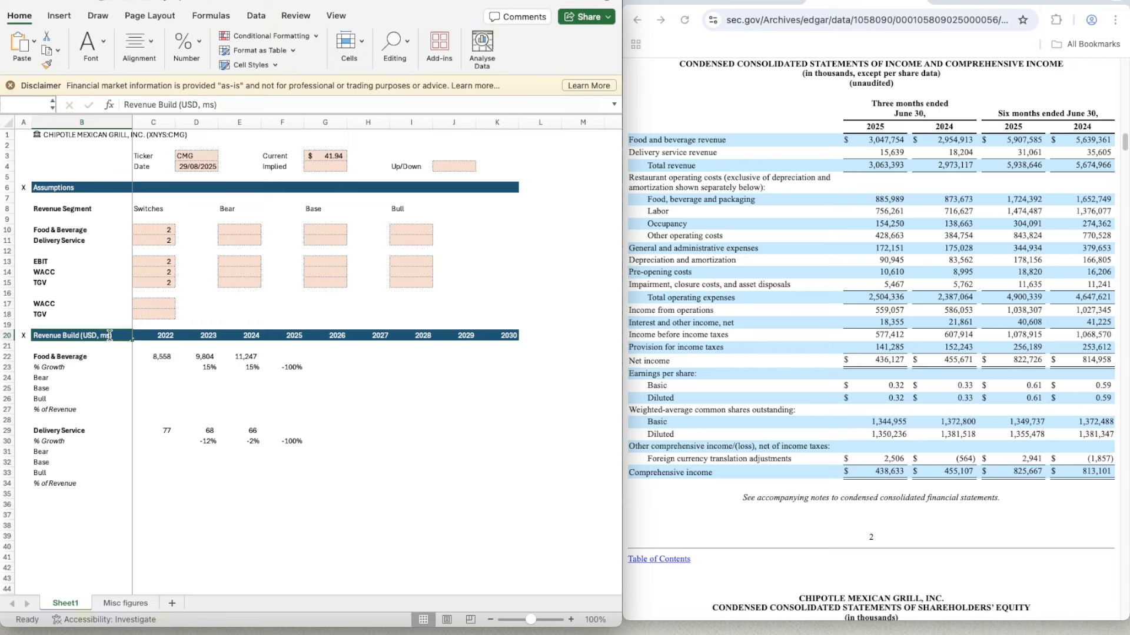
key("BackSpace")
key("Return")
- Calculate in scratch cell E26 the full-year 2024 Food & Beverage revenue divided by its six-month figure, =E22/5639
key("Right")
key("Right")
key("Right")
key("Down")
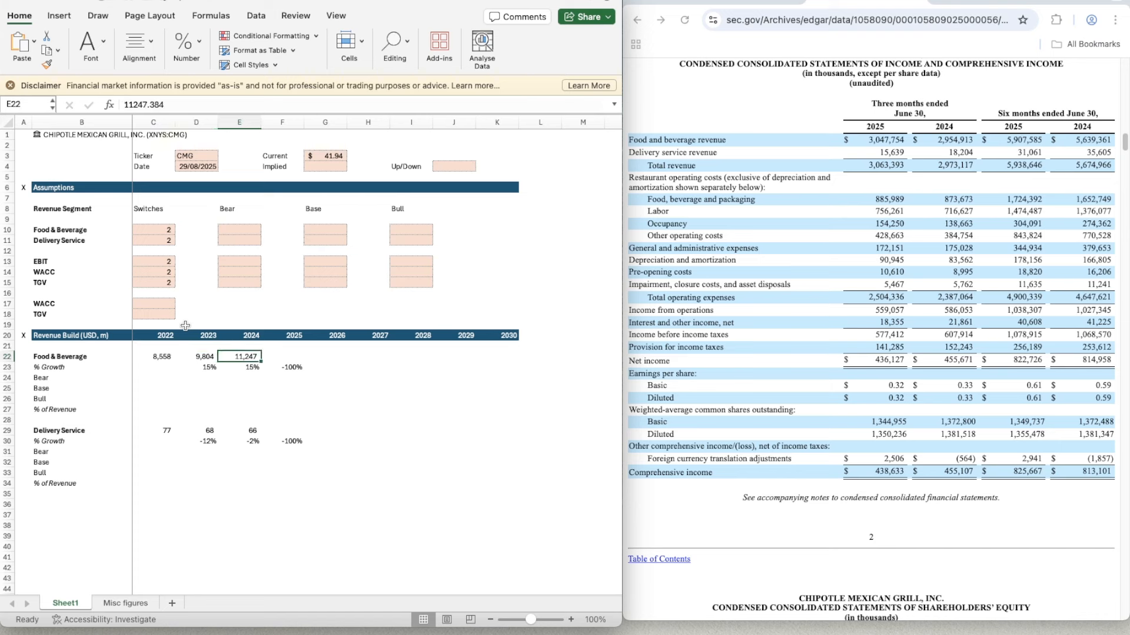
key("Right")
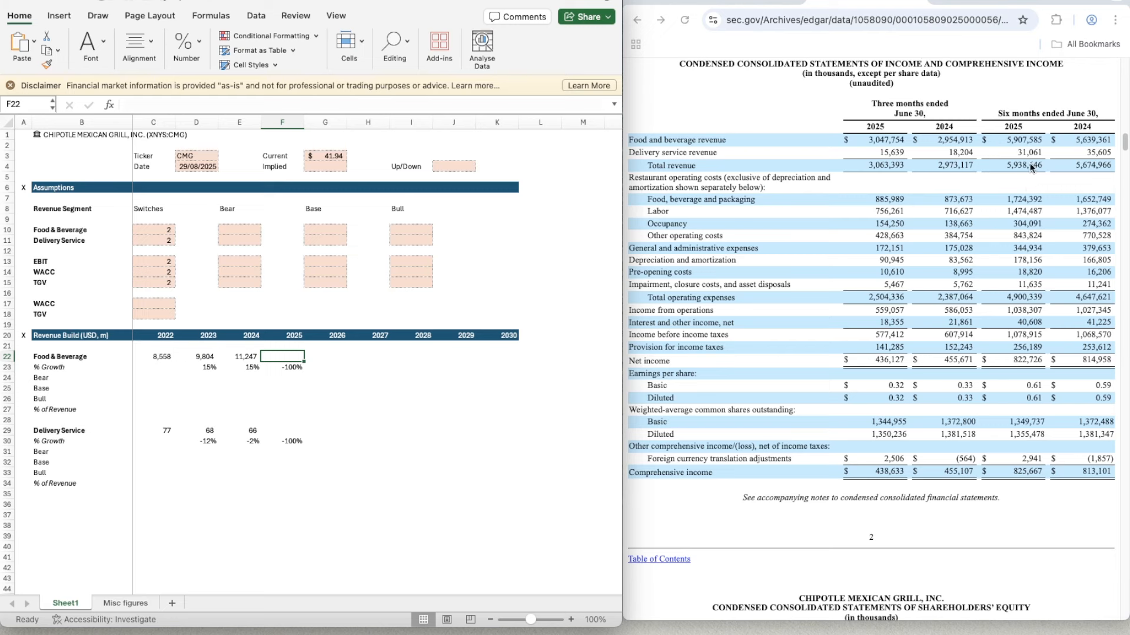
left_click(1079, 143)
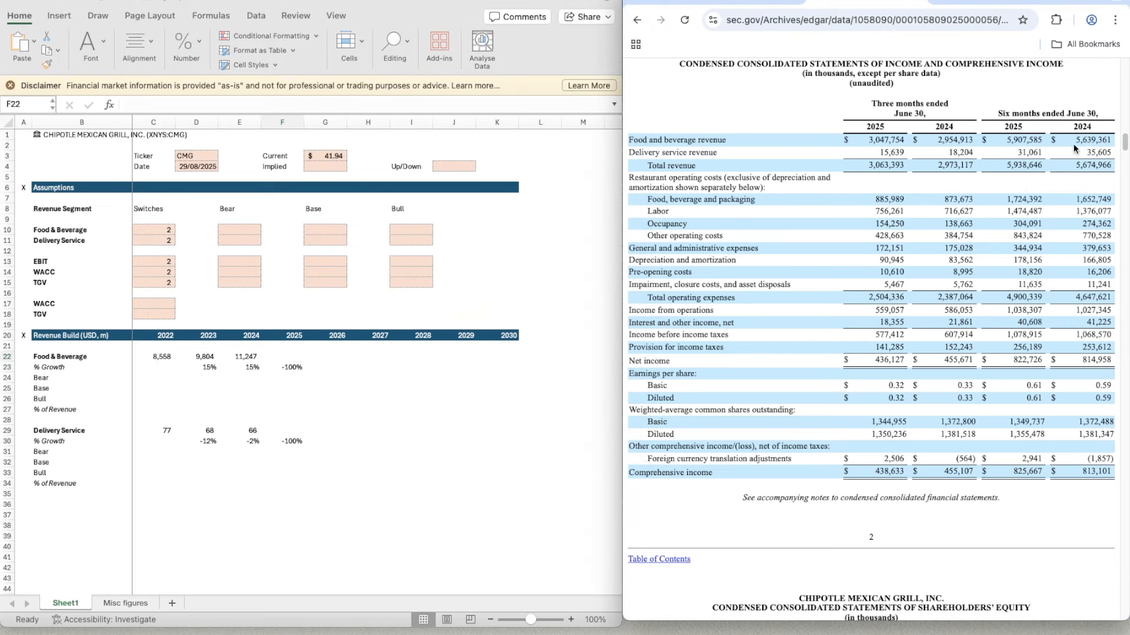
left_click(257, 387)
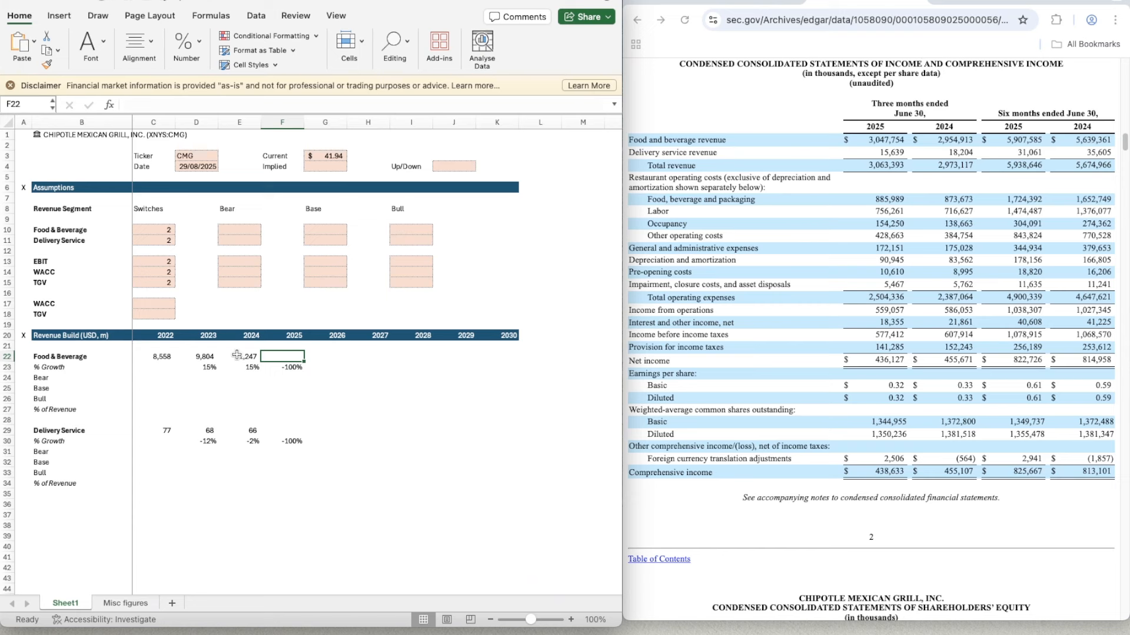
left_click(237, 355)
left_click(264, 391)
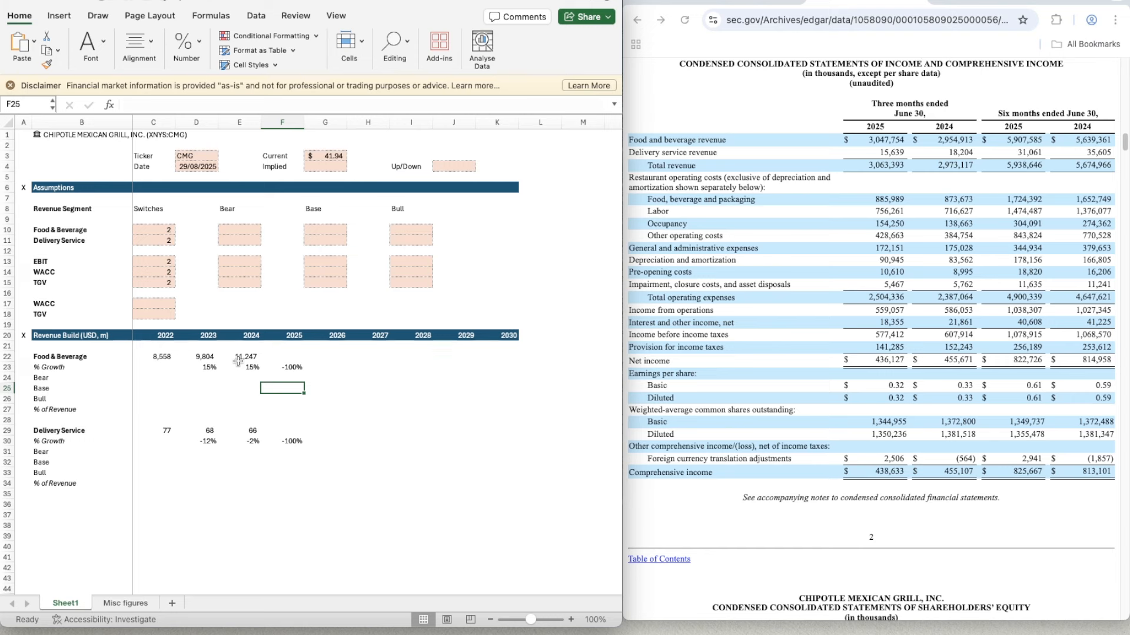
double_click(239, 397)
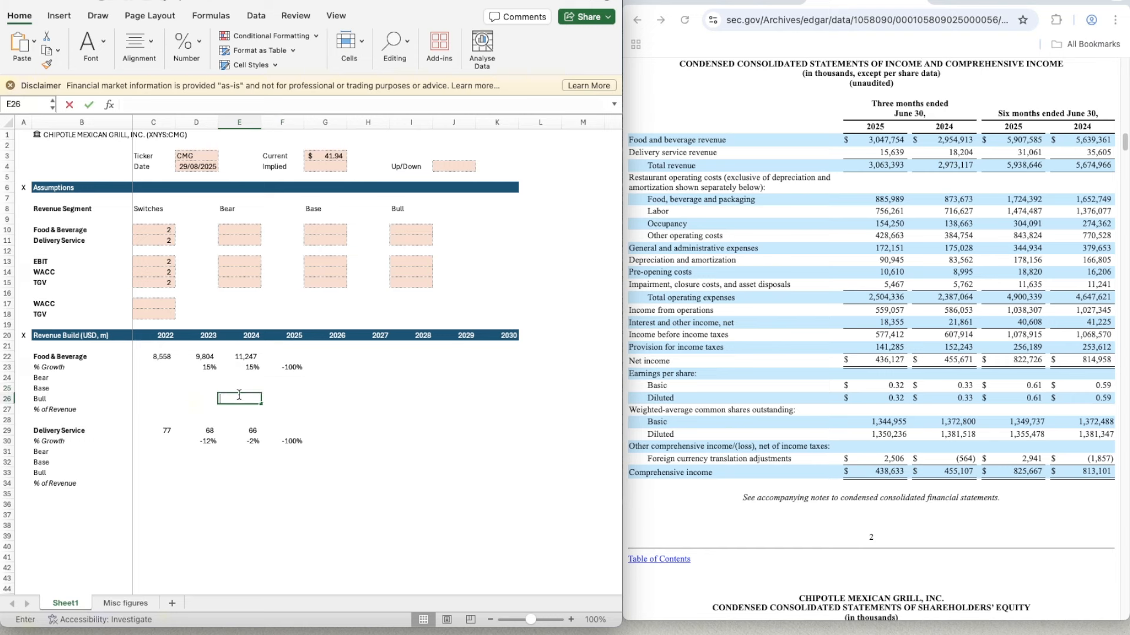
left_click(286, 398)
left_click(240, 398)
type("=")
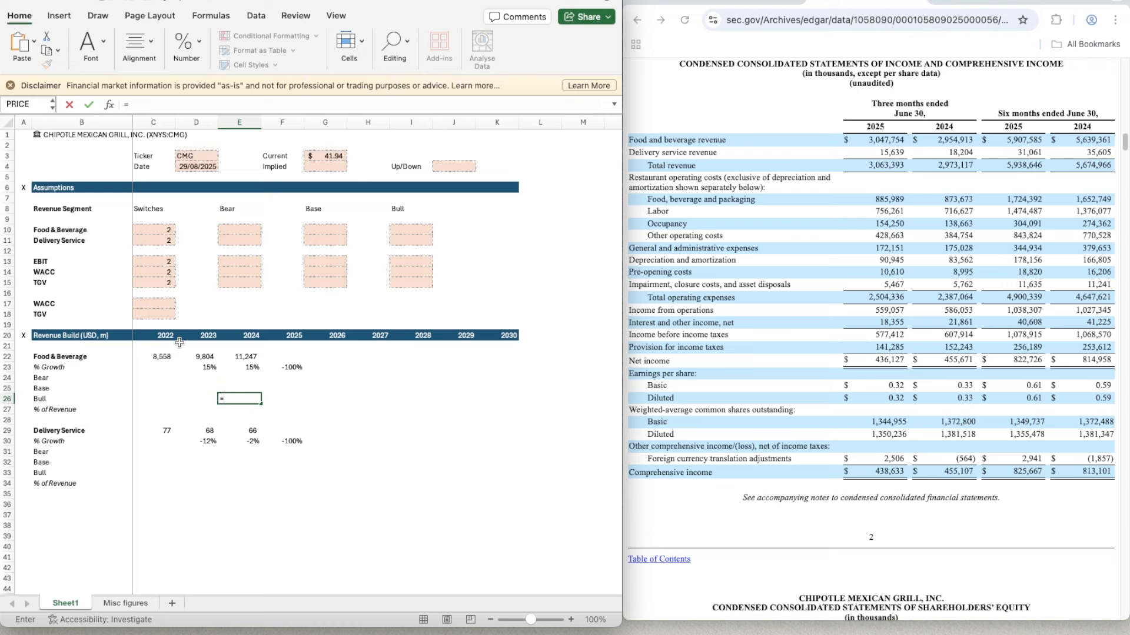
key("Up")
key("Up")
key("Up")
key("Up")
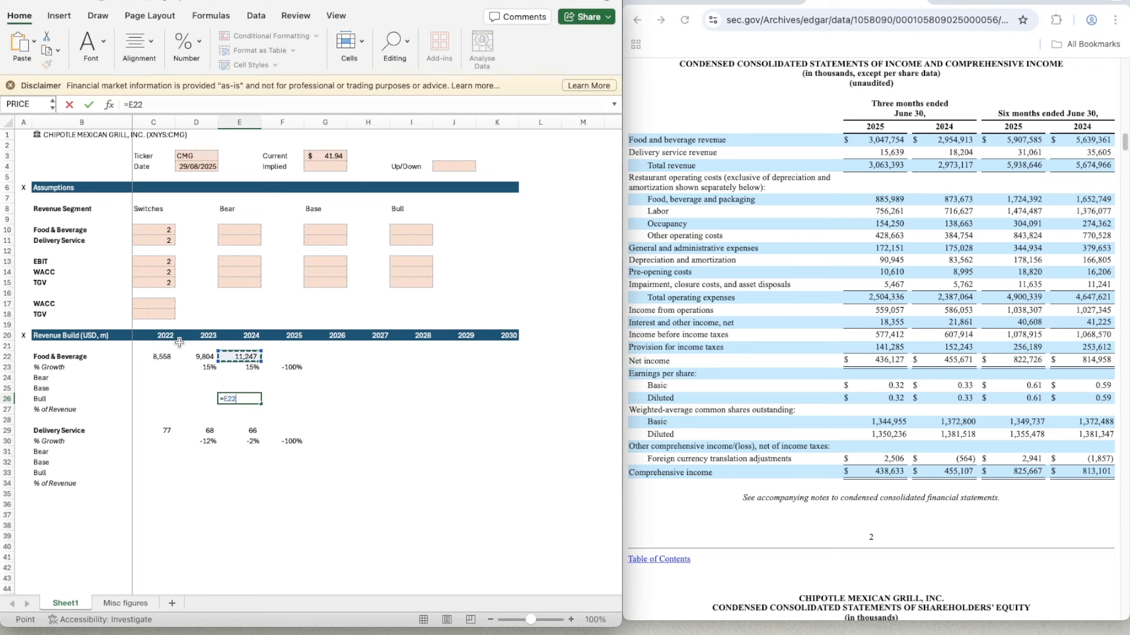
type("/5639")
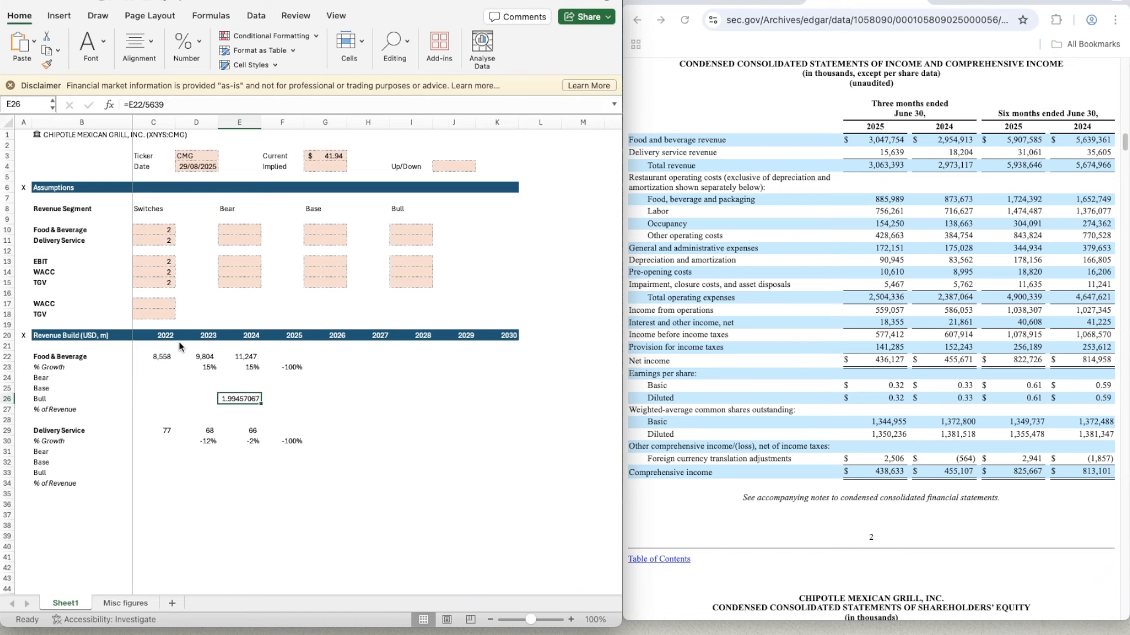
- Enter the six-month 2025 Food & Beverage revenue in F22 as =5907.585
key("Tab")
key("Up")
key("Up")
key("Up")
key("Up")
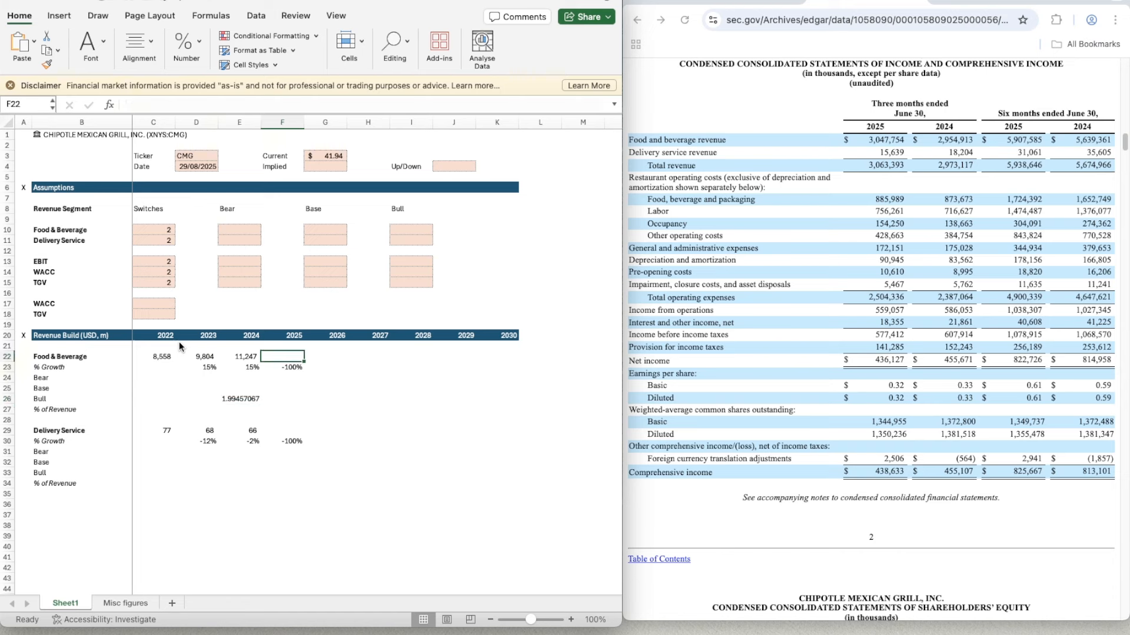
type("=5907")
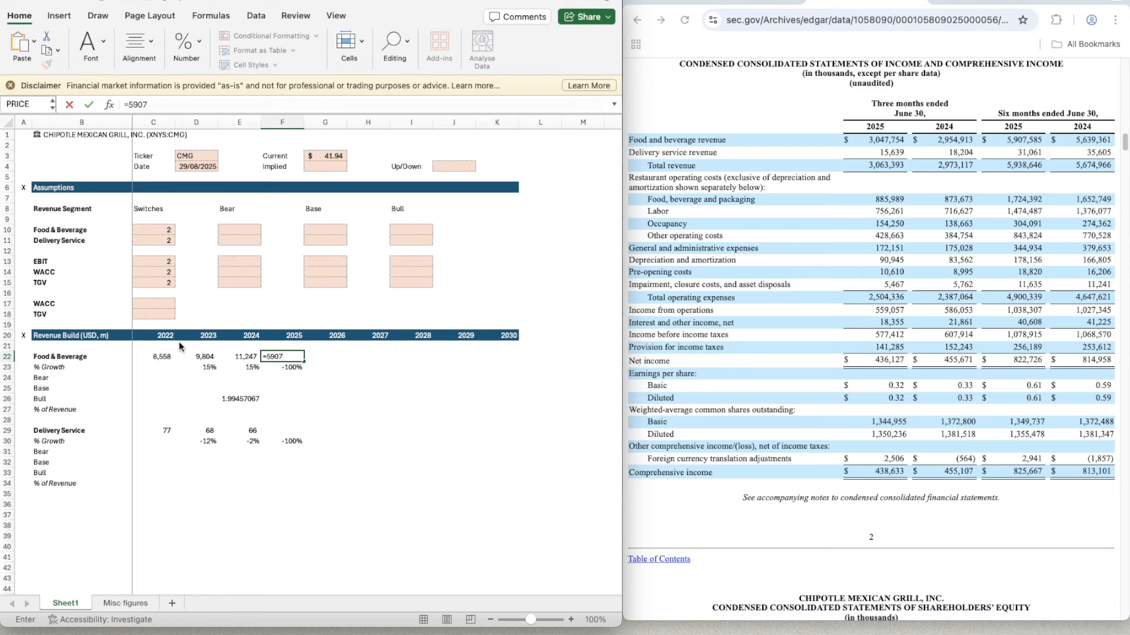
type(".585")
key("Return")
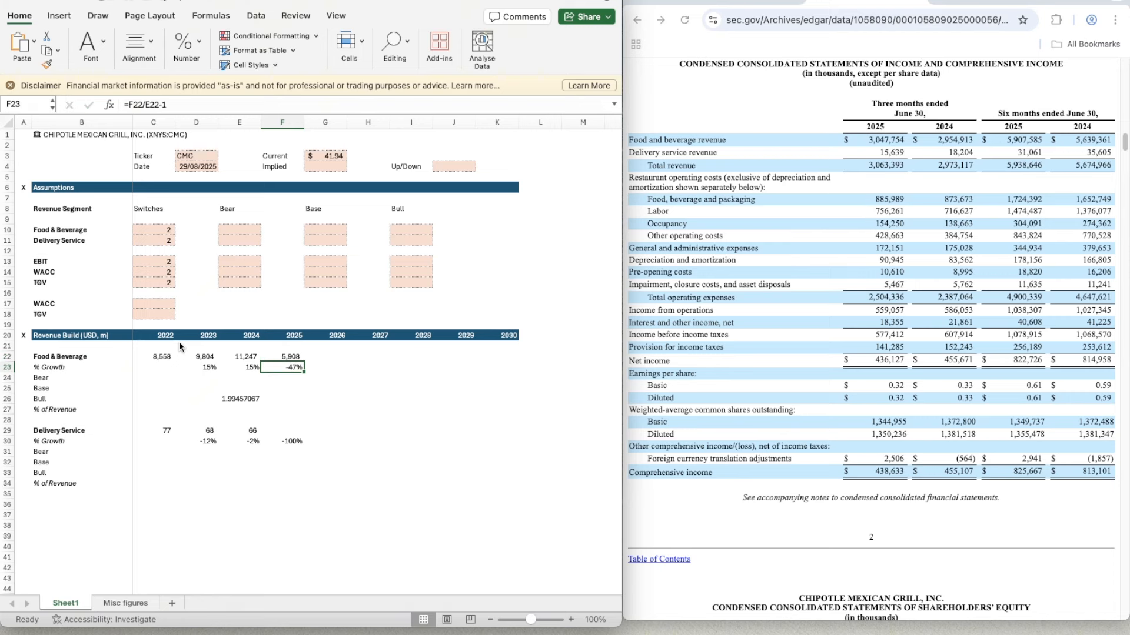
- Clear the scratch ratio calculation from E26
key("Down")
key("Down")
key("Down")
key("Left")
key("Delete")
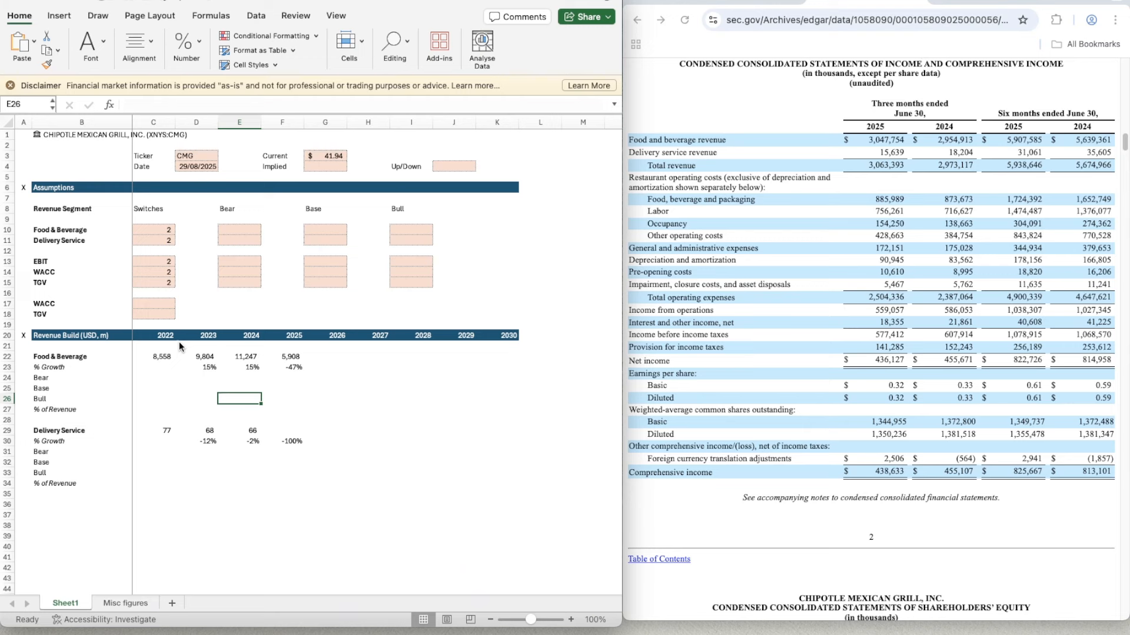
- Copy the 2024 Food & Beverage growth formula from E23 into F23 for 2025
key("Right")
key("Up")
key("Up")
key("Up")
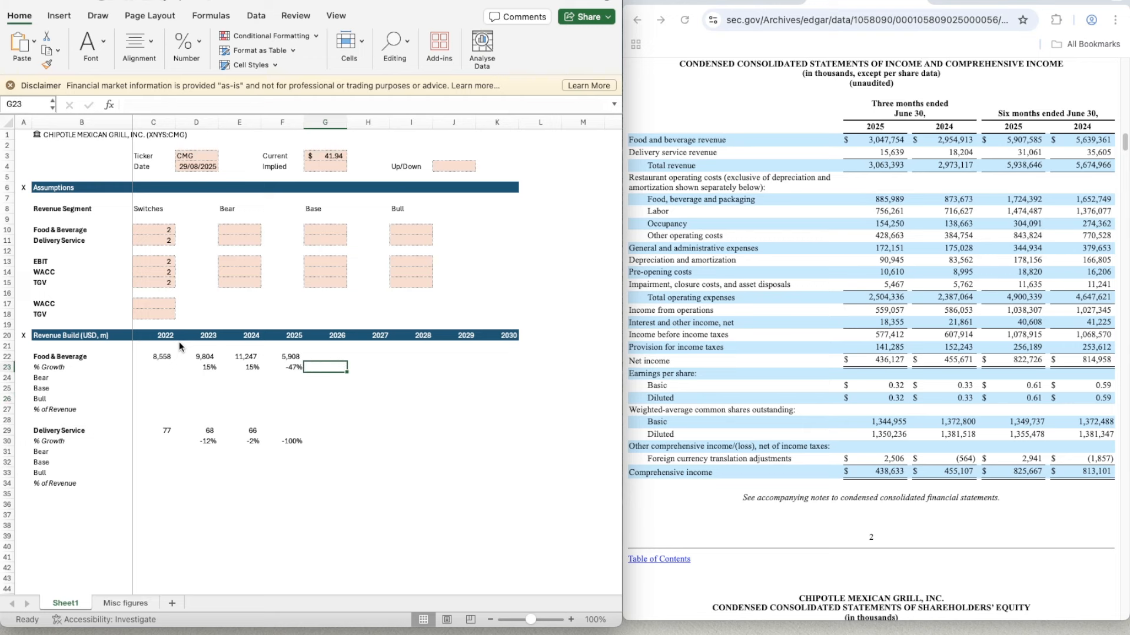
key("Left")
key("ctrl+c")
key("Right")
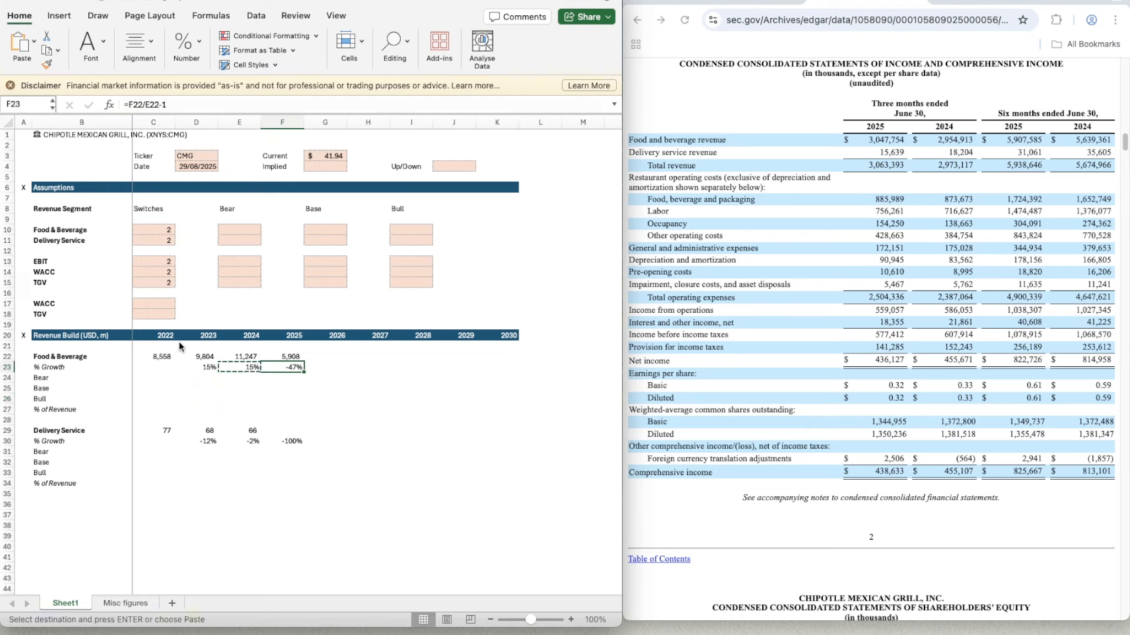
key("ctrl+v")
- Annualise the 2025 Food & Beverage revenue in F22 by changing its formula to =5907.585*2
key("Up")
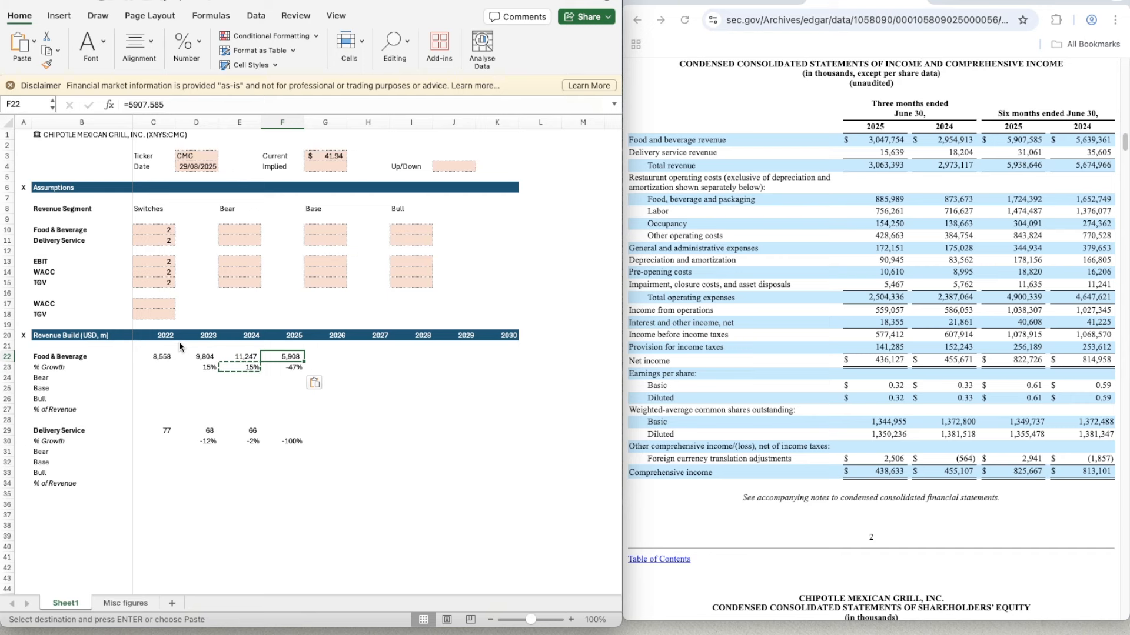
left_click(189, 103)
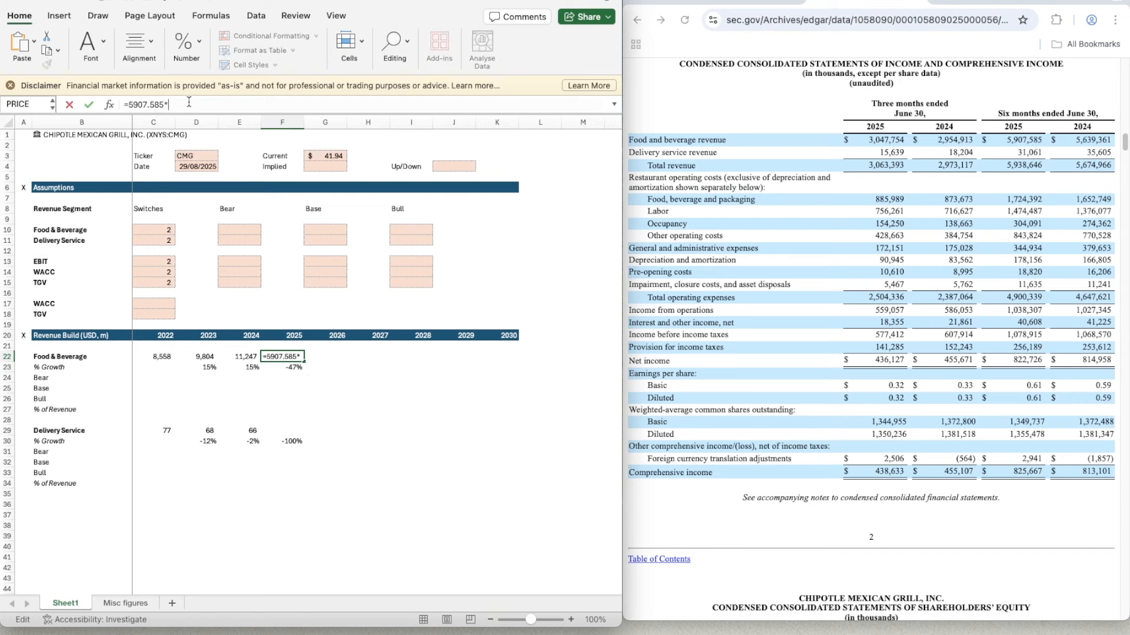
type("2")
key("Return")
key("Up")
key("Left")
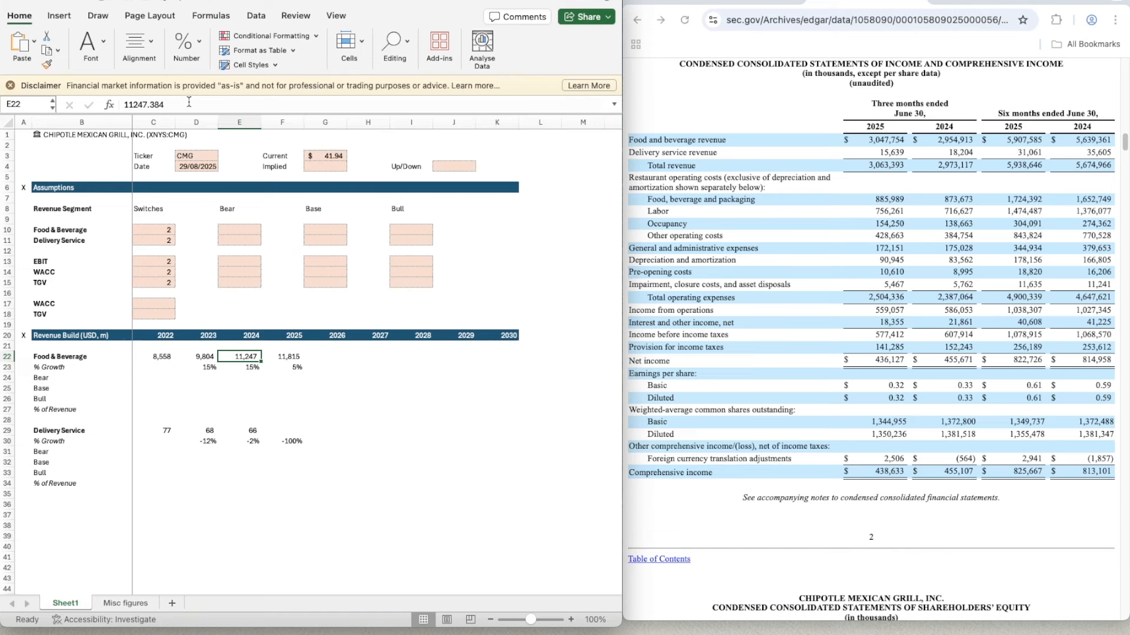
- Copy the blank shaded Base input cells G13:G15 into the Food & Beverage Bear, Base and Bull rows for 2026 to 2030, G24:K26
key("Down")
key("Down")
key("Right")
key("Up")
key("Up")
key("Up")
key("Up")
key("Right")
key("Up")
key("Up")
key("Up")
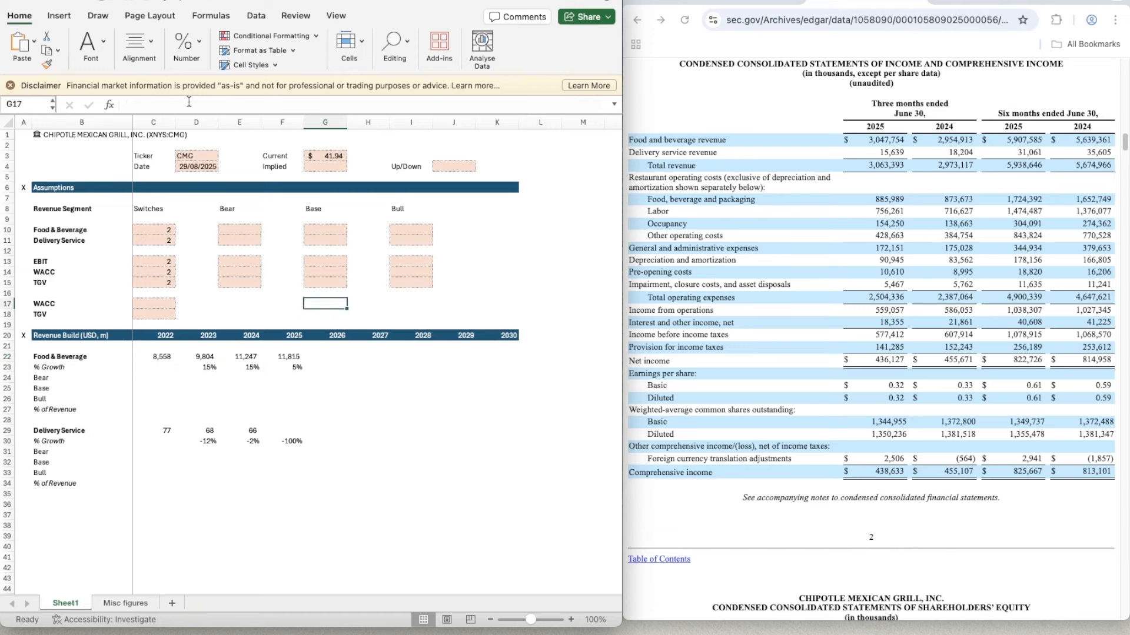
key("Up")
key("Up")
key("Up")
key("Up")
key("shift+Down")
key("shift+Down")
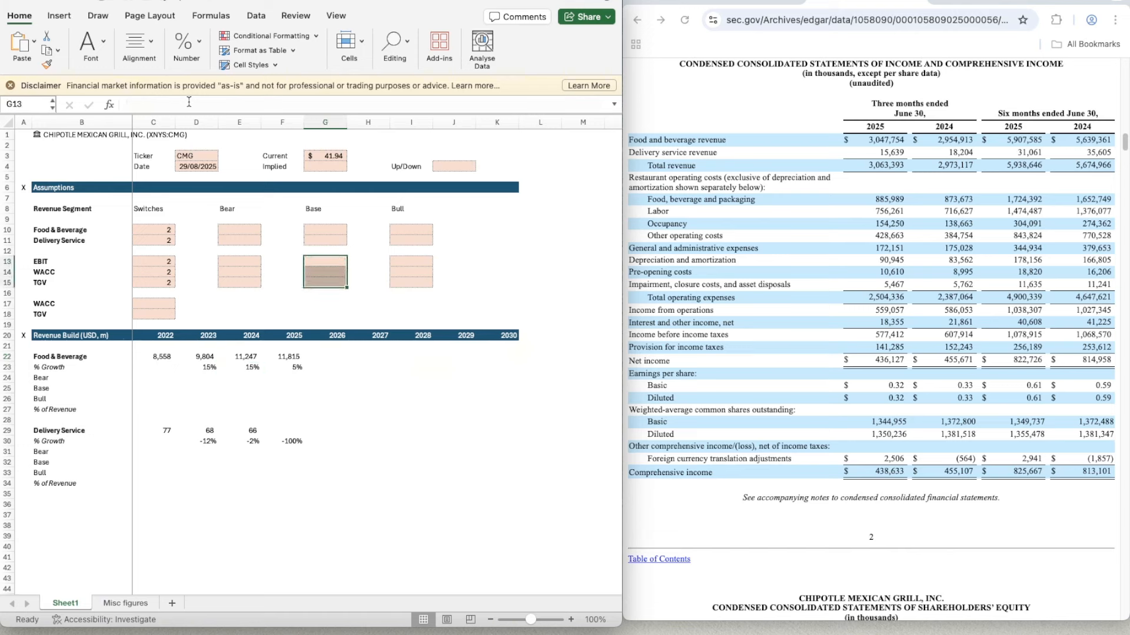
key("ctrl+c")
key("Down")
key("Down")
key("Down")
key("Down")
key("Down")
key("Down")
key("Down")
key("Down")
key("Down")
key("Down")
key("Down")
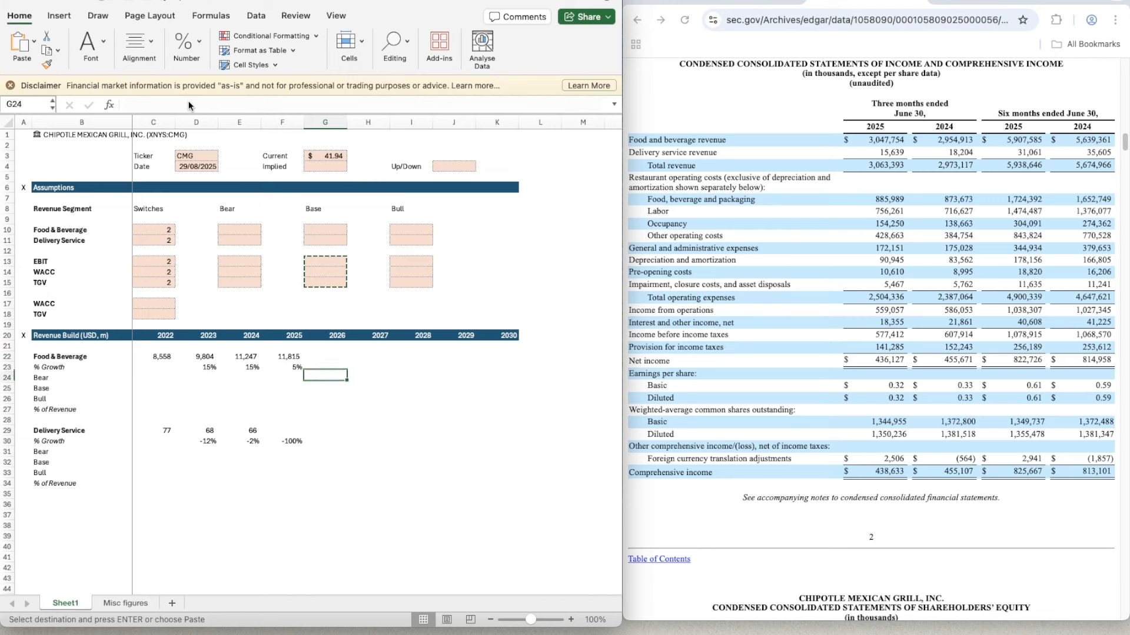
key("shift+Down")
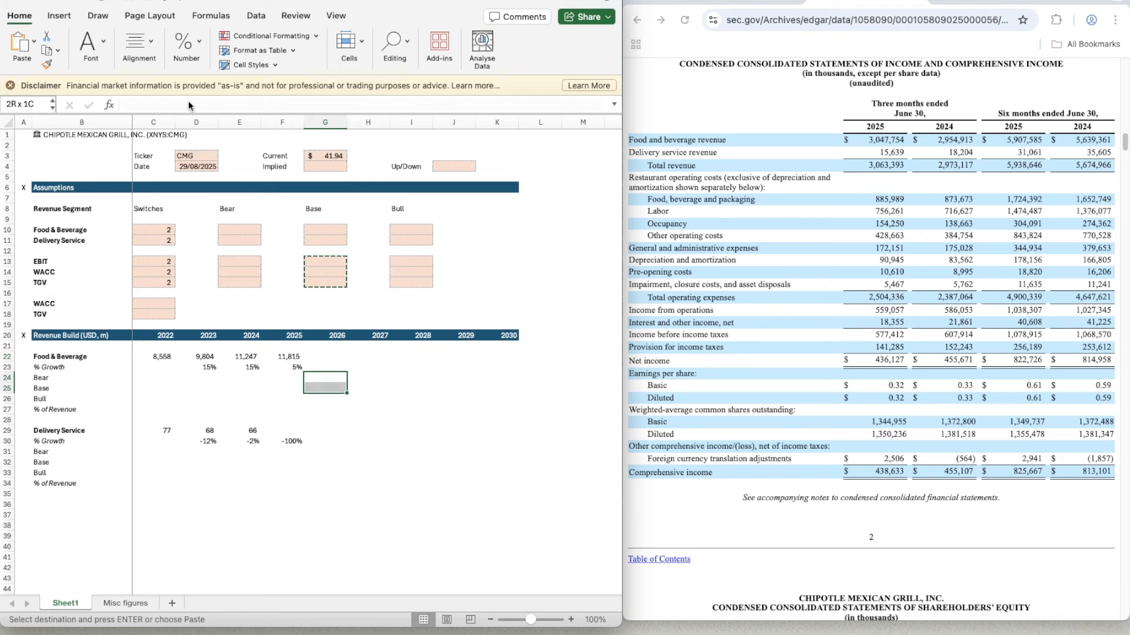
key("shift+Down")
key("shift+Right")
key("shift+Right")
key("shift+Right")
key("shift+Right")
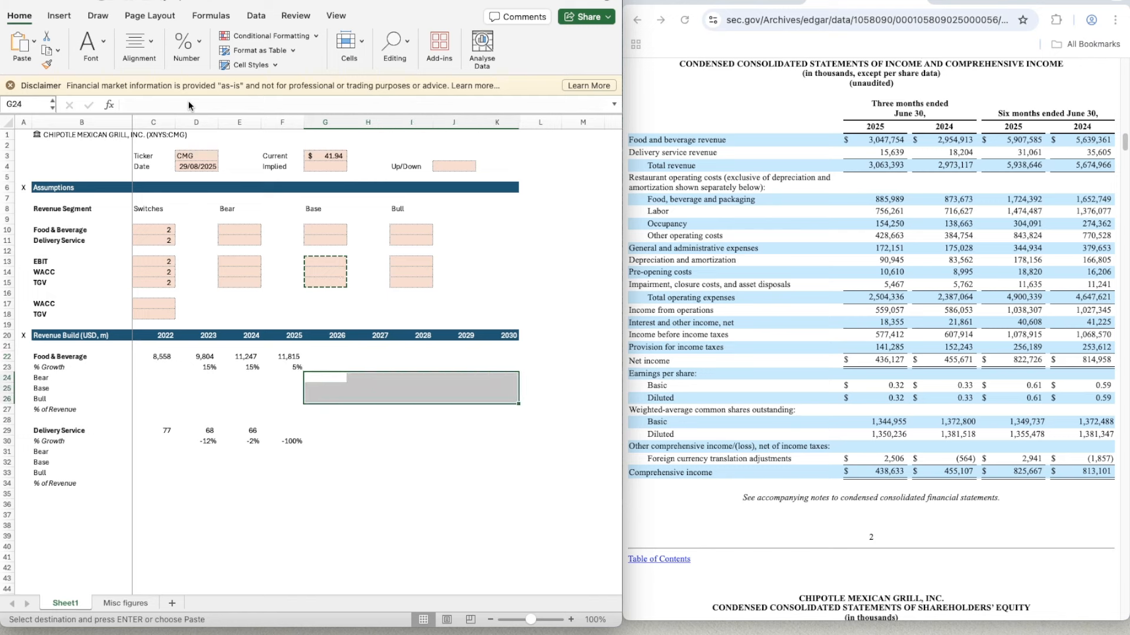
key("ctrl+v")
key("Left")
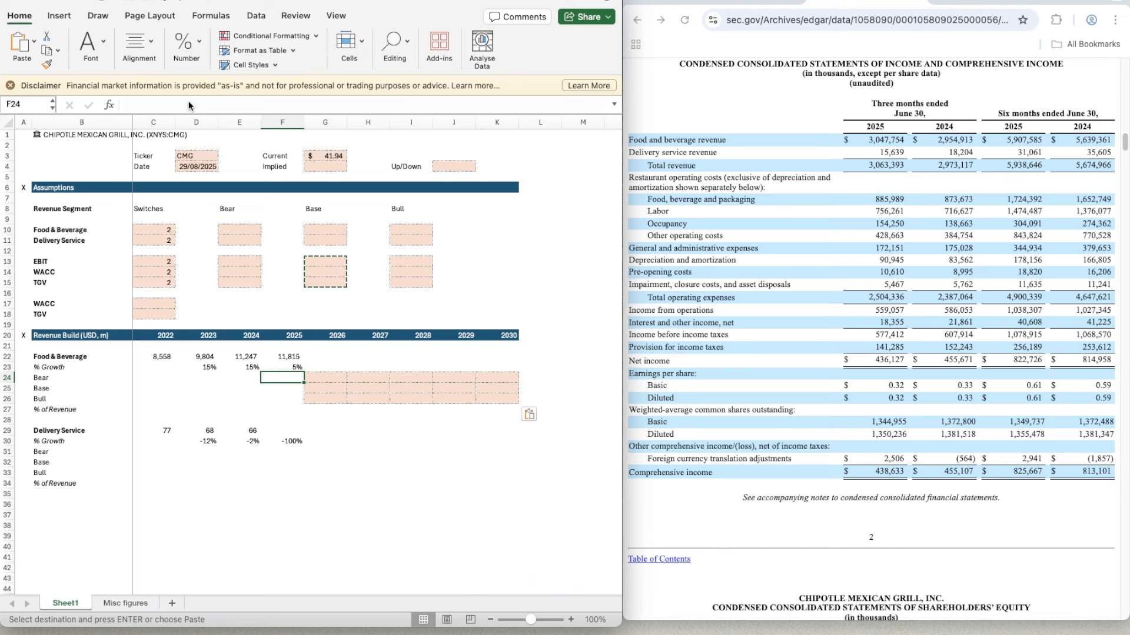
key("Right")
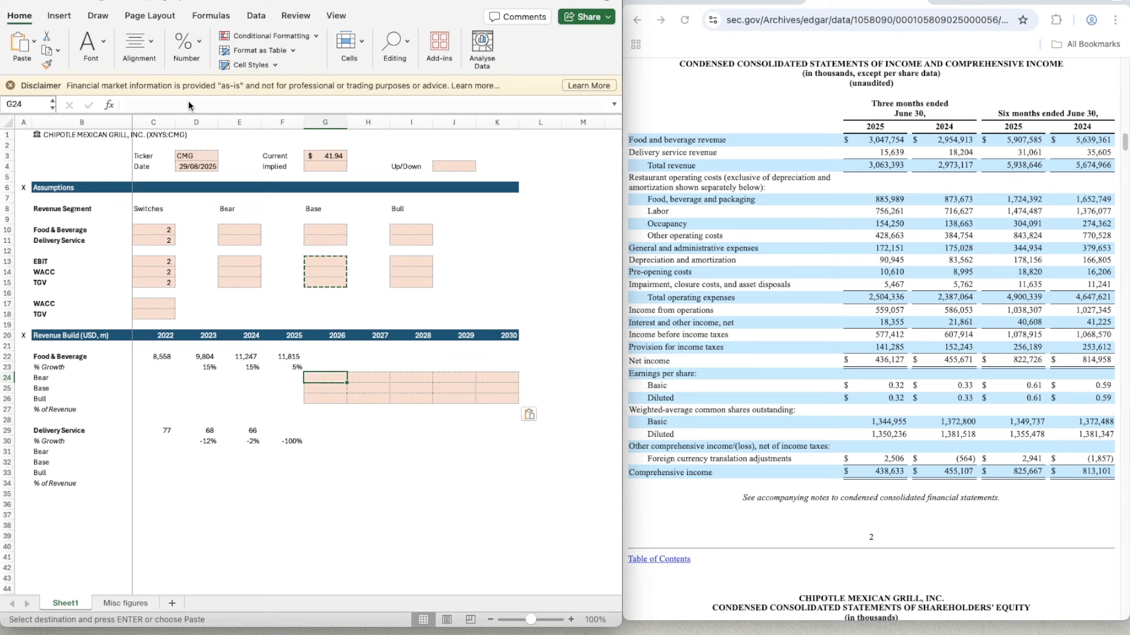
- Add a top border line across B36:K36 beneath the Delivery Service block, and select B37
key("Up")
key("Up")
key("Down")
key("Down")
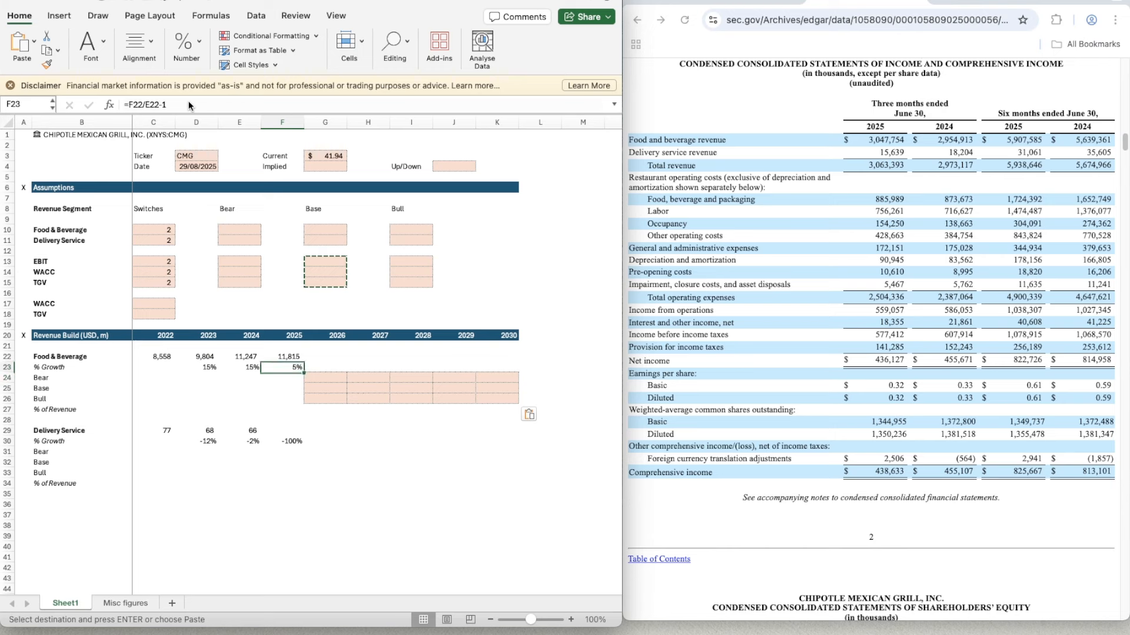
key("Down")
key("Down")
key("Left")
key("Left")
key("Left")
key("Left")
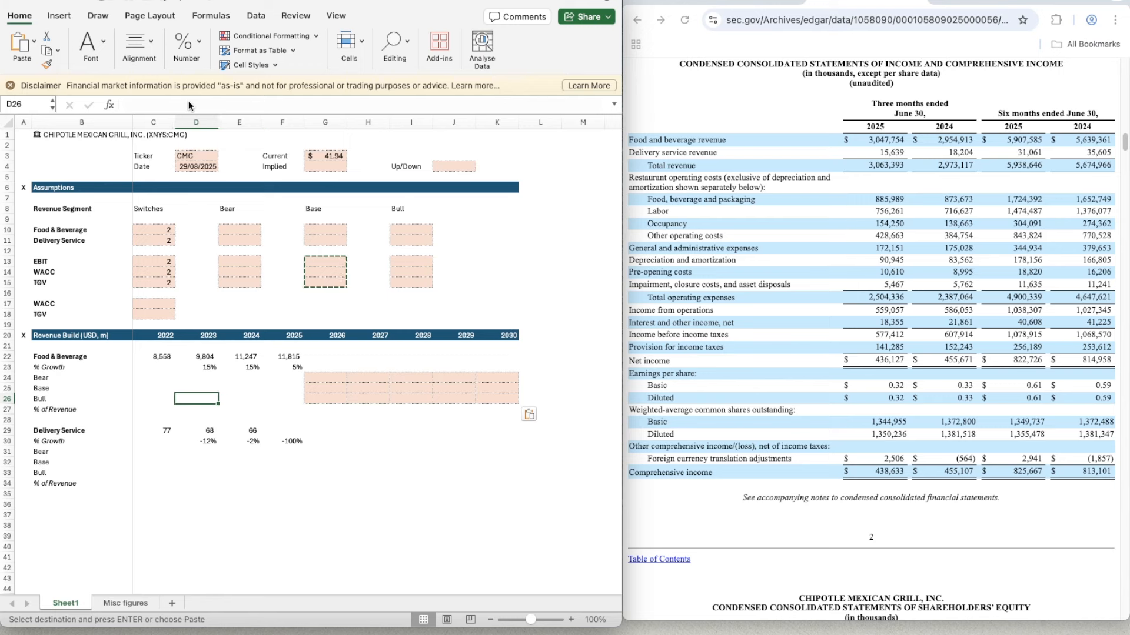
key("Down")
key("Down")
key("Down")
key("Down")
key("Down")
key("Down")
key("Down")
key("Down")
key("Down")
key("Down")
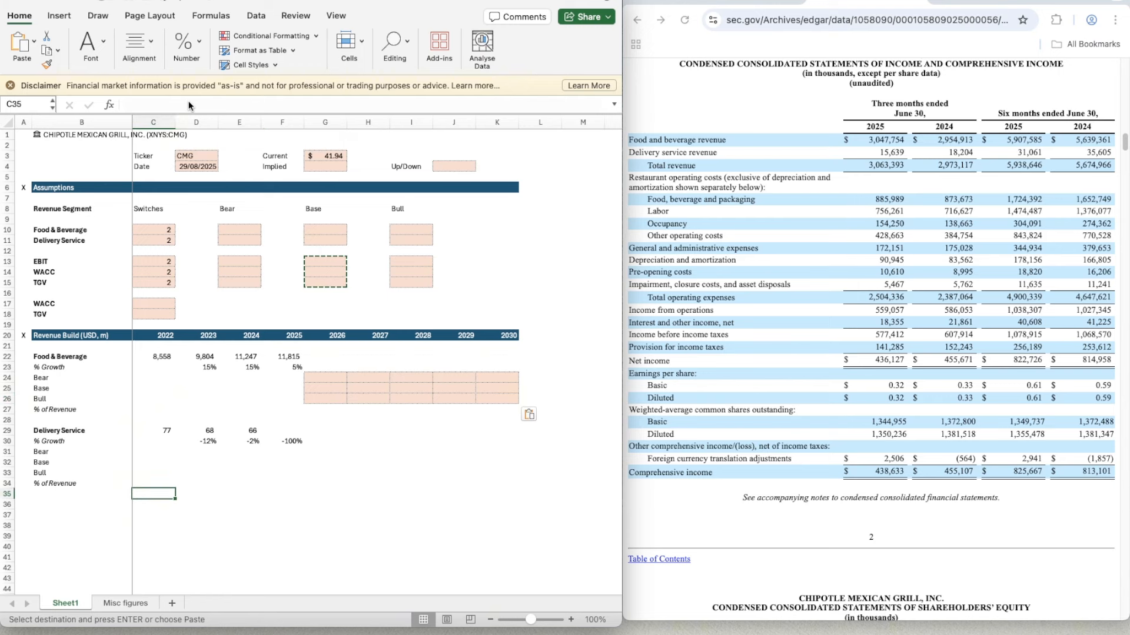
key("Left")
key("shift+Right")
key("shift+Right")
key("shift+Right")
key("shift+Right")
key("shift+Right")
key("shift+Right")
key("shift+Right")
key("shift+Right")
key("shift+Right")
key("shift+Right")
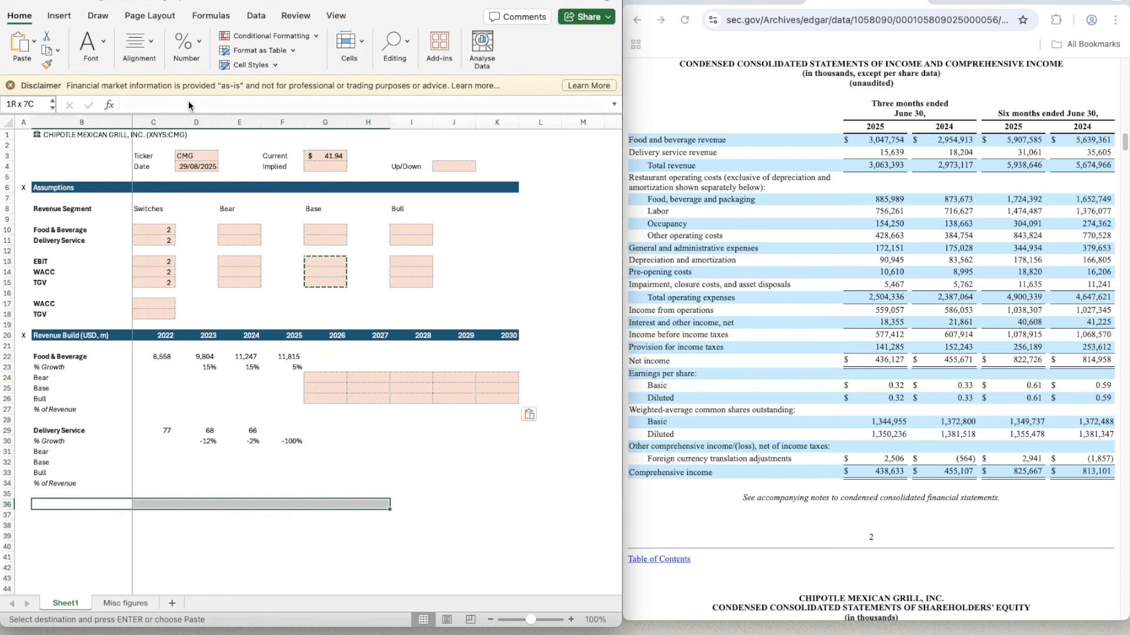
key("shift+Left")
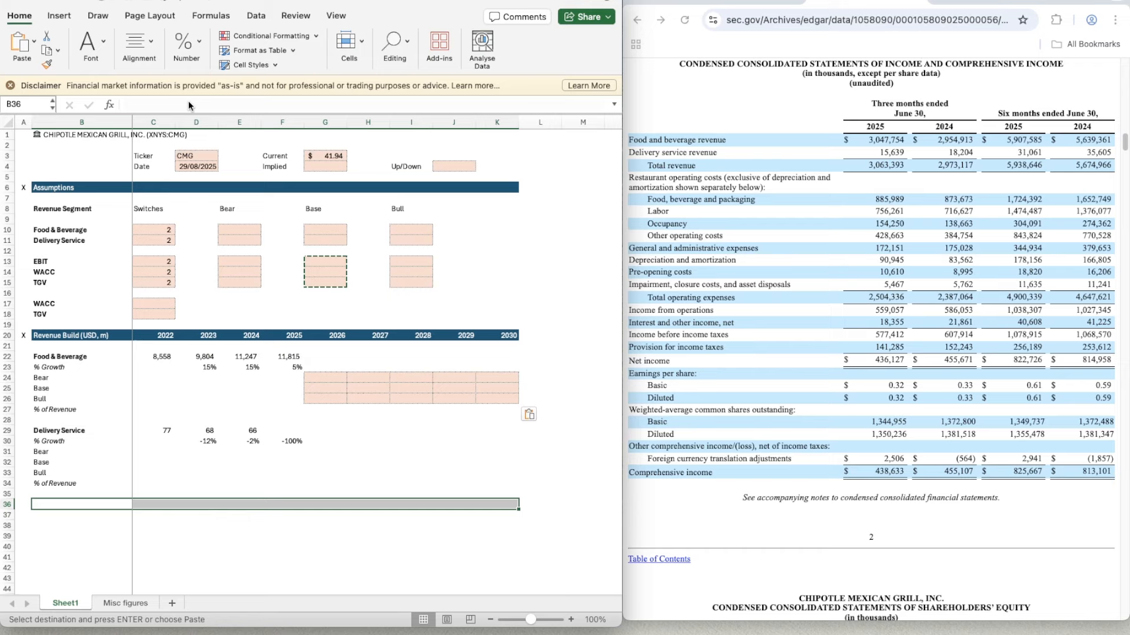
key("super+1")
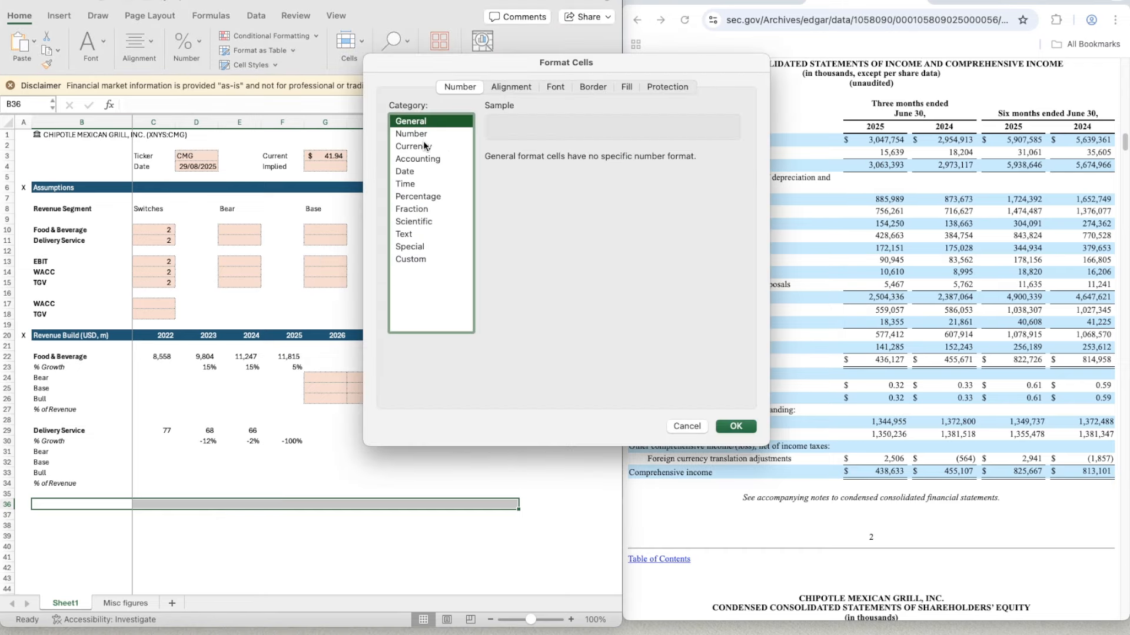
left_click(599, 86)
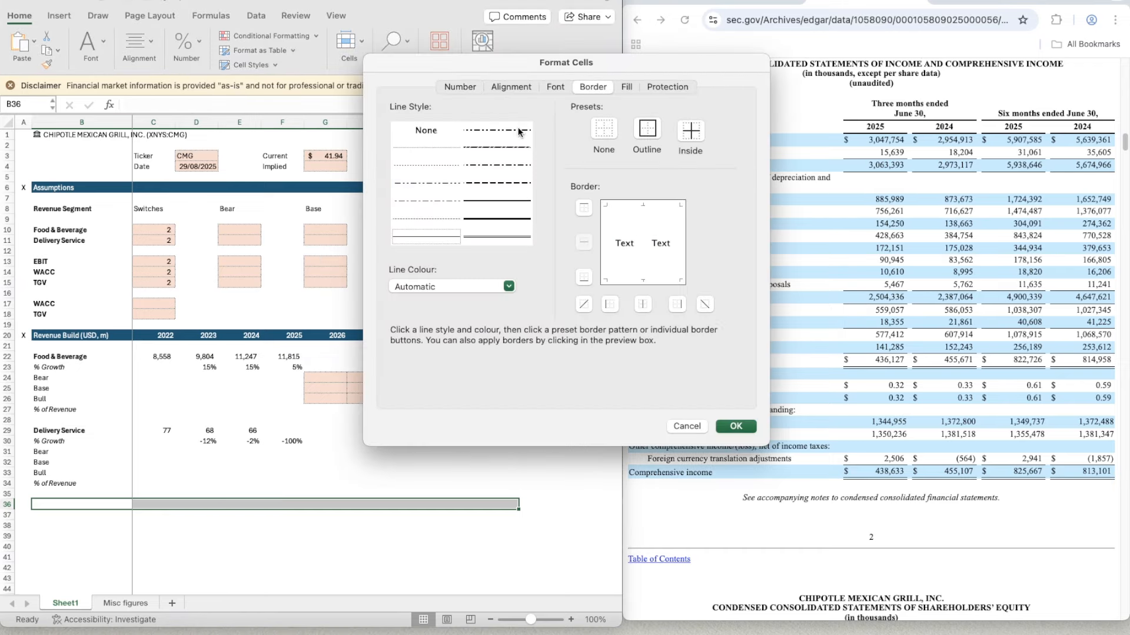
left_click(584, 207)
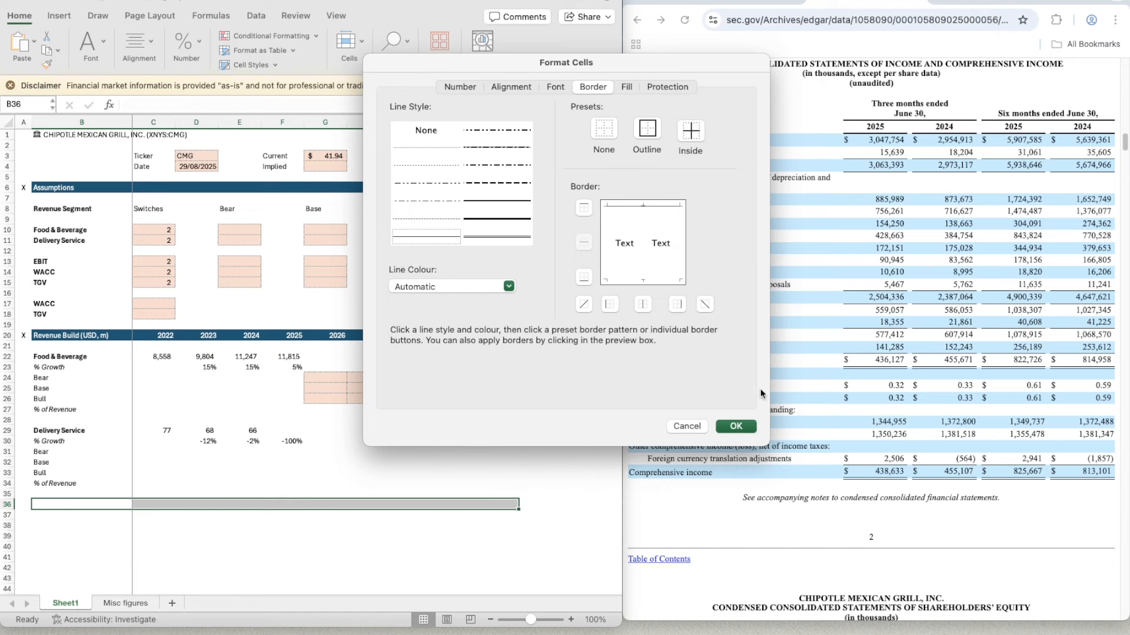
key("Return")
left_click(63, 515)
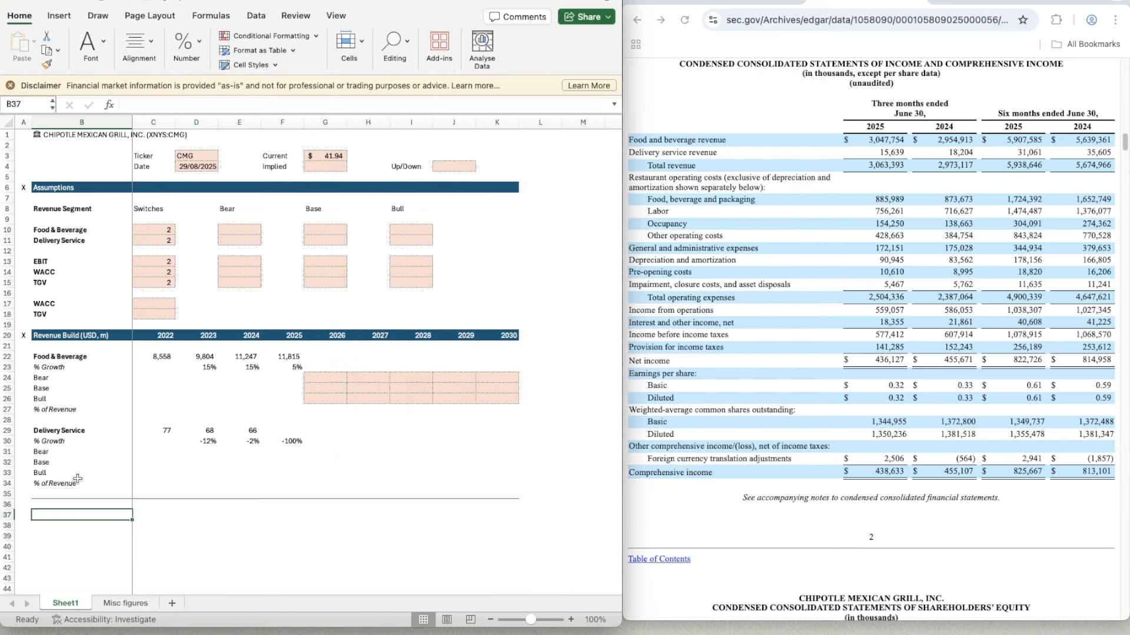
- Label B37 "Total Revenue" in bold beneath the revenue segments
type("Total Reve")
key("BackSpace")
key("BackSpace")
type("evenue")
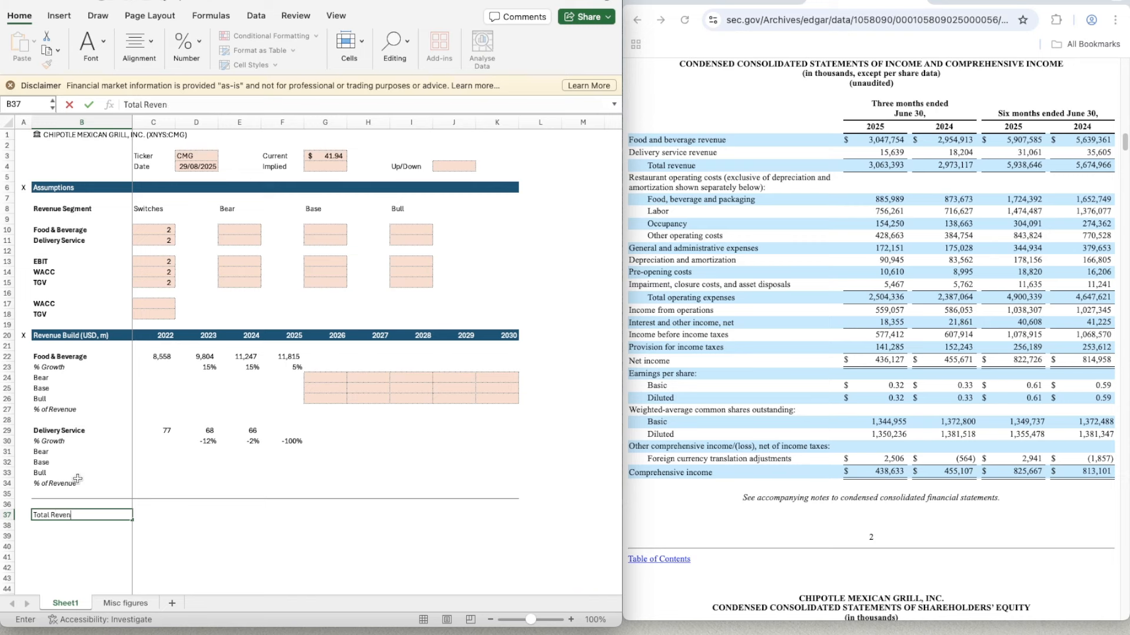
key("Return")
key("Up")
key("super+b")
- Calculate 2022 total revenue in C37 with =SUM(C29,C22) and bring up the annual income statement to check it
key("Right")
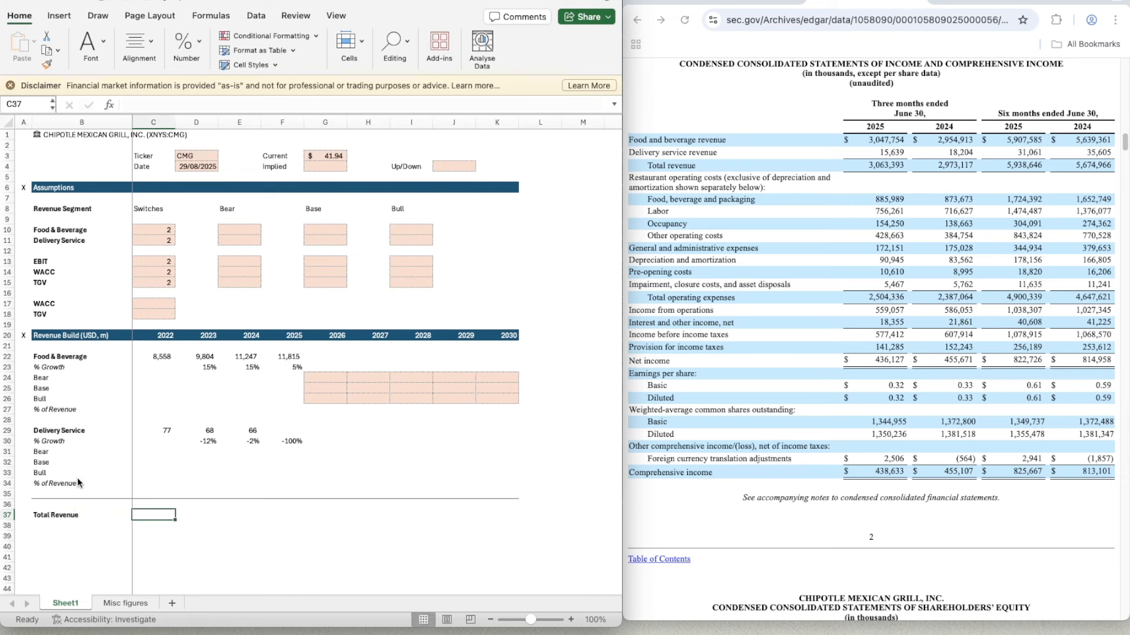
type("=SUM(")
key("Up")
key("Up")
key("Up")
key("Up")
key("Up")
key("Up")
key("Up")
key("Up")
key("Up")
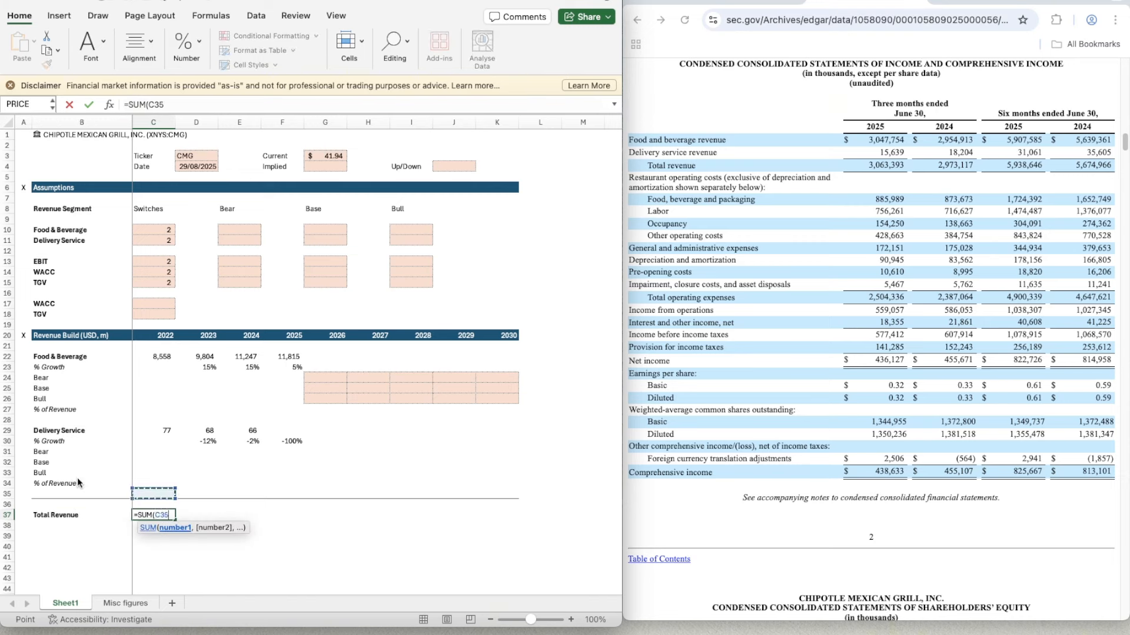
key("Down")
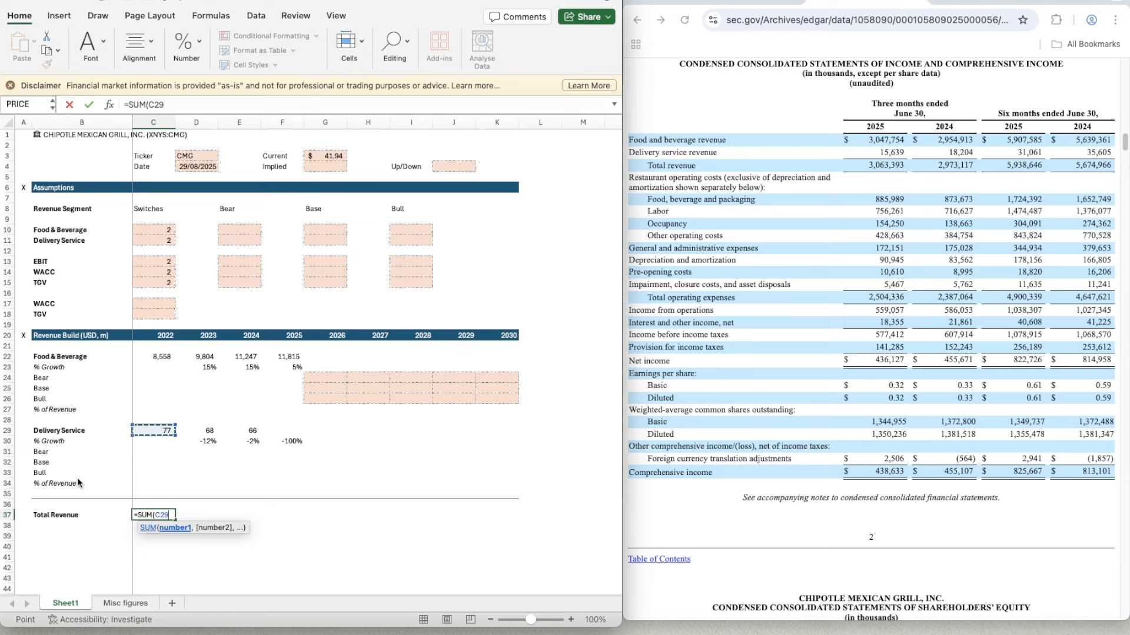
type(",")
key("Up")
key("Up")
key("Up")
key("Up")
key("Up")
key("Up")
key("Up")
key("Up")
key("Up")
key("Up")
key("Up")
key("Up")
key("Up")
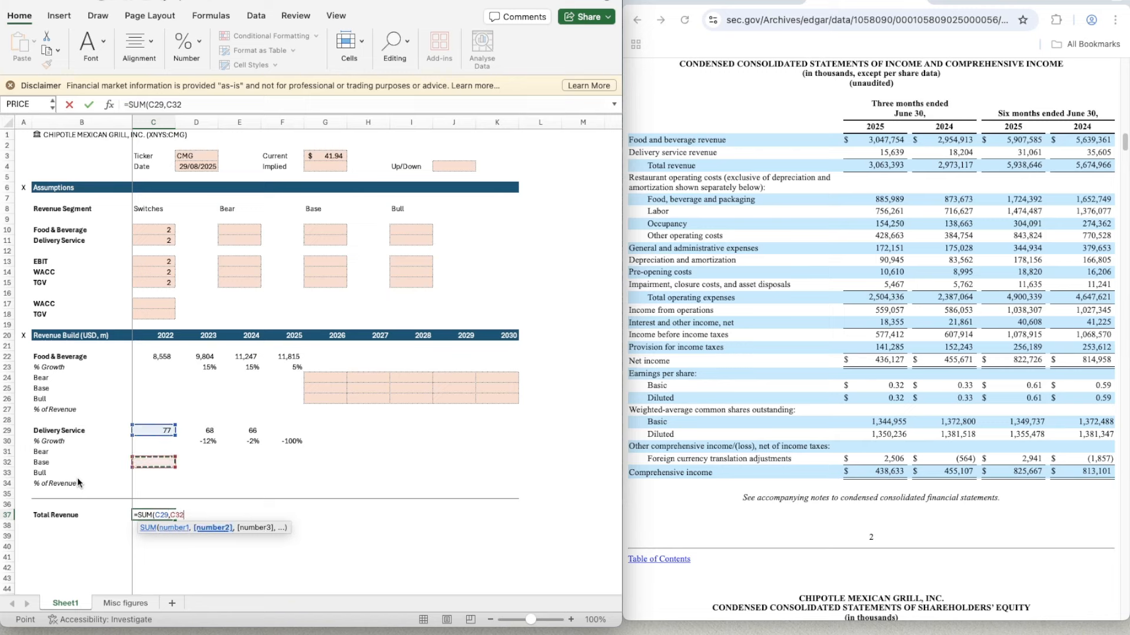
key("Up")
key("Up")
key("Up")
key("Up")
key("Up")
key("Up")
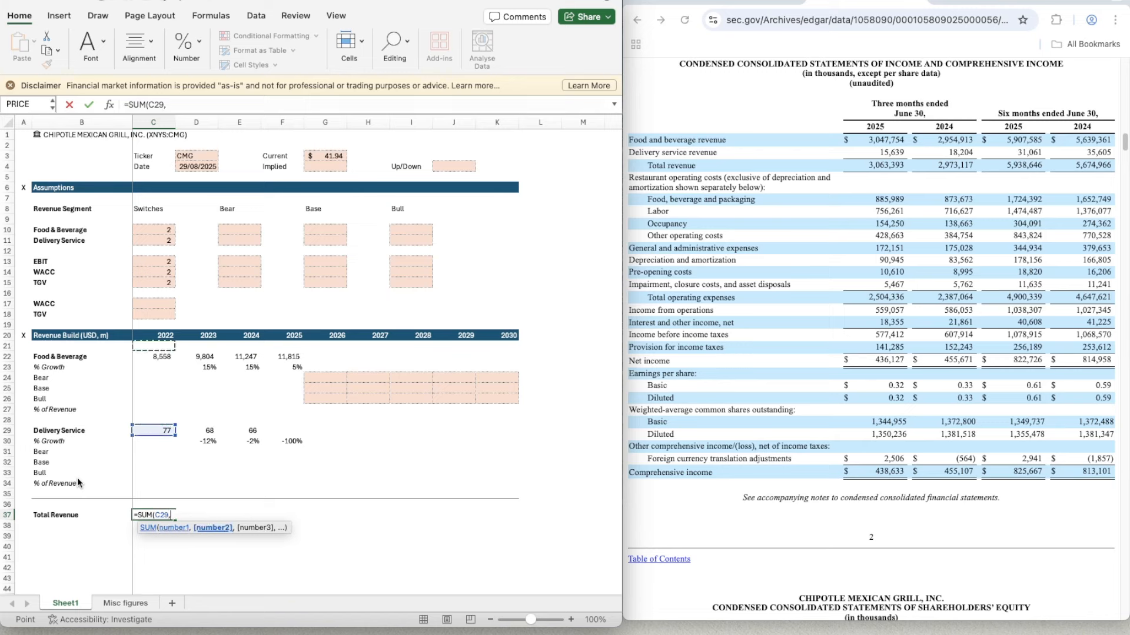
key("Down")
key("Down")
key("Down")
key("Down")
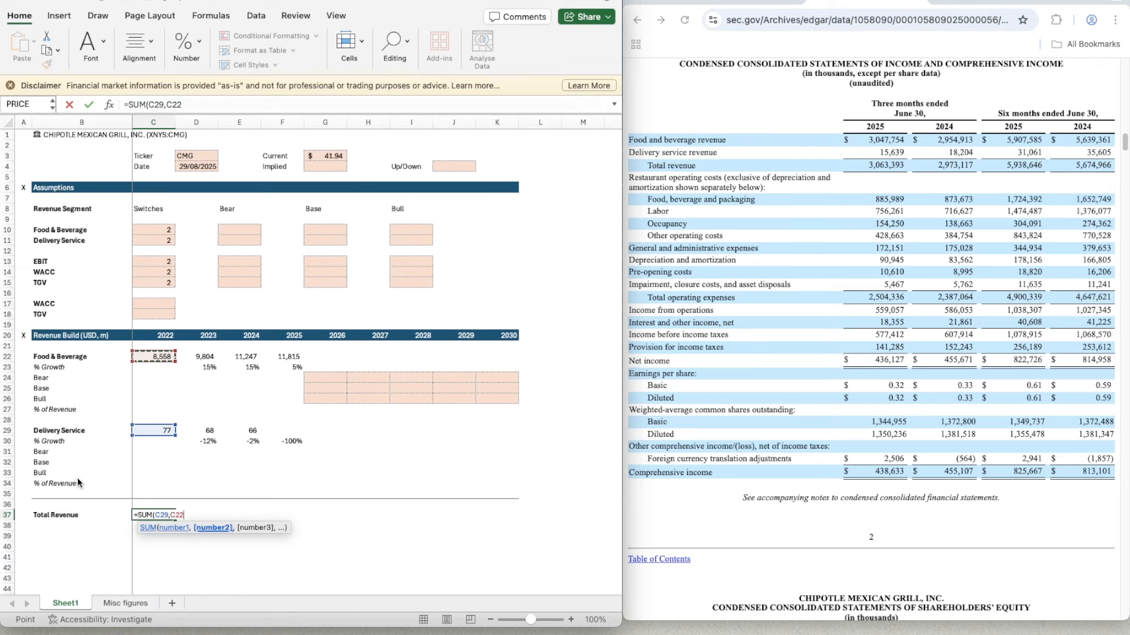
key("Return")
key("Up")
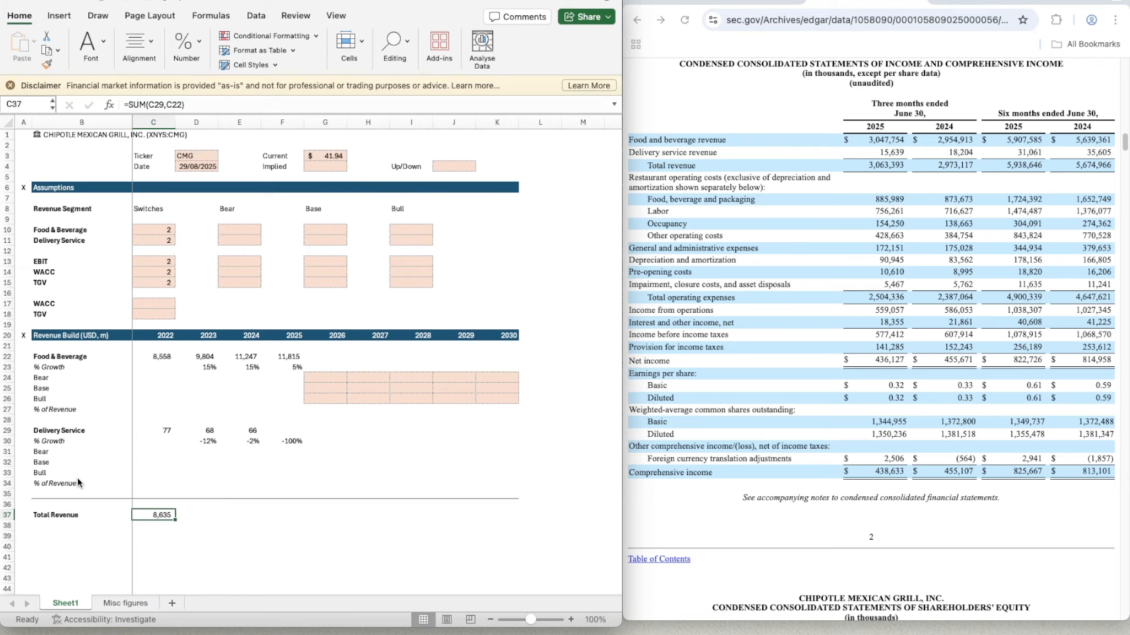
left_click(738, 5)
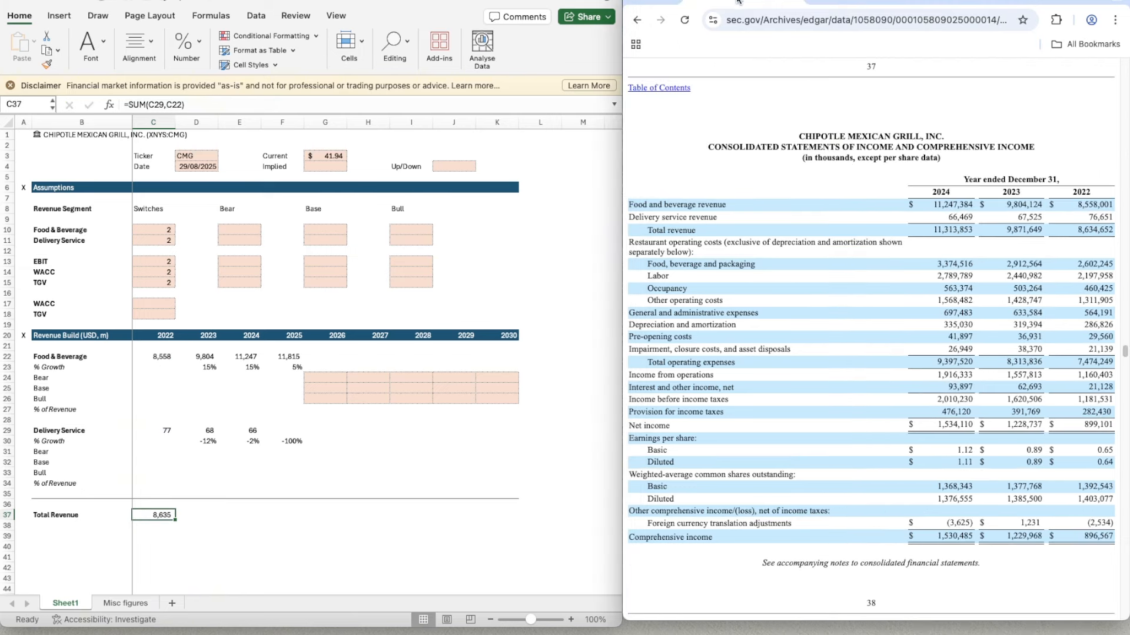
- Copy the Total Revenue formula from C37 across the row through 2030, to K37
left_click(161, 518)
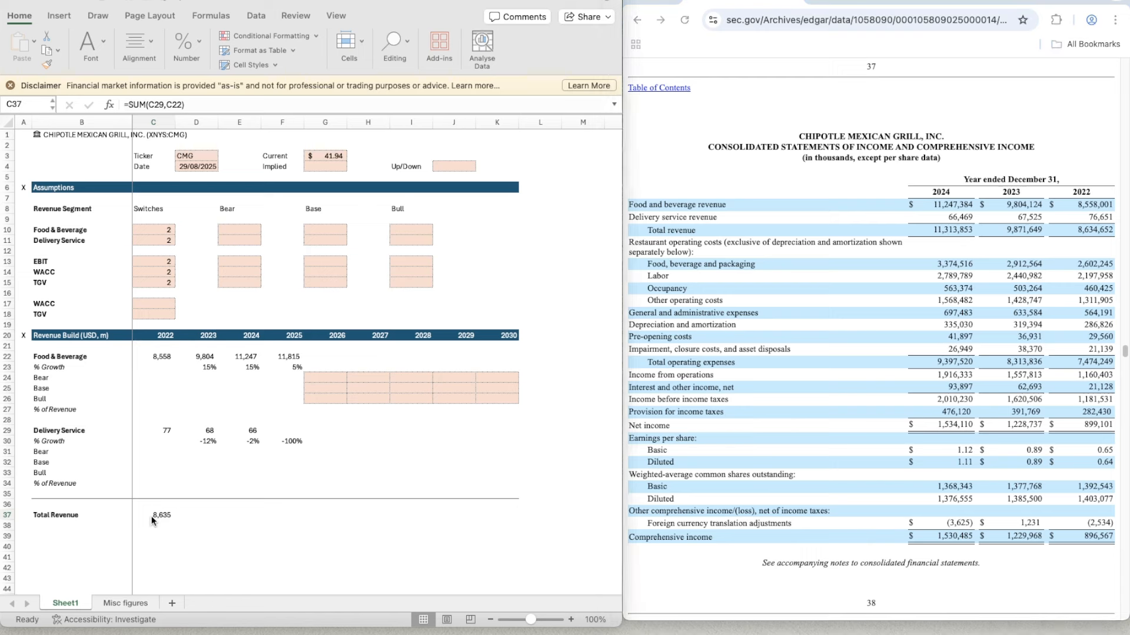
key("super+c")
key("shift+Right")
key("shift+Right")
key("shift+Right")
key("shift+Right")
key("shift+Right")
key("shift+Right")
key("shift+Right")
key("shift+Right")
key("shift+Right")
key("shift+Right")
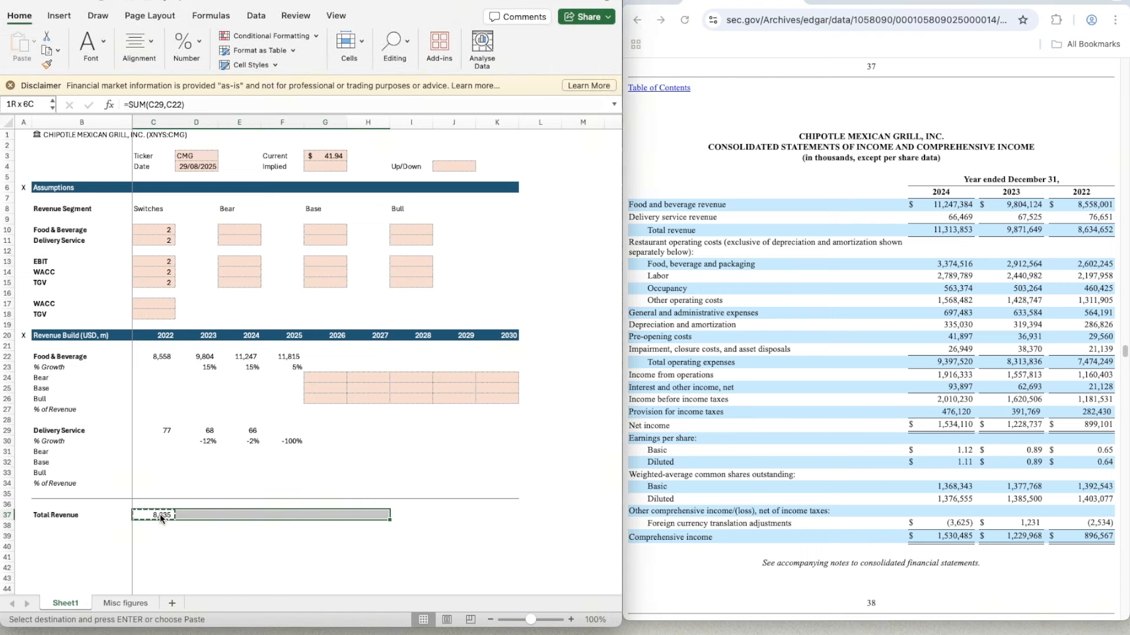
key("shift+Left")
key("shift+Left")
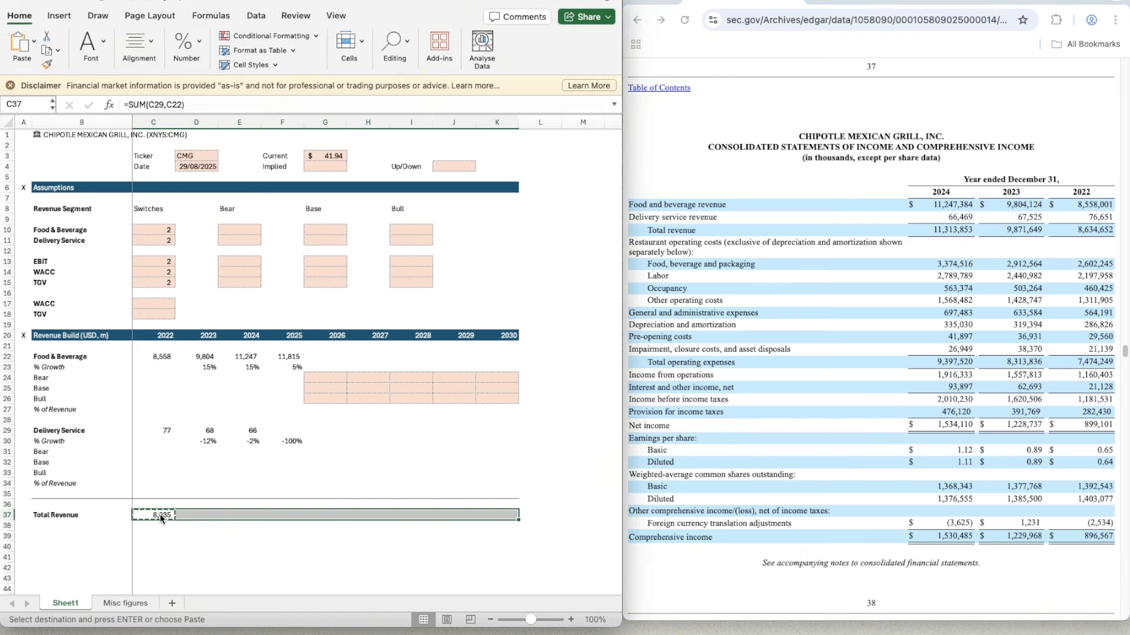
key("super+v")
- Bring up the June 30, 2025 quarterly income statement and select F29 for the 2025 Delivery Service revenue
key("Up")
key("Up")
key("Up")
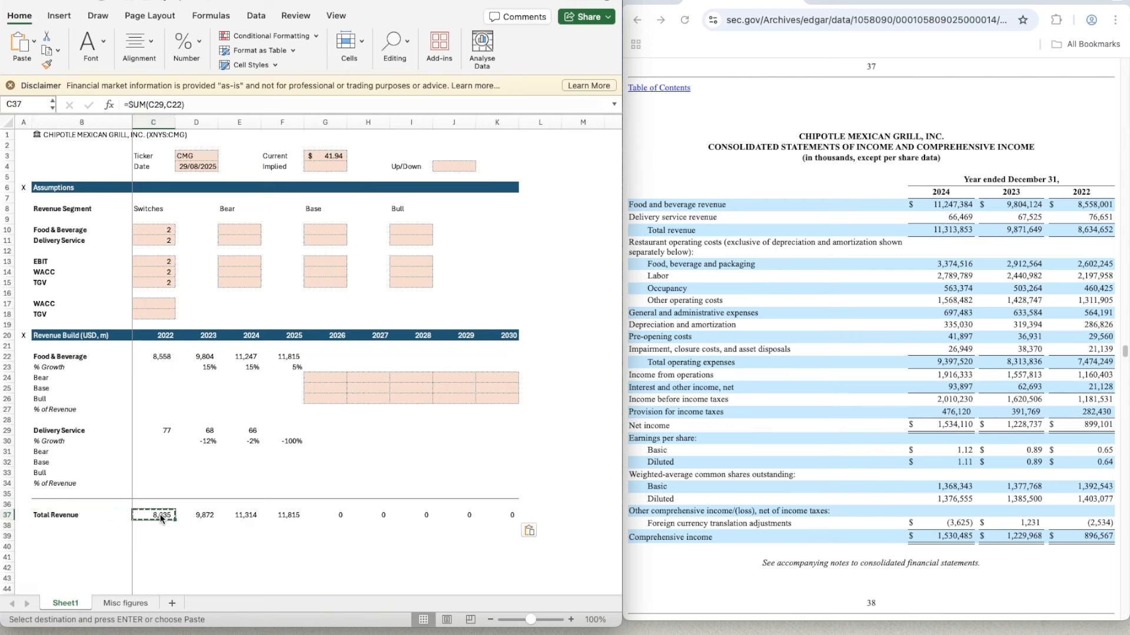
key("Right")
key("Up")
key("Up")
key("Up")
key("Up")
key("Up")
key("Right")
key("Right")
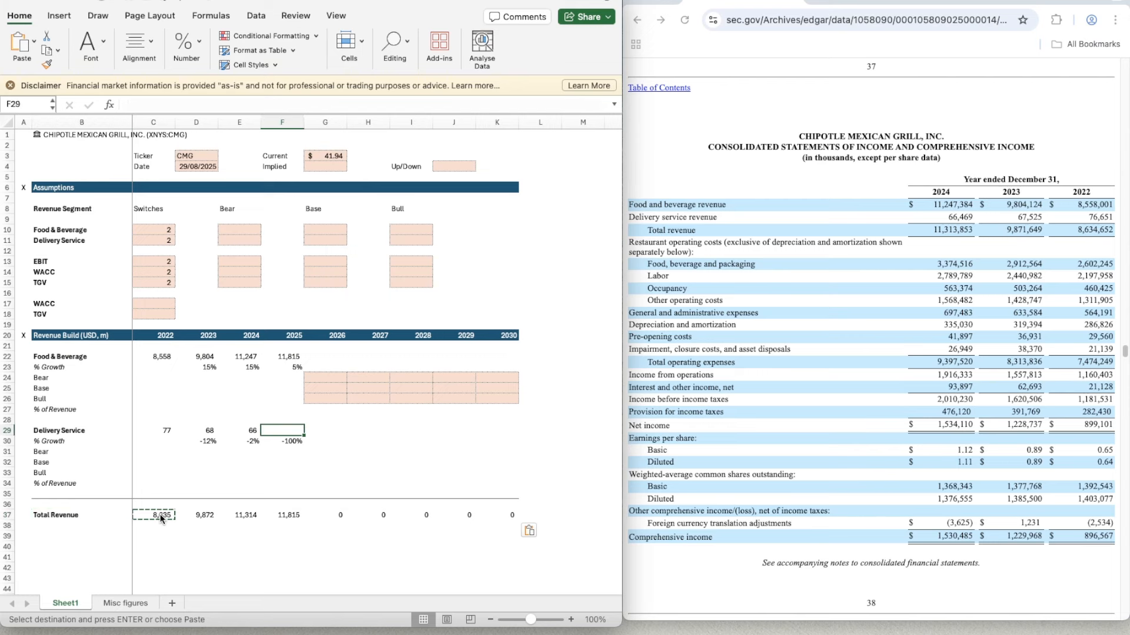
left_click(968, 1)
left_click(865, 1)
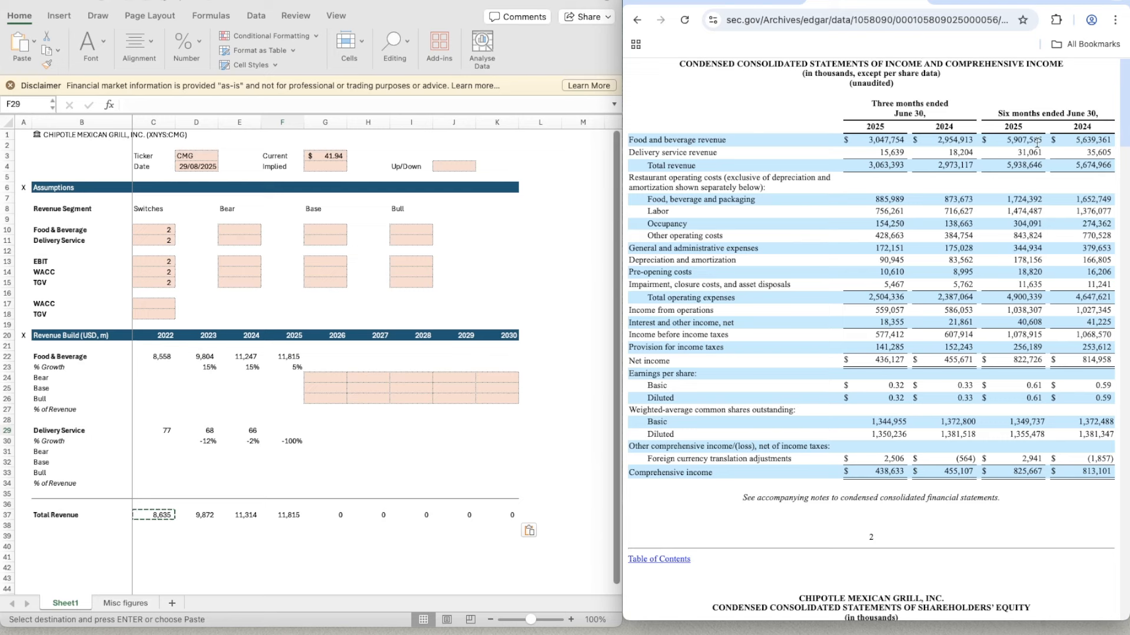
left_click(279, 433)
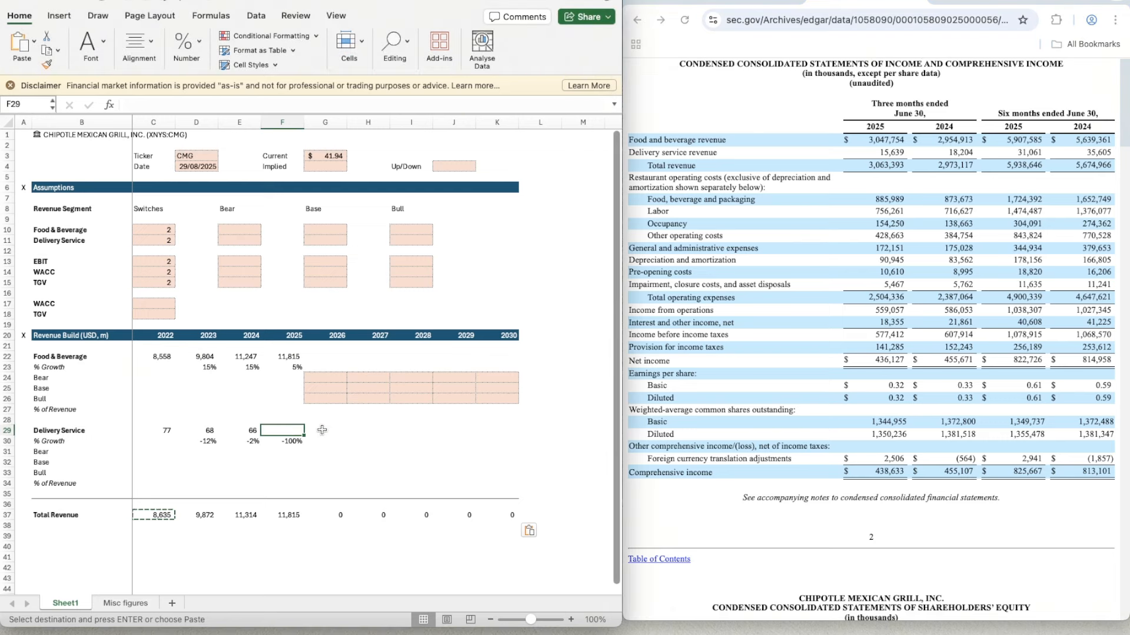
- Calculate the 2024 full-year to half-year Delivery Service ratio in scratch cell E32 with =66/35
left_click(239, 464)
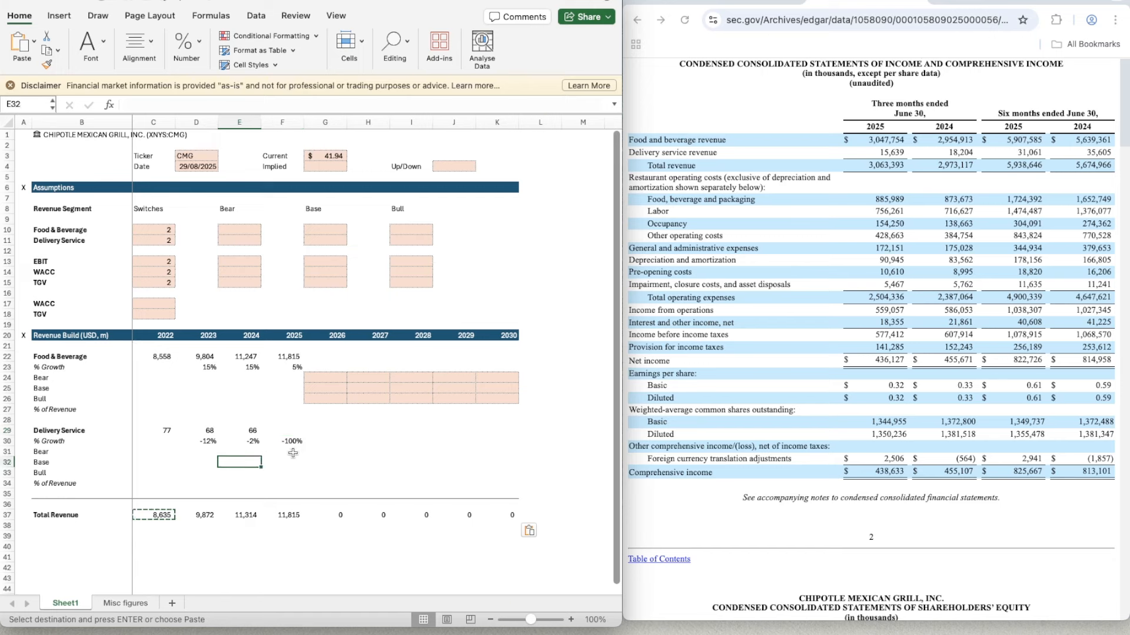
type("6")
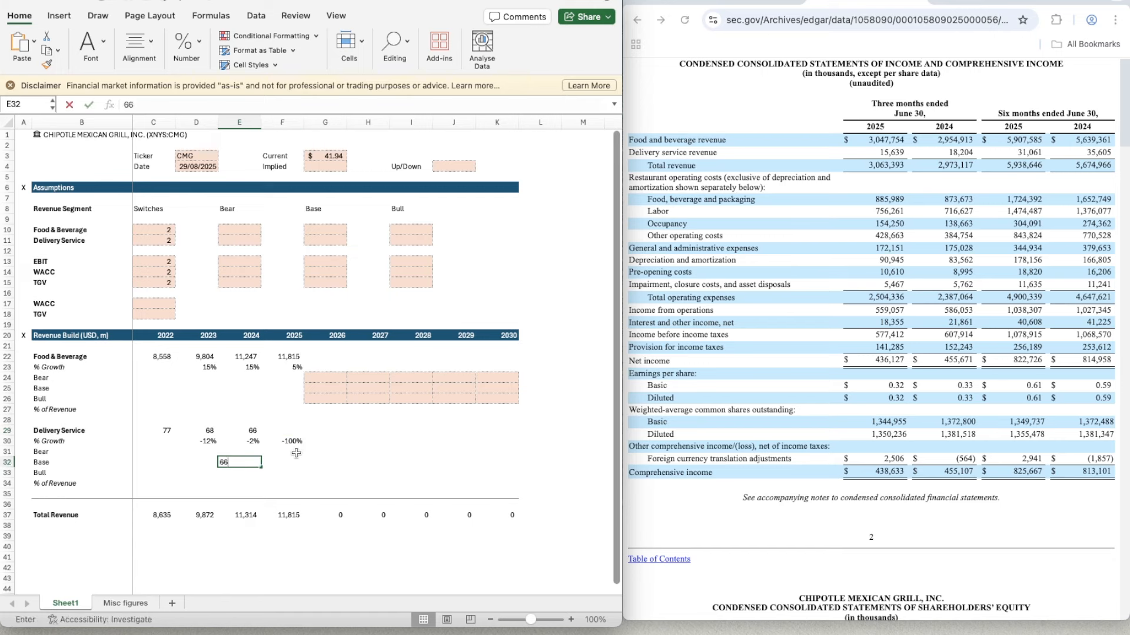
type("6")
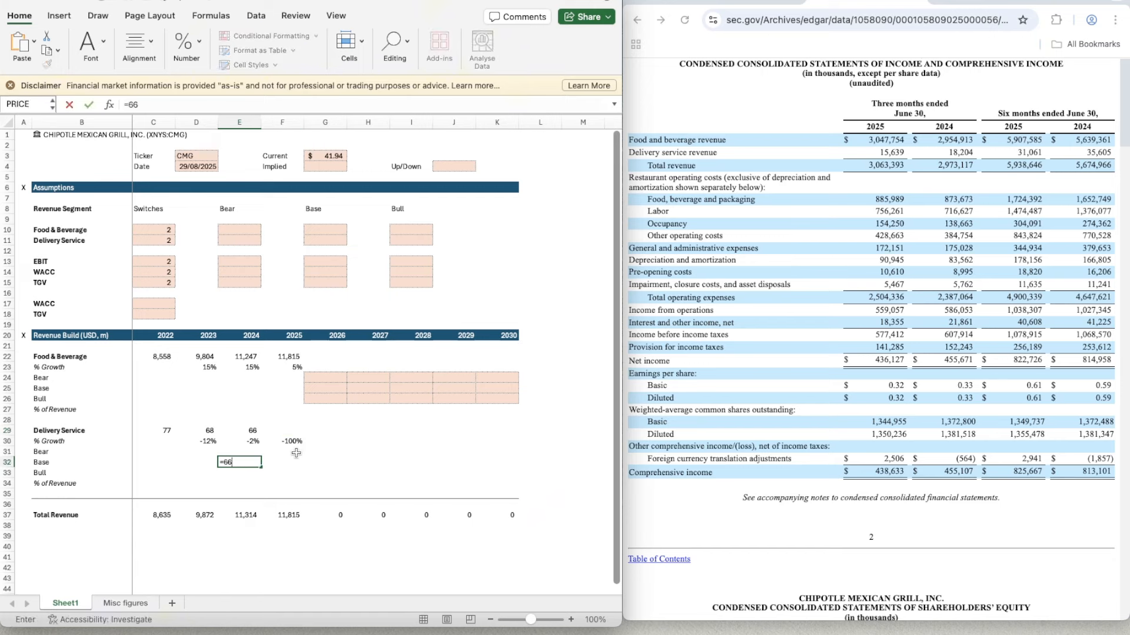
type("/35")
key("Return")
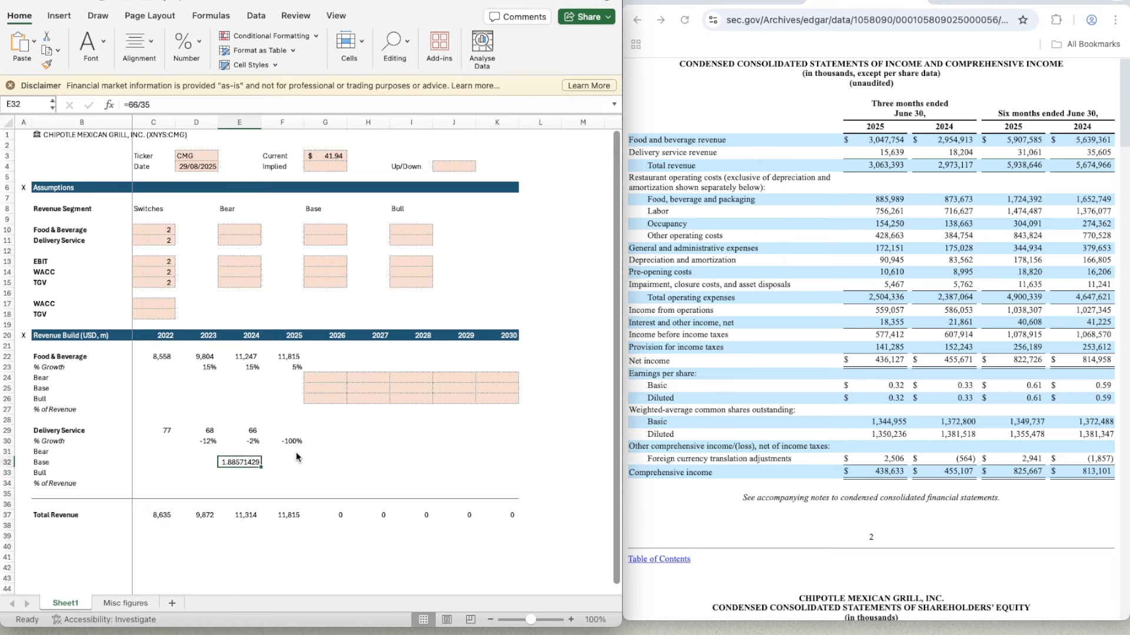
- Annualise the 2025 Delivery Service revenue by entering =31.061*1.88 in F29
key("Right")
key("Up")
key("Up")
key("Up")
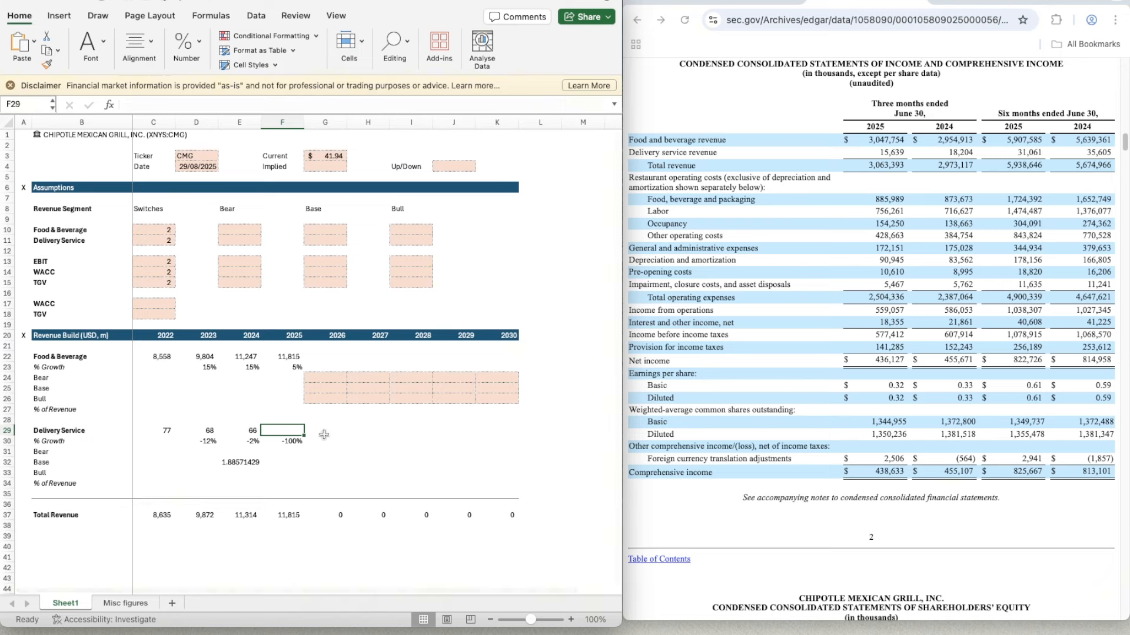
left_click(325, 504)
left_click(276, 433)
type("=31.061*1.")
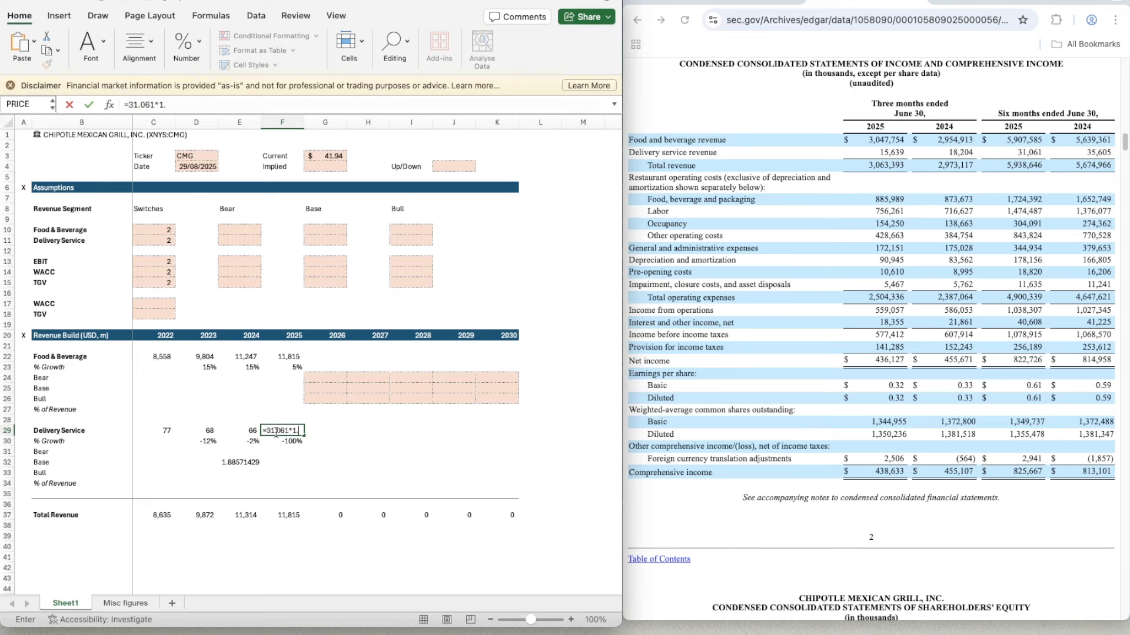
type("88")
key("Return")
- Clear the scratch ratio from E32
key("Down")
key("Down")
key("Left")
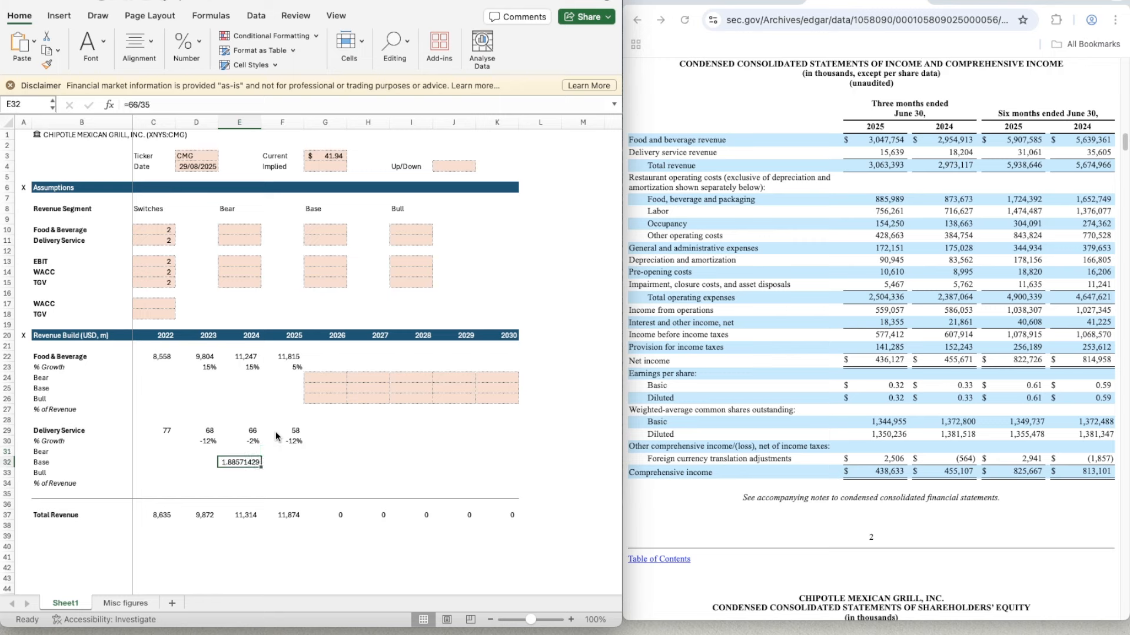
key("Delete")
- Copy the shaded Food & Beverage scenario cells G24:K26 into the Delivery Service Bear, Base and Bull rows, G31:K33
key("Right")
key("Up")
key("Up")
key("Up")
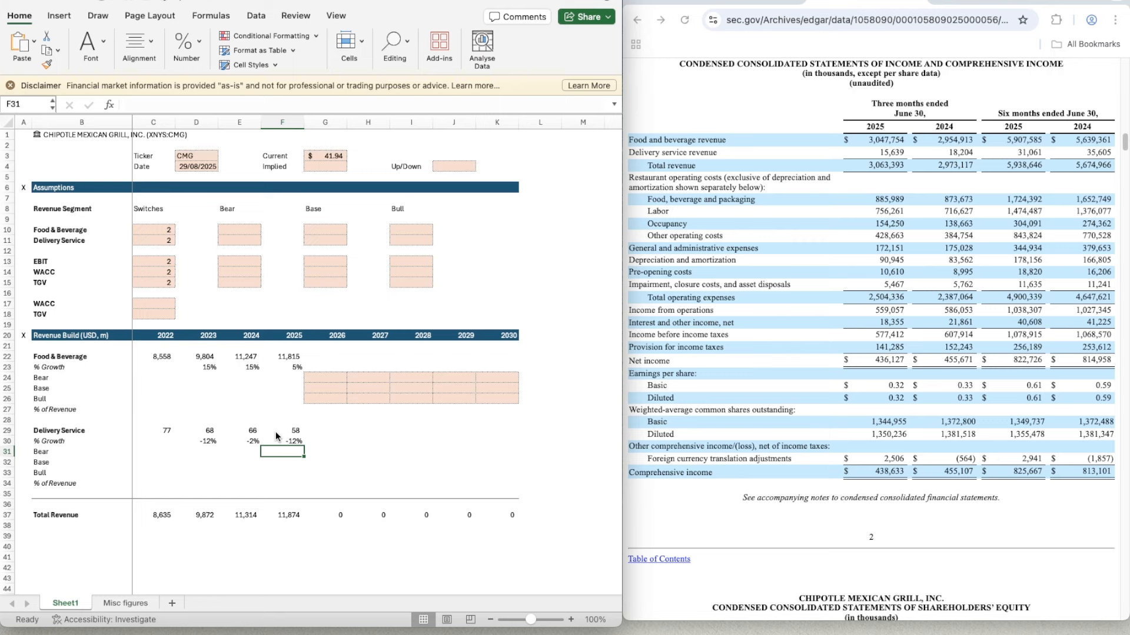
key("Left")
key("Left")
key("Left")
key("Right")
key("Right")
key("Right")
key("Right")
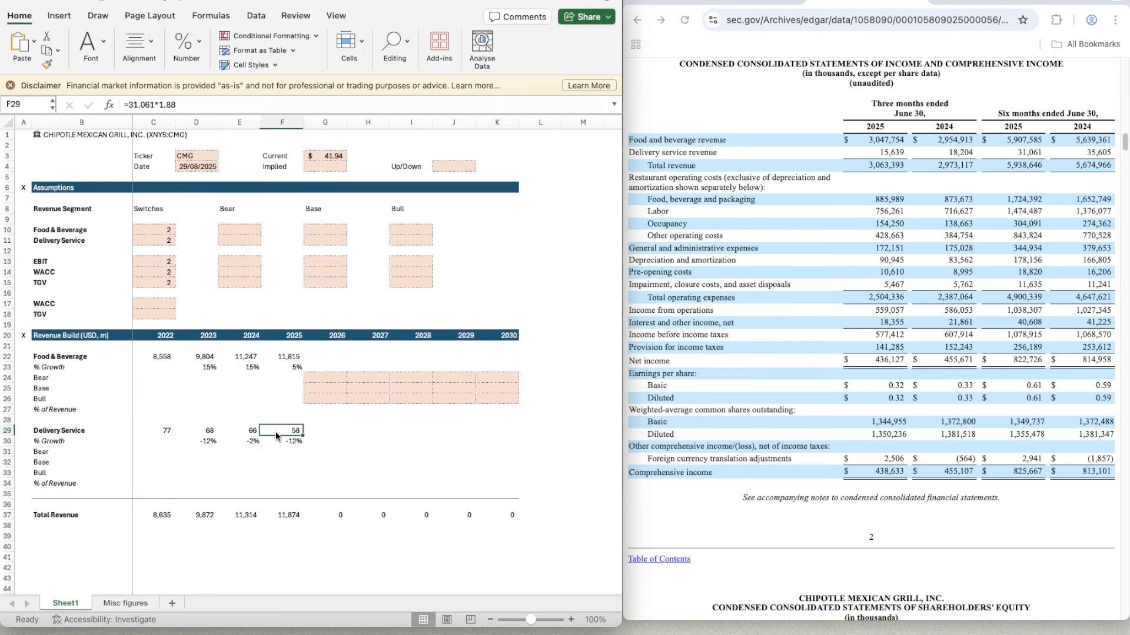
key("Up")
key("Up")
key("Up")
key("Up")
key("Up")
key("shift+Down")
key("shift+Down")
key("shift+Right")
key("shift+Right")
key("shift+Right")
key("shift+Right")
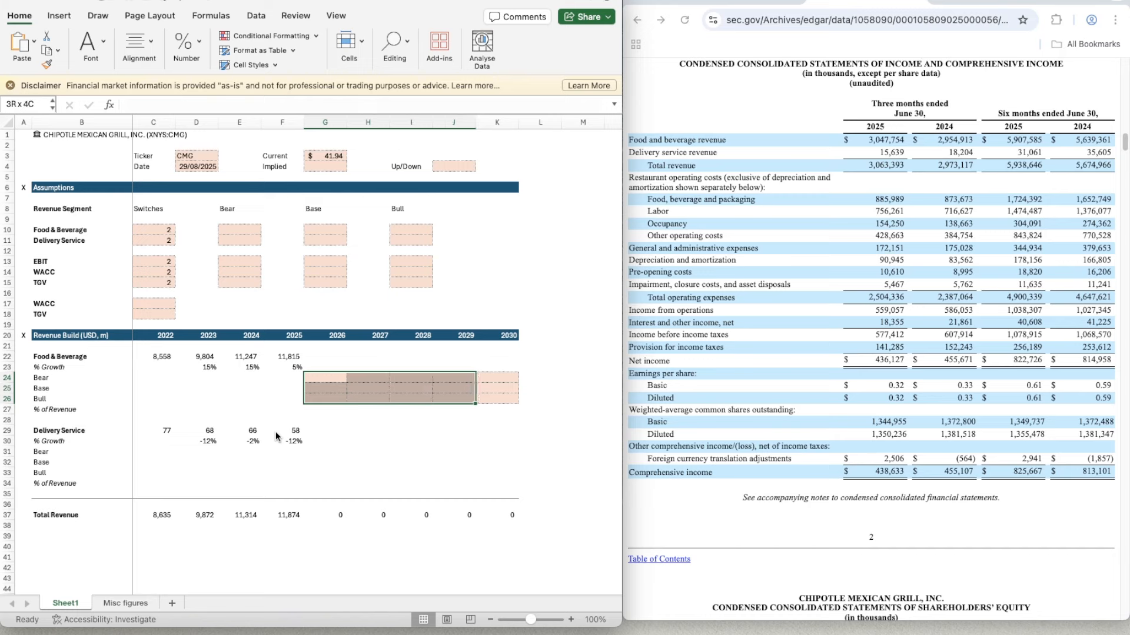
key("ctrl+c")
key("Down")
key("Down")
key("Down")
key("Down")
key("Down")
key("Down")
key("Down")
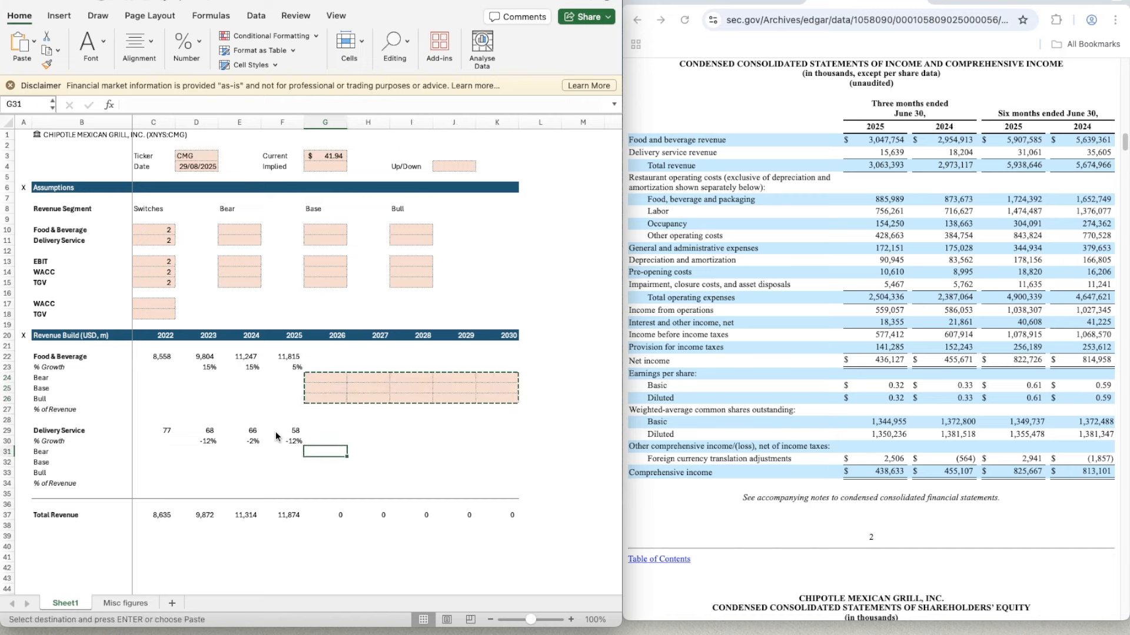
key("shift+Down")
key("shift+Down")
key("shift+Right")
key("shift+Right")
key("shift+Right")
key("shift+Right")
- Calculate Food & Beverage's 2022 share of total revenue in C27 with =C22/C37
key("Down")
key("Left")
key("Left")
key("Left")
key("Left")
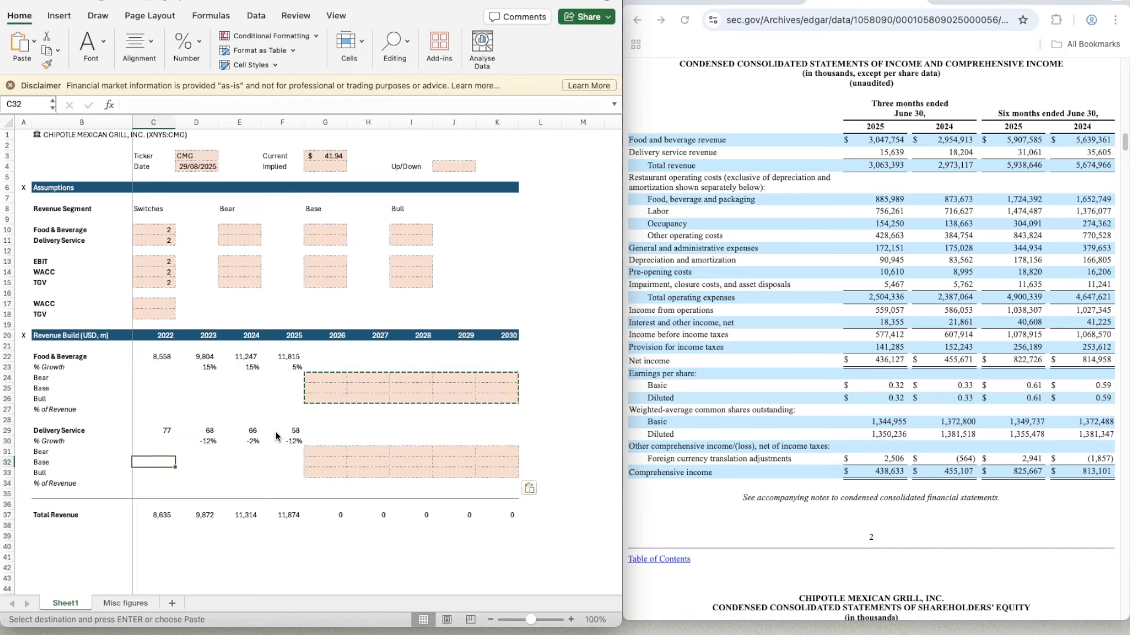
key("Up")
key("Up")
key("Up")
key("Up")
key("Up")
type("=")
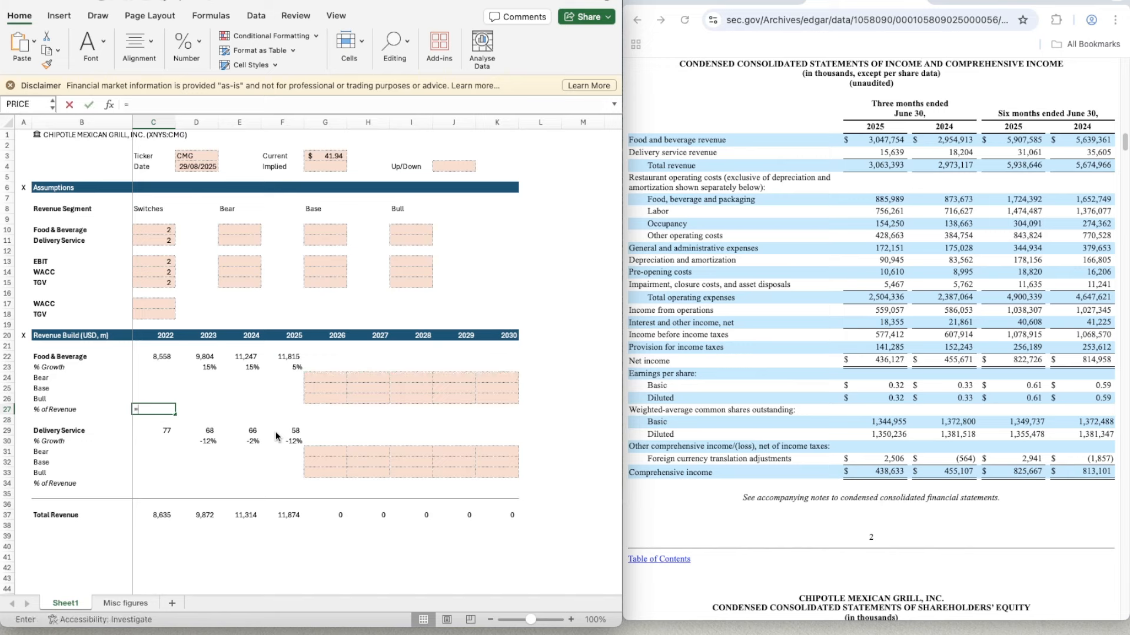
key("Up")
key("Up")
key("Up")
key("Up")
key("Up")
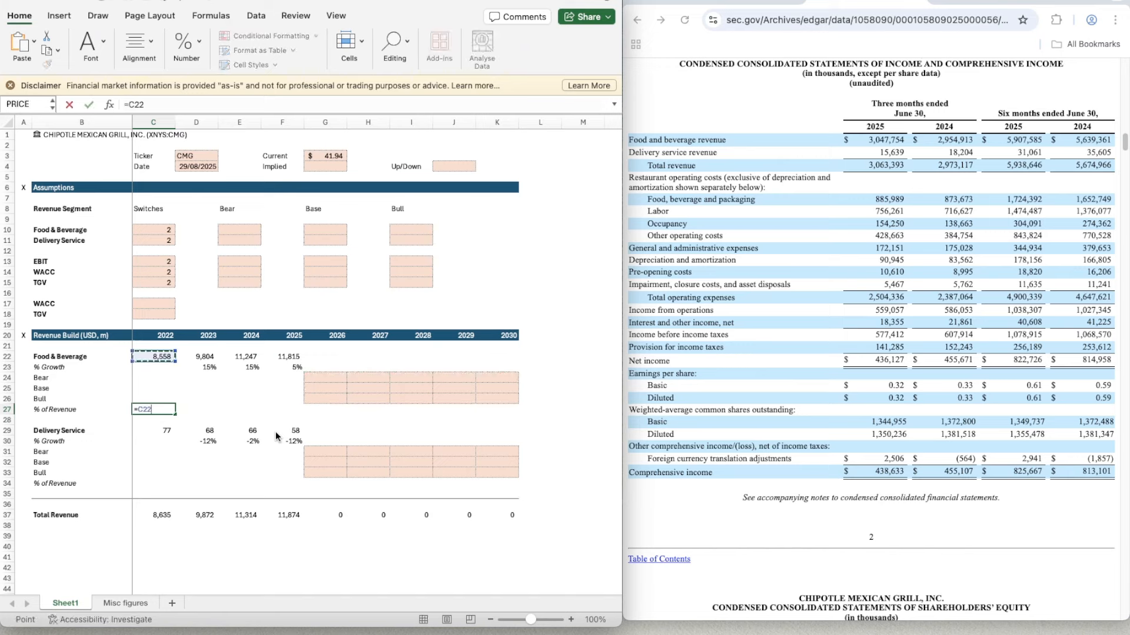
type("/")
key("Down")
key("Down")
key("Down")
key("Down")
key("Down")
key("Down")
key("Down")
key("Down")
key("Down")
key("Down")
key("Return")
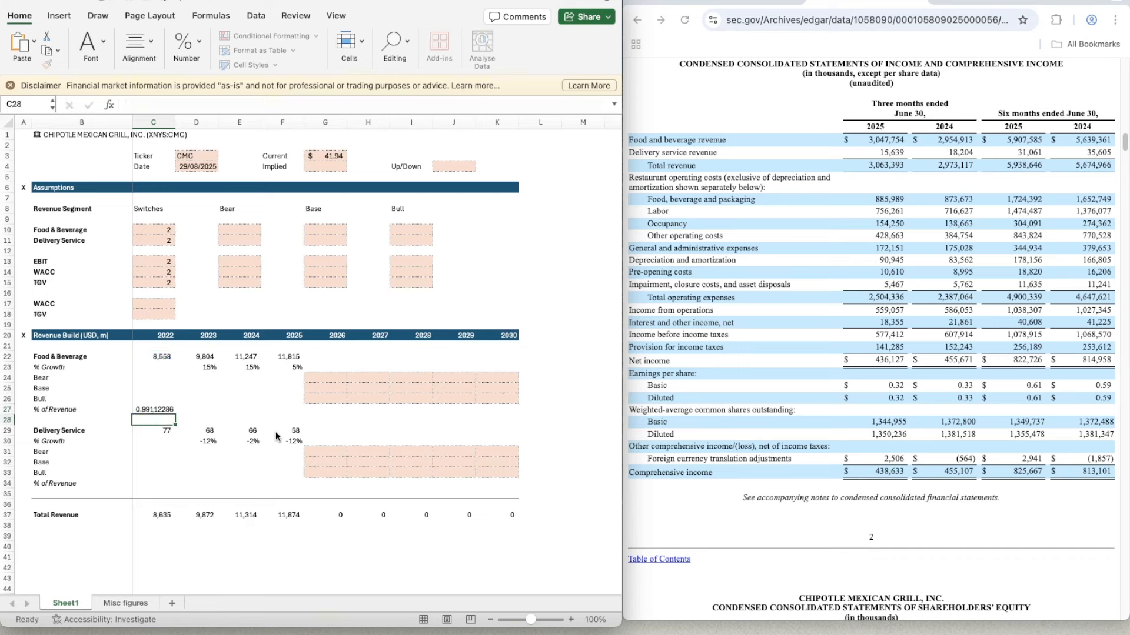
- Copy the percentage format of D30 onto the Food & Beverage % of Revenue cell C27
key("Right")
key("Right")
key("Down")
key("Left")
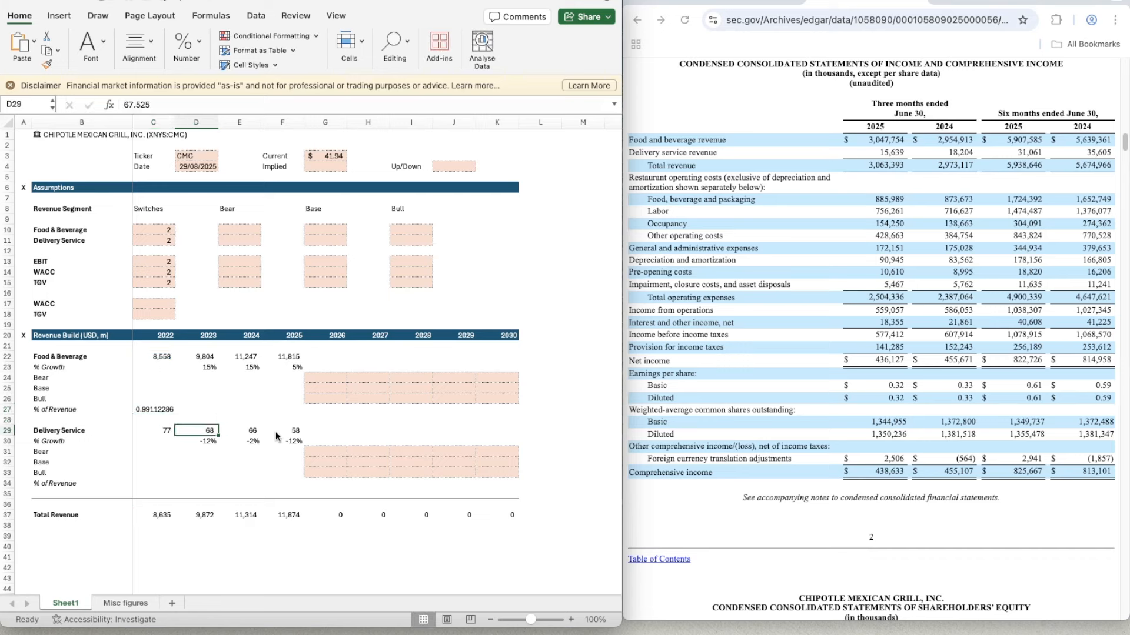
key("Down")
left_click(47, 64)
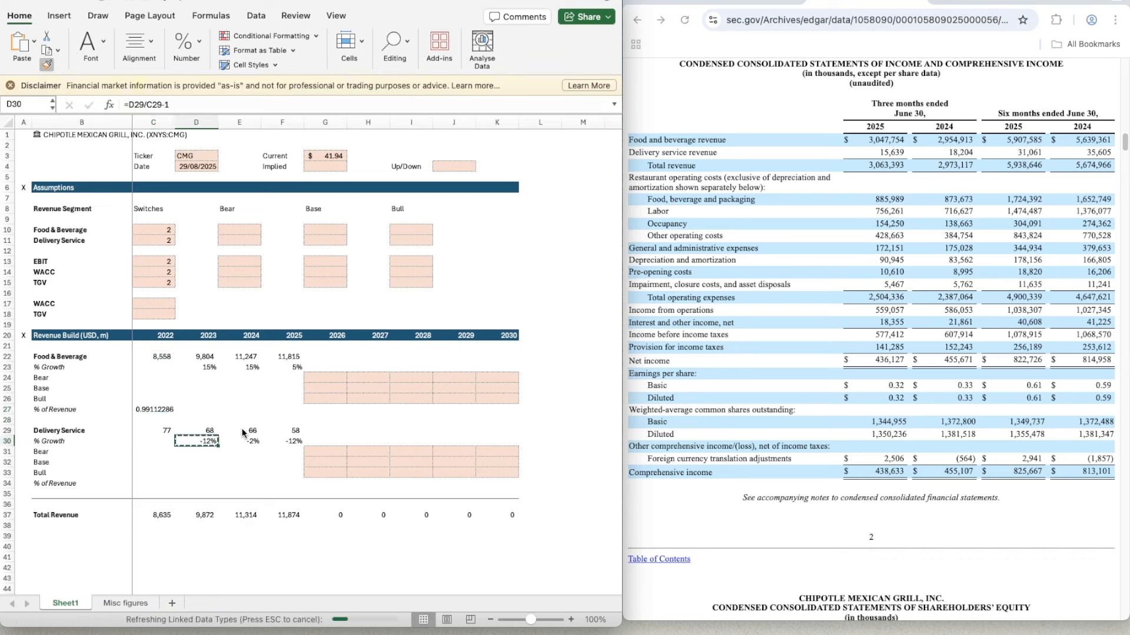
left_click(150, 411)
- Copy the Food & Beverage % of Revenue formula from C27 across the 2023 to 2025 columns, D27:F27
key("super+c")
key("shift+Right")
key("shift+Right")
key("shift+Right")
key("shift+Right")
key("shift+Right")
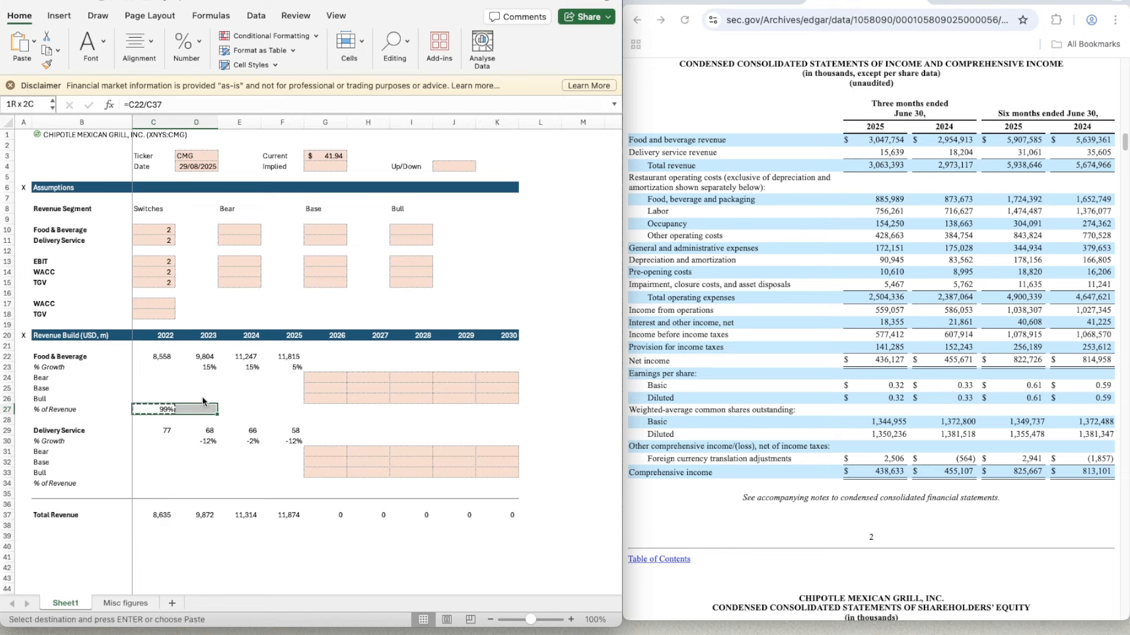
key("shift+Left")
key("shift+Left")
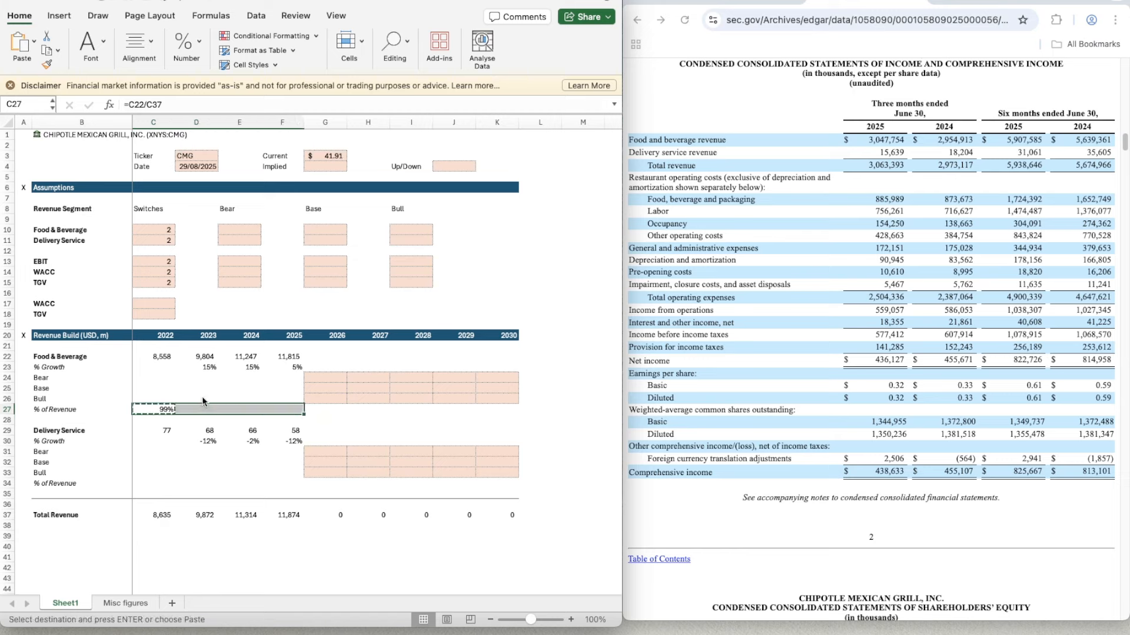
key("super+v")
- Calculate Delivery Service's 2022 share of total revenue in C34 with =C29/C37
key("Down")
key("Down")
key("Down")
key("Down")
key("Down")
key("Down")
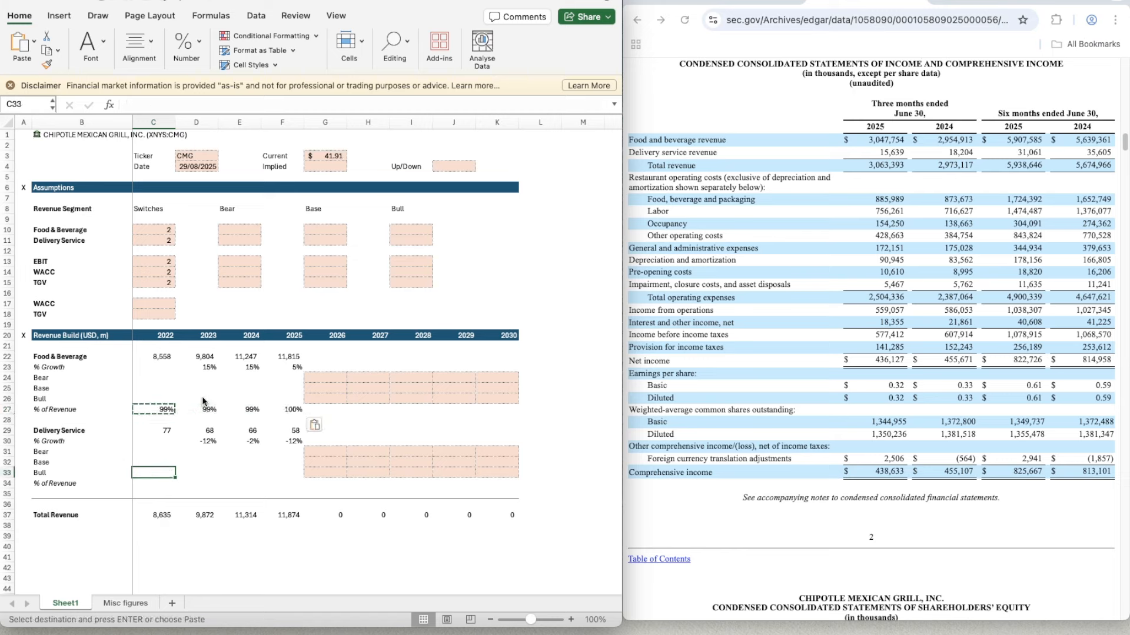
key("Up")
key("Up")
key("Up")
key("Down")
key("Down")
key("Down")
key("Down")
type("=")
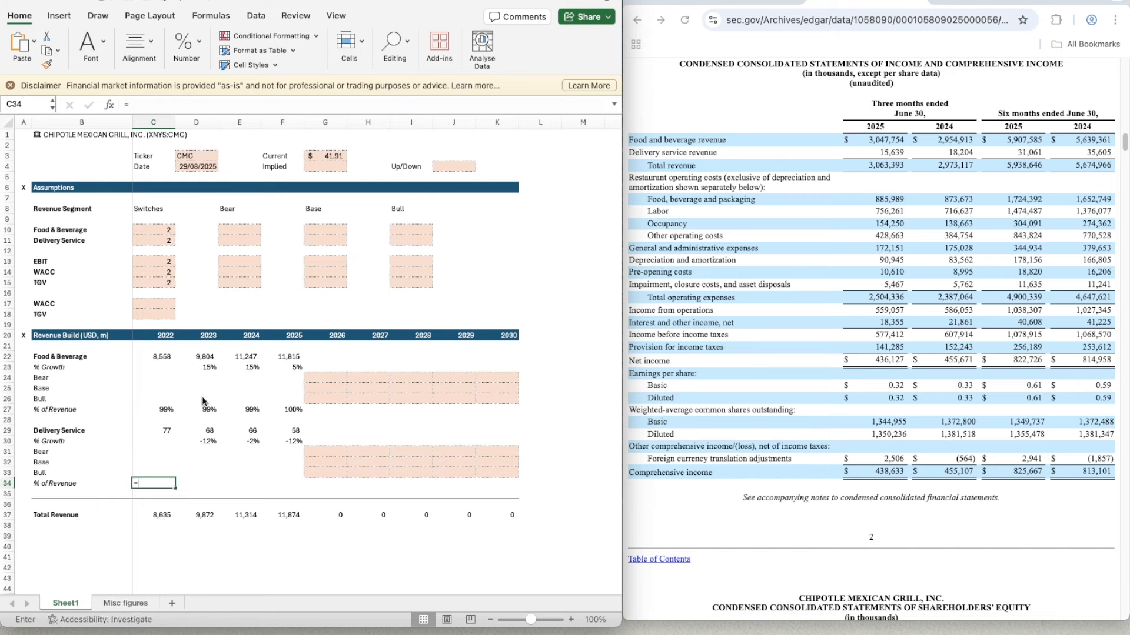
key("Up")
key("Up")
key("Up")
key("Up")
key("Up")
key("Up")
key("Down")
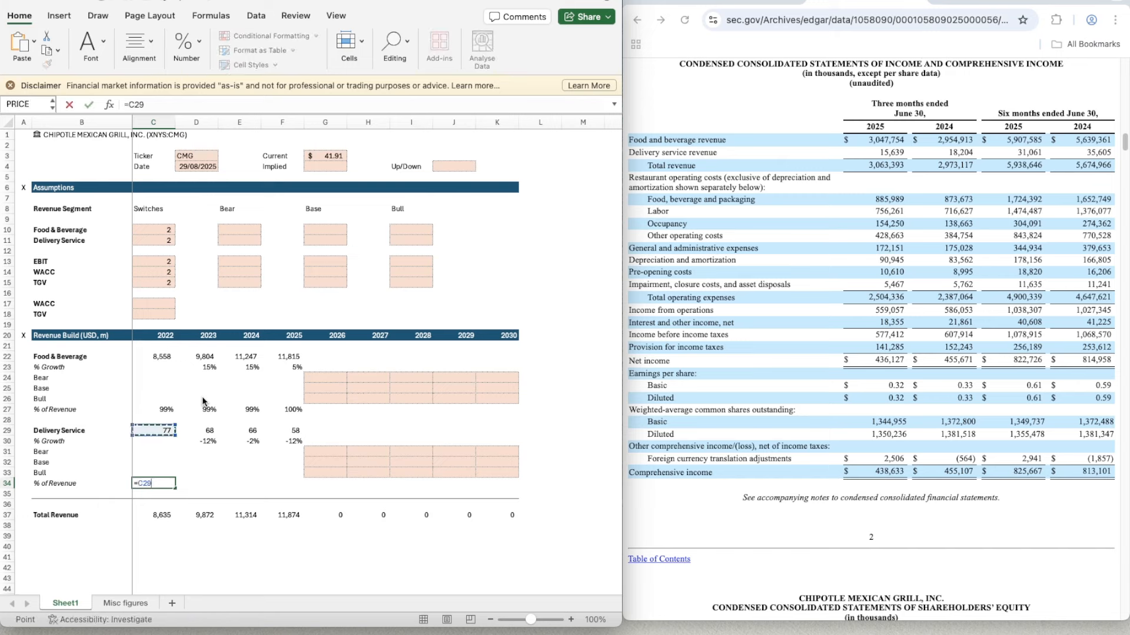
type(".")
key("Down")
key("Down")
key("Down")
key("Return")
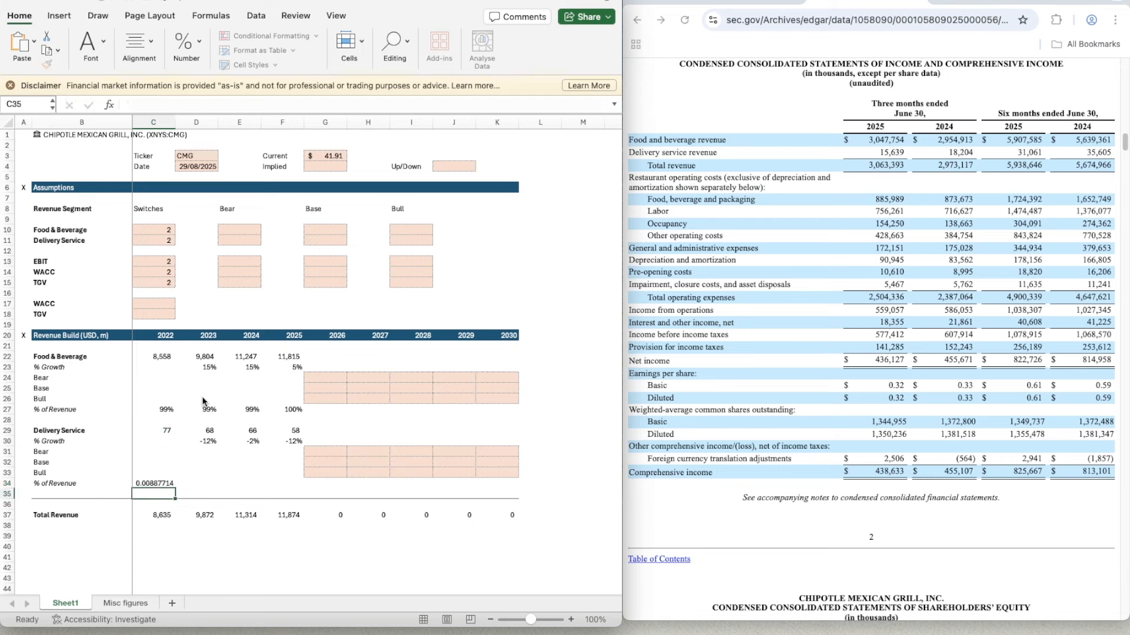
- Copy the percentage format of C27 onto the Delivery Service % of Revenue cell C34
key("Up")
key("Up")
key("Up")
key("Up")
key("Up")
key("Up")
key("Up")
key("Up")
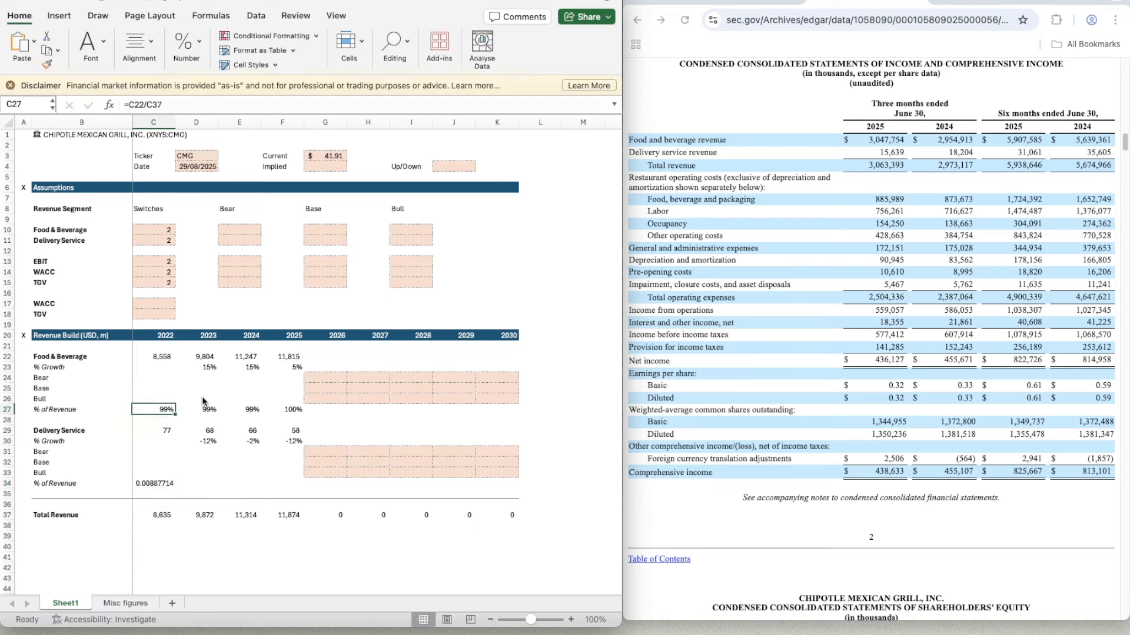
key("super+shift+c")
left_click(151, 485)
- Copy the Delivery Service % of Revenue formula from C34 across the 2023 to 2025 columns, through F34
key("super+c")
key("shift+Right")
key("shift+Right")
key("shift+Right")
key("shift+Right")
key("shift+Right")
key("shift+Left")
key("shift+Left")
key("shift+Left")
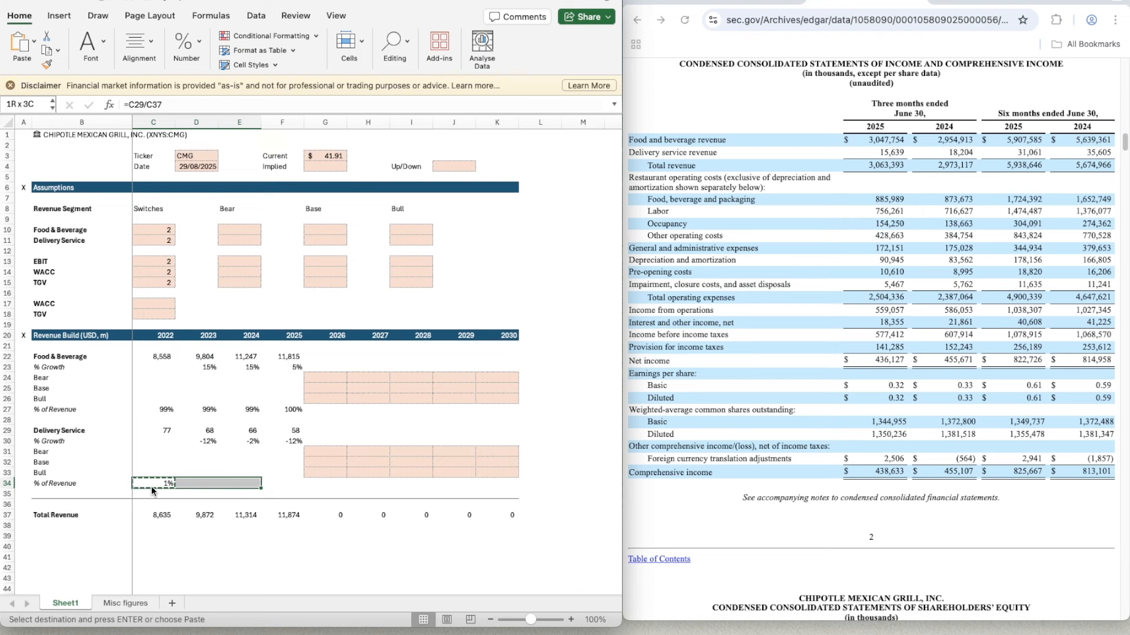
key("shift+Right")
key("super+v")
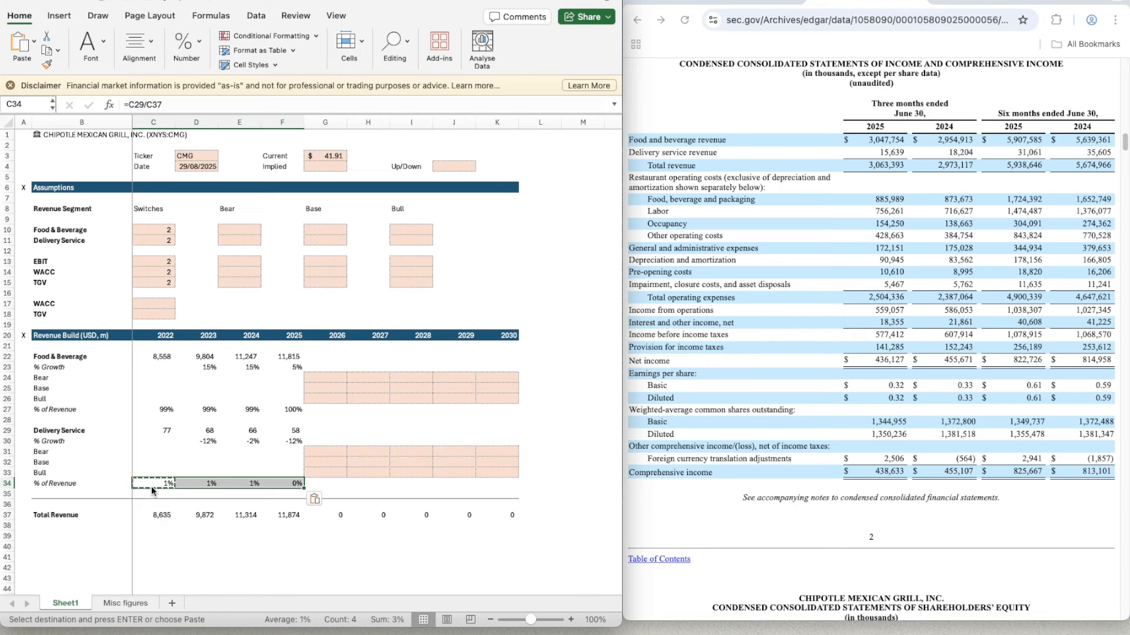
- Calculate the 2026 Food & Beverage Base growth in G25 as the historical growth average, =AVERAGE(D23:F23)
key("Right")
key("Right")
key("Right")
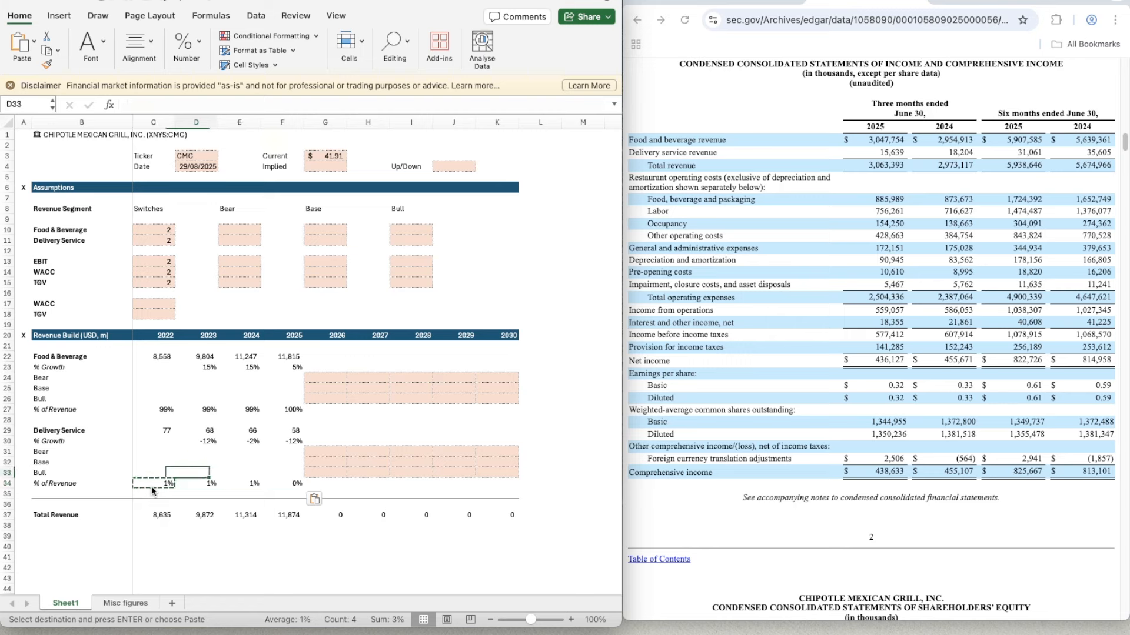
key("Up")
key("Up")
key("Up")
key("Up")
key("Up")
key("Up")
key("Up")
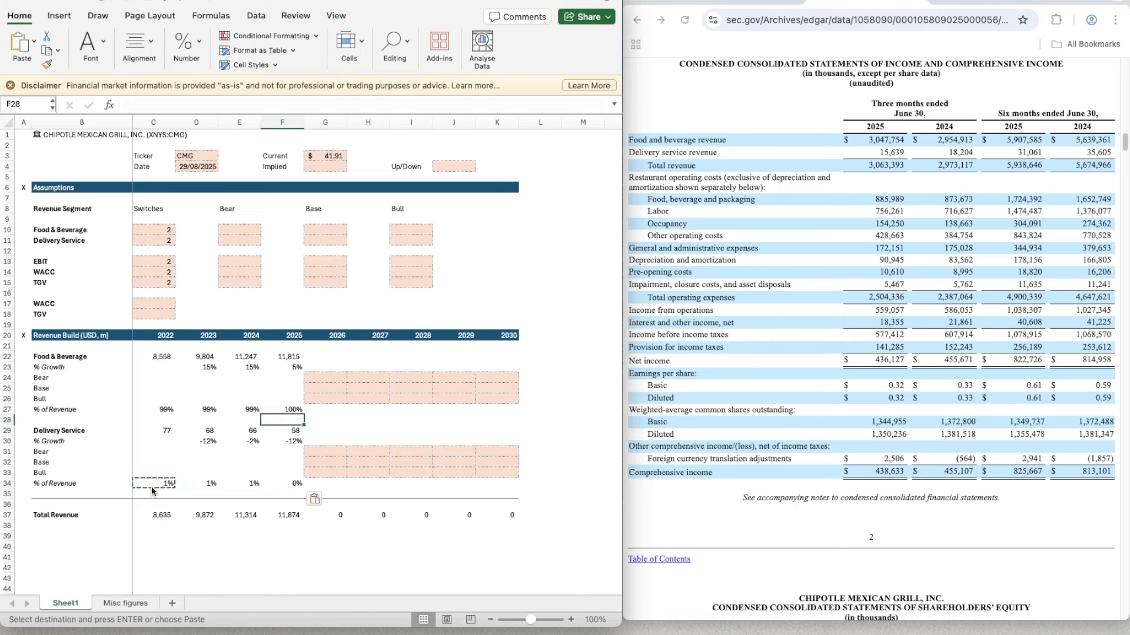
key("Right")
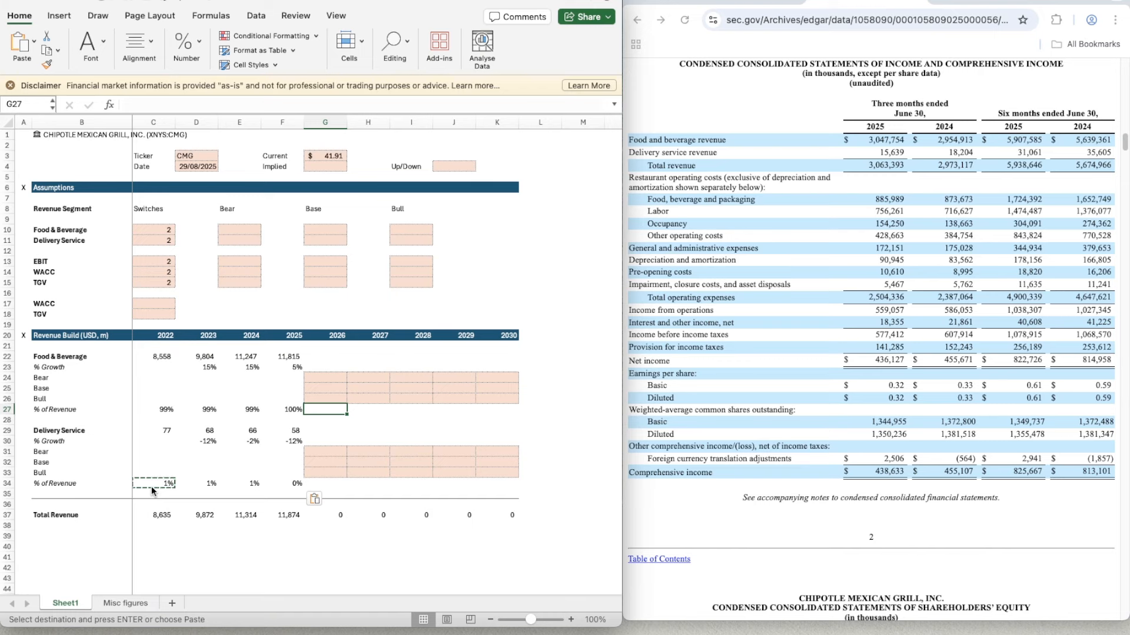
key("Escape")
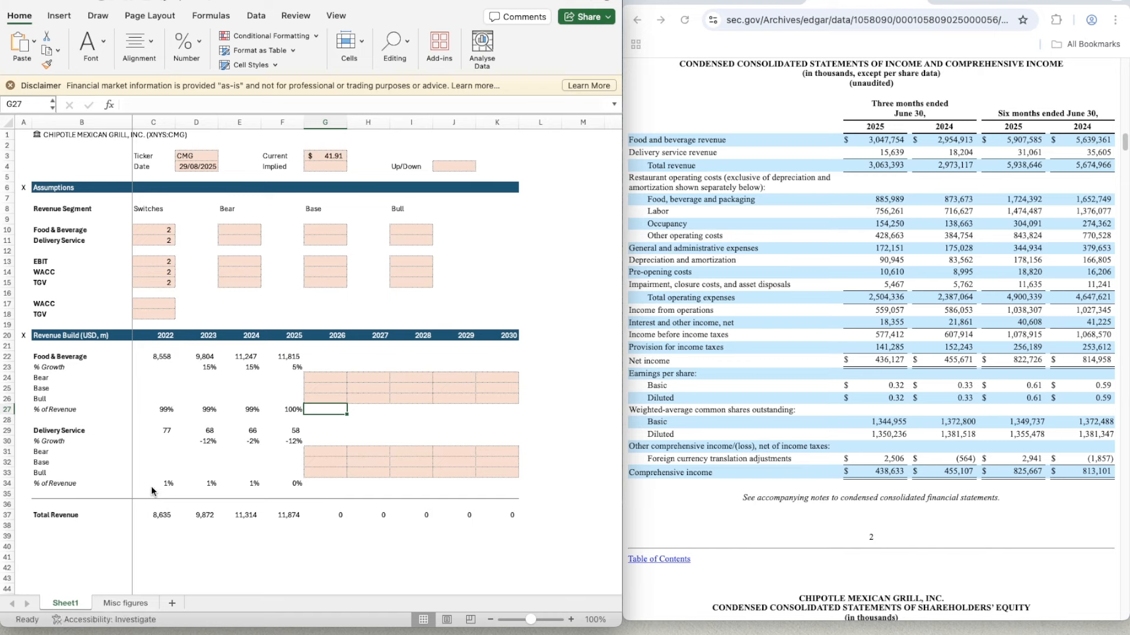
key("Up")
key("Up")
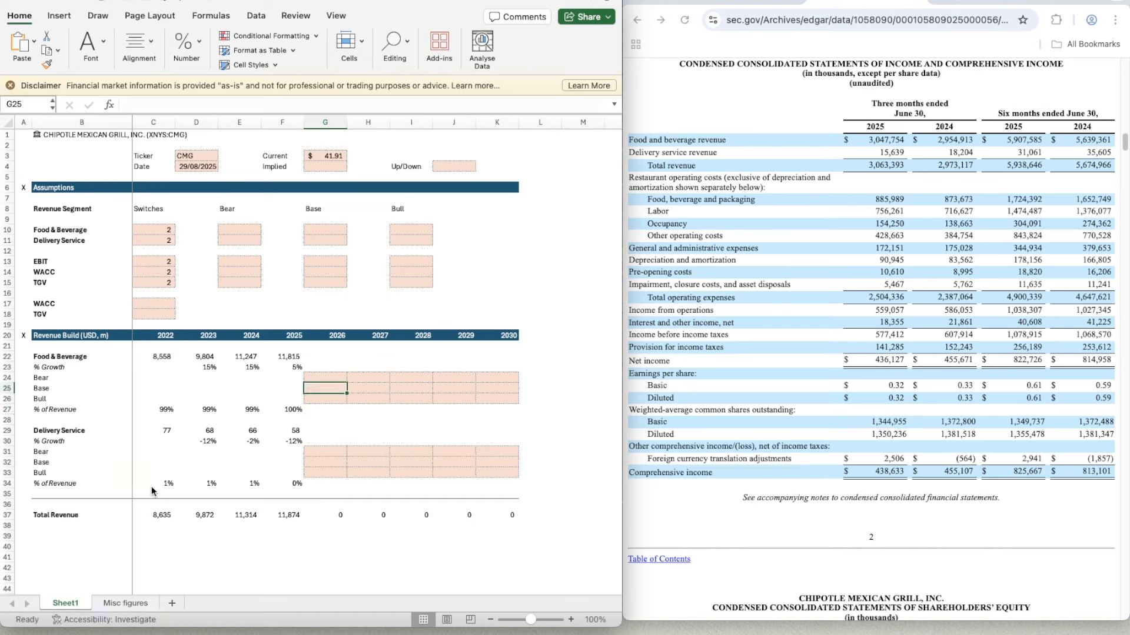
type("=avera")
key("Tab")
key("Left")
key("Up")
key("Up")
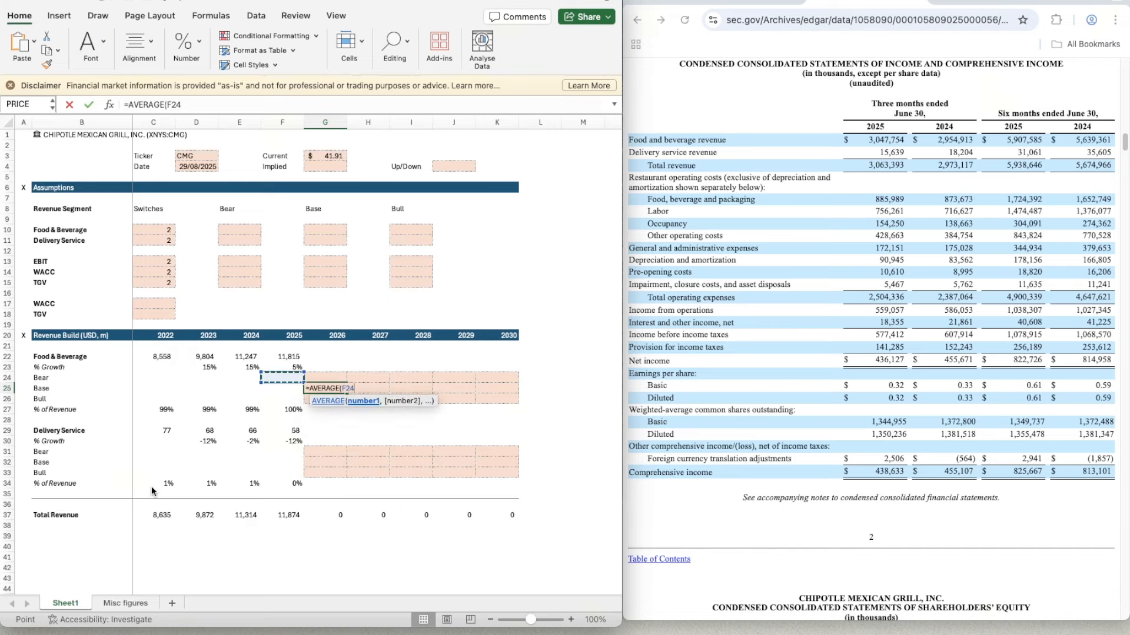
key("shift+Left")
key("shift+Left")
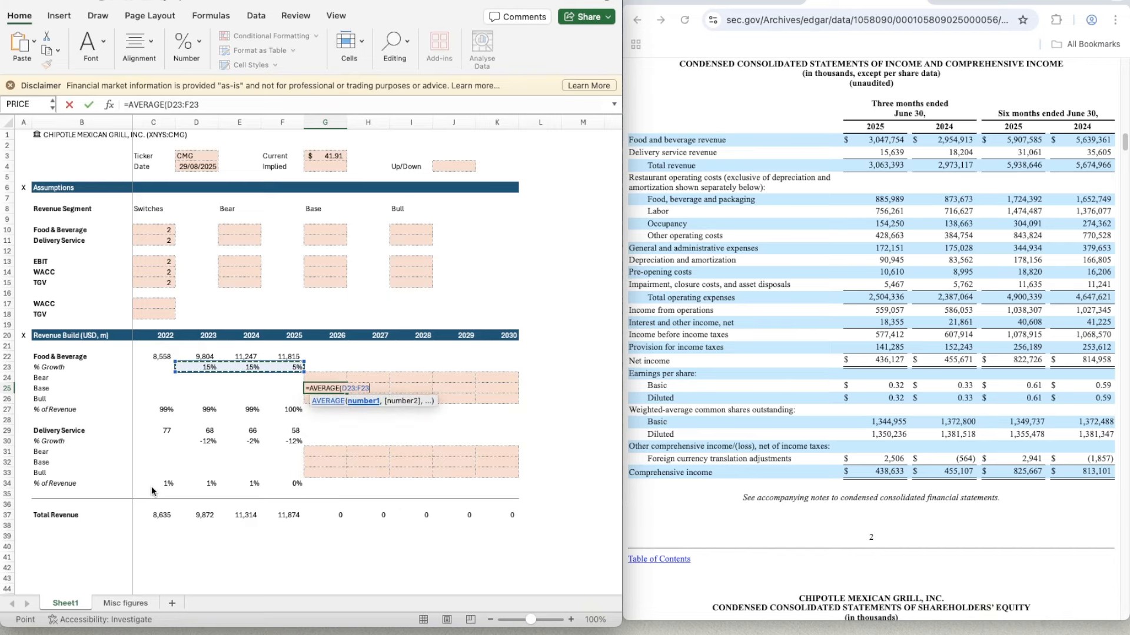
key("ctrl+Return")
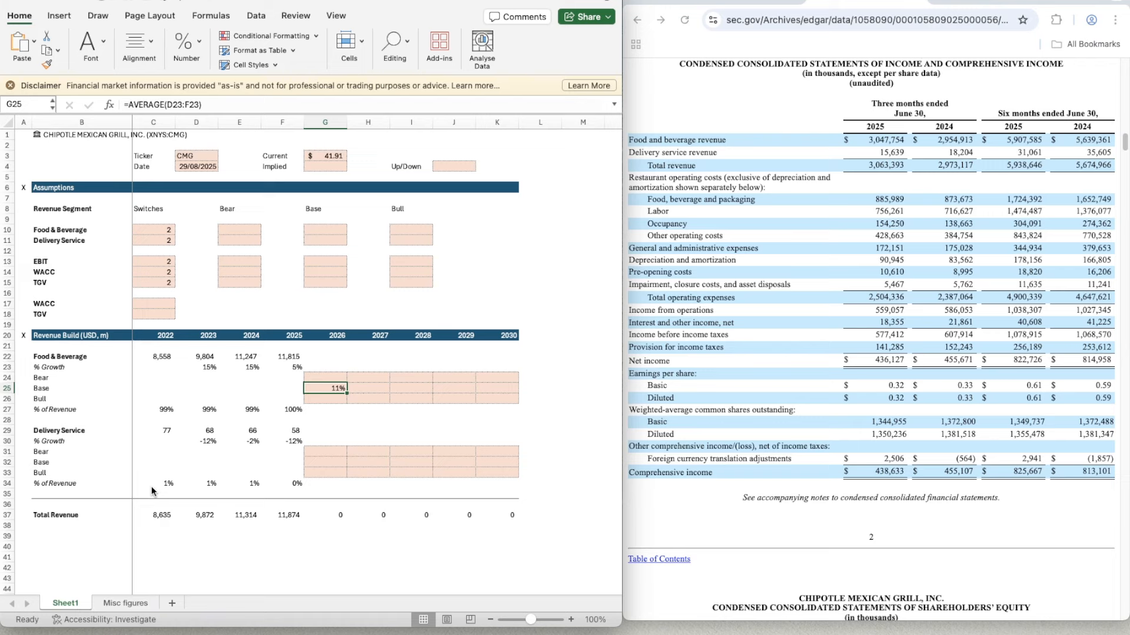
- Examine the Food & Beverage Base forecast row out to 2030 and the historical growth rates in row 23
key("Right")
key("Right")
key("Right")
key("Right")
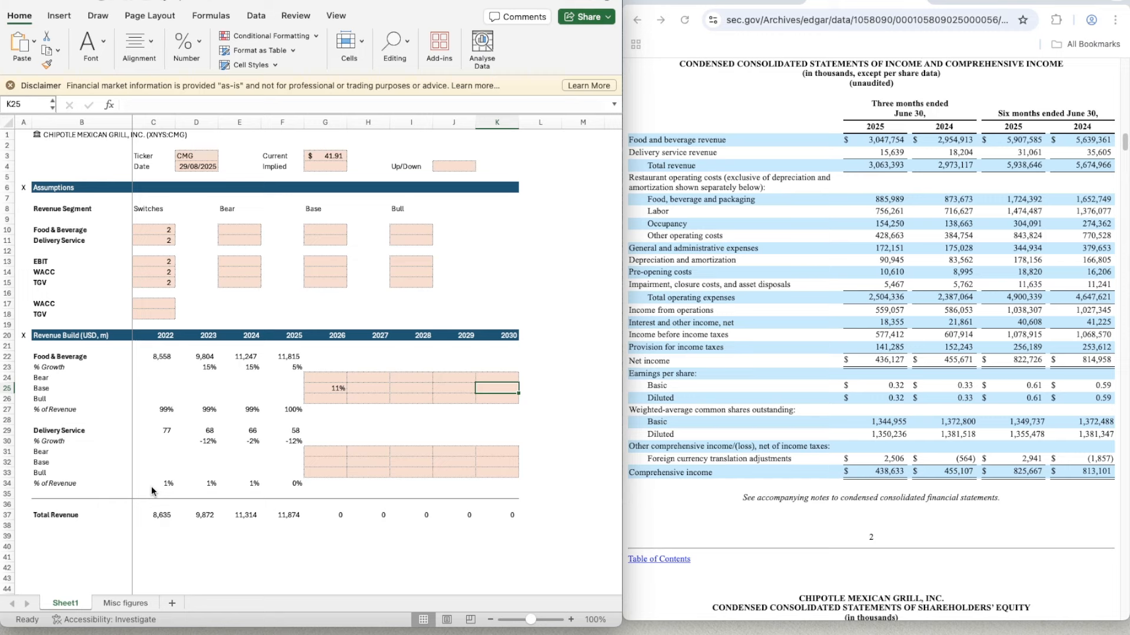
key("Left")
key("Up")
key("Up")
key("Left")
key("Left")
key("Up")
key("Up")
key("Up")
key("Up")
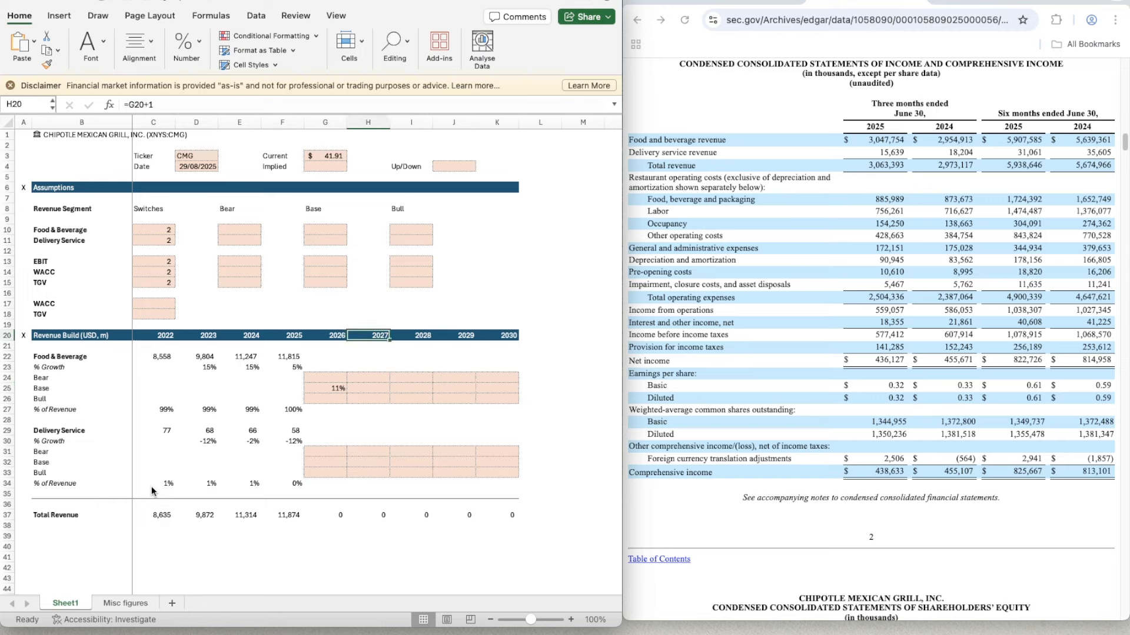
key("Up")
key("Left")
key("Left")
key("Down")
key("Down")
key("Down")
key("Down")
key("Left")
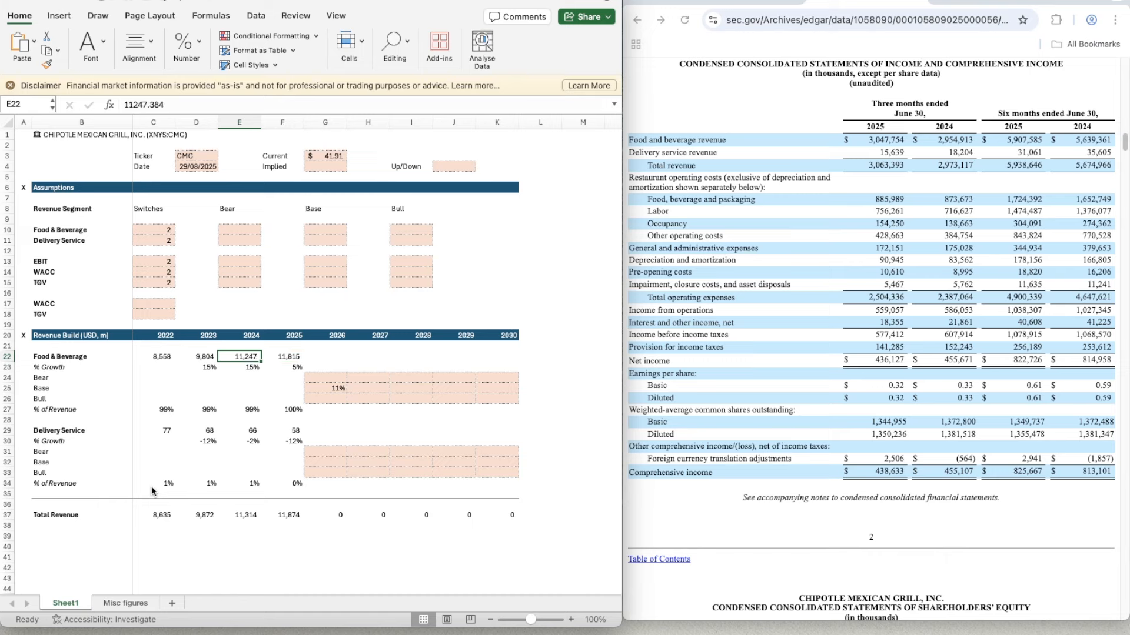
key("Down")
key("Left")
key("Right")
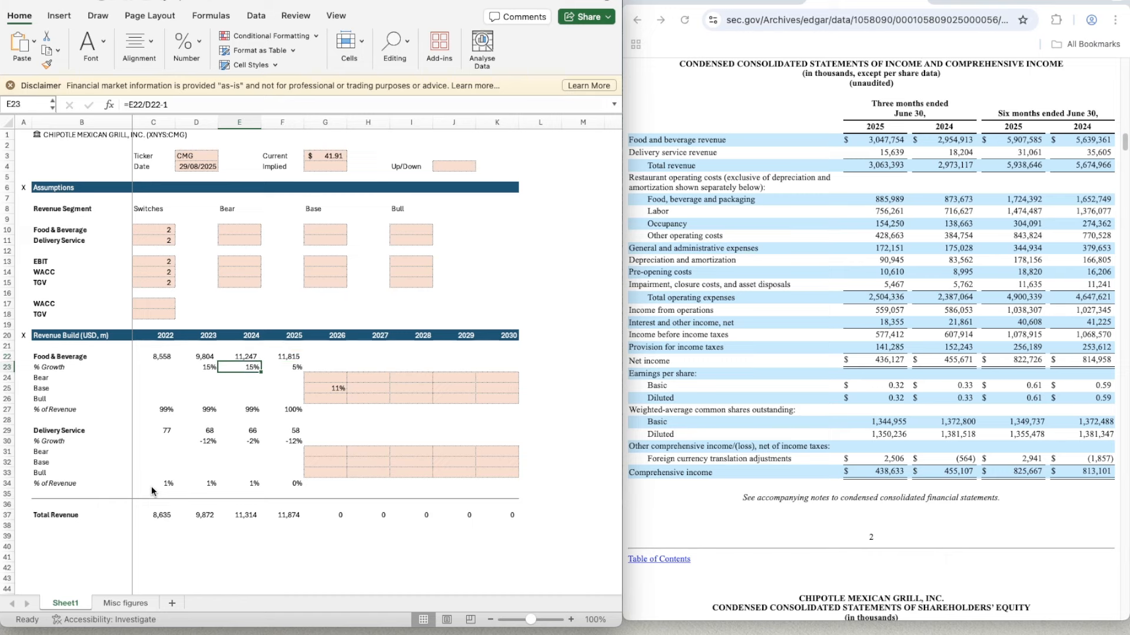
key("Right")
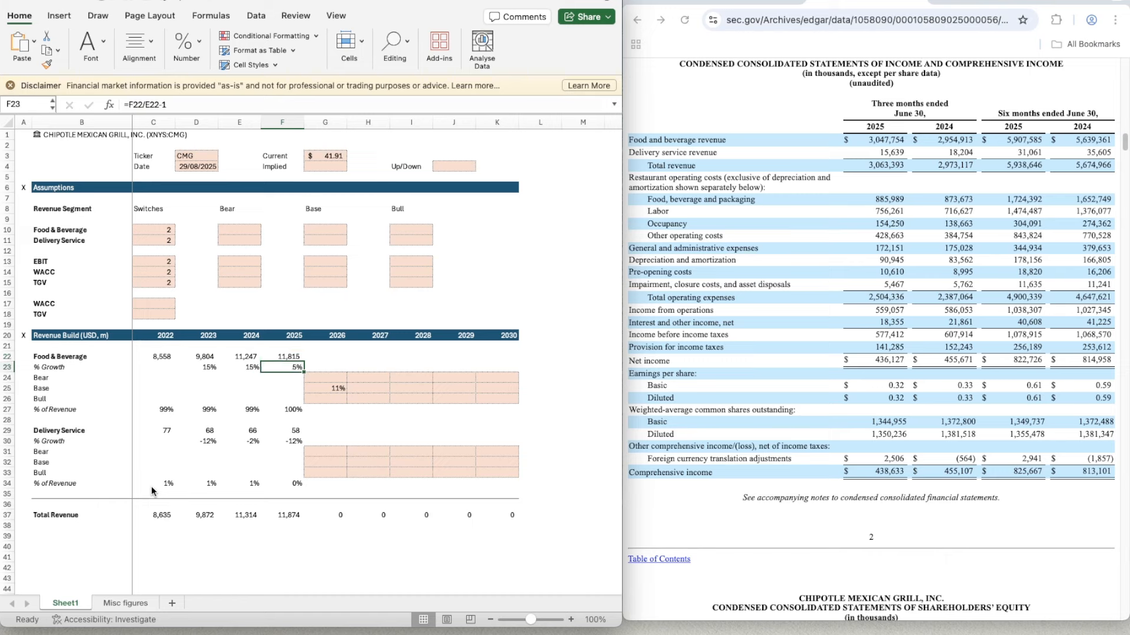
- Set the Food & Beverage Base growth assumption in G10 to 10.00%
key("Right")
key("Up")
key("Up")
key("Up")
key("Up")
key("Up")
key("Up")
key("Up")
key("Up")
key("Up")
key("Up")
key("Up")
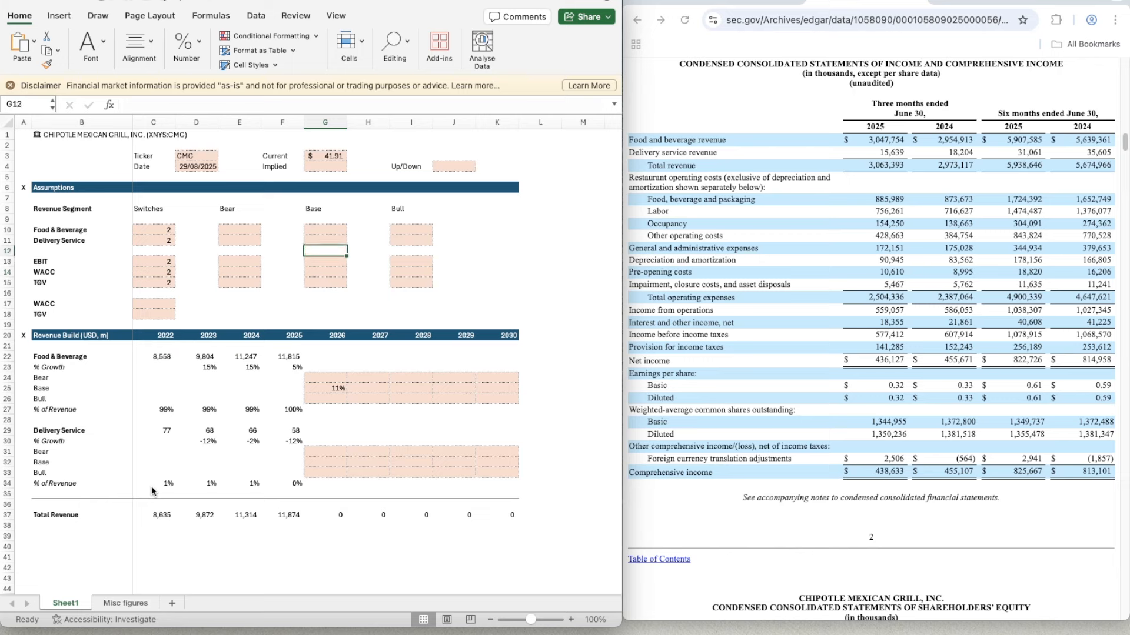
key("Up")
key("Up")
type("10.00")
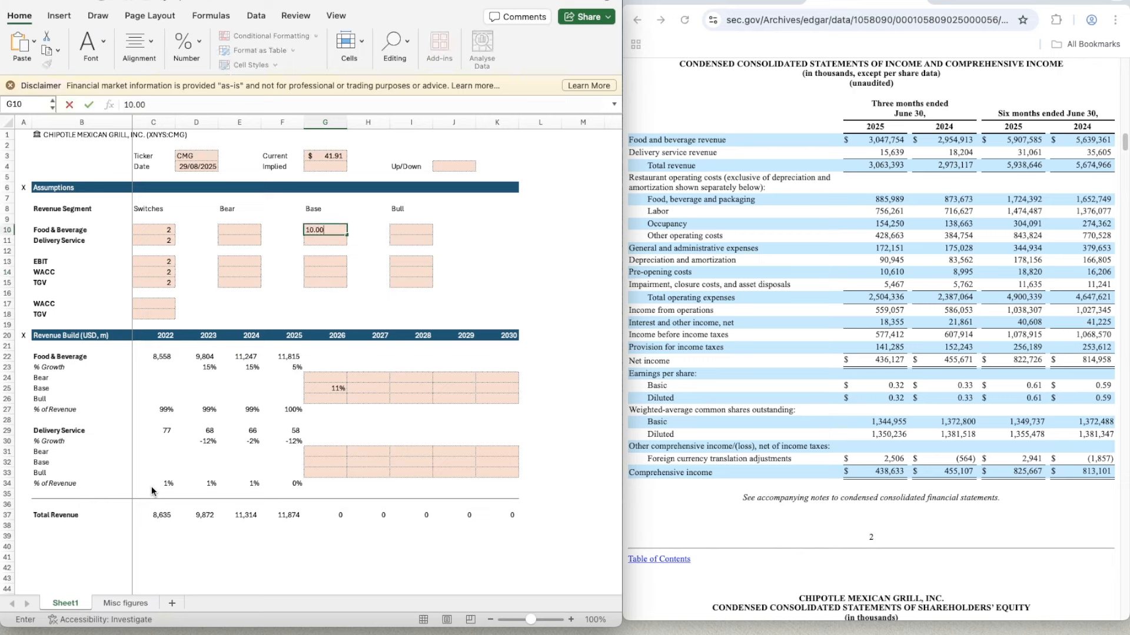
key("Return")
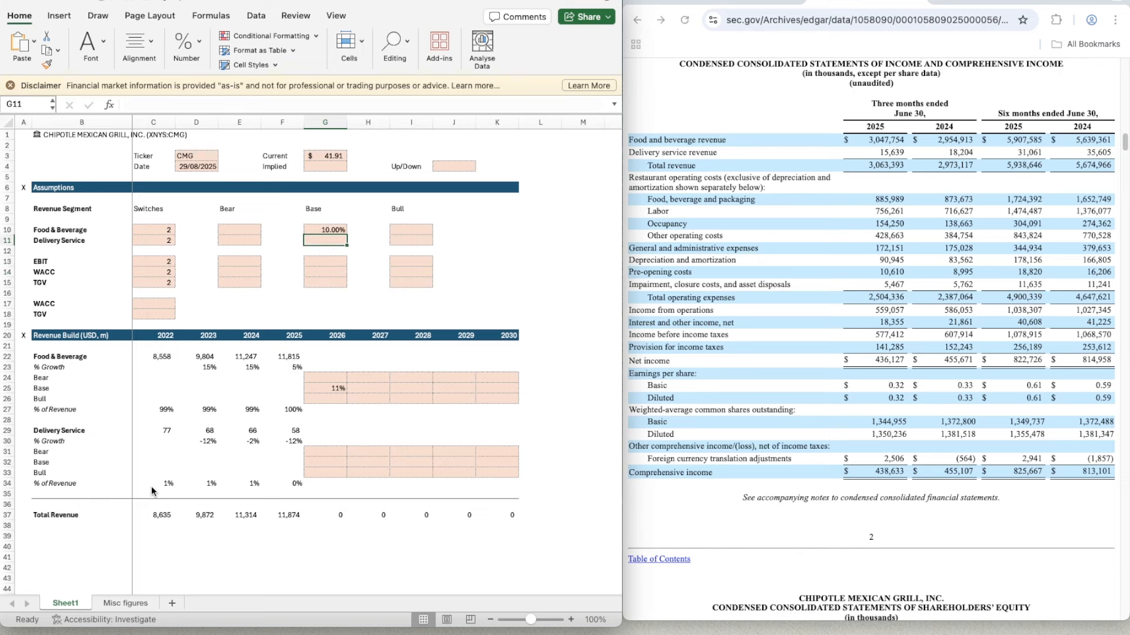
- Set the Delivery Service Base growth assumption in G11 to 0%
key("Down")
key("Down")
key("Up")
key("Up")
type("0")
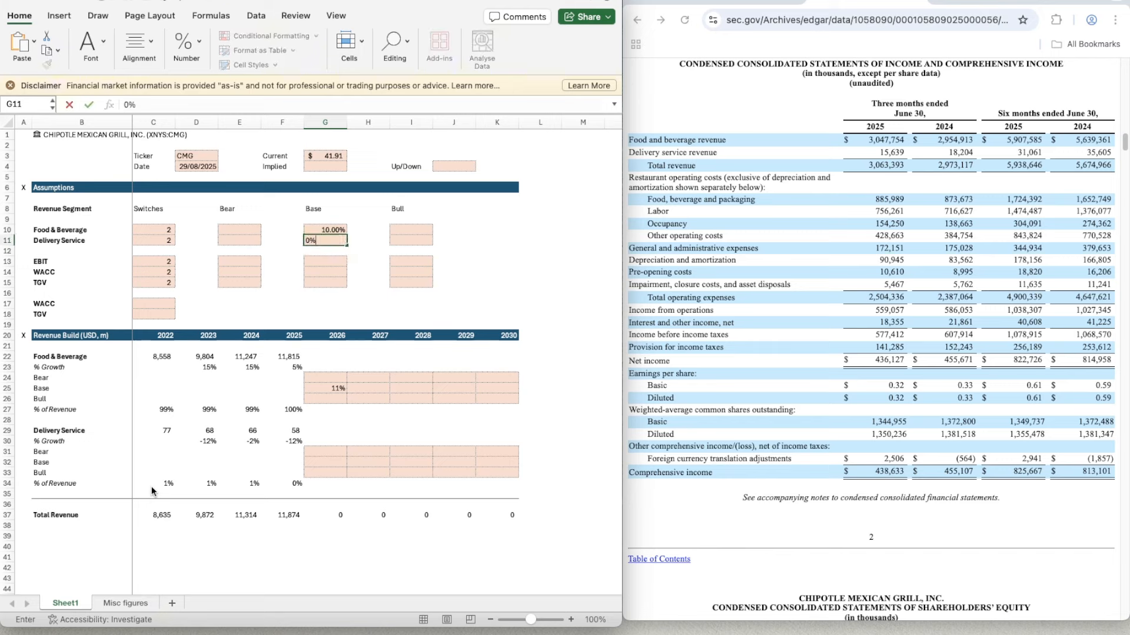
key("Tab")
- Link the 2030 Food & Beverage Base growth cell K25 to the Base assumption with =G10
key("Down")
key("Down")
key("Down")
key("Down")
key("Down")
key("Right")
key("Right")
key("Right")
key("Right")
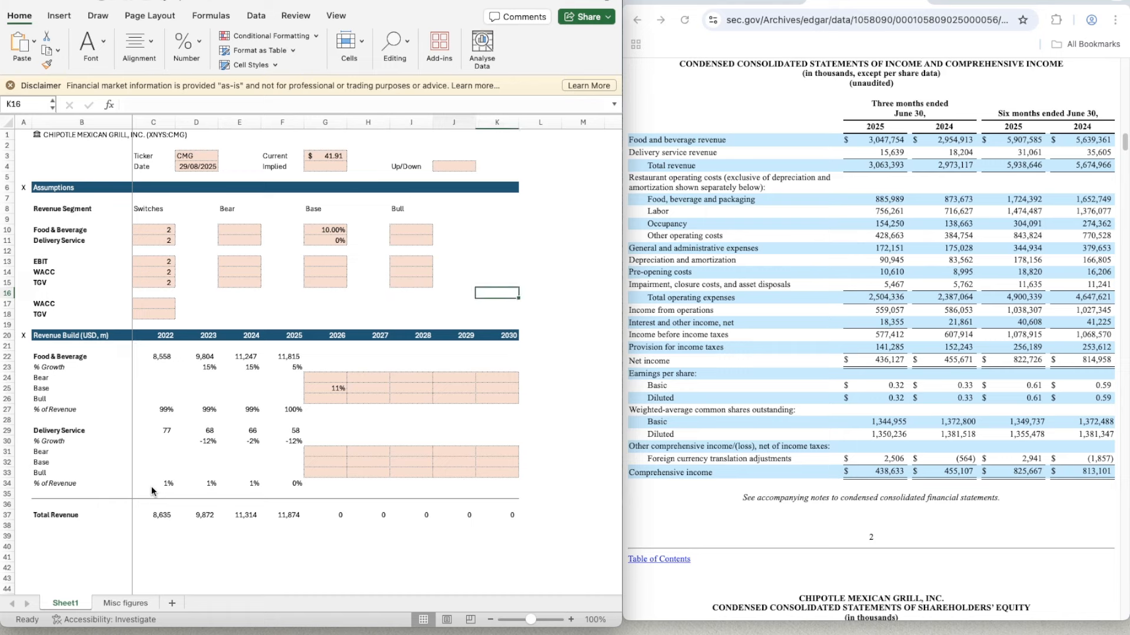
key("Down")
key("Down")
key("Down")
key("Down")
key("Down")
key("Down")
key("Left")
key("Left")
key("Down")
key("Down")
key("Down")
key("Right")
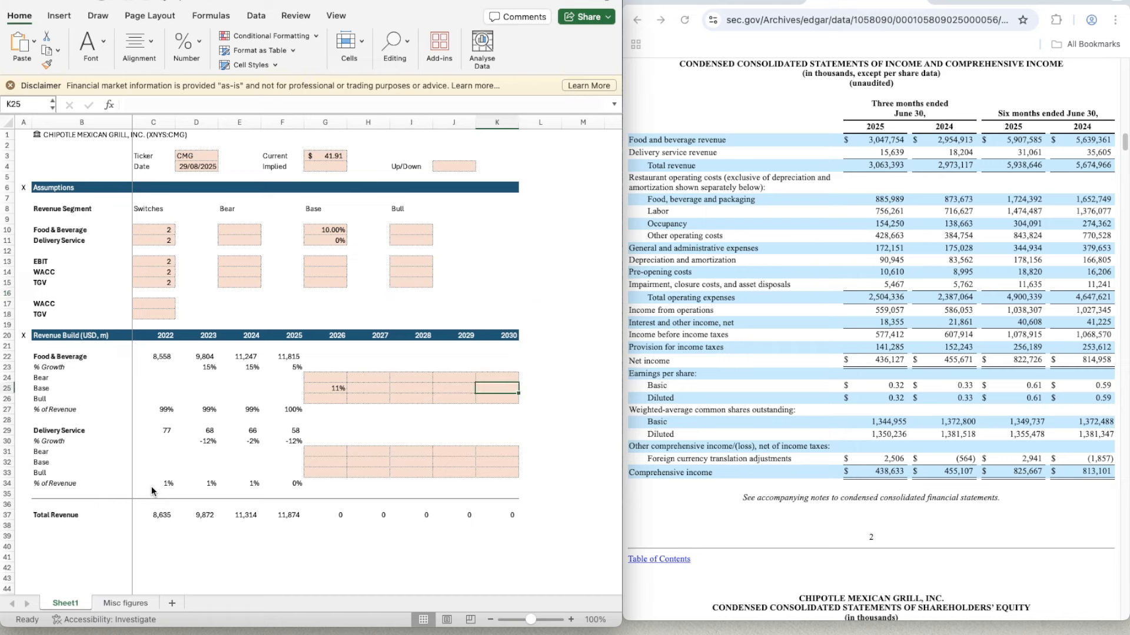
type("=")
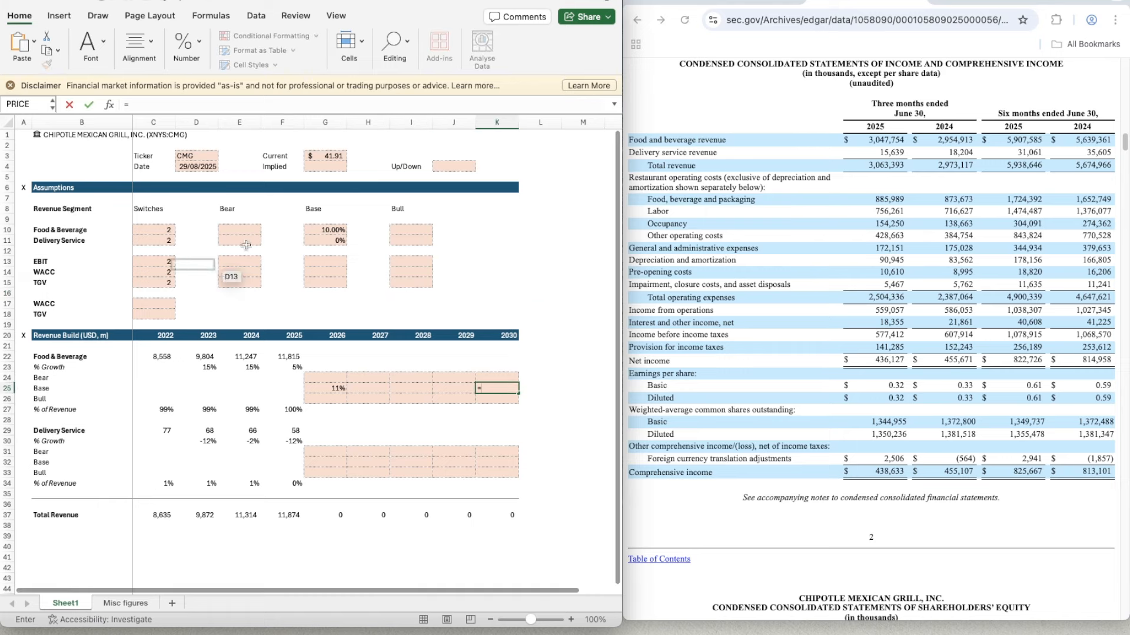
left_click(315, 229)
key("Return")
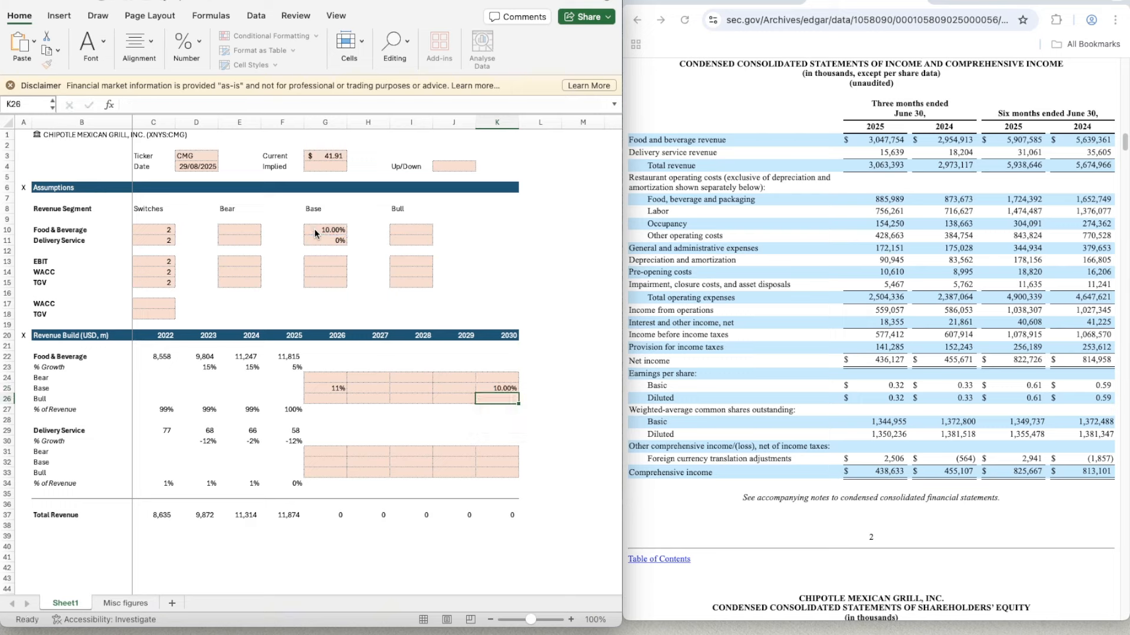
- Link the 2030 Delivery Service Base growth cell K32 to the Base assumption with =G11
key("Down")
key("Down")
key("Down")
key("Down")
key("Down")
key("Down")
type("=")
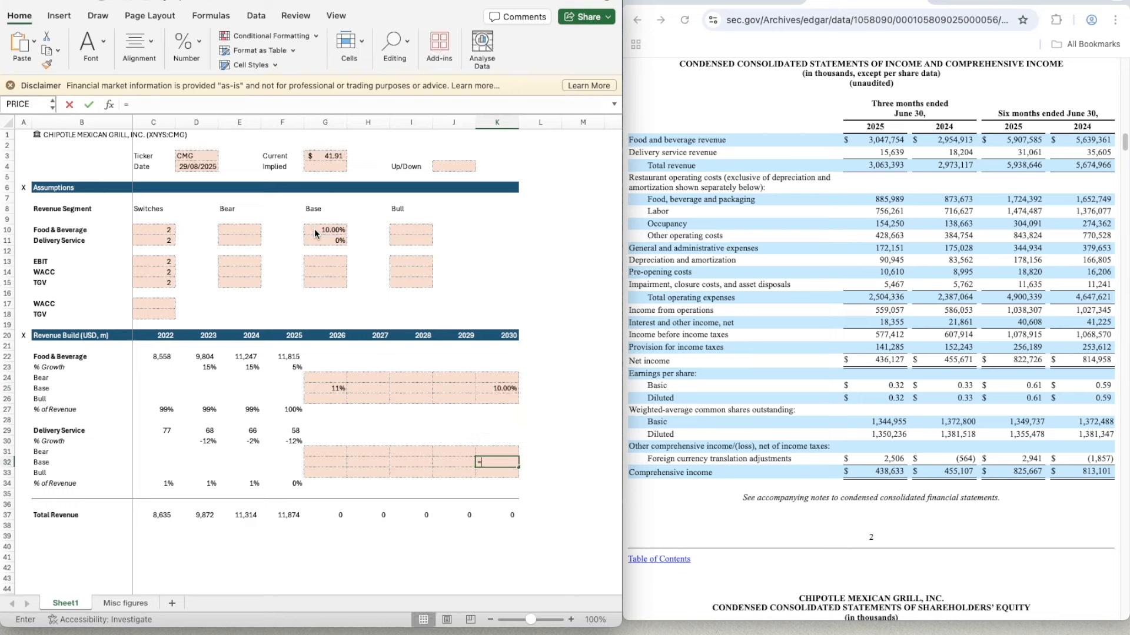
left_click(316, 240)
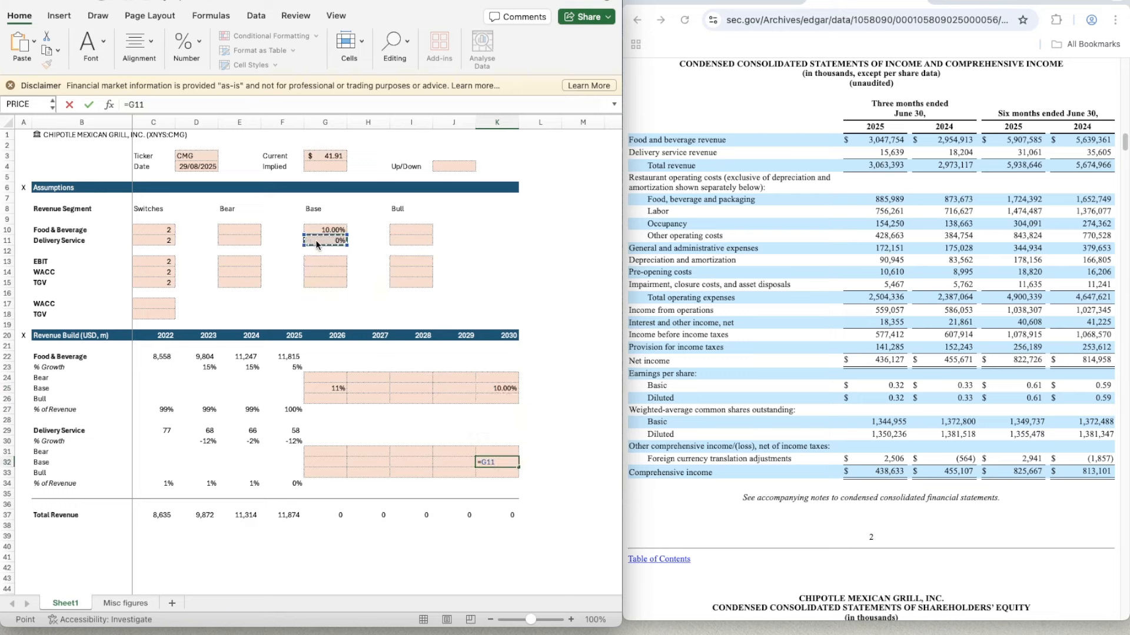
key("Return")
- Examine the Food & Beverage Base growth row around the 2026 and 2027 cells, G25 and H25
key("Up")
key("Left")
key("Up")
key("Left")
key("Up")
key("Left")
key("Up")
key("Left")
key("Up")
key("Up")
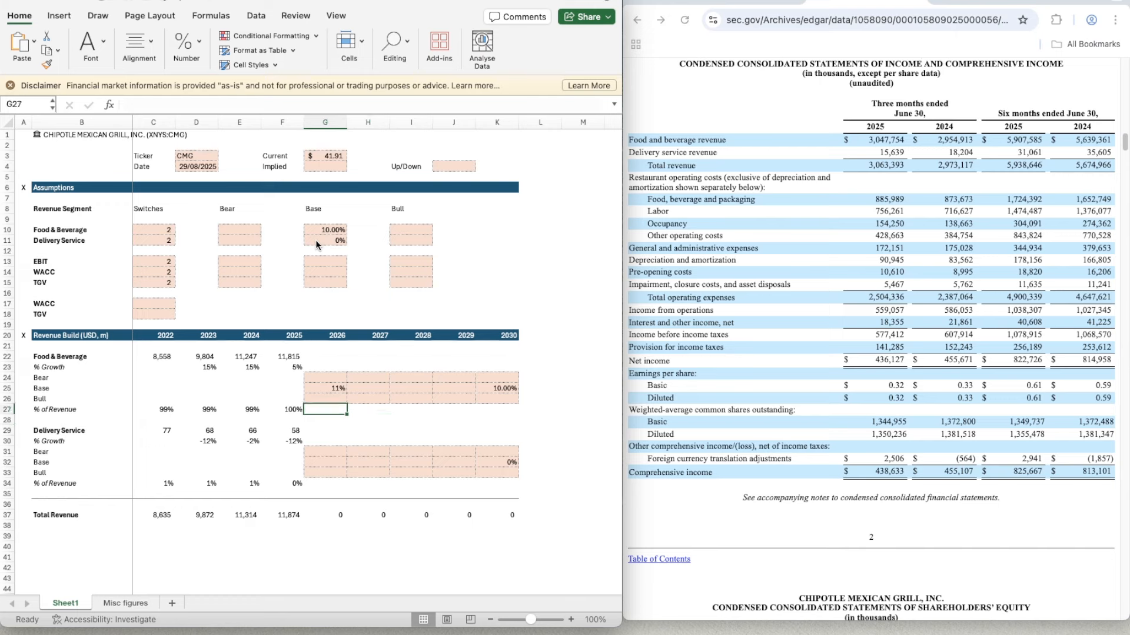
key("Up")
key("Right")
key("Up")
key("Left")
key("Right")
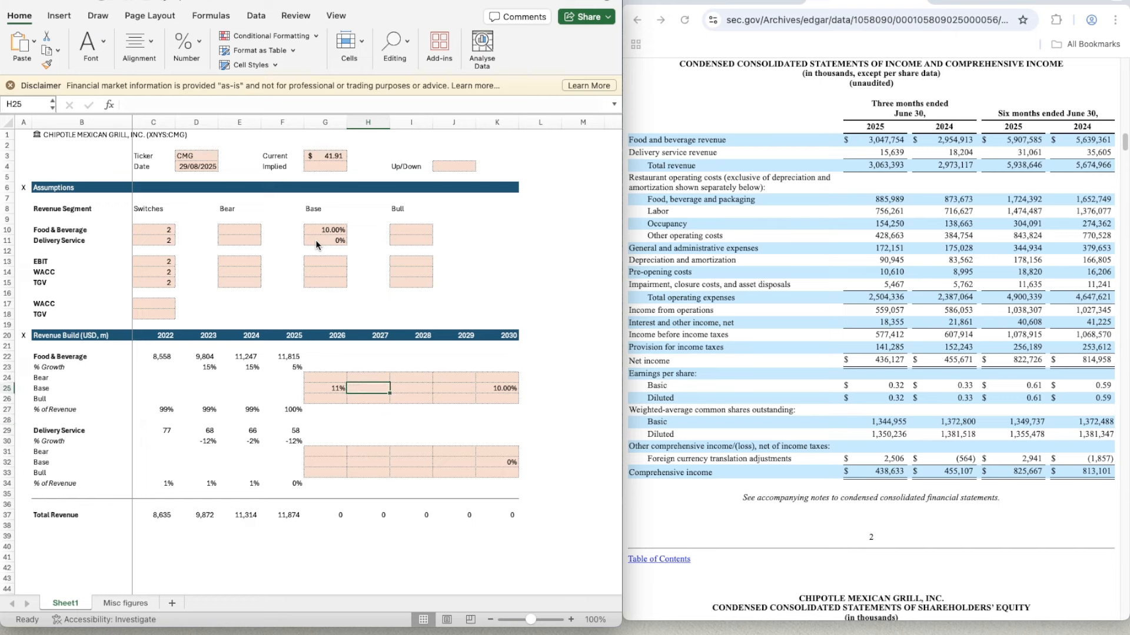
key("Up")
key("Up")
key("Left")
key("Up")
key("Up")
key("Up")
key("Up")
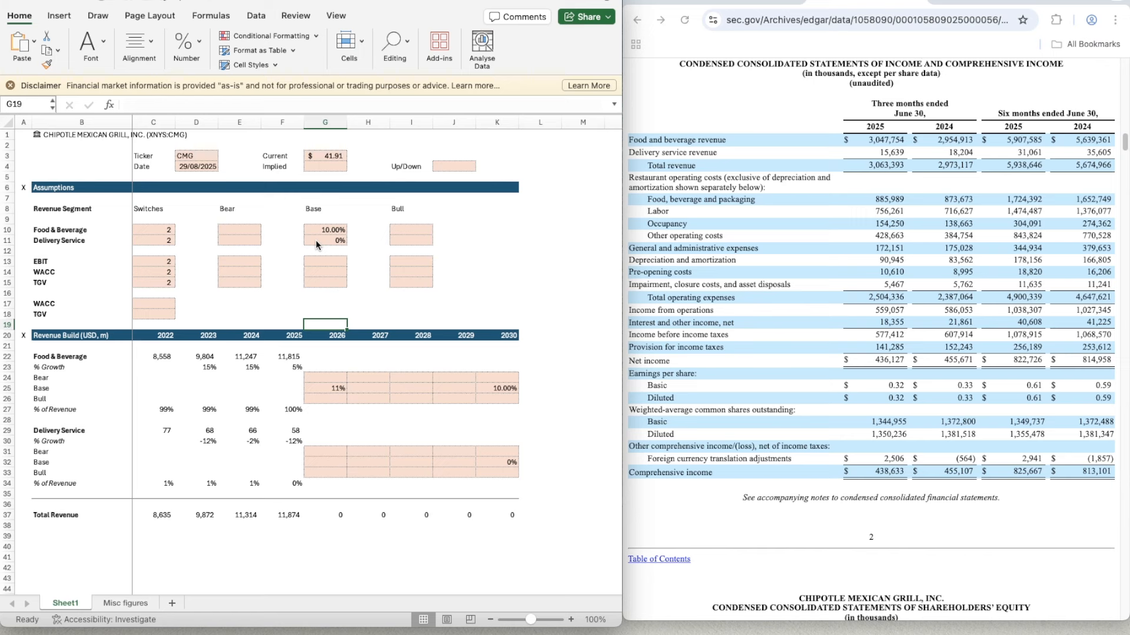
- Enter 1 in G19 as the first forecast period number above the 2026 column
key("Down")
key("Down")
key("Down")
key("Up")
key("Up")
key("Up")
type("1")
key("Tab")
- Build the 2027 period number in H19 with the formula =G19+1
type("=")
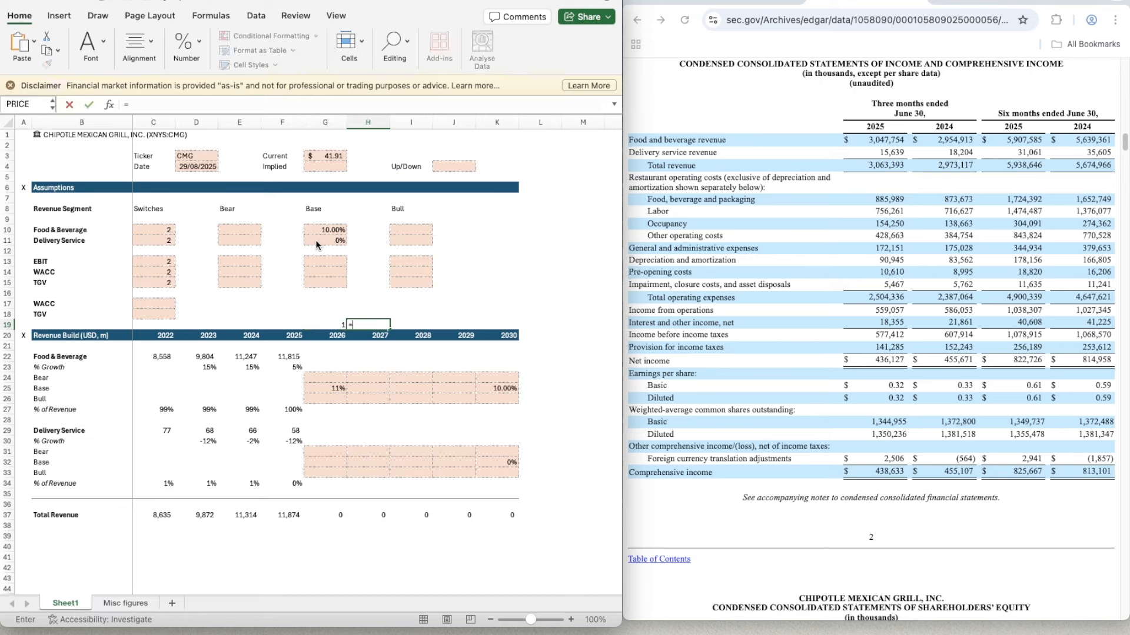
key("Left")
type("+")
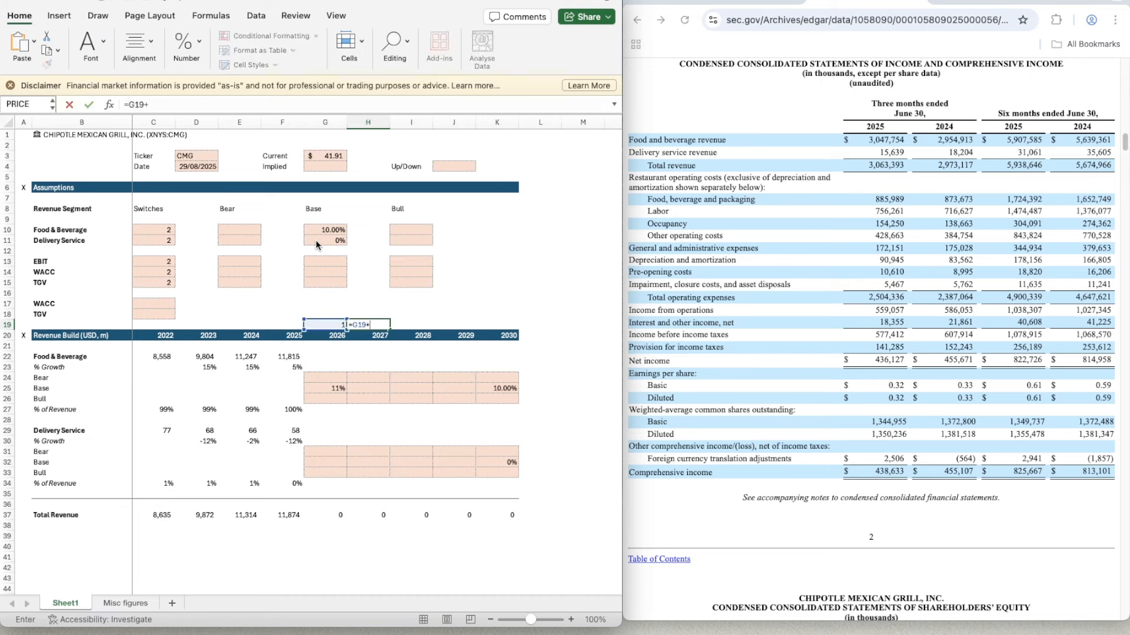
key("Left")
key("BackSpace")
key("BackSpace")
key("BackSpace")
type("1")
key("ctrl+Return")
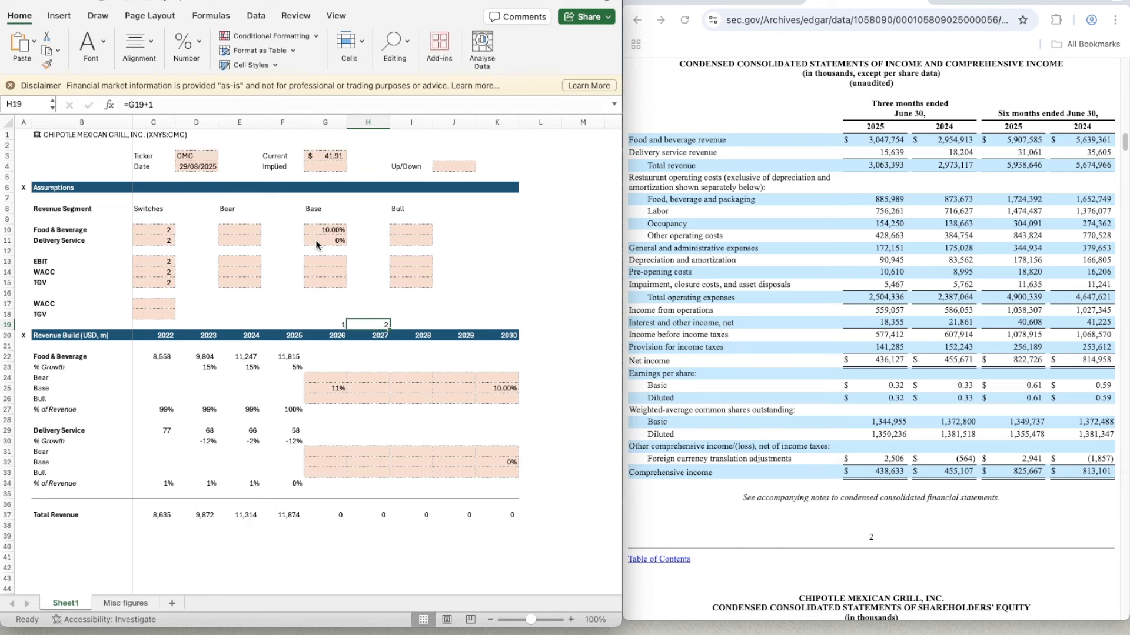
- Copy the period counter formula from H19 across I19:K19 for 2028 to 2030
key("ctrl+c")
key("shift+Right")
key("shift+Right")
key("shift+Right")
key("ctrl+v")
key("Down")
key("Down")
key("Down")
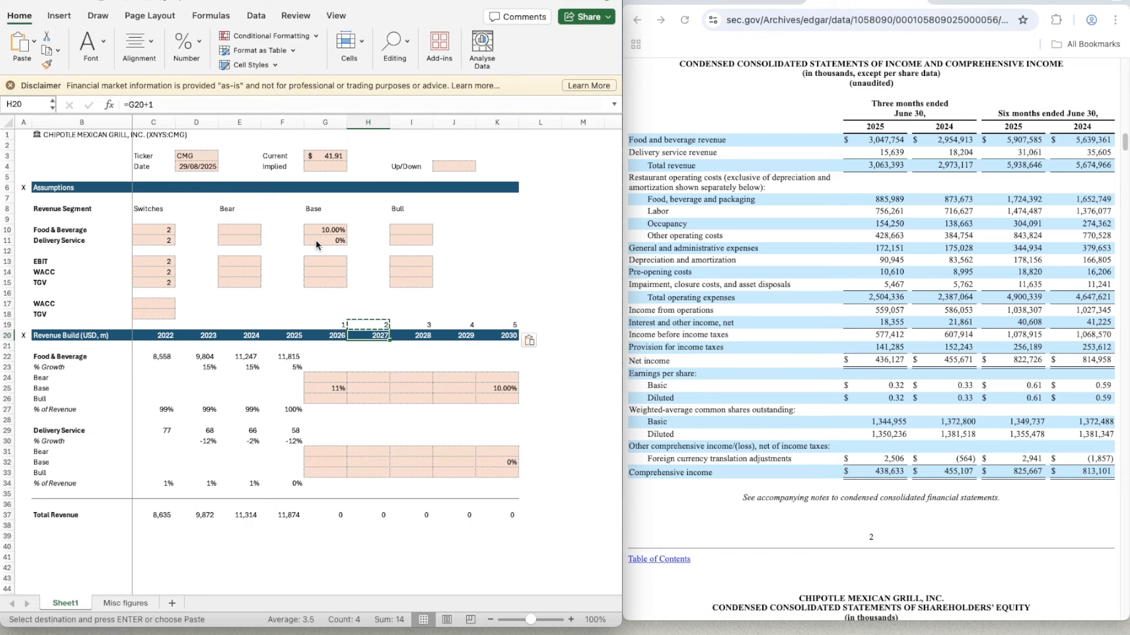
key("Escape")
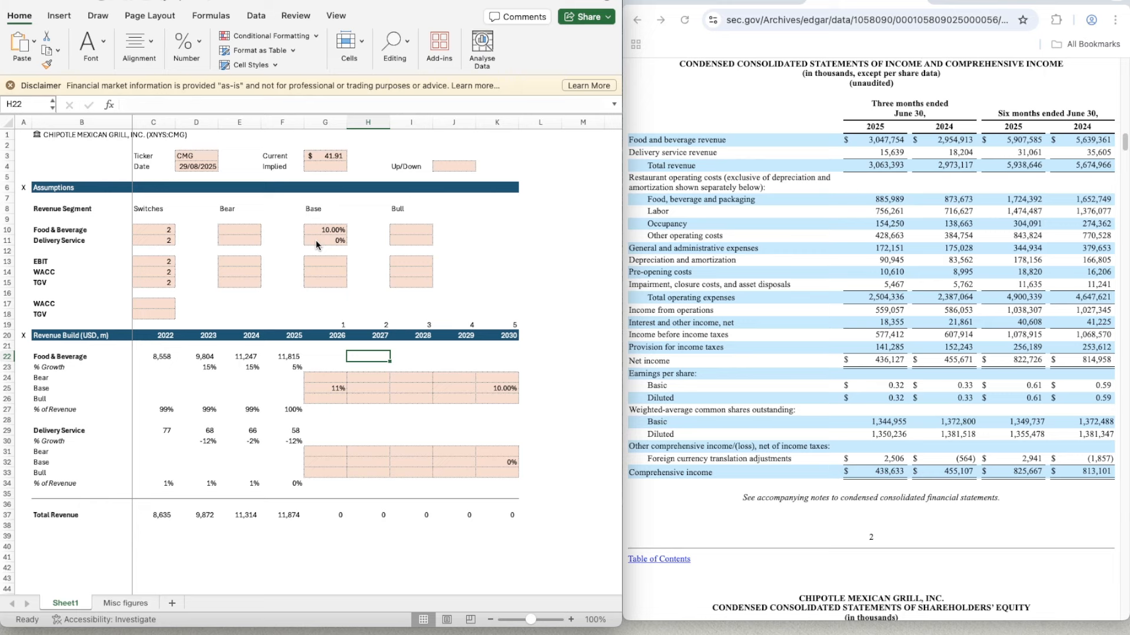
- Start the 2027 Food & Beverage Base growth formula in H25 with =G25-(G25-K25)
key("Down")
key("Down")
key("Down")
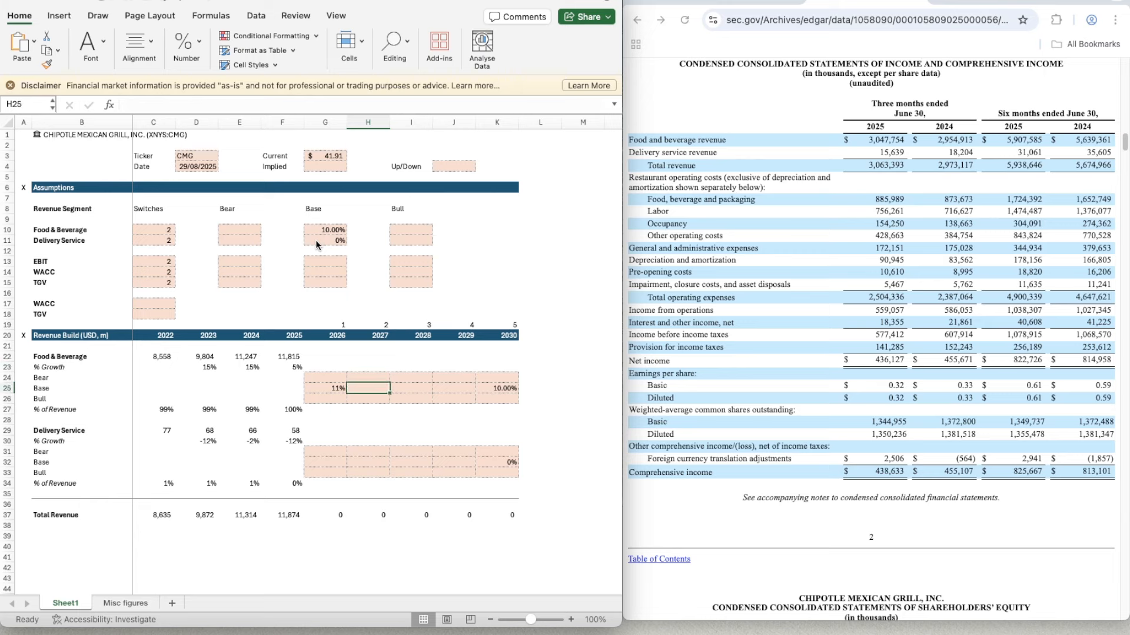
type("=")
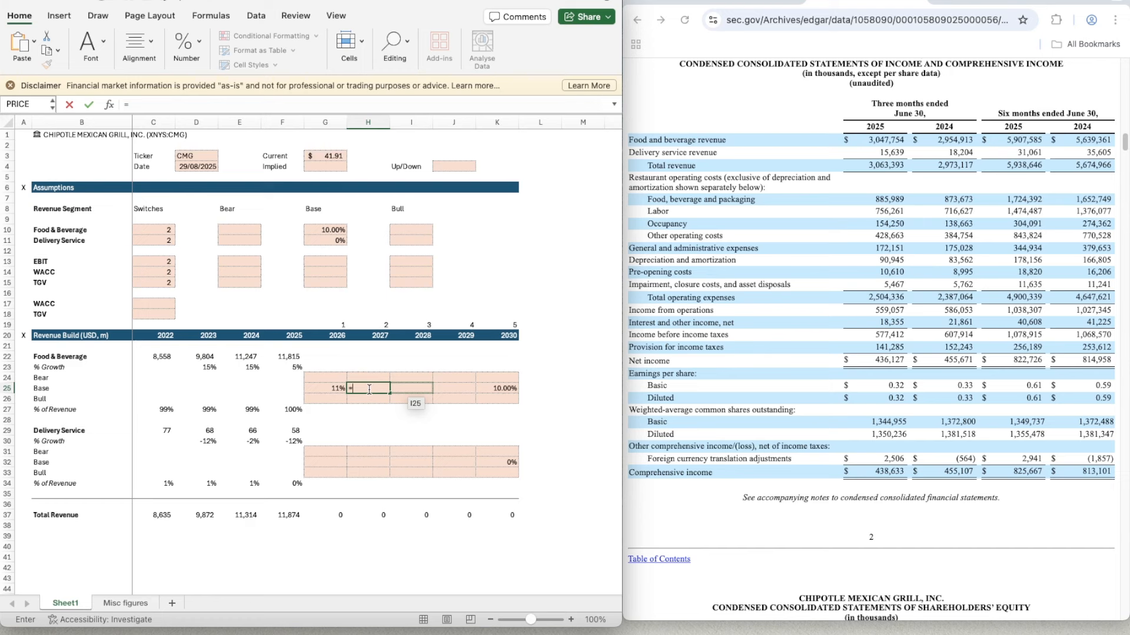
key("Left")
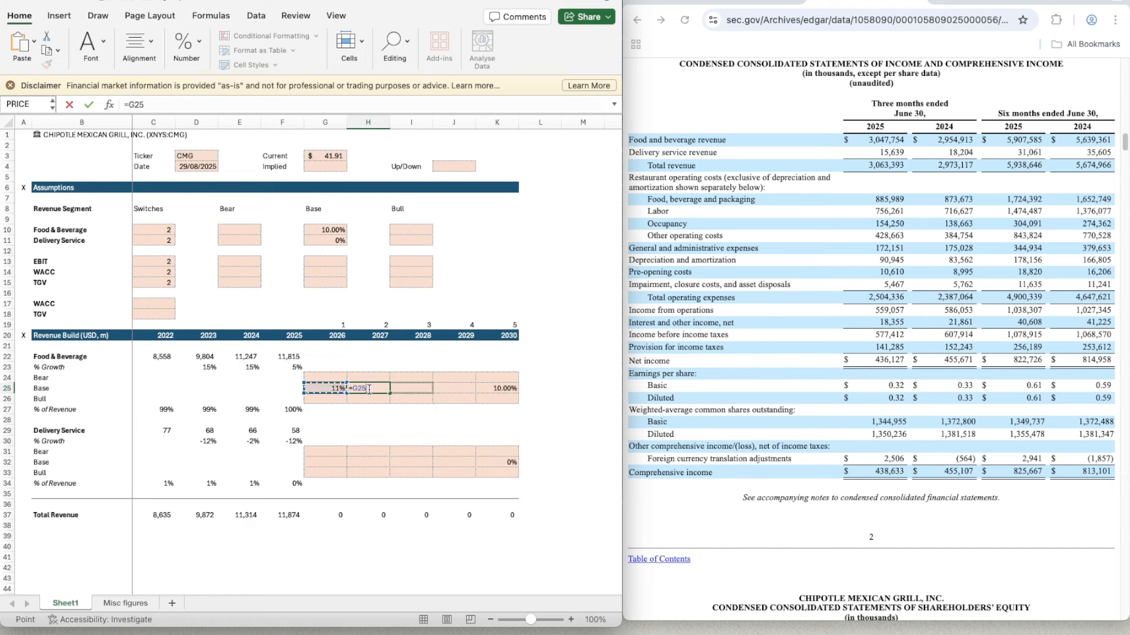
type("-(")
key("Left")
type("-")
key("Right")
key("Right")
key("Right")
key("Right")
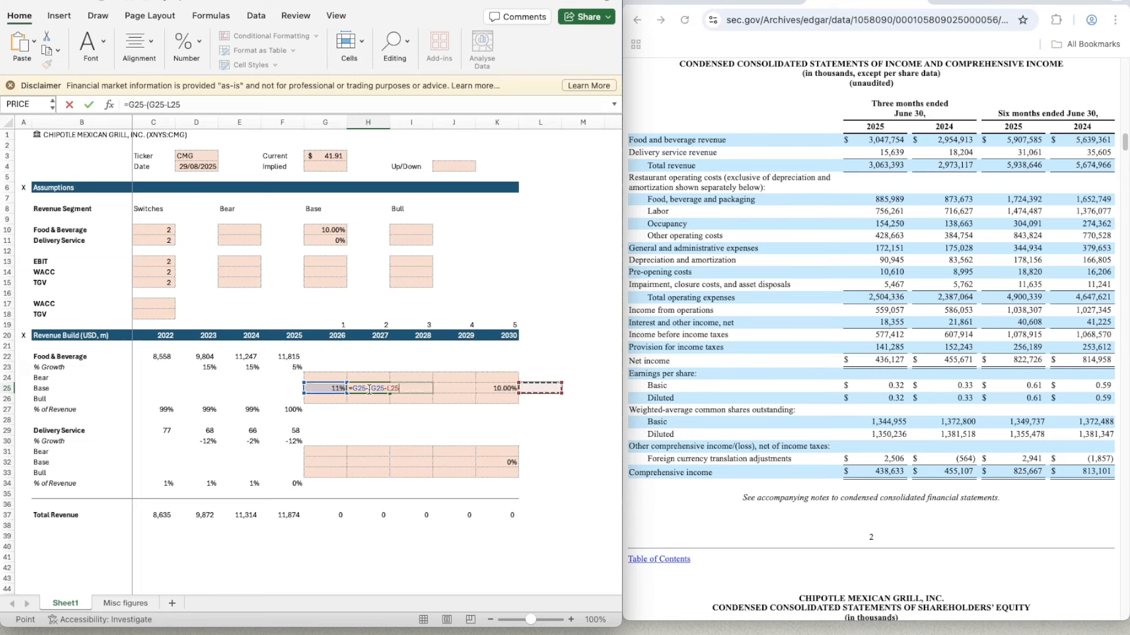
key("Left")
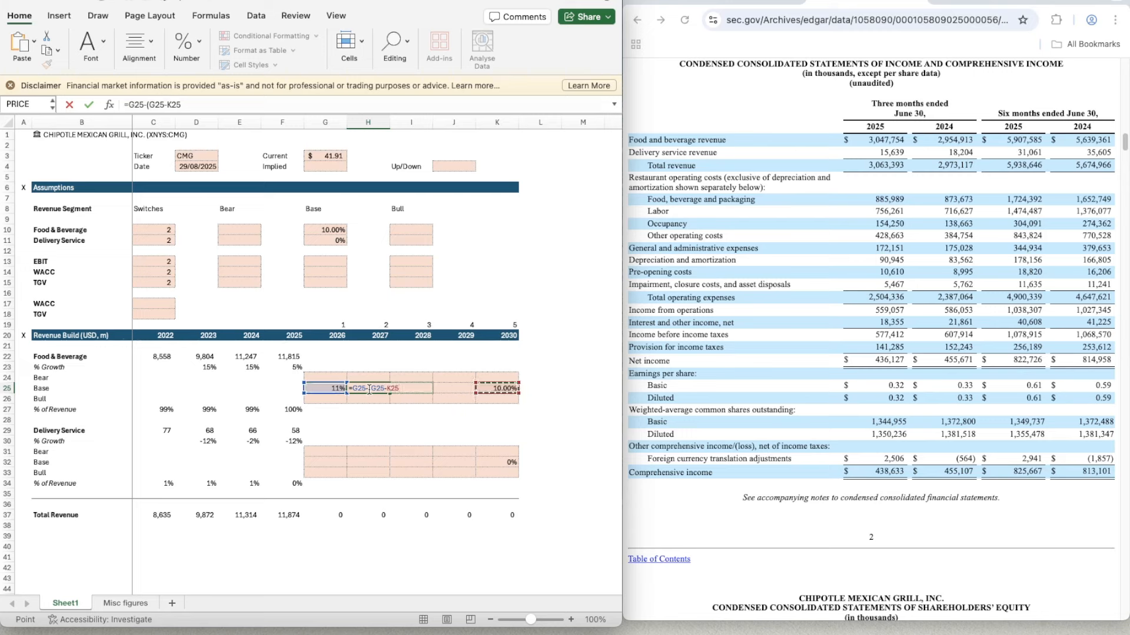
type(")/(")
- Extend the H25 formula by dividing the growth gap by the year span (K20-G20)
key("Up")
key("Up")
key("Up")
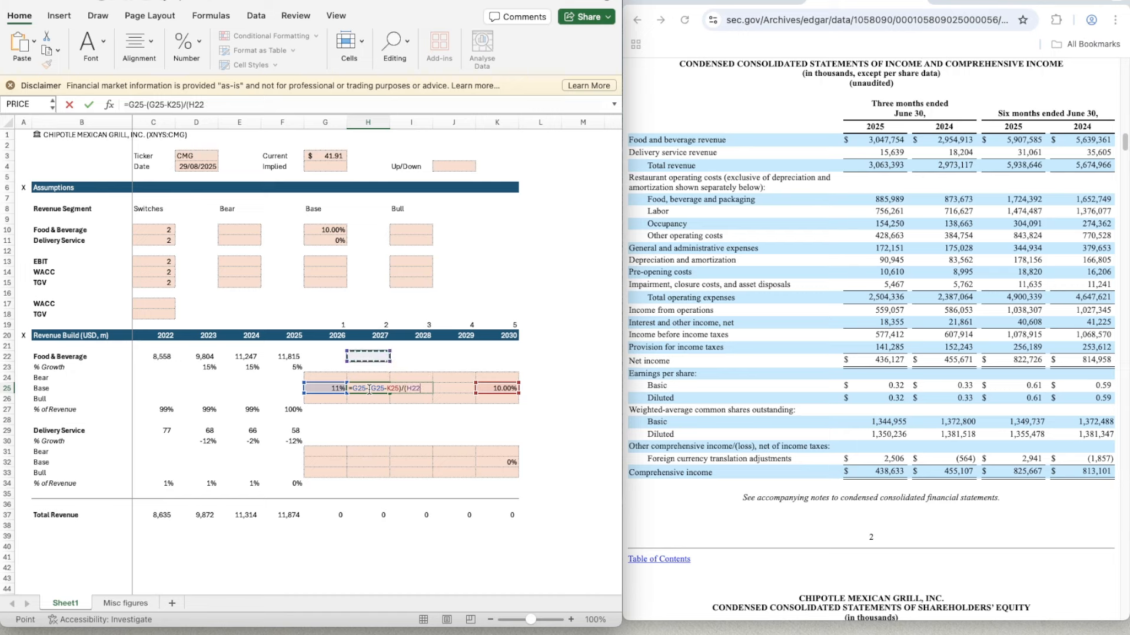
key("Right")
key("Right")
key("Right")
key("Right")
key("Up")
key("Up")
key("Left")
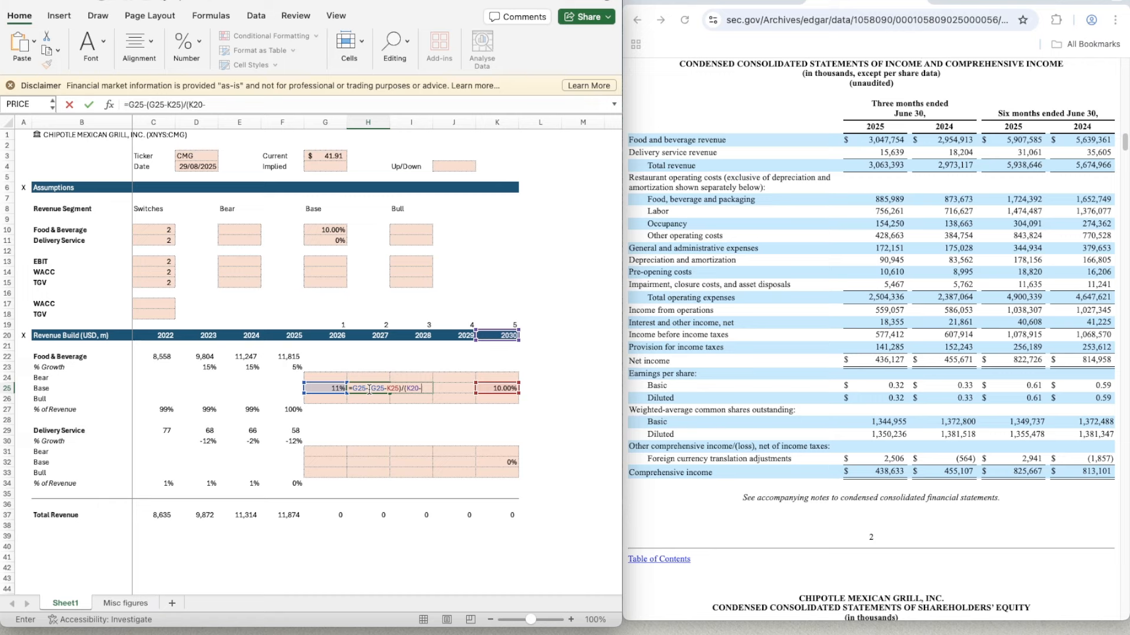
type("-")
key("Left")
key("Left")
key("Left")
key("Up")
key("Up")
key("Right")
key("Right")
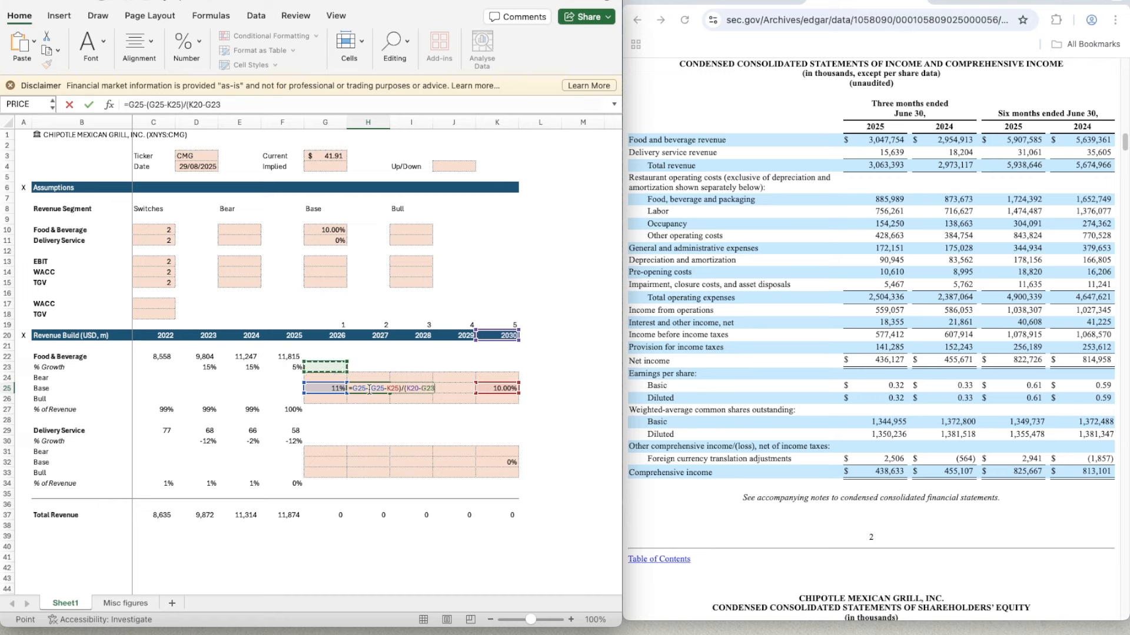
key("Up")
key("Up")
key("Up")
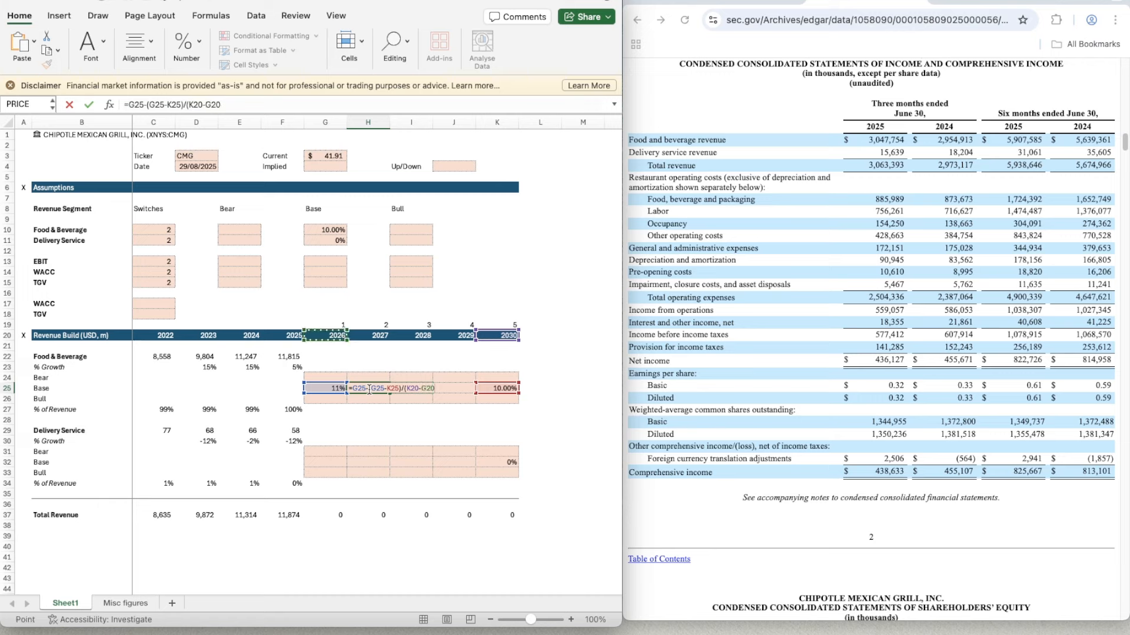
type(")")
- Anchor the 2030 references in the H25 formula as $K$25 and $K$20, and enter the formula
left_click(389, 387)
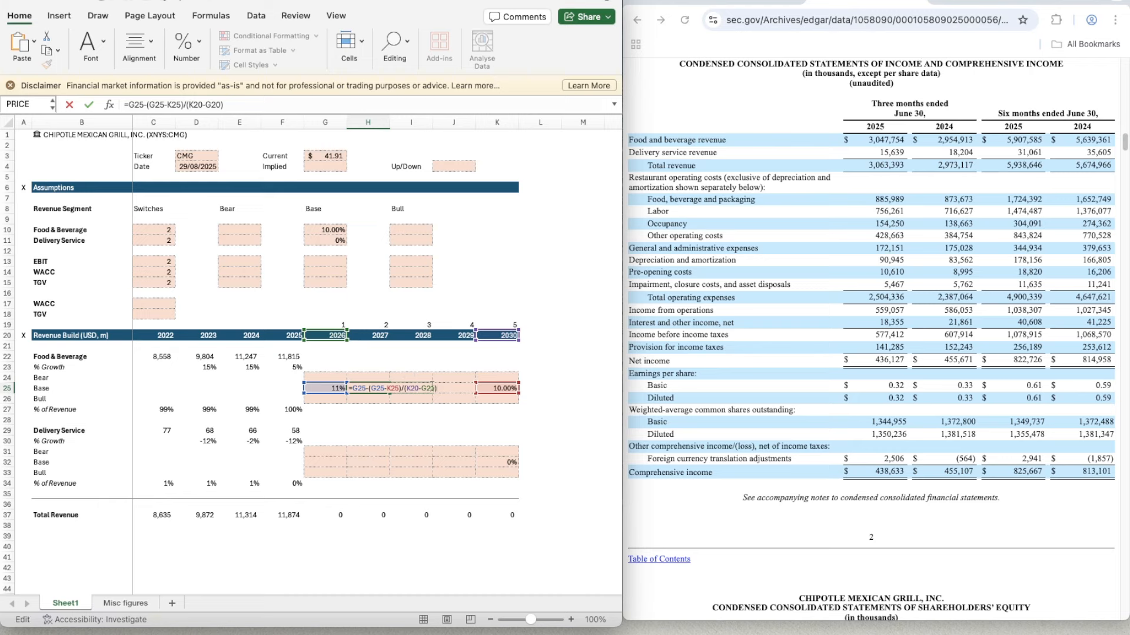
type("$")
key("Right")
type("$")
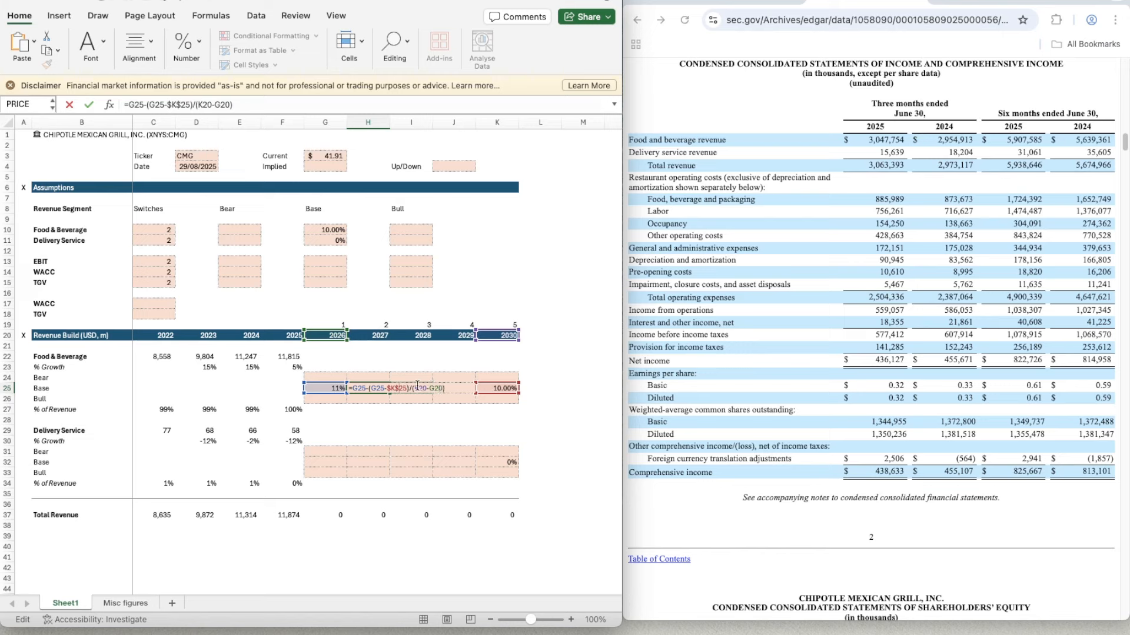
type("$")
type("$K$")
key("Return")
- Apply the percentage format of G25 to the 2027 Base growth cell H25
key("Up")
key("Left")
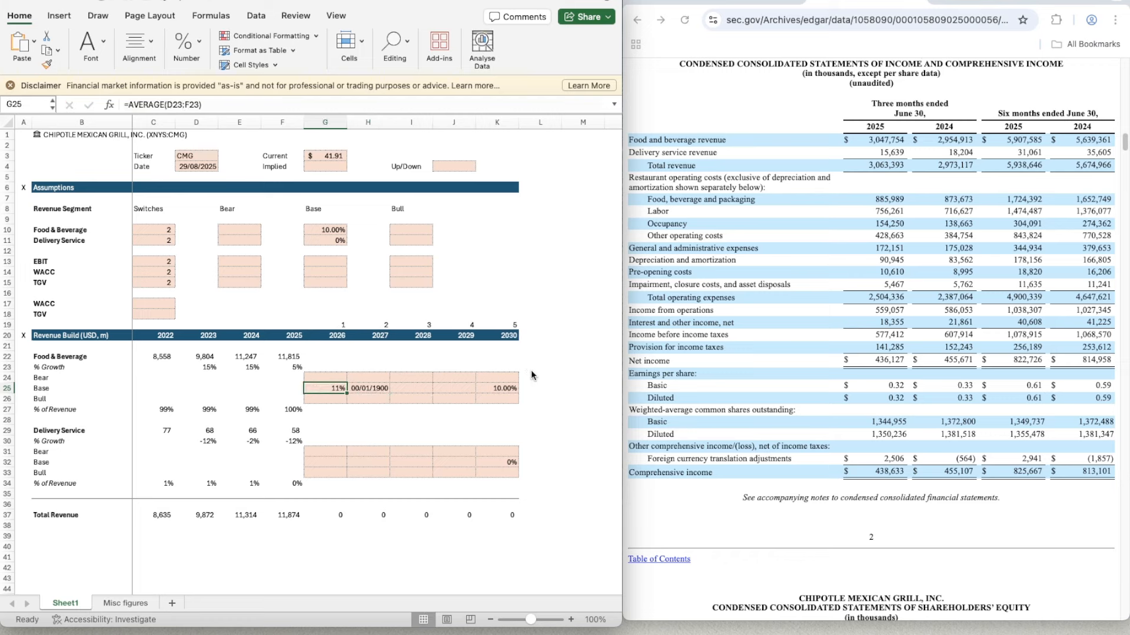
key("shift+super+c")
key("Right")
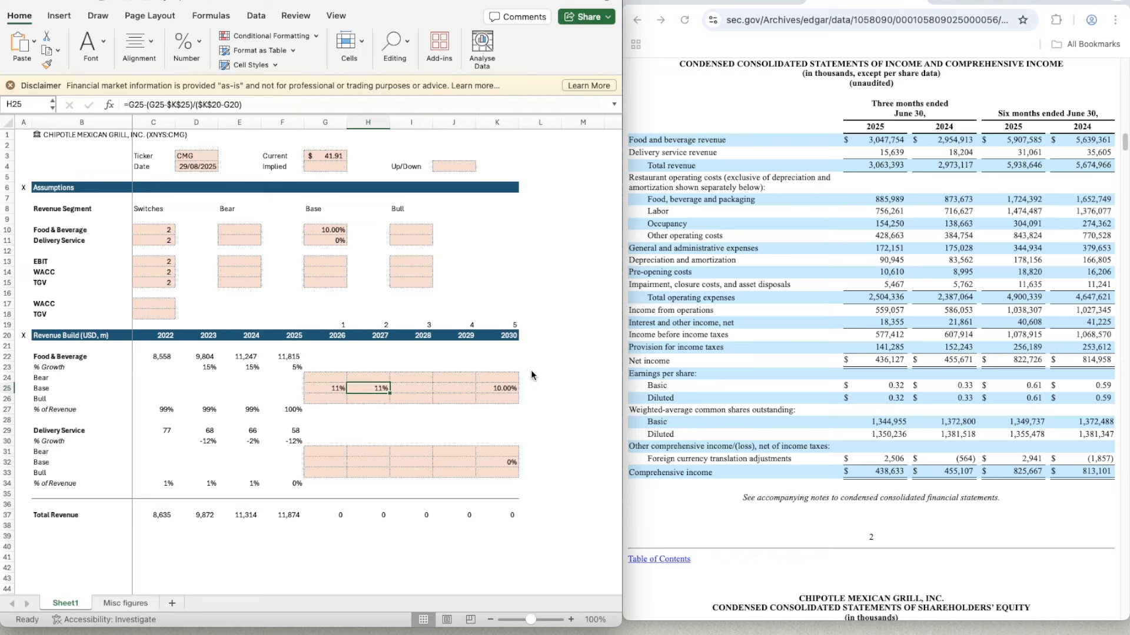
- Copy the Base growth formula from H25 across to the 2028 and 2029 cells, I25:J25
key("super+c")
key("shift+Right")
- Try to adjust the displayed decimal places for the Food & Beverage scenario block G24:K26
key("shift+Right")
key("super+v")
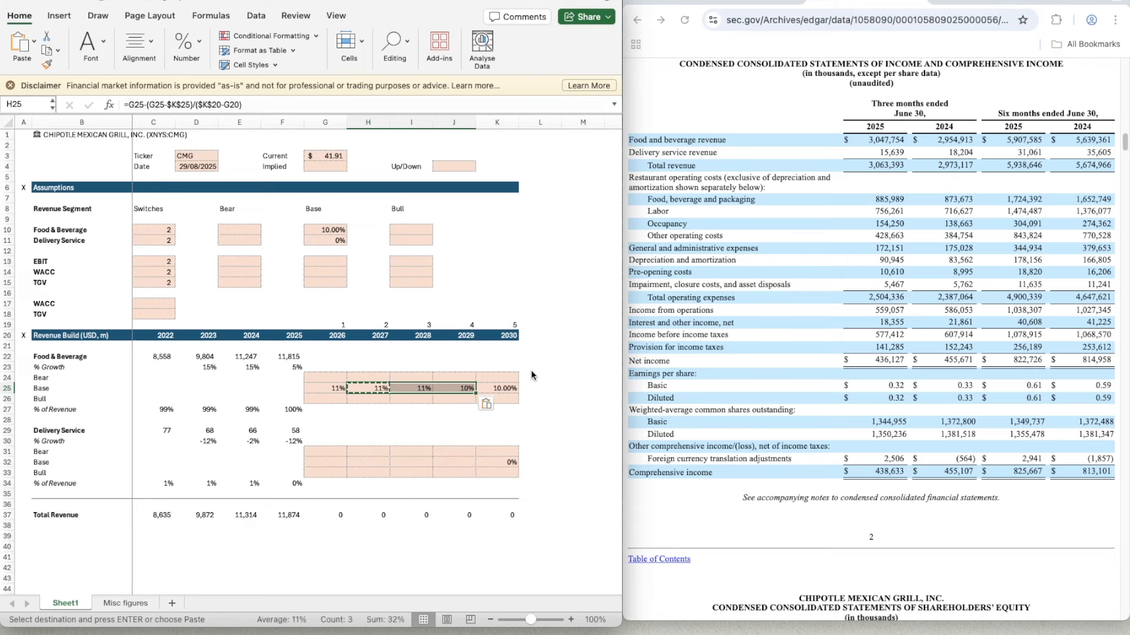
key("Left")
key("Left")
key("Right")
key("shift+Right")
key("shift+Right")
key("shift+Right")
key("shift+Right")
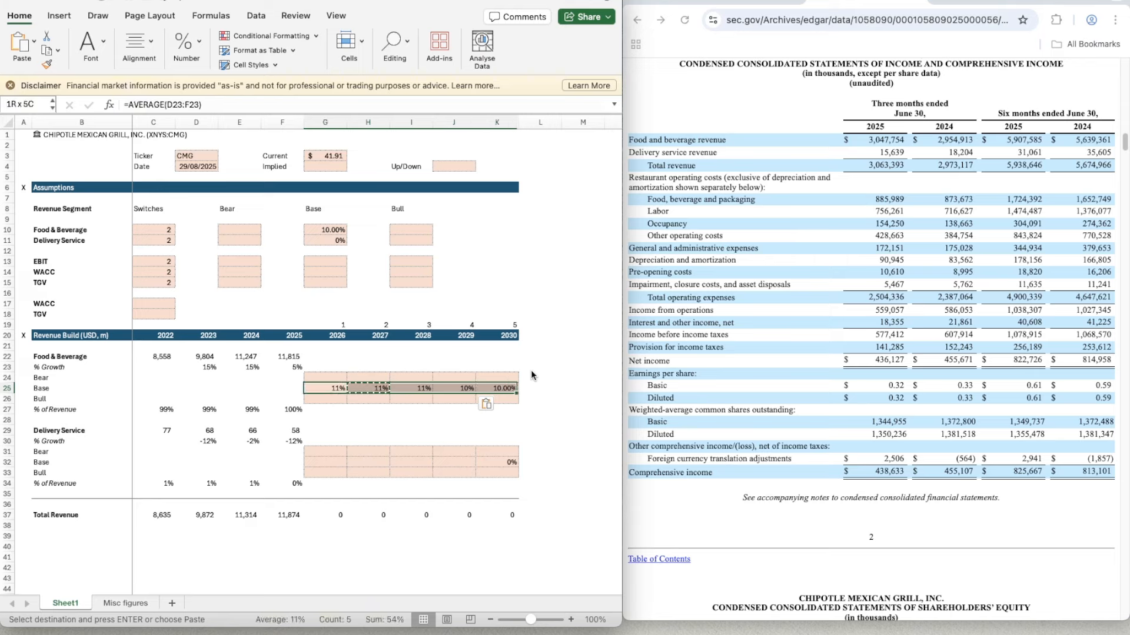
key("Up")
key("shift+Down")
key("shift+Down")
key("shift+Right")
key("shift+Right")
key("shift+Right")
key("shift+Right")
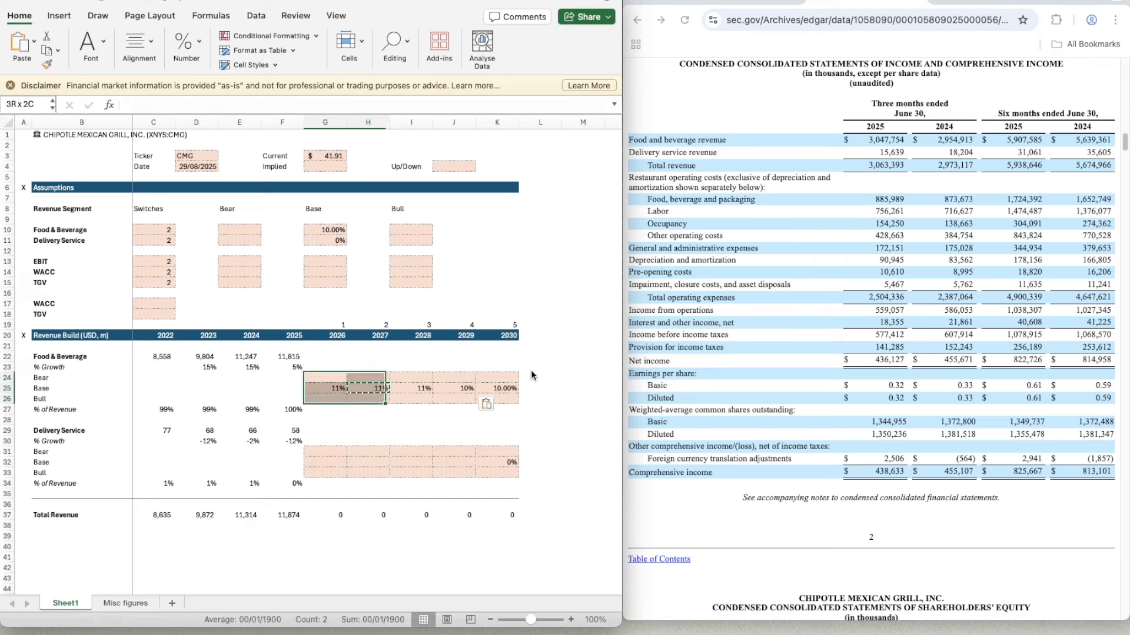
left_click(198, 44)
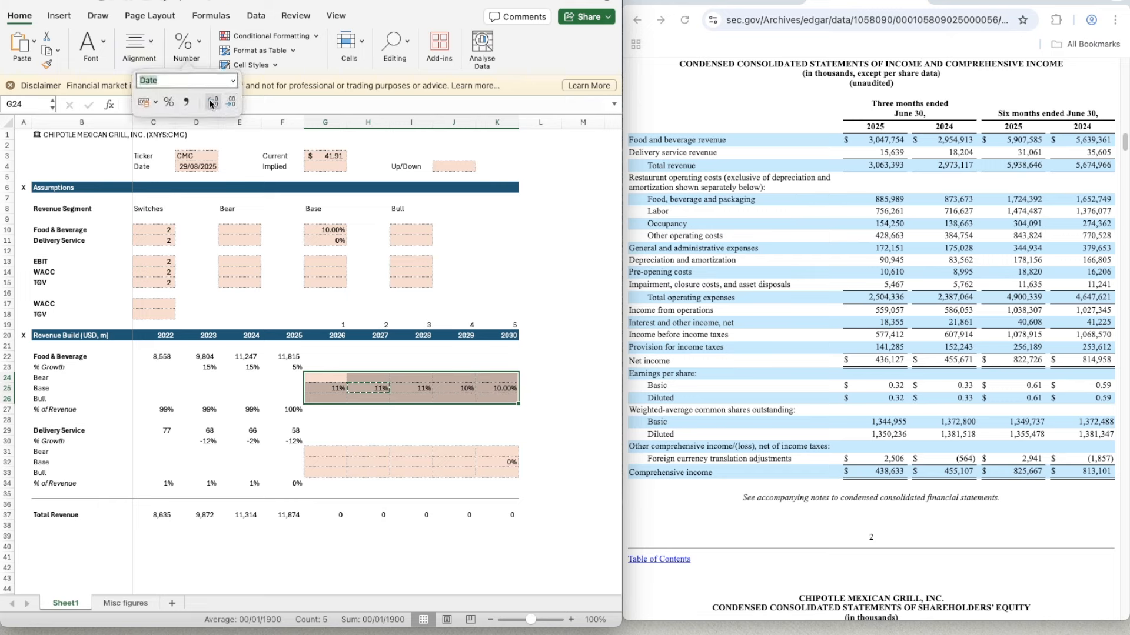
left_click(328, 384)
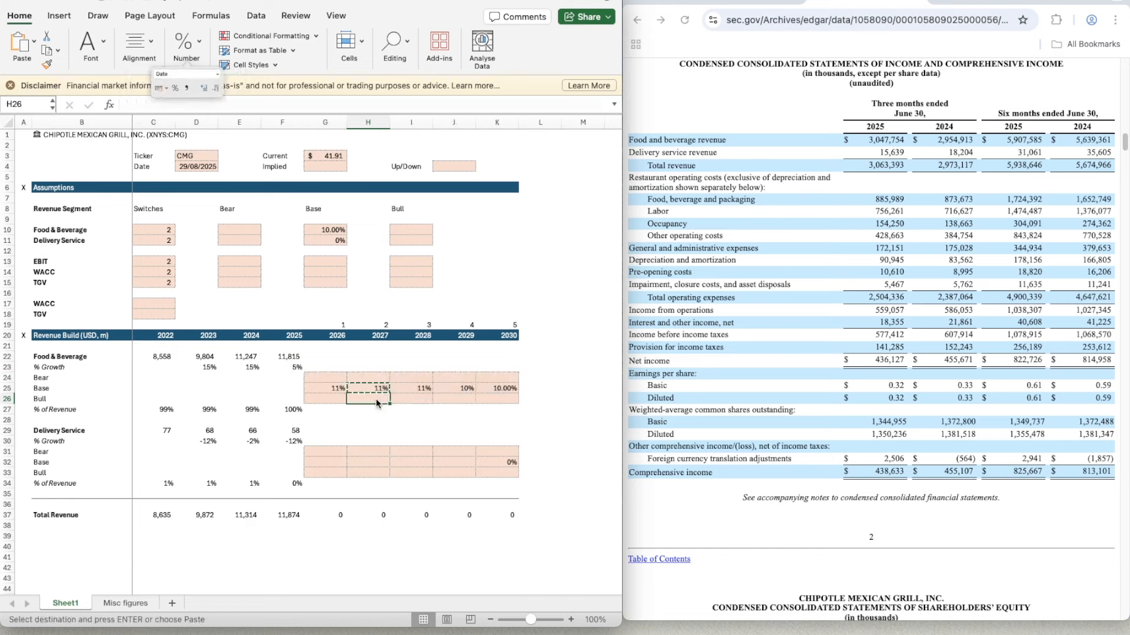
- Reselect the scenario block G24:K26 and try the decimal place adjustment again
key("Up")
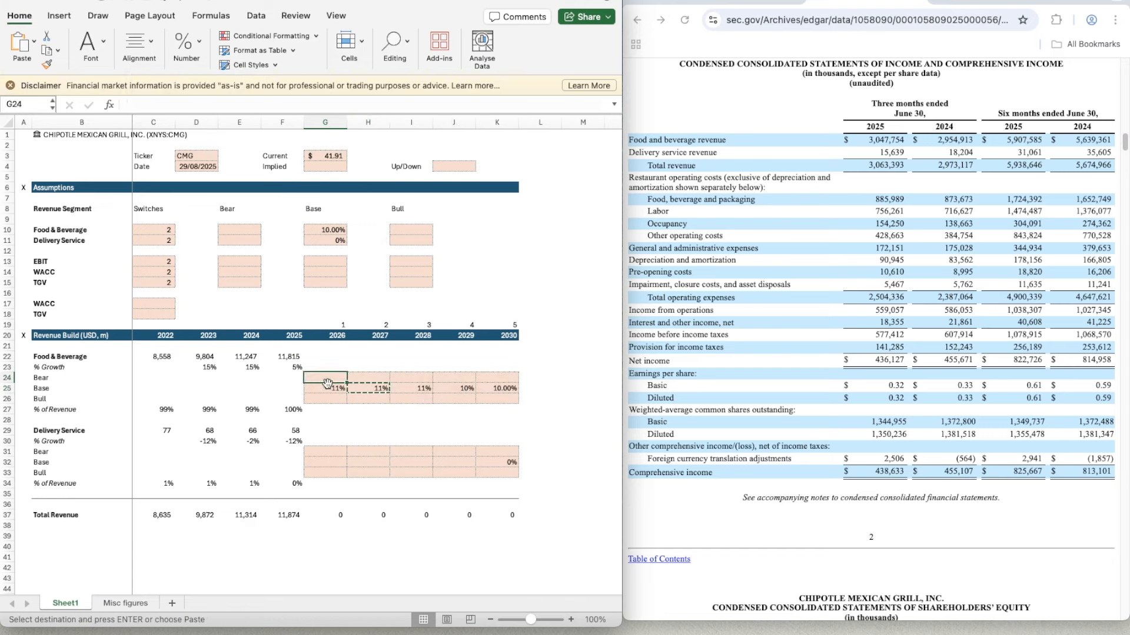
key("shift+Down")
key("shift+Down")
key("shift+Right")
key("shift+Right")
key("shift+Right")
key("shift+Right")
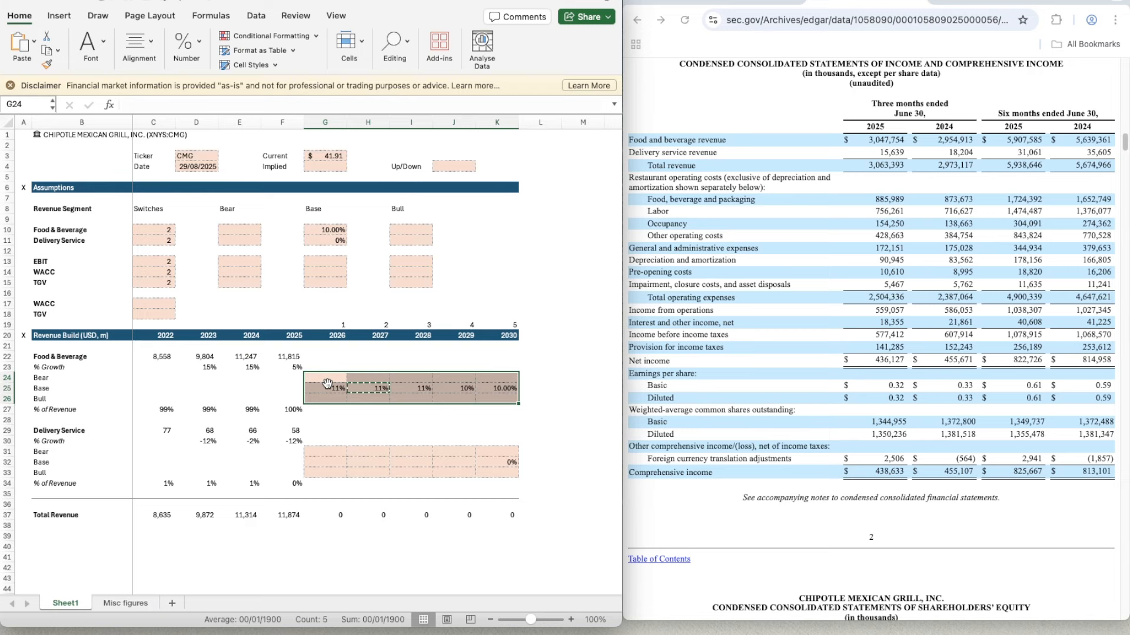
left_click(186, 46)
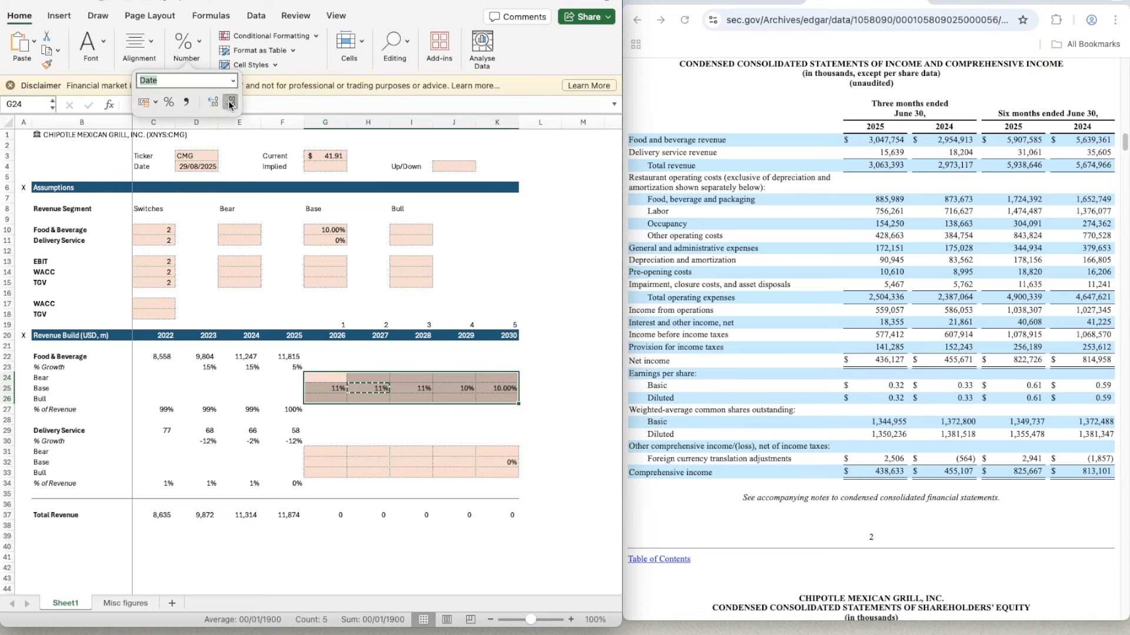
left_click(324, 389)
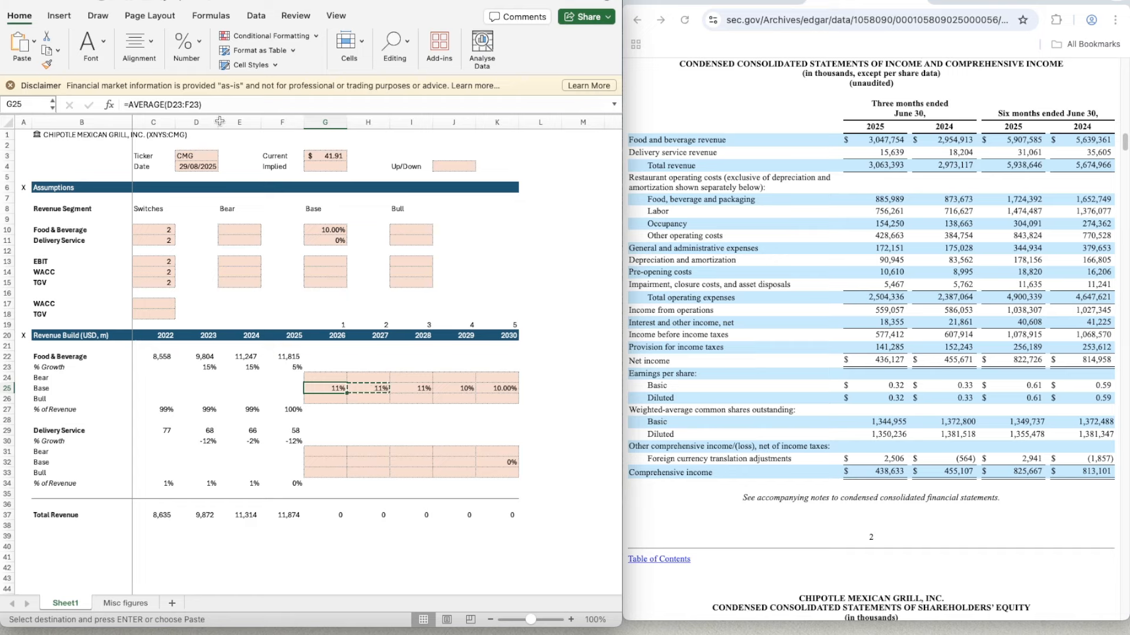
- Try changing the displayed decimals on G25 alone, and once more on the whole block G24:K26
left_click(187, 47)
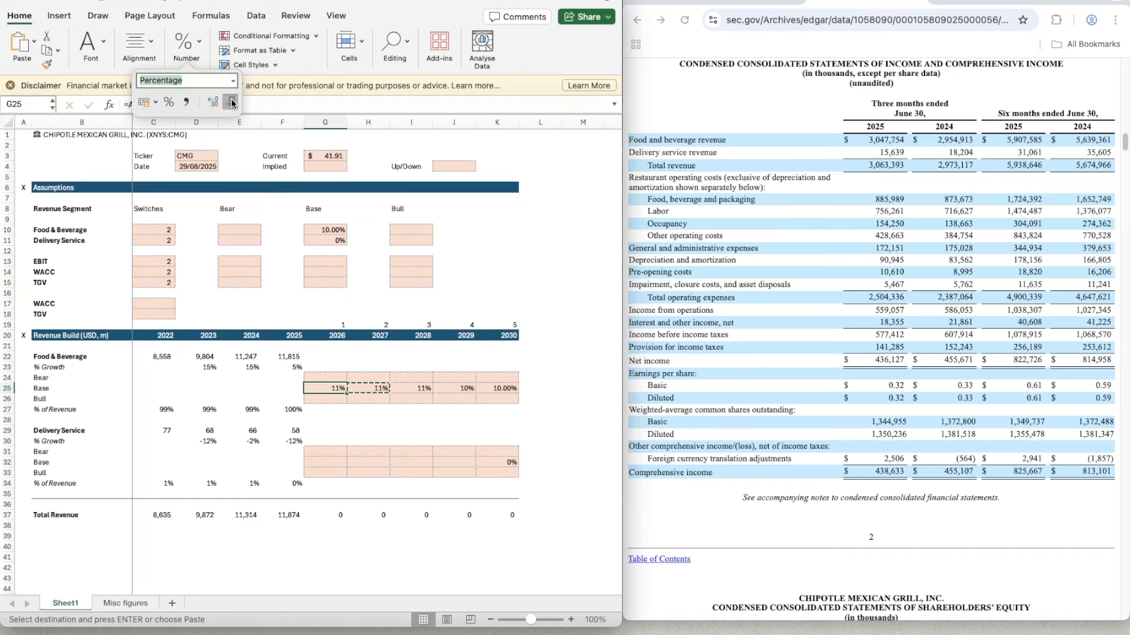
left_click(418, 450)
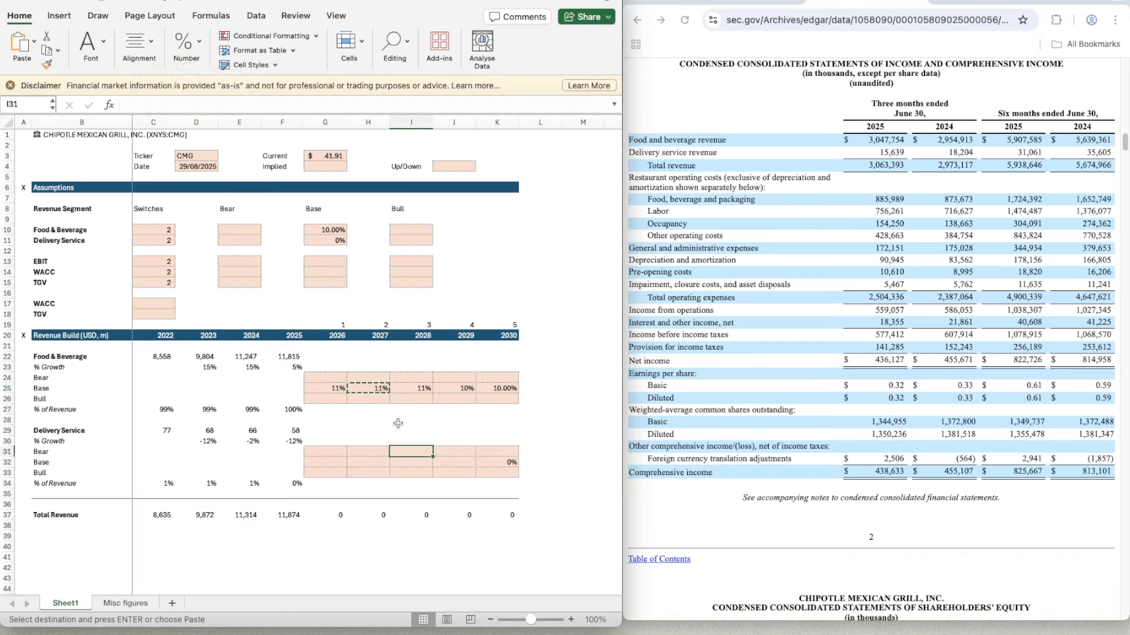
key("Escape")
left_click(325, 389)
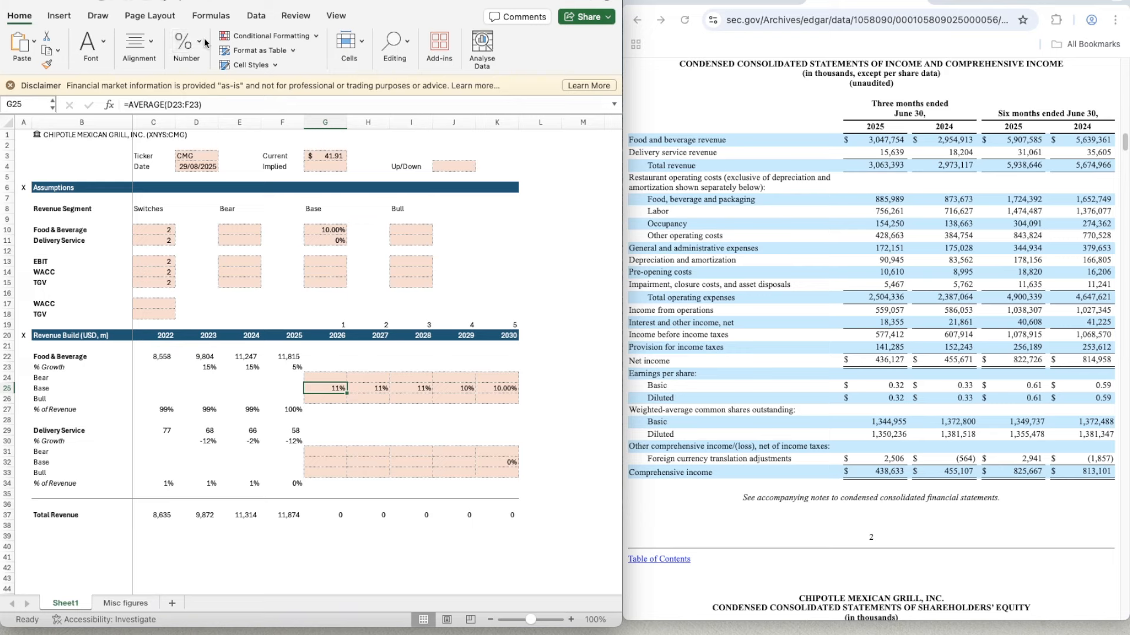
left_click_drag(326, 377, 497, 399)
left_click(186, 44)
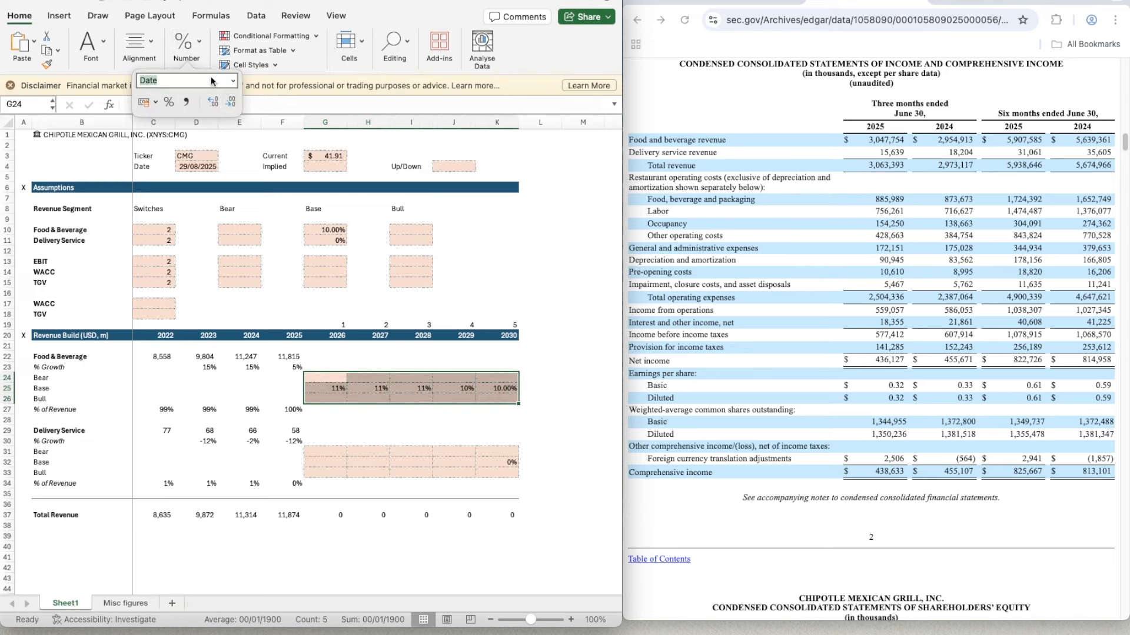
- Apply the two-decimal percentage format of K25 to the 2026–2029 Base growth cells, G25:J25
left_click(499, 388)
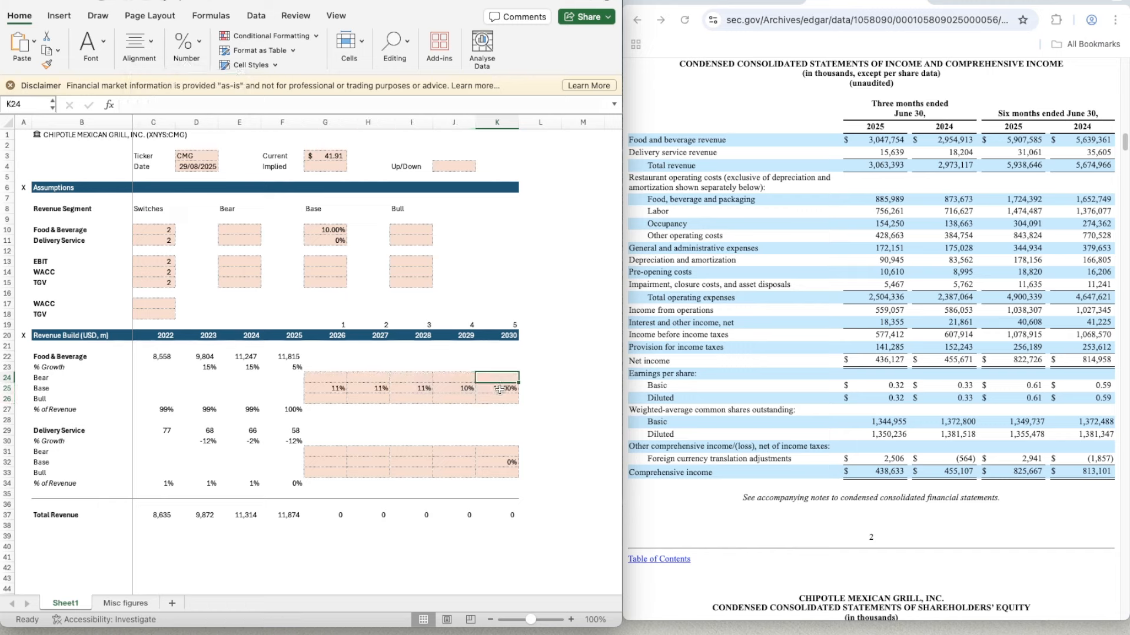
key("super+c")
key("Left")
key("super+shift+c")
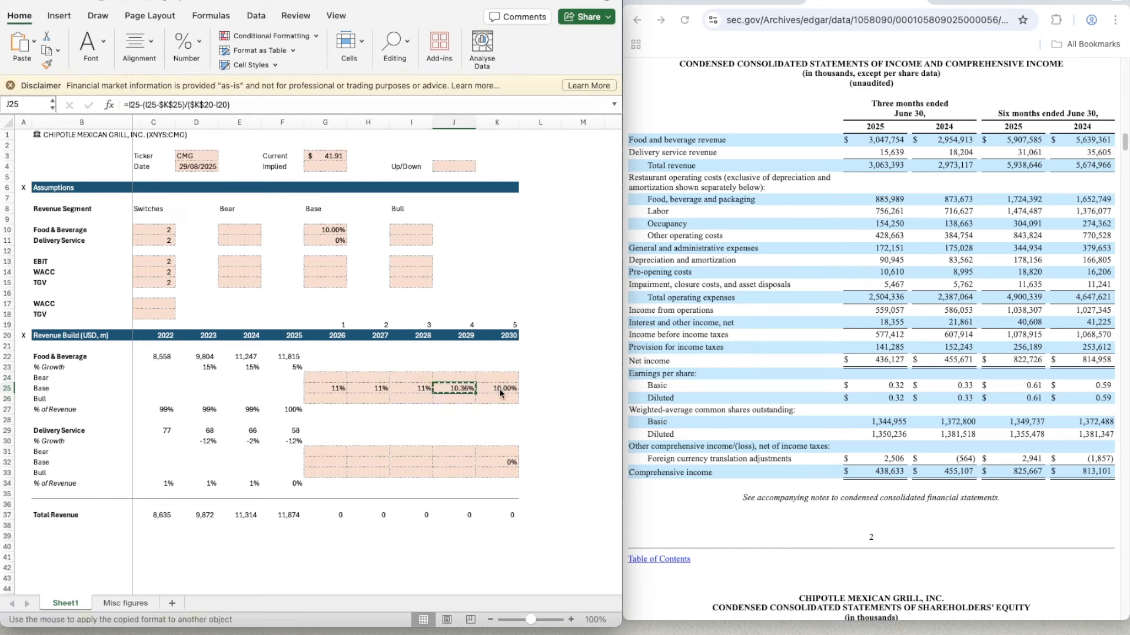
key("Left")
key("super+shift+c")
key("Left")
key("super+shift+c")
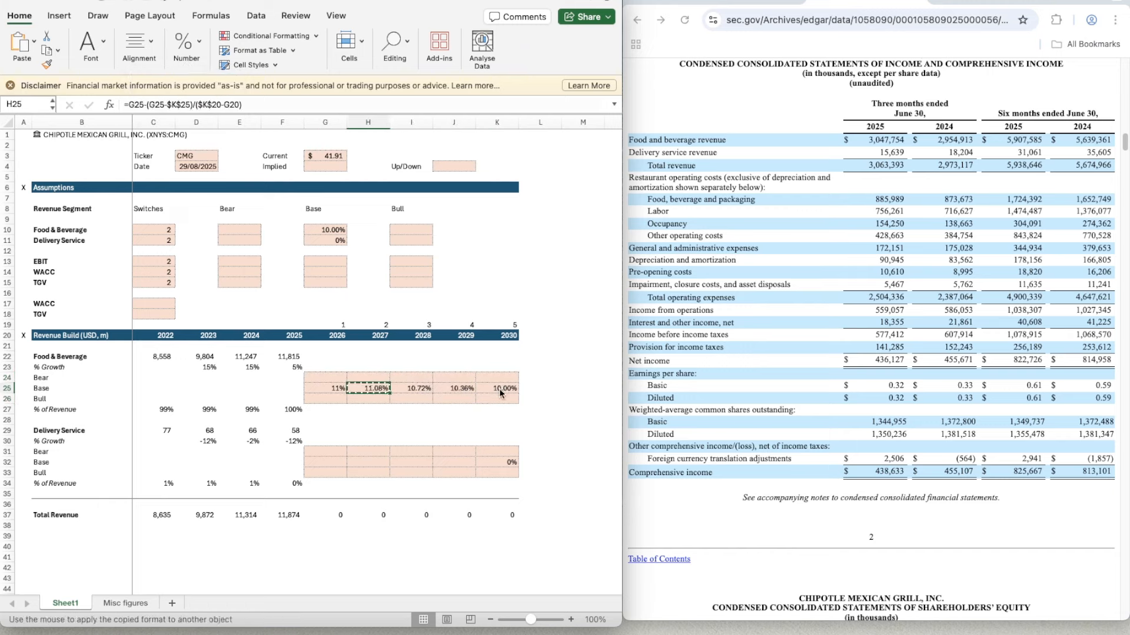
key("Left")
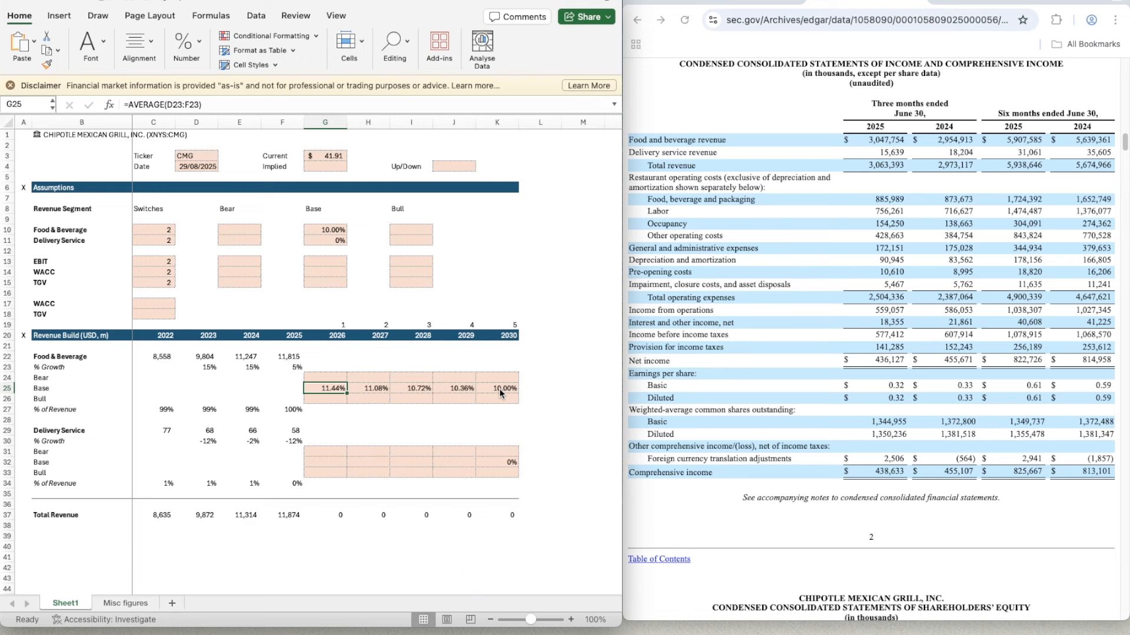
- Copy the cell format of G24 across the Food & Beverage Bear growth cells through 2030, K24
key("super+shift+c")
key("Up")
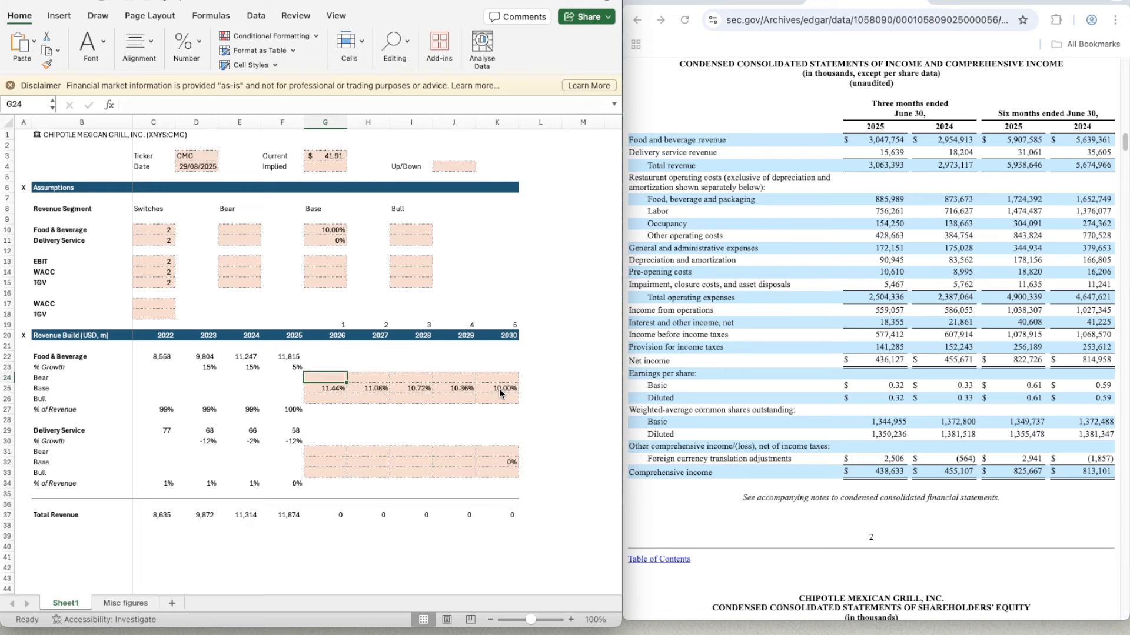
key("super+shift+c")
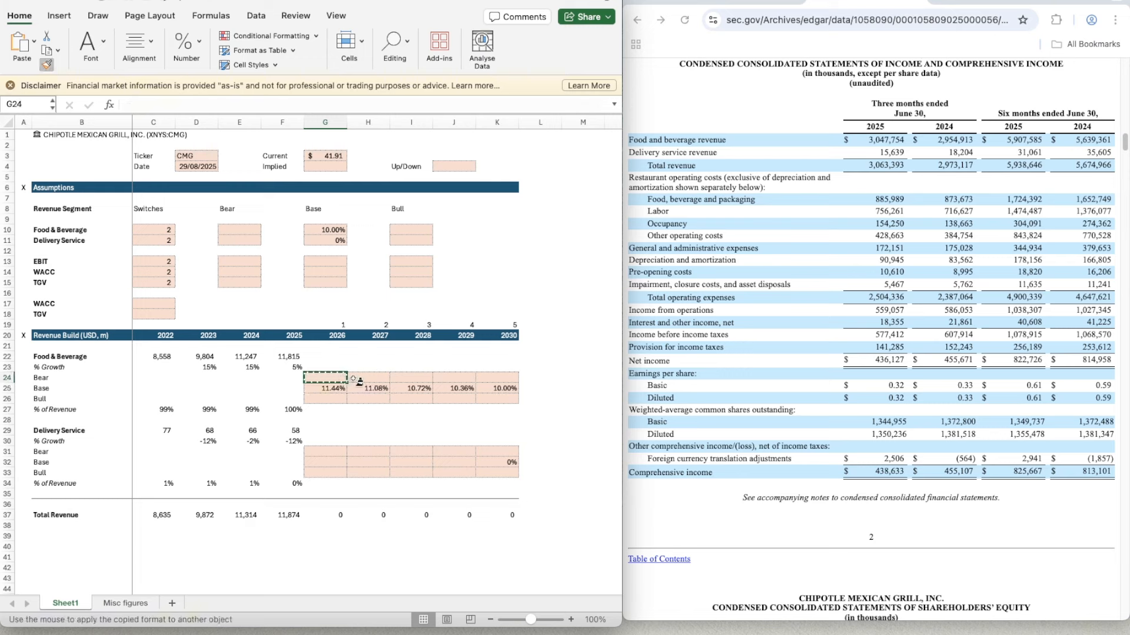
left_click_drag(353, 379, 500, 379)
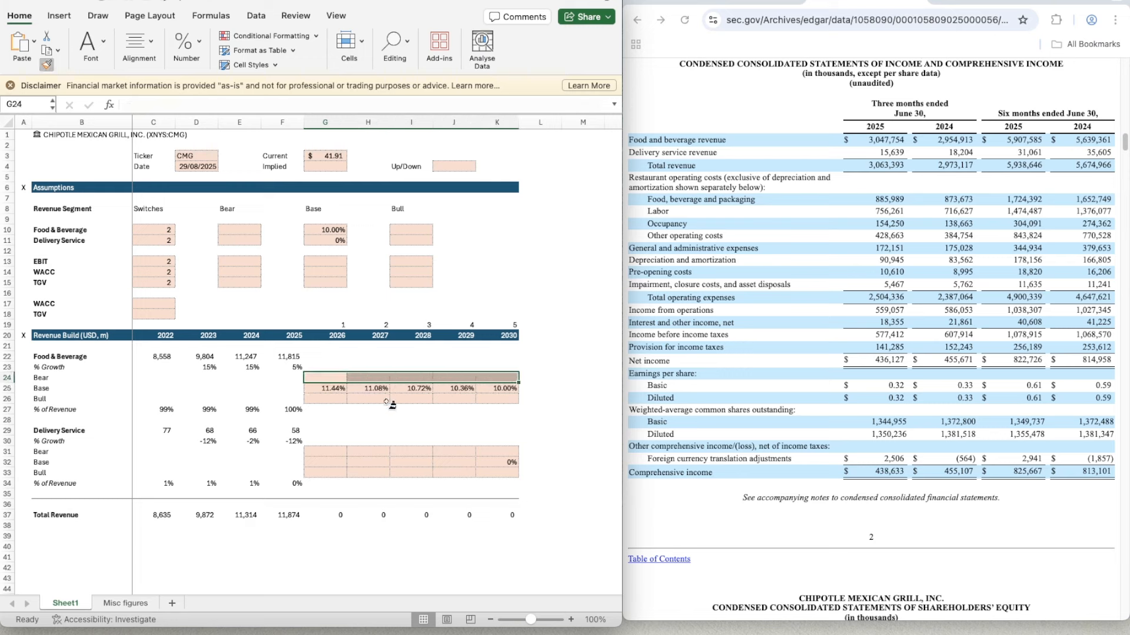
- Apply the two-decimal percentage format of G25 to the Food & Beverage Bull growth cells, G26:K26
left_click(328, 389)
key("super+shift+c")
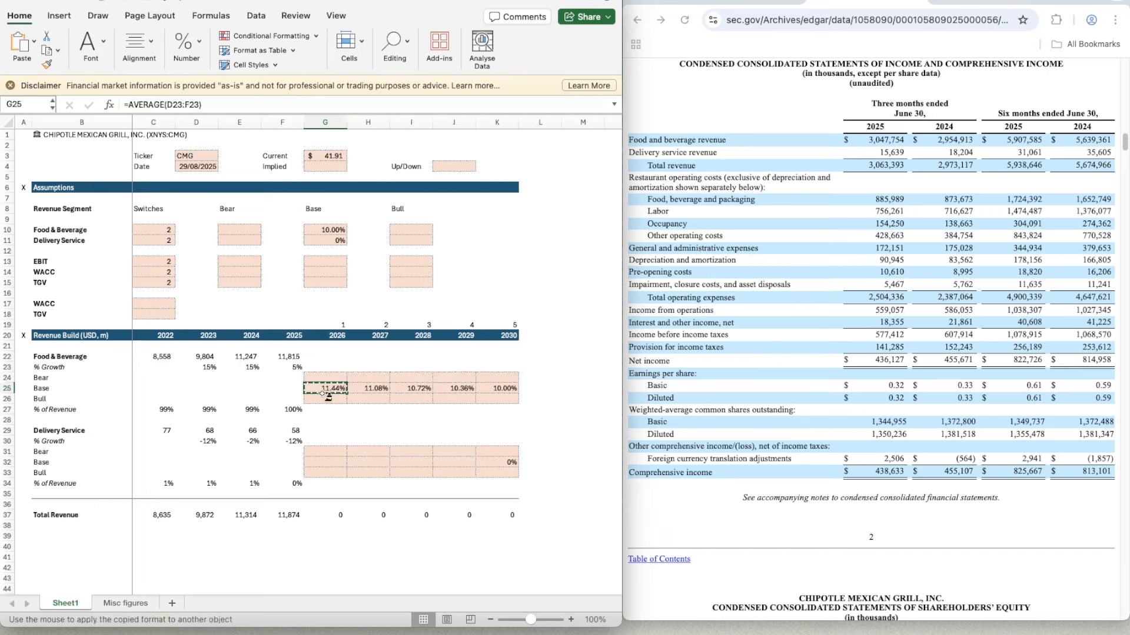
left_click_drag(327, 399, 495, 399)
left_click(473, 303)
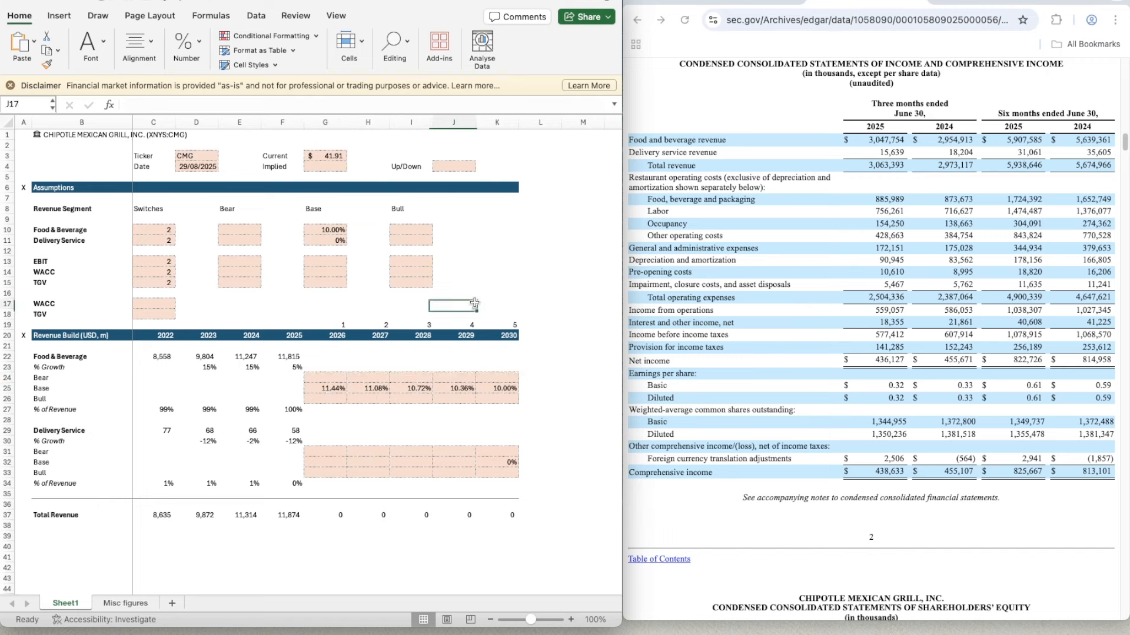
- Enter 110% as the Bull assumption for Food & Beverage in I10
left_click(235, 230)
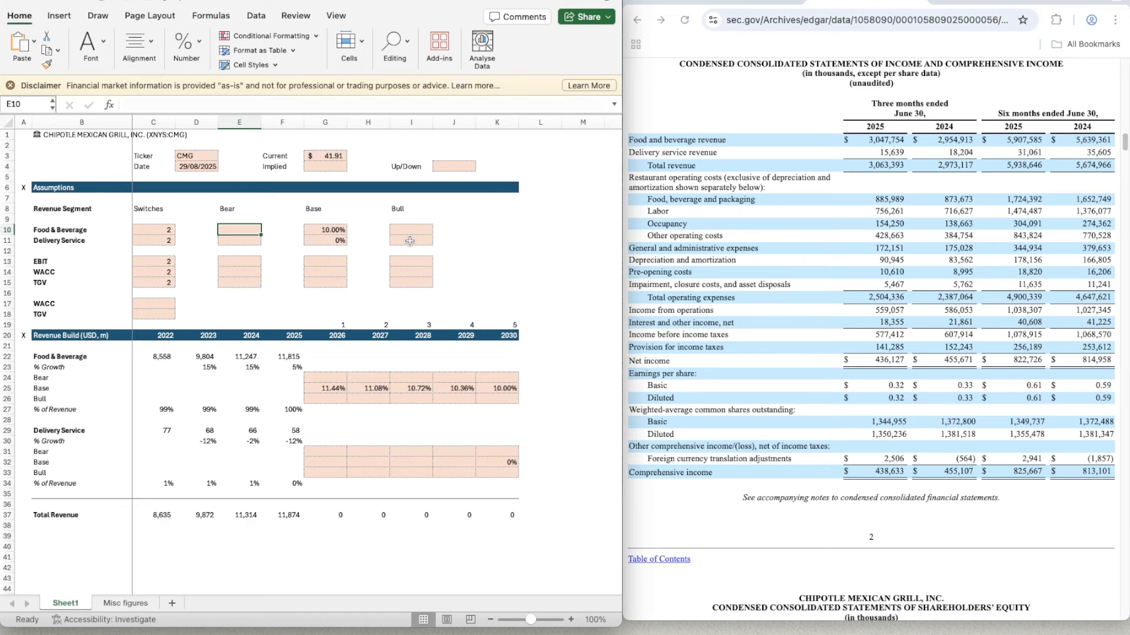
key("Right")
key("Right")
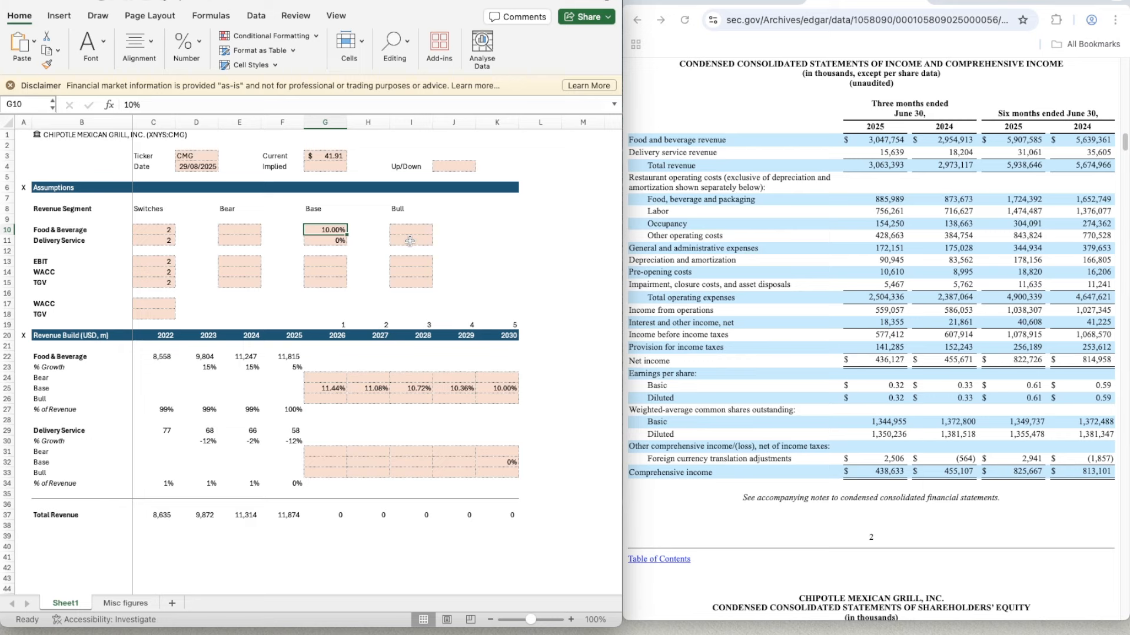
key("Right")
key("Right")
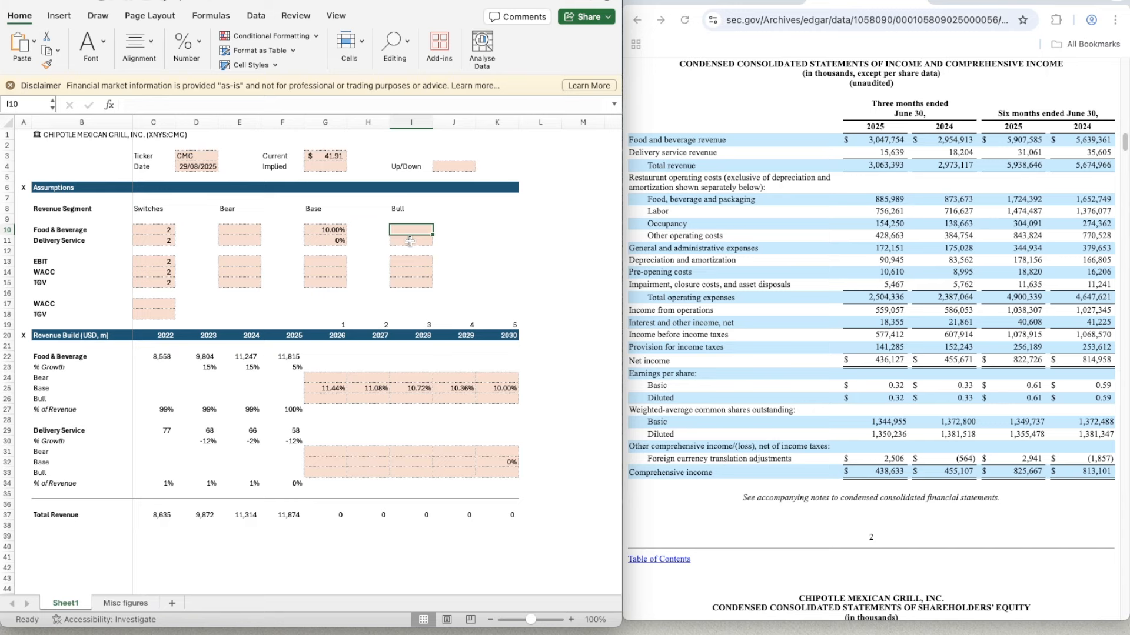
type("1")
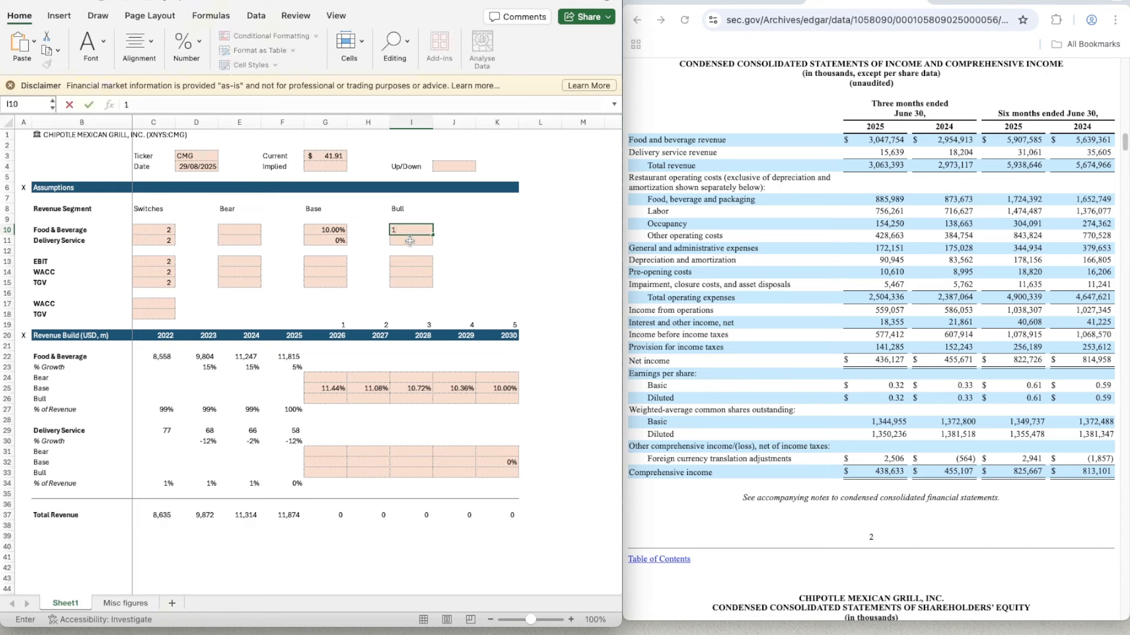
type("00%")
- Enter 90% as the Bear assumption for Food & Beverage in E10
key("Left")
key("Left")
key("Left")
key("Left")
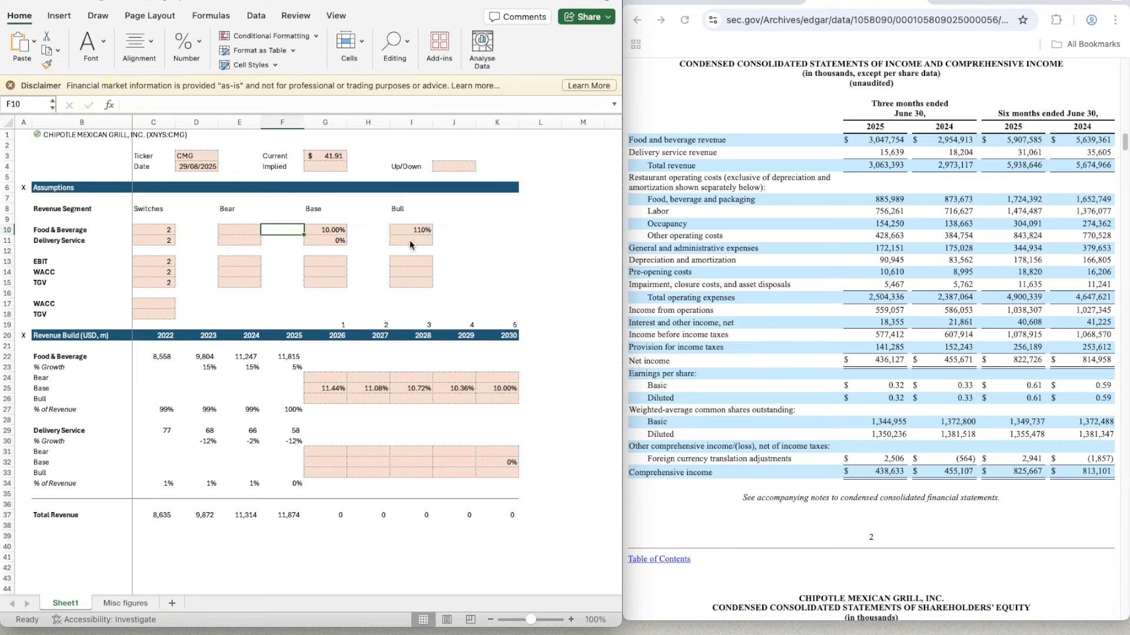
type("90%")
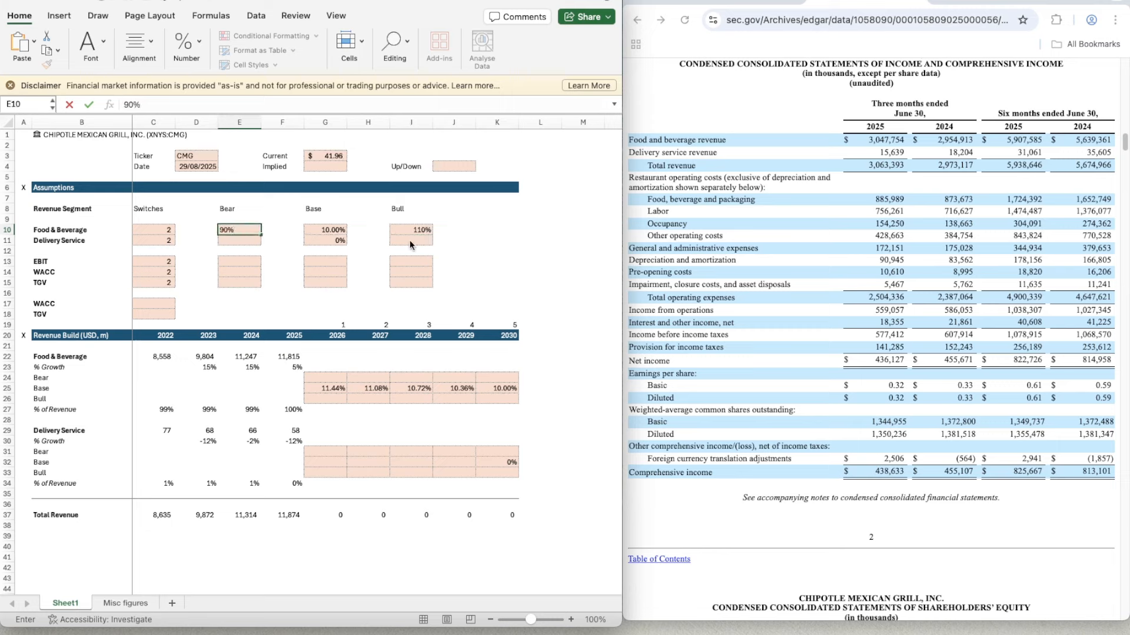
key("Return")
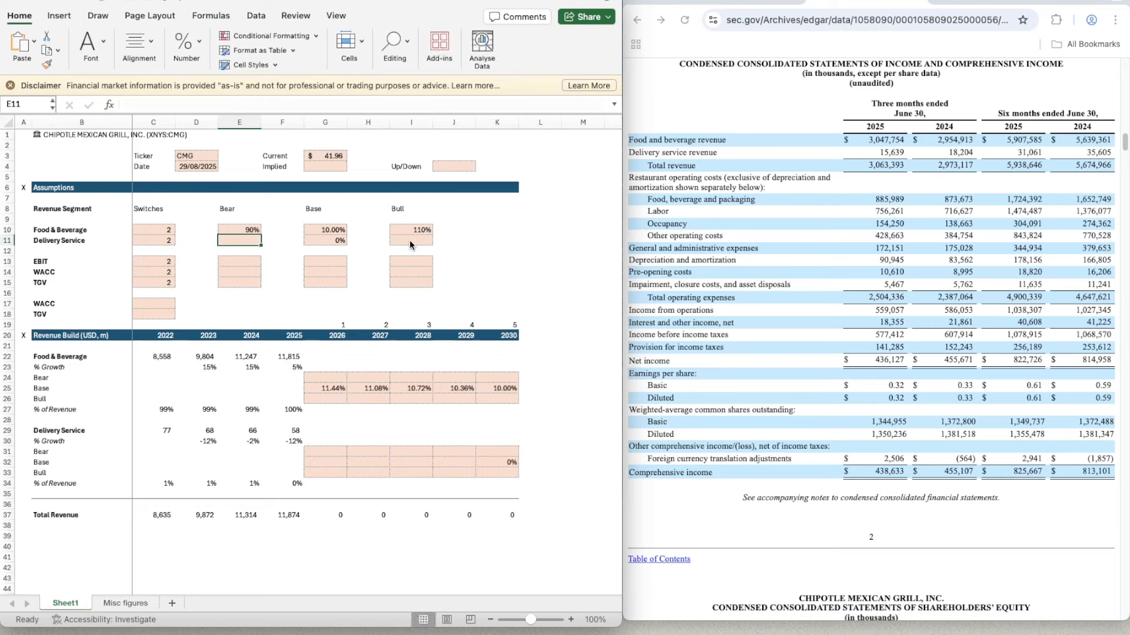
- Review the Base growth formulas along row 25 of the Food & Beverage revenue build
key("Right")
key("Right")
key("Down")
key("Down")
key("Down")
key("Down")
key("Down")
key("Down")
key("Down")
key("Down")
key("Down")
key("Down")
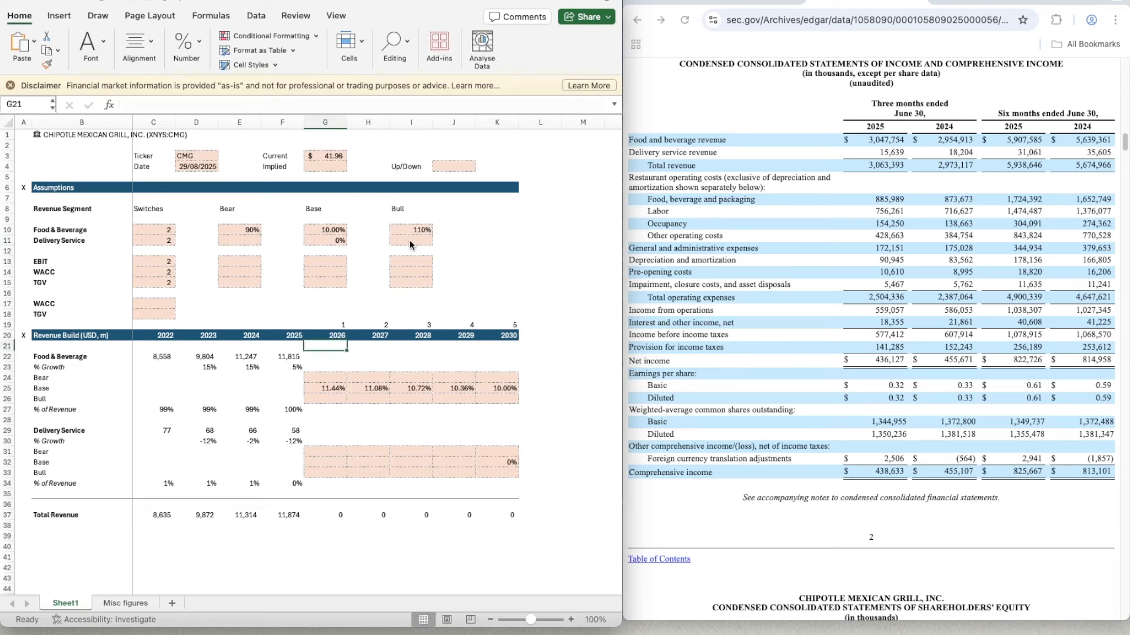
key("Down")
key("Down")
key("Down")
key("Down")
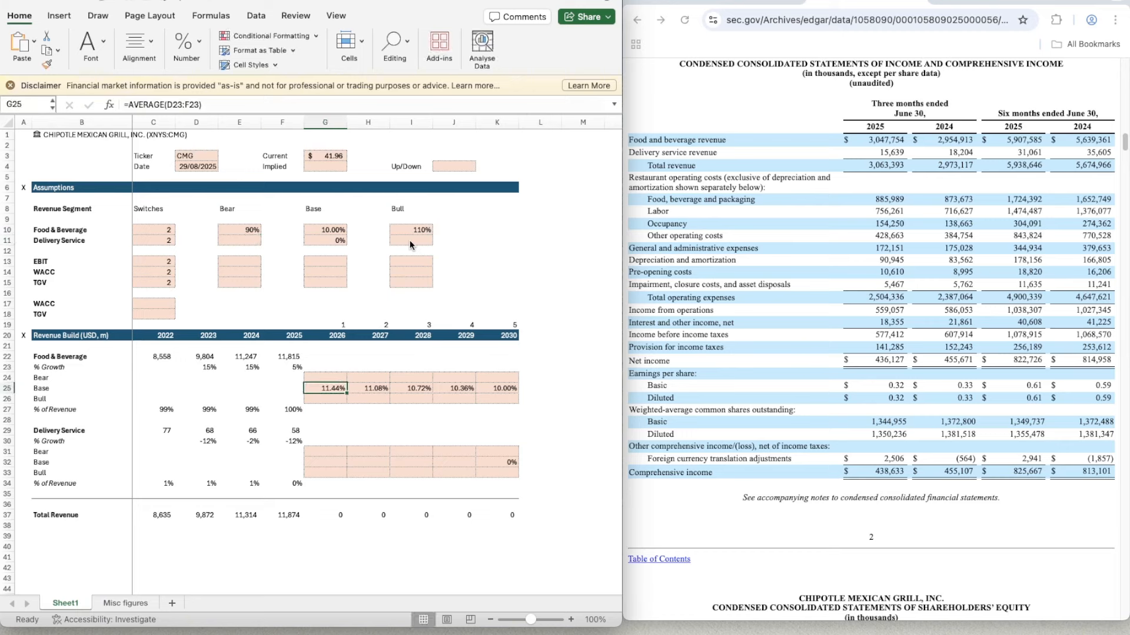
key("Right")
key("Right")
key("Right")
key("Right")
key("Left")
key("Left")
key("Left")
key("Left")
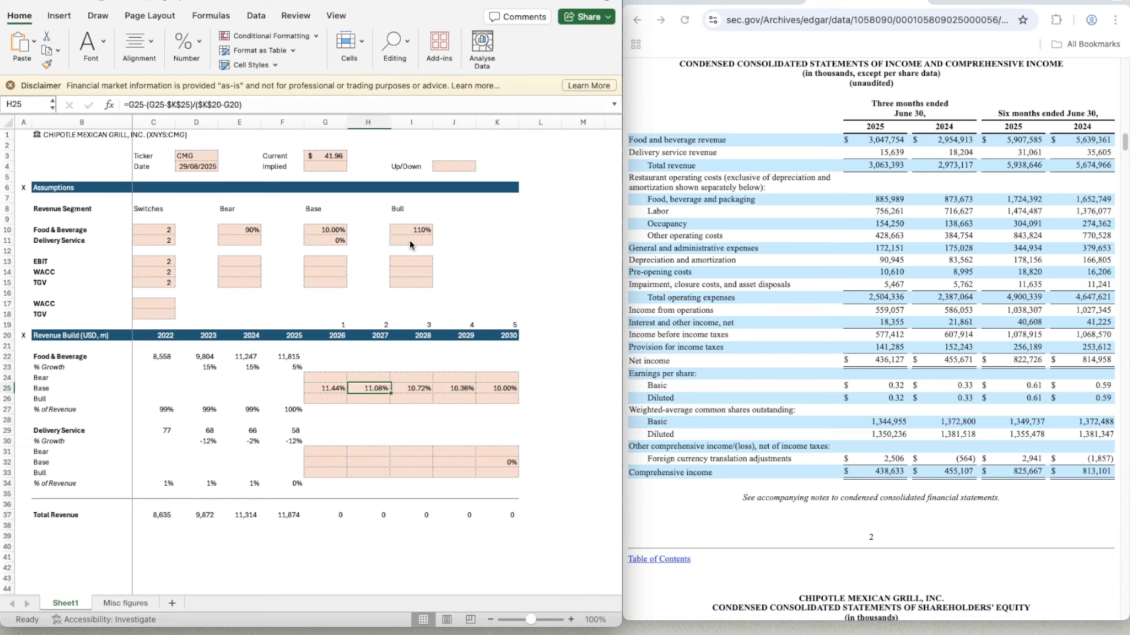
- Enter =G25*$E$10 in G24 to calculate the 2026 Bear growth rate for Food & Beverage
key("Up")
type("=")
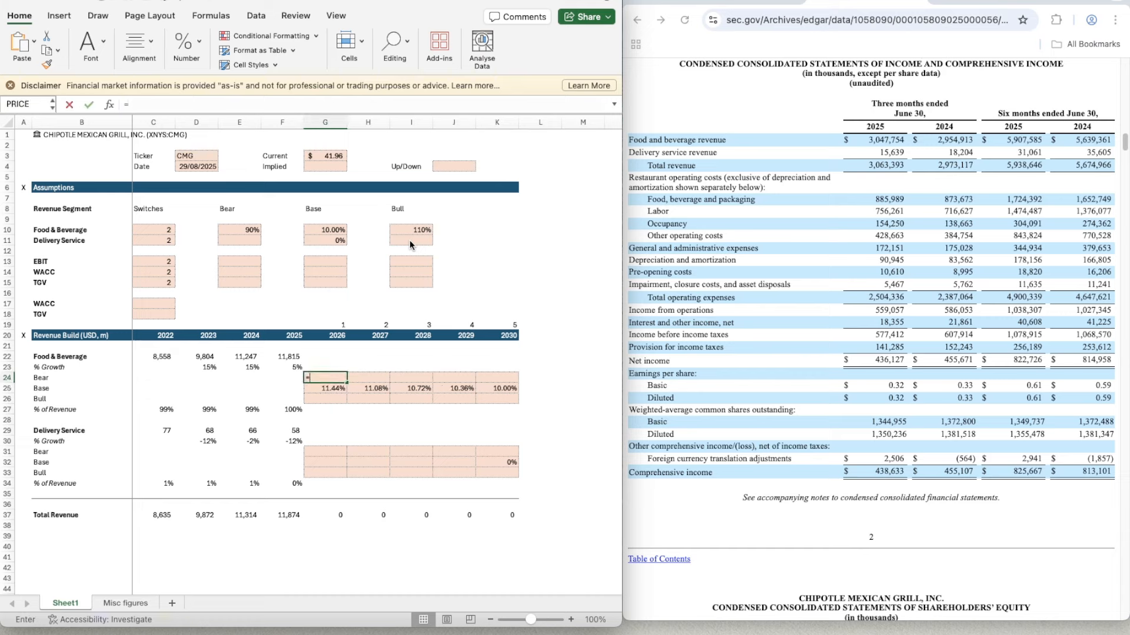
key("Down")
type("*")
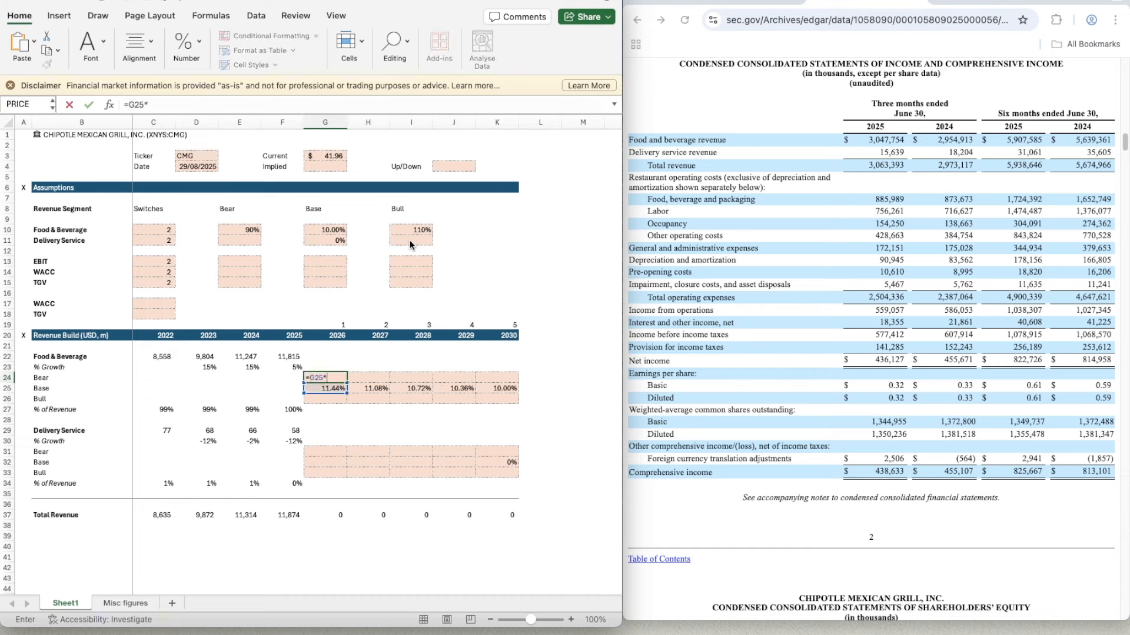
key("Up")
key("Up")
key("Left")
key("Left")
key("Up")
key("Up")
key("Up")
key("Up")
key("Up")
key("Up")
key("Up")
key("Up")
key("Up")
key("Up")
key("Up")
key("Up")
key("Up")
key("Up")
key("Up")
key("Up")
key("Down")
key("Down")
key("Down")
key("Down")
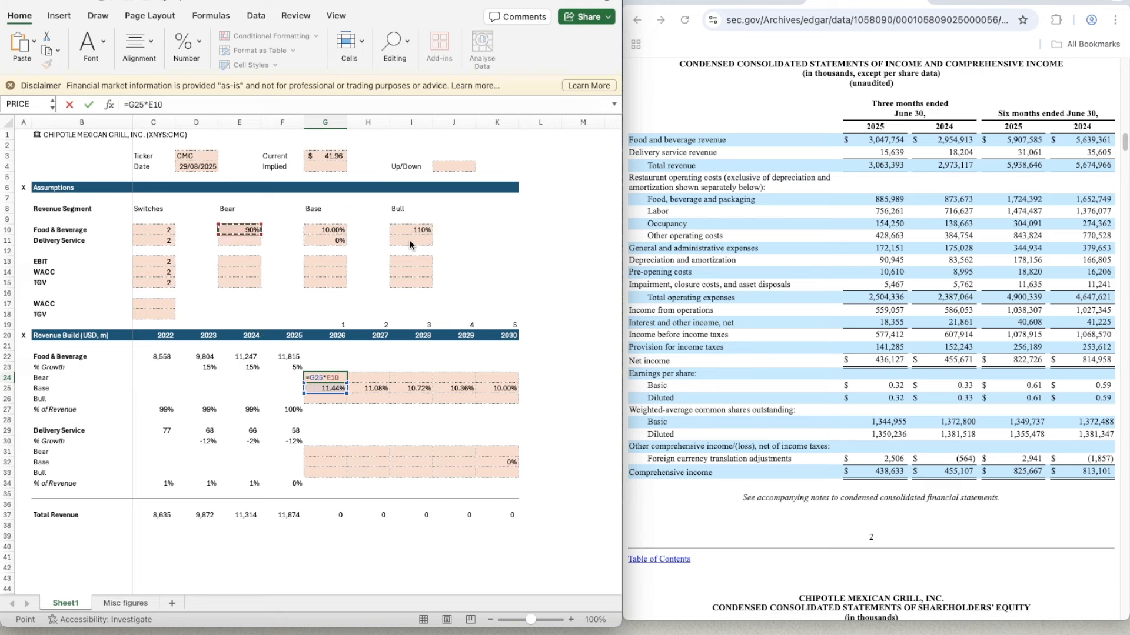
left_click(150, 105)
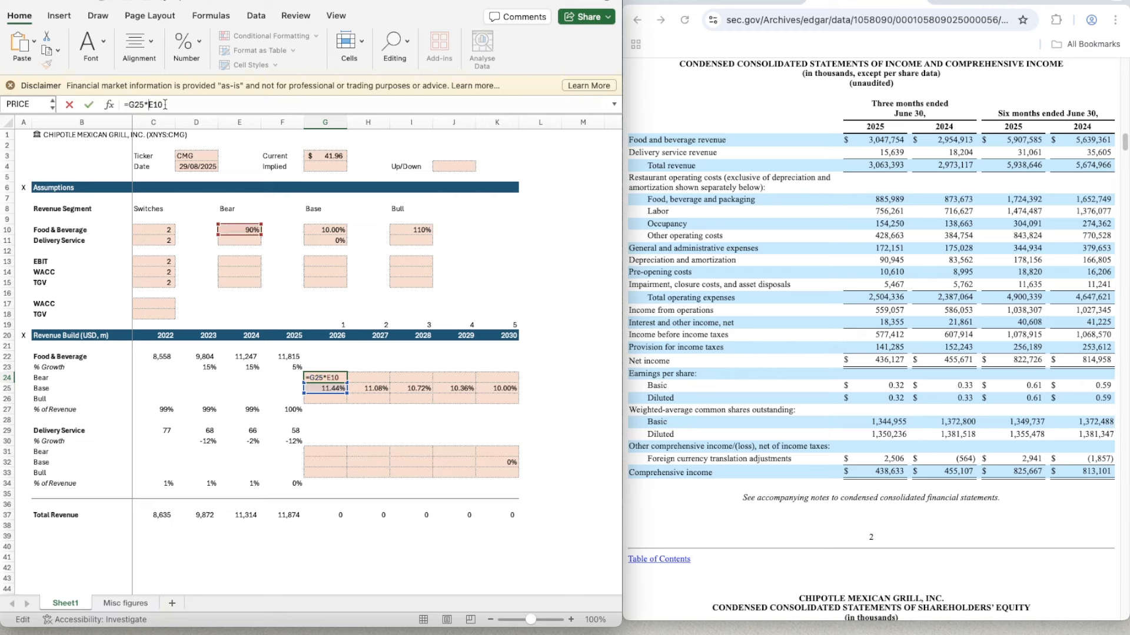
type("$")
left_click(165, 104)
type("$")
key("ctrl+Return")
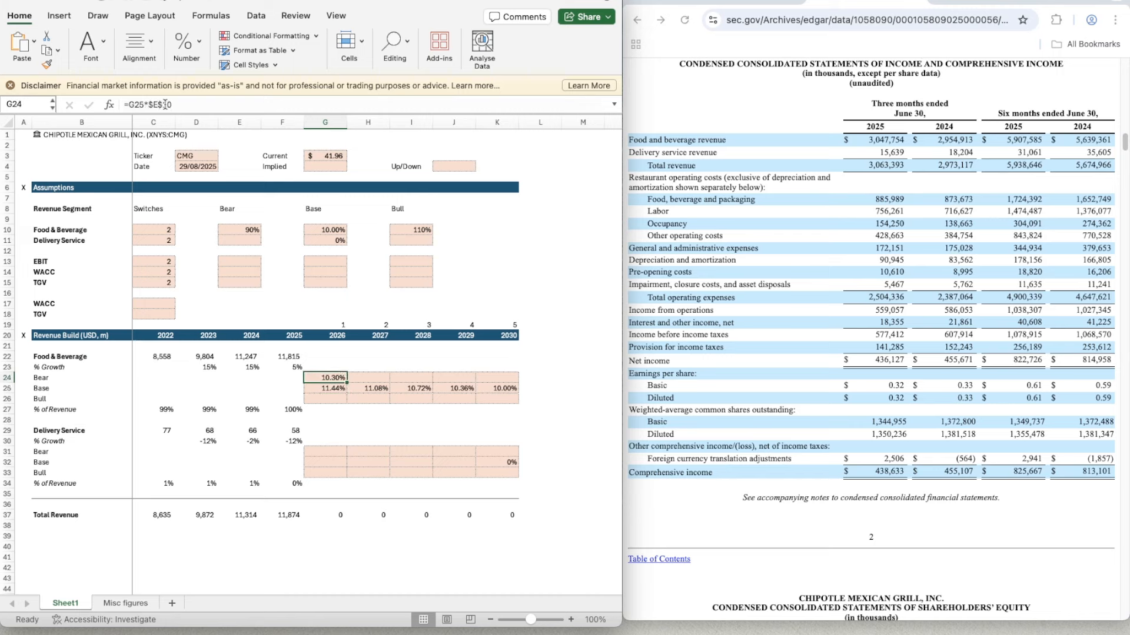
- Copy the Bear growth formula from G24 across the projection years to K24
key("ctrl+c")
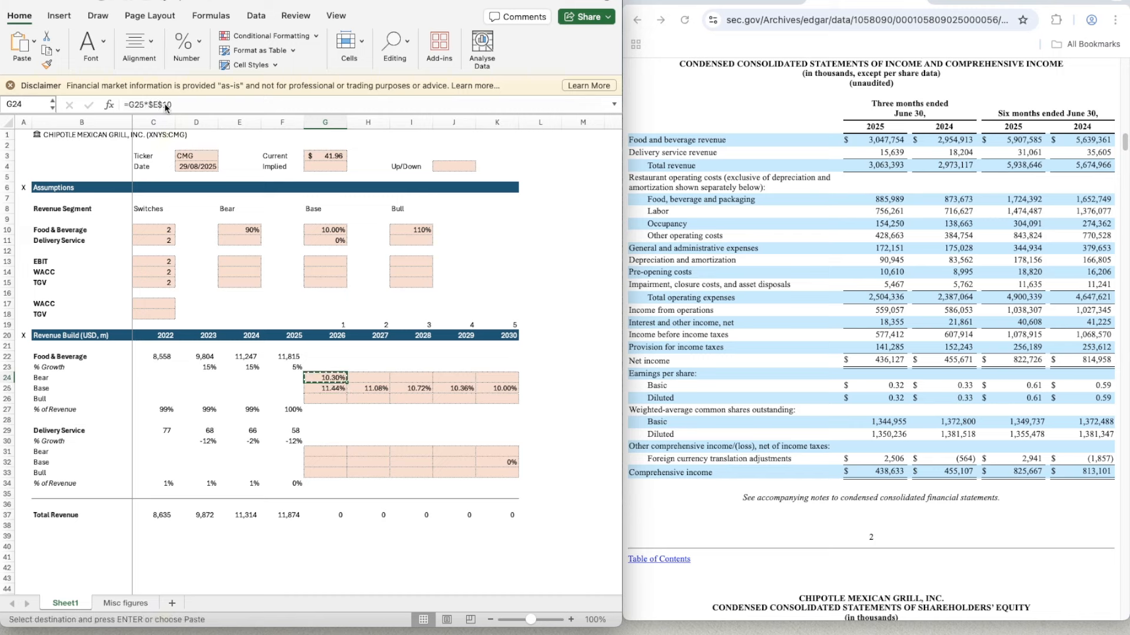
key("shift+Right")
key("shift+Right")
key("shift+Right")
key("shift+Right")
key("ctrl+v")
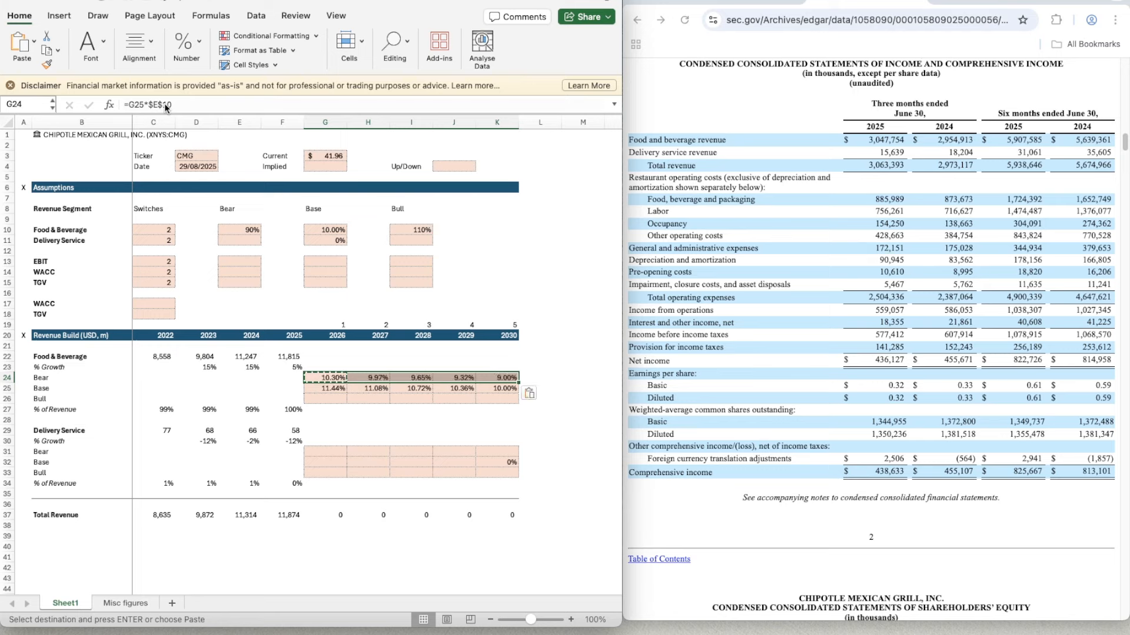
- Enter =G25*$I$10 in G26 to calculate the 2026 Bull growth rate for Food & Beverage
key("Down")
key("Down")
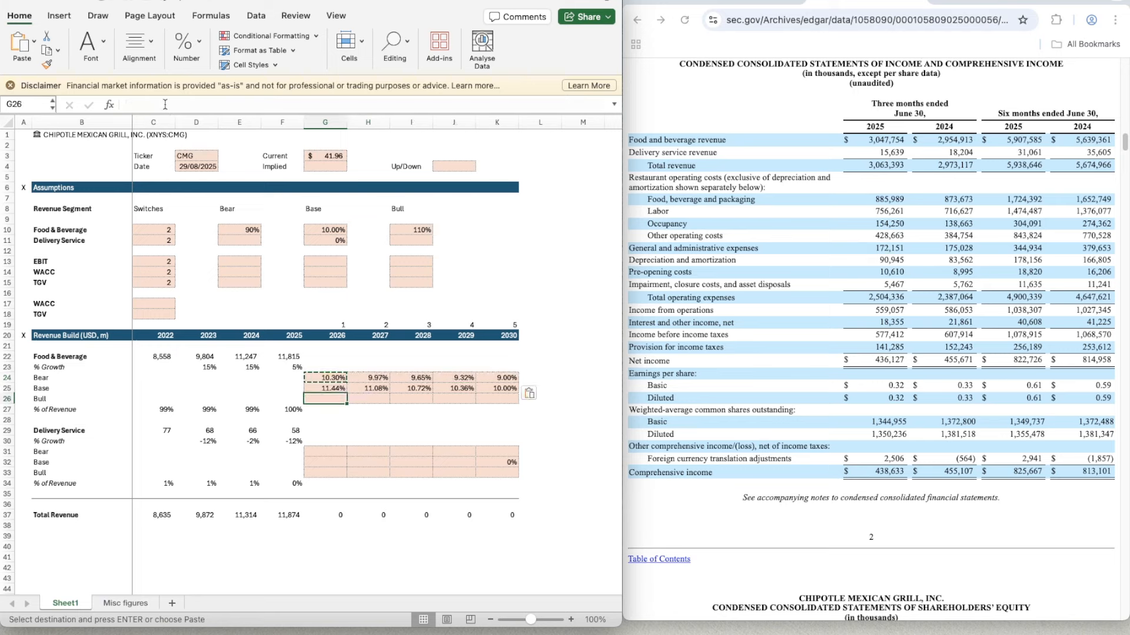
type("=G25*")
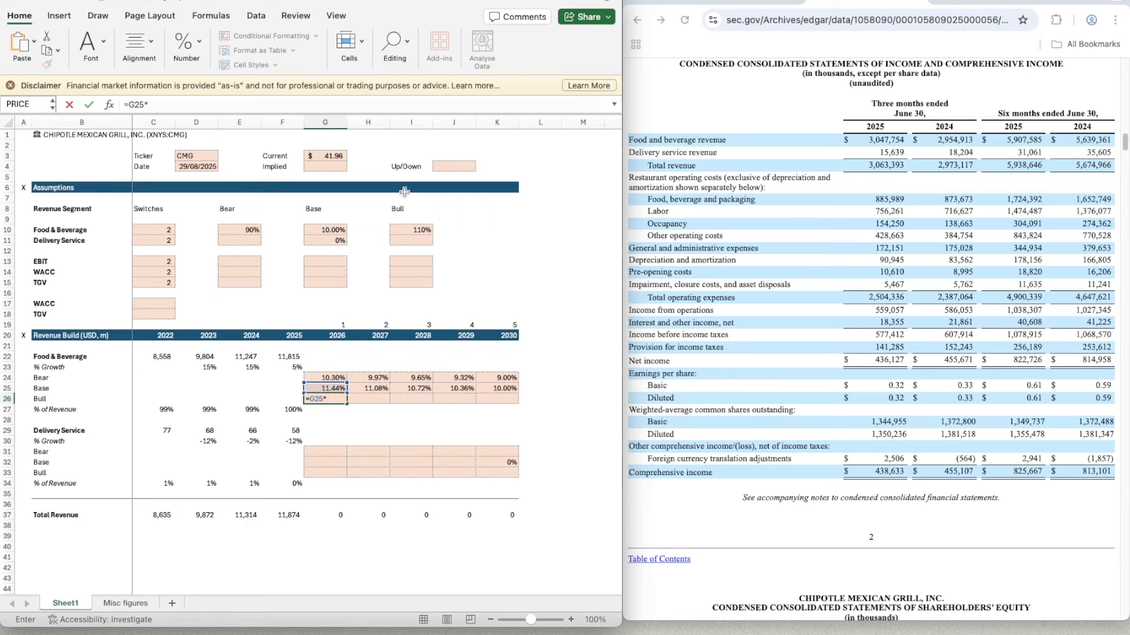
left_click(401, 230)
left_click(147, 103)
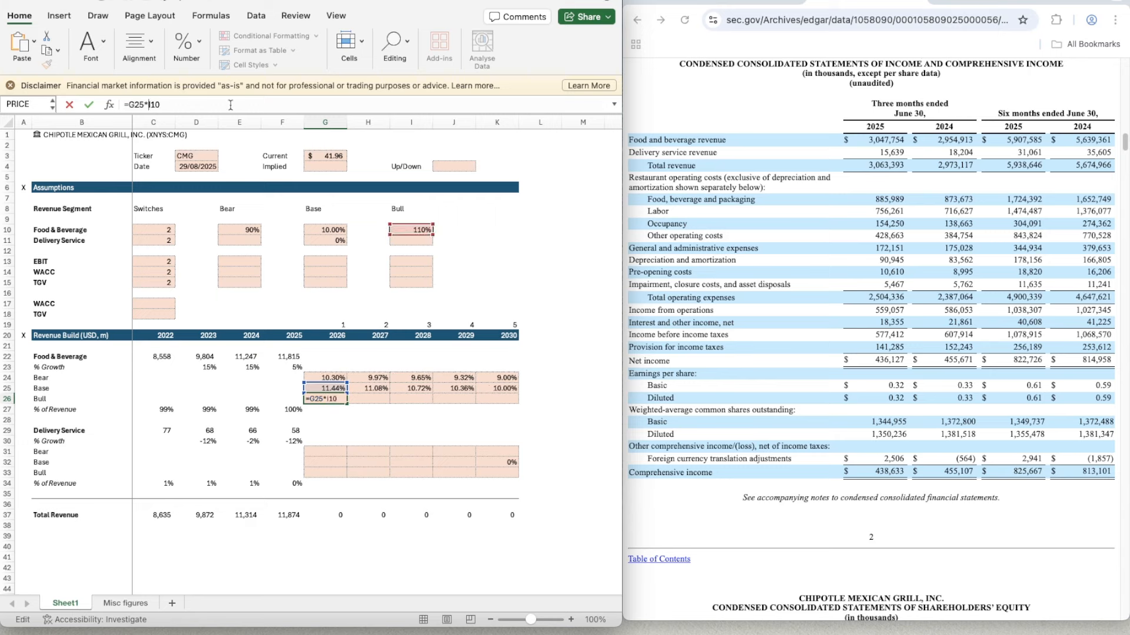
type("$")
key("Right")
type("$")
key("Return")
- Copy the Bull growth formula from G26 across the projection years to K26
key("ctrl+c")
key("shift+Right")
key("shift+Right")
key("shift+Right")
key("shift+Right")
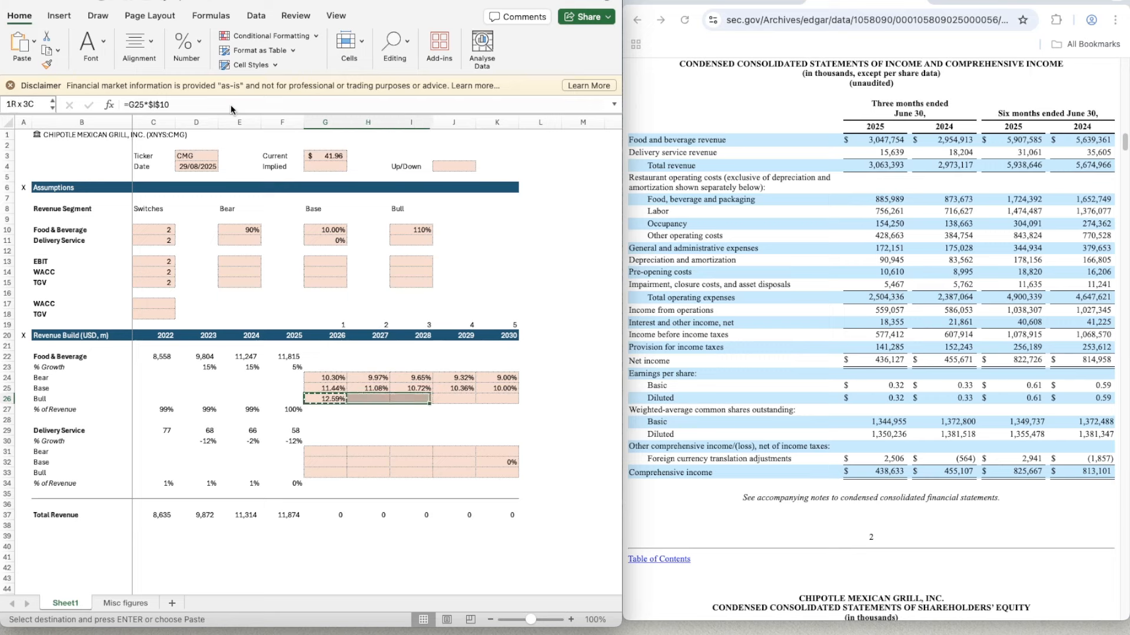
key("ctrl+v")
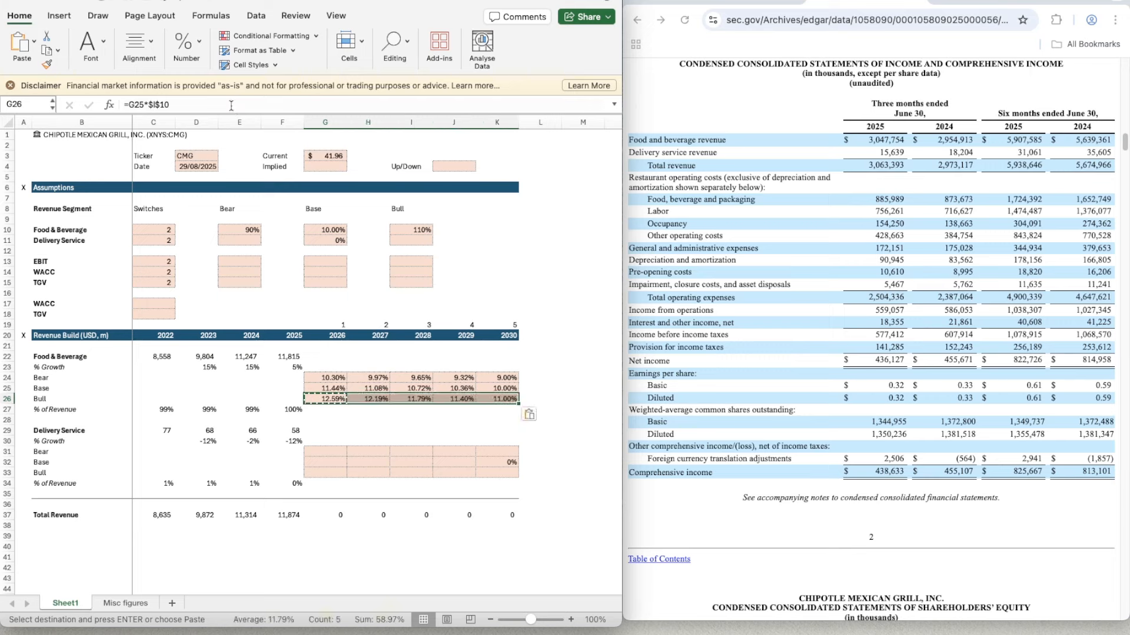
- Enter =OFFSET(G23,$C$10,0) in G23 to pull the 2026 Food & Beverage growth rate from the switch-selected scenario
key("Down")
key("Right")
key("Up")
key("Up")
key("Up")
key("Up")
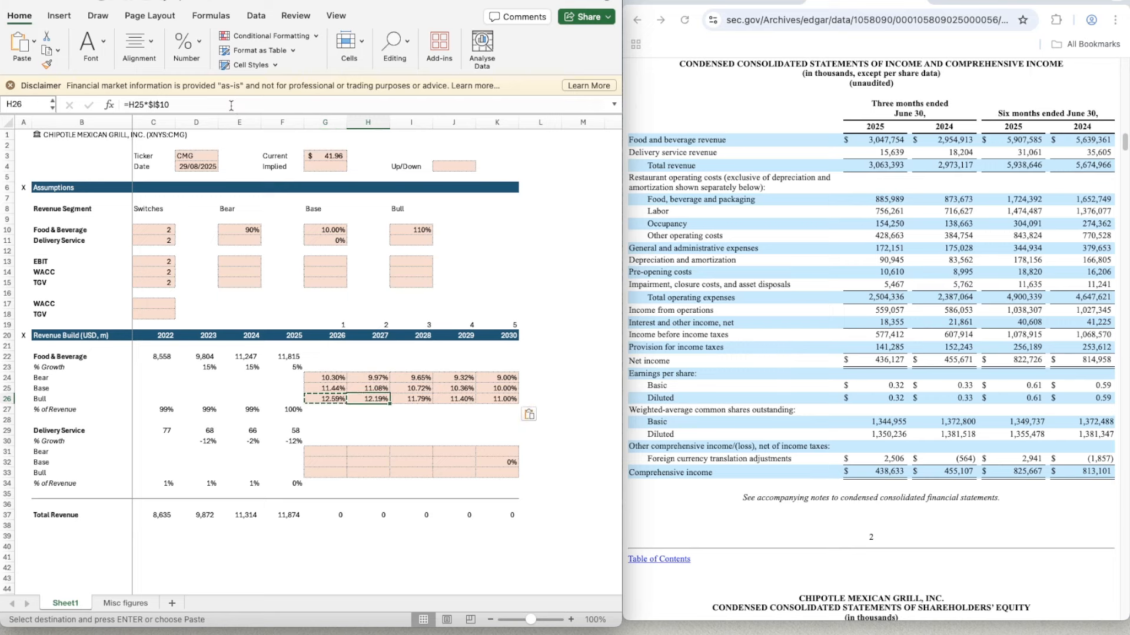
key("Escape")
key("Left")
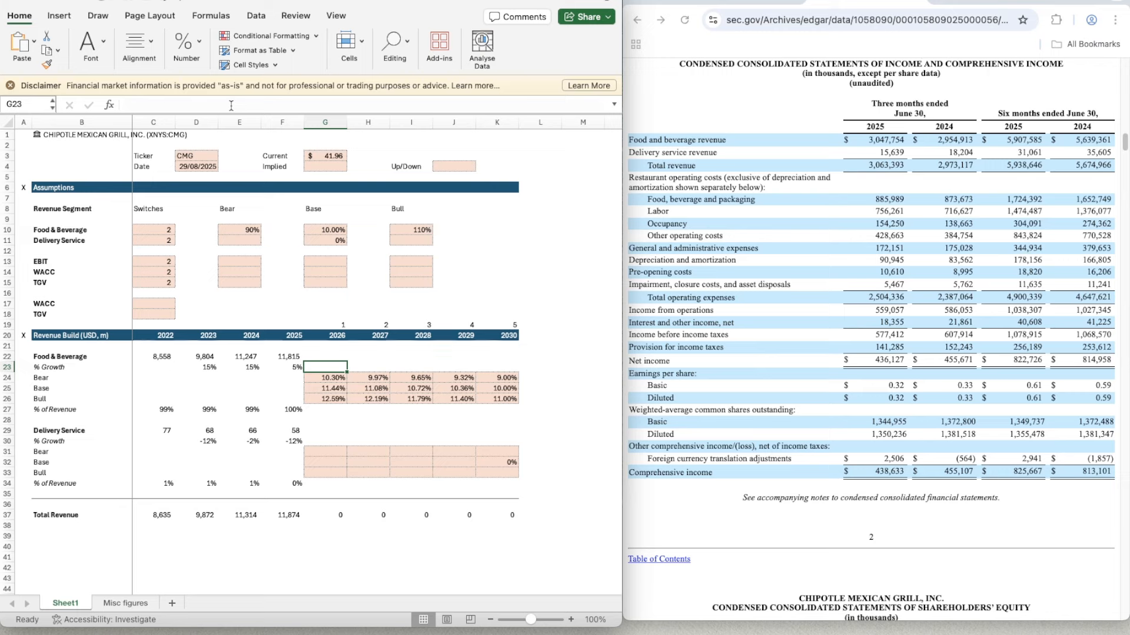
type("=")
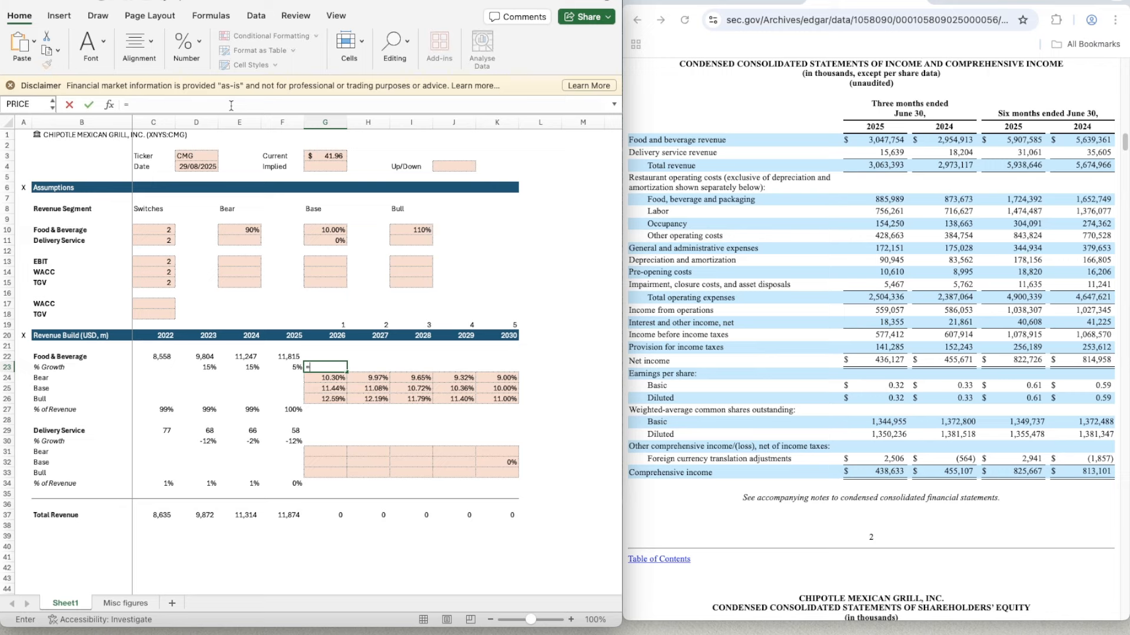
type("offse")
key("Tab")
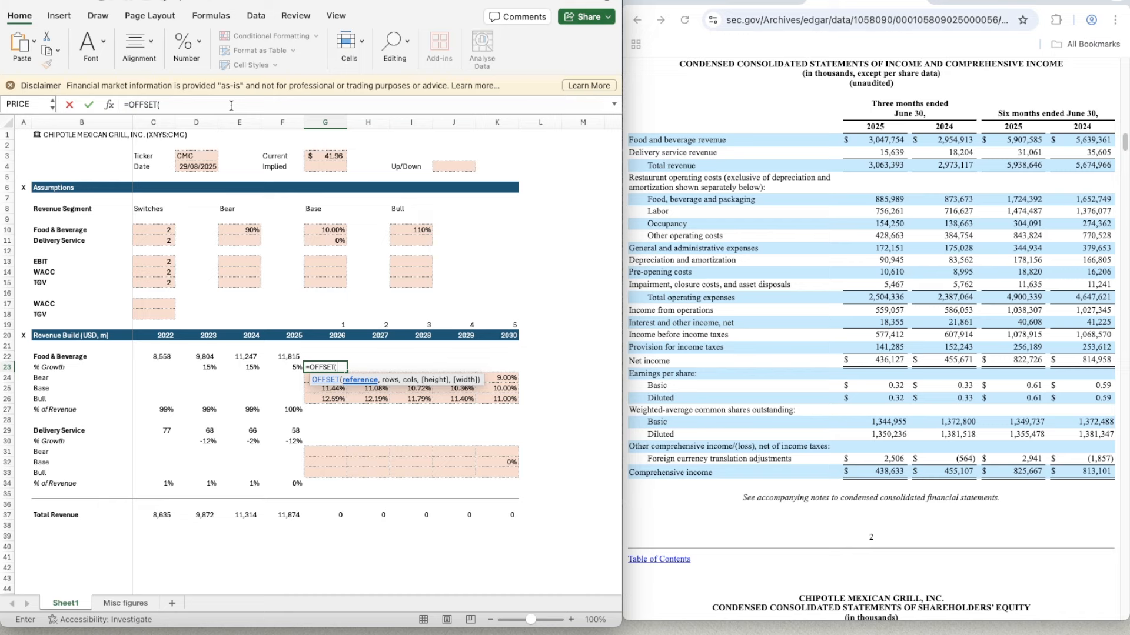
type("G23,")
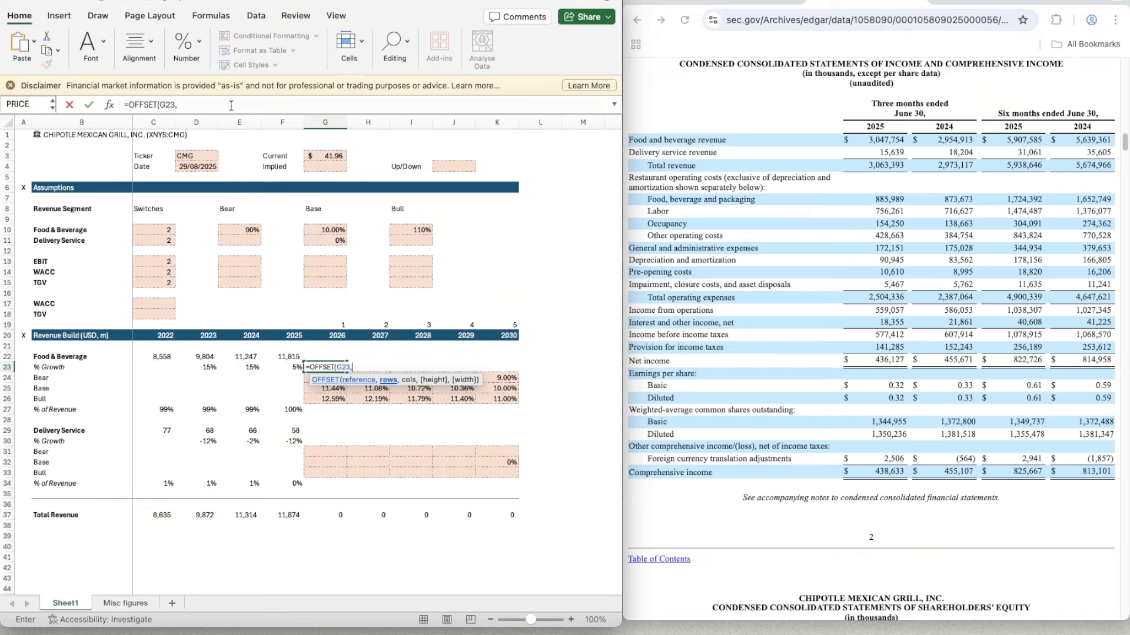
left_click(153, 230)
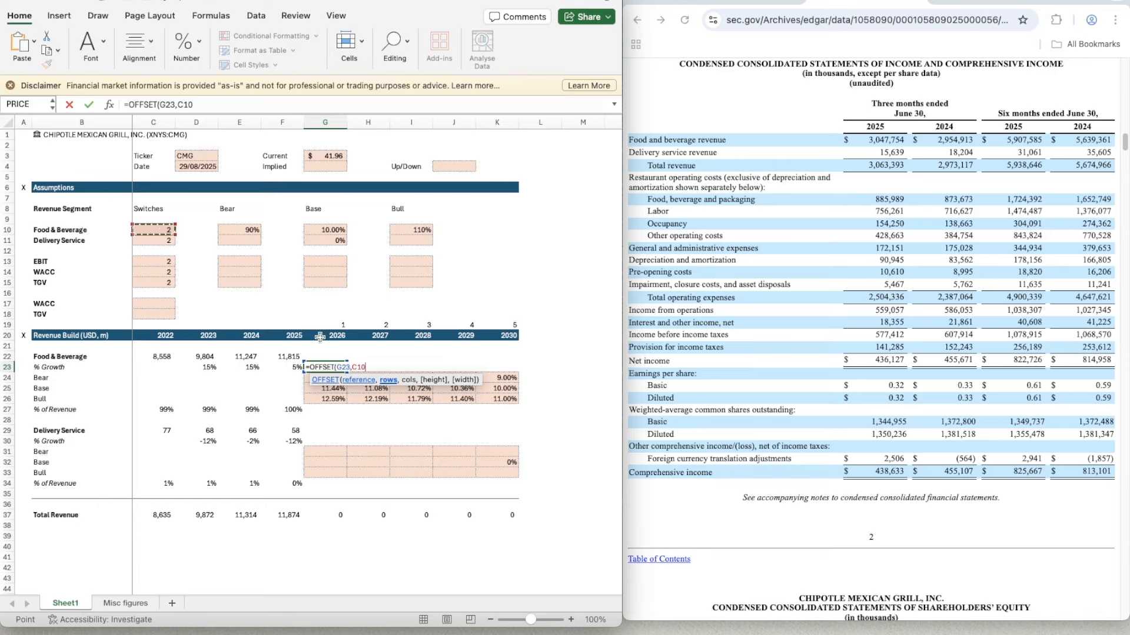
key("F4")
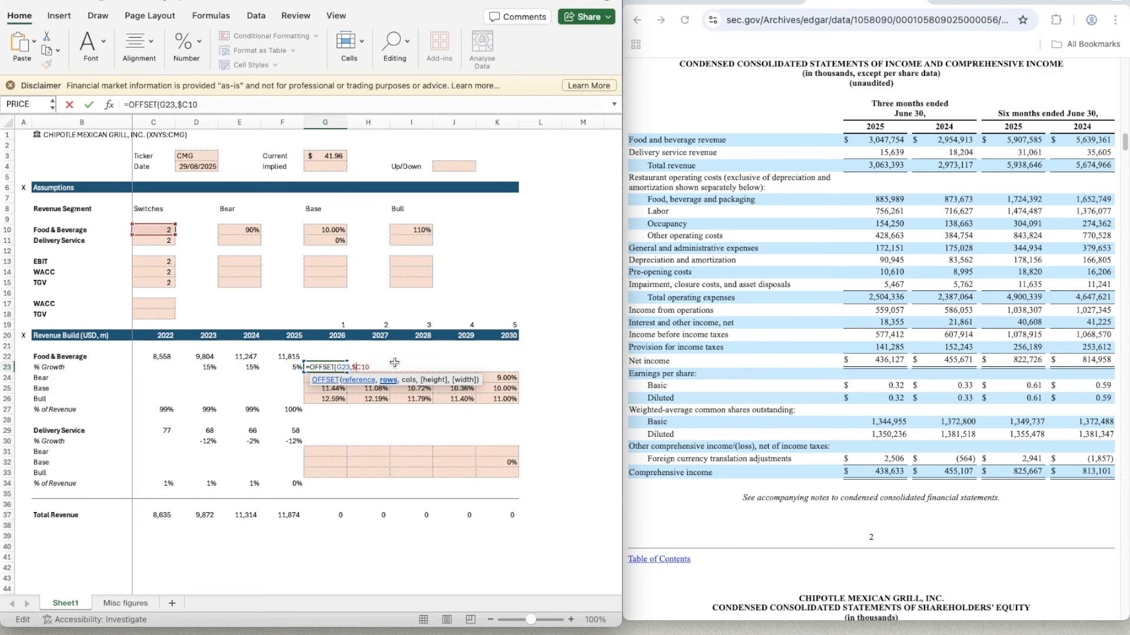
type(",0)")
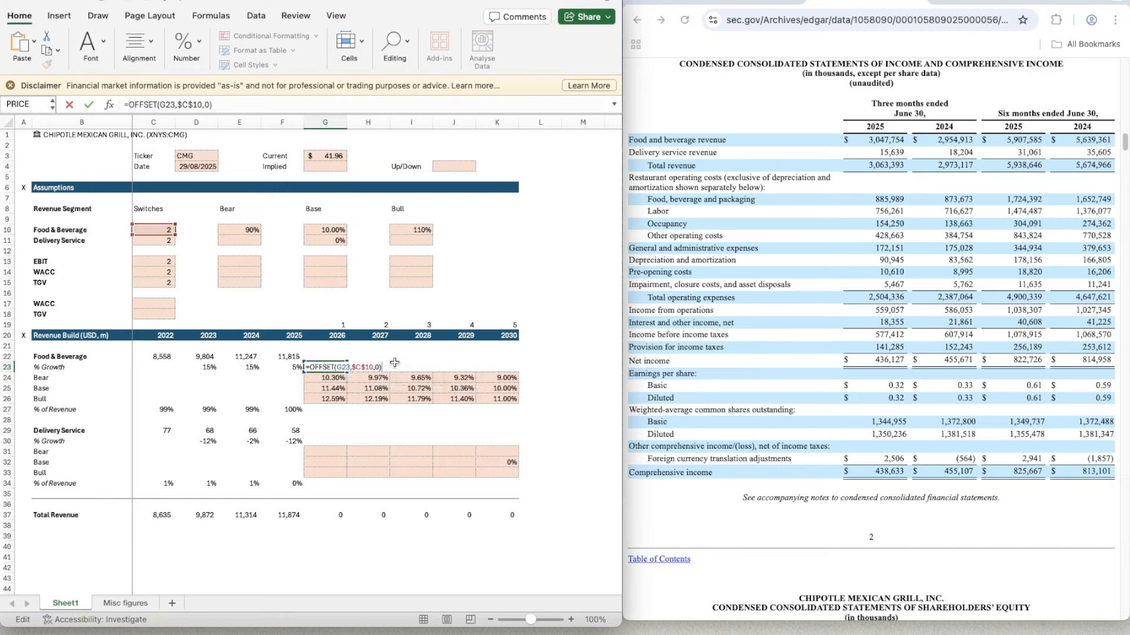
key("Return")
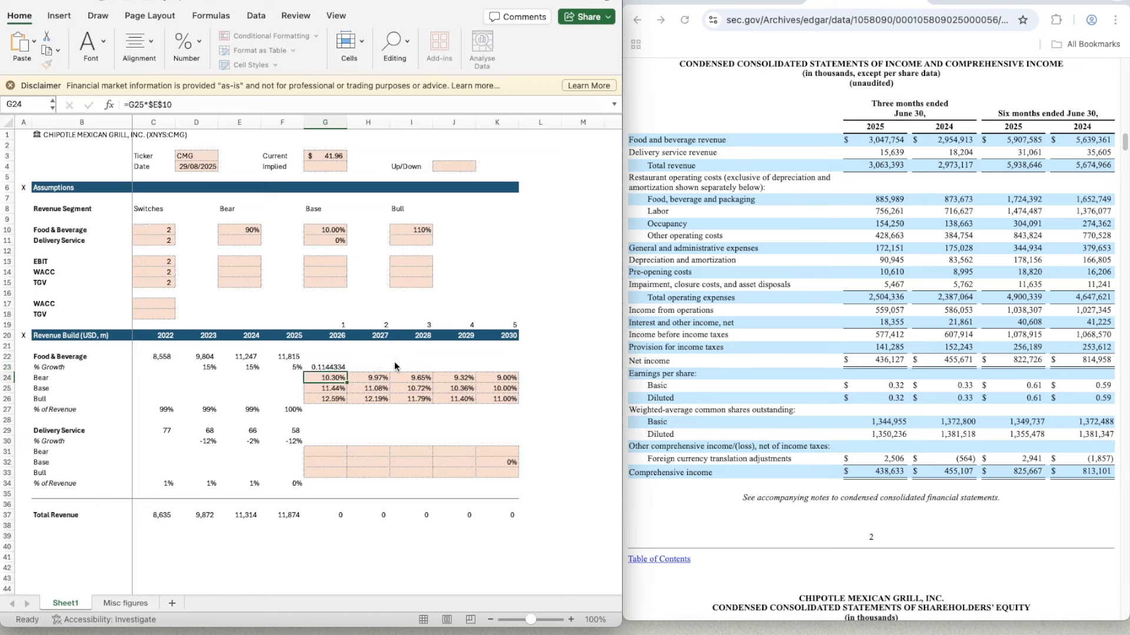
- Apply the percentage formatting of F23 to the 2026 growth cell G23
key("Up")
key("Left")
key("super+shift+c")
key("Right")
key("super+shift+v")
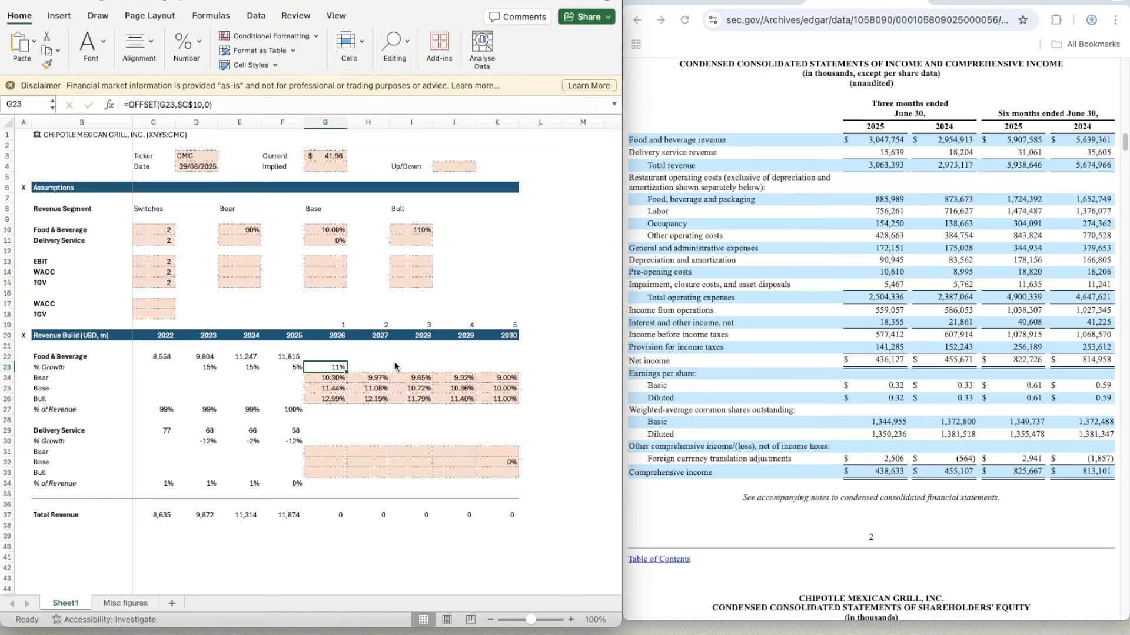
- Copy the OFFSET growth formula from G23 across the projection years to K23
key("super+c")
key("shift+Right")
key("shift+Right")
key("shift+Right")
key("shift+Right")
key("super+v")
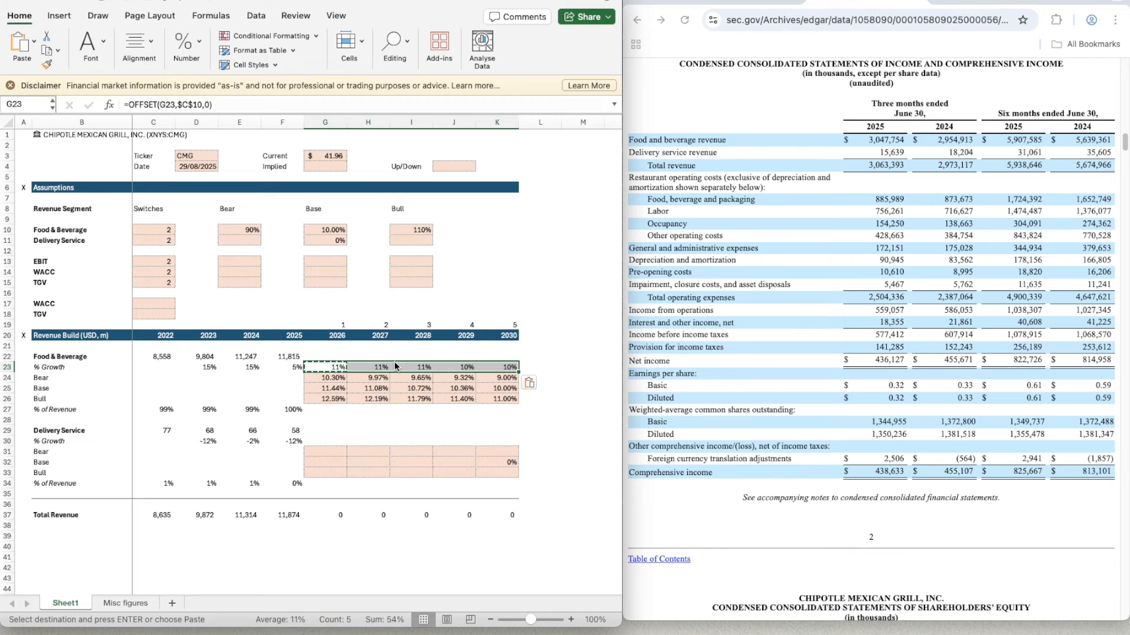
- Enter =F22*(1+G23) in G22 to project 2026 Food & Beverage revenue
key("Left")
key("Left")
key("Right")
key("Right")
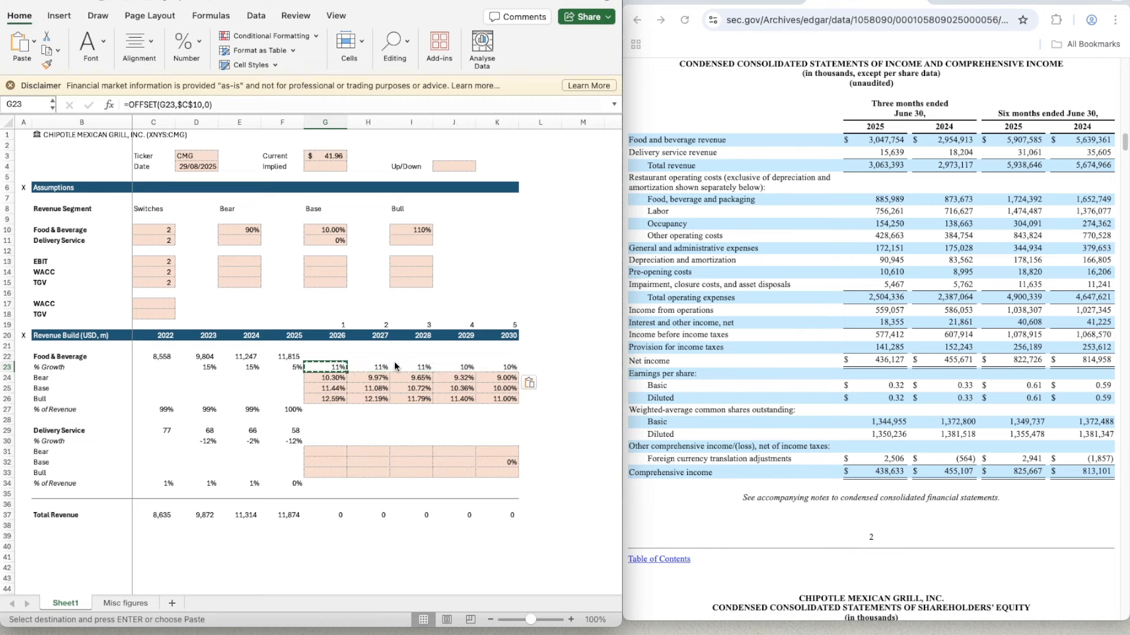
key("Up")
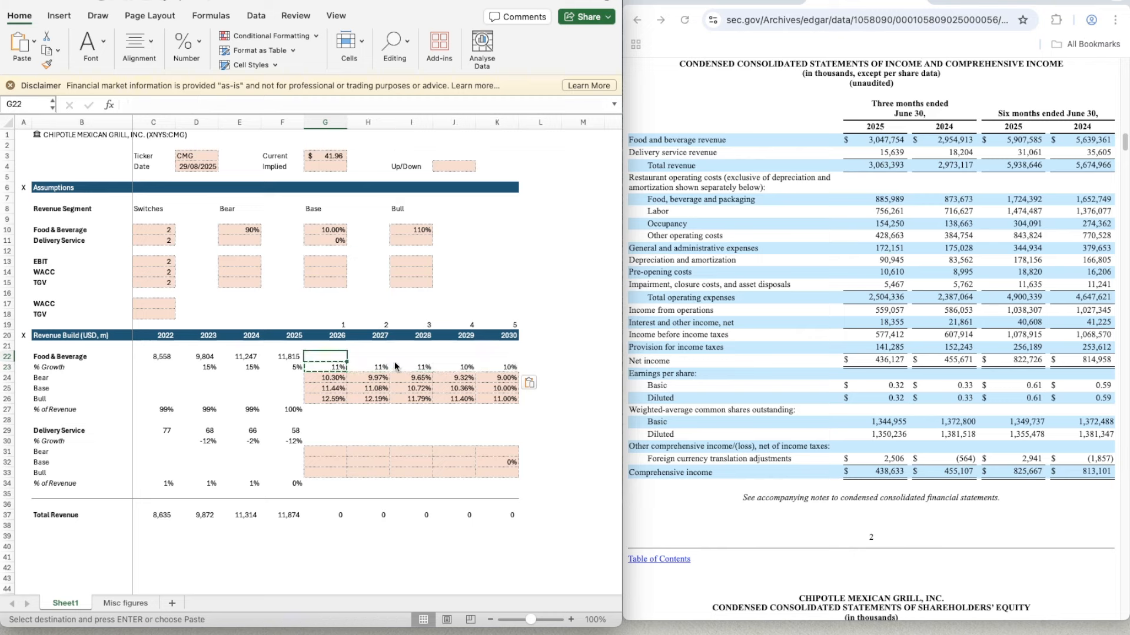
type("=")
key("Left")
type("*(1+")
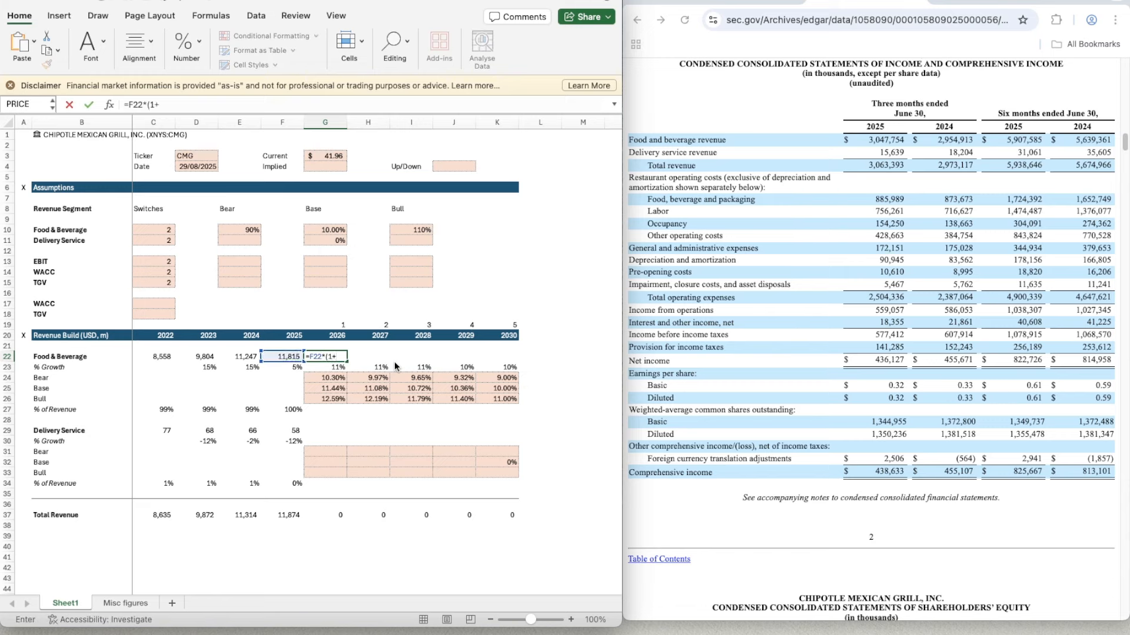
key("Down")
key("Down")
key("Down")
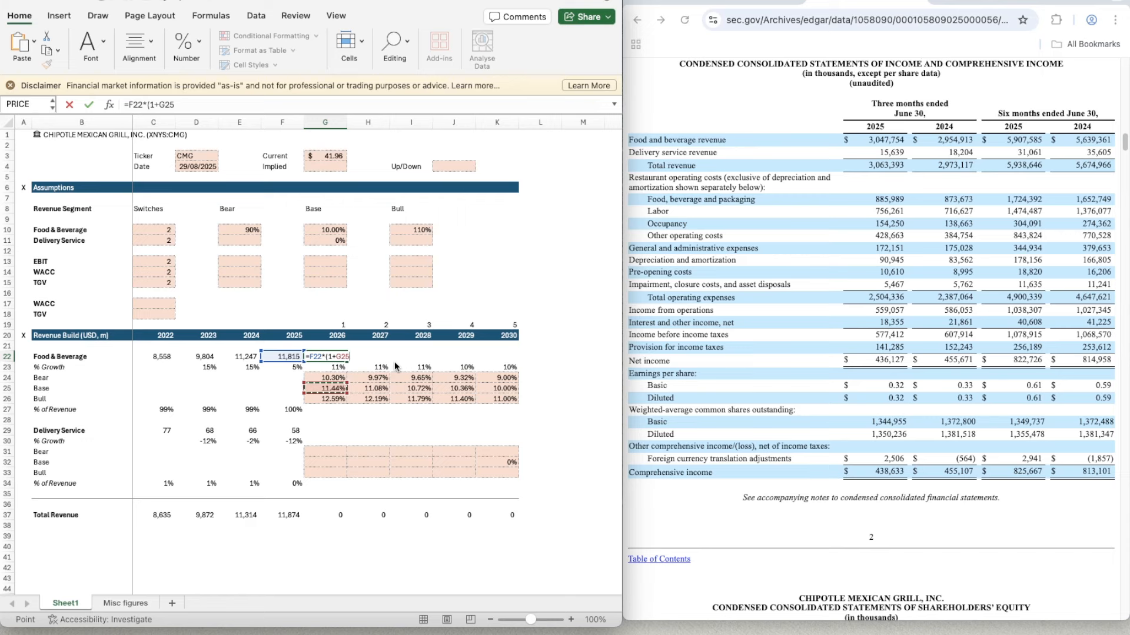
key("Up")
key("Up")
type(")")
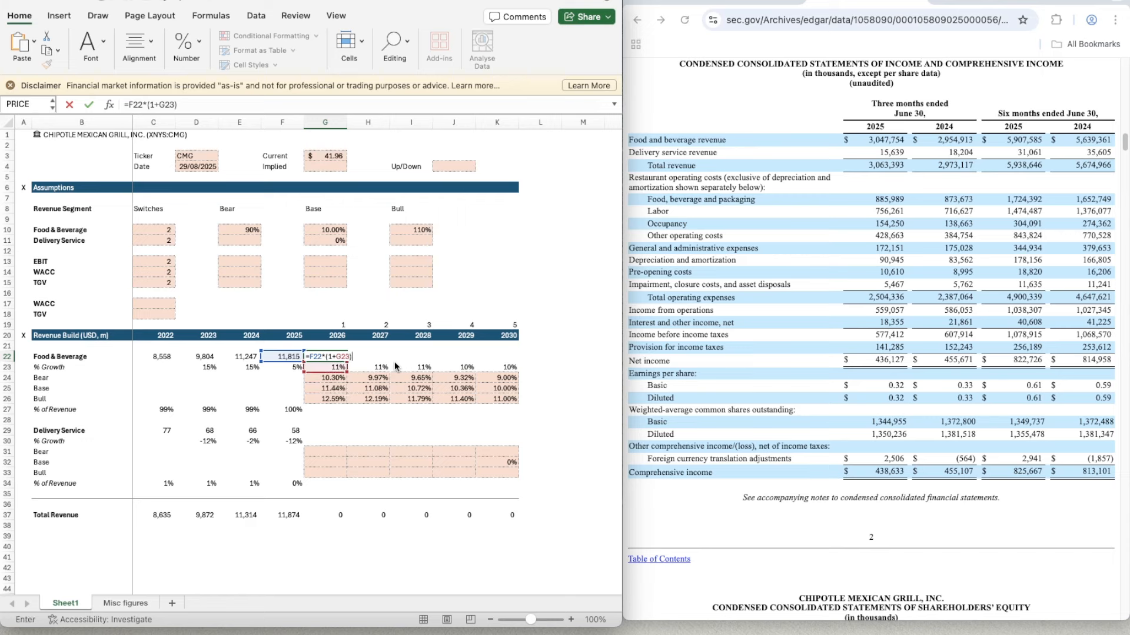
key("Return")
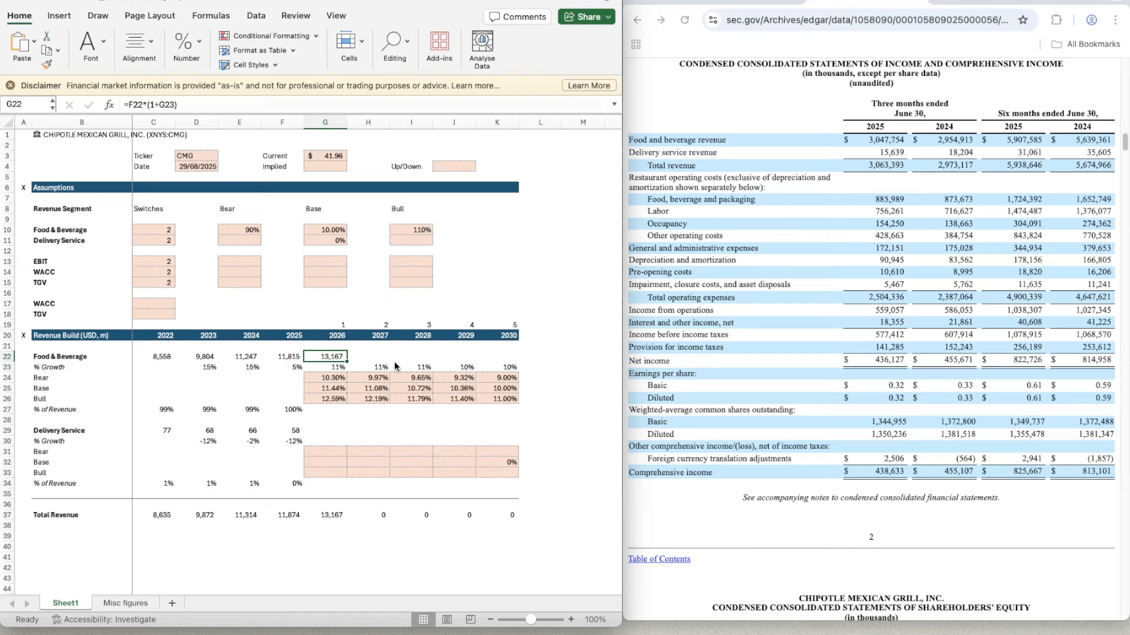
- Copy the Food & Beverage revenue formula from G22 across the projection years to K22
key("F2")
key("Escape")
key("Left")
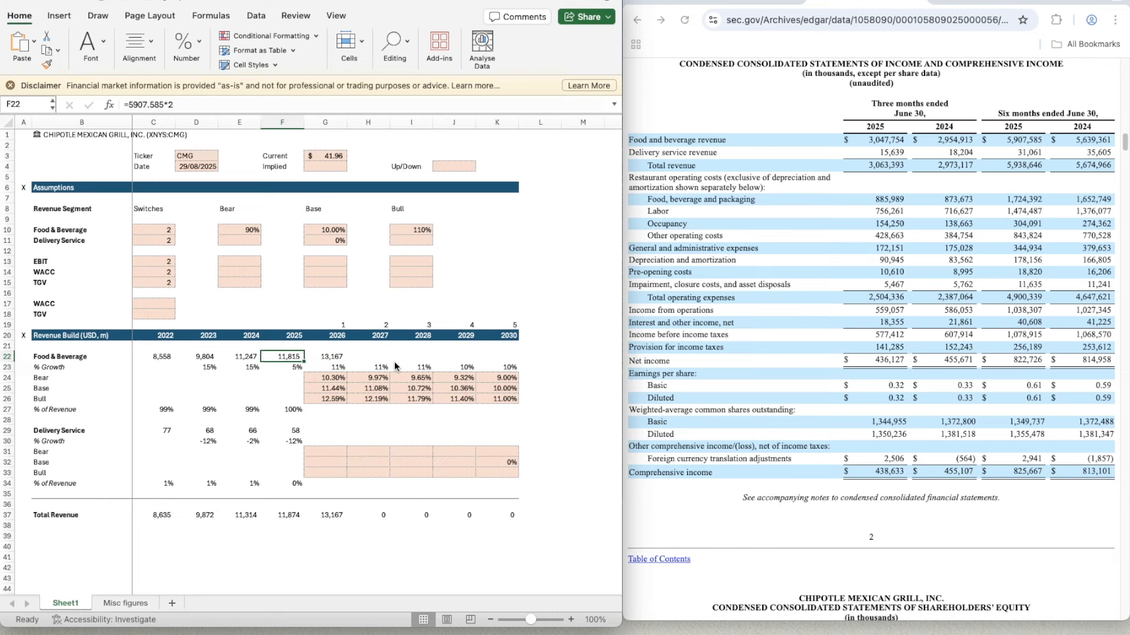
key("Right")
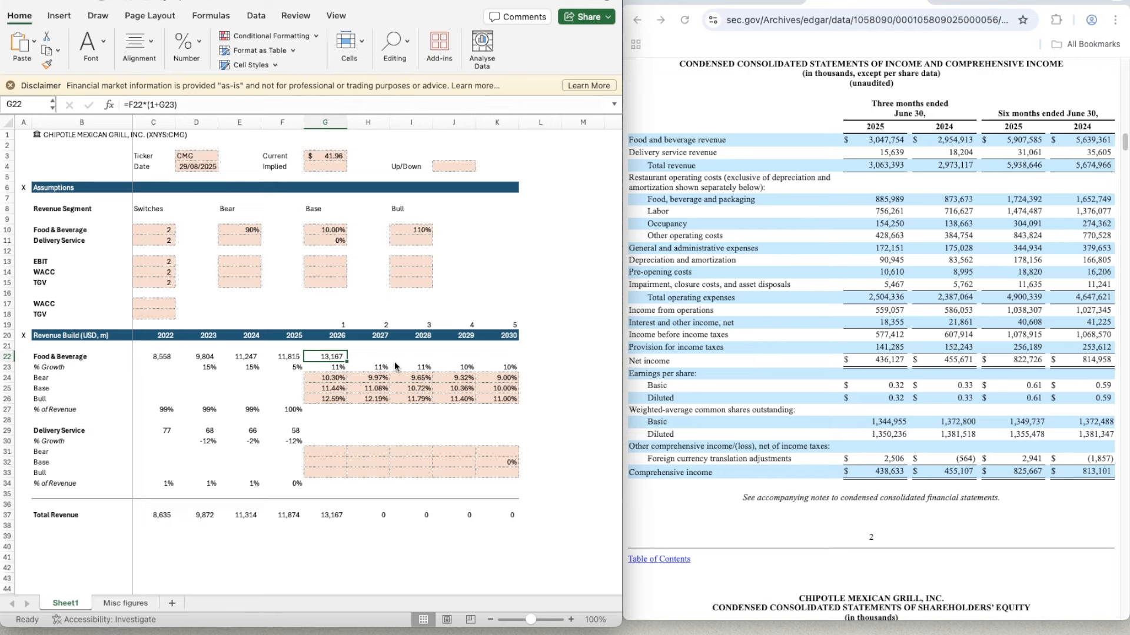
key("Down")
key("Up")
key("ctrl+c")
key("shift+Right")
key("shift+Right")
key("shift+Right")
key("shift+Right")
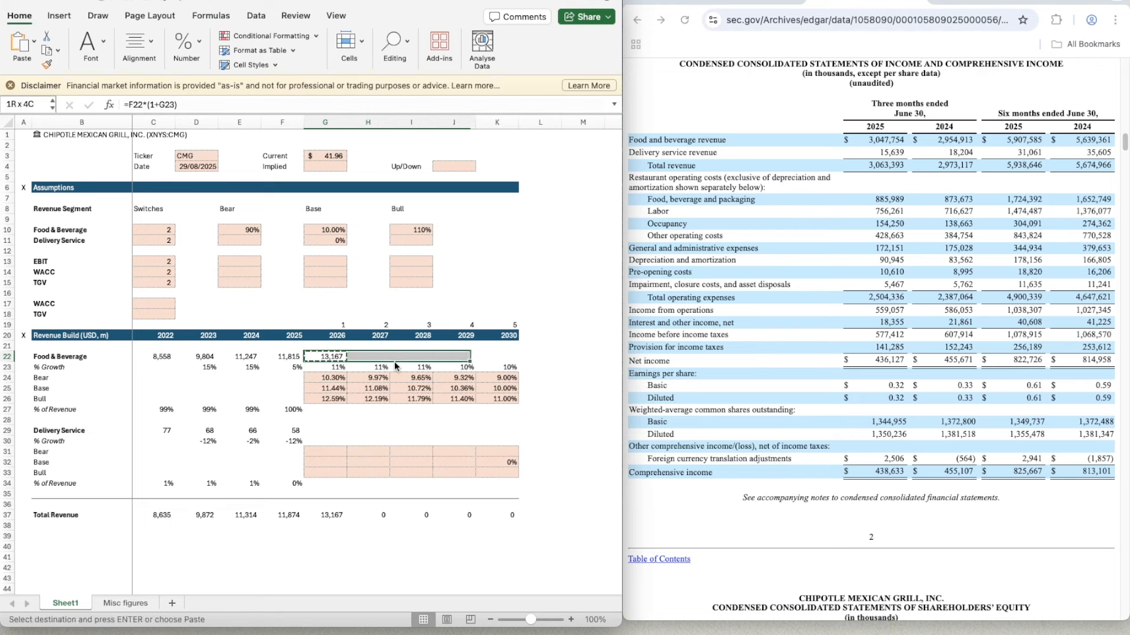
key("ctrl+v")
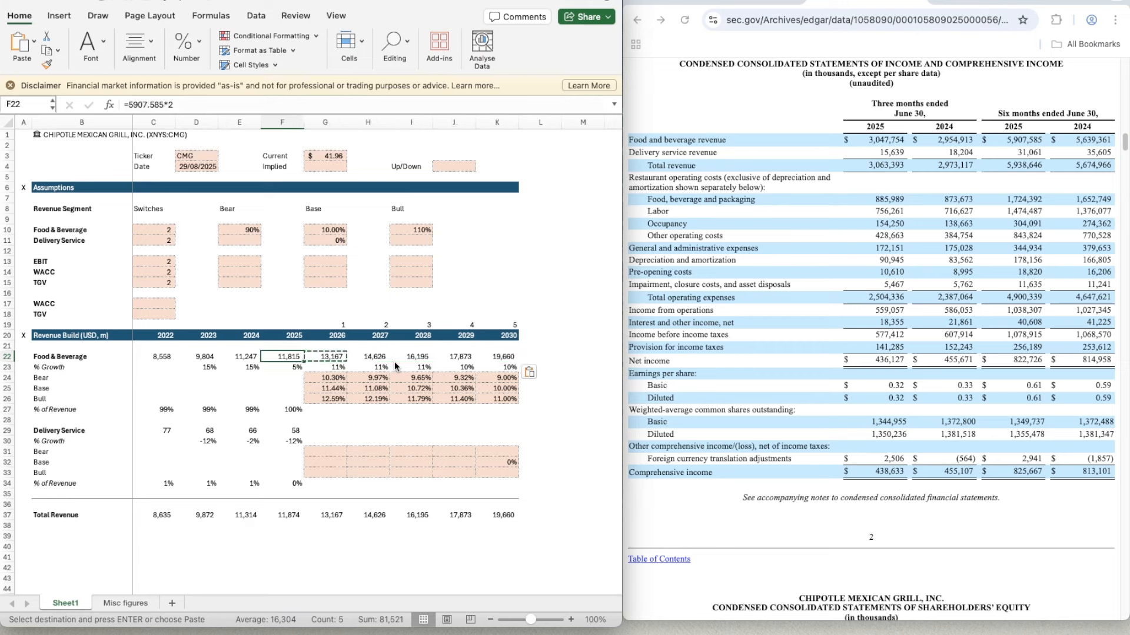
- Test the Food & Beverage switch in C10 with the Bear case by entering 1, and return it to 2
key("Up")
key("Up")
key("Left")
key("Left")
key("Left")
key("Up")
key("Up")
key("Up")
key("Up")
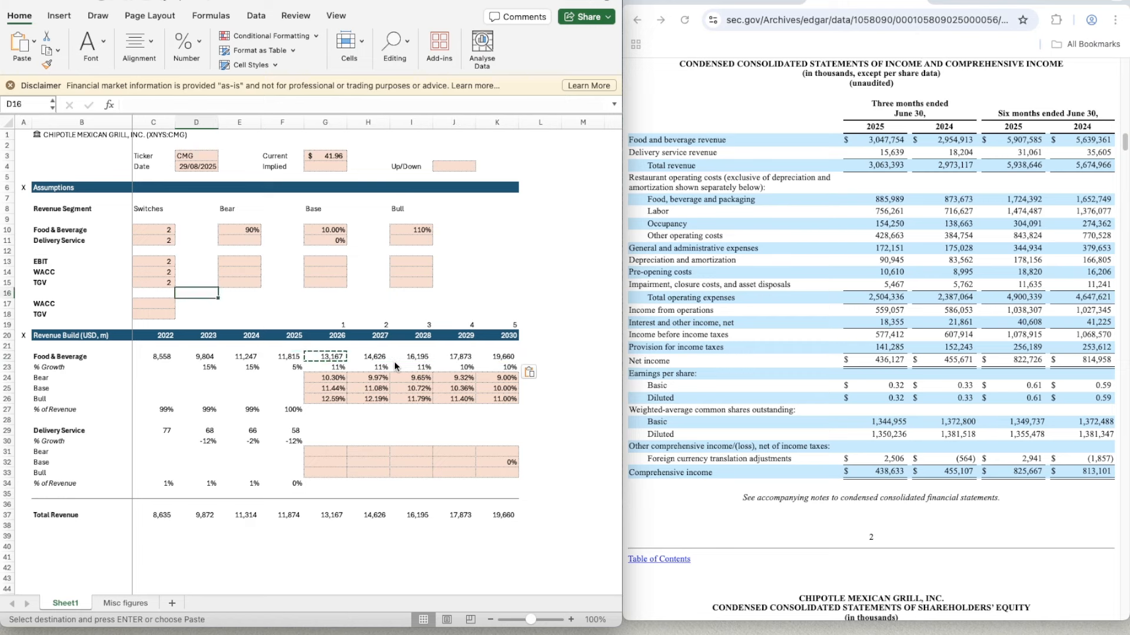
key("Left")
key("Up")
key("Up")
key("Up")
key("Up")
key("Up")
key("Up")
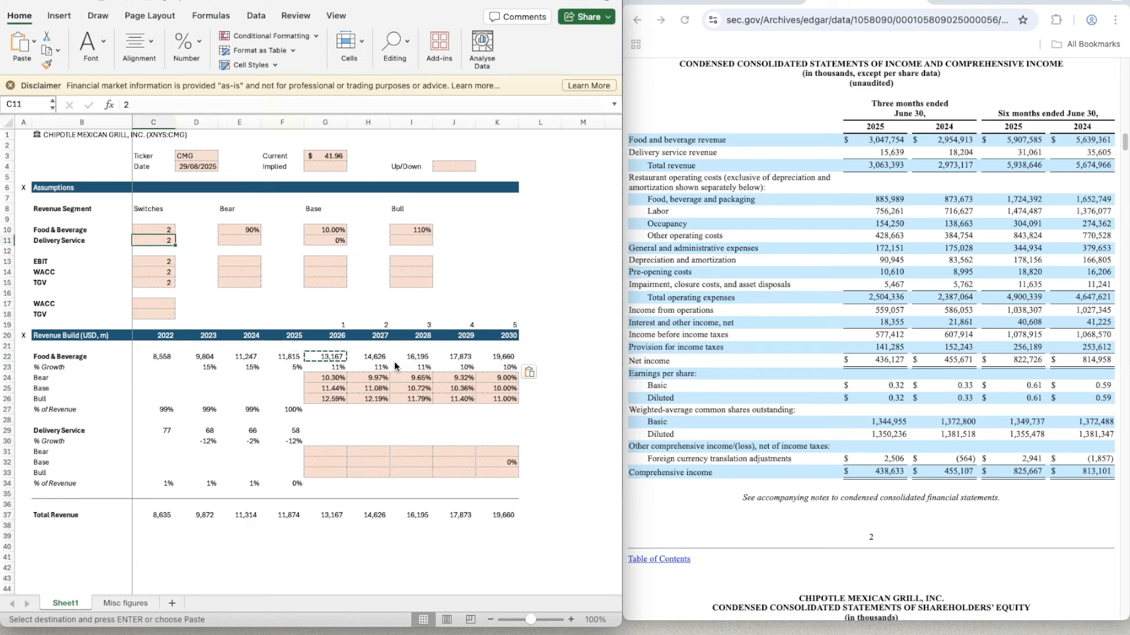
type("1")
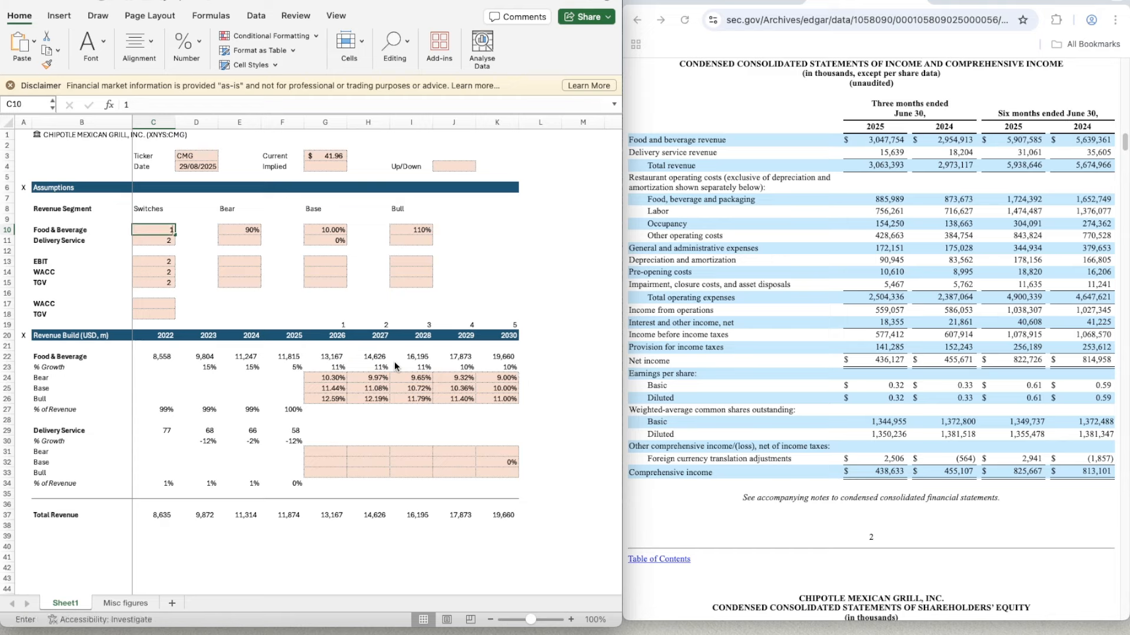
key("Return")
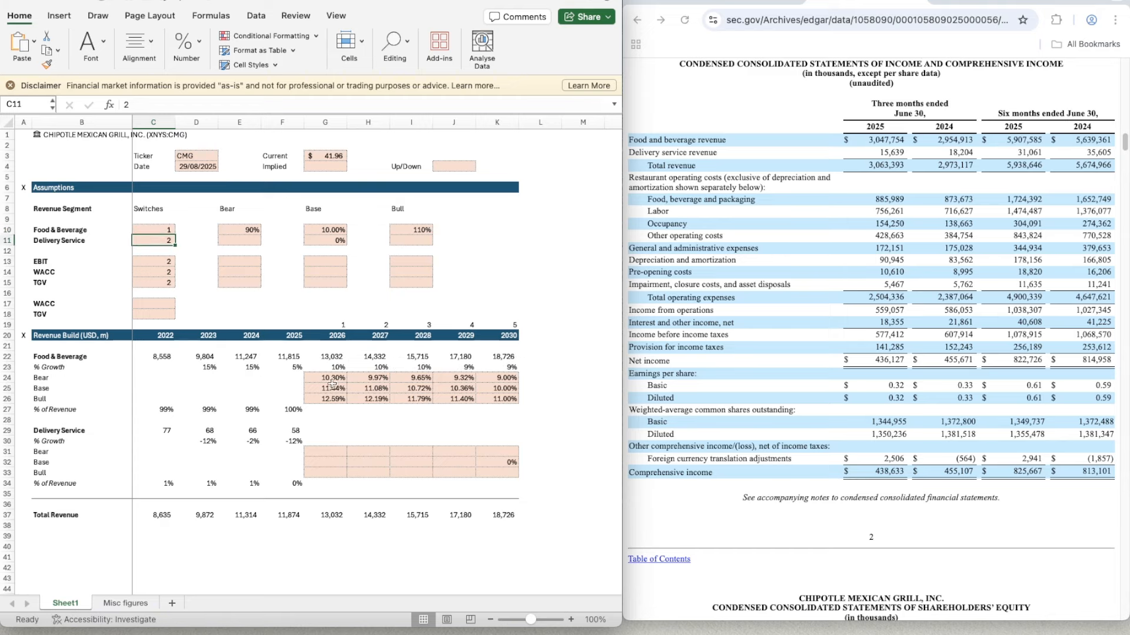
left_click(161, 231)
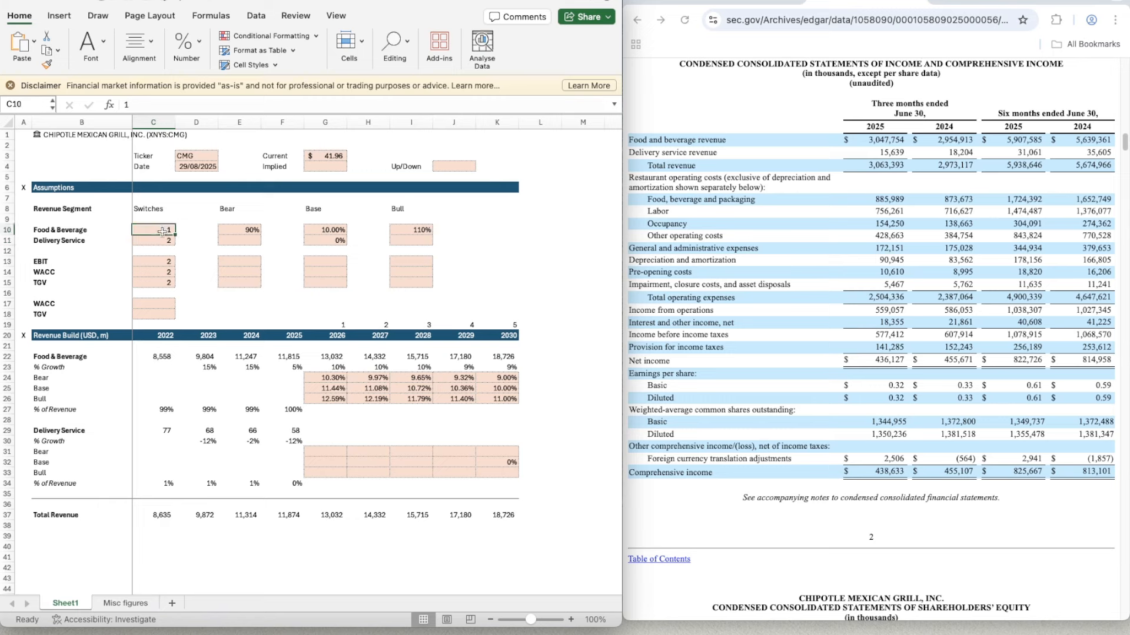
type("2")
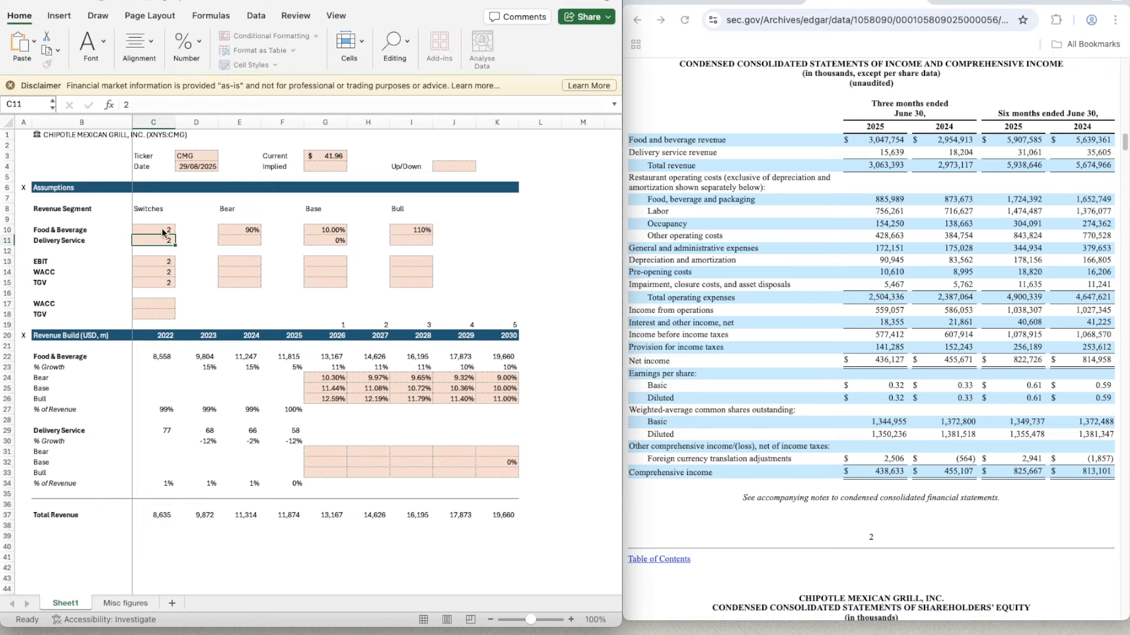
key("Return")
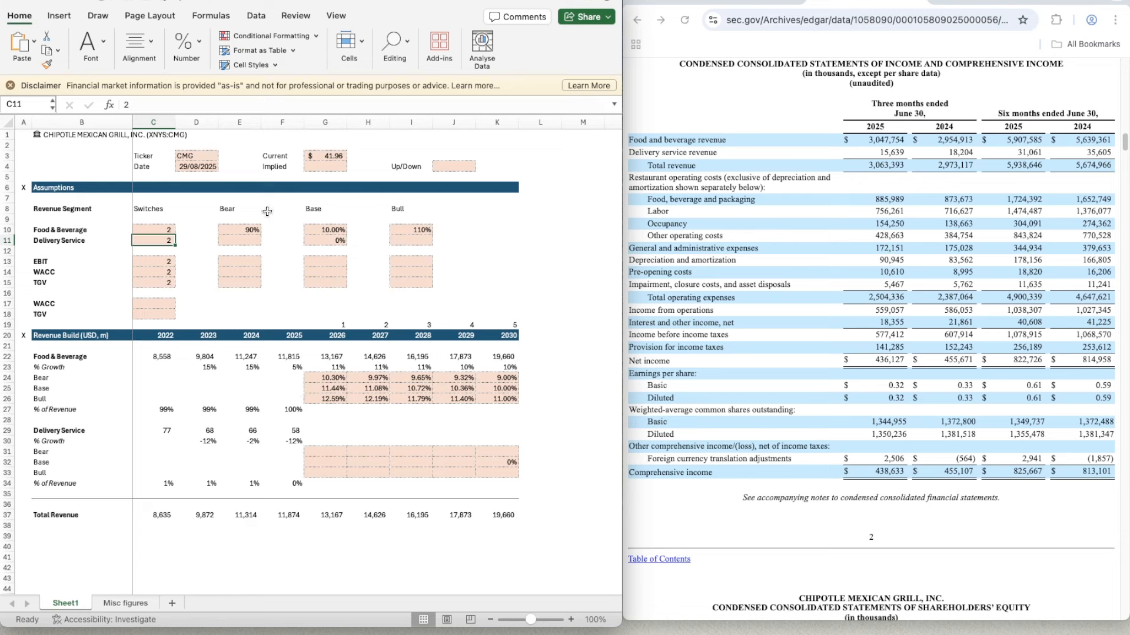
- Test the Food & Beverage switch in C10 with the Bull case by entering 3, and return it to 2
left_click(160, 228)
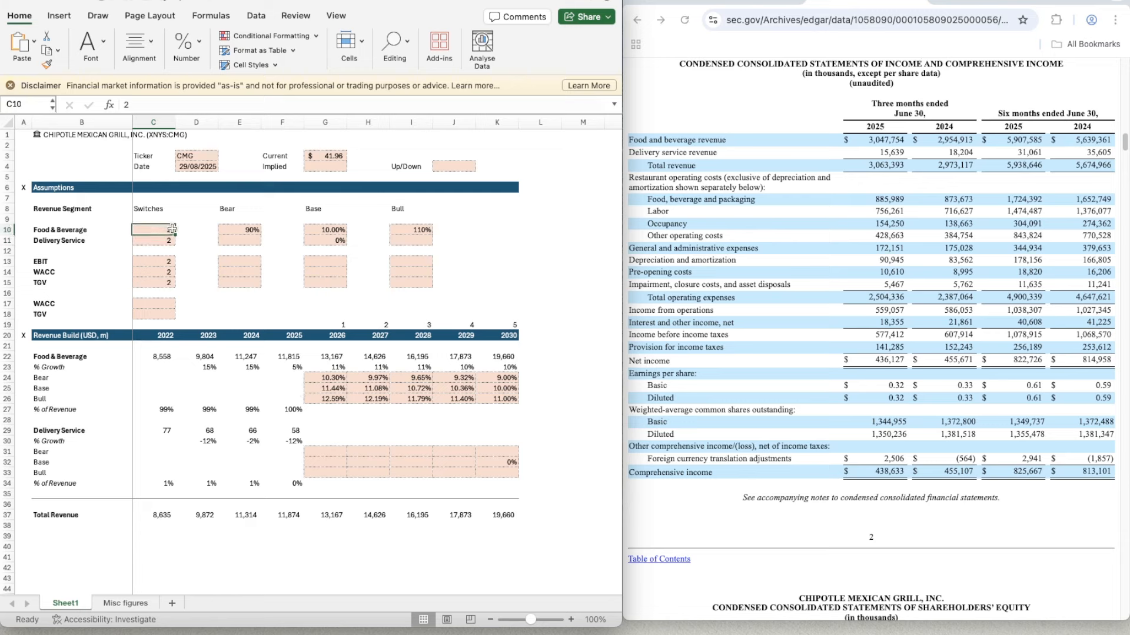
type("3")
key("Return")
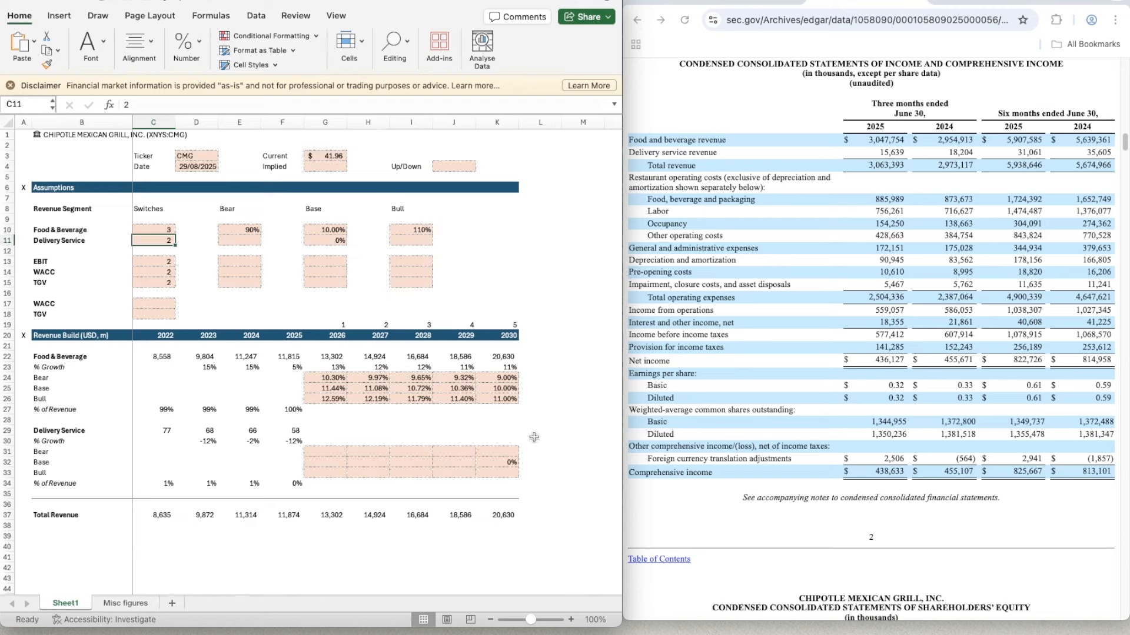
left_click(157, 231)
type("2")
key("Return")
- Set the Delivery Service Bear and Bull assumptions in E11 and I11 to 0%, matching the Base cell G11
left_click(247, 240)
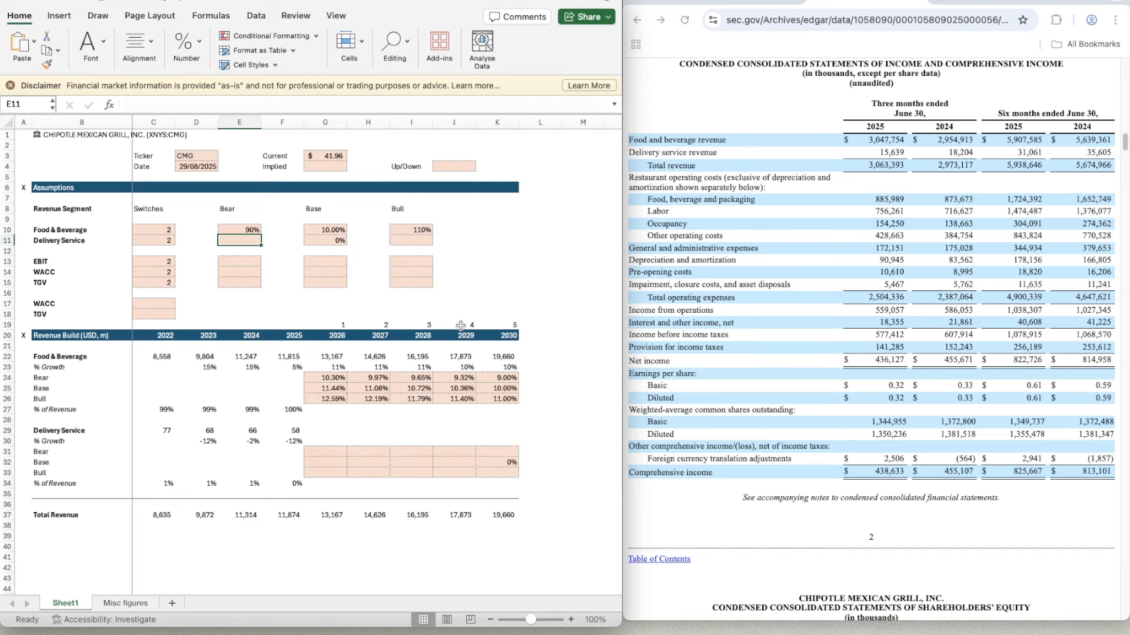
type("0%")
key("Return")
key("Up")
key("Right")
key("Right")
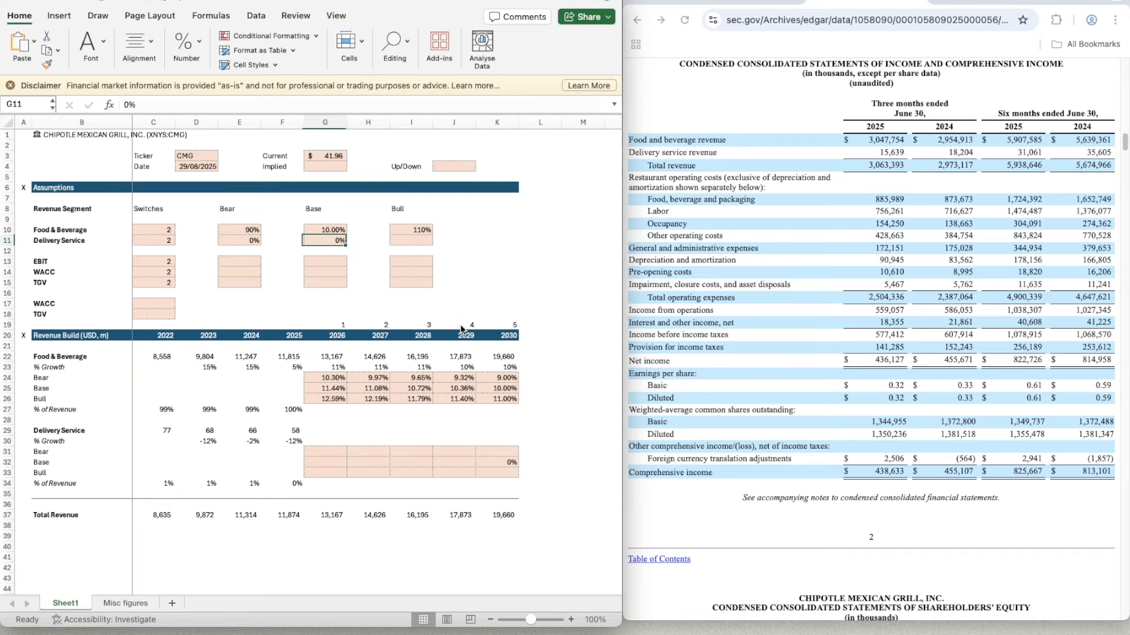
key("ctrl+c")
key("Left")
key("Left")
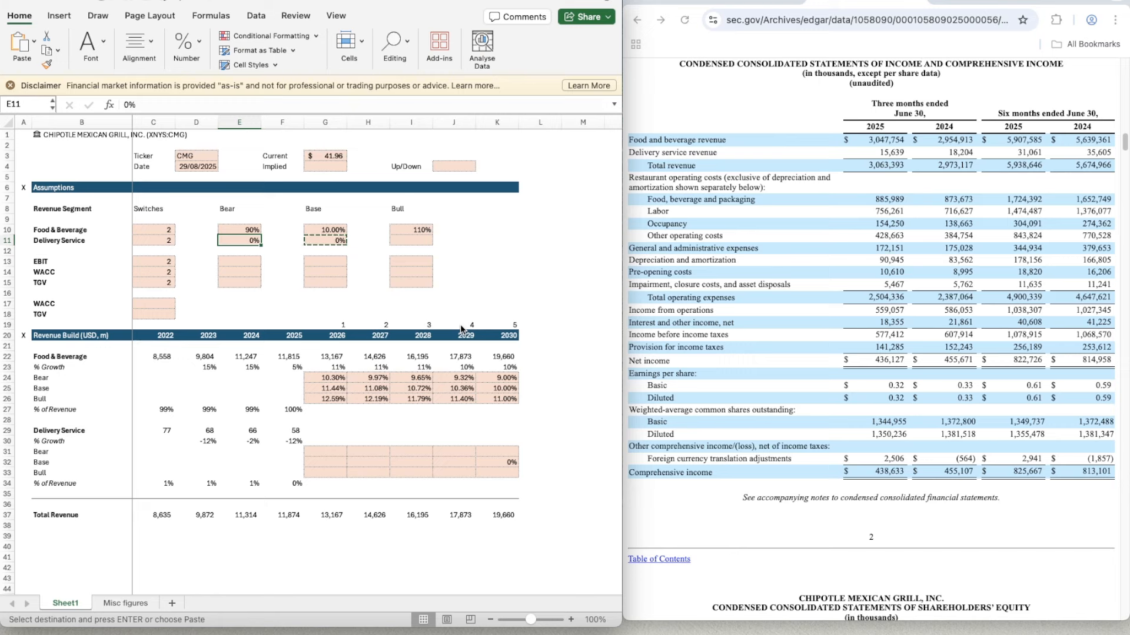
key("ctrl+v")
key("Right")
key("Right")
key("Right")
key("Right")
key("ctrl+v")
- Select the 2026 Base growth cell G32 in the Delivery Service section
key("Down")
key("Down")
key("Left")
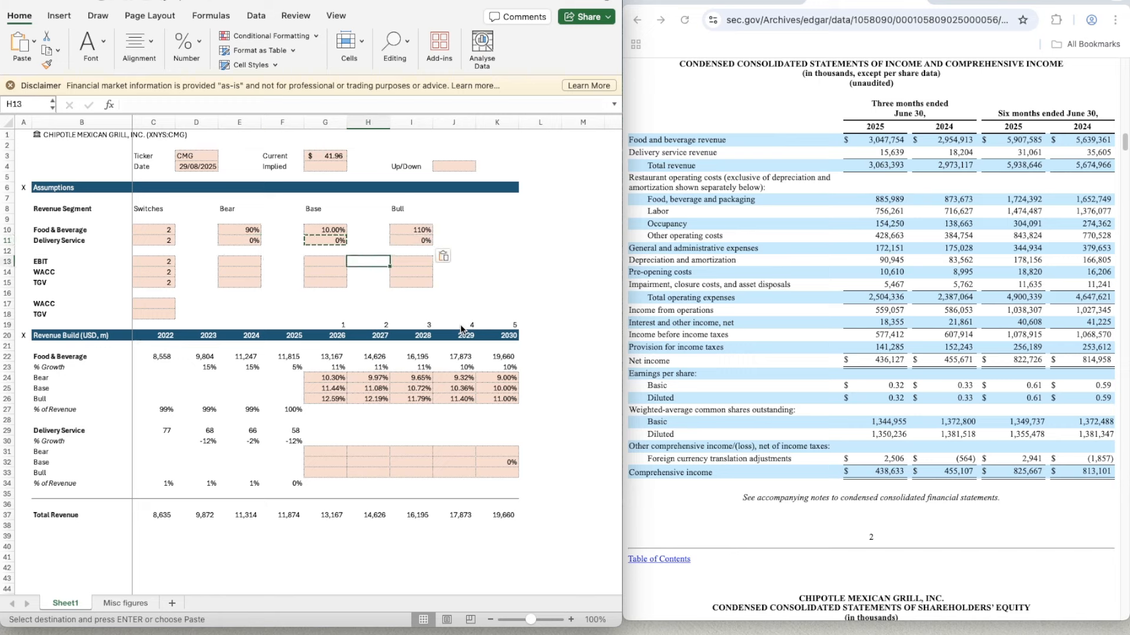
key("Down")
key("Down")
key("Down")
key("Down")
key("Down")
key("Down")
key("Down")
key("Down")
key("Down")
key("Down")
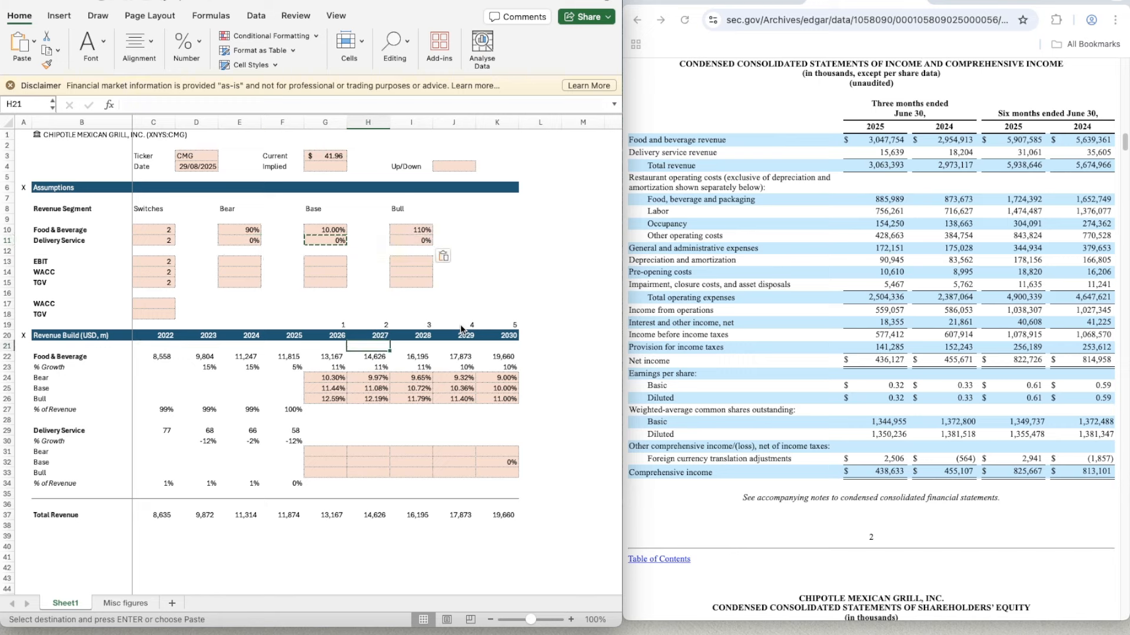
key("Down")
key("Down")
key("Down")
key("Down")
key("Down")
key("Down")
key("Down")
key("Left")
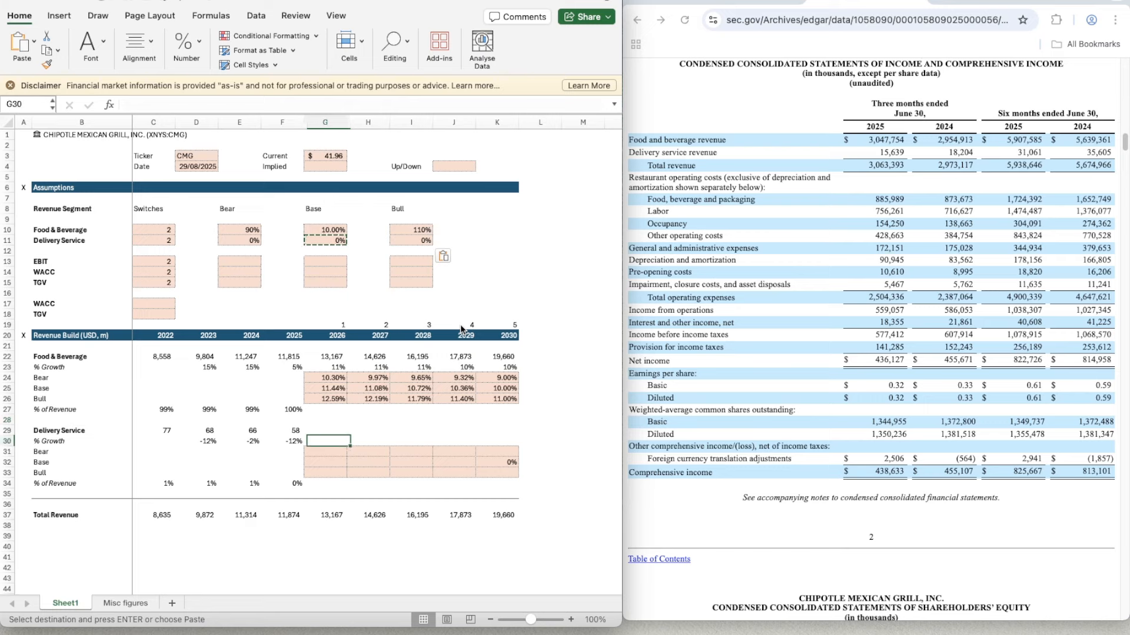
key("Down")
key("Down")
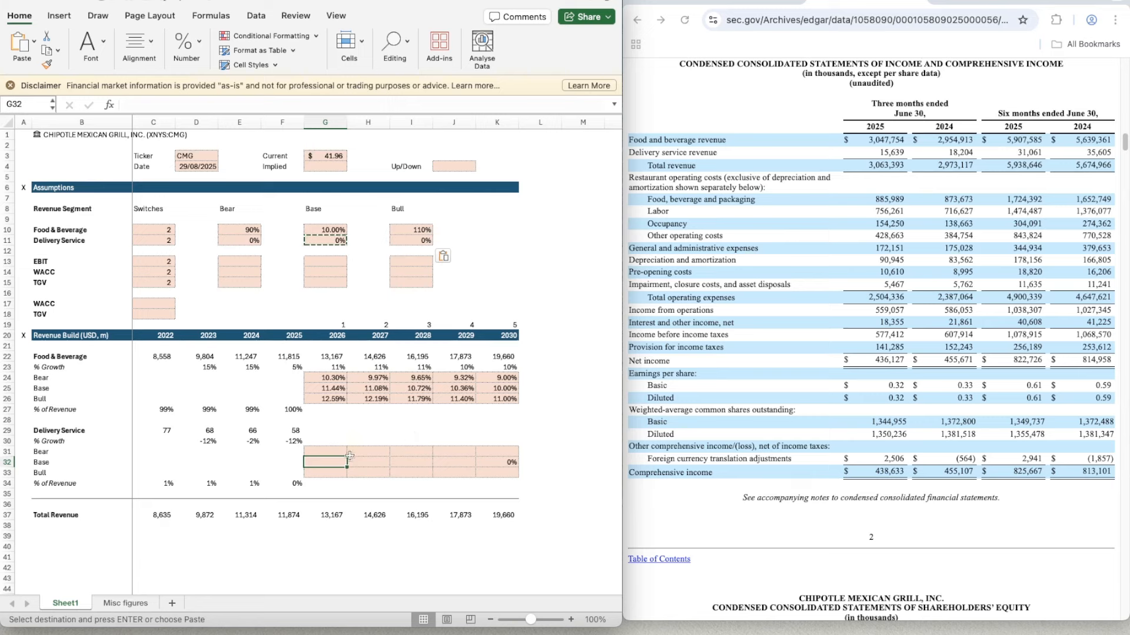
- Calculate the 2026 Delivery Service Base growth in G32 with =AVERAGE(D30:F30)
type("=")
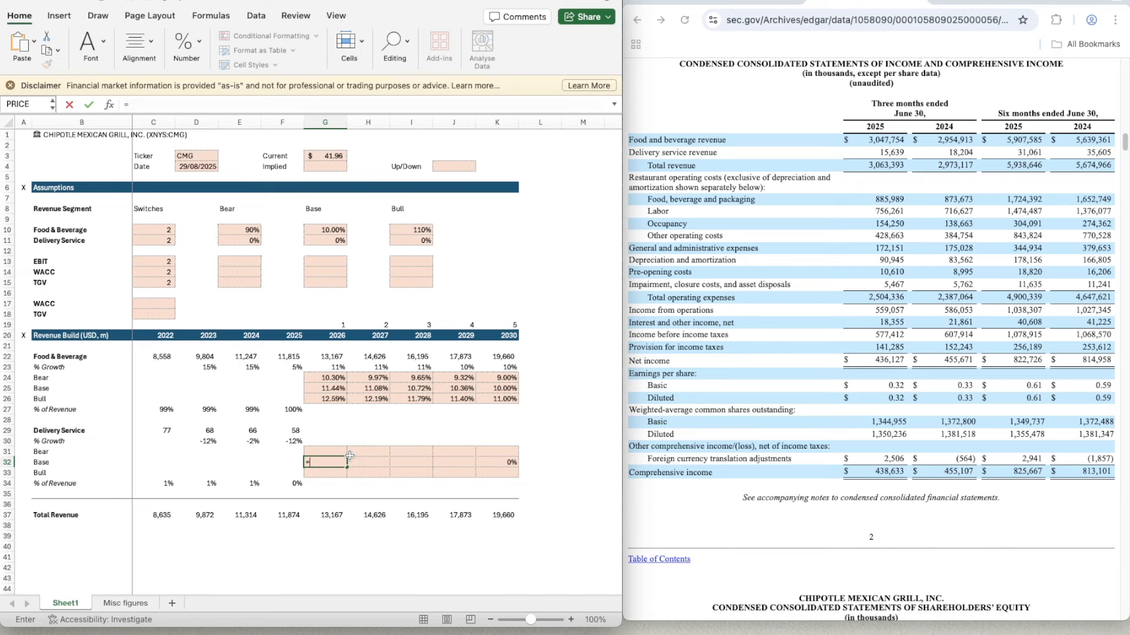
type("aver")
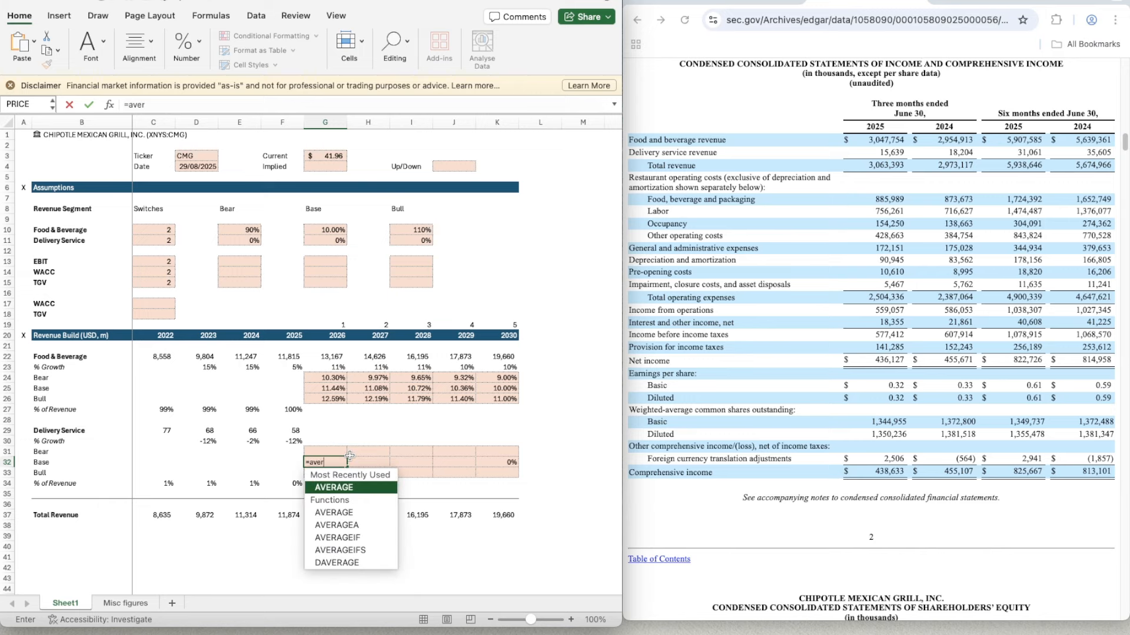
type("age")
key("Tab")
key("Left")
key("Up")
key("Up")
key("shift+Left")
key("shift+Left")
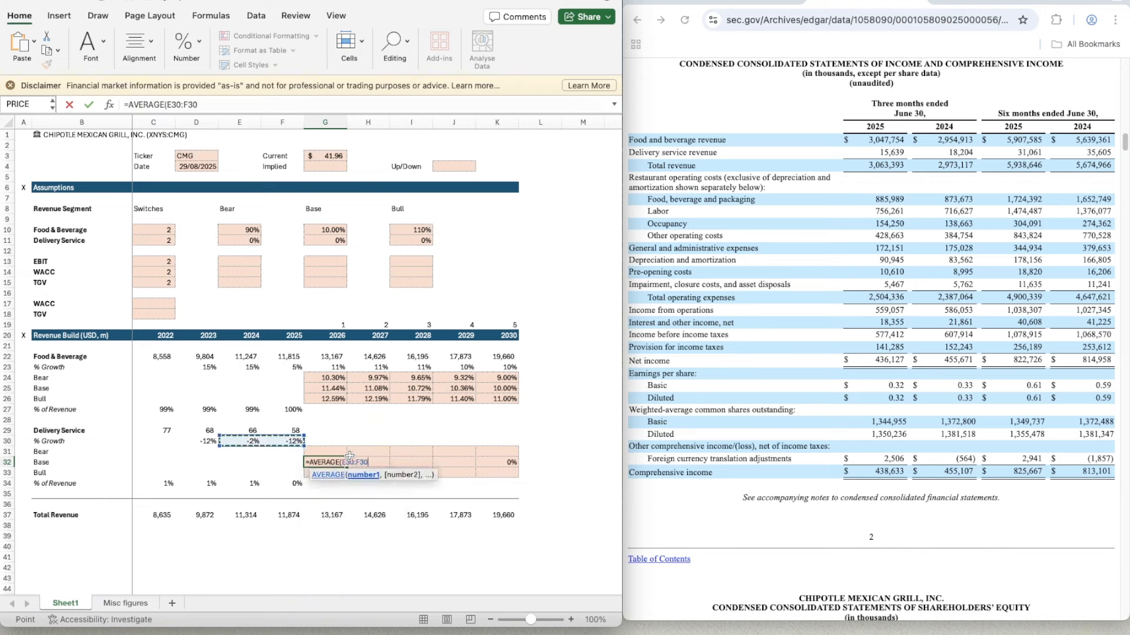
key("Tab")
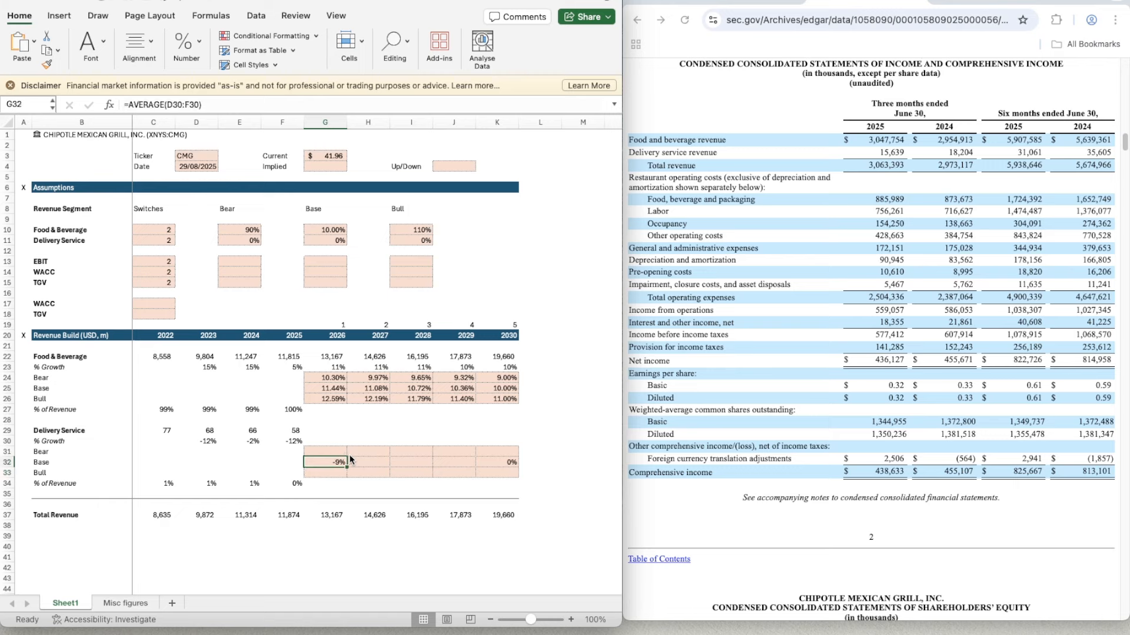
- Copy the Food & Beverage 2027 Base growth formula from H25 into the Delivery Service Base cell H32
key("Up")
key("Up")
key("Up")
key("Up")
key("Up")
key("Up")
key("Up")
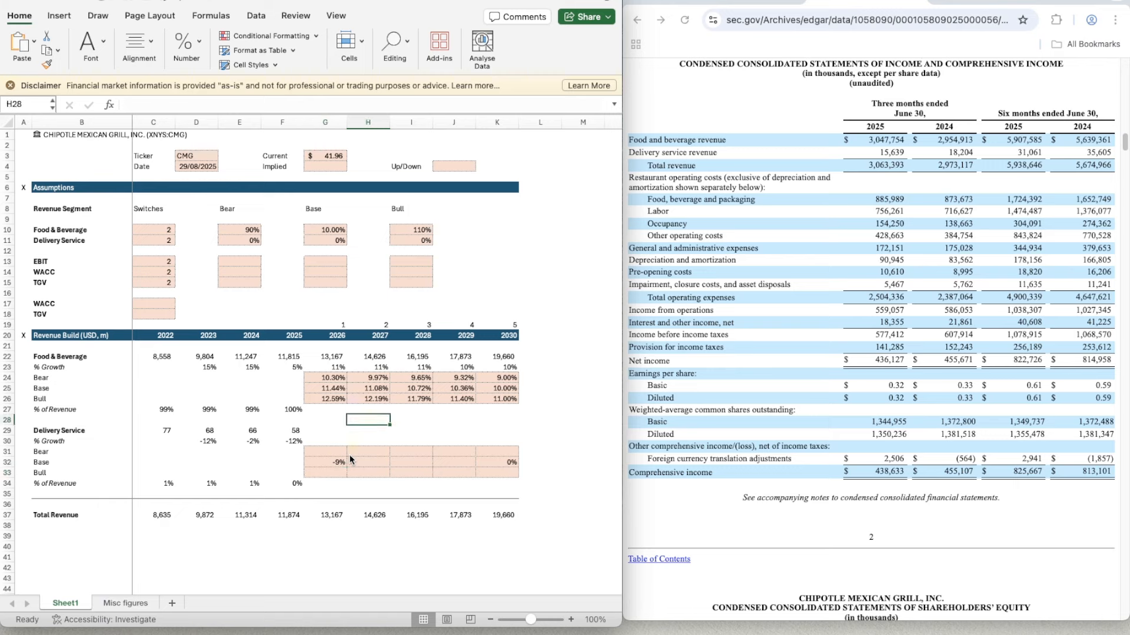
key("ctrl+c")
key("Down")
key("Down")
key("Down")
key("Down")
key("Down")
key("Down")
key("Down")
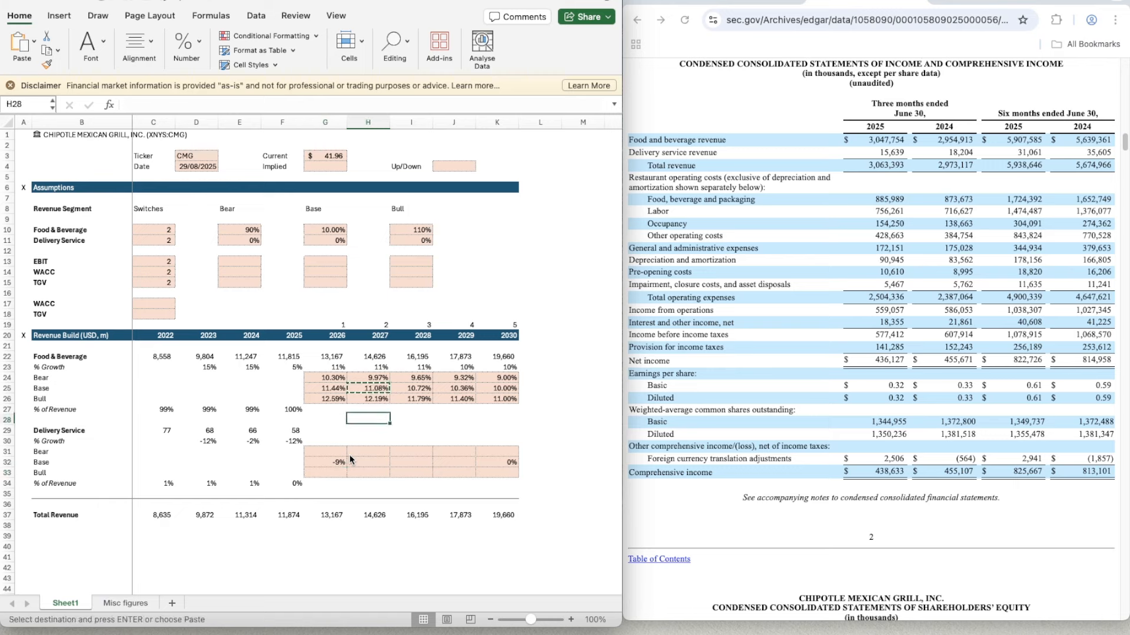
key("ctrl+v")
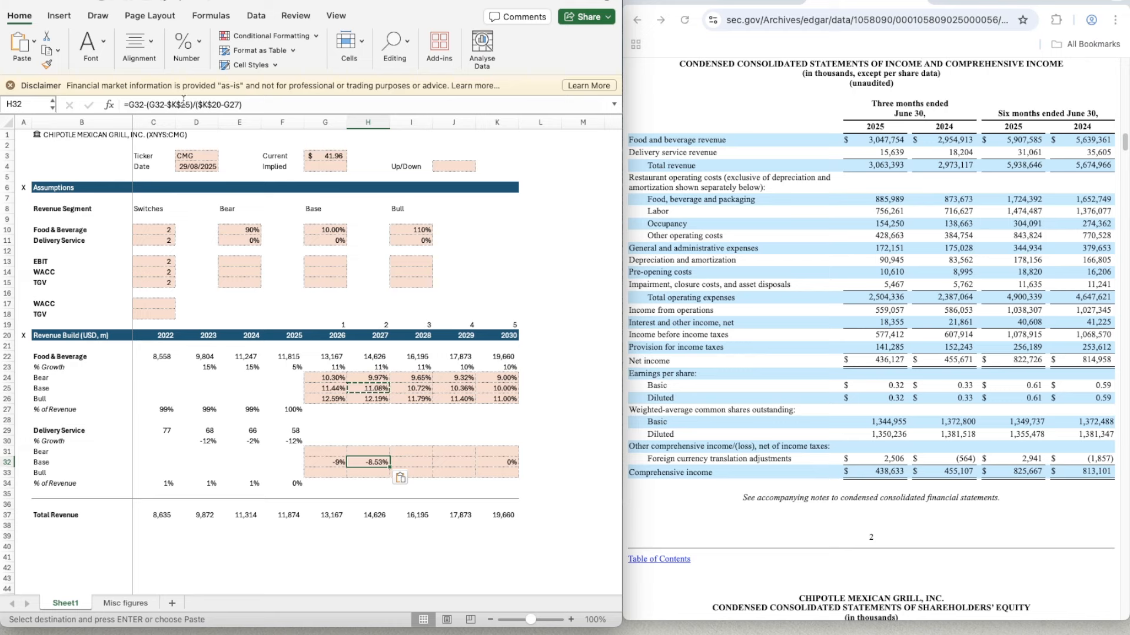
- Correct the references in H32 so the formula reads =G32-(G32-$K$32)/($K$20-G20)
double_click(232, 104)
key("BackSpace")
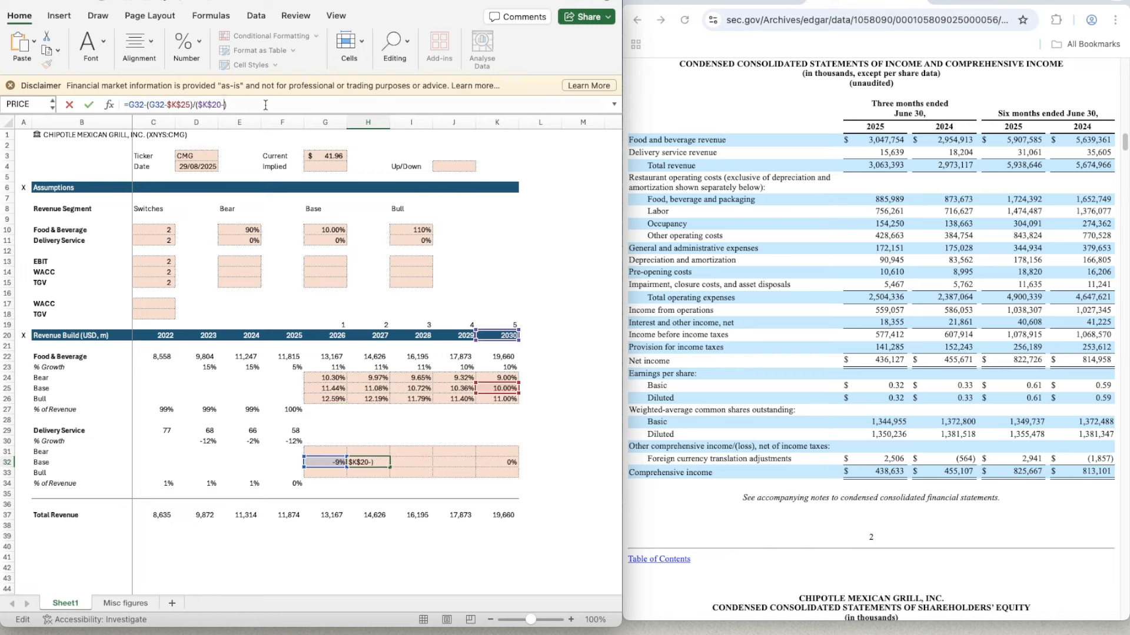
type("0")
key("BackSpace")
type("G20")
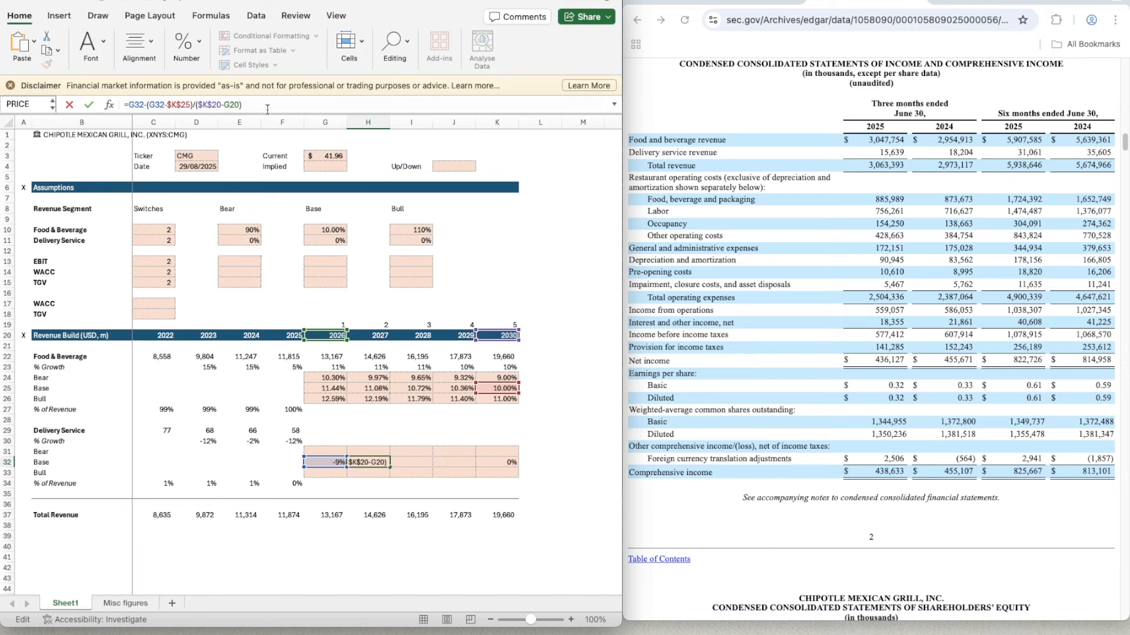
left_click(177, 104)
key("BackSpace")
key("BackSpace")
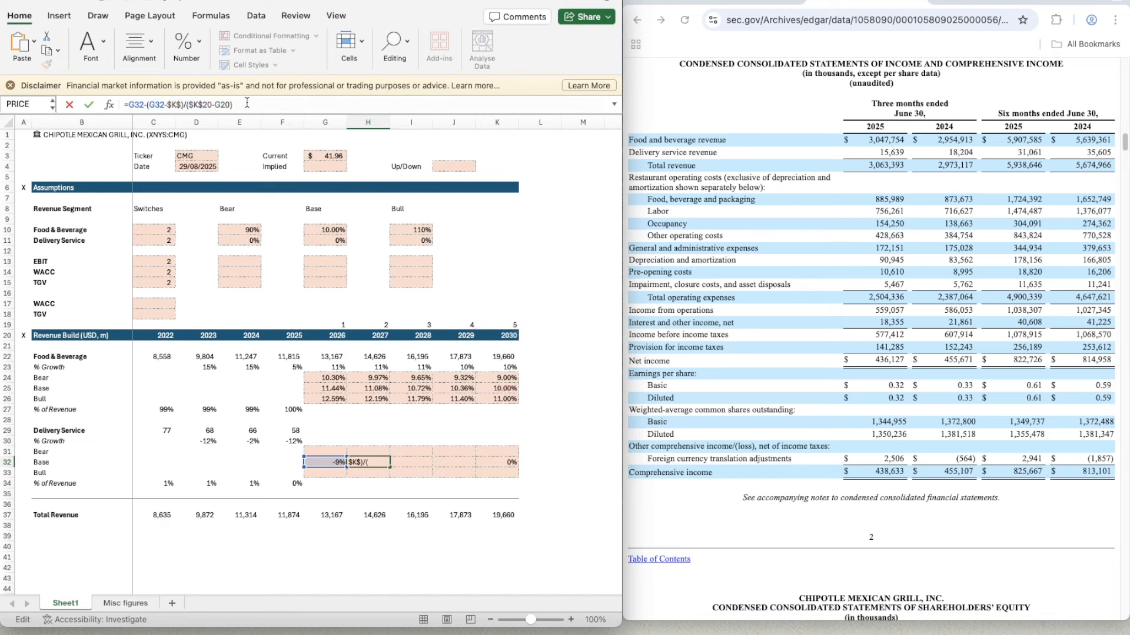
type("32")
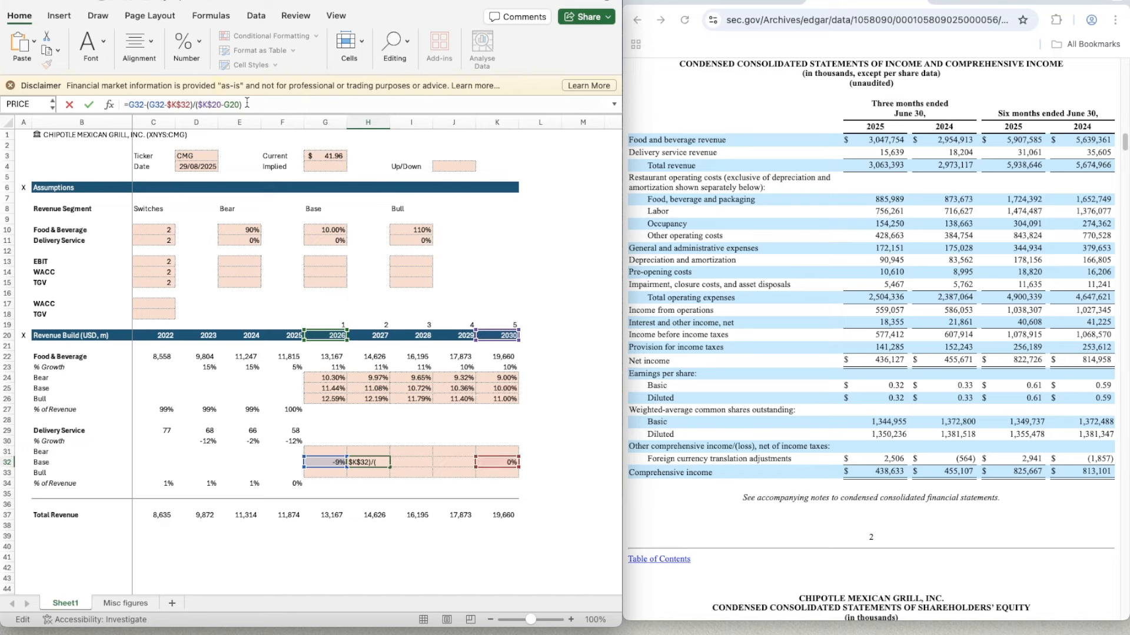
key("ctrl+Return")
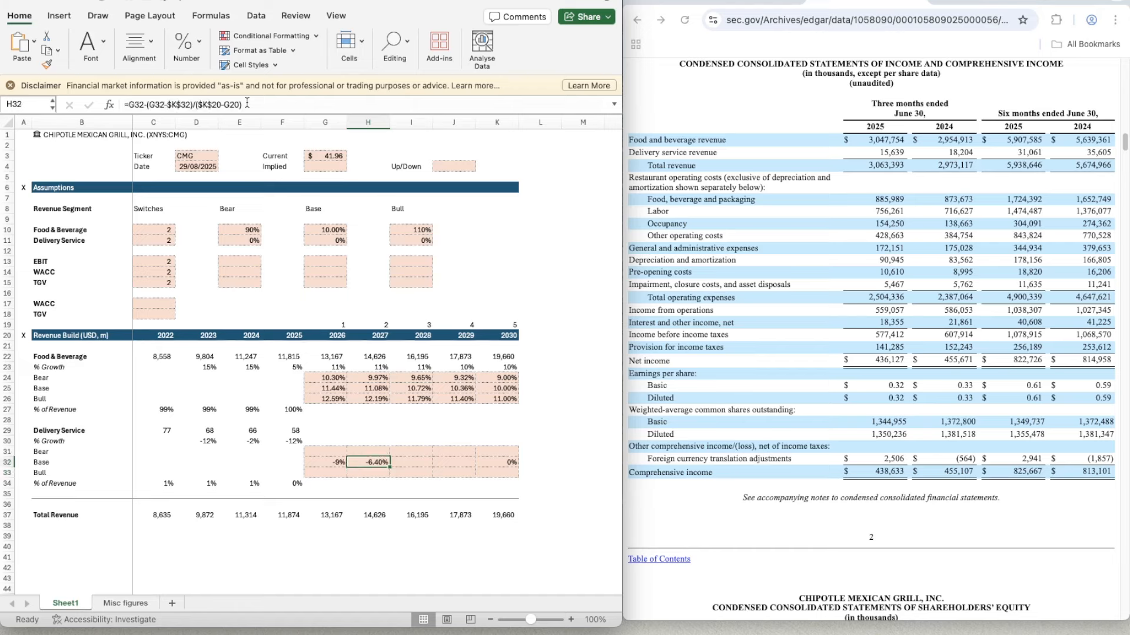
- Copy the Delivery Service Base growth formula from H32 across 2028 and 2029 in I32:J32
key("ctrl+c")
key("shift+Right")
key("shift+Right")
key("ctrl+v")
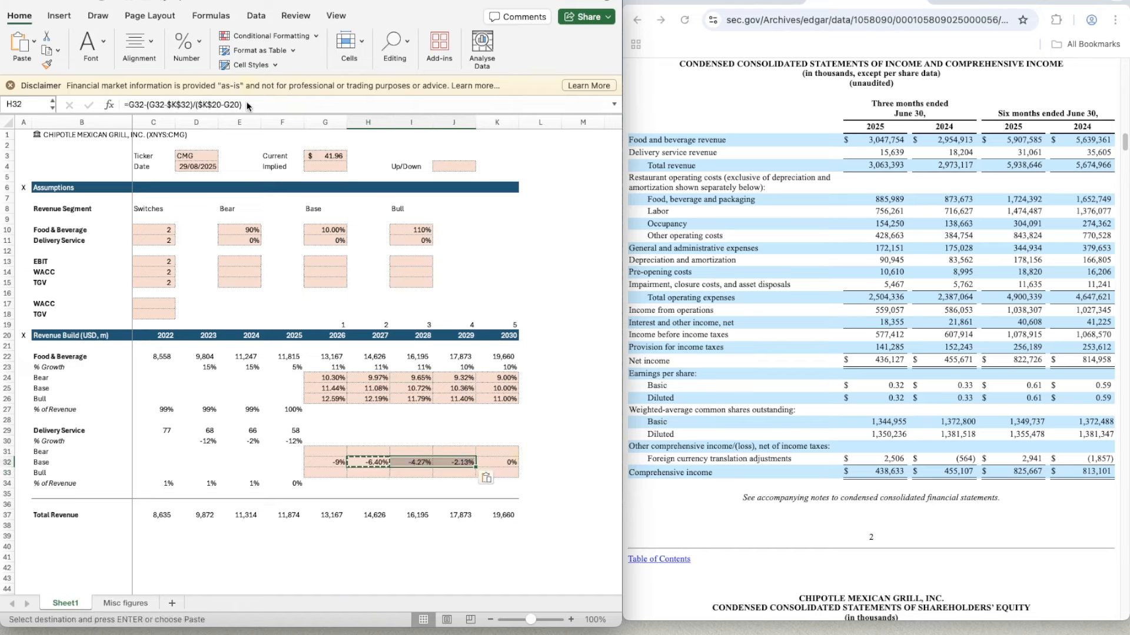
key("Left")
key("Left")
key("Left")
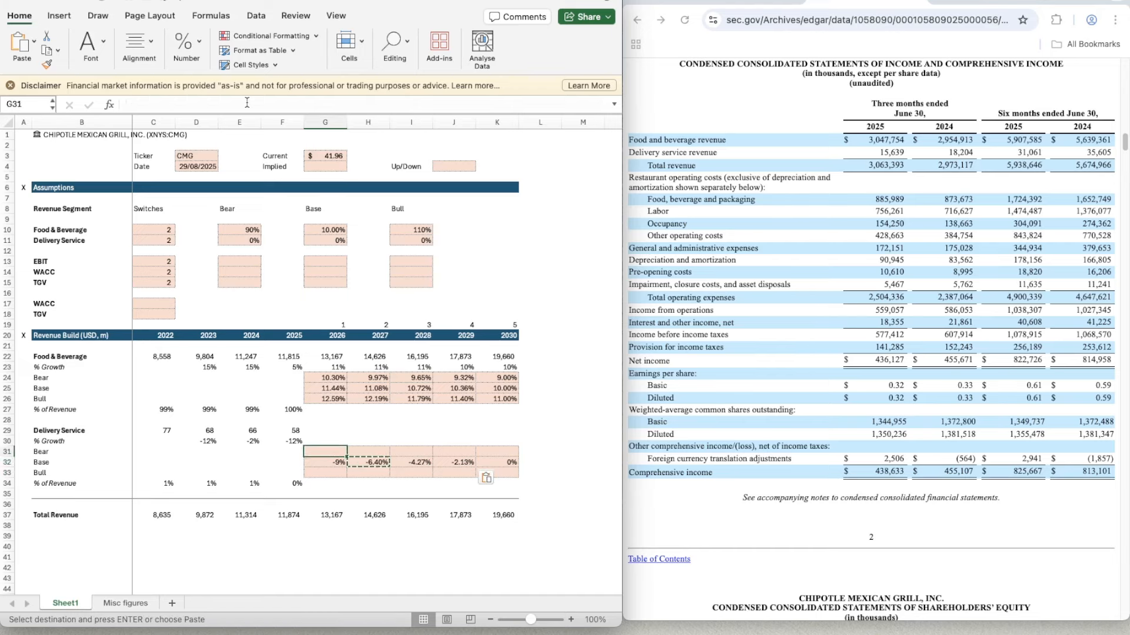
key("Up")
key("Up")
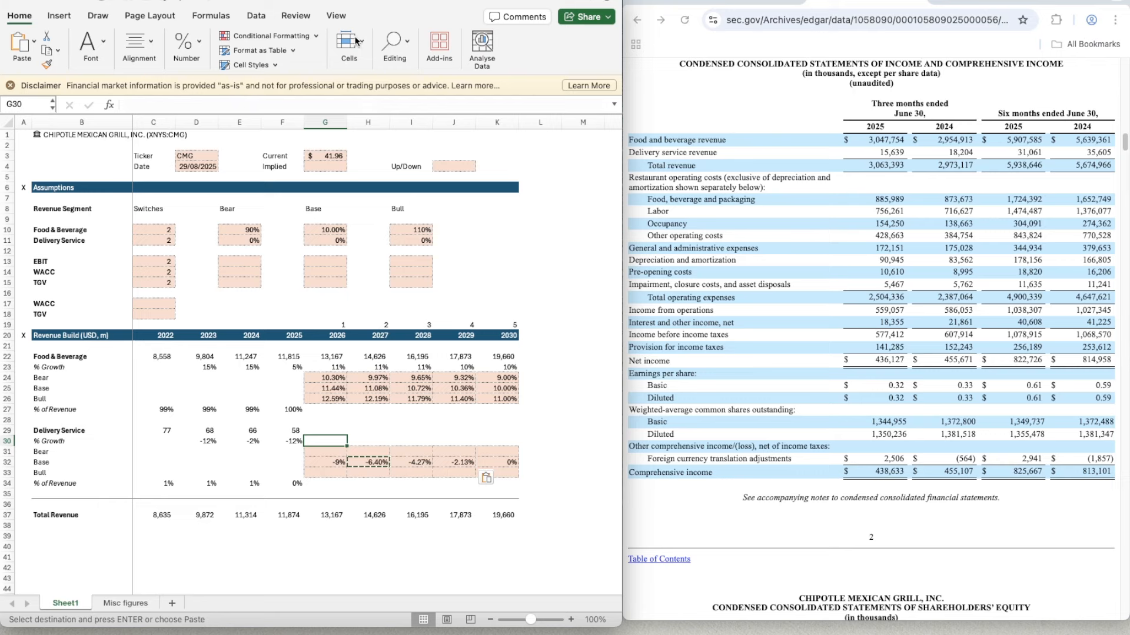
- Set the Delivery Service Bear assumption in E11 to 105% and the Bull assumption in I11 to 95%
left_click(243, 241)
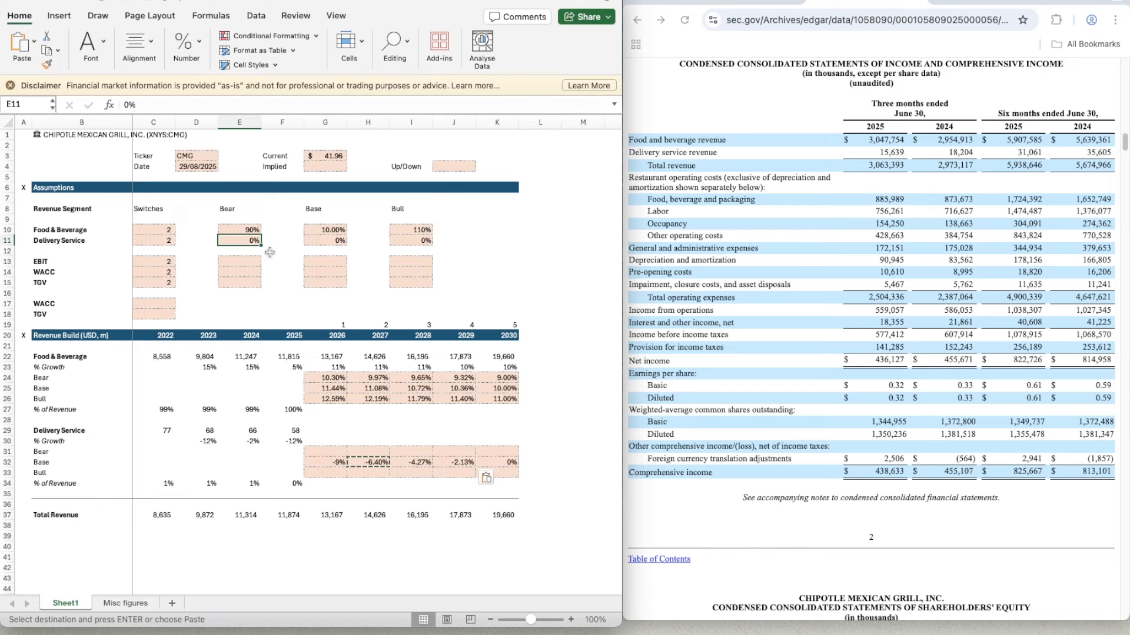
type("10")
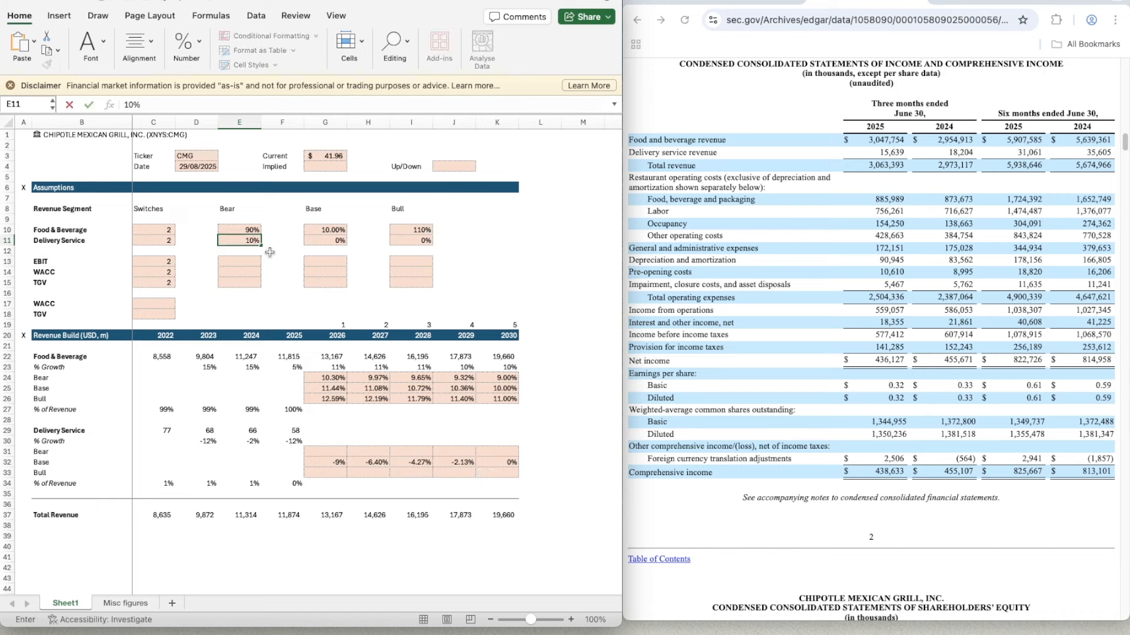
key("Tab")
key("Tab")
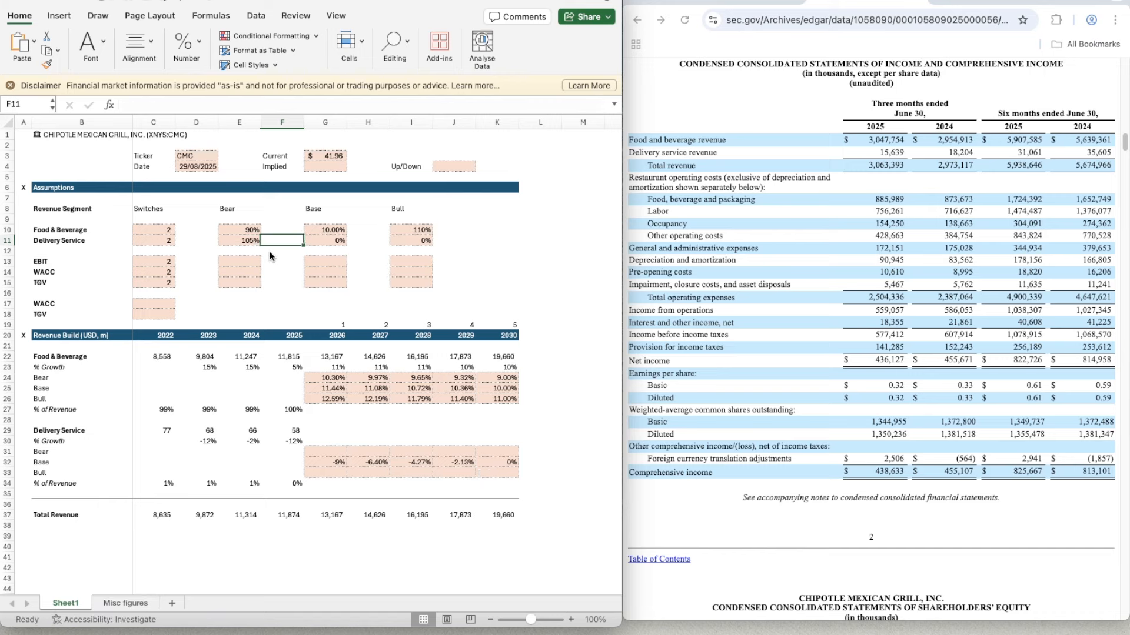
key("Tab")
key("Tab")
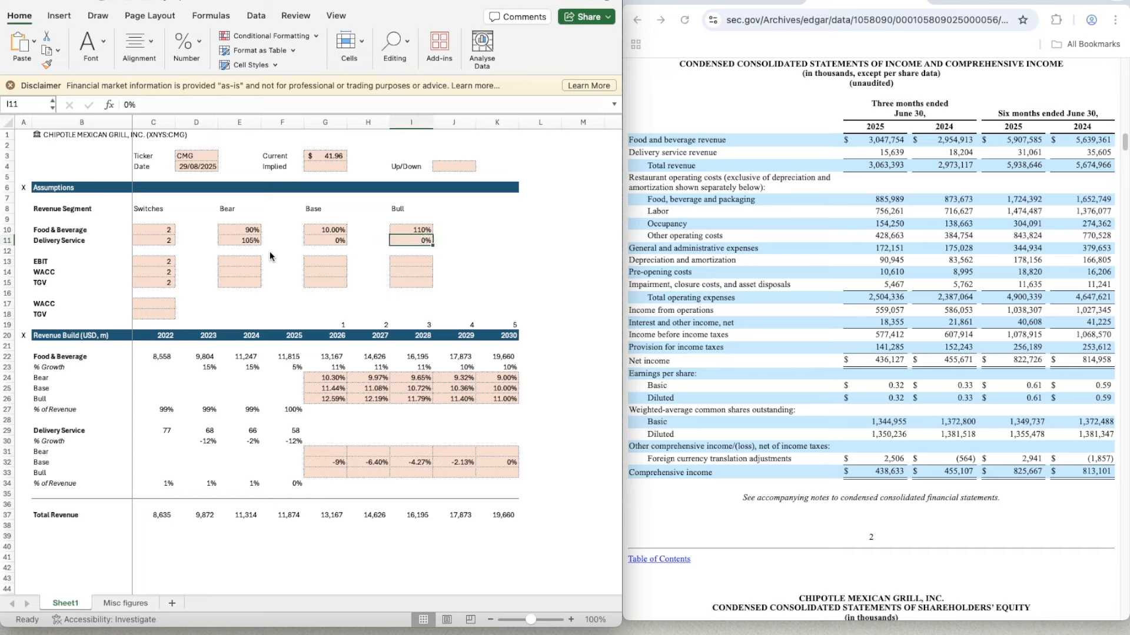
type("95")
key("Down")
key("Down")
key("Down")
key("Down")
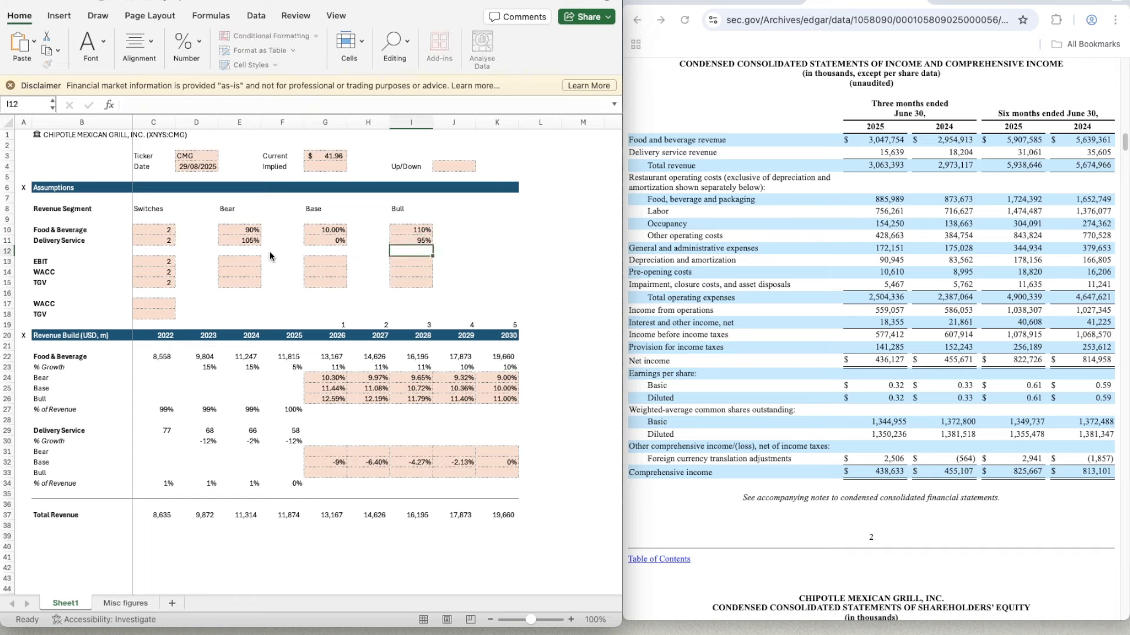
key("Down")
key("Down")
key("Down")
key("Left")
key("Down")
key("Down")
key("Down")
key("Down")
key("Down")
key("Down")
key("Down")
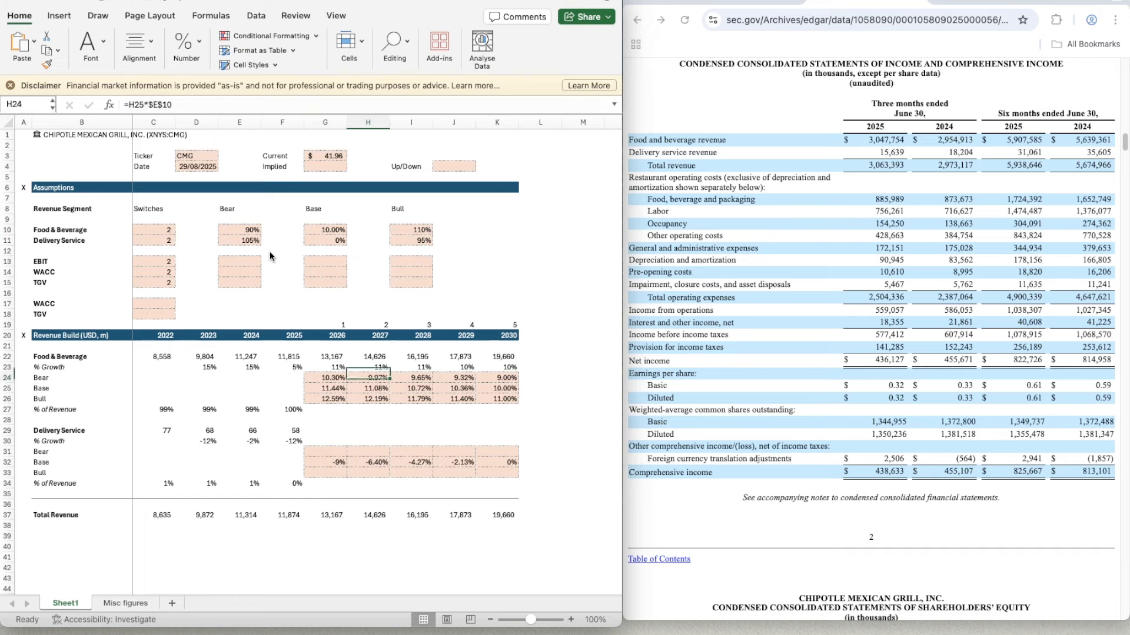
key("Left")
key("Down")
key("Down")
key("Down")
key("Down")
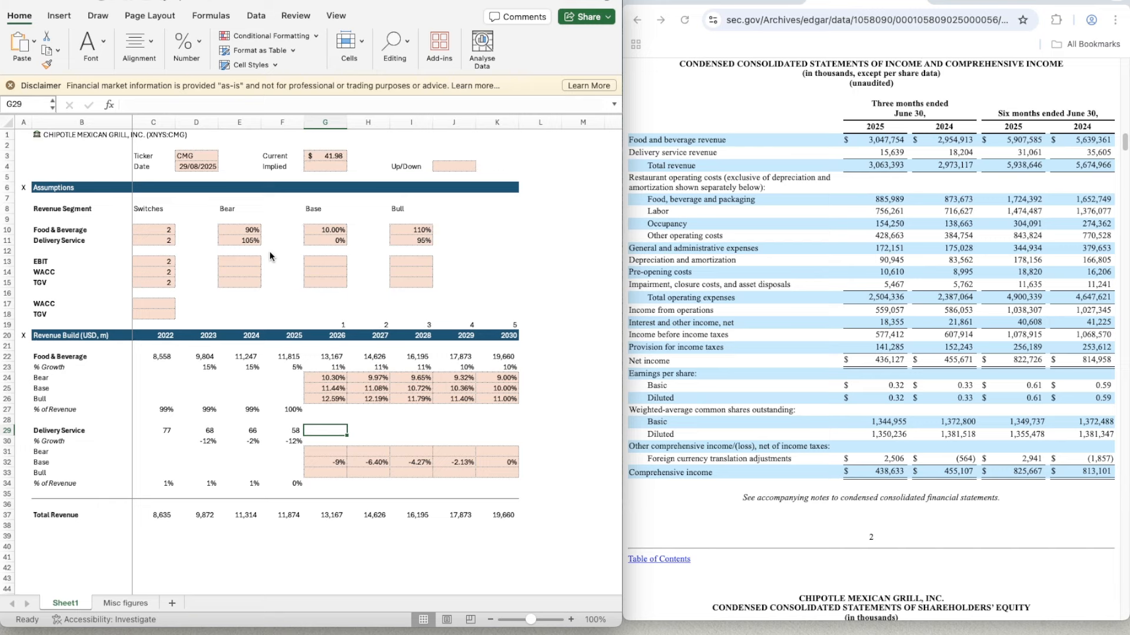
key("Down")
key("Up")
key("Up")
key("Left")
key("Up")
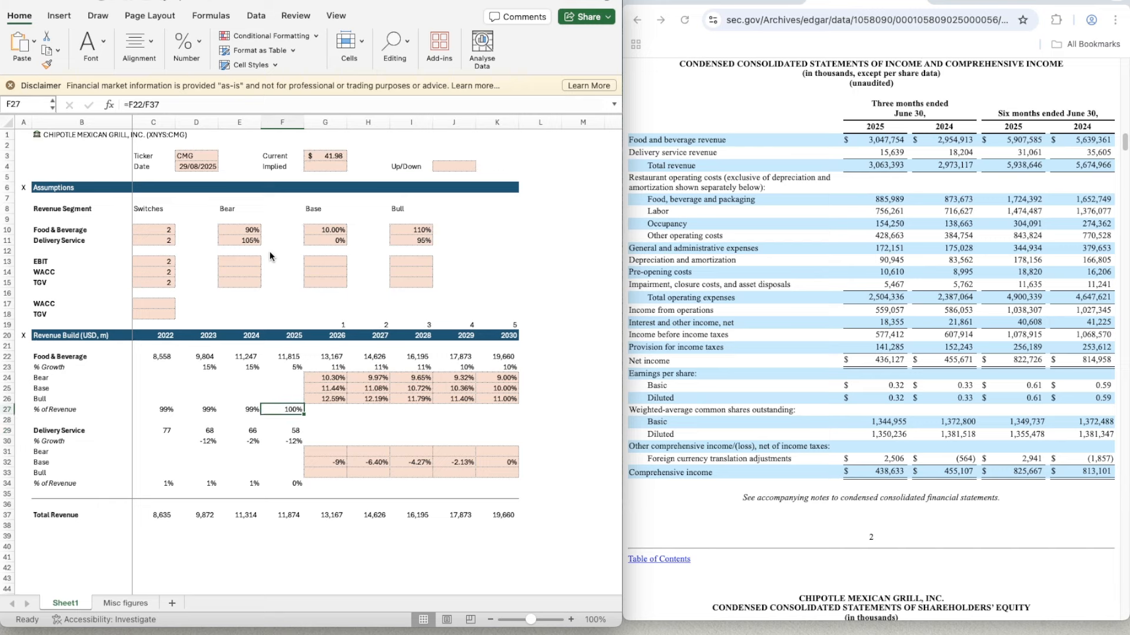
key("Down")
key("Down")
key("Down")
key("Right")
key("Down")
key("Down")
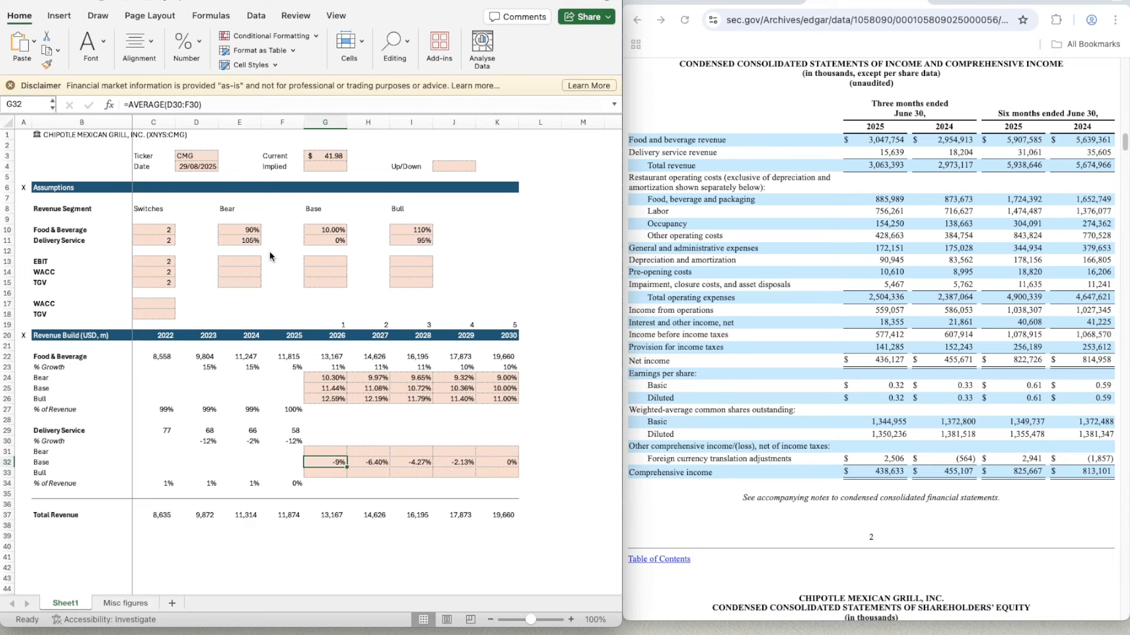
- Apply the two-decimal percentage format of H32 to the 2026 Delivery Service Base growth cell G32
key("Right")
key("Right")
key("Right")
key("Right")
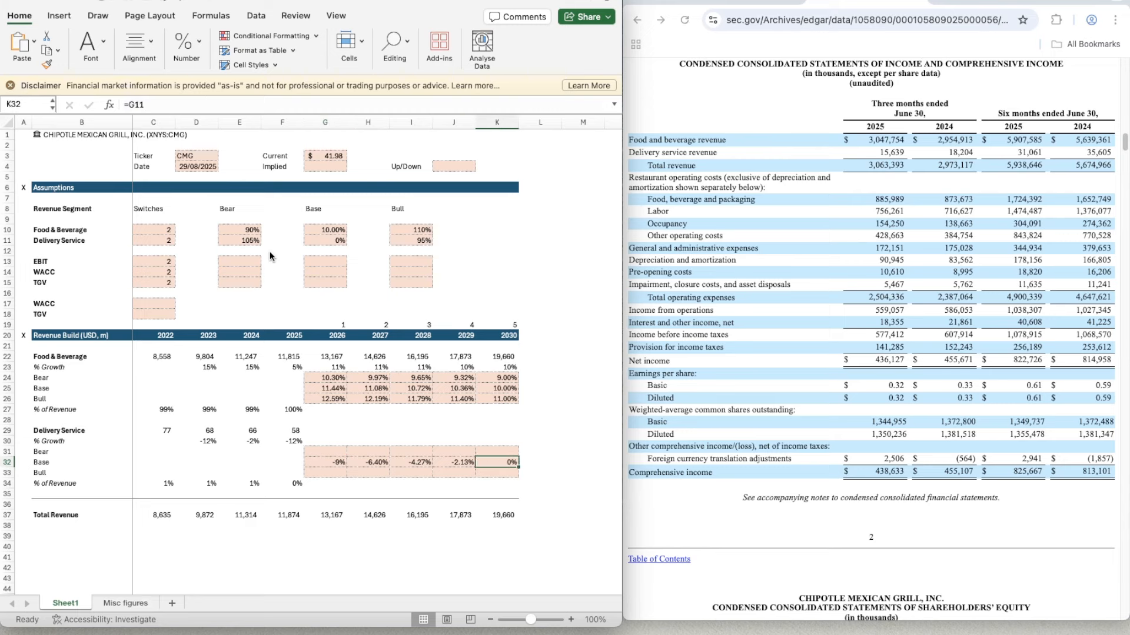
key("Left")
key("Left")
key("Left")
key("Left")
key("Left")
key("Right")
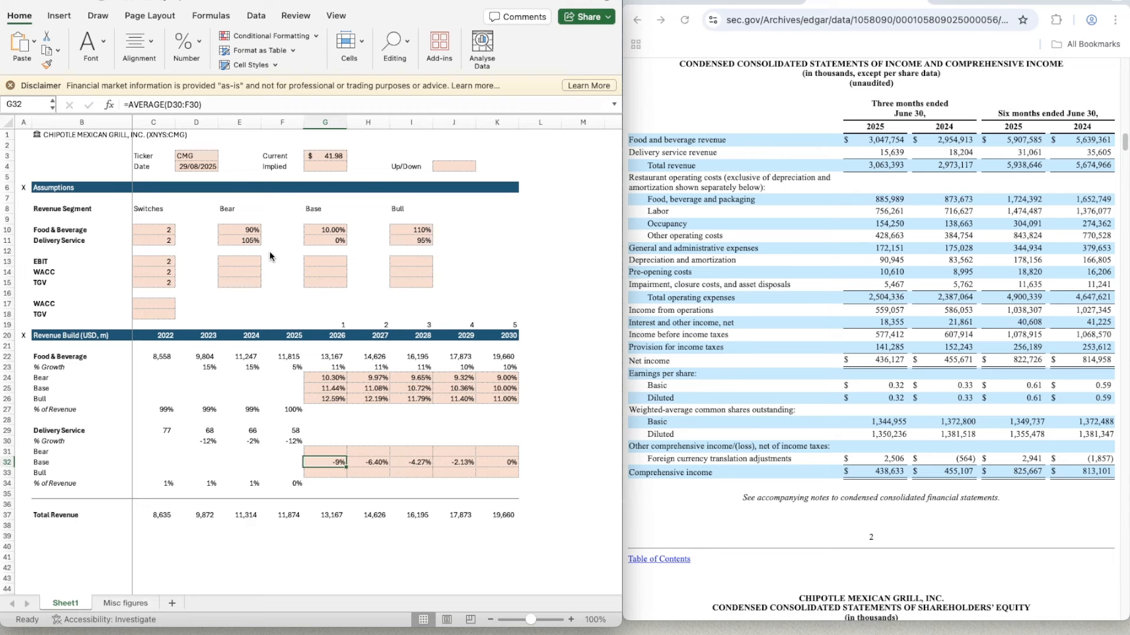
key("Right")
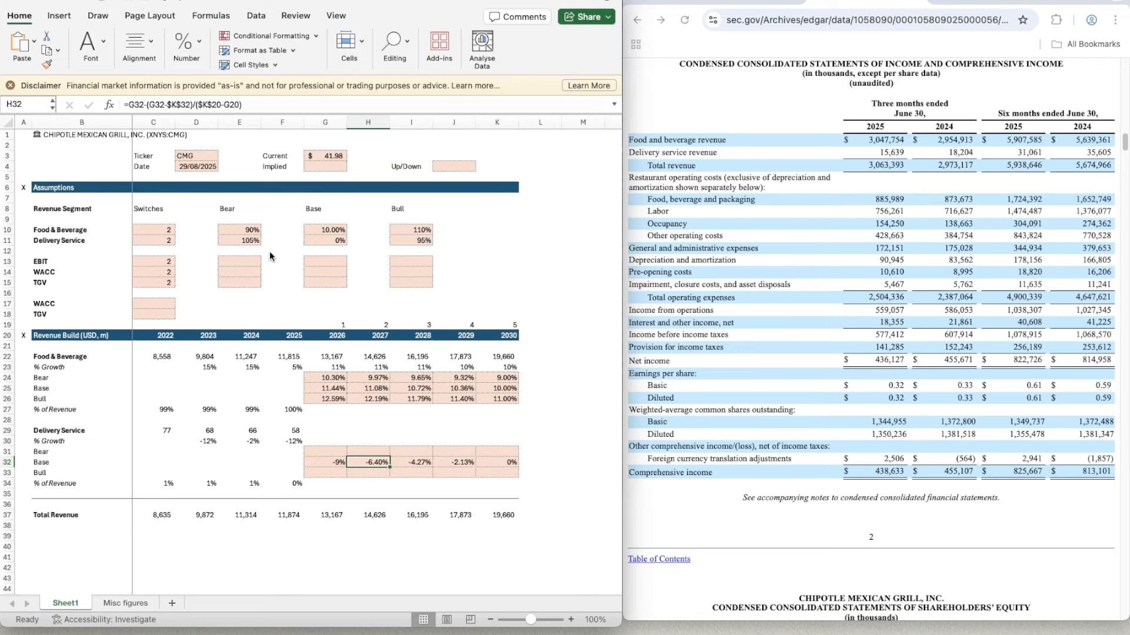
key("shift+super+c")
key("Left")
- Calculate the 2026 Delivery Service Bear growth in G31 with =G32*E11
key("Up")
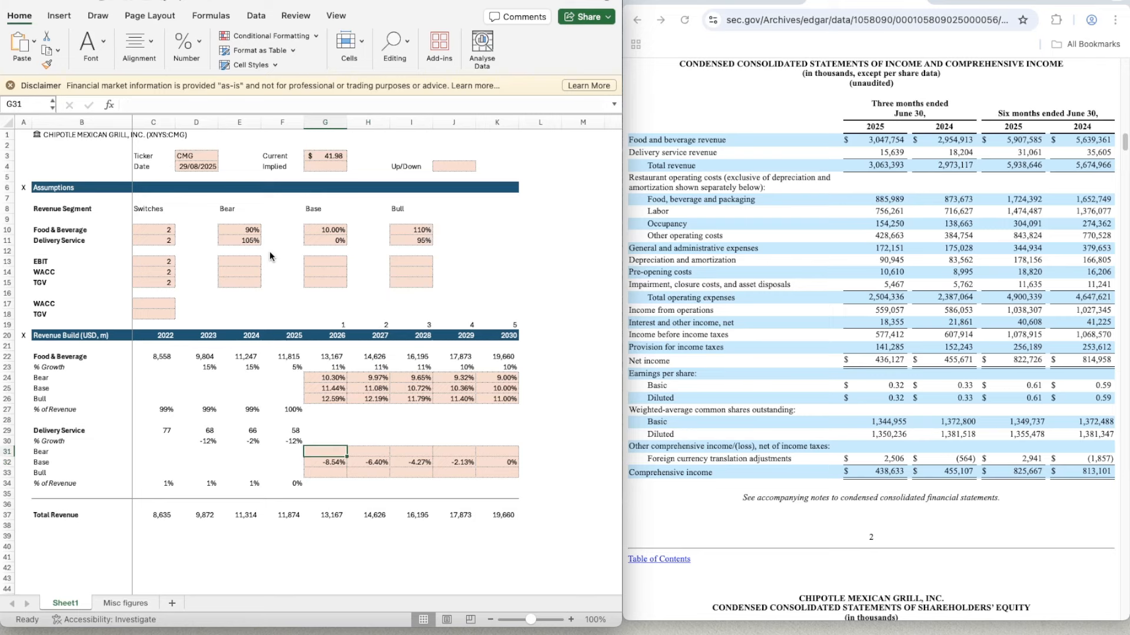
type("=")
key("Down")
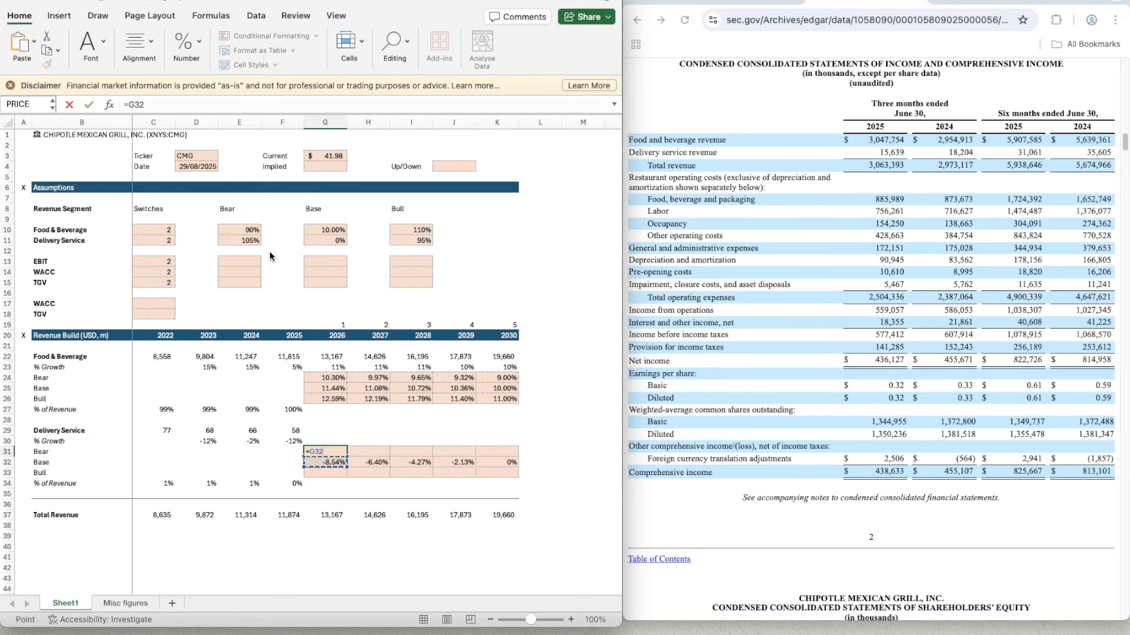
type("*")
left_click(240, 240)
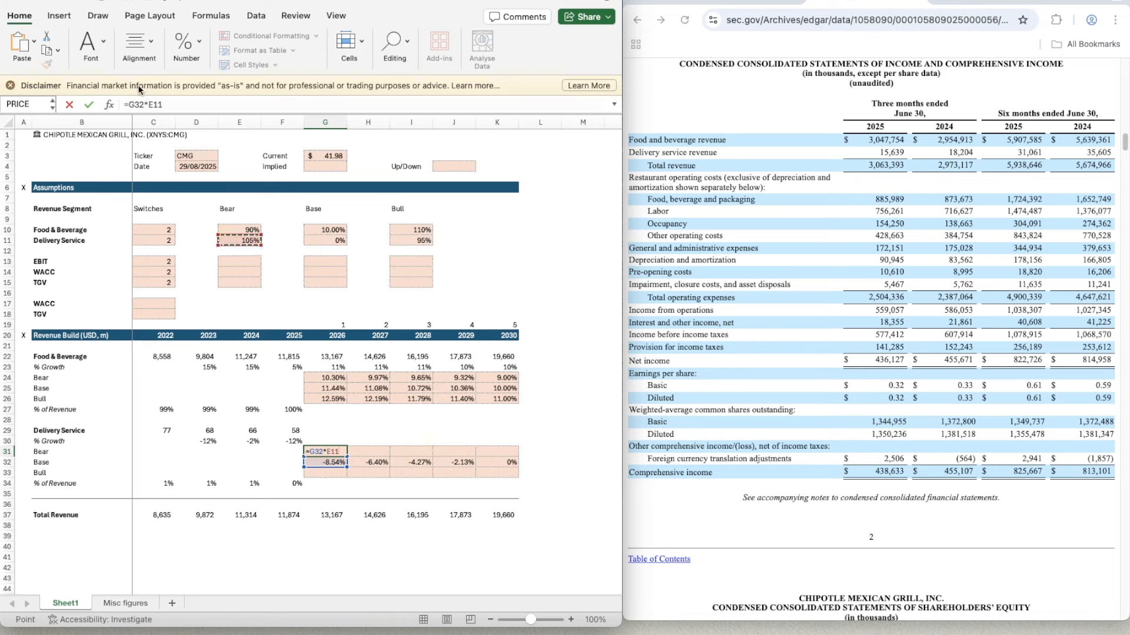
left_click_drag(147, 105, 281, 105)
type("$$")
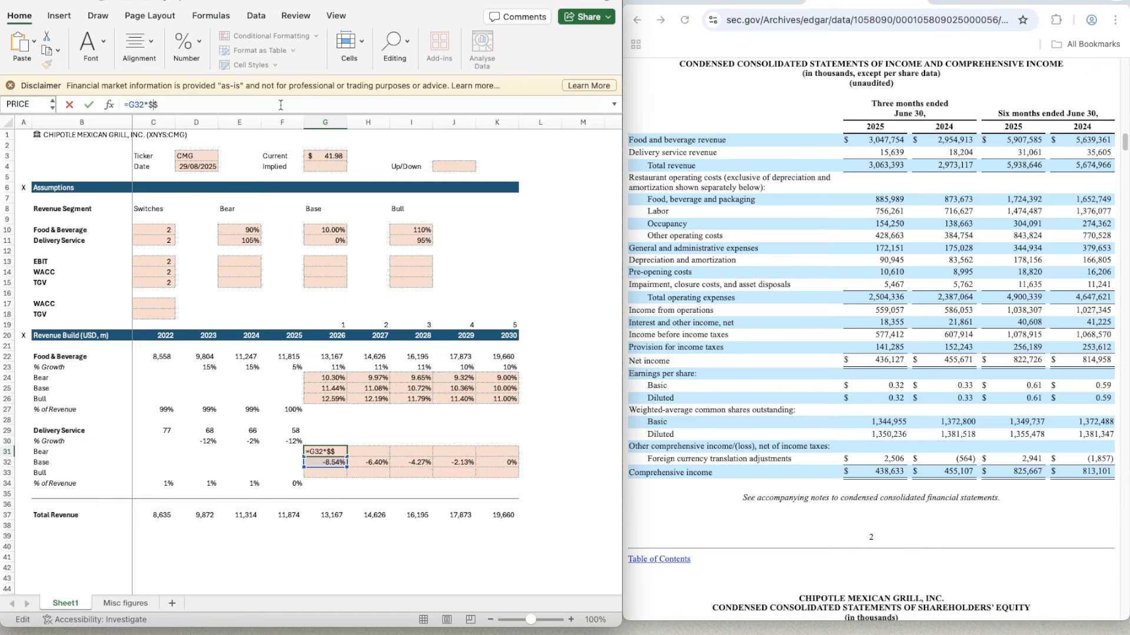
key("BackSpace")
key("BackSpace")
left_click(248, 241)
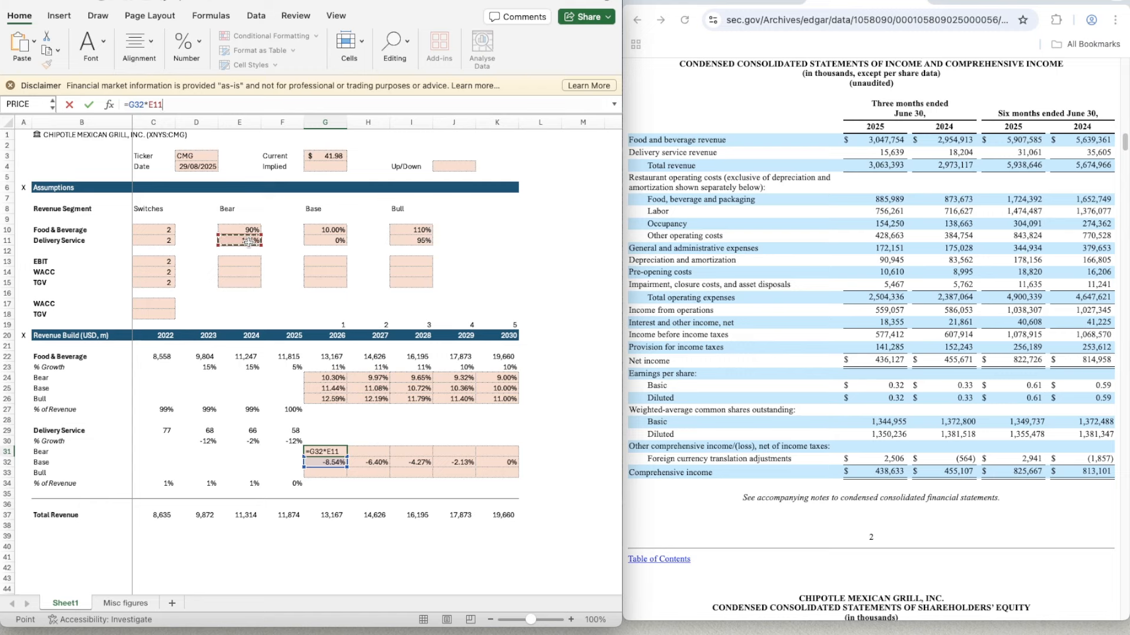
key("Return")
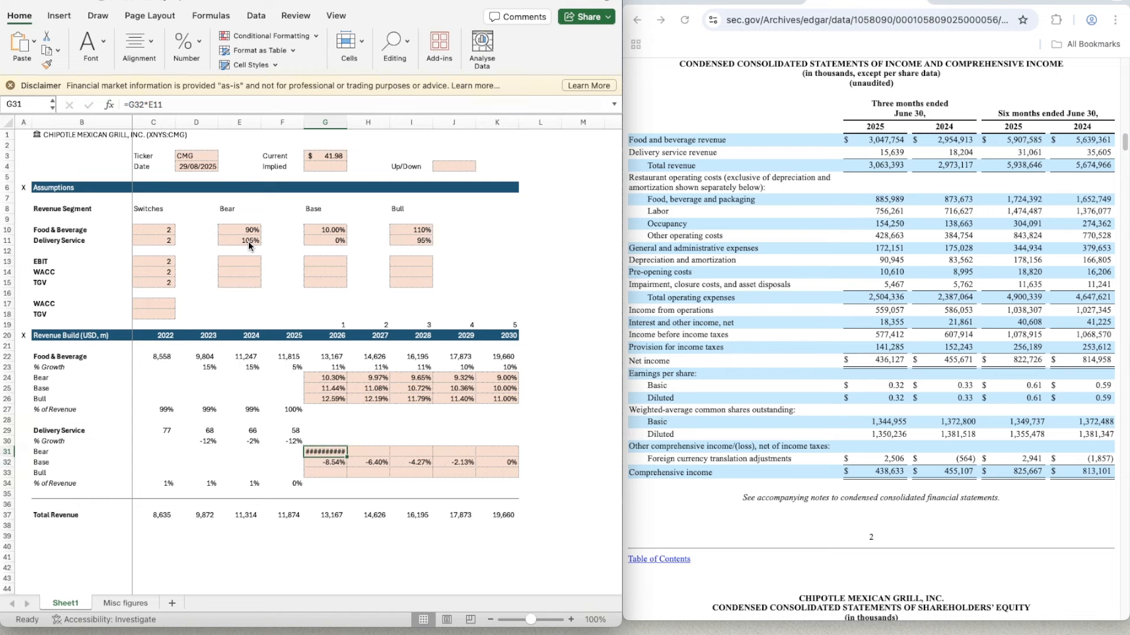
- Make the E11 reference absolute in G31, giving =G32*$E$11, and format the cell as a two-decimal percentage
key("Up")
left_click(146, 104)
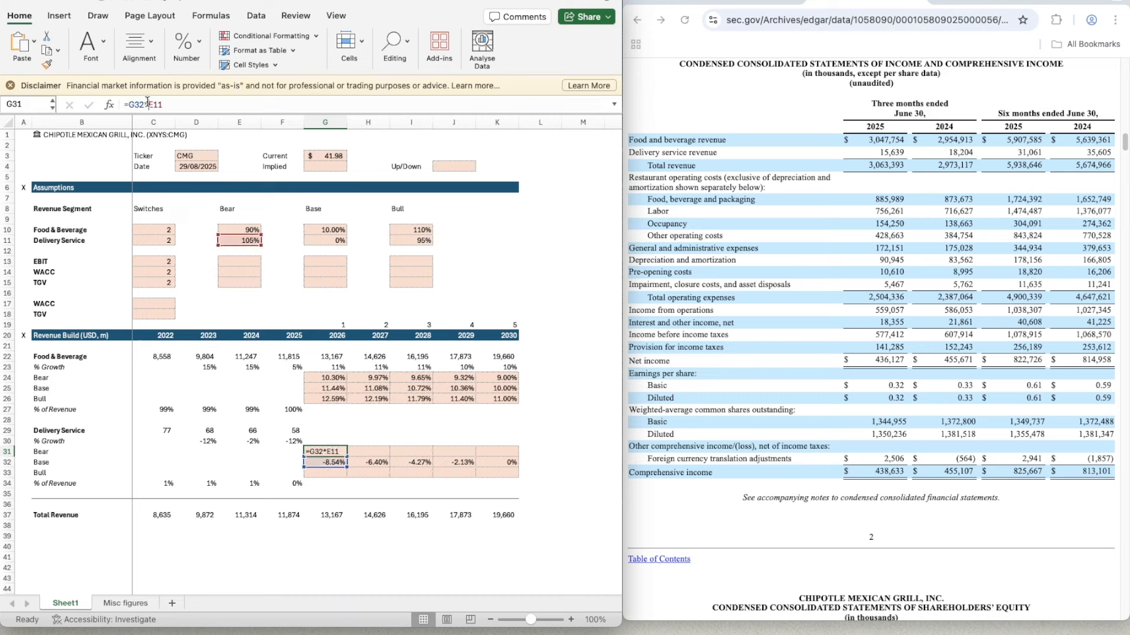
key("ctrl+Return")
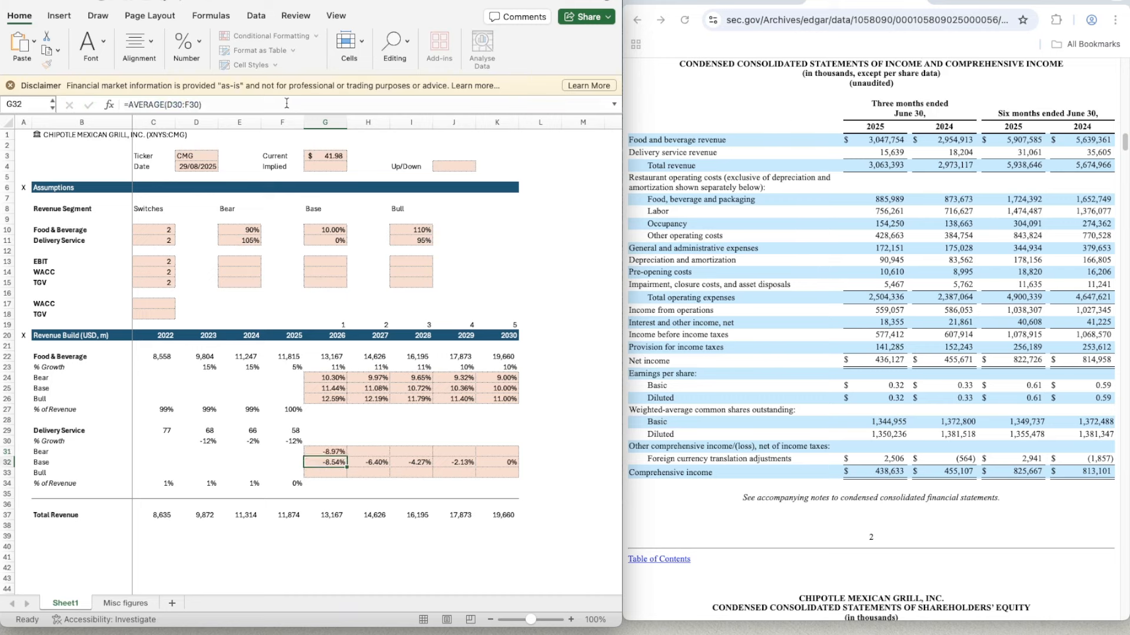
- Copy the Delivery Service Bear growth formula from G31 across 2027 to 2030 in H31:K31
key("ctrl+c")
key("shift+Right")
key("shift+Right")
key("shift+Right")
key("shift+Right")
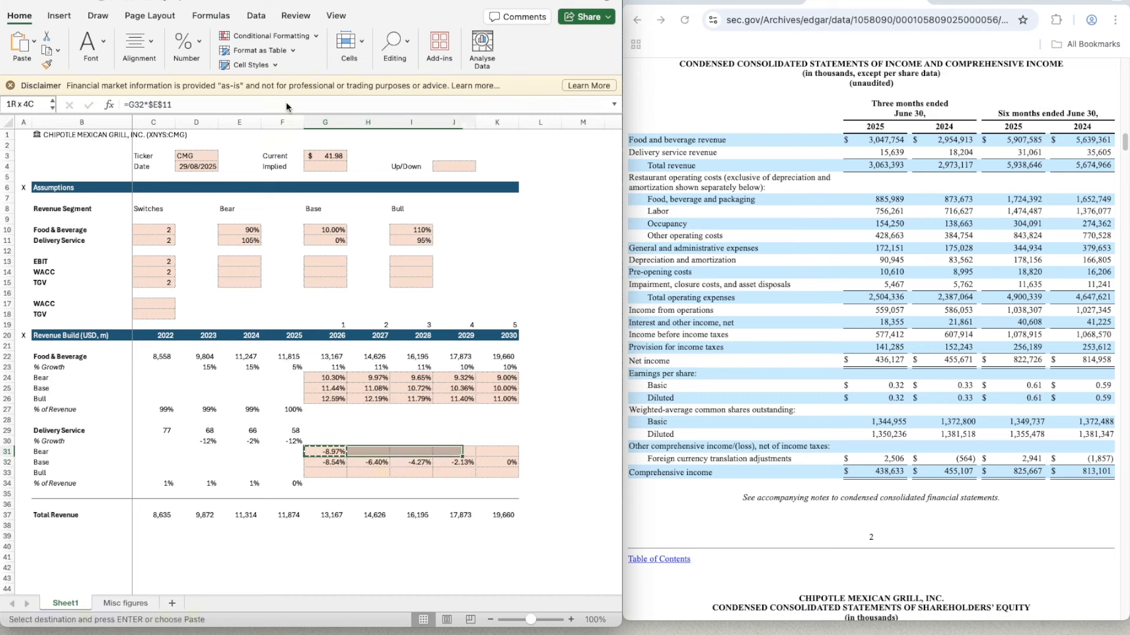
key("ctrl+v")
- Calculate the 2026 Delivery Service Bull growth in G33 with =G32*$I$11
key("Down")
key("Down")
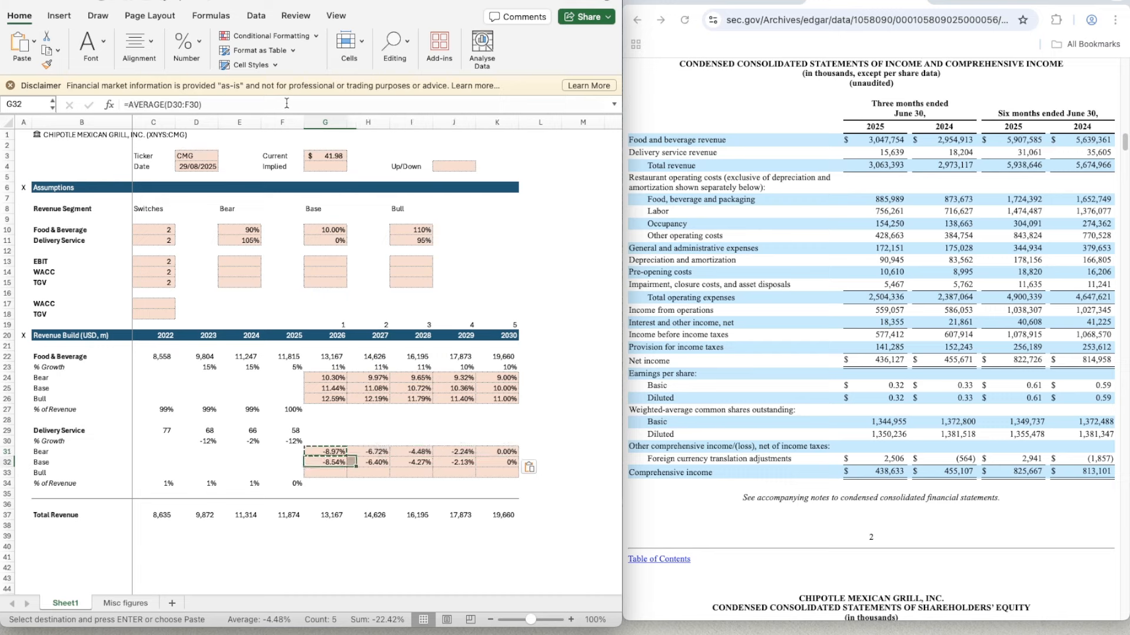
type("=")
key("Up")
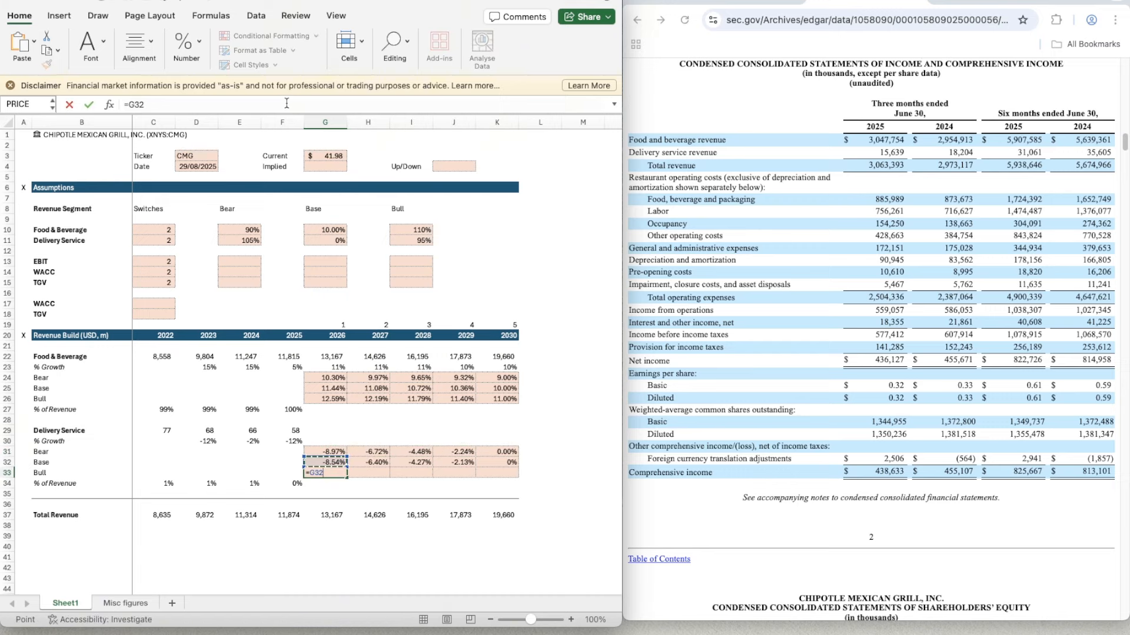
left_click(406, 242)
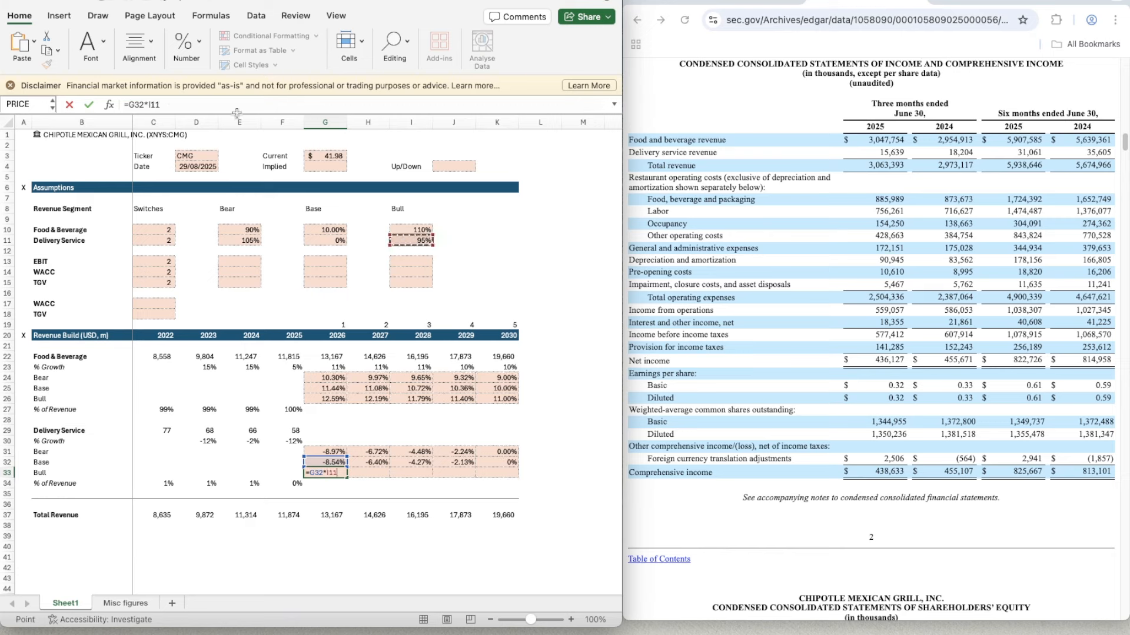
left_click(332, 105)
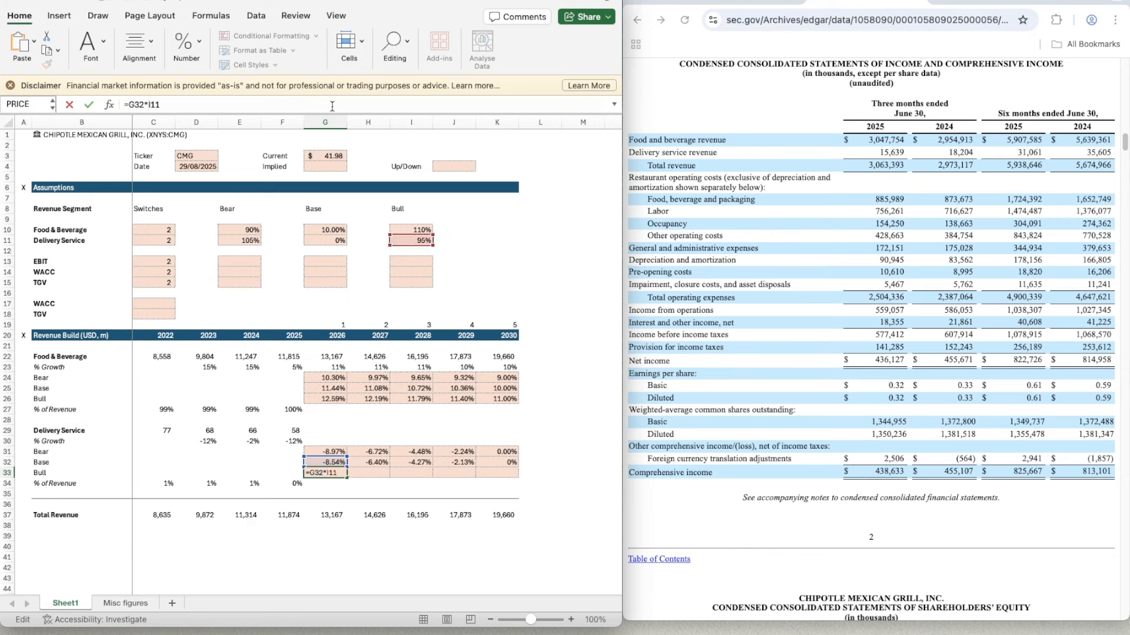
type("$I$")
key("Return")
- Apply the two-decimal percentage format of G32 to the 2026 Delivery Service Bull growth cell G33
key("Up")
key("Up")
key("super+shift+c")
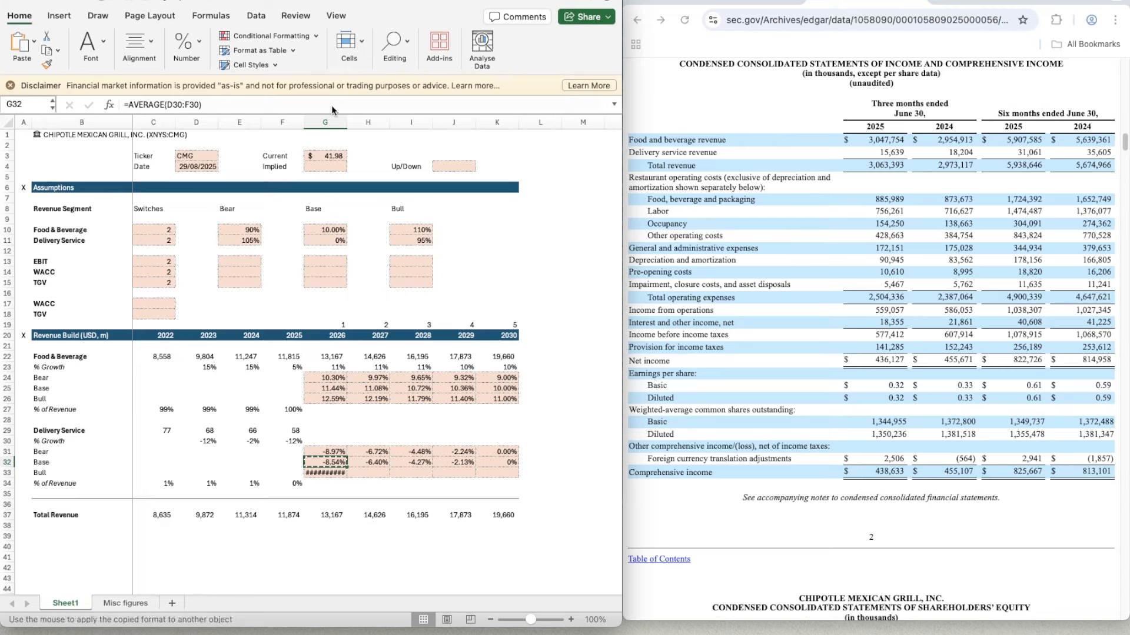
key("Down")
- Copy the Delivery Service Bull growth formula from G33 across 2027 to 2030 in H33:K33
key("super+c")
key("shift+Right")
key("shift+Right")
key("shift+Right")
key("shift+Right")
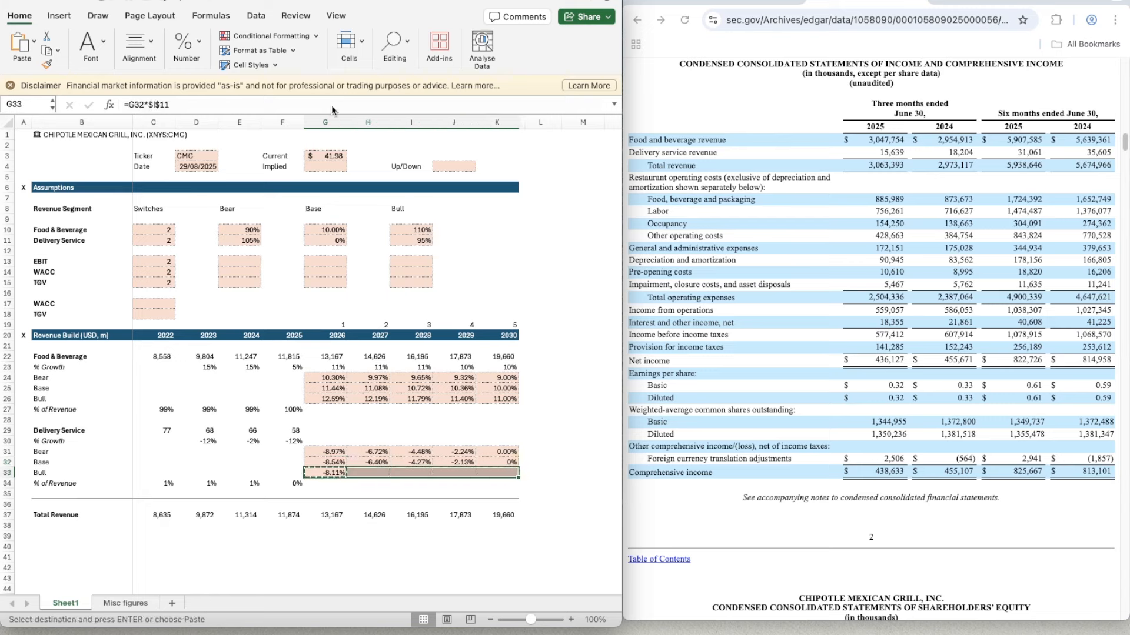
key("super+v")
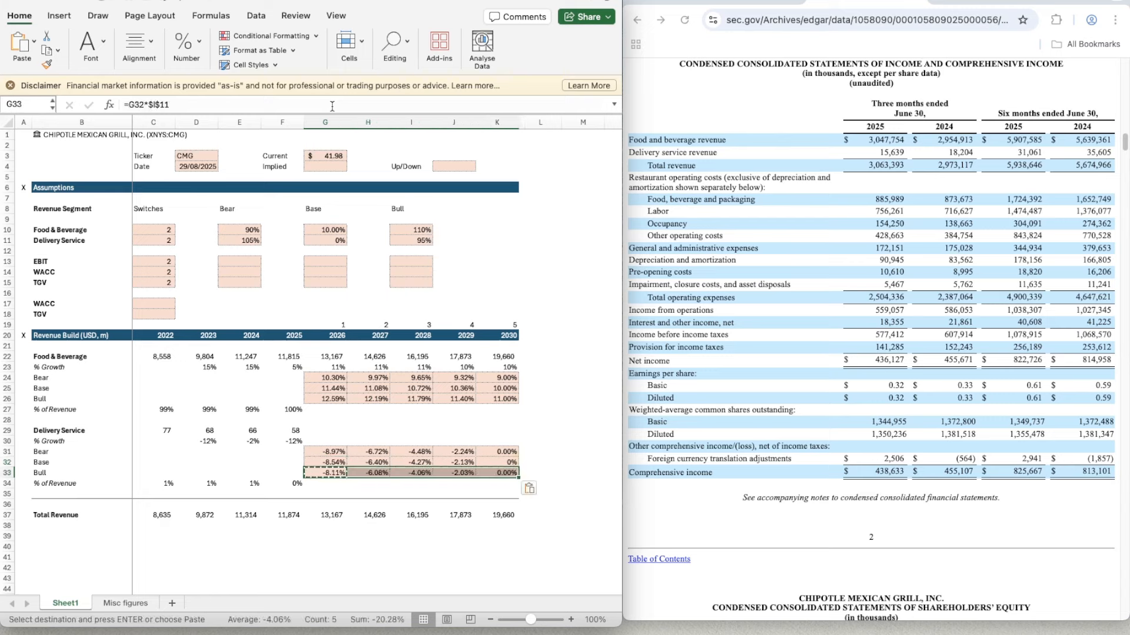
- Copy the Food & Beverage OFFSET growth formula from G23 into the 2026 Delivery Service growth cell G30
key("Up")
key("Up")
key("Up")
key("Up")
key("Up")
key("Up")
key("Up")
key("Up")
key("Up")
key("Up")
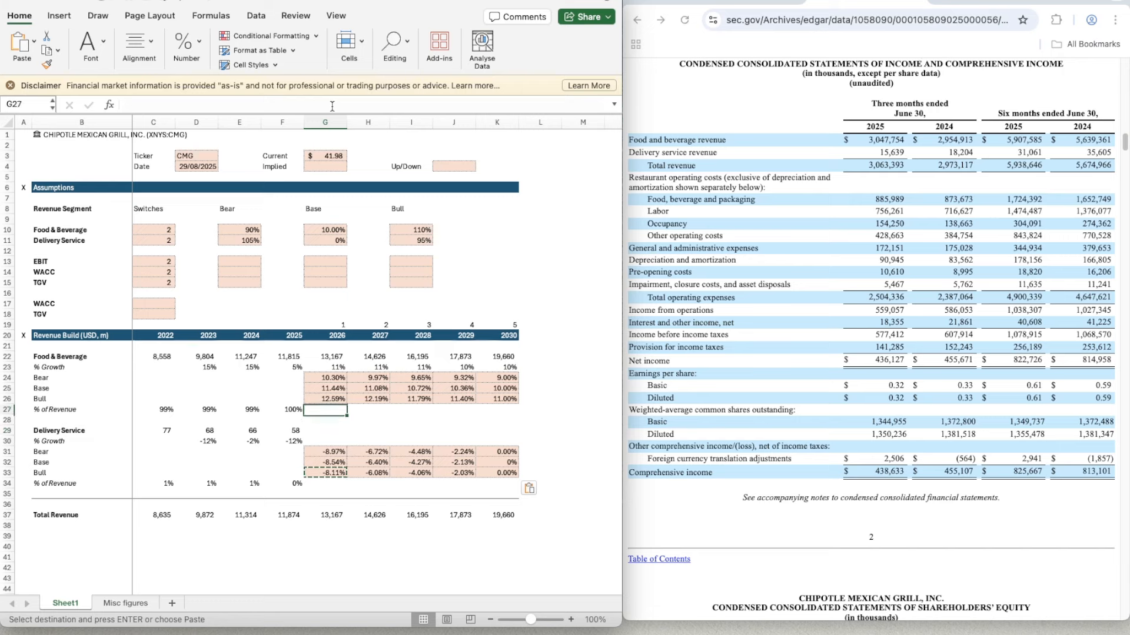
key("super+c")
key("Down")
key("Down")
key("Down")
key("Down")
key("Down")
key("Down")
key("Down")
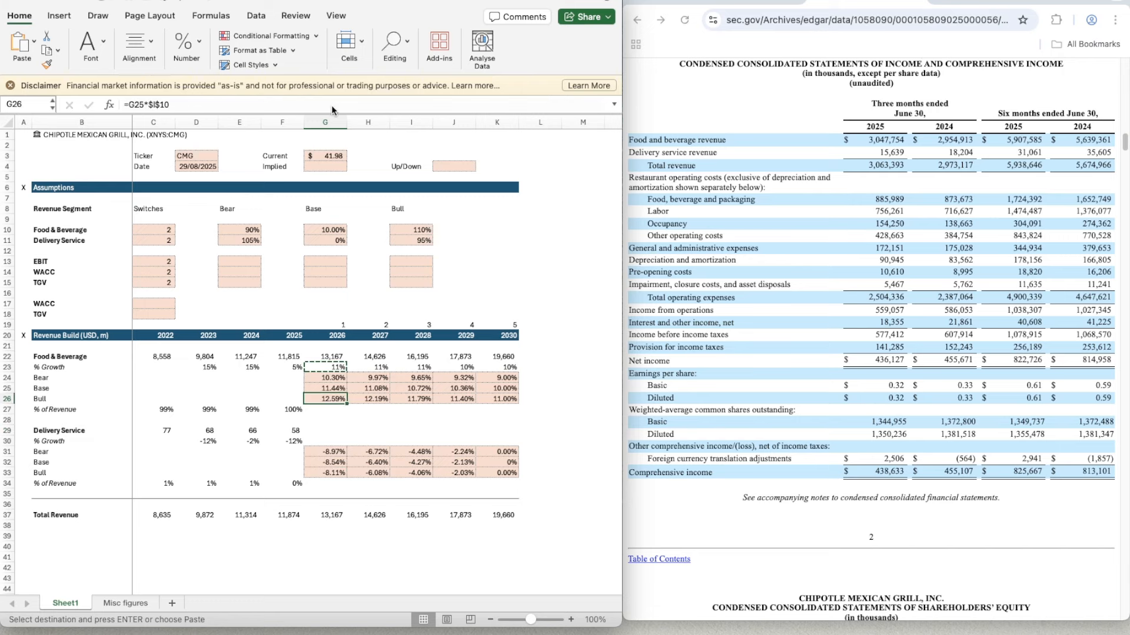
key("super+v")
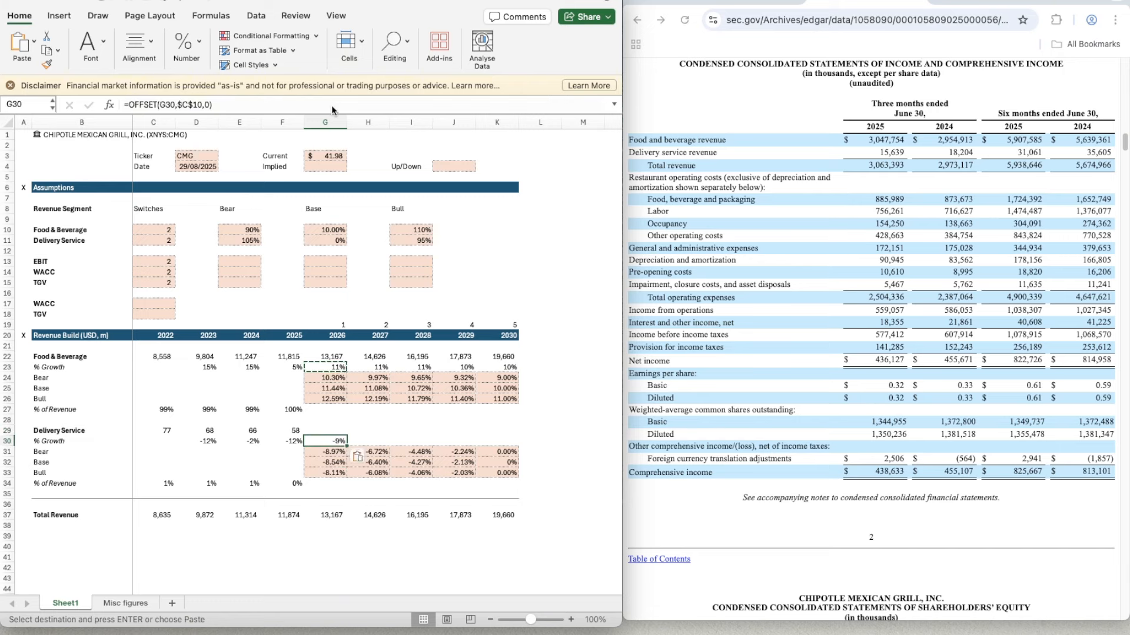
- Point the G30 formula to the Delivery Service switch, making it =OFFSET(G30,$C$11,0)
left_click(198, 105)
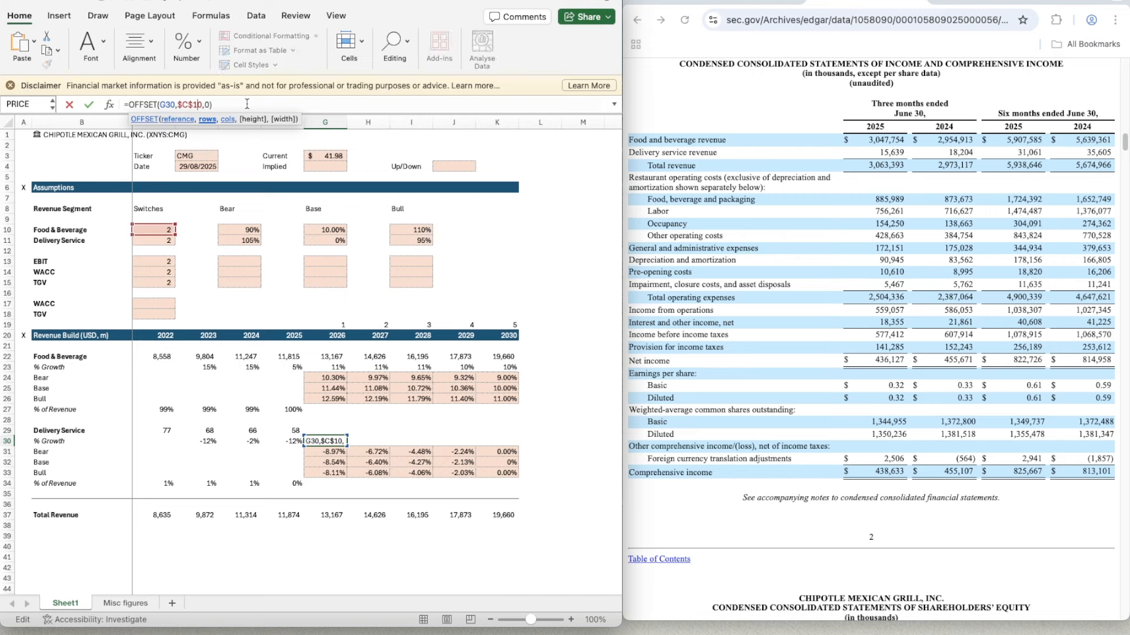
key("BackSpace")
type("1")
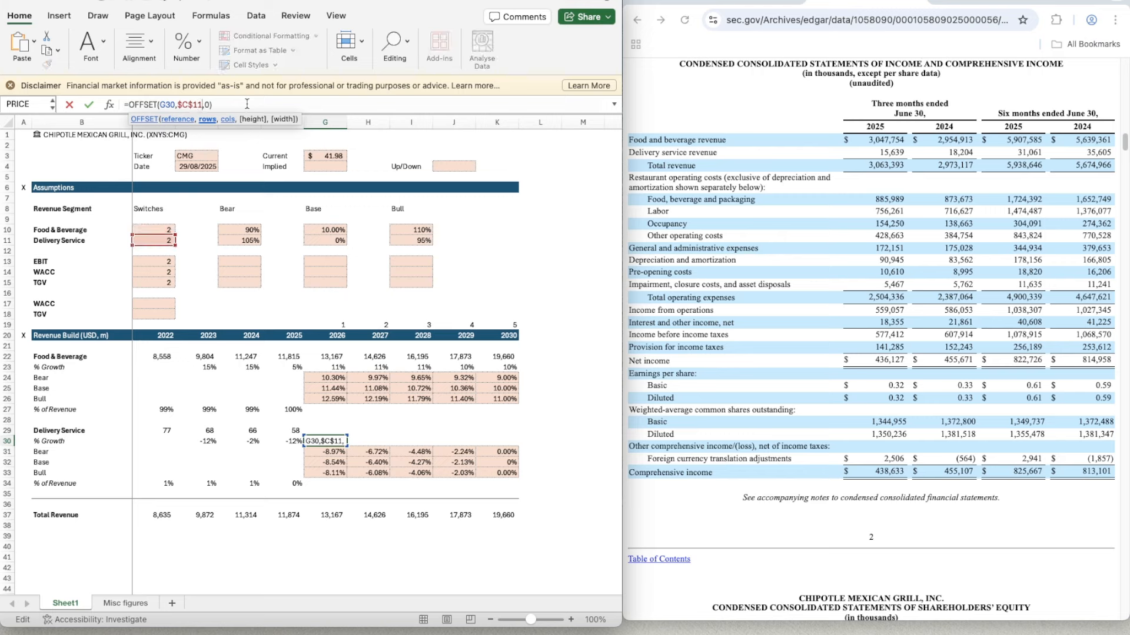
key("Return")
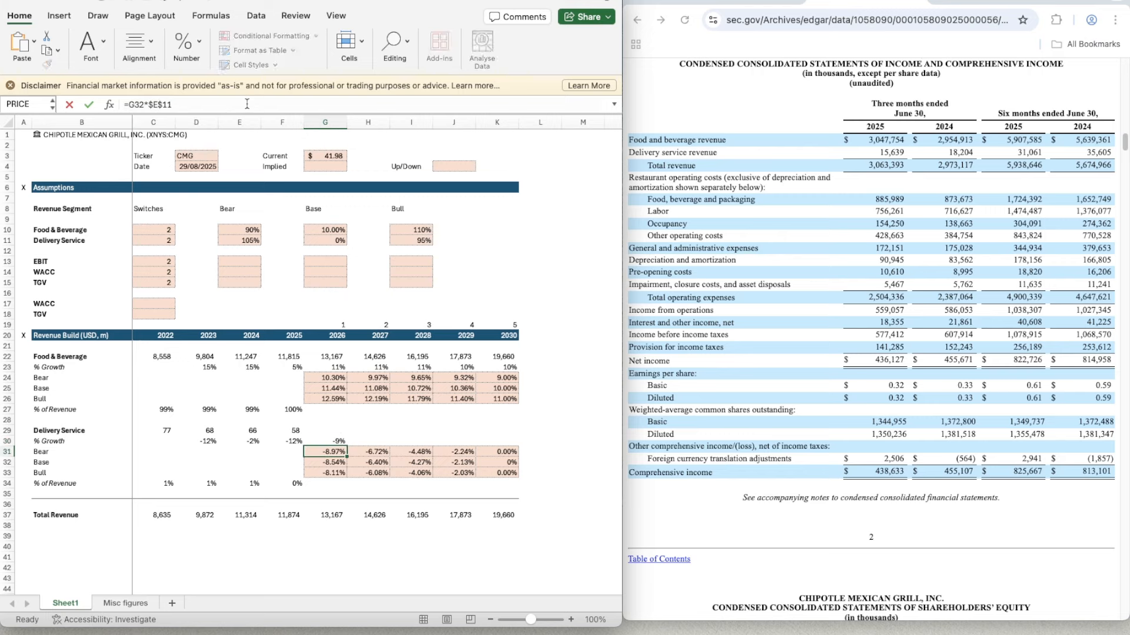
- Copy the Delivery Service growth formula from G30 across 2027 to 2030 in H30:K30
key("ctrl+c")
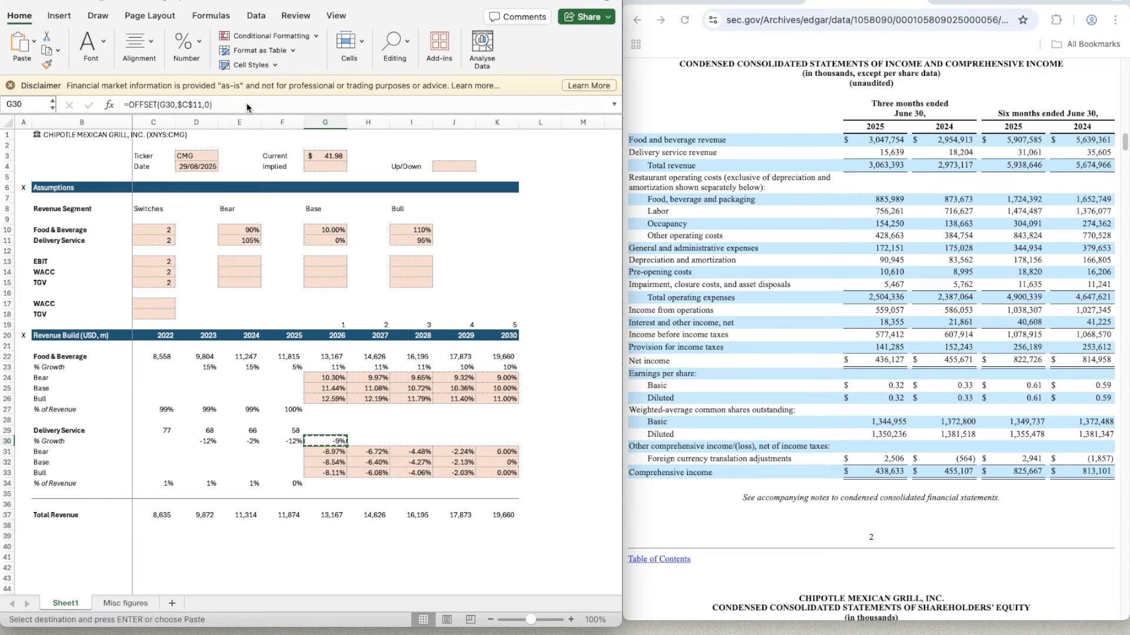
key("shift+Right")
key("shift+Right")
key("shift+Right")
key("shift+Right")
key("ctrl+v")
- Copy the 2026 Food & Beverage revenue formula from G22 into the Delivery Service revenue cell G29
key("Up")
key("Up")
key("Up")
key("Up")
key("Up")
key("Up")
key("Up")
key("Up")
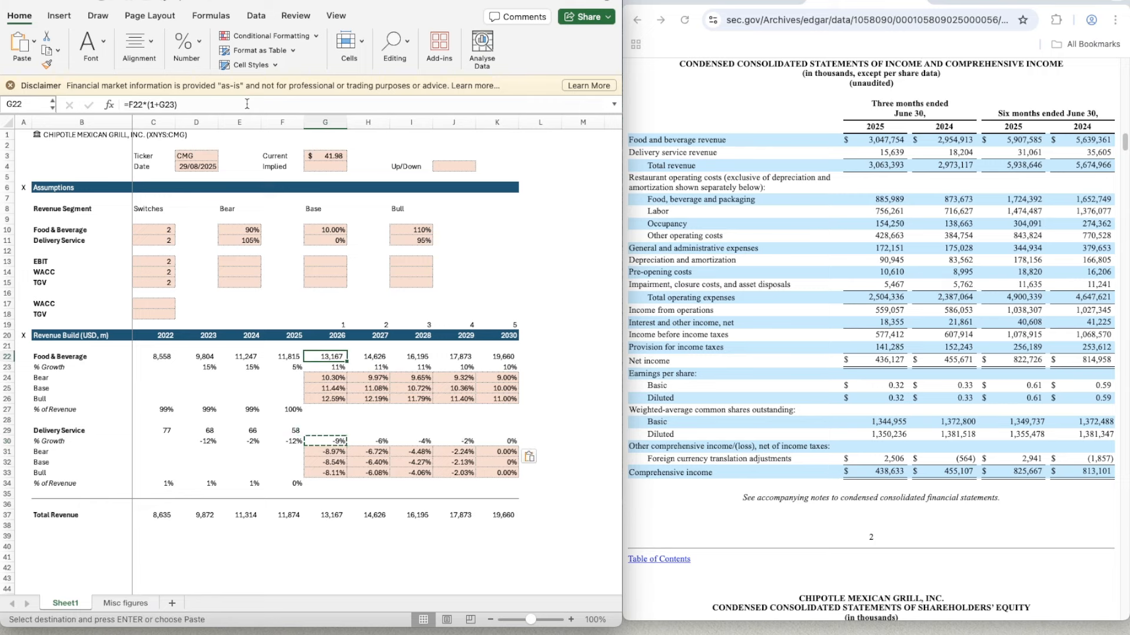
key("ctrl+c")
key("Down")
key("Down")
key("Down")
key("Down")
key("Down")
key("Down")
key("Down")
key("ctrl+v")
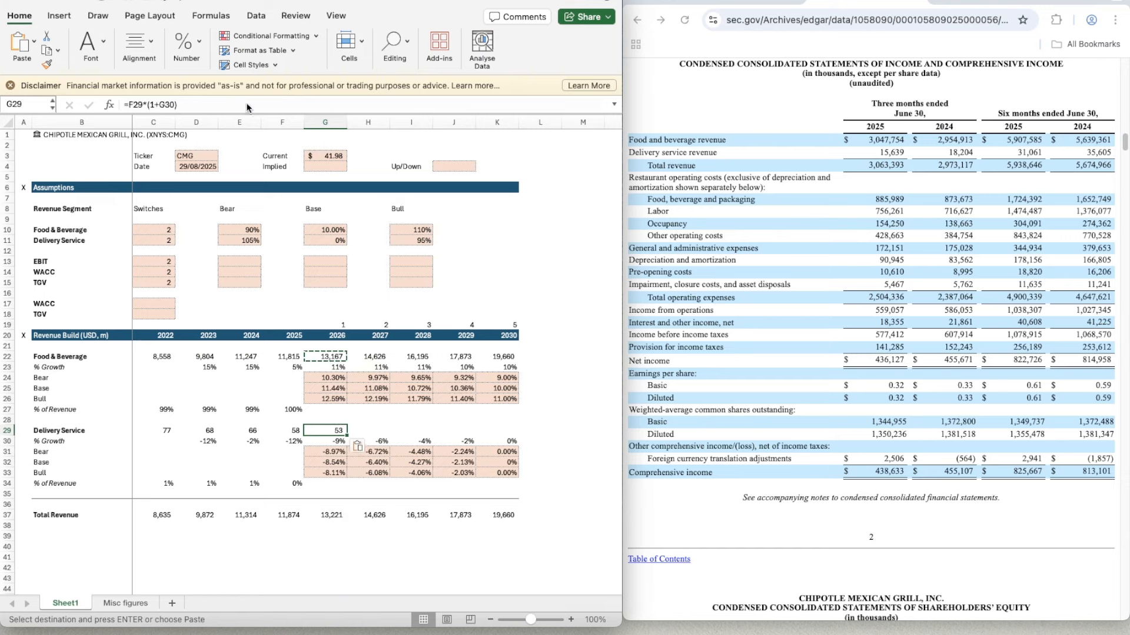
- Copy the Delivery Service revenue formula from G29 across 2027 to 2030 in H29:K29
key("ctrl+c")
key("shift+Right")
key("shift+Right")
key("shift+Right")
key("shift+Right")
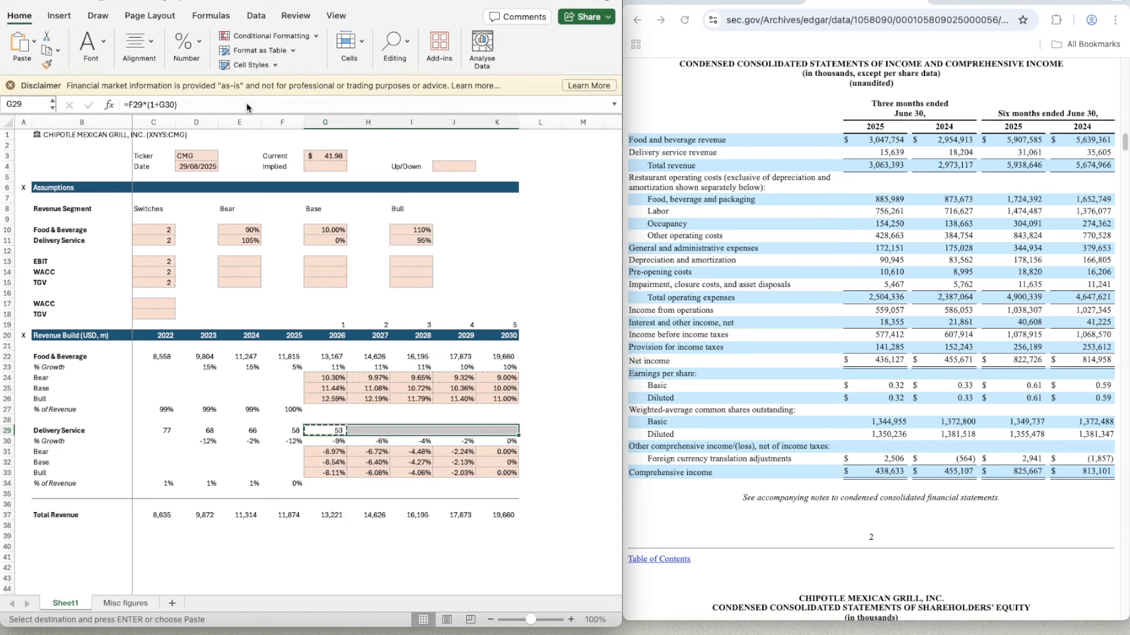
key("ctrl+v")
- Copy the Food & Beverage % of Revenue formula from F27 across the projection years in G27:K27
key("Down")
key("Down")
key("Down")
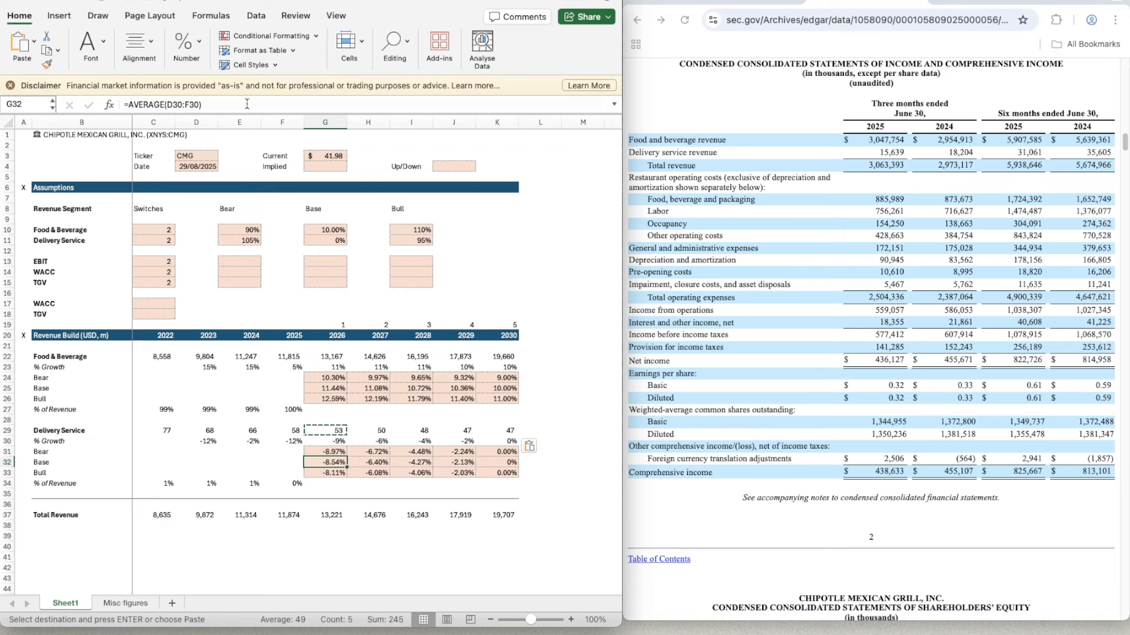
key("Left")
key("Up")
key("Up")
key("Up")
key("Up")
key("Up")
key("ctrl+c")
key("shift+Right")
key("shift+Right")
key("shift+Right")
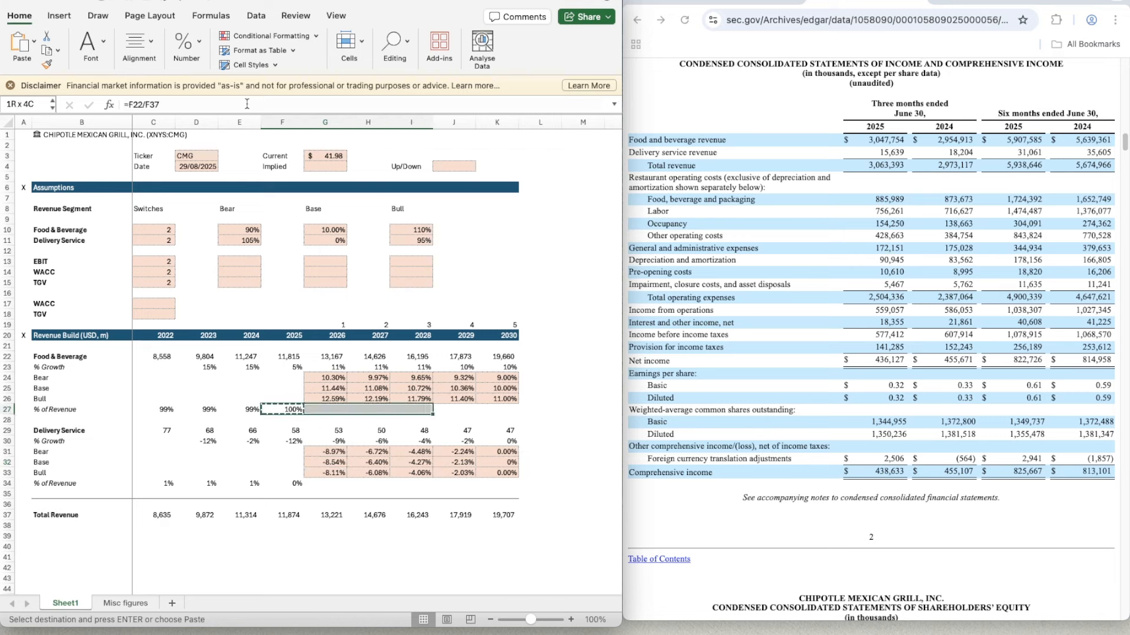
key("shift+Right")
key("shift+Right")
key("ctrl+v")
- Copy the Delivery Service % of Revenue formula from F34 across the projection years in G34:K34
key("Down")
key("Down")
key("Down")
key("Down")
key("Down")
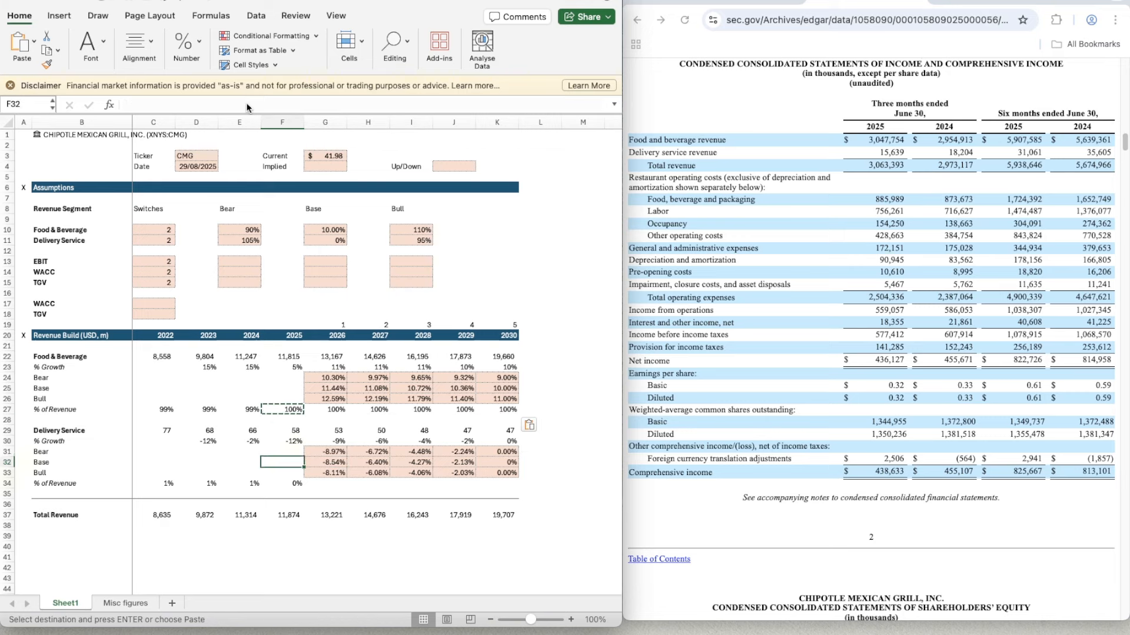
key("Down")
key("Down")
key("ctrl+c")
key("shift+Right")
key("shift+Right")
key("shift+Right")
key("shift+Right")
key("shift+Right")
key("shift+Right")
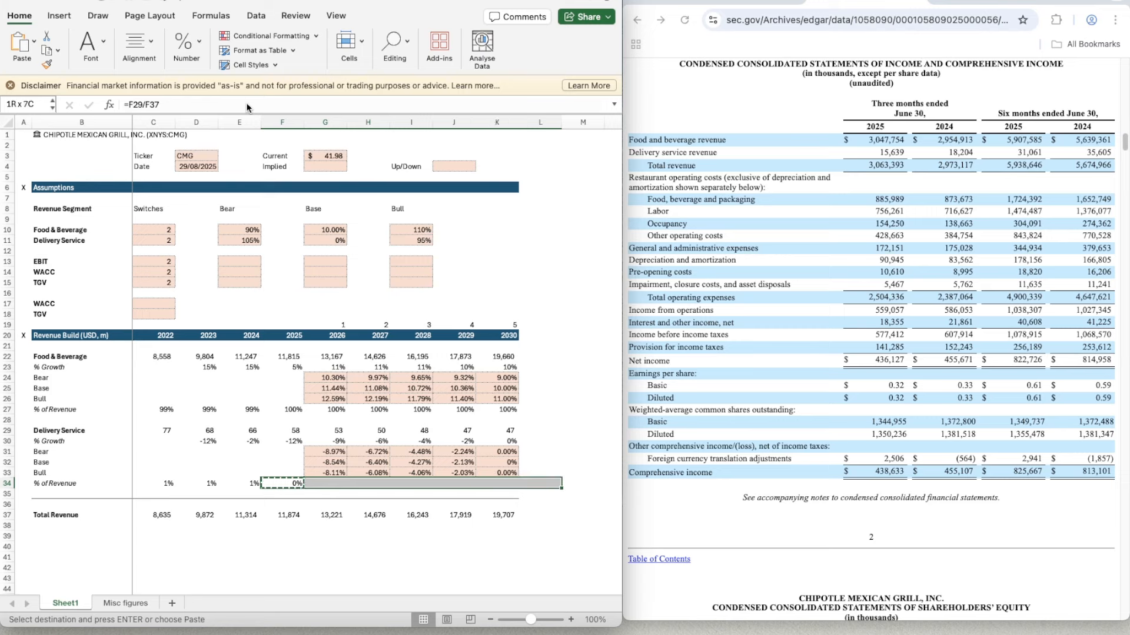
key("shift+Left")
key("ctrl+v")
- Add an italic "% Growth" label in B38 beneath Total Revenue
key("Down")
key("Down")
key("Down")
key("Left")
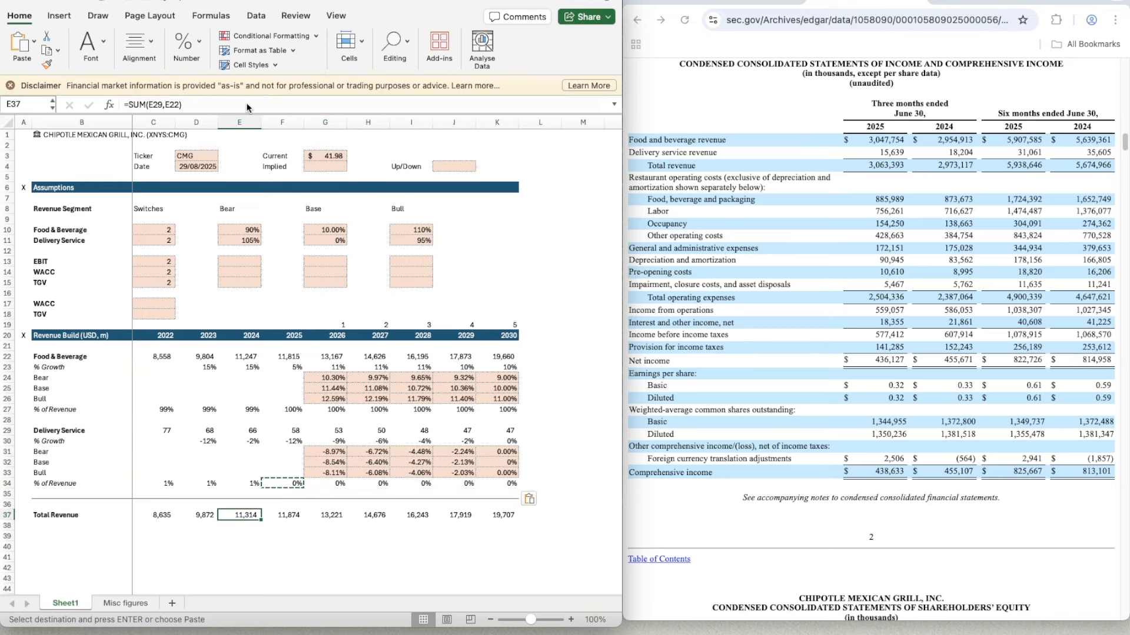
key("Left")
key("Left")
key("Left")
key("Down")
type("%Growth")
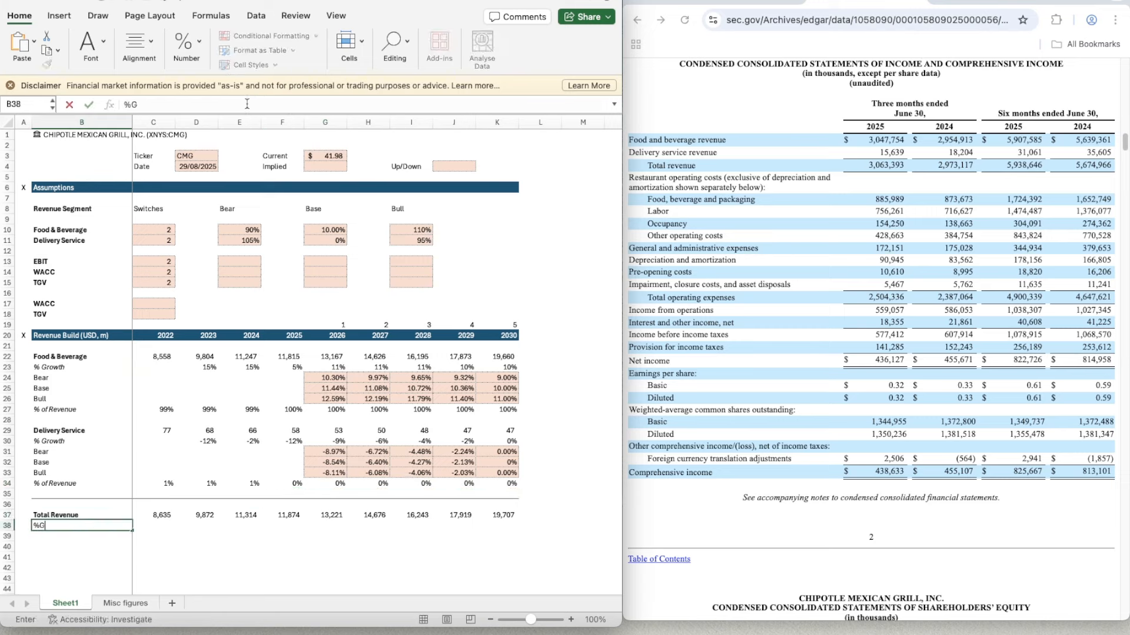
key("BackSpace")
key("BackSpace")
key("BackSpace")
key("BackSpace")
type("owth")
key("Return")
key("Up")
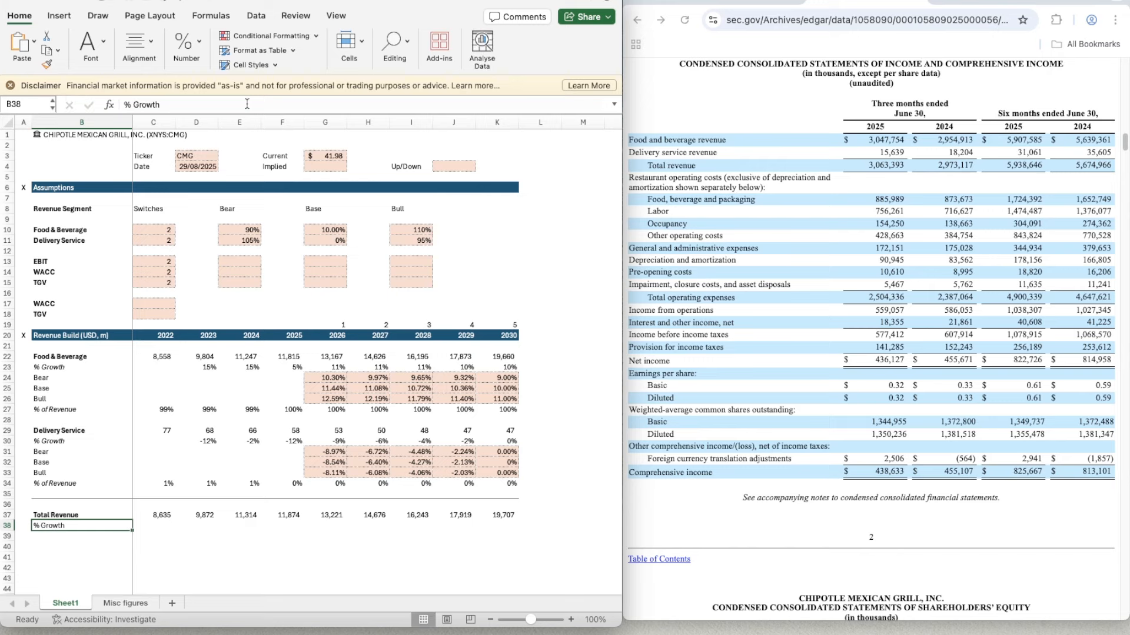
- Calculate the 2023 total revenue growth in D38 with =D37/C37-1
key("Right")
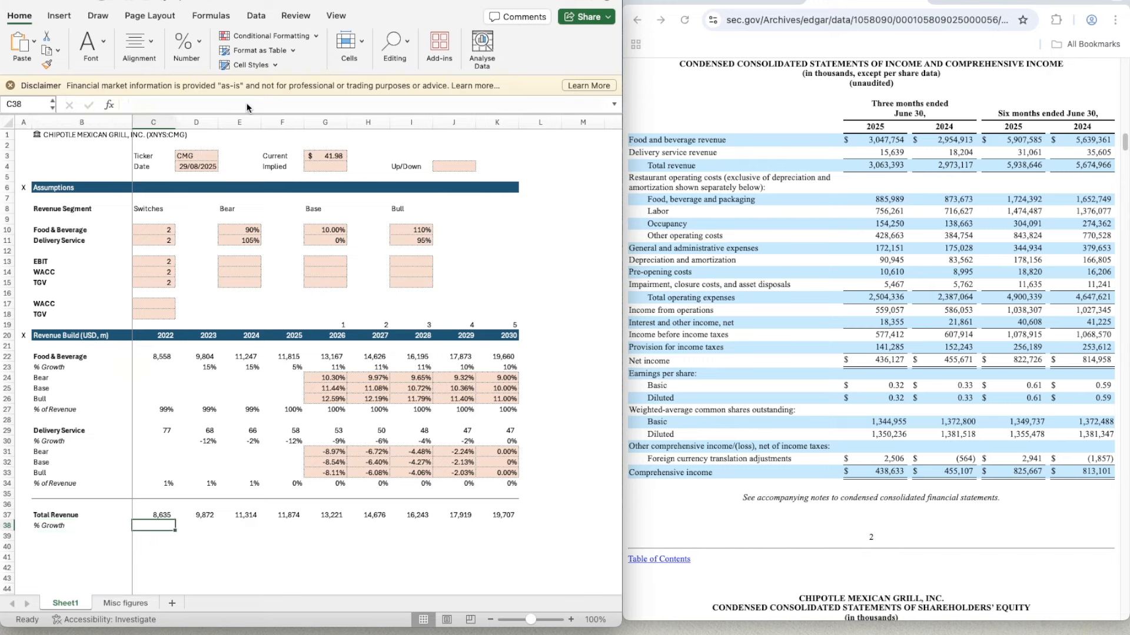
key("Right")
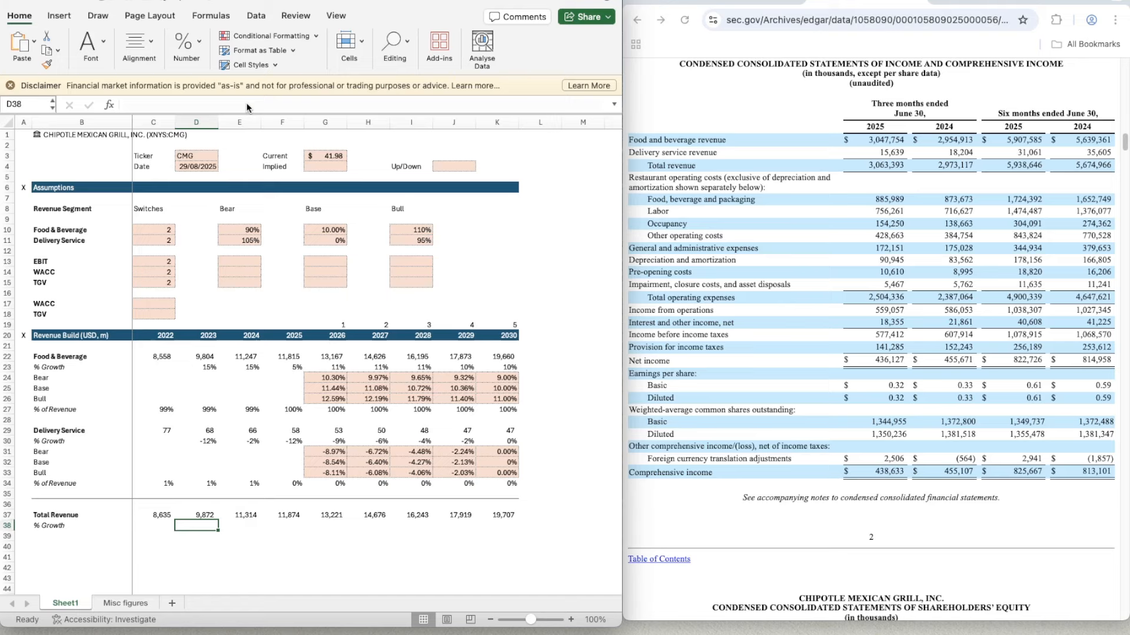
type("=")
key("Up")
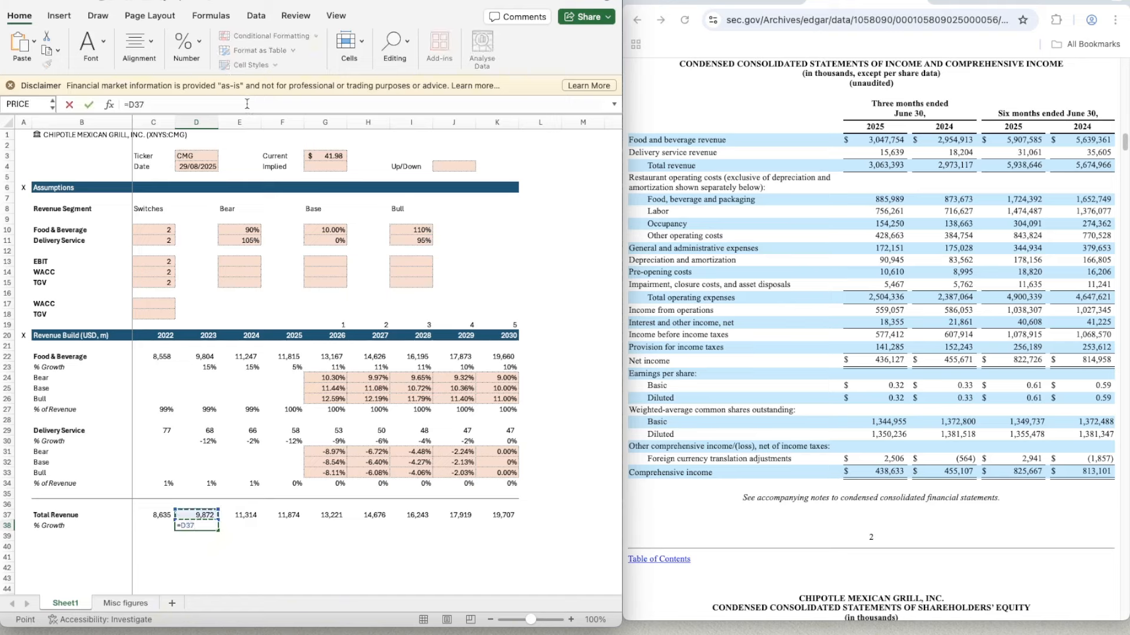
type("/")
key("Left")
key("Up")
type("-1")
key("Return")
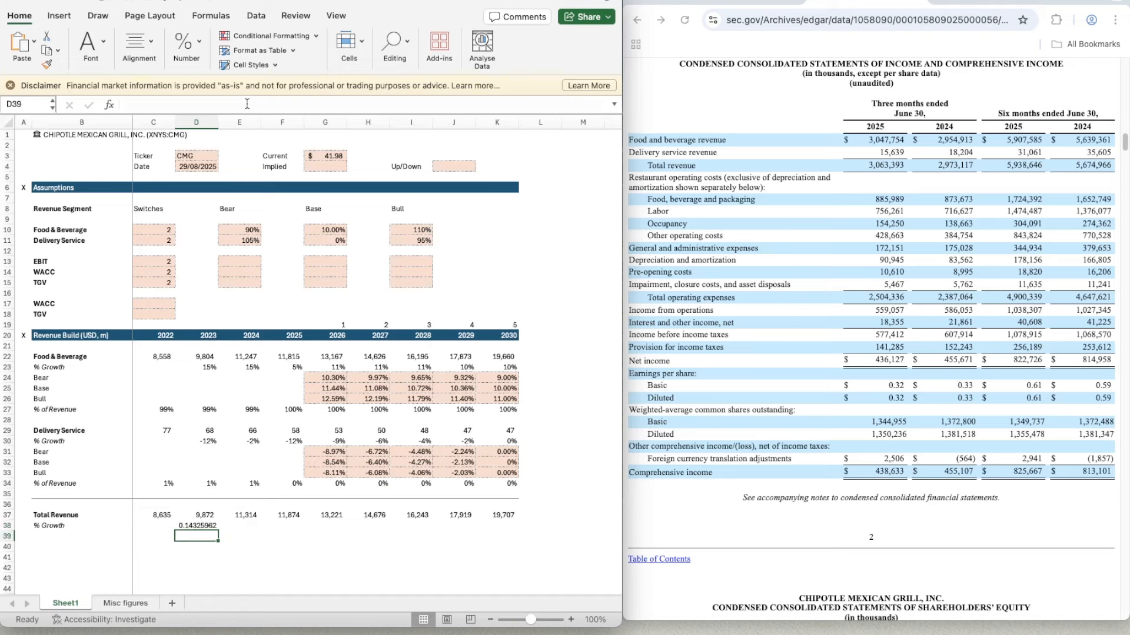
- Apply the whole-number percentage format of D34 to the 2023 total revenue growth cell D38
key("Up")
key("Up")
key("Up")
key("Up")
key("Up")
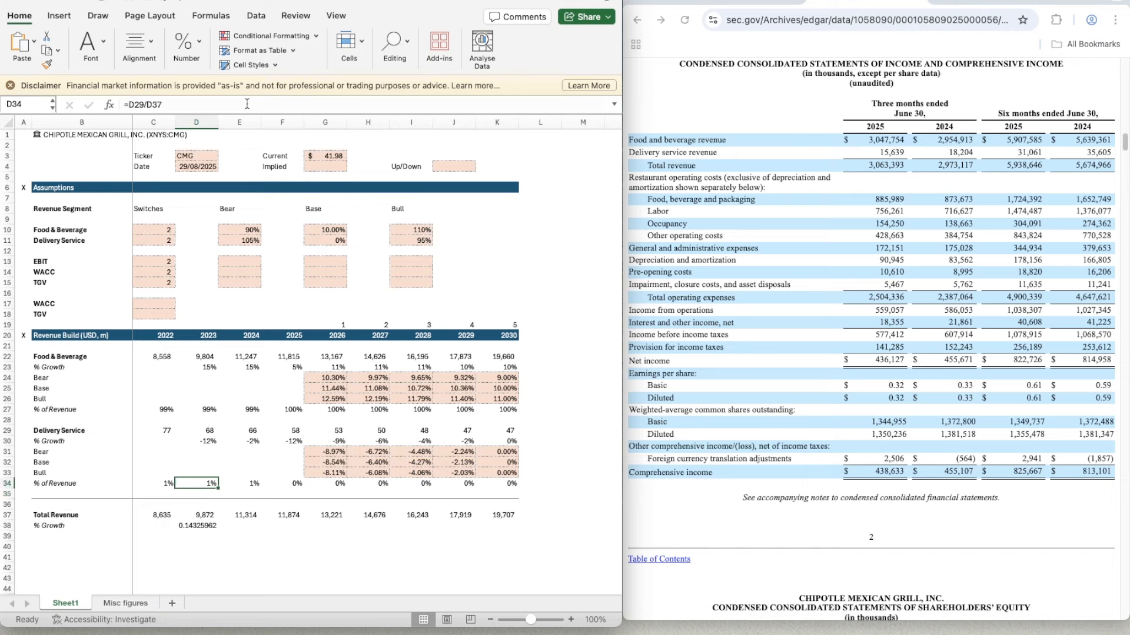
key("super+shift+c")
left_click(202, 525)
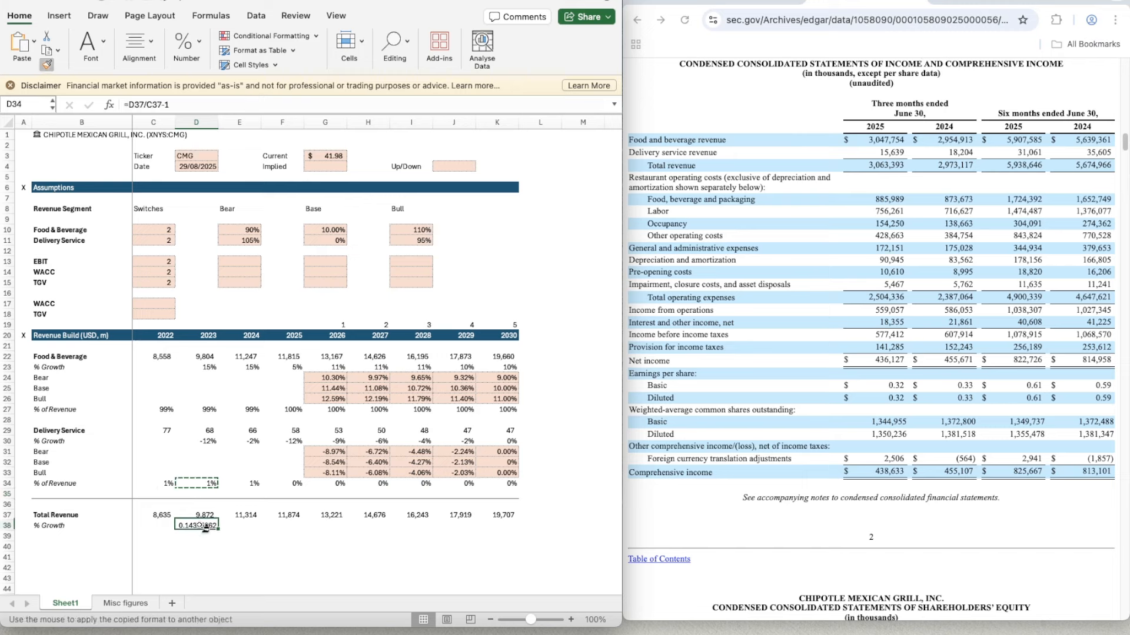
- Copy the total revenue growth formula from D38 across 2024 to 2030 in E38:K38
key("super+c")
key("shift+Right")
key("shift+Right")
key("shift+Right")
key("shift+Right")
key("shift+Right")
key("shift+Right")
key("shift+Right")
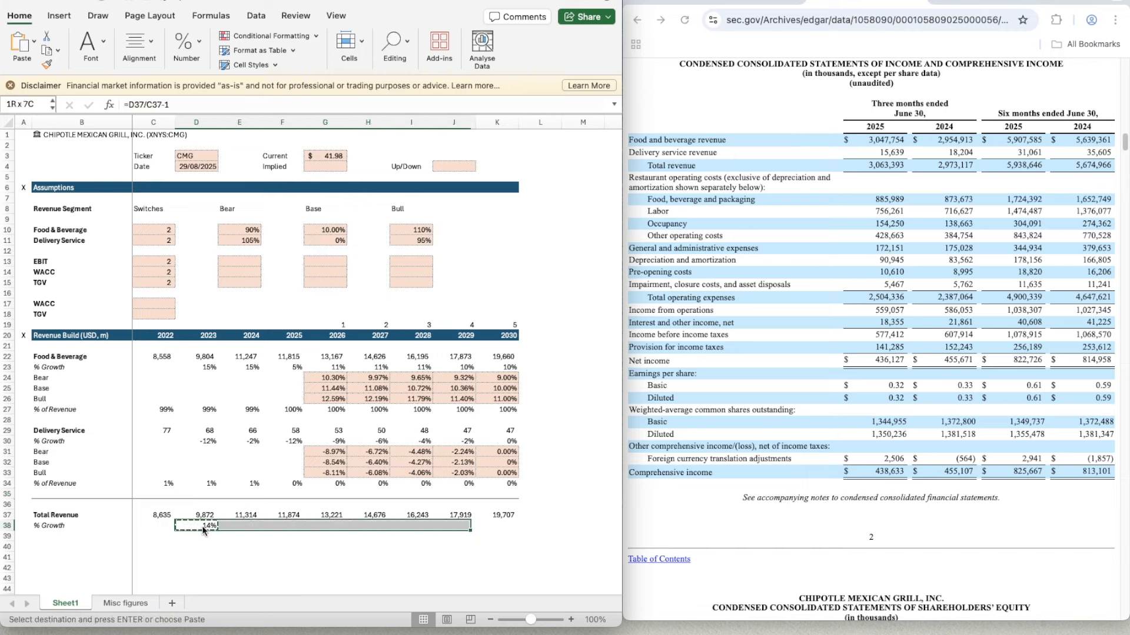
key("super+v")
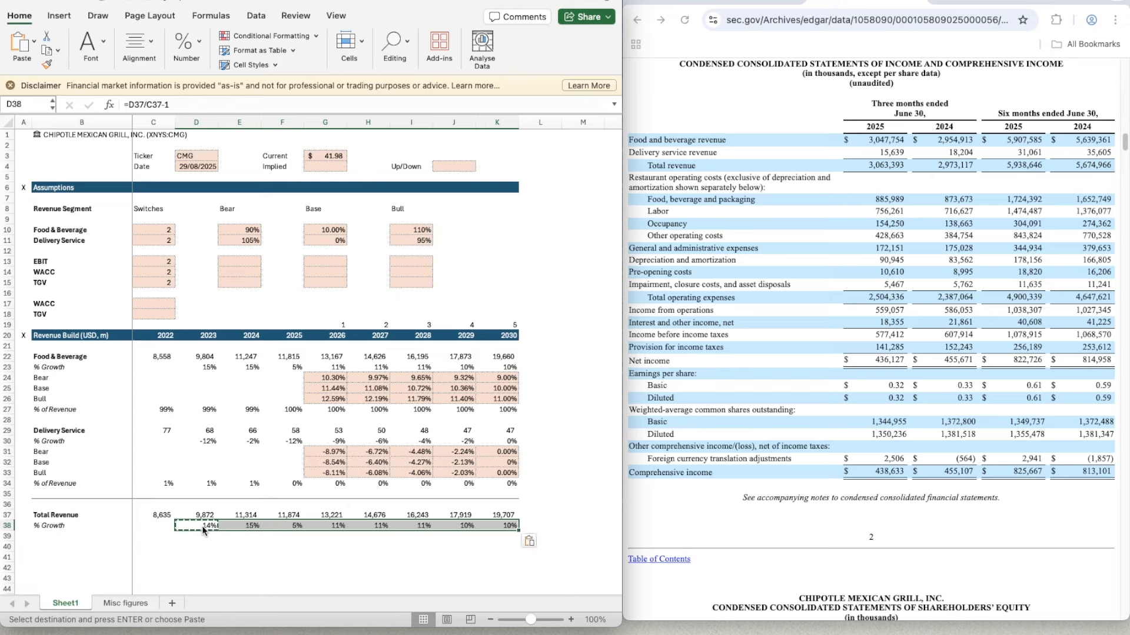
- Bold the Total Revenue figures for 2022 to 2030 in C37:K37
key("Down")
key("Down")
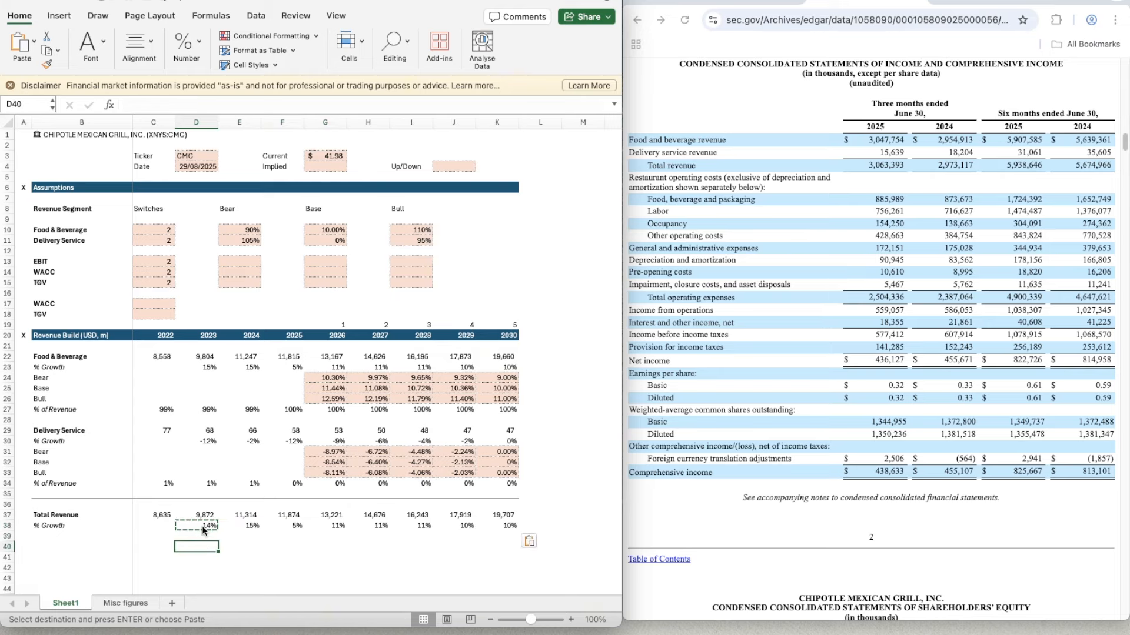
scroll(436, 524, "down", 5)
left_click(437, 537)
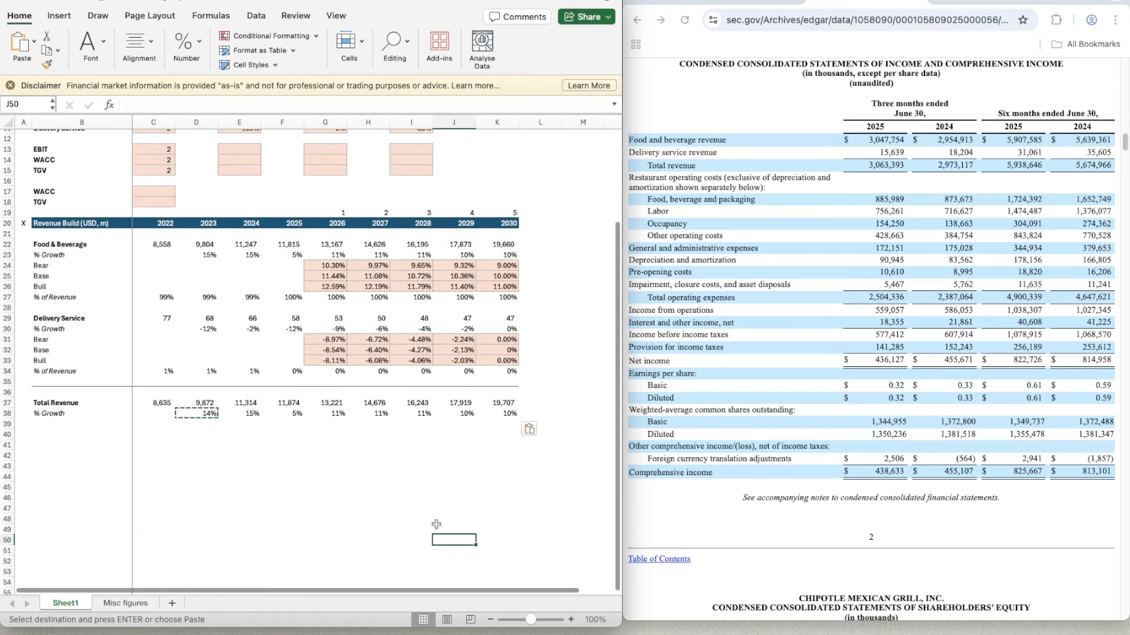
key("Left")
key("Left")
key("Left")
key("Left")
key("Up")
key("Up")
key("Up")
key("Up")
key("Up")
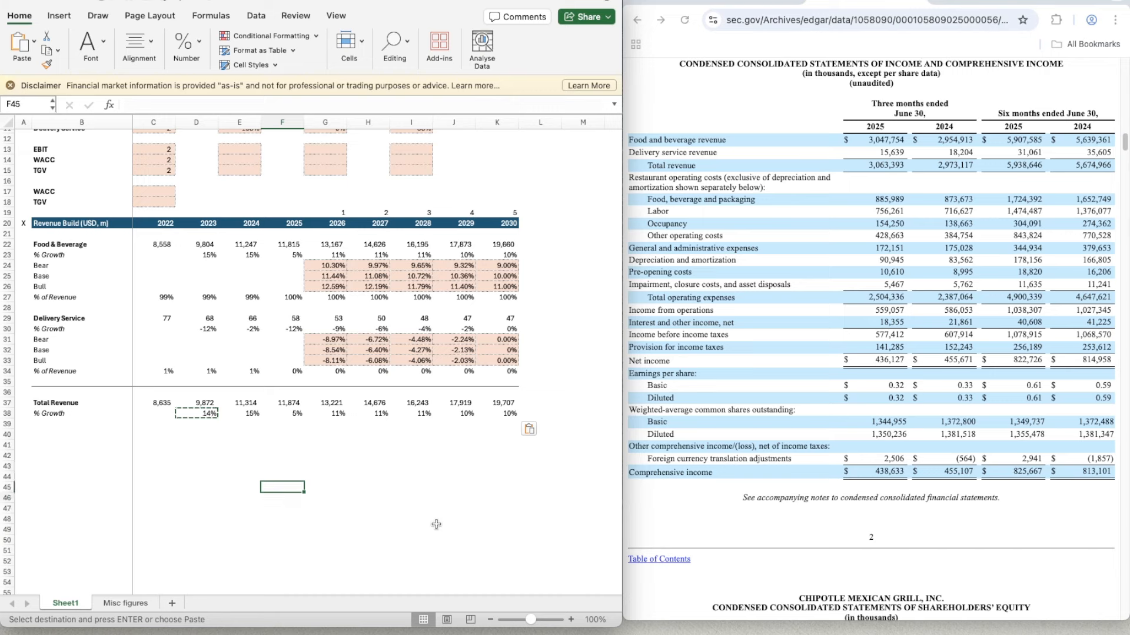
key("Left")
key("Up")
key("Up")
key("Up")
key("Left")
key("Left")
key("Up")
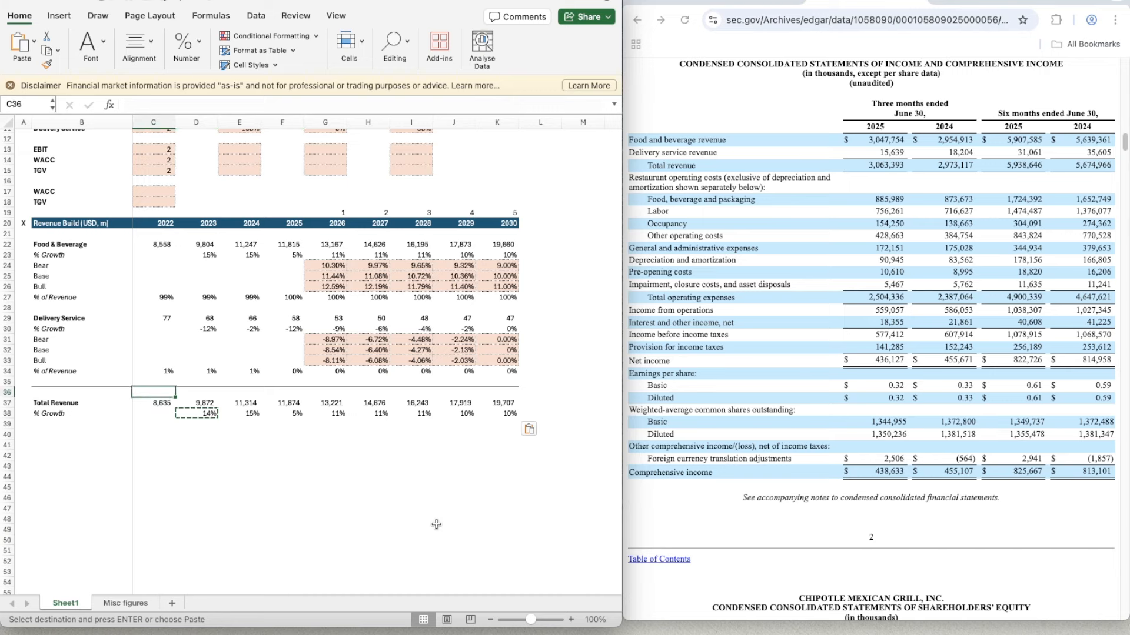
key("shift+Right")
key("shift+Right")
key("shift+Right")
key("shift+Right")
key("shift+Right")
key("shift+Right")
key("shift+Right")
key("shift+Right")
key("ctrl+b")
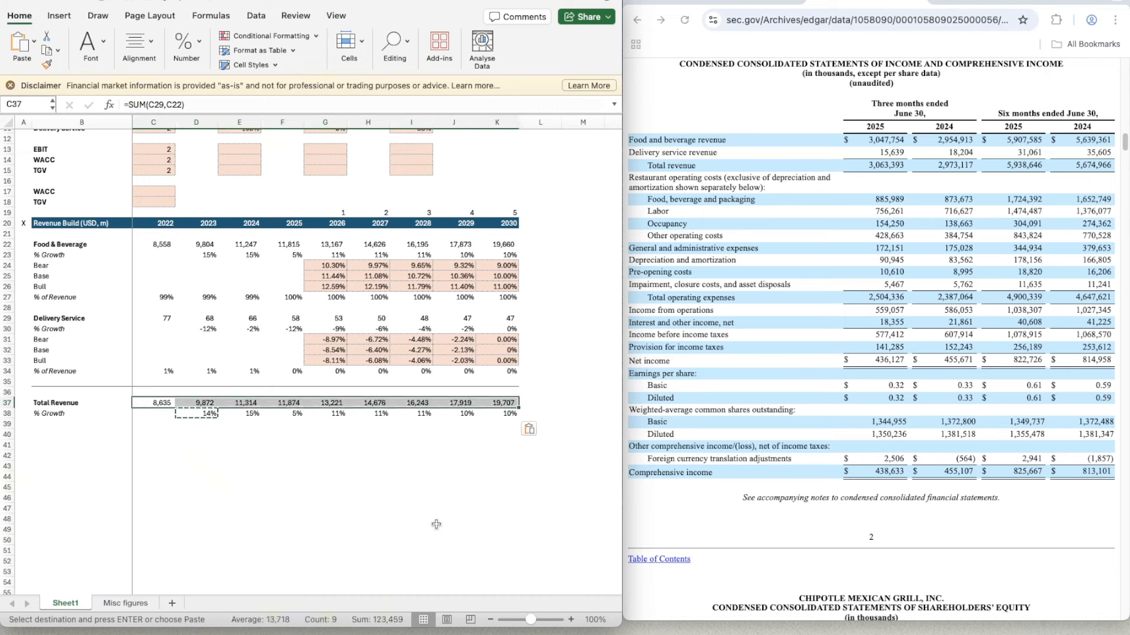
key("Escape")
key("Down")
key("Down")
key("Down")
key("Left")
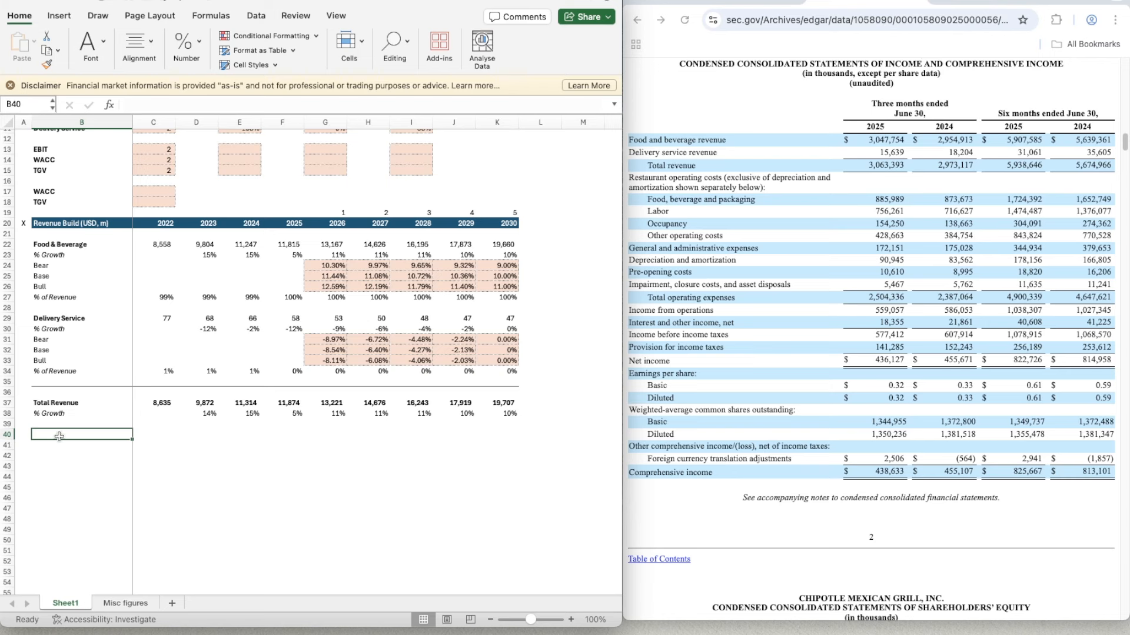
key("Up")
key("Up")
key("Up")
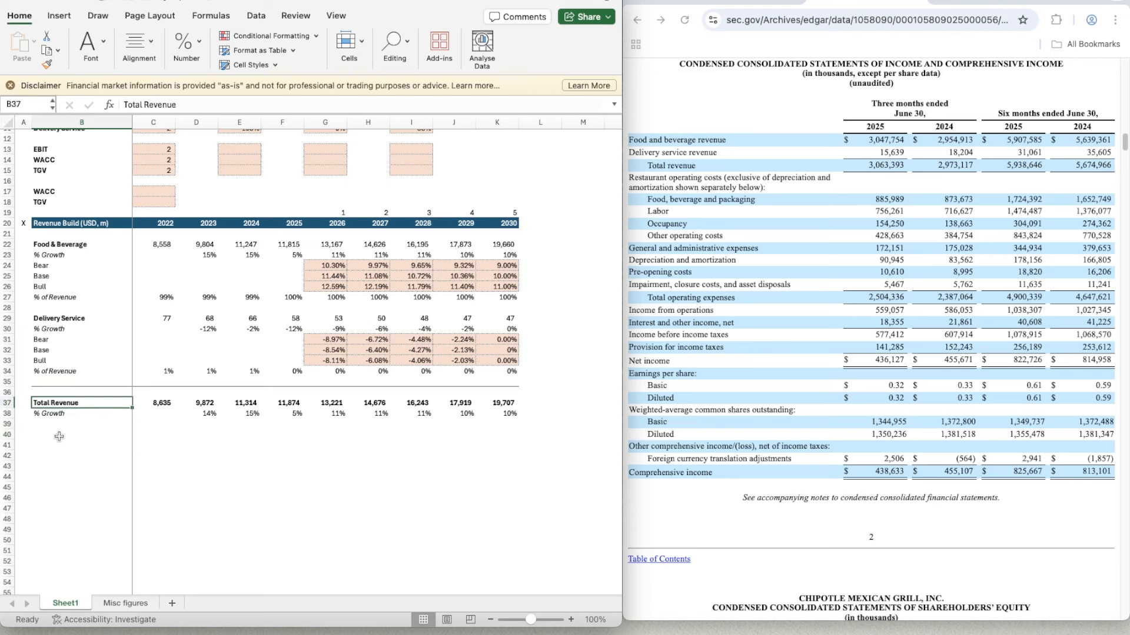
key("Down")
key("Down")
key("Down")
- Copy the Revenue Build header row A20:K20, including its X marker and years, to row 40
key("Up")
key("Up")
key("Up")
key("Up")
key("Up")
key("Up")
key("Up")
key("Up")
key("Up")
key("Up")
key("Up")
key("Up")
key("Up")
key("Up")
key("Up")
key("Up")
key("Up")
key("Up")
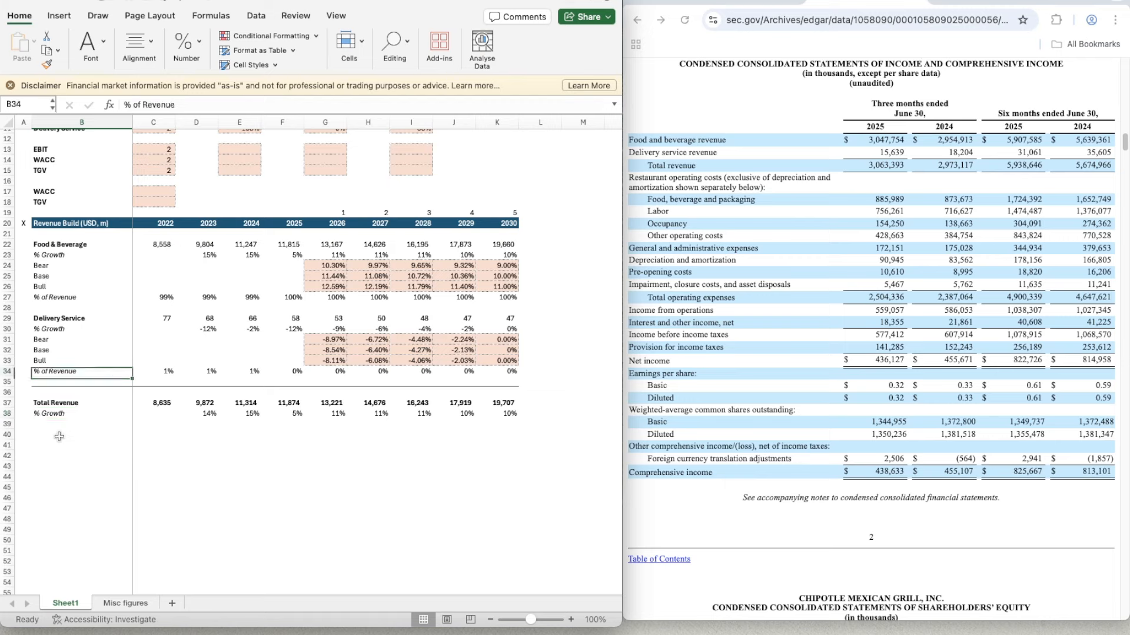
key("Up")
key("Up")
key("Left")
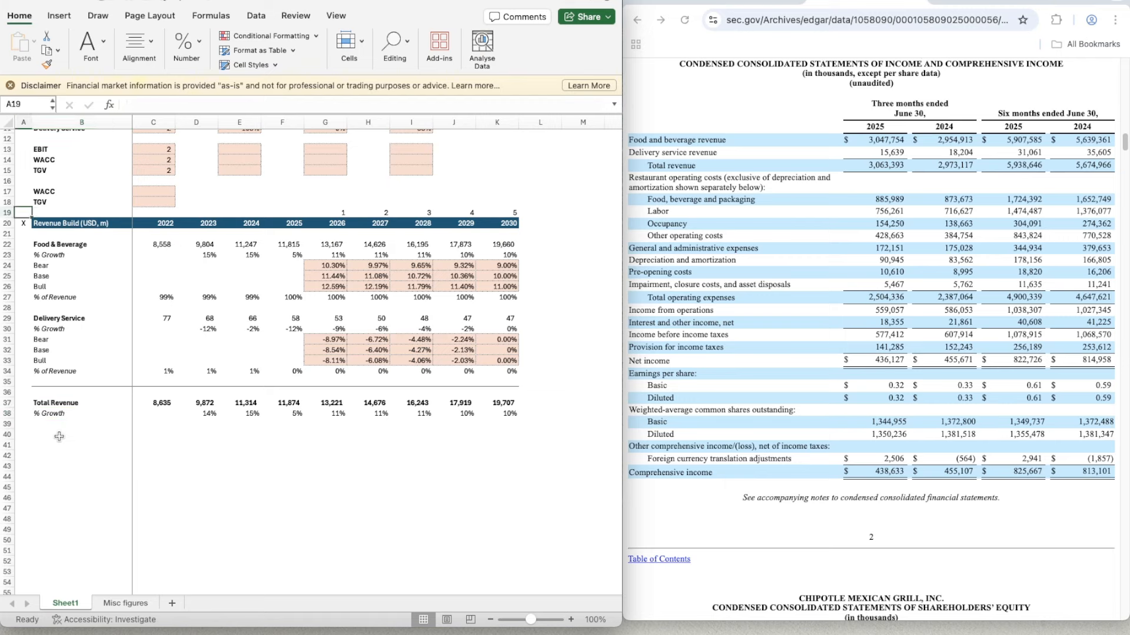
key("shift+Right")
key("shift+Right")
key("shift+Right")
key("shift+Right")
key("shift+Right")
key("shift+Right")
key("shift+Right")
key("shift+Right")
key("shift+Right")
key("shift+Right")
key("shift+Right")
key("shift+Right")
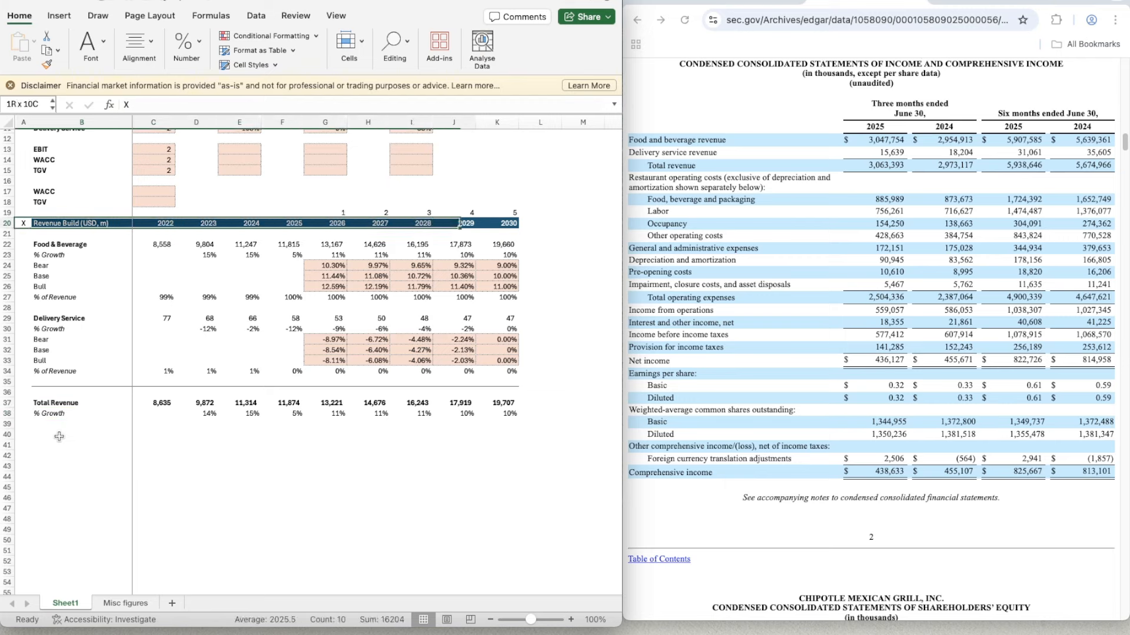
key("shift+Left")
key("shift+Left")
key("ctrl+c")
key("Down")
key("Down")
key("Down")
key("Down")
key("Down")
key("Down")
key("Down")
key("Down")
key("Down")
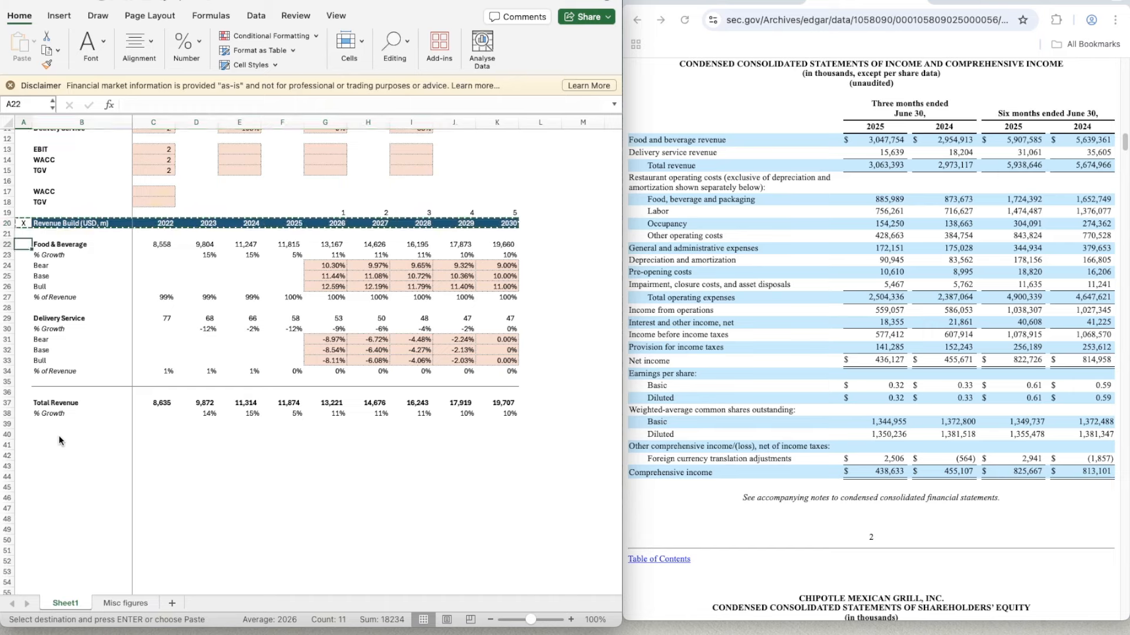
key("Down")
key("Down")
key("Down")
key("Down")
key("Down")
key("Down")
key("Down")
key("Down")
key("Down")
key("Down")
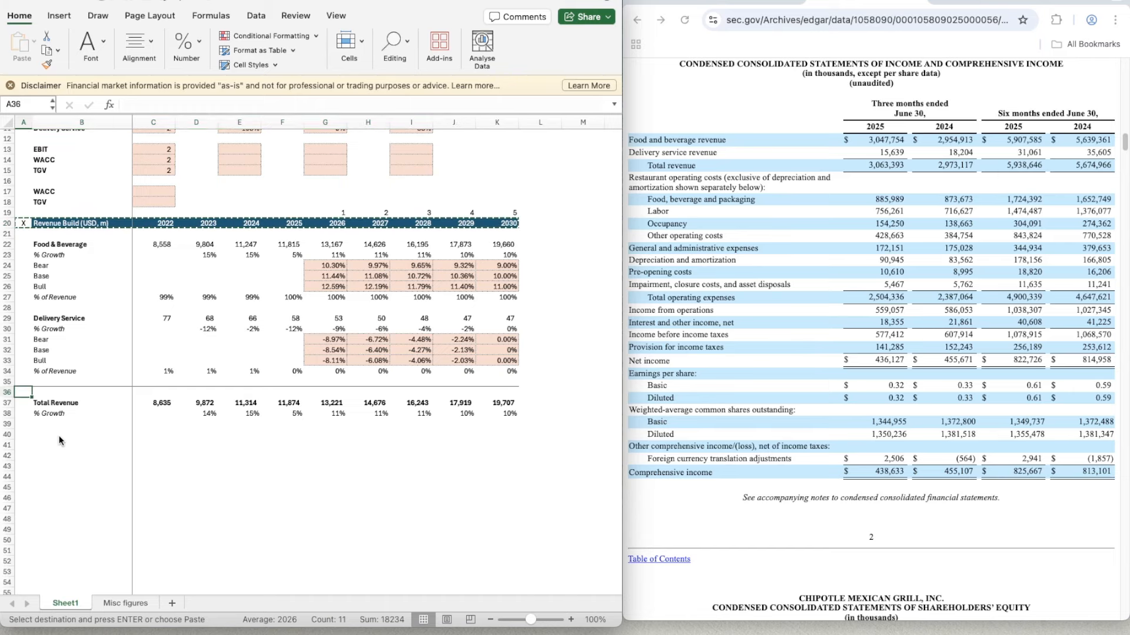
key("Down")
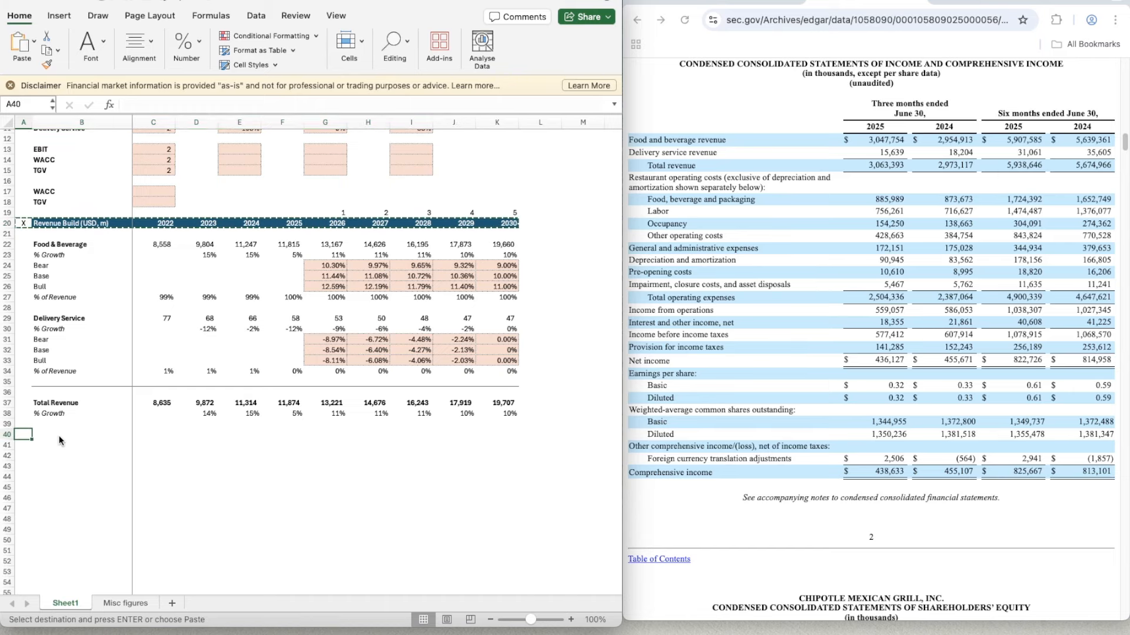
key("ctrl+v")
- Retitle the copied section header in B40 as "Income Statement"
key("Right")
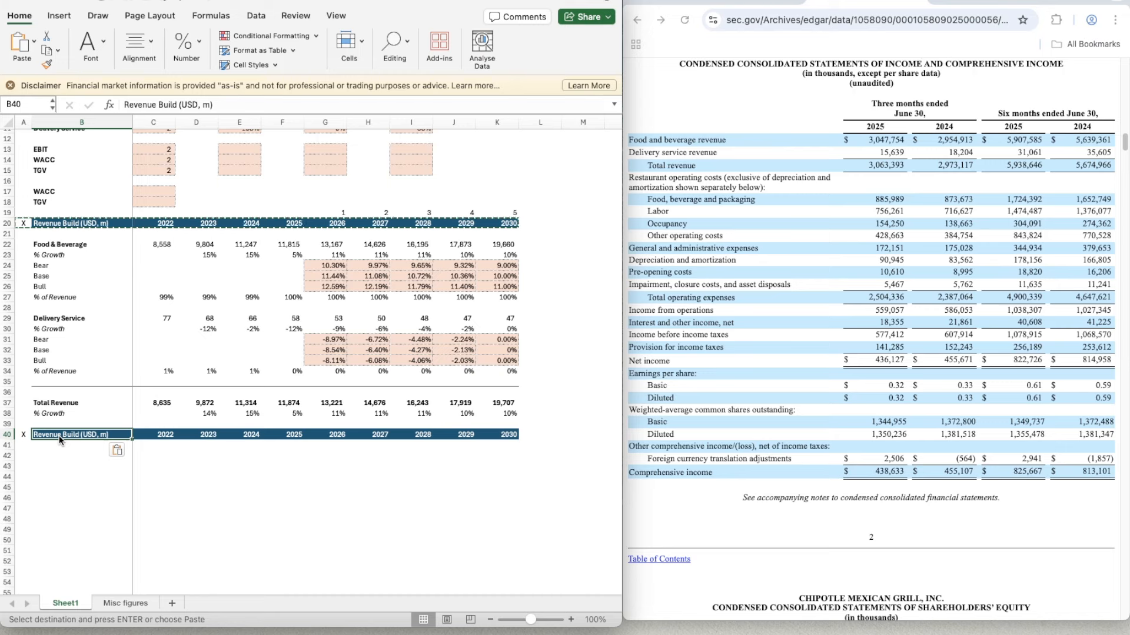
type("Income Statemt")
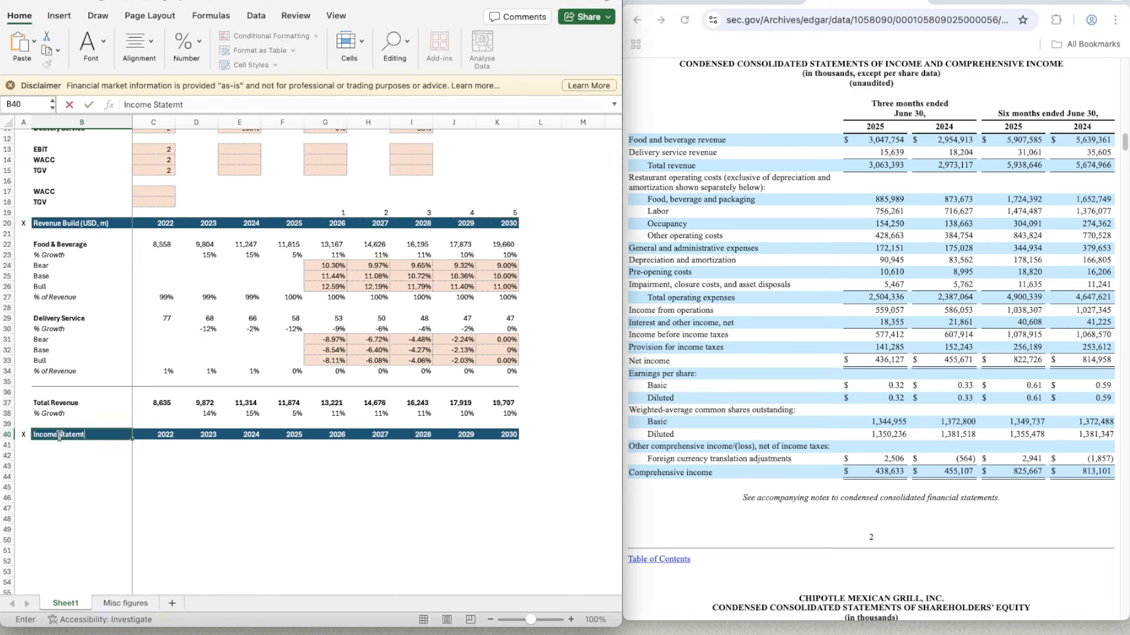
key("BackSpace")
type("ent")
key("Return")
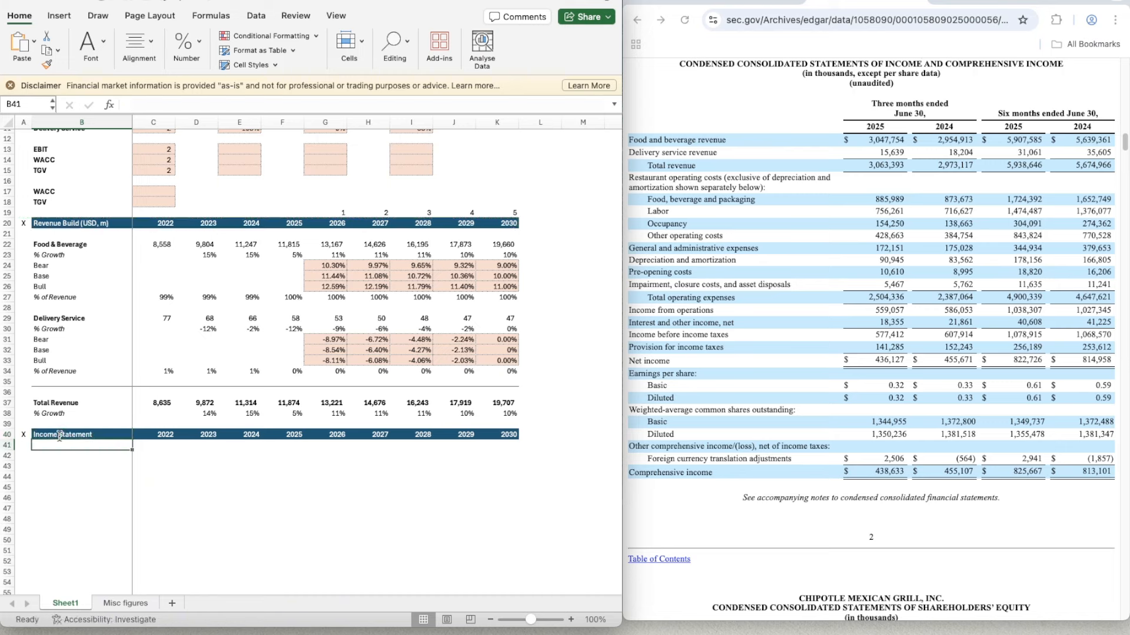
- Add a bold "Revenue" label in B42 under the Income Statement header
key("Down")
type("Revenue")
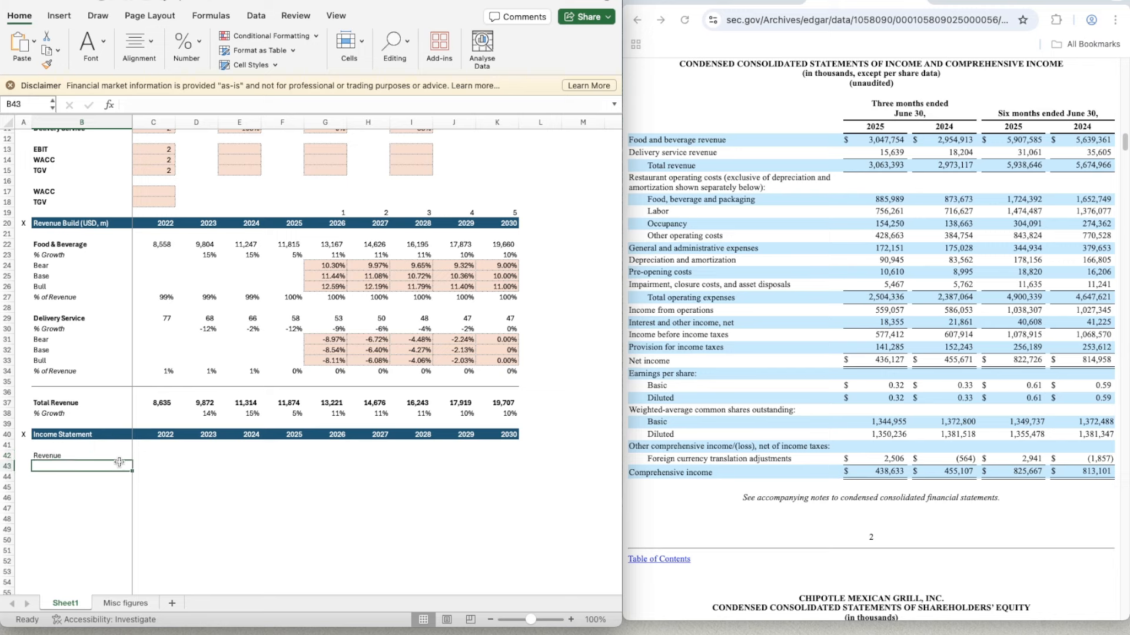
key("ctrl+Return")
key("ctrl+b")
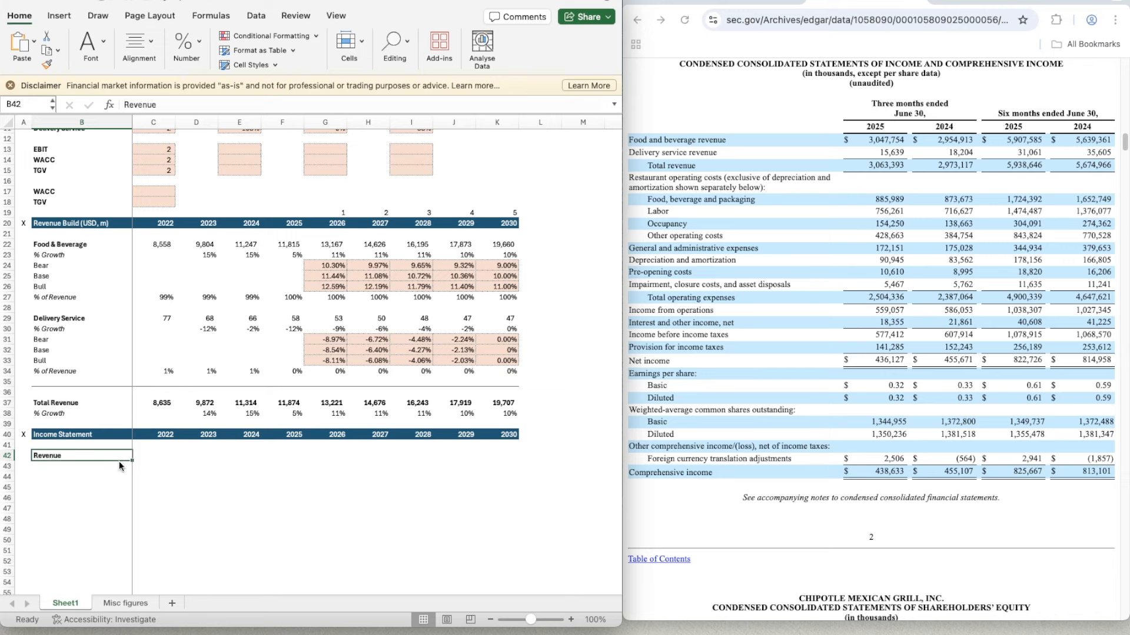
- Link the 2022 income statement revenue in C42 to total revenue with =C37
key("Tab")
type("=")
key("Up")
key("Up")
key("Up")
key("Up")
key("Up")
key("Up")
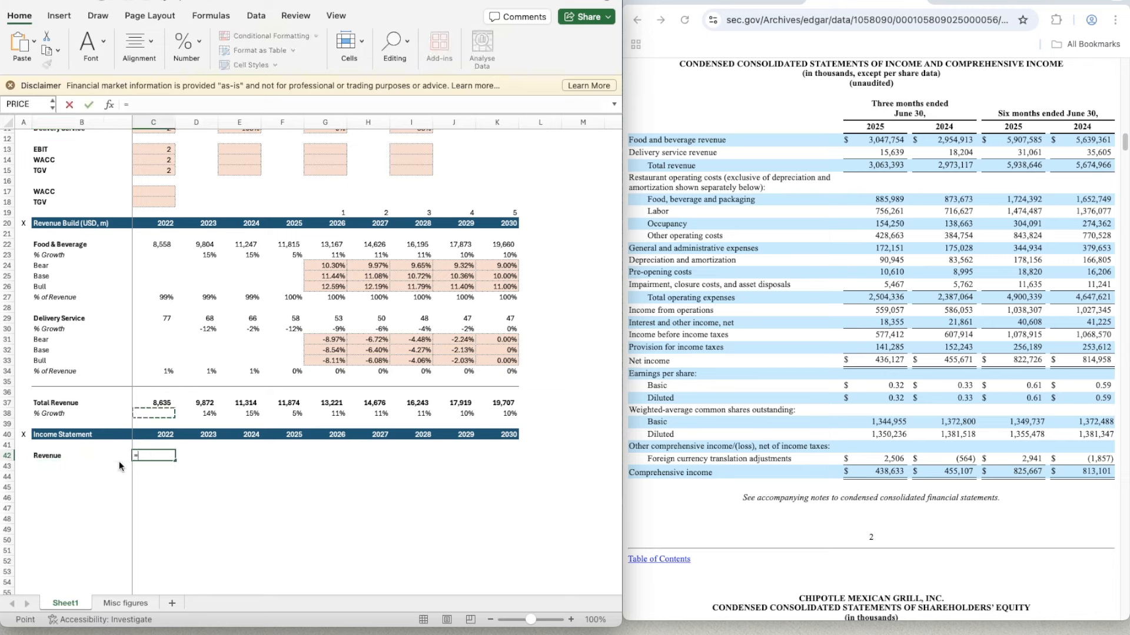
key("Down")
key("Return")
key("Up")
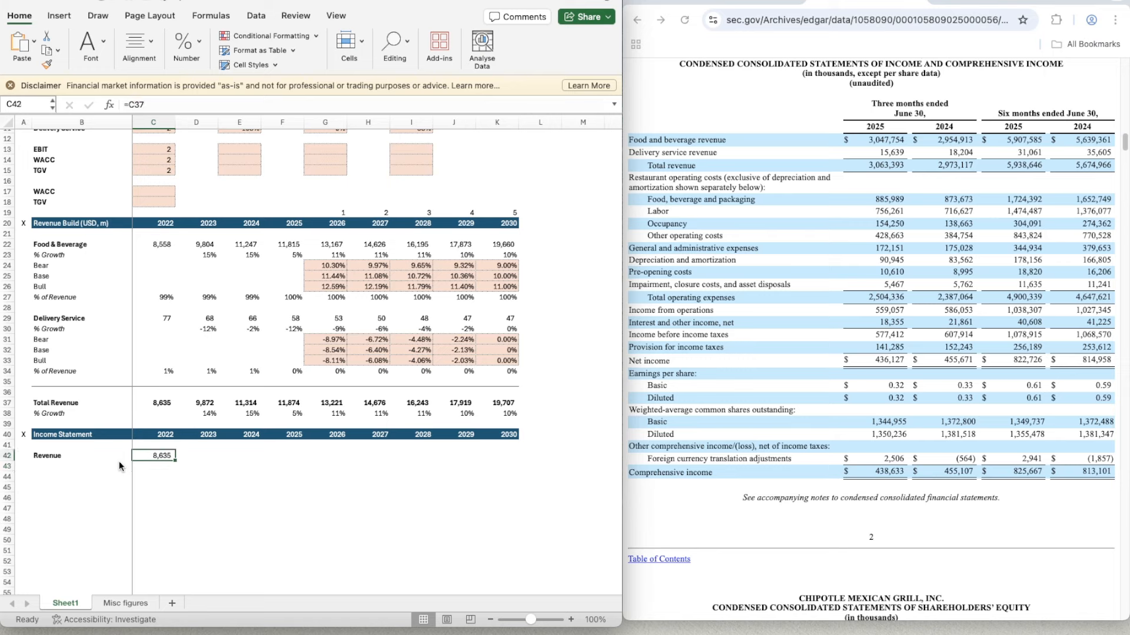
- Copy the revenue link from C42 across 2023 to 2030, through K42
key("ctrl+c")
key("shift+Right")
key("shift+Right")
key("shift+Right")
key("shift+Right")
key("shift+Right")
key("shift+Right")
key("shift+Right")
key("shift+Right")
key("shift+Right")
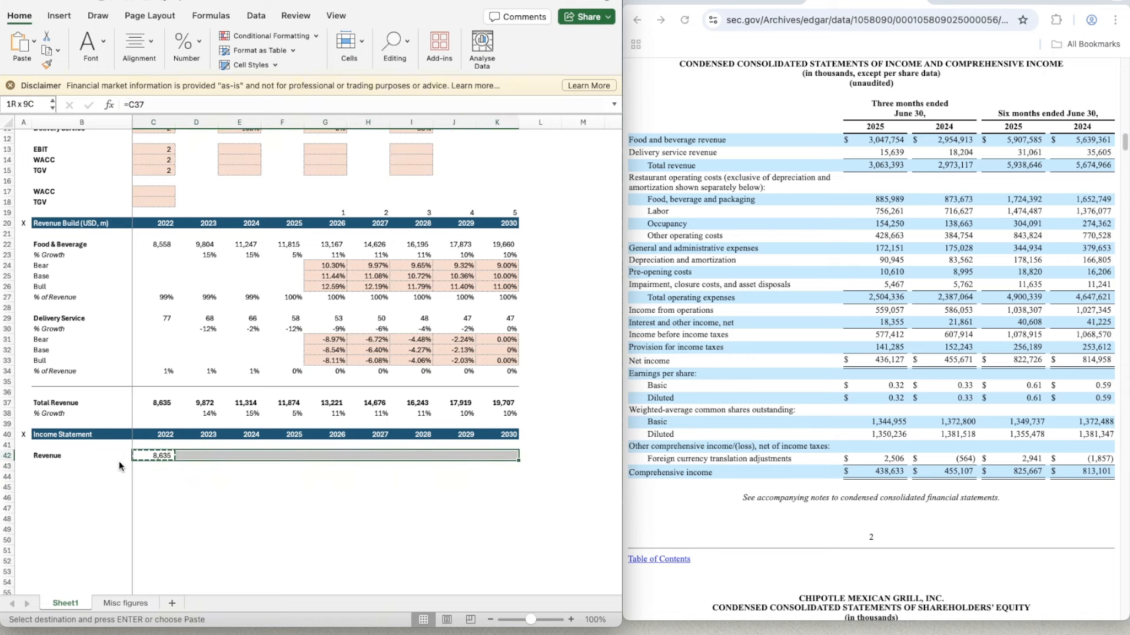
key("shift+Left")
key("ctrl+v")
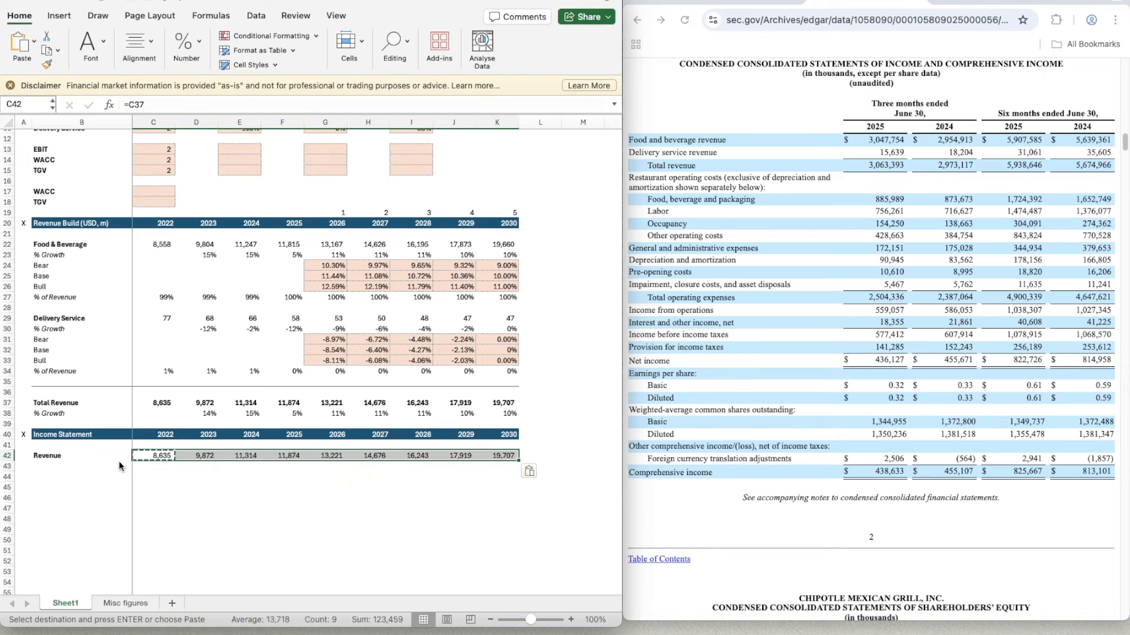
key("Down")
key("Down")
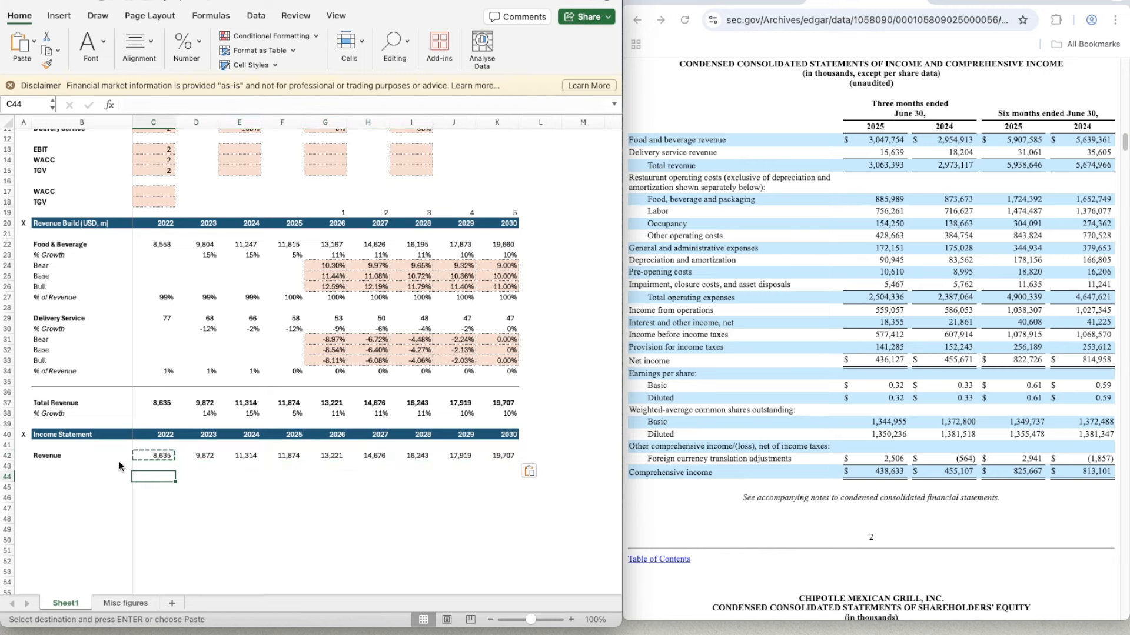
- Add a "% Growth" label in B43 beneath the income statement's Revenue line
key("Down")
key("Left")
key("Up")
key("Up")
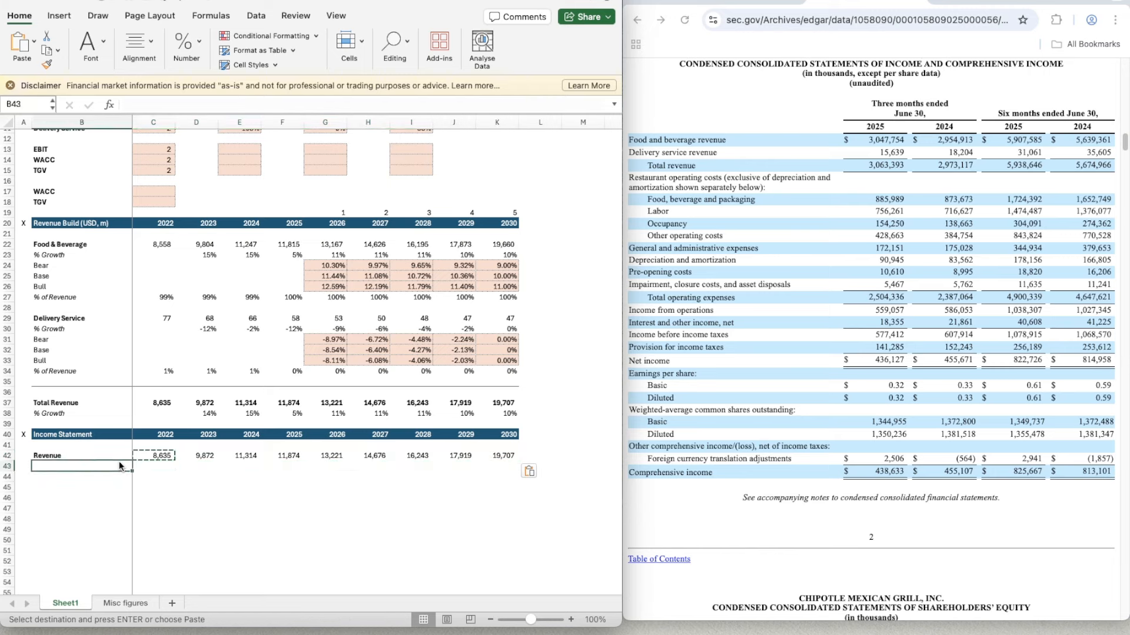
type("% Growth")
key("Return")
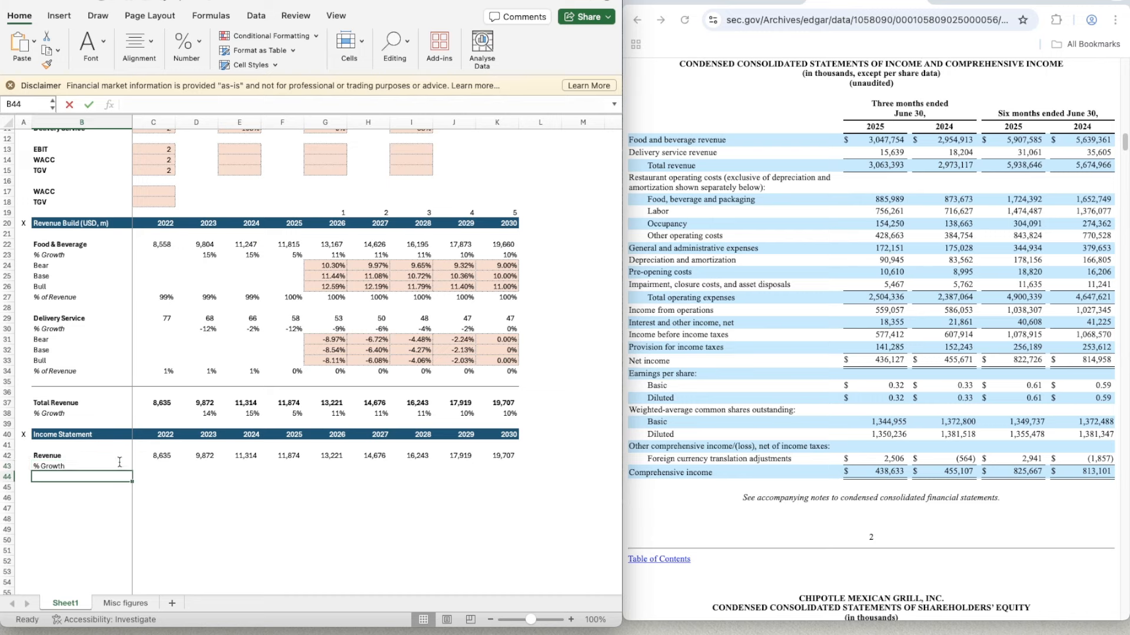
- Calculate the 2023 income statement revenue growth in D43 with =D42/C42-1
key("Up")
key("Right")
key("Right")
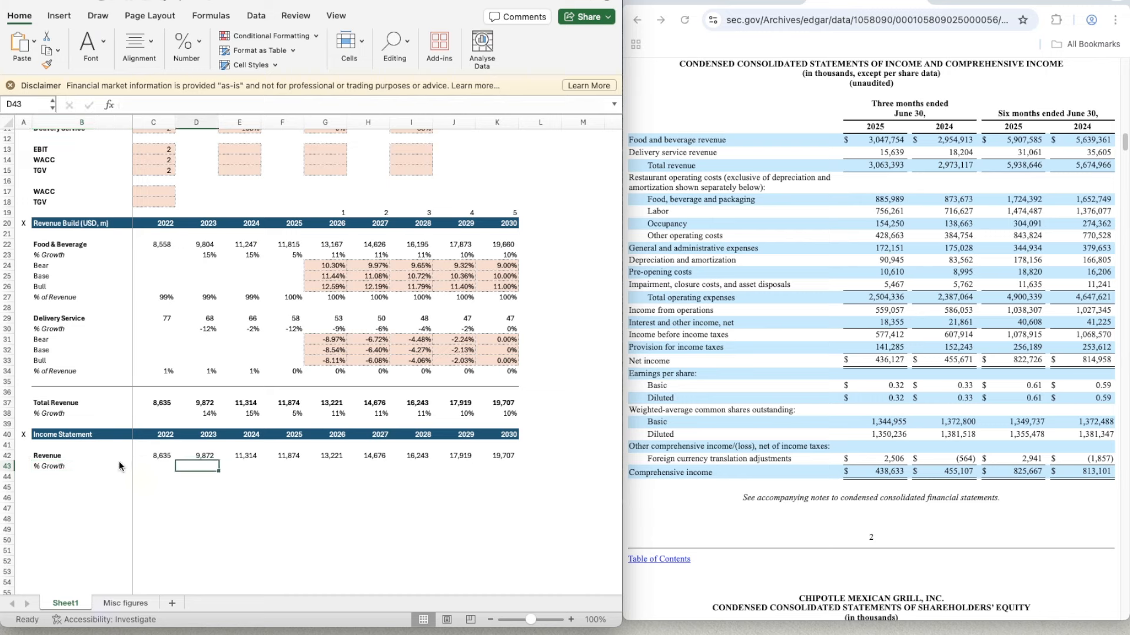
type("=")
key("Up")
type("/")
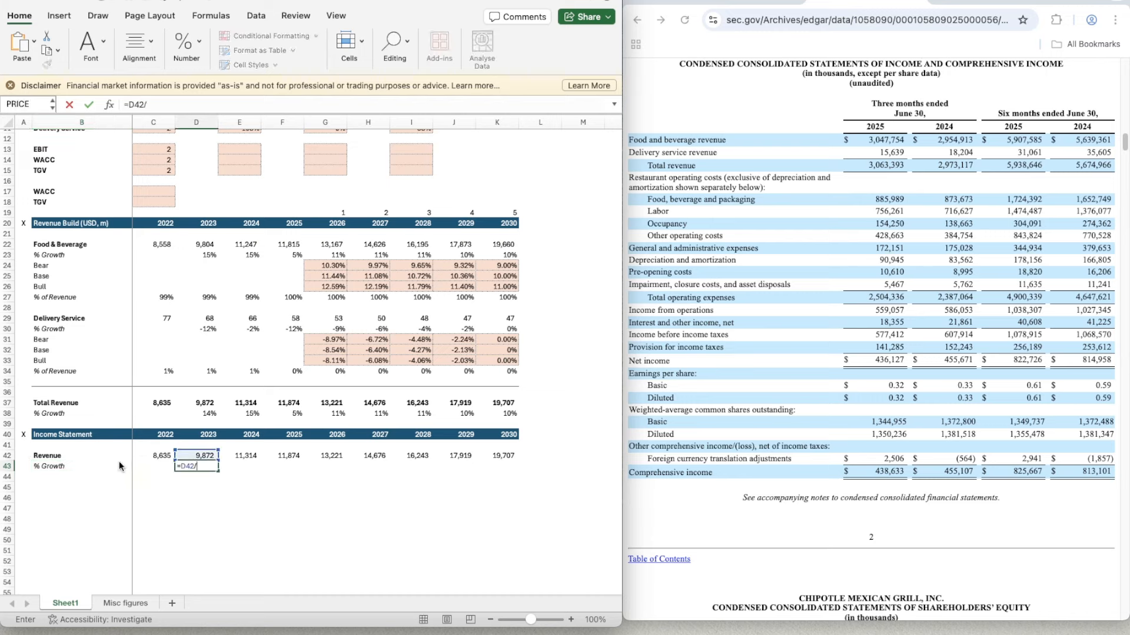
key("Left")
key("Up")
type("-1")
key("Return")
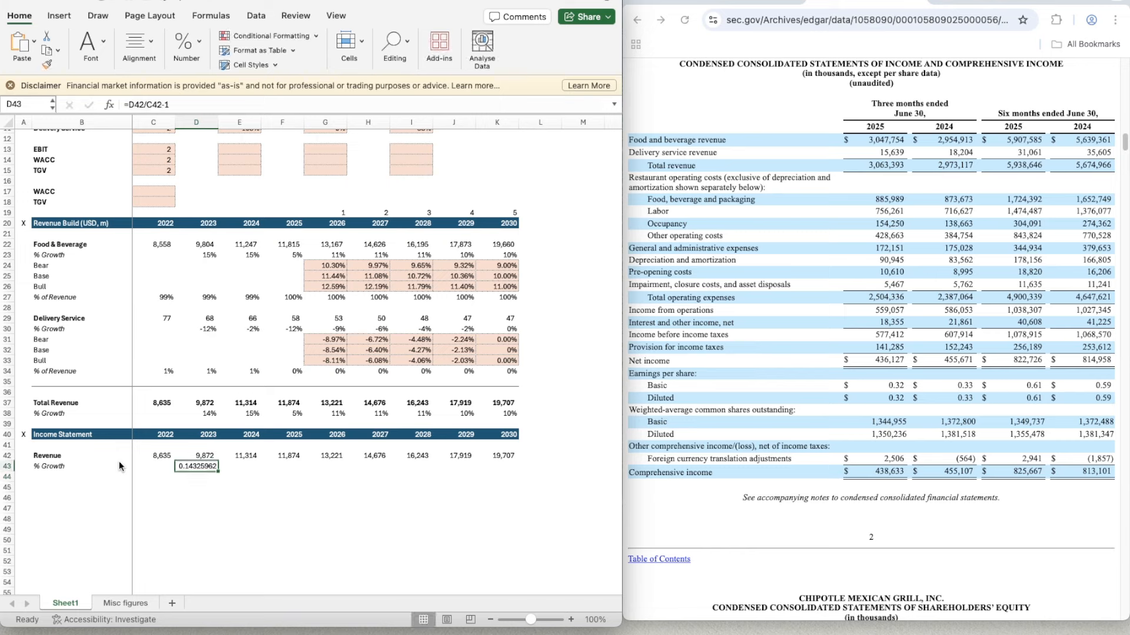
- Apply the whole-number percentage format of D38 to the 2023 revenue growth cell D43
key("Up")
left_click(207, 416)
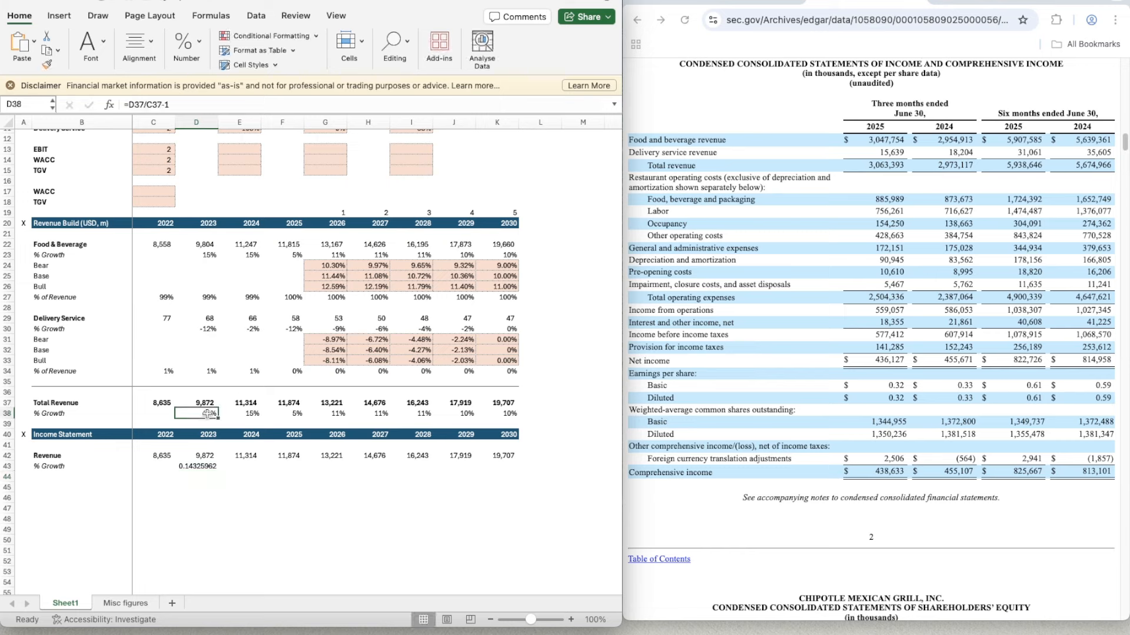
key("shift+super+c")
left_click(195, 468)
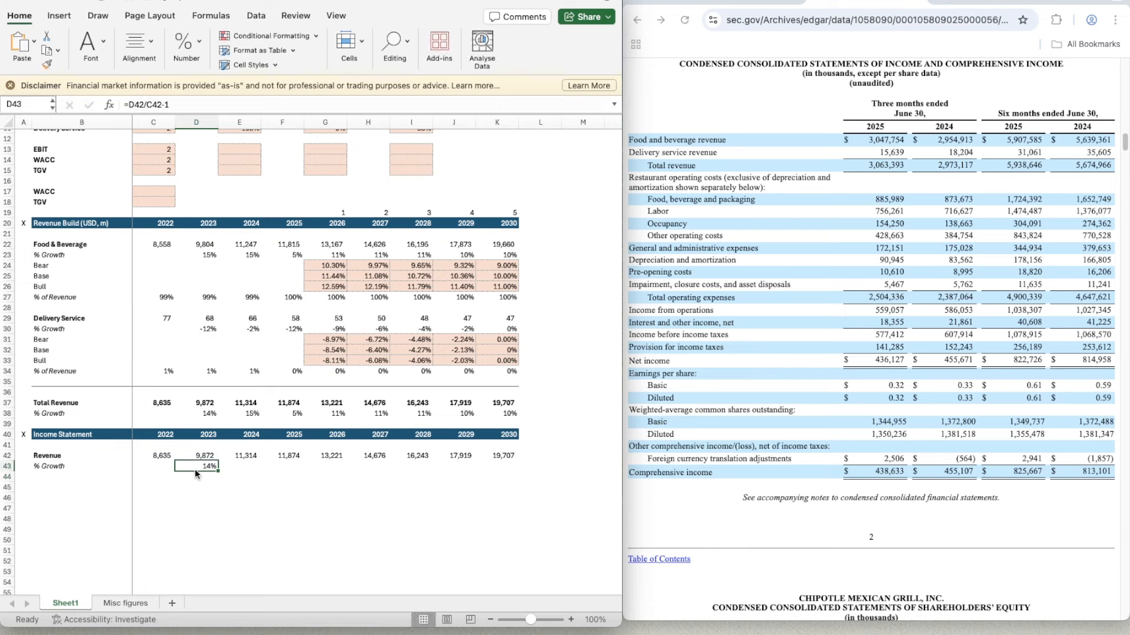
- Copy the revenue growth formula from D43 across 2024 to 2030 in E43:K43
key("super+c")
key("shift+Right")
key("shift+Right")
key("shift+Right")
key("shift+Right")
key("shift+Right")
key("shift+Right")
key("shift+Right")
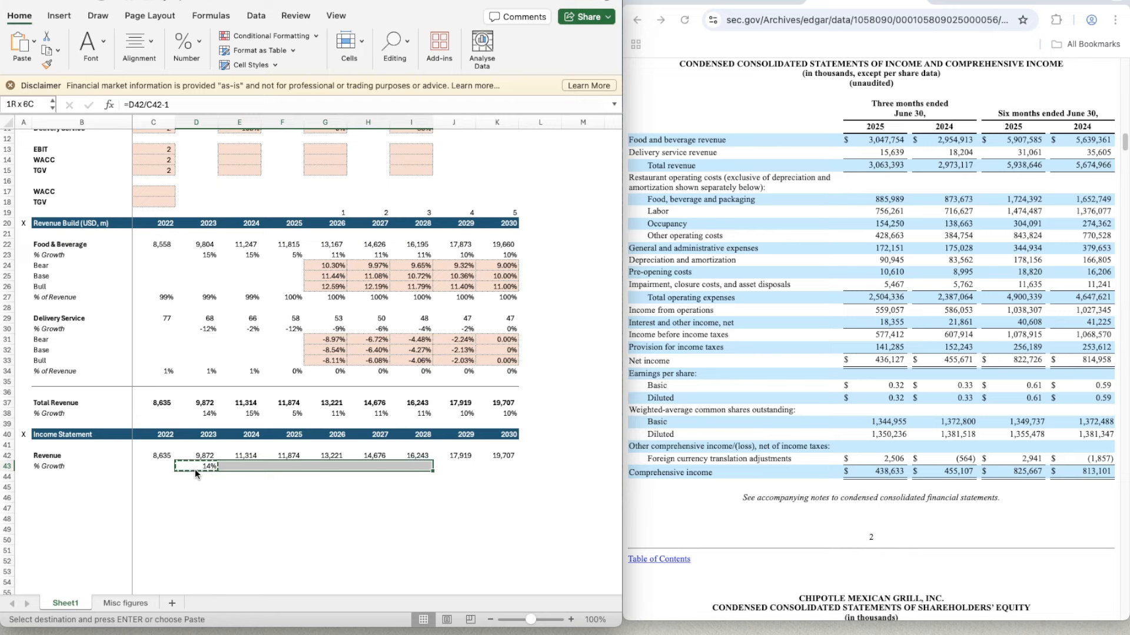
key("super+v")
key("Down")
key("Down")
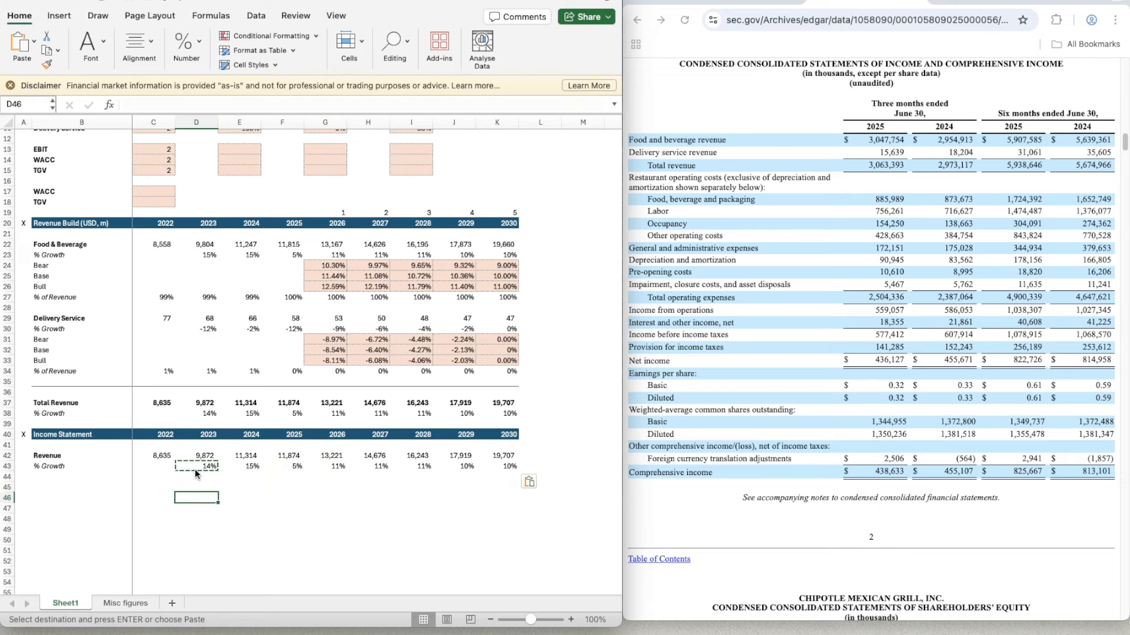
- Add a bold "EBIT" label in B45 of the Income Statement section
key("Left")
key("Left")
type("EBIT")
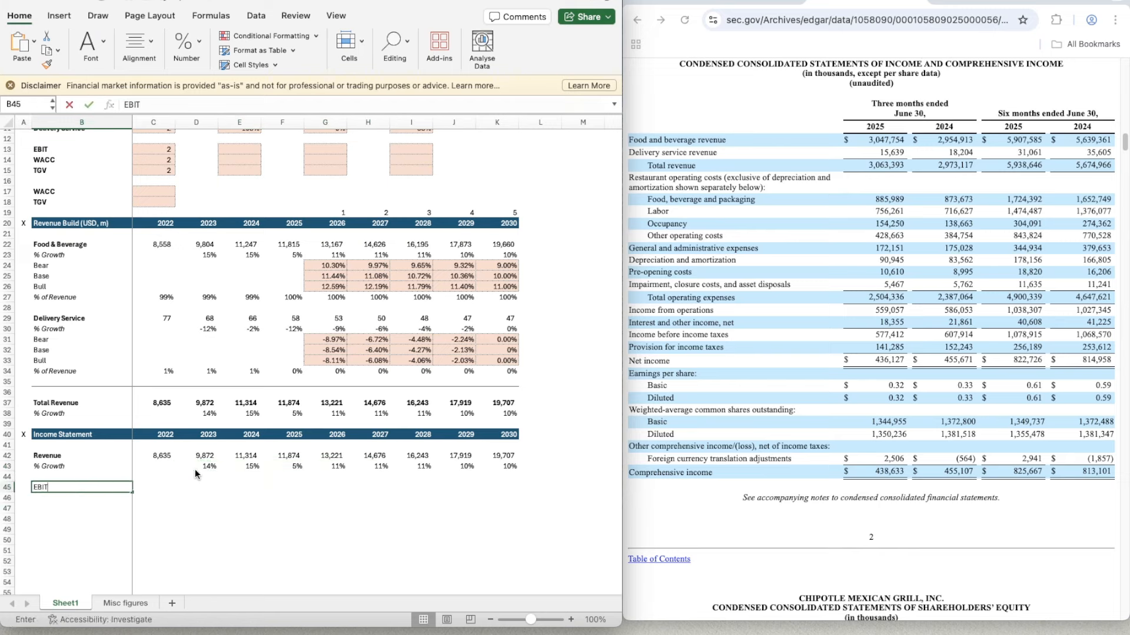
key("super+b")
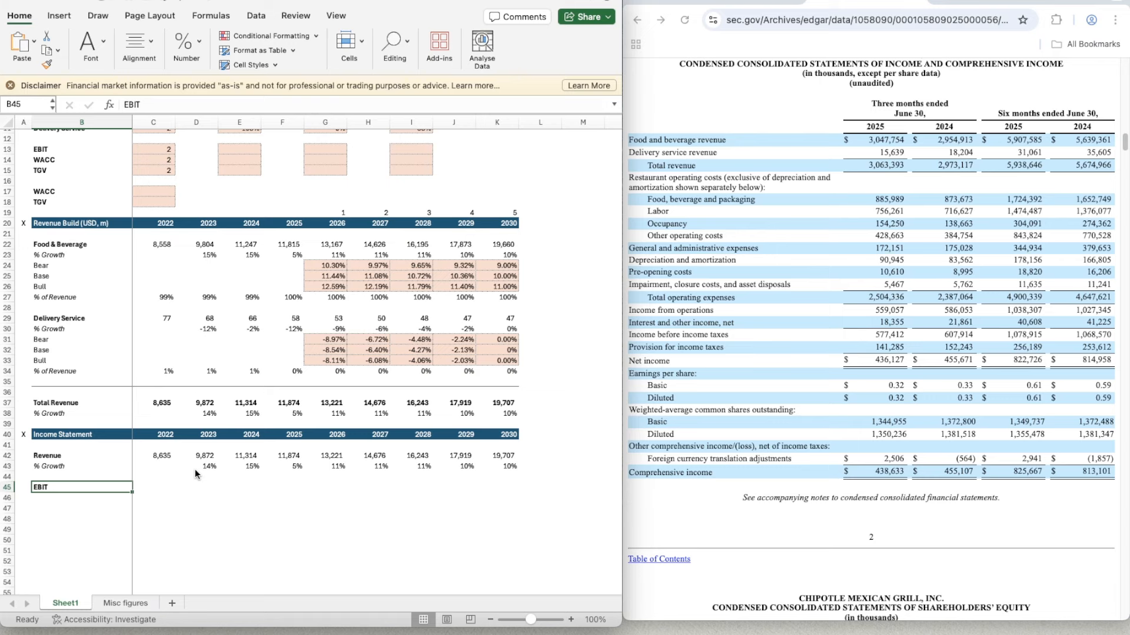
key("Down")
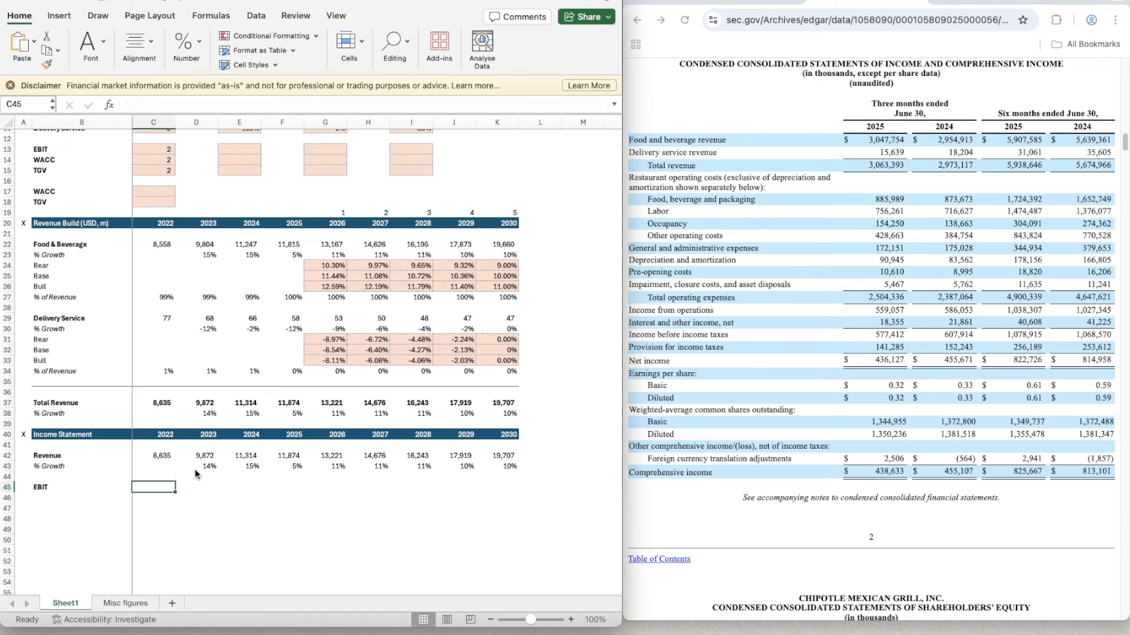
- Add an italic "% of Revenue" label in B46 beneath EBIT
type("%")
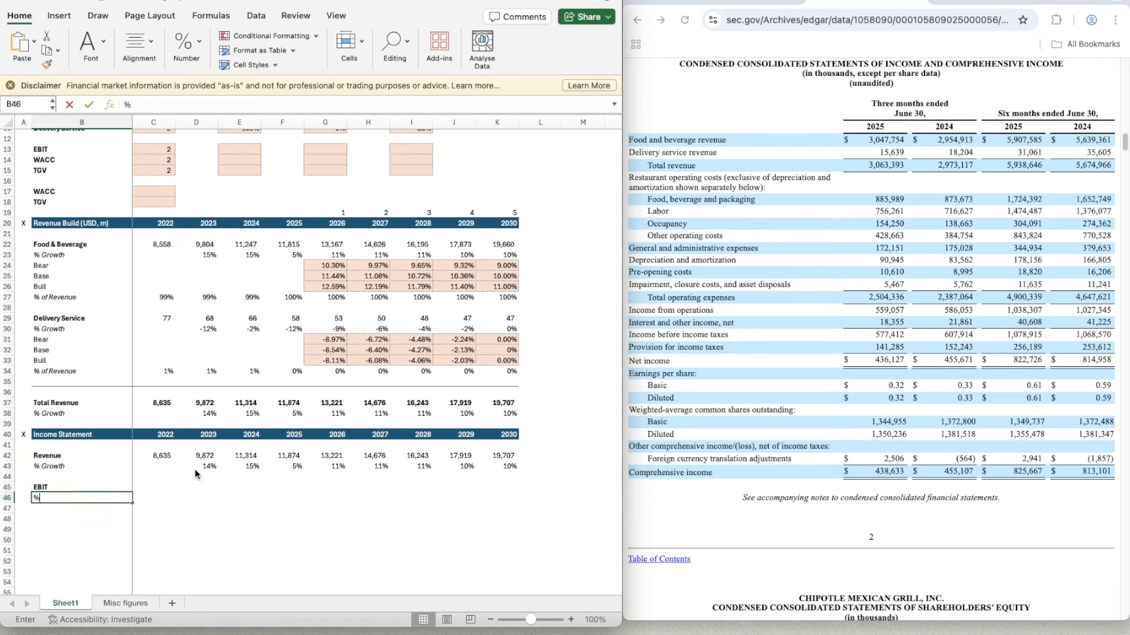
type(" of Revenue")
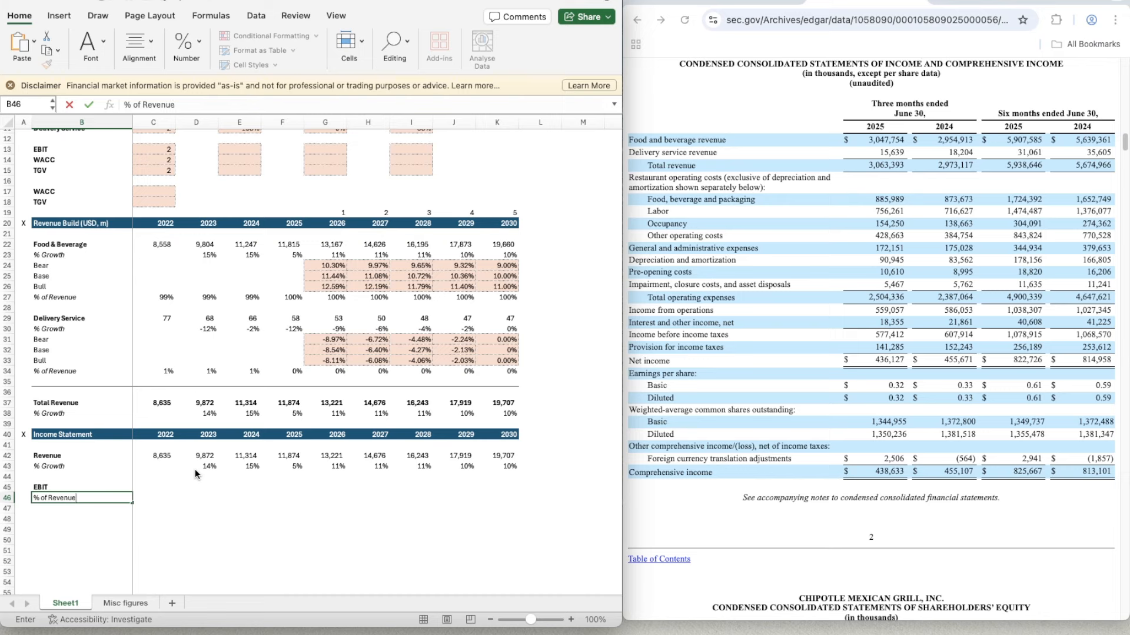
key("Return")
key("Up")
key("super+i")
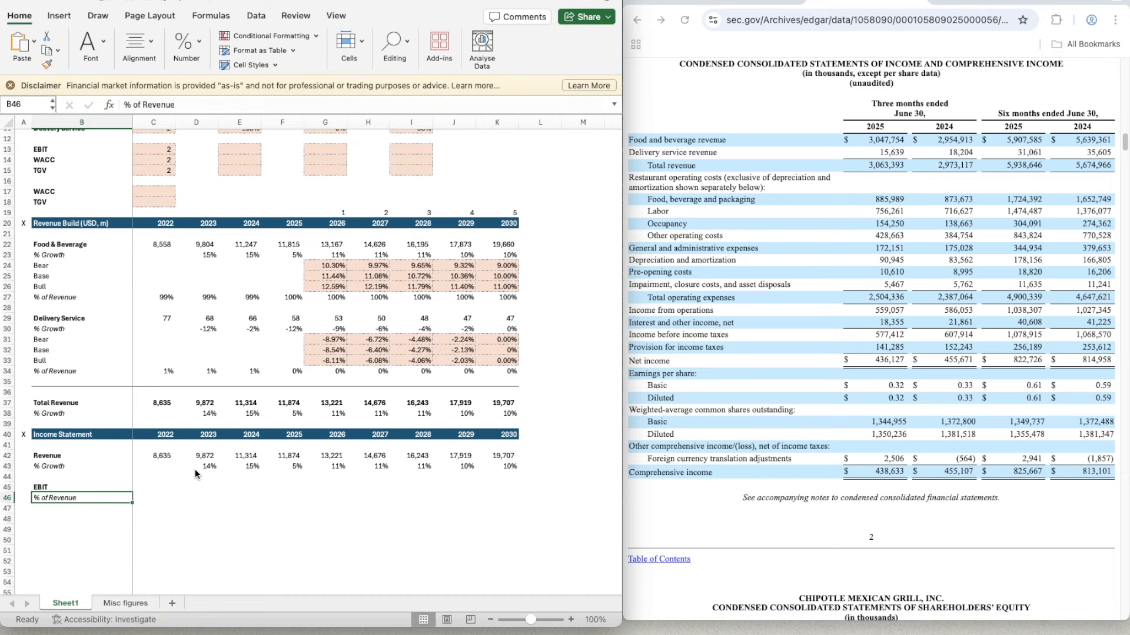
key("shift+space")
- Add a bold "Taxes" label in B48 of the Income Statement section
key("Down")
key("Down")
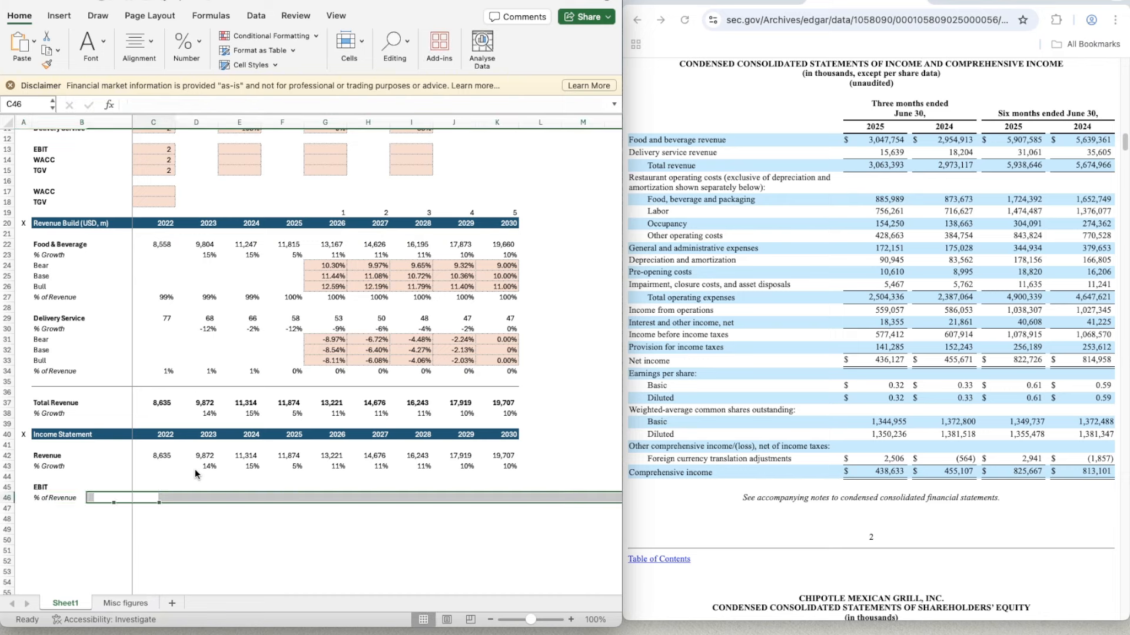
type("Taxes")
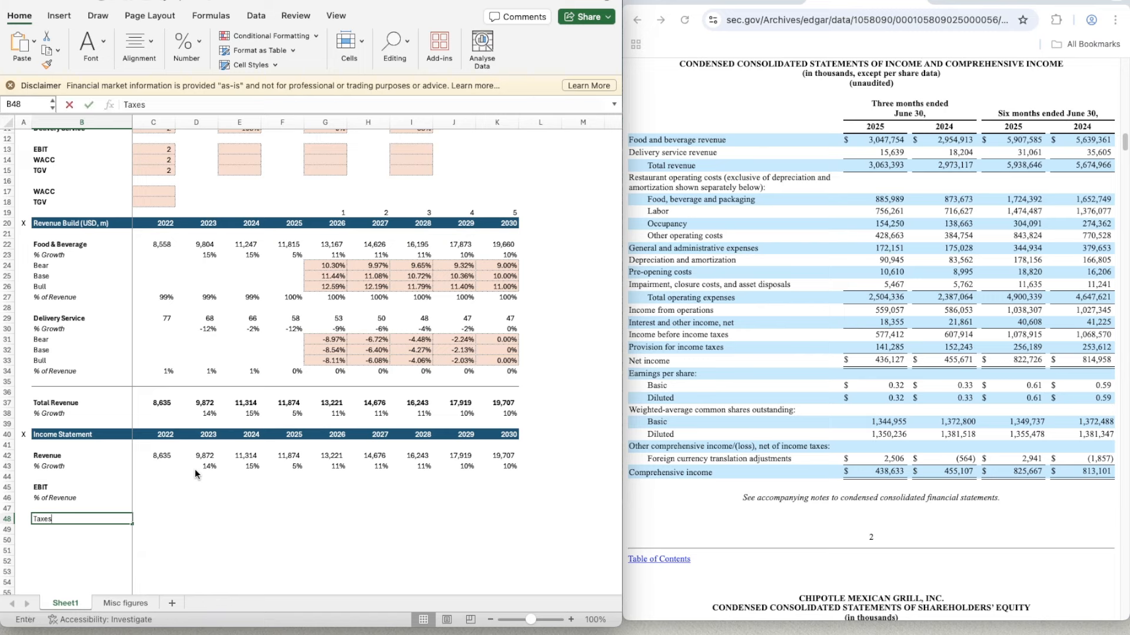
key("Return")
key("Up")
key("ctrl+b")
- Add an italic "% of EBIT" label in B49 beneath Taxes
key("Down")
type("% of EBIT")
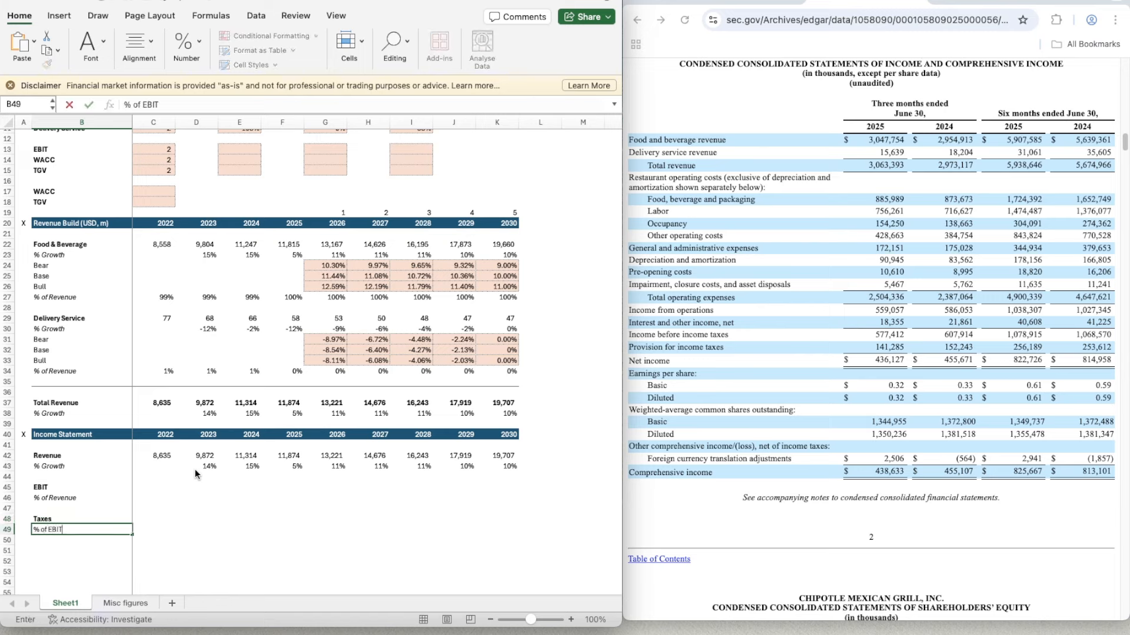
key("Return")
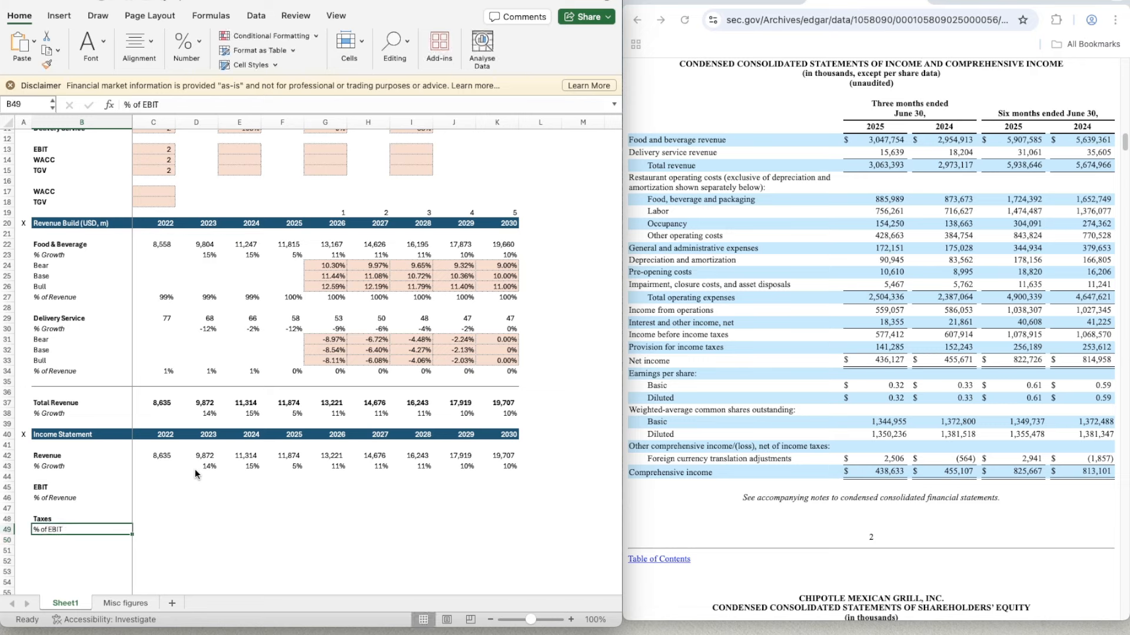
key("Up")
key("ctrl+i")
- Switch the browser to the annual SEC filing with the consolidated income statement for 2022 to 2024
key("Up")
key("Up")
key("Up")
key("Up")
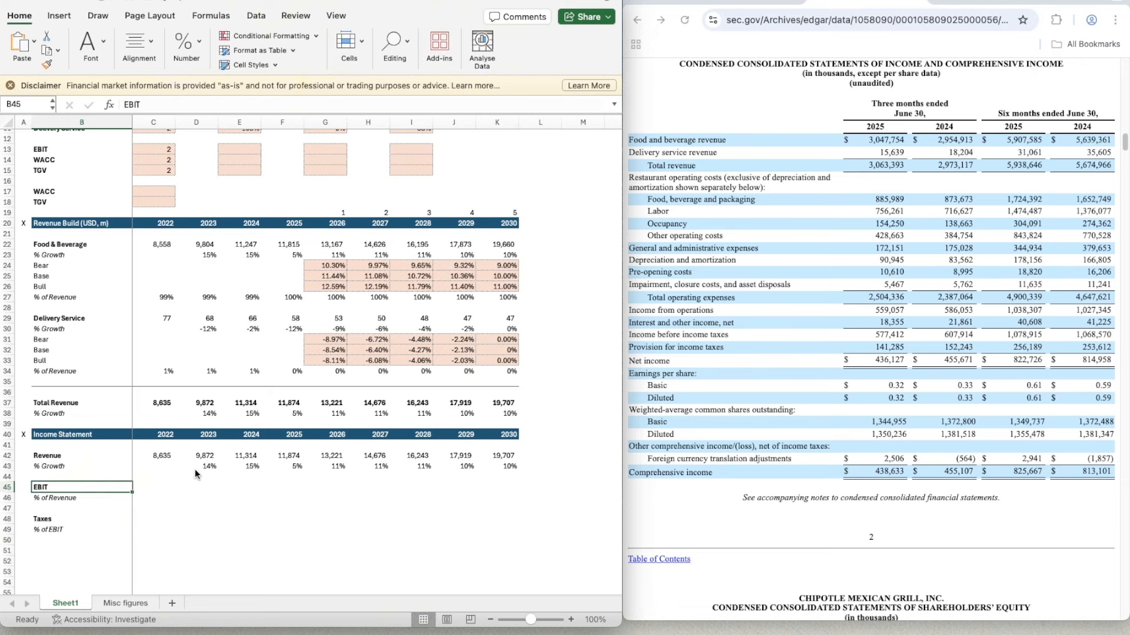
key("Right")
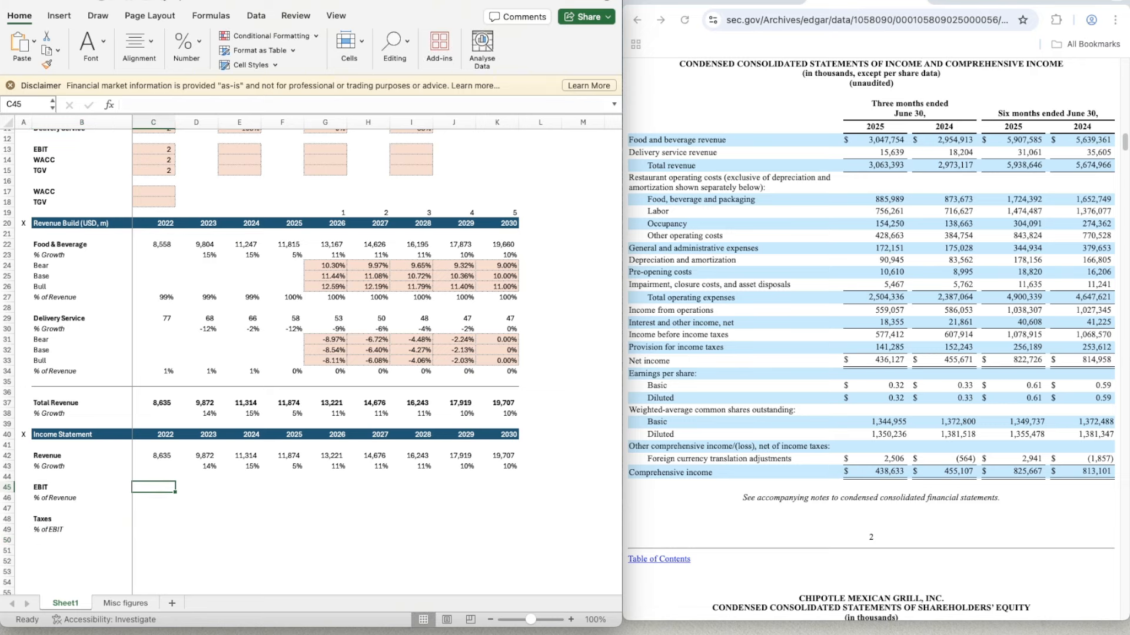
left_click(298, 488)
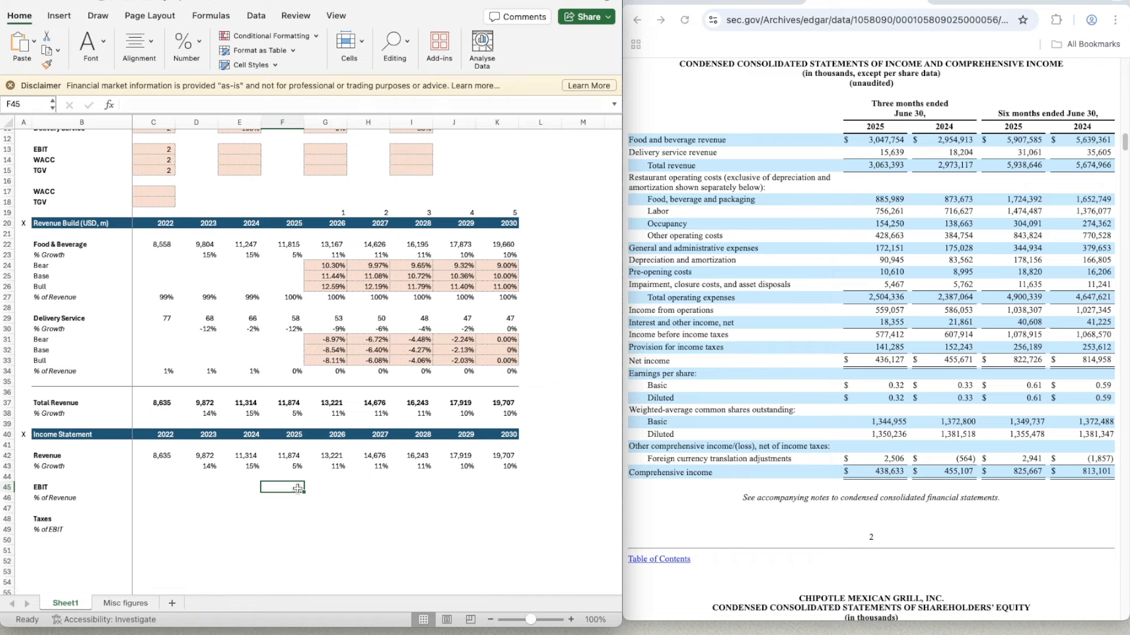
left_click(744, 2)
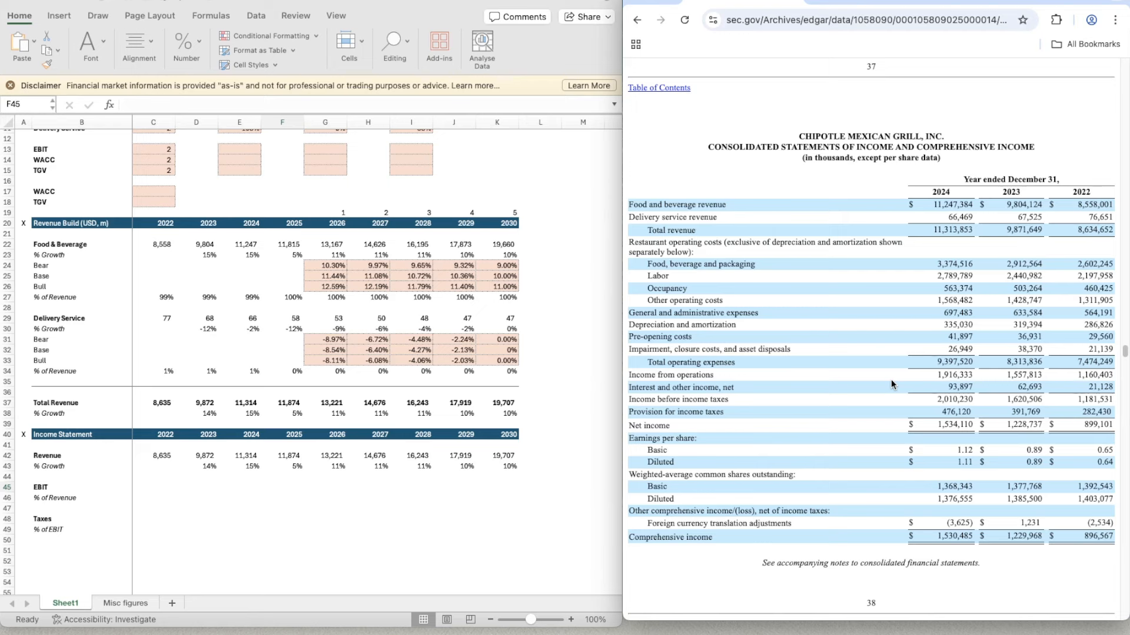
- Back in Excel, enter 1160.403, the filing's 2022 income from operations, as 2022 EBIT in C45
left_click(155, 488)
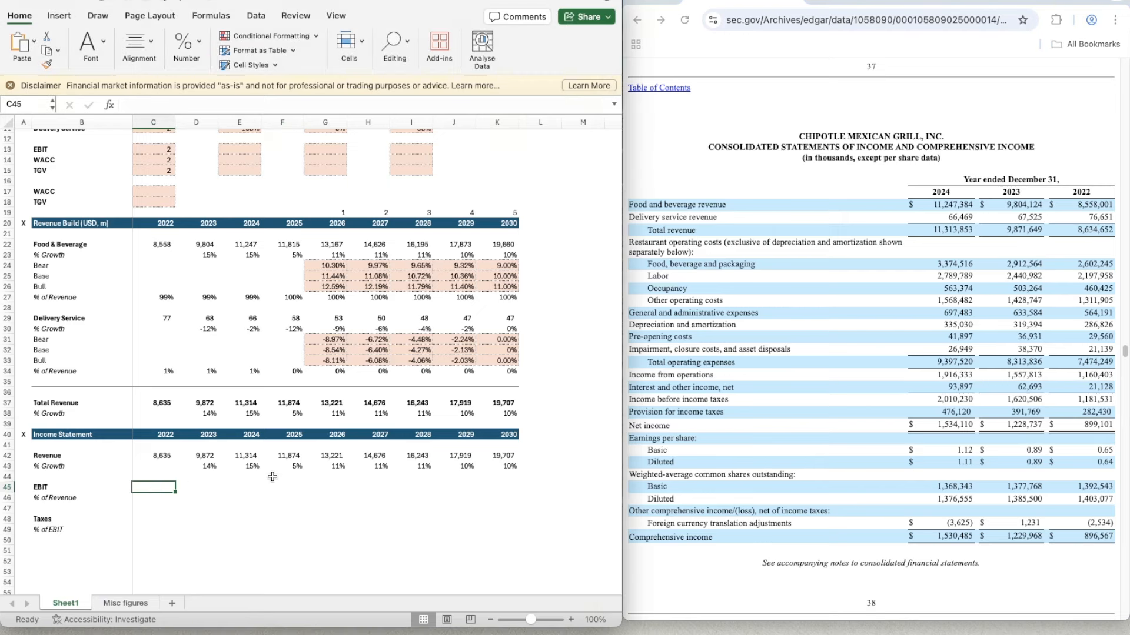
key("Right")
key("Right")
key("Left")
key("Left")
type("1160")
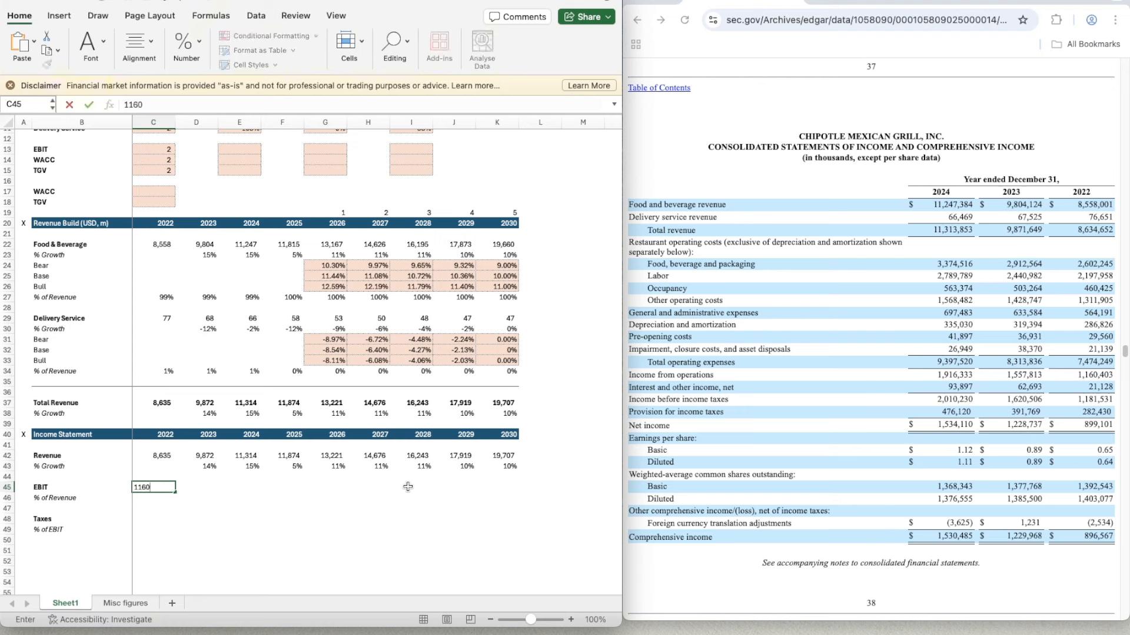
type(".403")
key("Return")
- Apply the number format of revenue cell C42 to the whole EBIT row, C45:K45
key("Up")
key("Up")
key("Up")
key("Up")
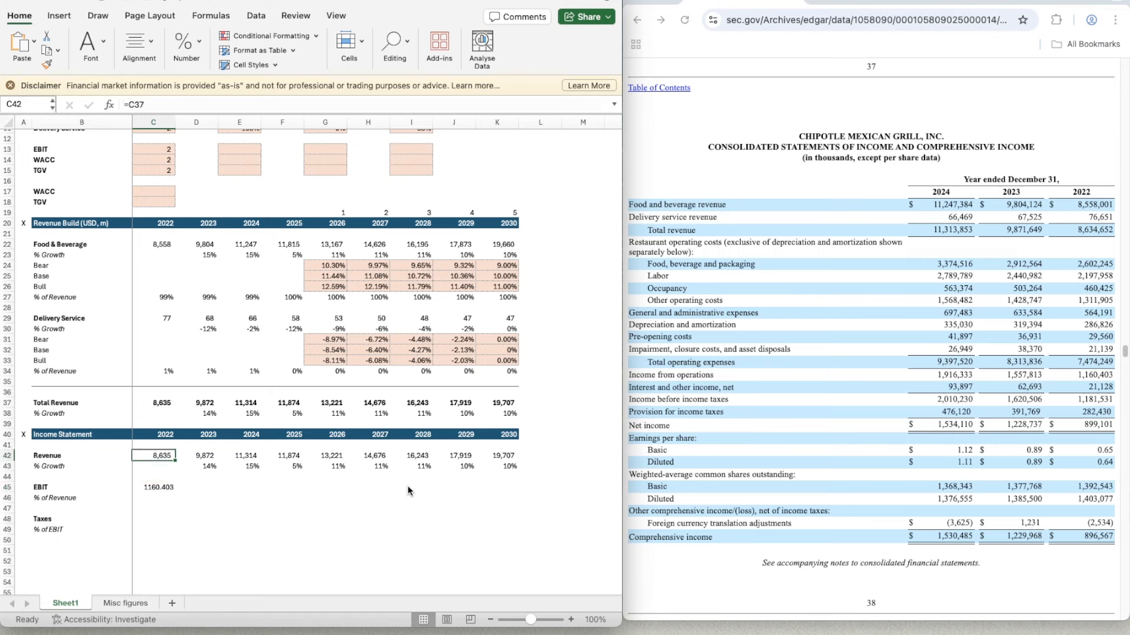
key("super+shift+c")
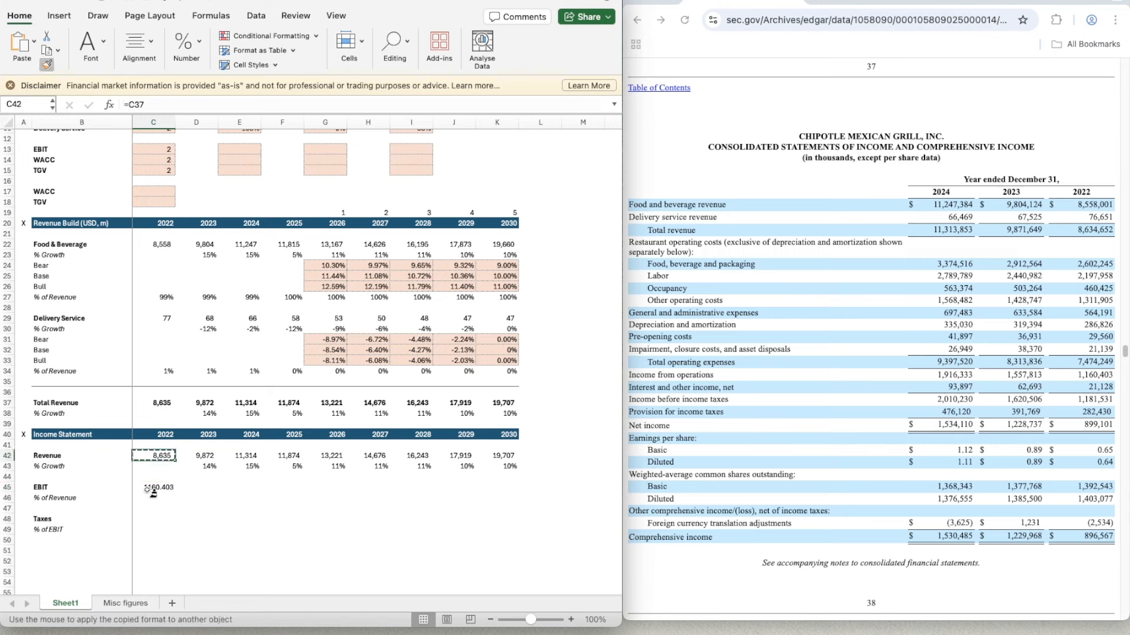
mouse_move(151, 490)
left_mouse_down()
mouse_move(559, 490)
mouse_move(515, 490)
left_mouse_up()
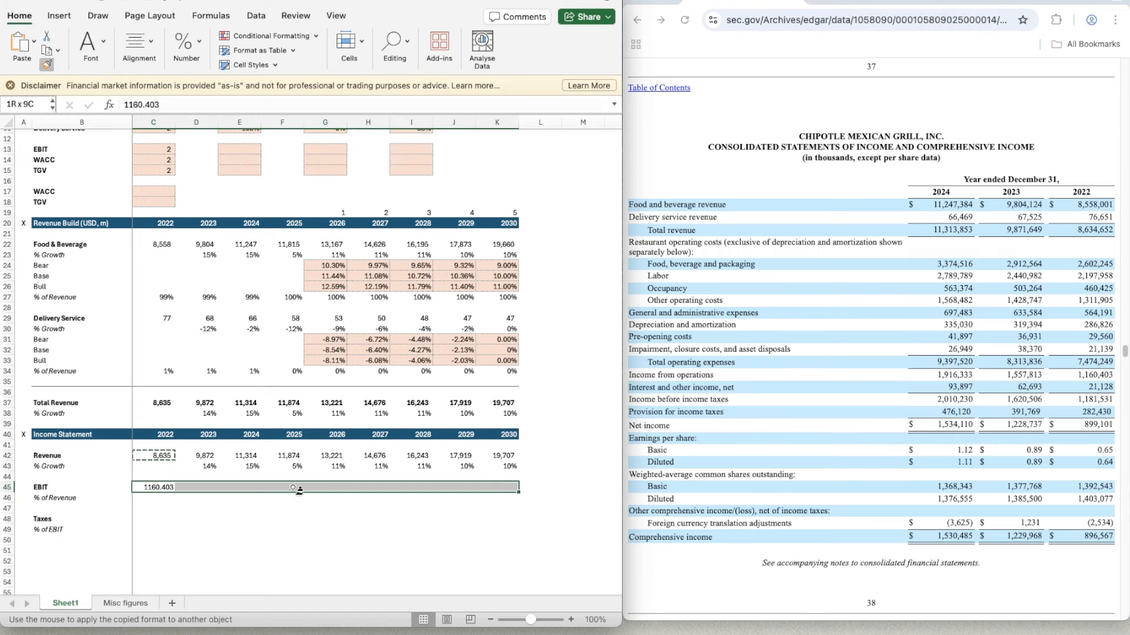
- Enter the filing's income from operations as EBIT: 1557.813 for 2023 in D45 and 1916.333 for 2024 in E45
left_click(195, 490)
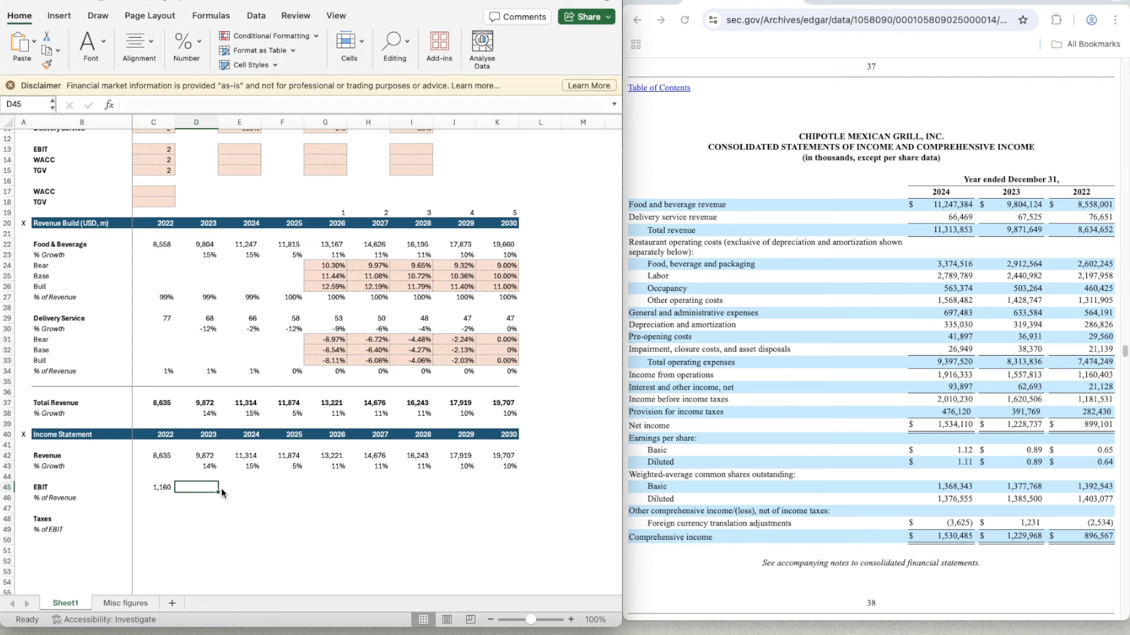
type("155")
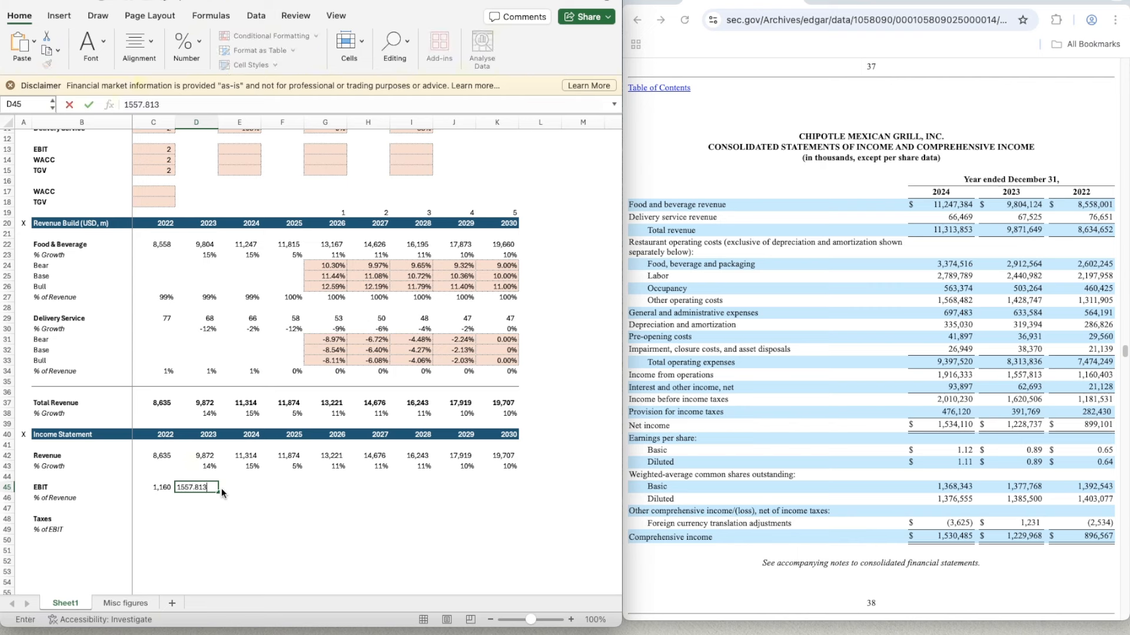
type("7.813")
left_click(221, 490)
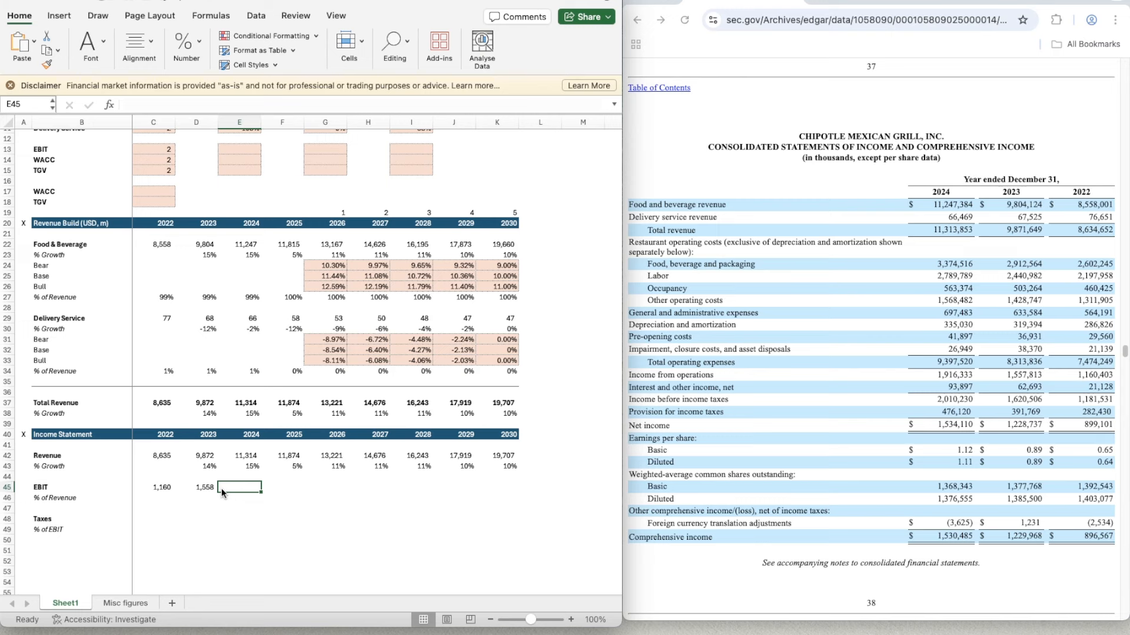
type("1916")
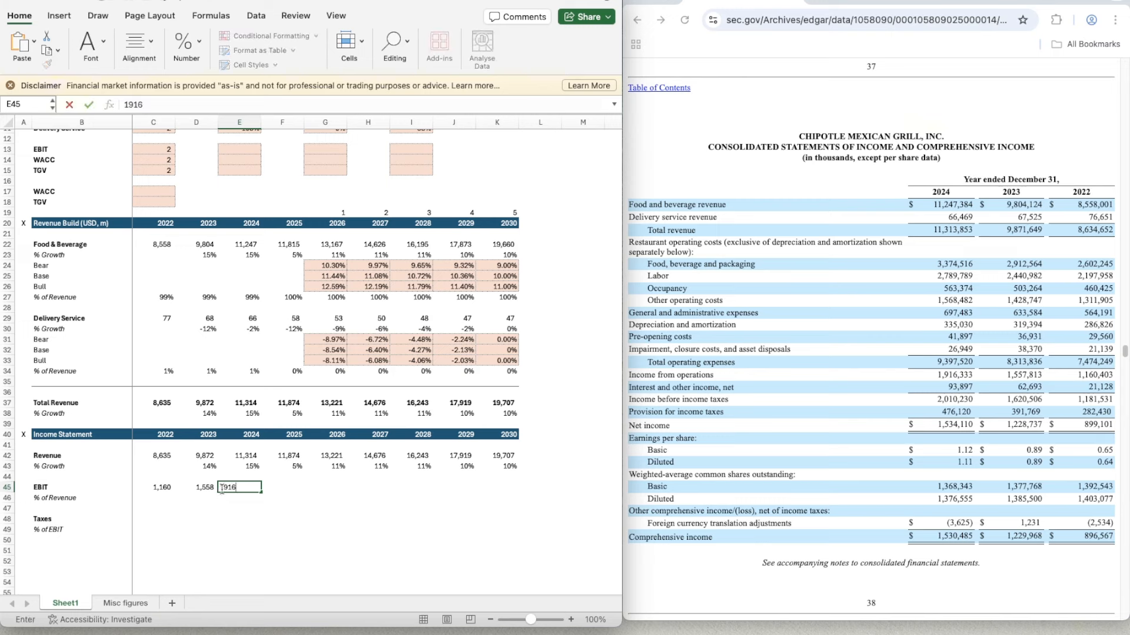
type(".333")
key("Return")
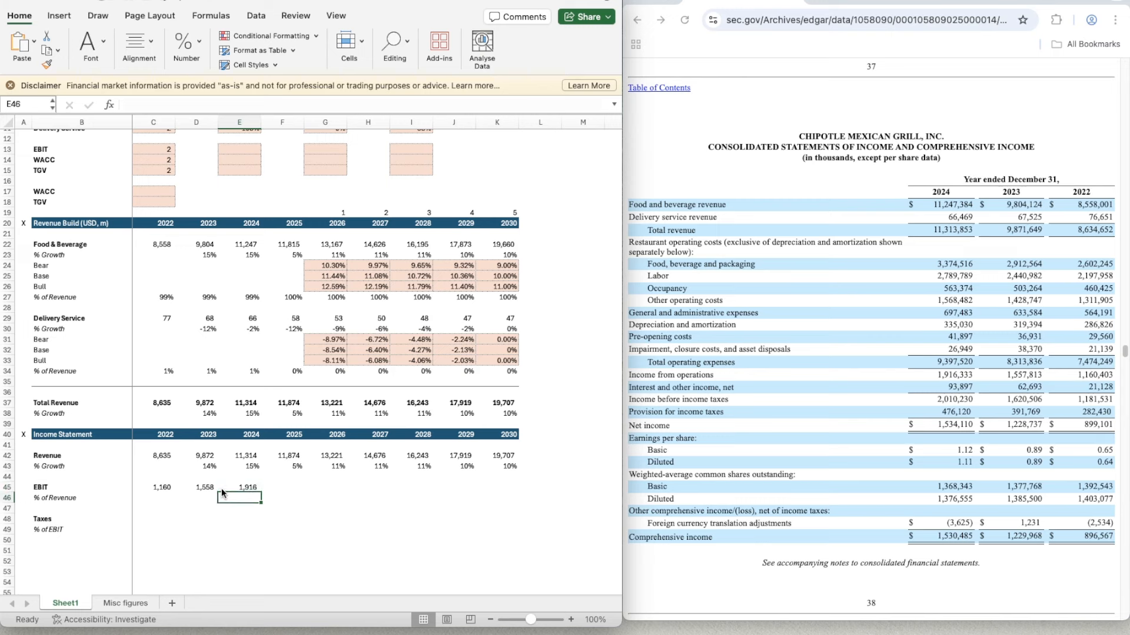
- Calculate the 2022 EBIT share of revenue in C46 with =C45/C42
key("Up")
key("Left")
key("Down")
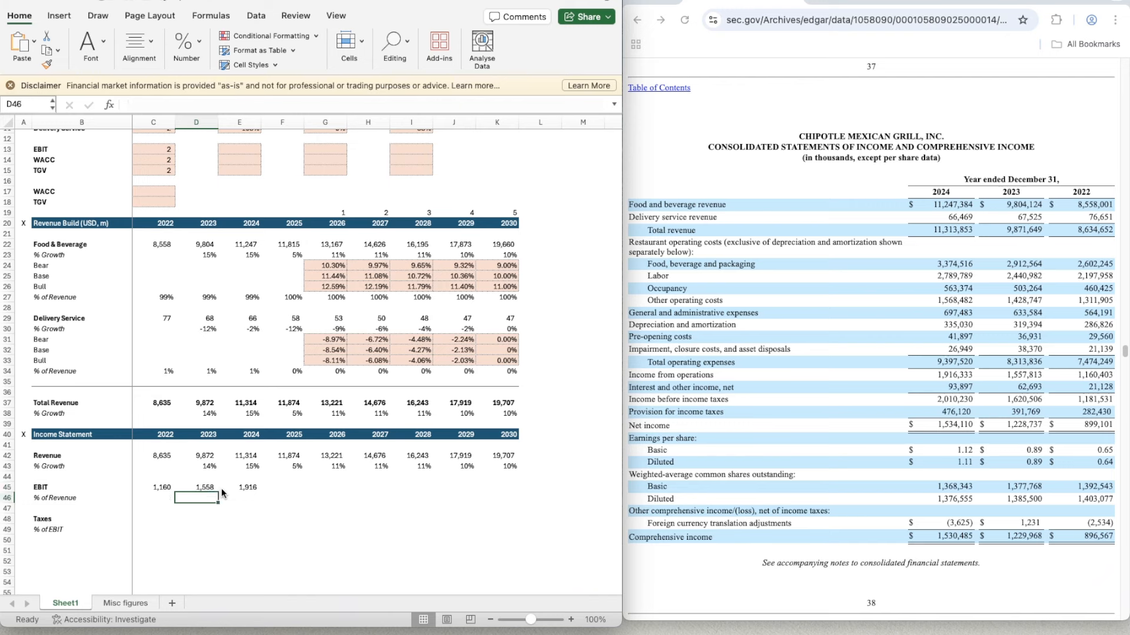
key("Left")
type("=")
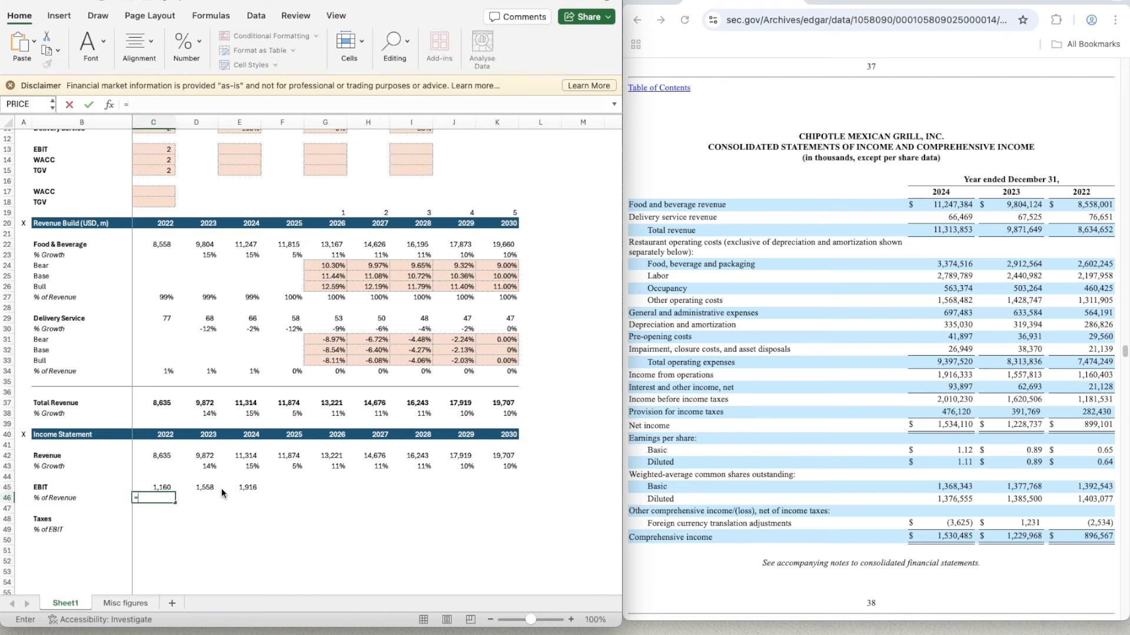
key("Up")
type("/")
key("Up")
key("Up")
key("Up")
- Apply the percentage format of D43 to the 2022 EBIT margin in C46 and italicise row 46
key("Up")
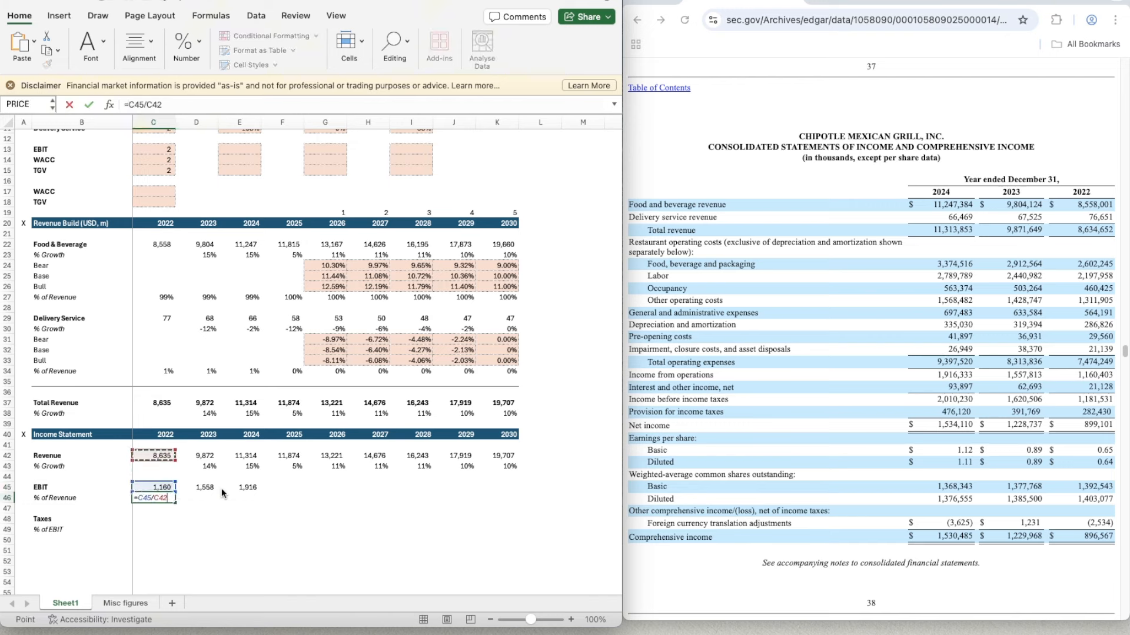
key("Return")
key("Up")
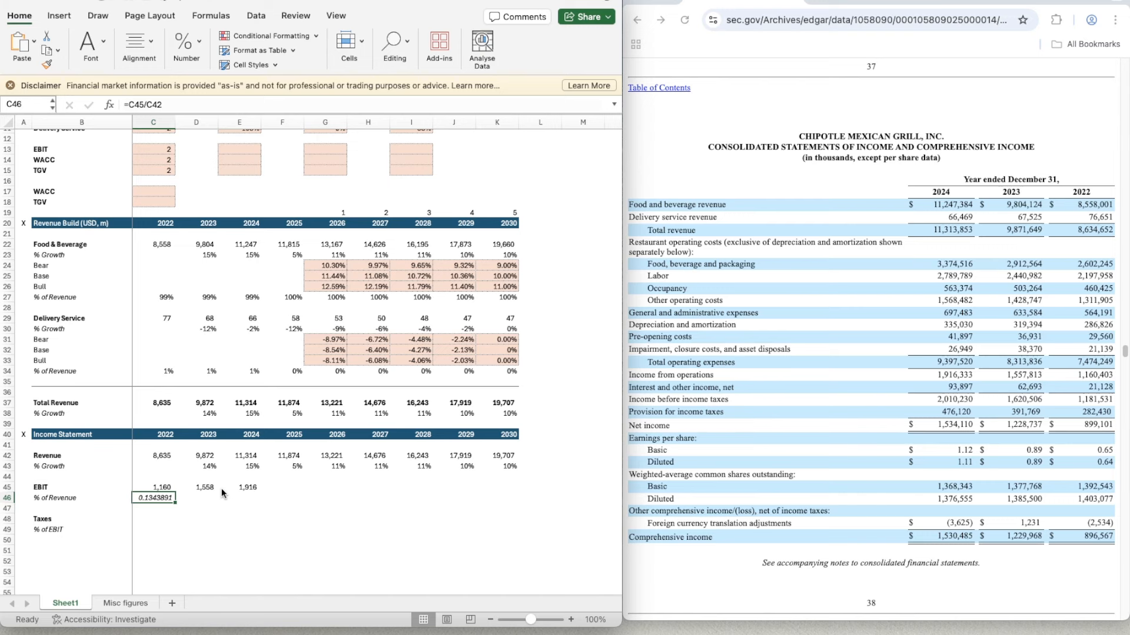
left_click(206, 465)
key("super+shift+c")
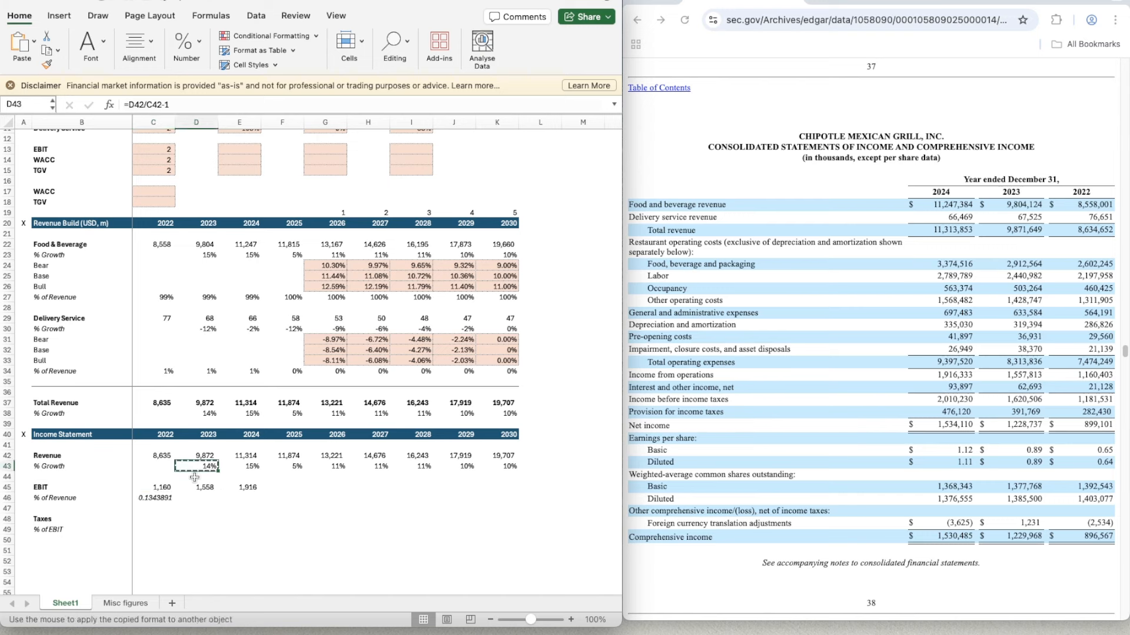
left_click(155, 498)
key("ctrl+u")
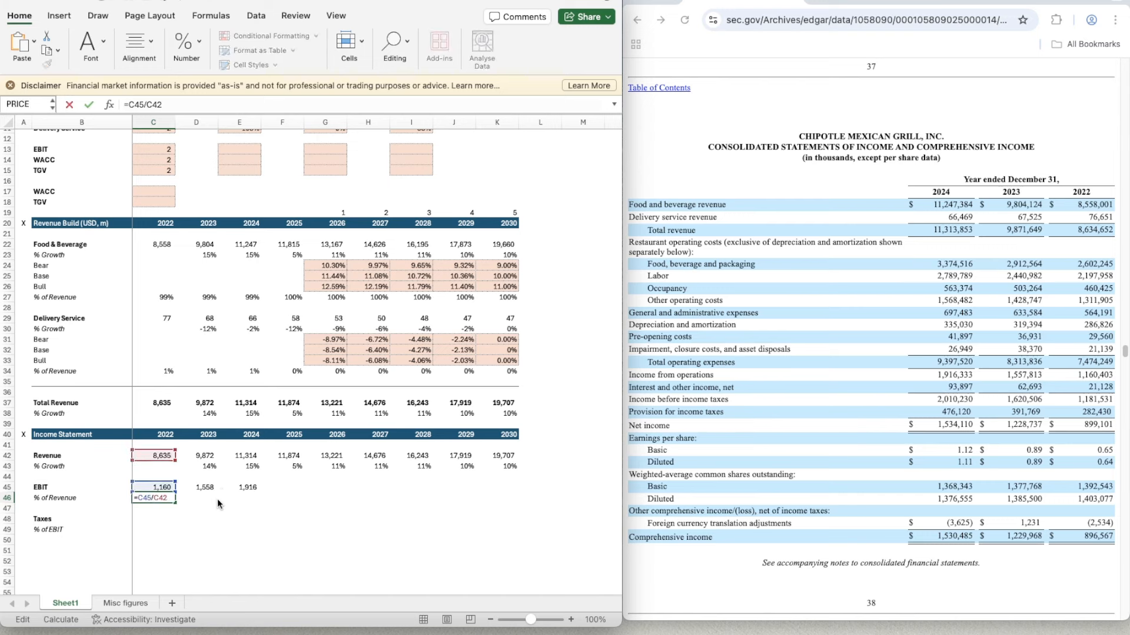
key("Escape")
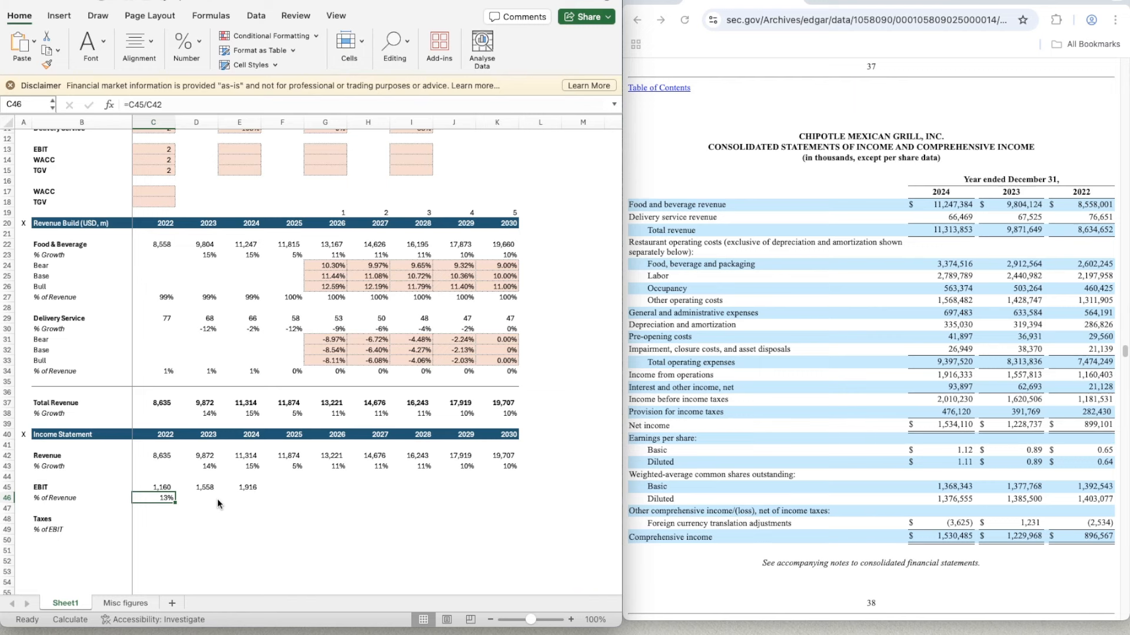
key("shift+space")
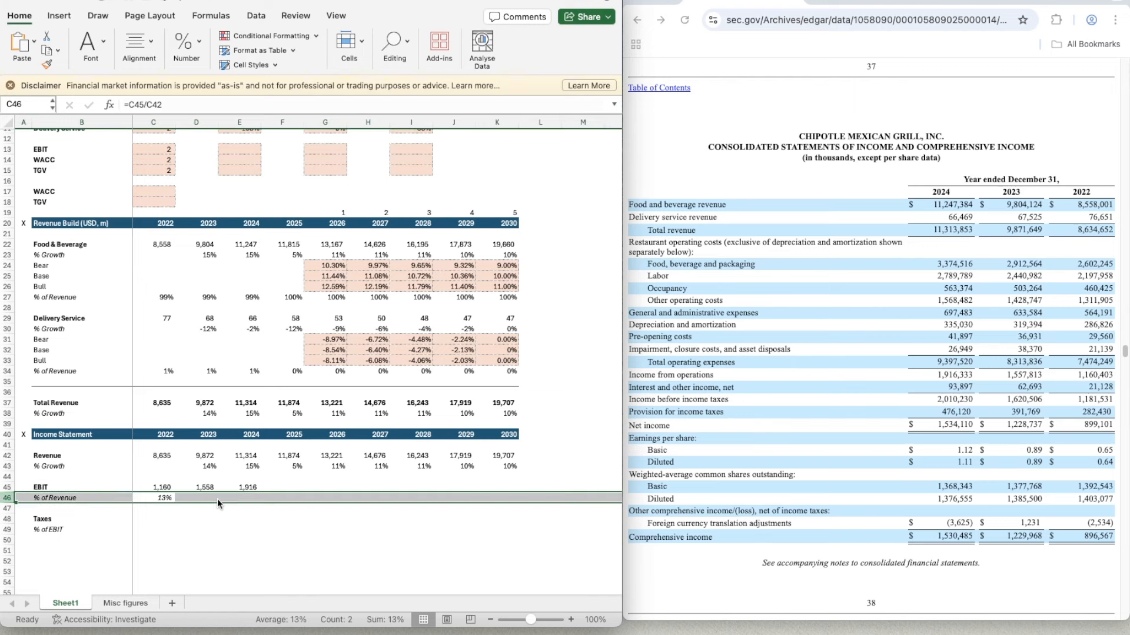
- Copy the EBIT margin formula from C46 across 2023 to 2025 in D46:F46
key("Right")
key("Left")
key("super+c")
key("shift+Right")
key("shift+Right")
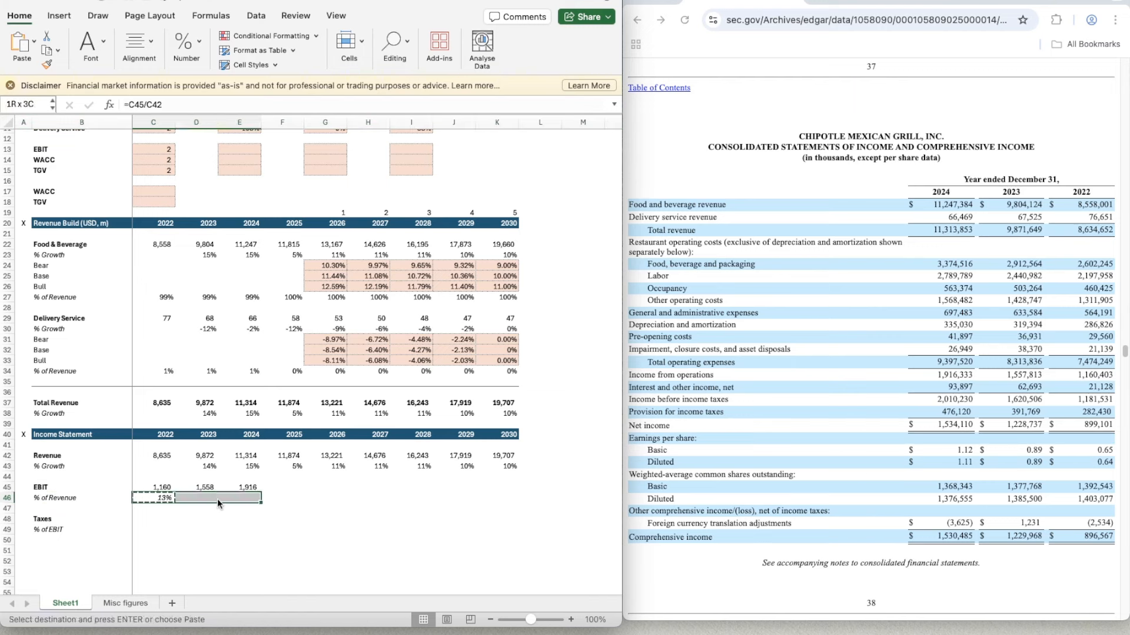
key("shift+Right")
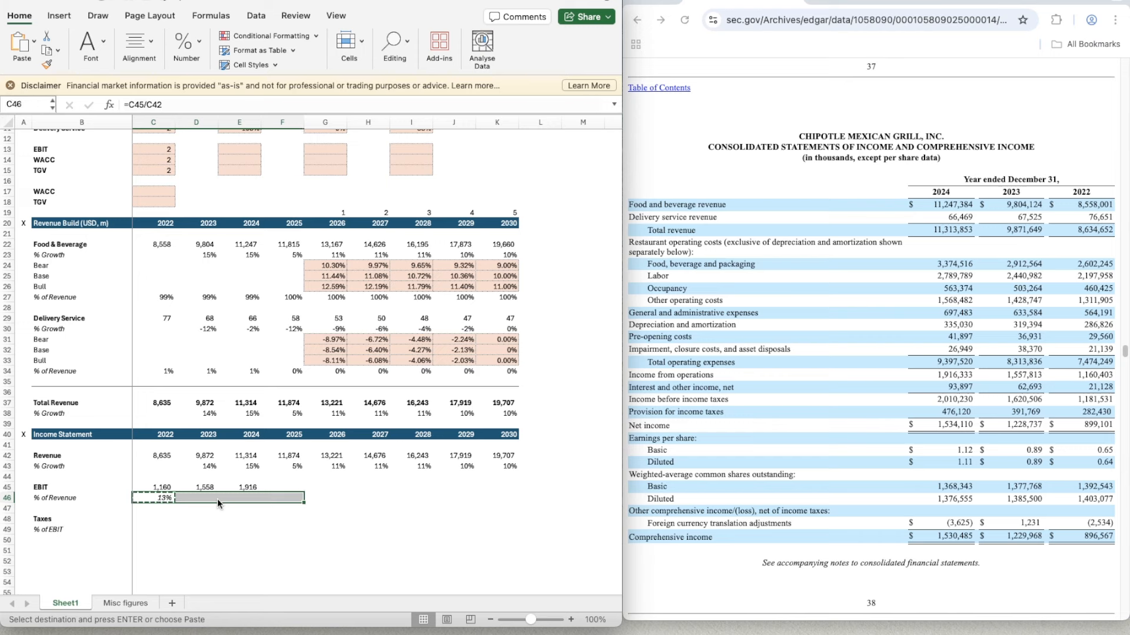
key("super+v")
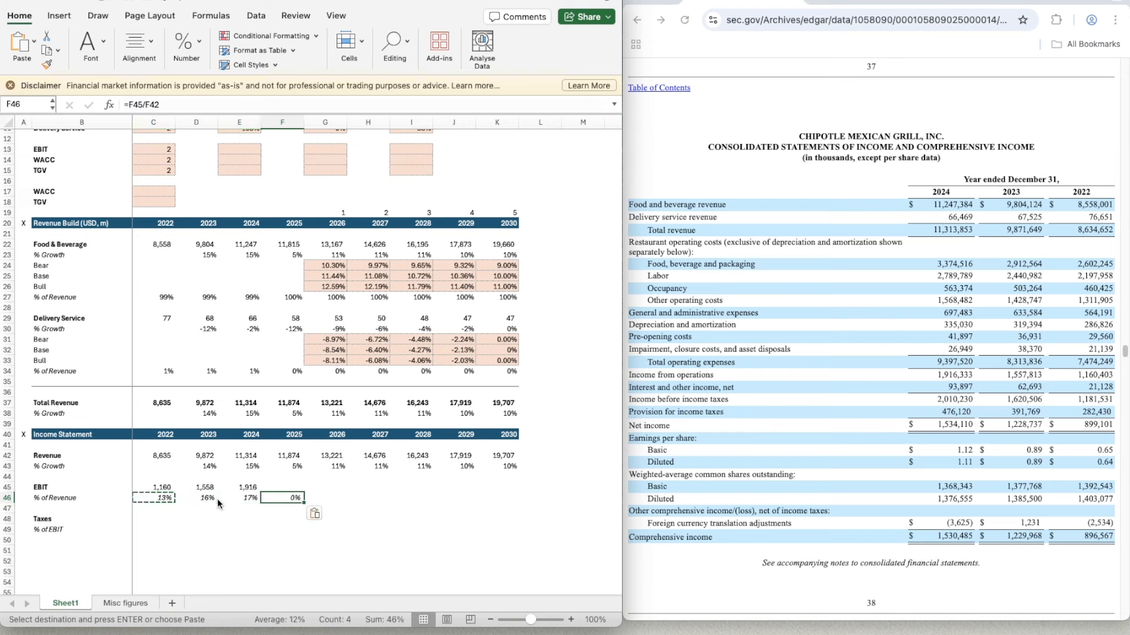
- Enter 282.43, the filing's 2022 provision for income taxes, as 2022 Taxes in C48
key("Left")
key("Left")
key("Left")
key("Down")
key("Down")
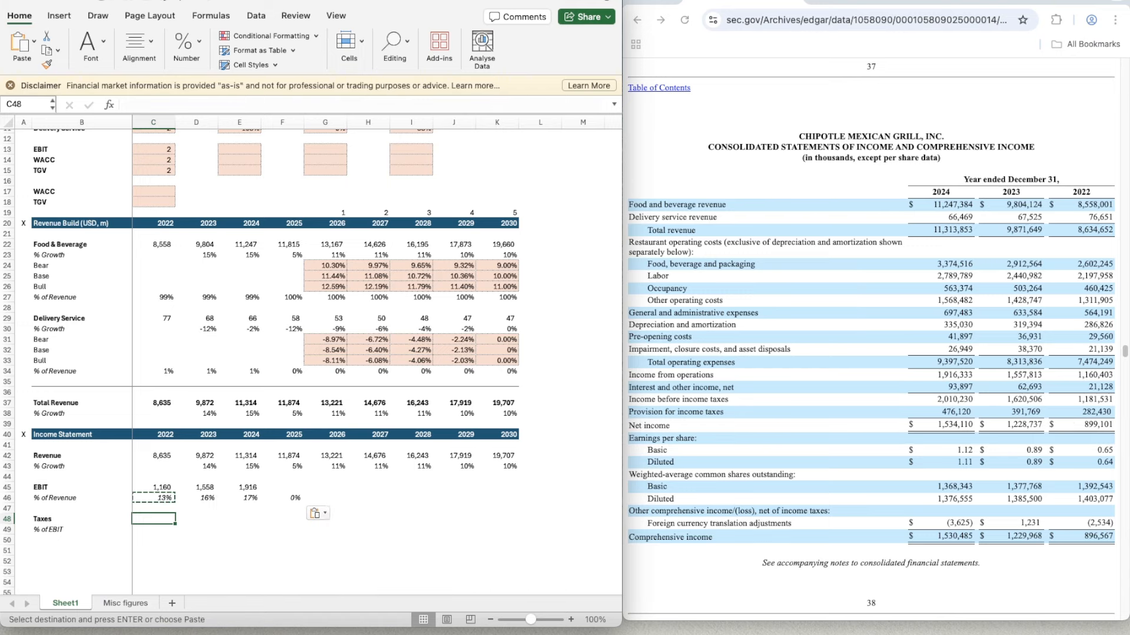
left_click(155, 513)
type("28")
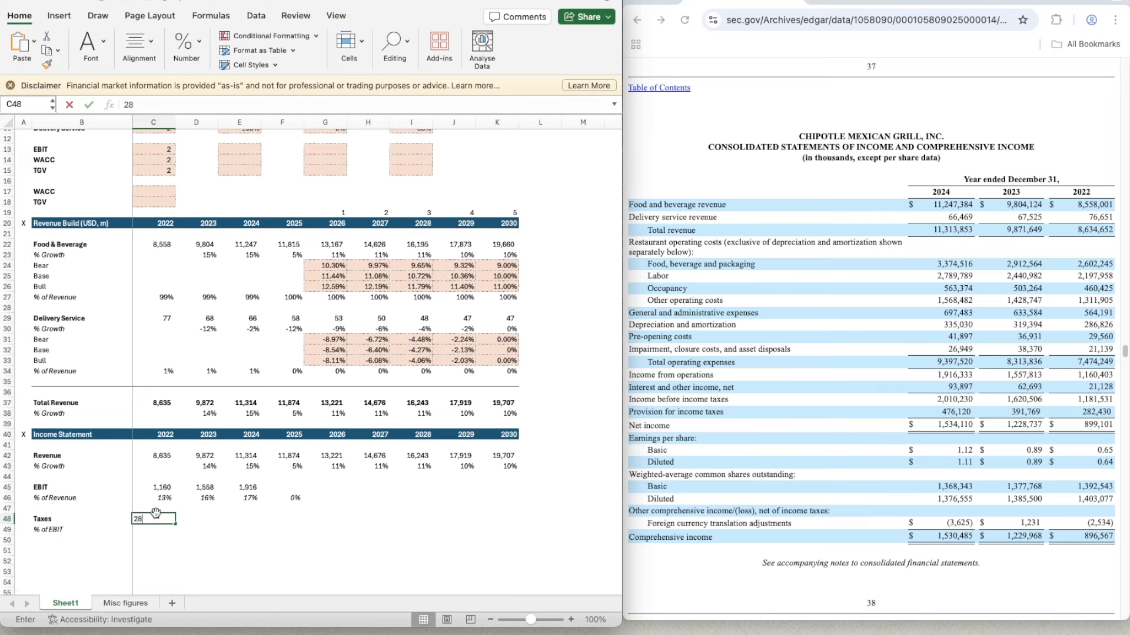
type("2.43")
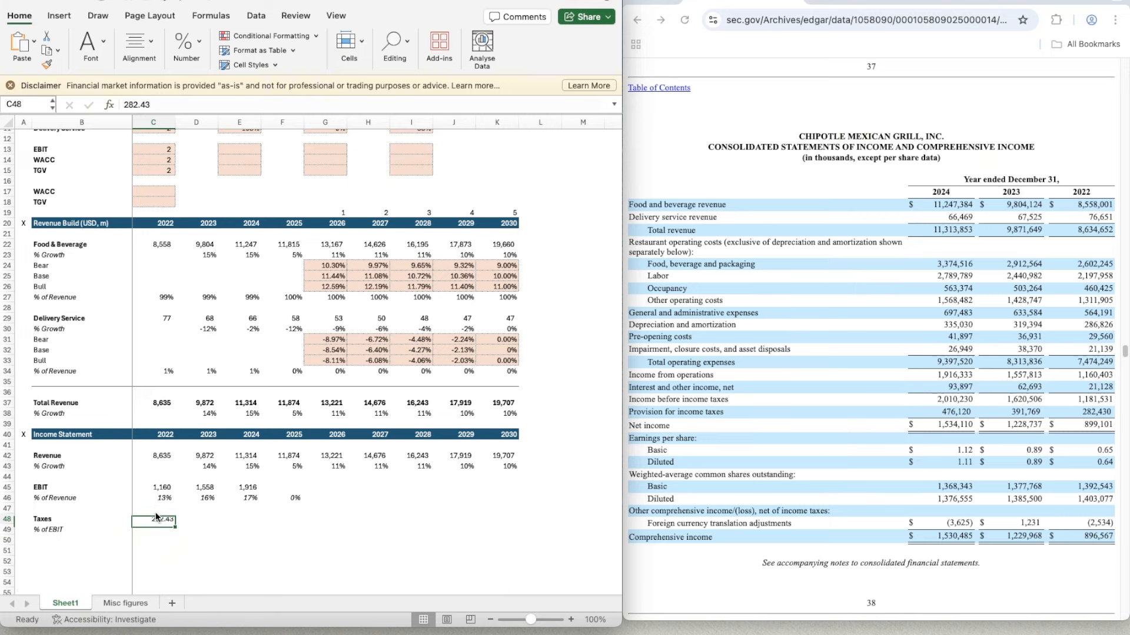
- Apply the number format of the 2022 EBIT in C45 to the 2022 Taxes in C48
key("Up")
key("Up")
key("Up")
key("shift+super+c")
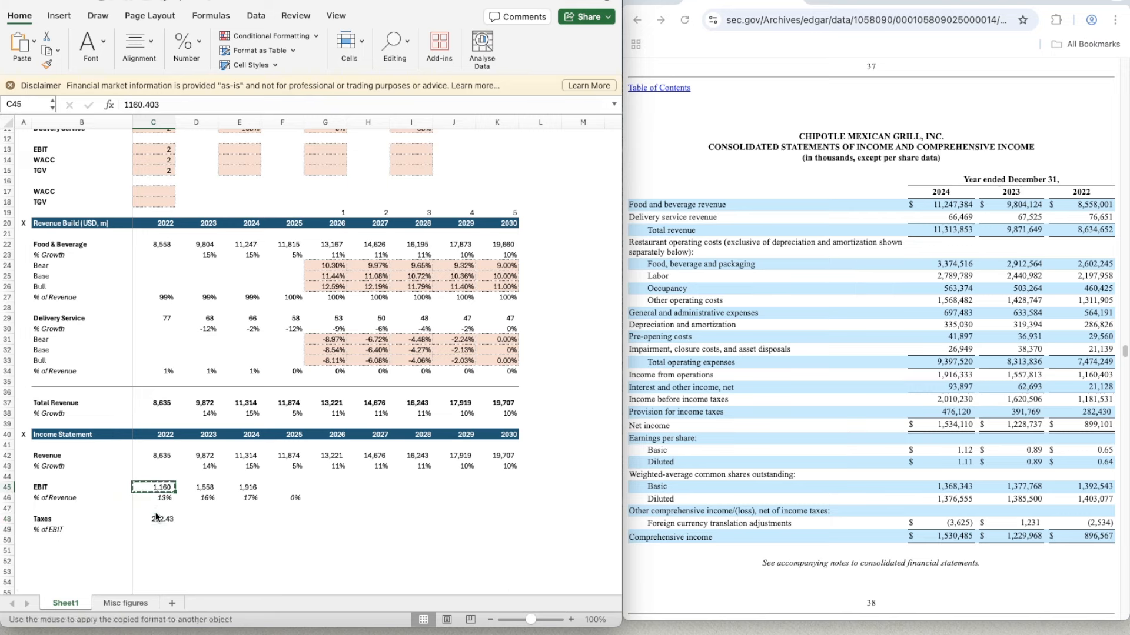
left_click(162, 521)
- Enter 391.768 as 2023 Taxes in D48 and 476.12 as 2024 Taxes in E48
key("Right")
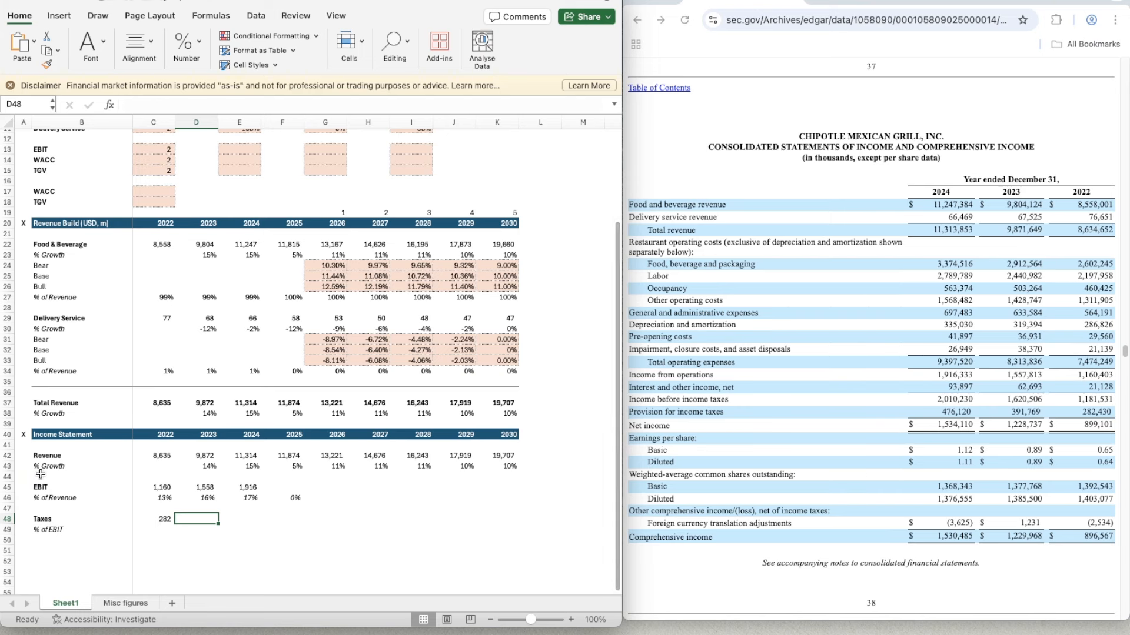
type("391.768")
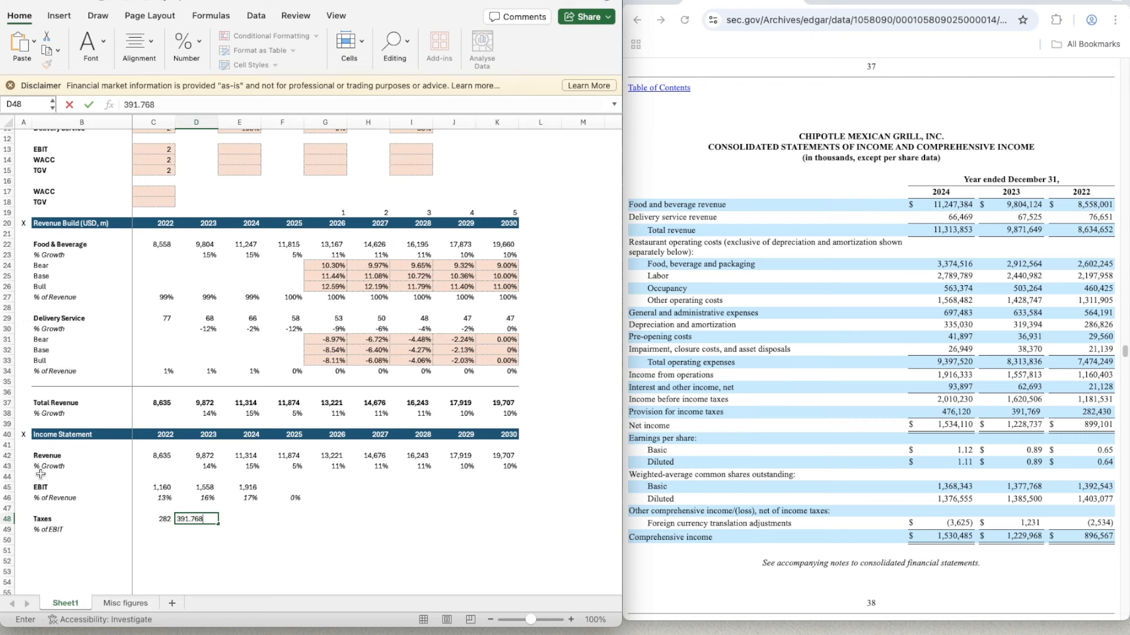
key("Right")
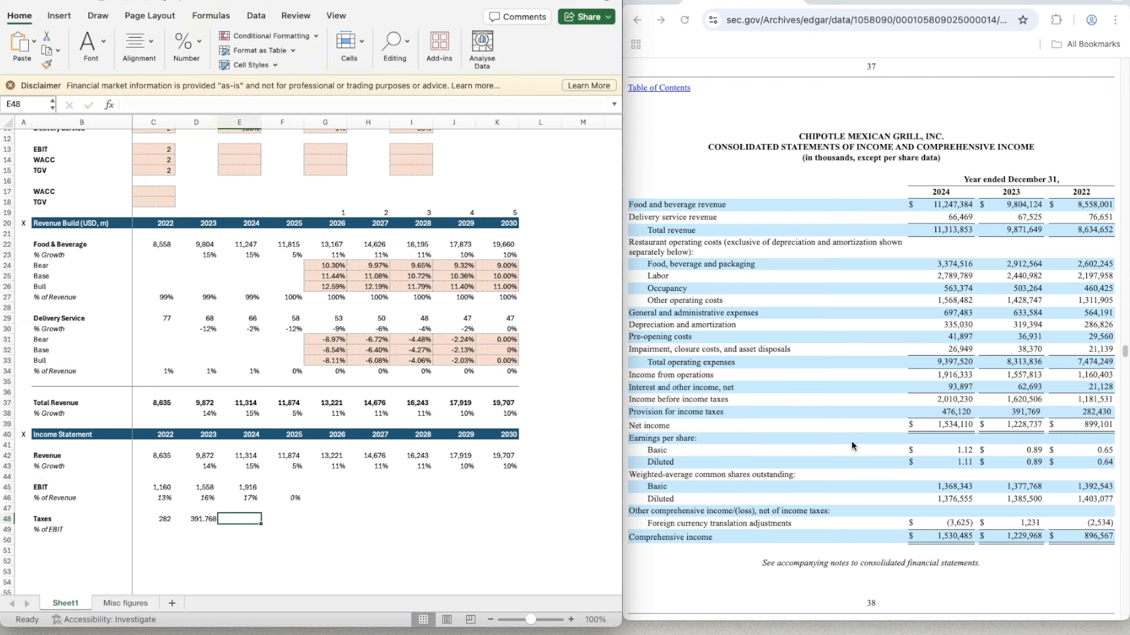
type("47")
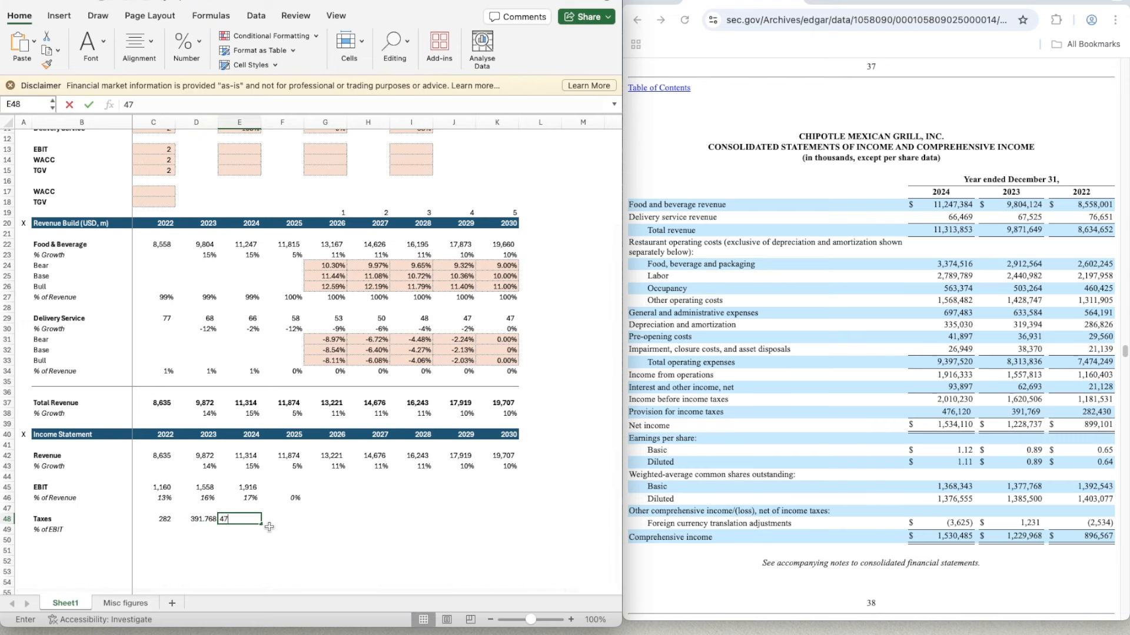
type("6.12")
- Format the 2023 and 2024 Taxes in D48 and E48 as whole numbers like the 2022 figure
key("Left")
key("Left")
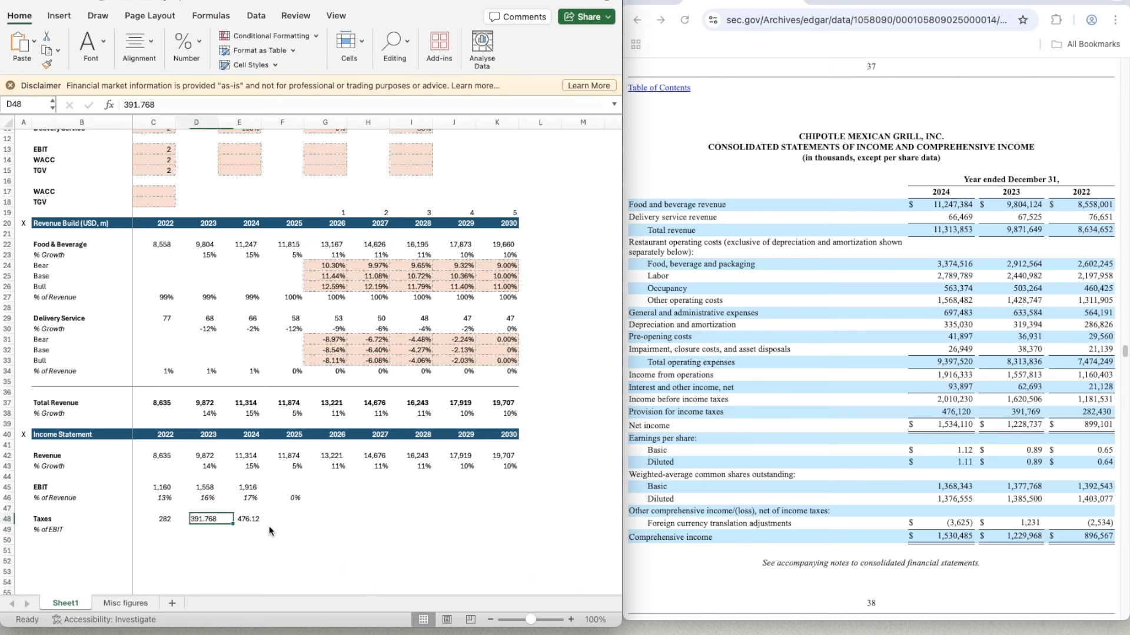
key("super+shift+c")
key("Right")
key("super+shift+c")
key("Right")
- Calculate 2022 taxes as a share of EBIT in C49 with =C48/C45
key("Down")
key("Left")
key("Left")
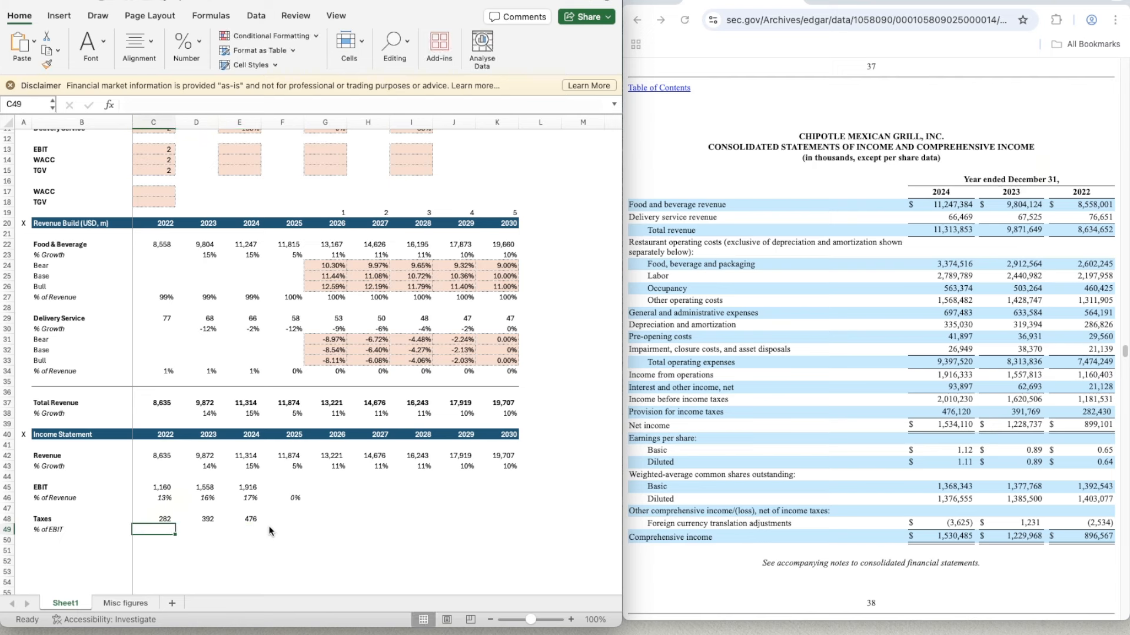
type("=")
key("Up")
type("/")
key("Up")
key("Up")
key("Up")
key("Up")
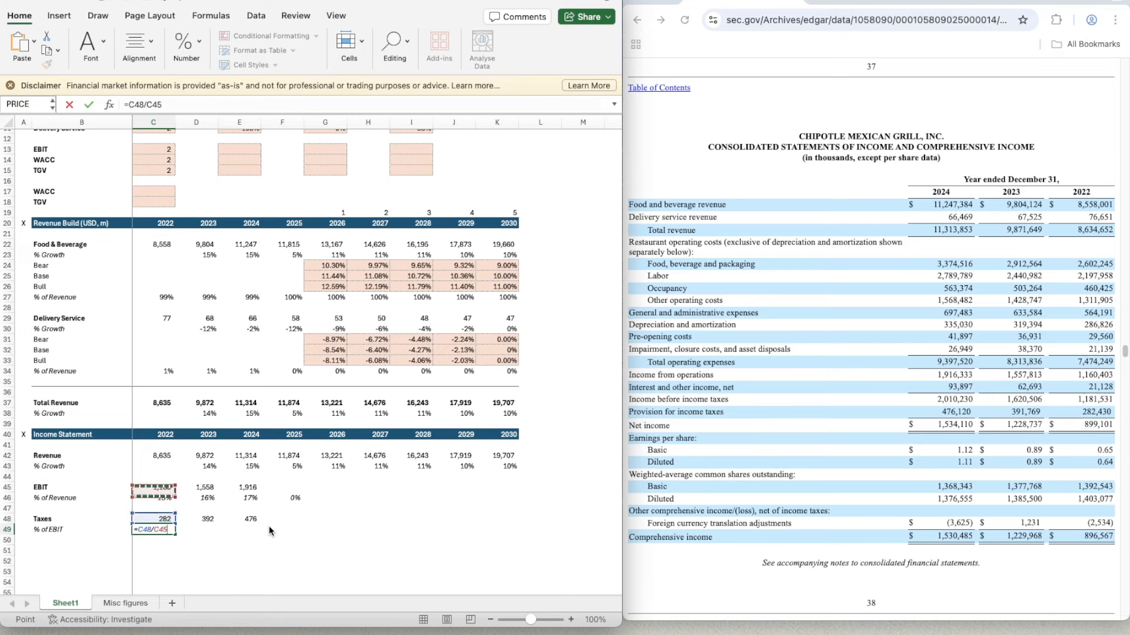
key("ctrl+Return")
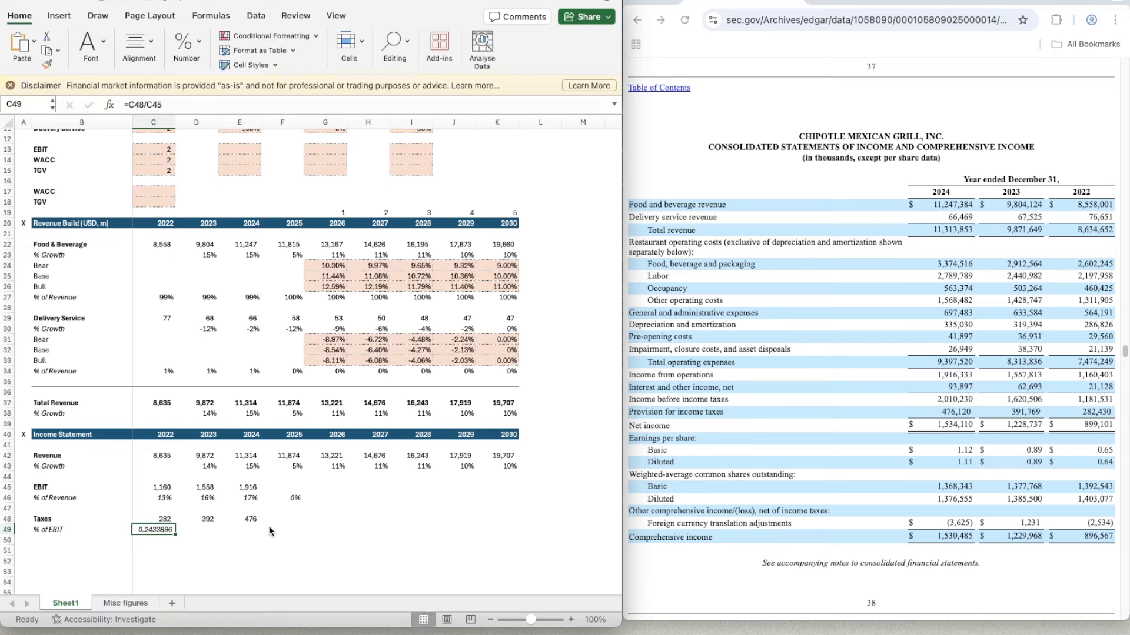
- Apply the italic percentage format of C46 to the 2022 tax share in C49
key("Up")
key("Up")
key("Up")
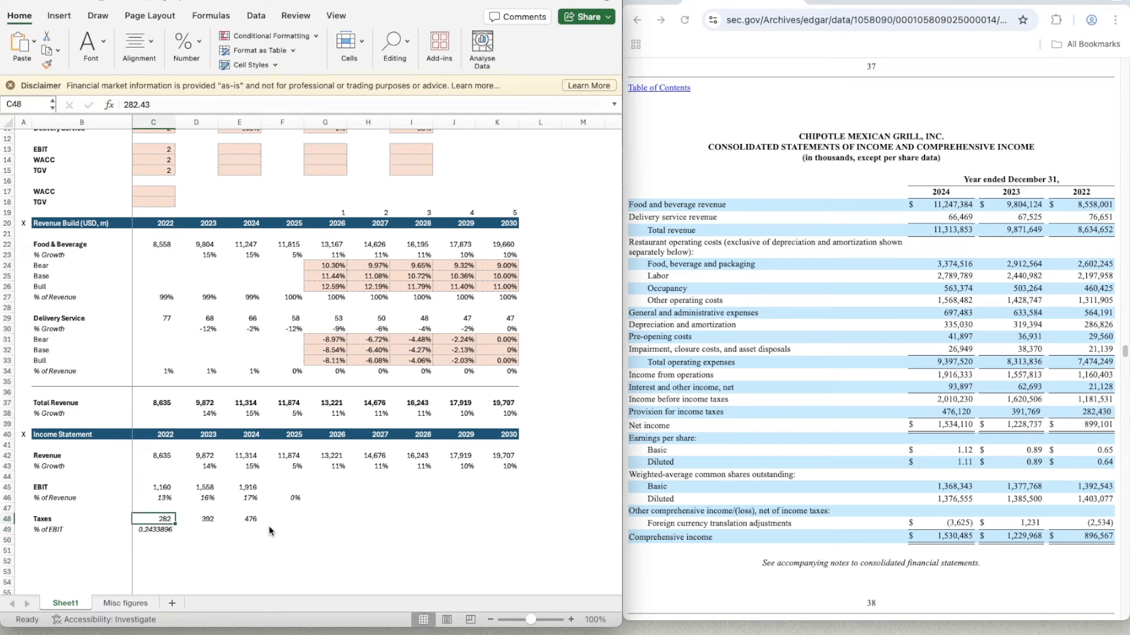
key("super+shift+c")
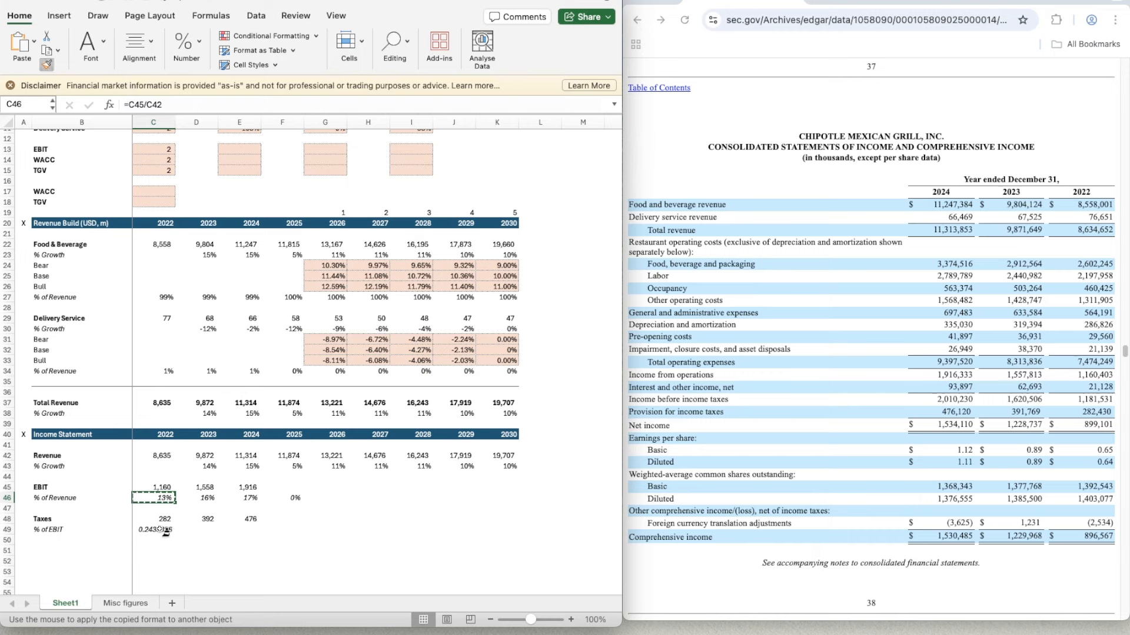
left_click(166, 530)
- Copy the tax share of EBIT formula from C49 across 2023 and 2024 in D49:E49
key("super+c")
key("Right")
key("shift+Right")
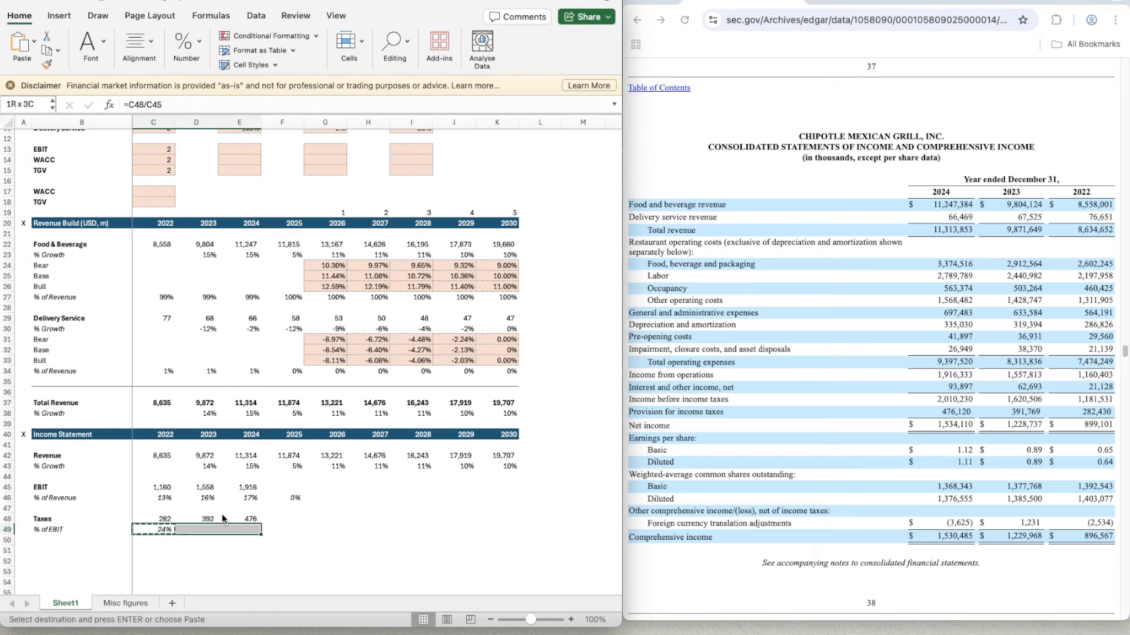
key("super+v")
- Bring up the June 30, 2025 quarterly income statement in the browser for the 2025 EBIT and tax figures
key("Right")
key("Right")
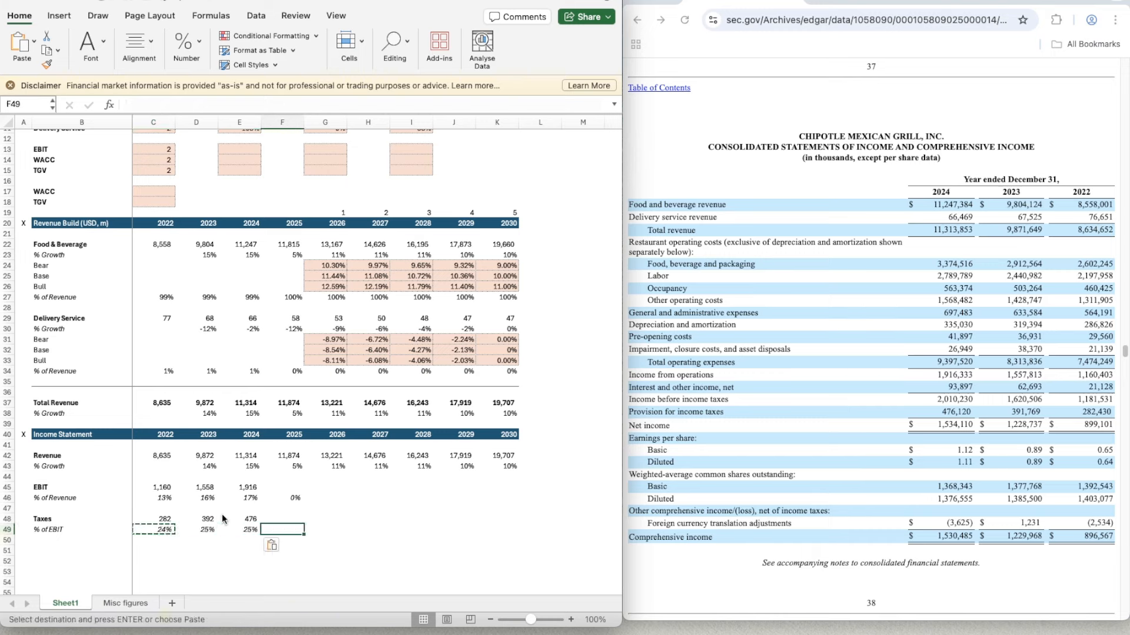
key("Up")
key("Up")
key("Up")
key("Up")
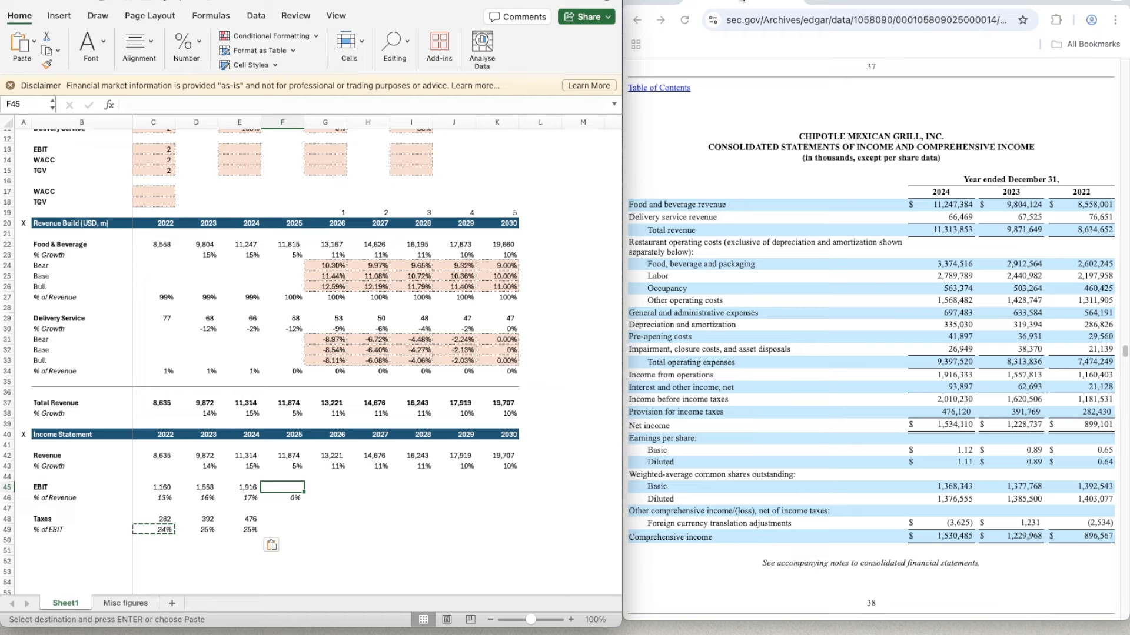
left_click(856, 1)
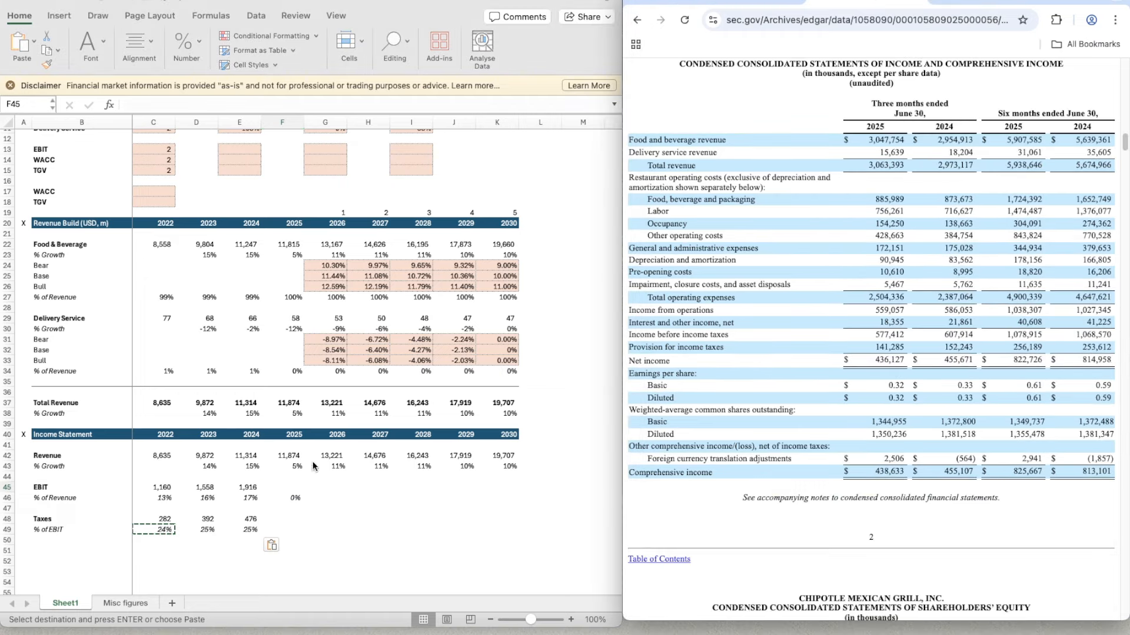
left_click(281, 487)
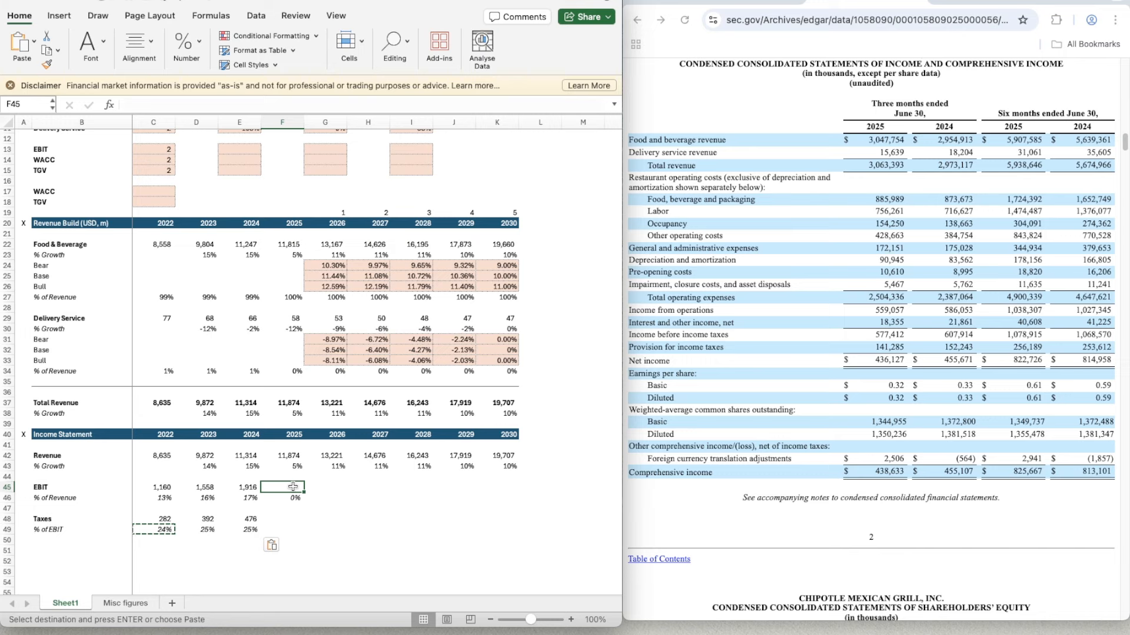
key("Down")
key("Down")
key("Down")
key("Down")
key("Down")
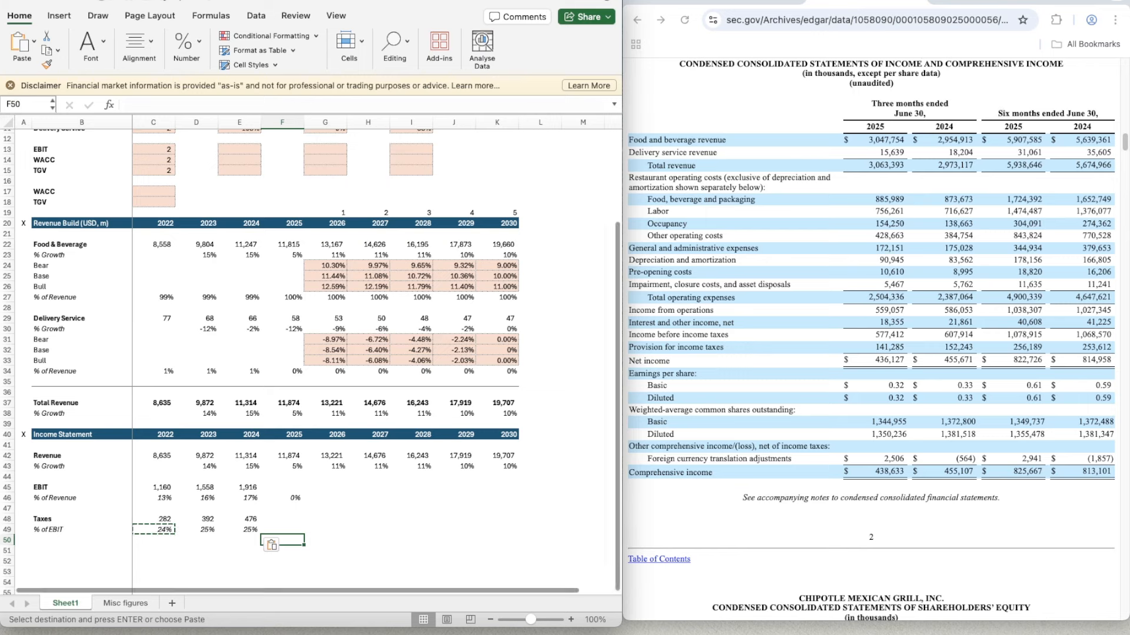
- Calculate the ratio of full-year to six-month 2024 EBIT in scratch cell E51 with =E45/1027
double_click(240, 550)
type("=")
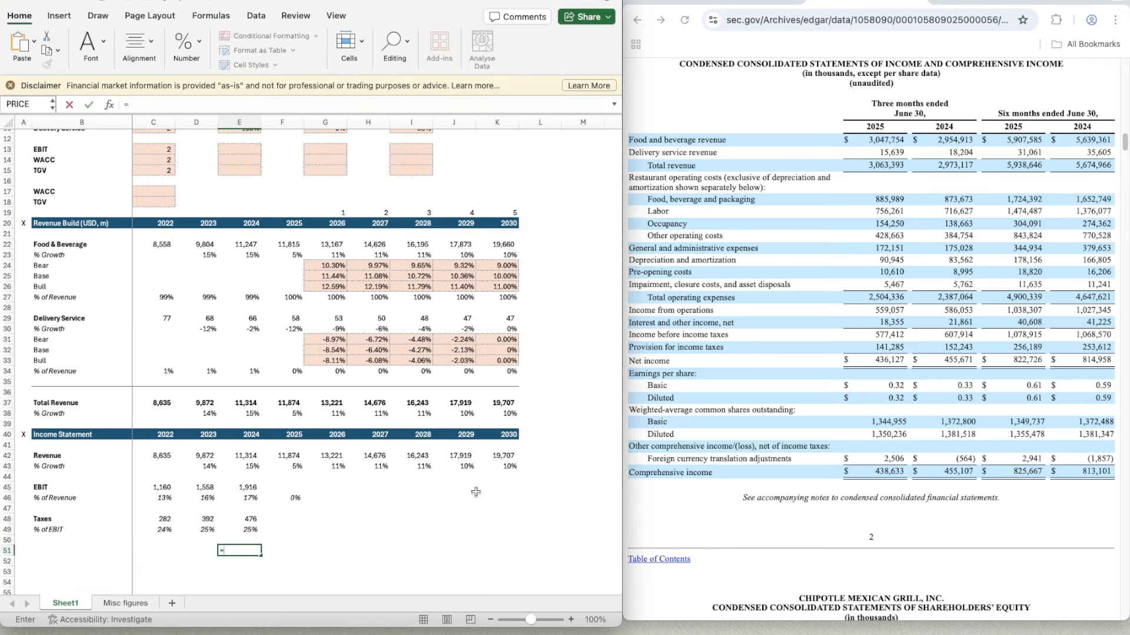
key("Up")
key("Up")
key("Up")
key("Up")
key("Up")
key("Up")
key("Up")
key("Down")
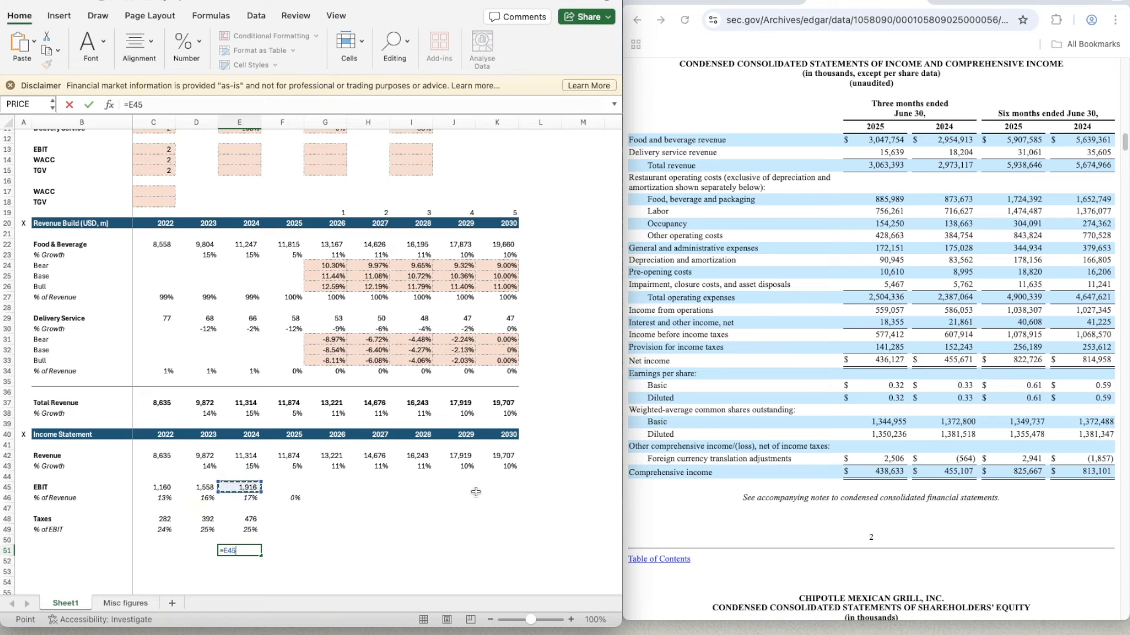
type("/1027")
key("Return")
key("Up")
- Estimate 2025 EBIT in F45 with =1038.307*1.88, scaling up the filing's six-month income from operations
key("Right")
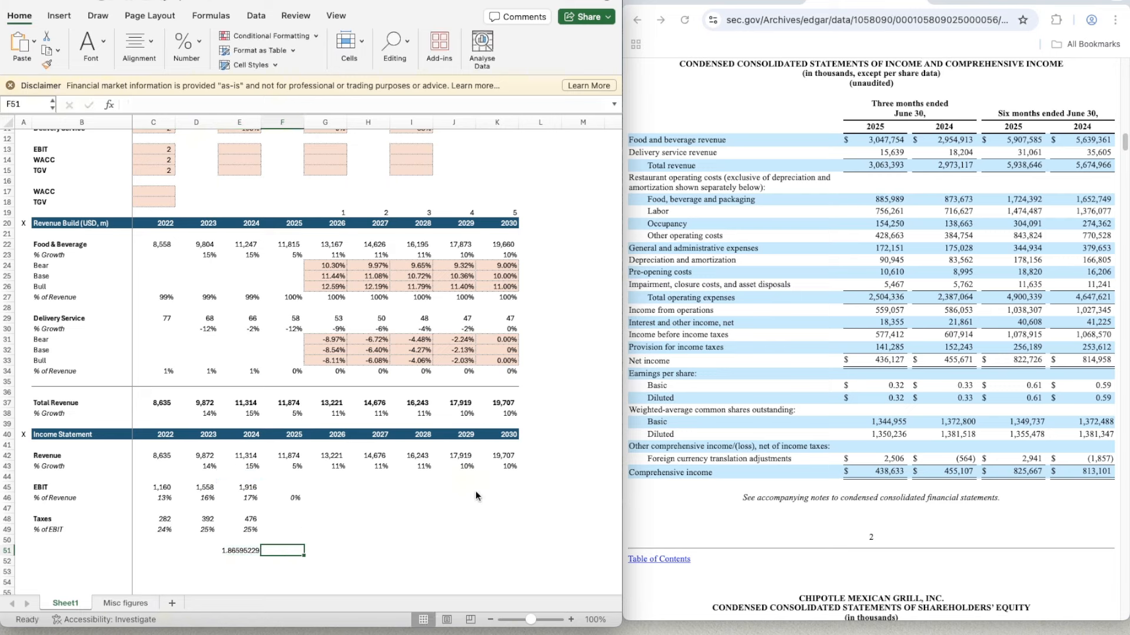
key("Up")
key("Up")
key("Up")
key("Up")
key("Up")
key("Up")
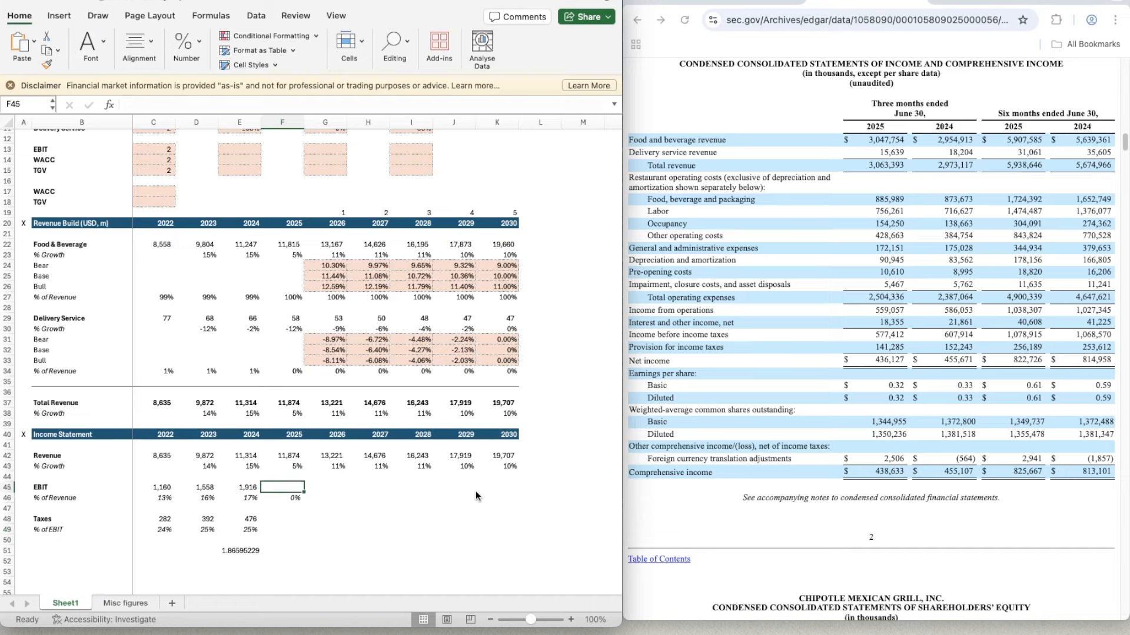
type("=")
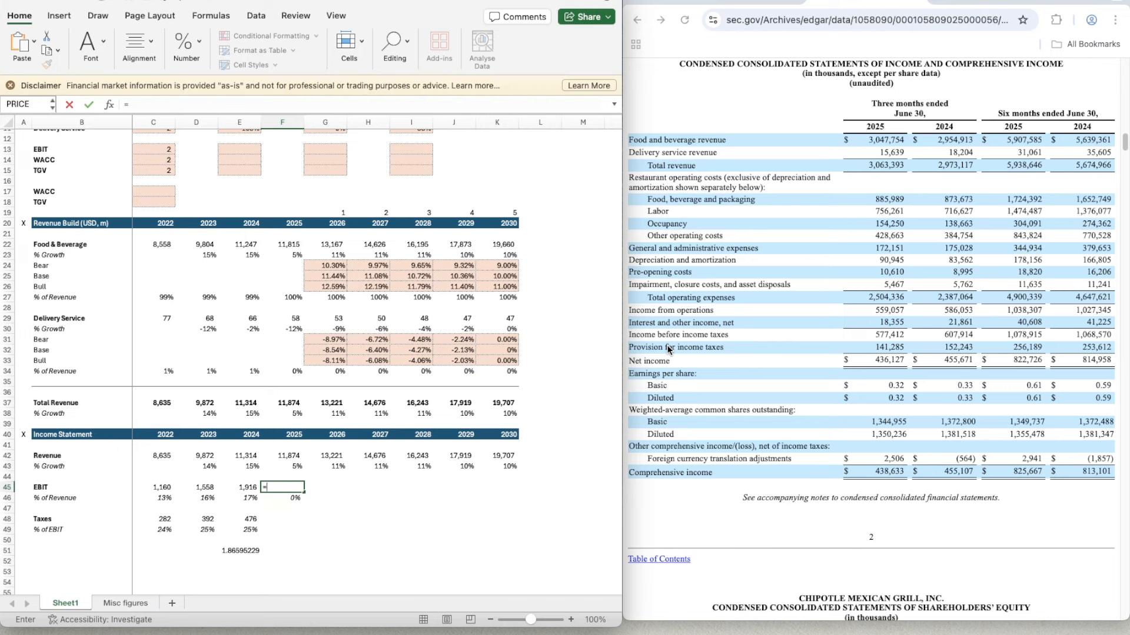
type("1038.307*1.88")
key("Return")
- Delete the scratch ratio calculation in E51
key("Down")
key("Down")
key("Down")
key("Left")
key("Down")
key("Down")
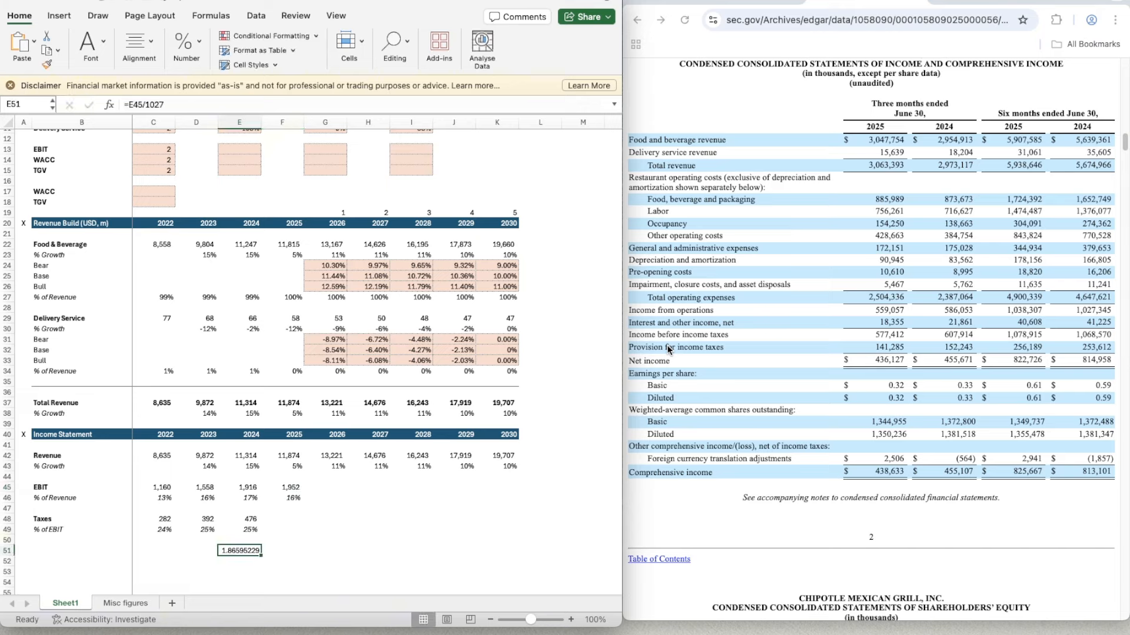
key("Delete")
- Examine the 2023 to 2025 EBIT margins in row 46 and the revenue and EBIT cells feeding the 2025 margin
key("Right")
key("Up")
key("Up")
key("Up")
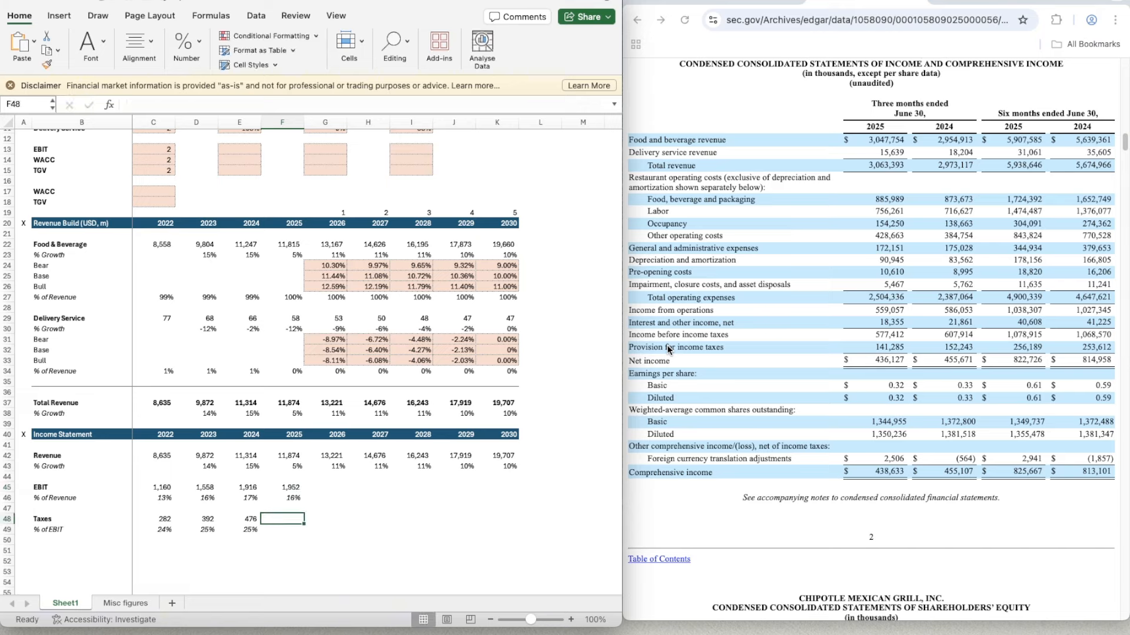
key("Up")
key("Up")
key("Left")
key("Left")
key("Right")
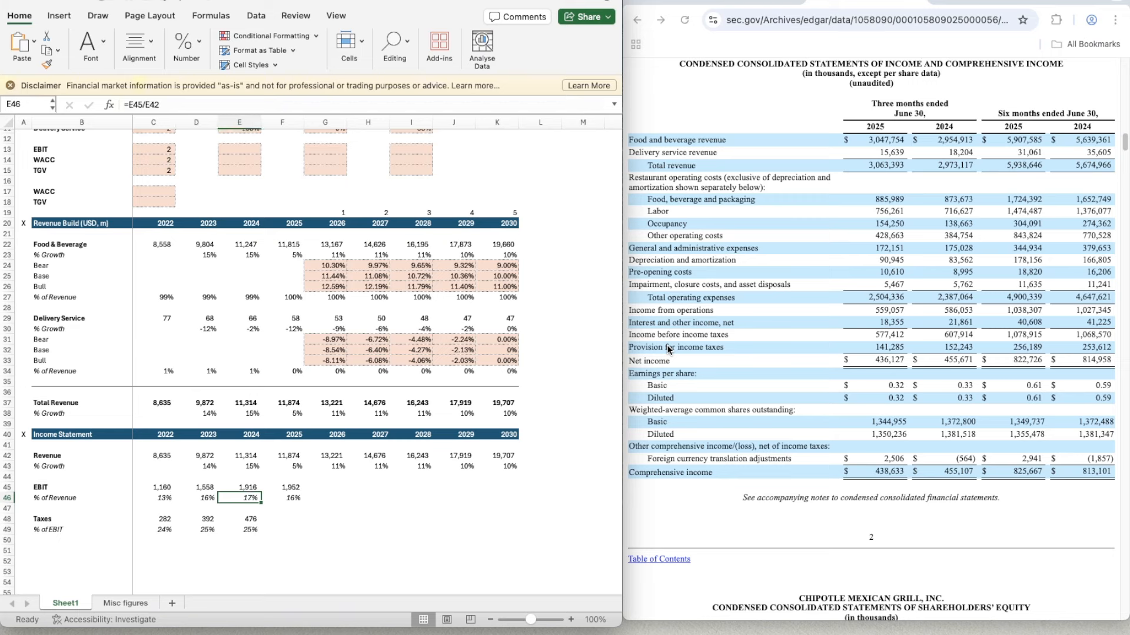
key("Right")
key("Right")
key("Left")
key("Up")
key("Down")
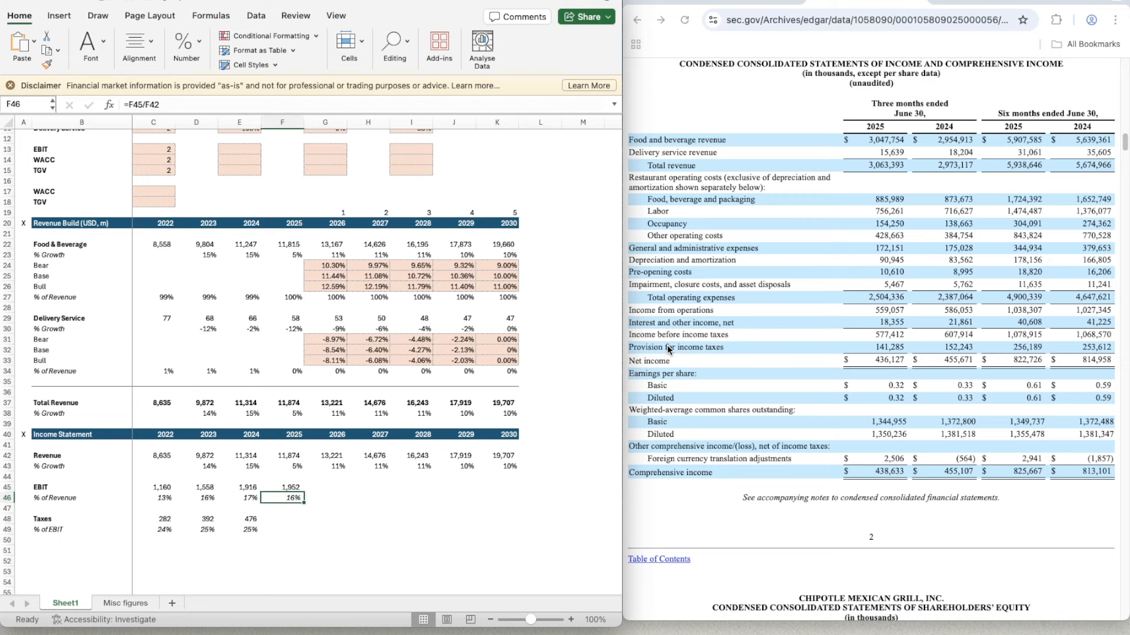
key("Left")
key("Right")
key("Up")
key("Up")
key("Up")
key("Up")
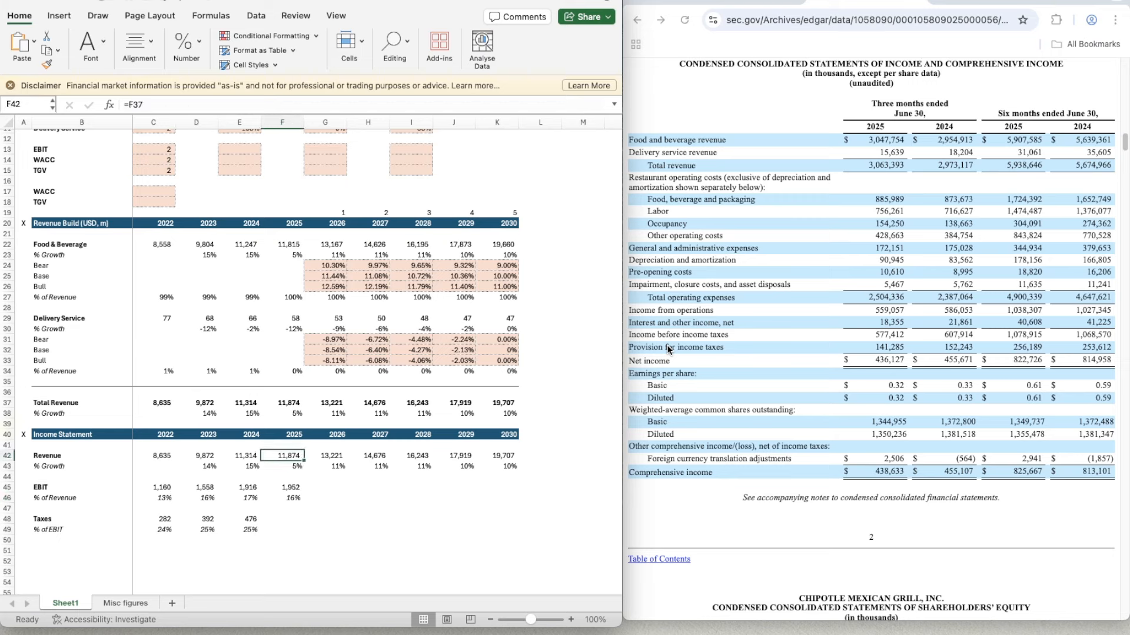
key("Down")
key("Down")
key("Down")
key("Down")
key("Left")
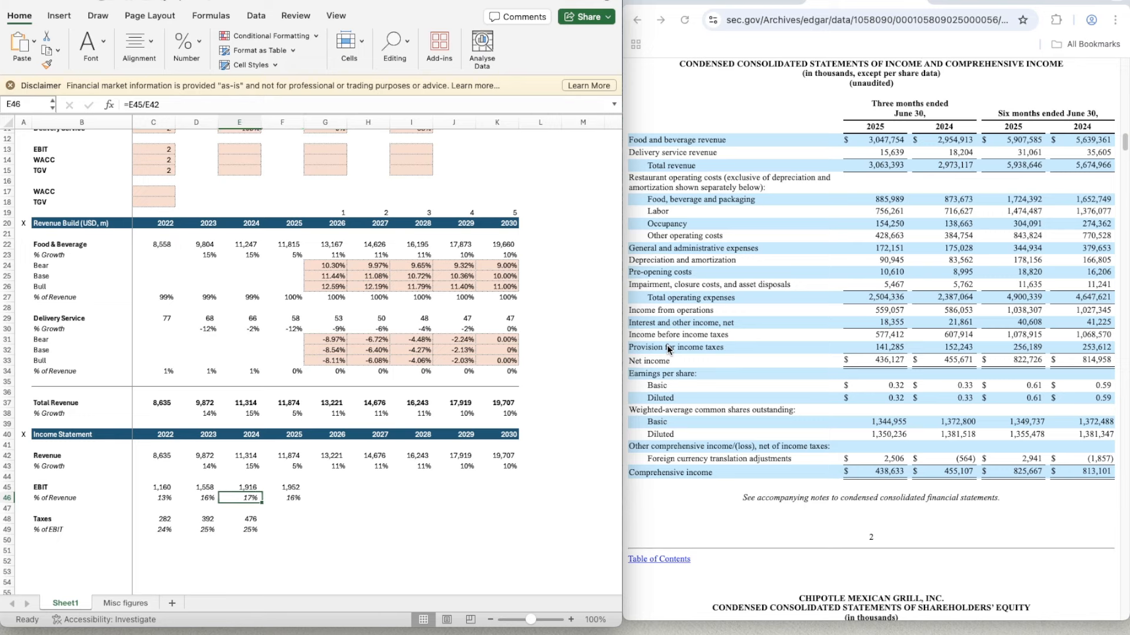
key("Left")
key("Right")
key("Right")
key("Right")
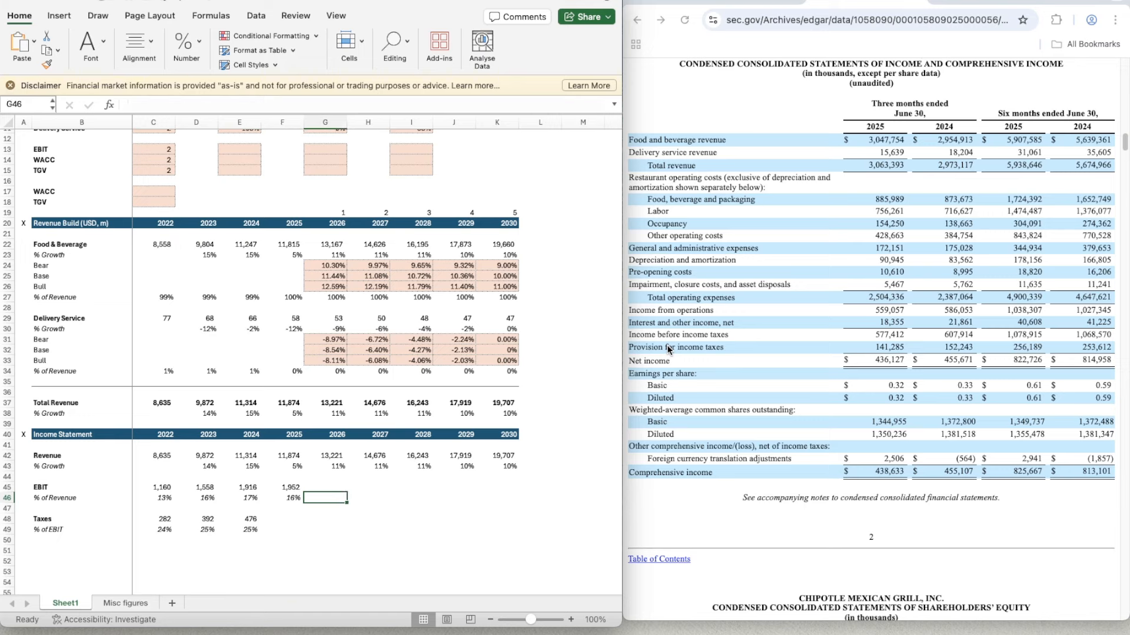
- Forecast the 2026 EBIT margin in G46 with =AVERAGE(D46:F46)
type("=aver")
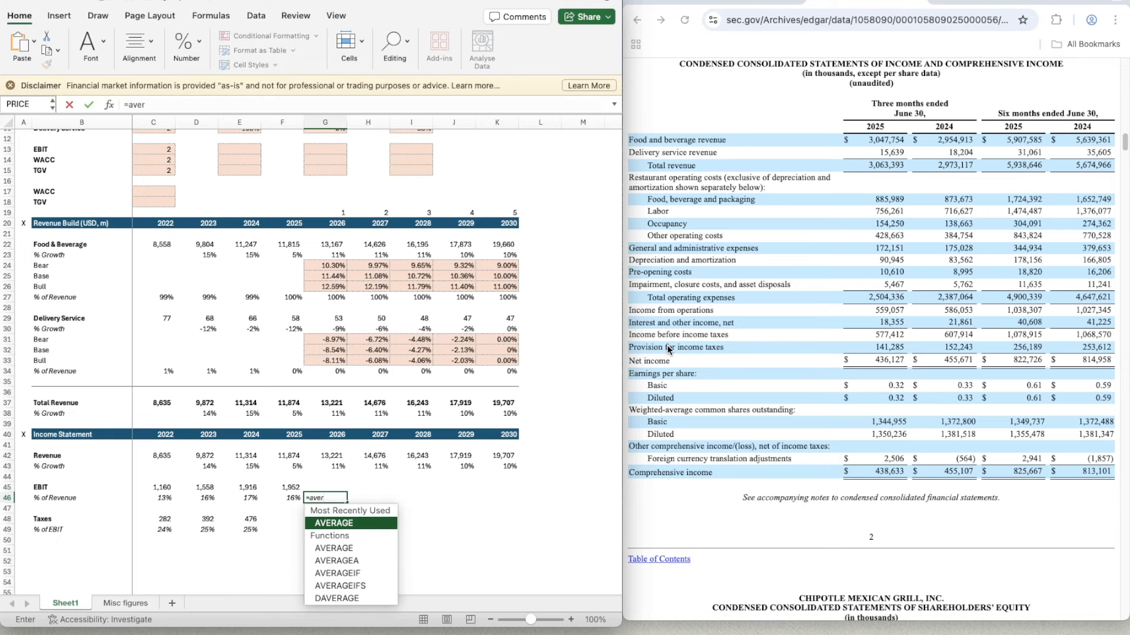
type("age")
key("Tab")
key("Left")
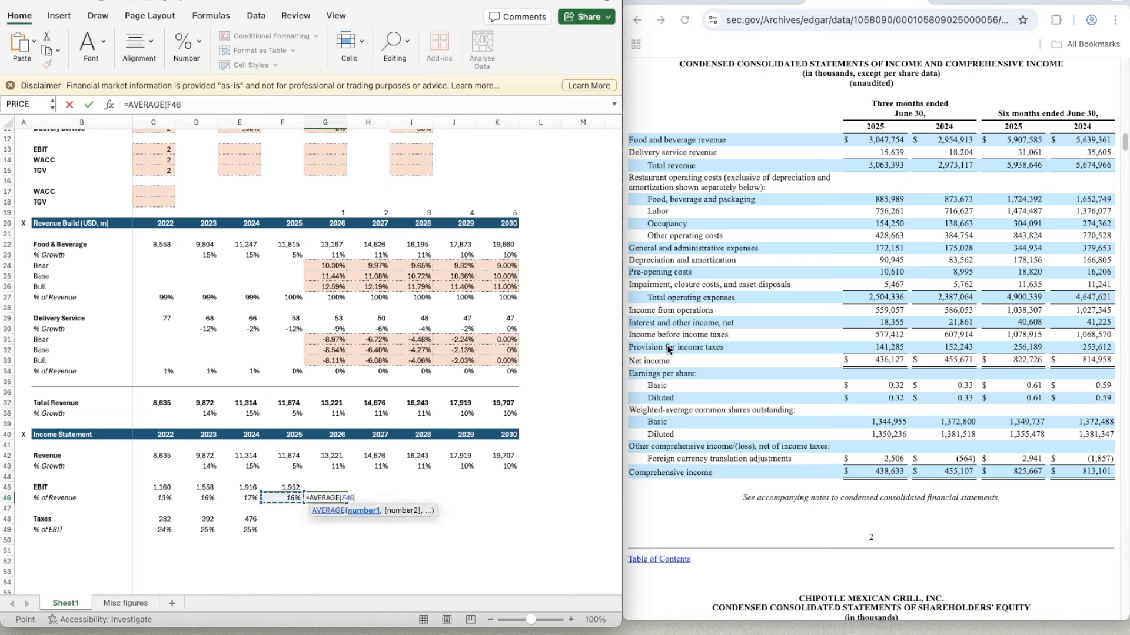
key("shift+Left")
key("shift+Left")
type(")")
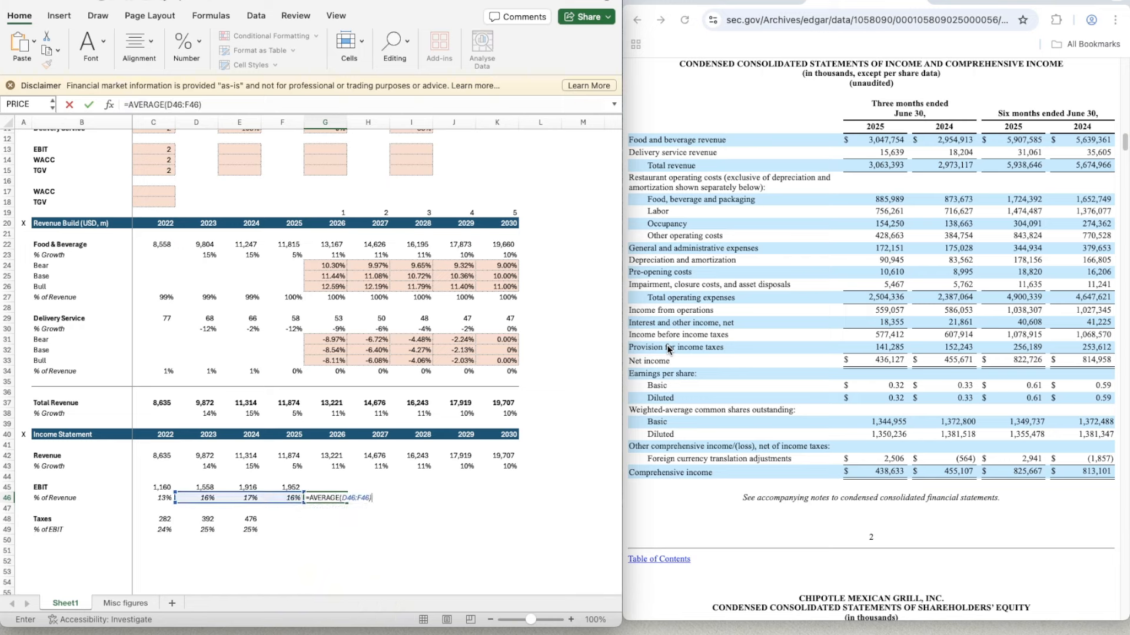
key("ctrl+Return")
- Copy the average EBIT margin formula from G46 across 2027 to 2030 in H46:K46
key("super+c")
key("shift+Right")
key("shift+Right")
key("shift+Right")
key("shift+Right")
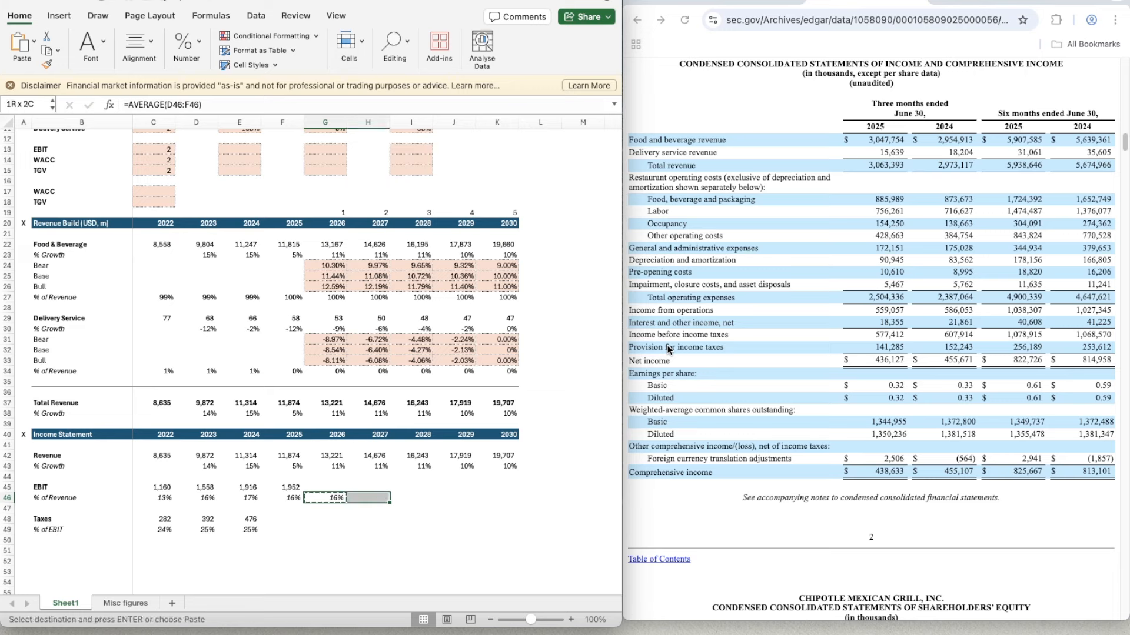
key("super+v")
- Forecast the 2026 EBIT in G45 as revenue times EBIT margin with =G42*G46
key("Left")
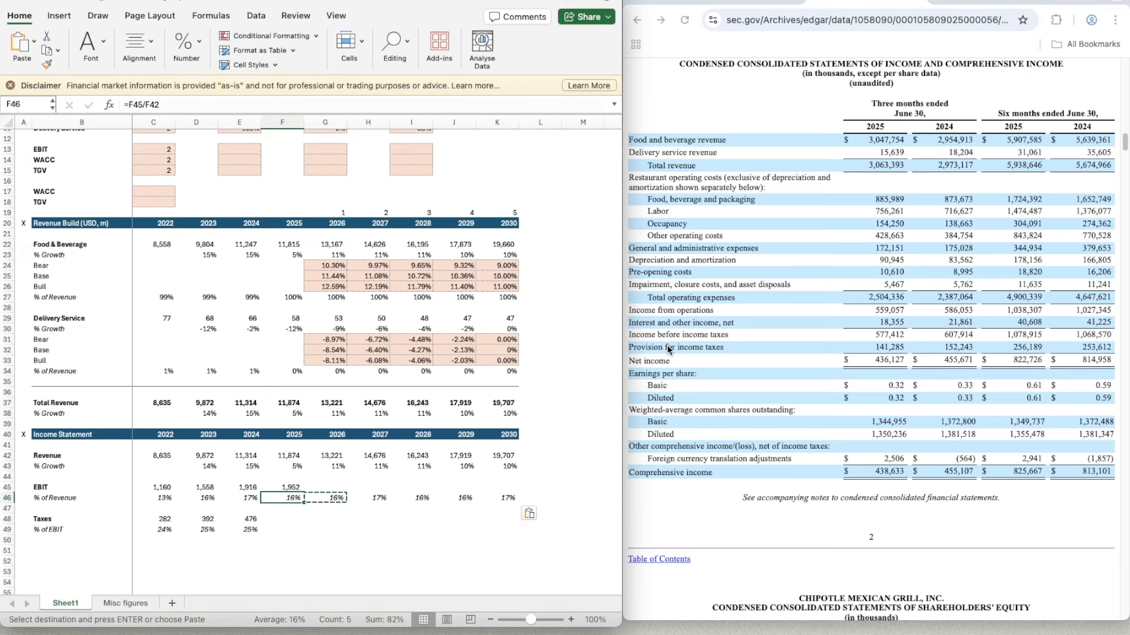
key("Up")
key("Right")
type("=")
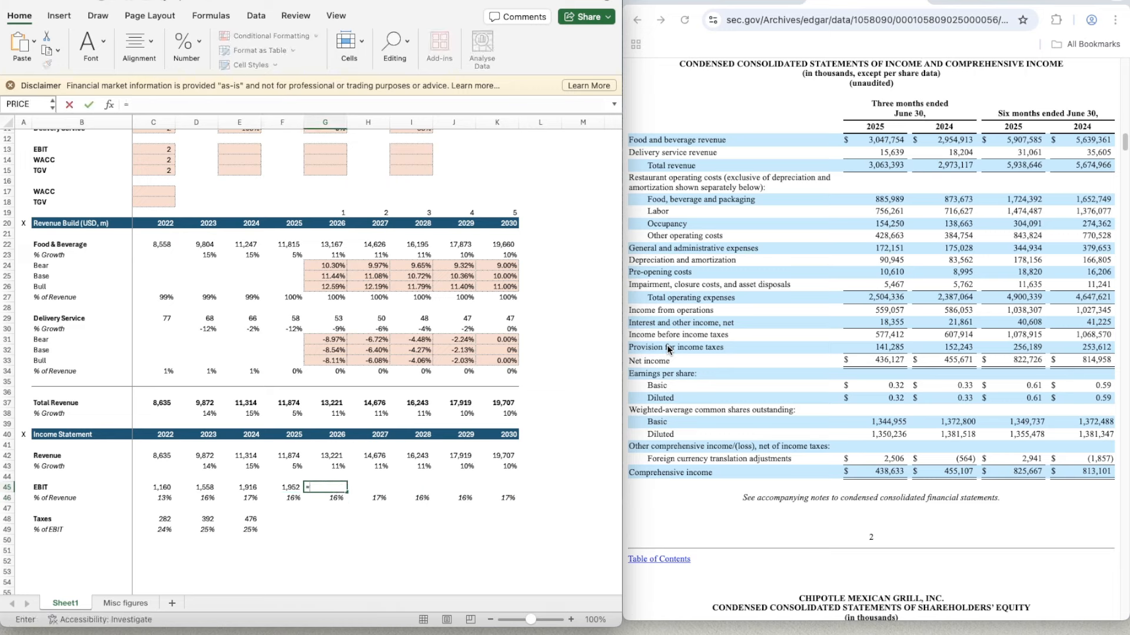
key("Up")
key("Up")
key("Up")
type("*")
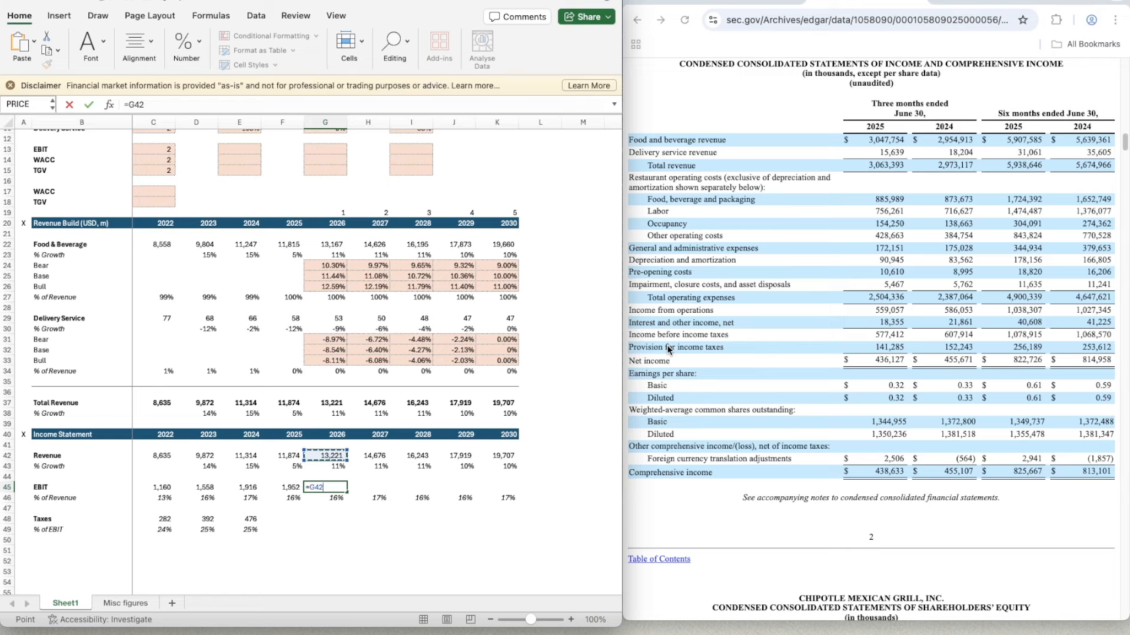
key("Down")
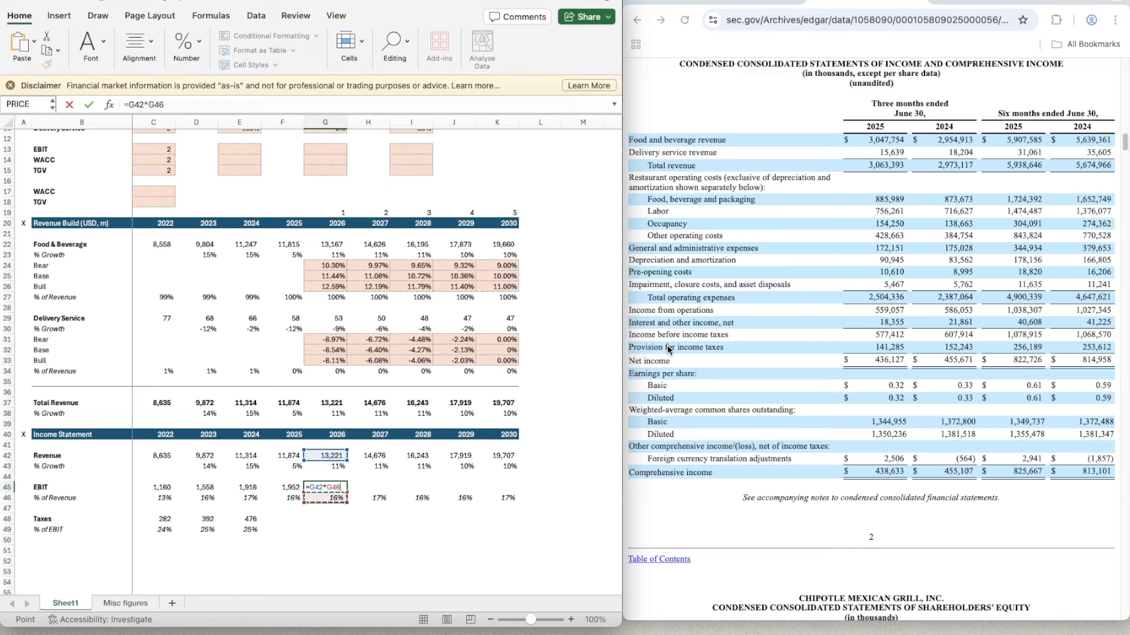
key("ctrl+Return")
- Copy the EBIT forecast formula from G45 across 2027 to 2030 in H45:K45
key("ctrl+c")
key("shift+Right")
key("shift+Right")
key("shift+Right")
key("shift+Right")
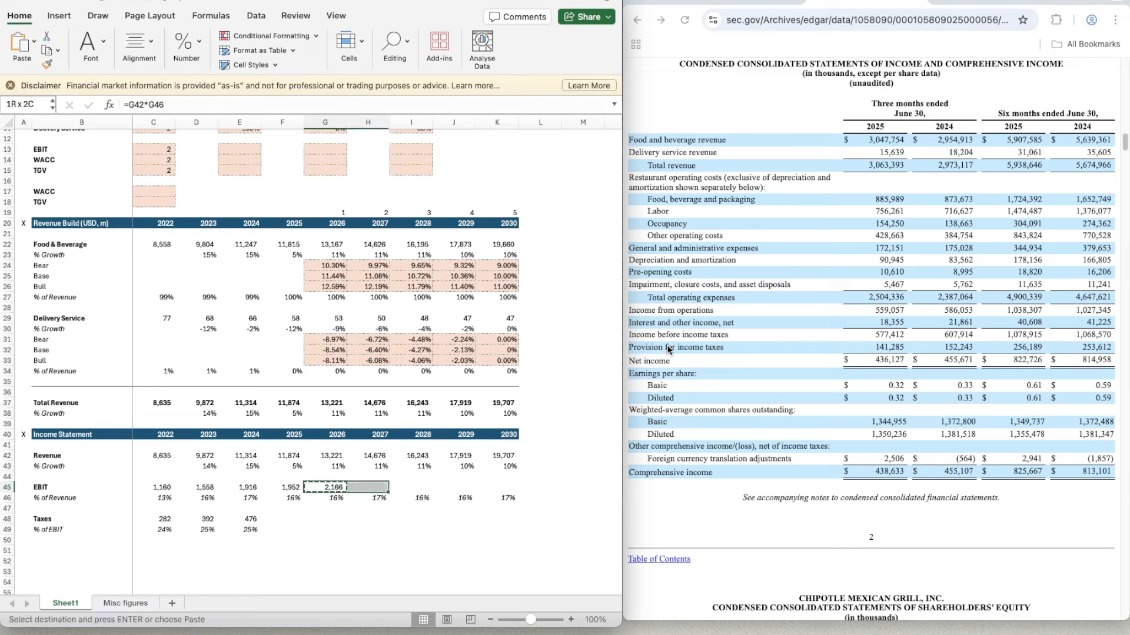
key("ctrl+v")
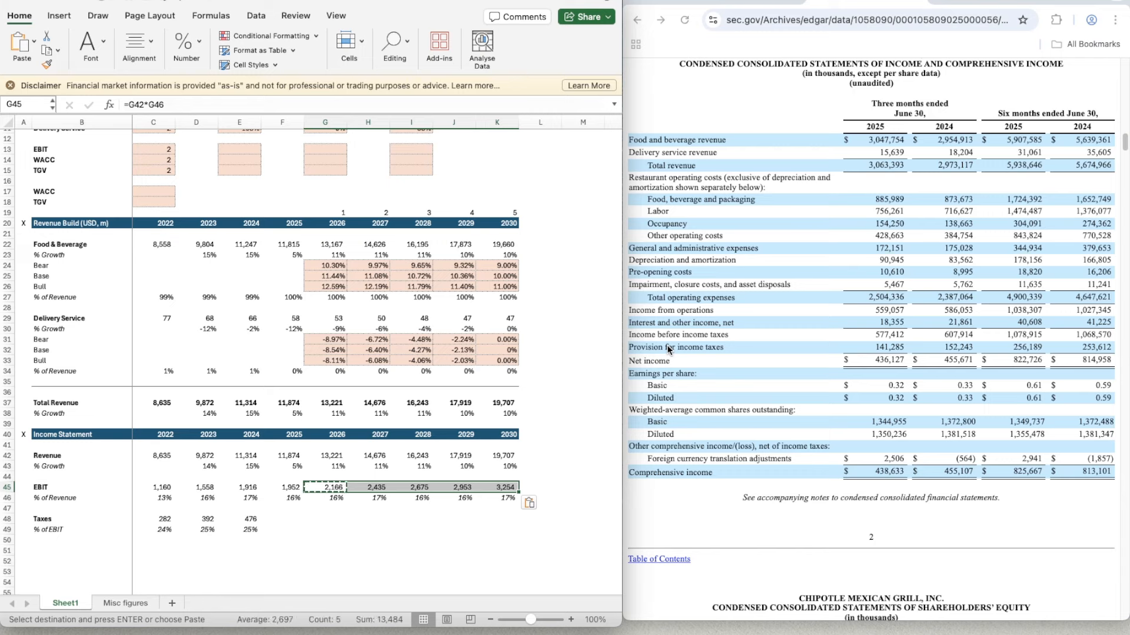
key("Down")
key("Down")
key("Down")
key("Left")
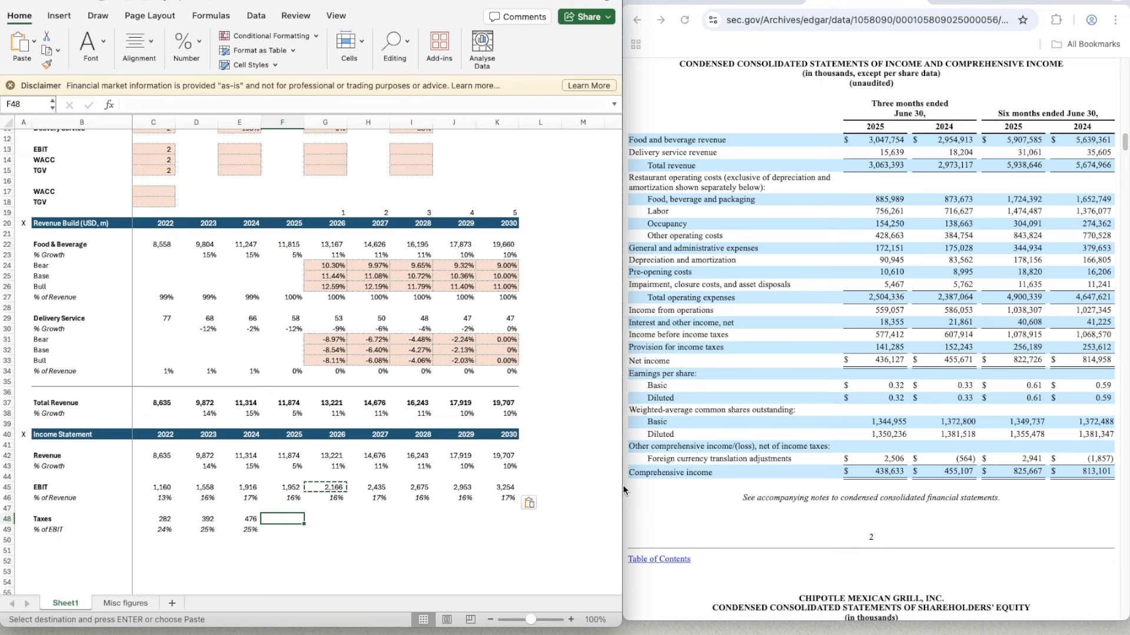
left_click(230, 551)
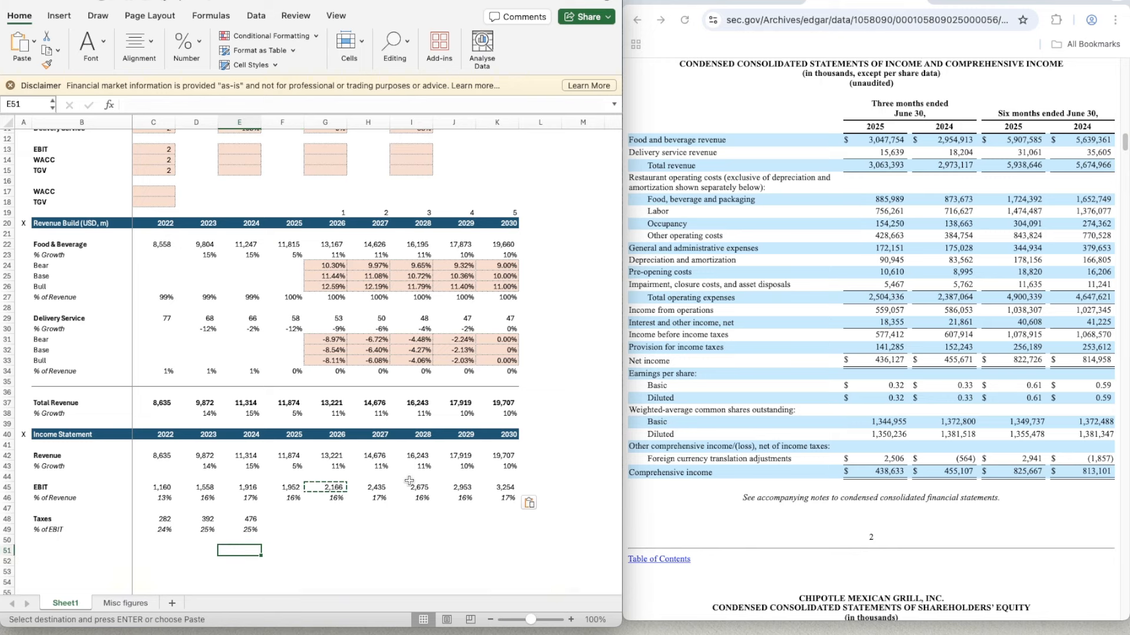
type("=476/2")
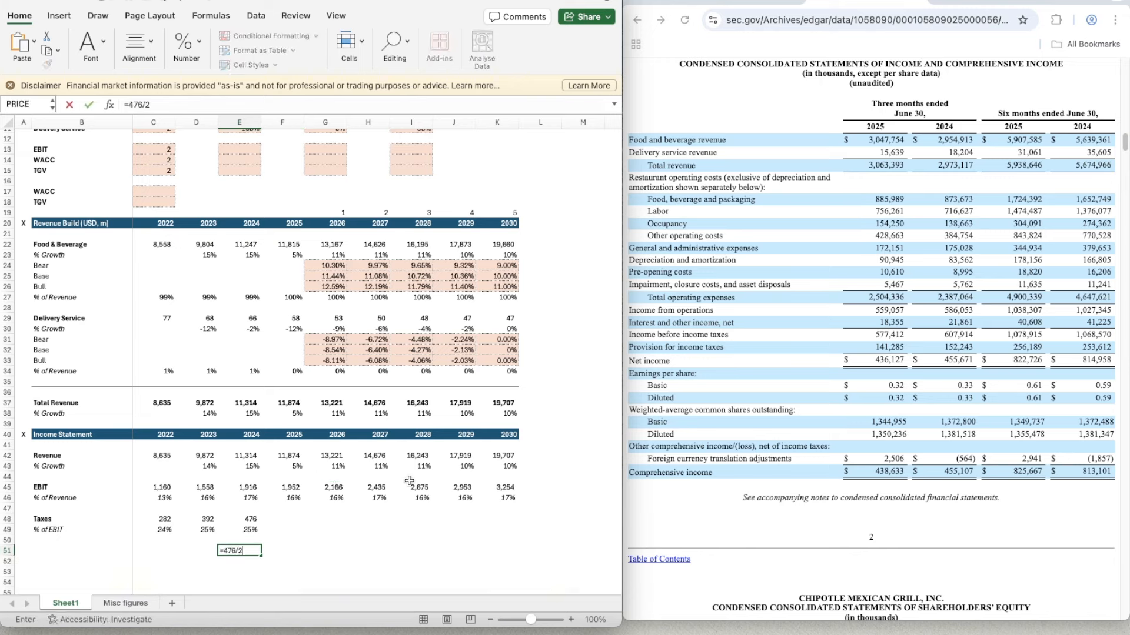
type("53.6")
key("ctrl+Return")
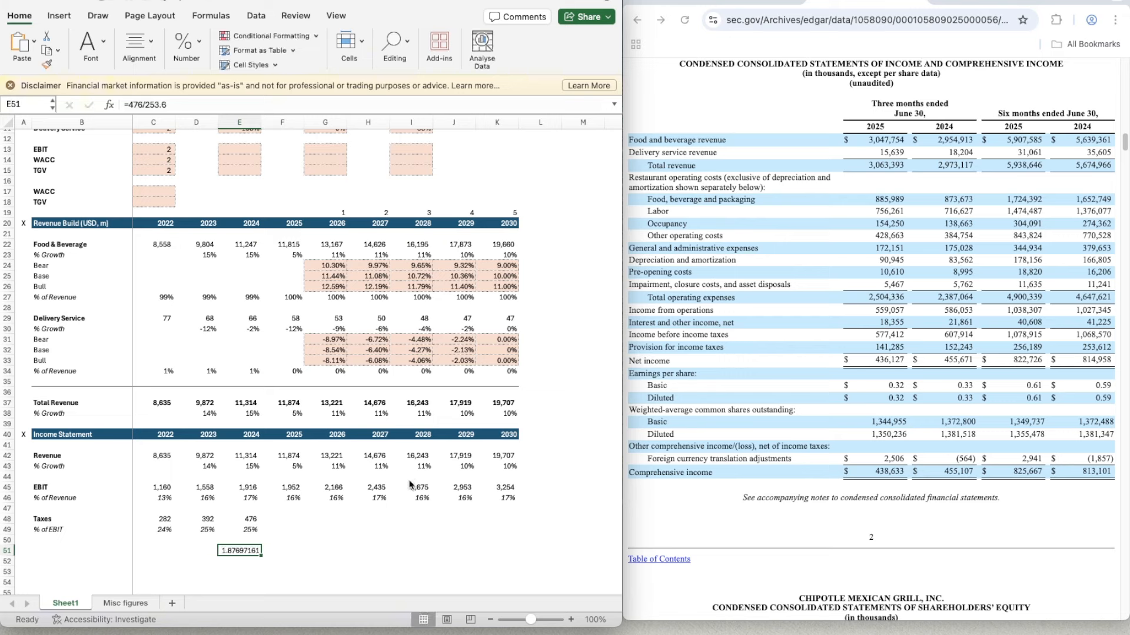
key("Delete")
- Calculate the ratio of full-year 2024 taxes to the six-month 2024 tax provision in scratch cell E51 with =E48/253.5
type("=")
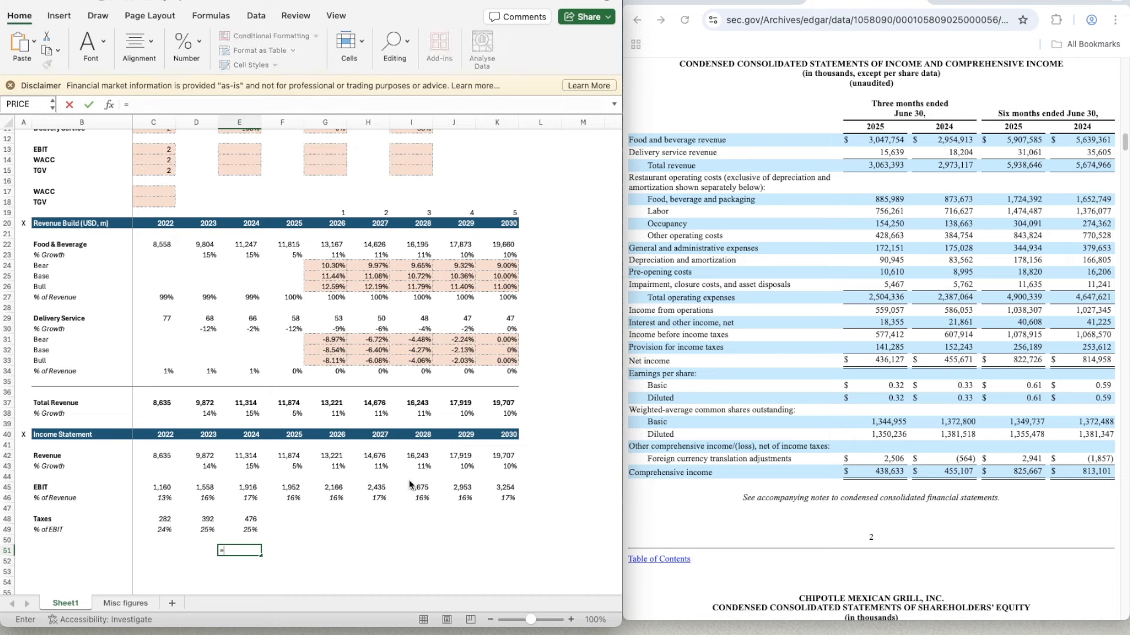
key("Up")
key("Up")
key("Up")
type("/253.5")
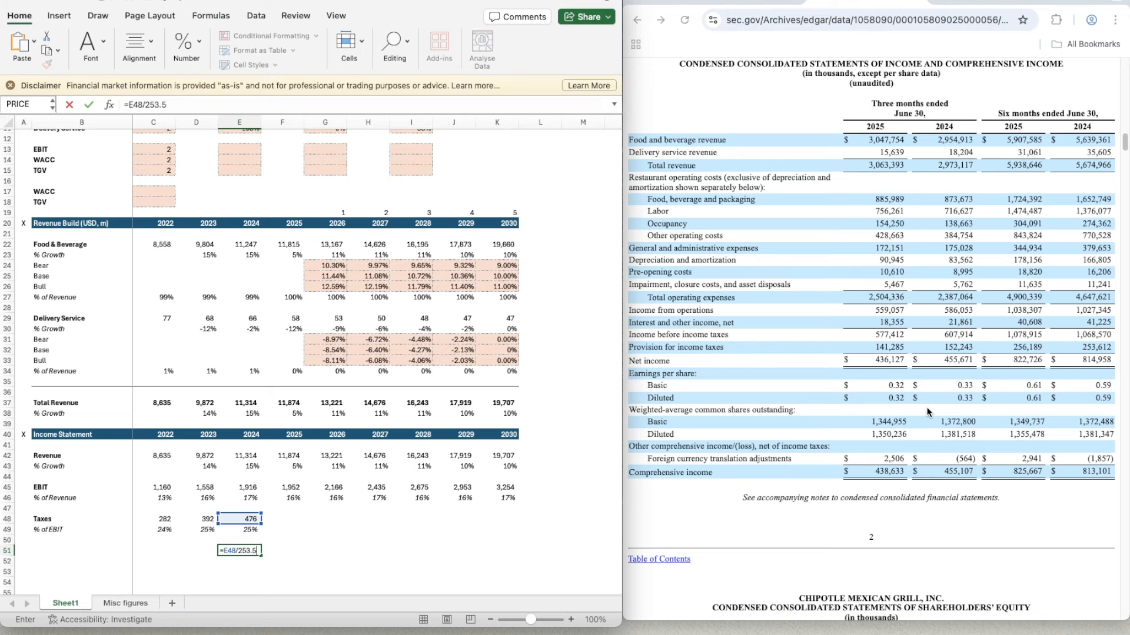
key("Return")
- Estimate 2025 taxes in F48 from the six-month 2025 tax provision with =256.189*1.88
key("Up")
key("Right")
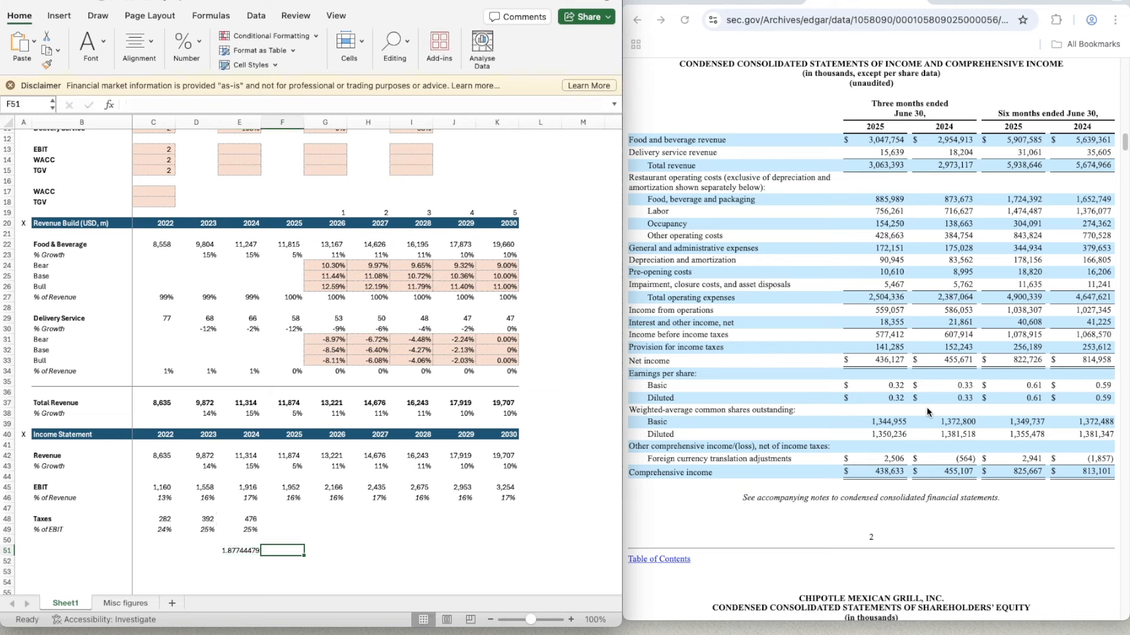
key("Up")
key("Up")
key("Up")
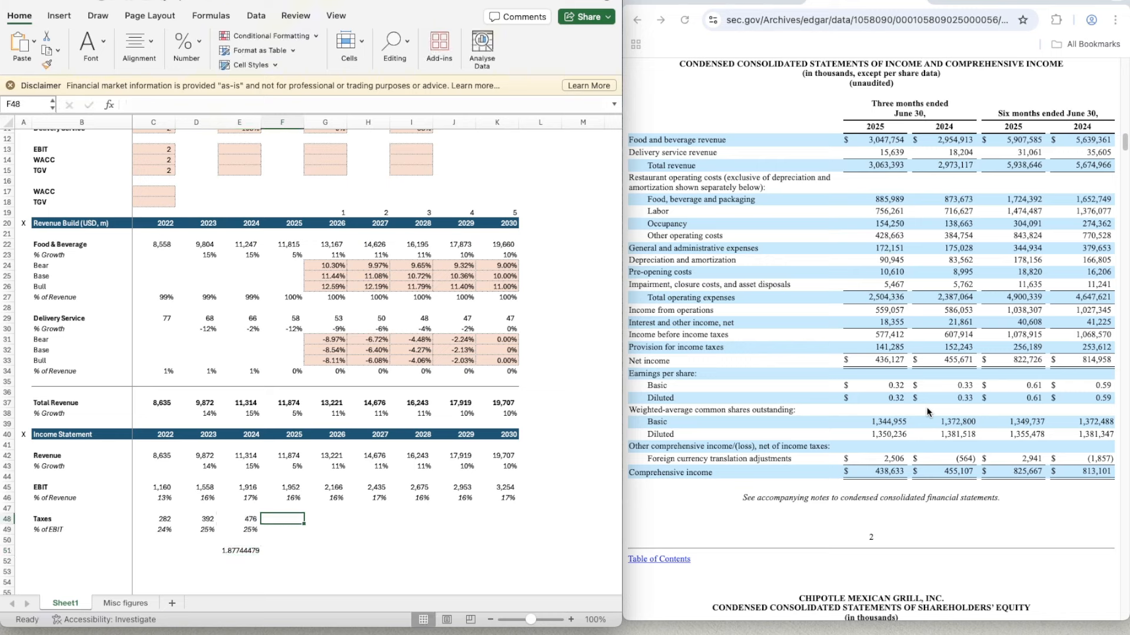
type("=")
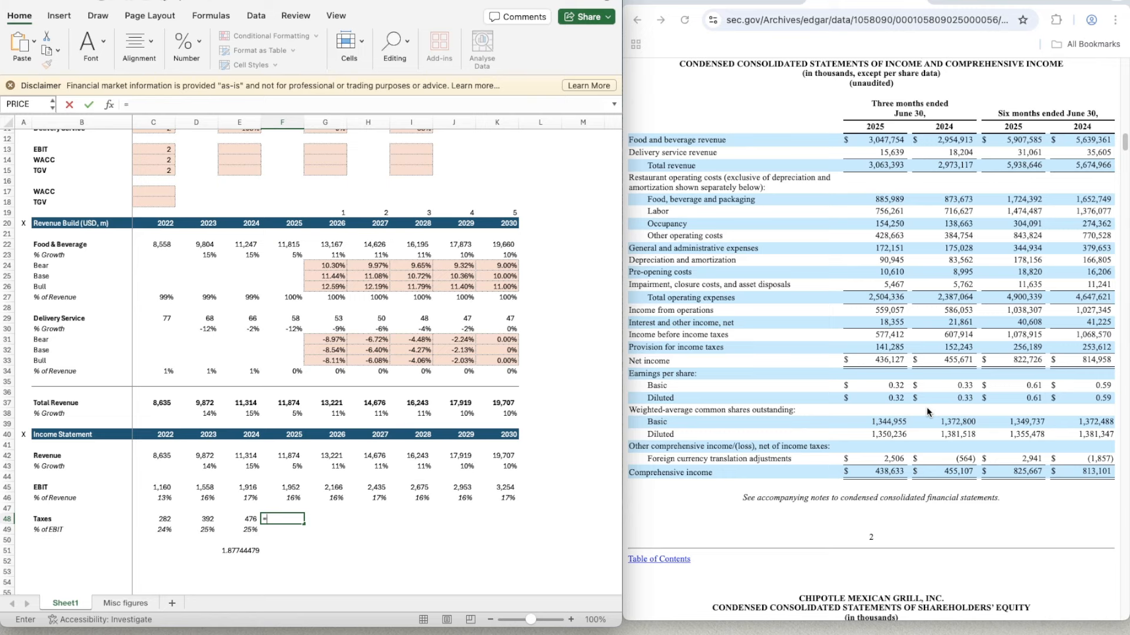
type("256.189*1.88")
key("Return")
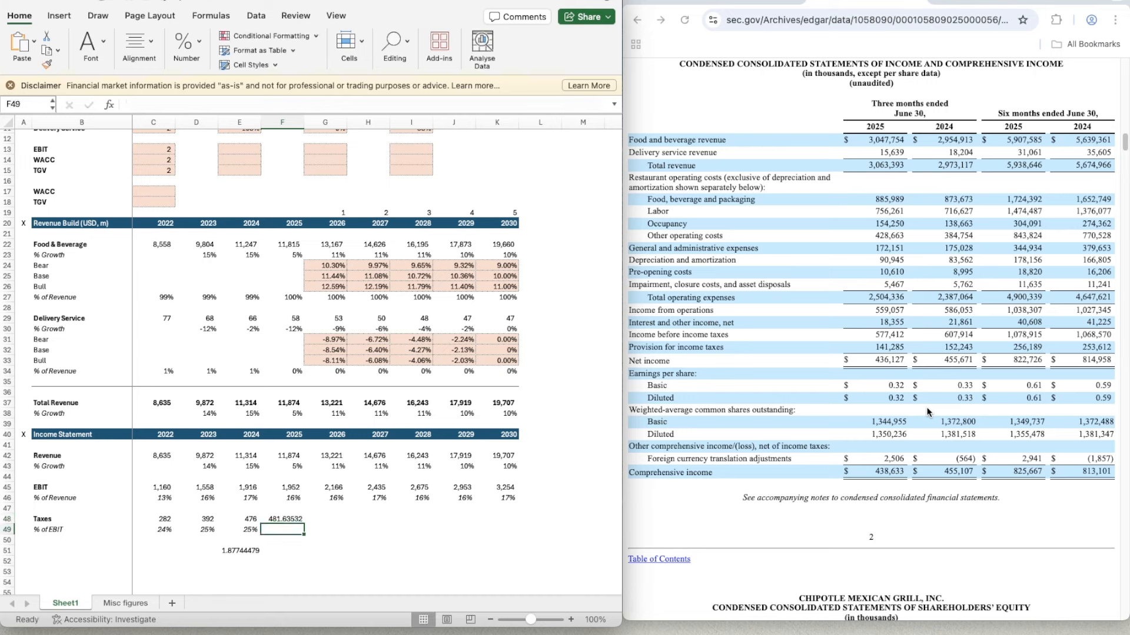
- Clear the scratch tax ratio from E51
key("Down")
key("Down")
key("Left")
key("Delete")
- Copy the taxes as % of EBIT formula from E49 to 2025 in F49
key("Right")
key("Up")
key("Up")
key("Left")
key("ctrl+c")
key("Right")
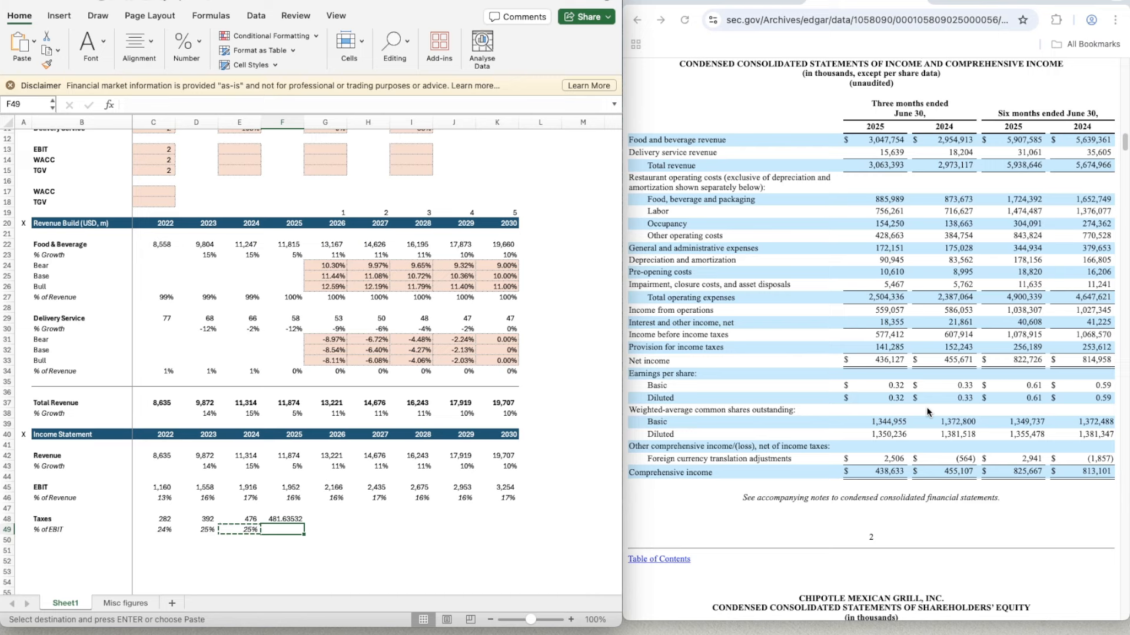
key("ctrl+v")
- Forecast the 2026 tax rate on EBIT in G49 with =AVERAGE(D49:F49)
key("Right")
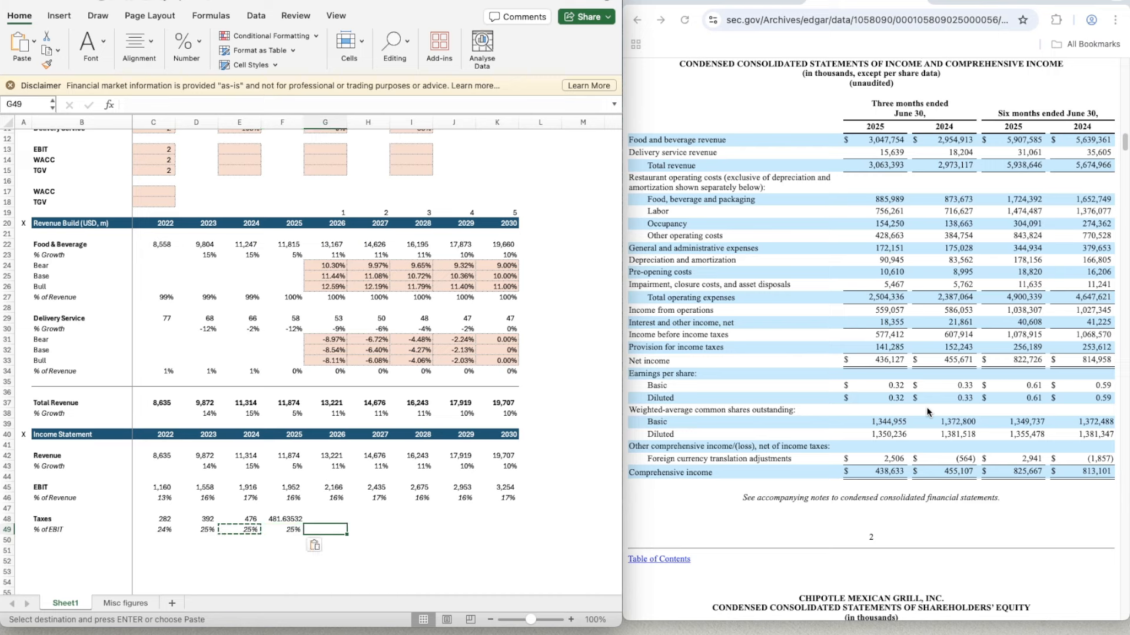
type("=aver")
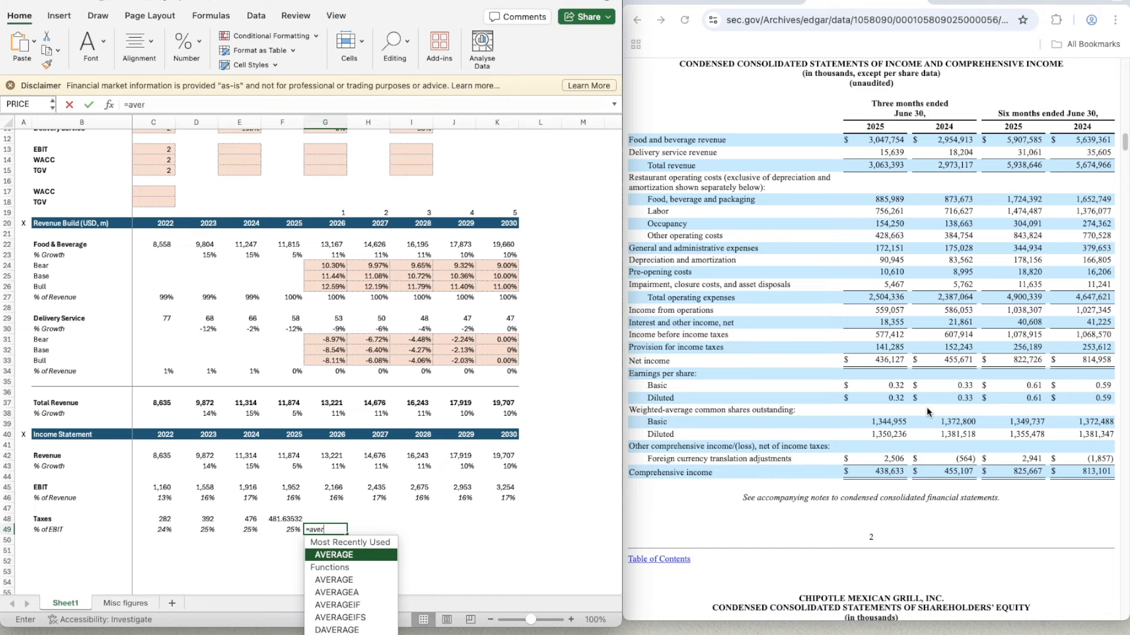
key("Tab")
key("Left")
key("shift+Left")
key("shift+Left")
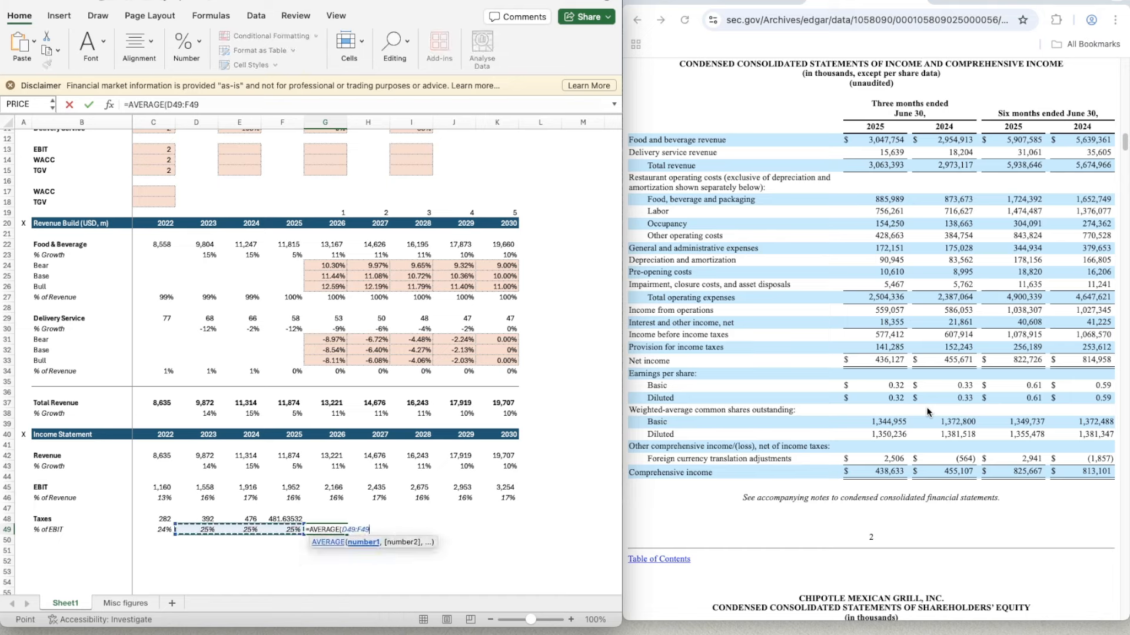
type(")")
key("Return")
- Copy the average tax rate formula from G49 across 2027 to 2030 in H49:K49
key("Up")
key("super+c")
key("shift+Right")
key("shift+Right")
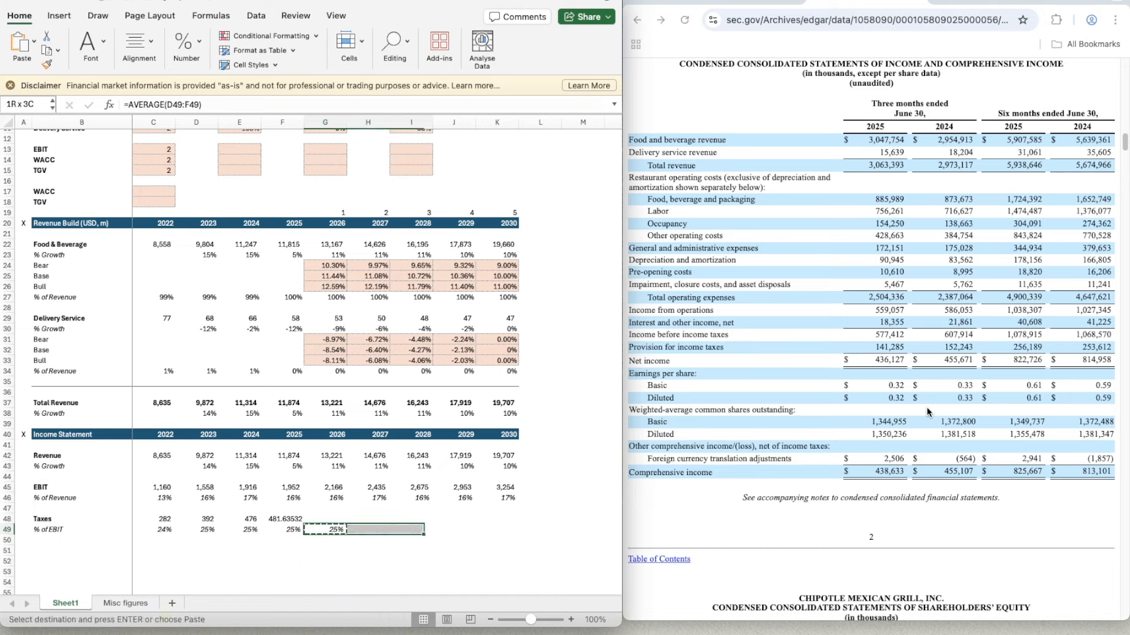
key("shift+Right")
key("shift+Right")
key("super+v")
- Apply the number format of the 2024 taxes cell E48 to the 2025 taxes in F48
key("Up")
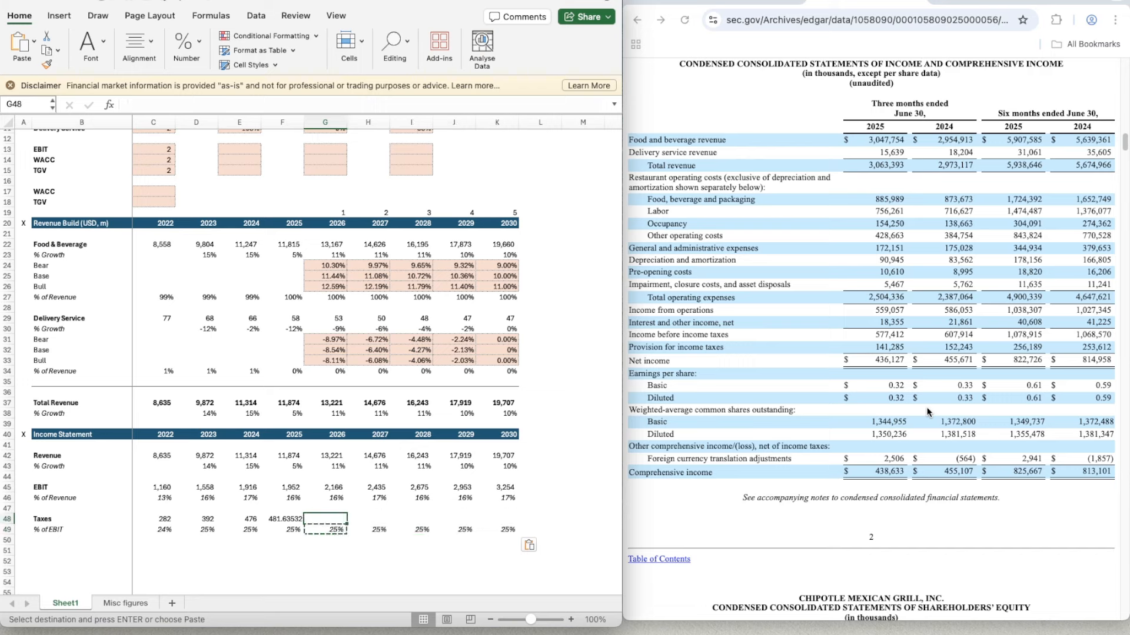
key("Left")
key("Left")
key("super+shift+c")
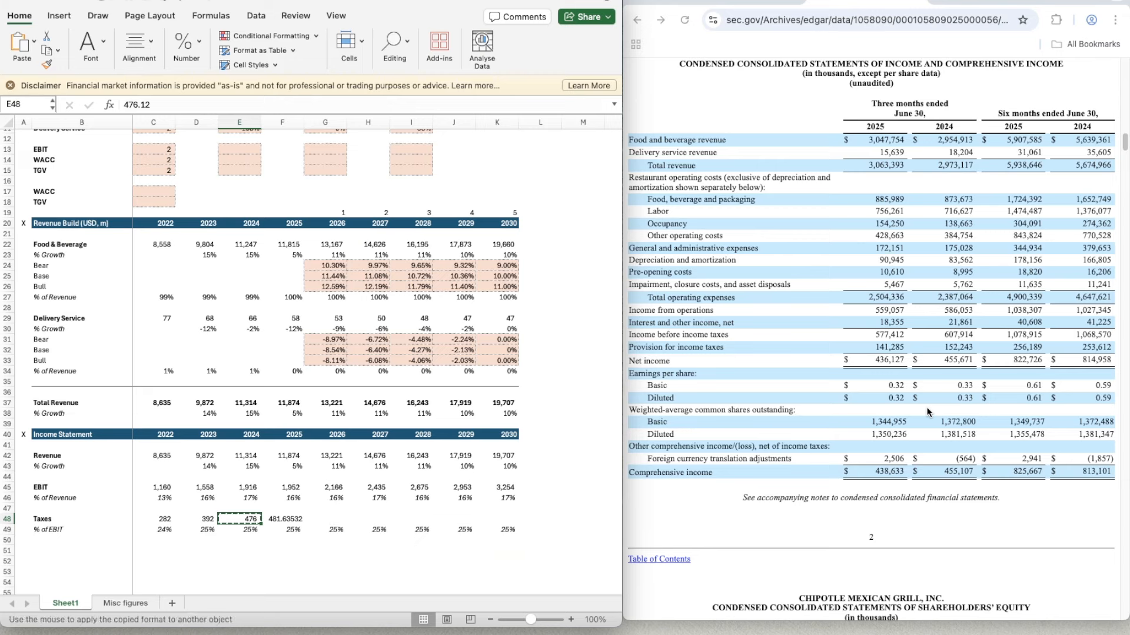
key("Right")
key("super+shift+v")
- Forecast 2026 taxes in G48 as EBIT times tax rate with =G45*G49
key("Right")
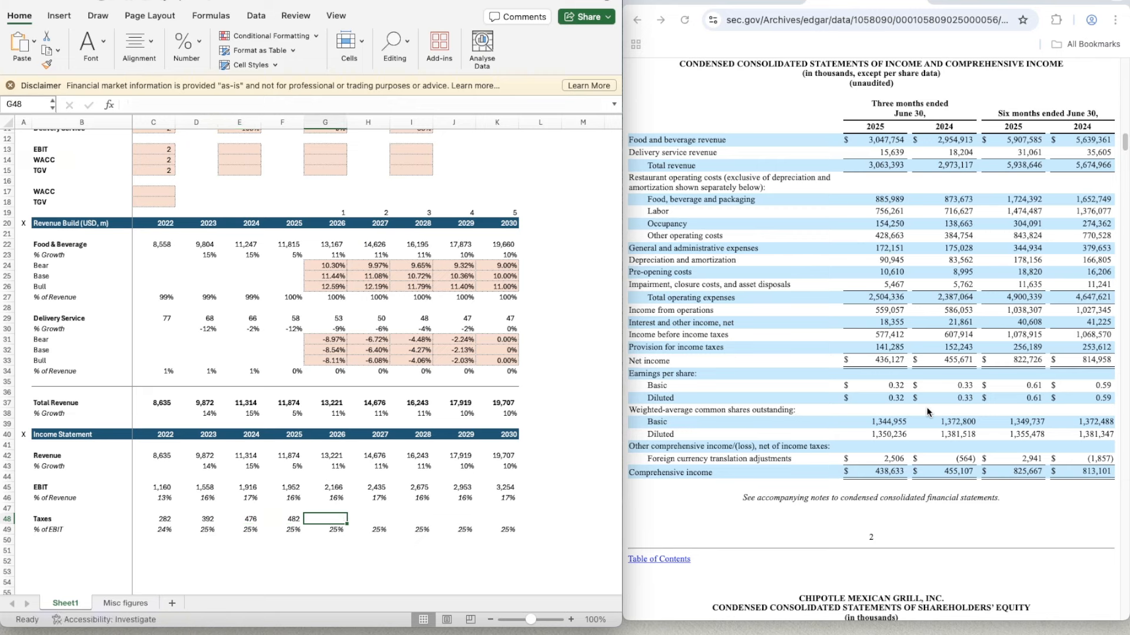
type("=")
key("Up")
key("Up")
key("Up")
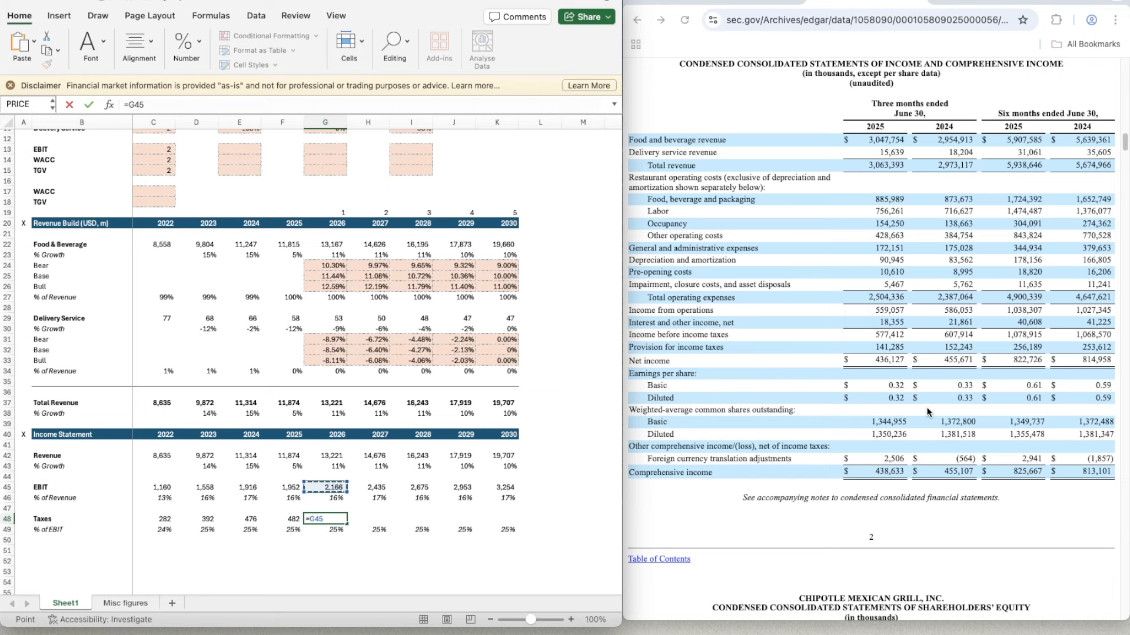
type("*")
key("Down")
key("Return")
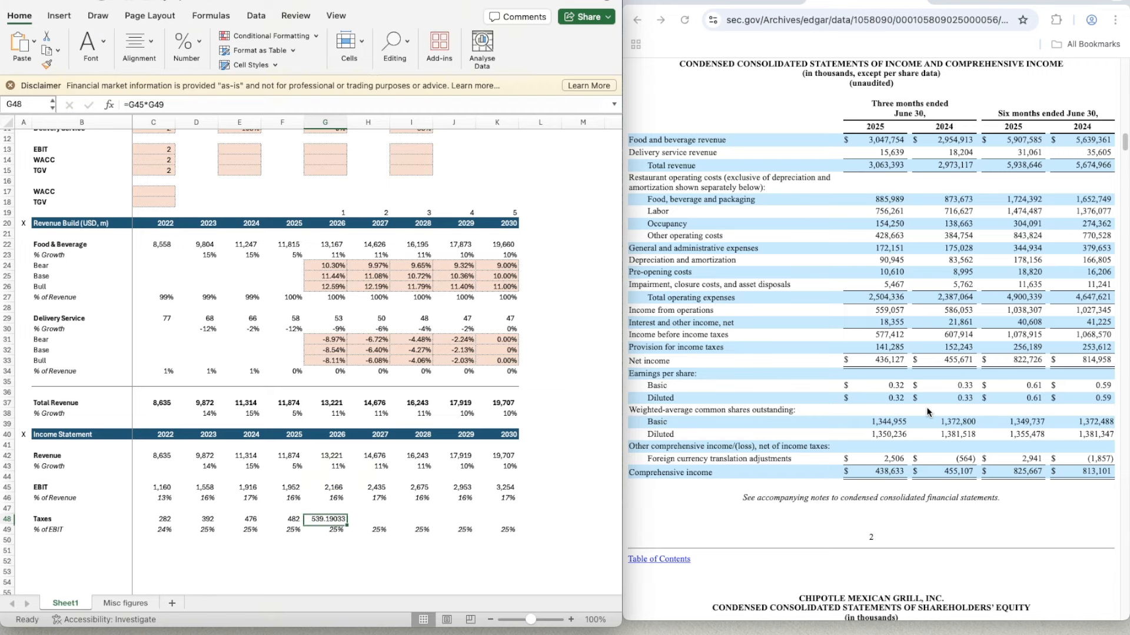
- Apply the number format of the 2025 taxes cell F48 to the 2026 taxes in G48
key("Left")
key("super+shift+c")
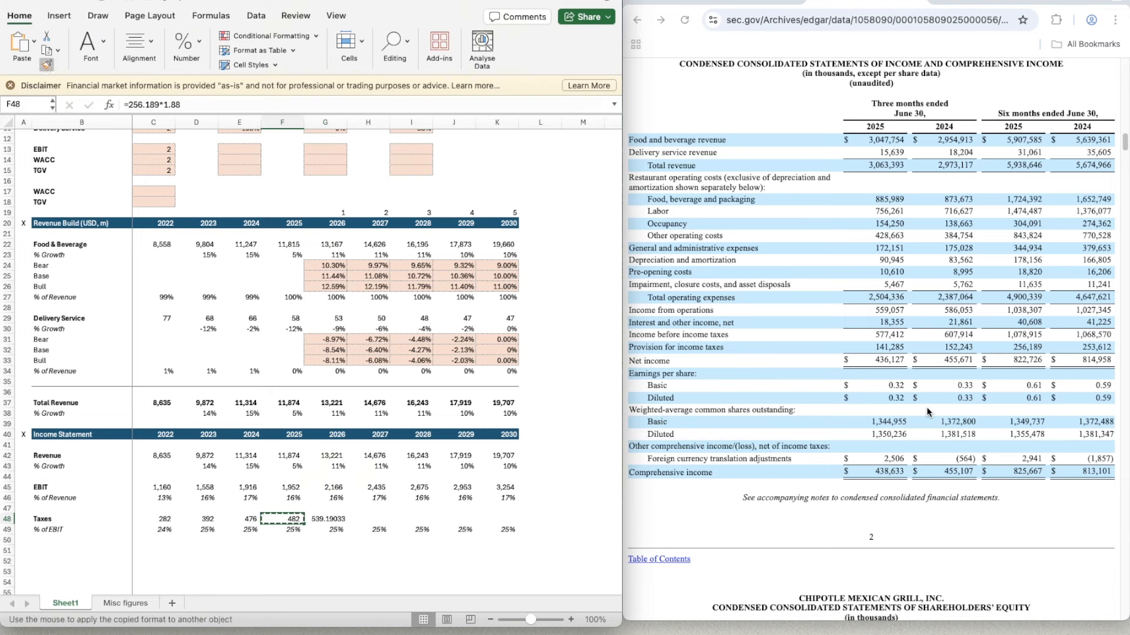
key("Right")
key("super+shift+v")
- Copy the taxes forecast formula from G48 across 2027 to 2030 in H48:K48
key("super+c")
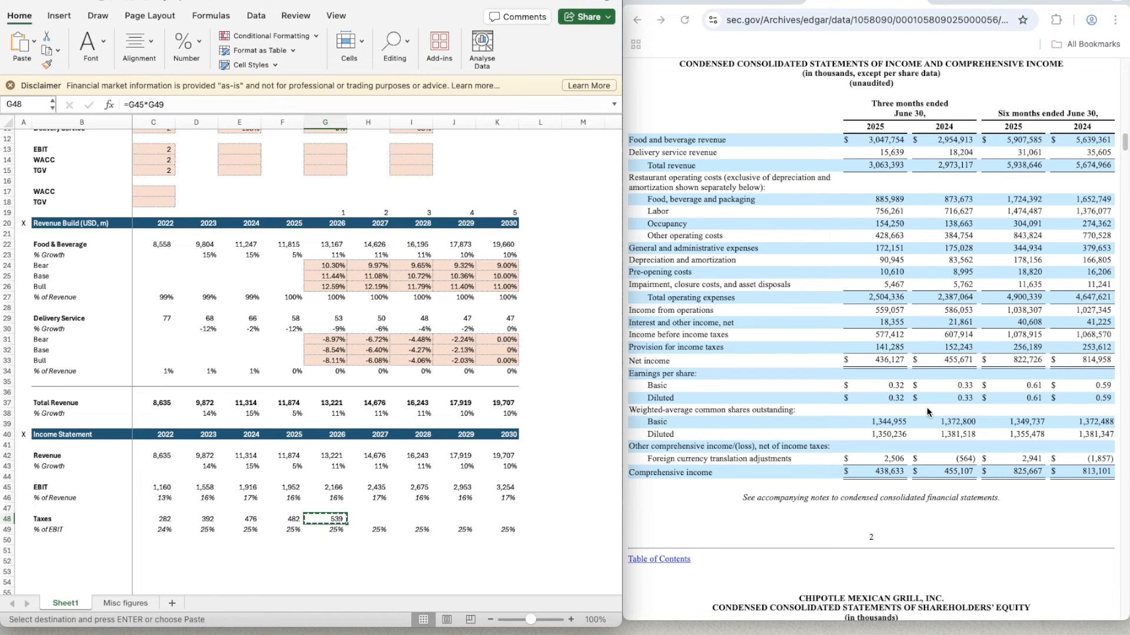
key("shift+Right")
key("shift+Right")
key("shift+Right")
key("shift+Right")
key("super+v")
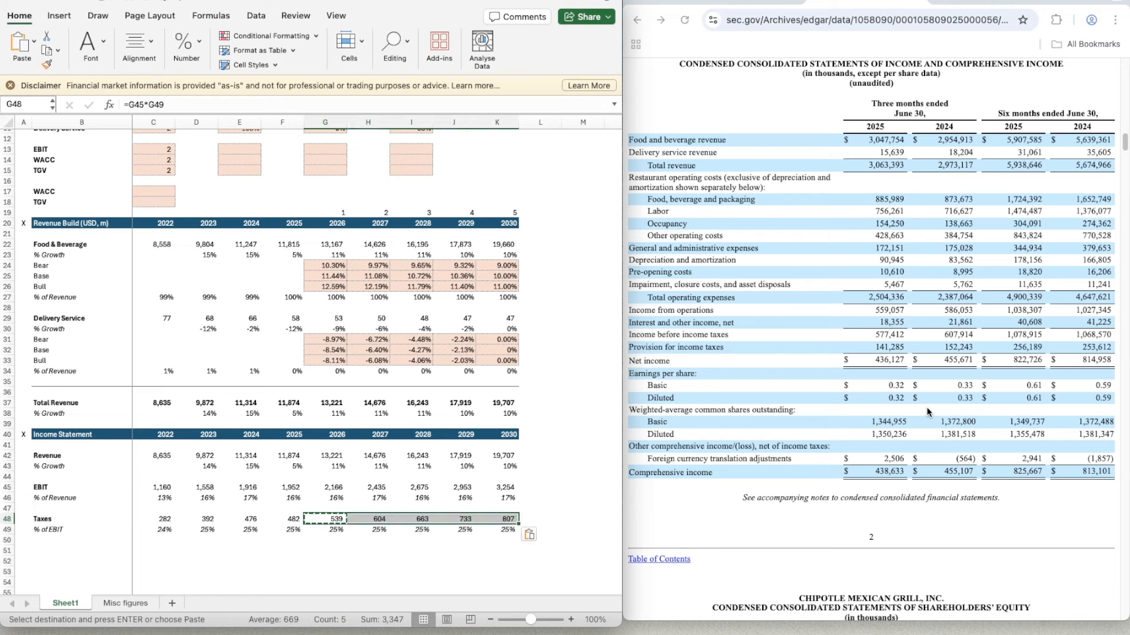
- Copy the Income Statement header row 40 to row 51 to start a new section below the taxes
key("Down")
key("Down")
key("Down")
key("Left")
key("Left")
key("Left")
key("Left")
key("Left")
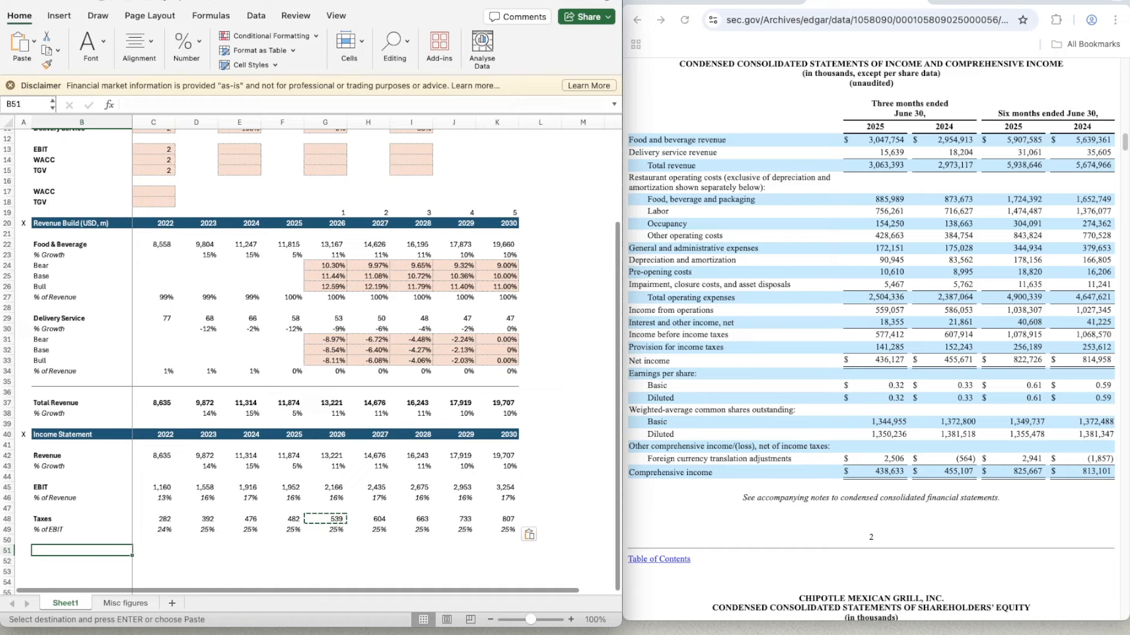
key("super+Tab")
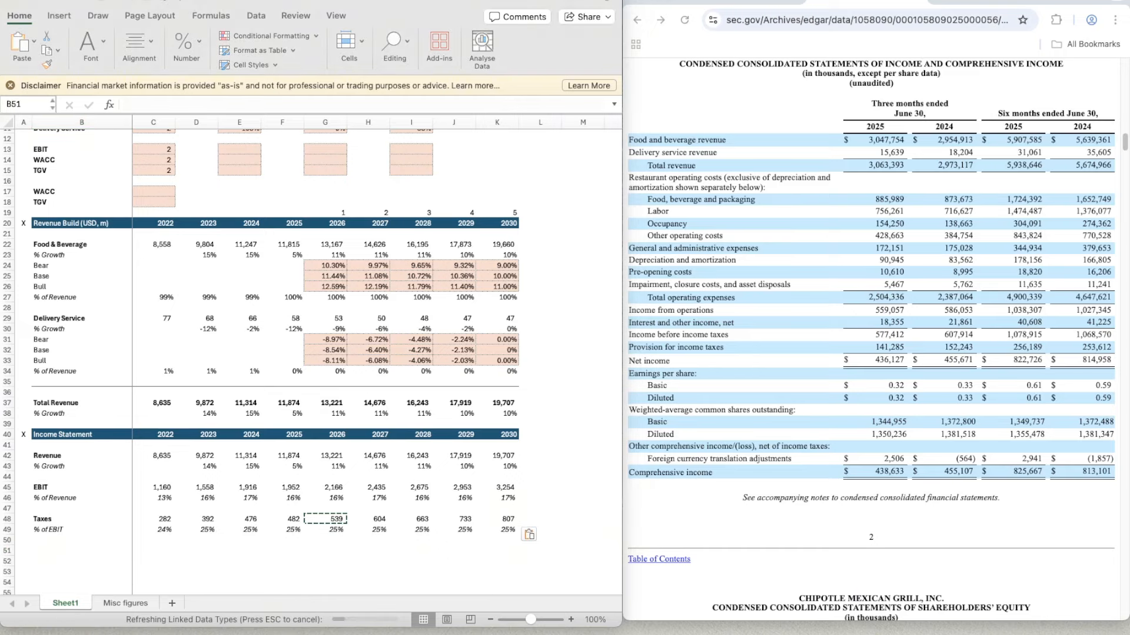
left_click(64, 540)
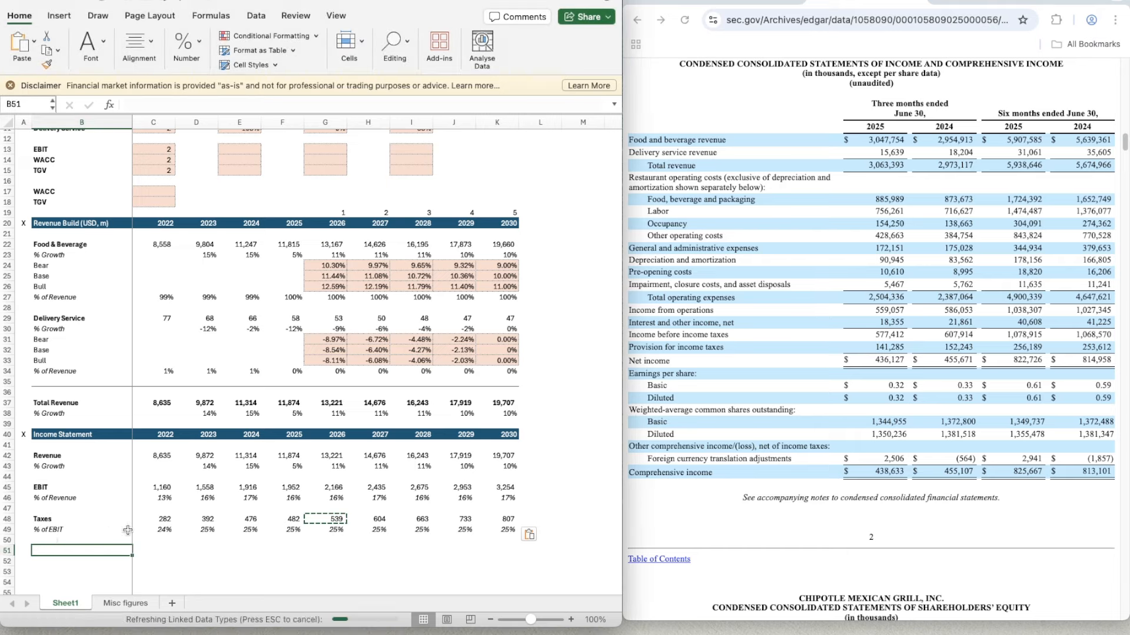
left_click(8, 434)
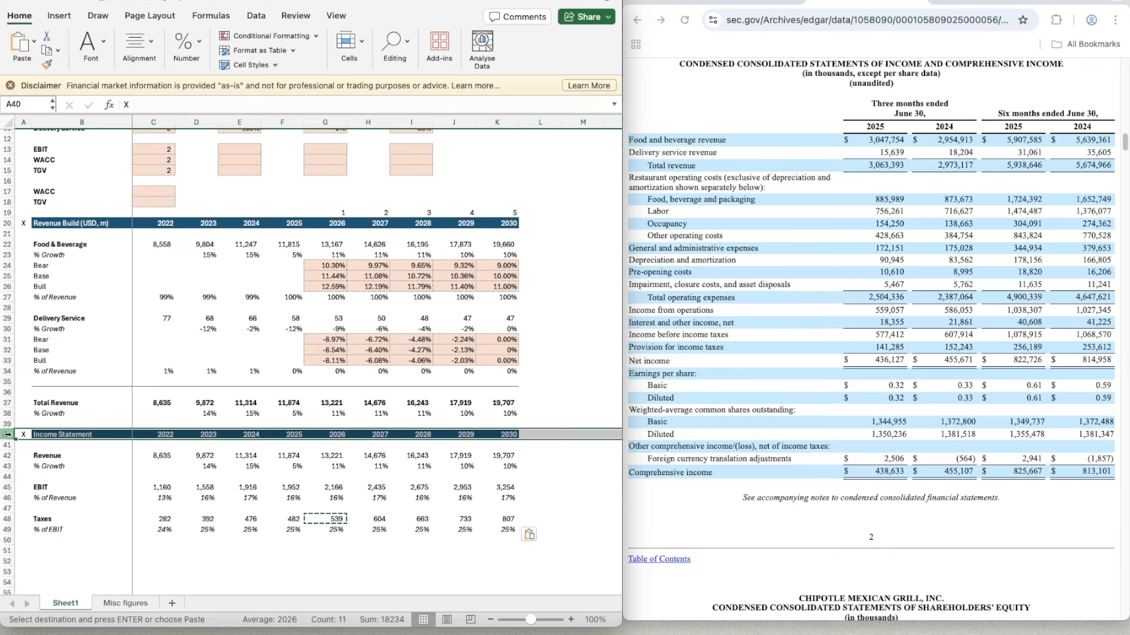
key("ctrl+c")
key("Down")
key("Down")
key("Down")
key("Down")
key("Down")
key("Down")
key("Down")
key("Down")
key("Down")
key("Down")
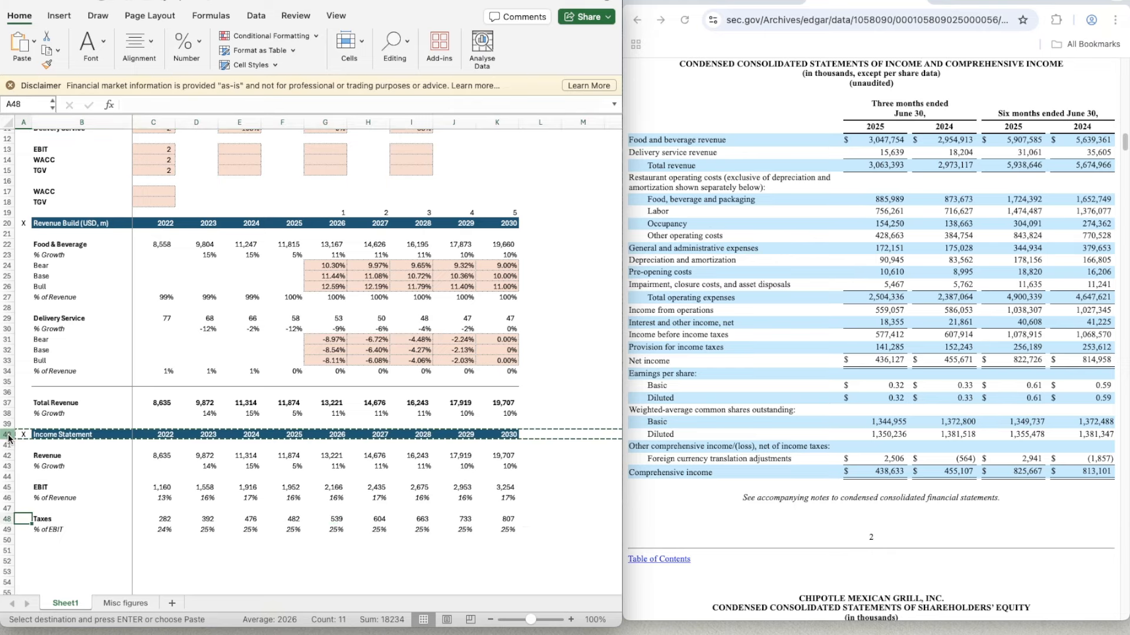
key("Down")
key("ctrl+v")
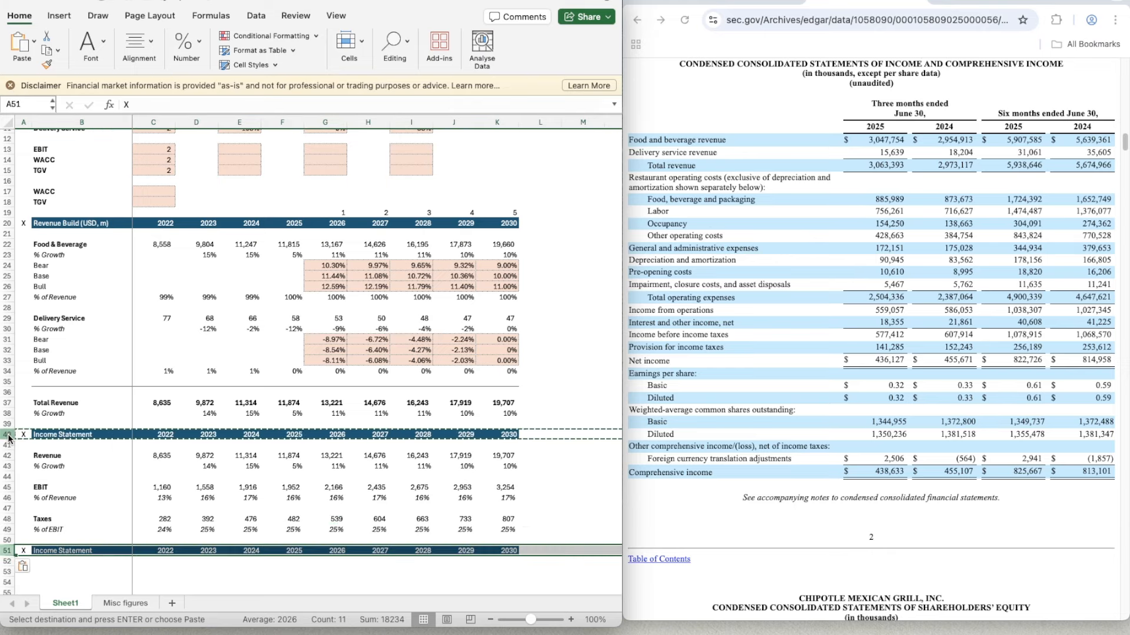
- Rename the copied section header in B51 to "Cash Flow Items"
key("Right")
type("Cash Flow Iteams")
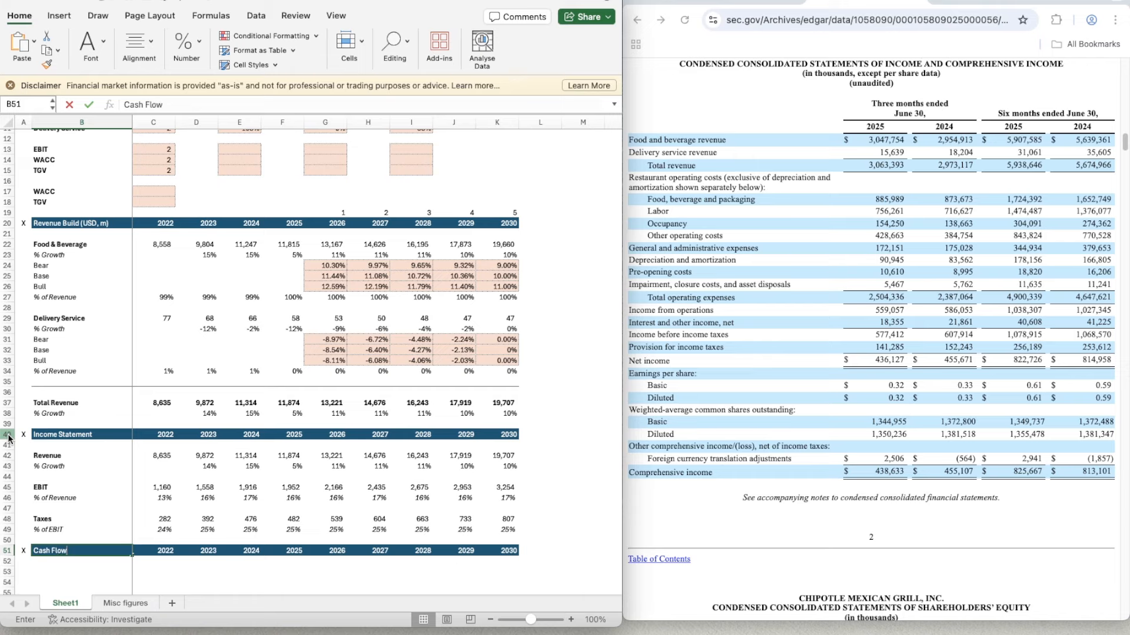
key("BackSpace")
key("BackSpace")
key("BackSpace")
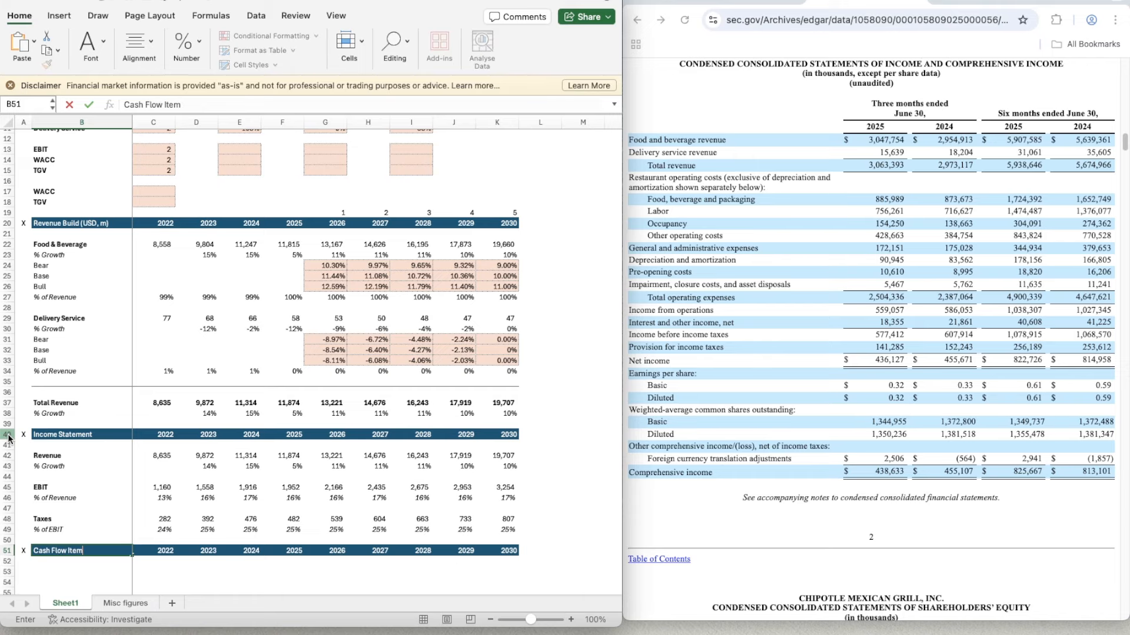
type("ms")
key("Return")
- Add a bold "D&A" label in B53 and an italic "% of Revenue" label in B54
key("Down")
key("Down")
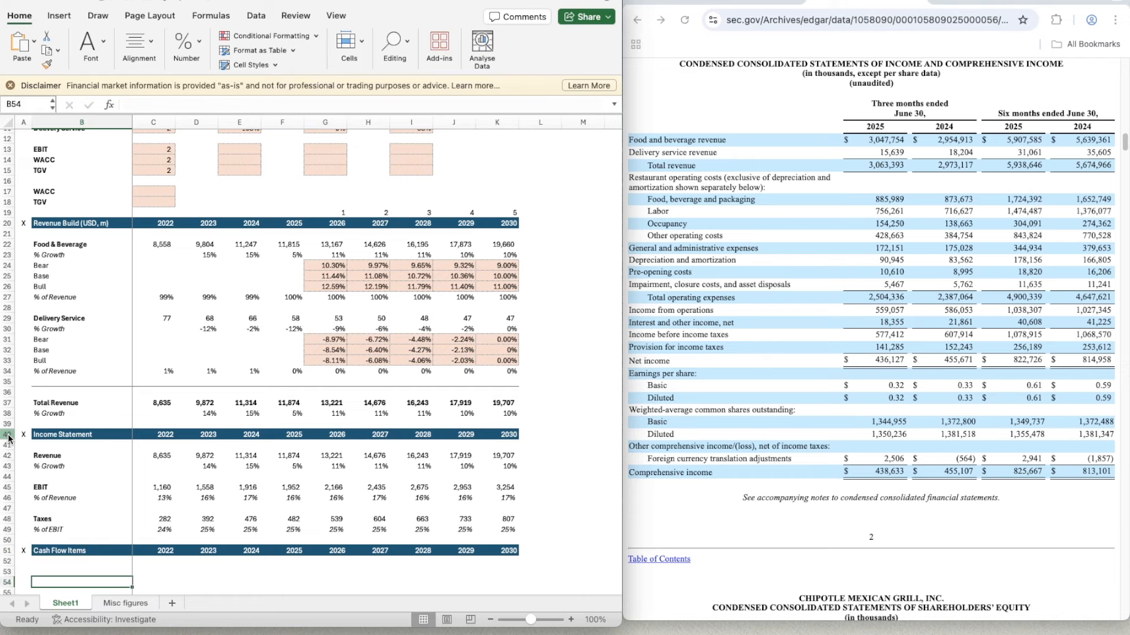
key("Up")
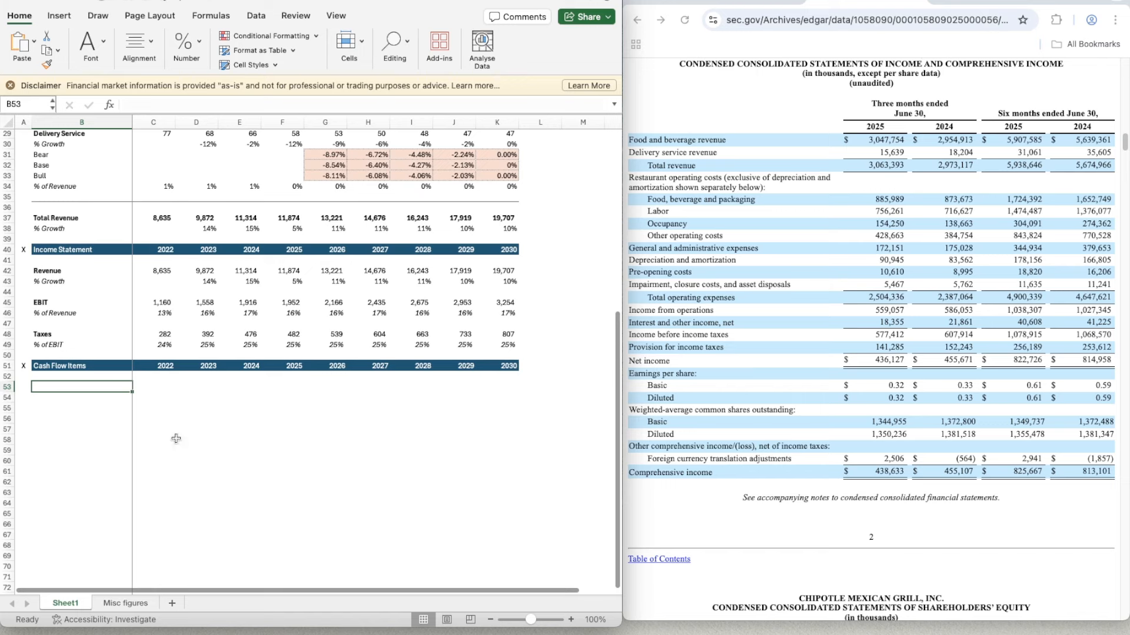
scroll(175, 439, "down", 2)
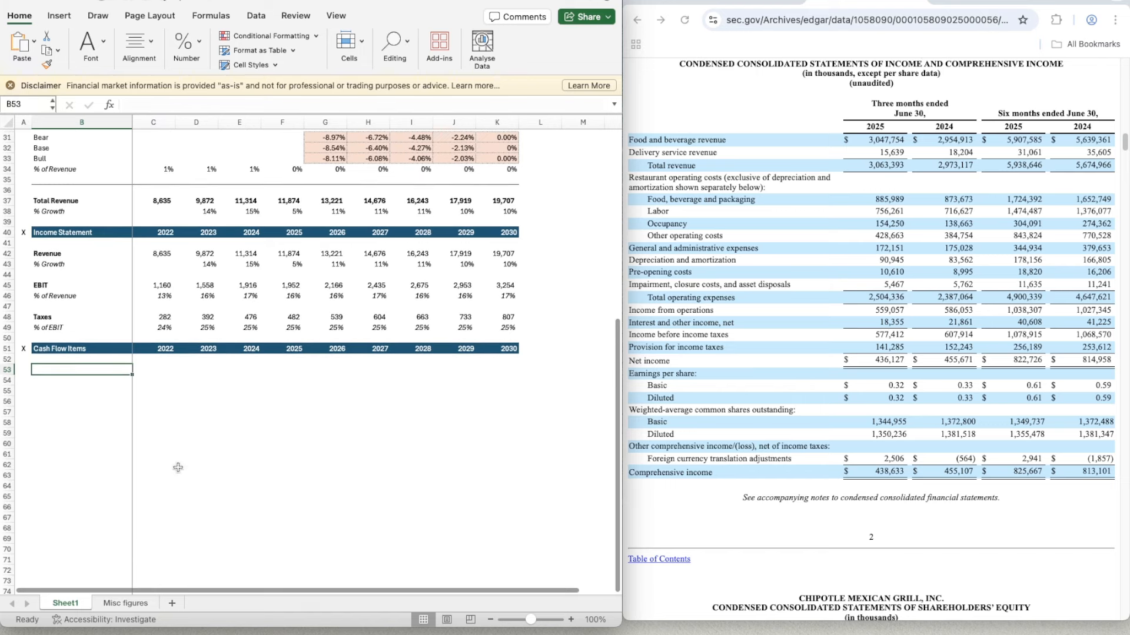
type("D&A")
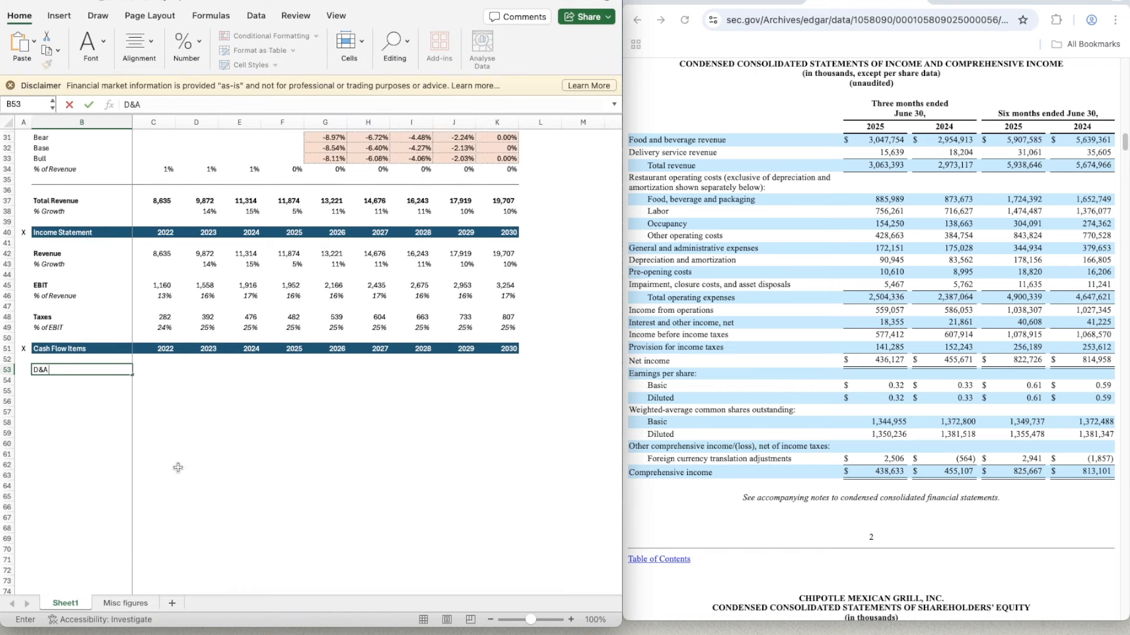
key("Return")
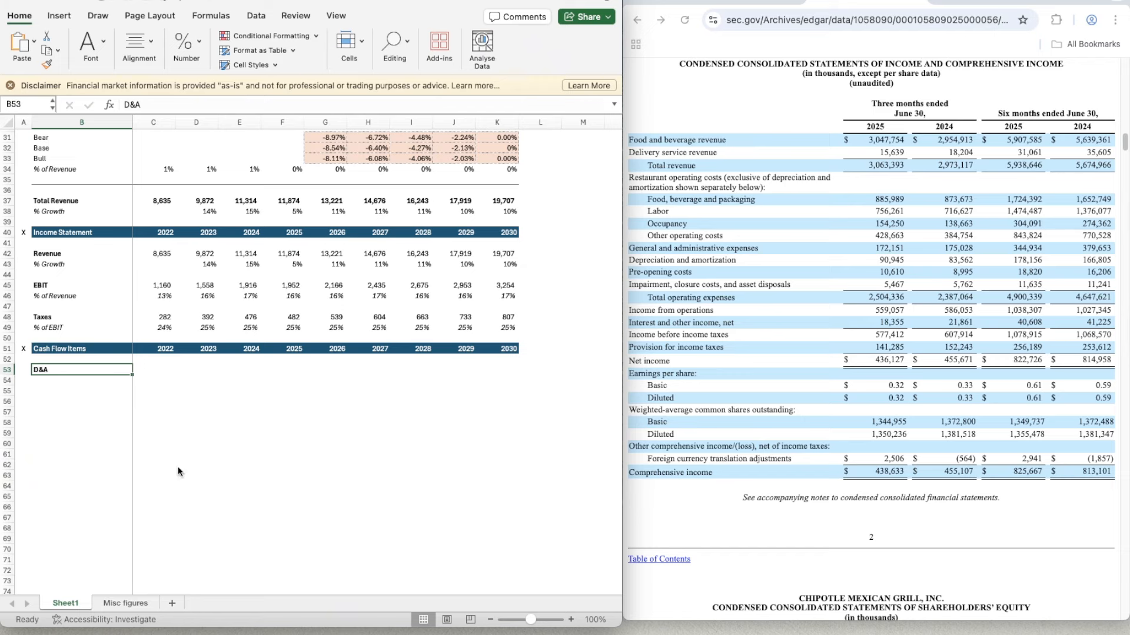
type("% of R")
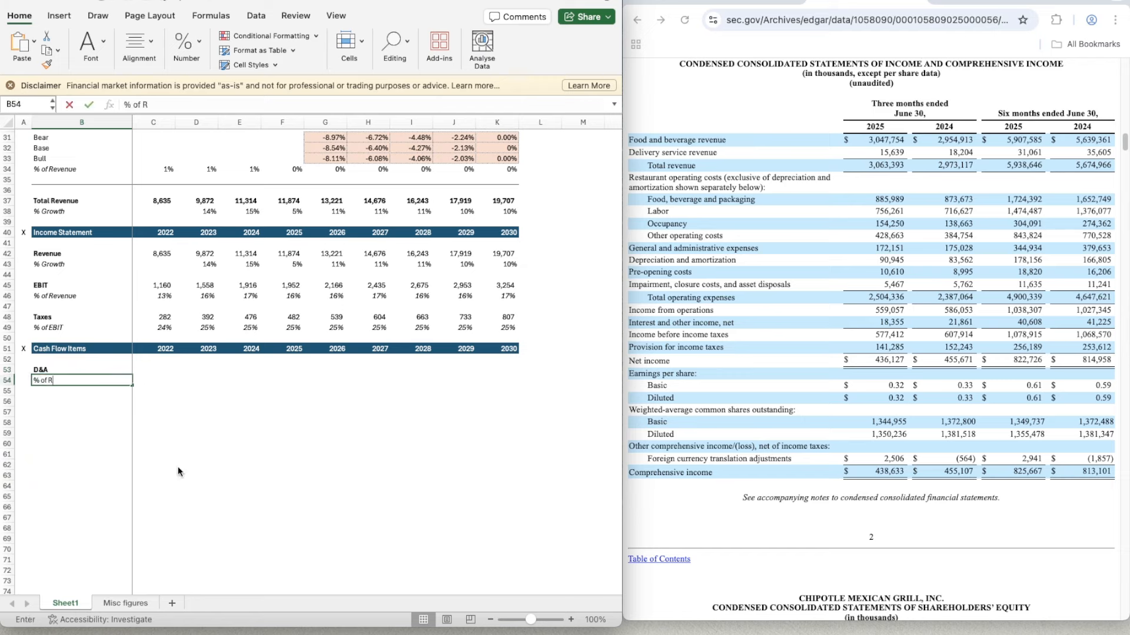
type("evenue")
key("ctrl+Return")
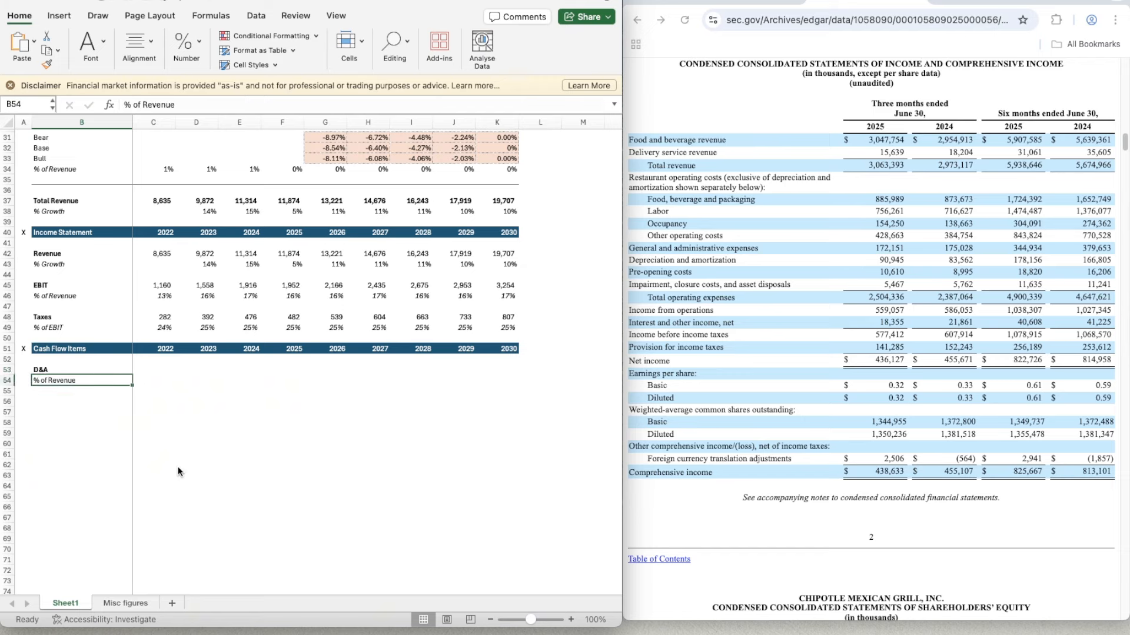
key("ctrl+i")
- Label B55 "% of CapEx" and italicize the whole of row 55
key("Down")
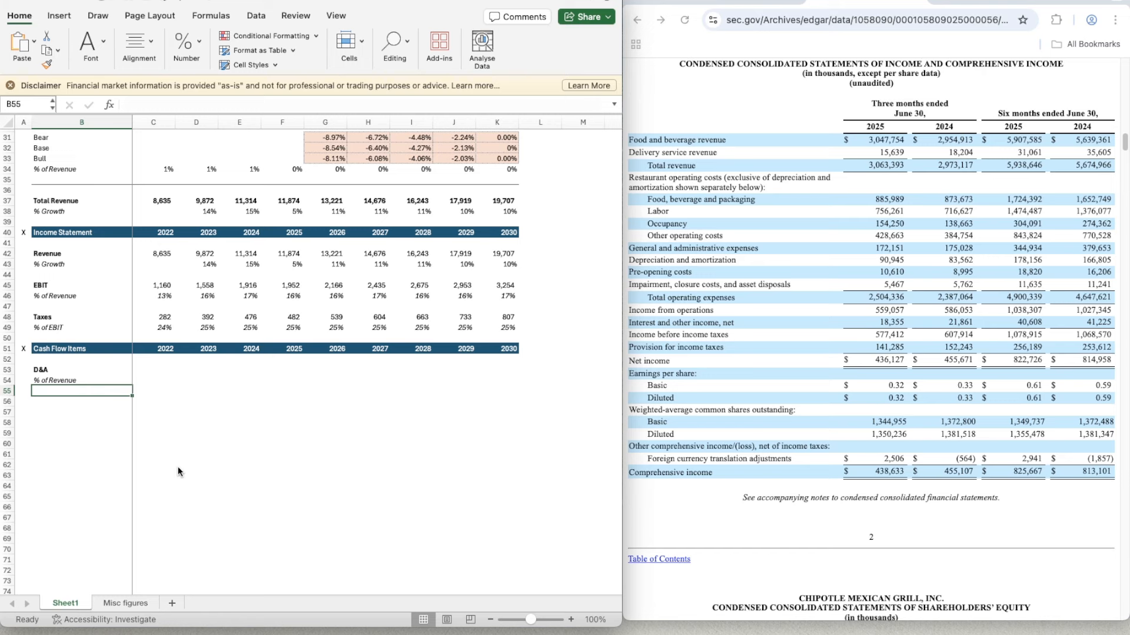
type("% of Cap")
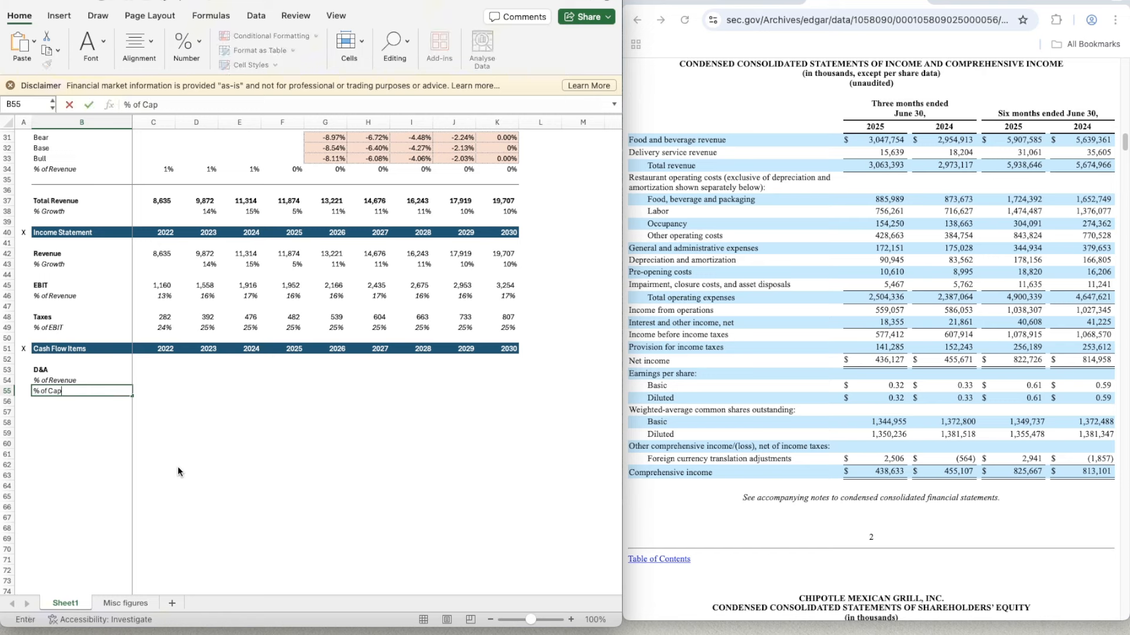
type("Ex")
key("ctrl+Return")
key("shift+space")
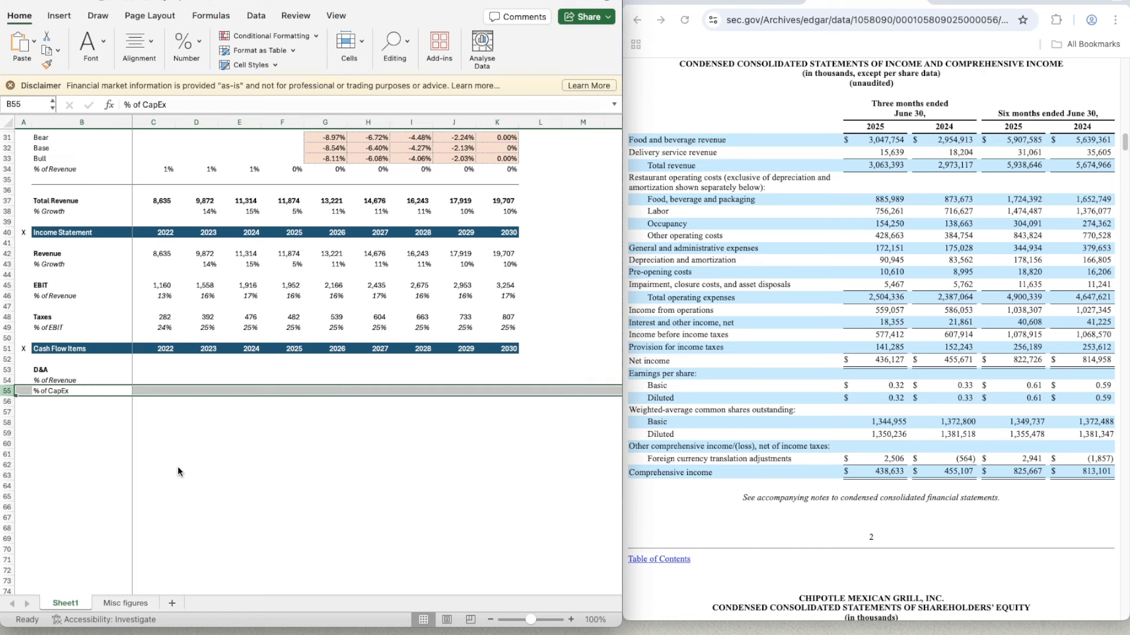
key("ctrl+i")
- Add a bold "CapEx" label in B57, leaving row 56 blank
key("Down")
key("Down")
type("C")
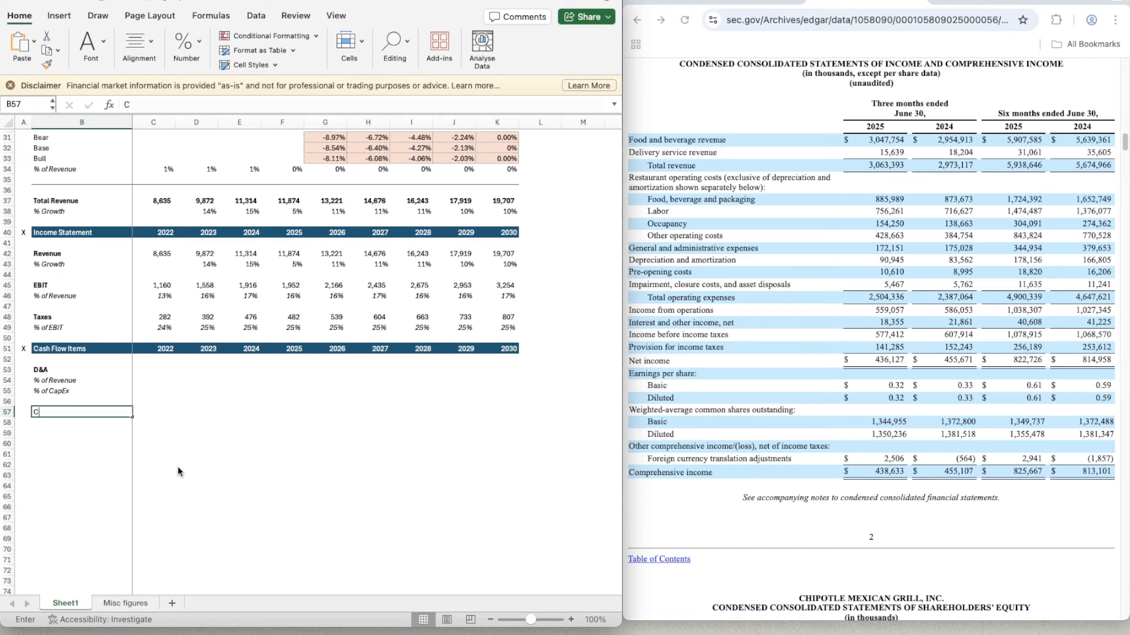
type("apEx")
key("Return")
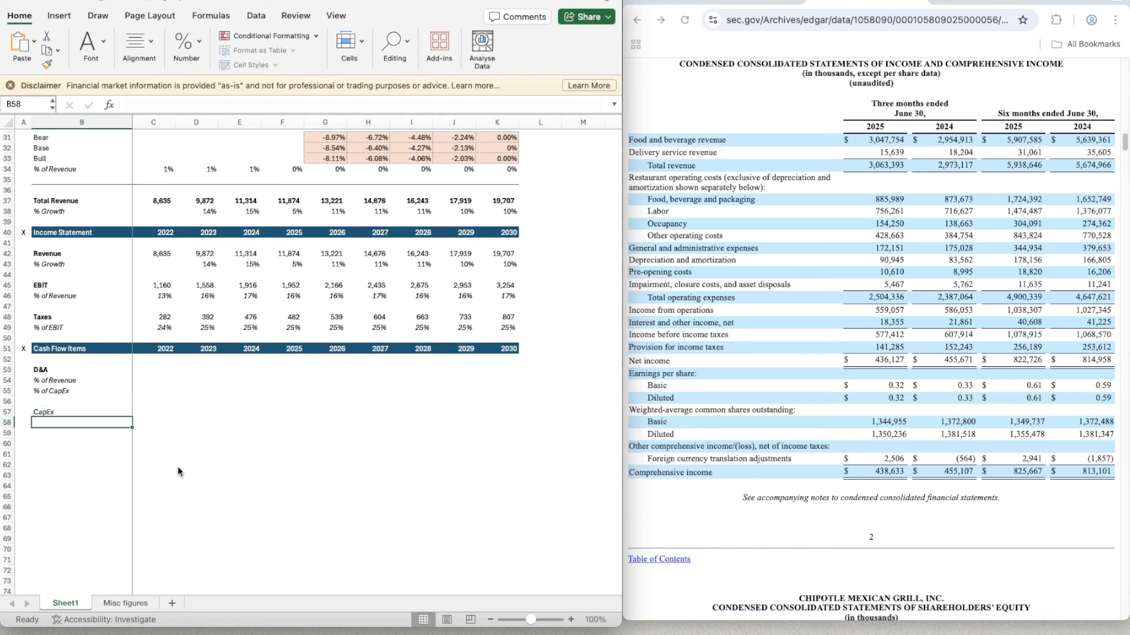
key("Up")
key("ctrl+b")
- Label B58 "% of Revenue" under CapEx and italicize the whole of row 58
key("Down")
key("Down")
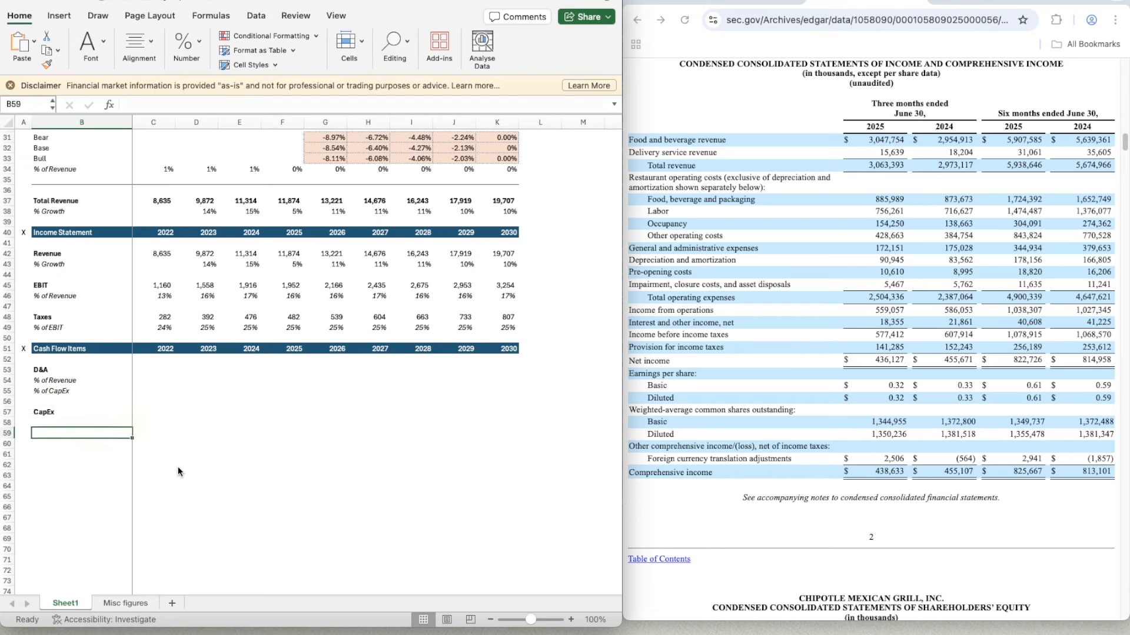
key("Up")
type("% of")
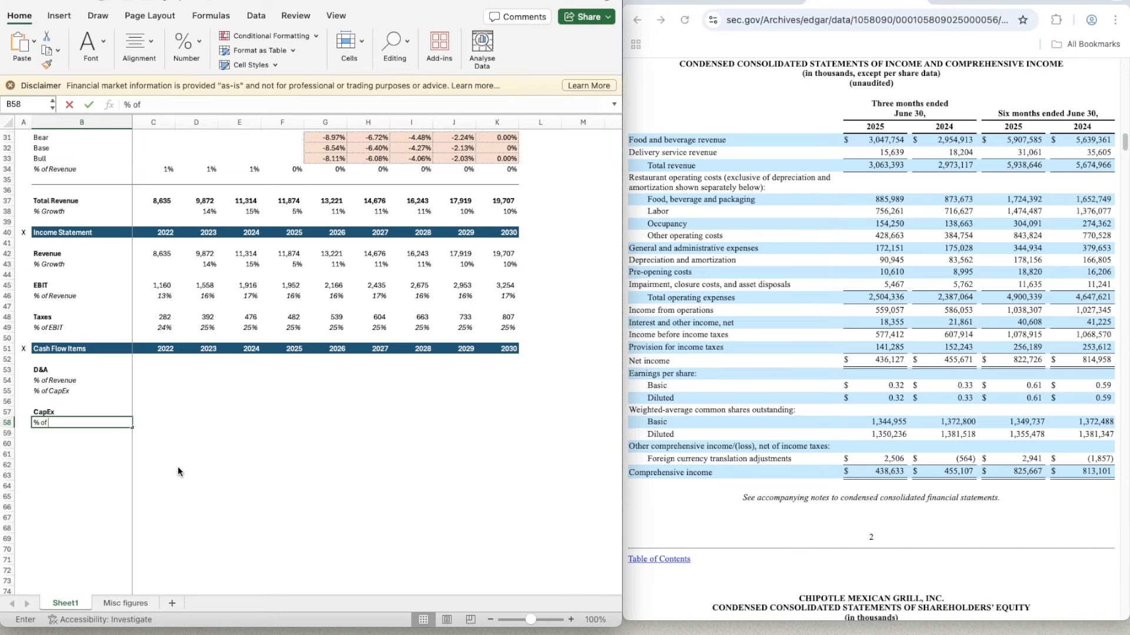
type(" Revenue")
key("Return")
key("Up")
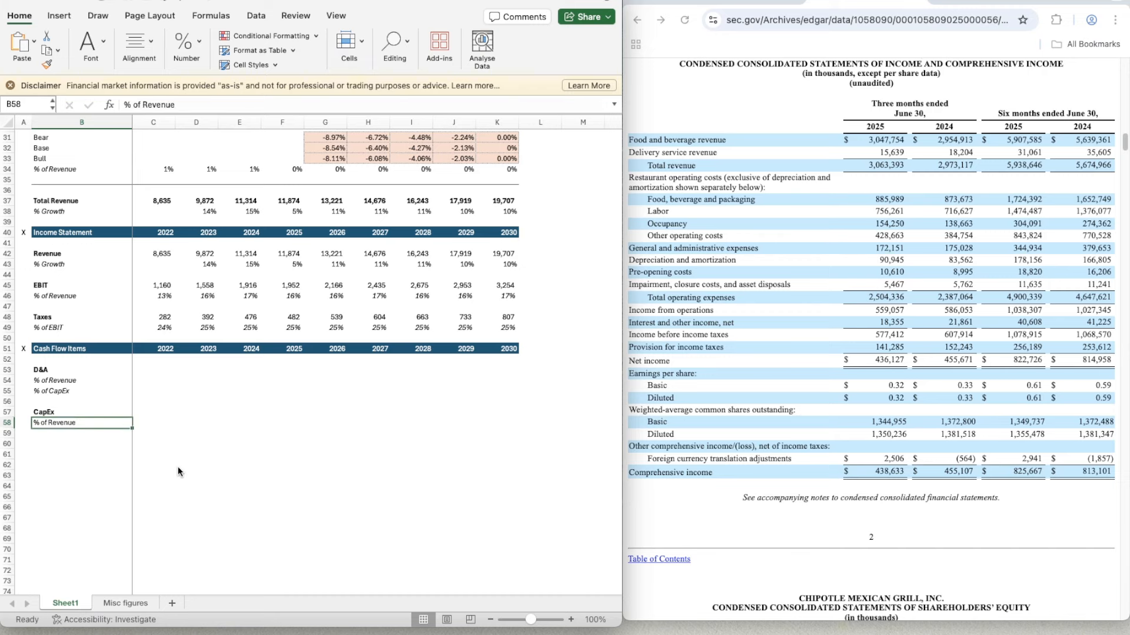
key("shift+space")
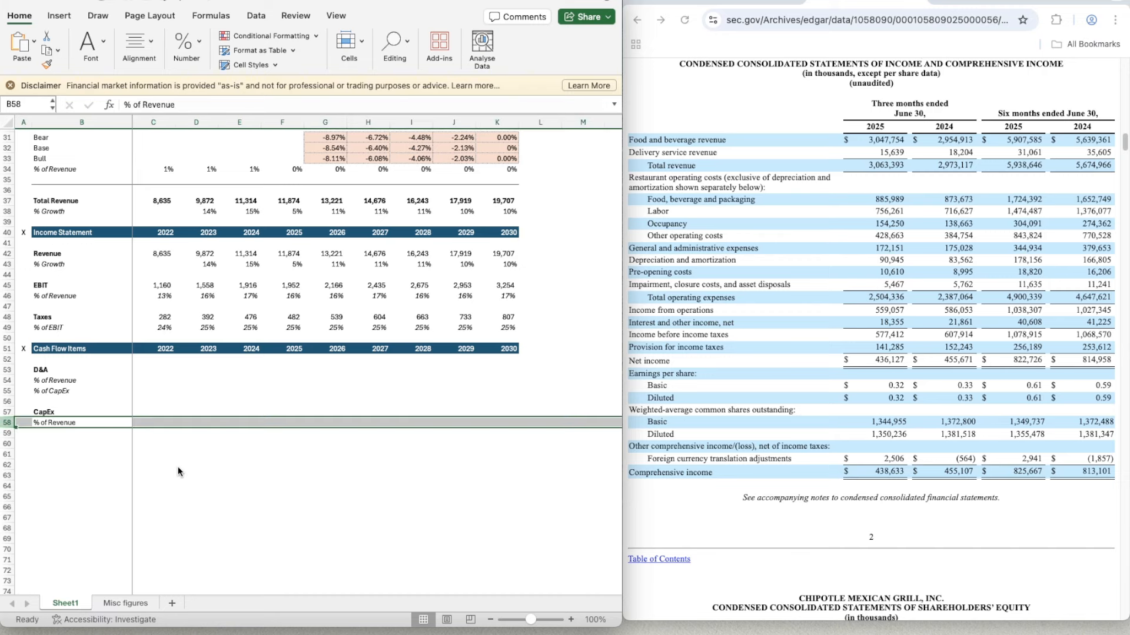
key("ctrl+i")
- Add a bold "Change in Net Working Capital" label in B60
key("Down")
key("Down")
type("Change I")
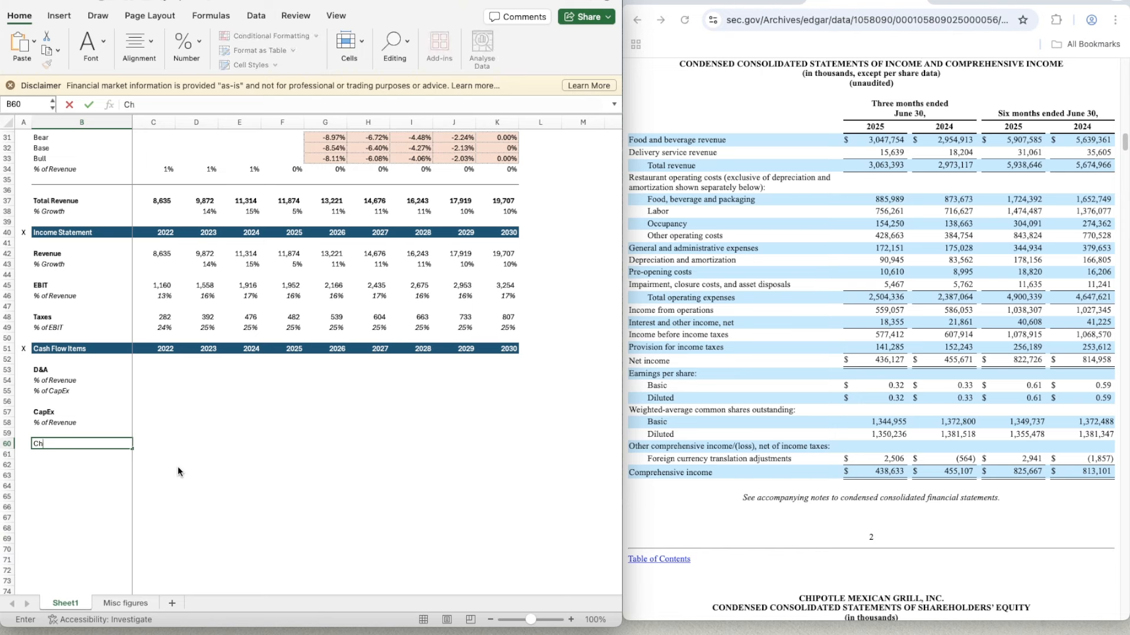
key("BackSpace")
type("n")
key("BackSpace")
type("in Net Working Capital")
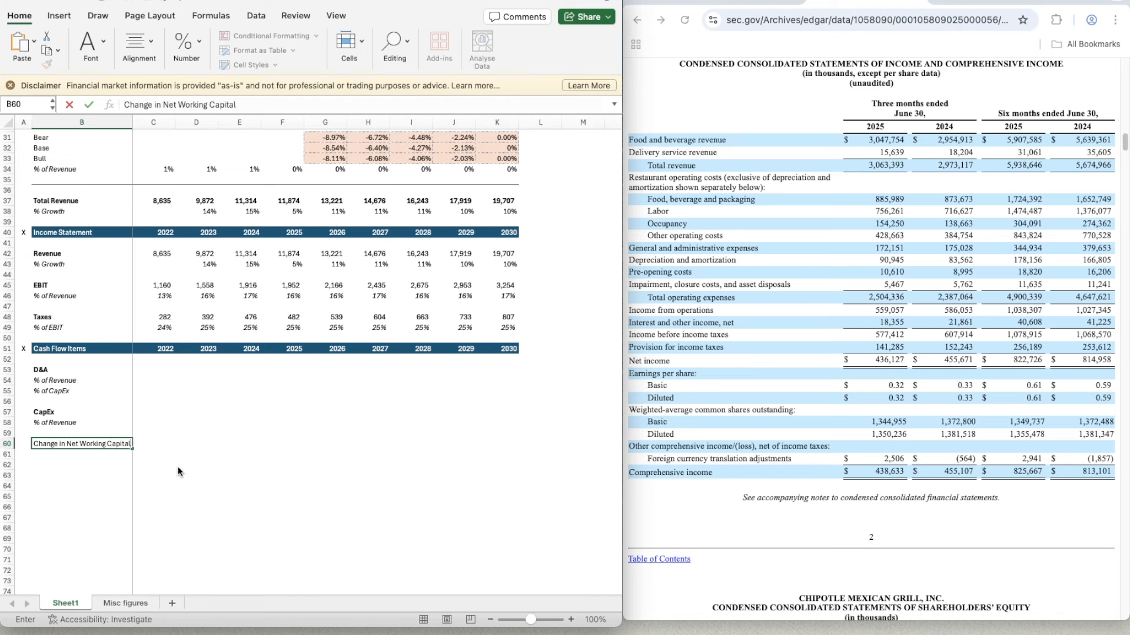
key("Return")
key("Up")
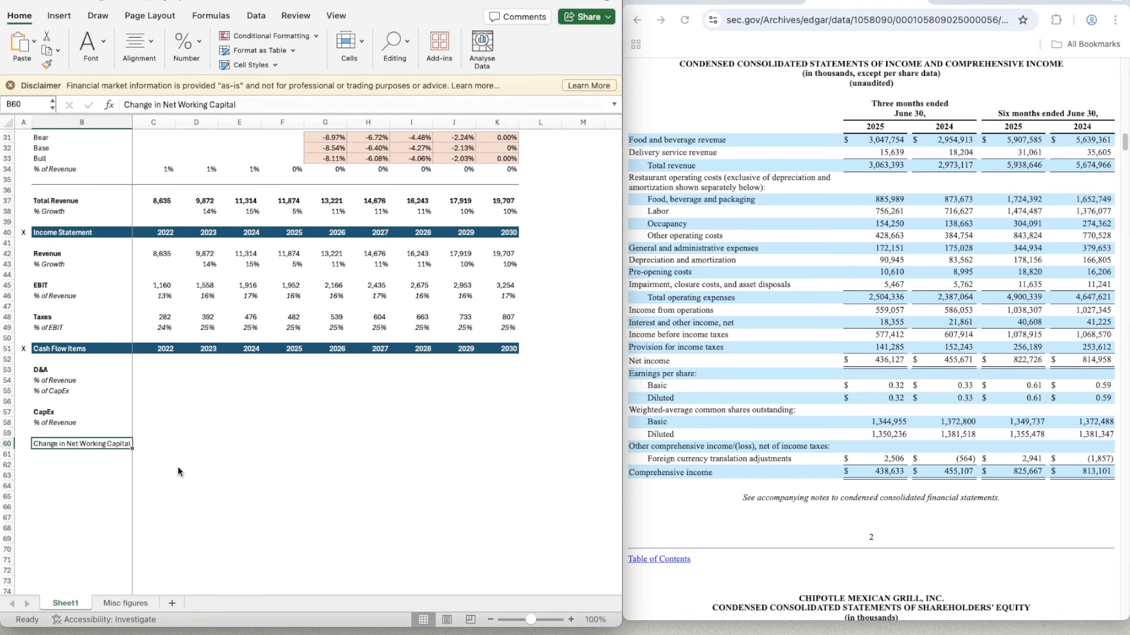
key("ctrl+b")
- Add an italic "% of Revenue" label in B61 under Change in Net Working Capital
key("Down")
type("% of")
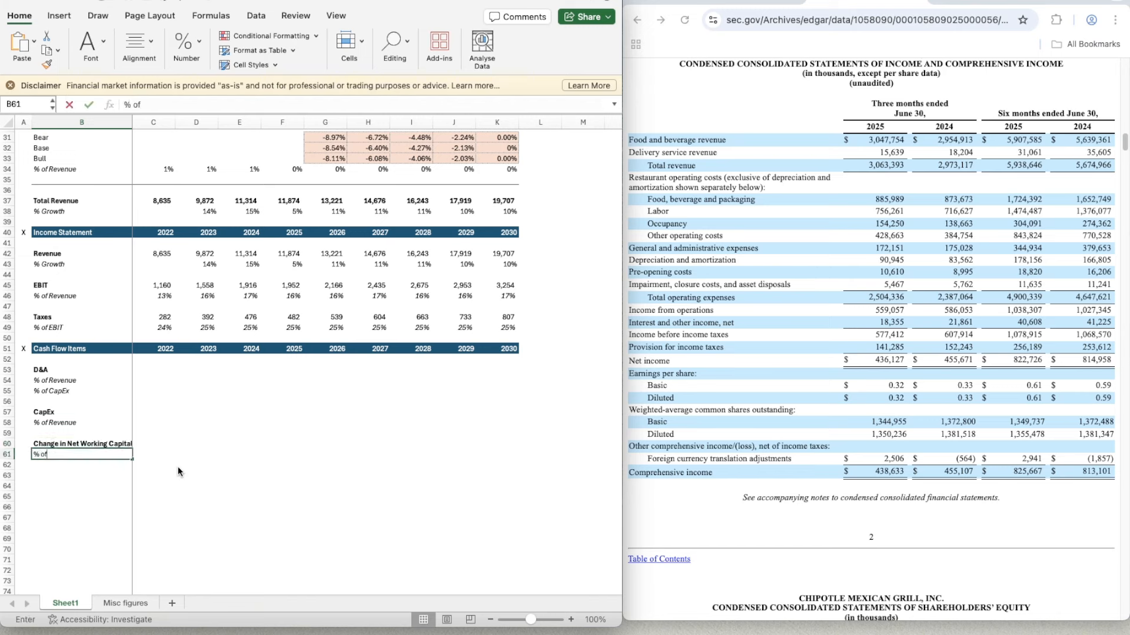
type(" Revenue")
key("ctrl+Return")
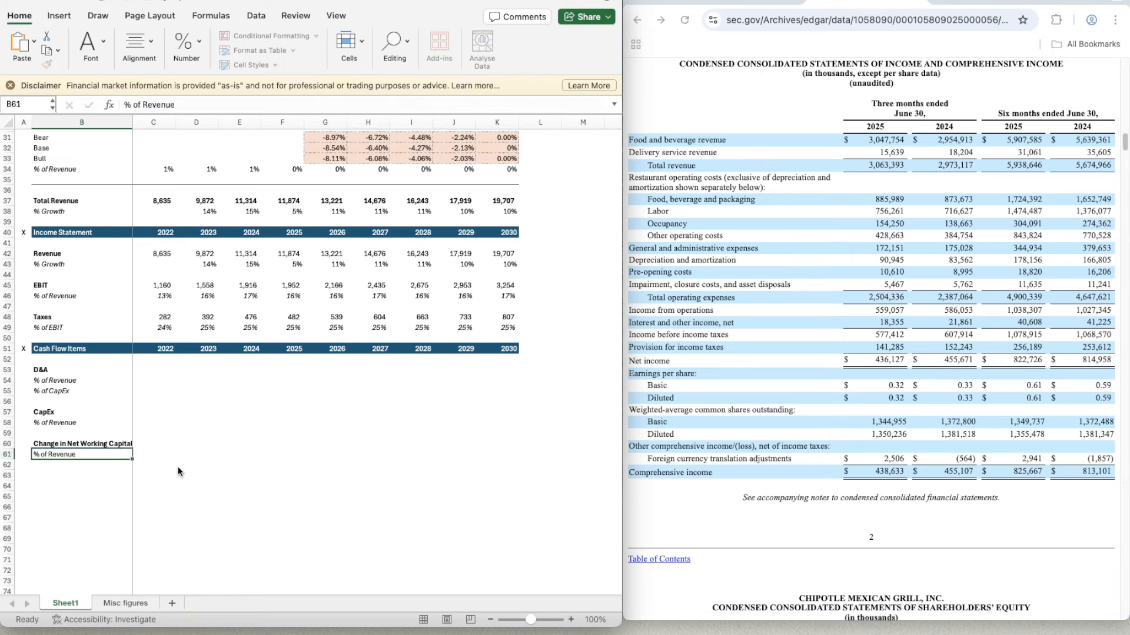
key("ctrl+i")
- Widen column B to fit its longest label
key("Down")
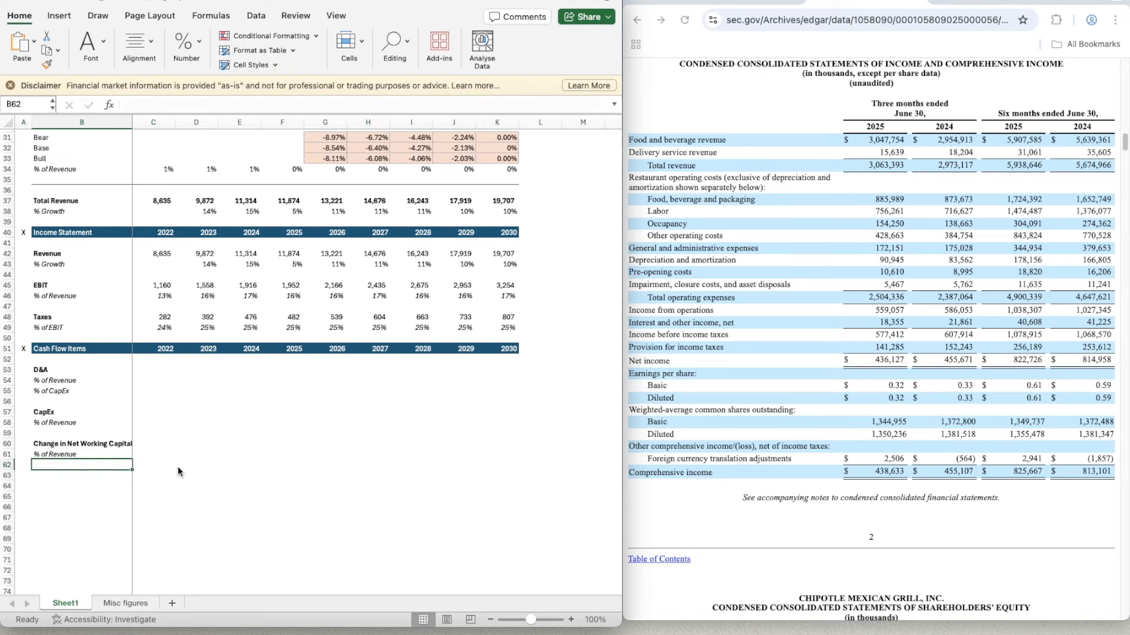
key("Down")
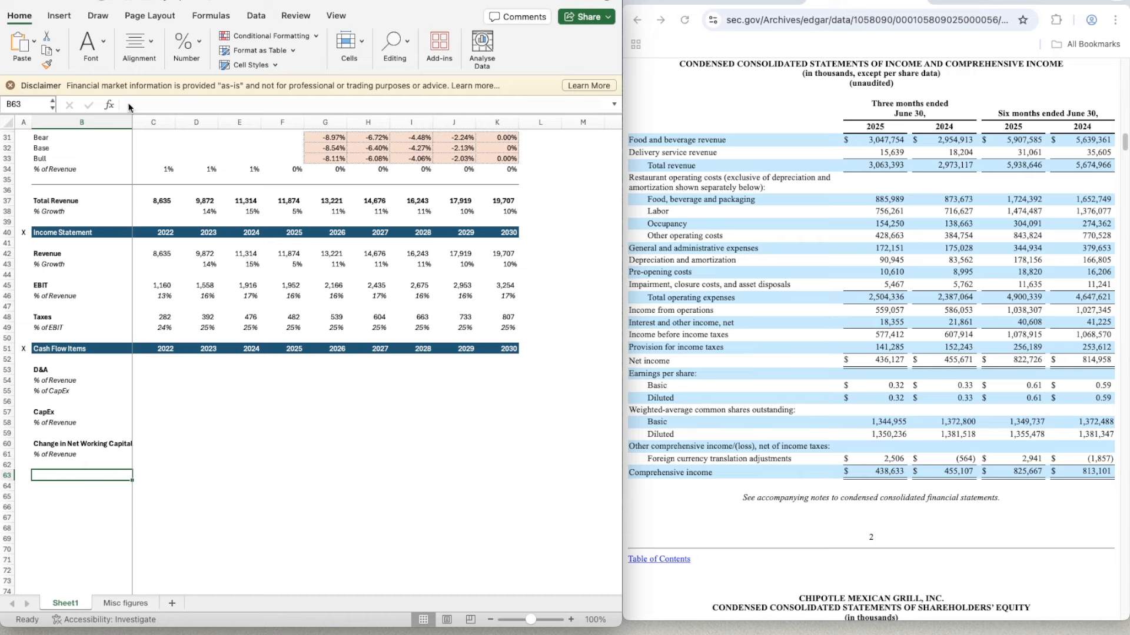
left_click_drag(132, 122, 136, 122)
double_click(136, 122)
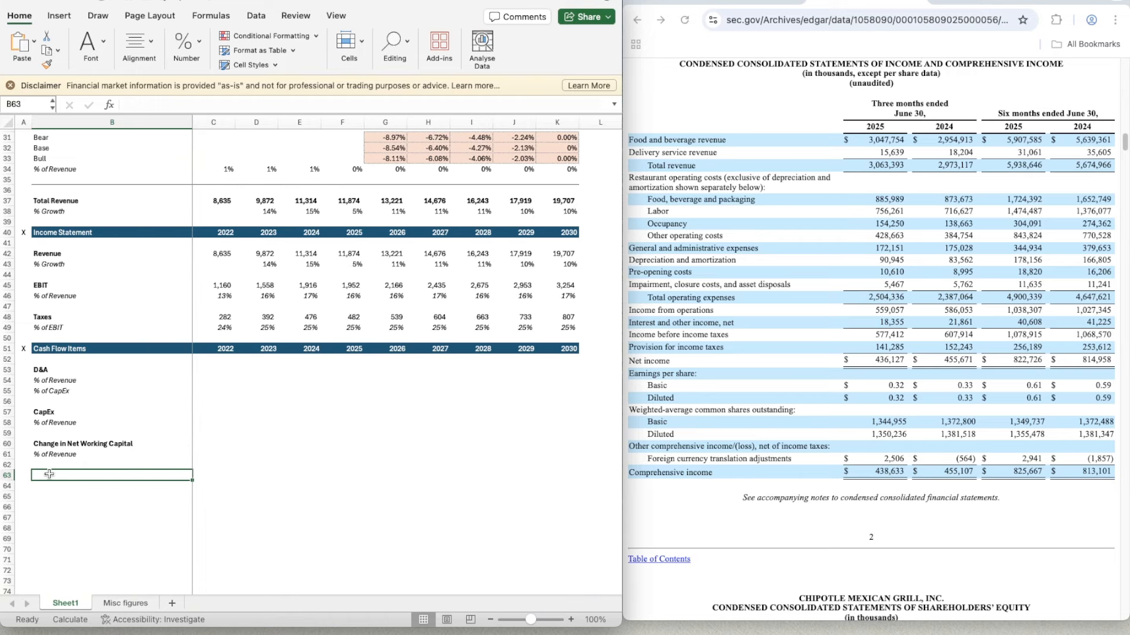
- Enter 2022 D&A of 286.826 in C53, taken from the cash flow statement in Chipotle's annual filing
left_click(204, 364)
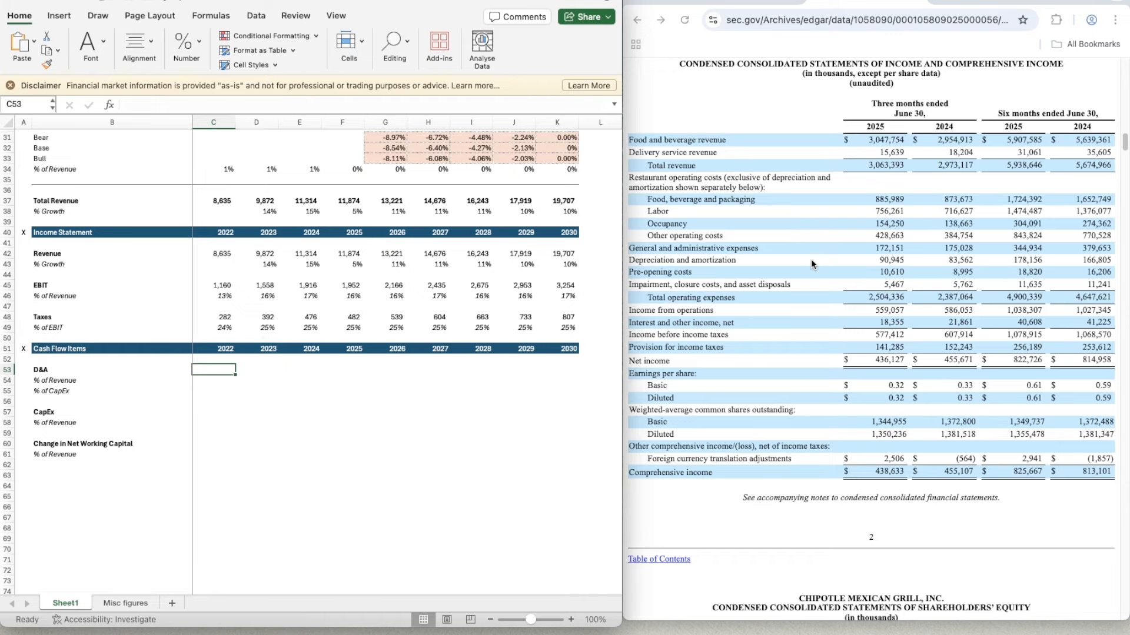
left_click(750, 2)
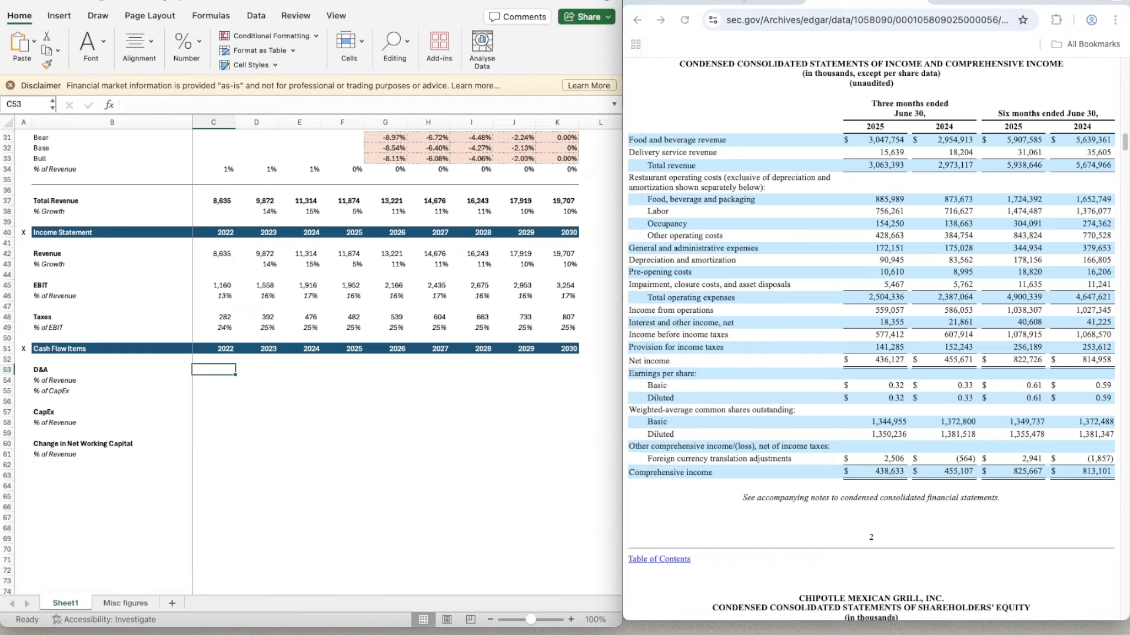
scroll(768, 355, "down", 10)
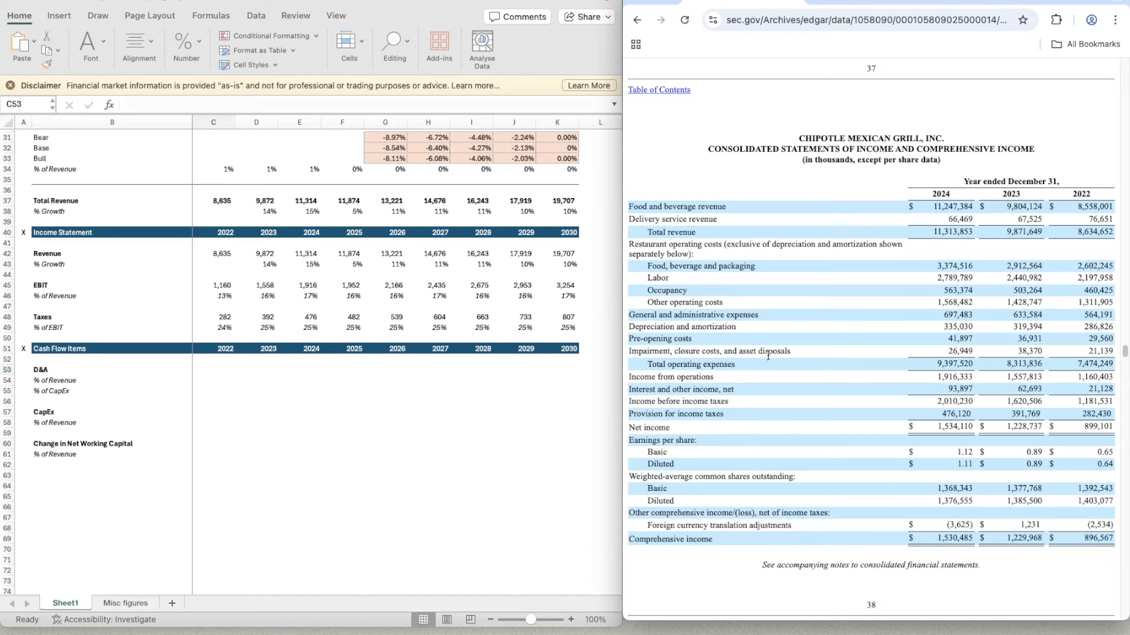
scroll(767, 359, "down", 2)
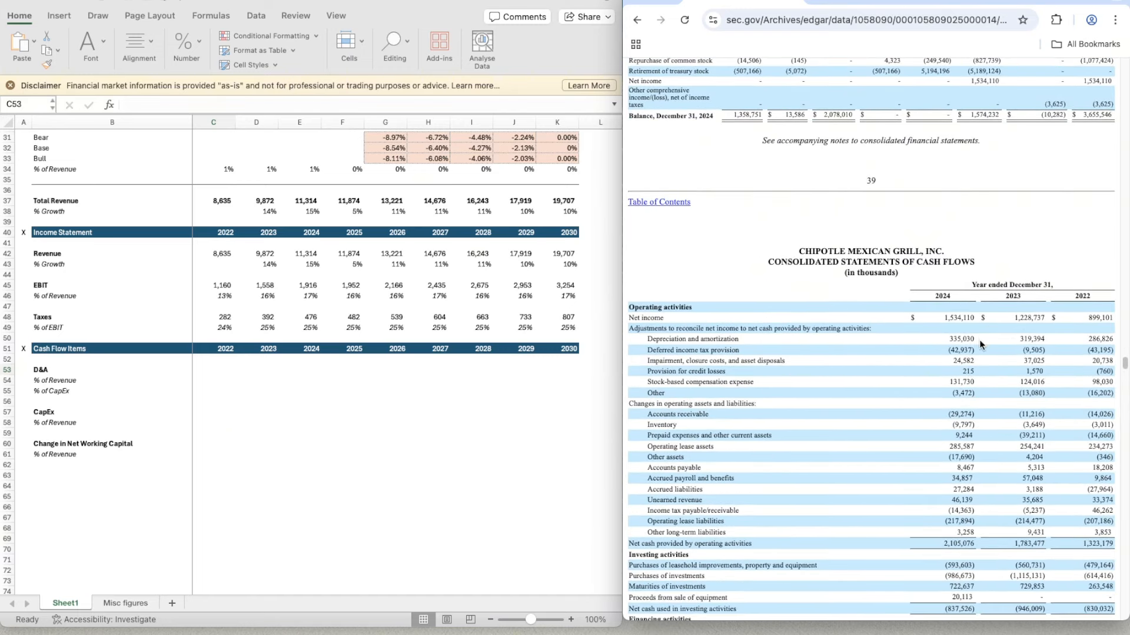
left_click(221, 372)
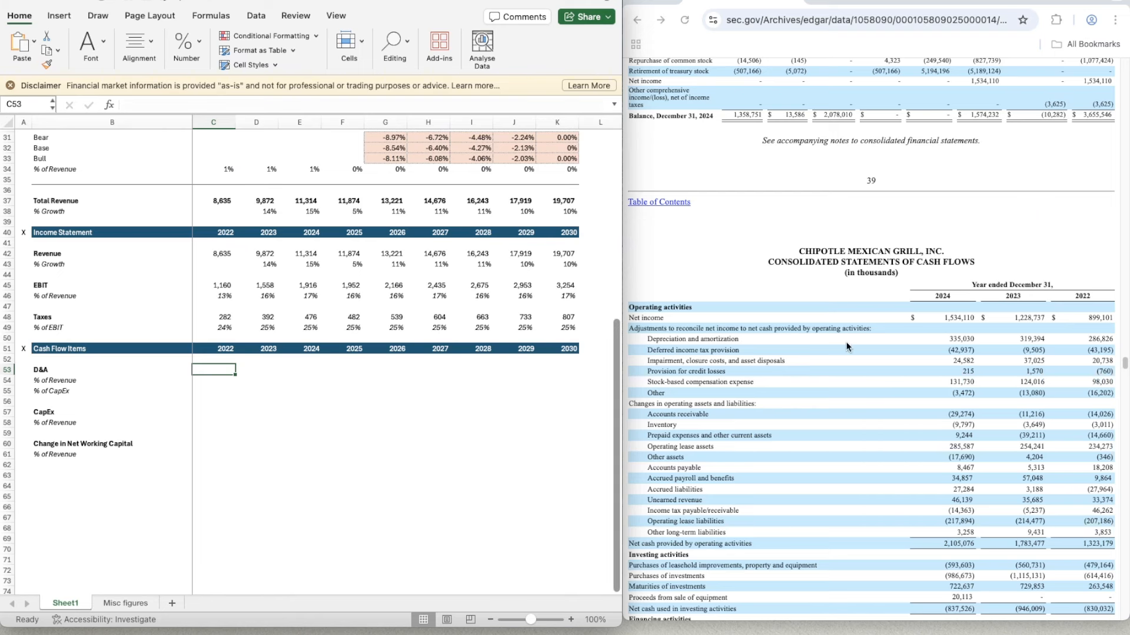
type("286.")
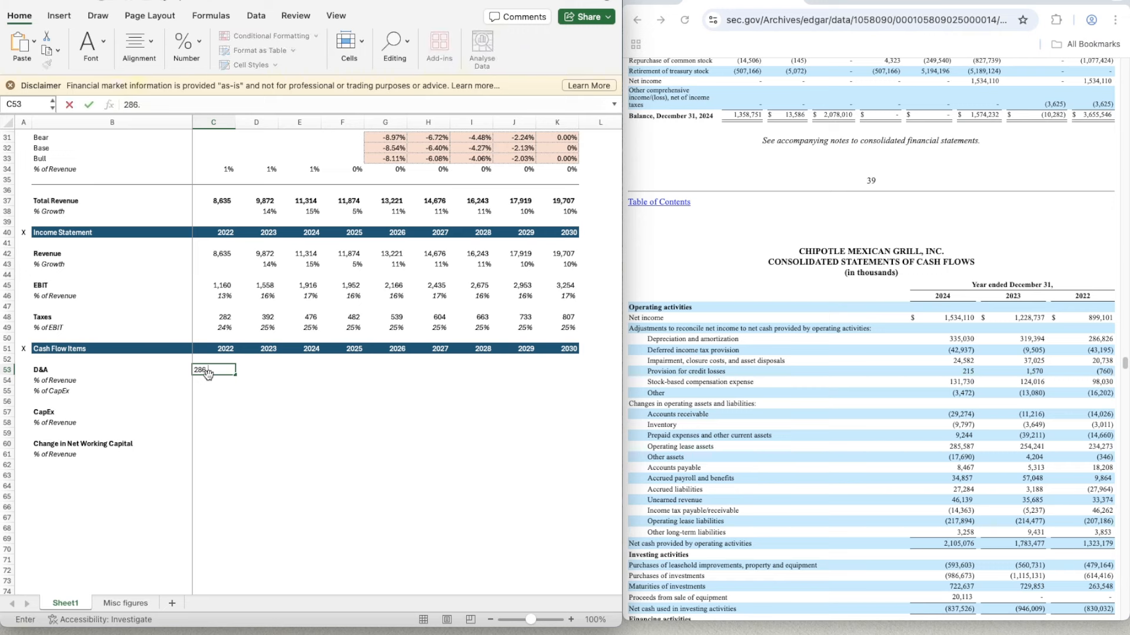
type("826")
key("Return")
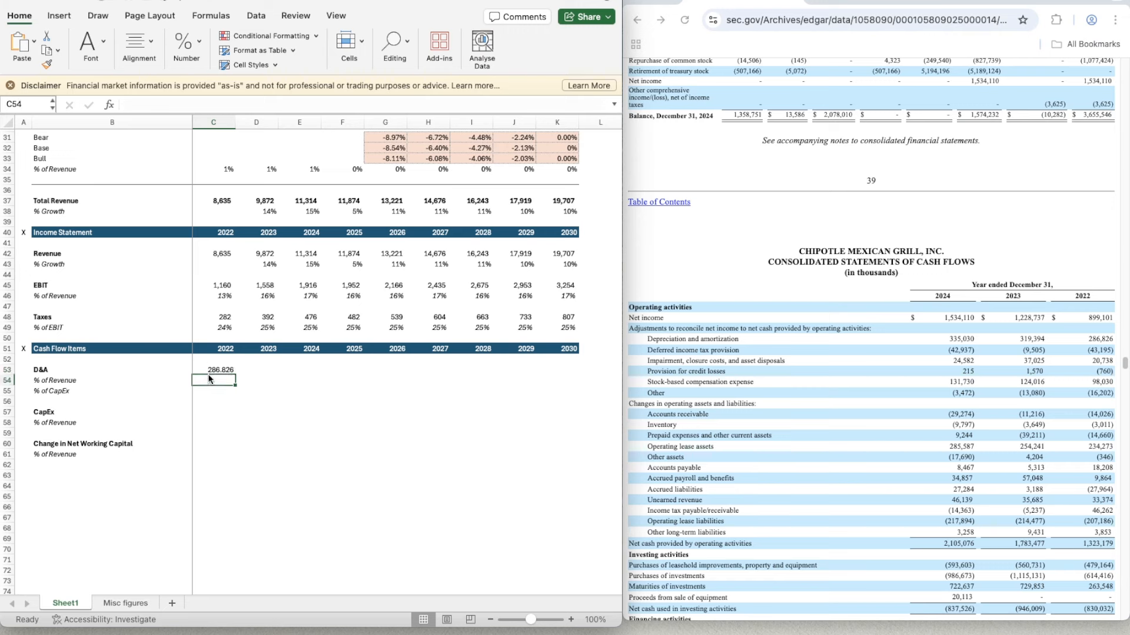
- Apply the number format of the 2022 taxes cell C48 to the D&A row C53:K53
left_click(219, 315)
key("super+shift+c")
mouse_move(215, 371)
left_mouse_down()
mouse_move(411, 381)
mouse_move(558, 368)
left_mouse_up()
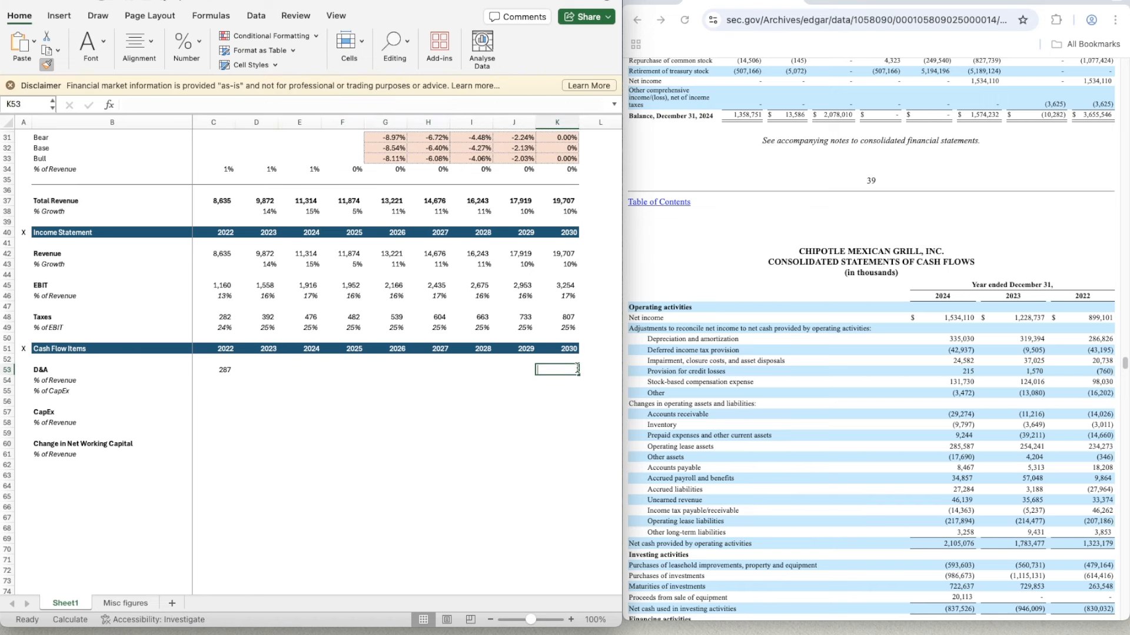
left_click(257, 367)
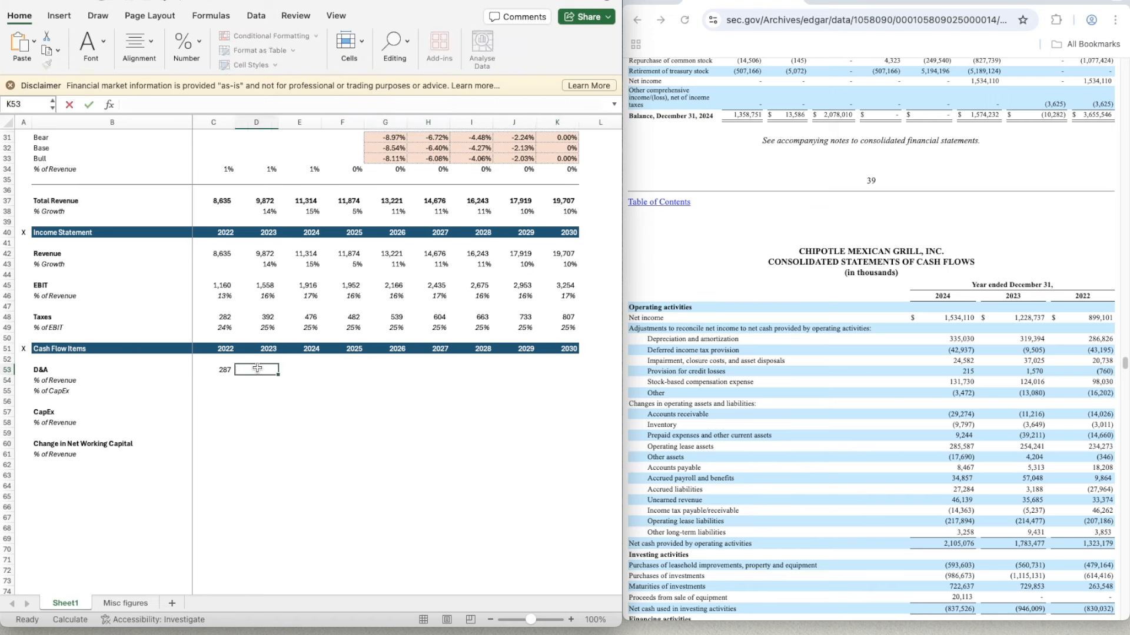
- Copy the formatting of the 2022 D&A cell C53 across the rest of the D&A row, starting at D53
left_click(220, 368)
key("super+shift+c")
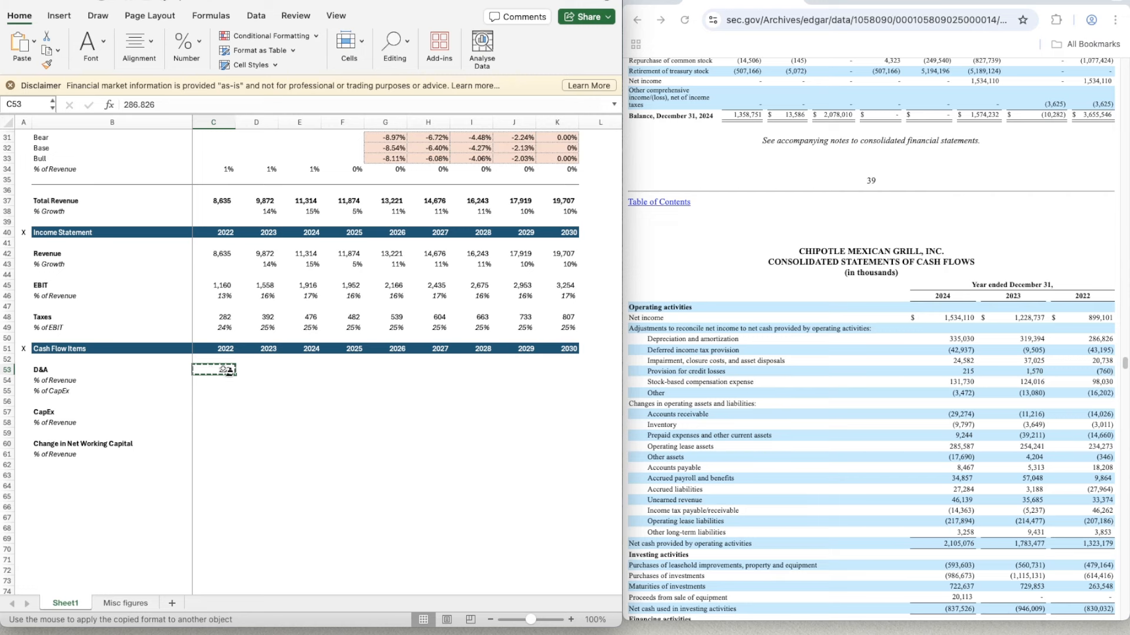
left_click_drag(244, 368, 582, 372)
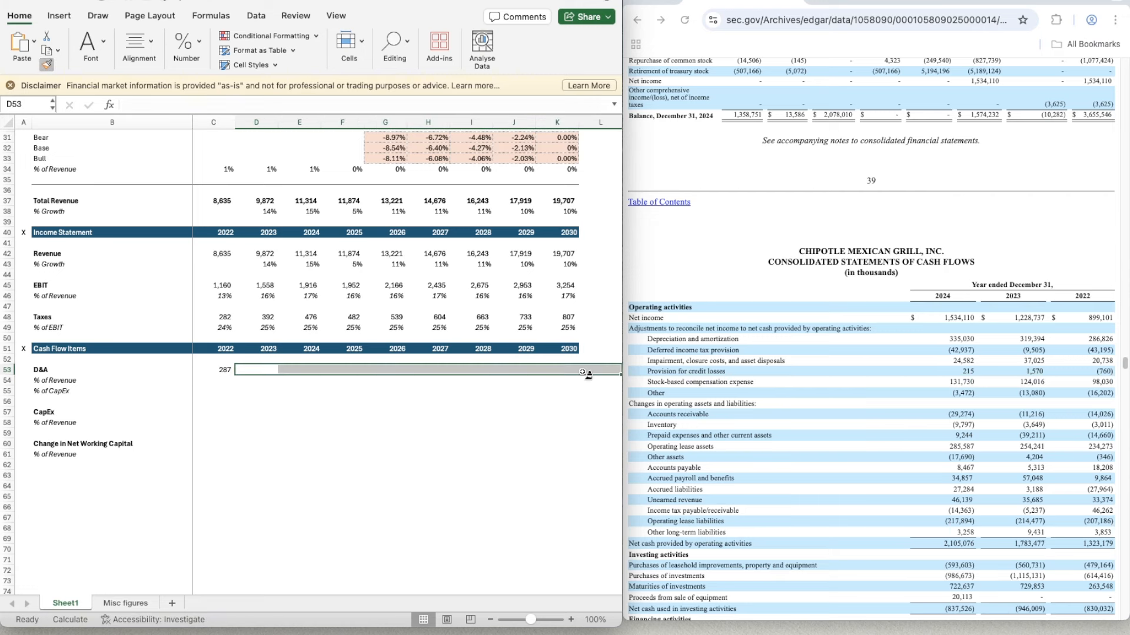
- Enter D&A of 319.394 for 2023 in D53 and 335.03 for 2024 in E53, taken from the cash flow statement
left_click(247, 370)
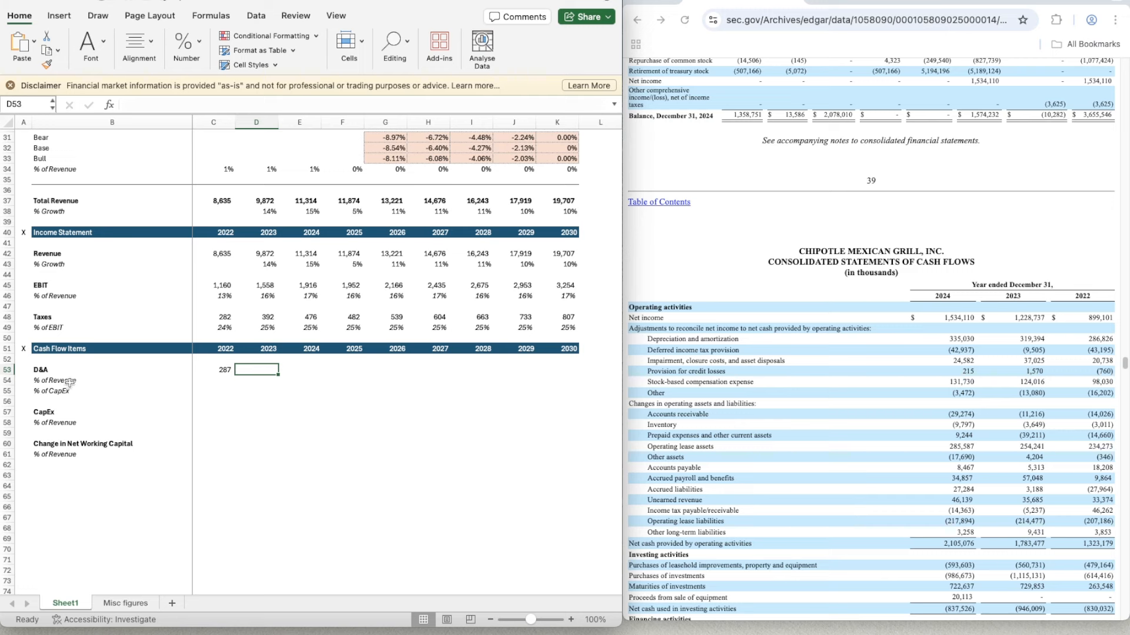
type("319.")
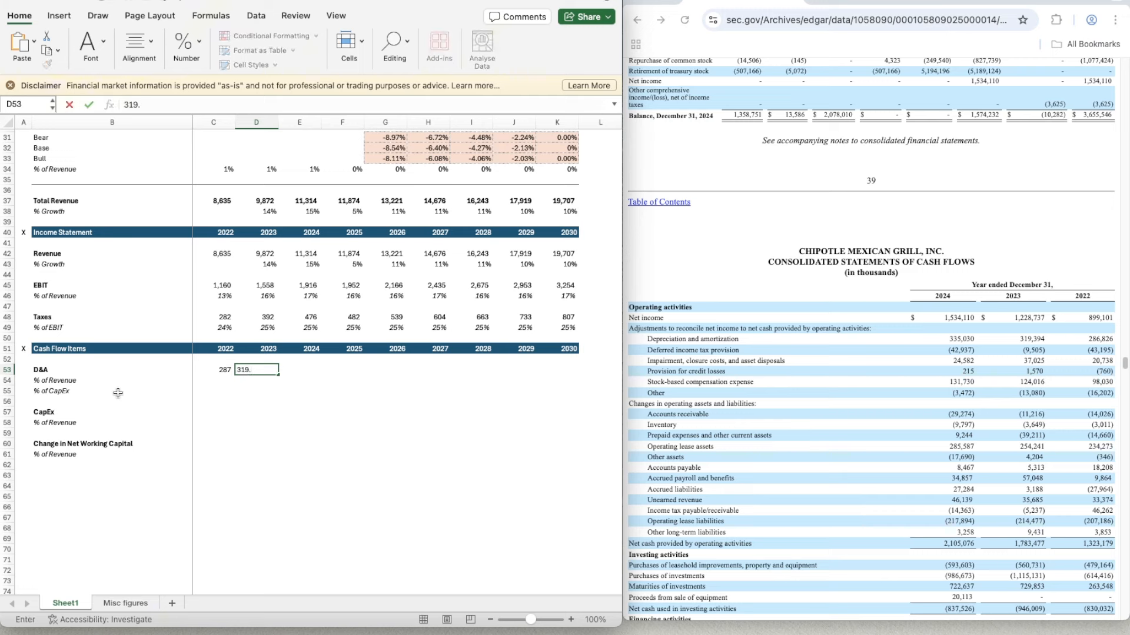
key("Tab")
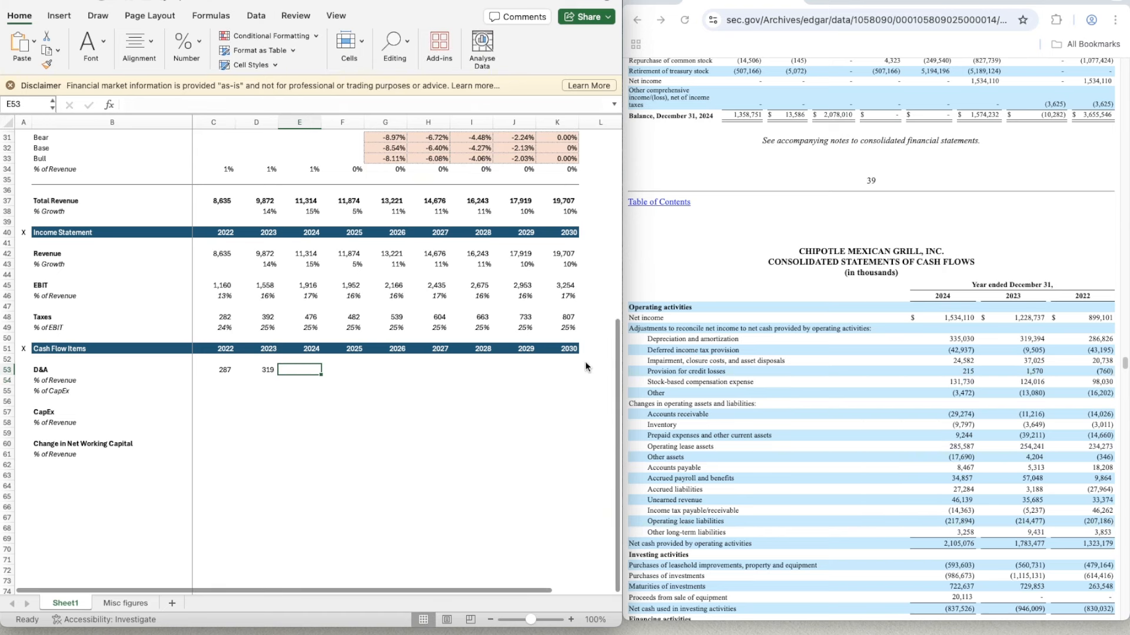
type("335.03")
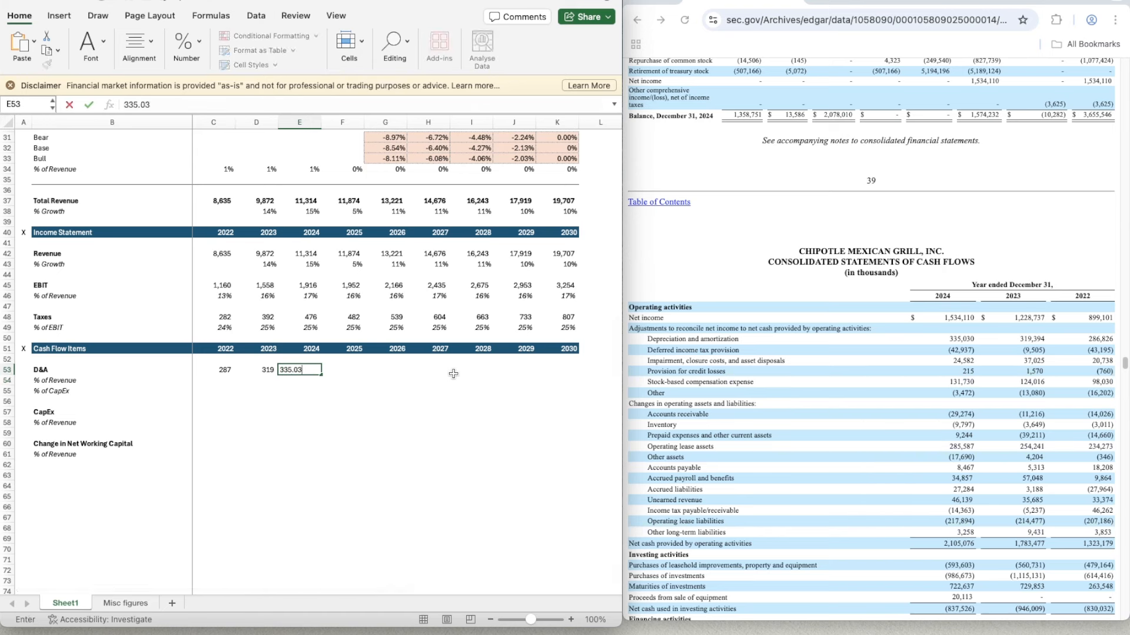
key("Return")
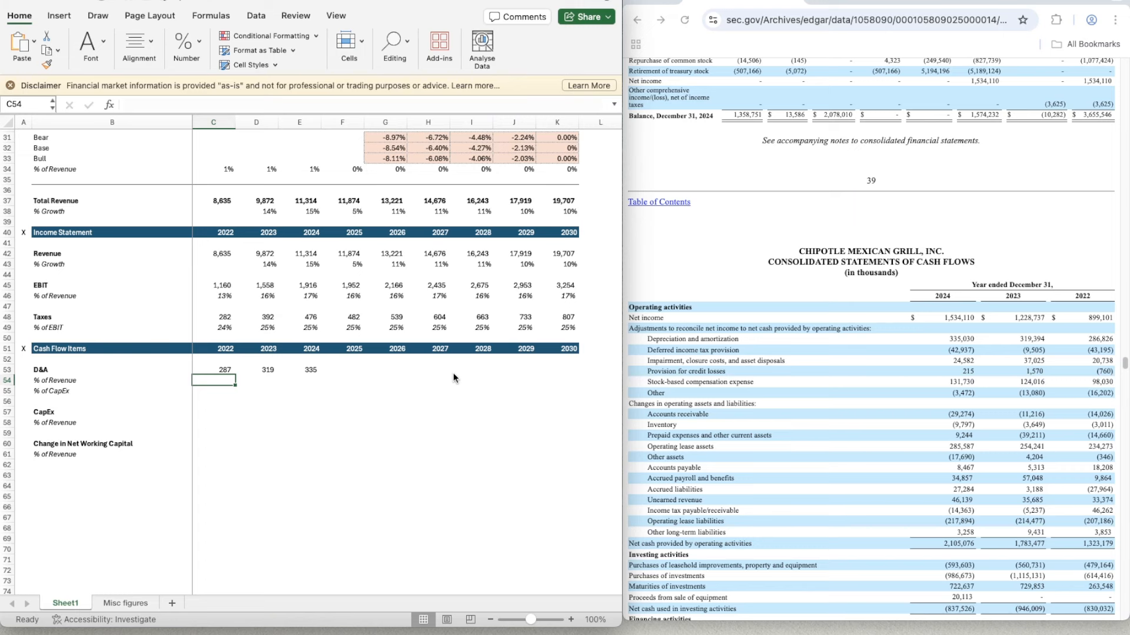
- Calculate 2022 D&A as a percentage of revenue in C54 with the formula =C53/C42
type("=")
key("Up")
type("/")
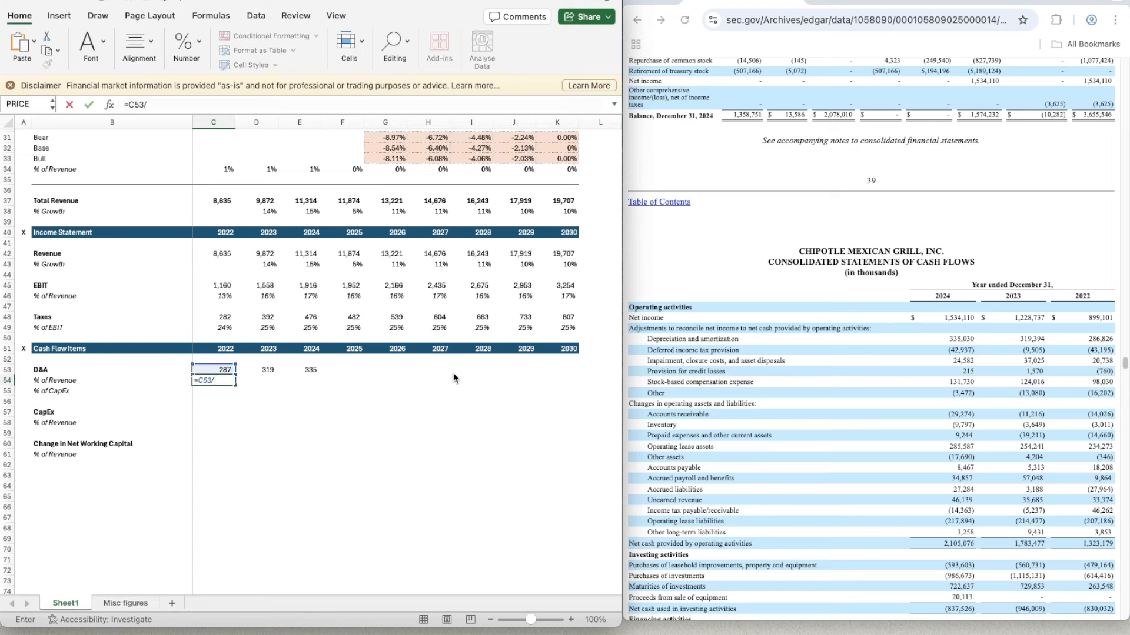
key("Up")
key("Up")
key("Up")
key("Up")
key("Up")
key("Up")
key("Up")
key("Up")
key("Up")
key("Up")
key("Up")
key("Up")
key("Up")
key("Up")
key("Down")
key("Down")
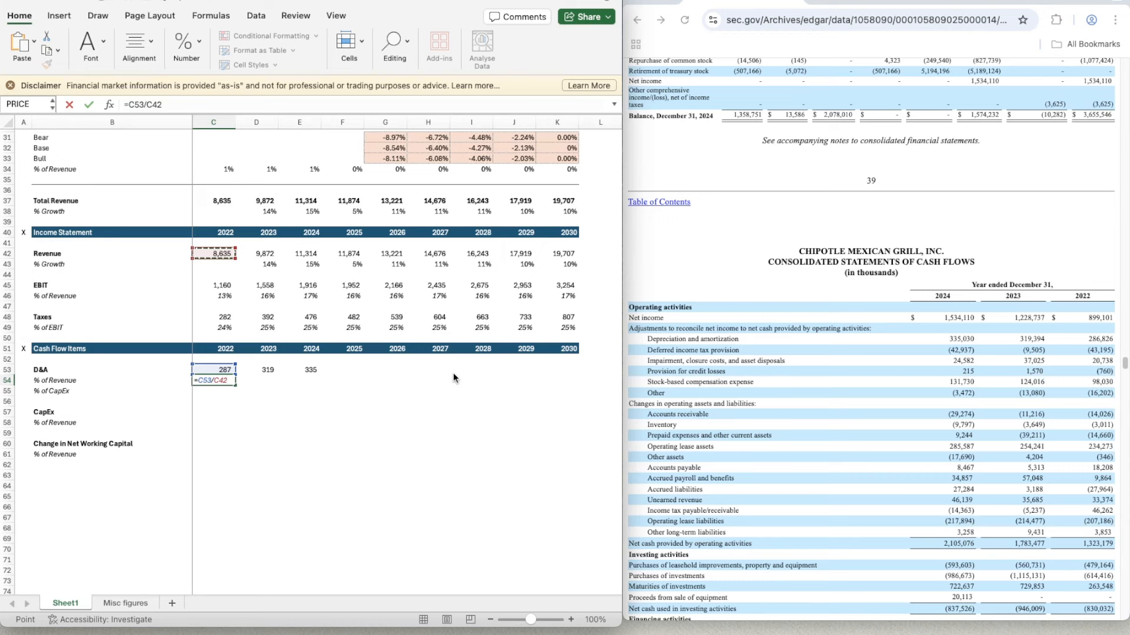
key("Return")
- Apply the percentage format of C49 to C54 and copy the D&A % of Revenue formula to 2023 and 2024 (D54:E54)
left_click(217, 327)
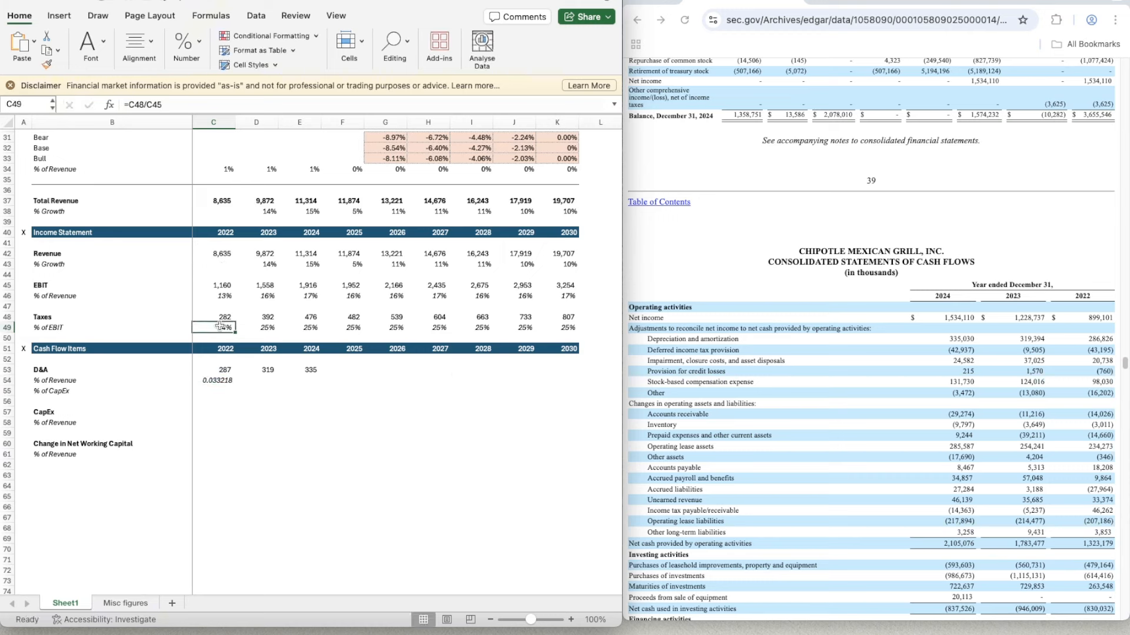
left_click(47, 63)
left_click(227, 381)
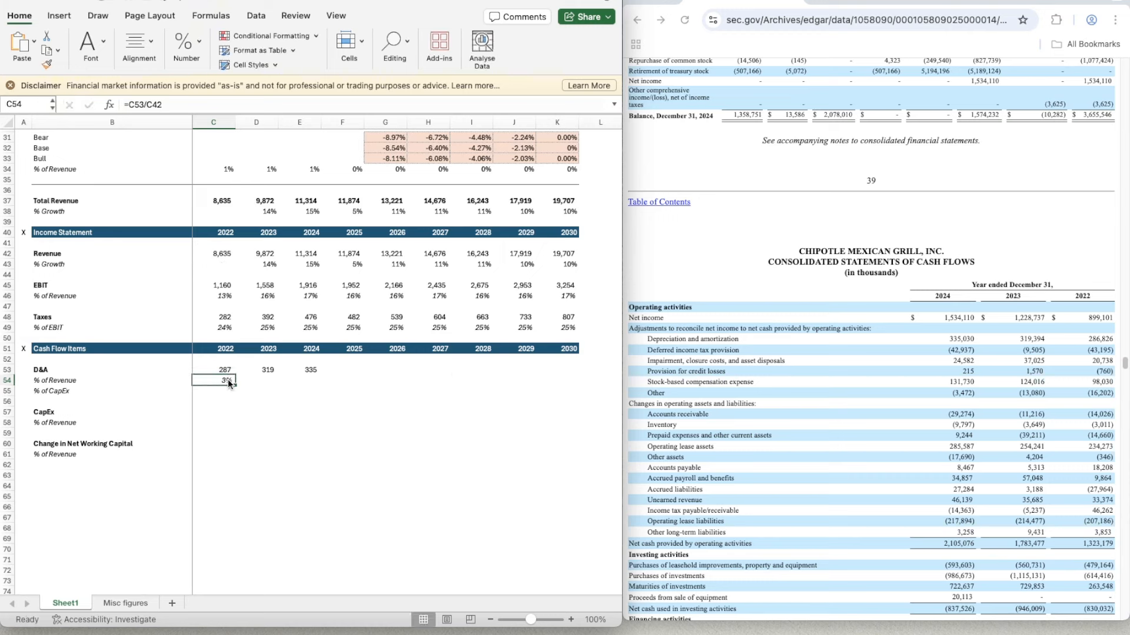
key("ctrl+c")
key("shift+Right")
key("shift+Right")
key("ctrl+v")
key("Down")
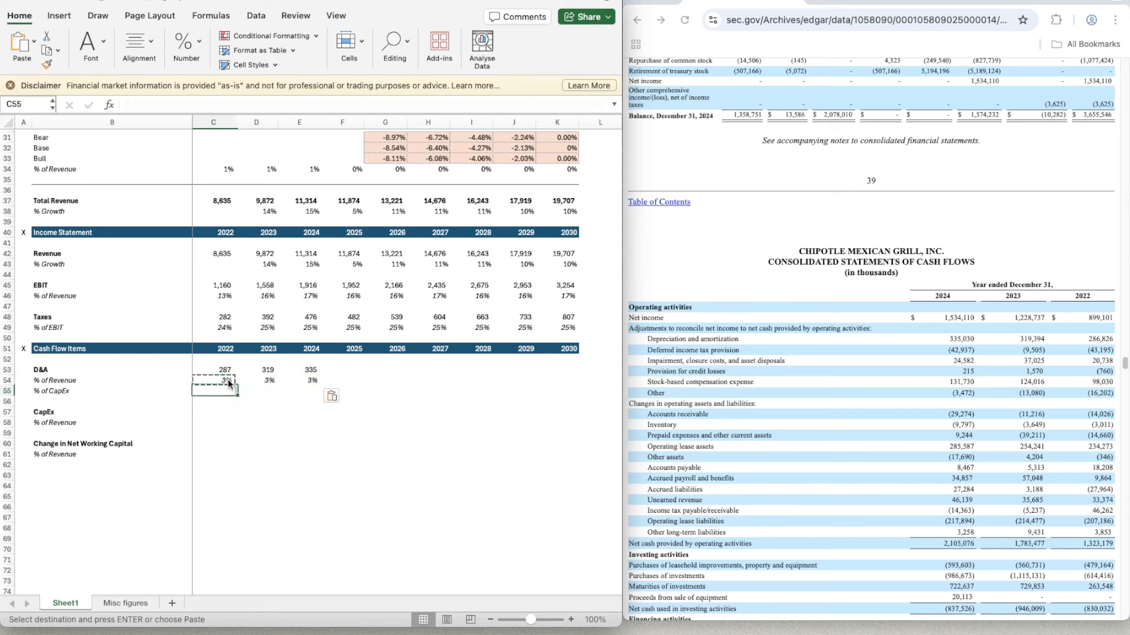
key("Down")
key("Down")
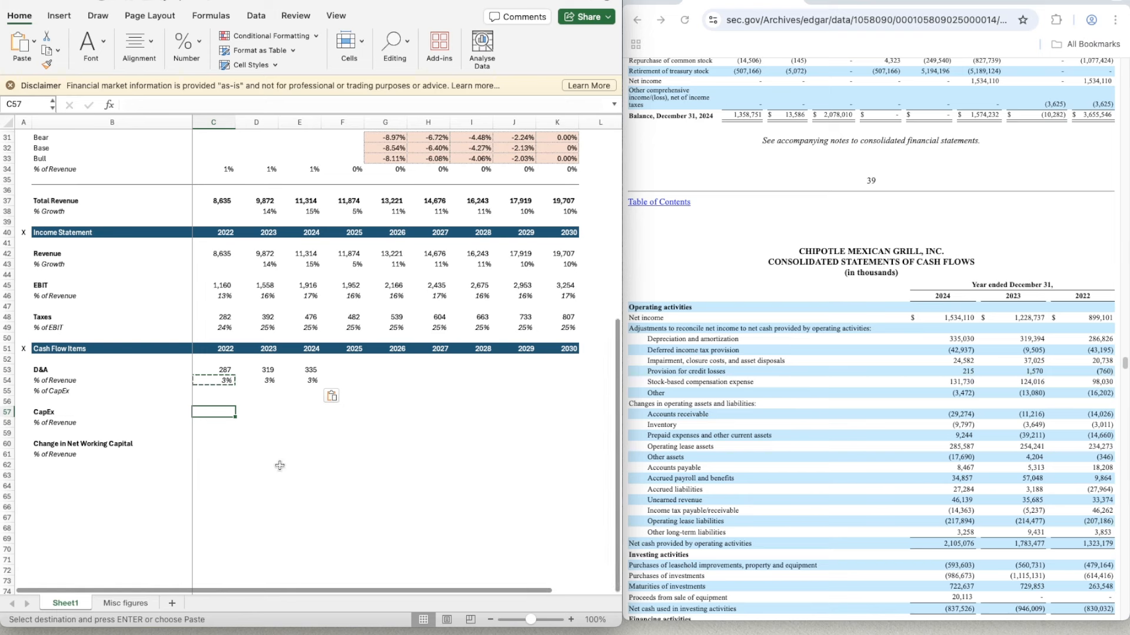
- Enter 2022 CapEx of 479.164 in C57 from the cash flow statement and apply the number format of C53 to it
double_click(235, 408)
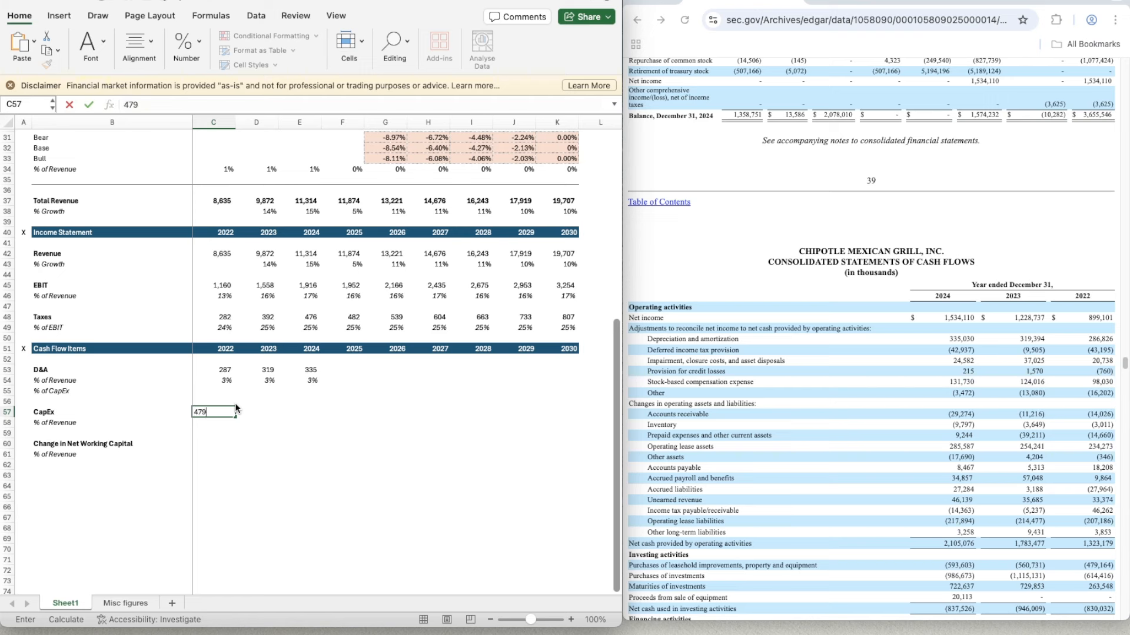
type("479.164")
key("ctrl+Return")
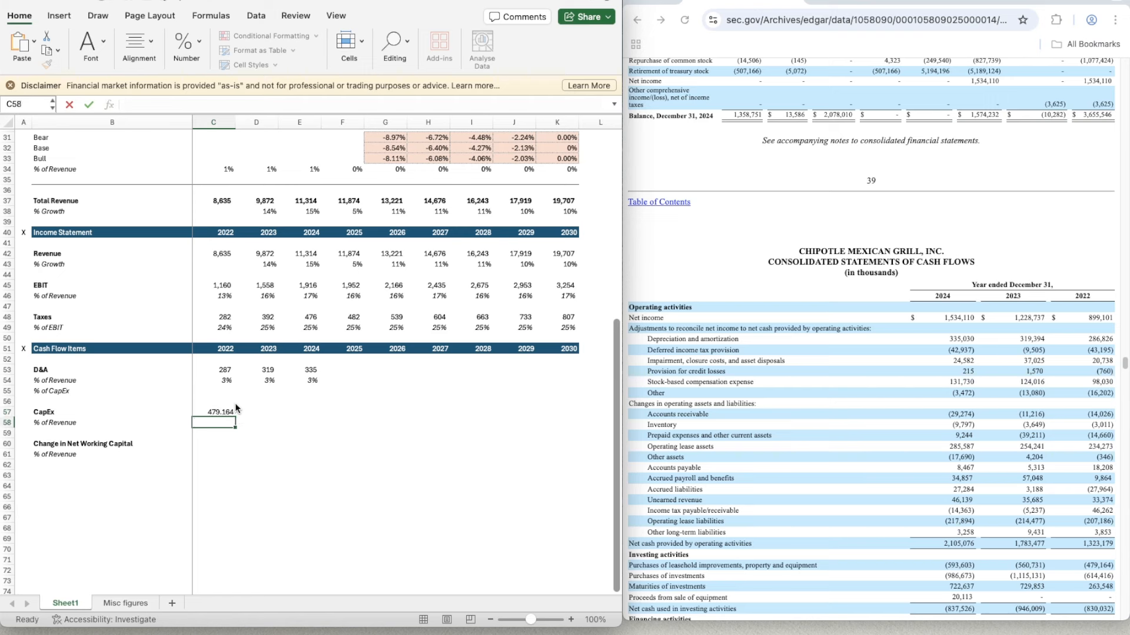
left_click(224, 371)
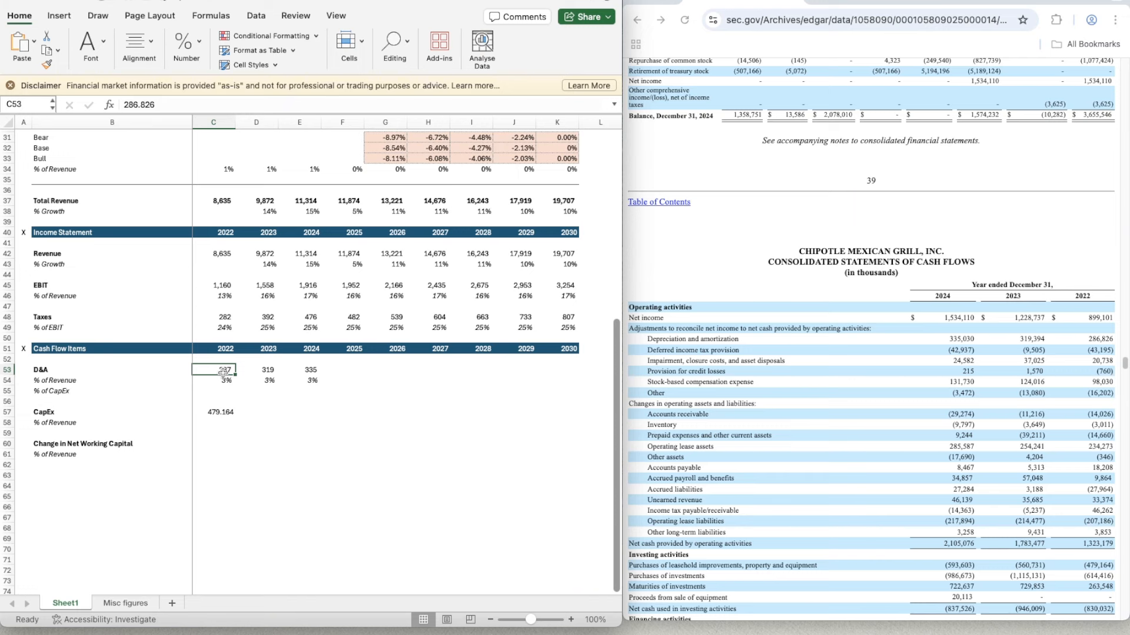
key("super+shift+c")
left_click(217, 414)
left_click(280, 412)
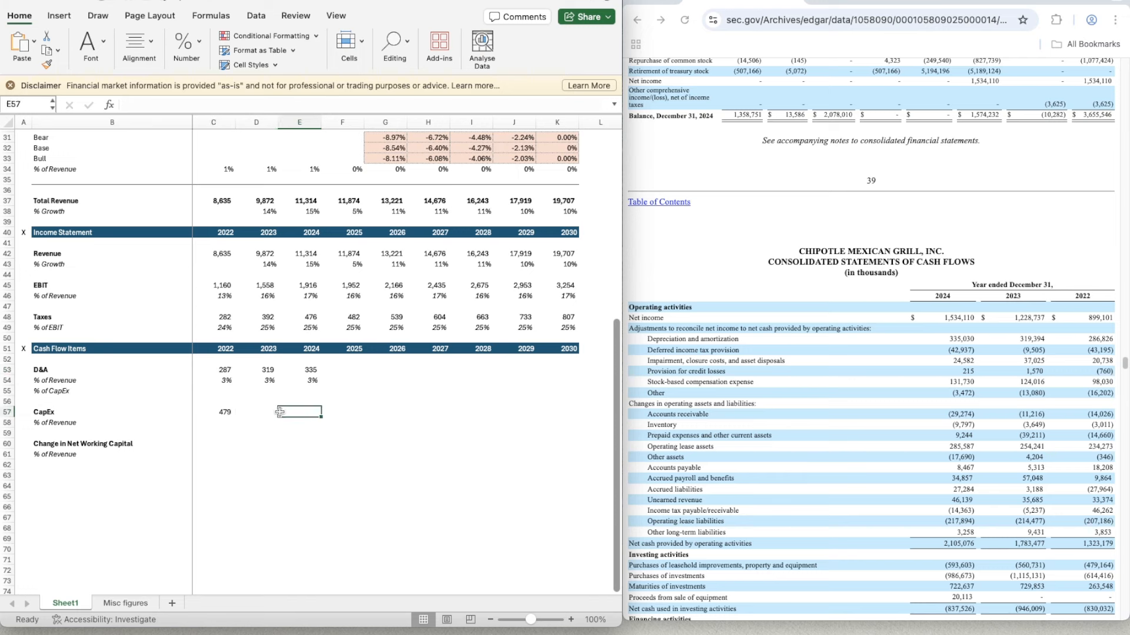
- Enter 2023 CapEx of 560.731 in D57 and apply the number format of C57 to it
left_click(257, 411)
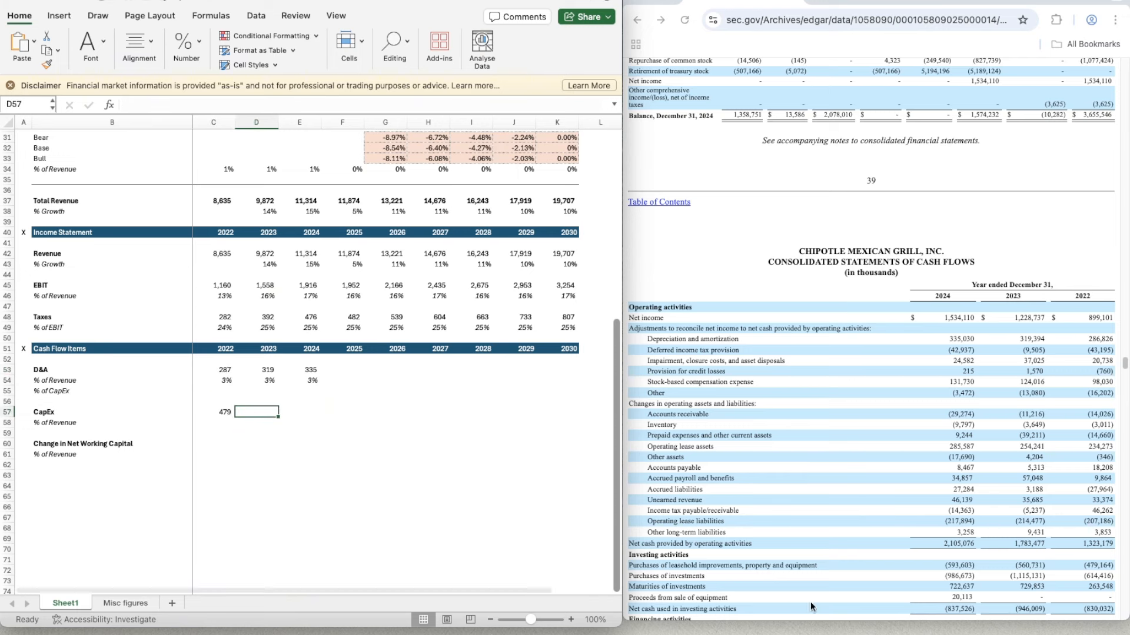
type("560.731")
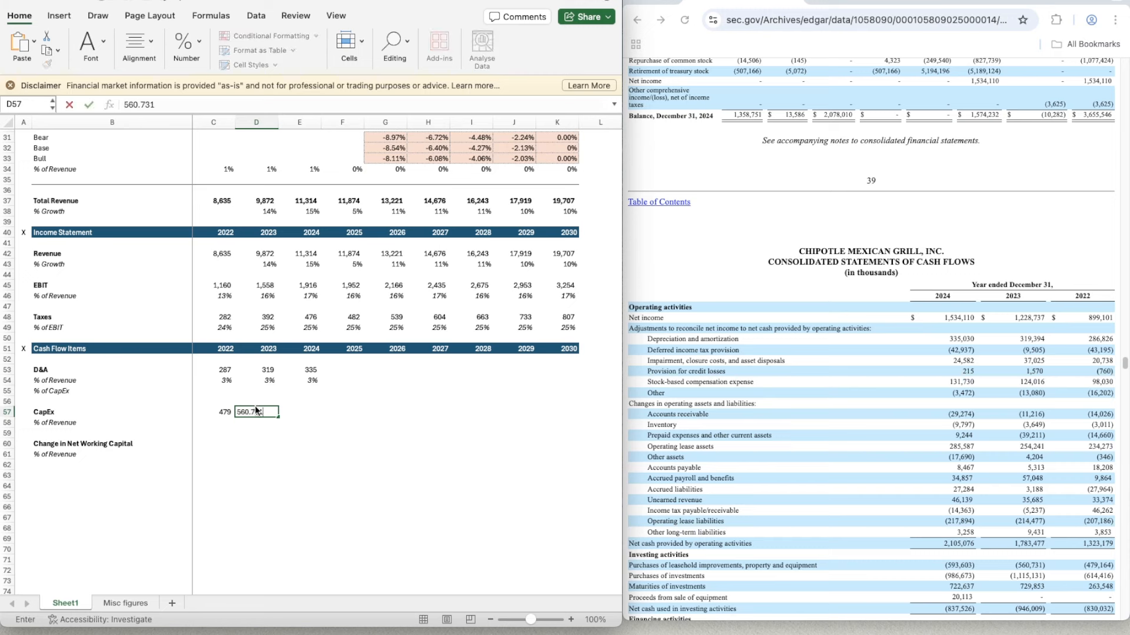
key("Return")
key("Up")
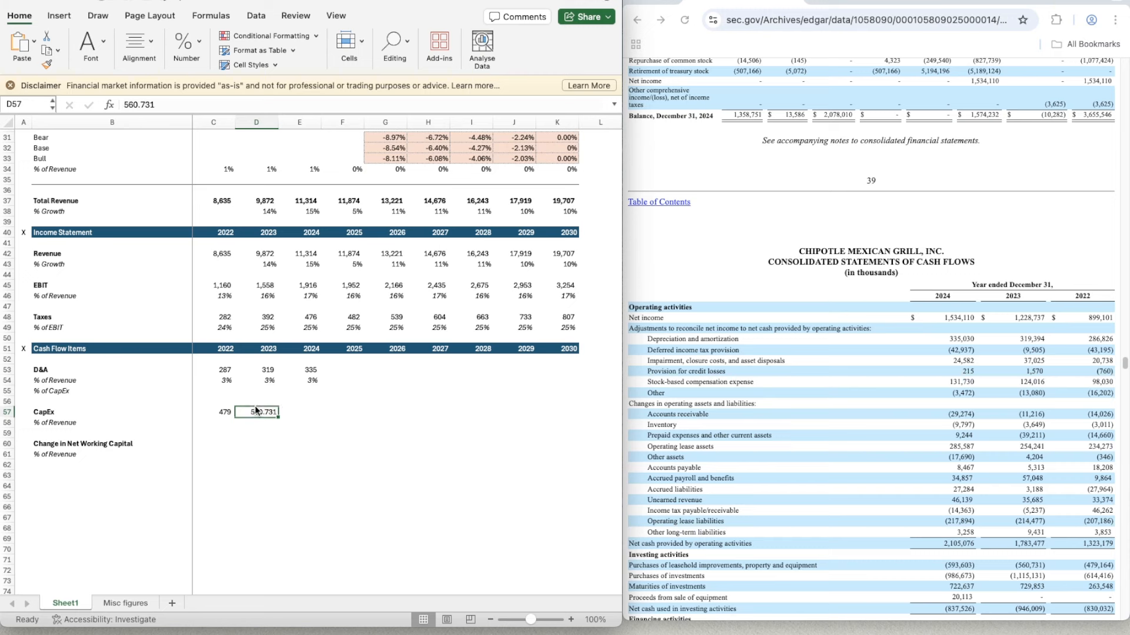
key("Left")
key("super+shift+c")
left_click(257, 411)
key("Right")
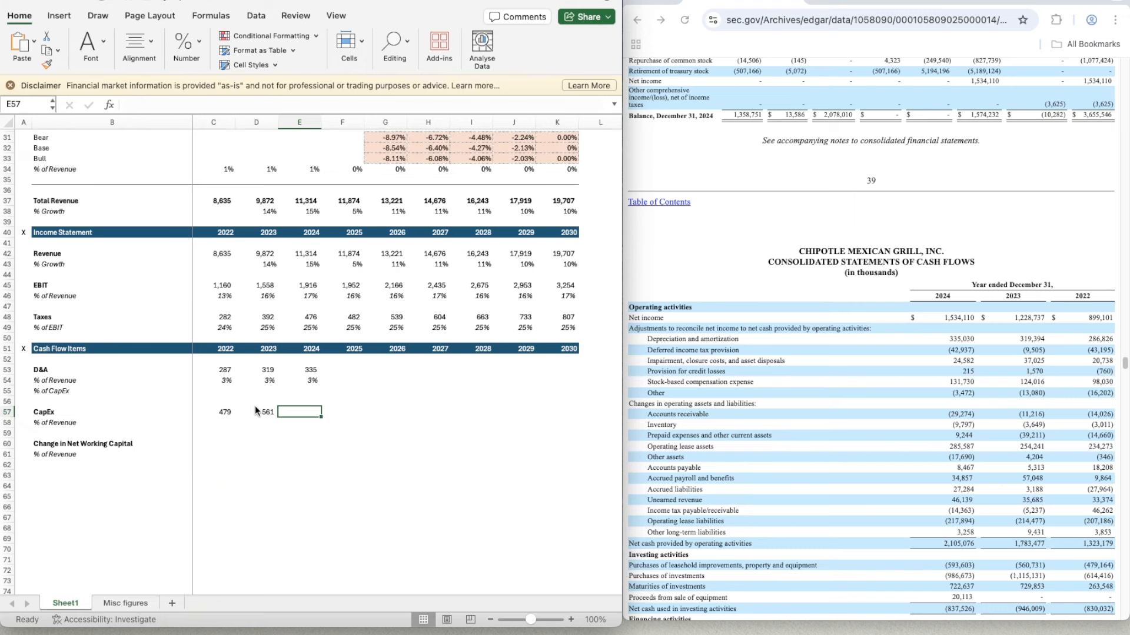
- Enter 2024 CapEx of 593.603 in E57 and apply the number format of D57 to it
type("593.")
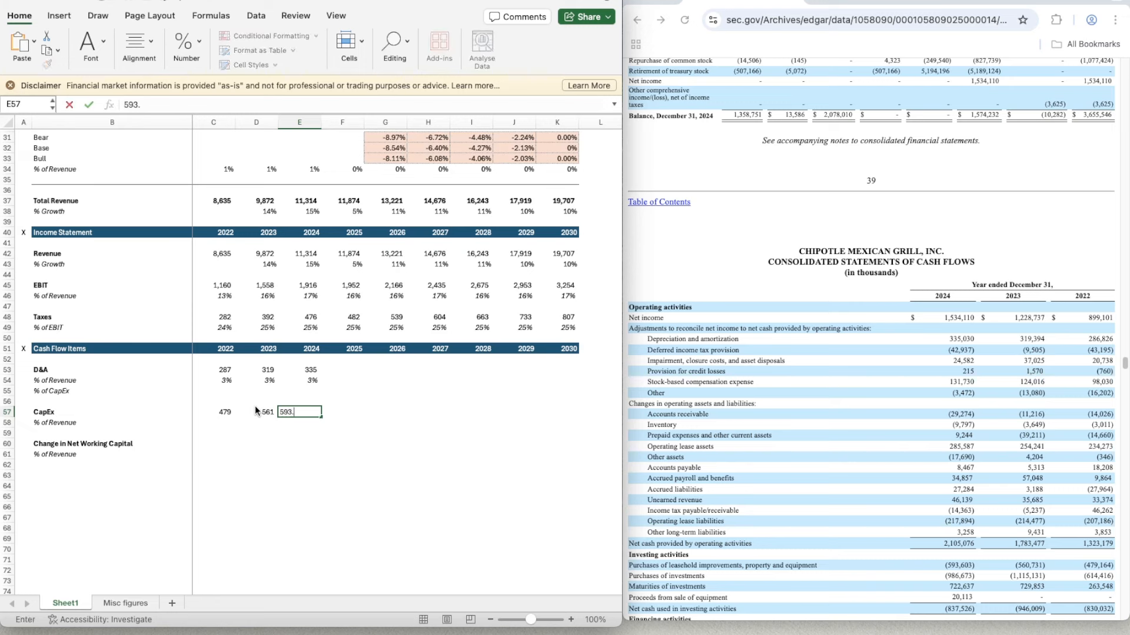
type("603")
key("Return")
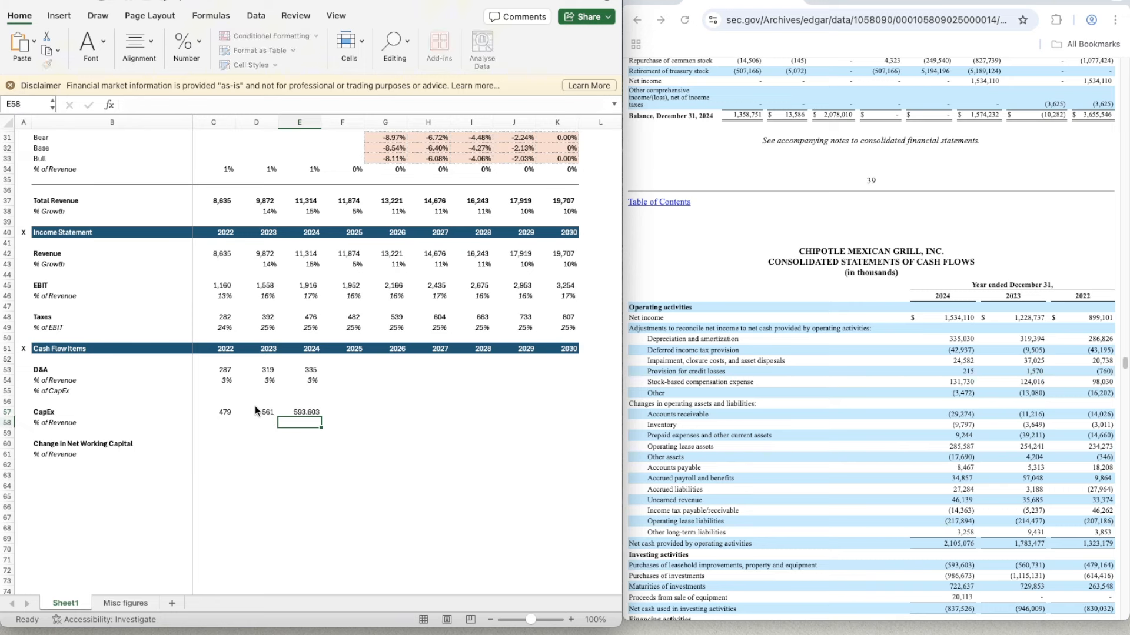
left_click(255, 412)
key("super+shift+c")
key("Right")
key("super+shift+v")
key("Down")
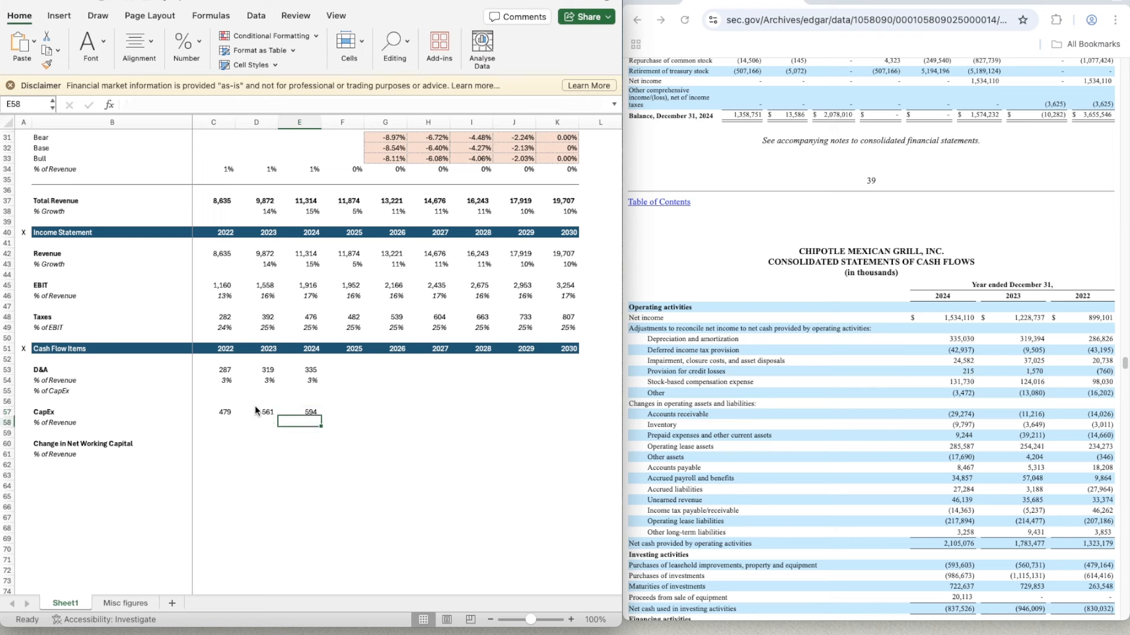
- Calculate 2022 CapEx as a percentage of revenue in C58 with the formula =C57/C42
key("Left")
key("Left")
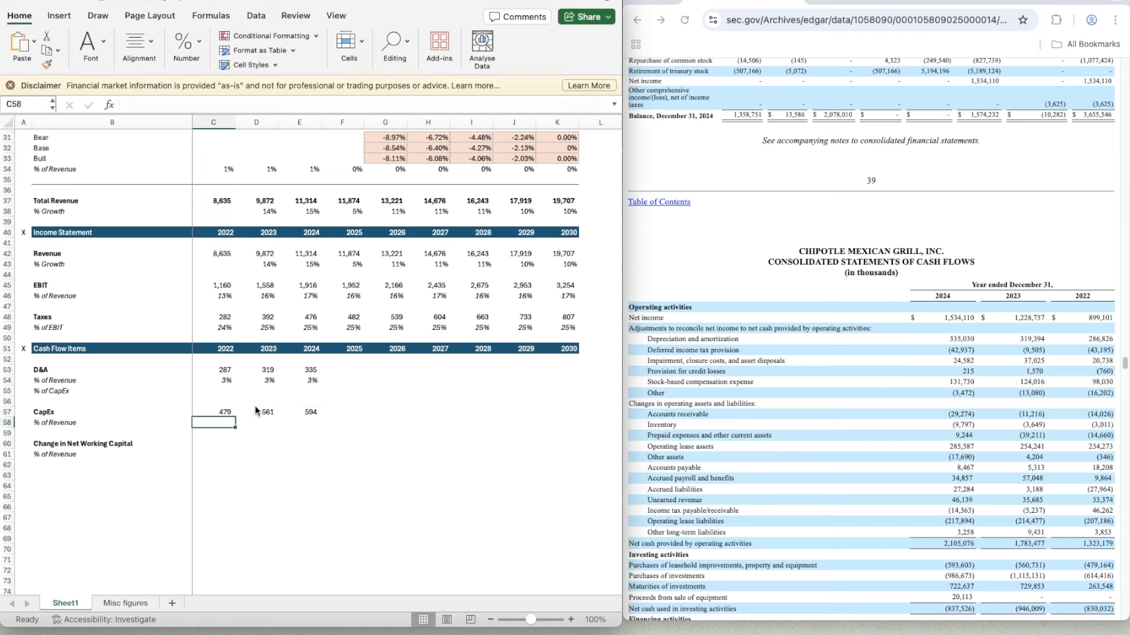
type("=")
key("Up")
type("/")
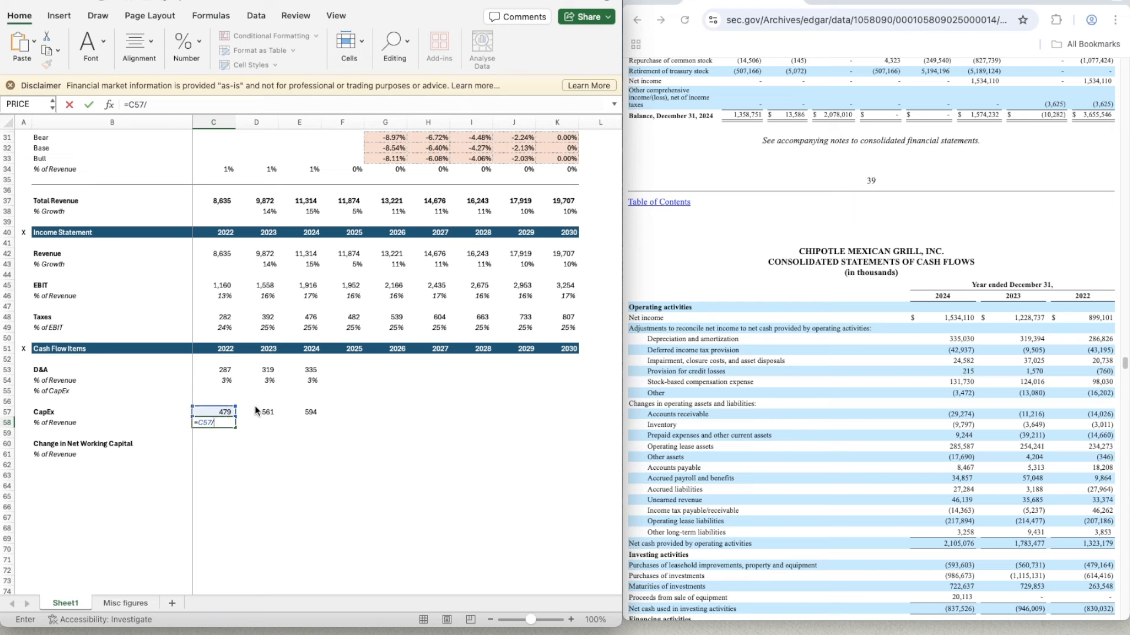
left_click(228, 253)
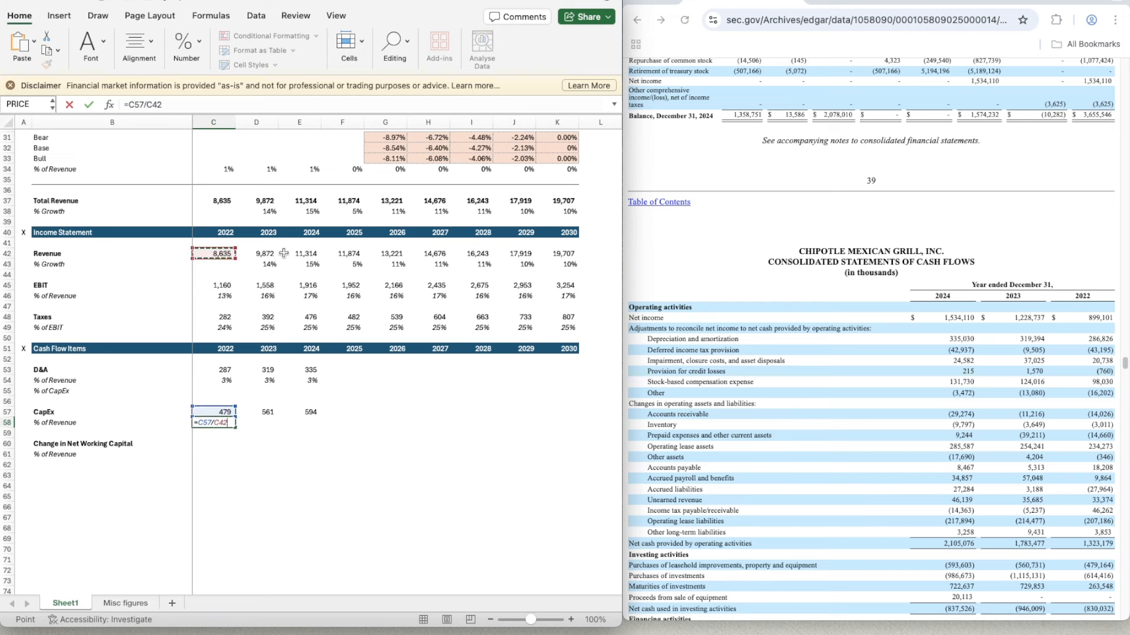
key("Return")
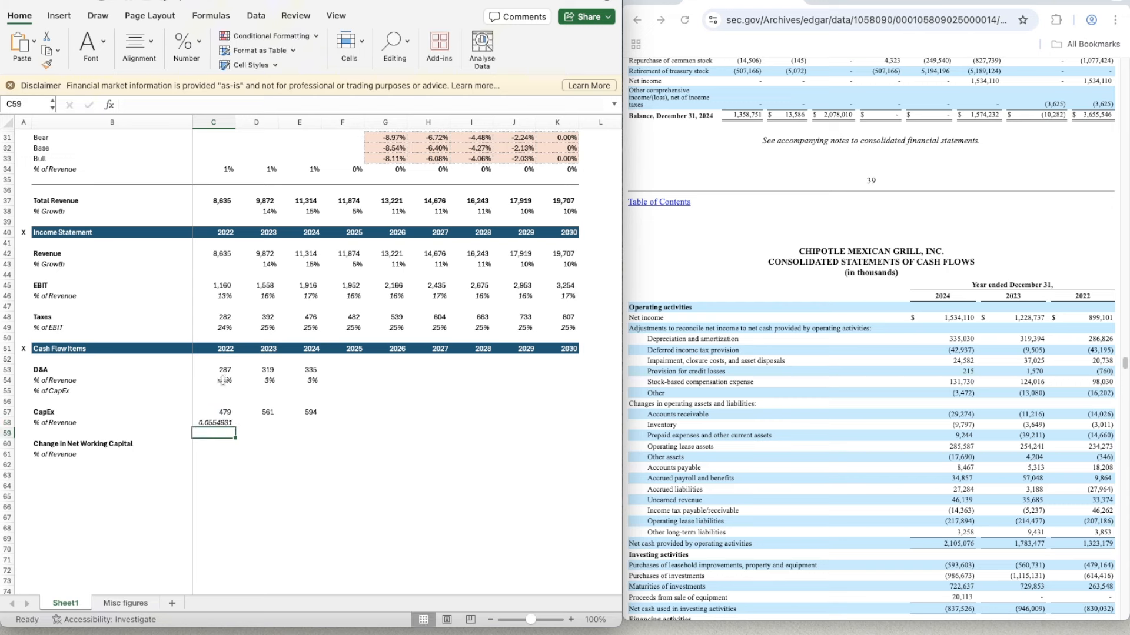
- Apply the percentage format of C54 to C58 and copy the CapEx % of Revenue formula across D58:F58
left_click(224, 380)
key("super+shift+c")
left_click(218, 431)
left_click(219, 424)
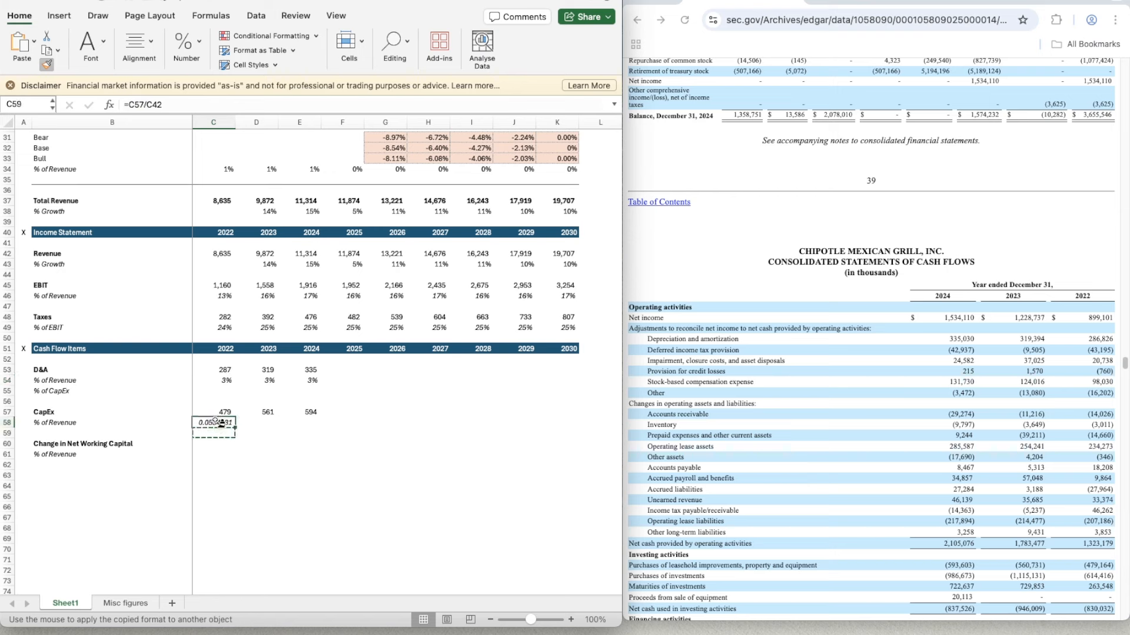
key("super+c")
left_click(256, 422)
key("shift+Right")
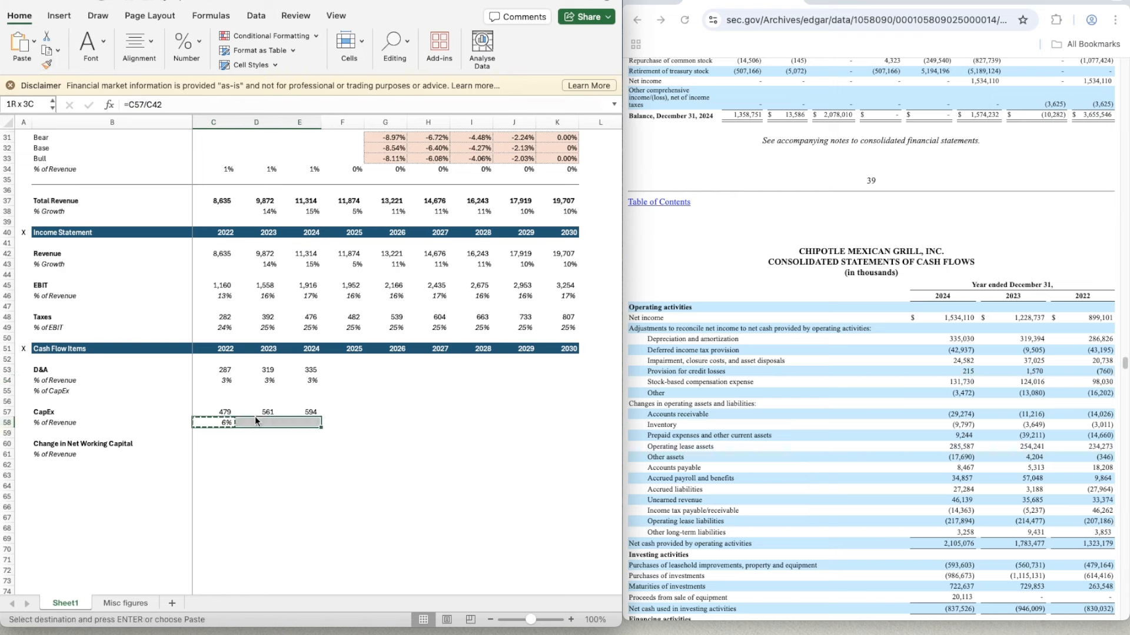
key("shift+Right")
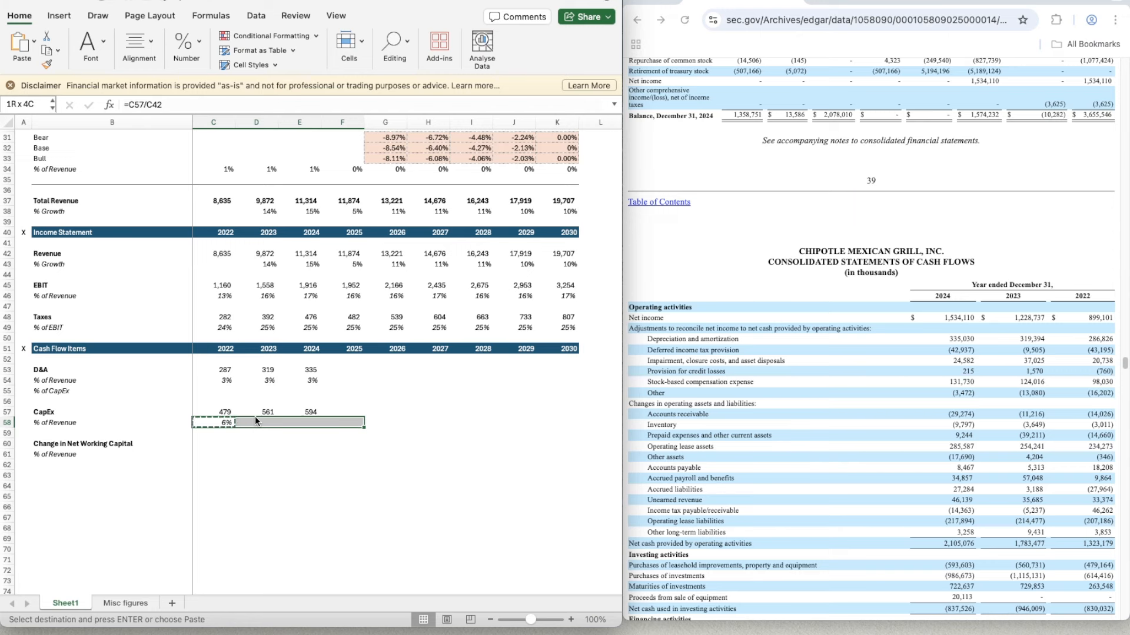
key("super+v")
- Calculate 2022 D&A as a percentage of CapEx in C55 with the formula =C53/C57
key("Up")
key("Up")
key("Up")
key("Up")
key("Up")
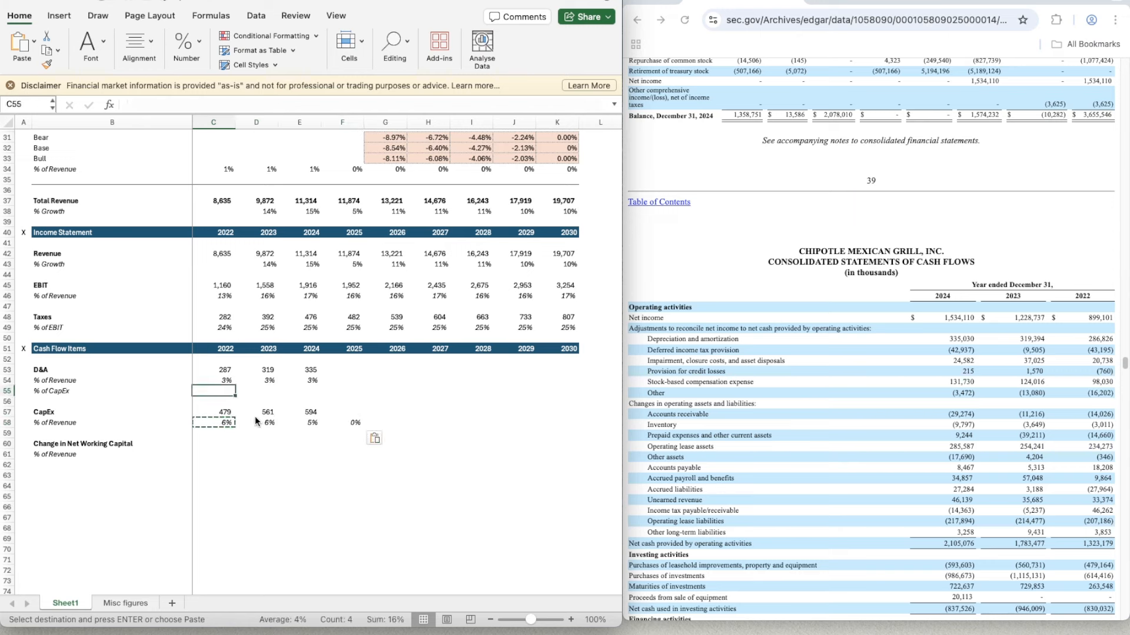
key("Down")
key("Down")
type("=")
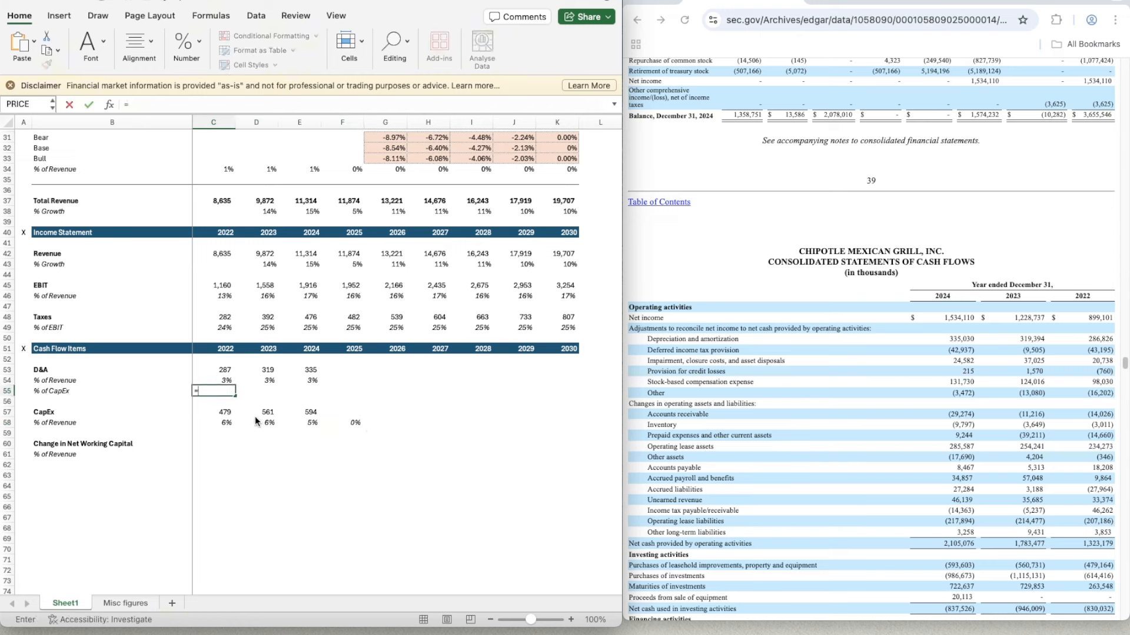
key("Up")
key("Up")
type("/")
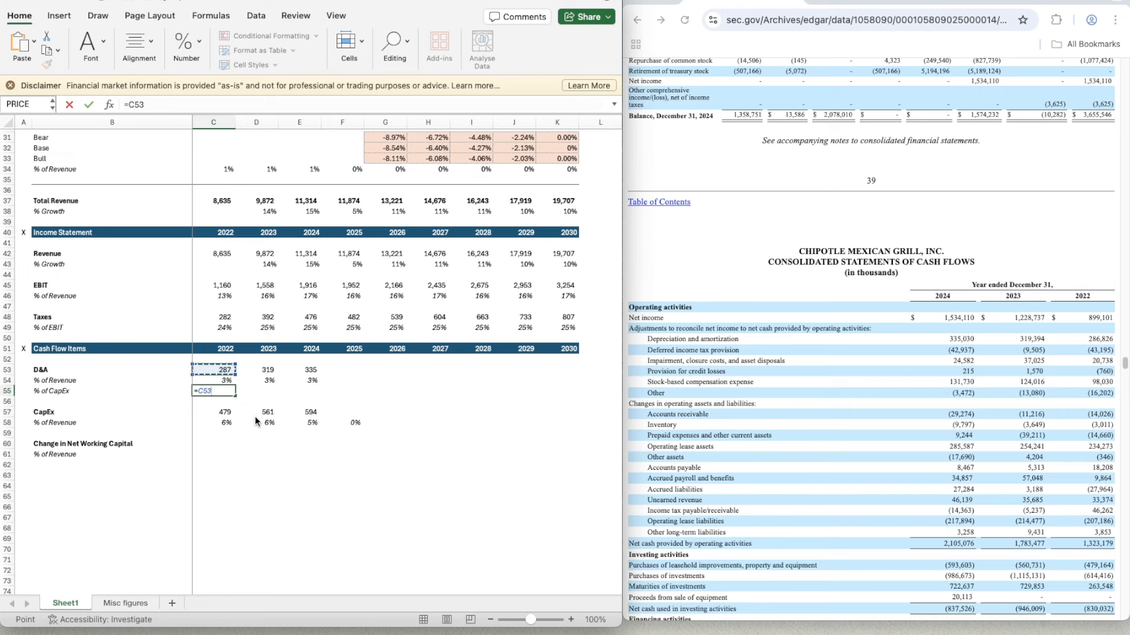
key("Down")
key("Down")
key("Return")
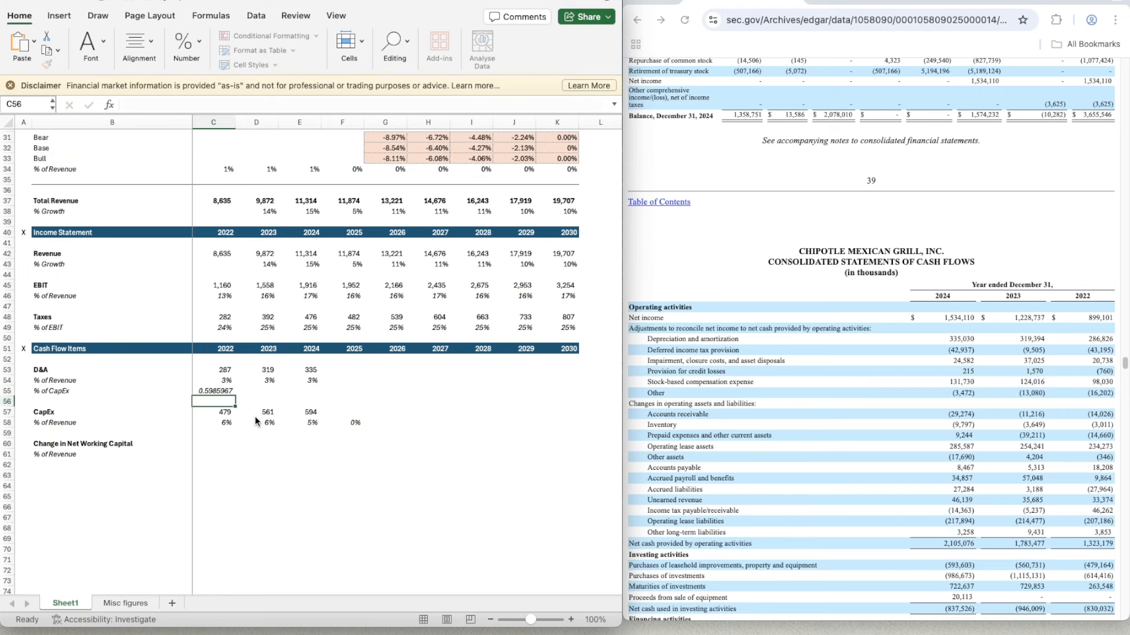
- Format C55 as a percentage and copy the D&A % of CapEx formula to 2023 and 2024 (D55:E55)
key("Up")
key("Up")
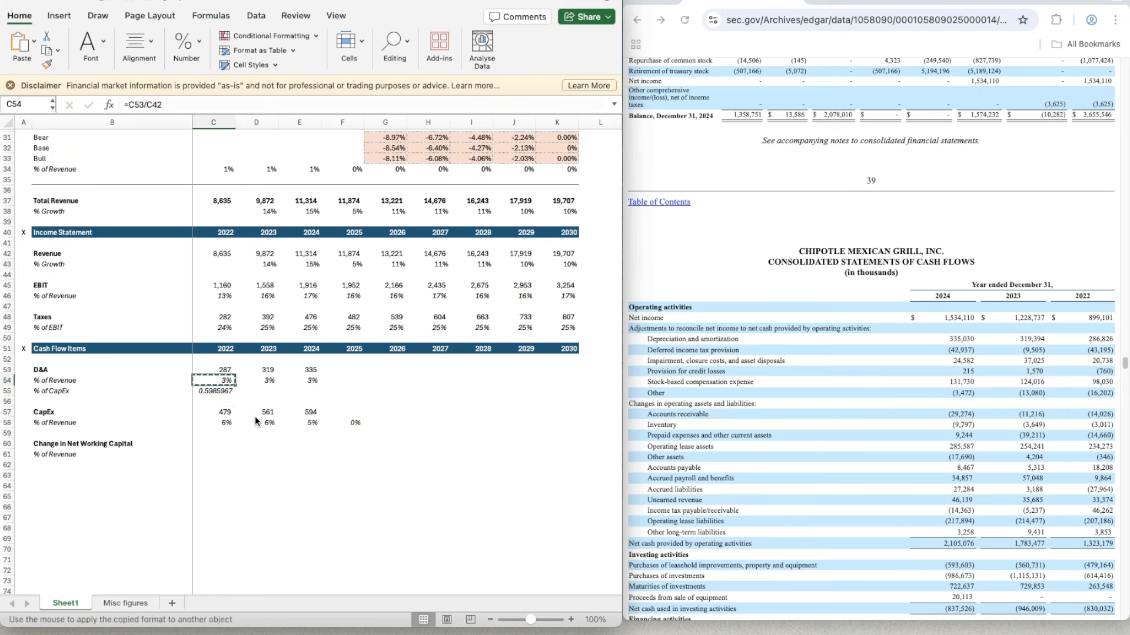
key("Down")
key("ctrl+shift+5")
key("ctrl+c")
key("shift+Right")
key("shift+Right")
key("ctrl+v")
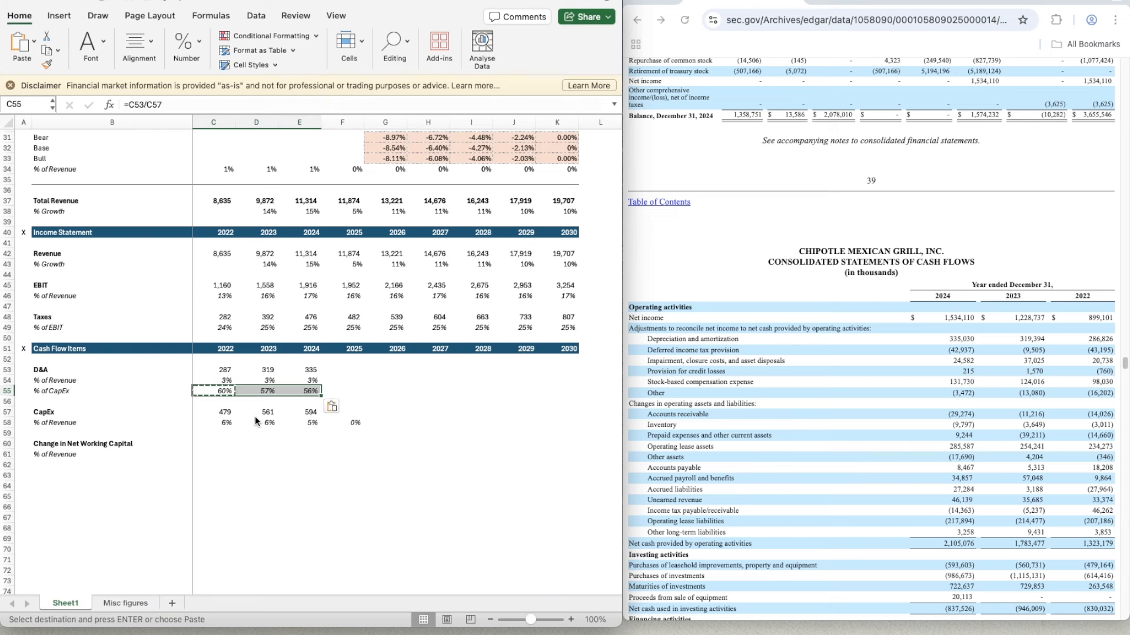
key("shift+Left")
key("Right")
key("Right")
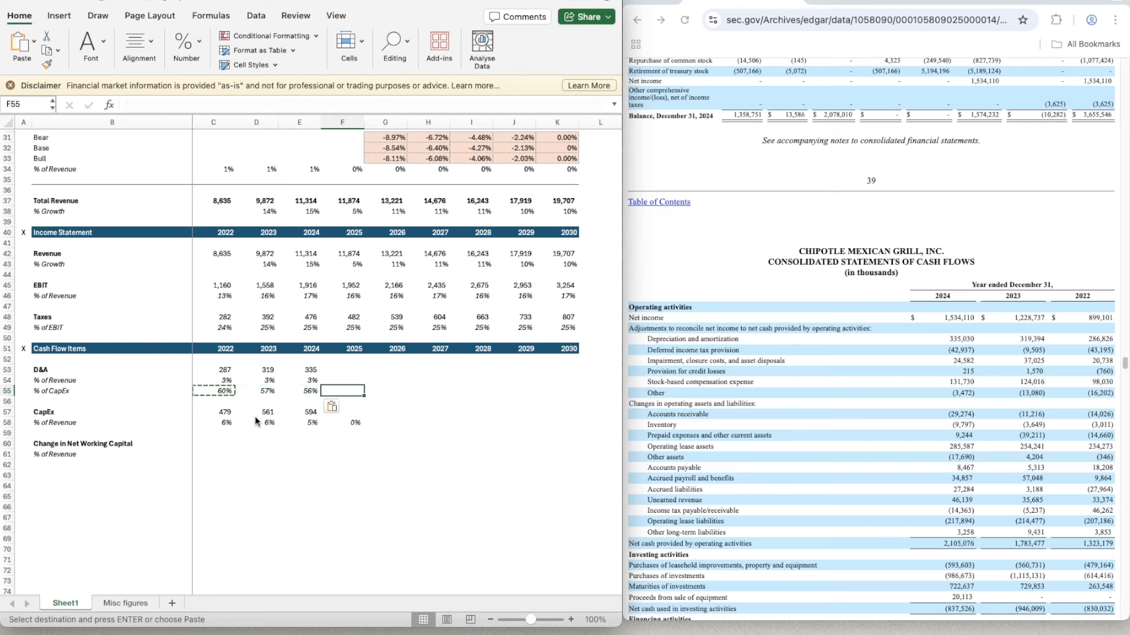
- Enter the 2022 Change in Net Working Capital in C60 from the operating asset and liability changes: =-14.026-3.011-14.660+234.273-.346+18.208+9.864-27.964+33.374+46.262-207.186+3.853
key("Down")
key("Down")
key("Down")
key("Down")
key("Down")
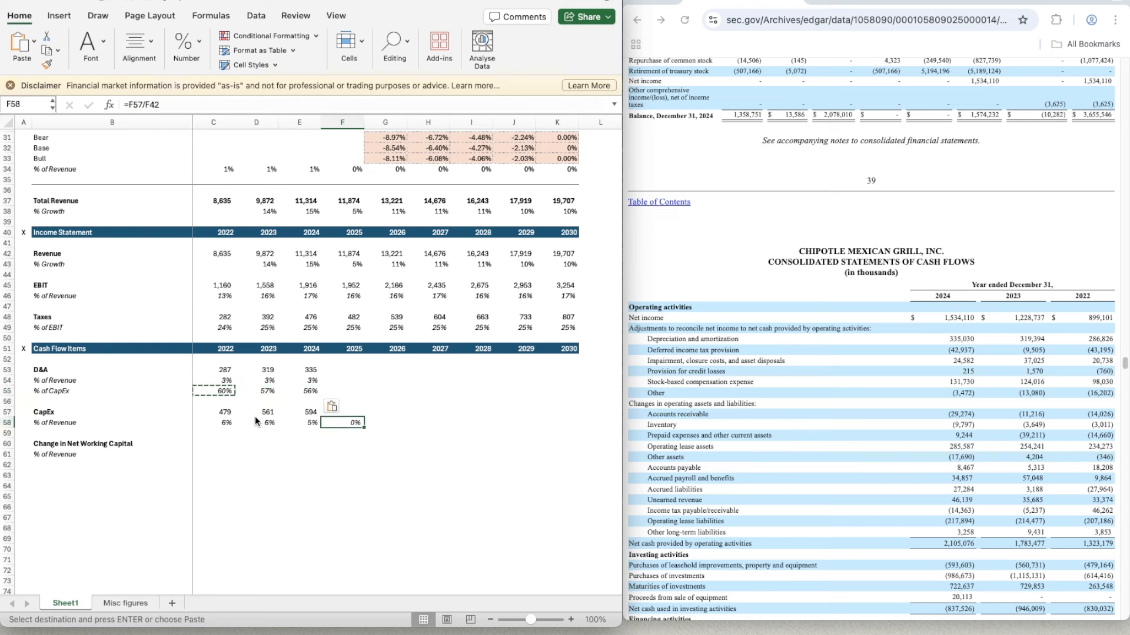
key("Left")
key("Left")
key("Left")
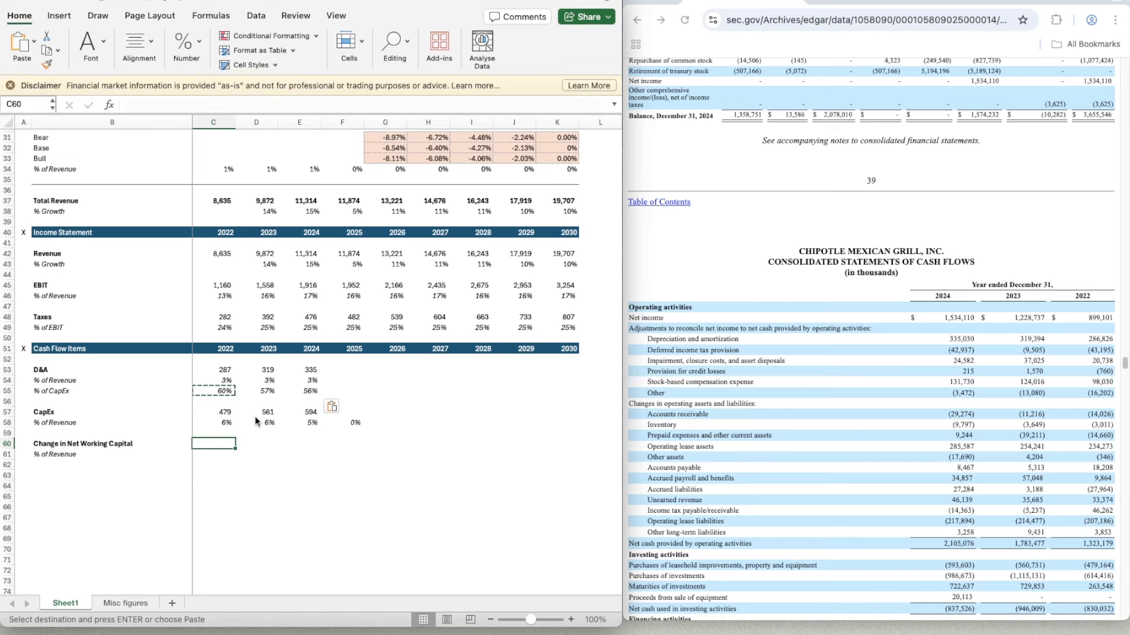
scroll(1076, 506, "down", 3)
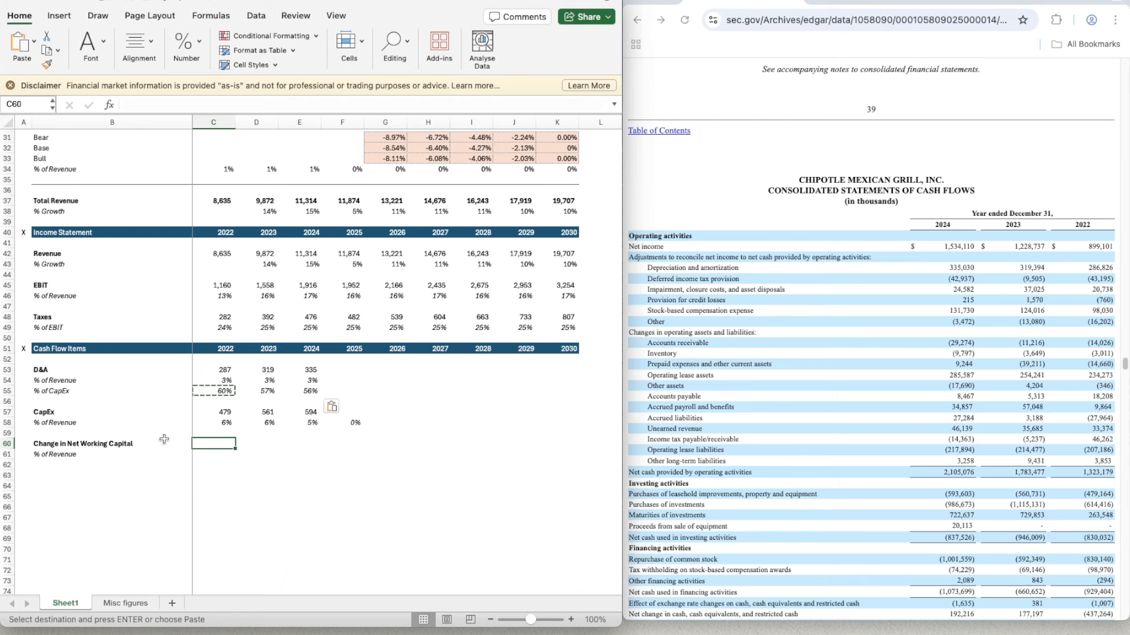
double_click(207, 445)
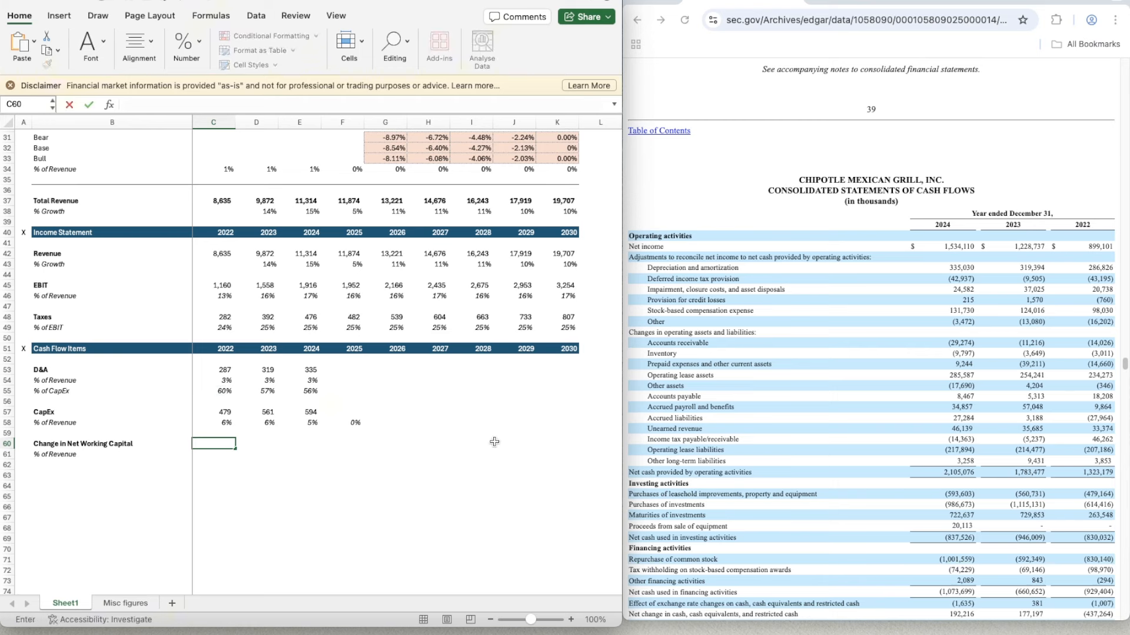
type("=-14.026-3.011")
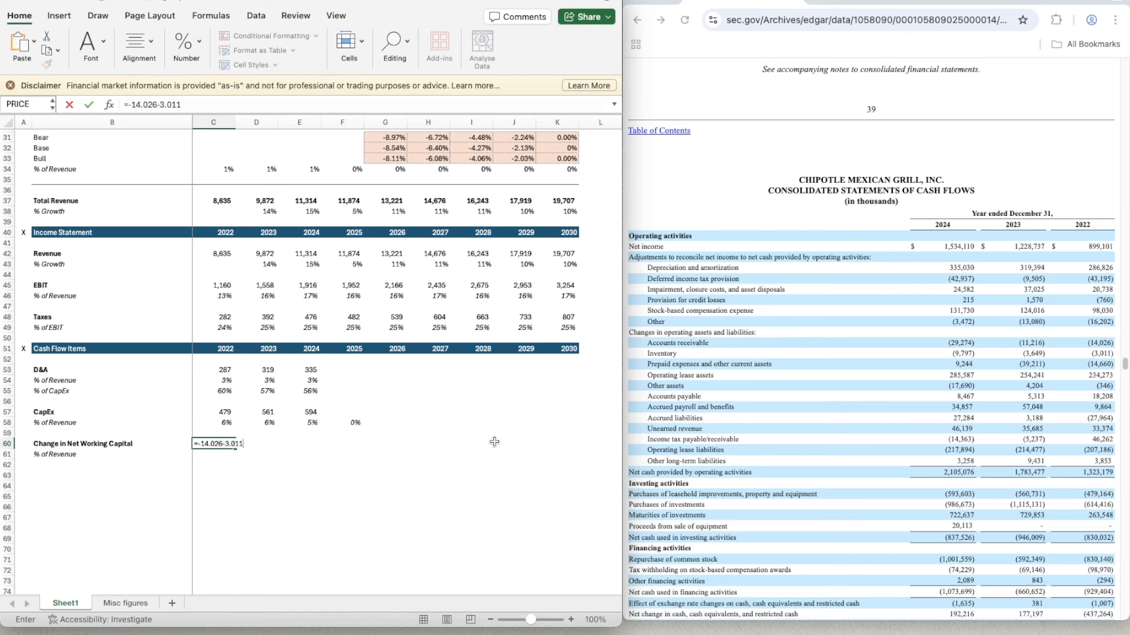
type("-14.660+234.273-.346")
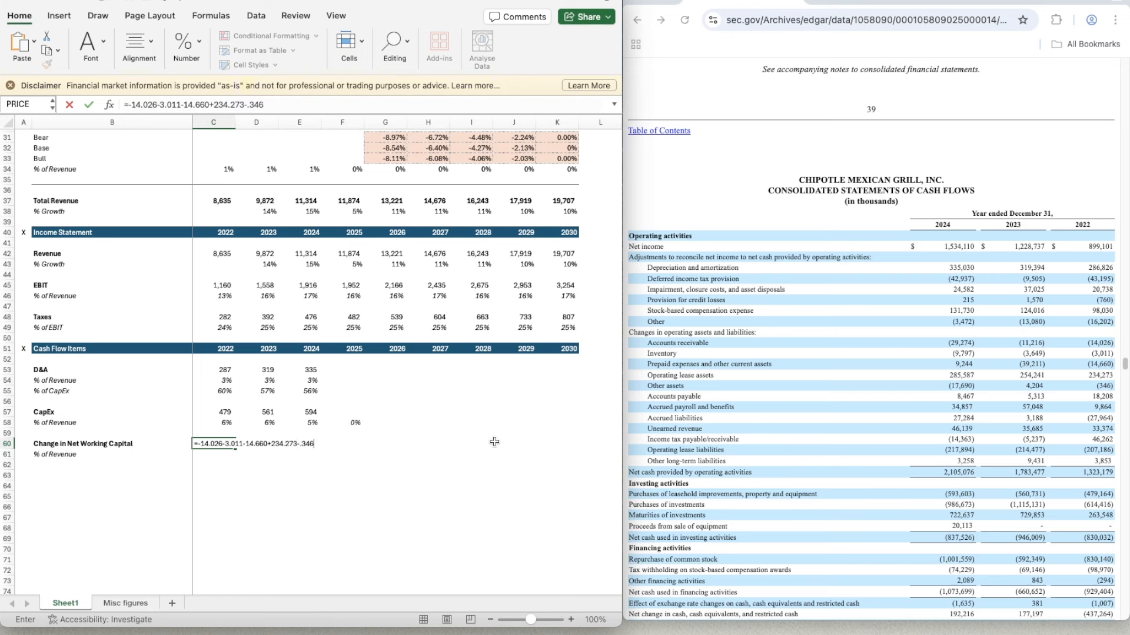
type("+18.208+9.864-27")
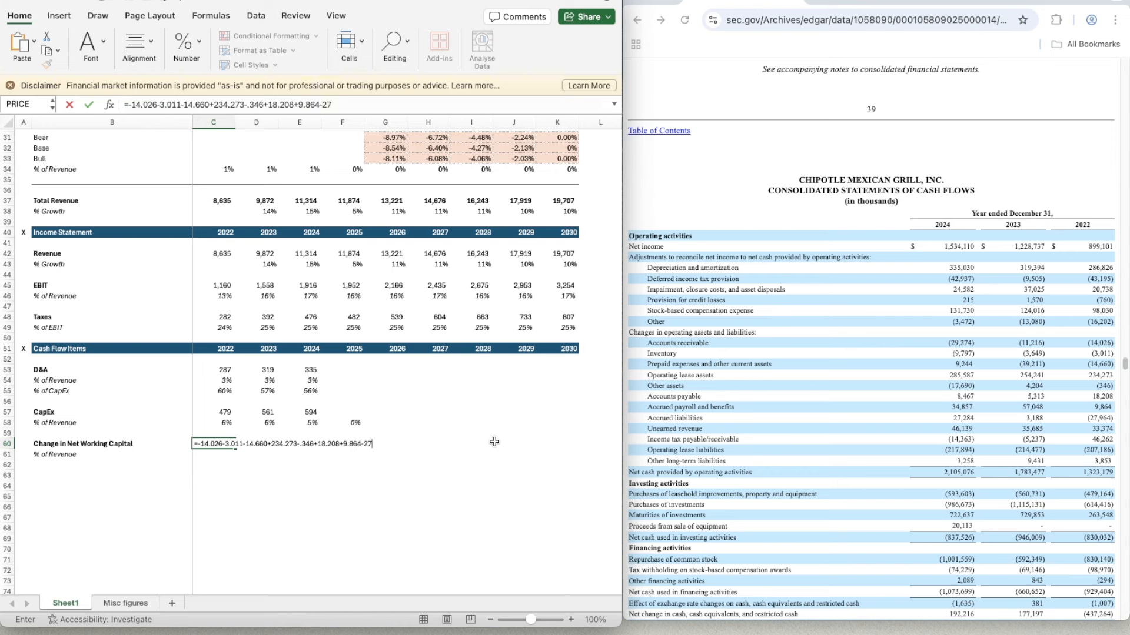
type(".964+33.374+46.262")
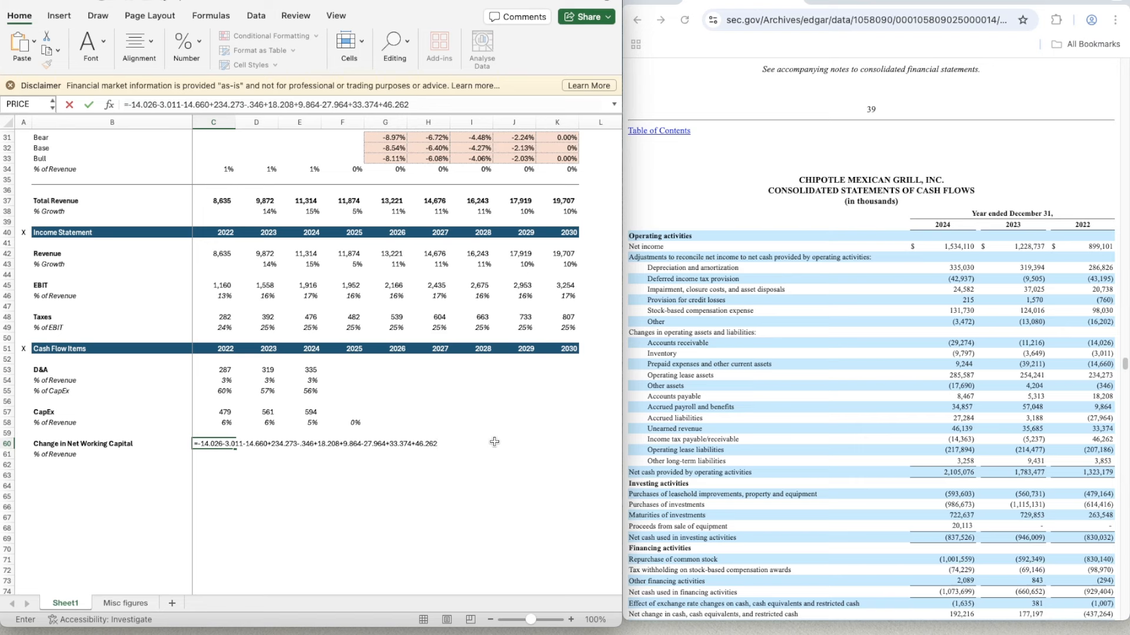
type("-207.186+3.853")
key("Return")
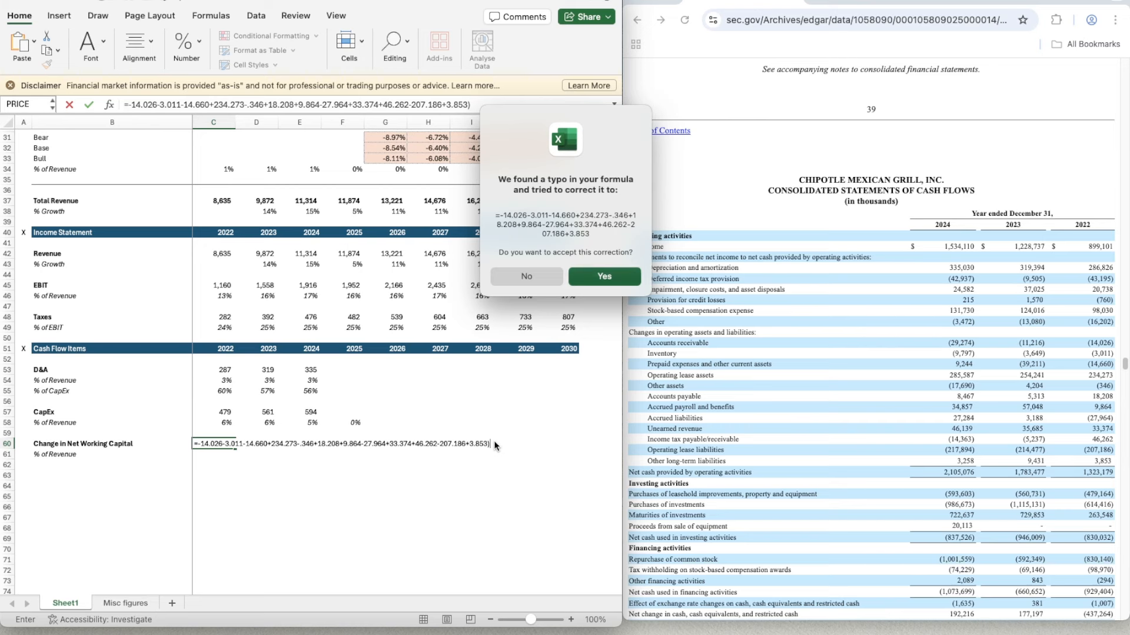
key("Return")
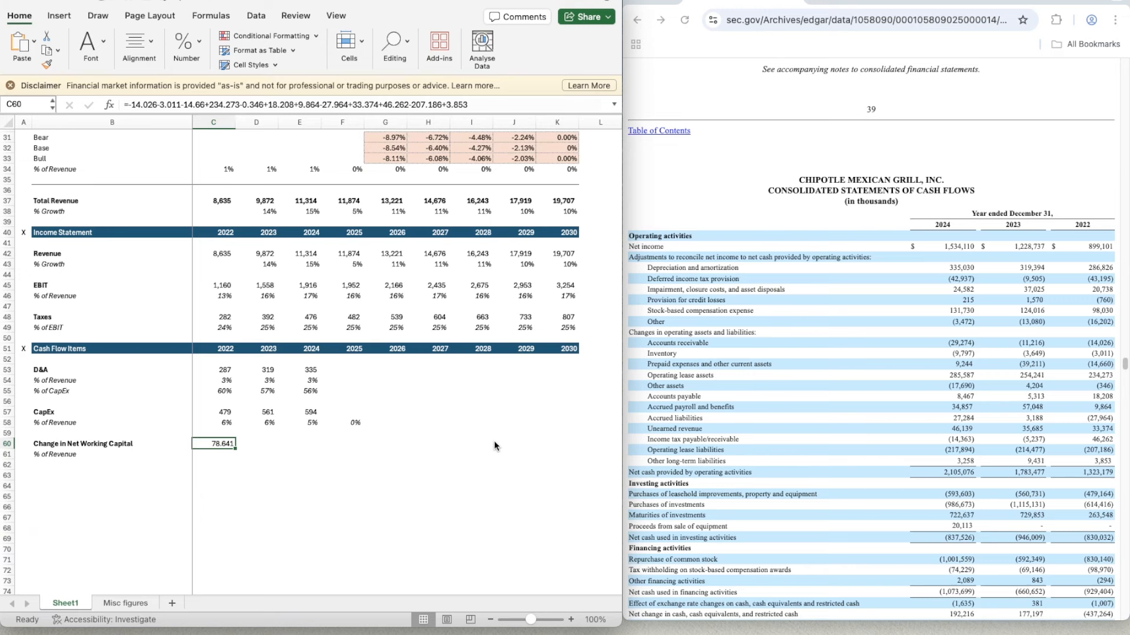
- Apply the number format of the 2022 CapEx cell C57 to the 2022 Change in Net Working Capital in C60
left_click(218, 412)
key("super+shift+c")
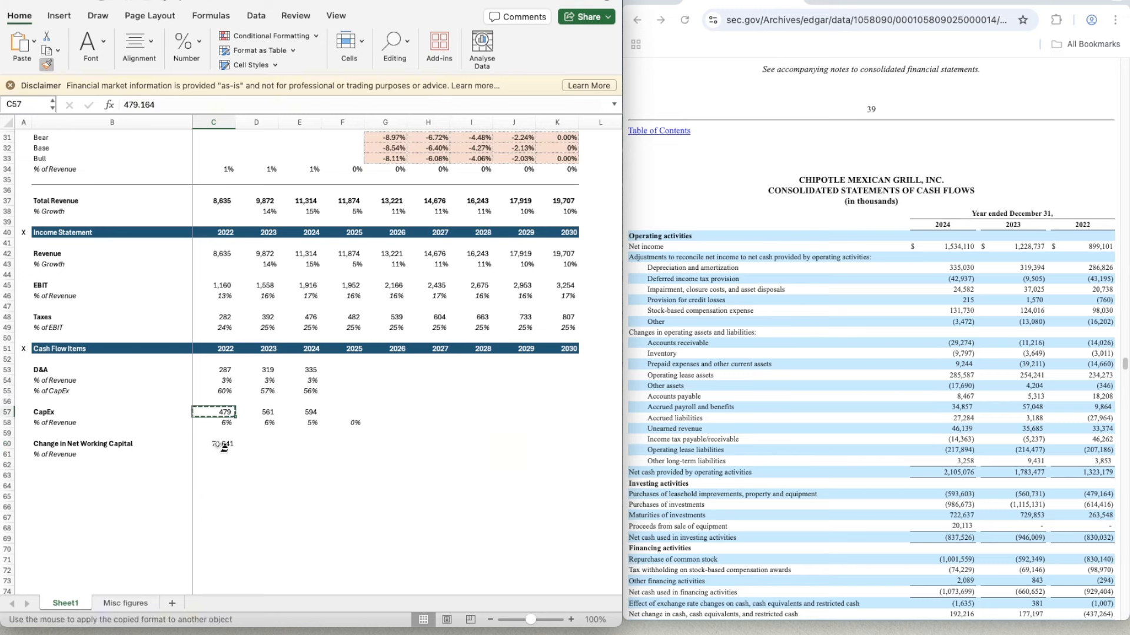
left_click(219, 444)
- Enter the 2023 Change in Net Working Capital in D60 from the operating asset and liability changes: =-11.216-3.649-39.211+254.241+4.204+5.313+57.048+3.188+35.685-5.237-214.477+9.431
left_click(269, 446)
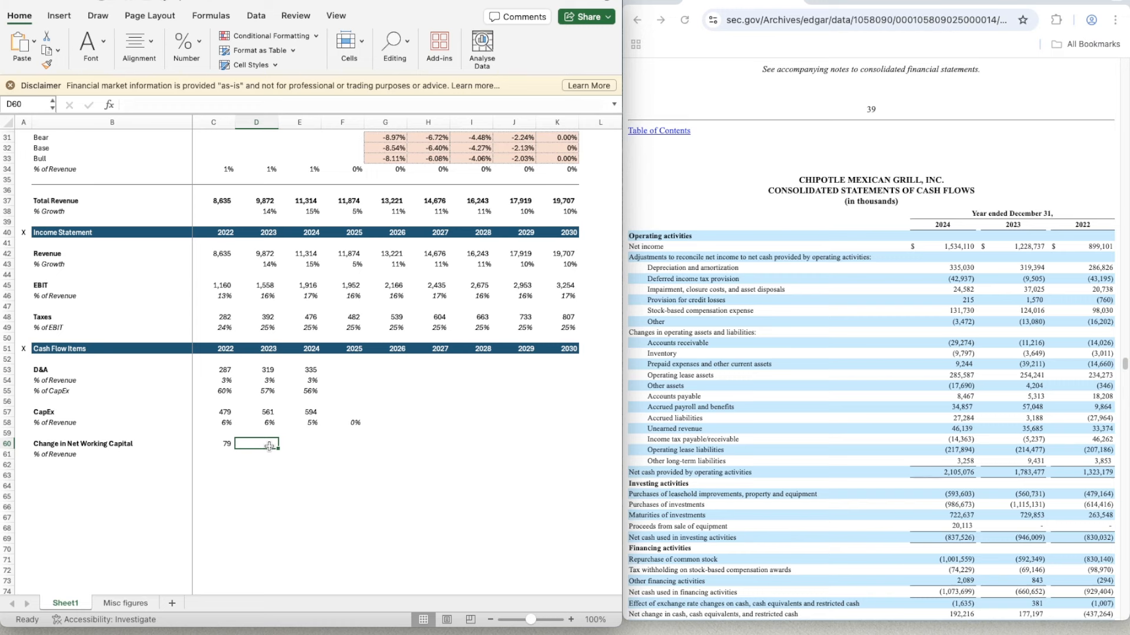
type("=")
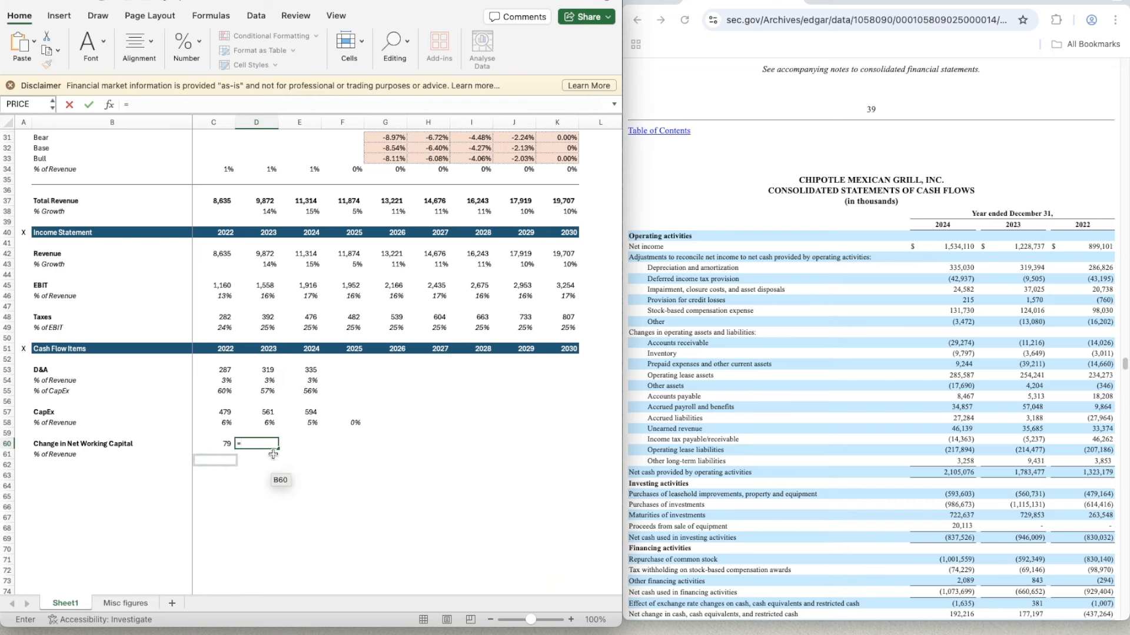
type("-11.")
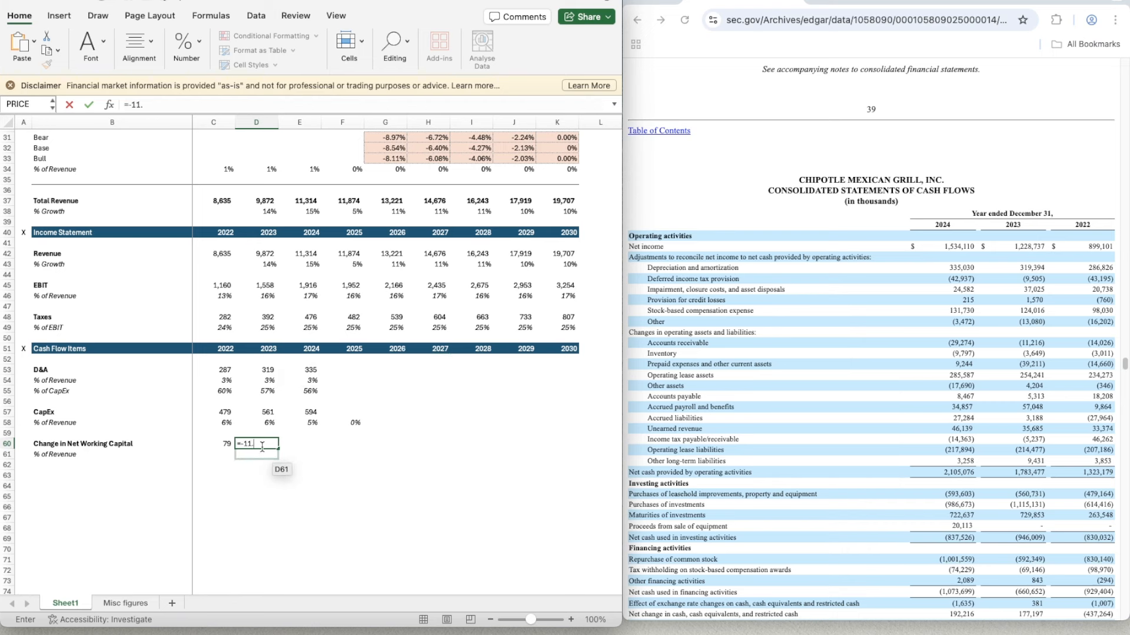
type("216-3.649-39.211+")
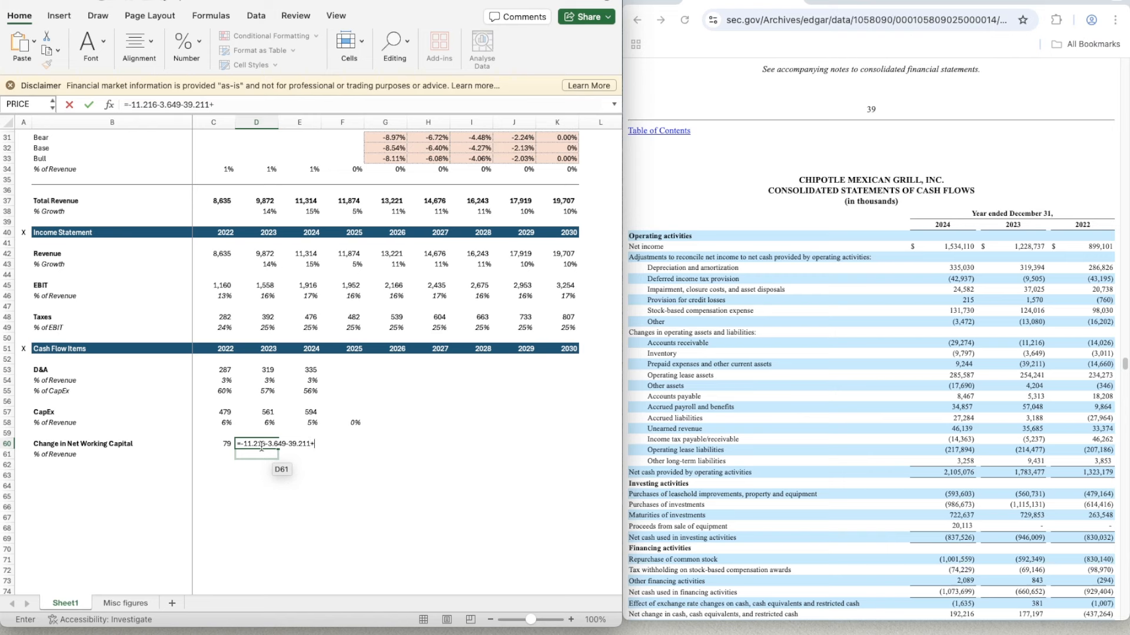
type("254.241+4.204+5.313")
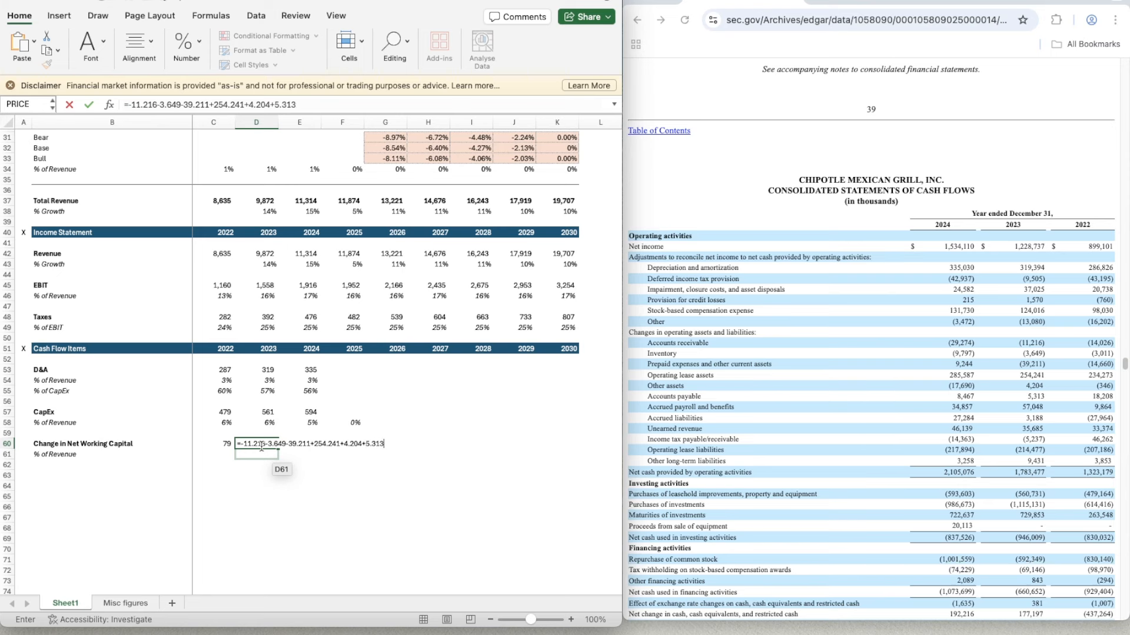
type("+57.048+3.188+35")
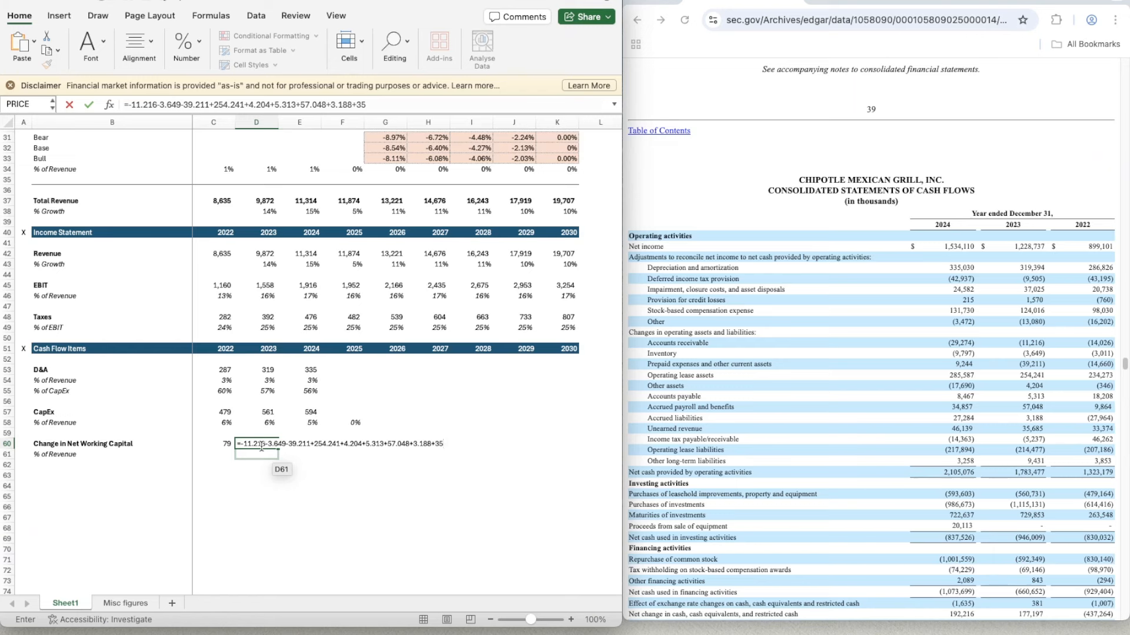
type(".685-5.237-214.477")
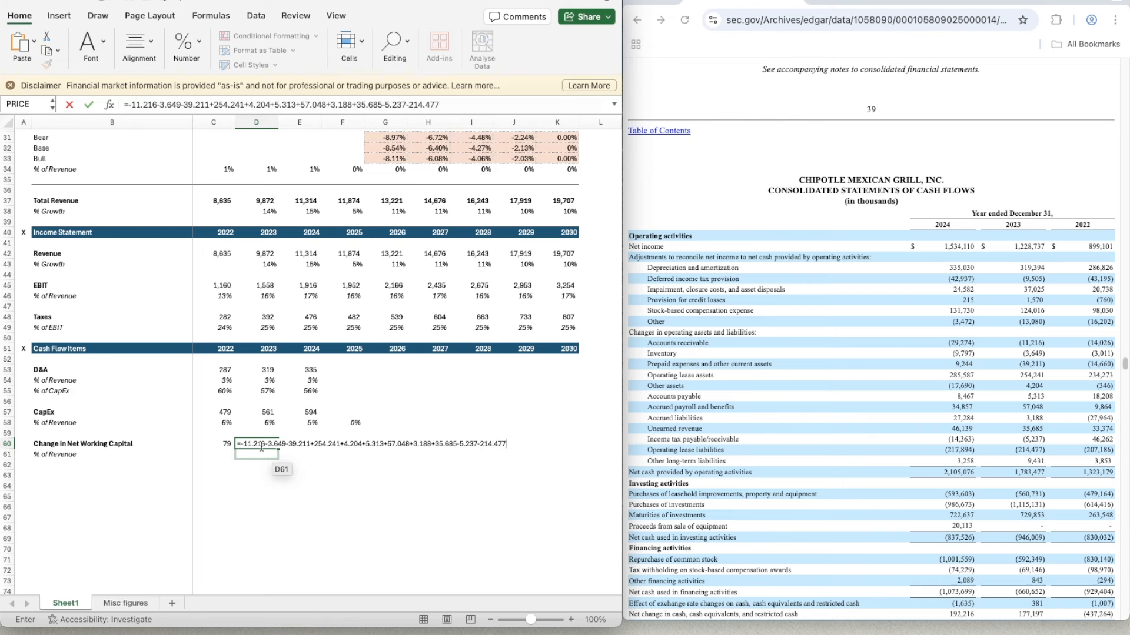
type("+9.431")
key("BackSpace")
key("Return")
- Copy the whole-number format of C60 onto the 2023 Change in Net Working Capital in D60
key("Up")
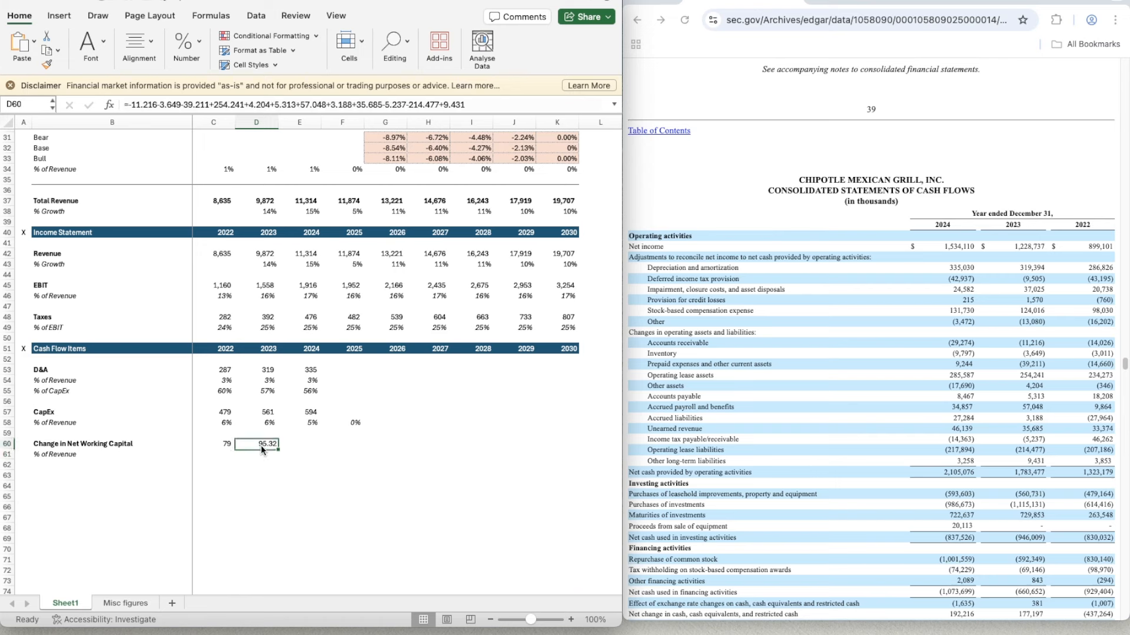
key("Left")
key("super+shift+c")
left_click(262, 446)
- Enter the 2024 Change in Net Working Capital in E60 from the operating asset and liability changes: =-29.274-9.797+9.244+285.587-17.690+8.467+34.857+27.284+46.139-14.363-217.894+3.258
key("Right")
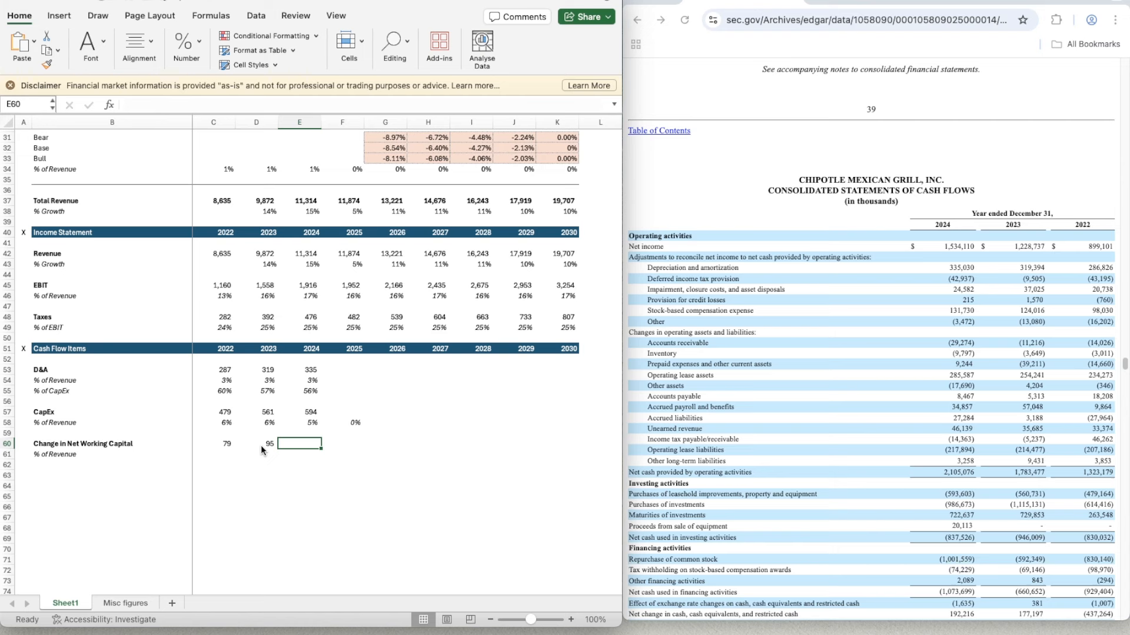
left_click(336, 449)
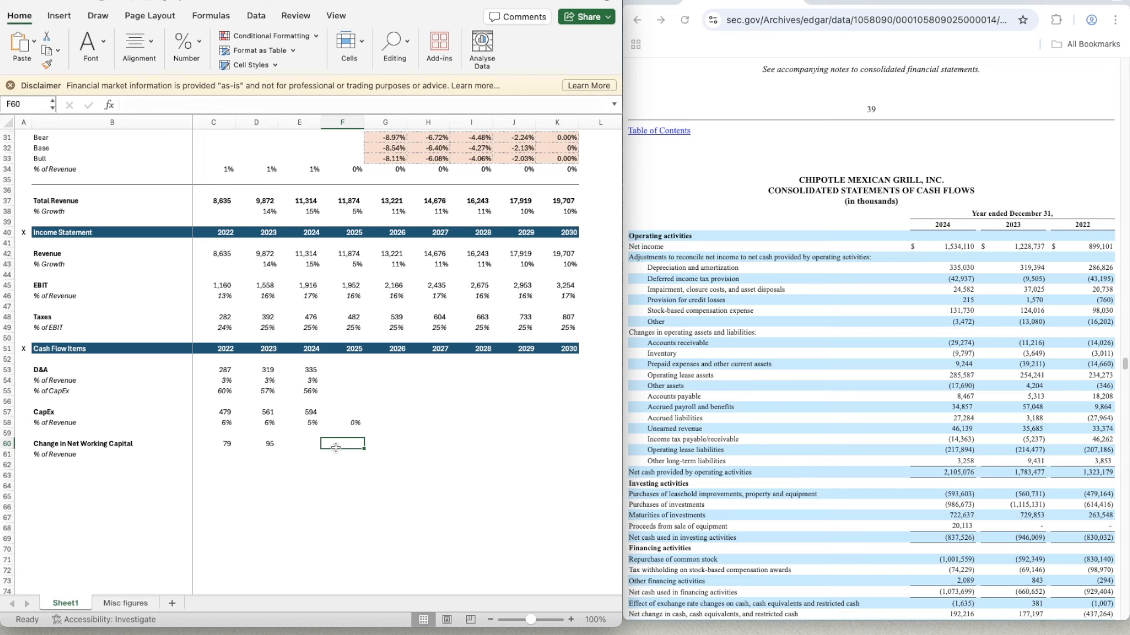
key("Left")
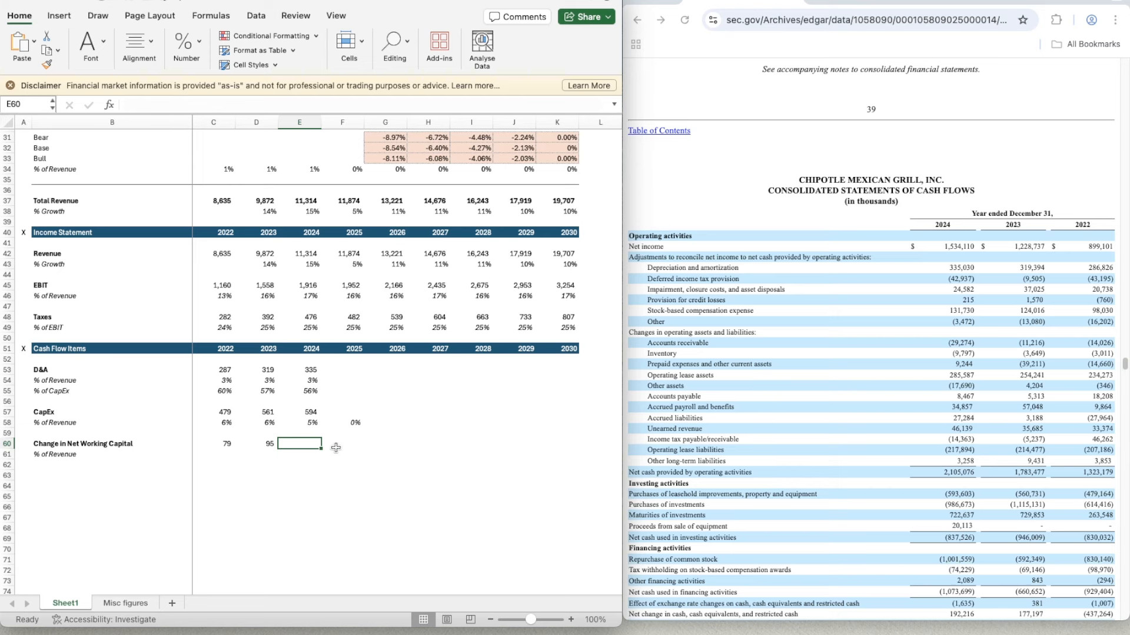
type("=-")
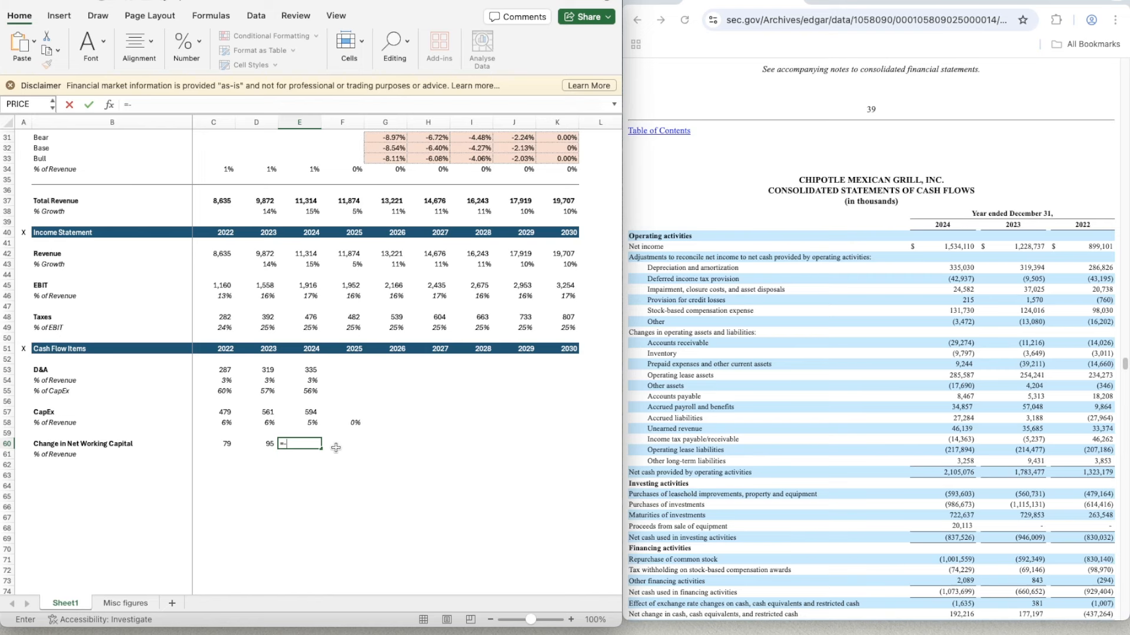
type("29.274-9.797+9.244+2")
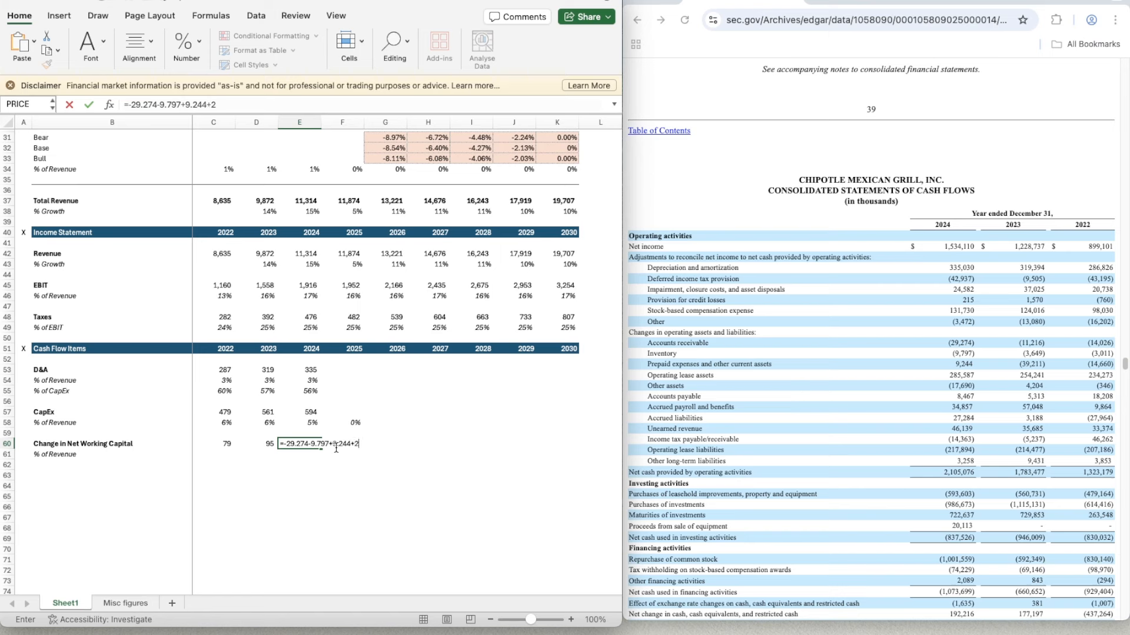
type("85.587-17.690+8")
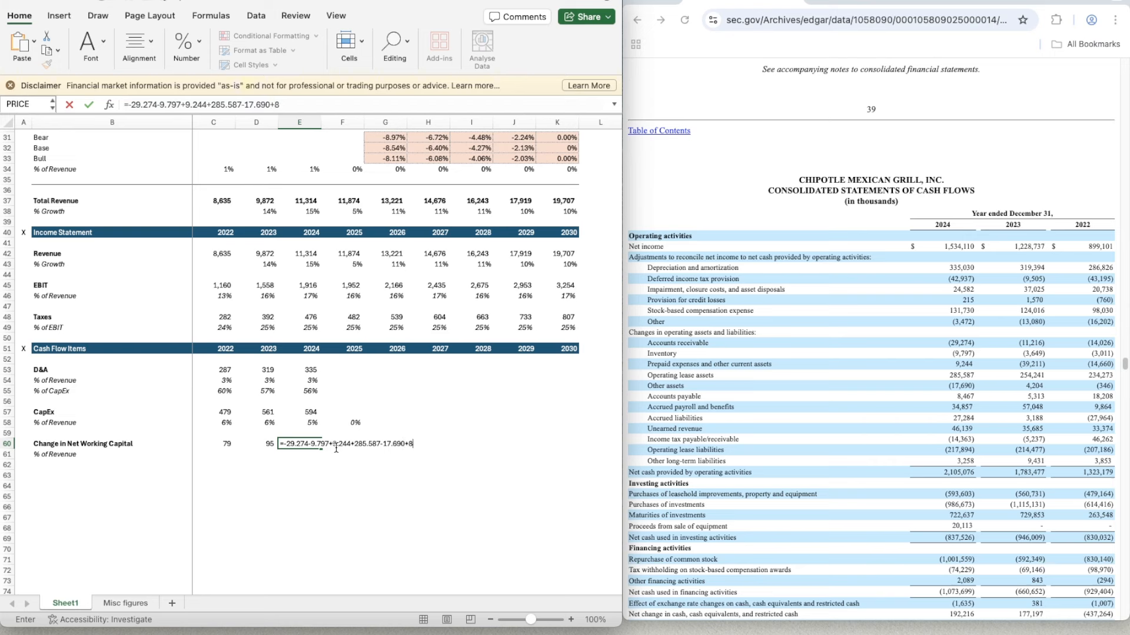
type(".467+34.857+27.28")
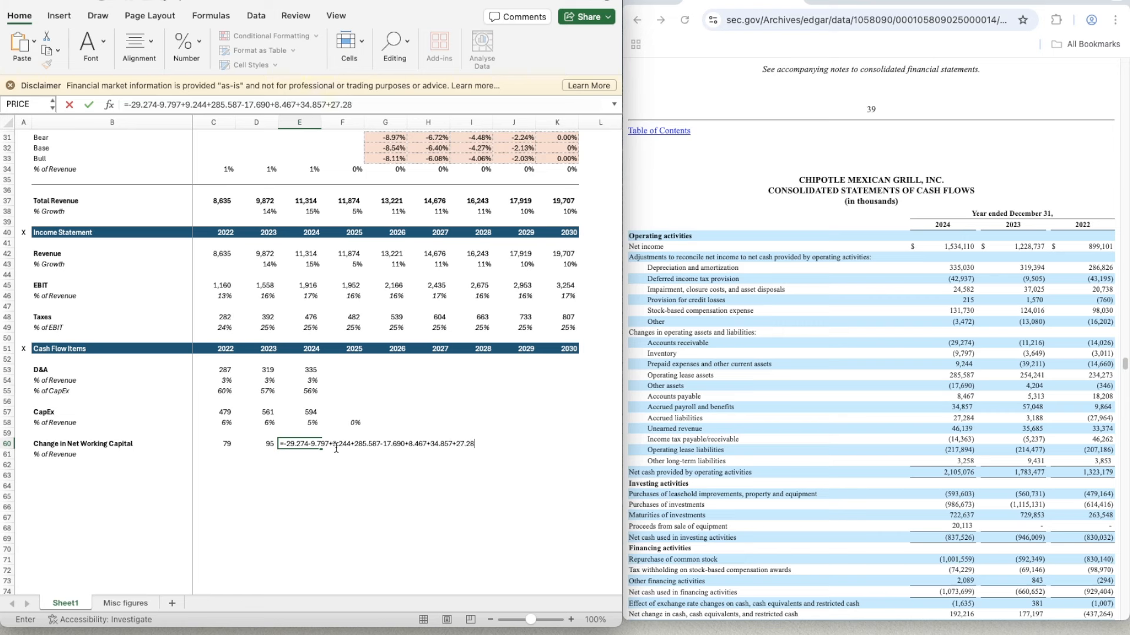
type("4+46.139-14.363-21")
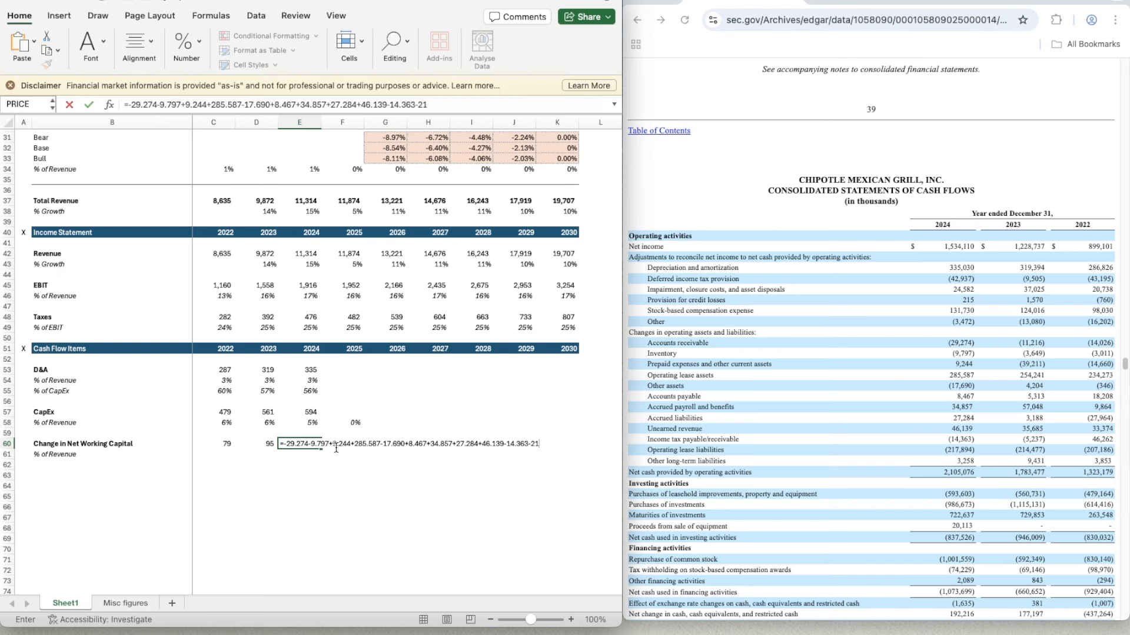
type("7.894+3.258")
key("Return")
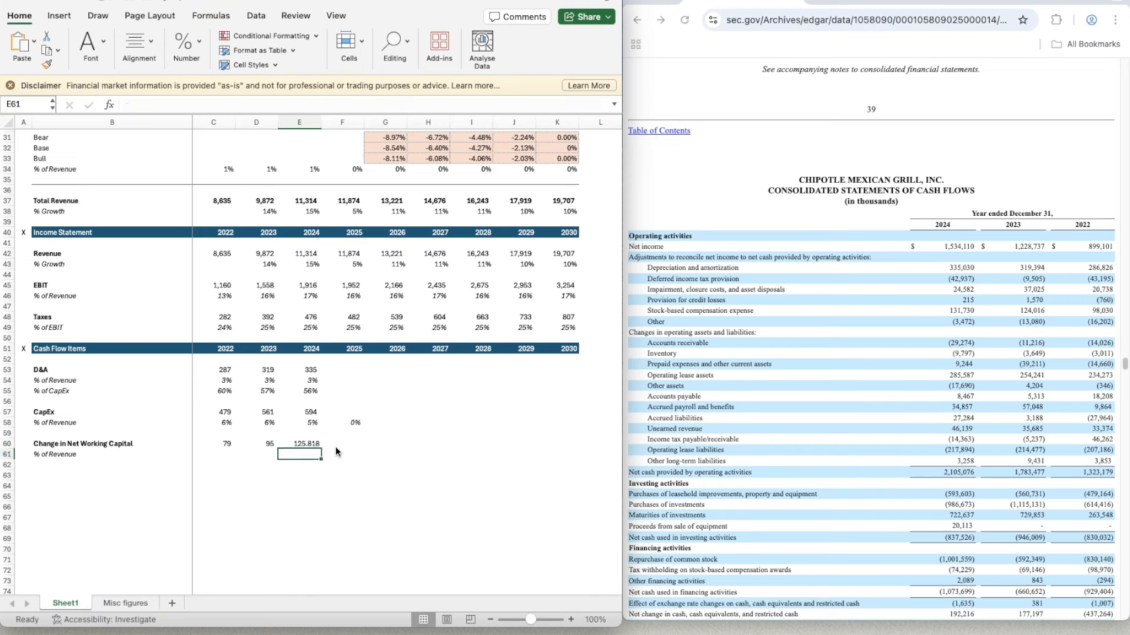
- Copy the whole-number format of D60 onto the 2024 Change in Net Working Capital in E60
key("Up")
key("Left")
key("super+shift+c")
key("Right")
key("super+shift+v")
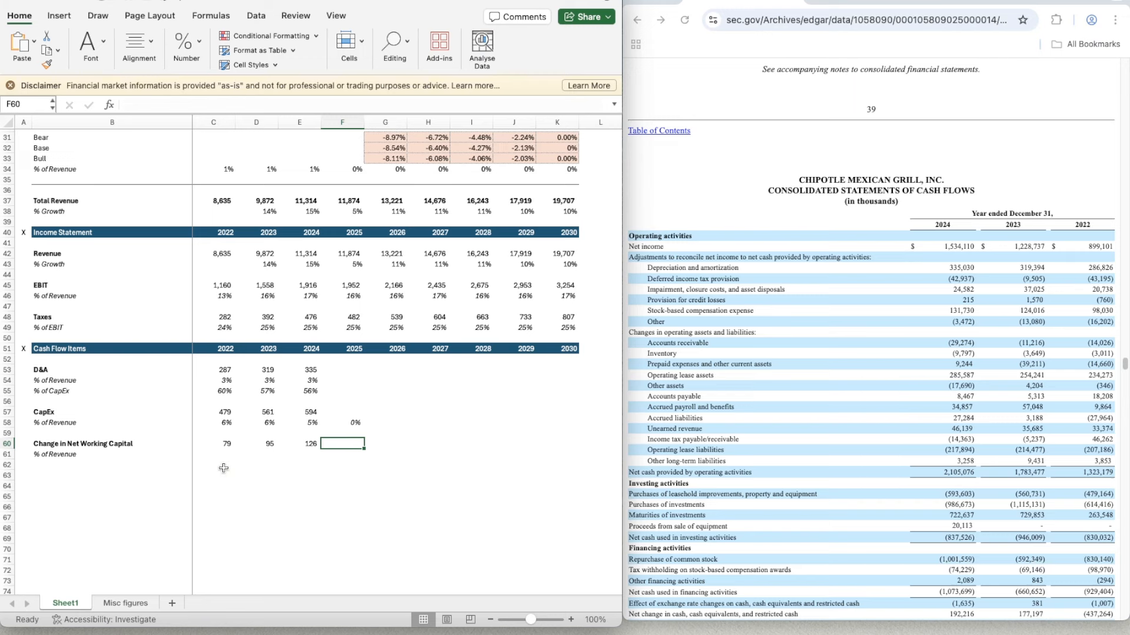
- Calculate the 2022 Change in Net Working Capital as a percentage of revenue in C61 with the formula =C60/C42
left_click(214, 453)
type("=")
key("Up")
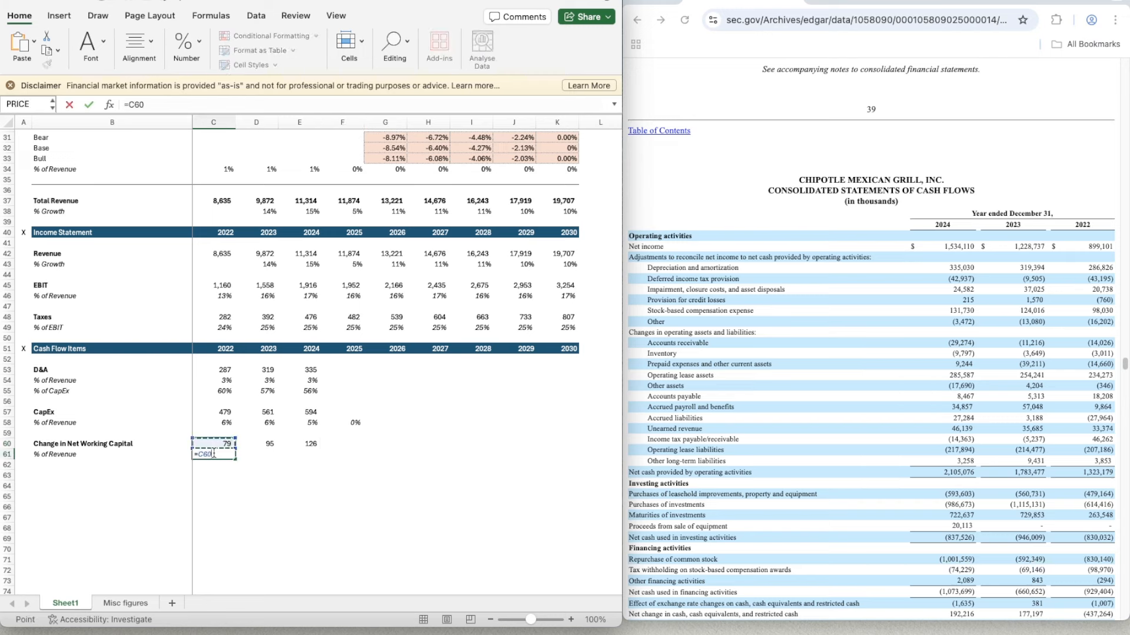
type("/")
key("Up")
key("Up")
key("Up")
key("Up")
key("Up")
key("Up")
key("Up")
key("Up")
key("Up")
key("Up")
key("Up")
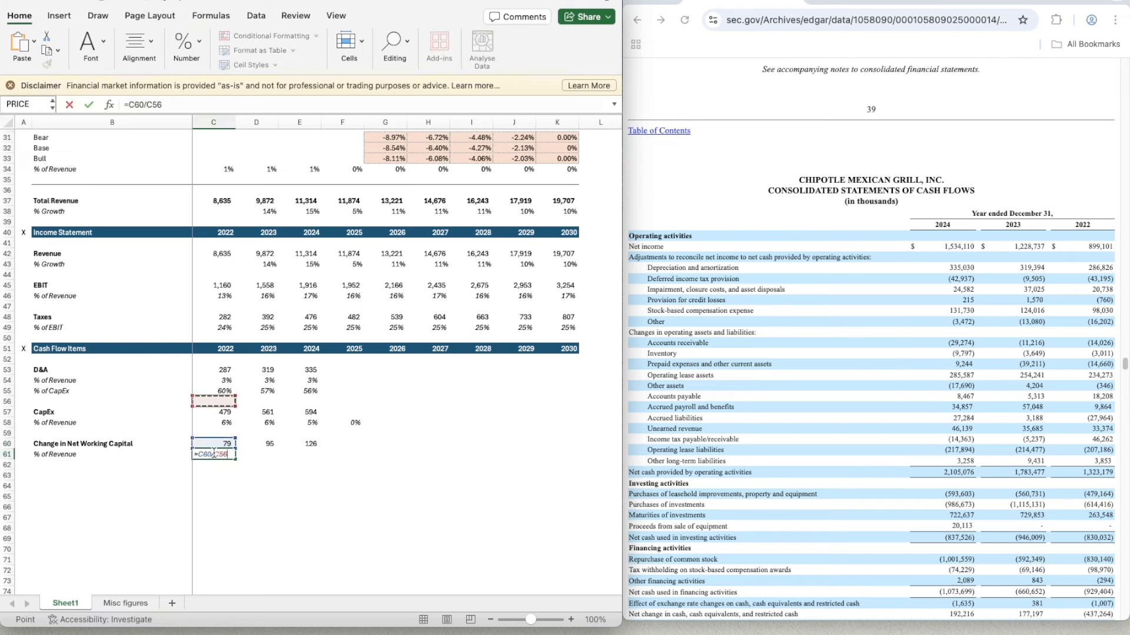
key("Up")
key("Up")
key("Up")
key("Up")
key("Up")
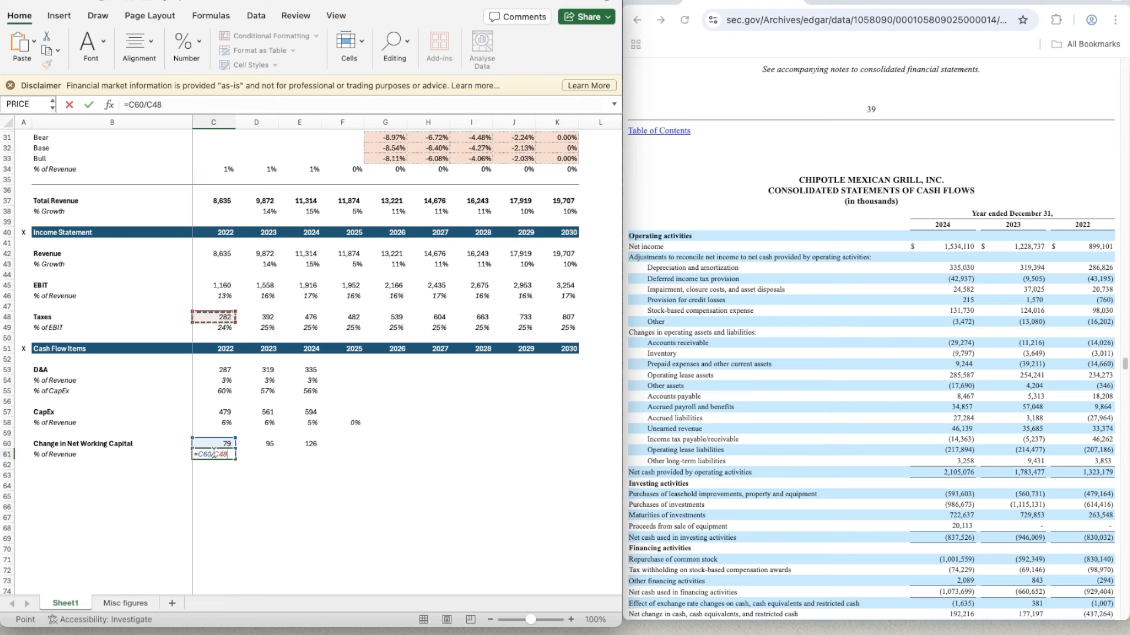
key("Up")
key("Up")
key("Up")
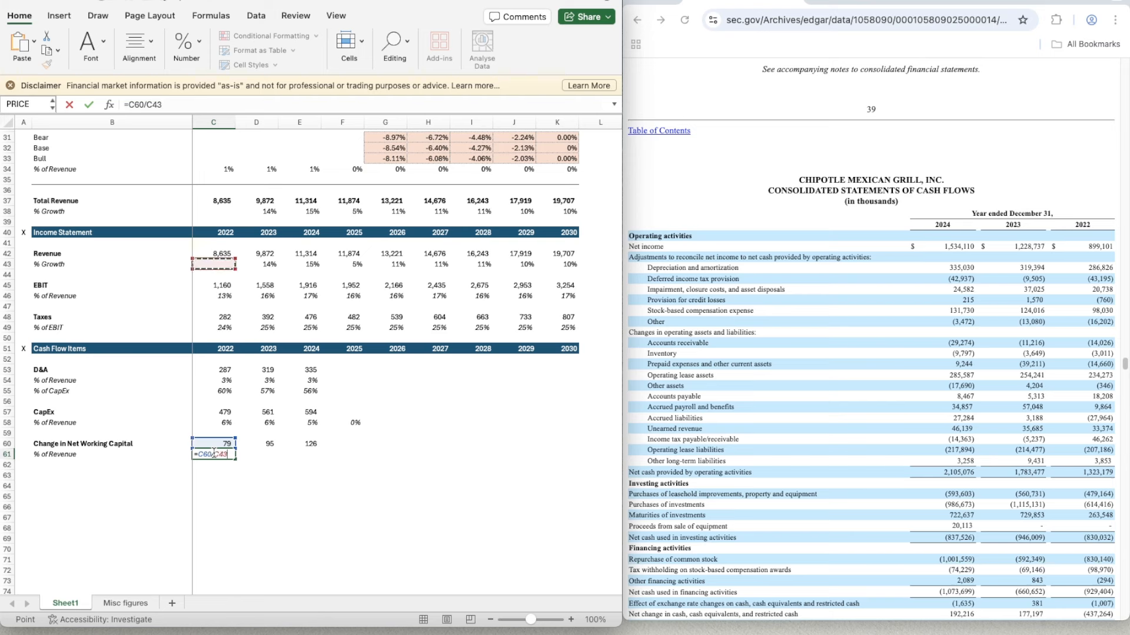
key("Return")
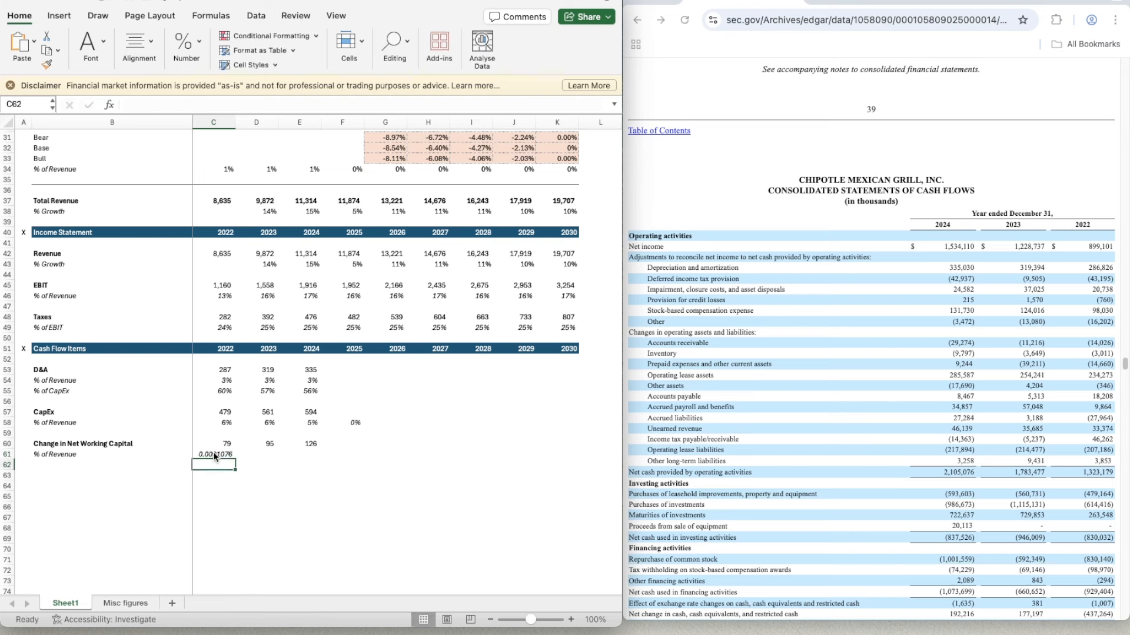
- Apply the percentage format of C58 to the Change in Net Working Capital % of Revenue in C61
left_click(213, 423)
left_click(46, 64)
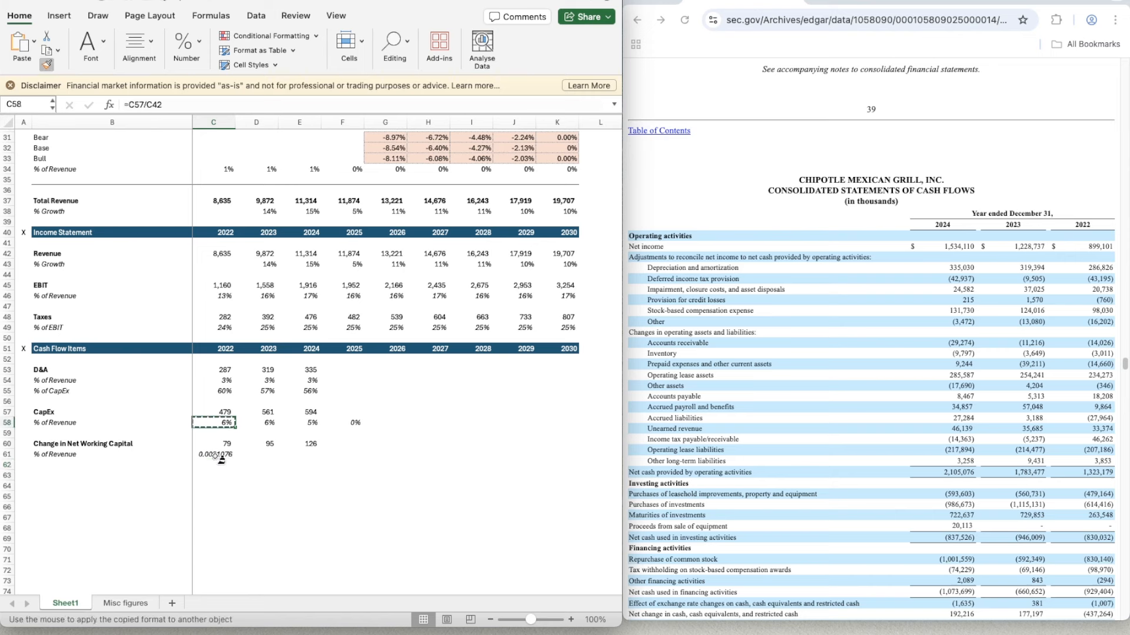
left_click(215, 456)
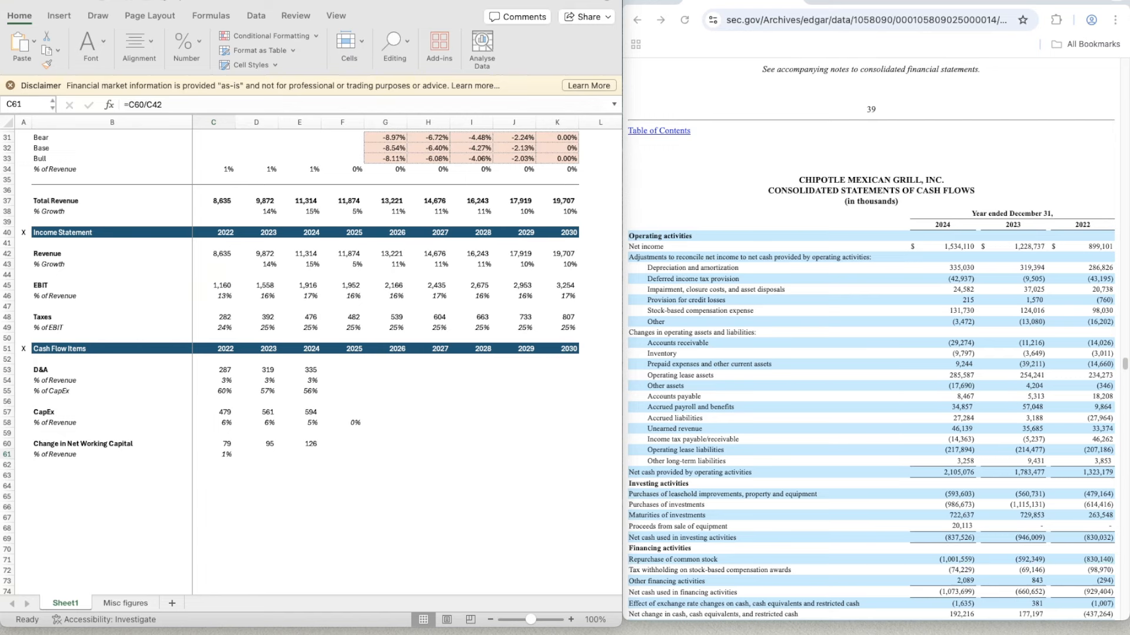
- Set the sheet zoom to 110% and copy the C61 % of Revenue formula to 2023 and 2024 (D61:E61)
left_click(574, 622)
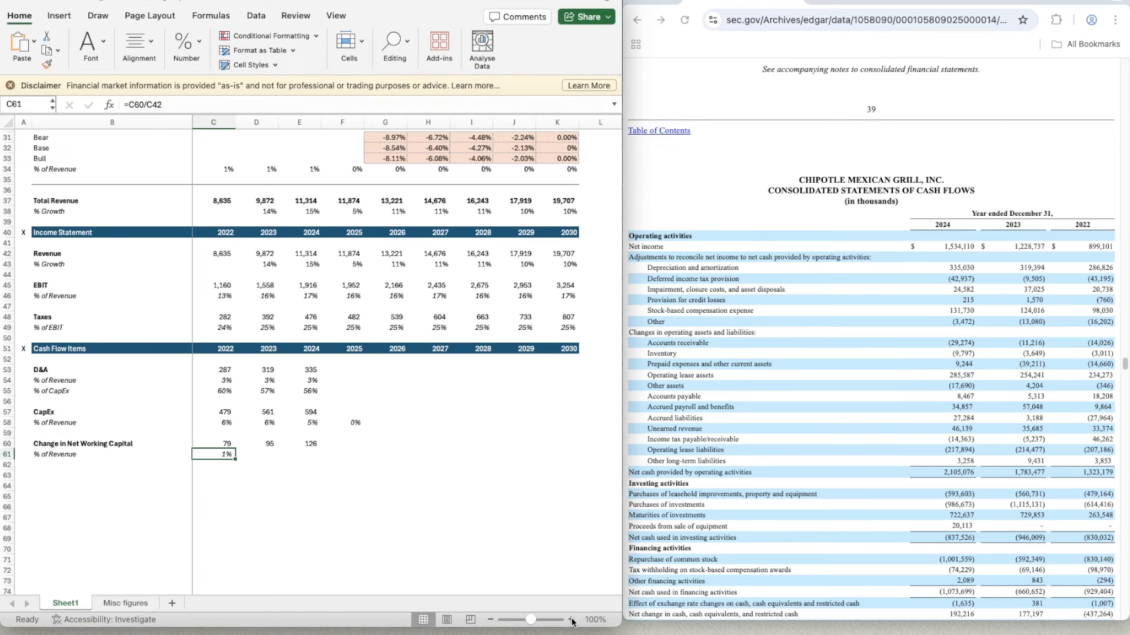
left_click(572, 620)
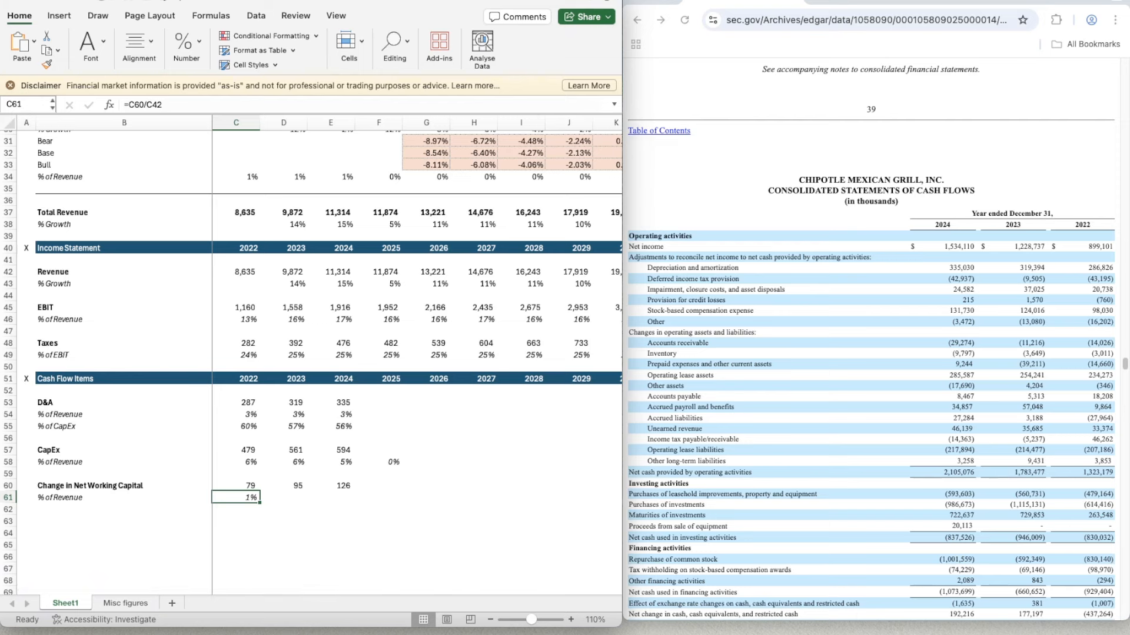
scroll(338, 418, "down", 5)
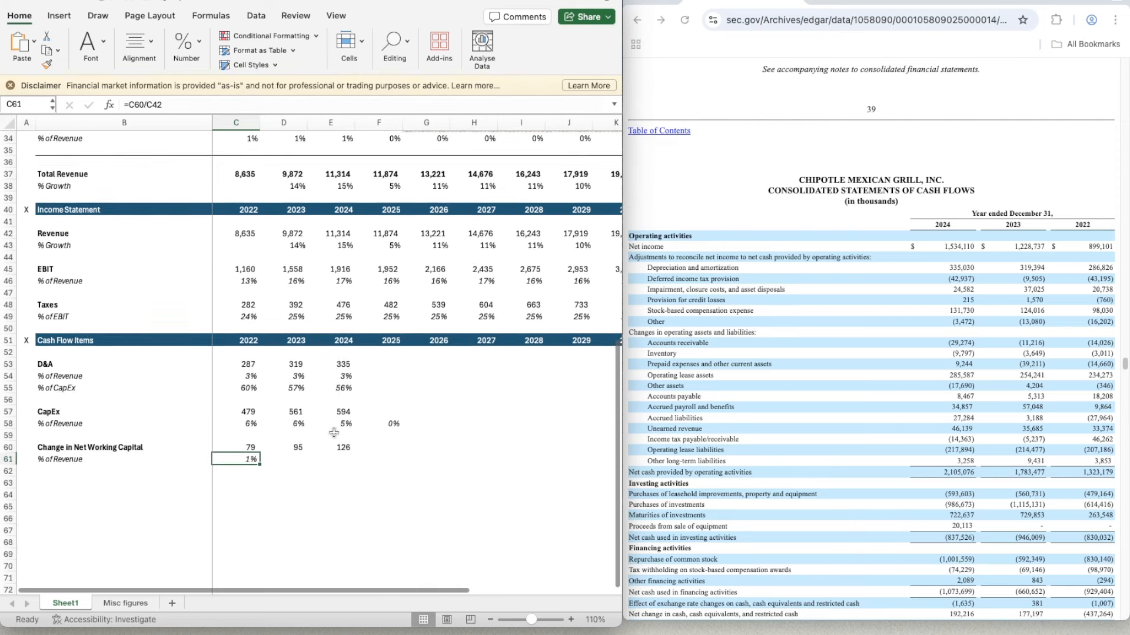
scroll(333, 432, "up", 1)
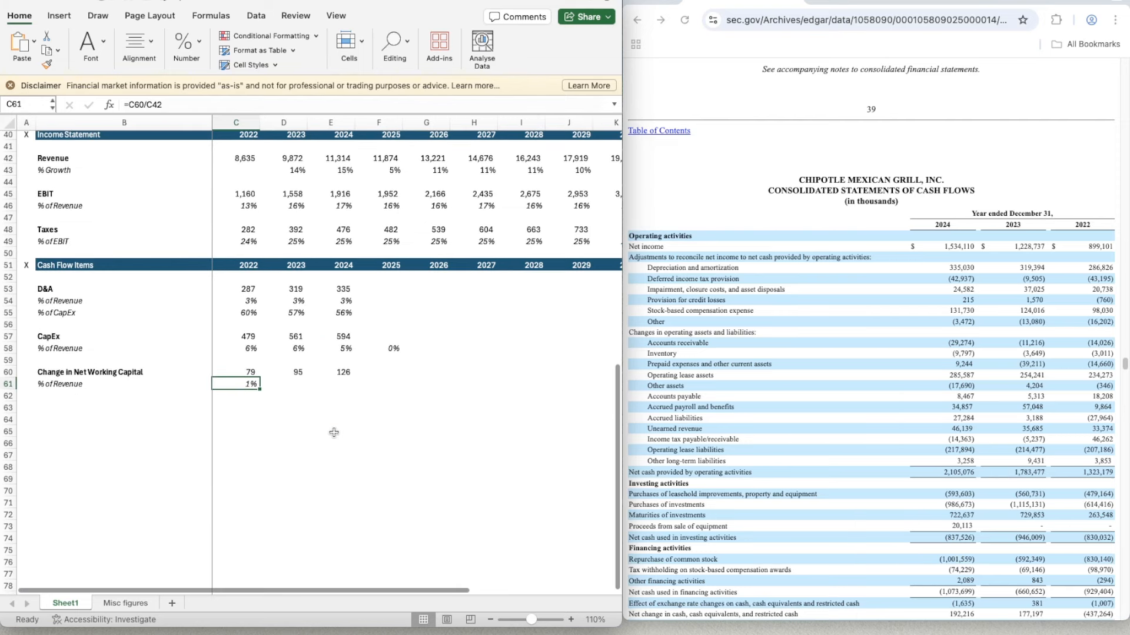
left_click(286, 383)
key("Left")
key("super+c")
key("Right")
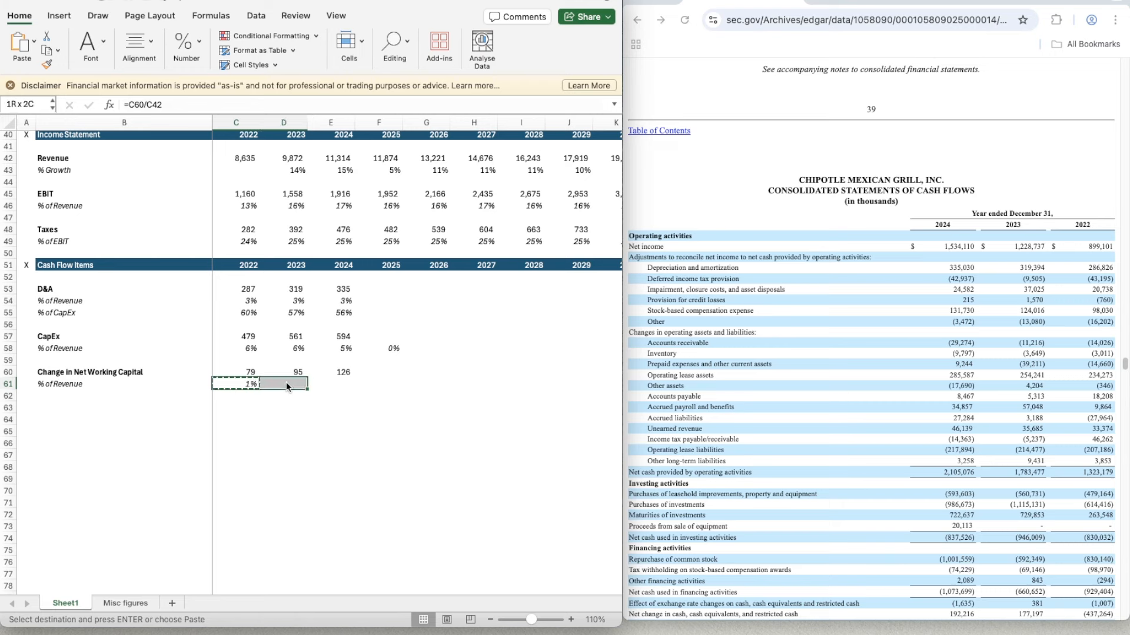
key("shift+Right")
key("super+v")
key("Right")
key("Right")
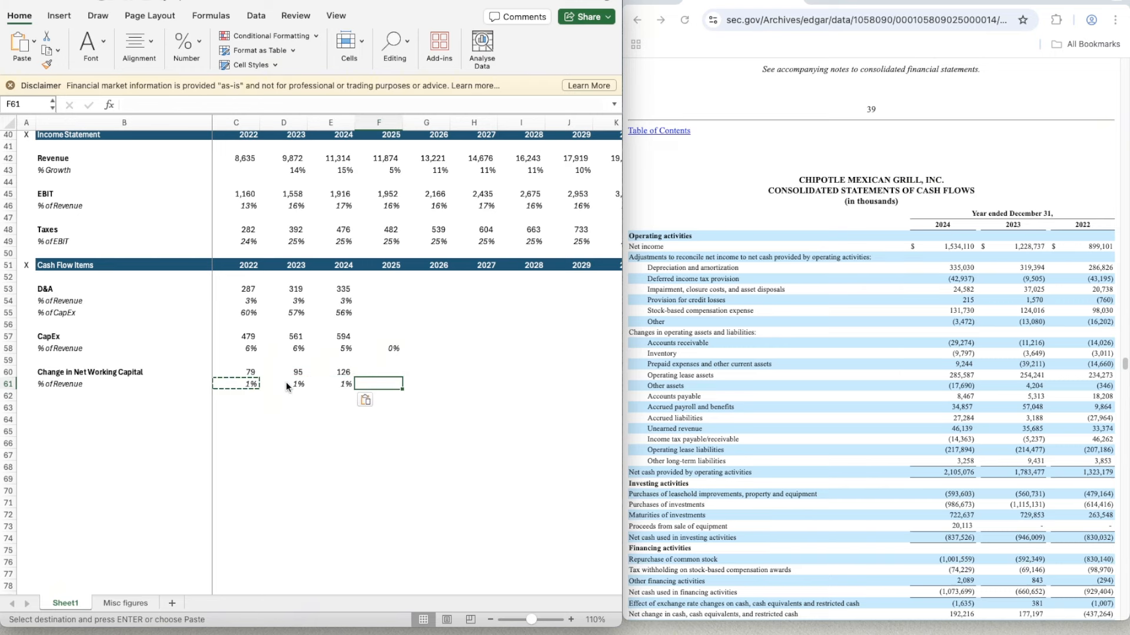
- Switch to the June 30, 2025 quarterly filing and find its condensed consolidated statements of cash flows for the 2025 D&A in F53
key("Right")
key("Up")
key("Left")
key("Up")
key("Up")
key("Up")
key("Up")
key("Up")
key("Up")
key("Up")
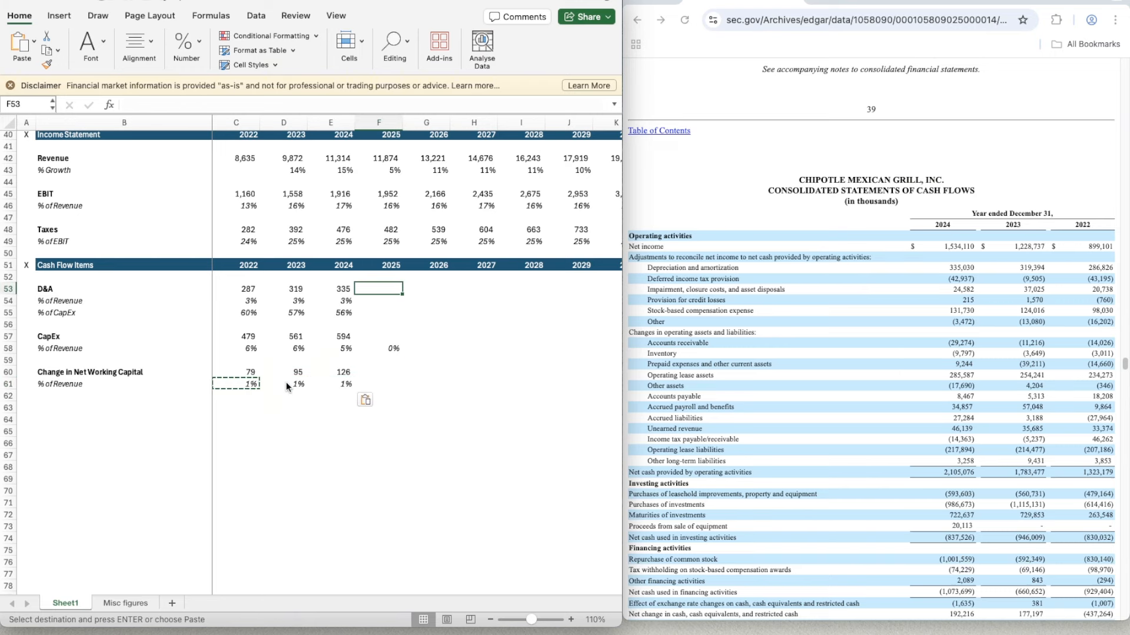
left_click(845, 3)
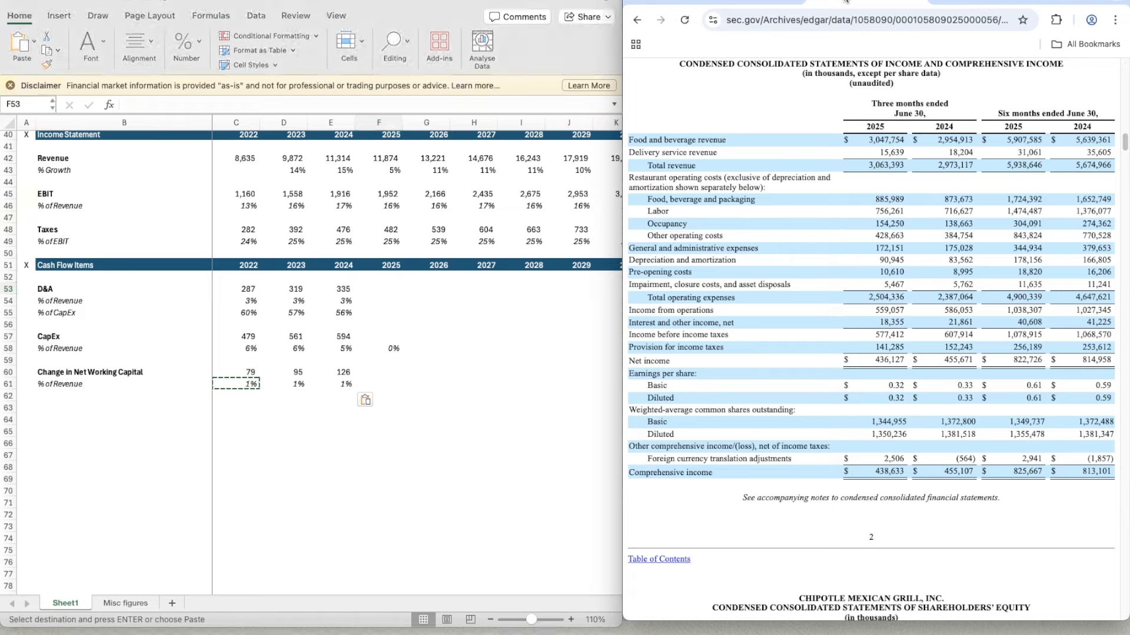
scroll(887, 262, "down", 20)
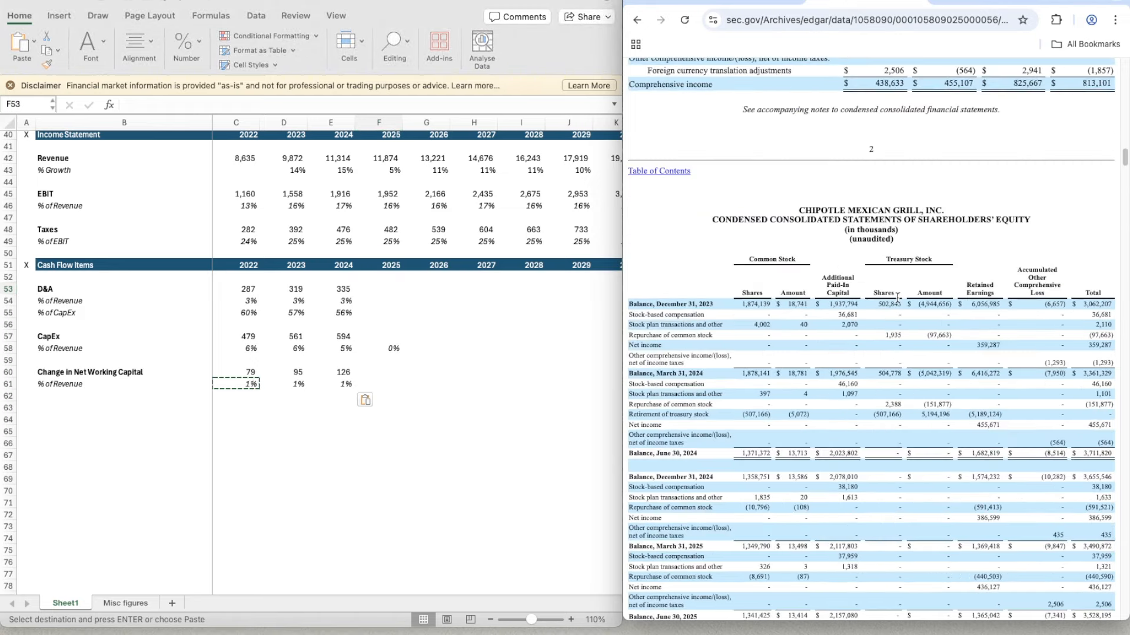
scroll(897, 298, "up", 5)
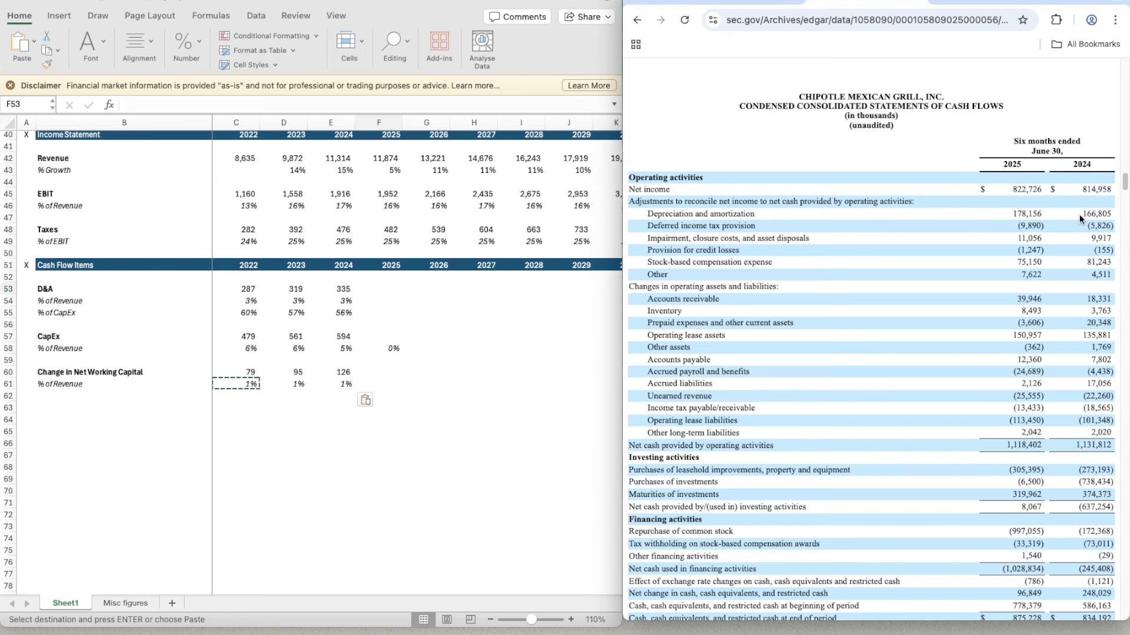
left_click(358, 399)
left_click(365, 400)
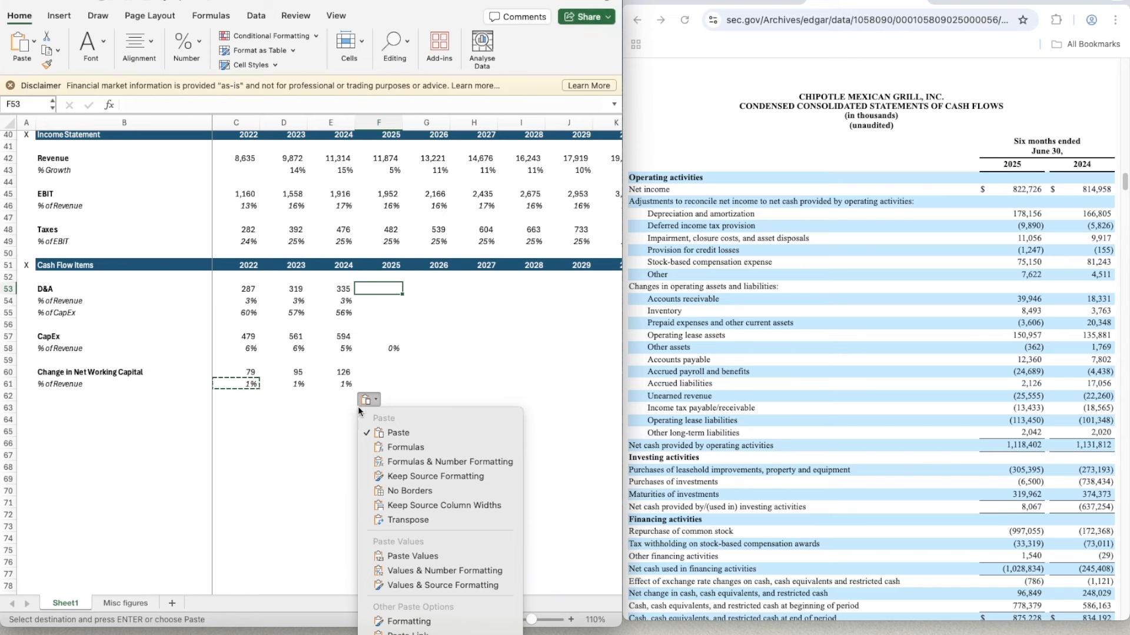
left_click(339, 435)
left_click(340, 430)
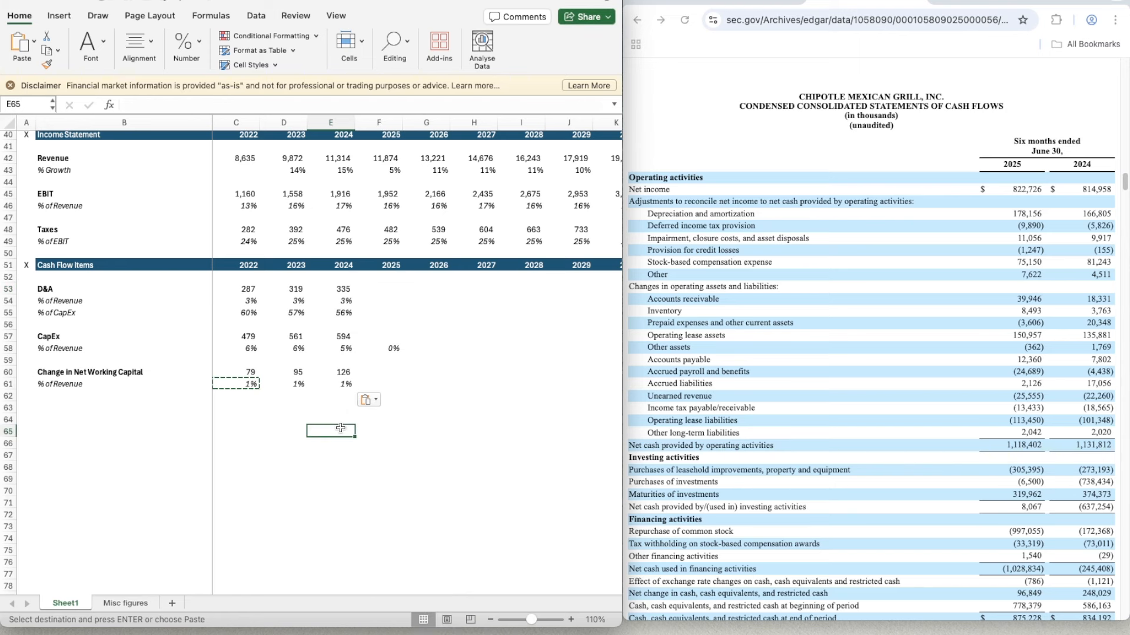
- Calculate the ratio of full-year to six-month 2024 D&A in scratch cell E63 with the formula =E53/166.8
key("Escape")
key("Up")
key("Up")
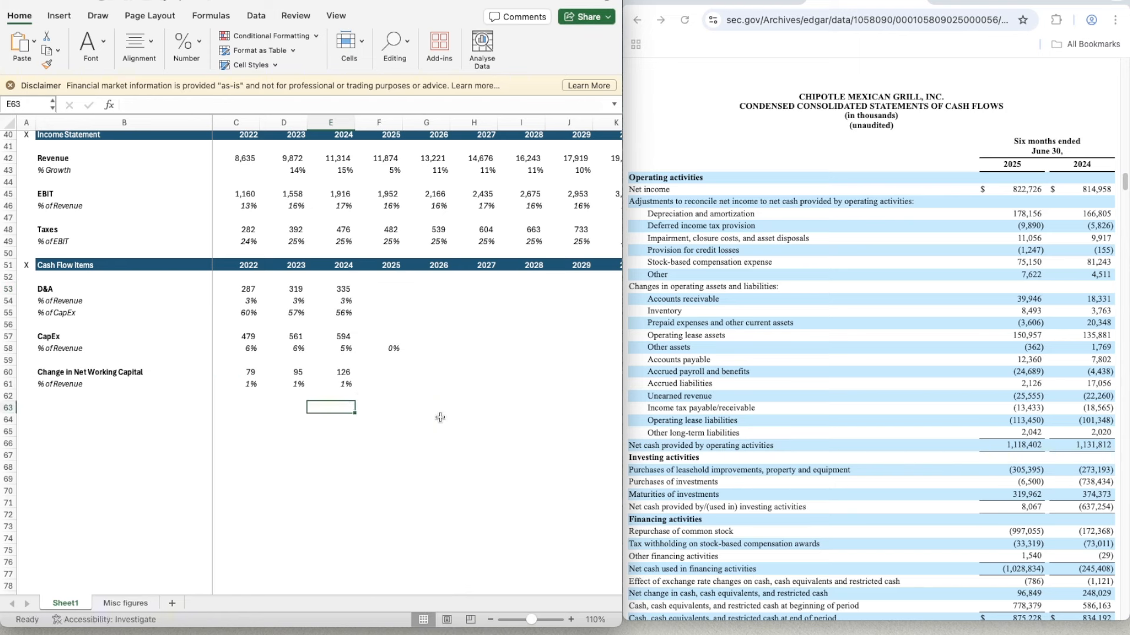
type("=")
key("Up")
key("Up")
key("Up")
key("Up")
key("Up")
key("Up")
key("Up")
key("Up")
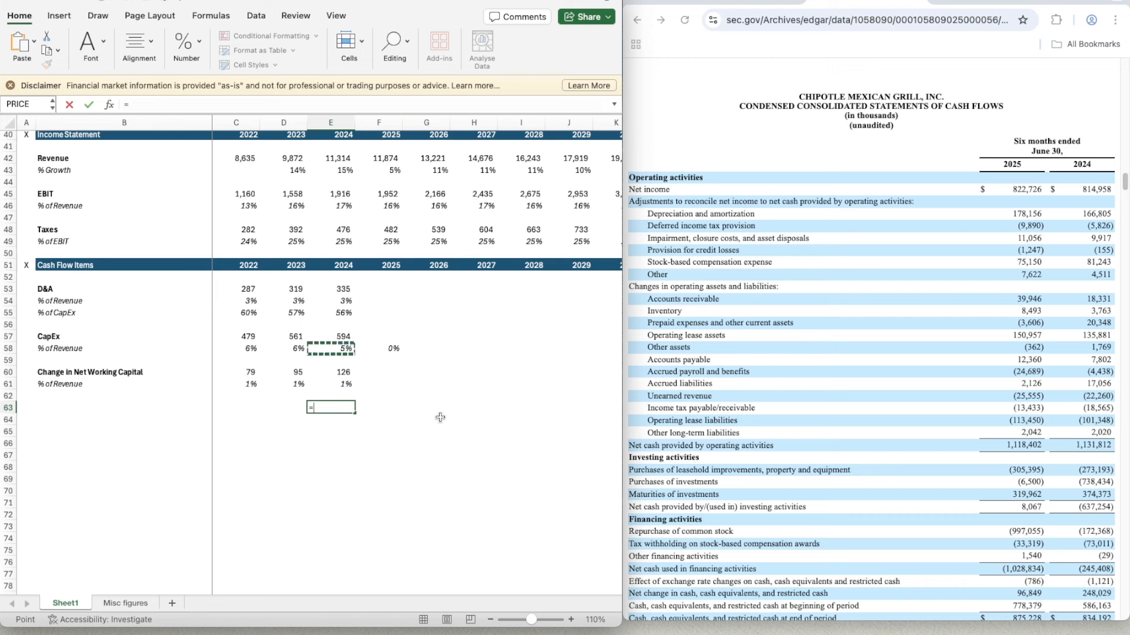
key("Up")
key("Up")
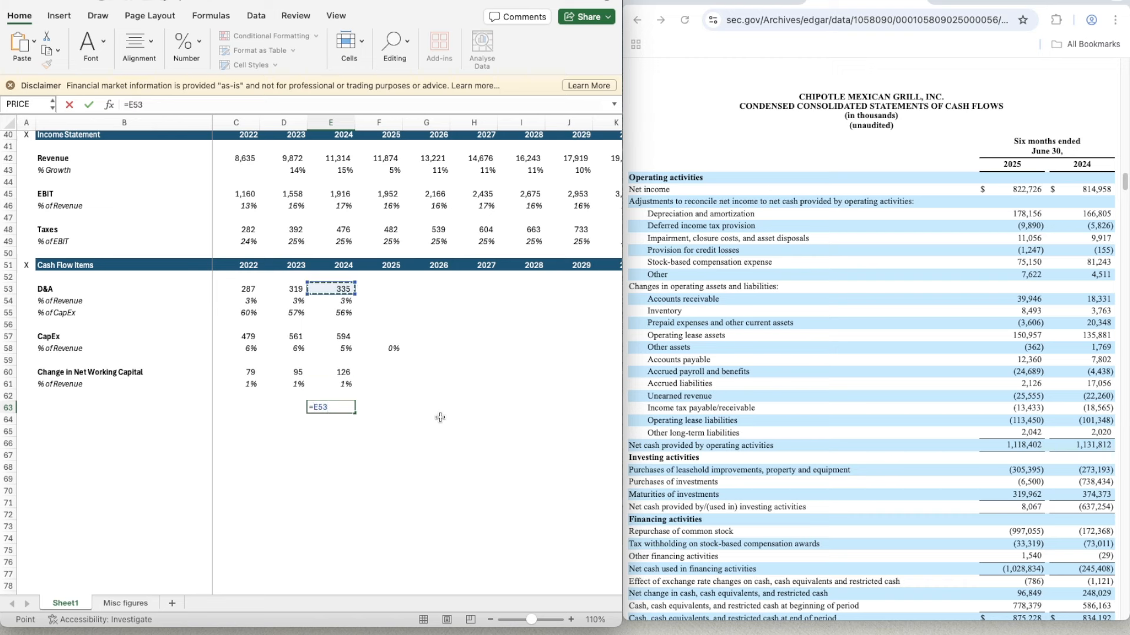
type("/166.8")
key("Return")
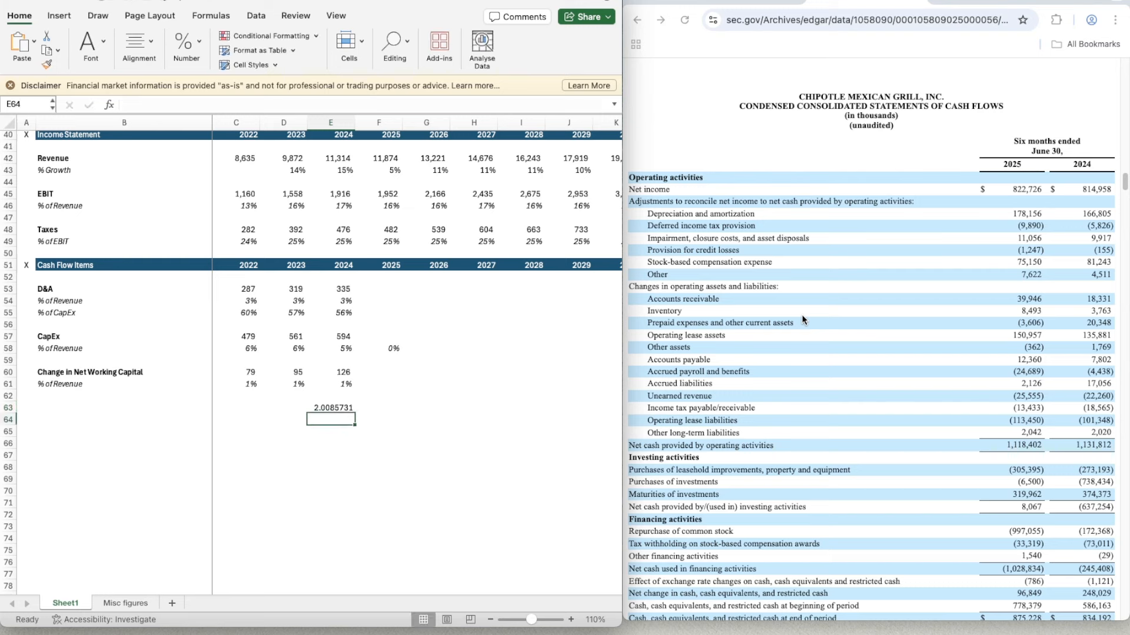
- Enter the 2025 D&A in F53 by doubling the six-month figure with the formula =178.156*2
key("Up")
left_click(378, 289)
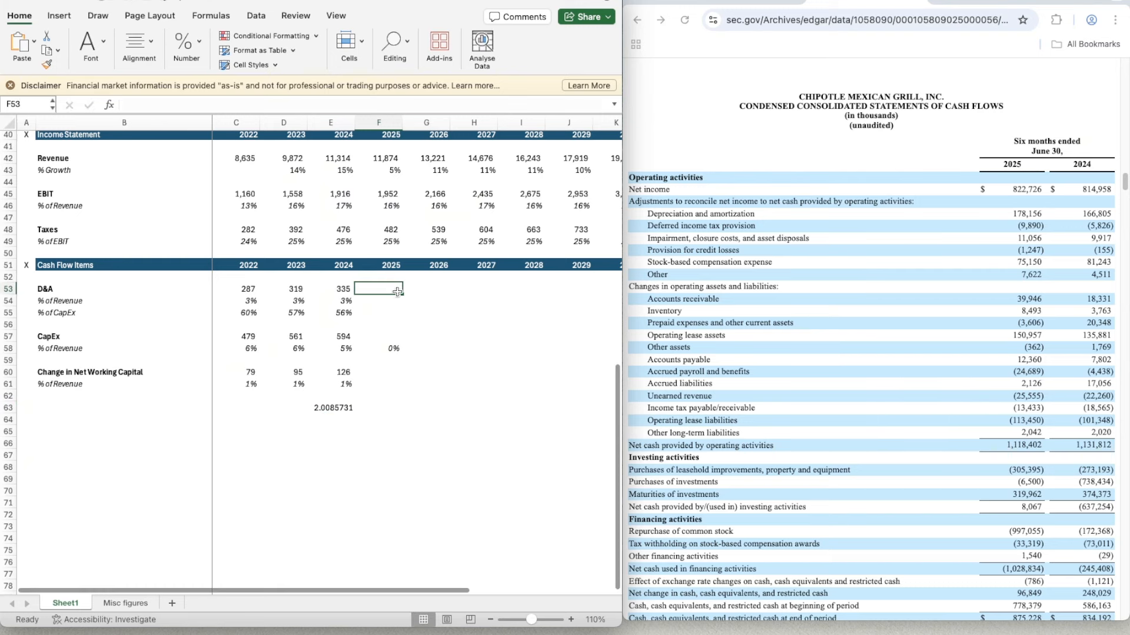
type("=")
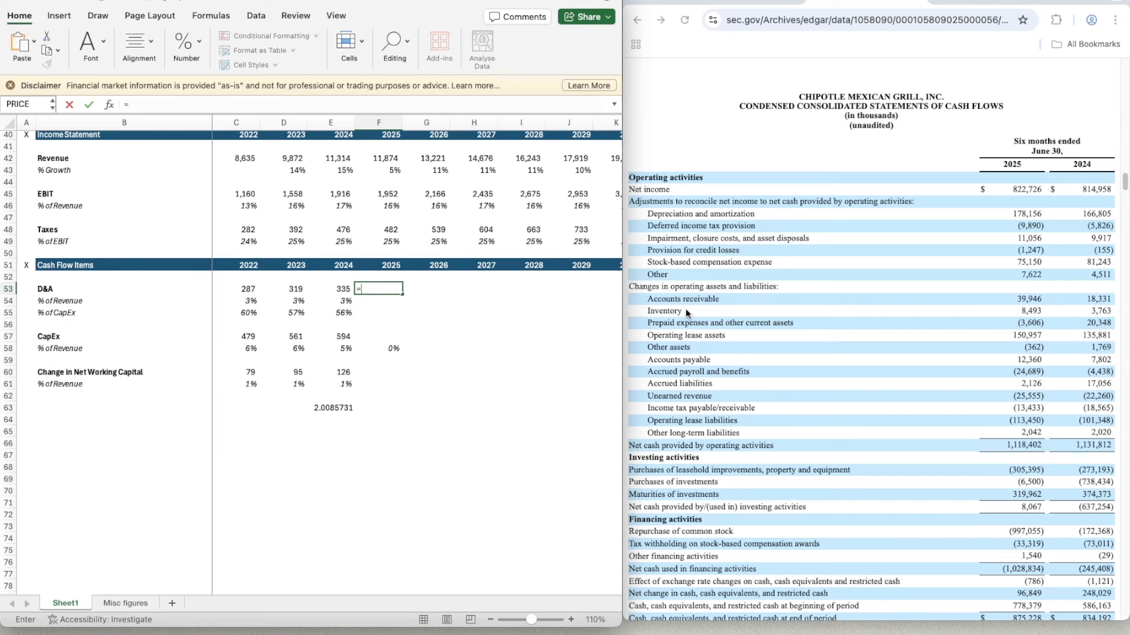
type("178.157")
key("BackSpace")
type("6*2")
key("Return")
- Copy the 2024 D&A % of Revenue and % of CapEx formulas (E54:E55) to 2025 in F54:F55
key("Left")
key("ctrl+c")
key("Right")
key("ctrl+v")
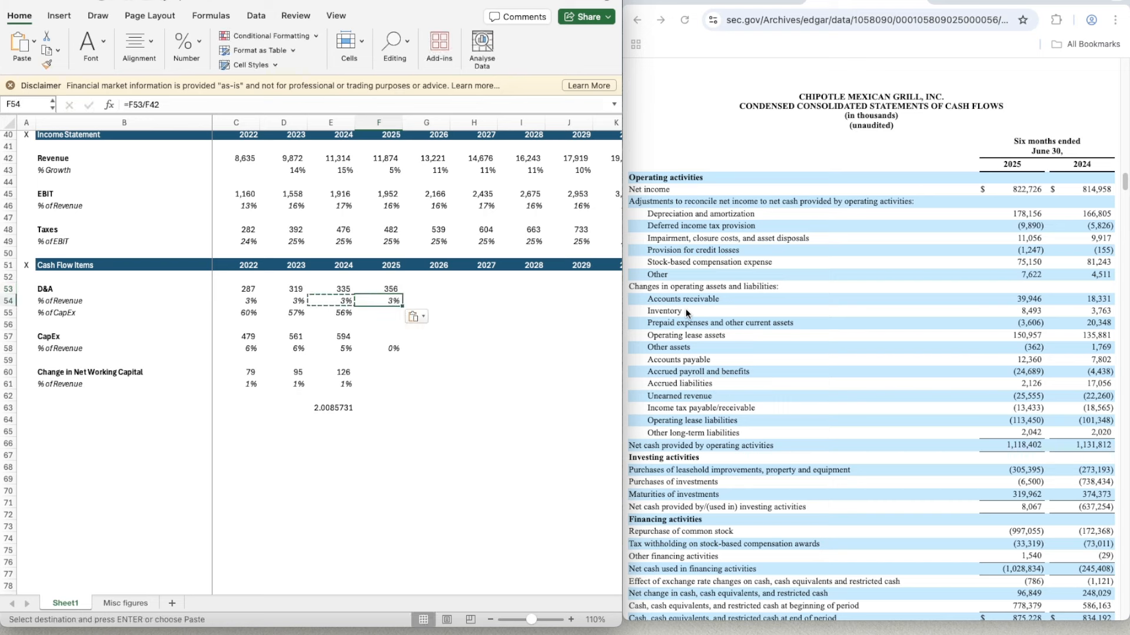
key("Down")
key("Left")
key("ctrl+c")
key("Right")
key("ctrl+v")
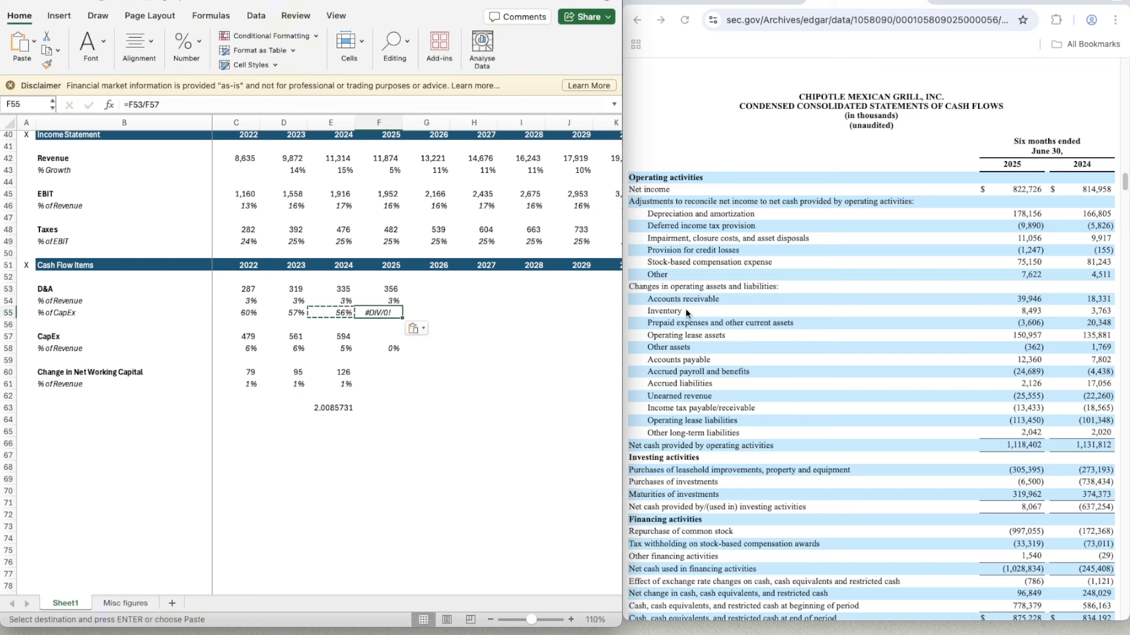
- Delete the scratch D&A ratio from E63
key("Down")
key("Down")
key("Down")
key("Down")
key("Left")
key("Down")
key("Down")
key("Down")
key("Down")
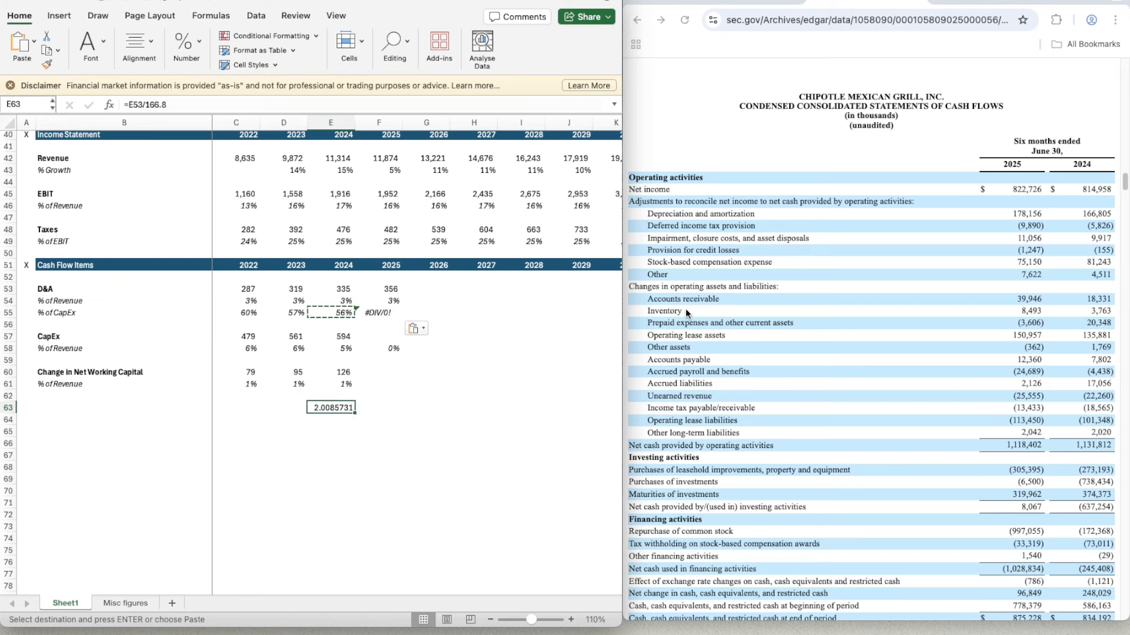
key("Escape")
key("Delete")
- Calculate the ratio of full-year to six-month 2024 CapEx in scratch cell F66 with the formula =E57/273.193
key("Right")
key("Up")
key("Up")
key("Up")
key("Up")
key("Up")
key("Up")
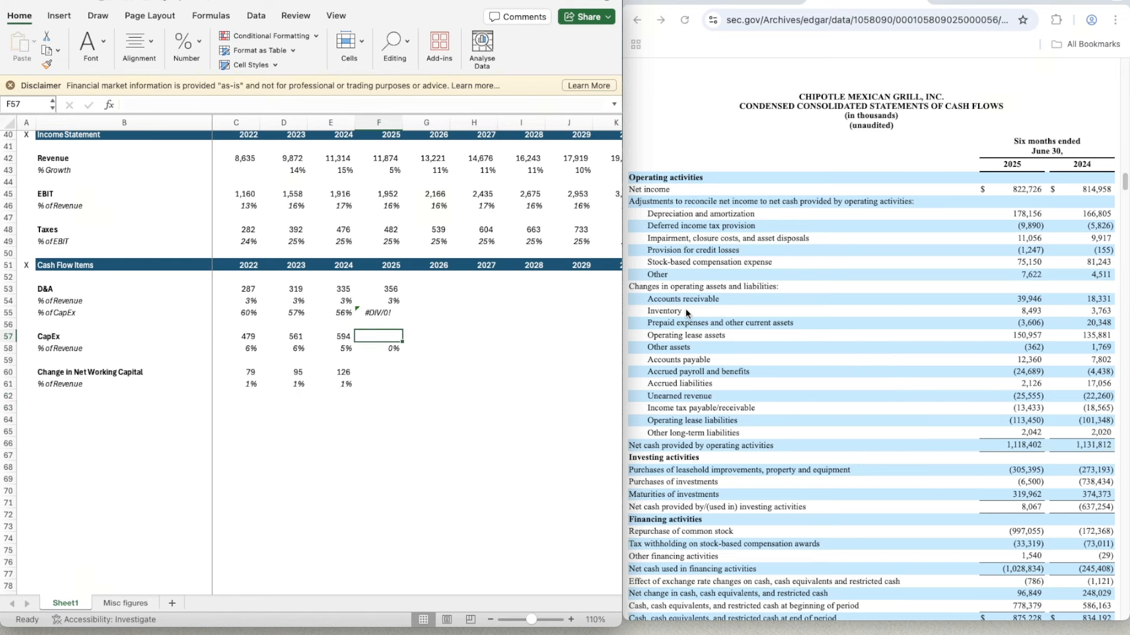
scroll(740, 469, "down", 1)
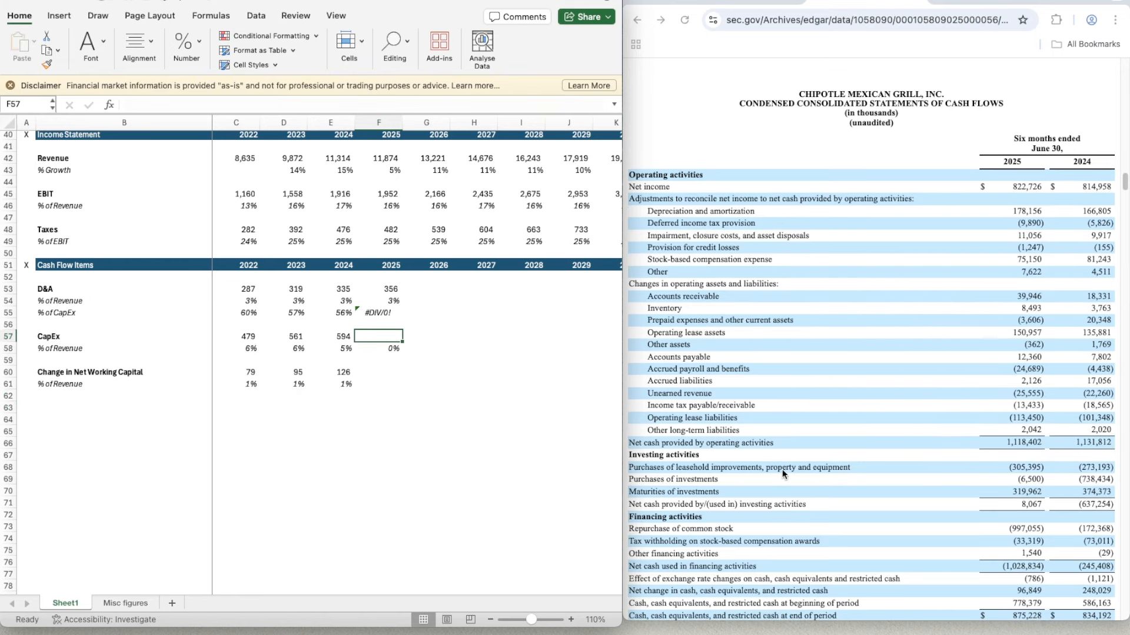
left_click(364, 441)
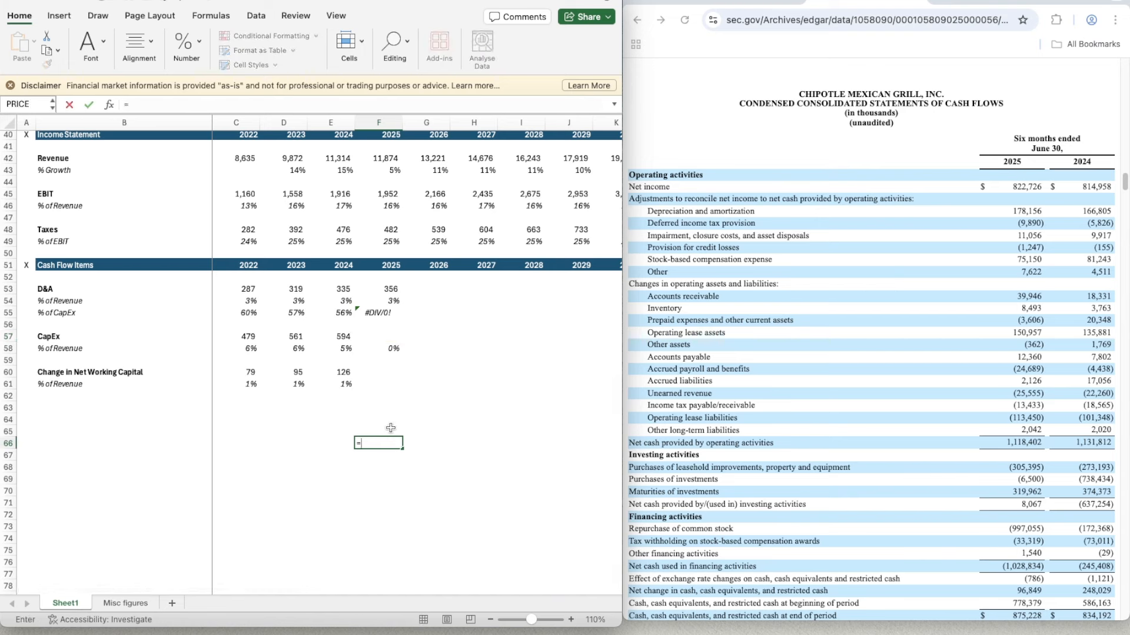
type("=")
key("Up")
key("Up")
key("Up")
key("Up")
key("Left")
key("Up")
key("Up")
key("Up")
key("Up")
key("Up")
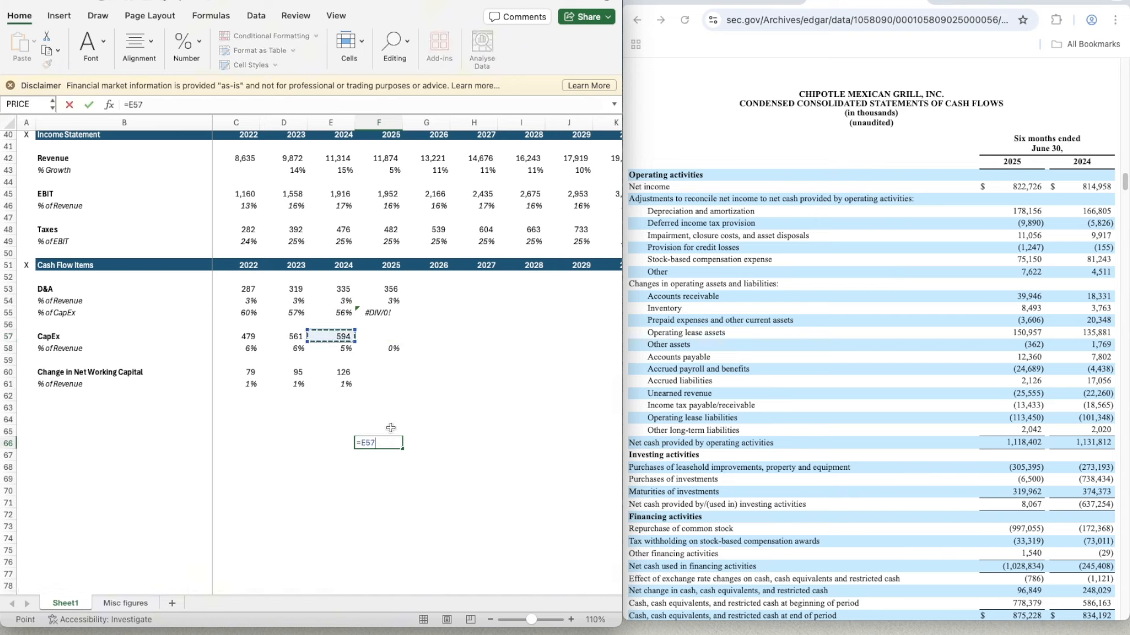
type("/")
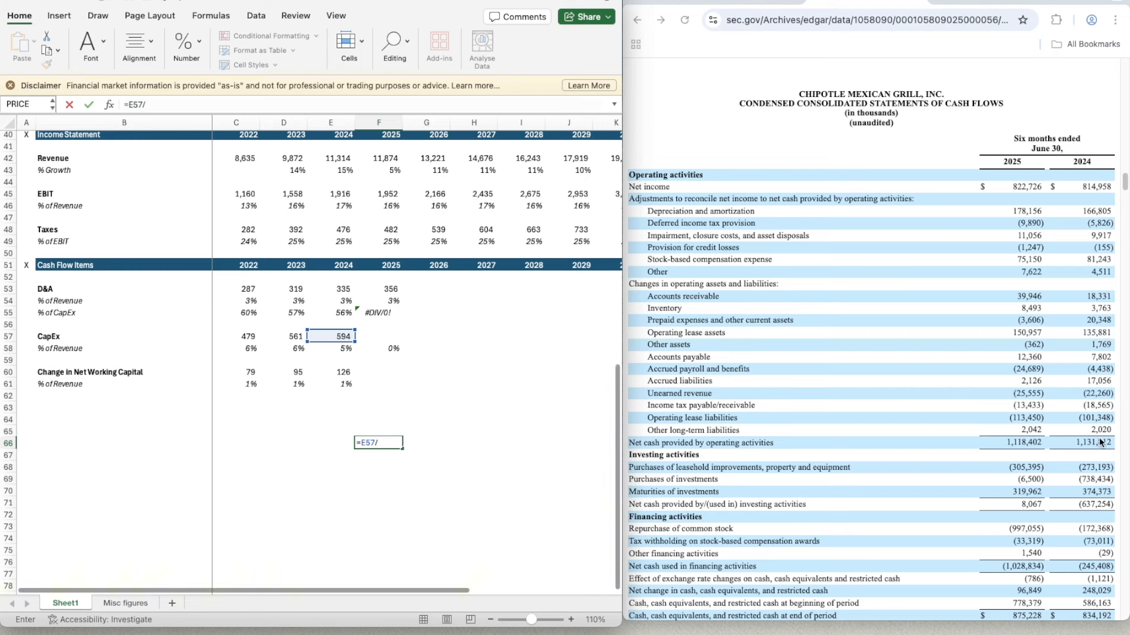
type("273.193")
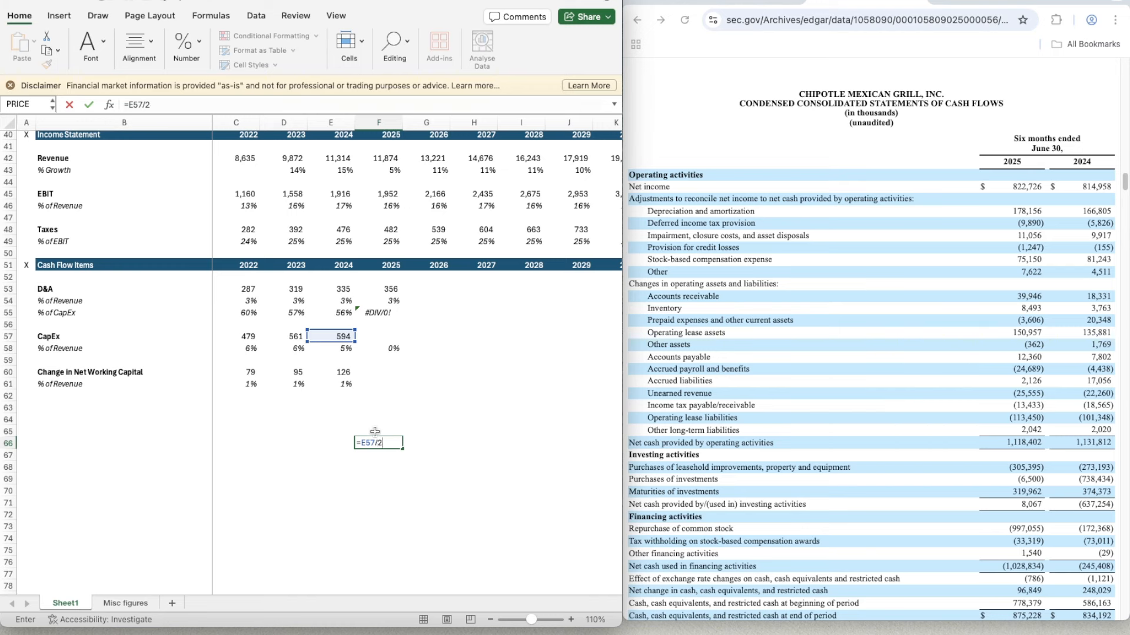
key("Return")
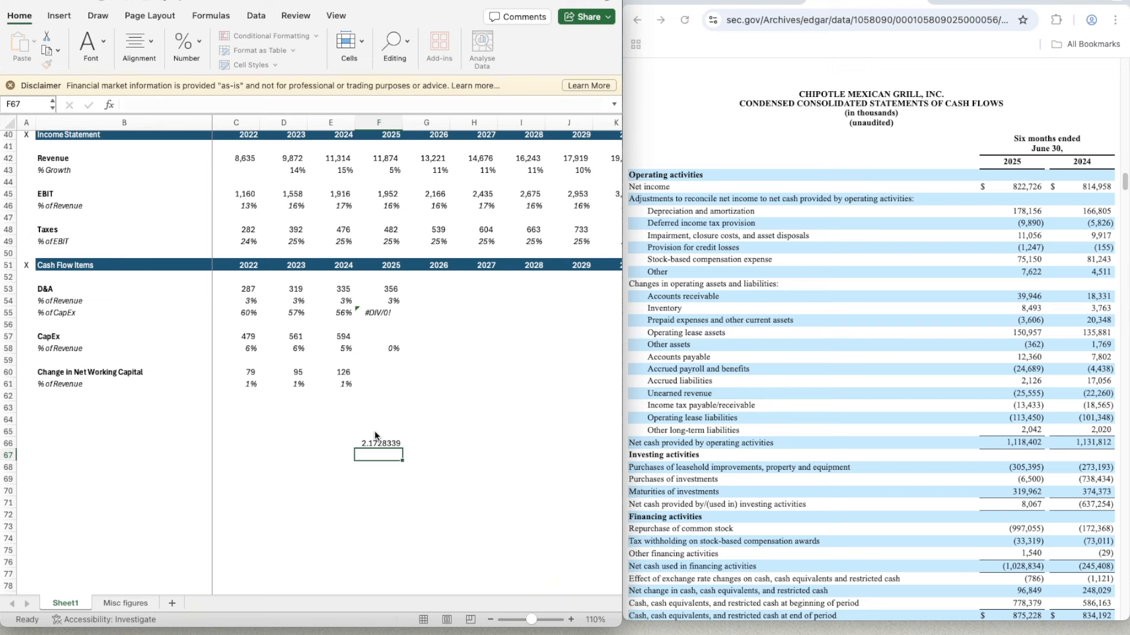
- Enter the 2025 CapEx in F57 by scaling the six-month figure with the formula =305.395*2.17
left_click(383, 344)
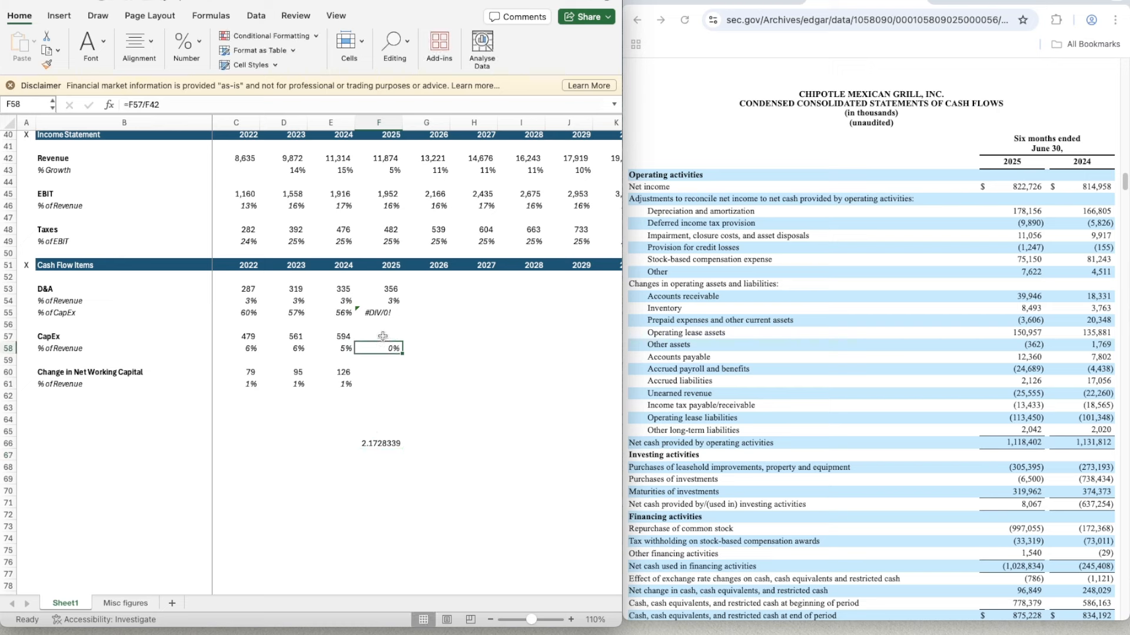
left_click(382, 336)
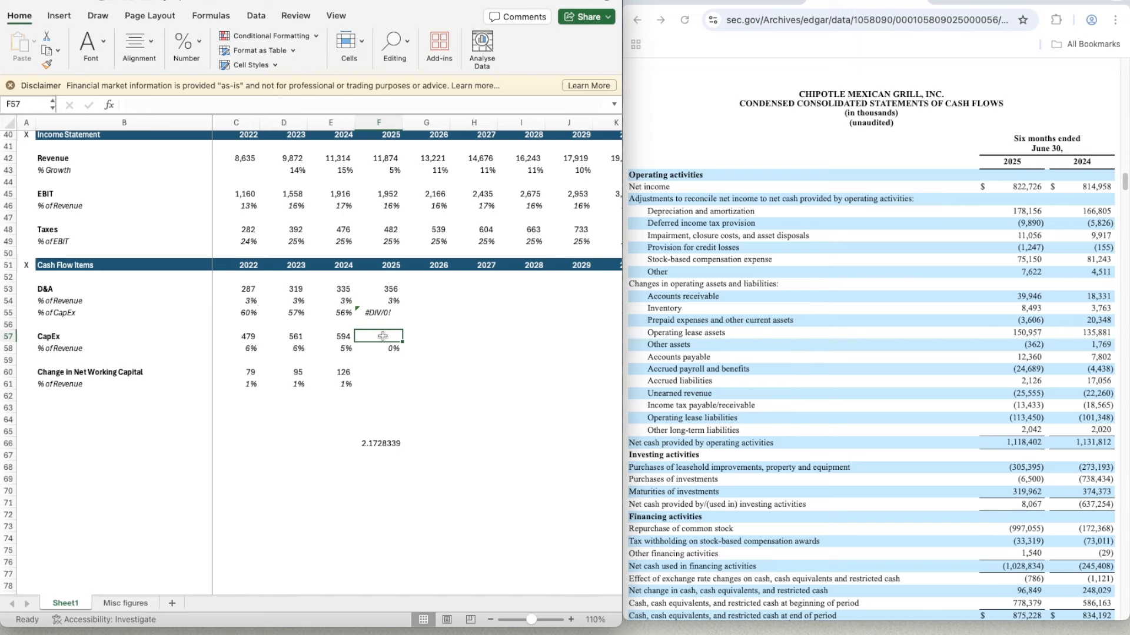
type("=")
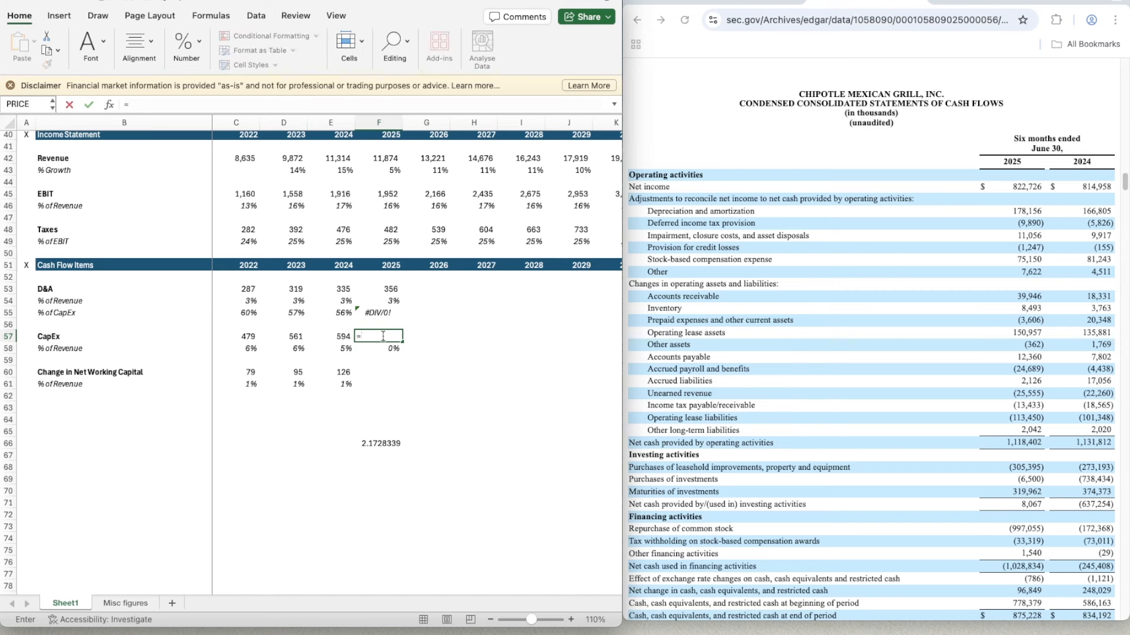
type("3")
key("BackSpace")
type("305.395*2.17")
key("Return")
- Copy the whole-number format of the 2024 CapEx in E57 onto the 2025 CapEx in F57
key("Up")
key("Left")
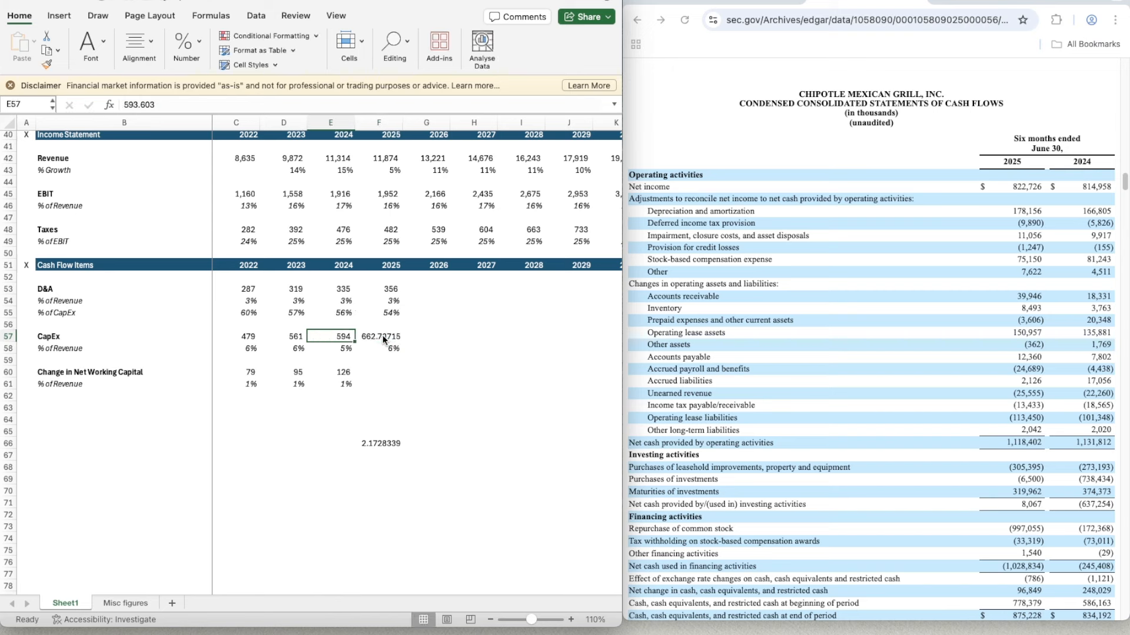
key("super+shift+c")
key("Right")
key("super+shift+v")
- Clear the scratch CapEx ratio from F66
key("Down")
key("Down")
key("Down")
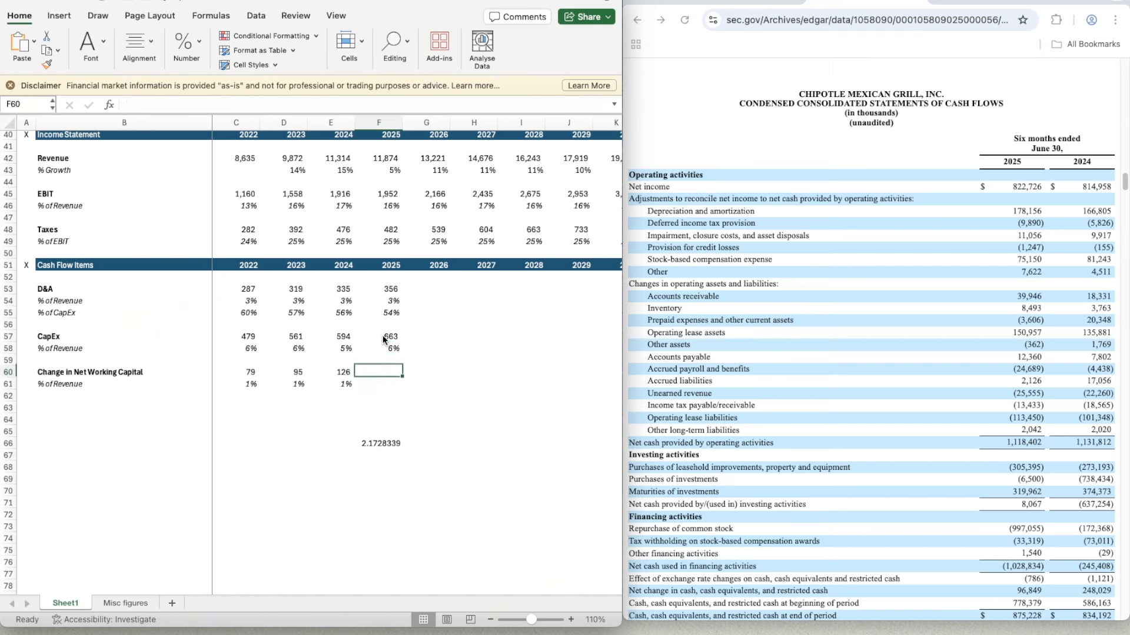
key("Down")
key("Down")
key("Down")
key("Down")
key("Down")
key("Down")
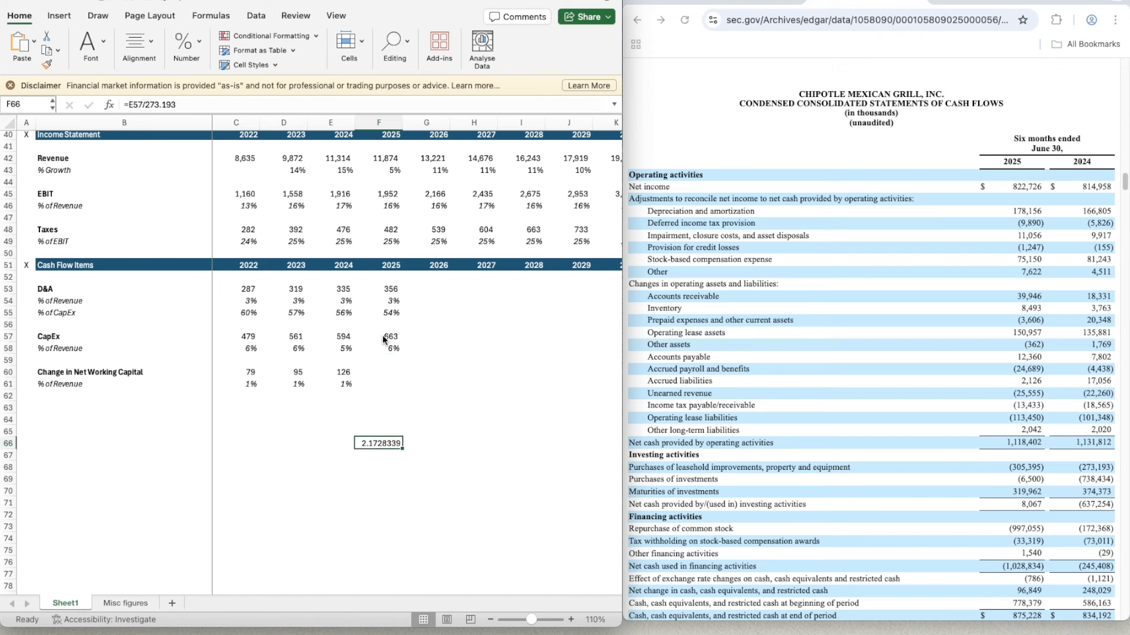
- Begin the 2025 change in net working capital in F60 with the first five six-month items: =39.946+8.493-3.606+150.957-0.362
left_click(372, 373)
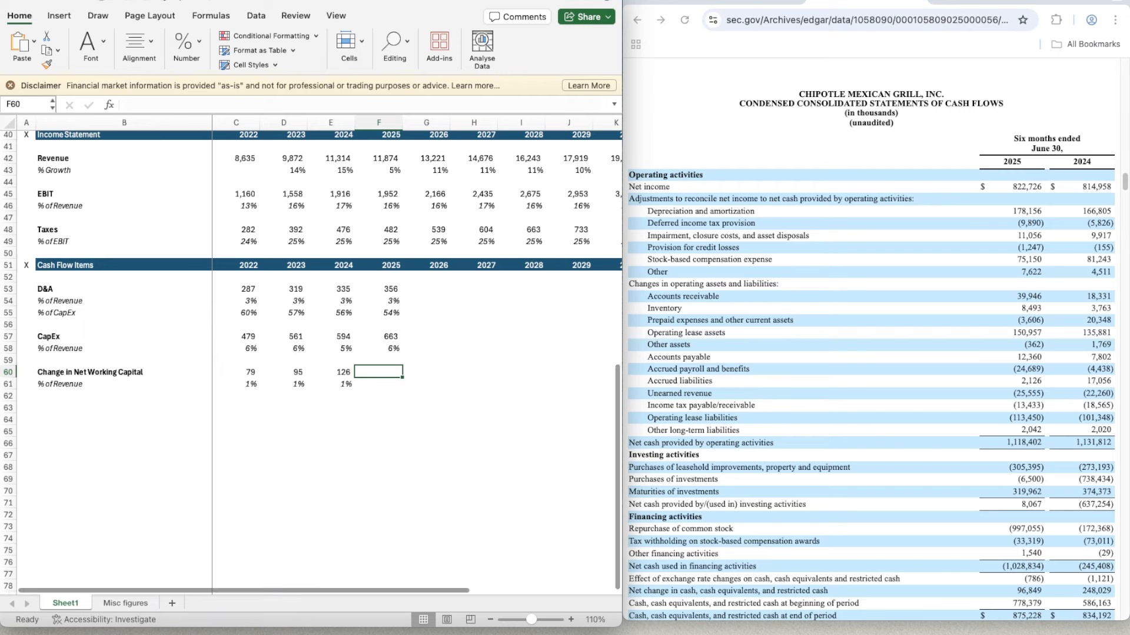
key("super+Tab")
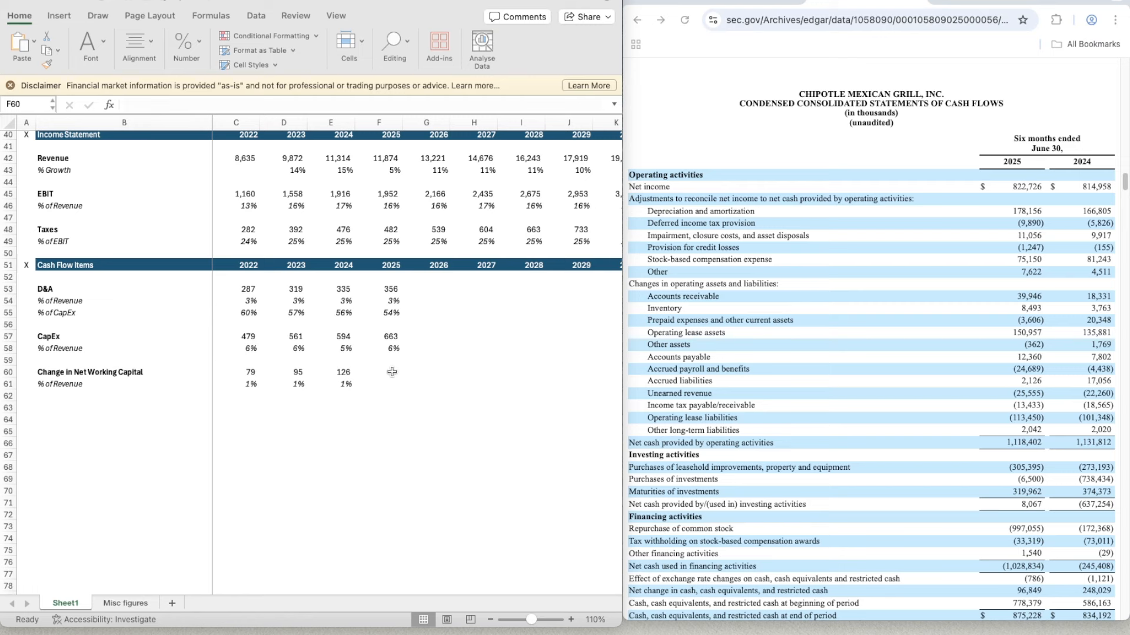
left_click(364, 371)
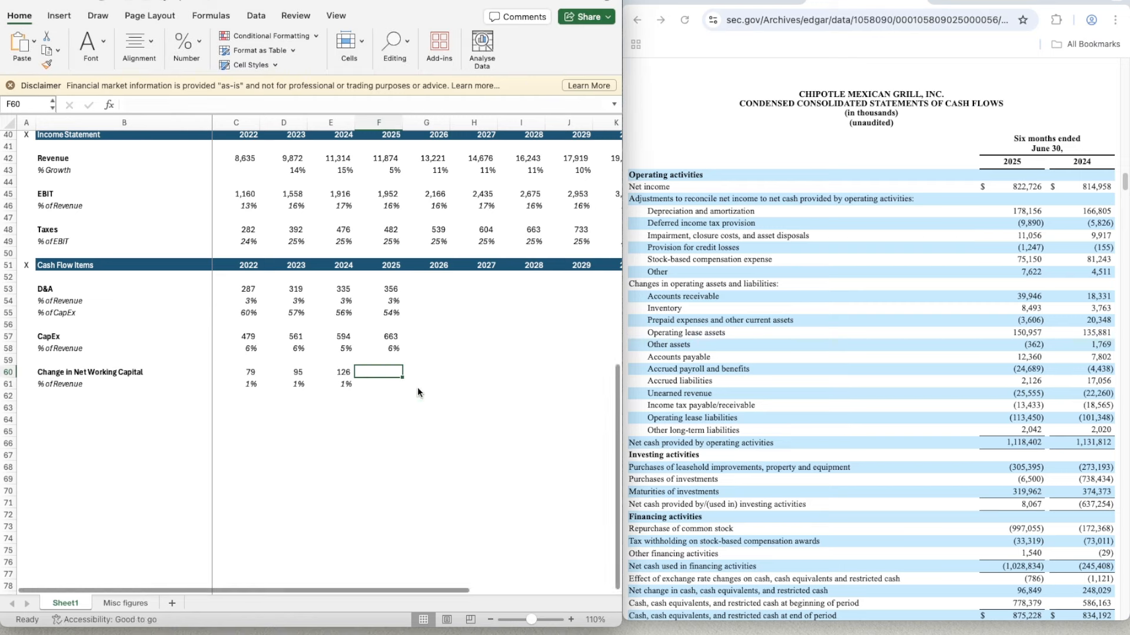
type("=39.")
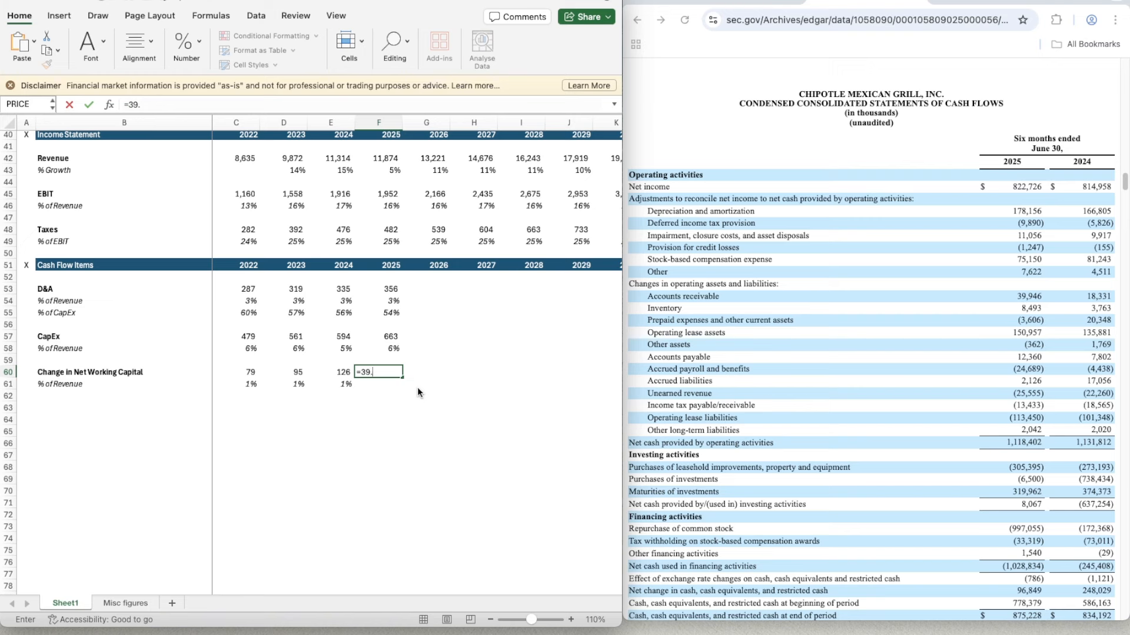
type("946+8.493-3.606+")
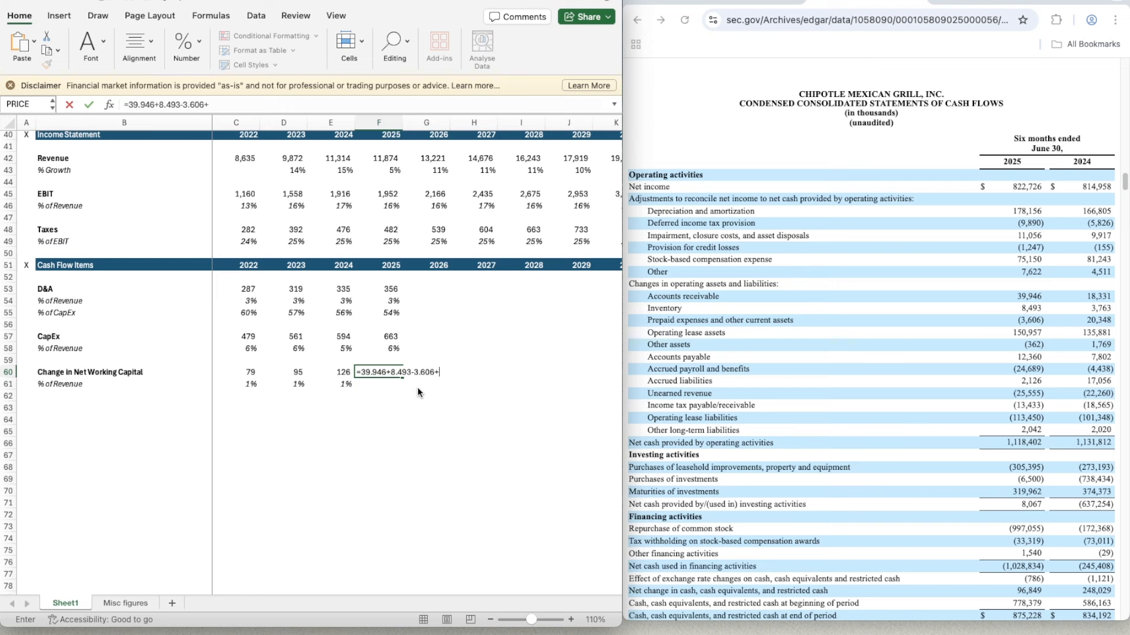
type("150.957-0.362")
- Open a parenthesis before the F60 sum and append the next filing items as +12.360-24.689+2.126-25.555-13.433
left_click(360, 372)
type("(")
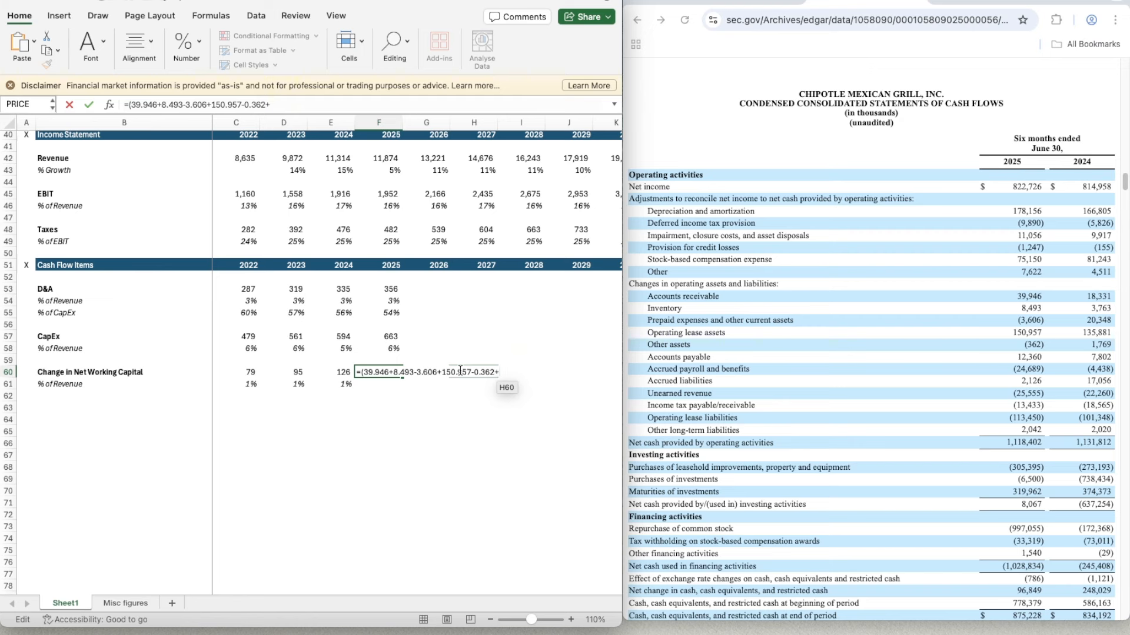
type("12.360-24.689+2.")
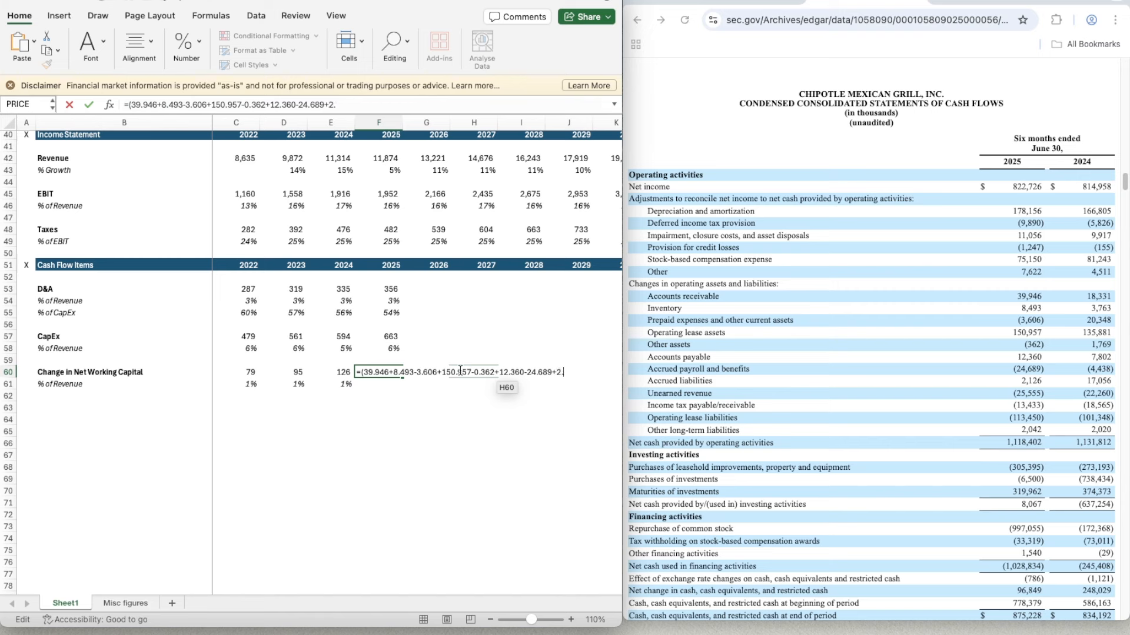
type("126-25.555-13.433")
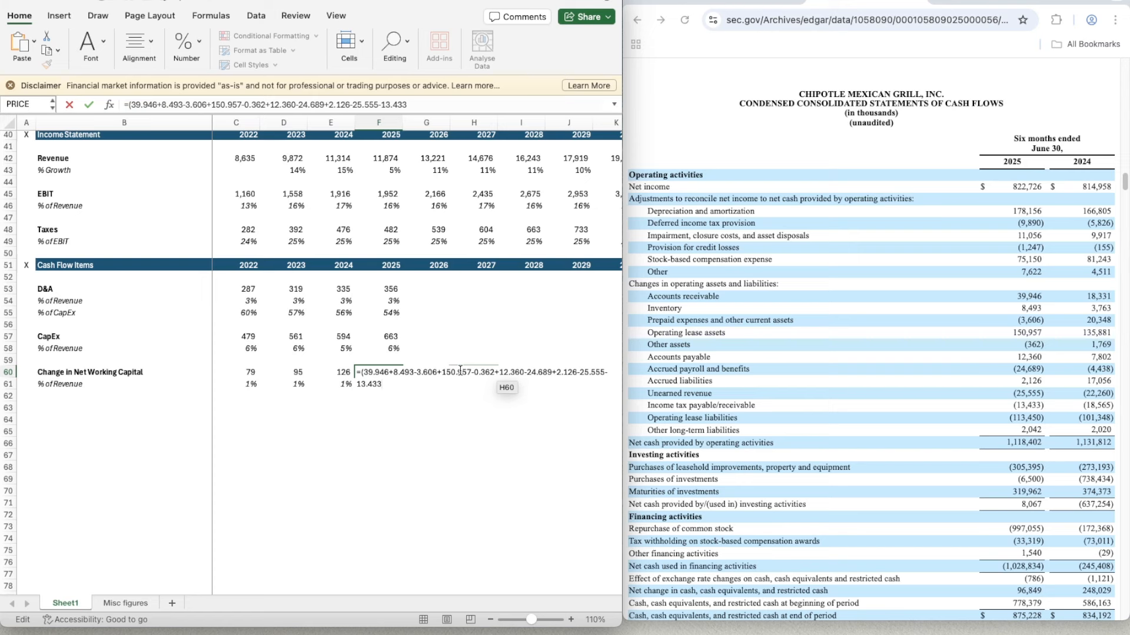
type("-113.450+2.042)*2")
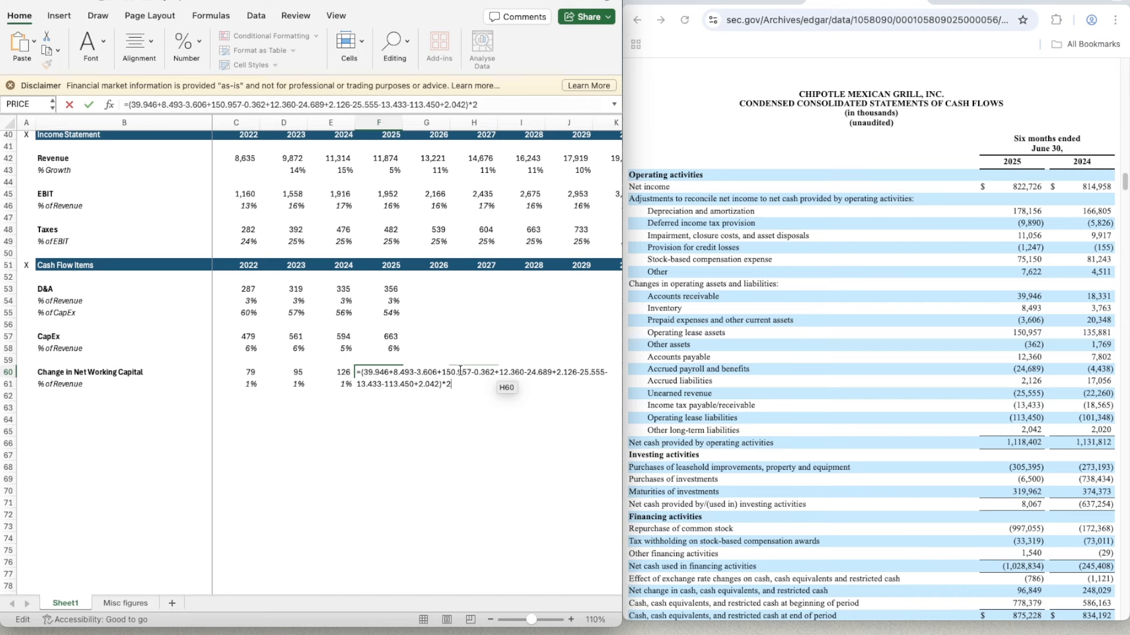
- Complete the F60 formula with -113.450+2.042, close the parenthesis and multiply the six-month sum by 2
key("Tab")
- Copy the whole-number format of the 2024 change in net working capital in E60 onto F60
key("Left")
key("Left")
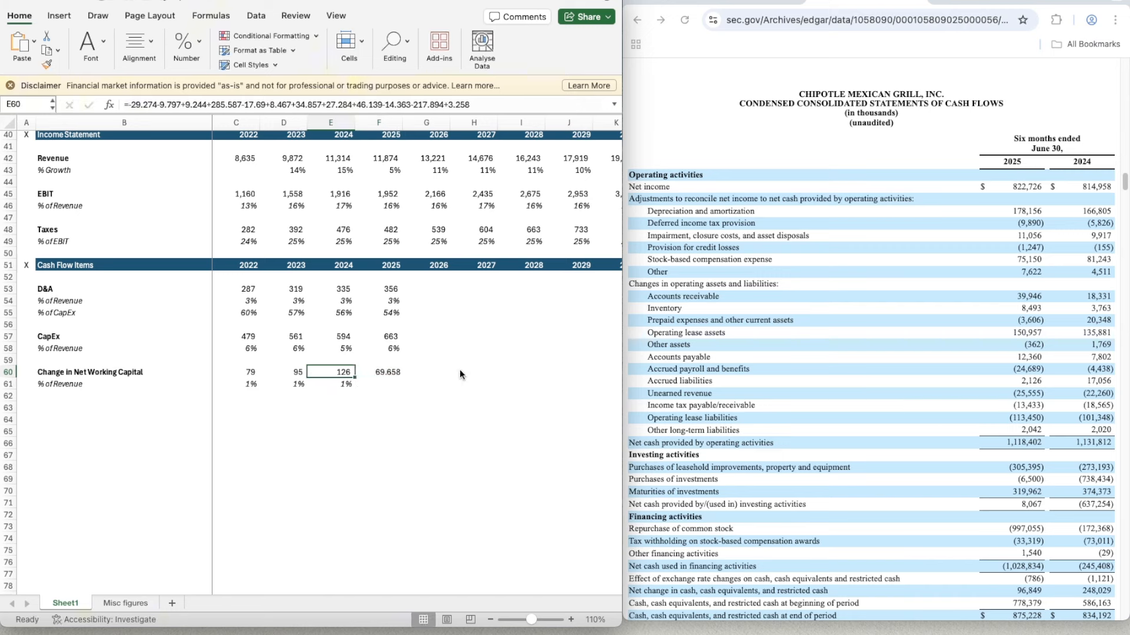
key("super+shift+c")
key("Right")
key("super+shift+v")
- Copy the net working capital percent-of-revenue formula from E61 into F61 for 2025
key("Down")
key("Left")
key("super+c")
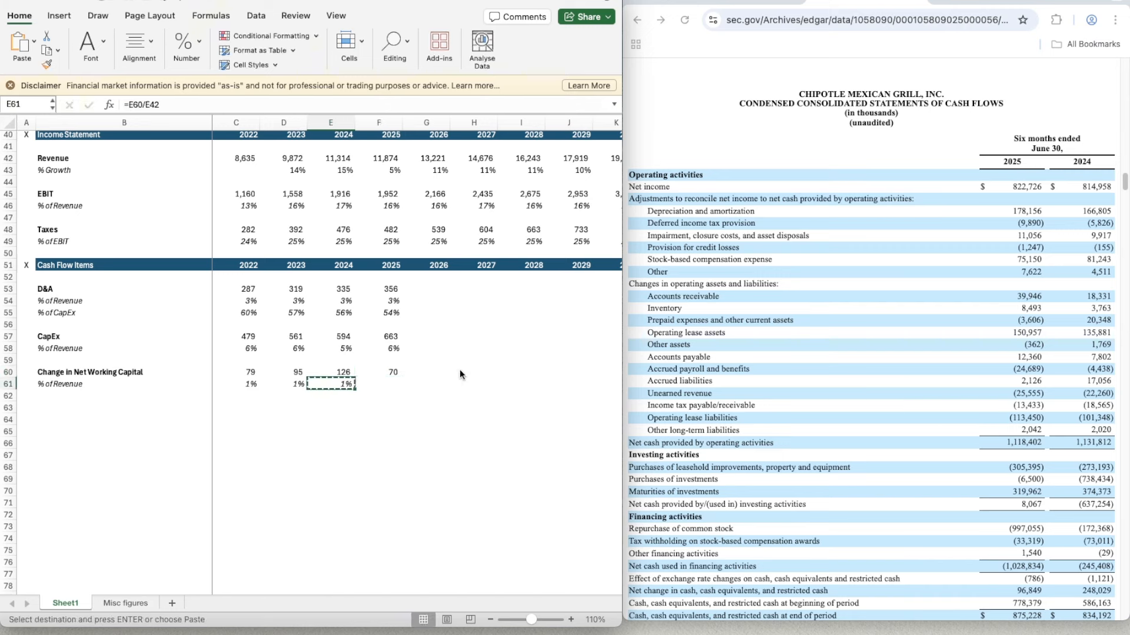
key("Right")
key("super+v")
- Project the 2026 D&A percentage of revenue in G54 as the three-year average with =AVERAGE(D54:F54)
key("Right")
key("Right")
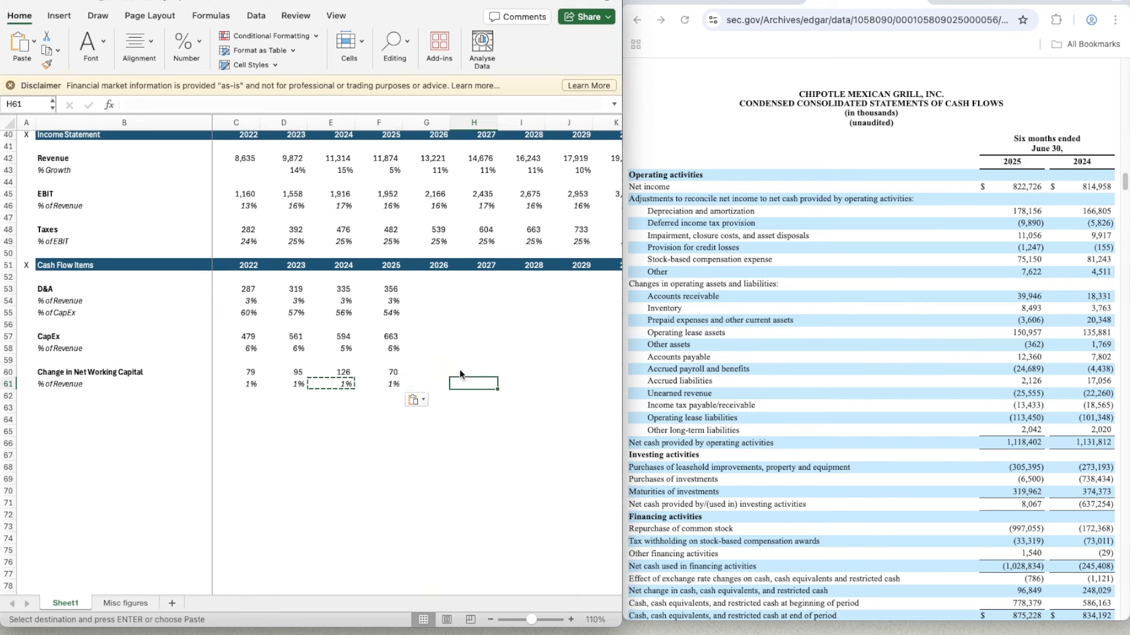
key("Left")
key("Left")
key("Up")
key("Right")
key("Up")
key("Up")
key("Up")
key("Up")
key("Up")
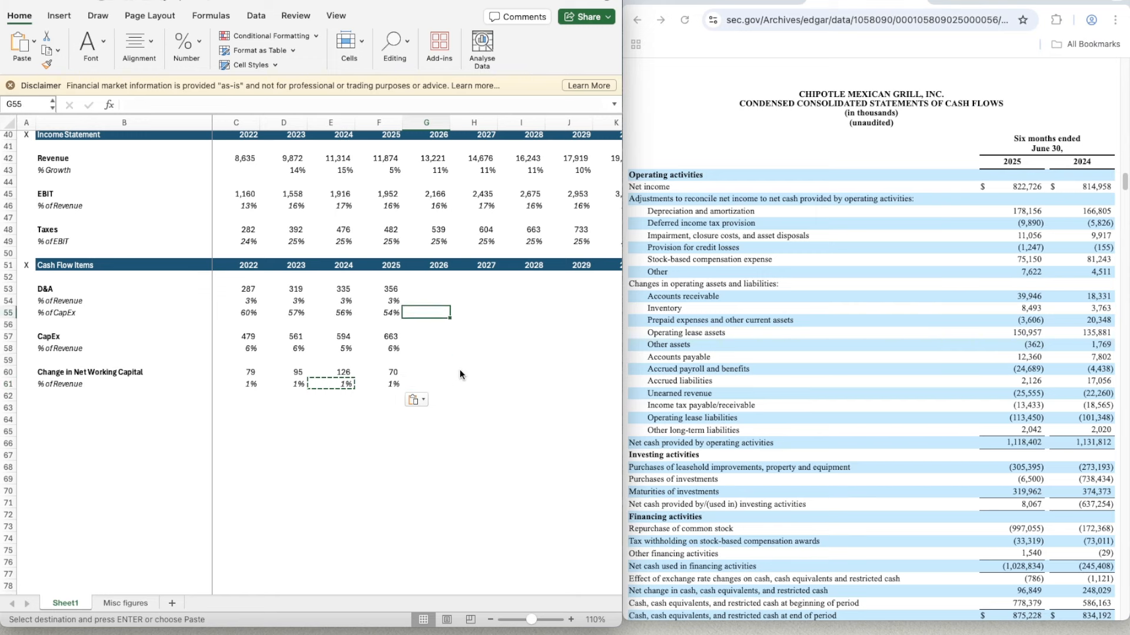
key("Up")
type("=a")
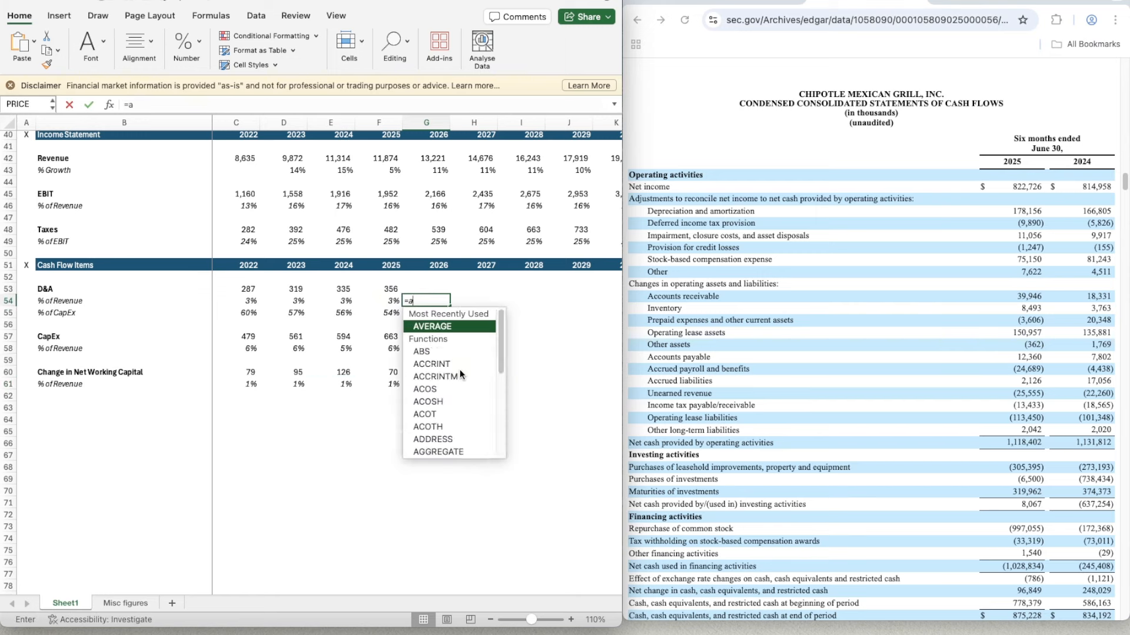
type("ver")
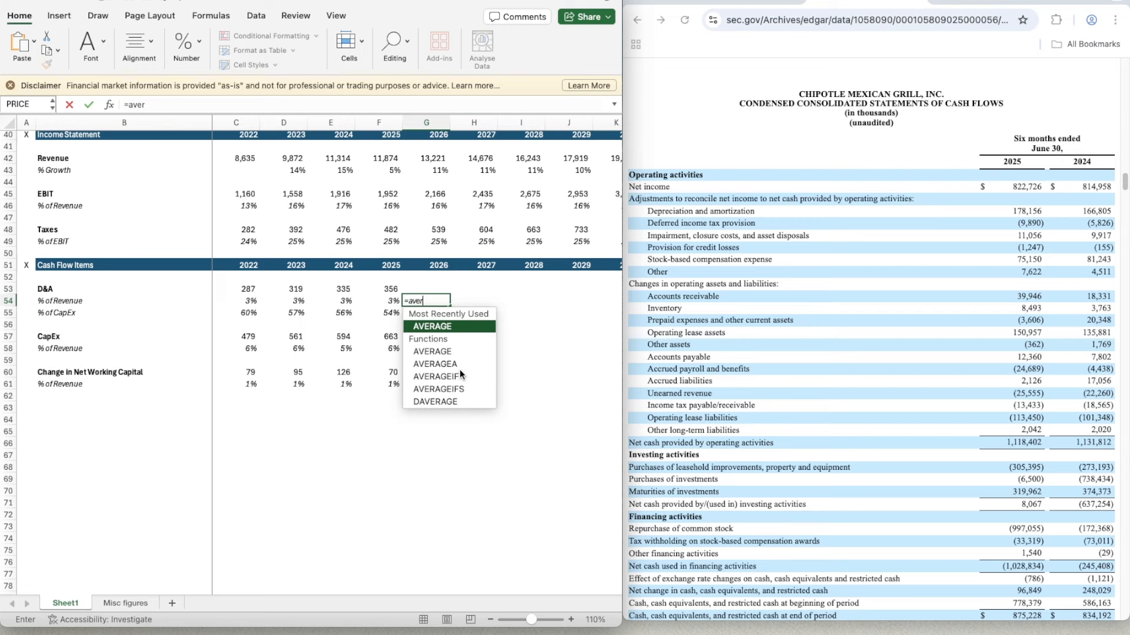
type("age")
key("Tab")
key("Left")
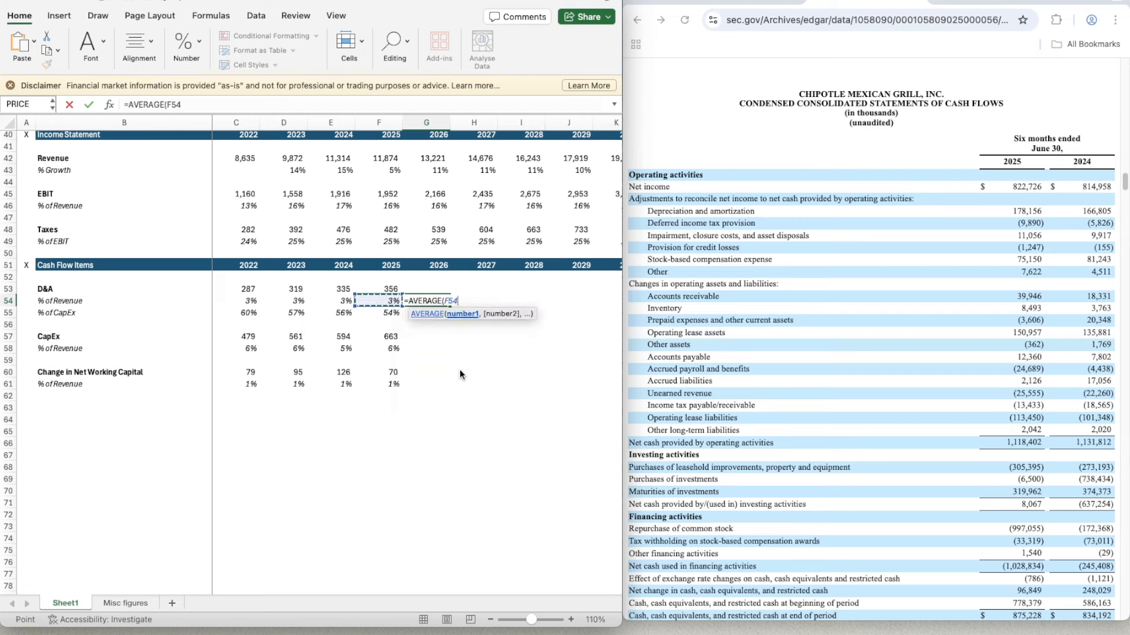
key("shift+Left")
key("shift+Left")
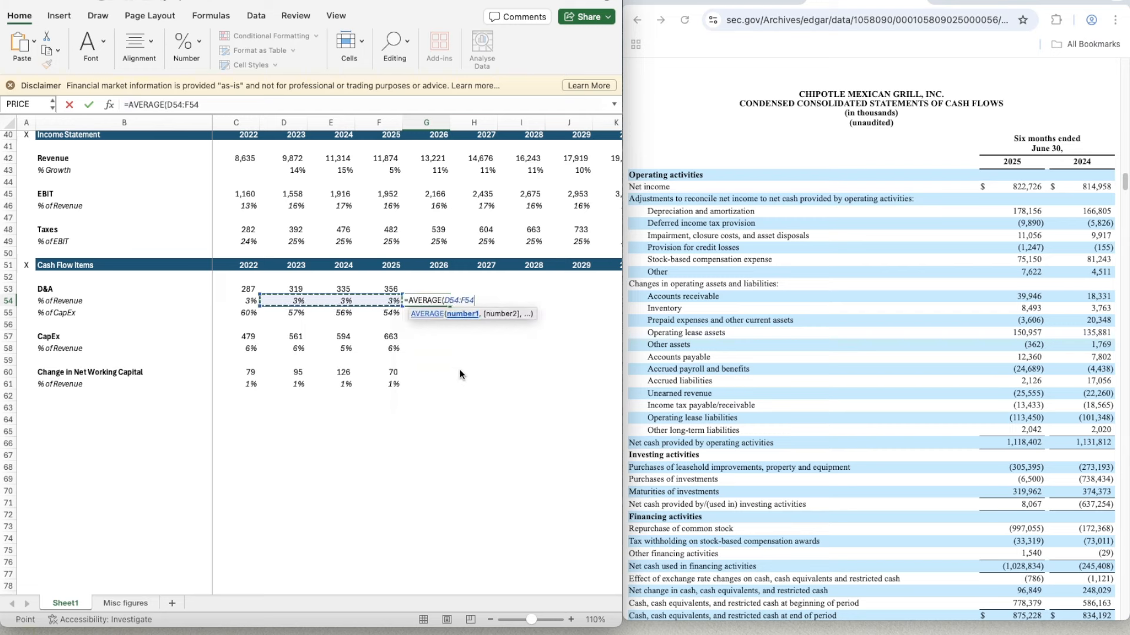
type(")")
key("Return")
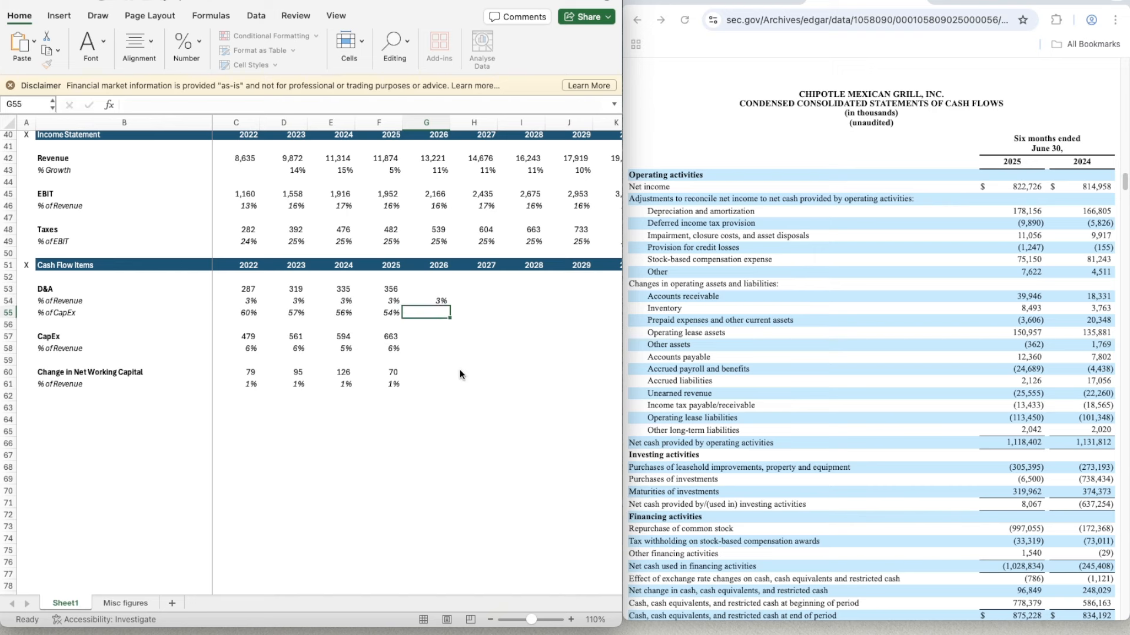
- Copy the D&A percent-of-revenue average from G54 across to 2030 in K54
key("Up")
key("Up")
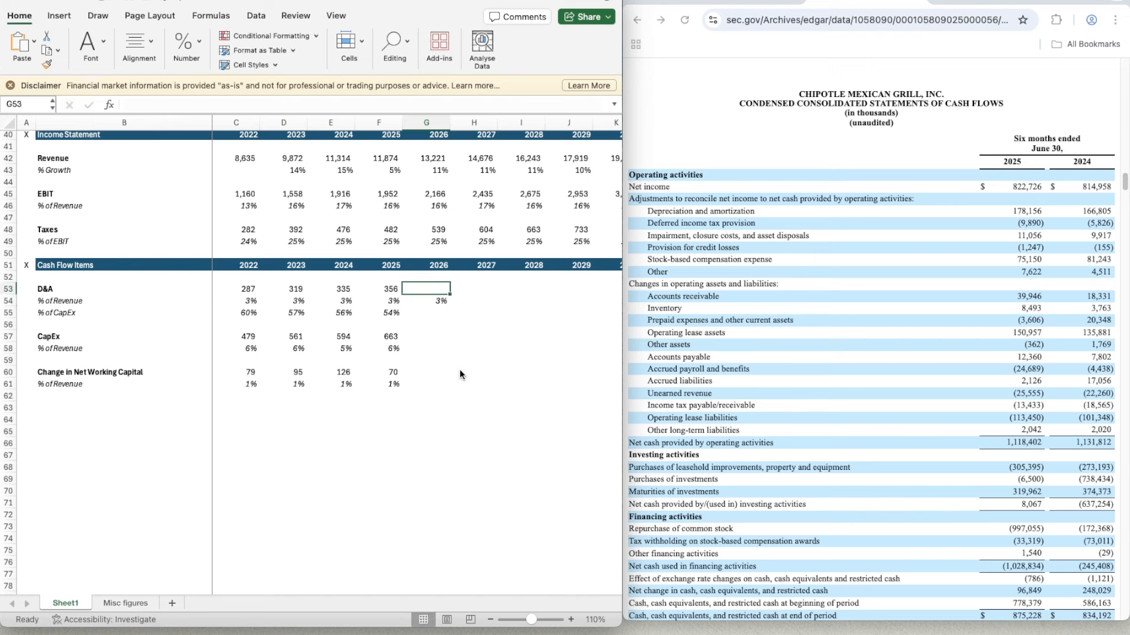
key("Down")
key("super+c")
key("shift+Right")
key("shift+Right")
key("shift+Right")
key("shift+Right")
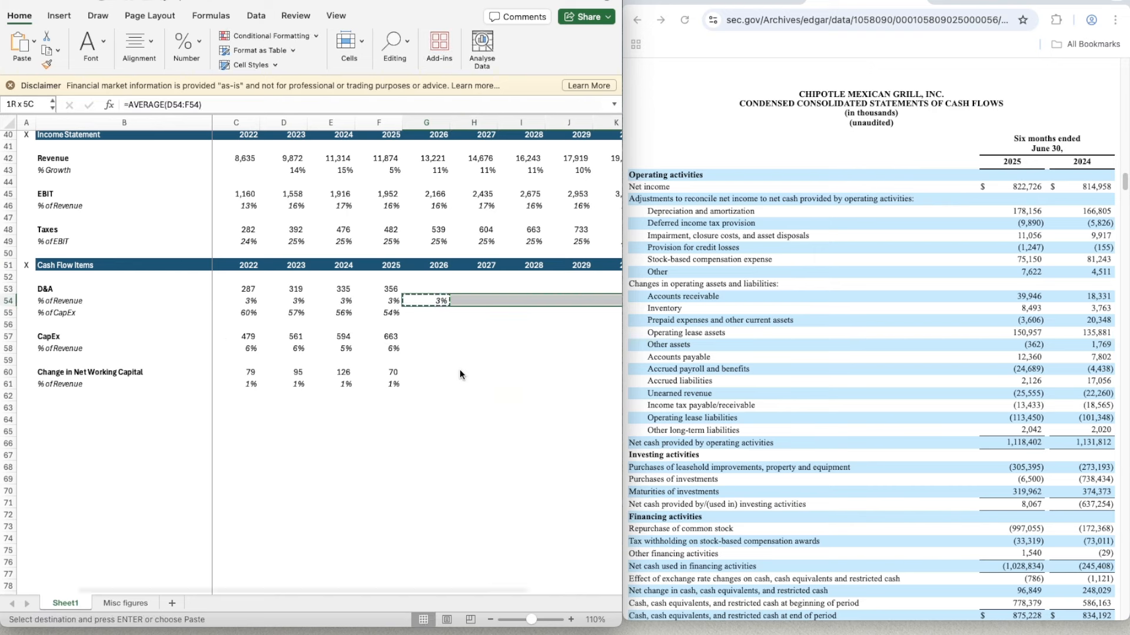
scroll(460, 375, "right", 2)
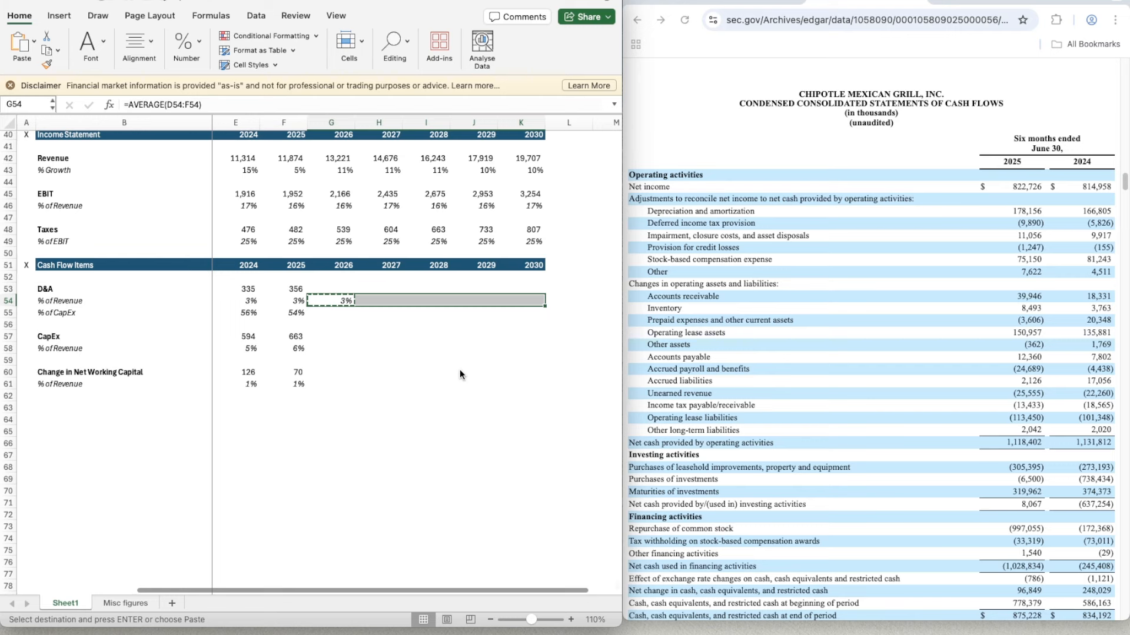
key("super+v")
- Calculate the 2026 D&A in G53 as revenue times its percentage of revenue with =G42*G54
key("Down")
key("Left")
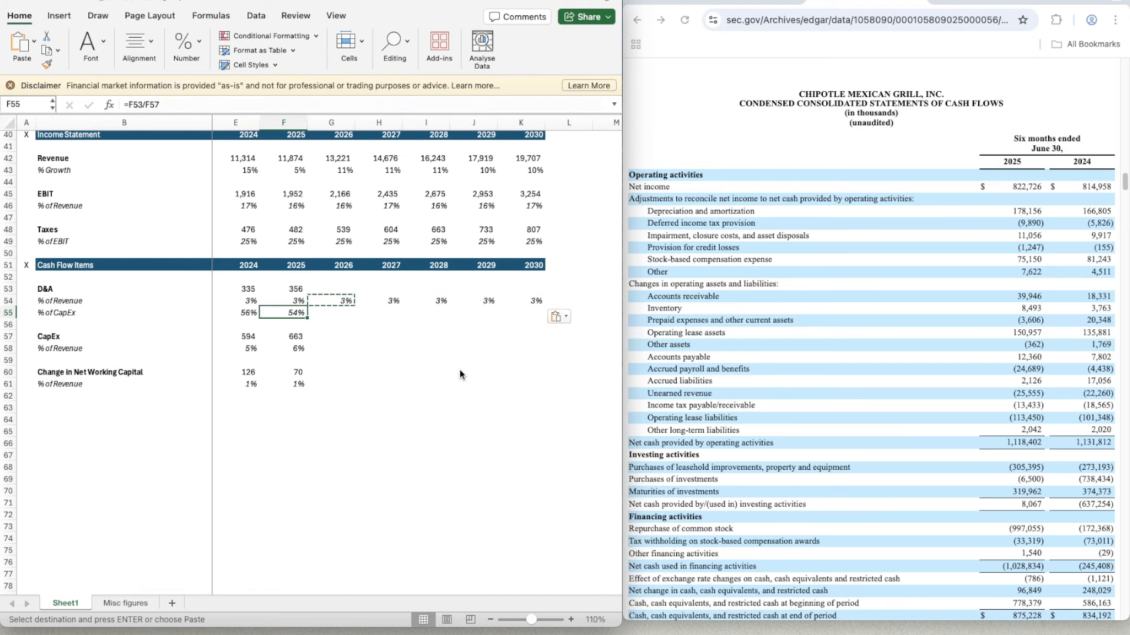
key("Right")
key("Up")
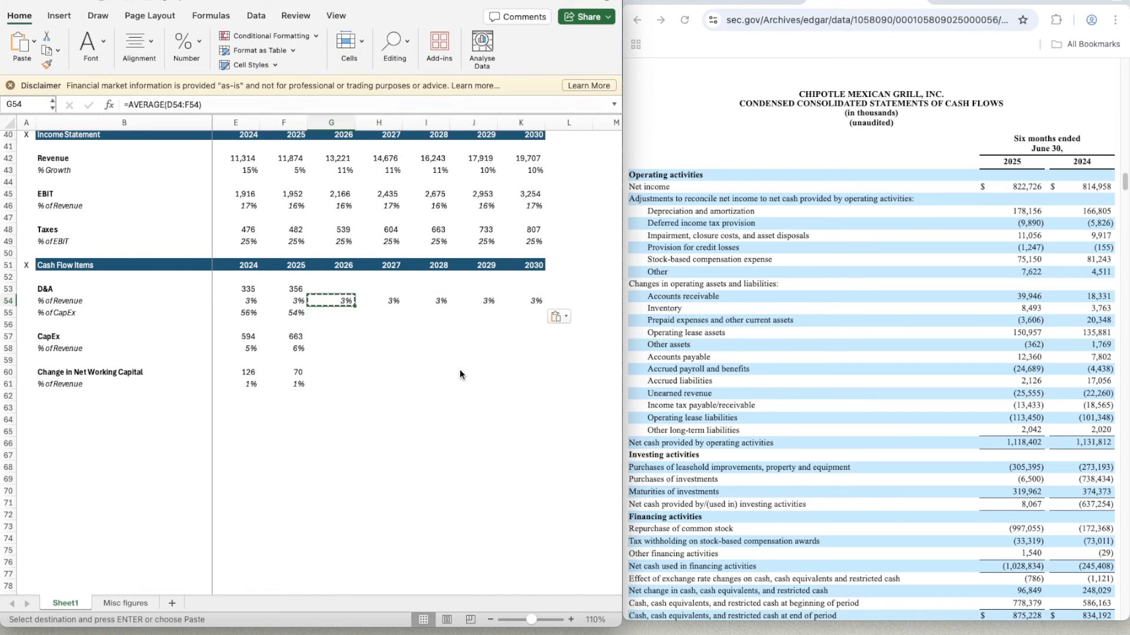
key("Up")
type("=")
key("Up")
key("Up")
- Copy the projected D&A formula from G53 across to 2030 in K53
key("Up")
key("Up")
key("Up")
key("Up")
key("Up")
key("Up")
key("Up")
key("Up")
key("Up")
type("*")
key("Down")
key("Return")
key("Up")
key("super+c")
key("shift+Right")
key("shift+Right")
key("shift+Right")
key("shift+Right")
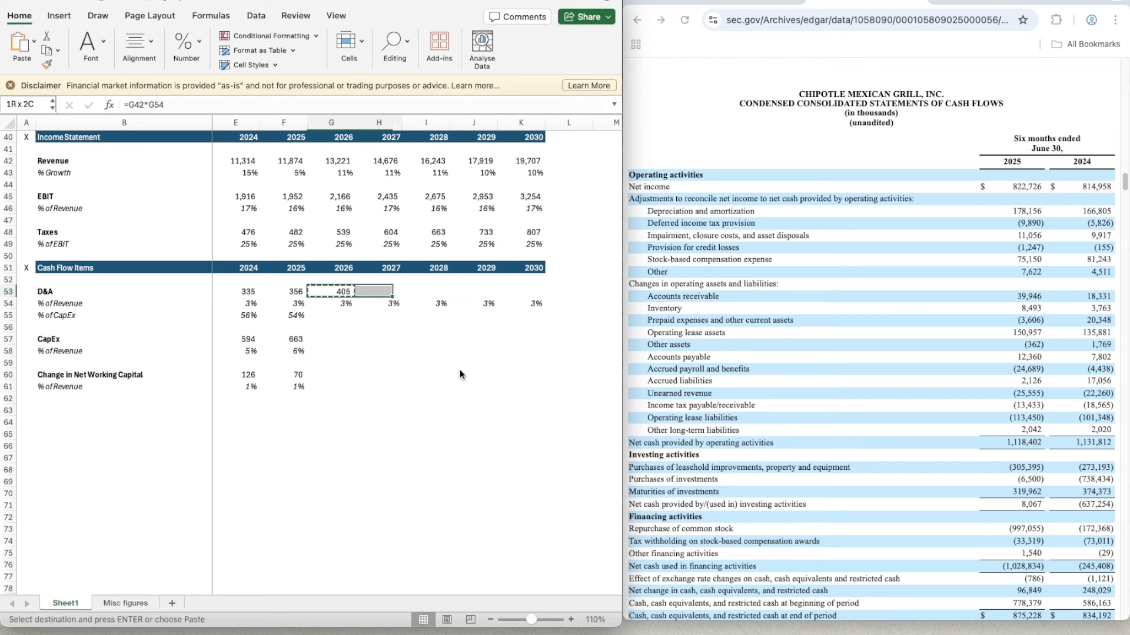
key("super+v")
- Project the 2026 CapEx percentage of revenue in G58 as the three-year average with =AVERAGE(D58:F58)
key("Down")
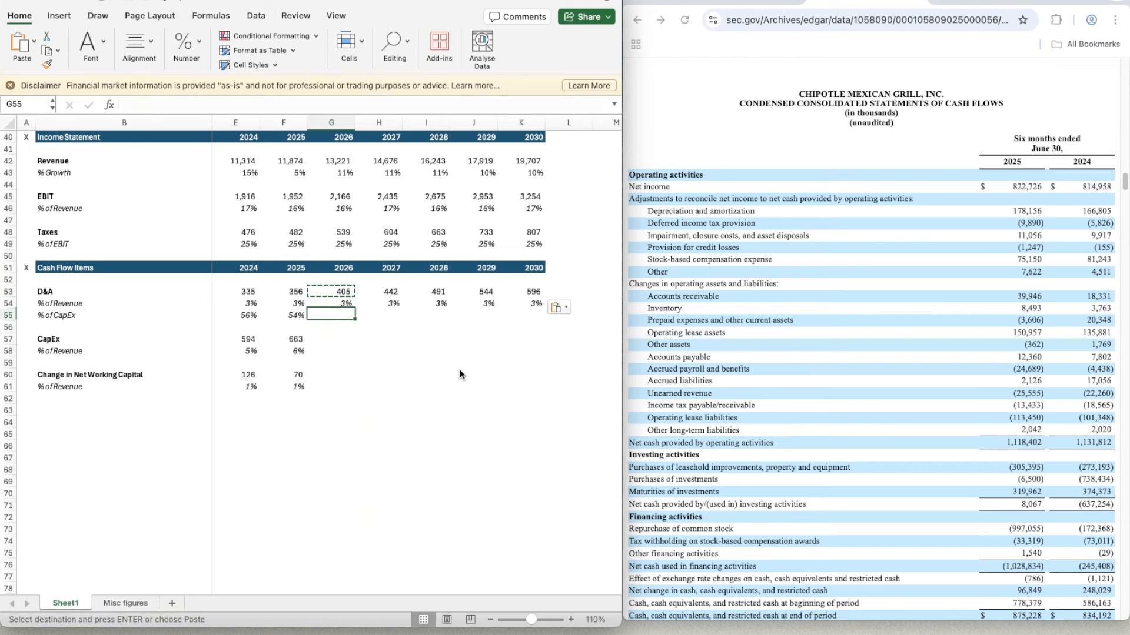
key("Down")
key("Left")
key("Down")
key("Down")
key("Down")
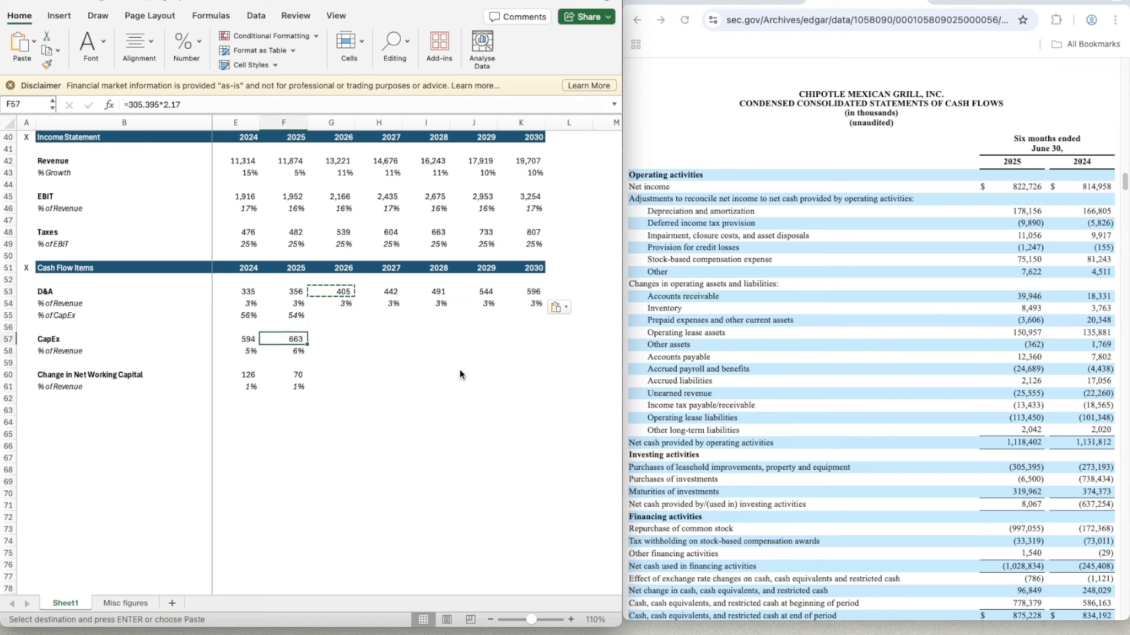
key("Right")
type("=average")
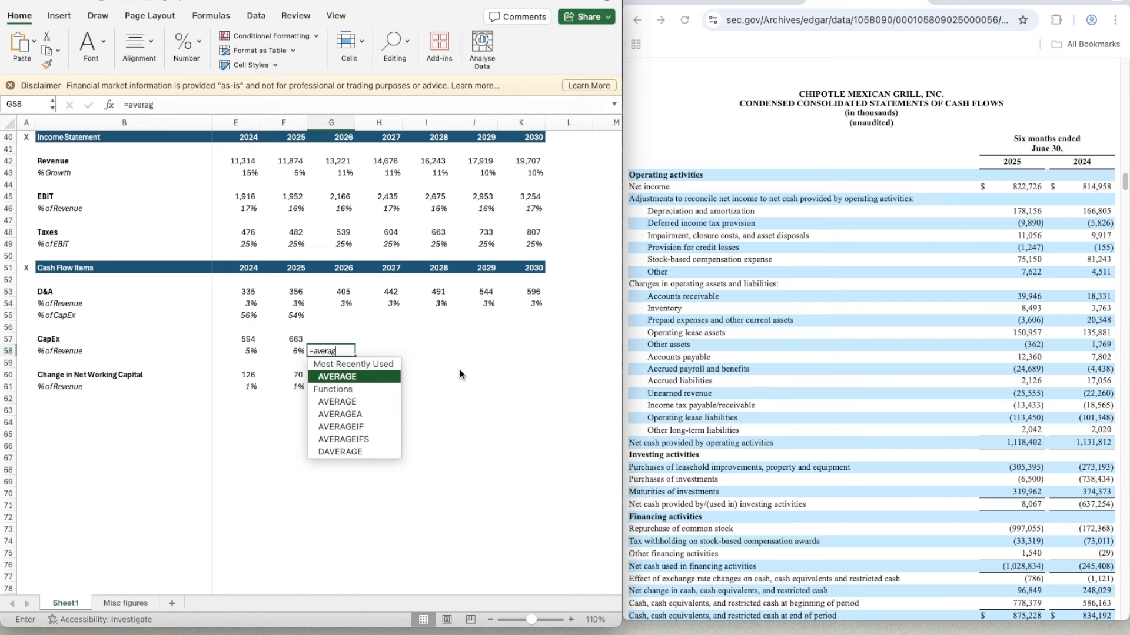
key("Tab")
key("Left")
key("shift+Left")
key("shift+Left")
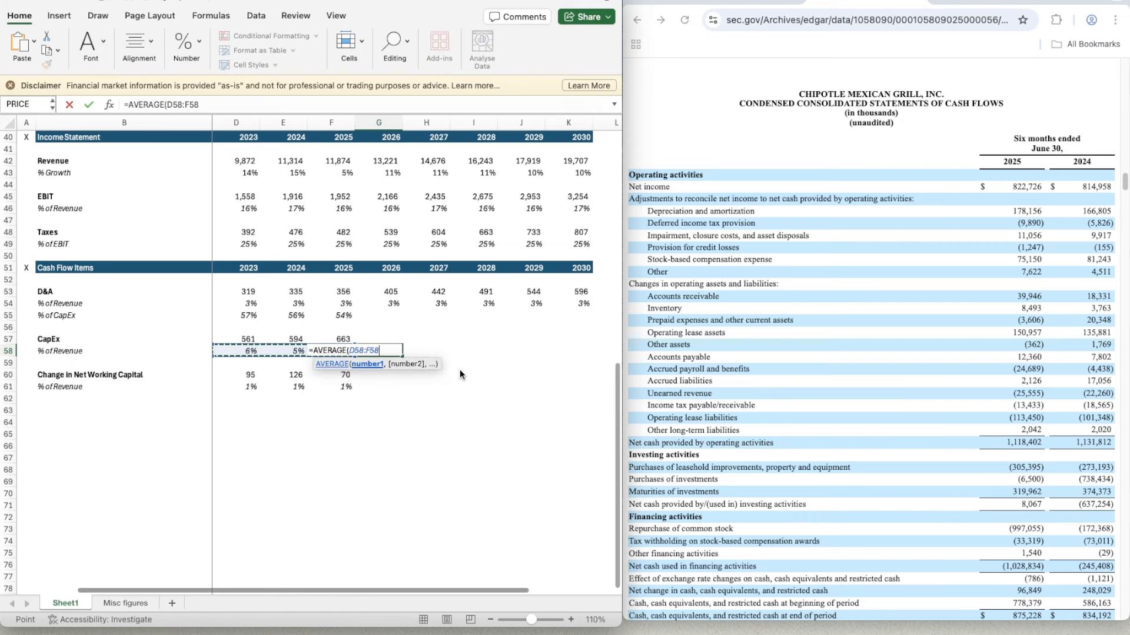
type(")")
key("Return")
- Copy the CapEx percent-of-revenue average from G58 across to 2030 in K58
key("Up")
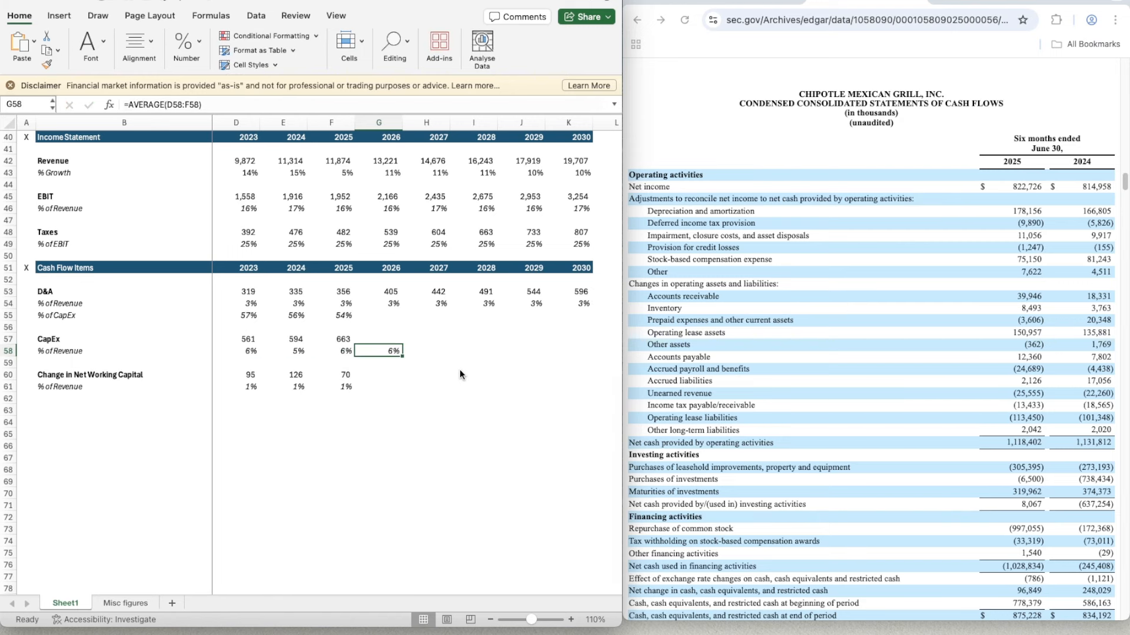
key("ctrl+c")
key("shift+Right")
key("shift+Right")
key("shift+Right")
key("shift+Right")
key("ctrl+v")
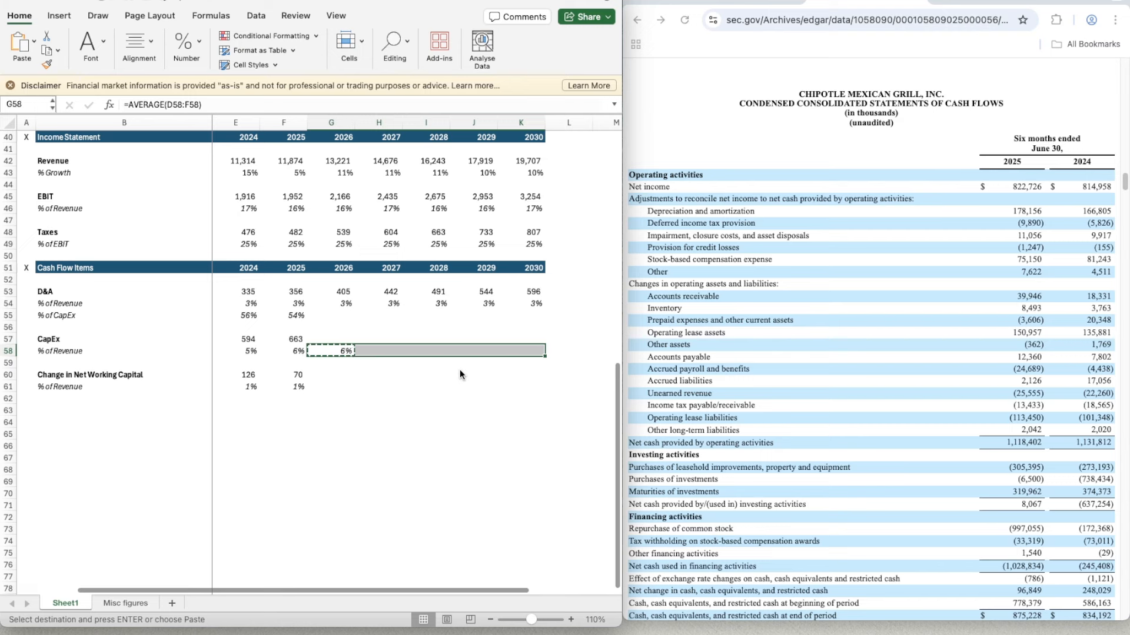
- Calculate the 2026 CapEx in G57 as revenue times its percentage of revenue with =G42*G58
key("Up")
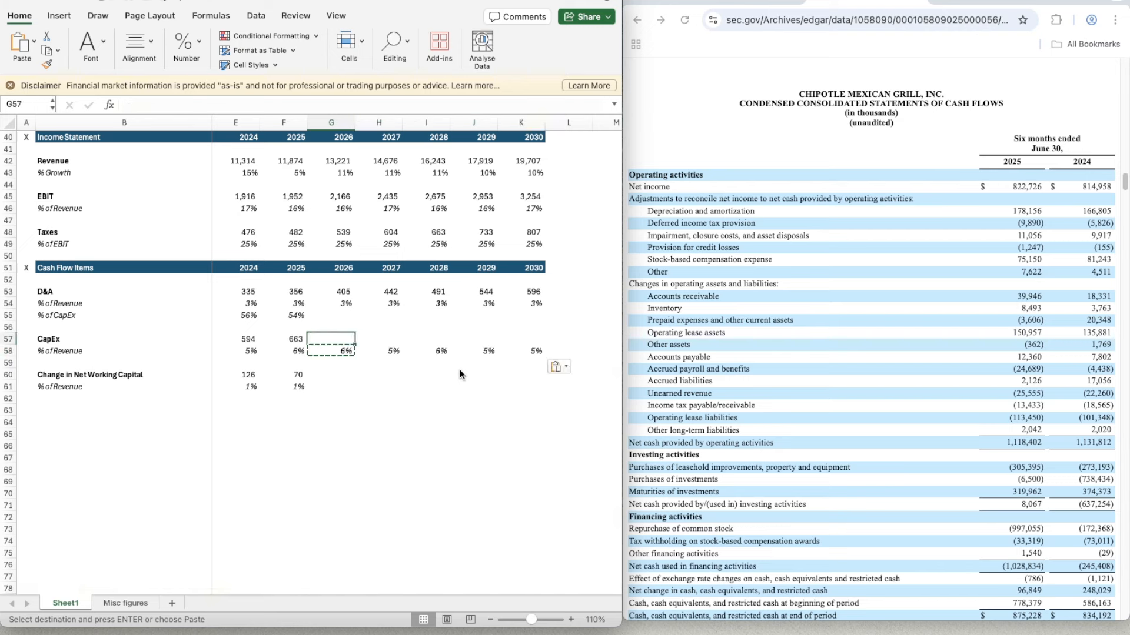
type("=")
key("Up")
key("Up")
key("Up")
key("Up")
key("Up")
key("Up")
key("Up")
key("Up")
key("Up")
key("Up")
key("Up")
key("Up")
key("Up")
key("Up")
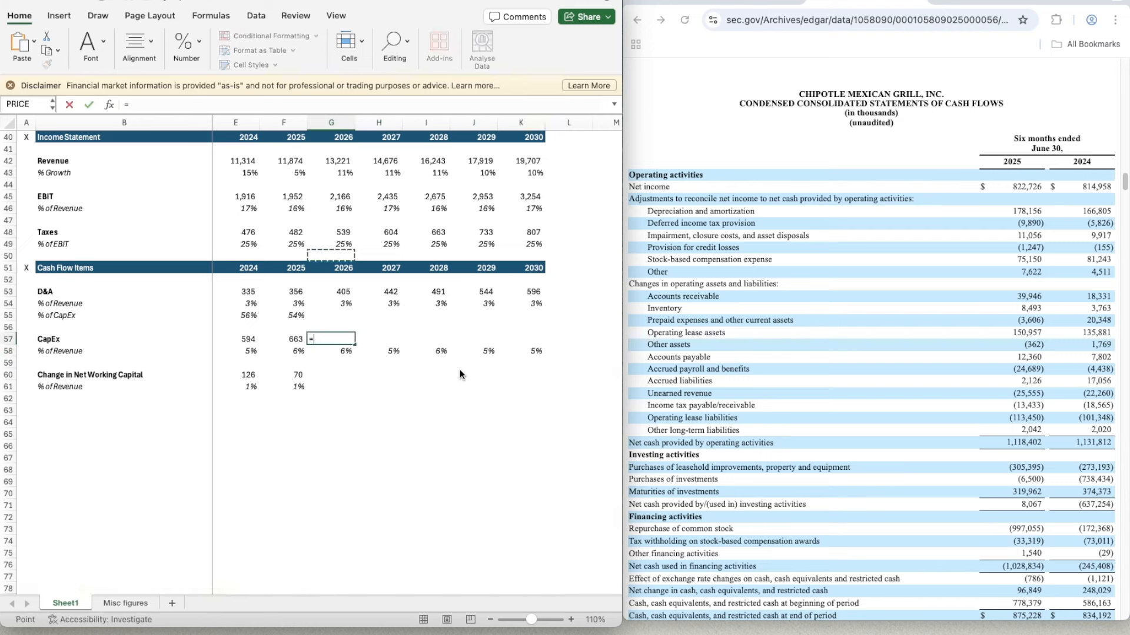
key("Up")
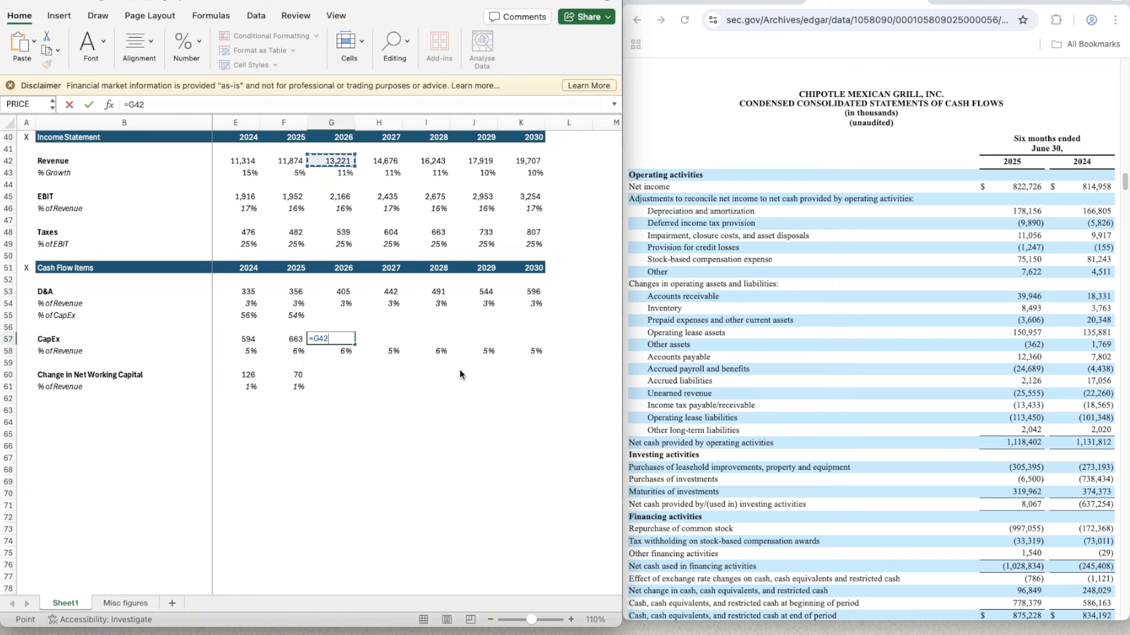
type("*")
key("Down")
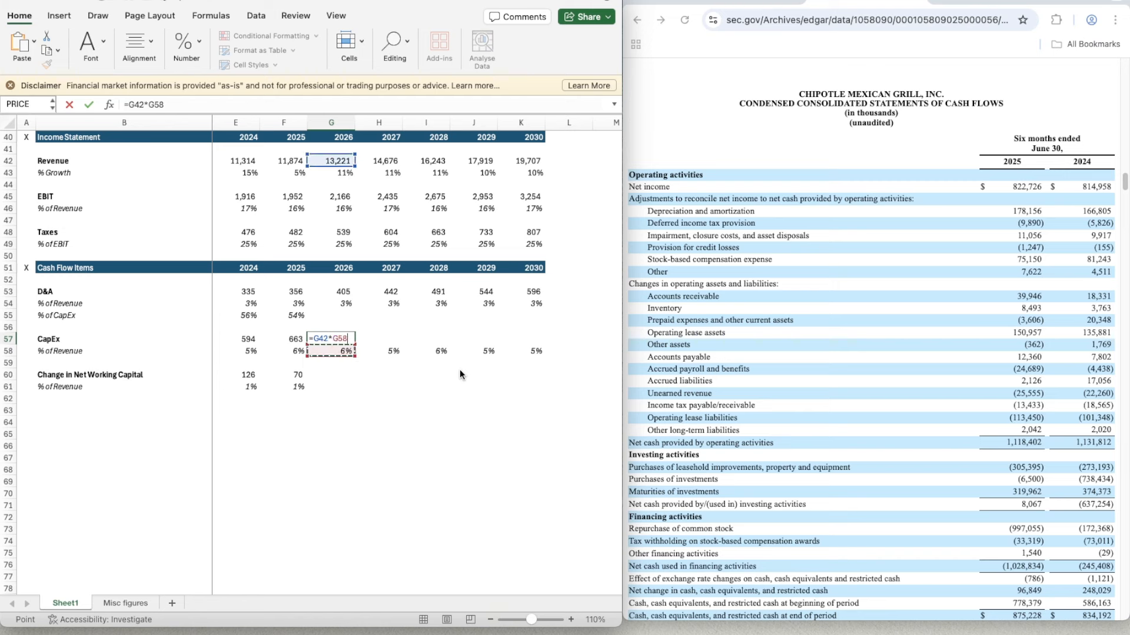
key("Return")
- Apply the number format of the 2025 CapEx cell F57 to G57
key("Left")
key("super+shift+c")
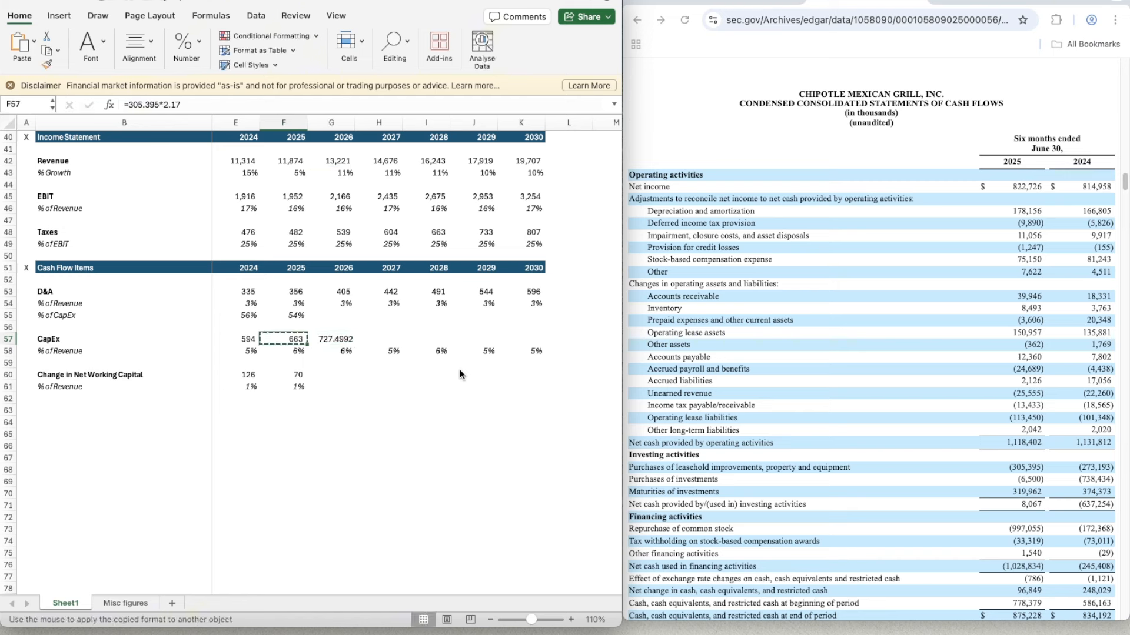
key("Right")
key("super+shift+v")
- Copy the projected CapEx formula from G57 across to 2030 in K57
key("super+c")
key("shift+Right")
key("shift+Right")
key("shift+Right")
key("shift+Right")
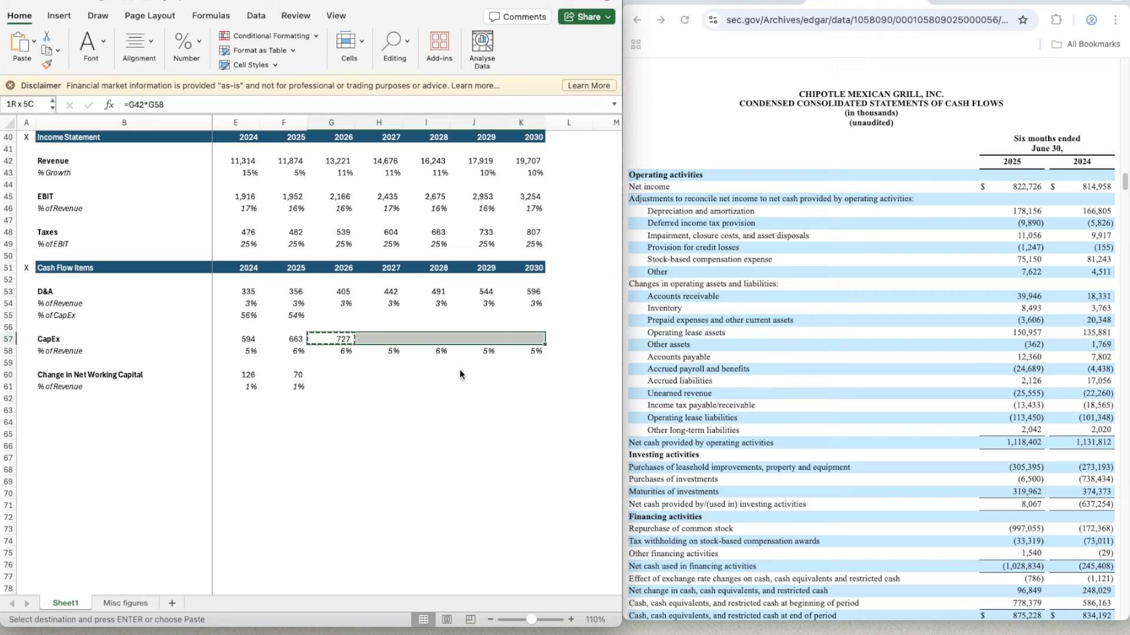
key("super+v")
- Project the 2026 change in net working capital percentage in G61 as the three-year average with =AVERAGE(D61:F61)
key("Down")
key("Down")
key("Down")
key("Down")
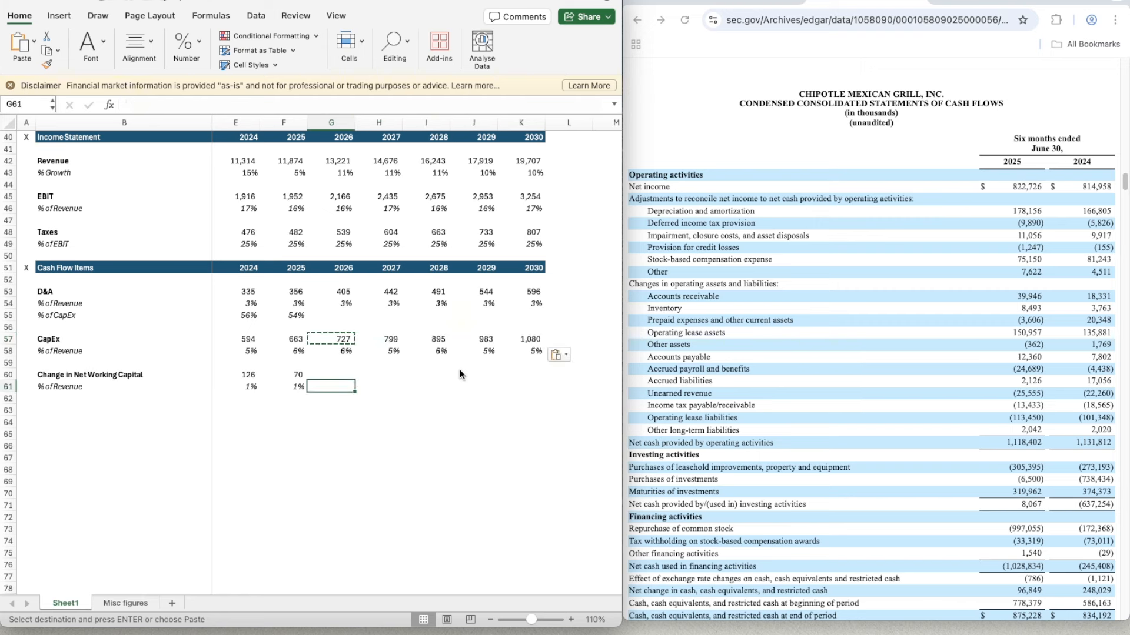
type("=average")
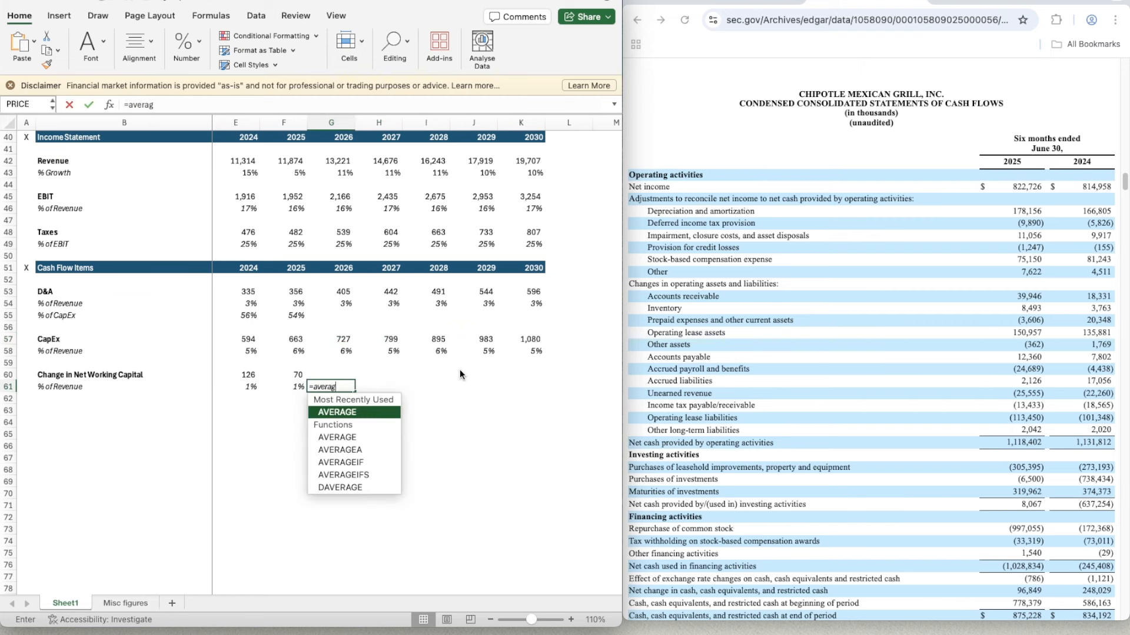
key("Tab")
key("Left")
key("shift+Left")
key("shift+Left")
type(")")
key("Return")
- Copy the net working capital percent-of-revenue average from G61 across to 2030 in K61
key("Up")
key("super+c")
key("shift+Right")
key("shift+Right")
key("shift+Right")
key("shift+Right")
key("super+v")
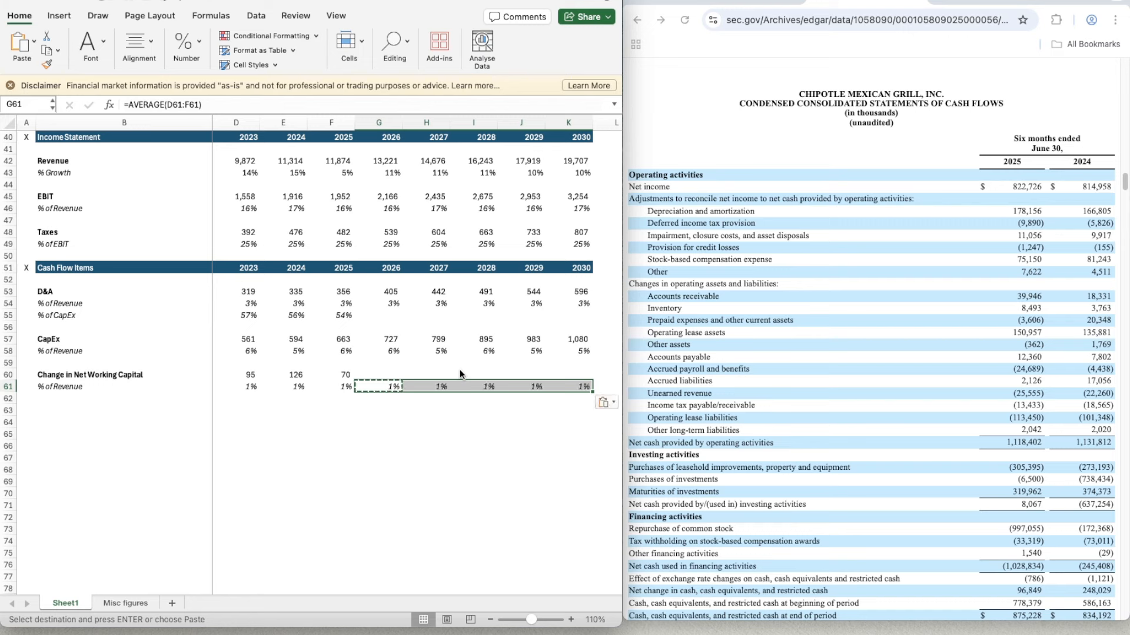
- Calculate the 2026 change in net working capital in G60 with =G42*G61
key("Left")
key("Up")
key("Right")
type("=")
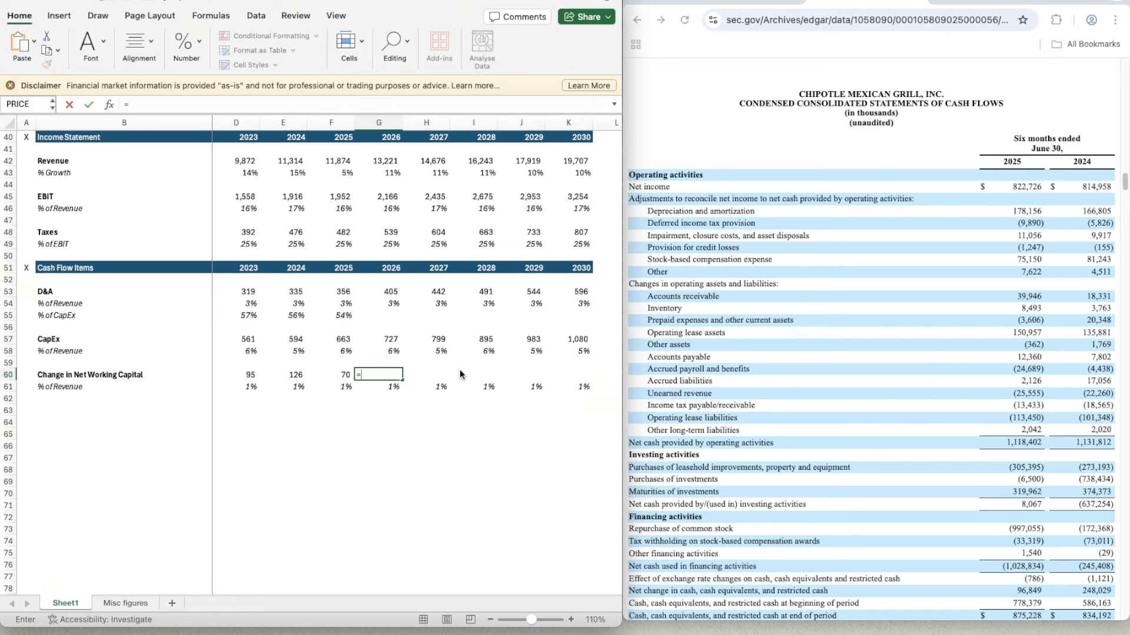
key("Up")
key("Up")
key("Up")
key("Up")
key("Up")
key("Up")
key("Up")
key("Up")
key("Up")
key("Up")
key("Up")
key("Up")
key("Up")
key("Up")
key("Up")
key("Up")
key("Up")
key("Up")
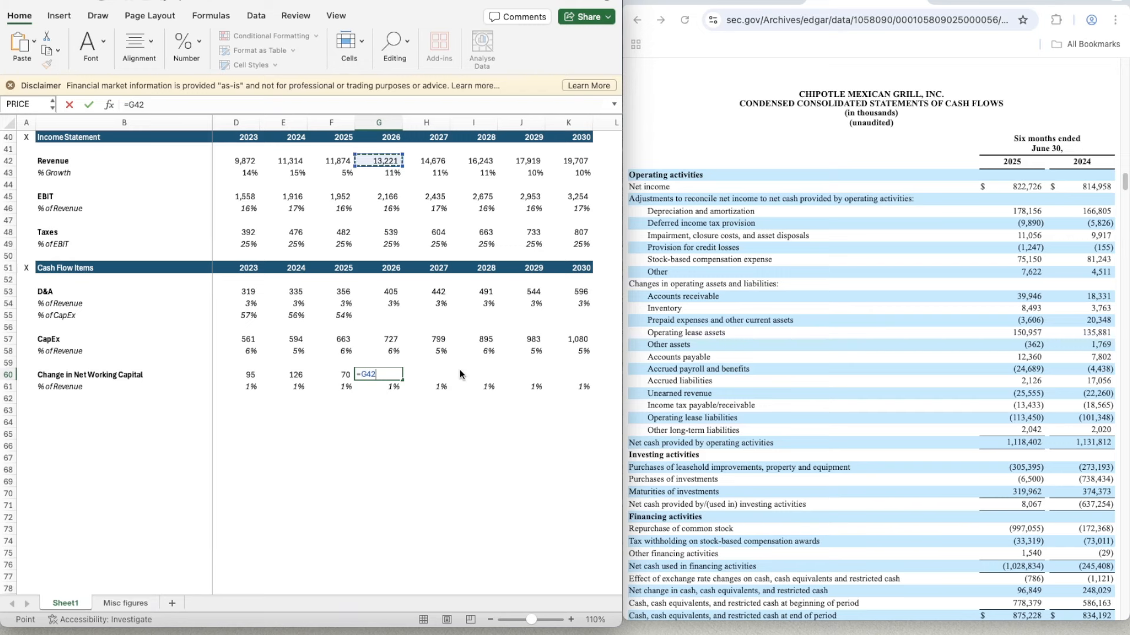
type("*")
key("Down")
key("ctrl+Return")
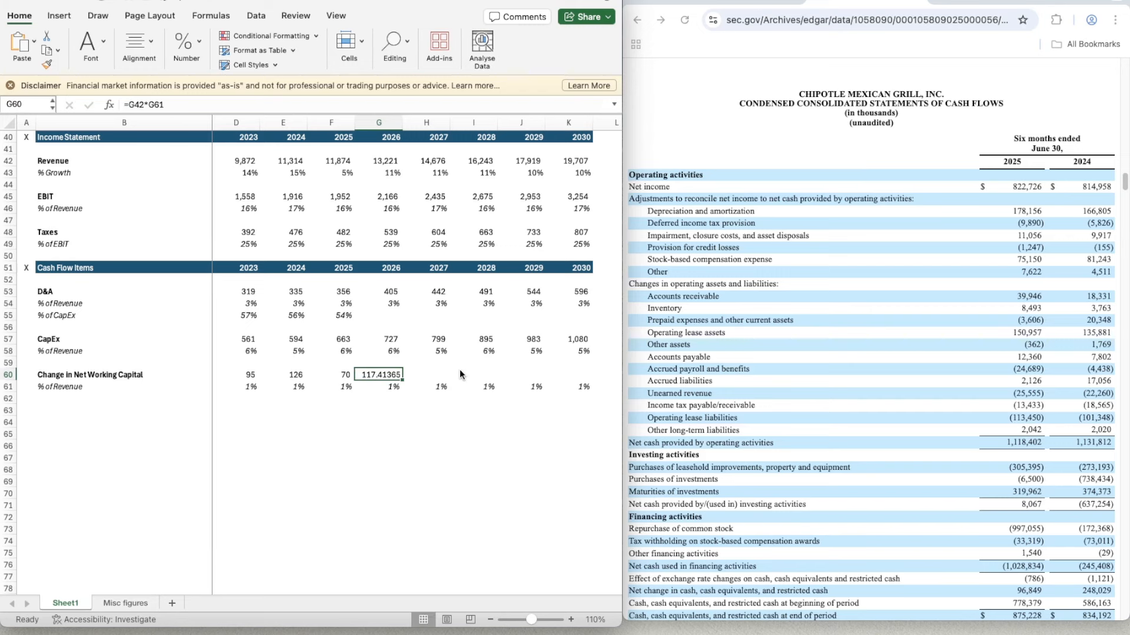
- Format G60 as a whole number and copy its net working capital formula across to 2030 in K60
key("super+c")
key("Right")
key("shift+Right")
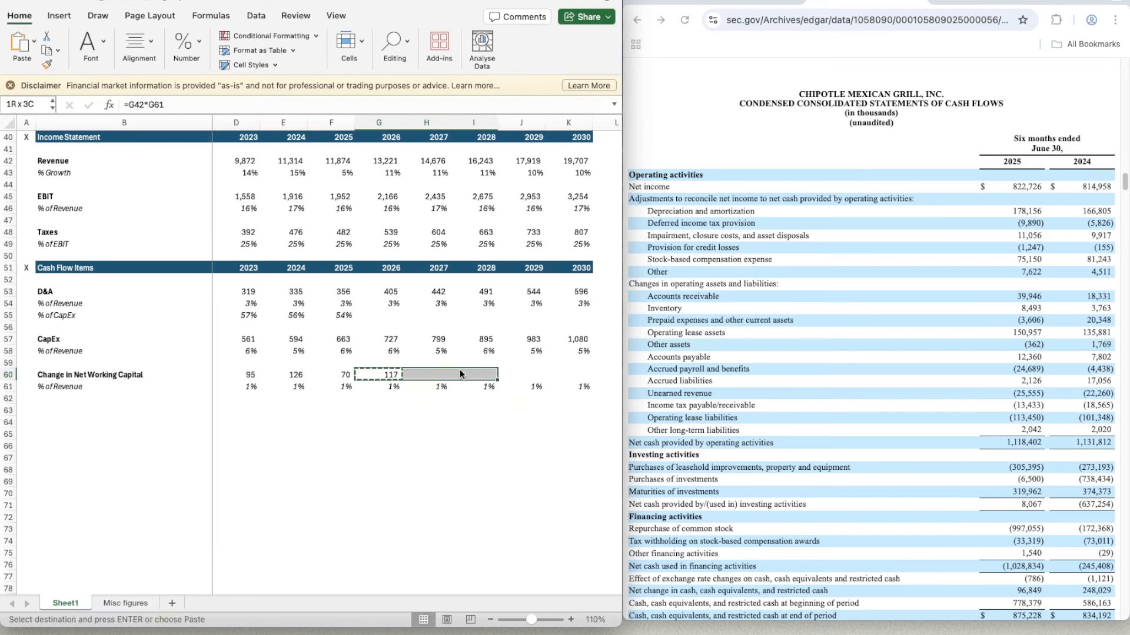
key("shift+Right")
key("shift+Right")
key("super+v")
key("Left")
key("Down")
key("Down")
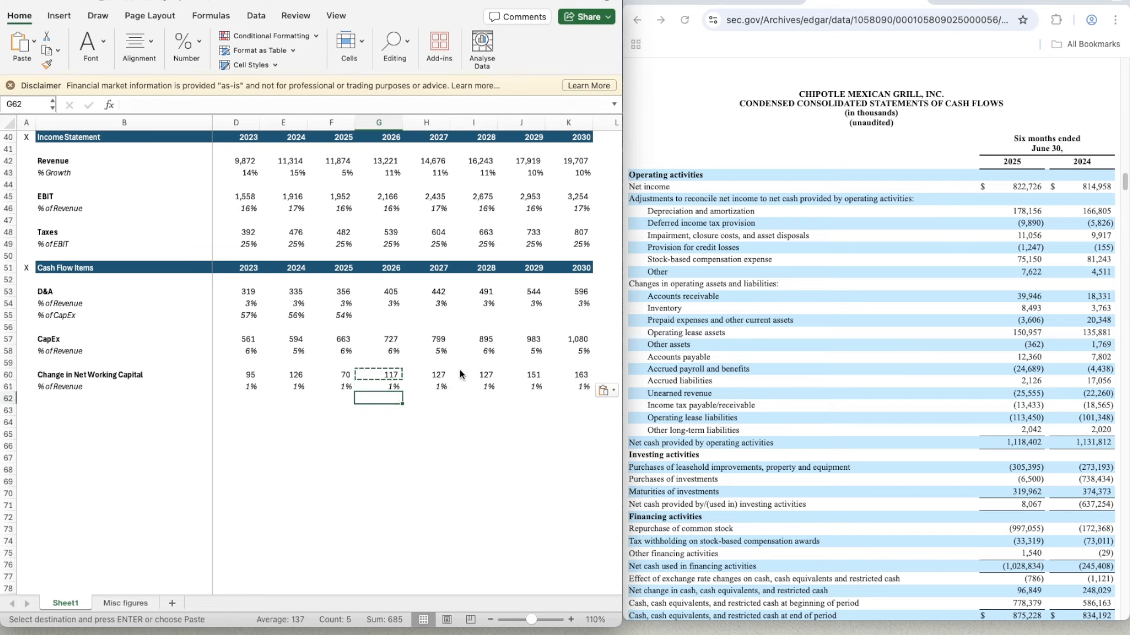
key("Escape")
- Copy the Cash Flow Items header row with its years from A51:K51 to row 63
key("Down")
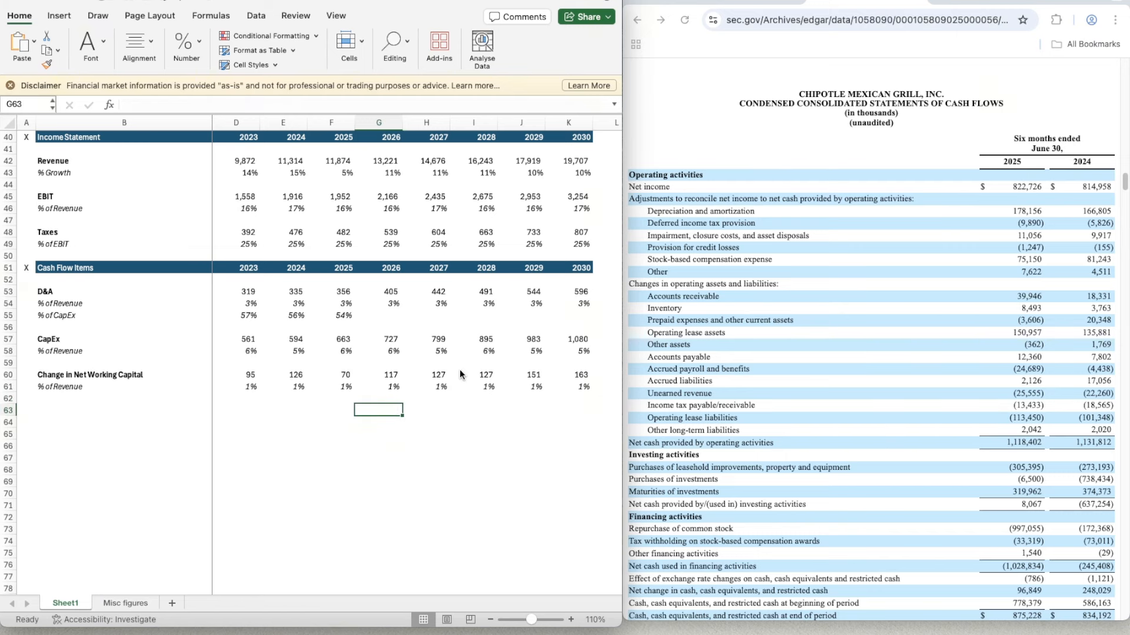
key("Left")
key("Left")
key("Left")
key("Left")
key("Left")
key("Left")
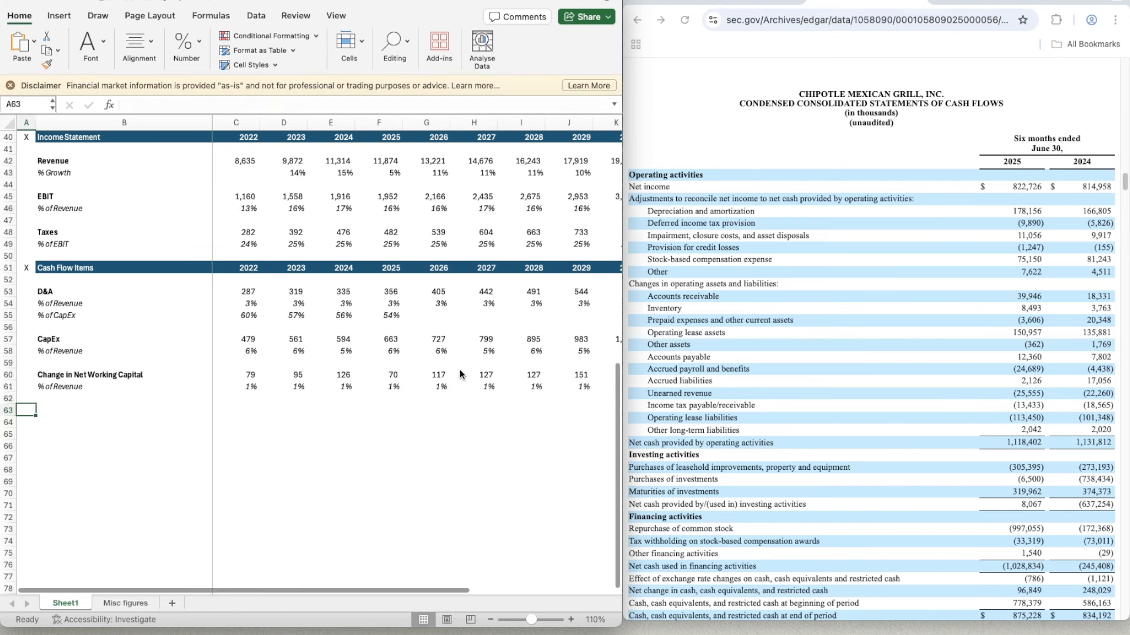
key("Up")
key("Up")
key("Up")
key("Up")
key("Up")
key("Up")
key("Up")
key("Up")
key("Up")
key("Up")
key("Up")
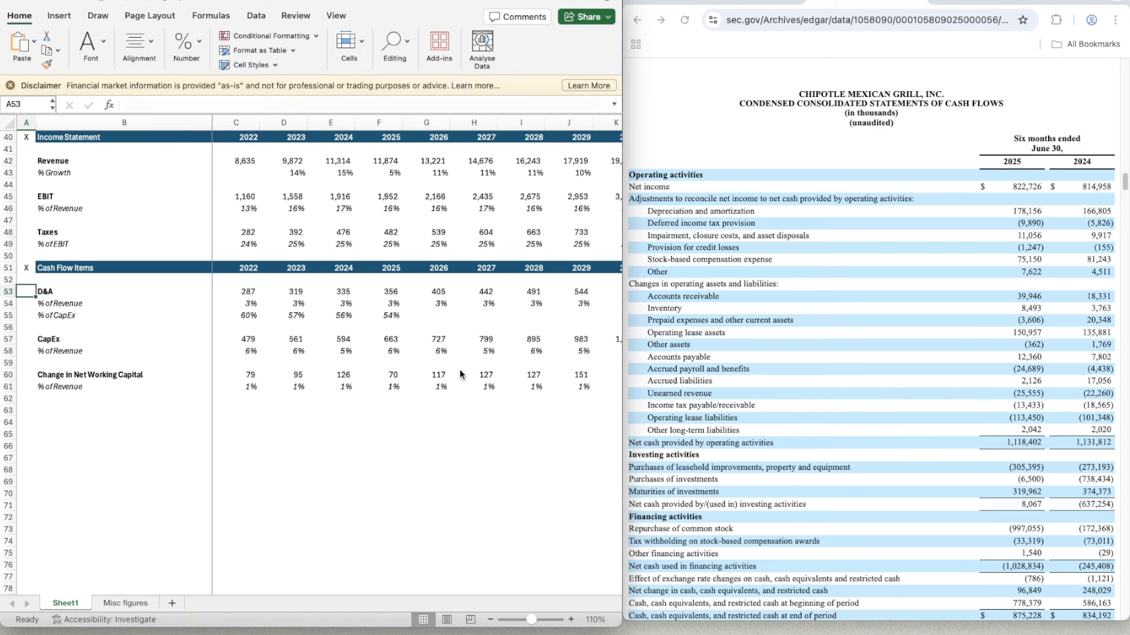
key("Up")
key("shift+Right")
key("shift+Right")
key("shift+Right")
key("shift+Right")
key("shift+Right")
key("shift+Right")
key("shift+Right")
key("shift+Right")
key("shift+Right")
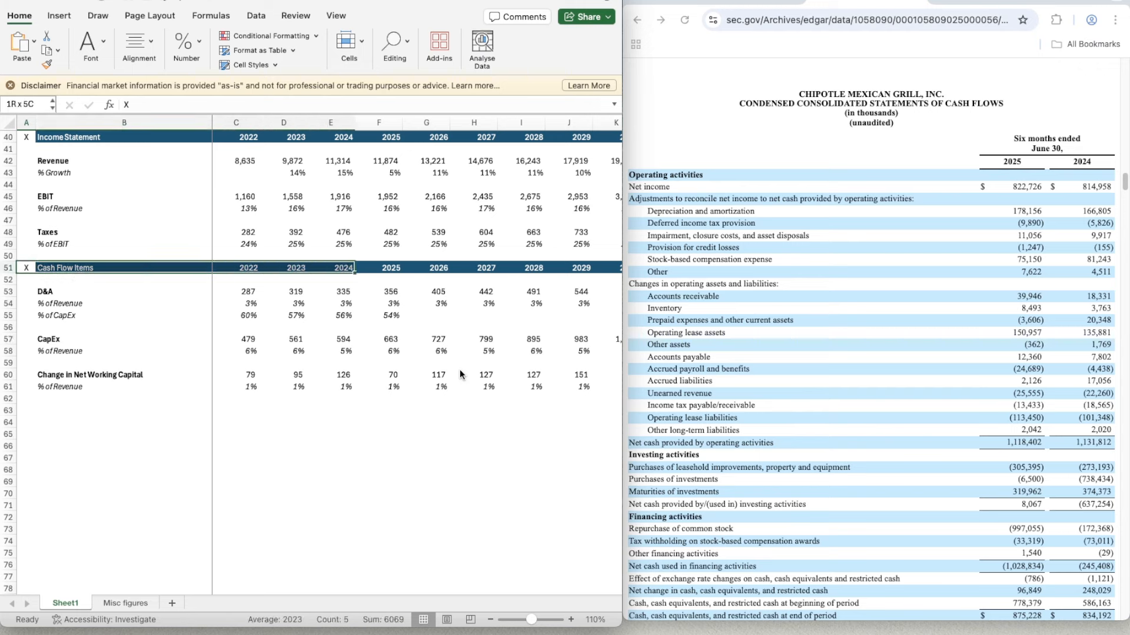
key("shift+Right")
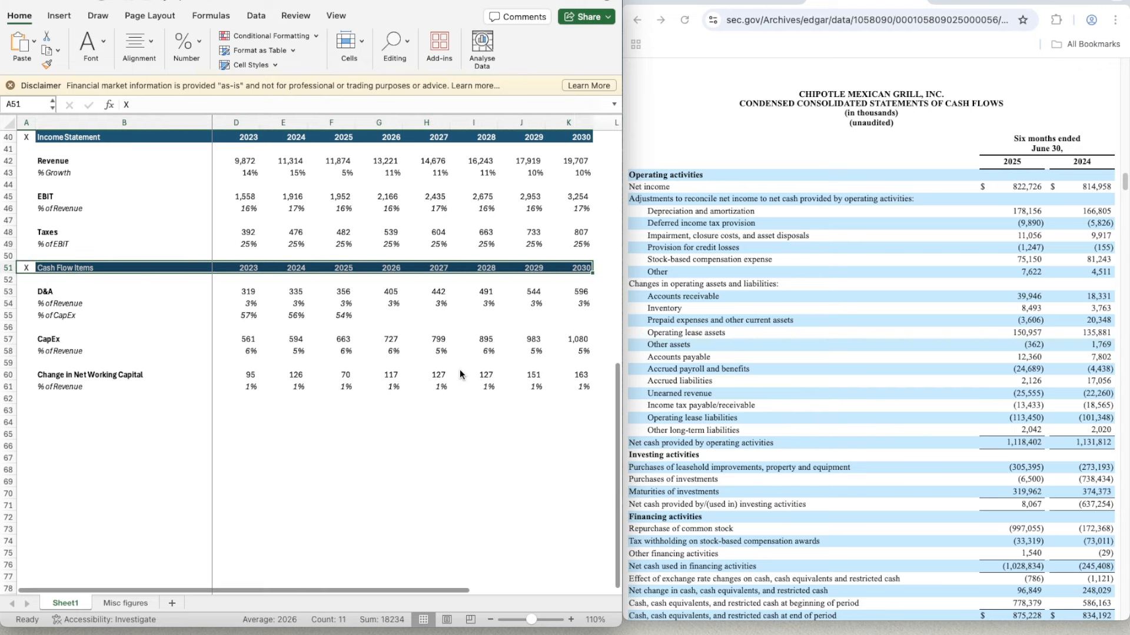
key("ctrl+c")
key("Down")
key("Down")
key("Down")
key("Down")
key("Down")
key("Down")
key("Down")
key("Down")
key("Down")
key("Down")
key("Down")
key("Down")
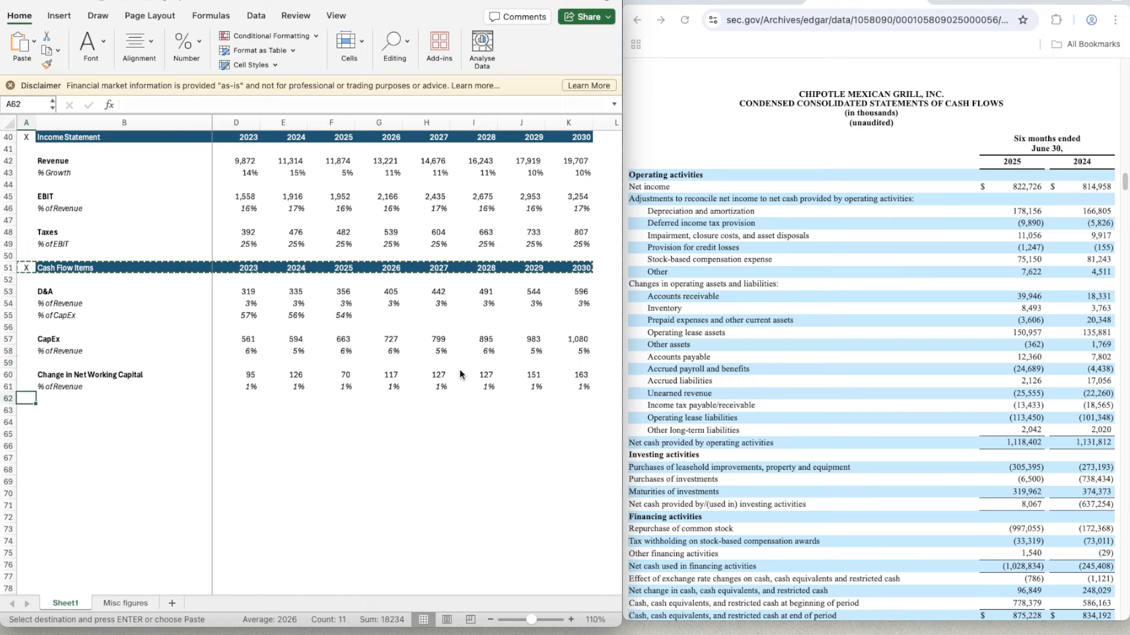
key("ctrl+v")
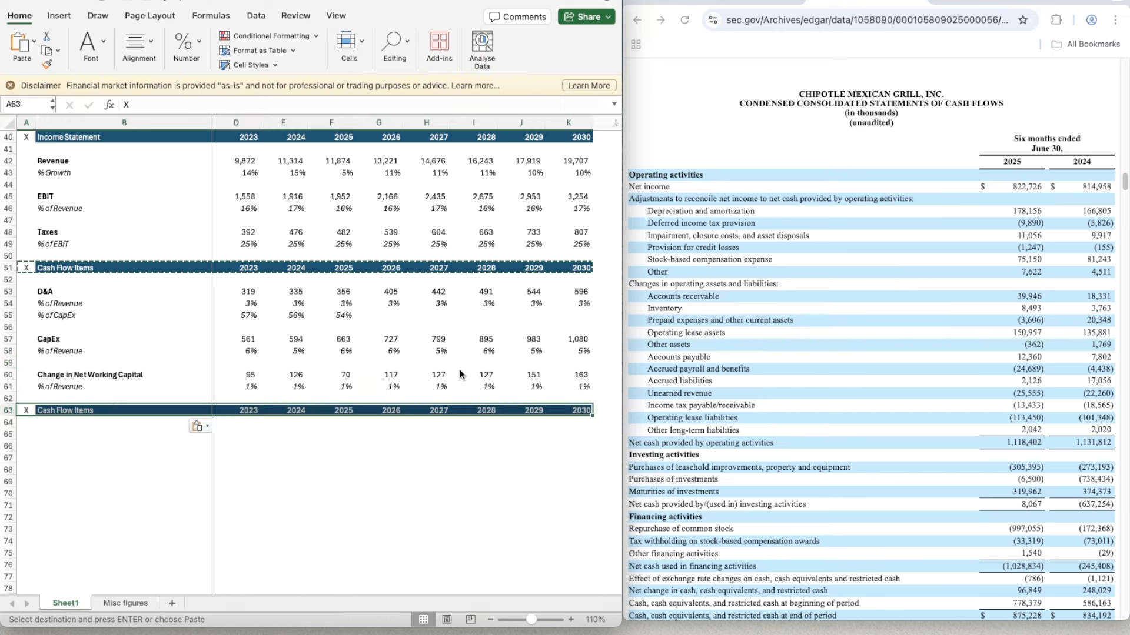
- Rename the copied section header in B63 to DCF
key("Right")
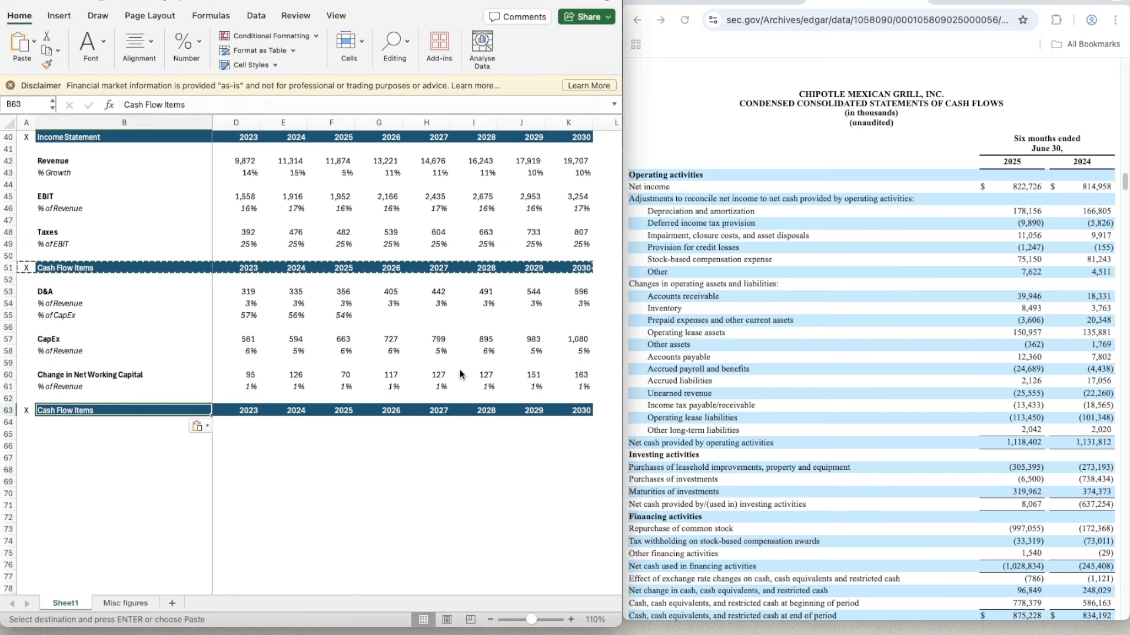
type("DCF")
key("Return")
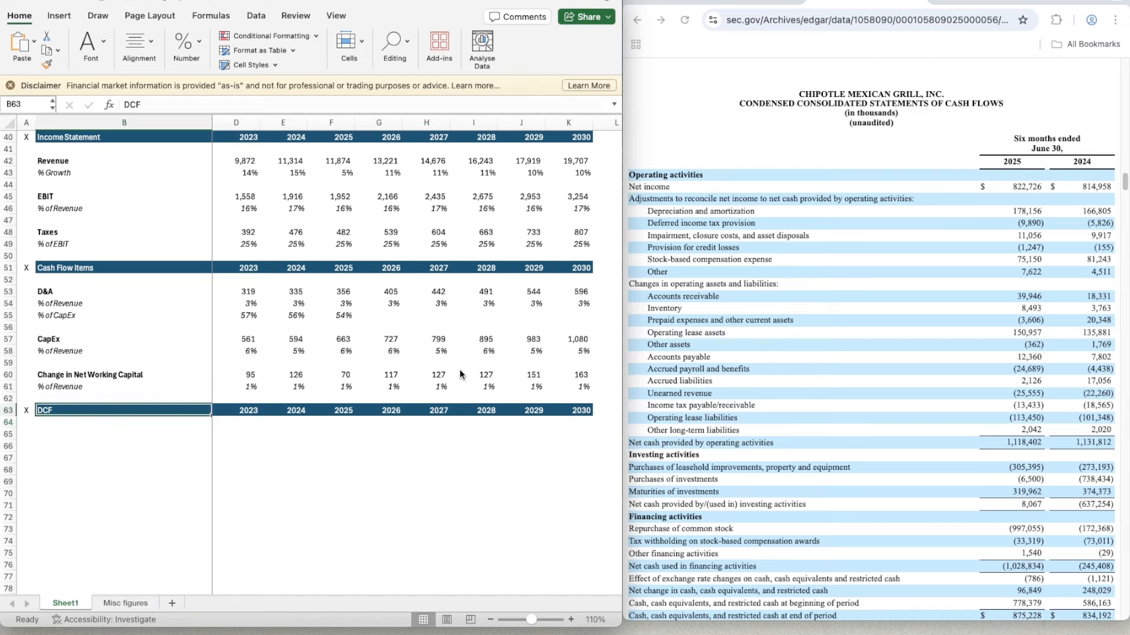
- Add a bold Revenue label in B65 and a % Growth label in B66, with row 66 in italics
scroll(460, 369, "left", 2)
key("Return")
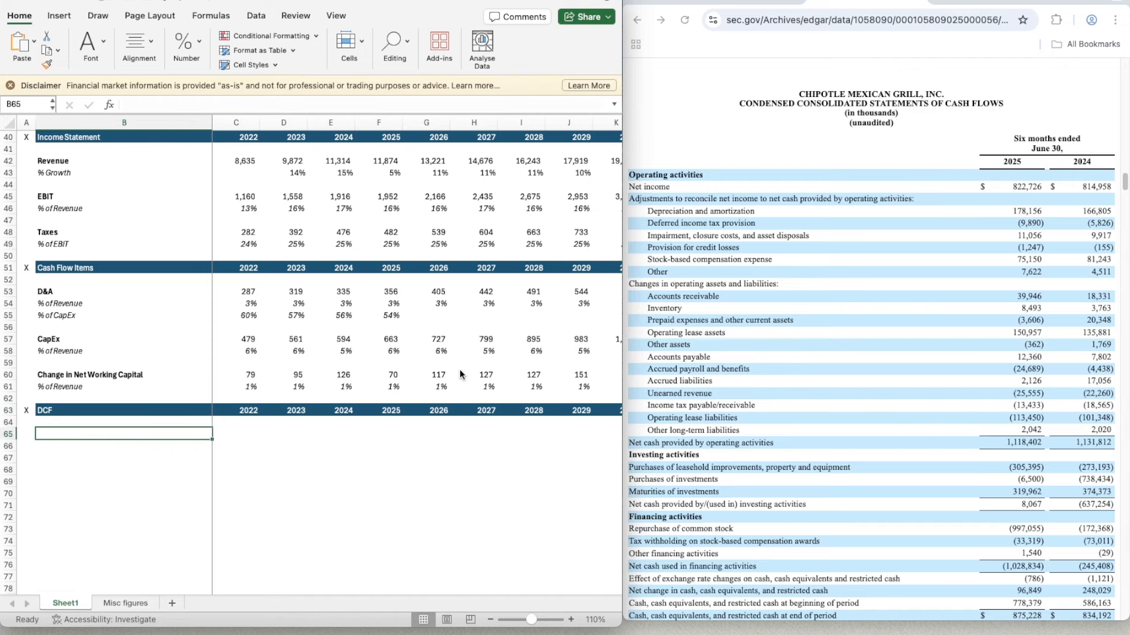
type("Revenue")
key("ctrl+b")
key("Return")
type("% Gr")
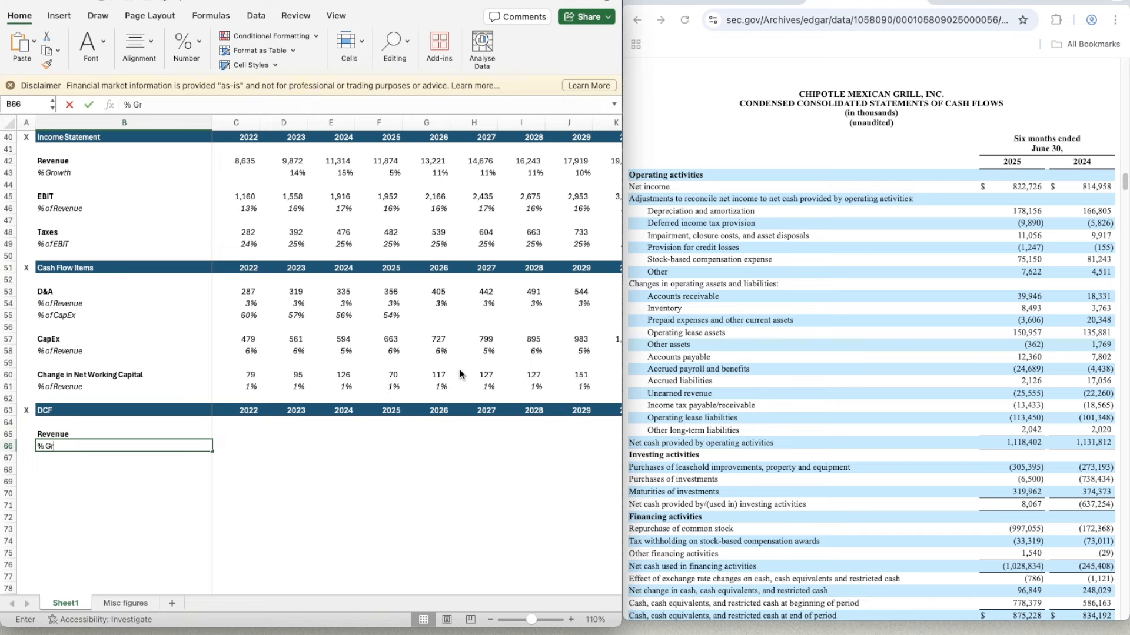
type("owth")
key("Return")
key("Up")
key("shift+space")
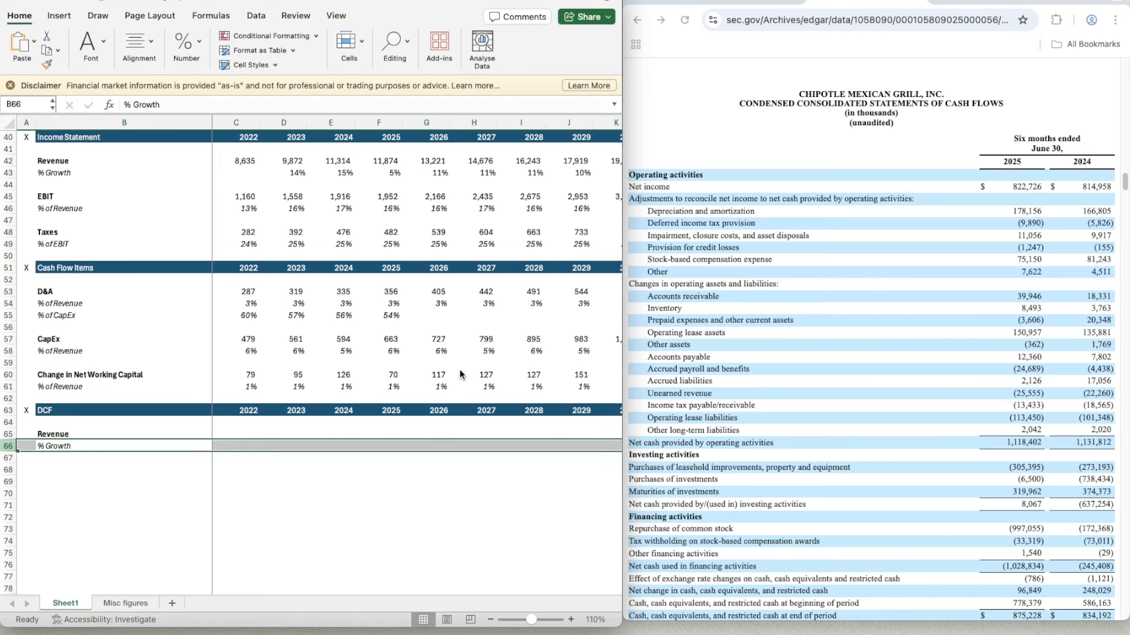
- Link the 2022 DCF revenue in C65 to the income statement revenue with =C42
key("Right")
key("Up")
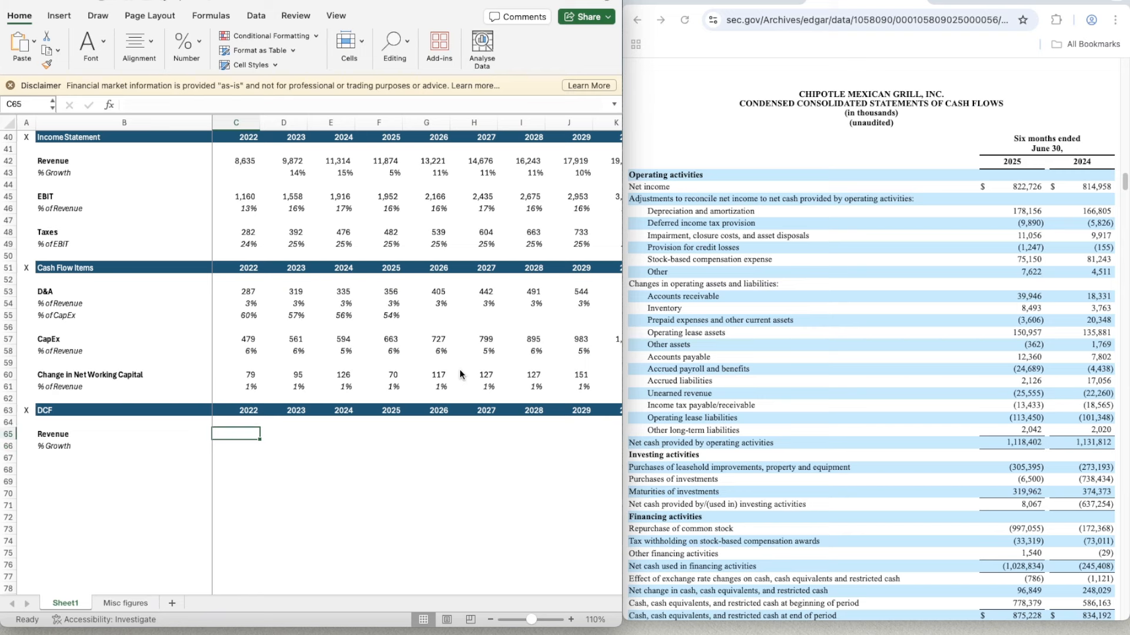
type("=")
key("Up")
key("Up")
key("Up")
key("Up")
key("Up")
key("Up")
key("Up")
key("Up")
key("Up")
key("Up")
key("Up")
key("Up")
key("Up")
key("Up")
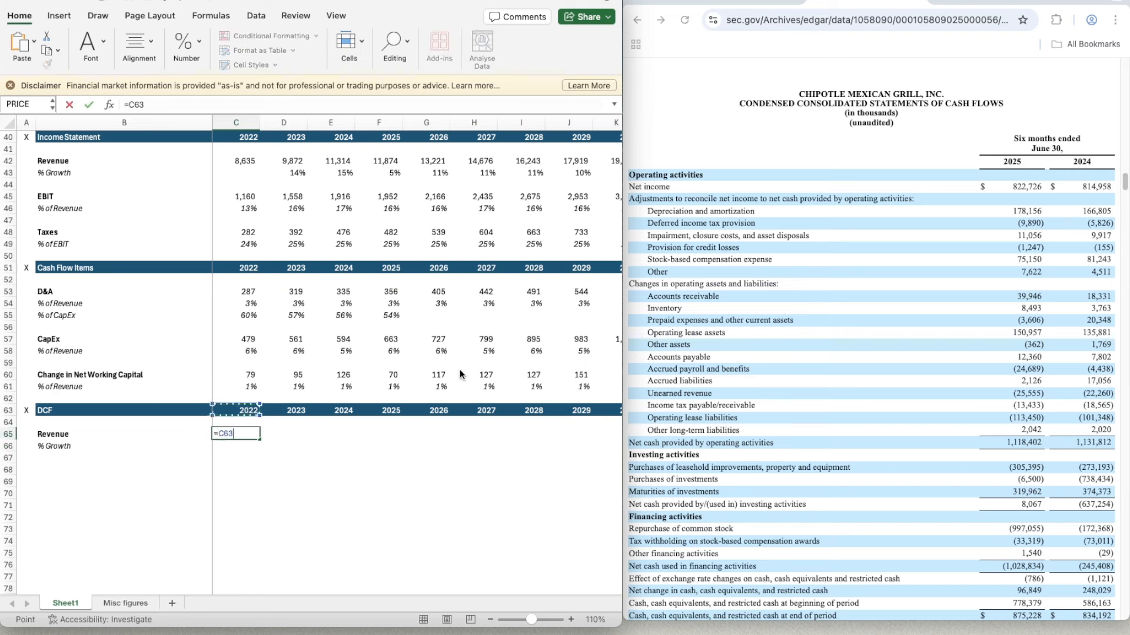
key("Up")
key("Up")
key("Up")
key("Up")
key("Up")
key("Up")
key("Up")
key("Up")
key("Up")
key("Up")
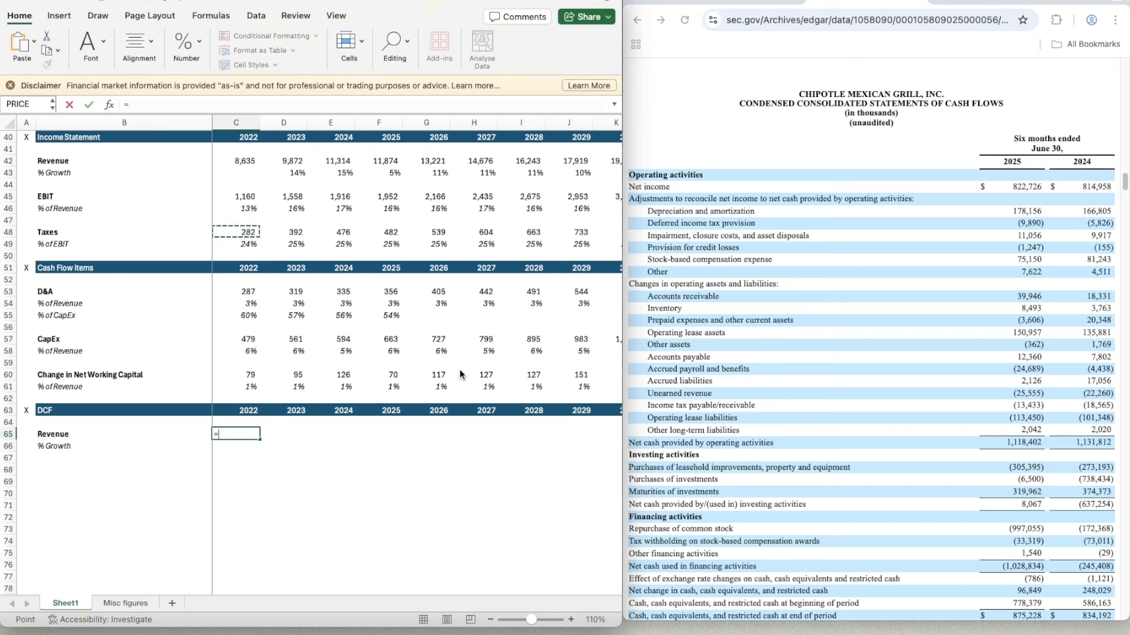
key("Down")
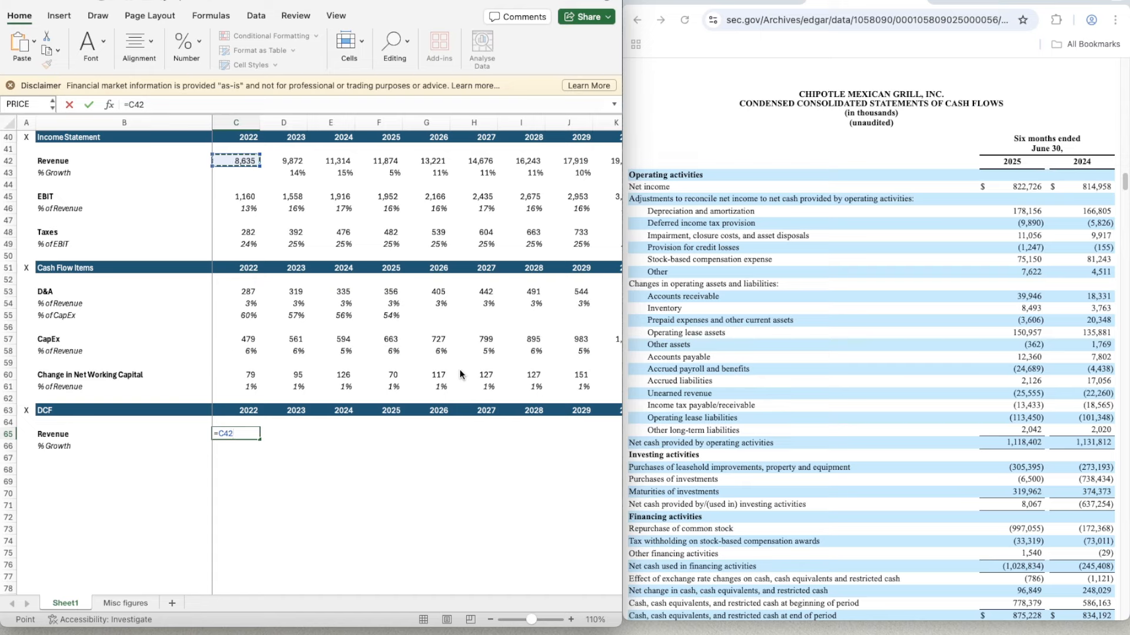
key("Return")
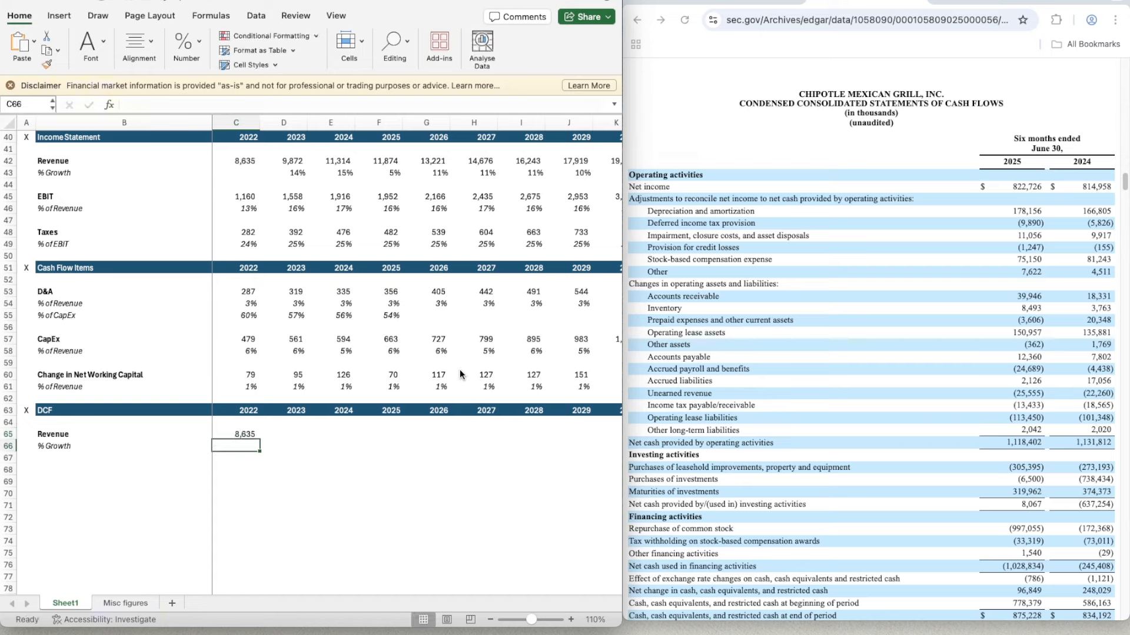
- Copy the linked DCF revenue from C65 across to 2030 in K65
key("Up")
key("ctrl+c")
key("shift+Right")
key("shift+Right")
key("shift+Right")
key("shift+Right")
key("shift+Right")
key("shift+Right")
key("shift+Right")
key("shift+Right")
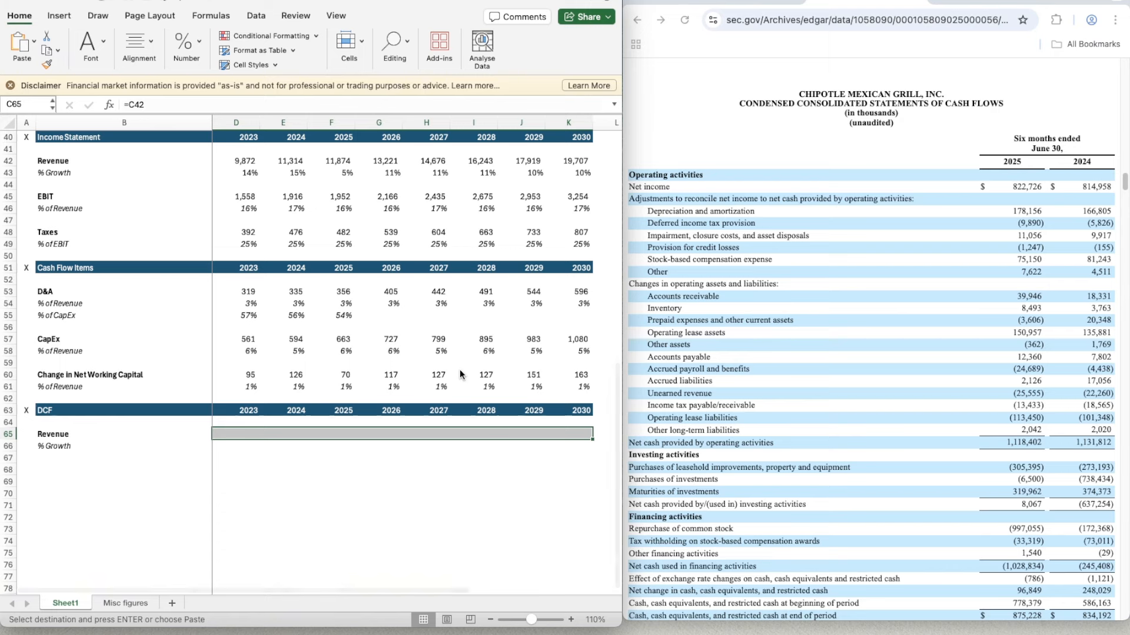
key("Return")
- Calculate the 2023 DCF revenue growth in D66 with =D65/C65-1
key("Down")
key("Right")
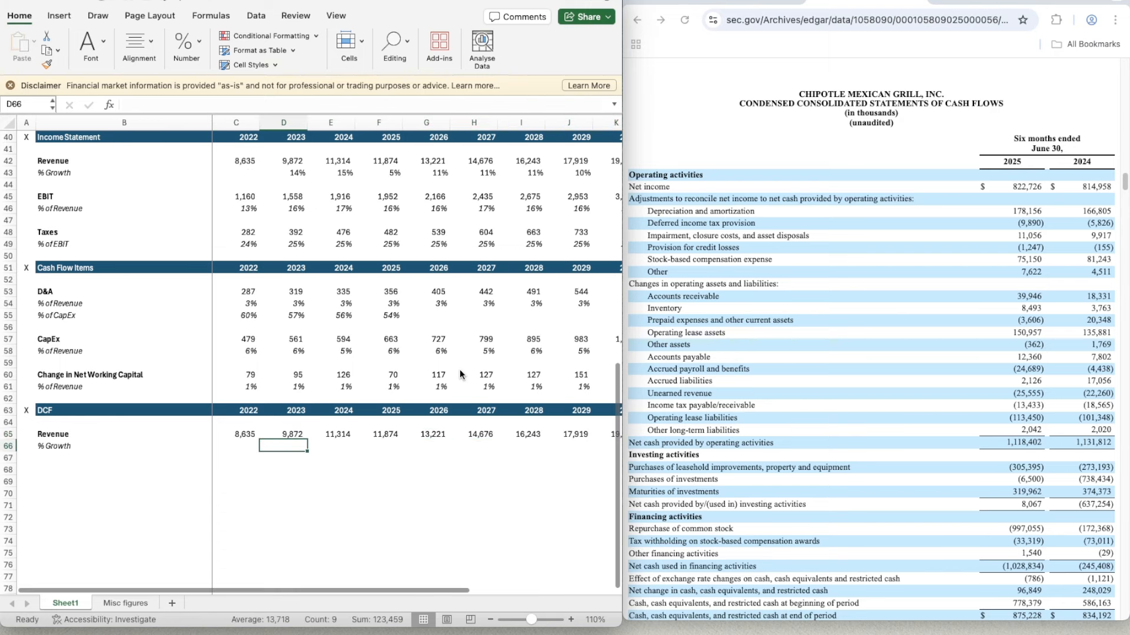
type("=")
key("Up")
type("/")
key("Left")
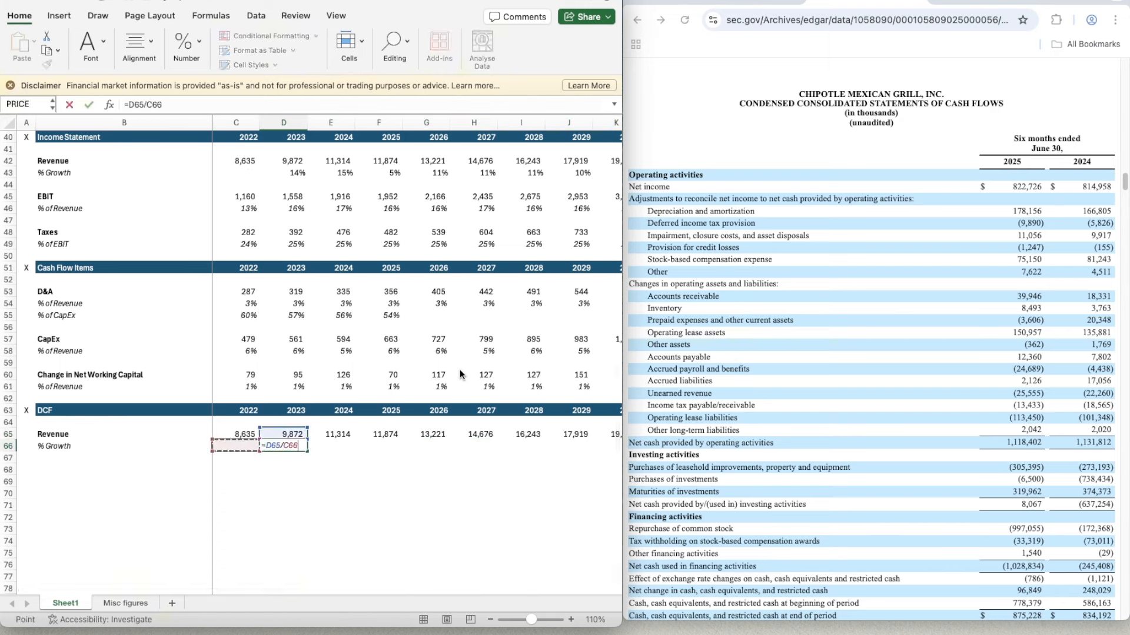
key("Up")
key("Return")
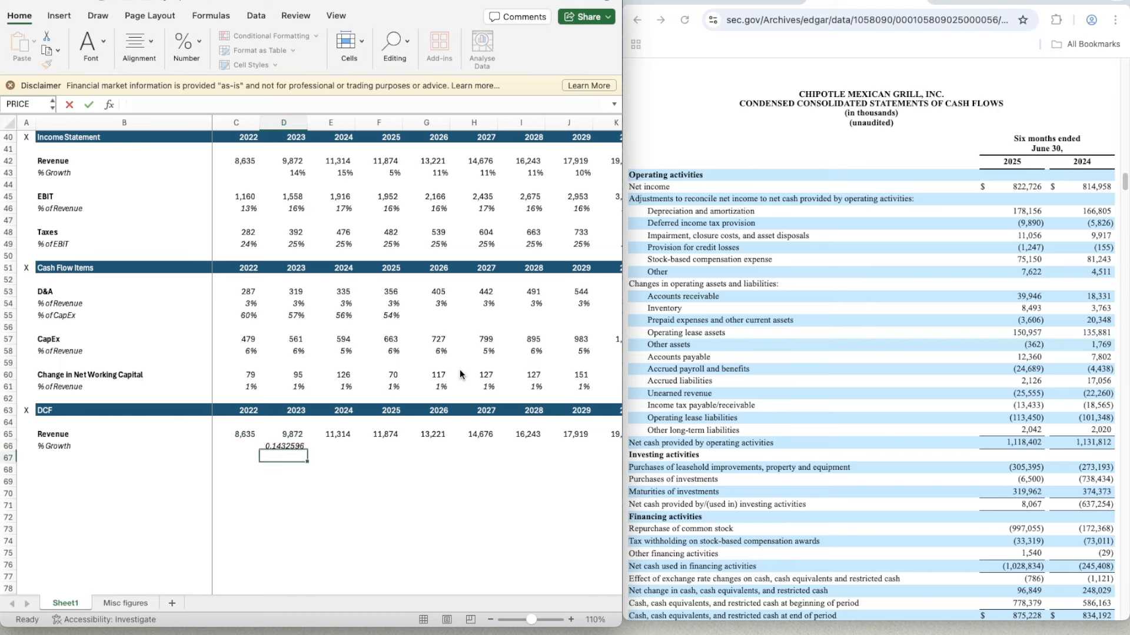
- Apply the percentage formatting of D61 to the 2023 DCF revenue growth in D66
key("Up")
key("Up")
key("Up")
key("Up")
key("Up")
key("Up")
key("shift+super+c")
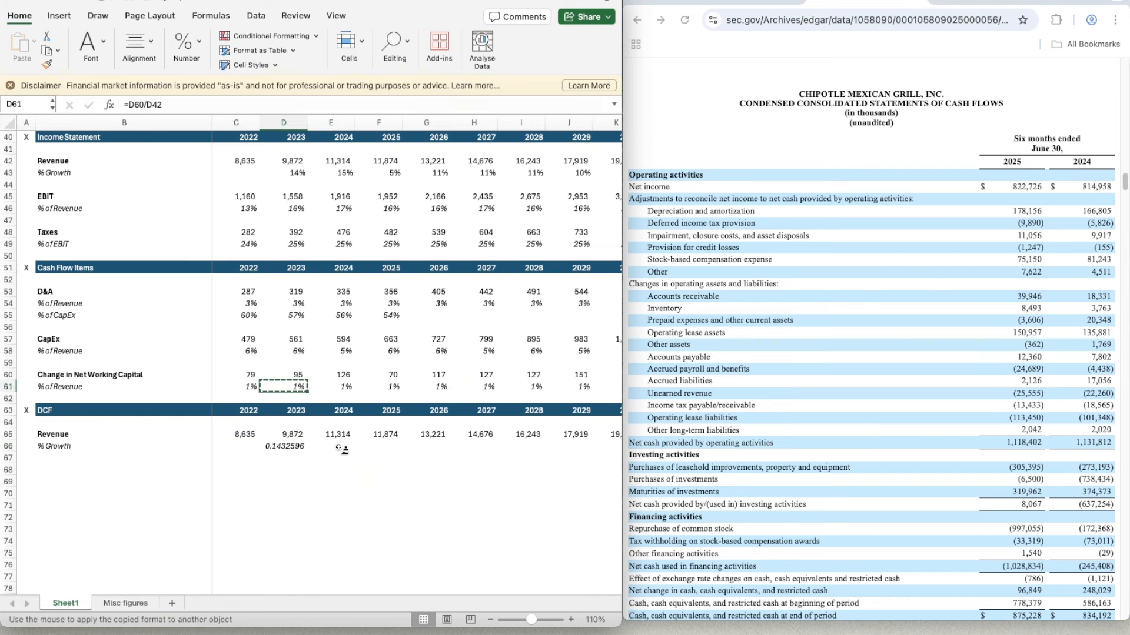
left_click(289, 447)
- Copy the DCF revenue growth formula from D66 across to 2030 in K66
key("super+c")
key("shift+Right")
key("shift+Right")
key("shift+Right")
key("shift+Right")
key("shift+Right")
key("shift+Right")
key("shift+Right")
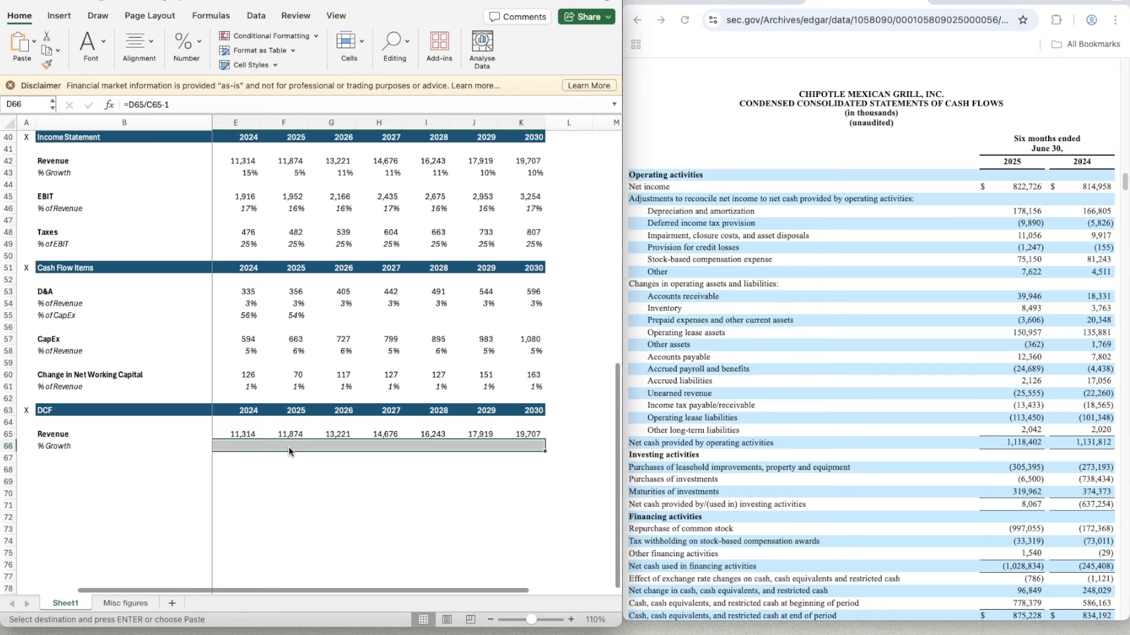
key("super+v")
- Add a bold EBIT label in B68 of the DCF section
key("Down")
key("Down")
key("Left")
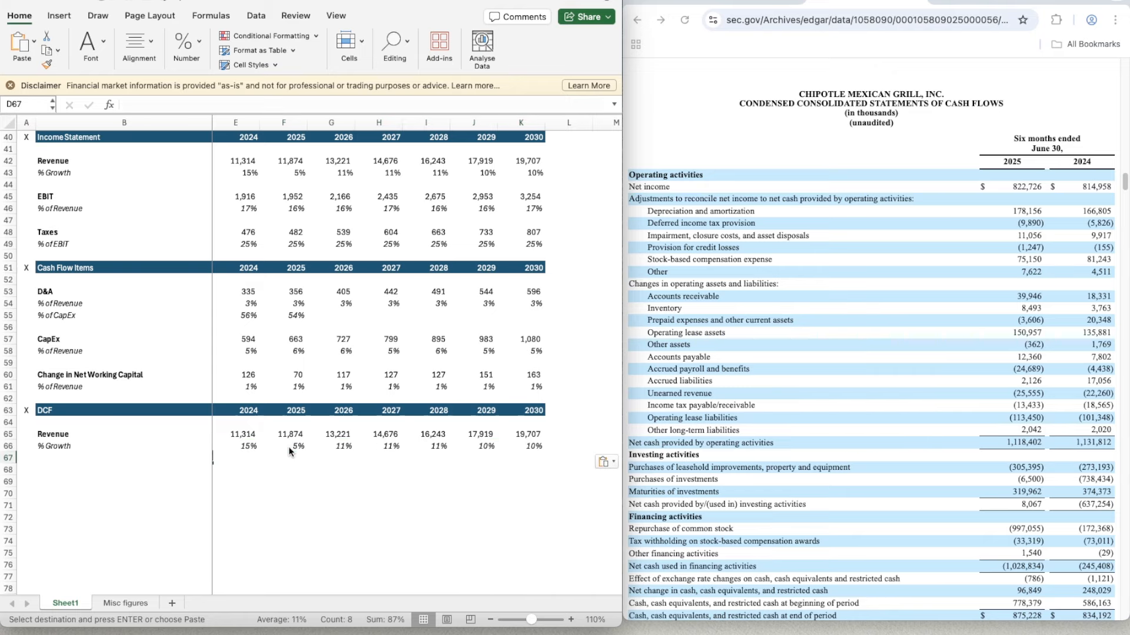
key("Left")
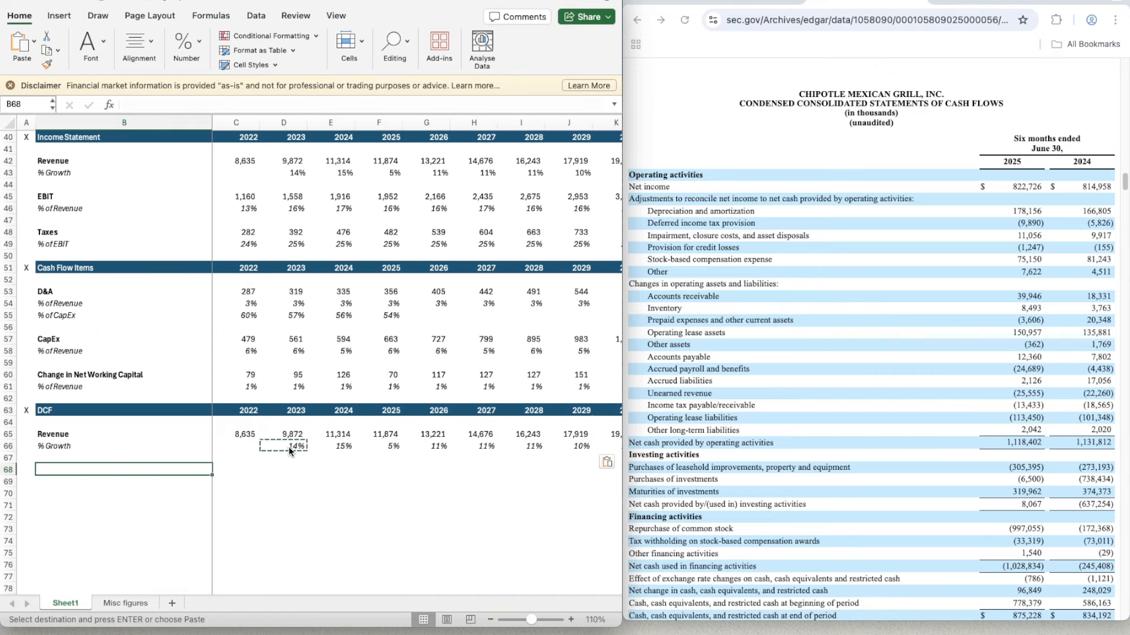
key("Left")
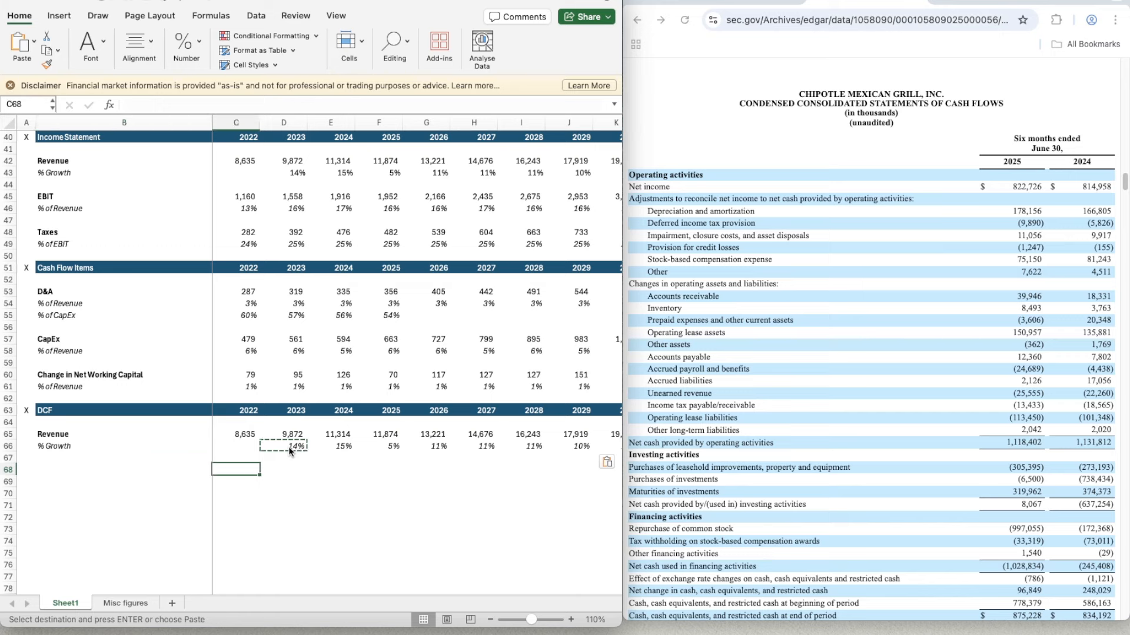
key("Right")
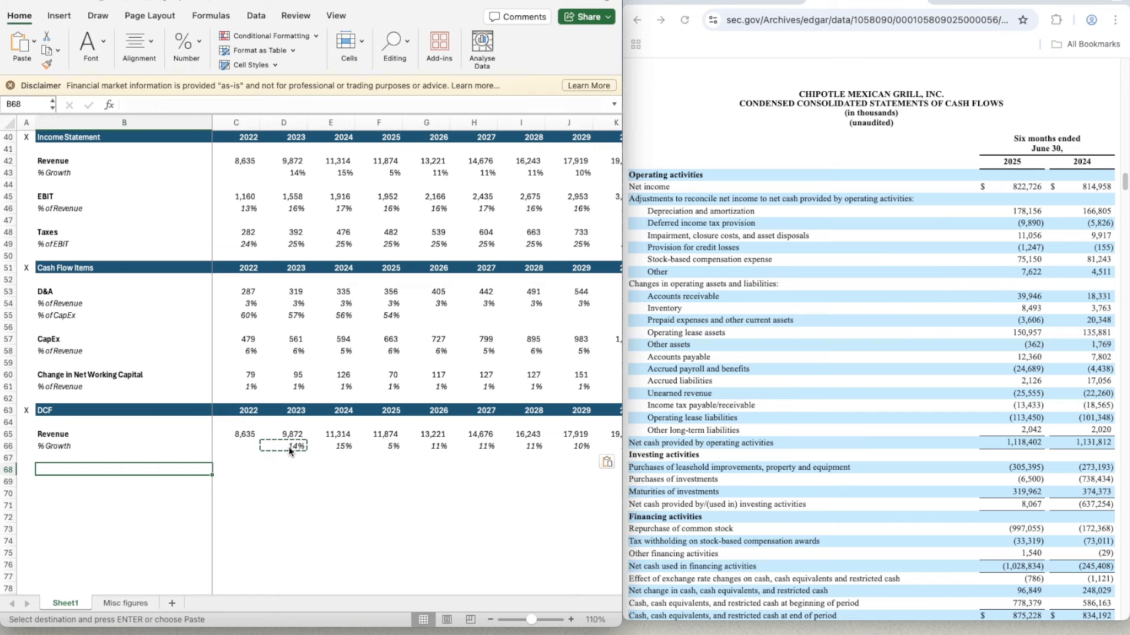
left_click(284, 490)
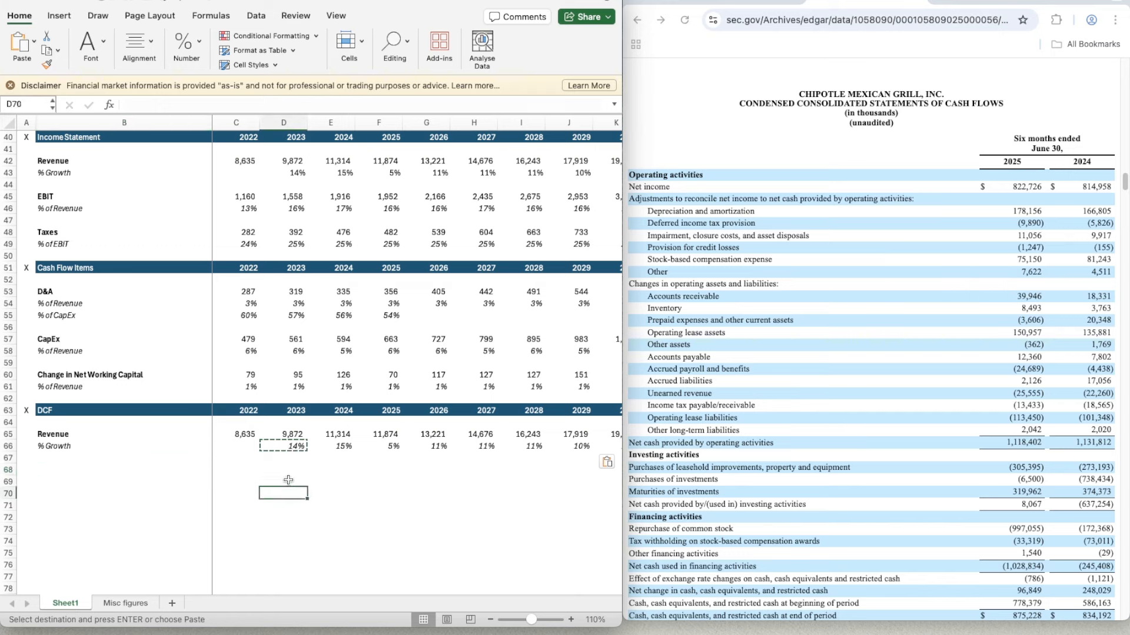
left_click(283, 467)
left_click(106, 467)
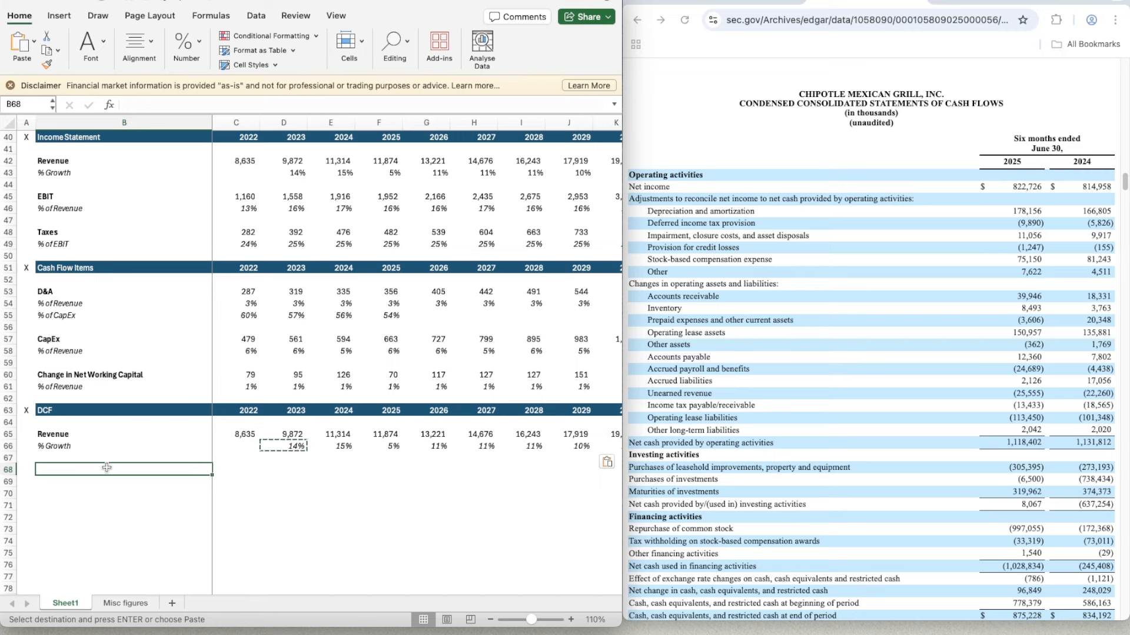
type("EBIT")
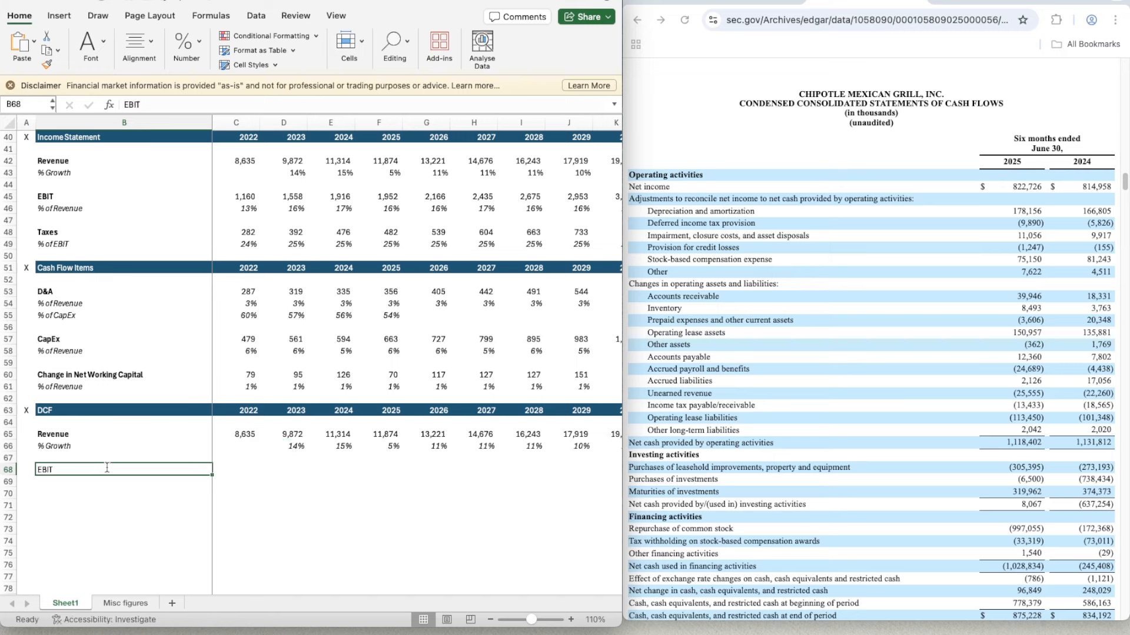
key("super+b")
key("Tab")
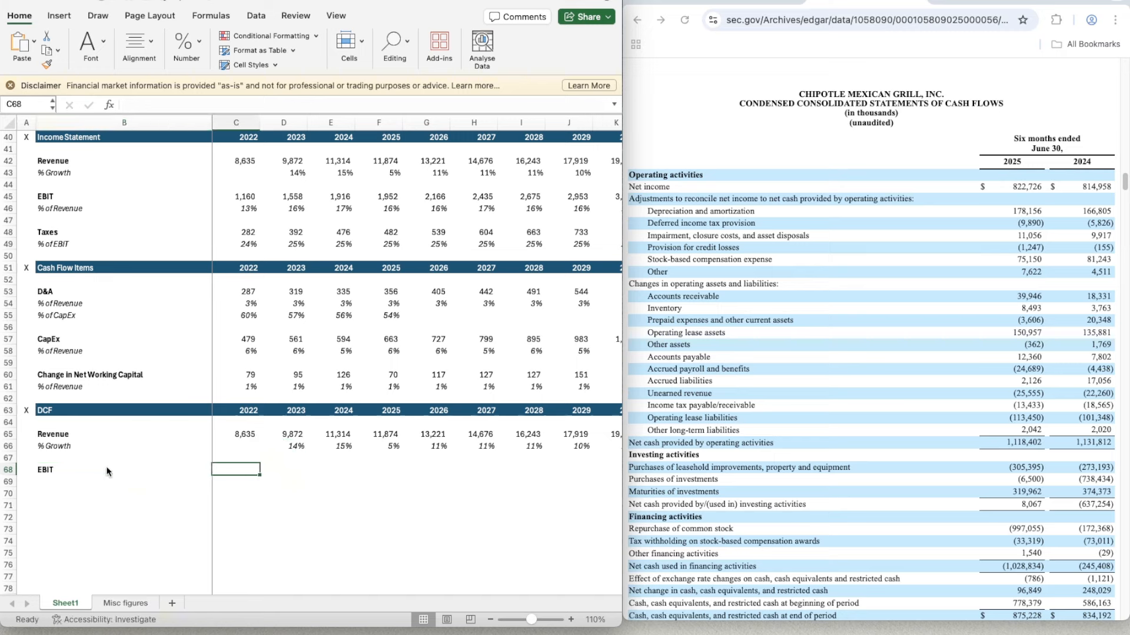
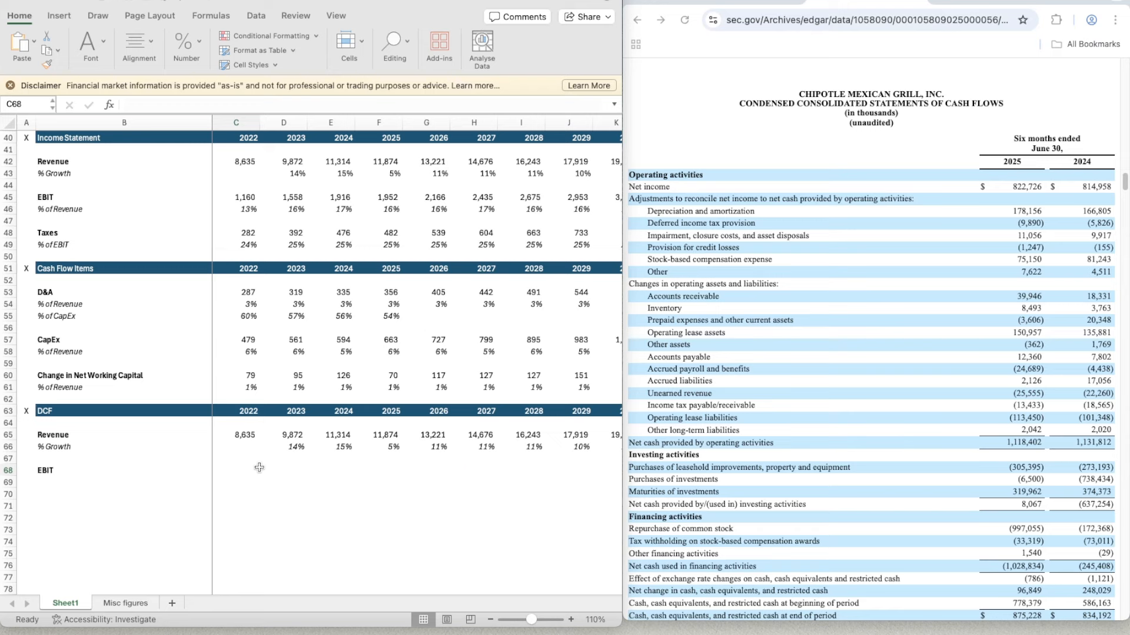
- In the DCF section, link the 2022 EBIT cell to the income statement's EBIT with =C45
left_click(323, 475)
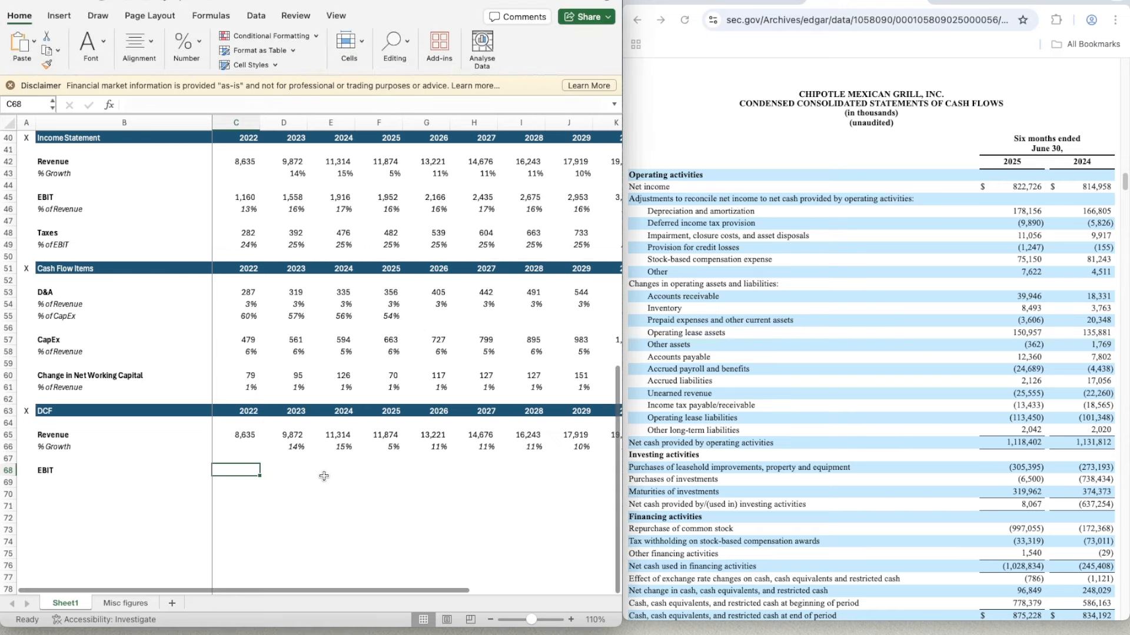
scroll(317, 474, "down", 1)
left_click(312, 464)
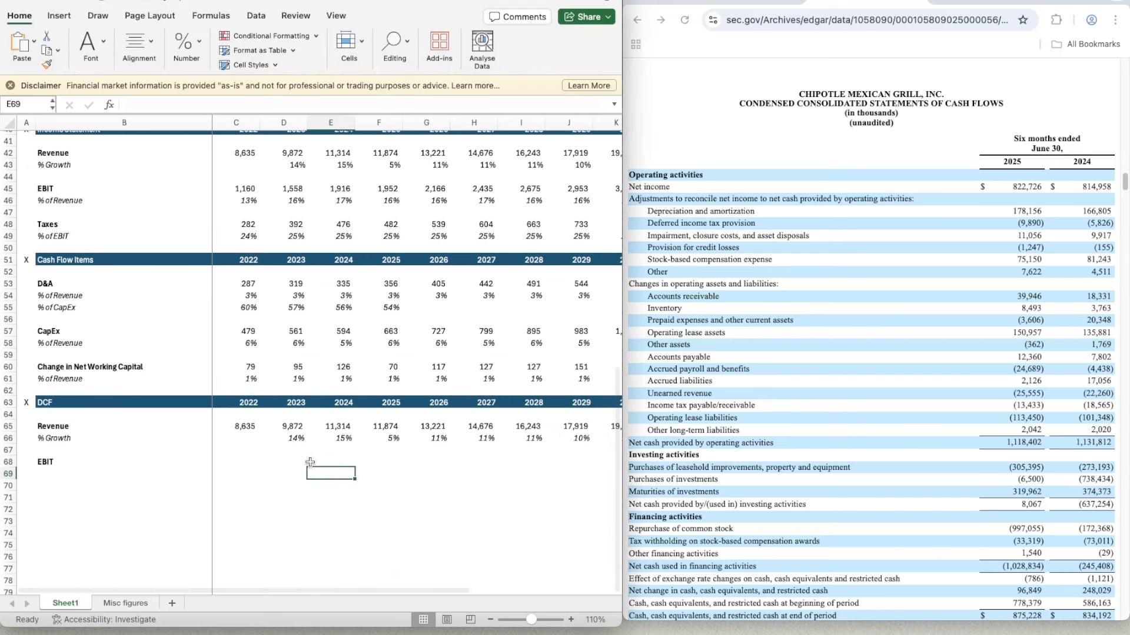
left_click(243, 458)
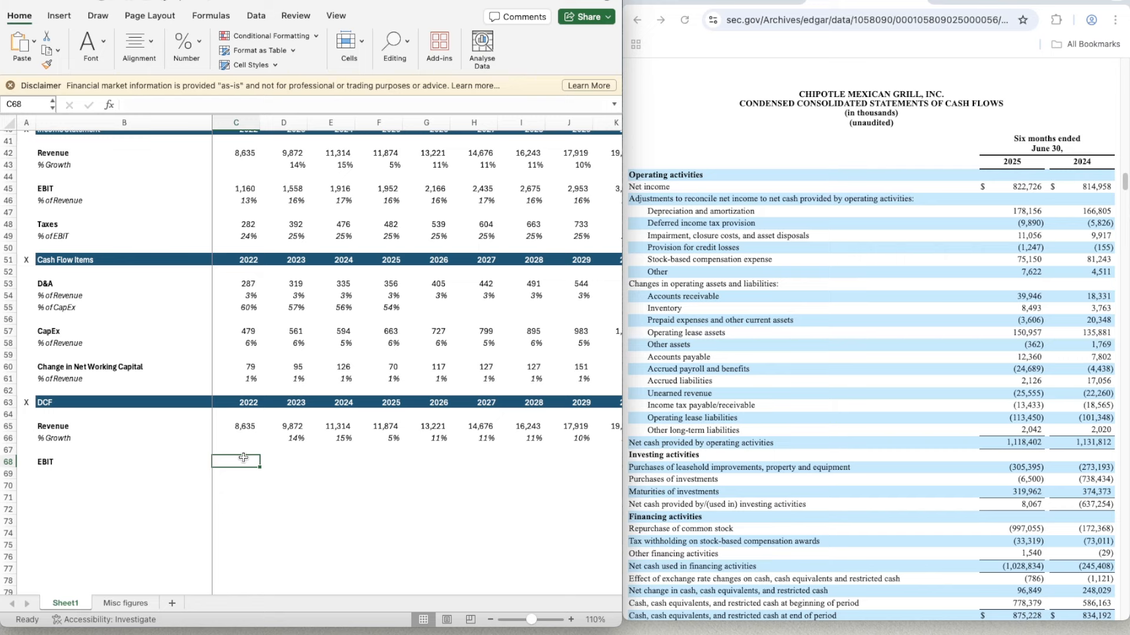
type("=C45")
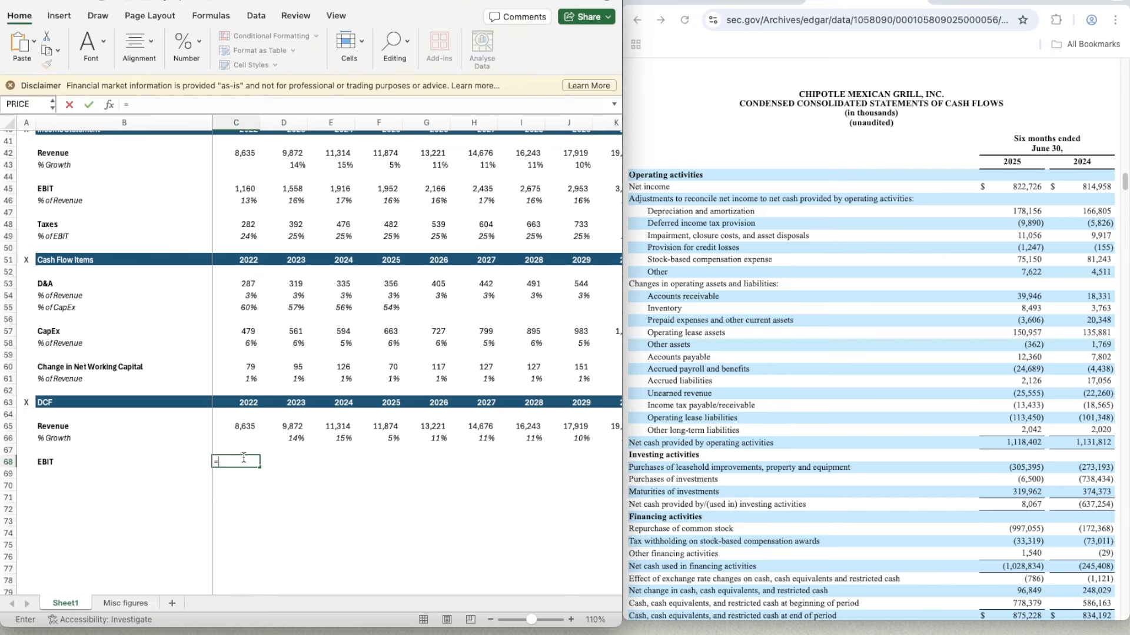
key("Return")
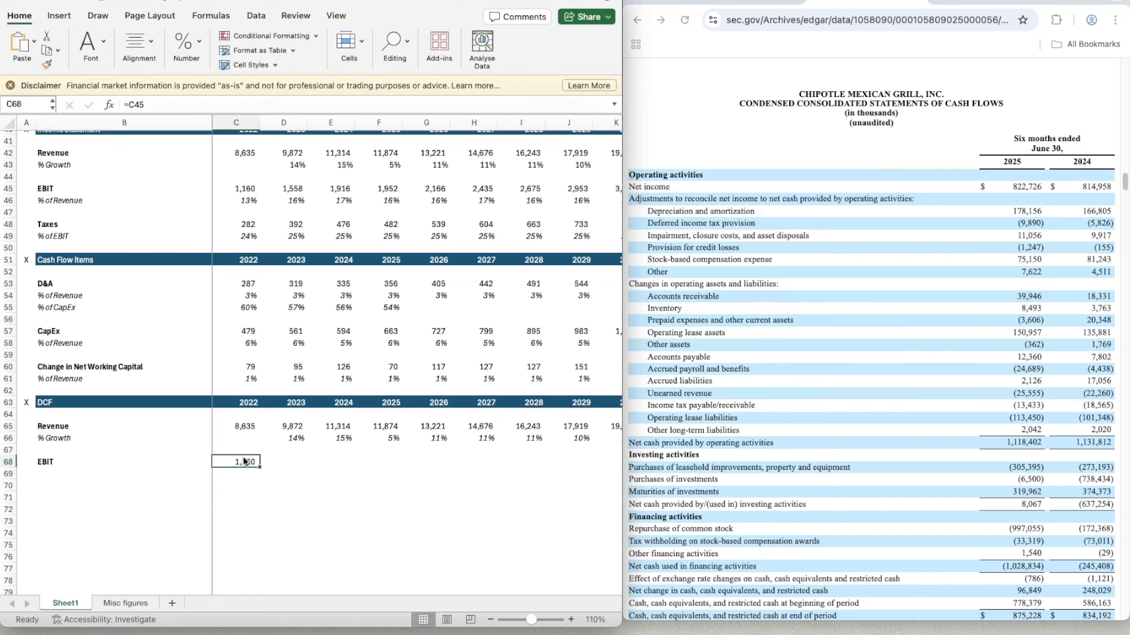
- Copy the 2022 DCF EBIT formula across to 2023 through 2025
key("ctrl+c")
key("shift+Right")
key("shift+Right")
key("shift+Right")
key("ctrl+v")
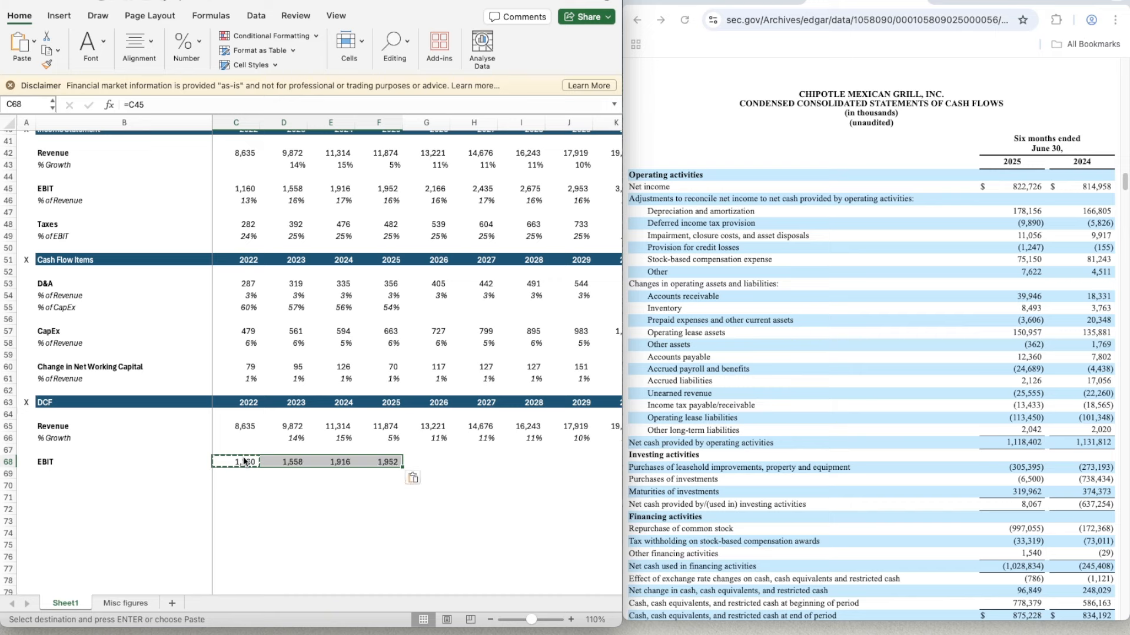
- Label the row beneath the DCF's EBIT "% of Revenue" and italicise that row
key("Down")
key("Left")
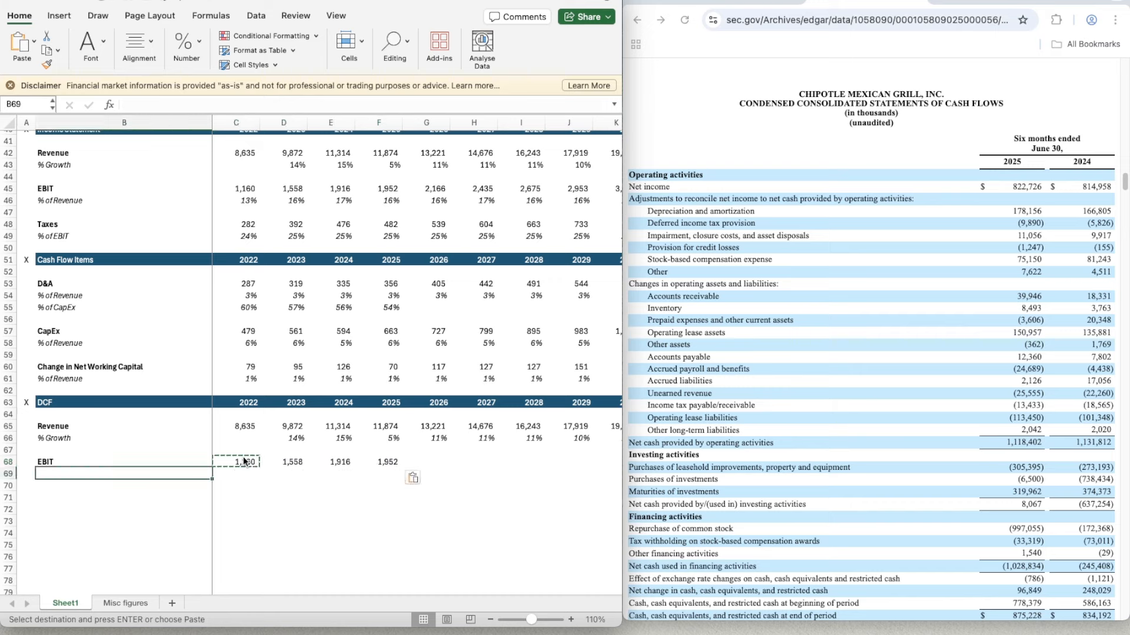
type("% of Revenue")
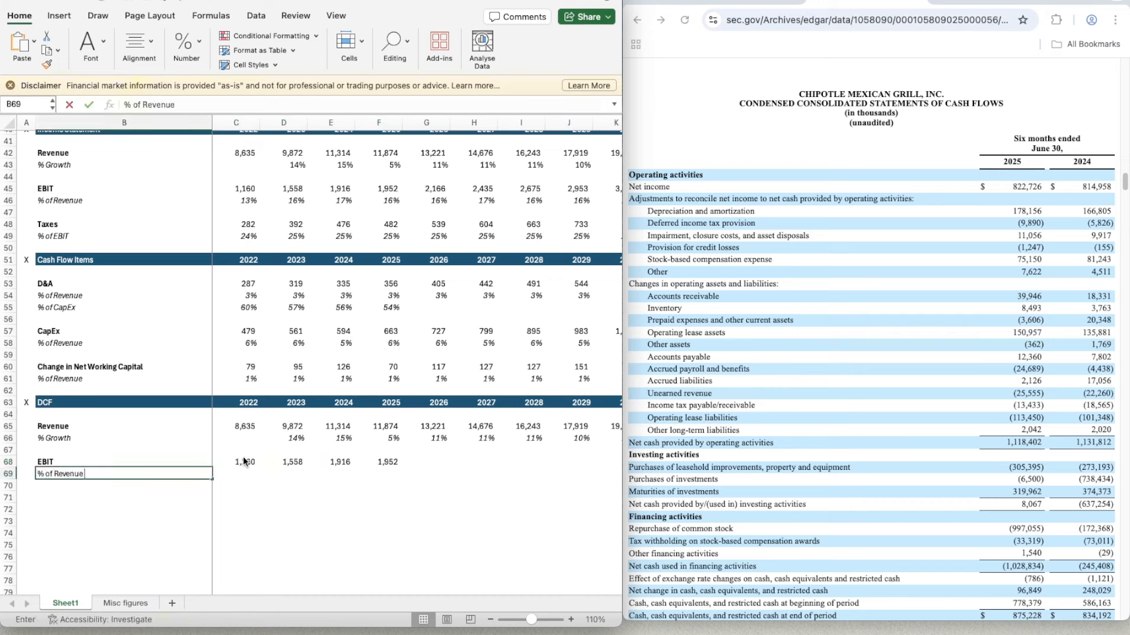
key("Tab")
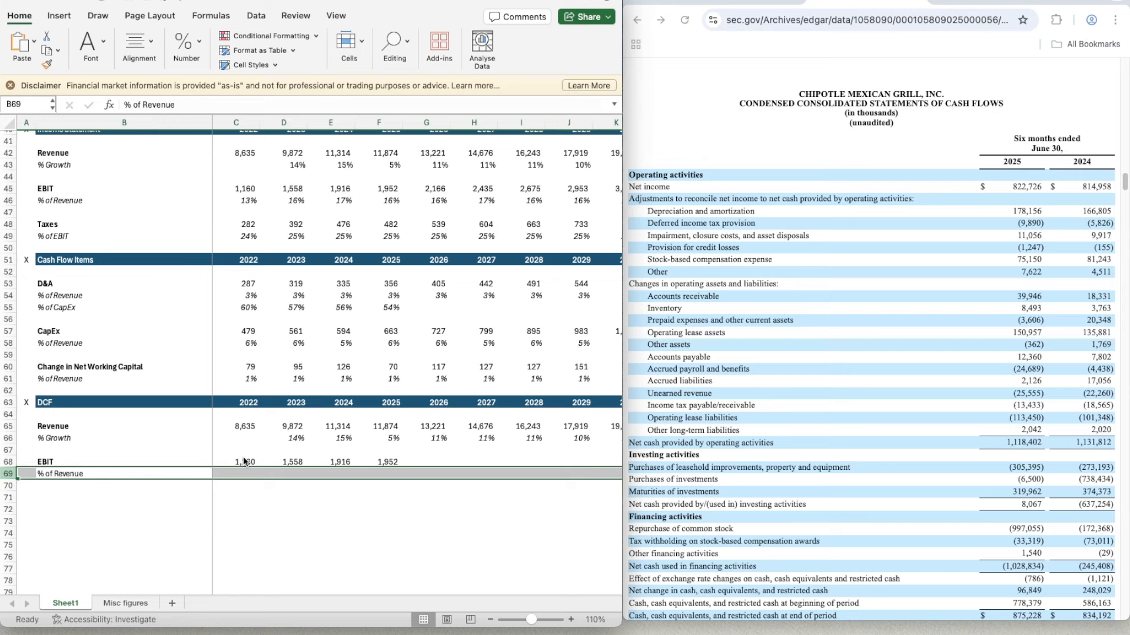
- Calculate the DCF's 2022 EBIT as a share of revenue in C69 with =C68/C65
type("=")
left_click(243, 461)
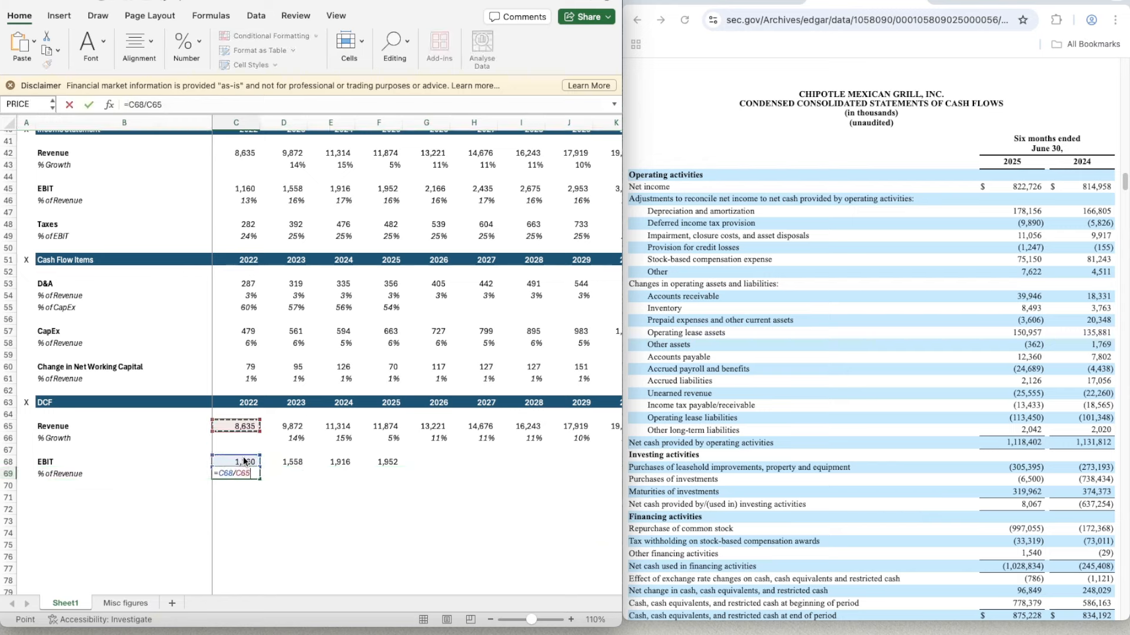
key("Return")
key("Up")
key("Up")
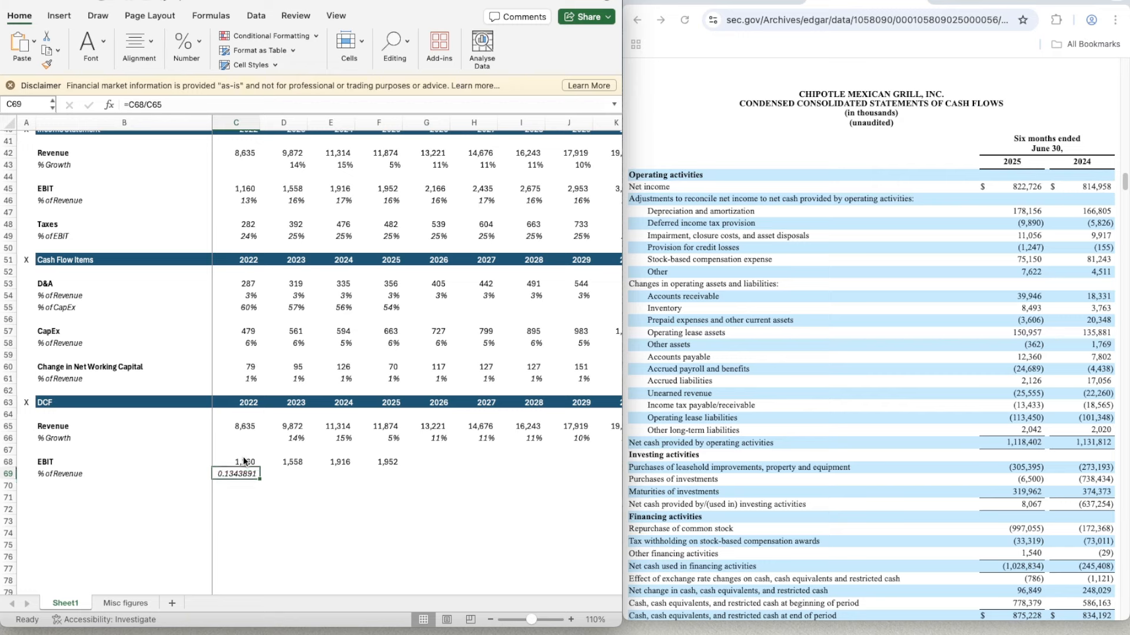
- Copy the whole-percent formatting of the DCF's 2023 revenue growth cell onto the 2022 EBIT margin in C69
key("Right")
key("Up")
key("Up")
key("super+shift+c")
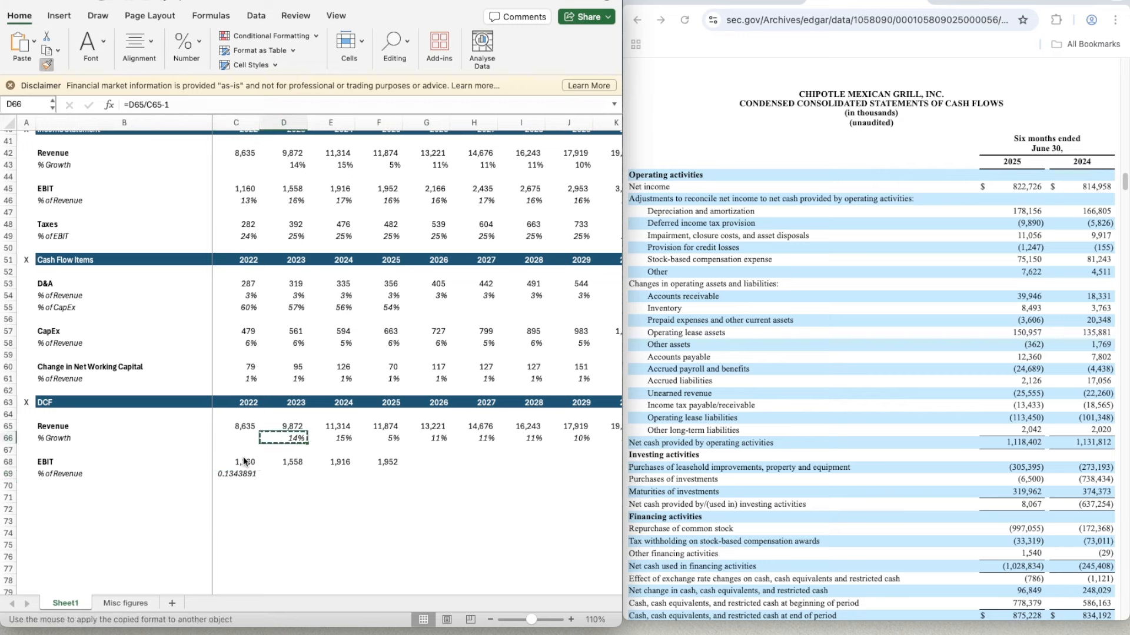
left_click(238, 476)
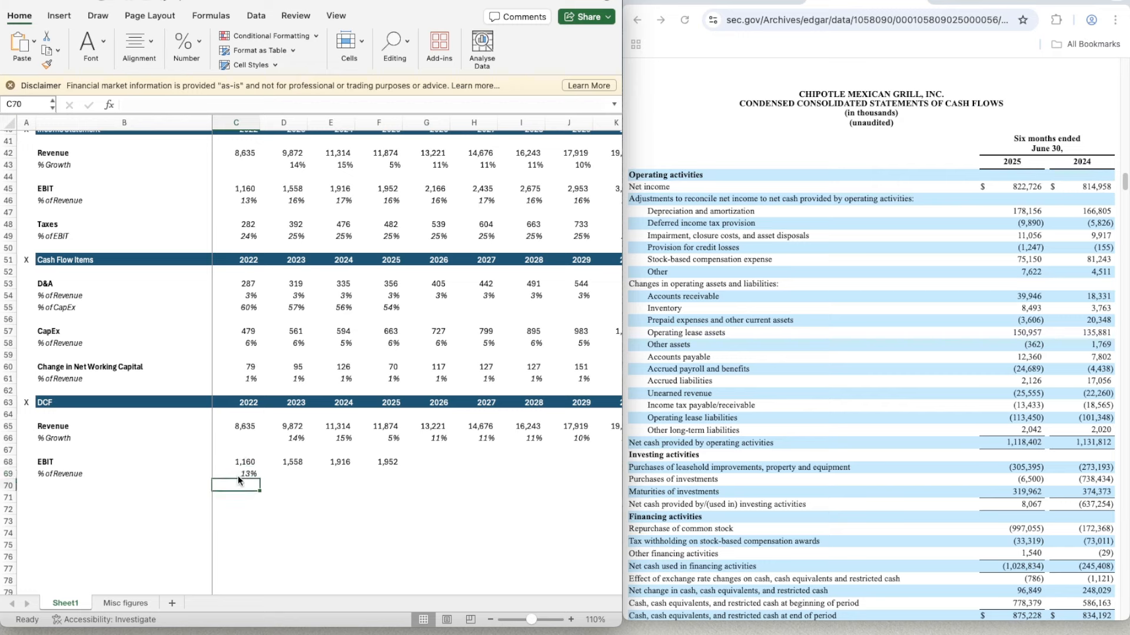
- Copy the 2022 EBIT margin formula in the DCF across to 2023 through 2025
key("super+c")
key("shift+Right")
key("shift+Right")
key("shift+Right")
key("shift+Right")
key("shift+Left")
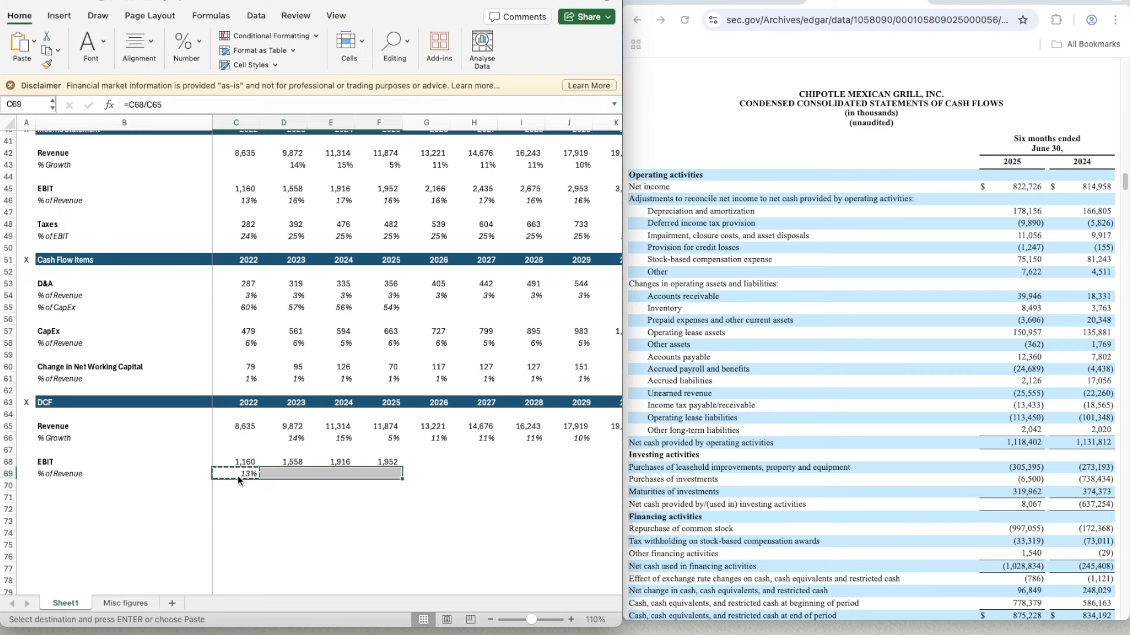
key("super+v")
key("Tab")
key("Right")
key("Right")
key("Right")
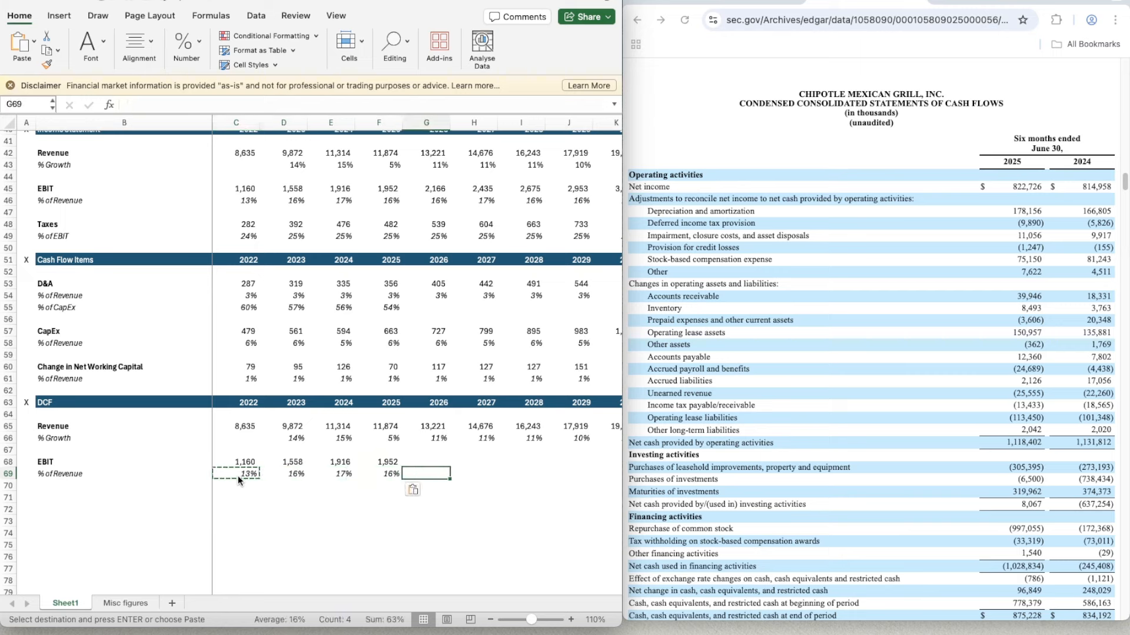
key("Down")
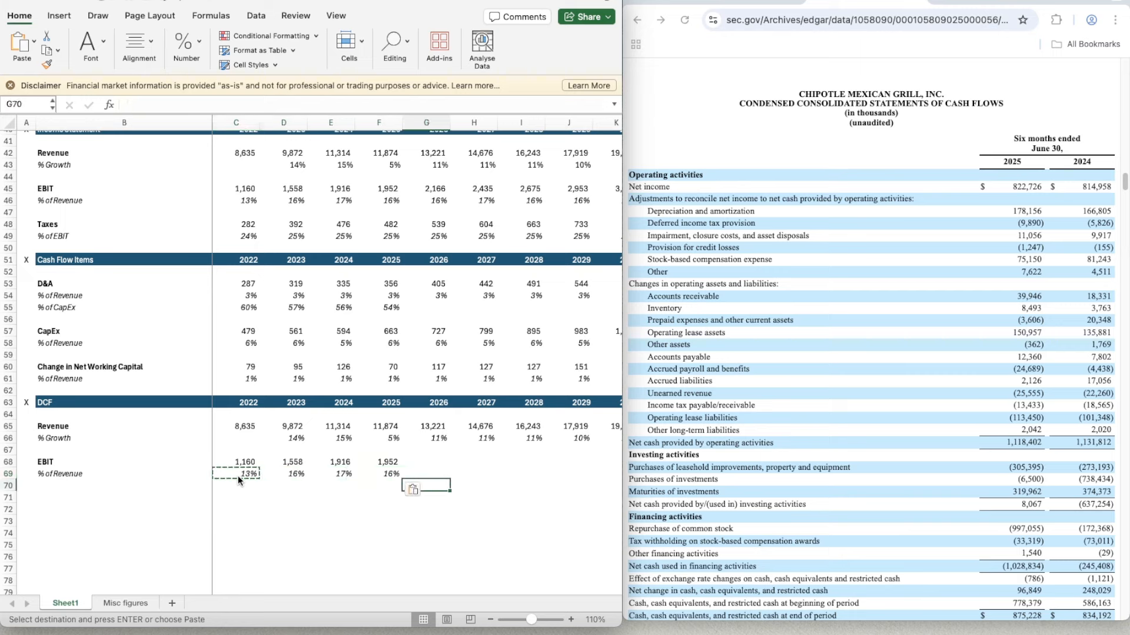
scroll(448, 268, "up", 5)
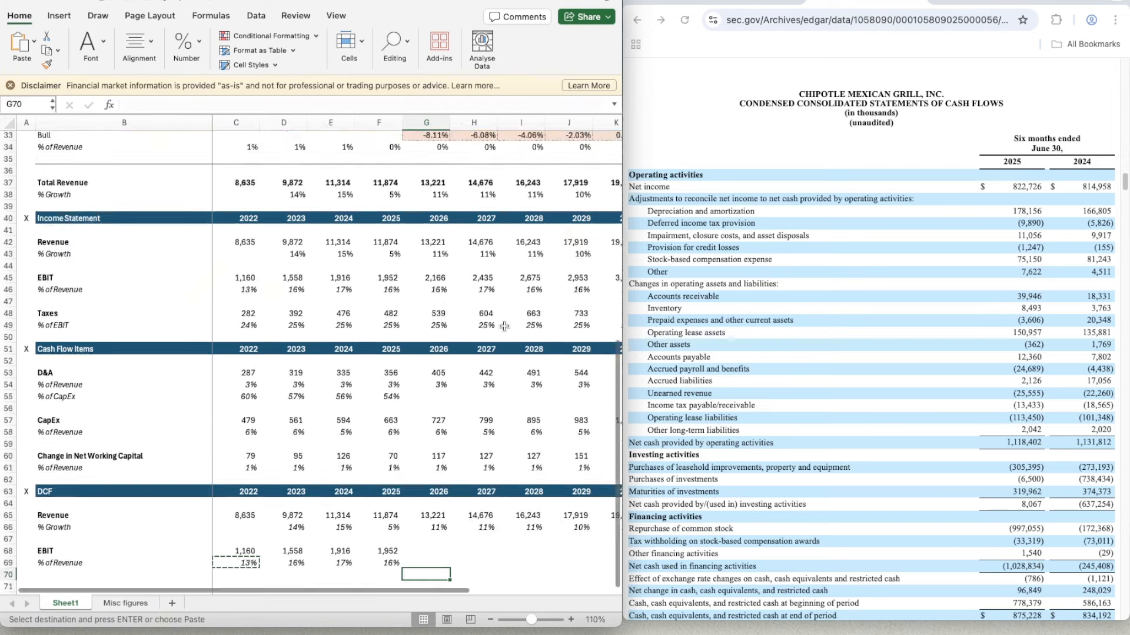
scroll(448, 267, "up", 1)
left_click(419, 187)
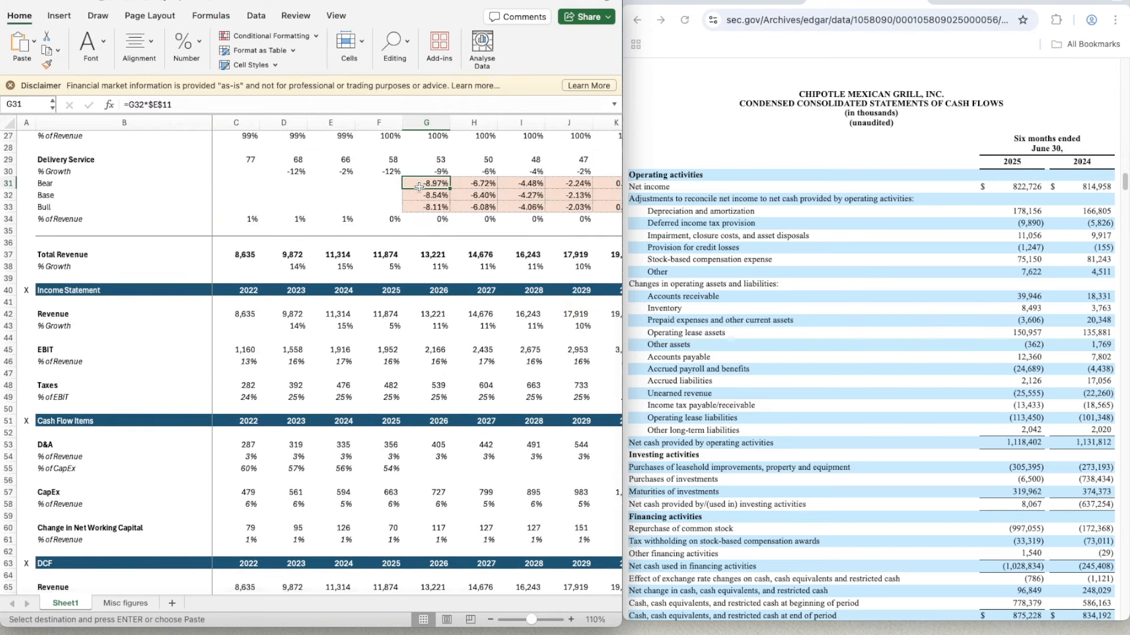
key("shift+Down")
key("shift+Down")
key("shift+Right")
key("shift+Right")
key("shift+Right")
key("shift+Right")
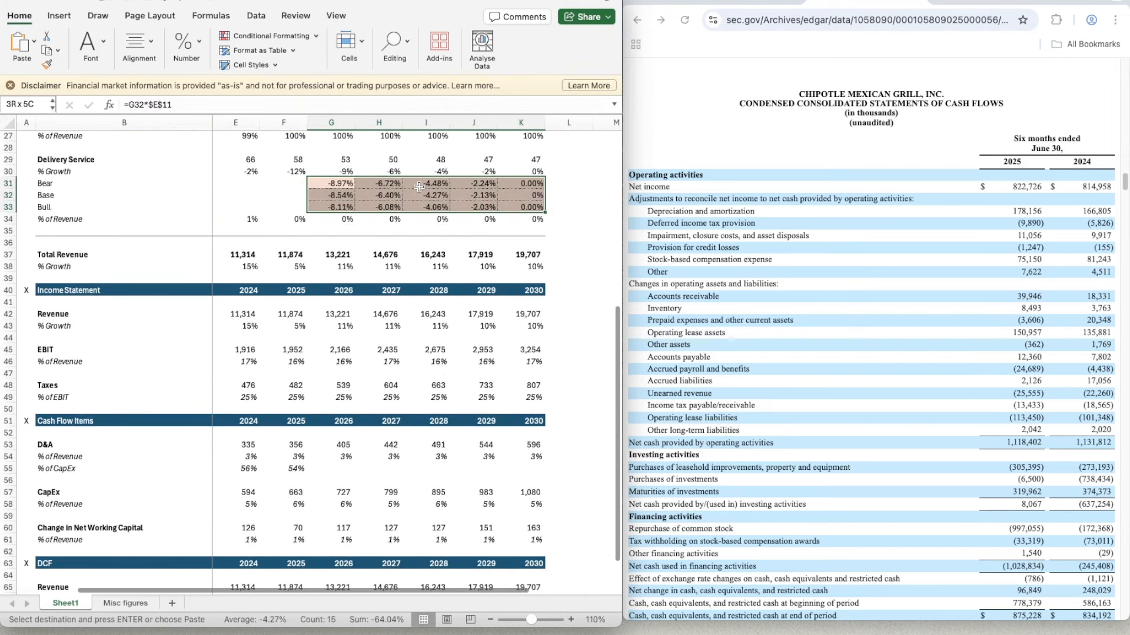
key("Right")
key("Right")
key("Right")
key("Right")
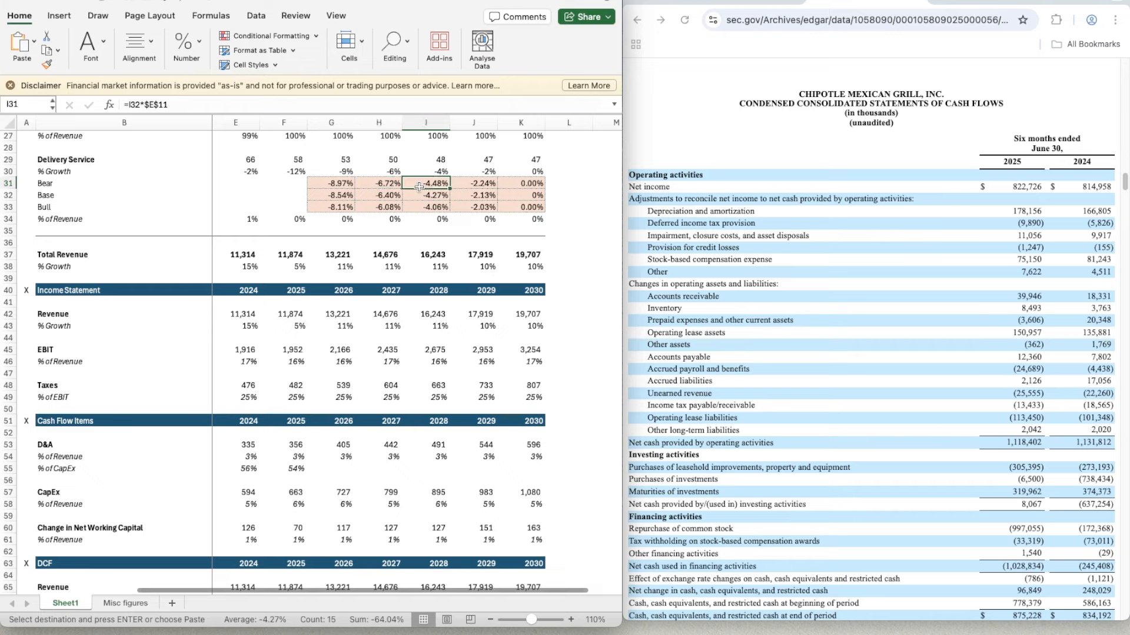
key("Down")
key("Up")
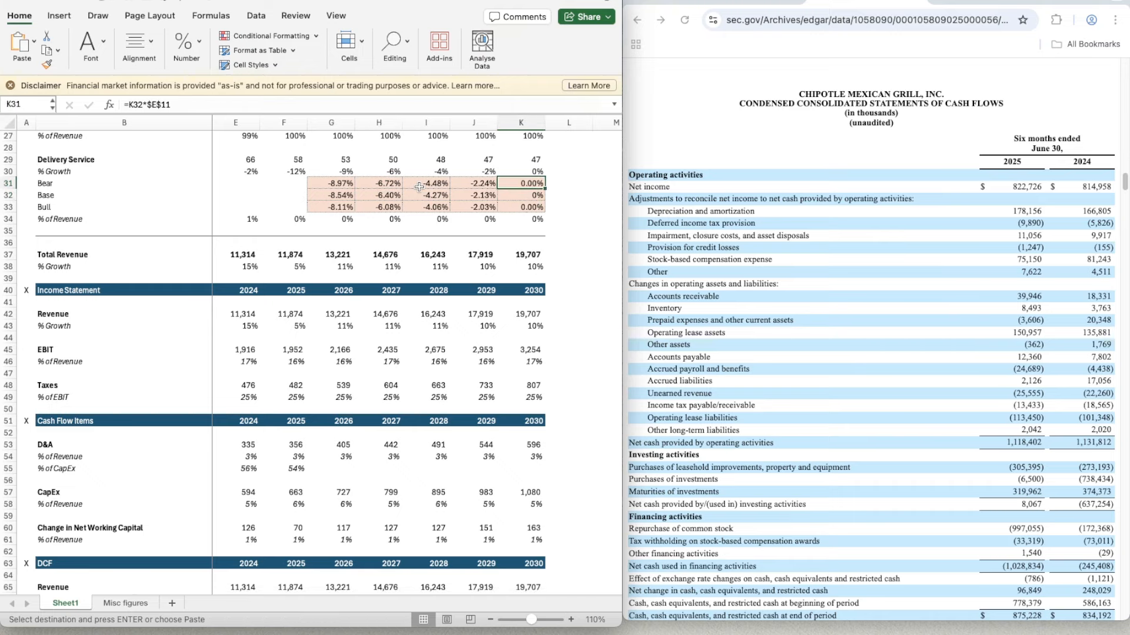
- Try to give the Delivery Service Base assumption in G11 two decimals by re-entering its value as 0.00%
scroll(437, 257, "up", 7)
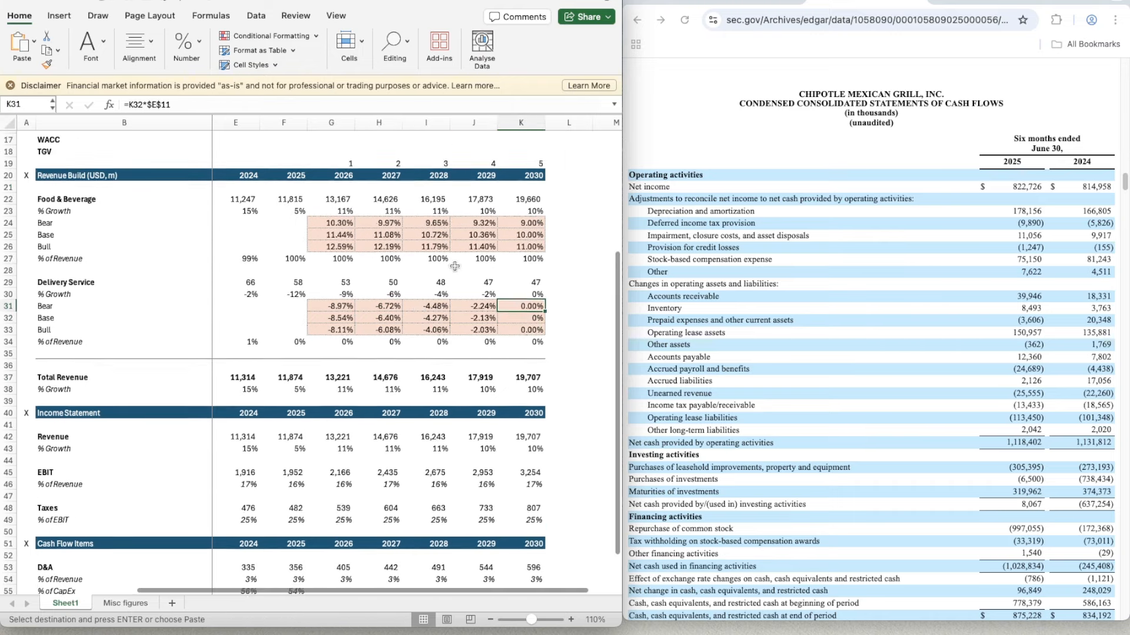
left_click(338, 213)
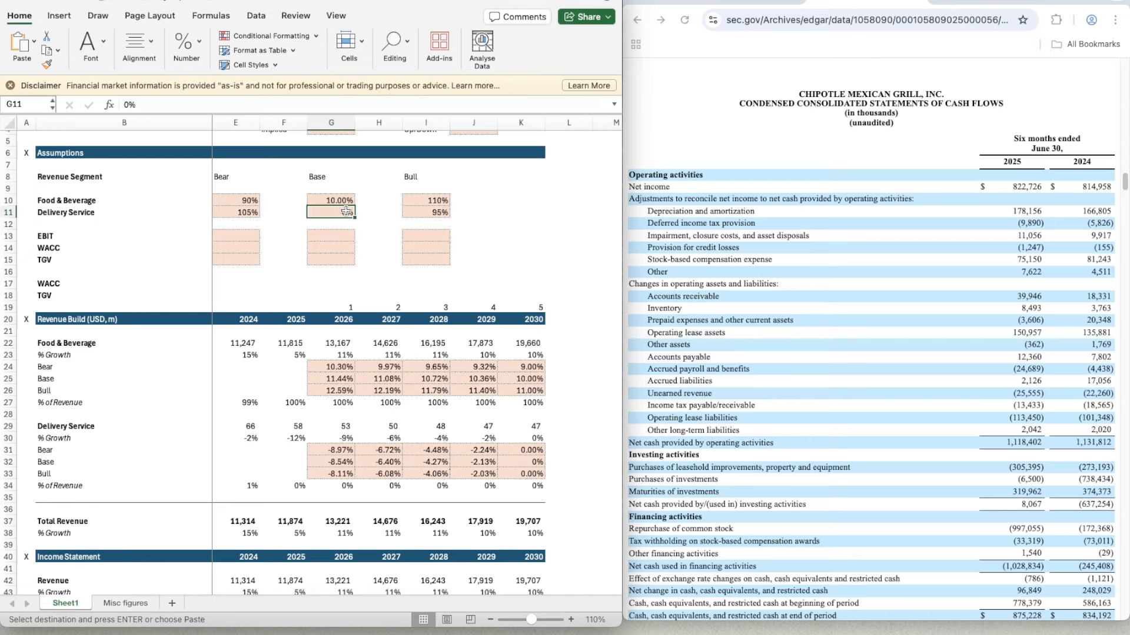
type("00")
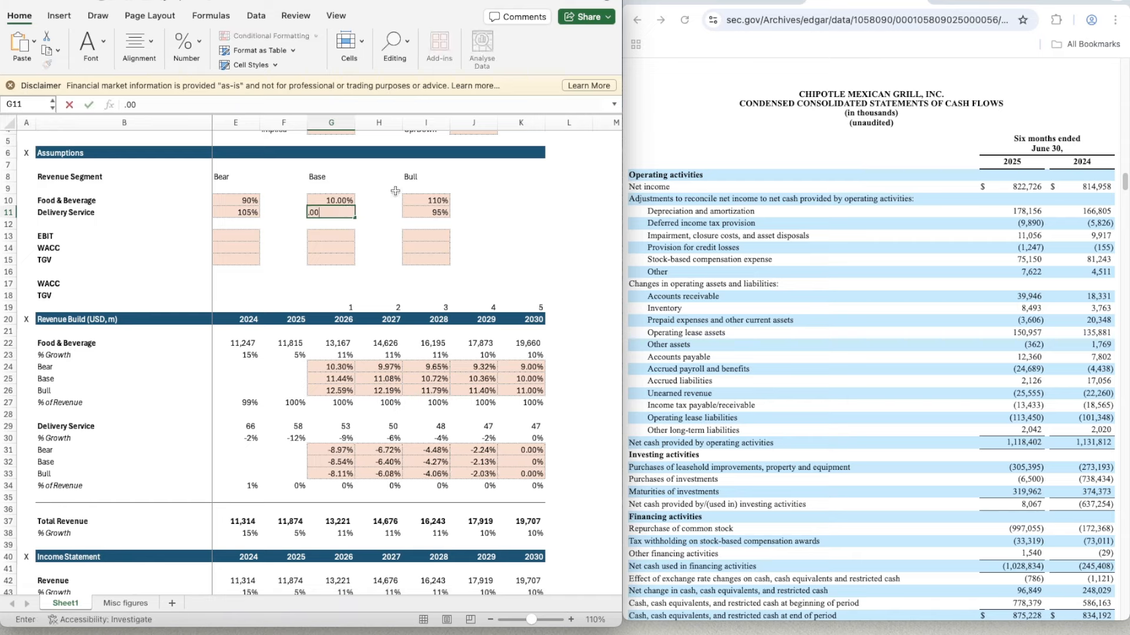
key("Return")
key("Up")
type("0.00")
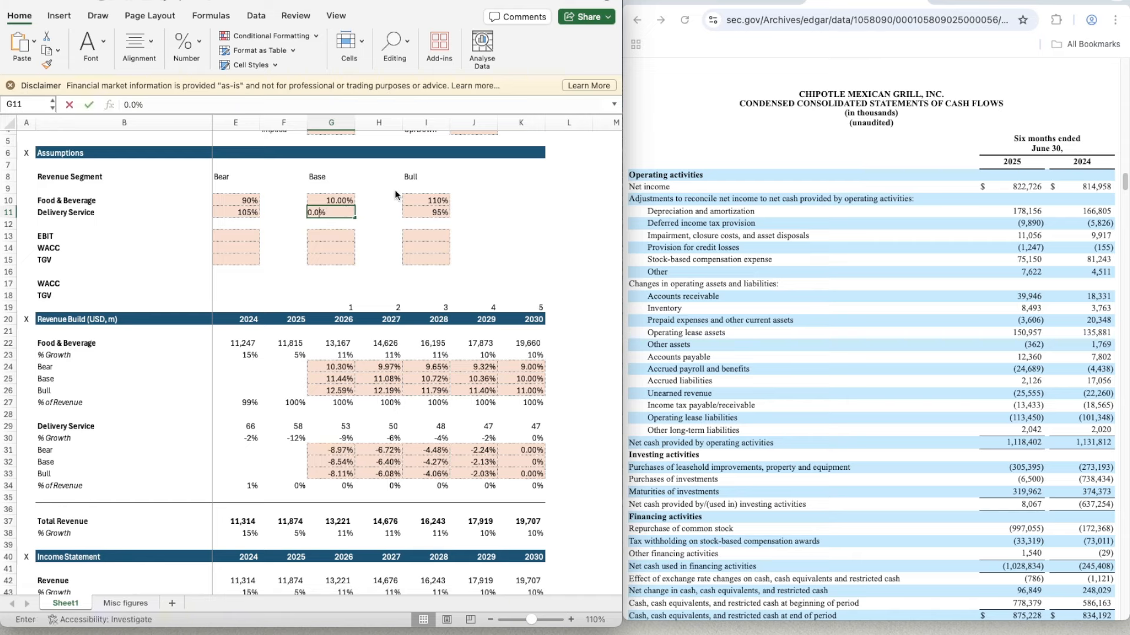
key("Return")
- Increase the decimals of the Delivery Service Base assumption in G11 to two places
left_click(333, 207)
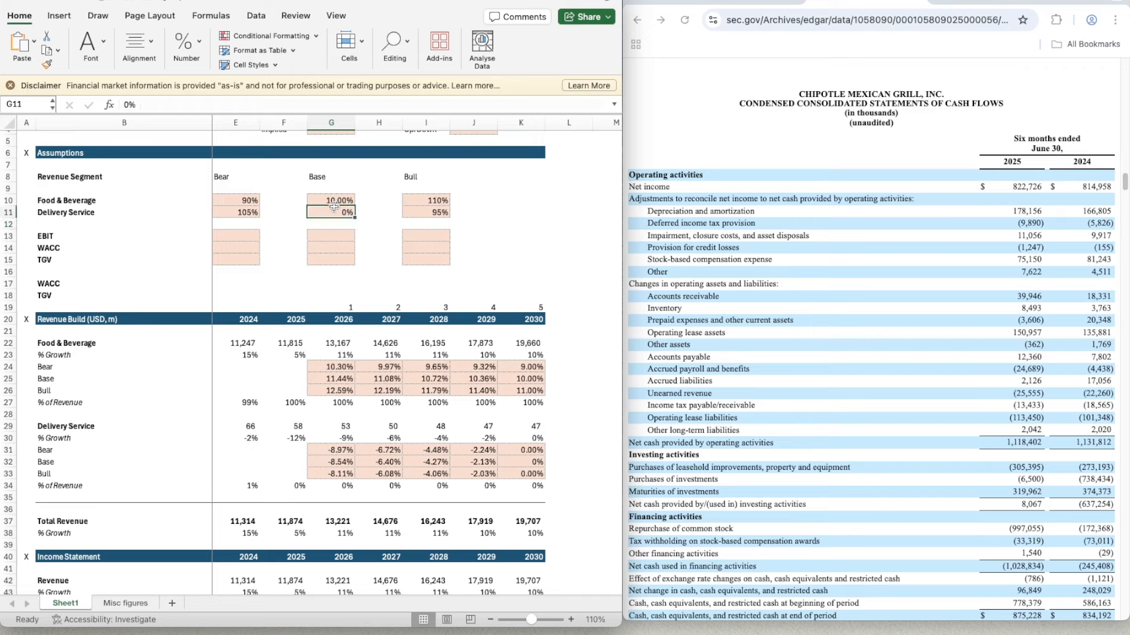
left_click(184, 46)
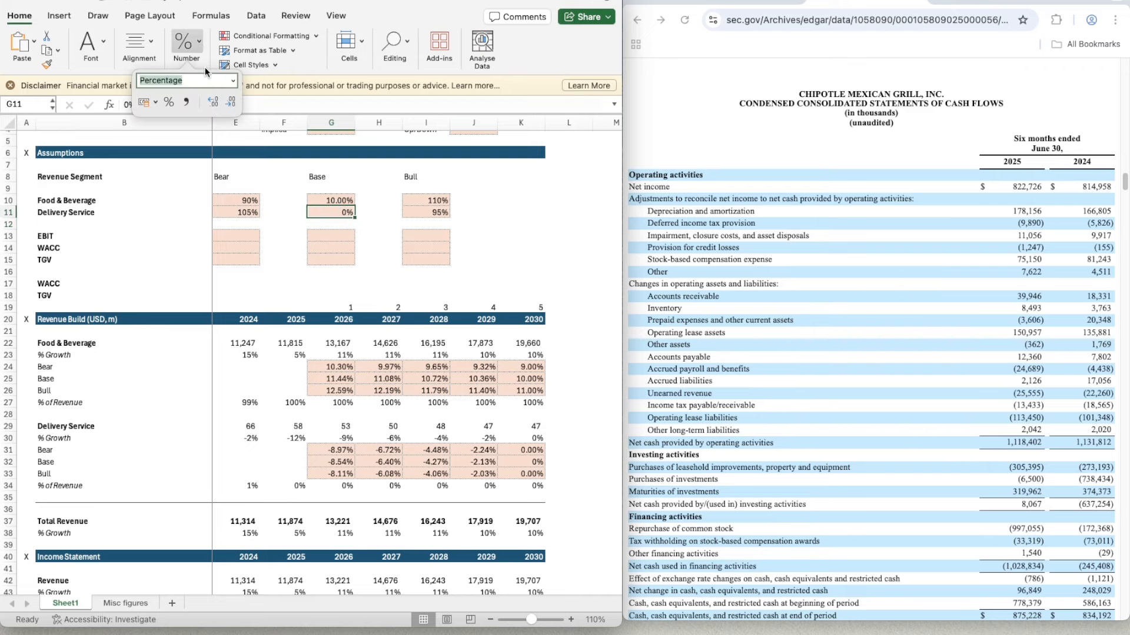
left_click(215, 102)
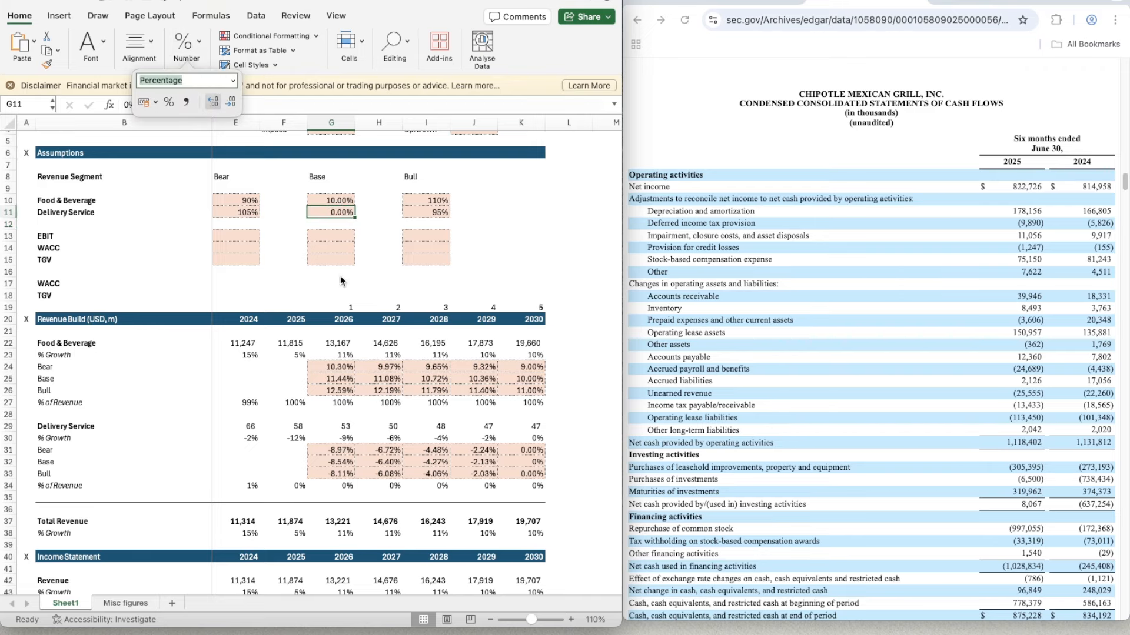
left_click(341, 296)
- Copy the two-decimal format of the 2030 Delivery Service Bear growth cell (K31) onto the Base cell below it (K32)
scroll(419, 356, "down", 3)
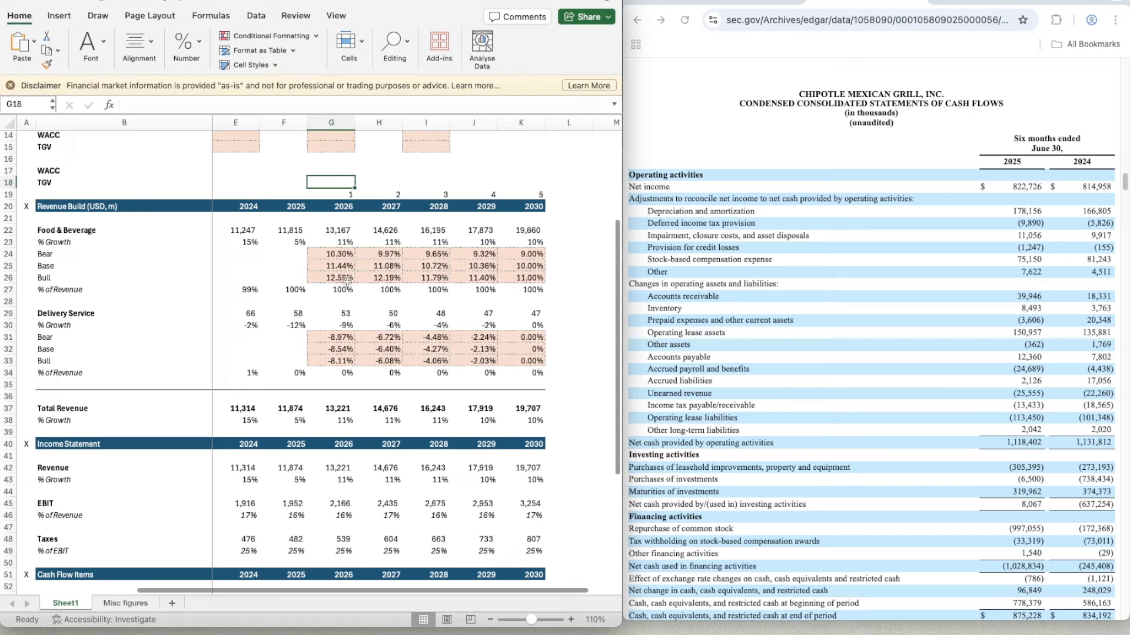
left_click(518, 344)
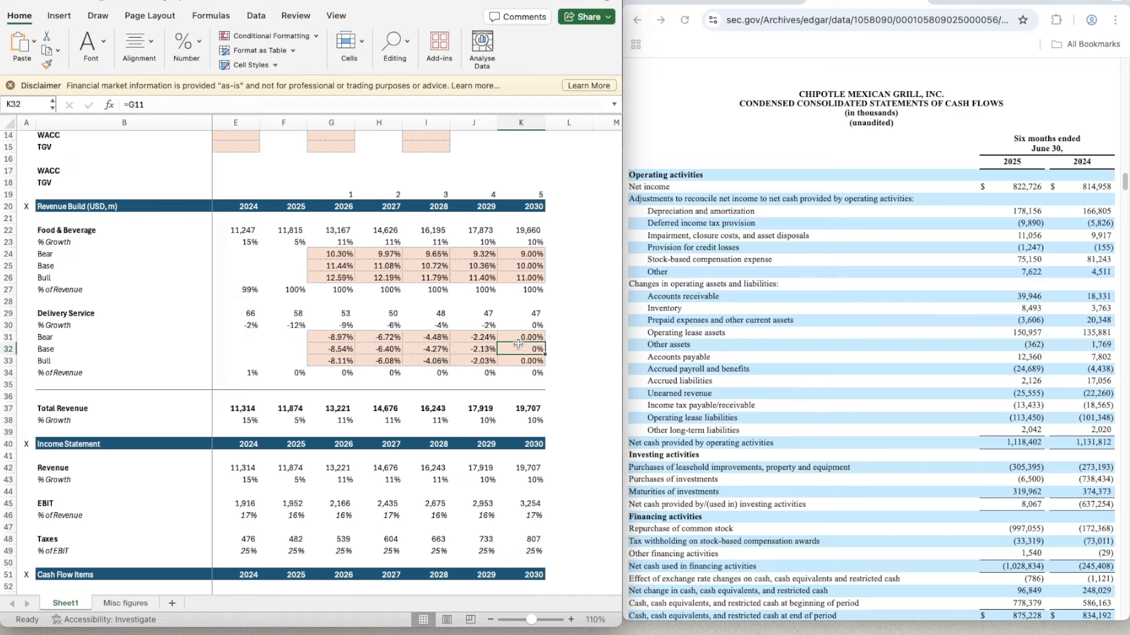
scroll(518, 344, "up", 3)
left_click(338, 396)
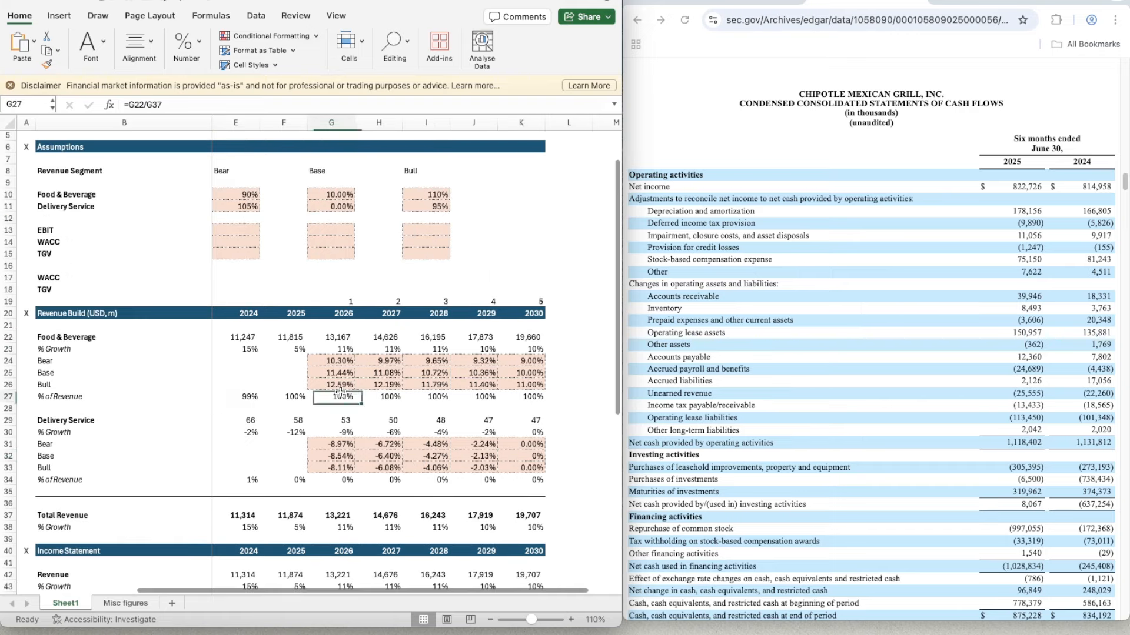
left_click(332, 363)
left_click(527, 444)
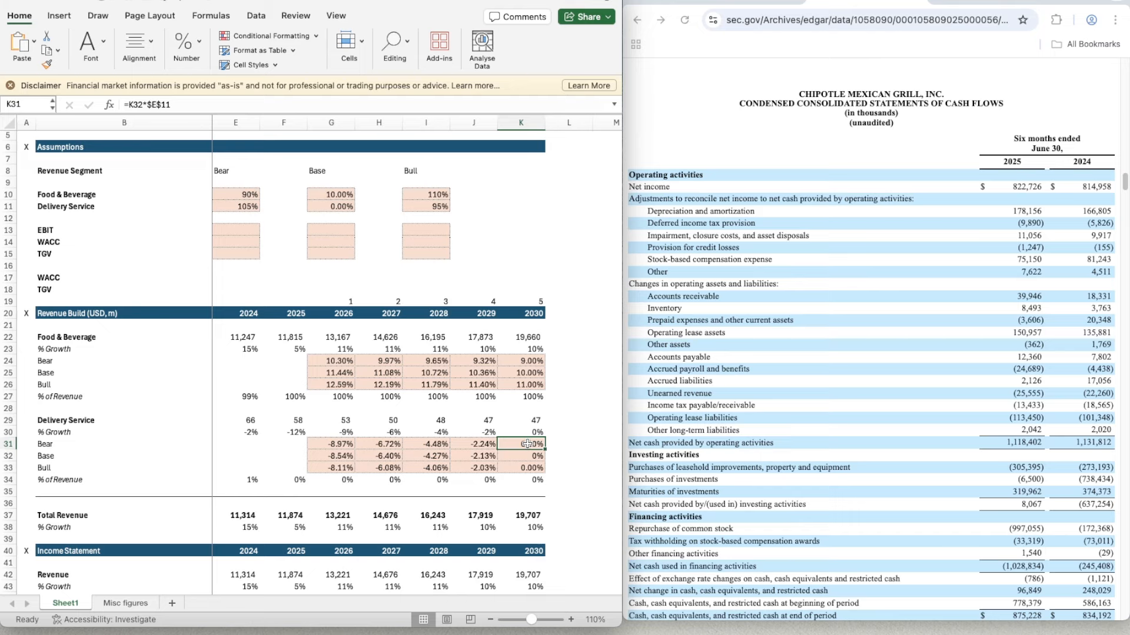
key("super+shift+c")
key("Down")
key("super+shift+v")
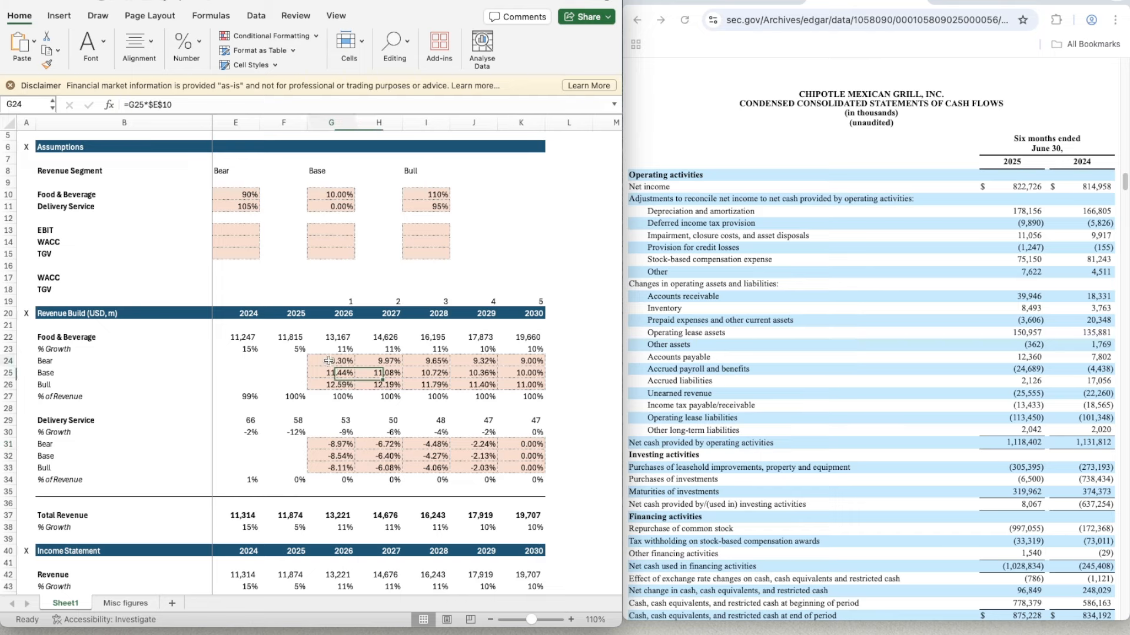
- Copy the Food & Beverage Bear, Base and Bull growth cells for 2026 through 2030 (G24:K26)
double_click(328, 362)
key("Escape")
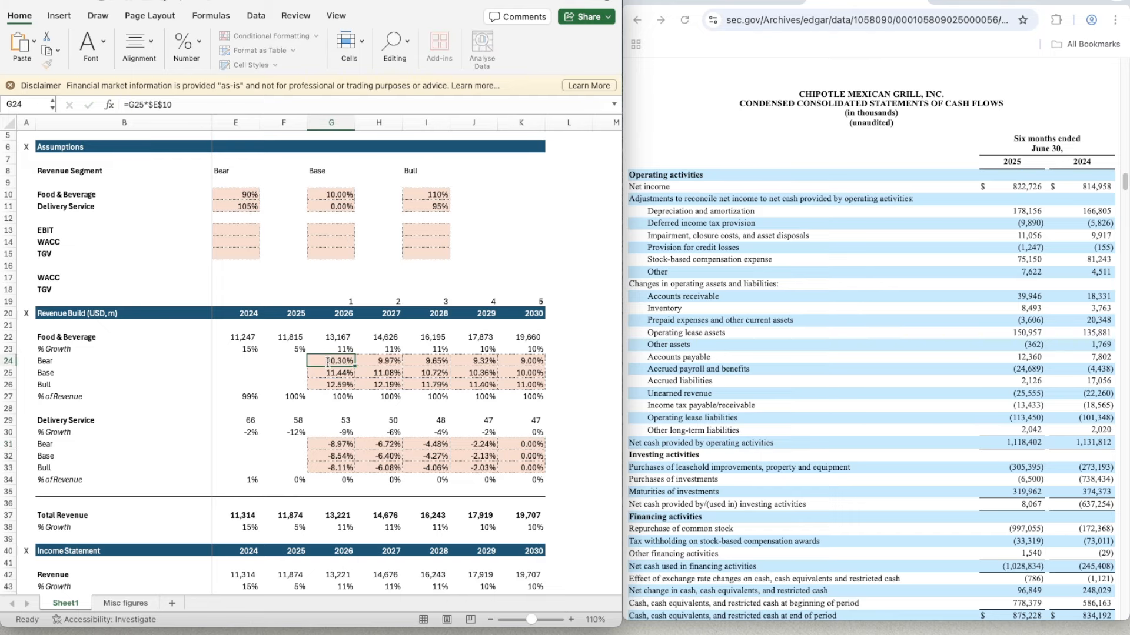
key("Down")
key("Up")
key("shift+Down")
key("shift+Down")
key("shift+Right")
key("shift+Right")
key("shift+Right")
key("shift+Right")
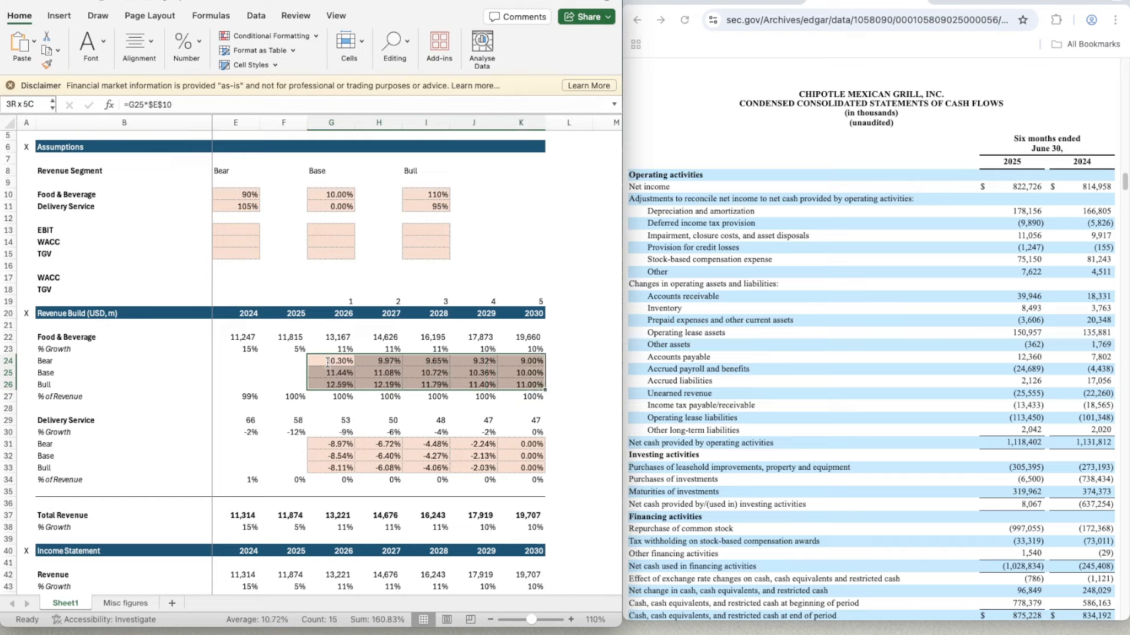
key("super+c")
- Paste the copied scenario block into G70:K72, beneath the EBIT % of Revenue row of the DCF section
key("Down")
key("Down")
key("Down")
key("Down")
key("Down")
key("Down")
key("Down")
key("Down")
key("Down")
key("Down")
key("Down")
key("Down")
key("Down")
key("Down")
key("Down")
key("Down")
key("Down")
key("Down")
key("Down")
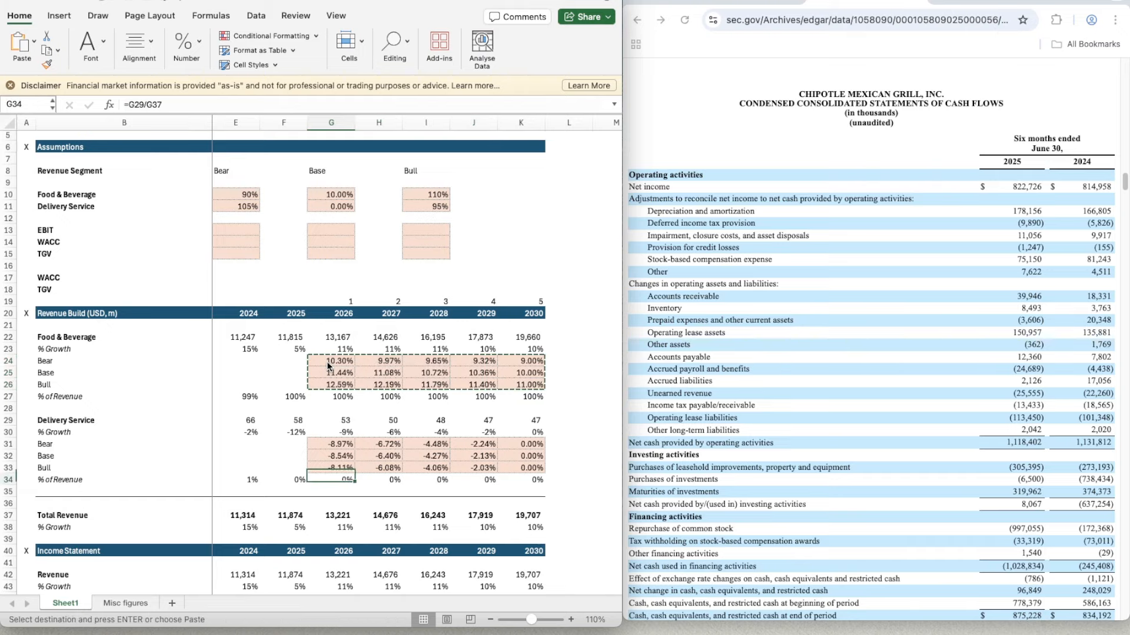
key("Down")
key("Down")
key("Down")
key("Down")
key("Down")
key("Down")
key("Down")
key("Down")
key("Down")
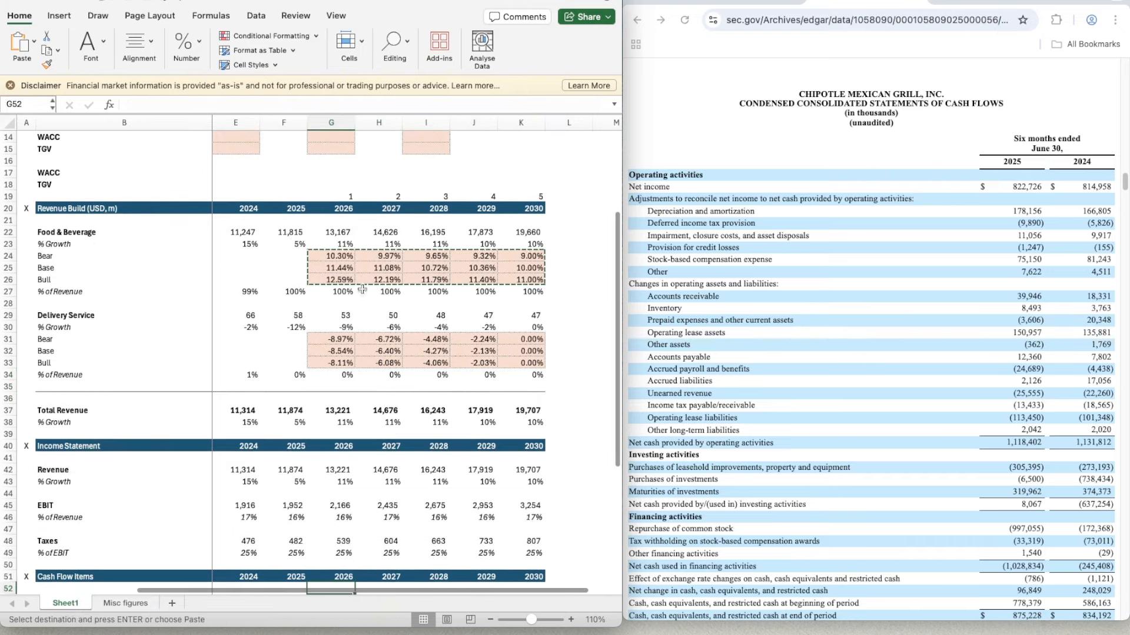
scroll(366, 456, "down", 10)
scroll(377, 471, "left", 2)
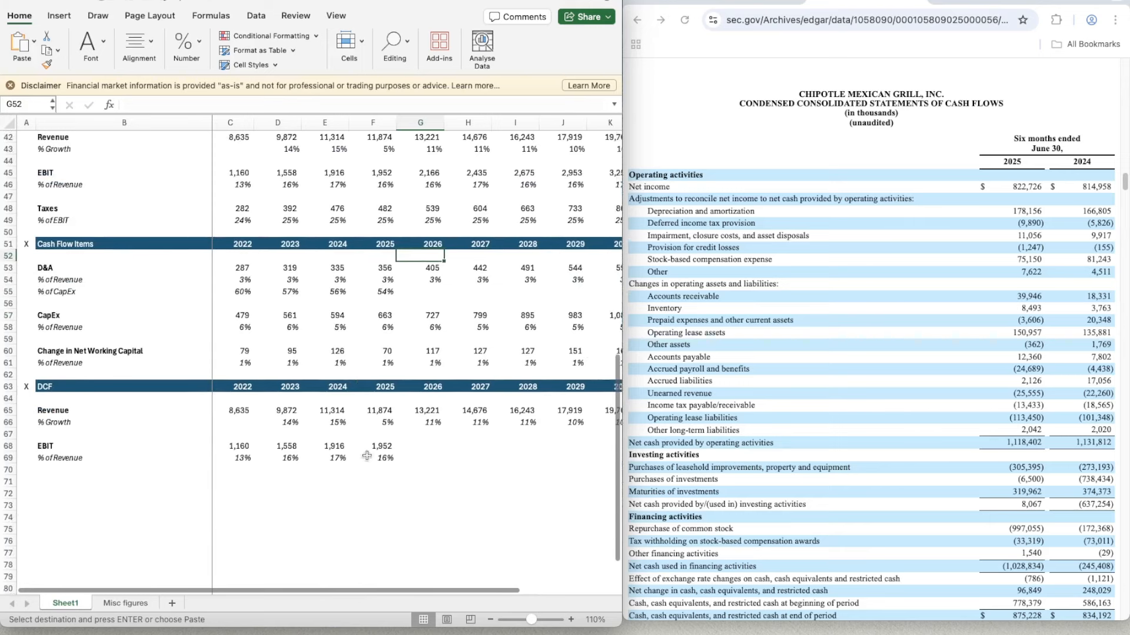
left_click(387, 481)
key("Up")
key("Up")
key("Right")
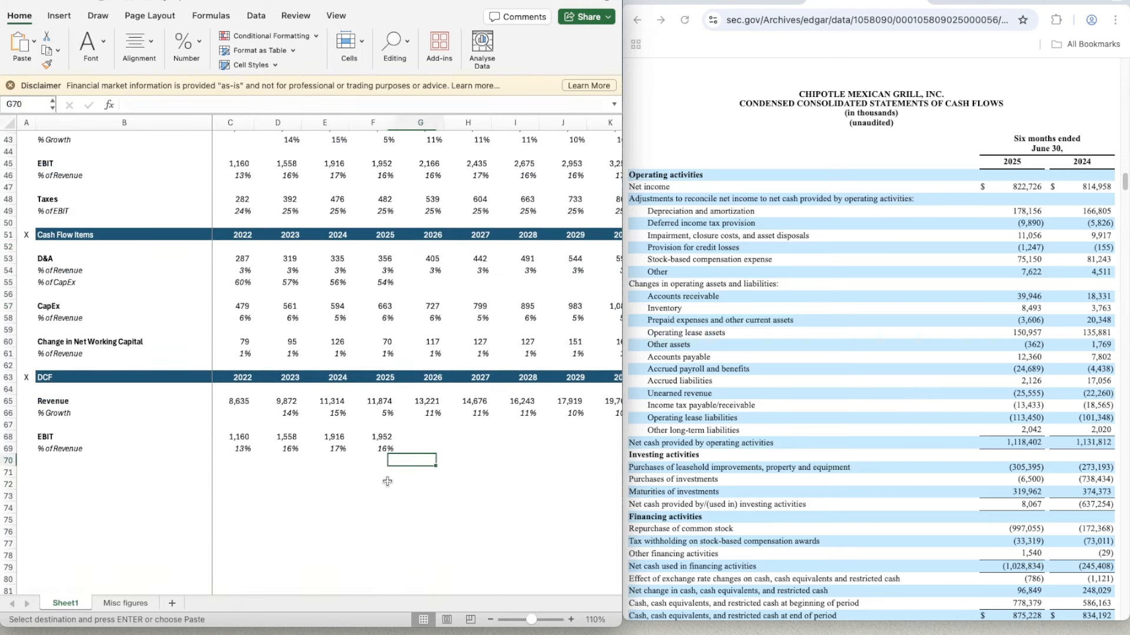
key("shift+Down")
key("shift+Down")
key("shift+Right")
key("shift+Right")
key("shift+Right")
key("shift+Right")
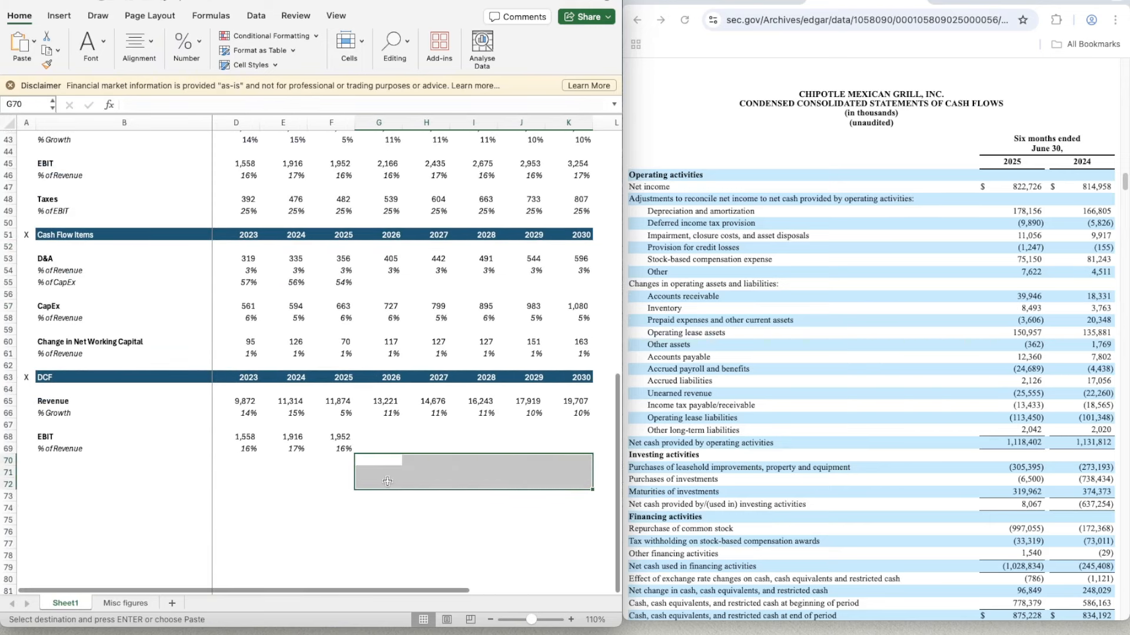
key("super+v")
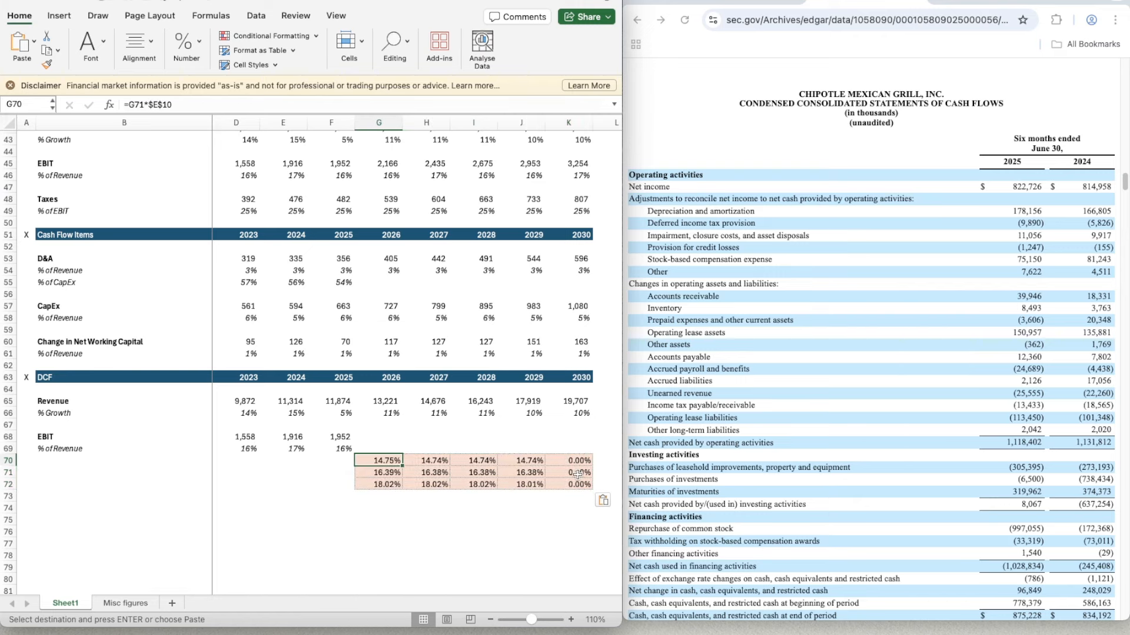
- Set the Base EBIT assumption in G13 to 16.5%
scroll(559, 473, "up", 5)
scroll(559, 473, "left", 1)
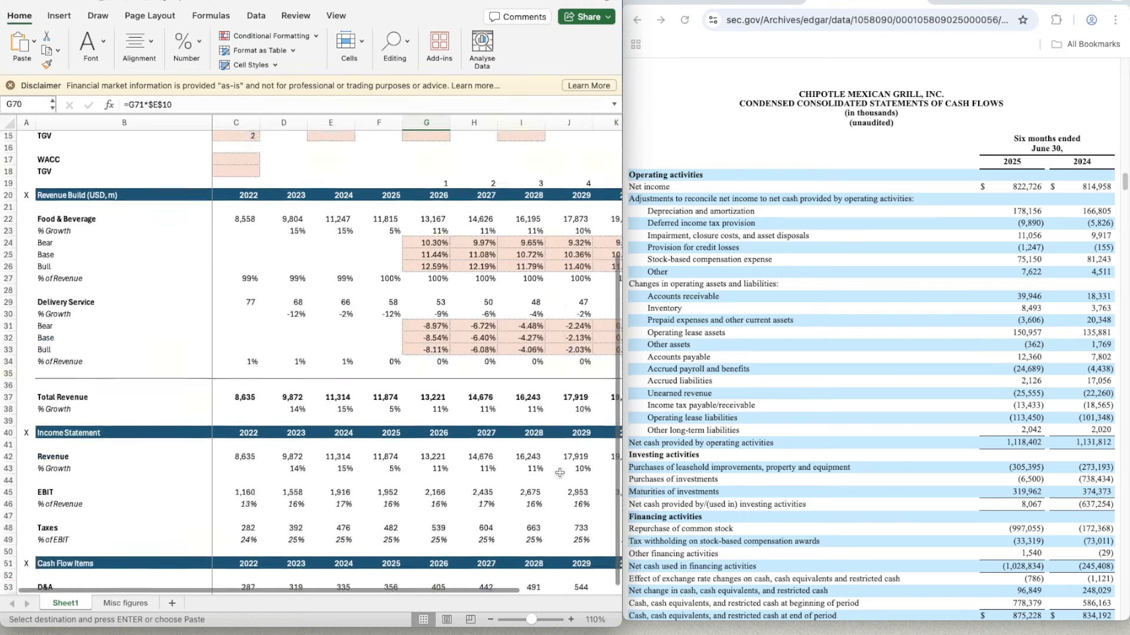
scroll(559, 473, "down", 4)
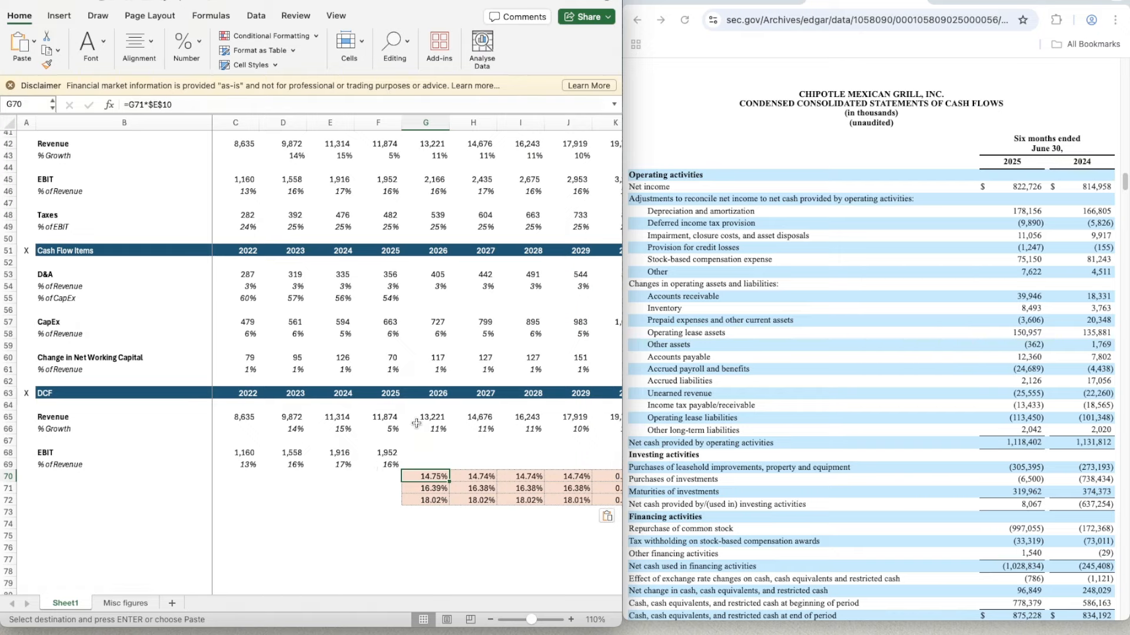
scroll(416, 423, "up", 13)
left_click(420, 271)
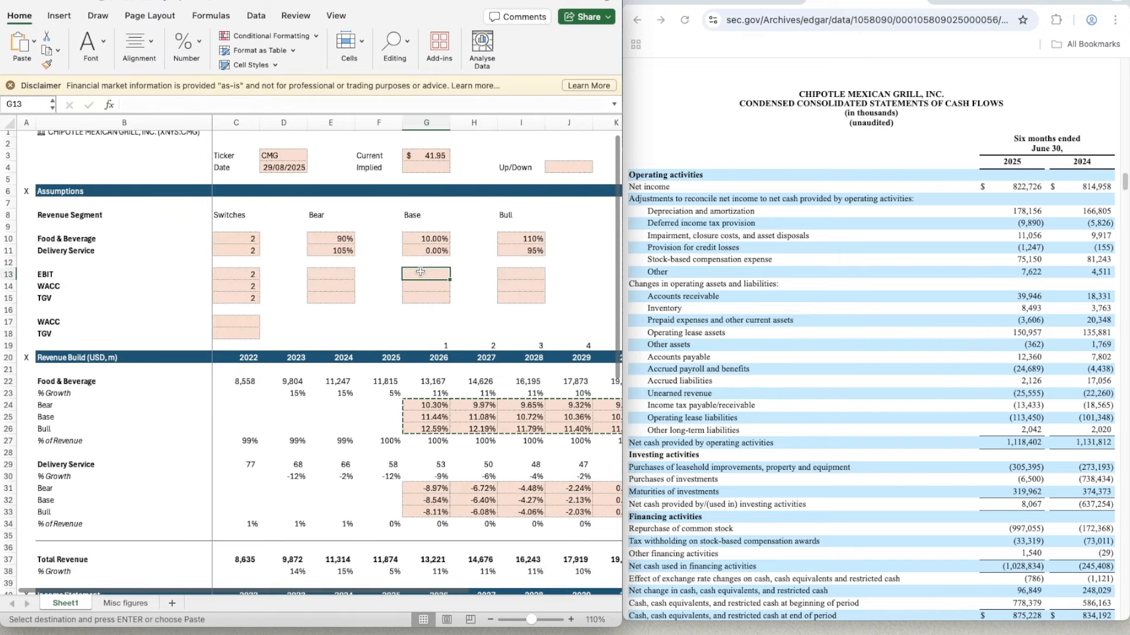
type("16.5")
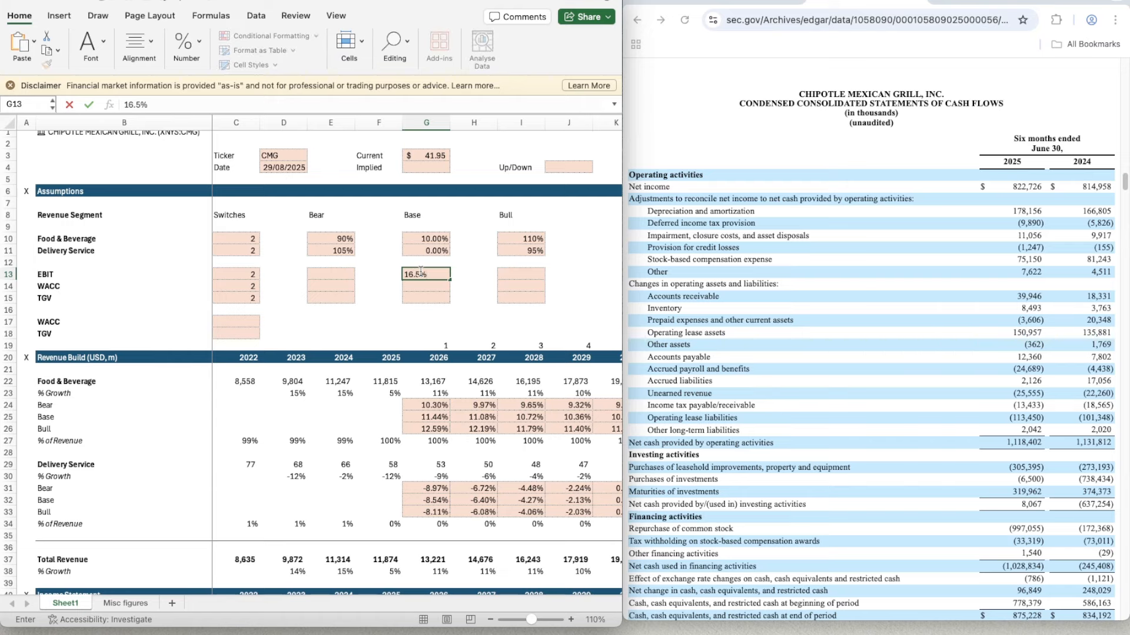
type("5")
key("Left")
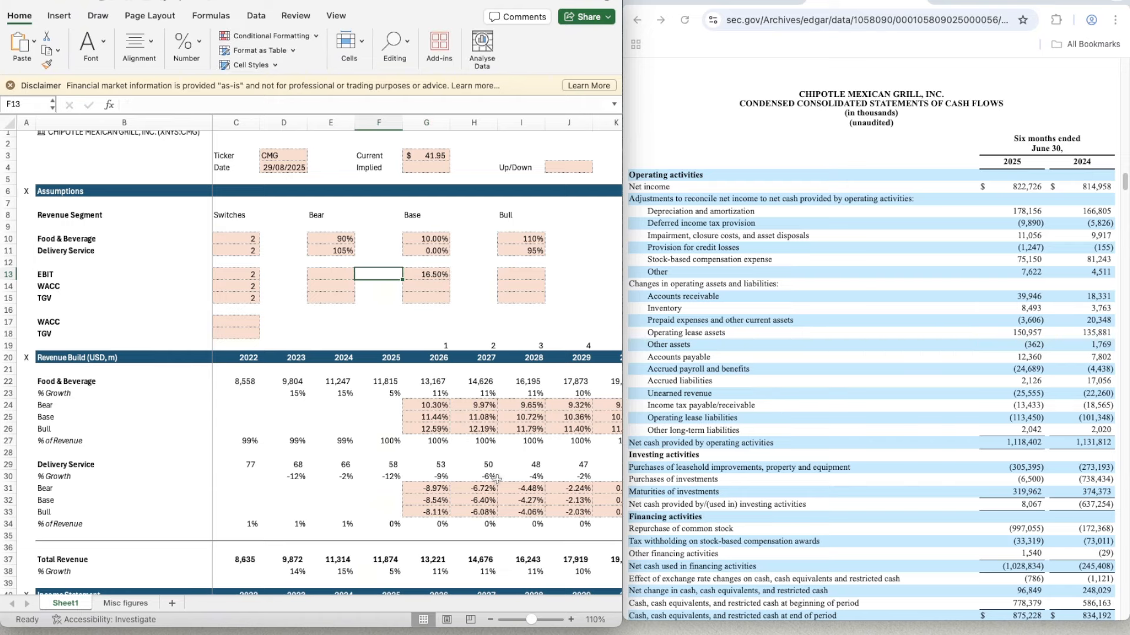
- Link the DCF's 2030 Base EBIT margin (K71) to the Base EBIT assumption with =G13
scroll(497, 479, "right", 2)
scroll(496, 479, "down", 15)
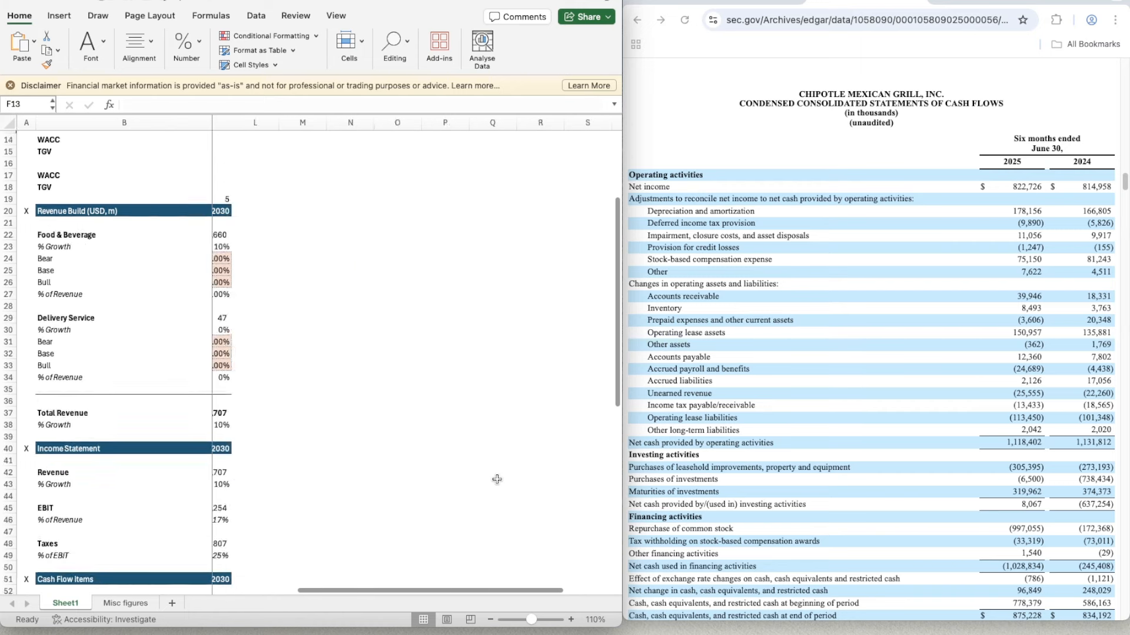
scroll(497, 478, "right", 3)
scroll(497, 479, "up", 1)
scroll(497, 479, "left", 2)
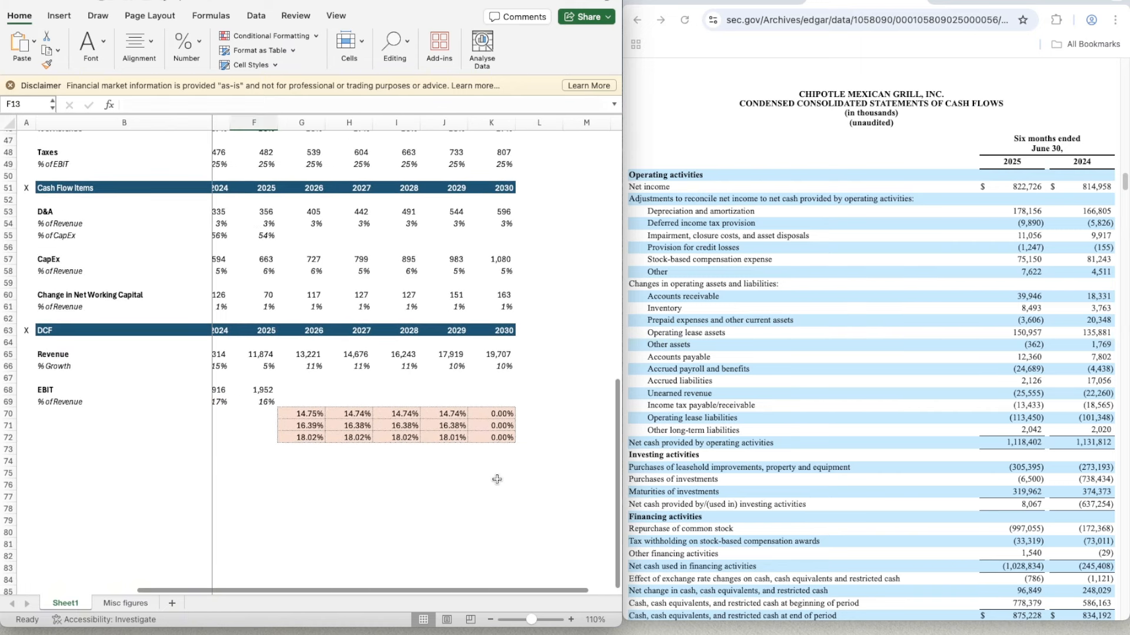
left_click(487, 428)
type("=")
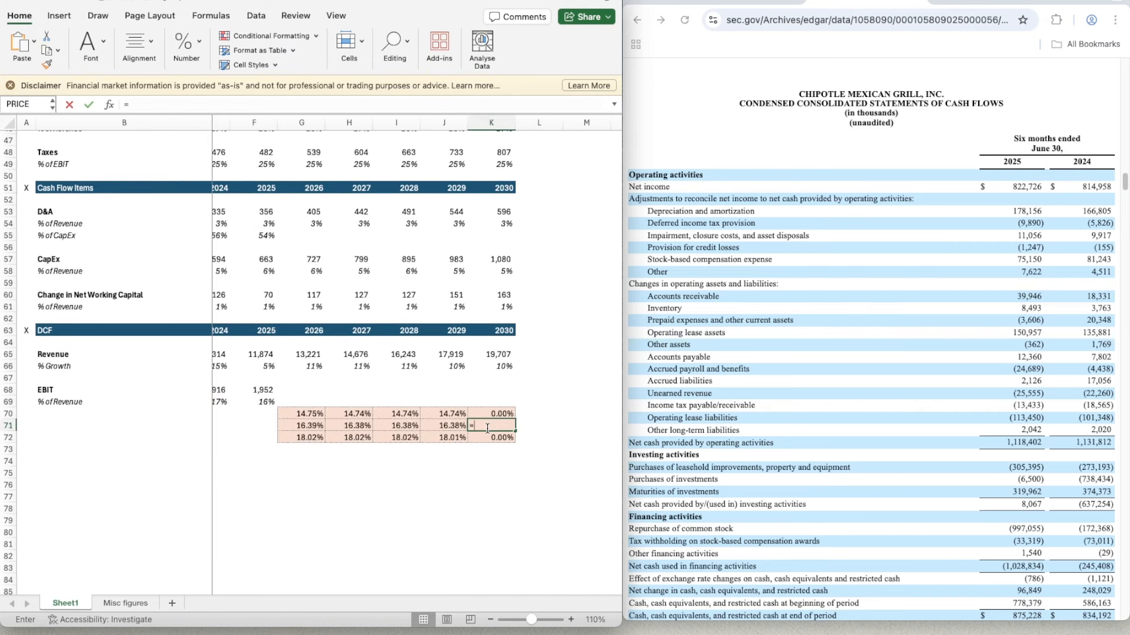
type("G13")
key("Return")
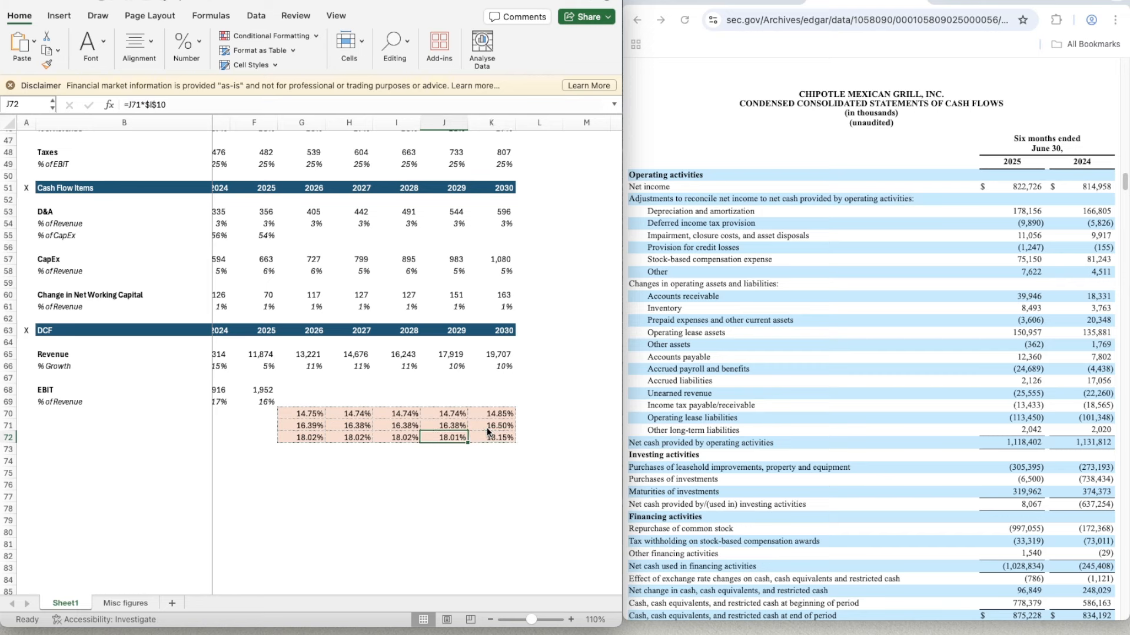
key("Left")
key("Left")
key("Left")
key("Left")
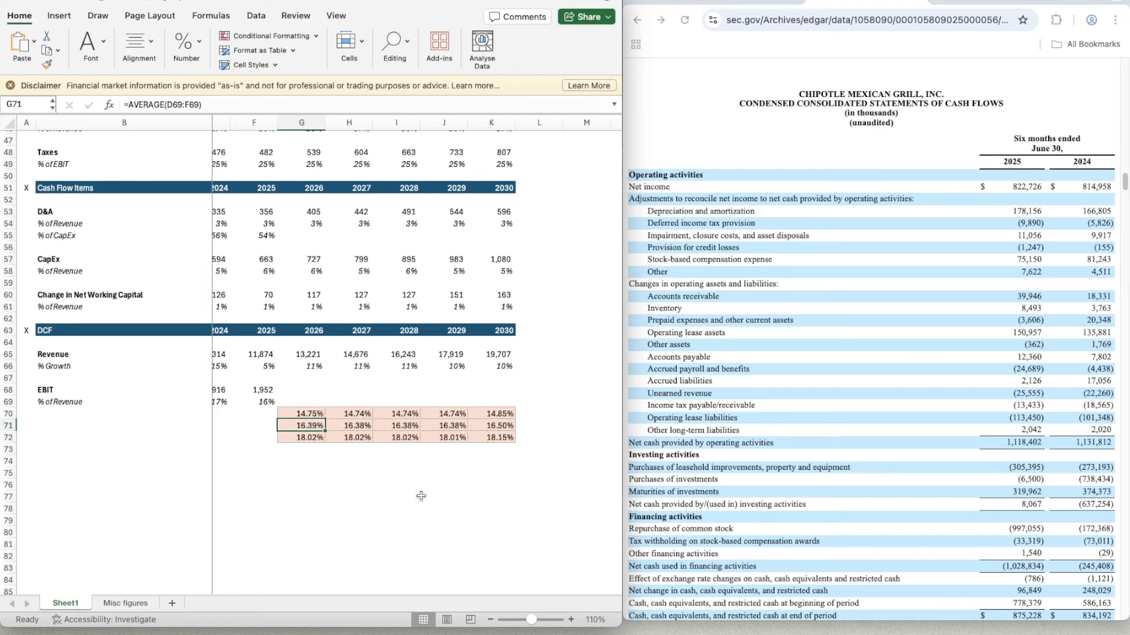
- Set the EBIT assumptions to 95% for Bear (E13) and 105% for Bull (I13)
scroll(421, 496, "up", 3)
scroll(421, 496, "left", 1)
scroll(421, 496, "up", 15)
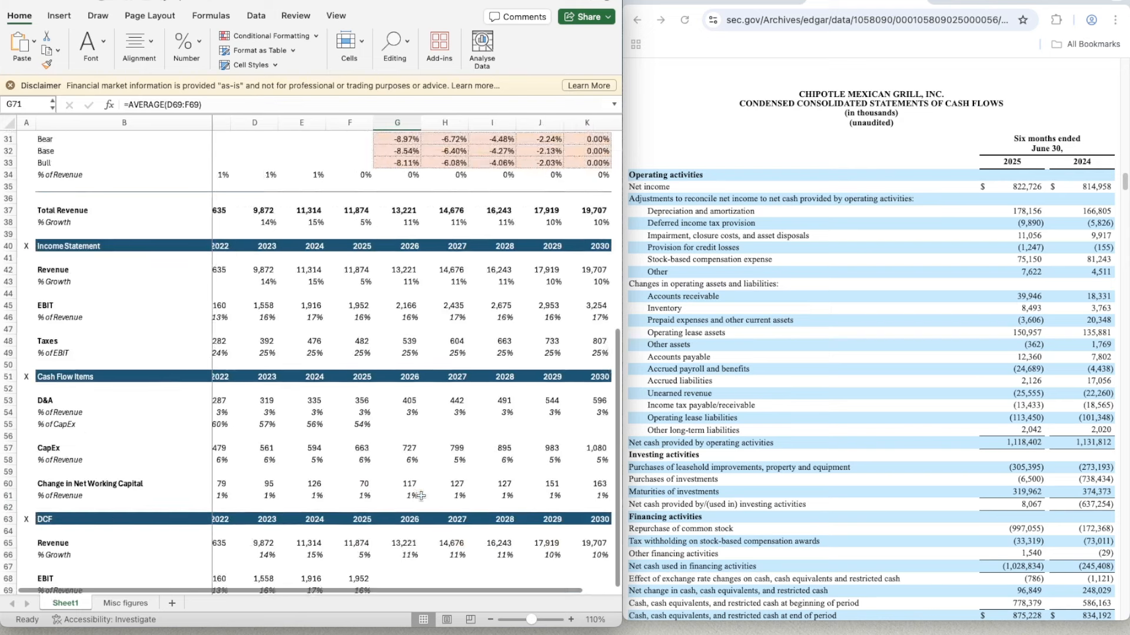
scroll(337, 275, "left", 2)
left_click(337, 275)
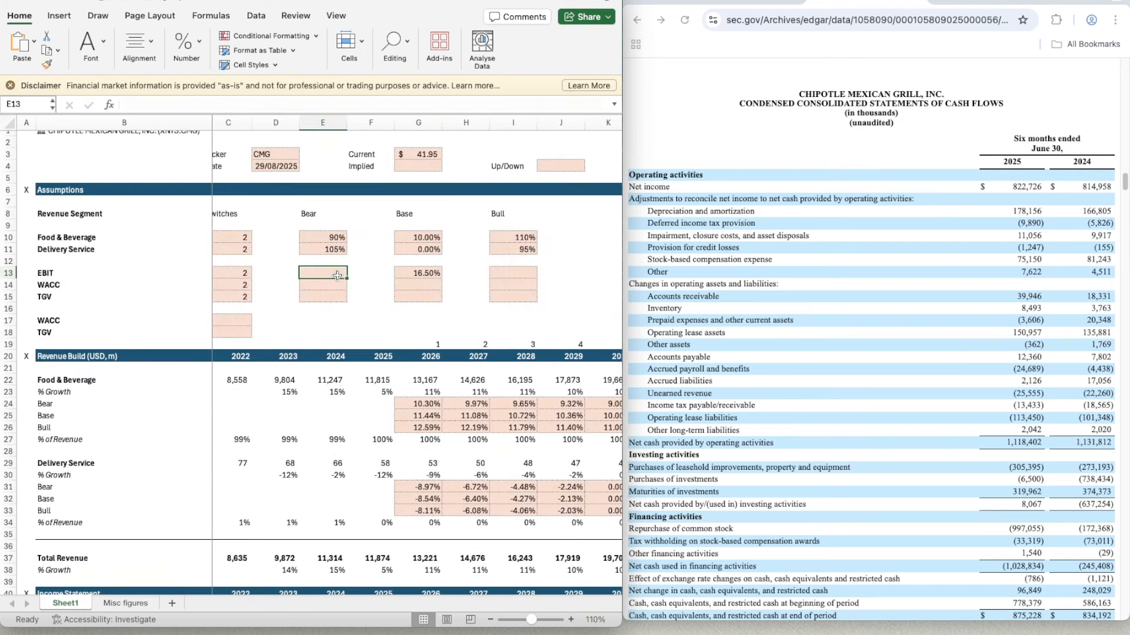
type("95")
key("Right")
key("Right")
key("Right")
key("Right")
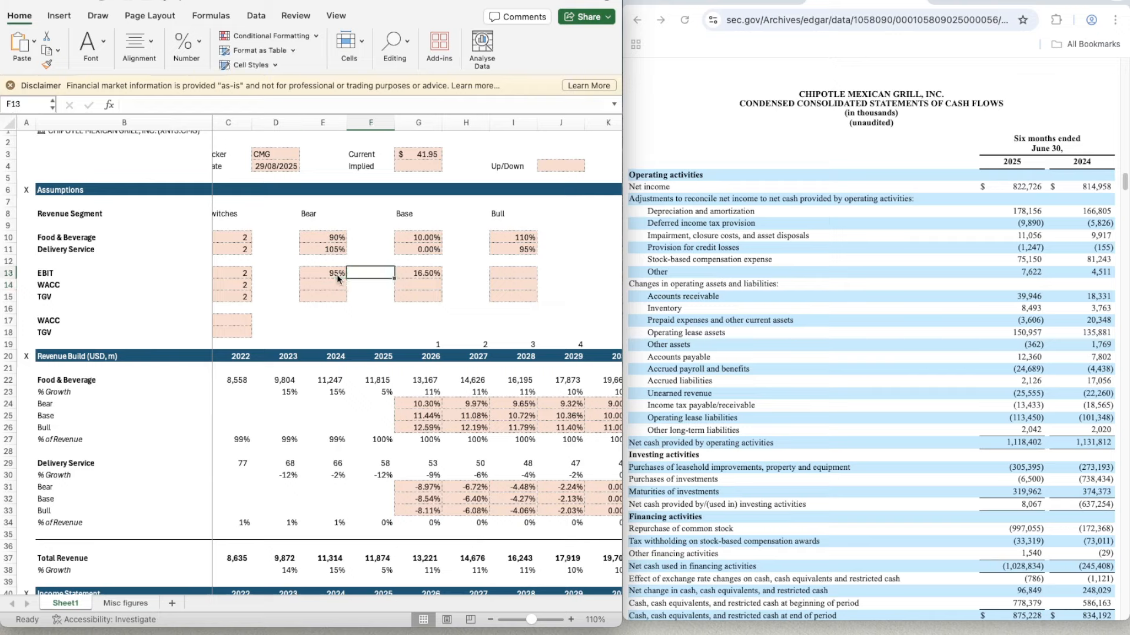
type("105")
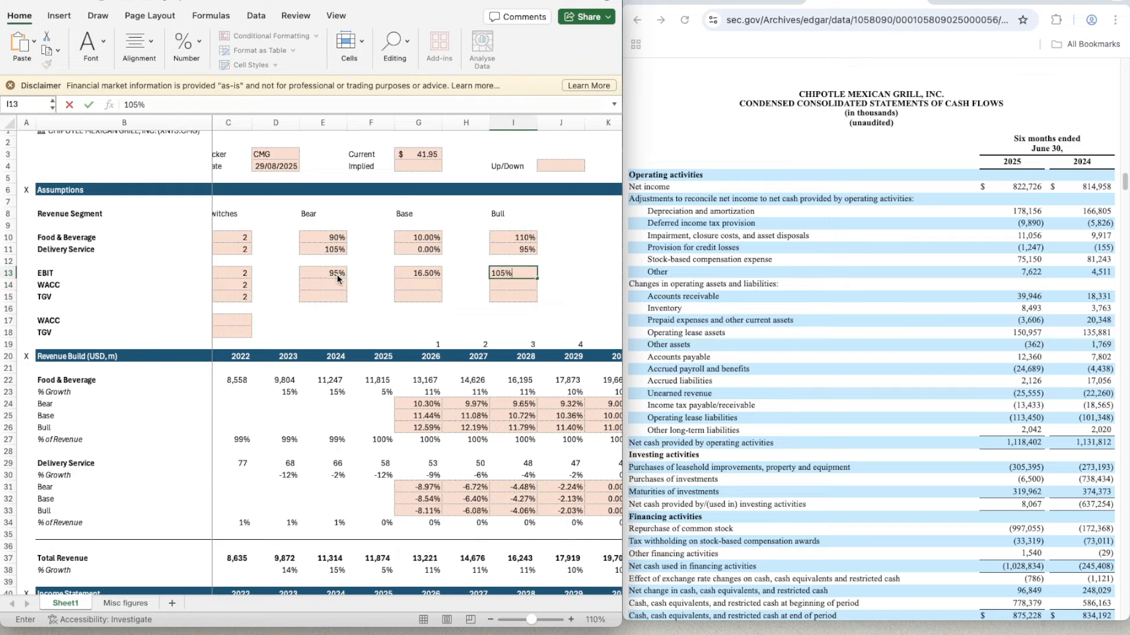
key("Return")
- Examine the DCF's EBIT scenario rows and the formula behind the 2026 Base margin in G71
scroll(434, 483, "down", 5)
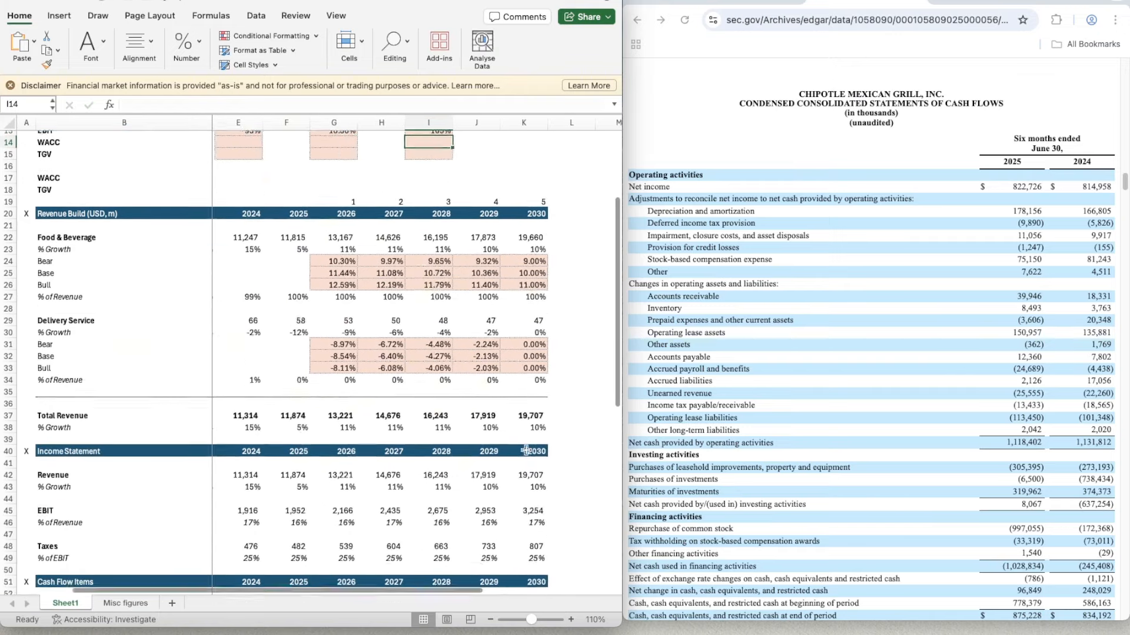
scroll(500, 465, "right", 2)
scroll(525, 451, "down", 3)
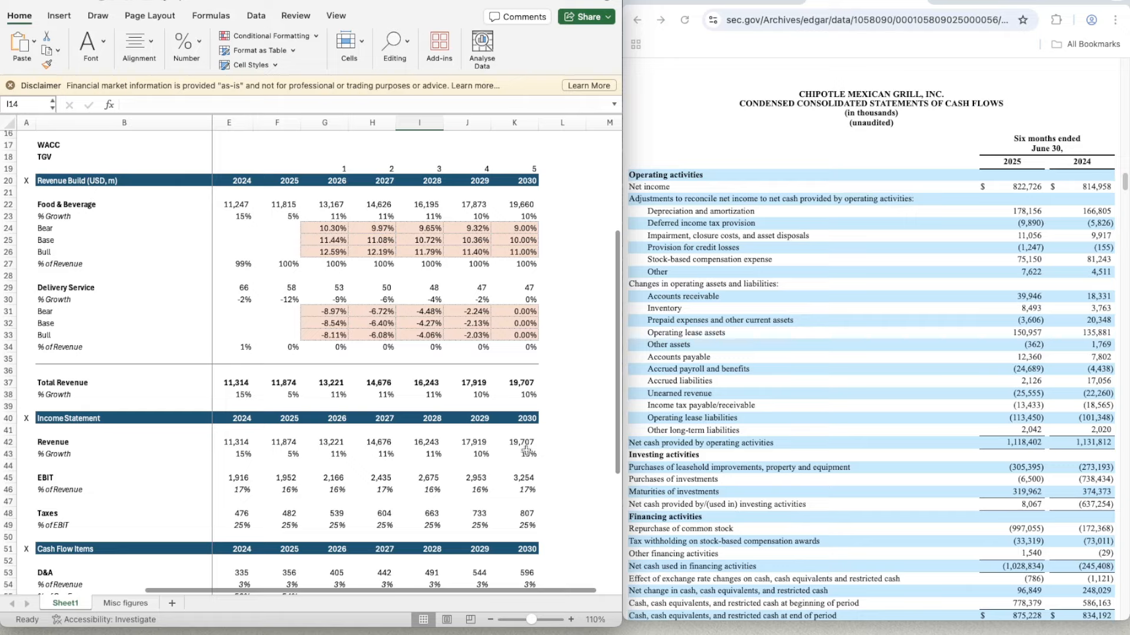
scroll(526, 450, "up", 3)
scroll(525, 451, "down", 7)
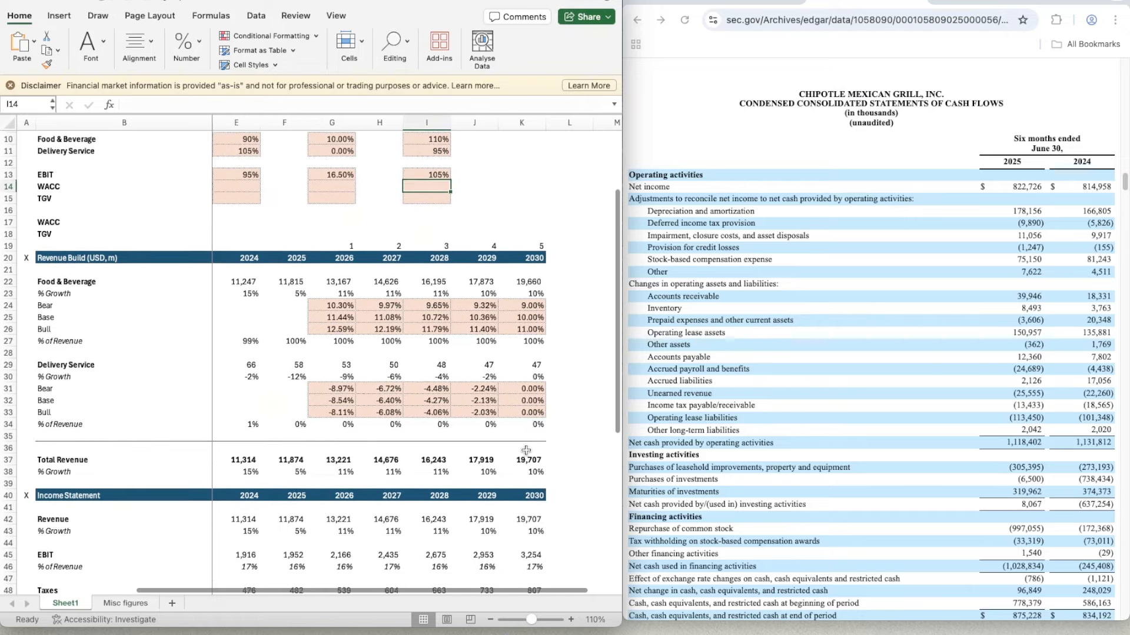
scroll(525, 450, "down", 5)
scroll(525, 451, "left", 1)
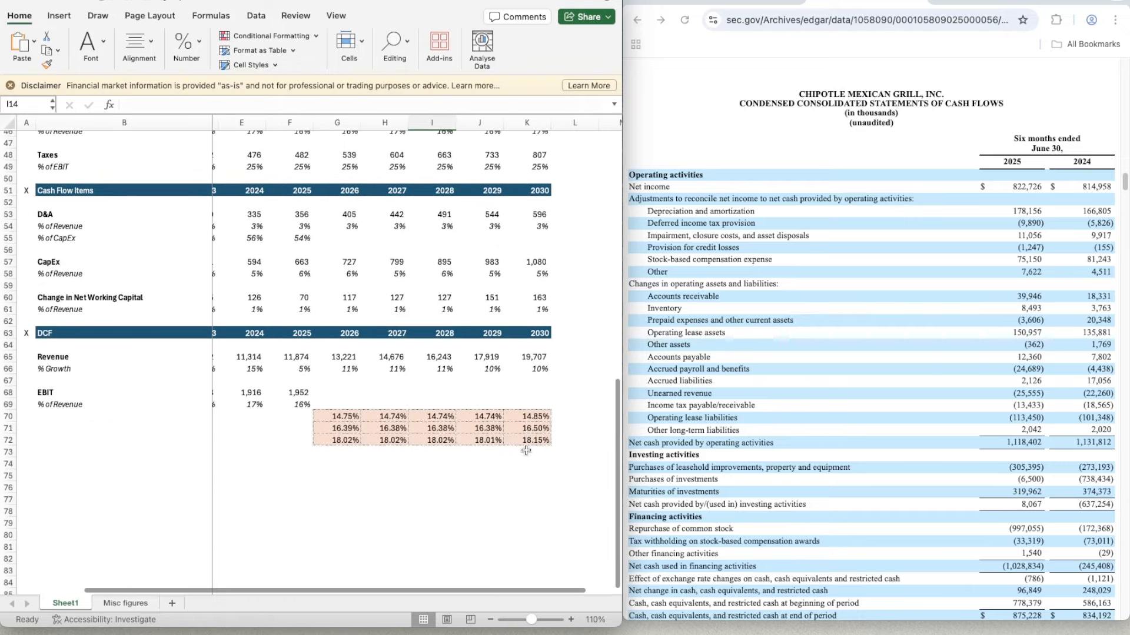
right_click(347, 426)
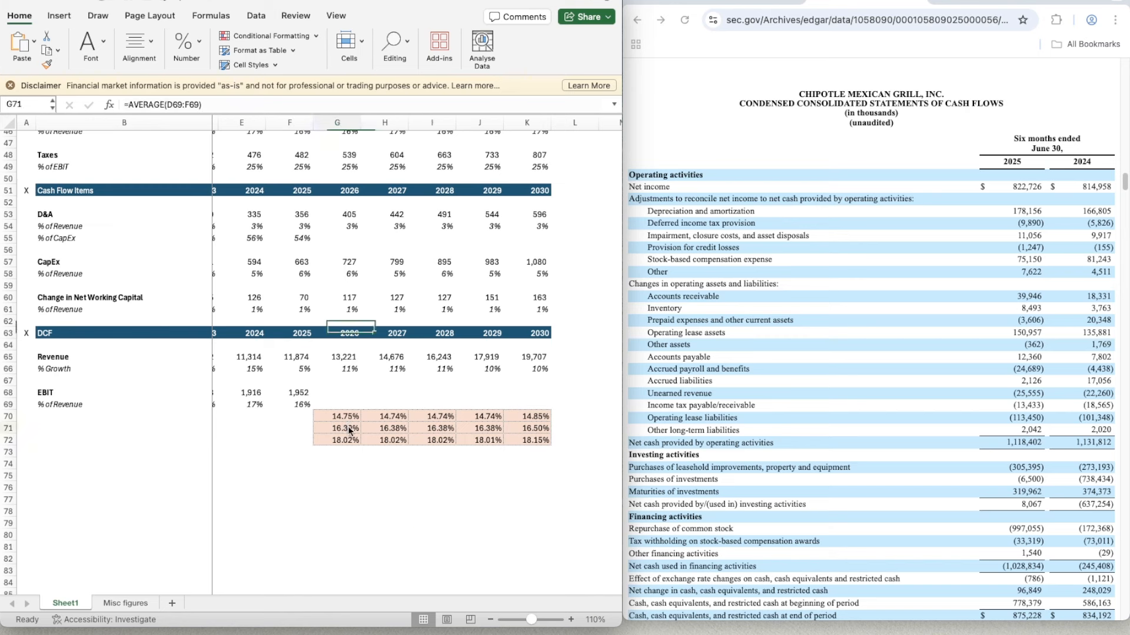
key("Escape")
- Change the 2026 Bear EBIT margin formula in G70 to multiply the Base margin by the Bear EBIT assumption, =G71*$E$13
left_click(299, 466)
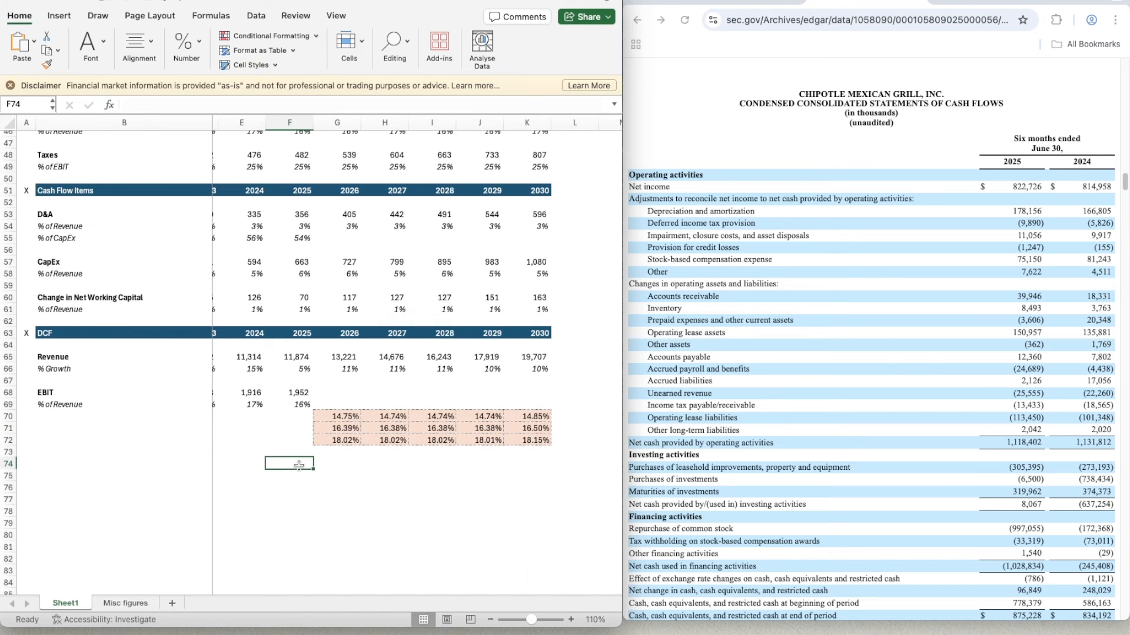
key("Up")
key("Right")
key("Up")
key("Up")
key("Up")
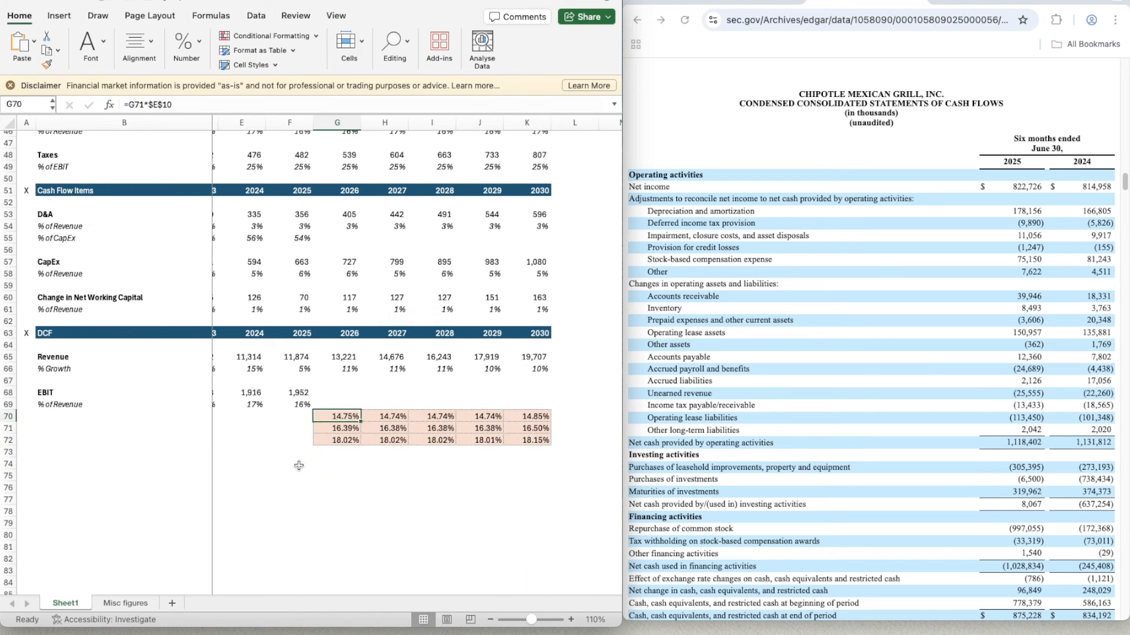
type("=")
key("Down")
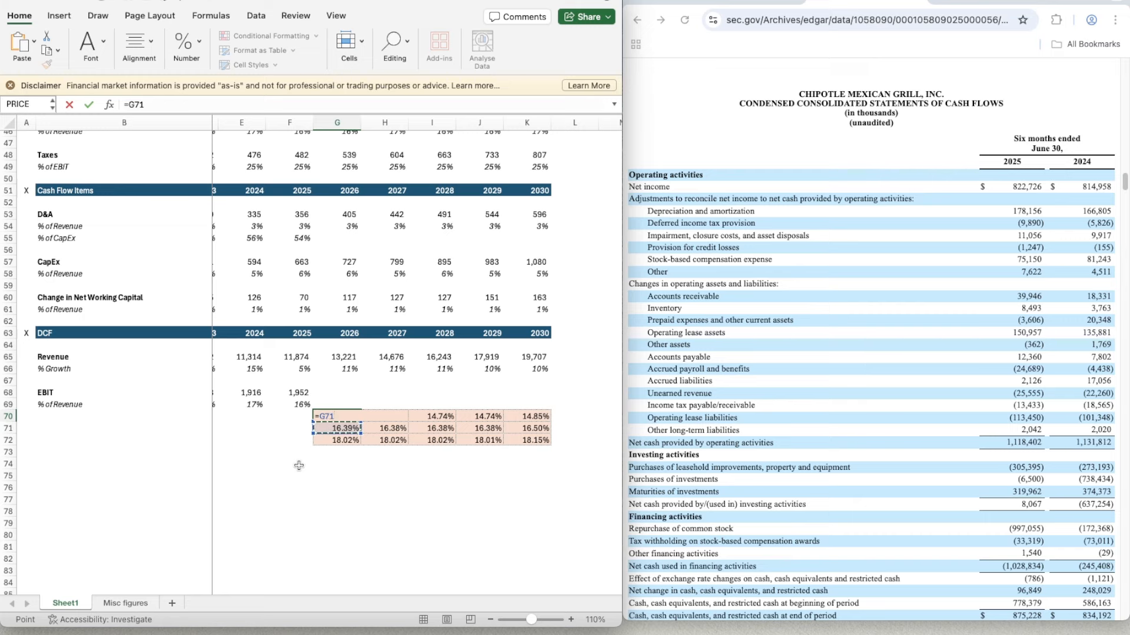
type("*")
scroll(389, 378, "up", 15)
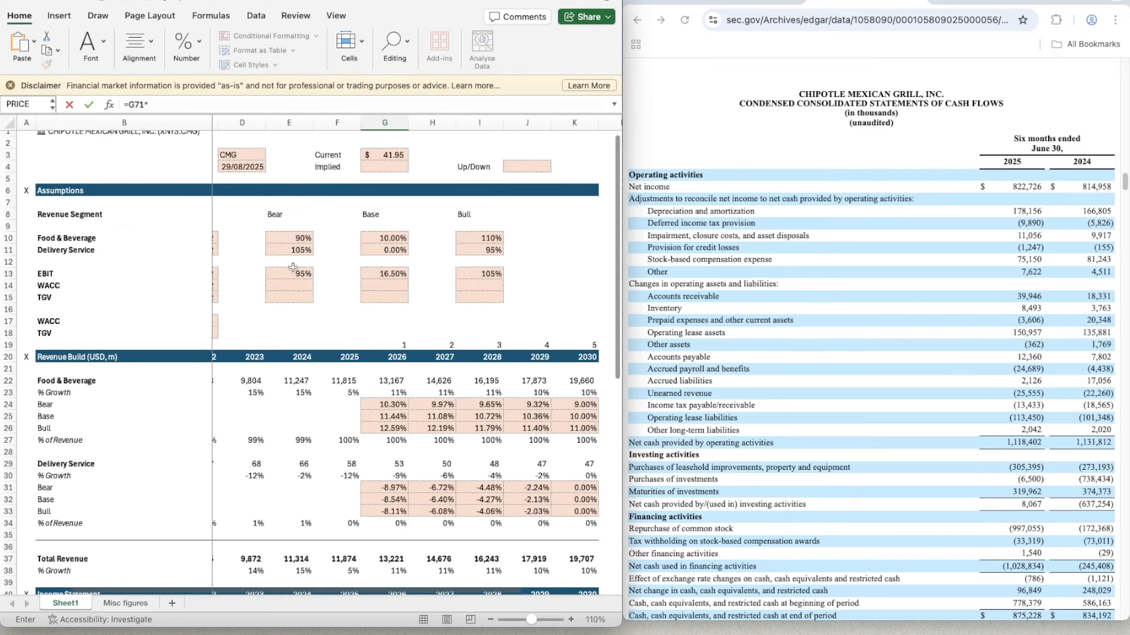
left_click(293, 268)
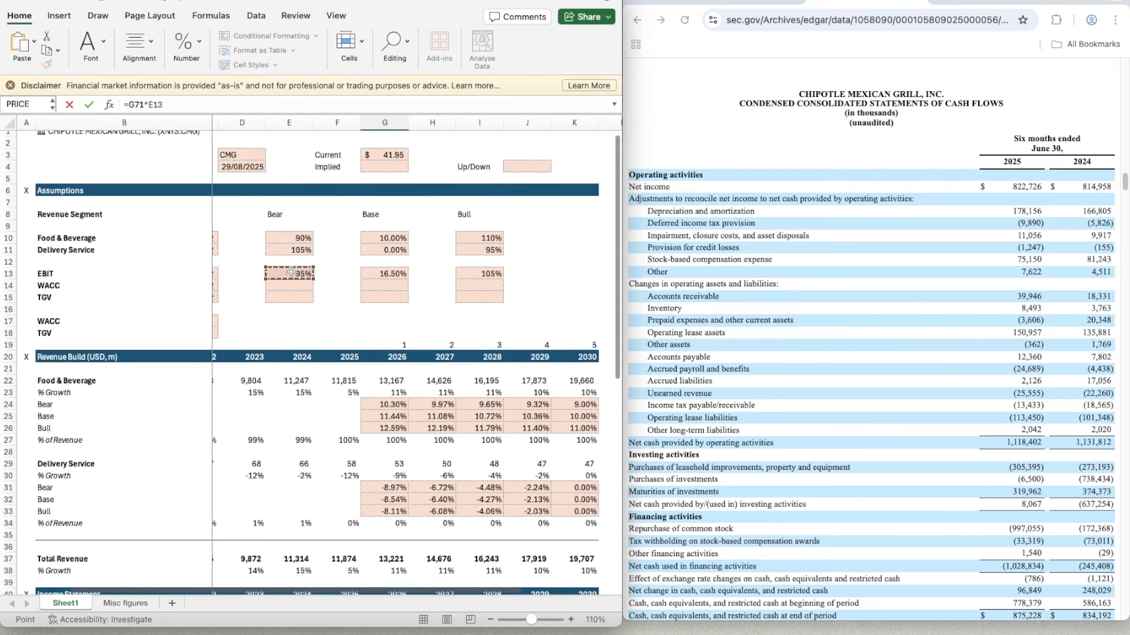
left_click(148, 104)
type("$E$")
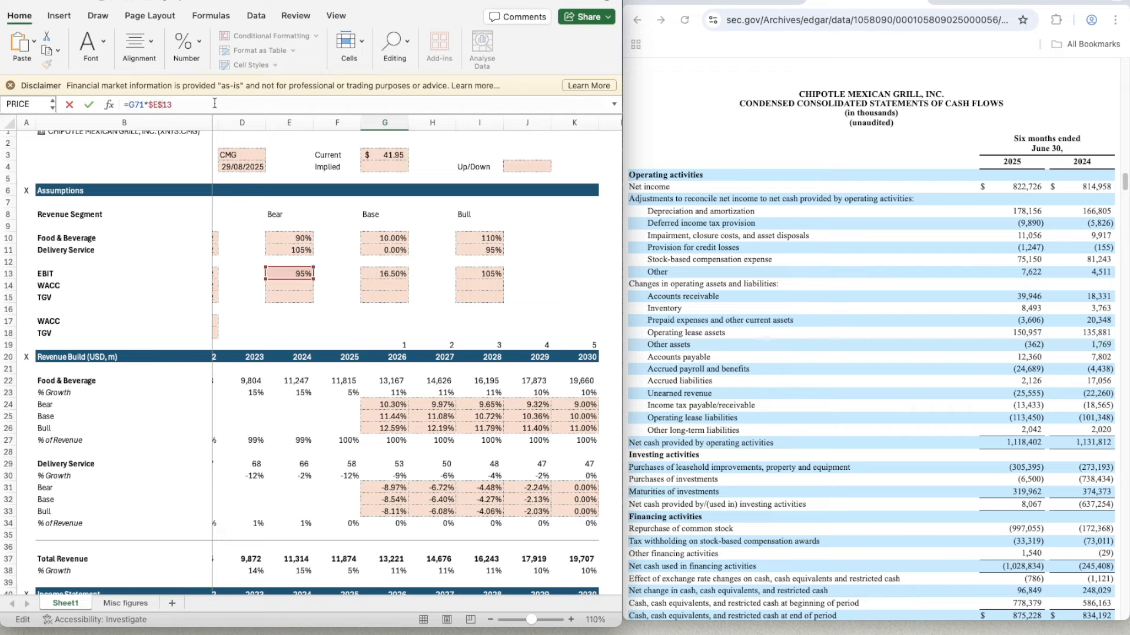
key("Return")
scroll(413, 512, "down", 10)
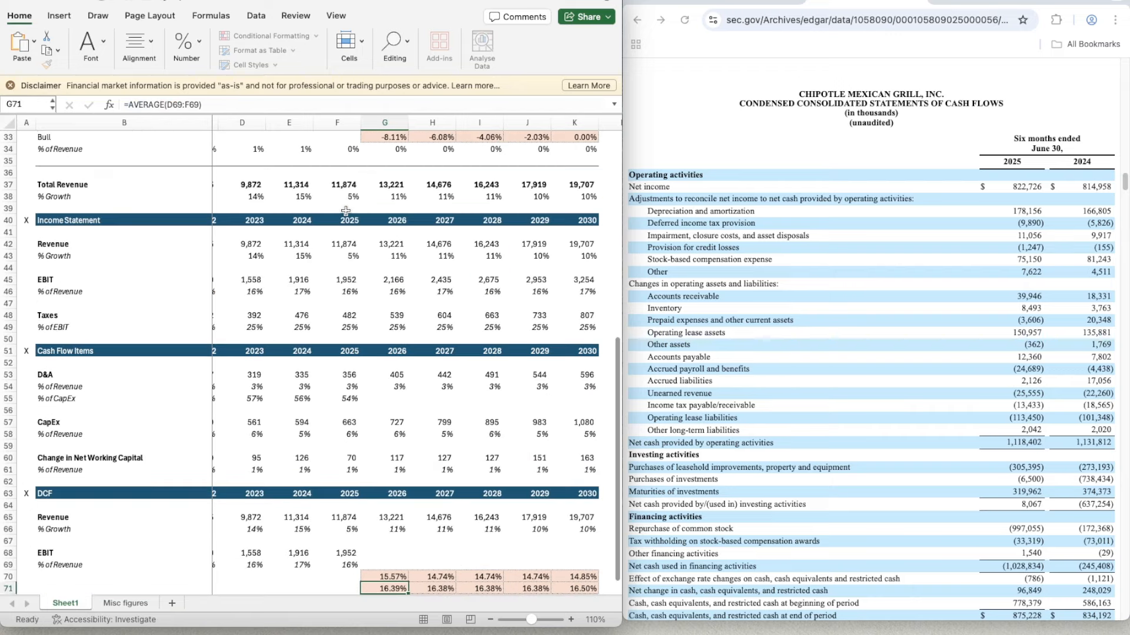
left_click(376, 499)
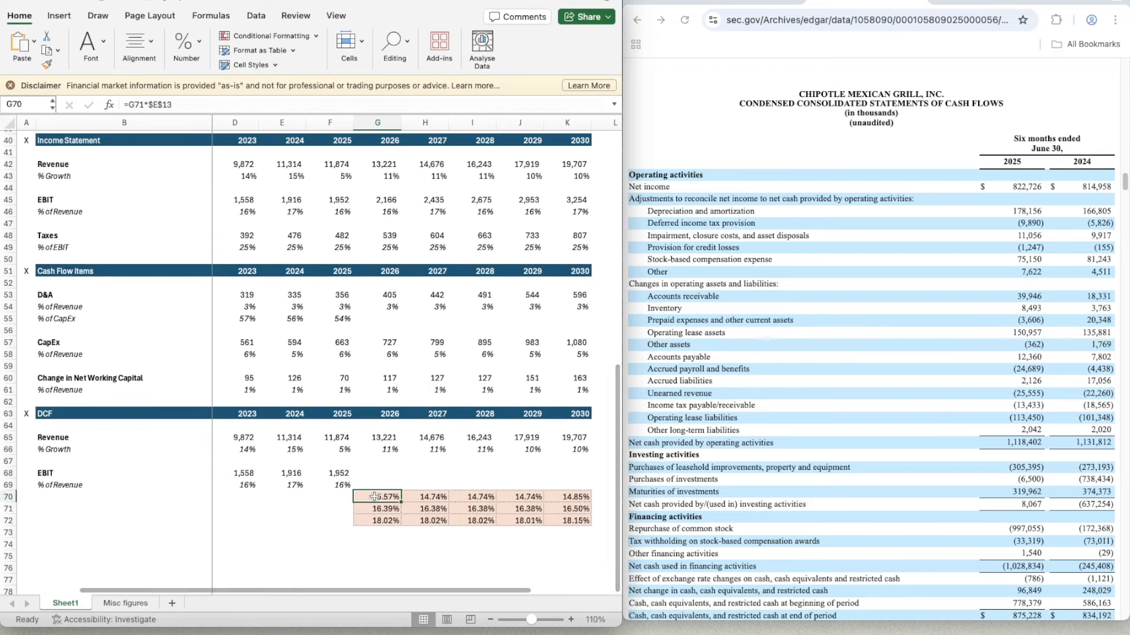
- Copy the 2026 Bear EBIT margin formula from G70 across H70:K70
key("super+c")
key("shift+Right")
key("shift+Right")
key("shift+Right")
key("shift+Right")
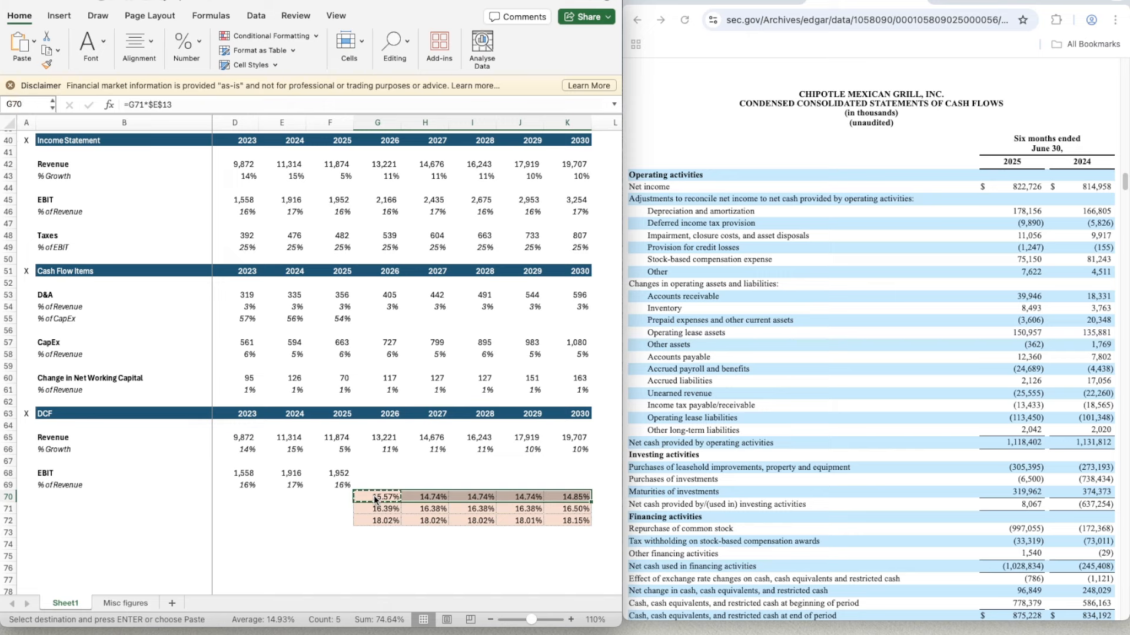
key("super+v")
- Change the 2026 Bull EBIT margin in G72 to multiply the Base margin by the Bull EBIT assumption, =G71*$I$13
key("Down")
key("Down")
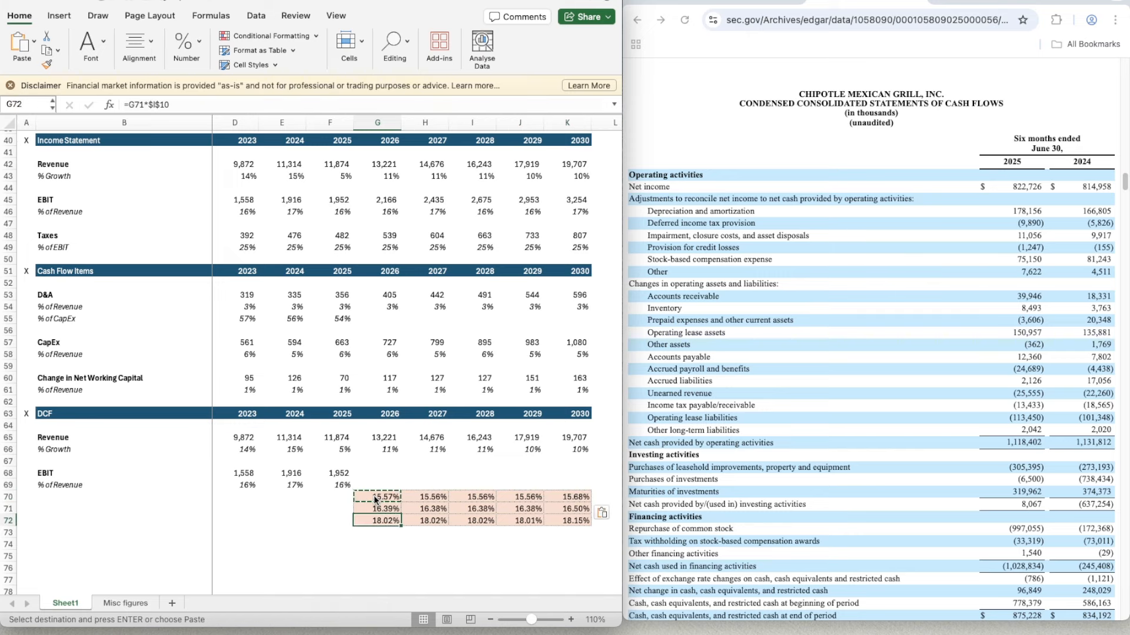
type("=")
key("Up")
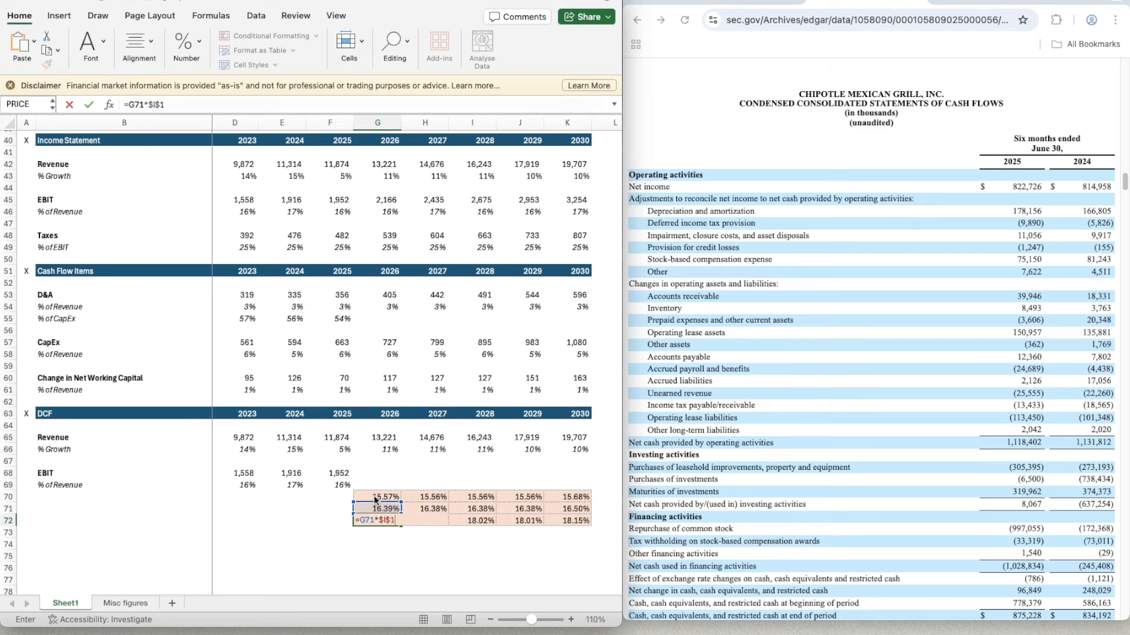
key("super+Return")
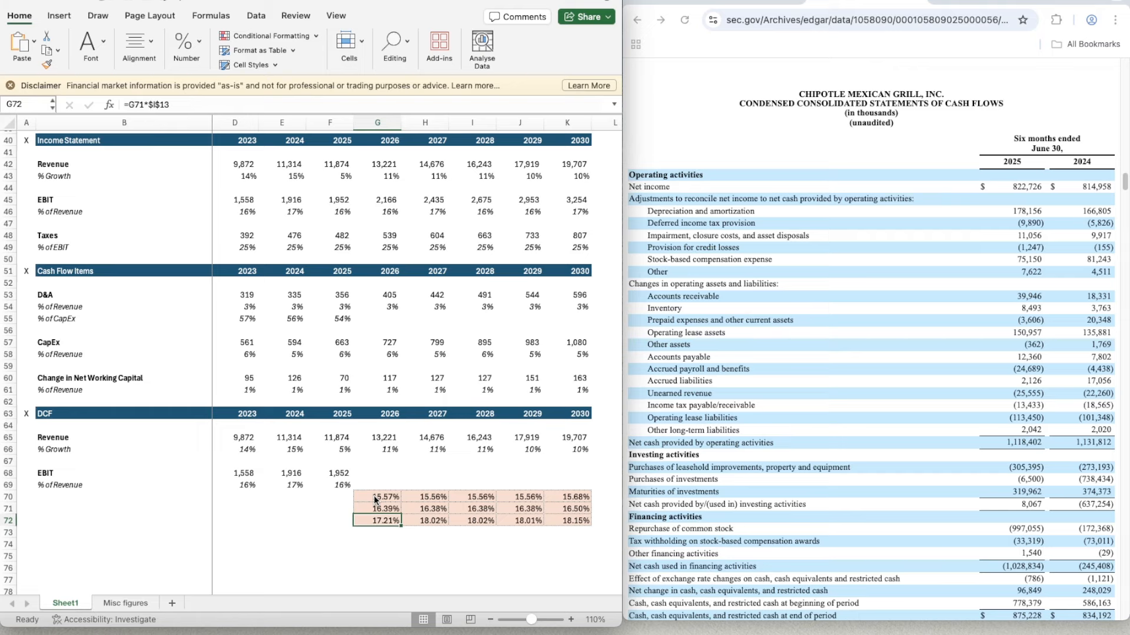
- Copy the 2026 Bull EBIT margin formula from G72 across H72:K72
key("super+c")
key("shift+Right")
key("shift+Right")
key("shift+Right")
key("shift+Right")
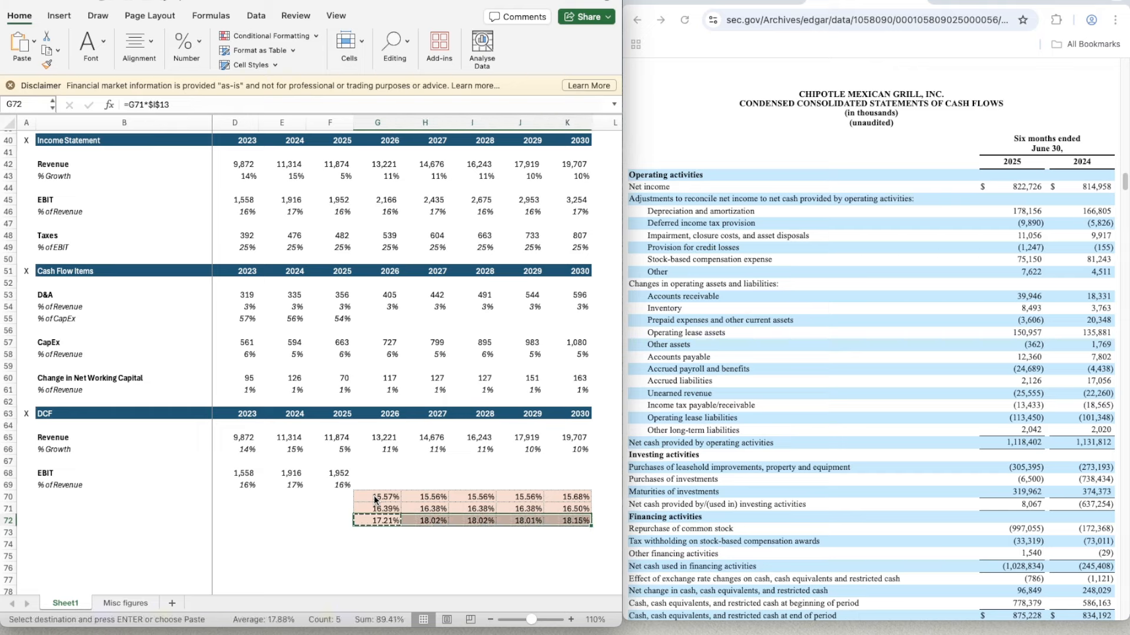
key("super+v")
- Make the DCF's 2026 EBIT % of Revenue in G69 follow the EBIT scenario switch with =OFFSET(G69,$C$13,0)
key("Up")
key("Up")
key("Up")
key("Up")
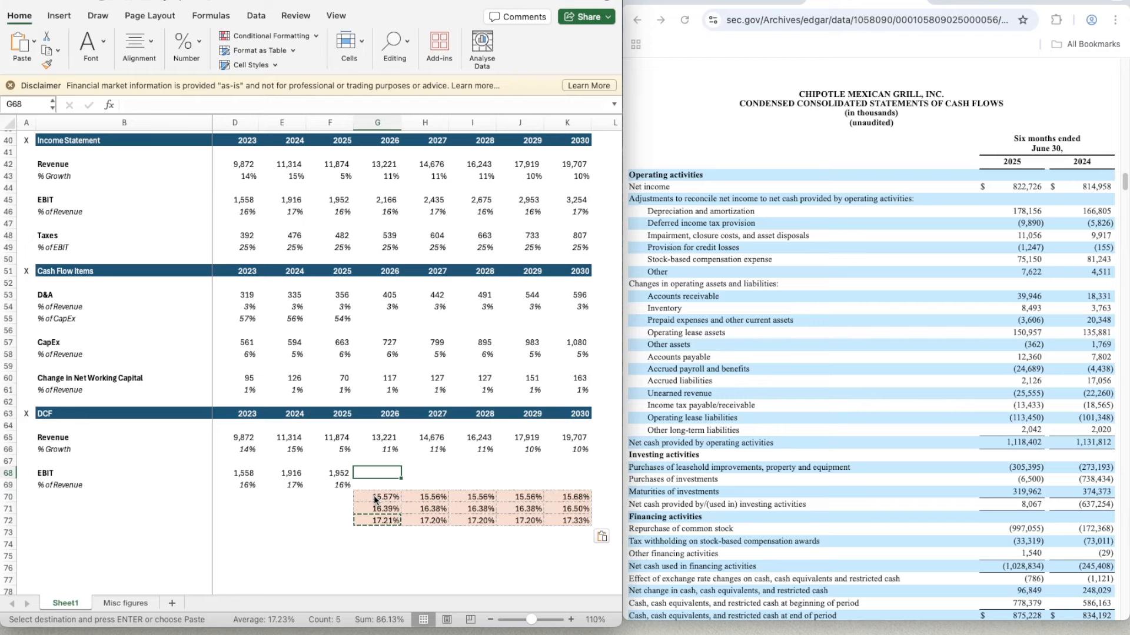
key("Down")
type("=")
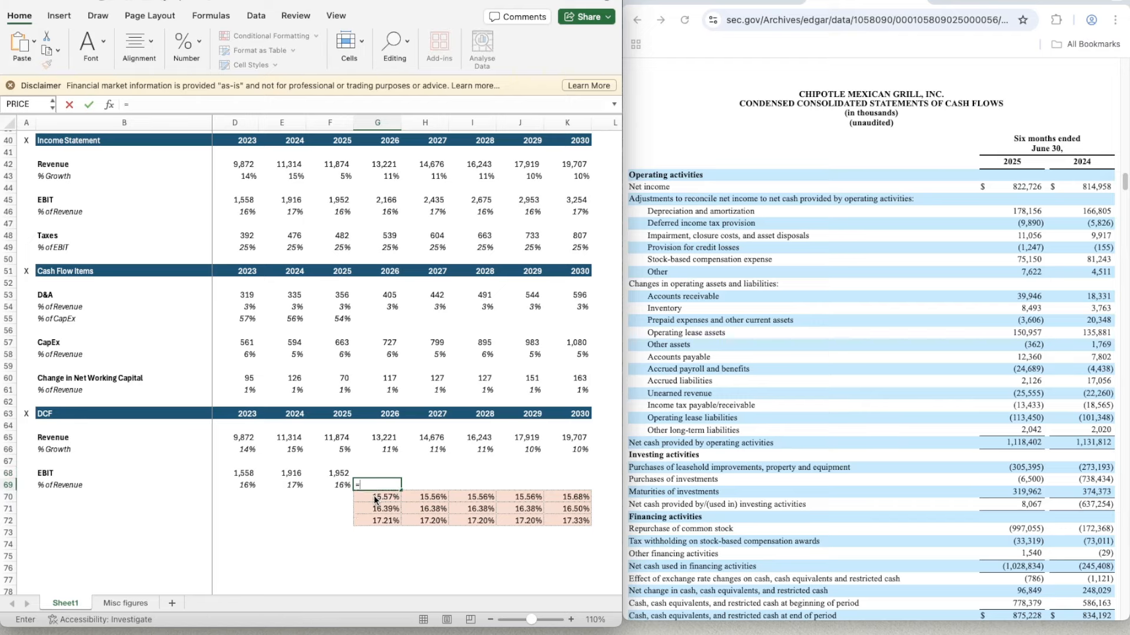
type("OFFSET(")
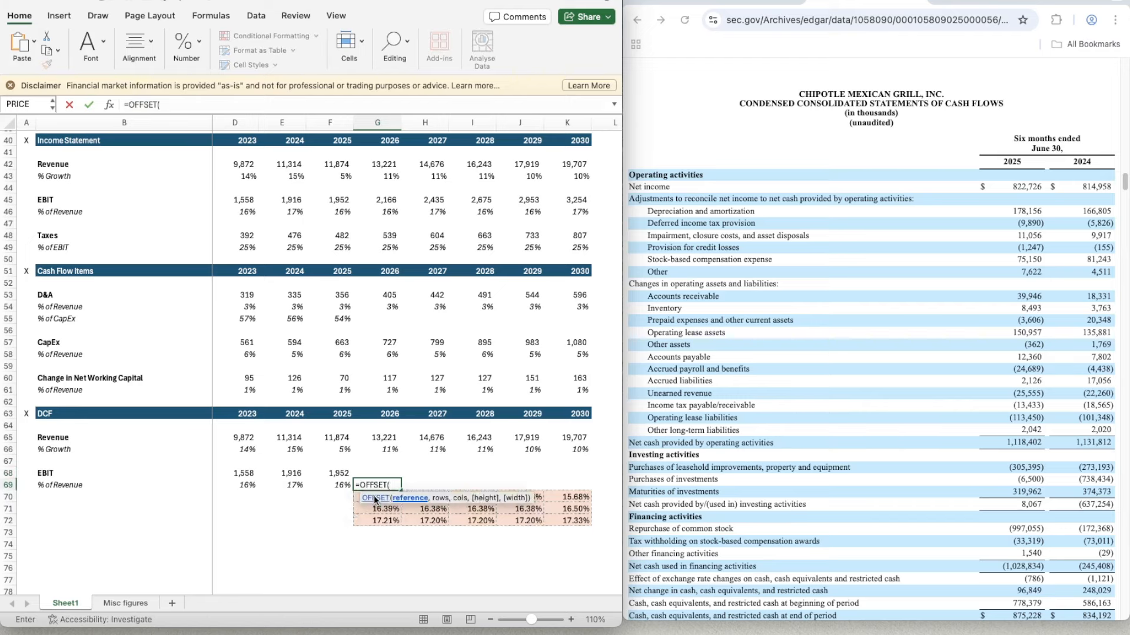
type("G69,")
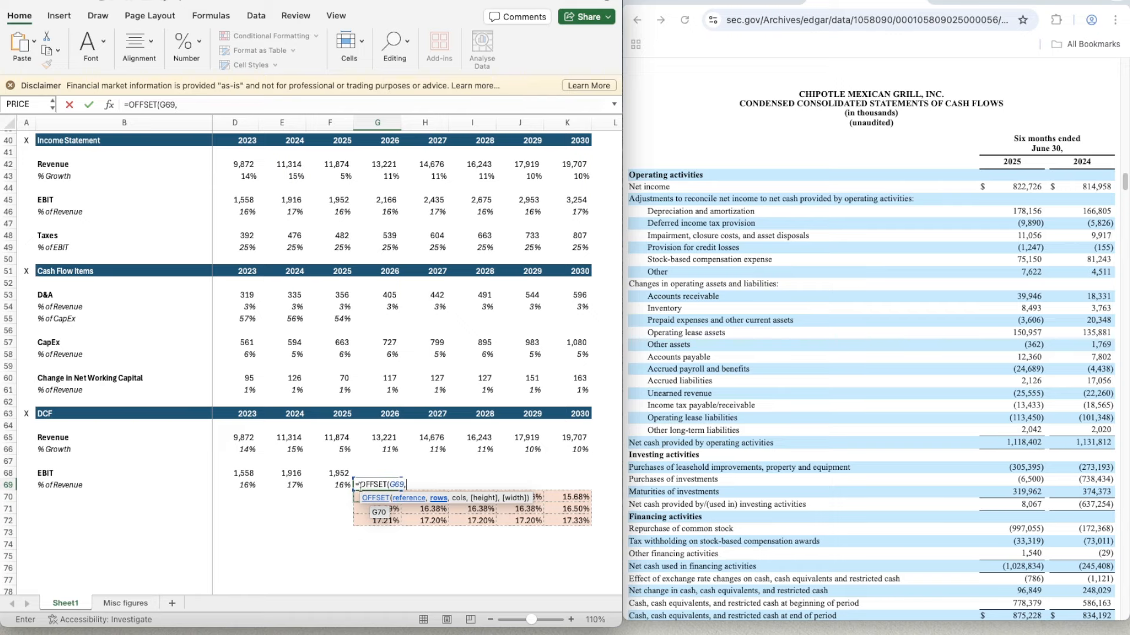
scroll(266, 360, "up", 5)
scroll(266, 360, "left", 1)
scroll(266, 360, "up", 10)
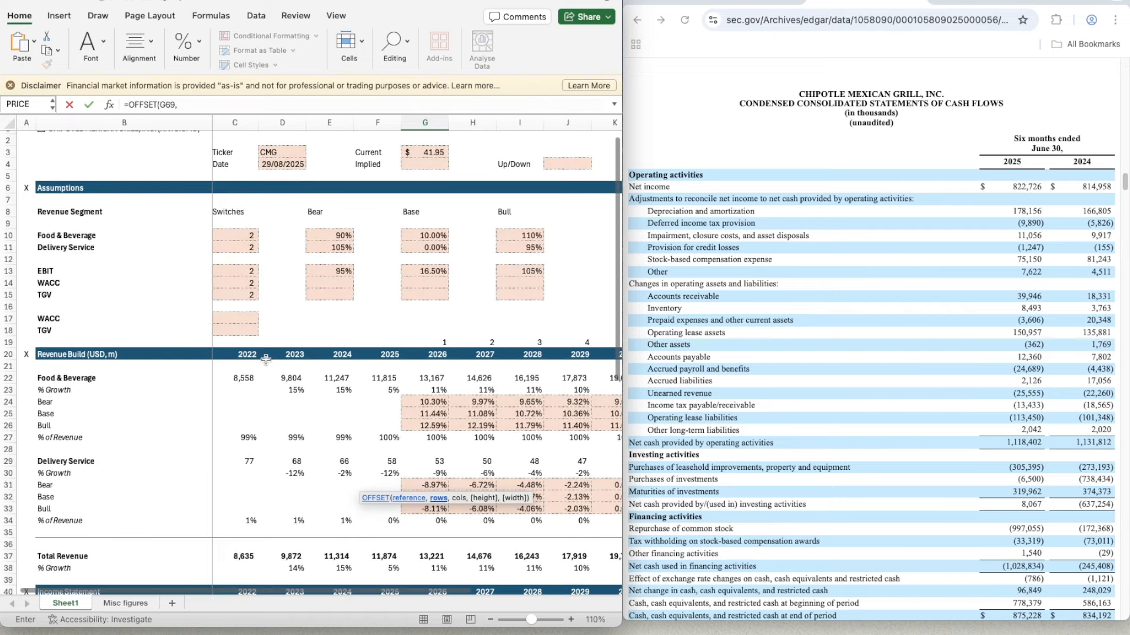
left_click(179, 105)
type("$")
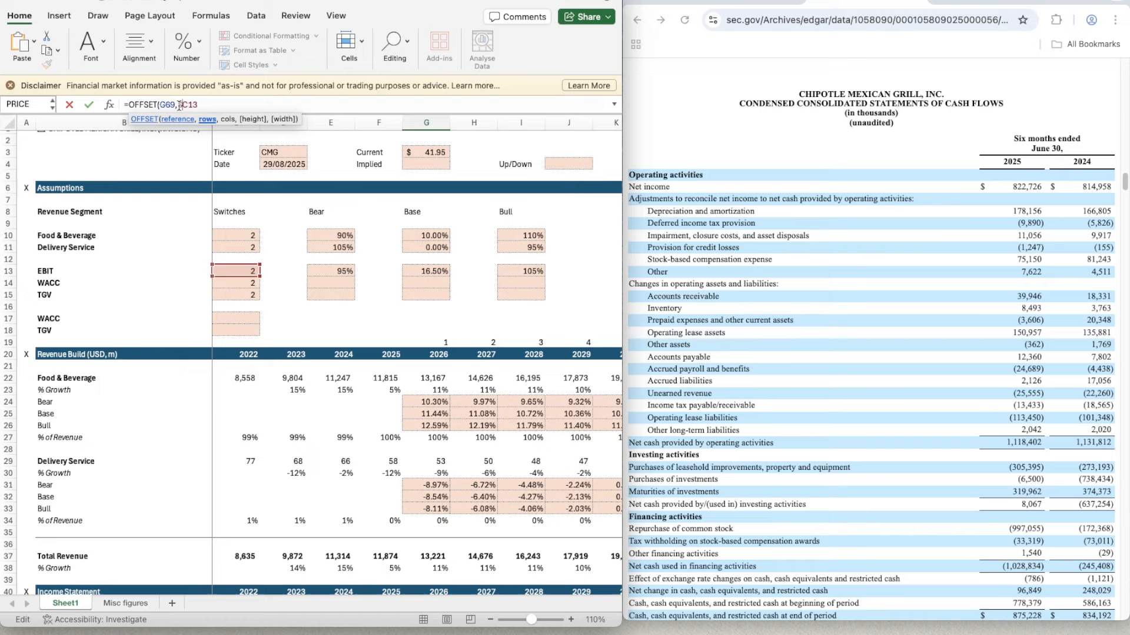
type(",0")
key("Return")
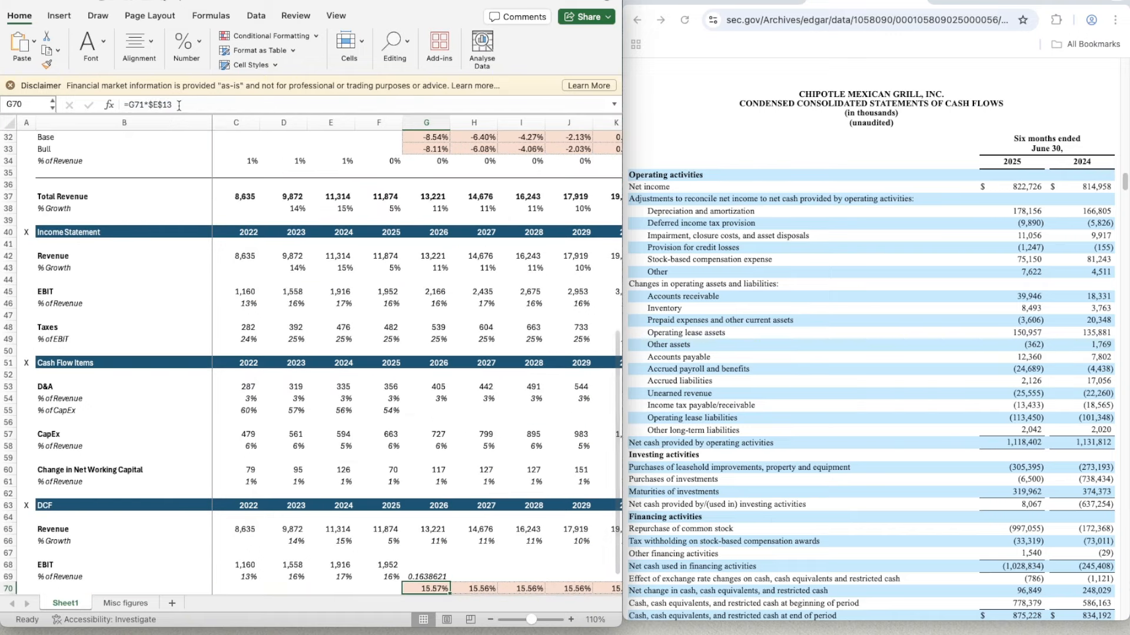
- Apply the 2025 EBIT margin's formatting from F69 to G69
key("Up")
key("Left")
key("super+shift+c")
key("Right")
key("super+shift+v")
- Copy the OFFSET margin formula from G69 across H69:K69 for 2027 to 2030
key("super+c")
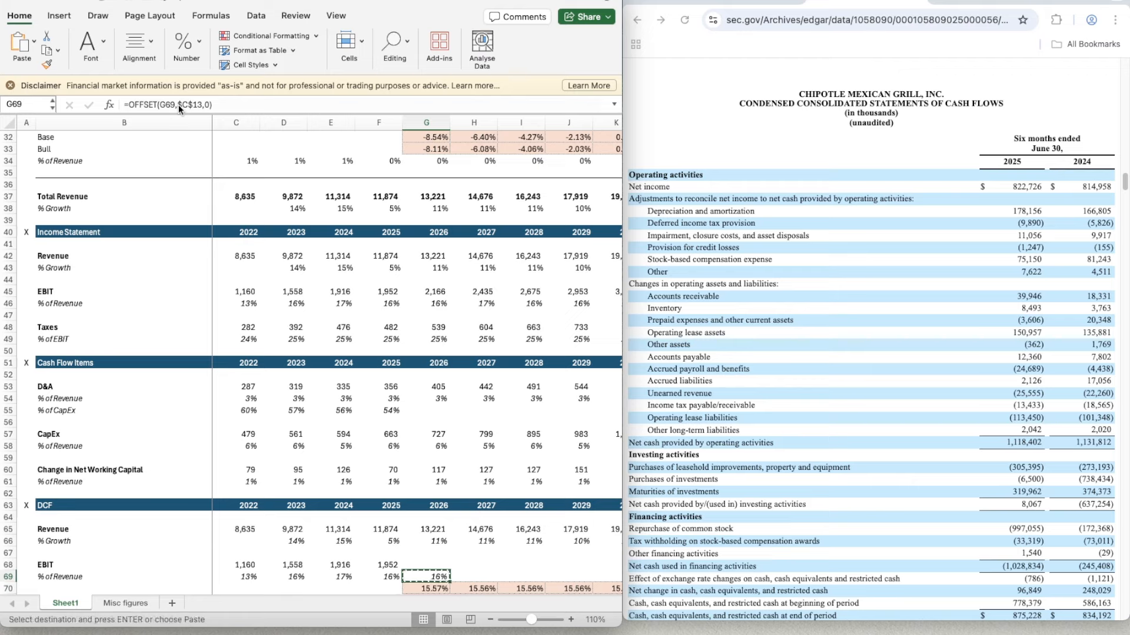
key("shift+Right")
key("shift+Right")
key("shift+Right")
key("shift+Right")
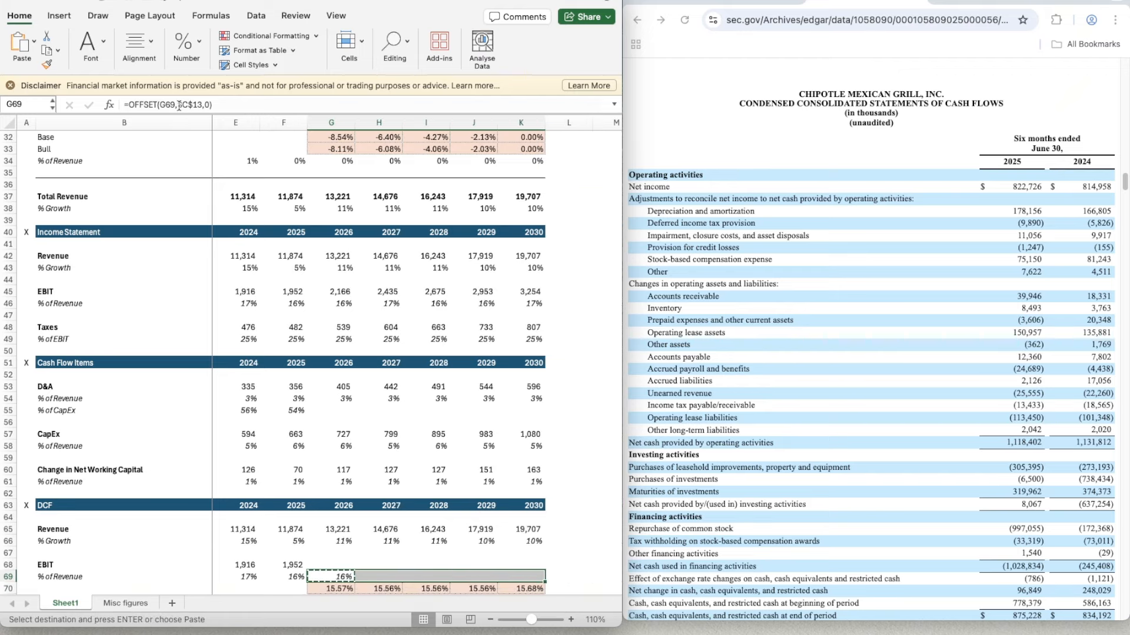
key("super+v")
- Try to calculate the DCF's 2026 EBIT in G68 with =G66*G69
key("Up")
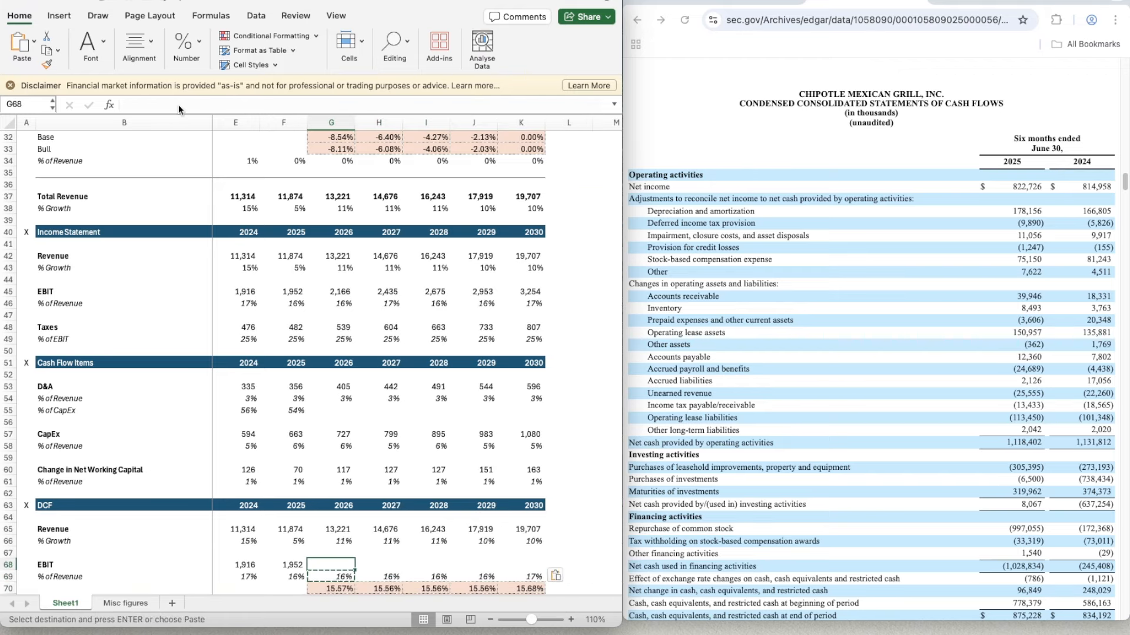
type("=")
key("Up")
key("Up")
key("Up")
key("Up")
key("Down")
key("Down")
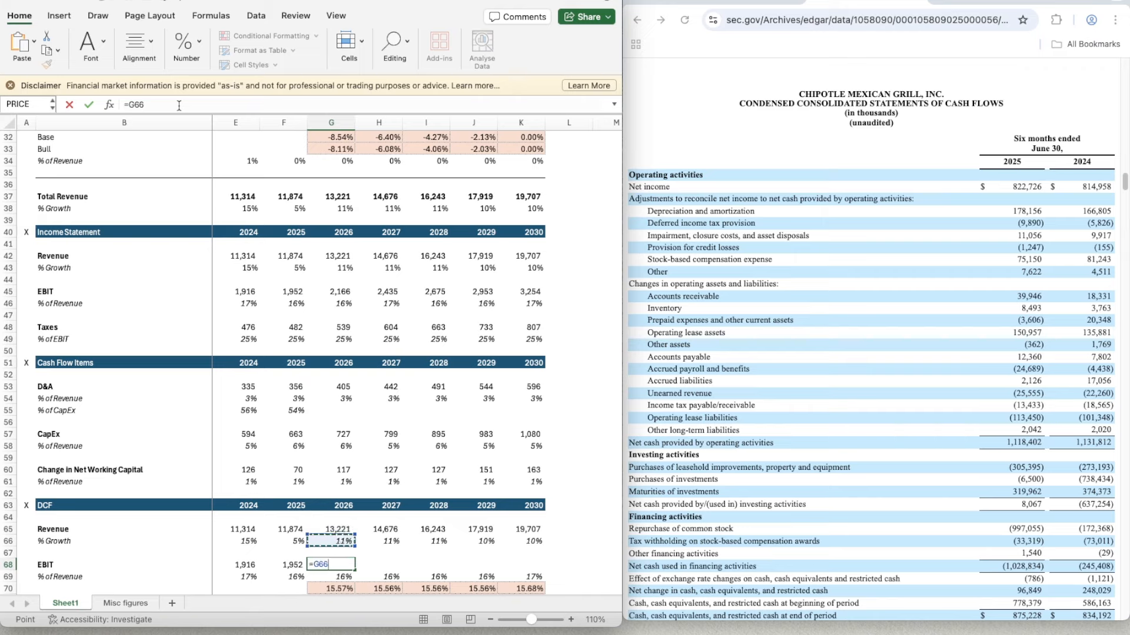
type("*")
key("Down")
key("Return")
key("Up")
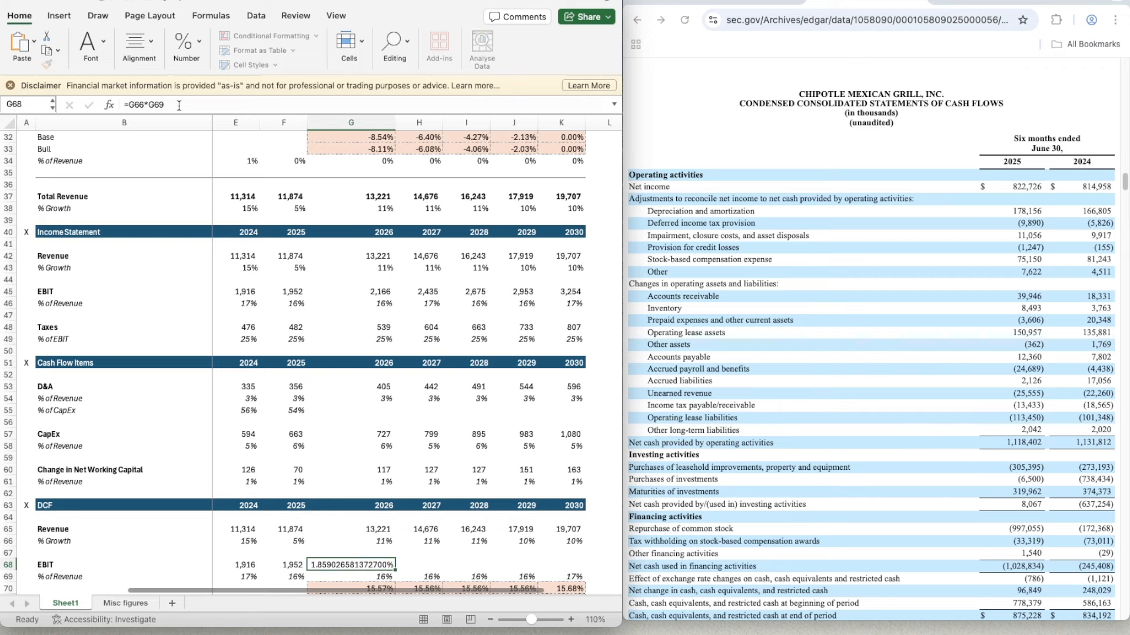
- Apply the number format of the 2025 EBIT in F68 to G68
key("Left")
key("super+shift+c")
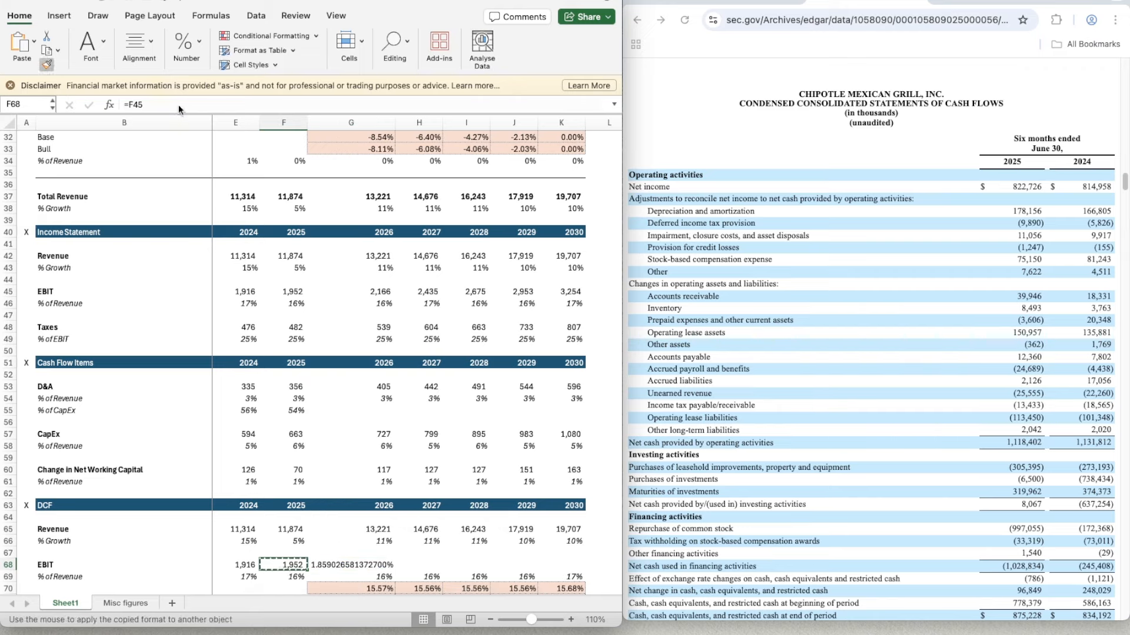
key("Right")
key("Return")
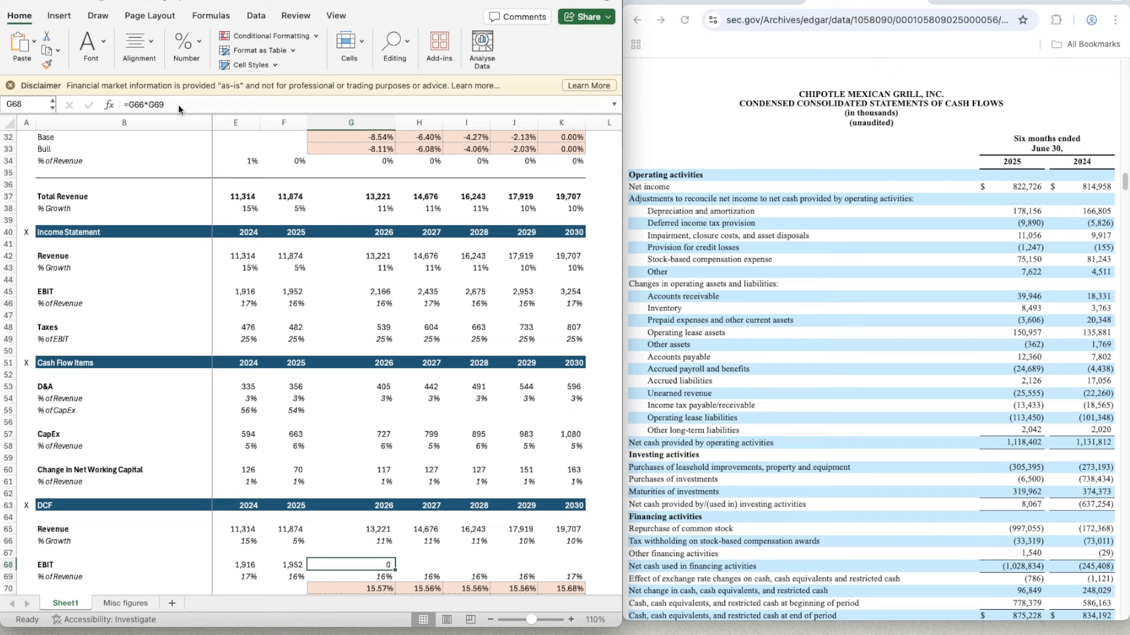
- Undo the formatting and the EBIT formula in G68
key("super+z")
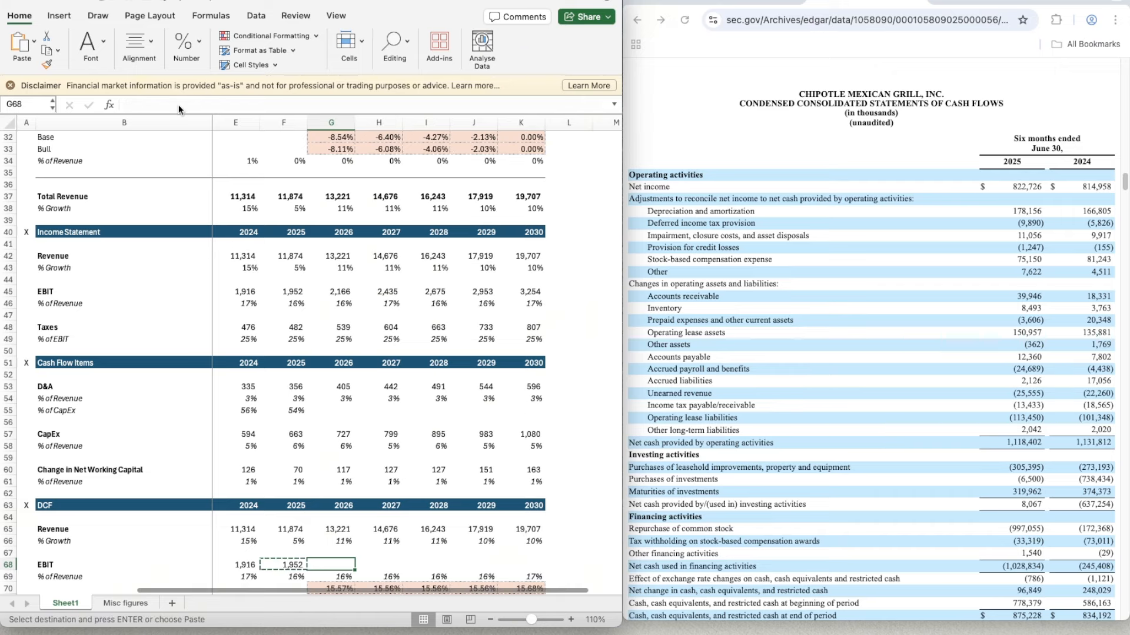
key("super+z")
key("Escape")
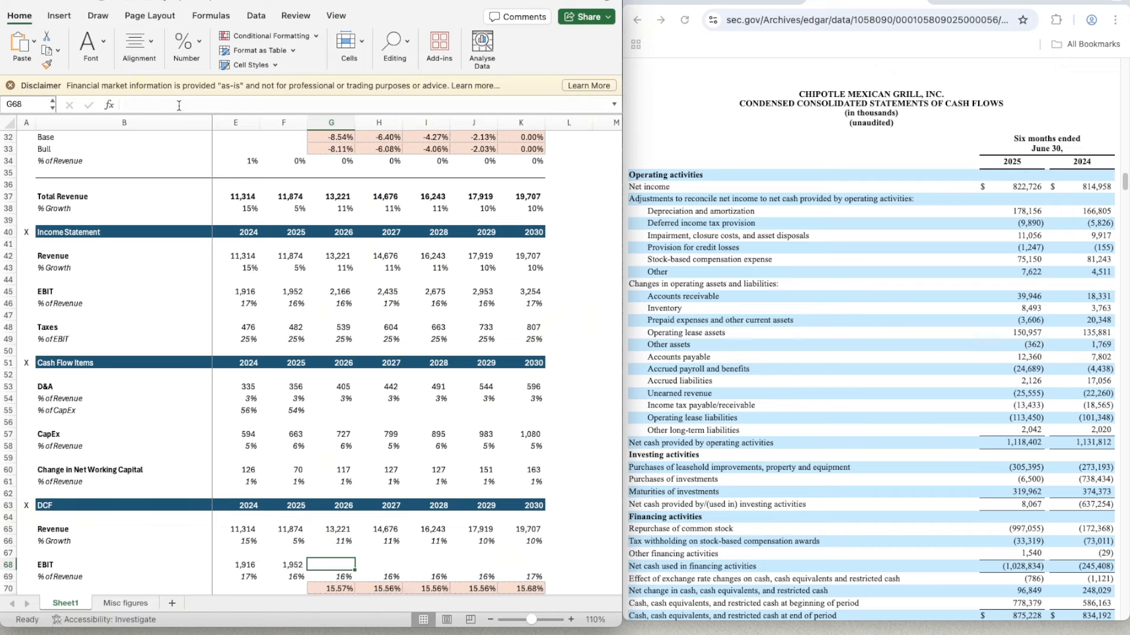
- Calculate the DCF's 2026 EBIT in G68 as revenue times EBIT margin, =G65*G69
type("=")
key("Up")
key("Up")
key("Up")
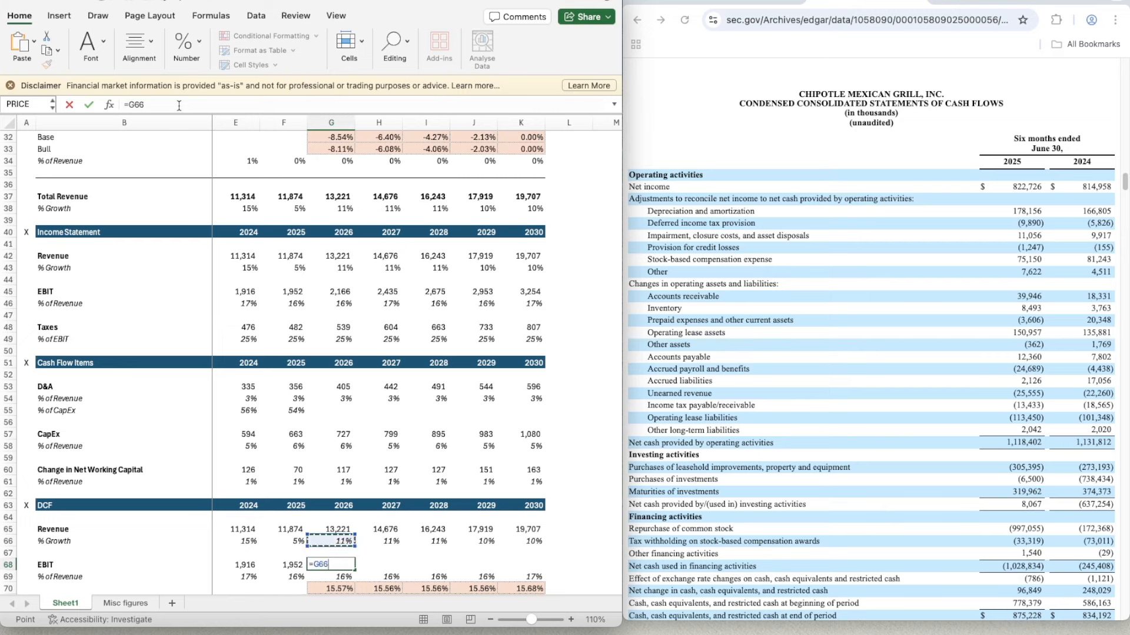
type("*")
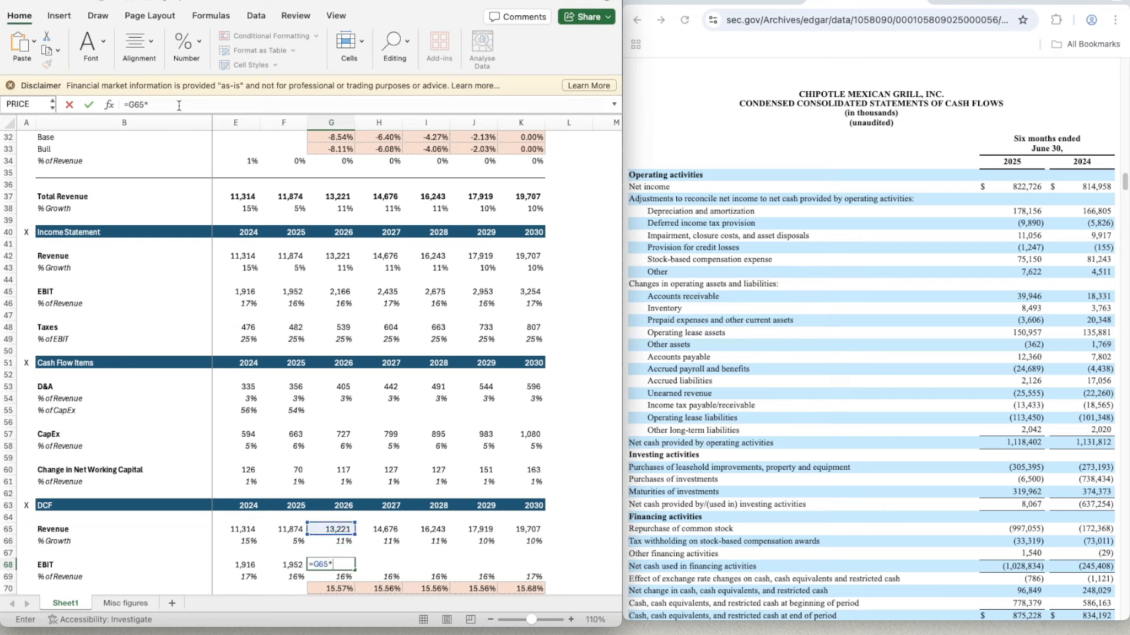
key("Down")
key("Return")
key("Up")
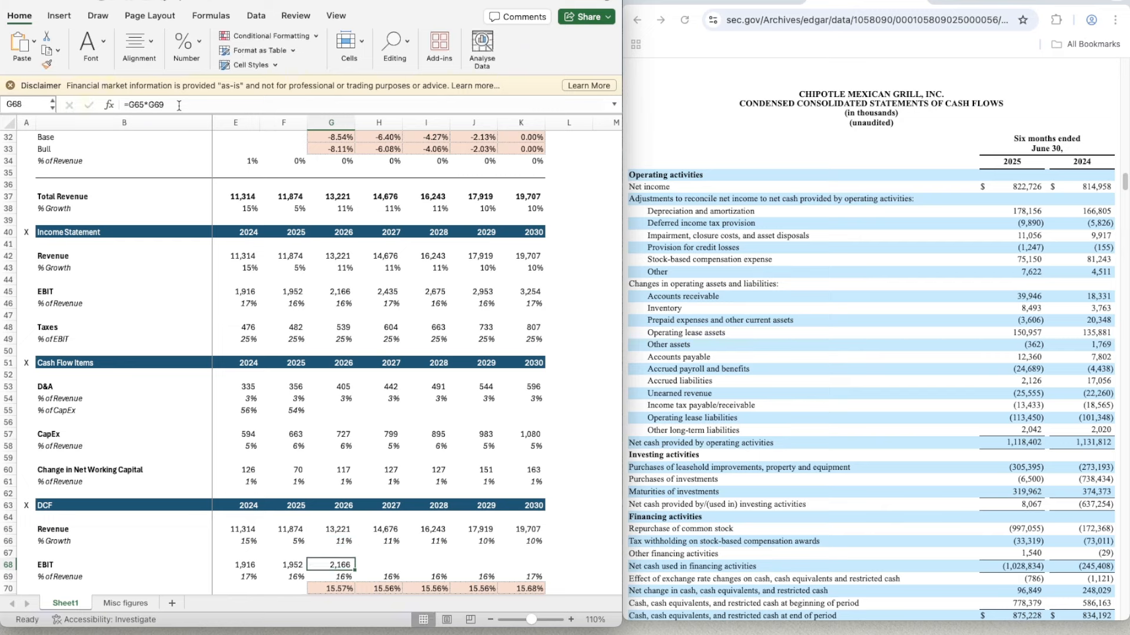
- Copy the 2026 EBIT formula from G68 across H68:K68 to fill 2027 to 2030
key("ctrl+c")
key("shift+Right")
key("shift+Right")
key("shift+Right")
key("shift+Right")
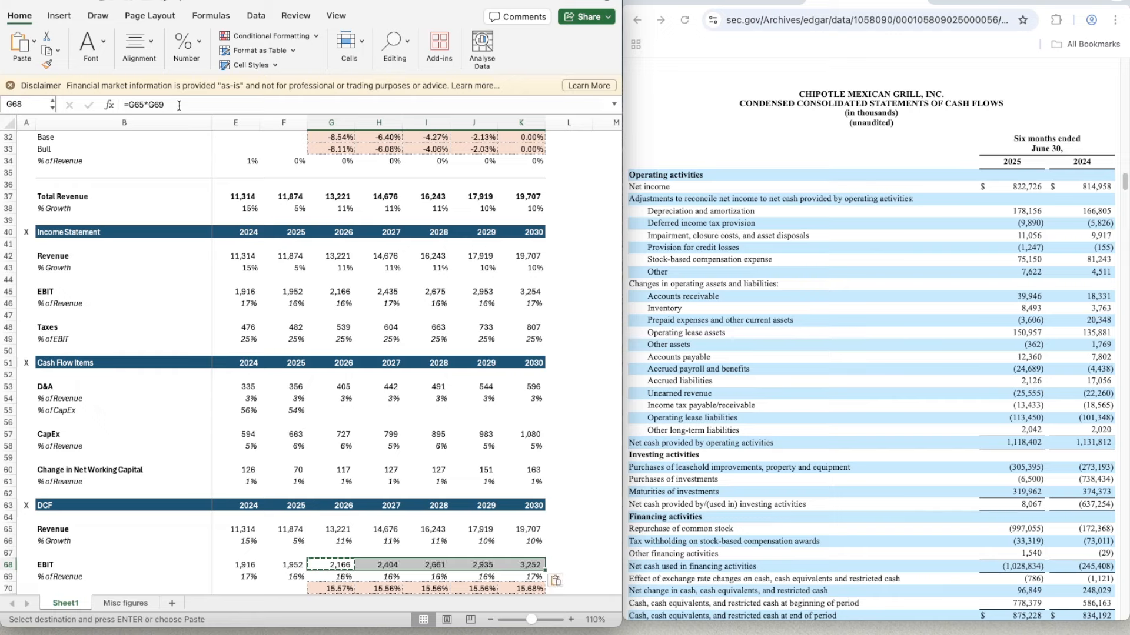
key("ctrl+v")
scroll(351, 285, "down", 3)
scroll(351, 285, "down", 3)
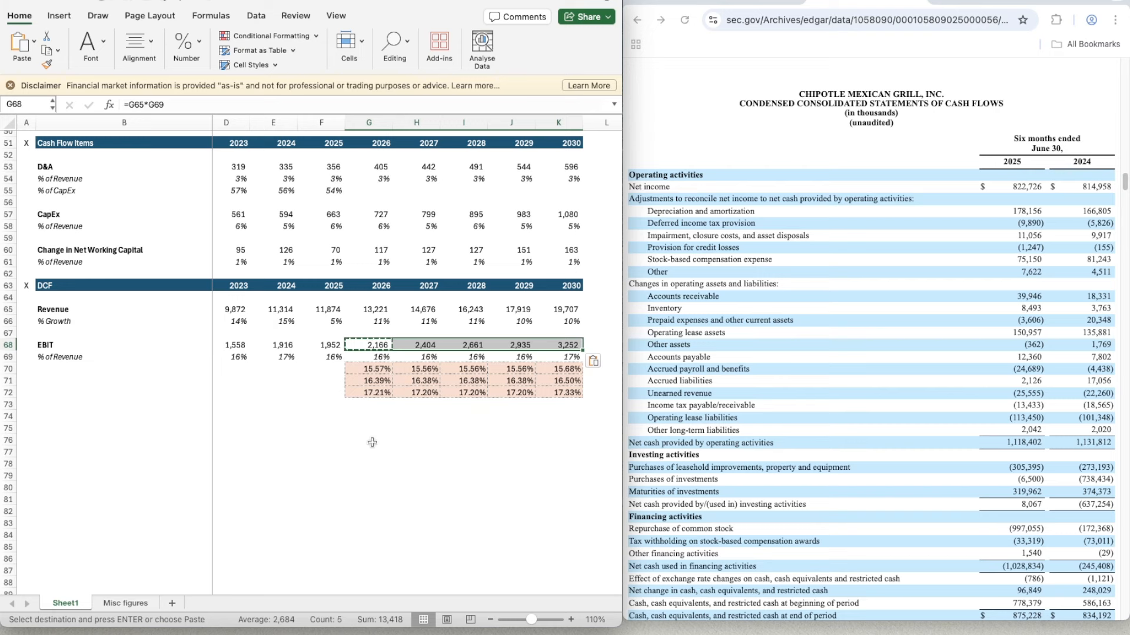
left_click(616, 166)
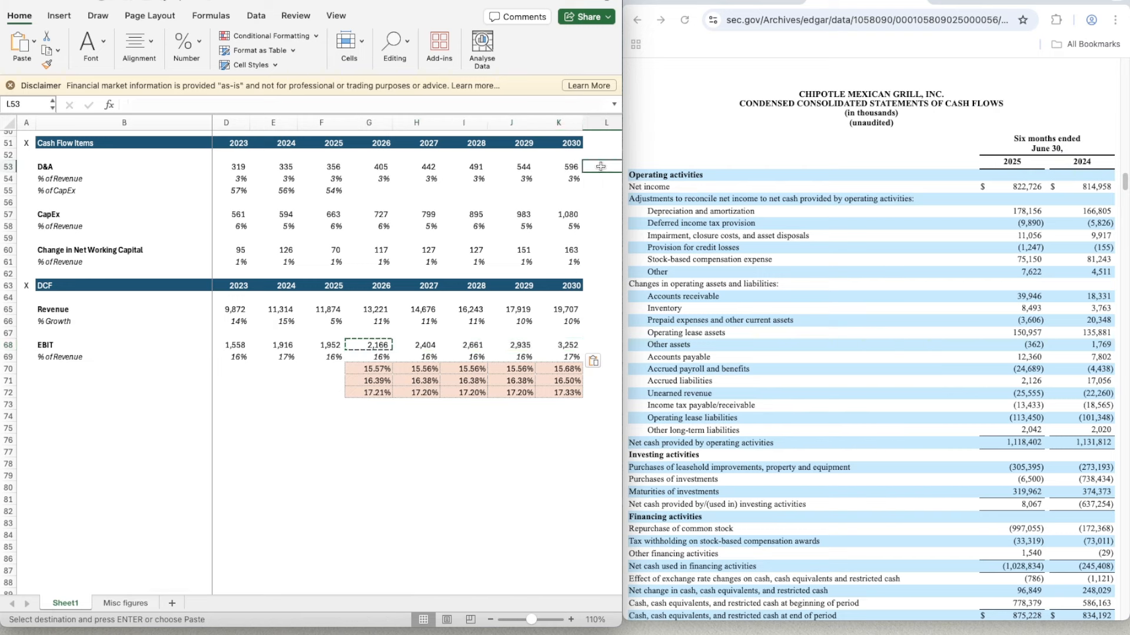
left_click(666, 155)
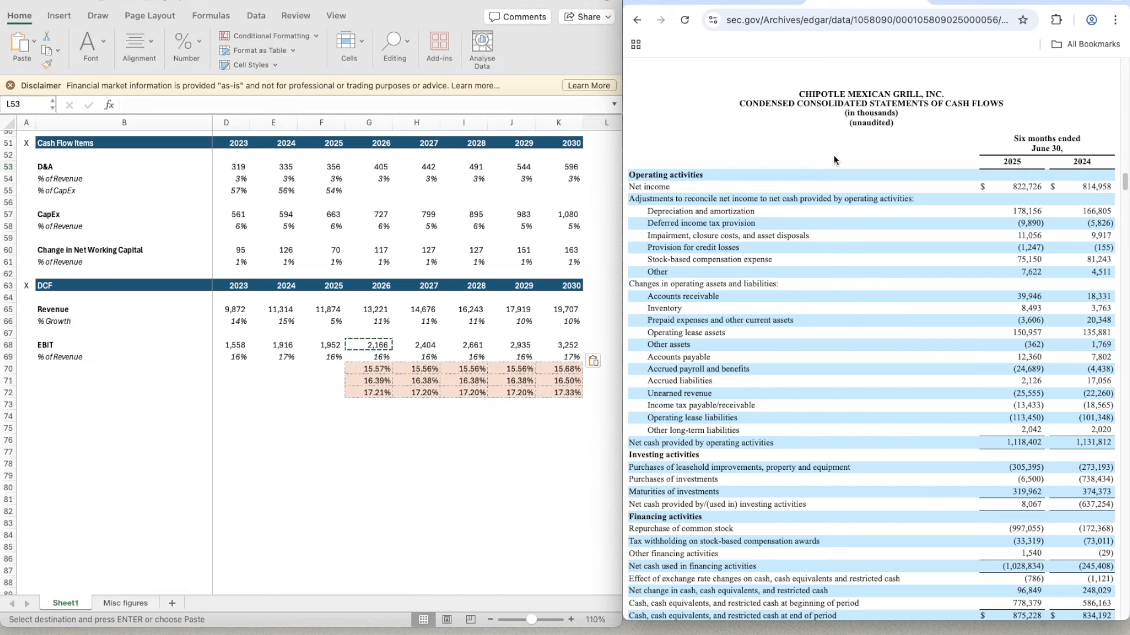
left_click(577, 440)
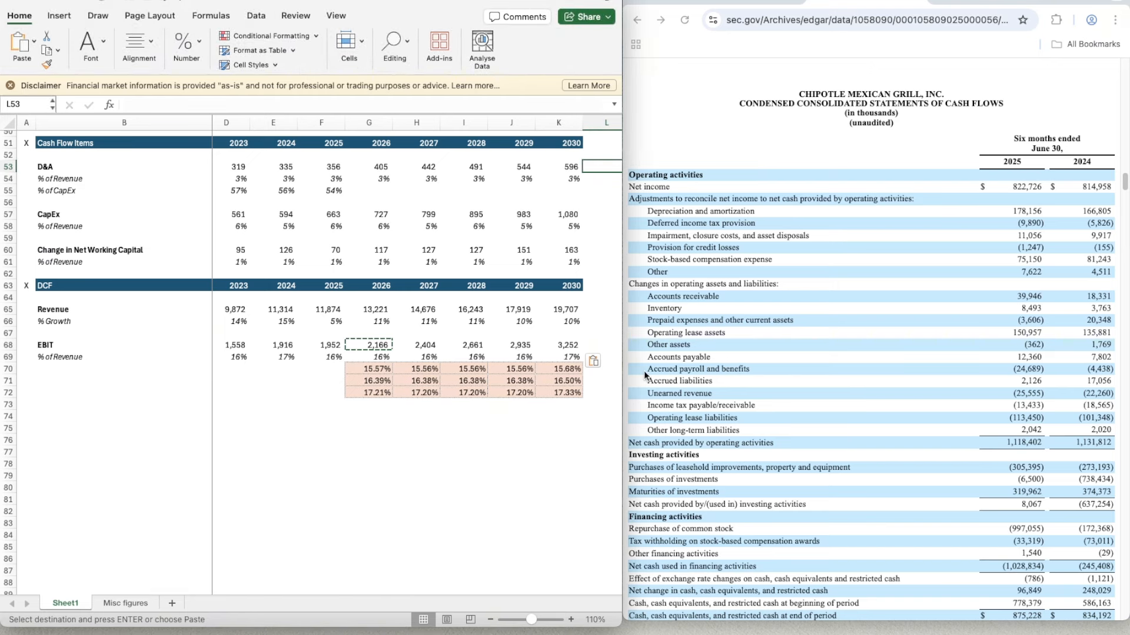
left_click(512, 440)
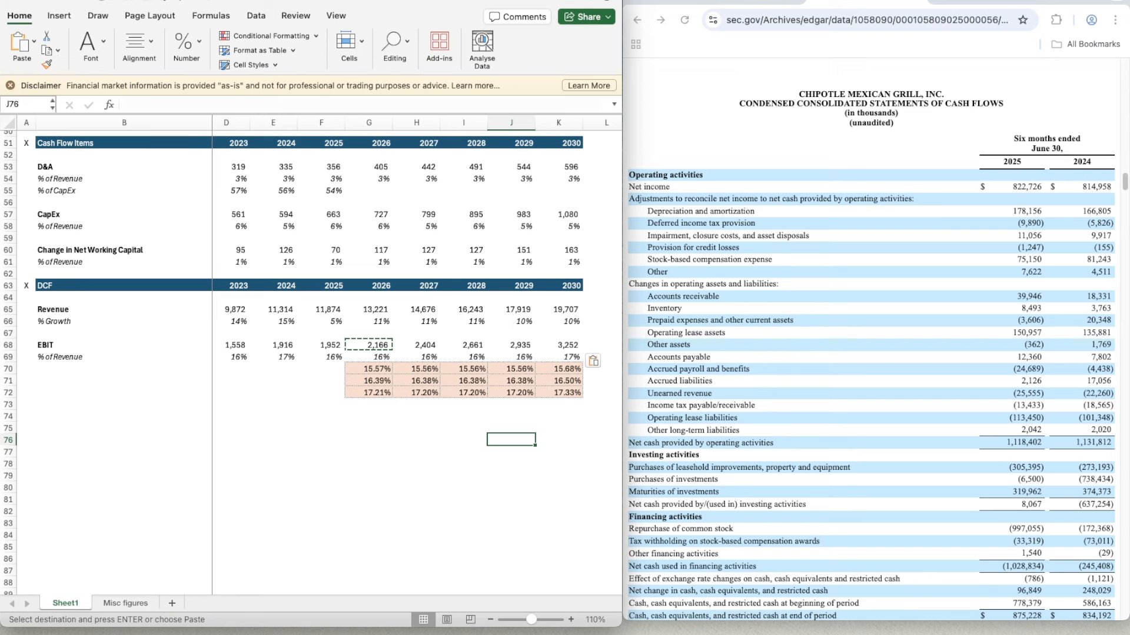
key("super+Tab")
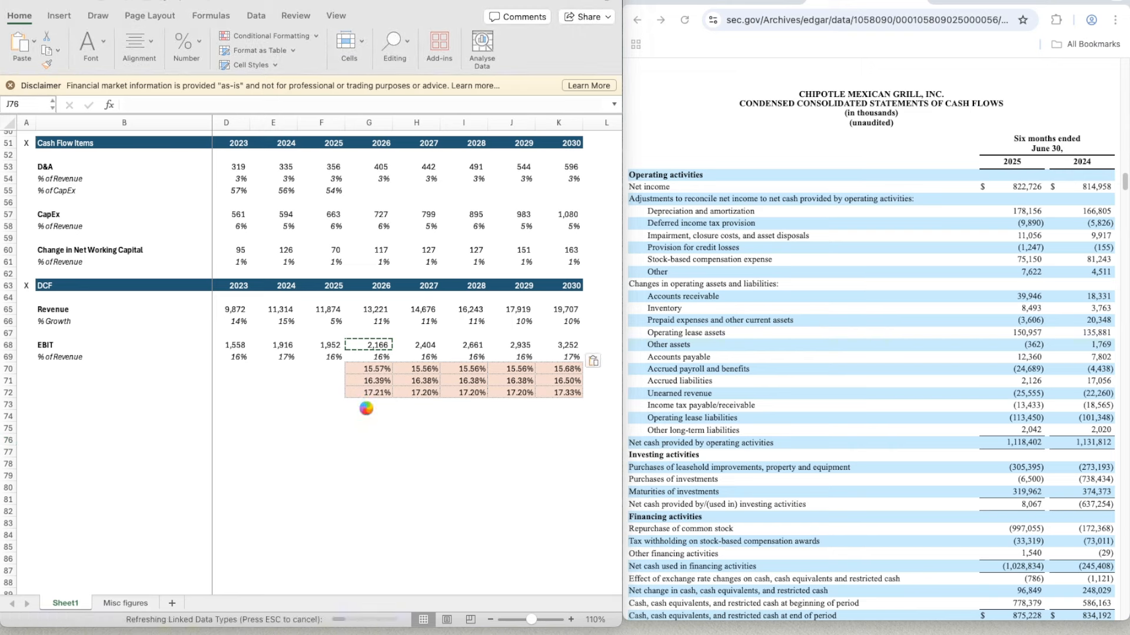
left_click(340, 416)
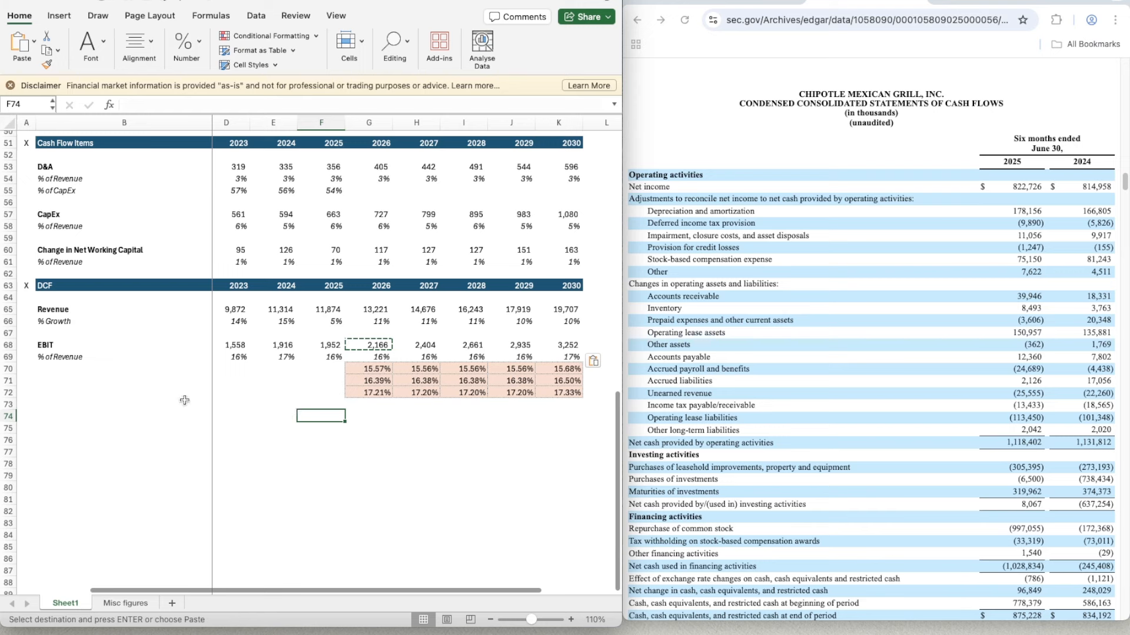
double_click(161, 406)
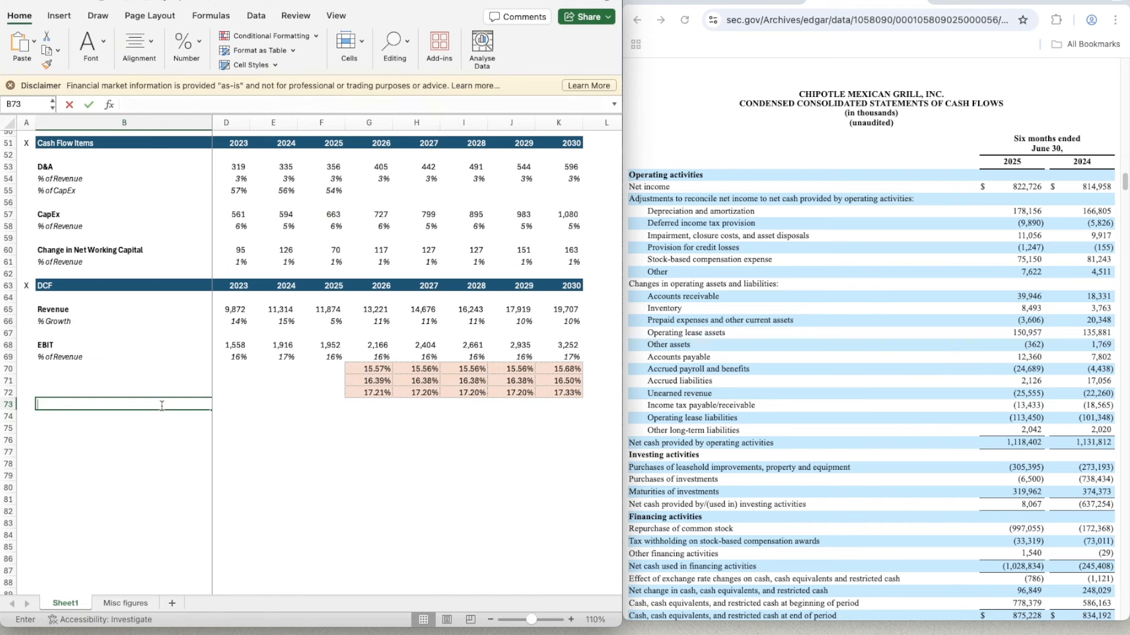
key("Left")
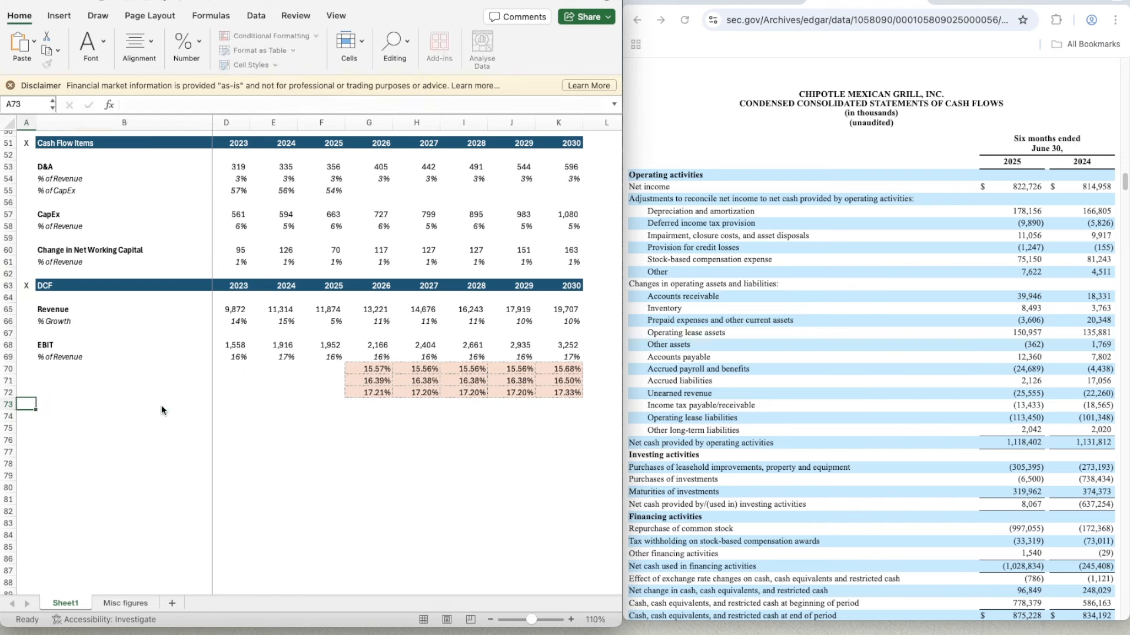
key("Right")
key("Right")
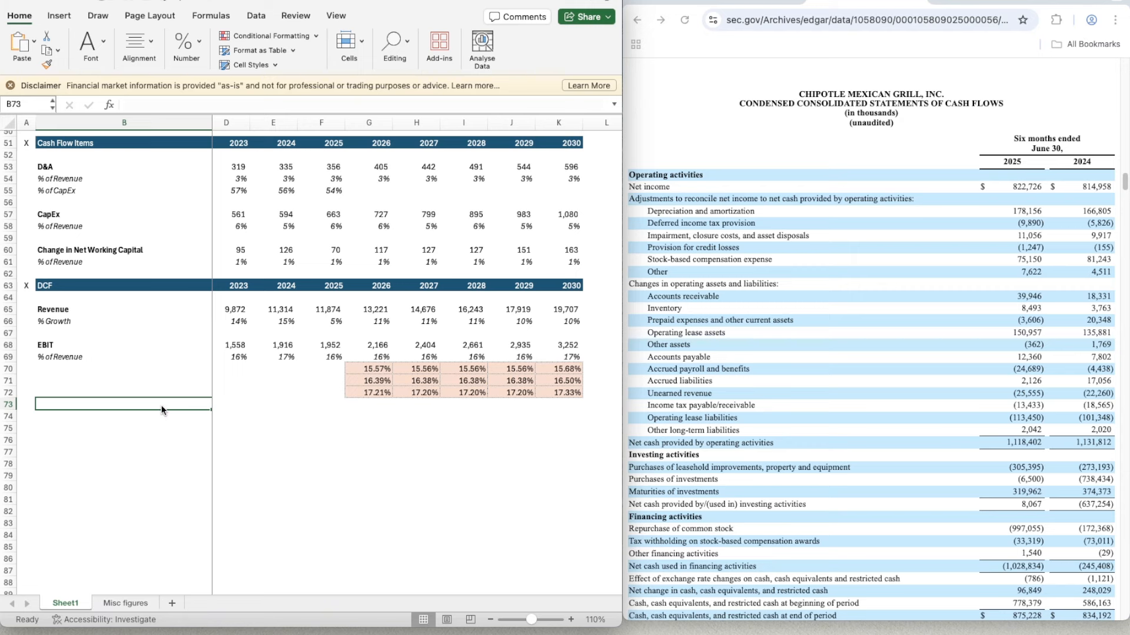
key("Right")
key("Right")
key("Right")
key("Right")
key("Right")
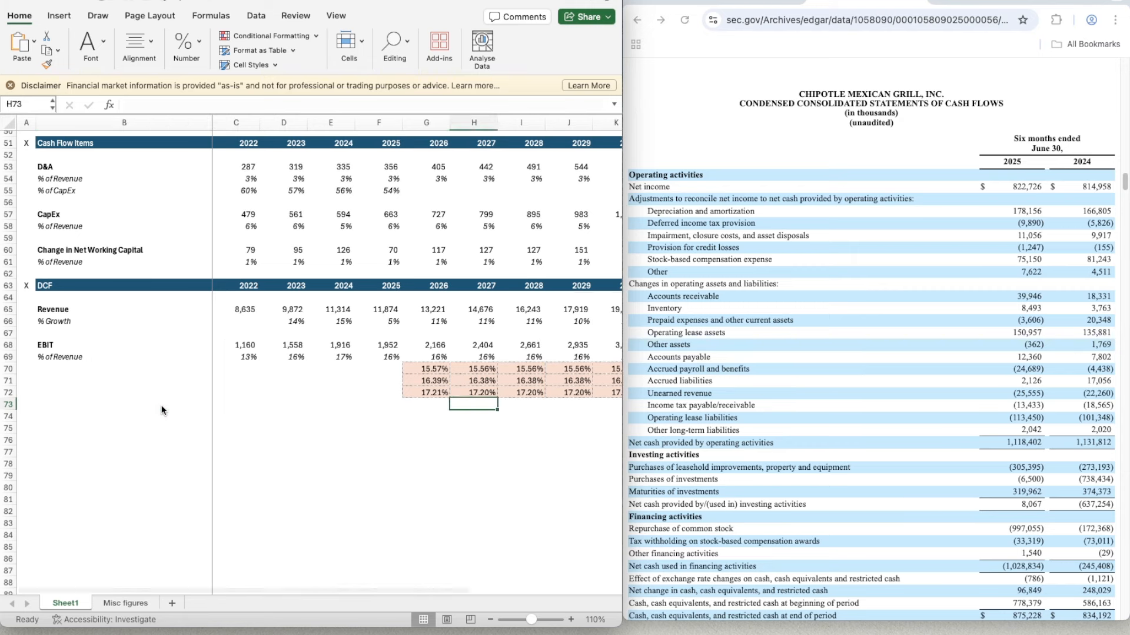
key("Left")
key("Left")
key("Left")
key("Left")
key("Left")
key("Left")
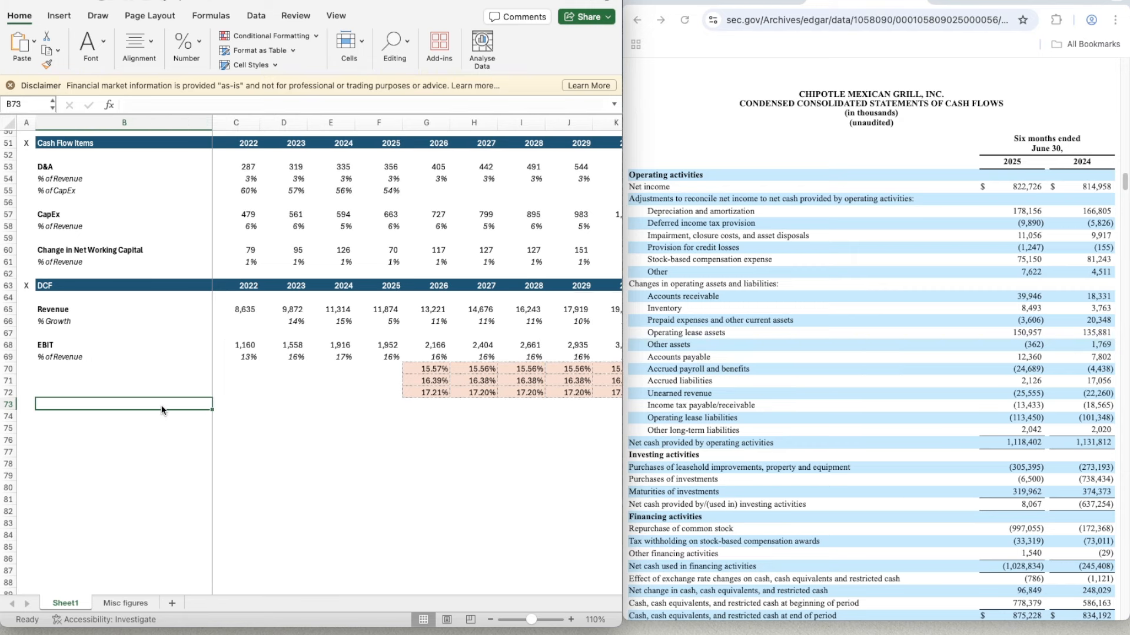
- Add a bold Taxes row label in B74 of the DCF section
key("Down")
type("Tax")
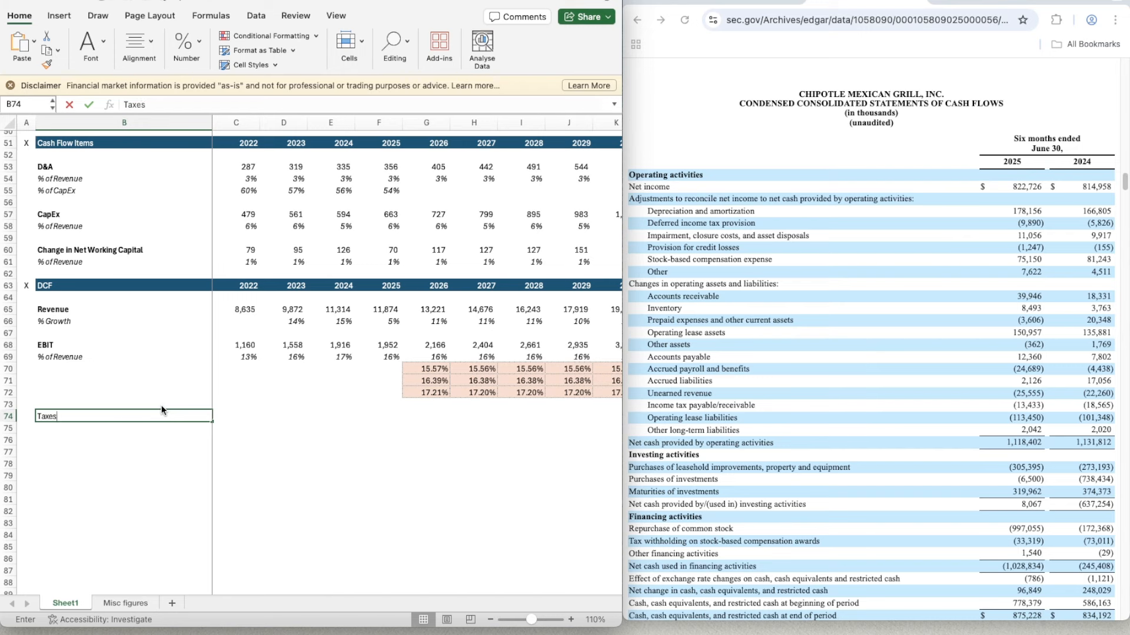
type("es")
key("Return")
key("Up")
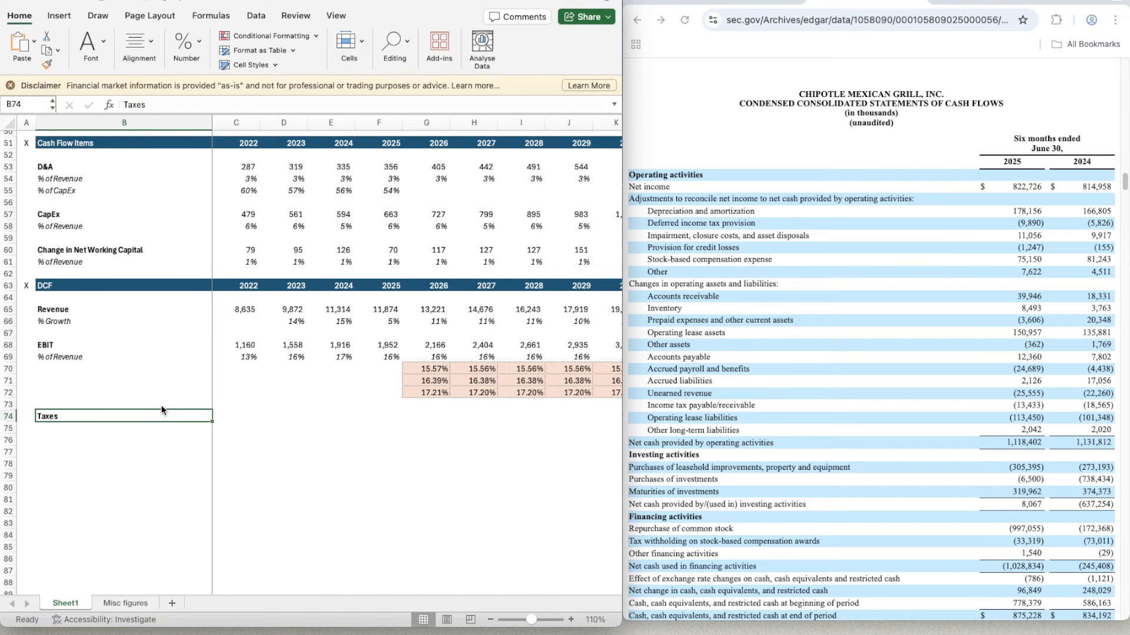
key("Right")
key("Left")
- Enter the label % of EBIT in B75 below Taxes and italicise its row
key("Down")
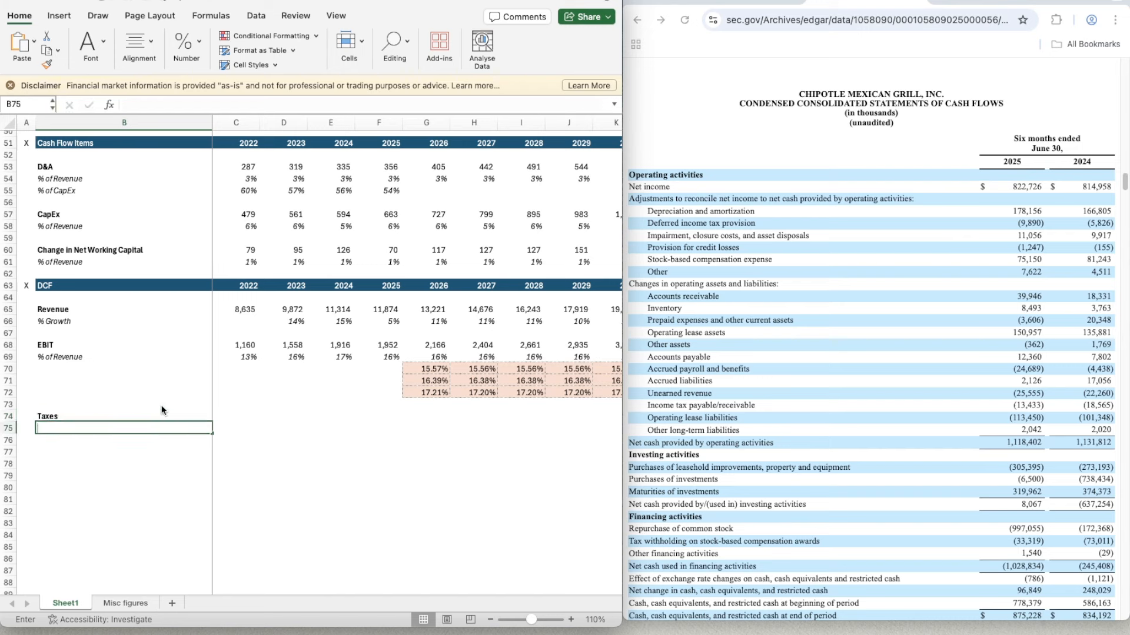
type("% of EBi")
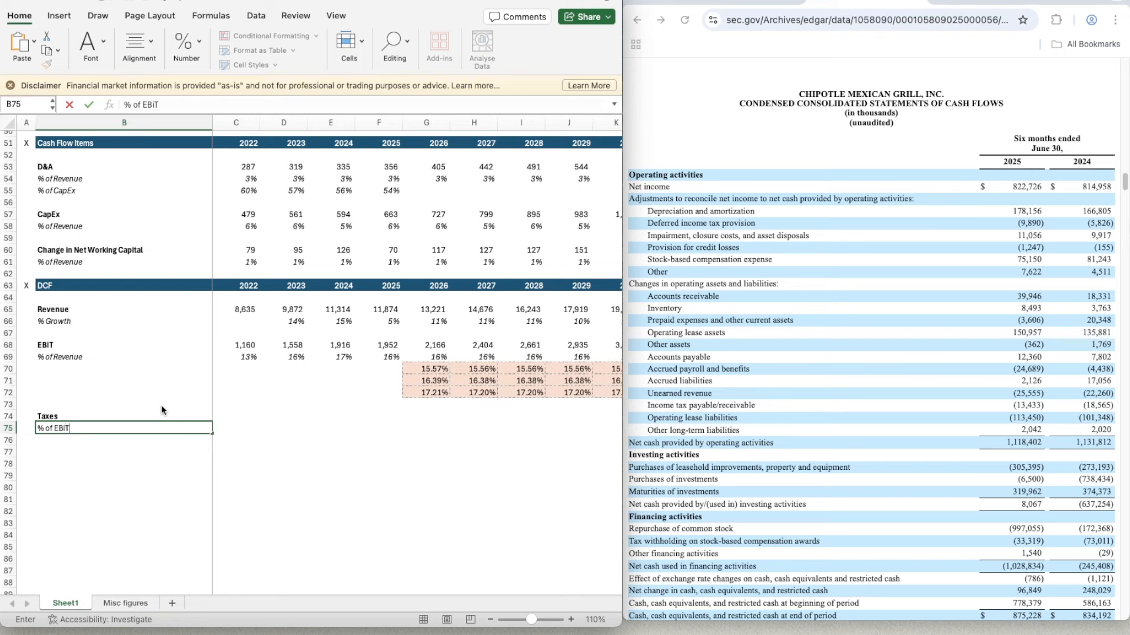
type("T")
key("ctrl+Return")
key("shift+space")
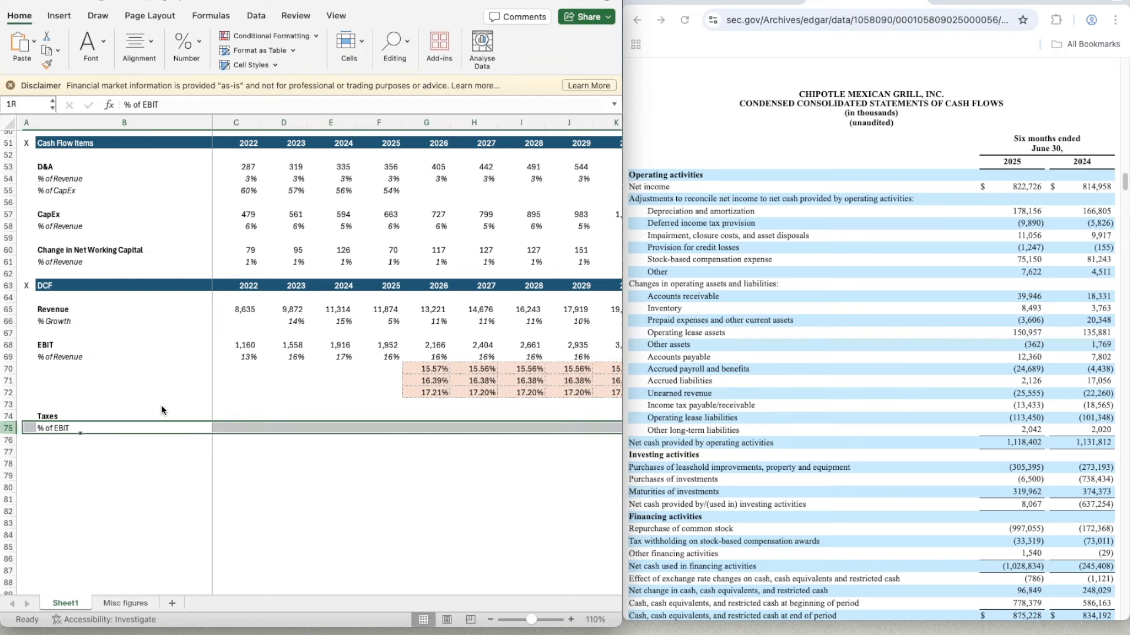
- Label the DCF's three EBIT margin scenario rows in B70:B72 as Bear, Base and Bull
key("Up")
key("Up")
key("Up")
key("Up")
key("Up")
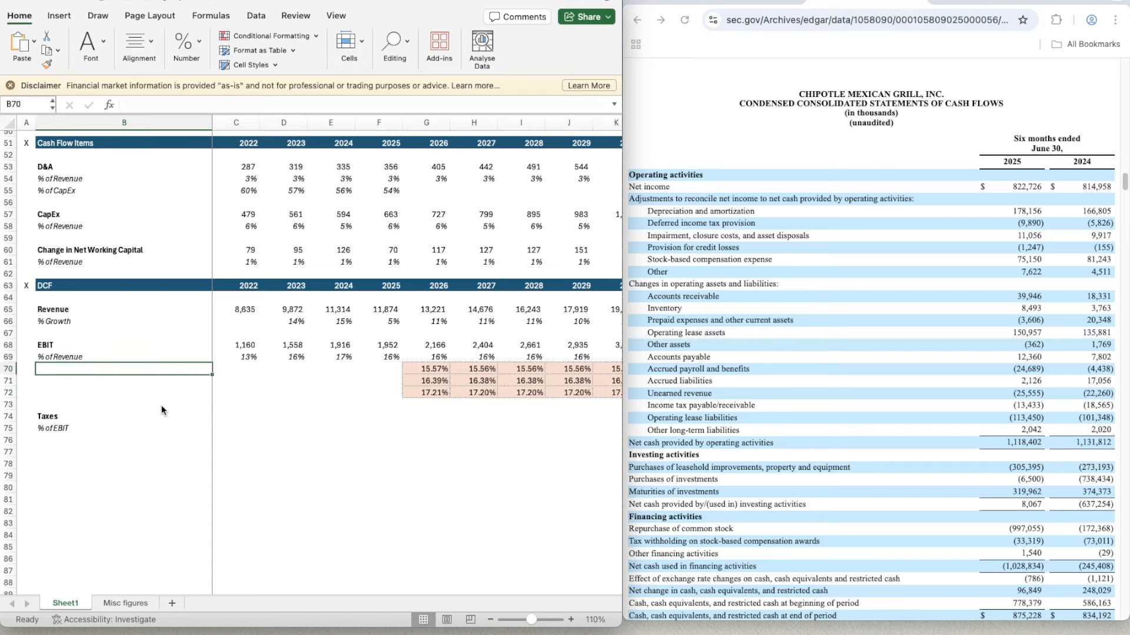
key("Up")
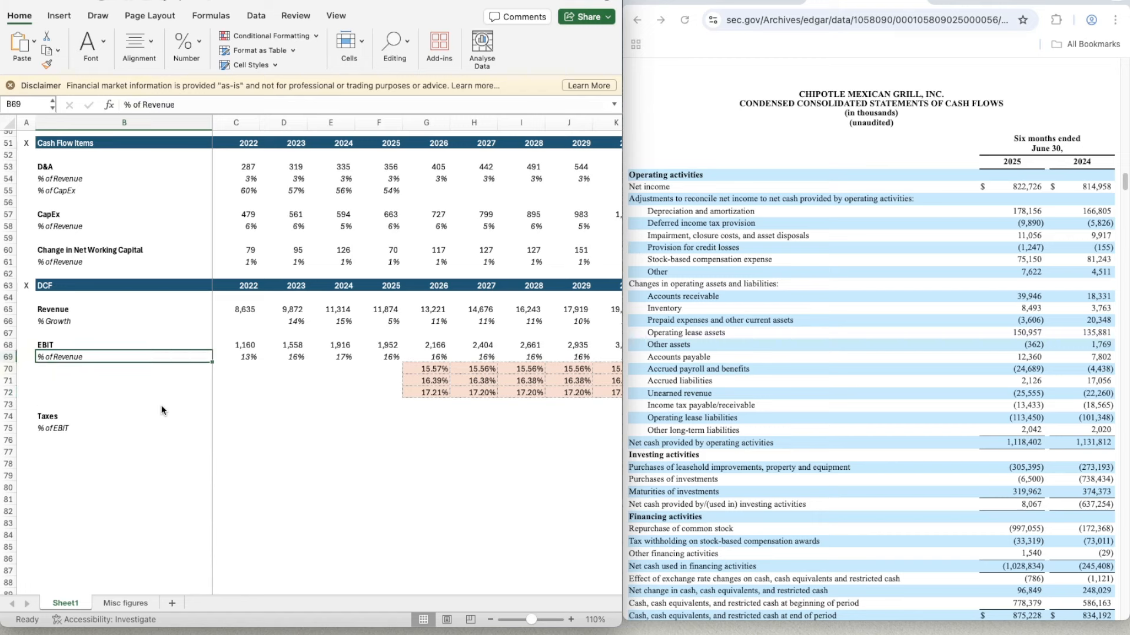
key("Down")
type("B")
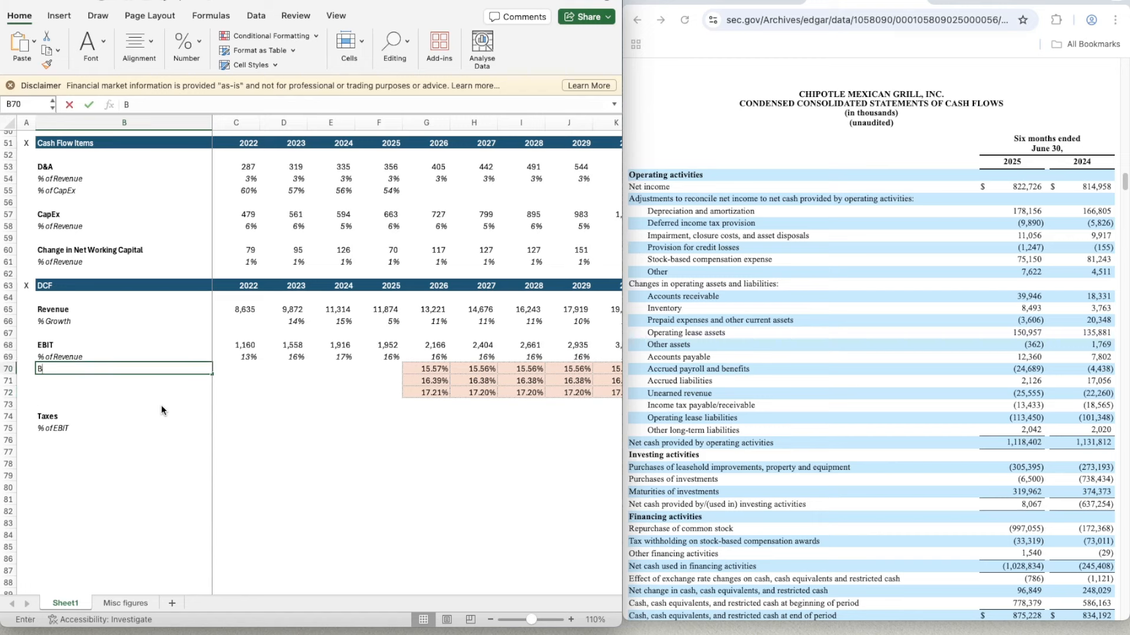
type("ear")
key("Return")
type("Base")
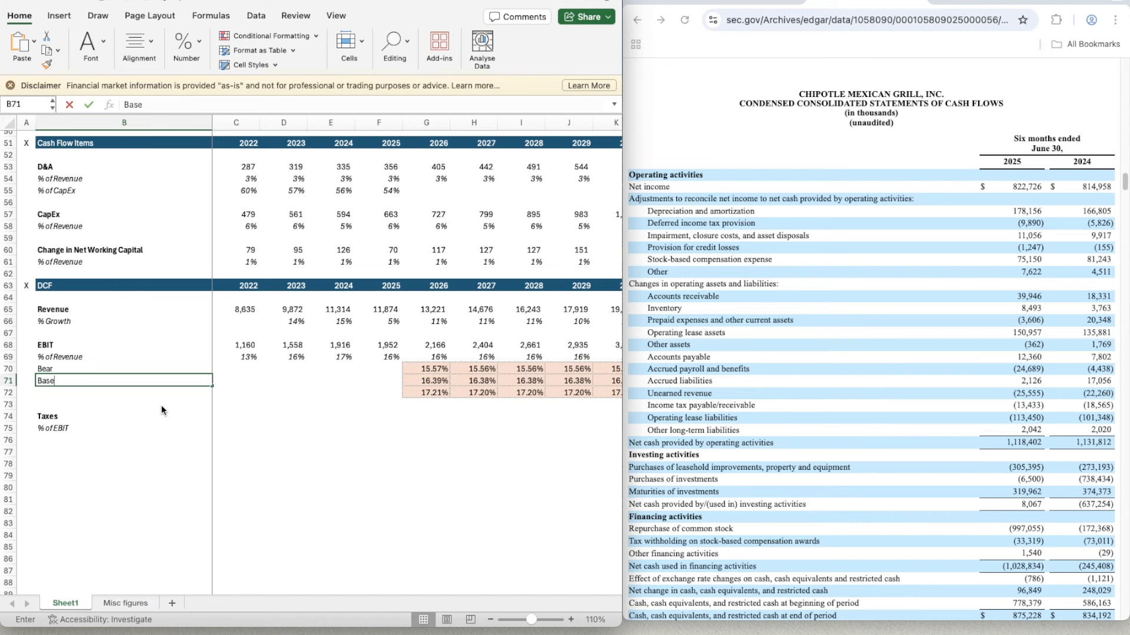
key("Return")
type("Bull")
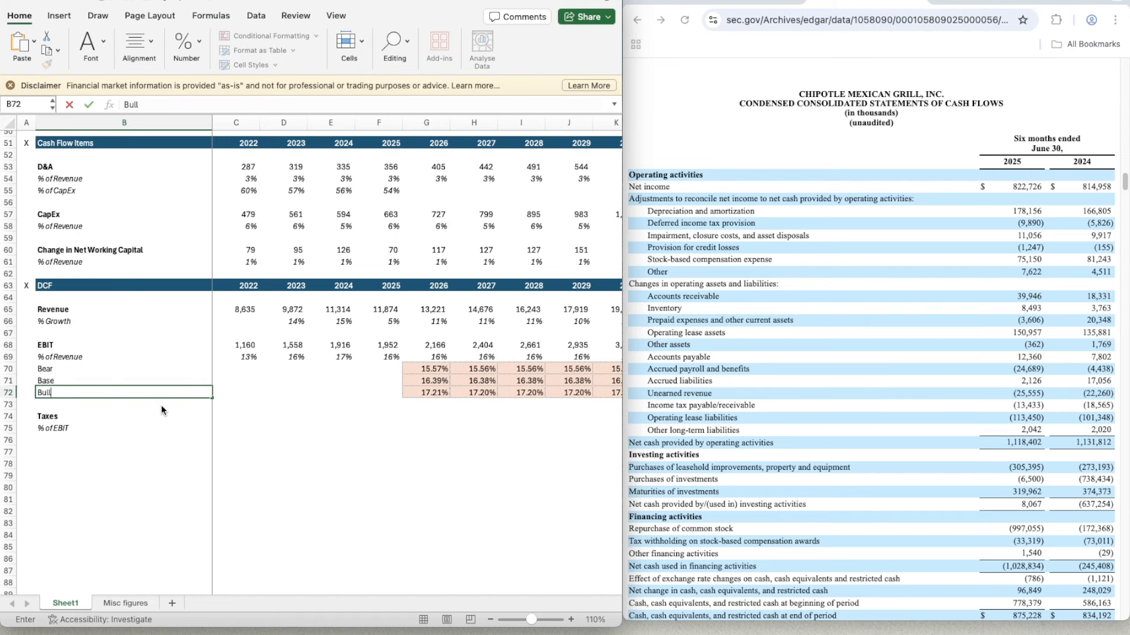
key("Return")
- Link the DCF's 2022 taxes in C74 to the Income Statement taxes with =C48
key("Down")
key("Down")
key("Right")
key("shift+Right")
key("shift+Left")
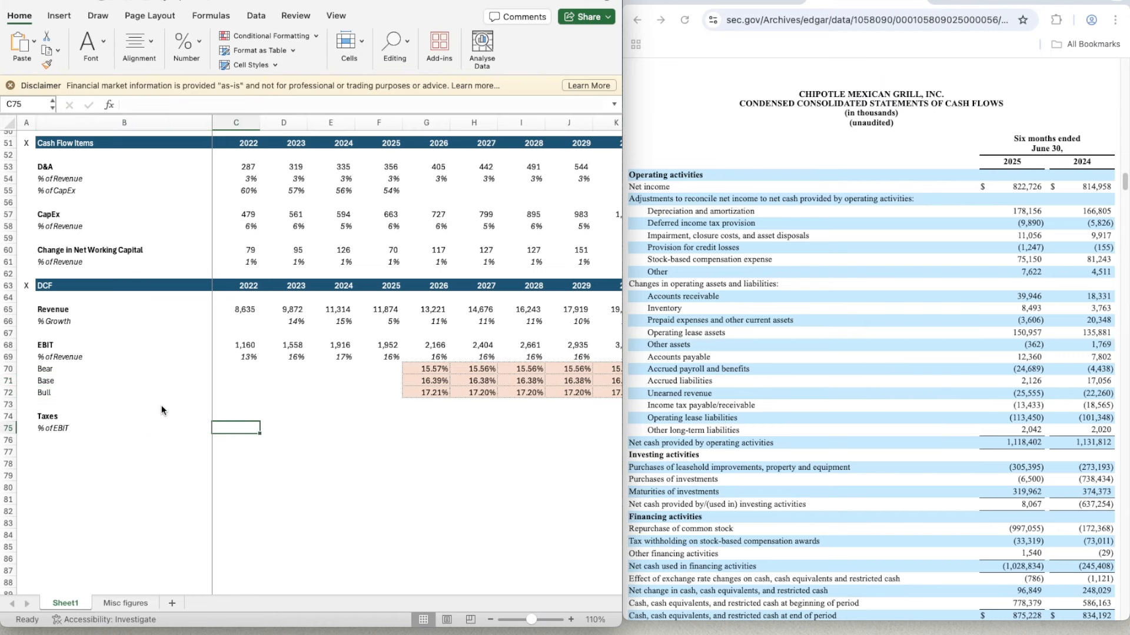
scroll(353, 431, "down", 1)
left_click(230, 410)
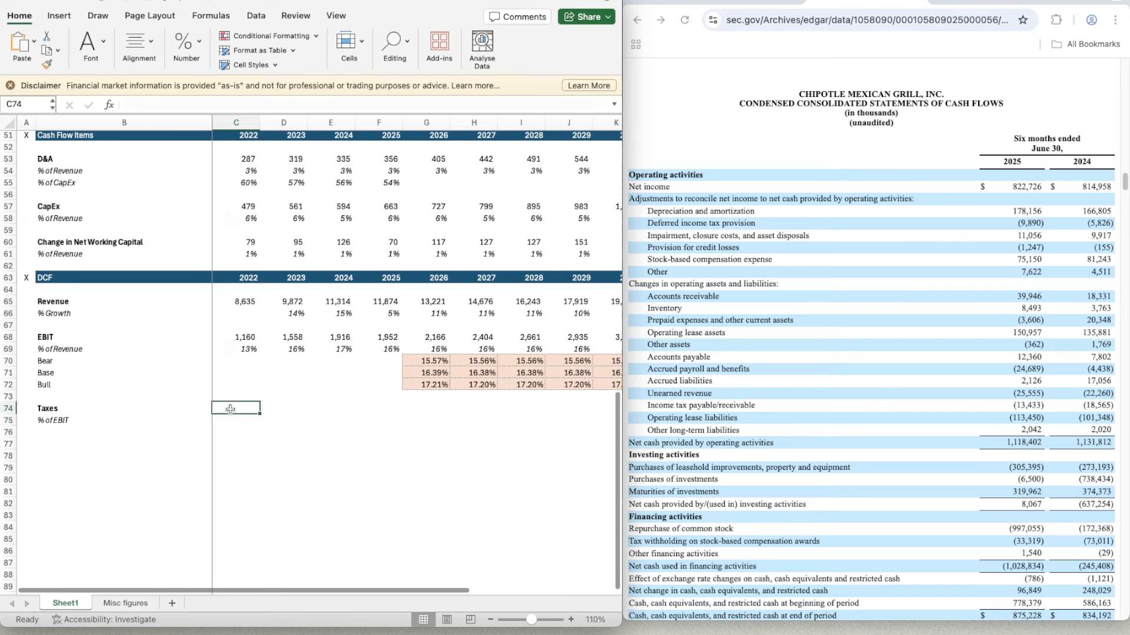
type("=")
scroll(241, 305, "up", 3)
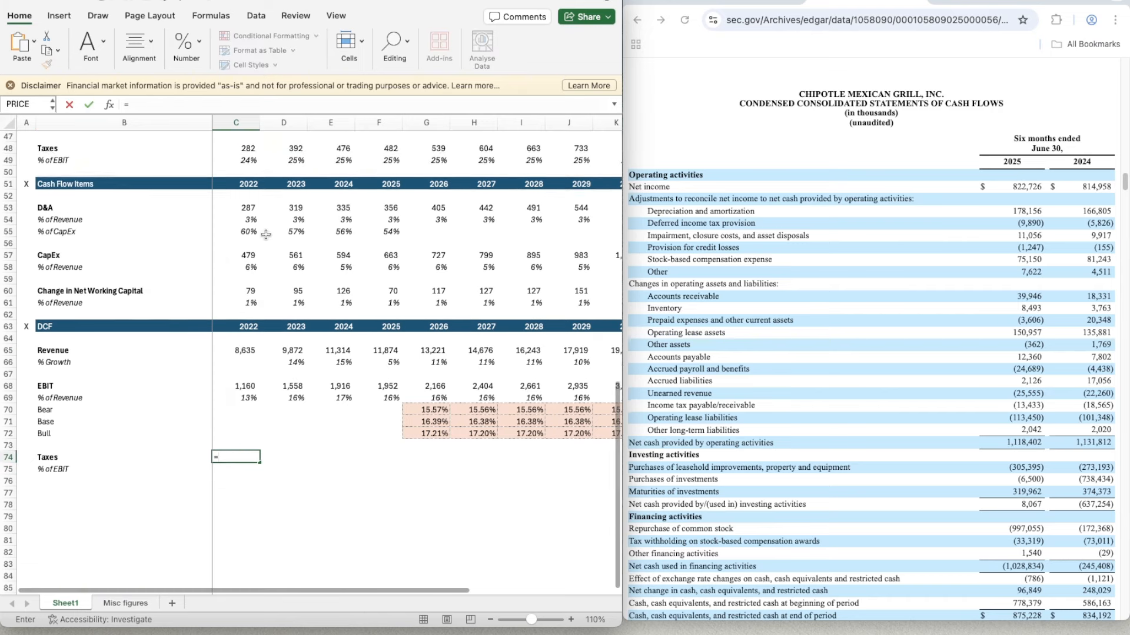
left_click(244, 172)
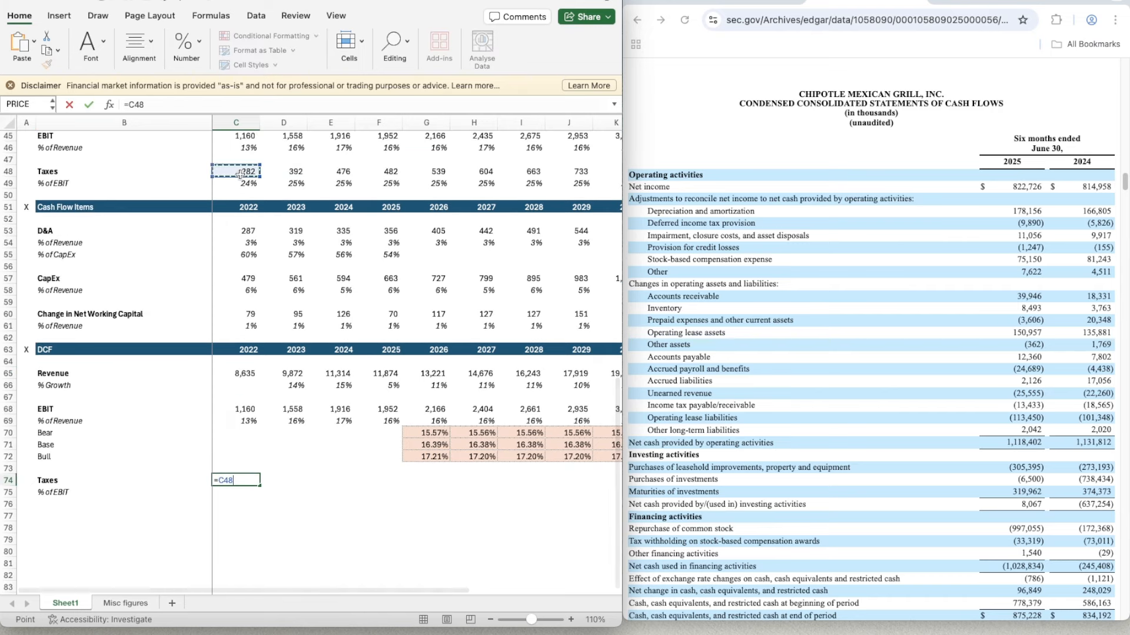
key("ctrl+Return")
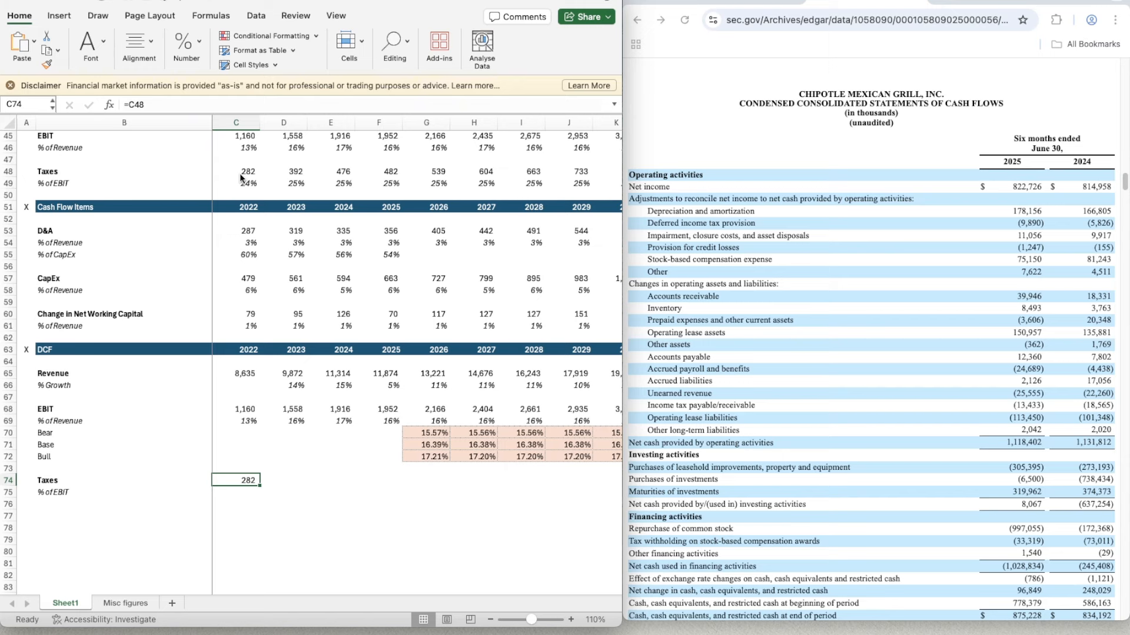
- Copy the taxes link from C74 across to K74 to fill 2023 to 2030
key("ctrl+c")
key("shift+Right")
key("shift+Right")
key("shift+Right")
key("shift+Right")
key("shift+Right")
key("shift+Right")
key("shift+Right")
key("shift+Right")
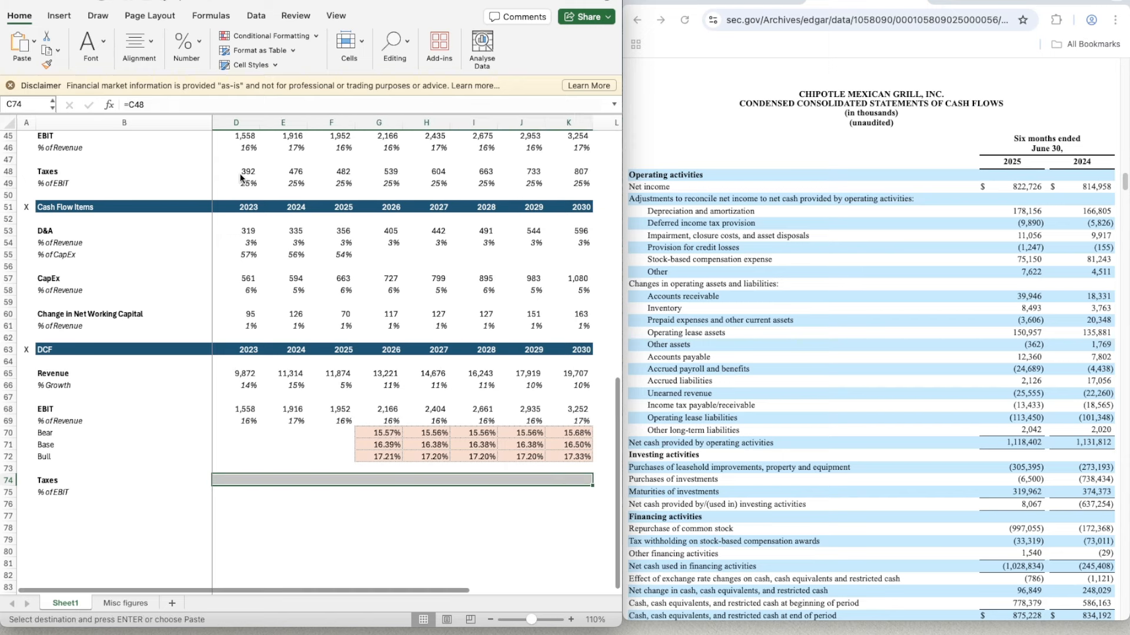
key("ctrl+v")
- Calculate 2022 taxes as a percentage of EBIT in C75 with =C74/C68
key("Down")
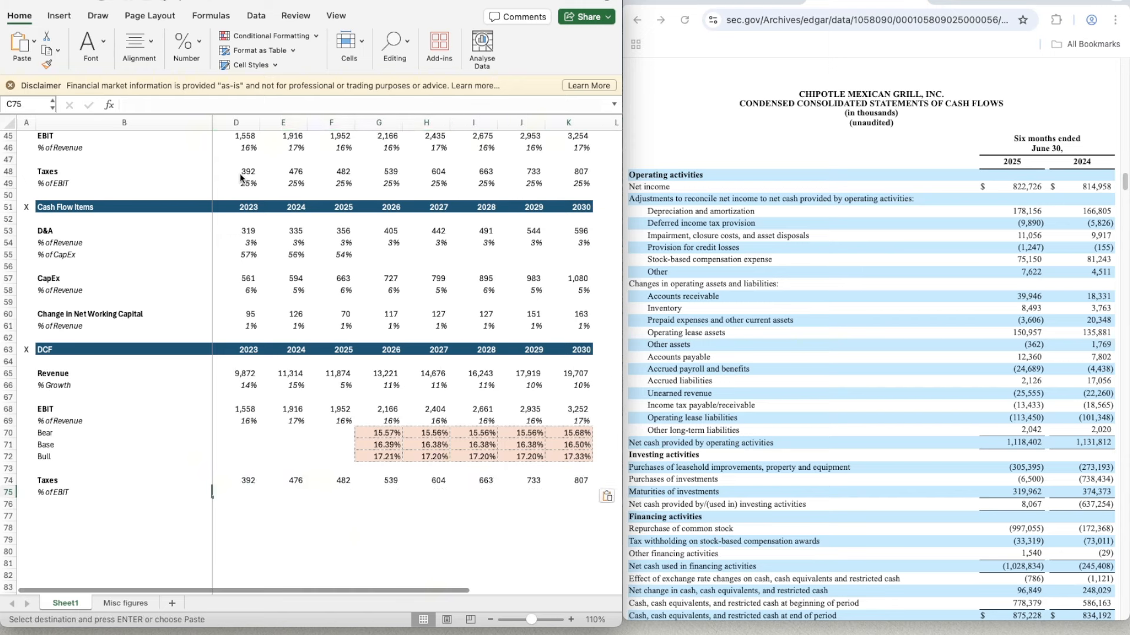
key("Left")
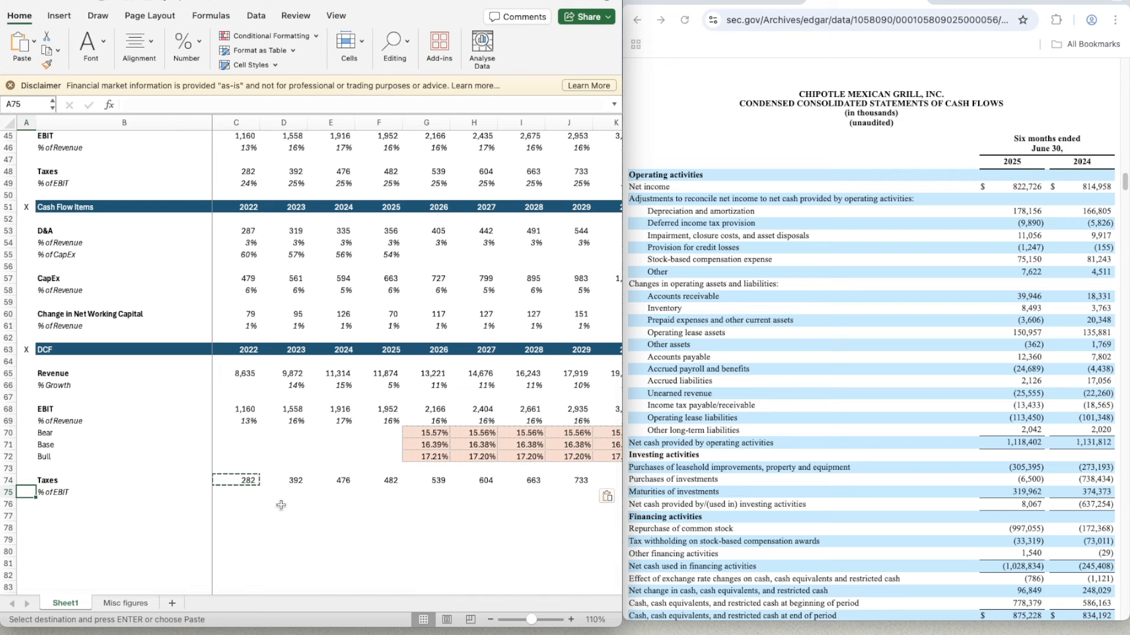
left_click(281, 505)
key("Up")
key("Left")
type("=")
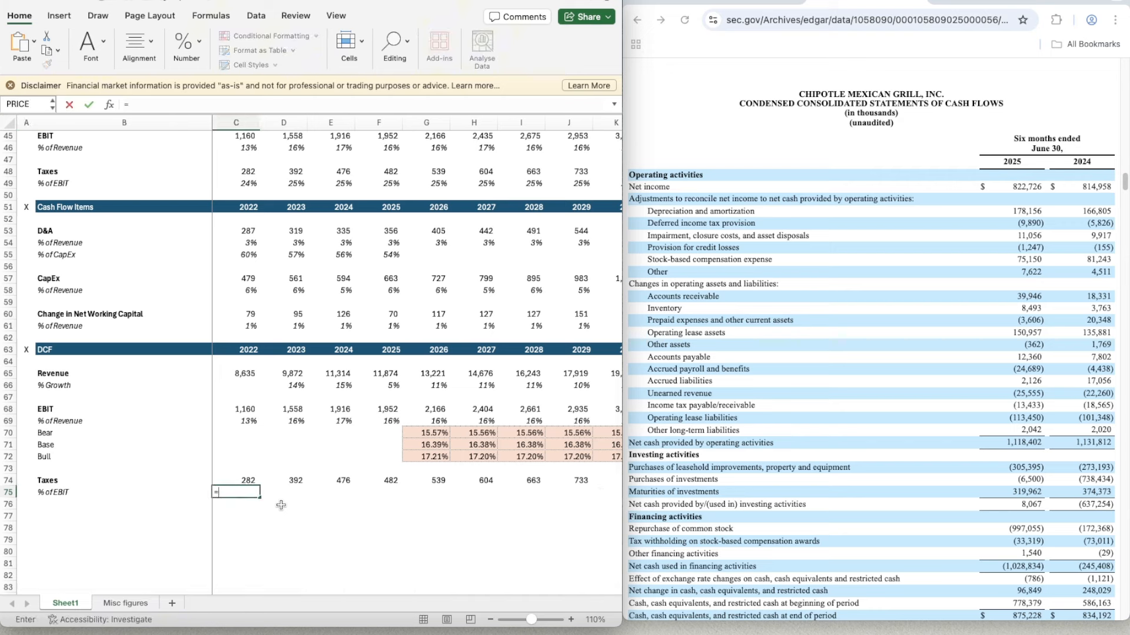
key("Up")
type("/")
key("Up")
key("Up")
key("Up")
key("Up")
key("Up")
key("Up")
key("Up")
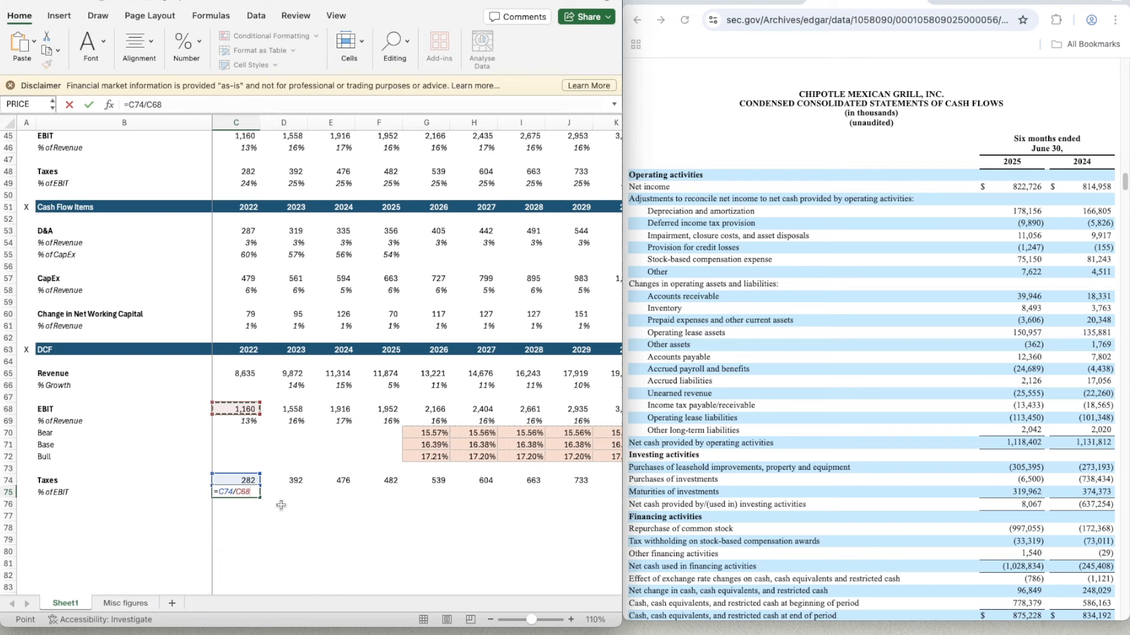
key("Return")
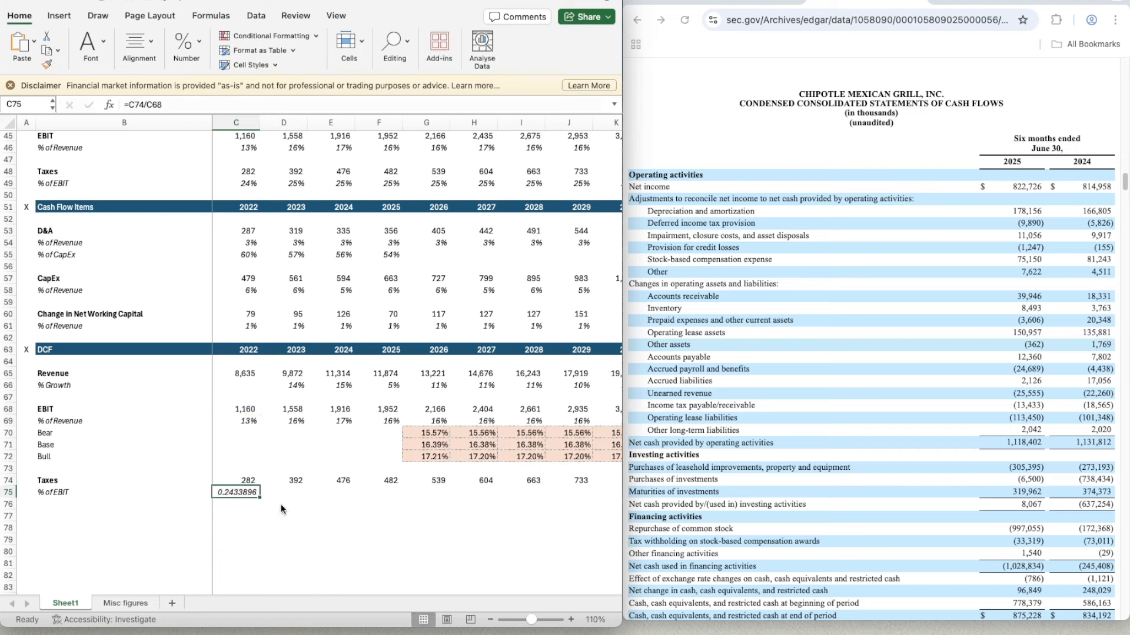
- Apply the percentage format of the 2022 EBIT margin in C69 to C75
left_click(241, 423)
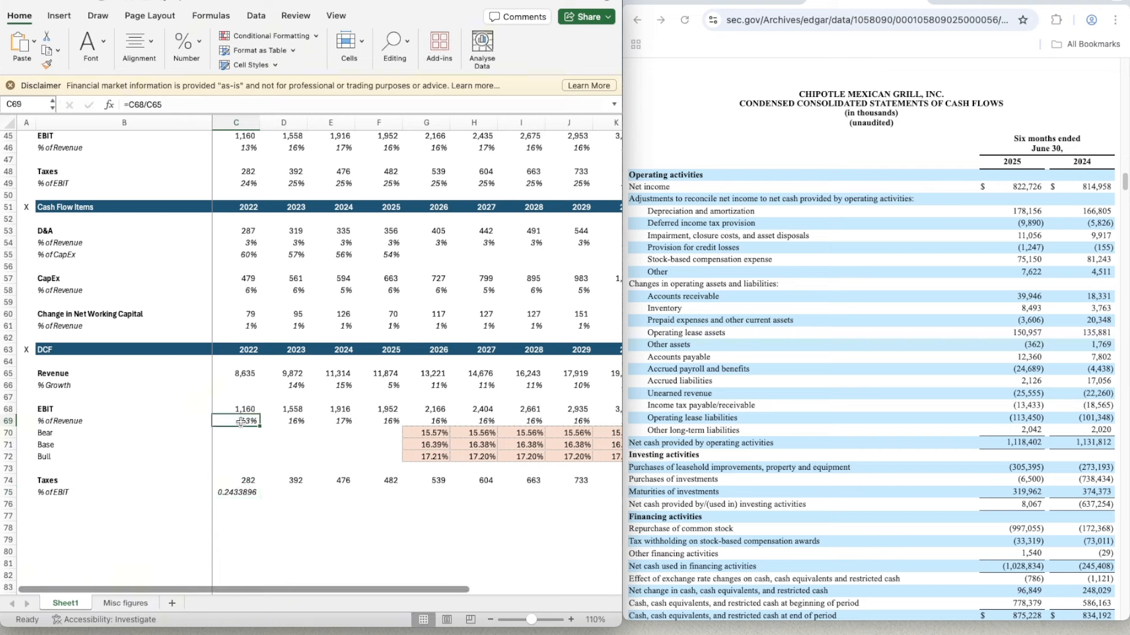
left_click(47, 64)
left_click(246, 494)
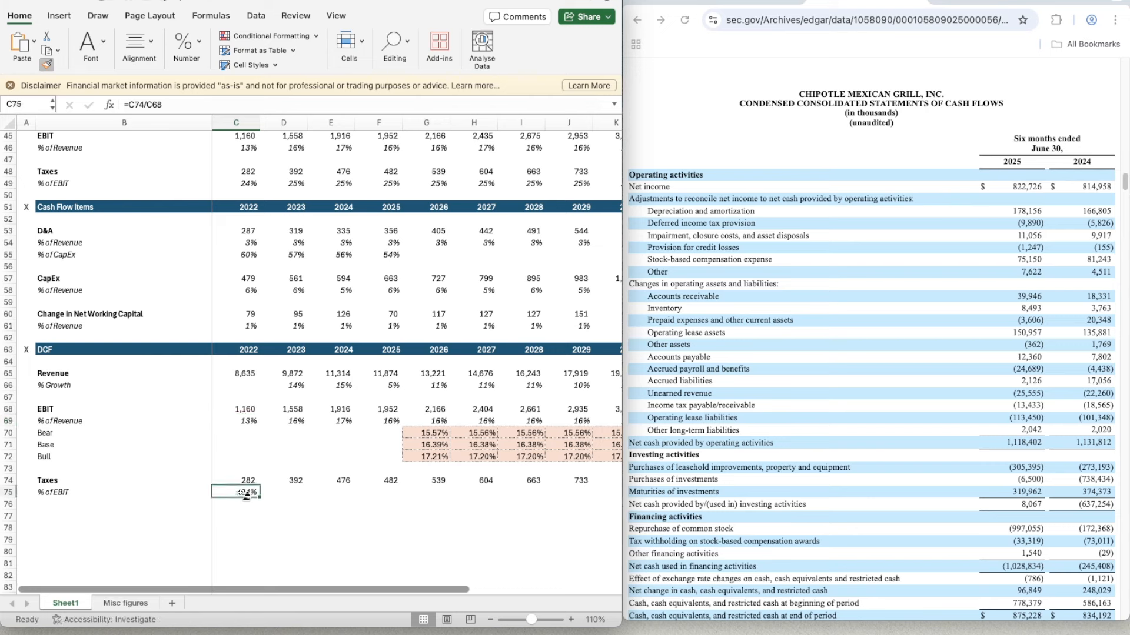
- Copy the tax percentage formula from C75 across to K75 to fill 2023 to 2030
key("super+c")
key("shift+Right")
key("shift+Right")
key("shift+Right")
key("shift+Right")
key("shift+Right")
key("shift+Right")
key("shift+Right")
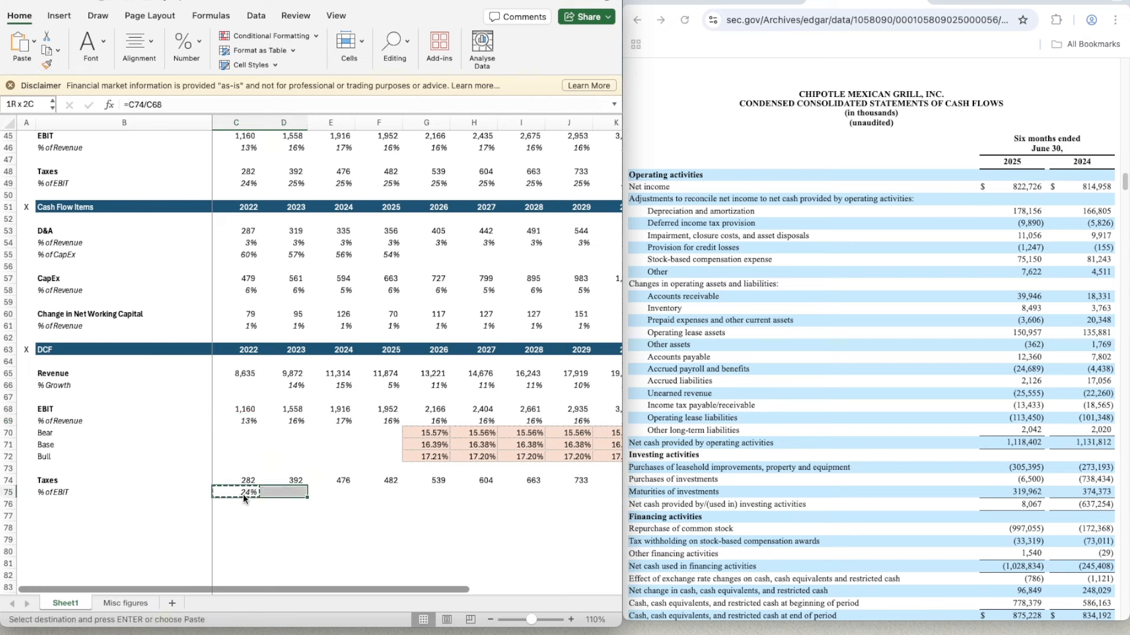
key("shift+Right")
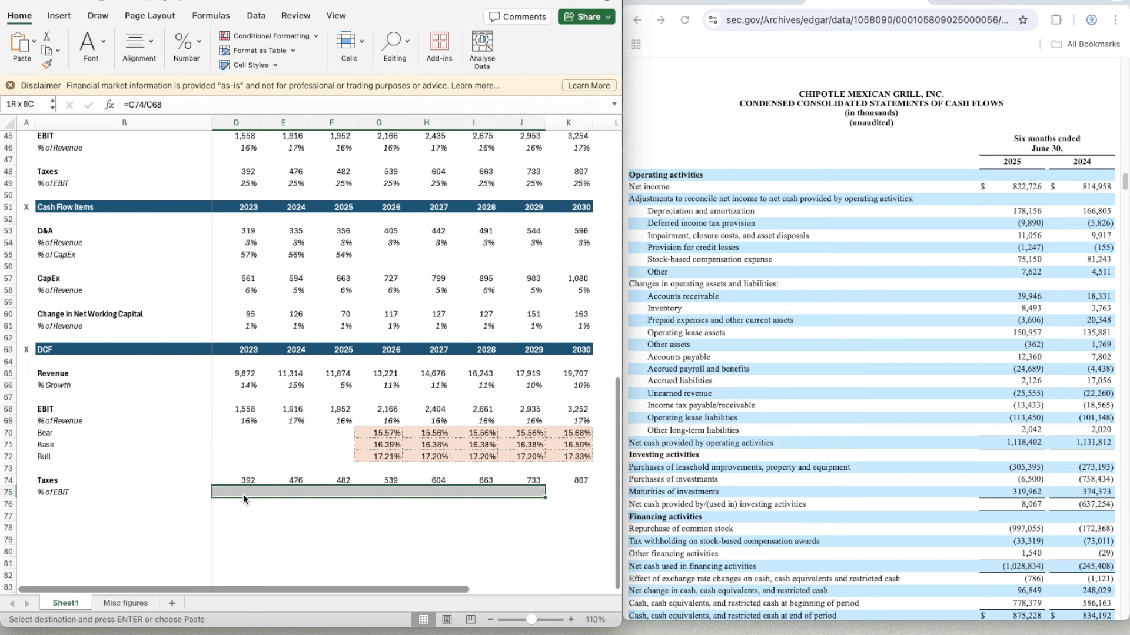
key("super+v")
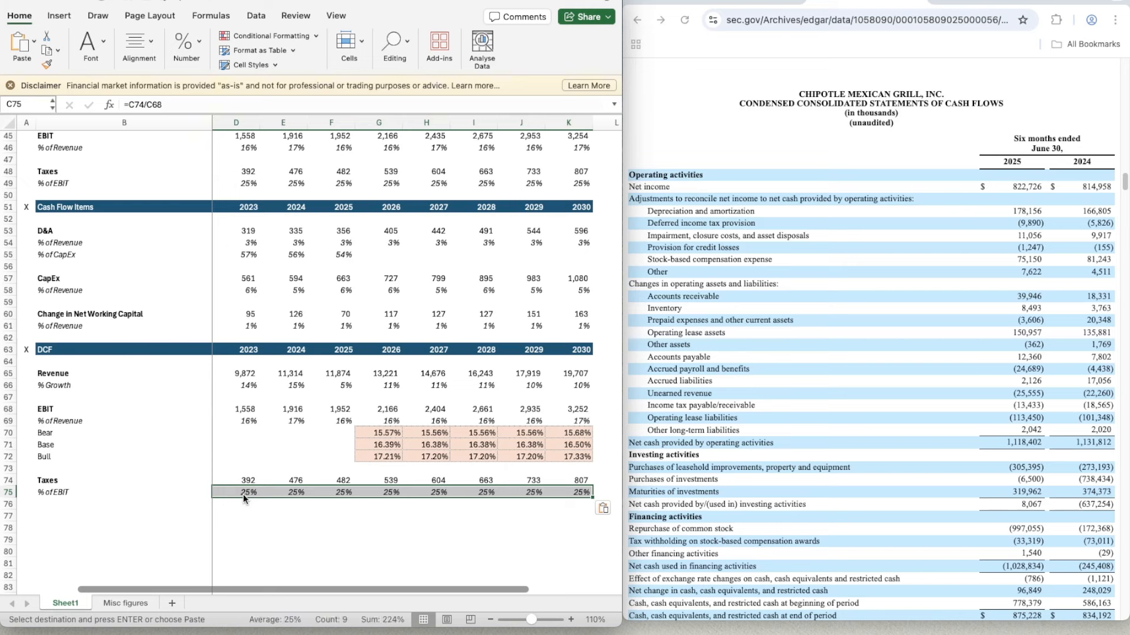
key("Down")
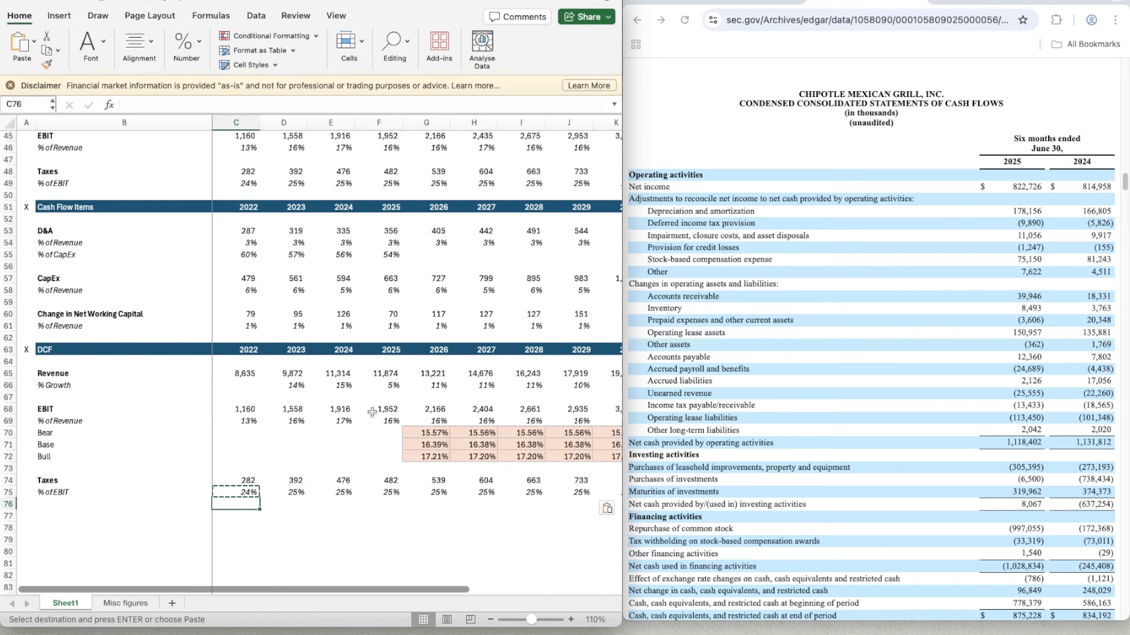
- Widen the workbook window so that all year columns from 2022 to 2030 fit
left_click(362, 550)
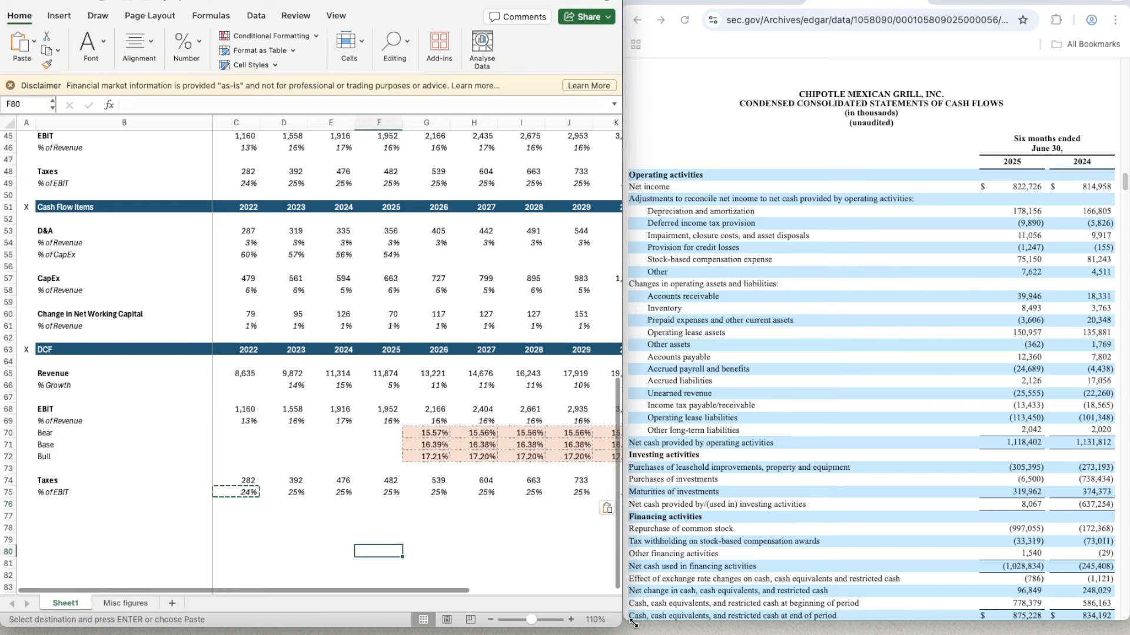
left_click_drag(622, 528, 634, 520)
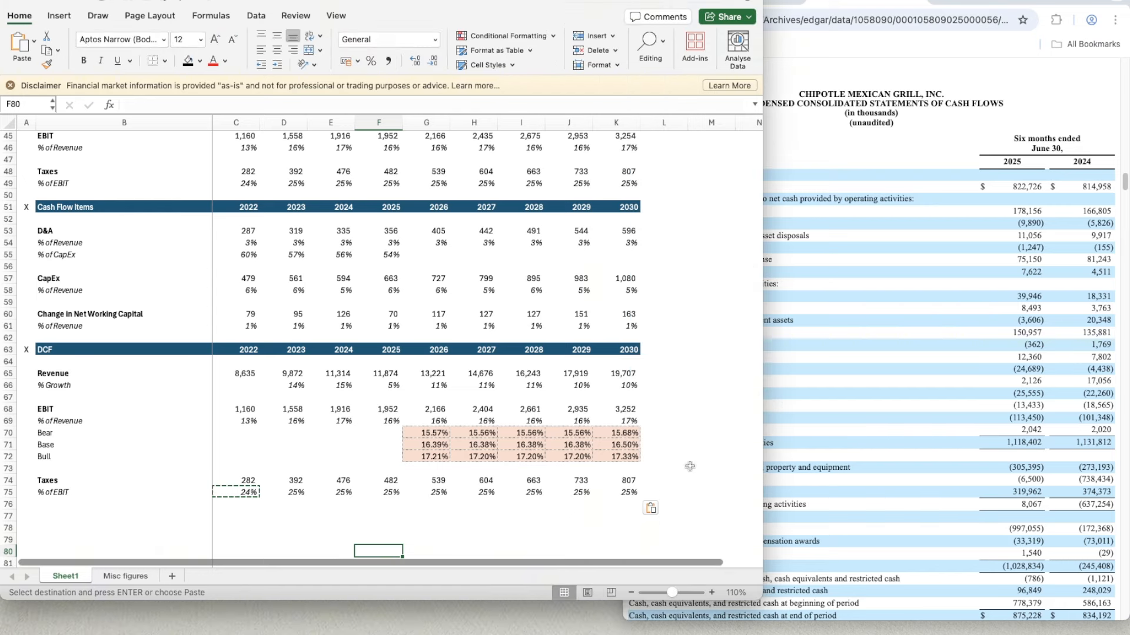
left_click(683, 492)
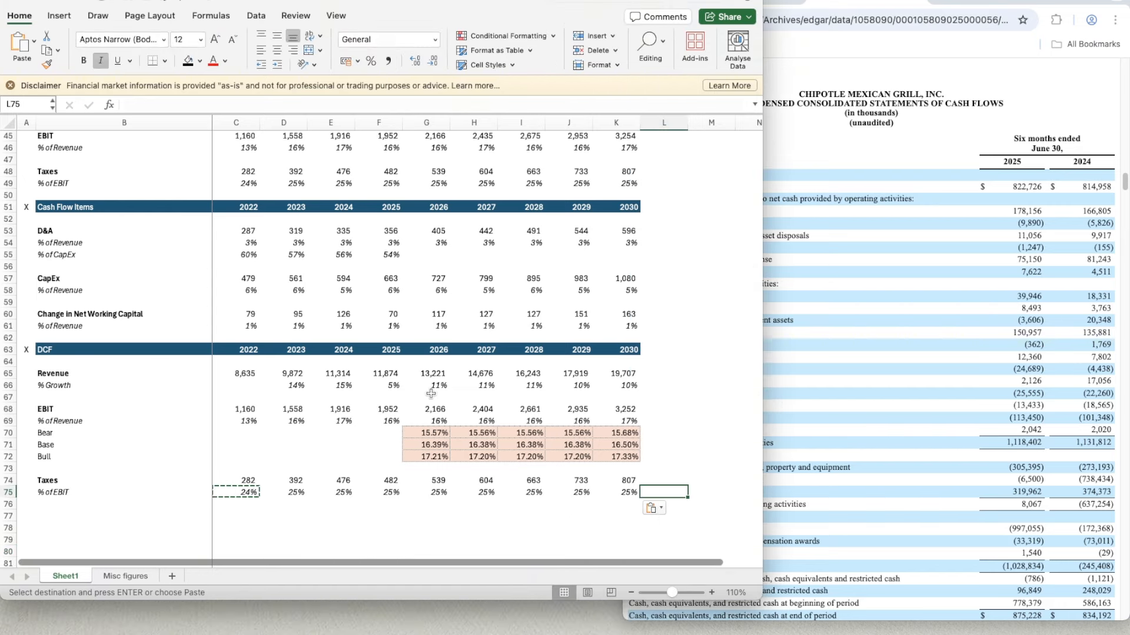
- Review the model's sections from the Revenue Build down to the DCF taxes
scroll(431, 393, "down", 1)
scroll(431, 393, "up", 3)
scroll(431, 393, "down", 4)
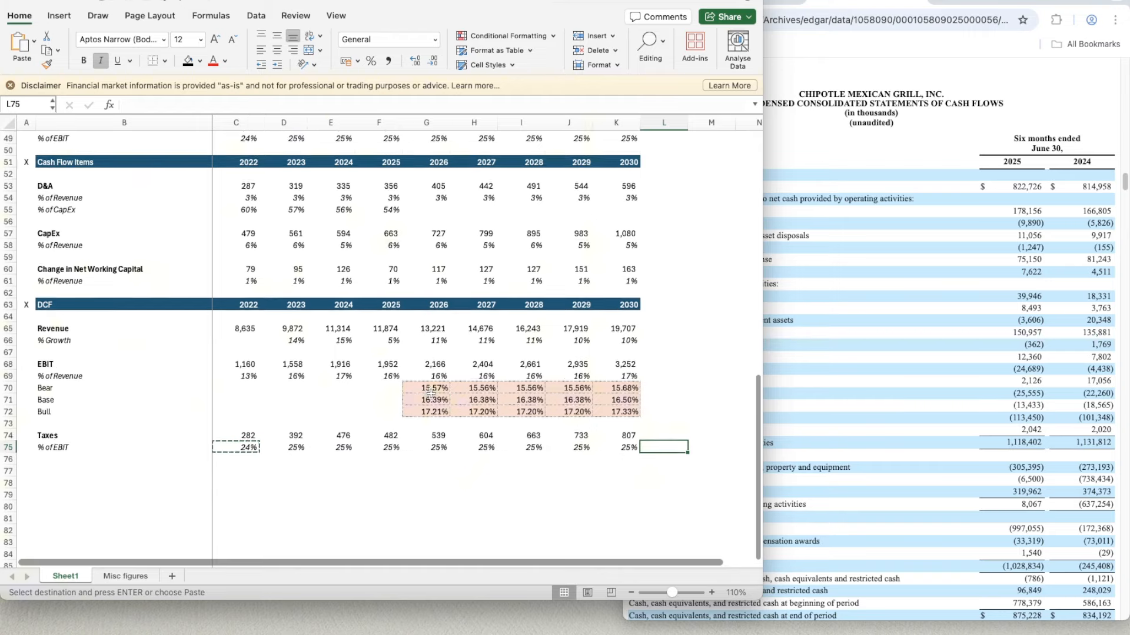
scroll(430, 394, "down", 3)
scroll(431, 393, "up", 10)
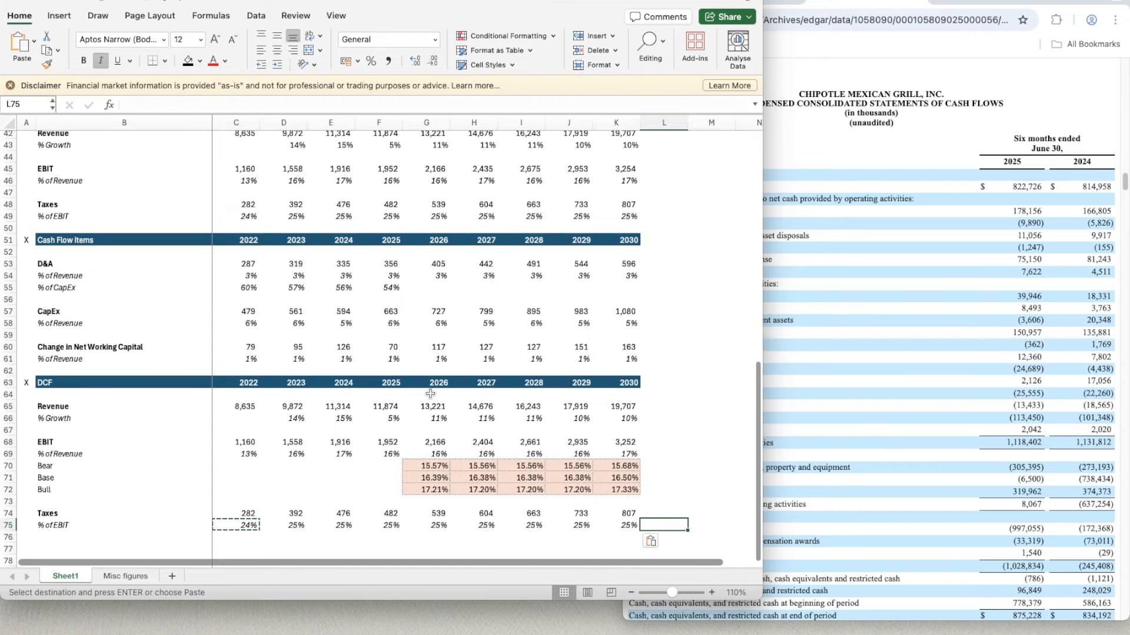
scroll(430, 394, "down", 2)
scroll(220, 259, "up", 10)
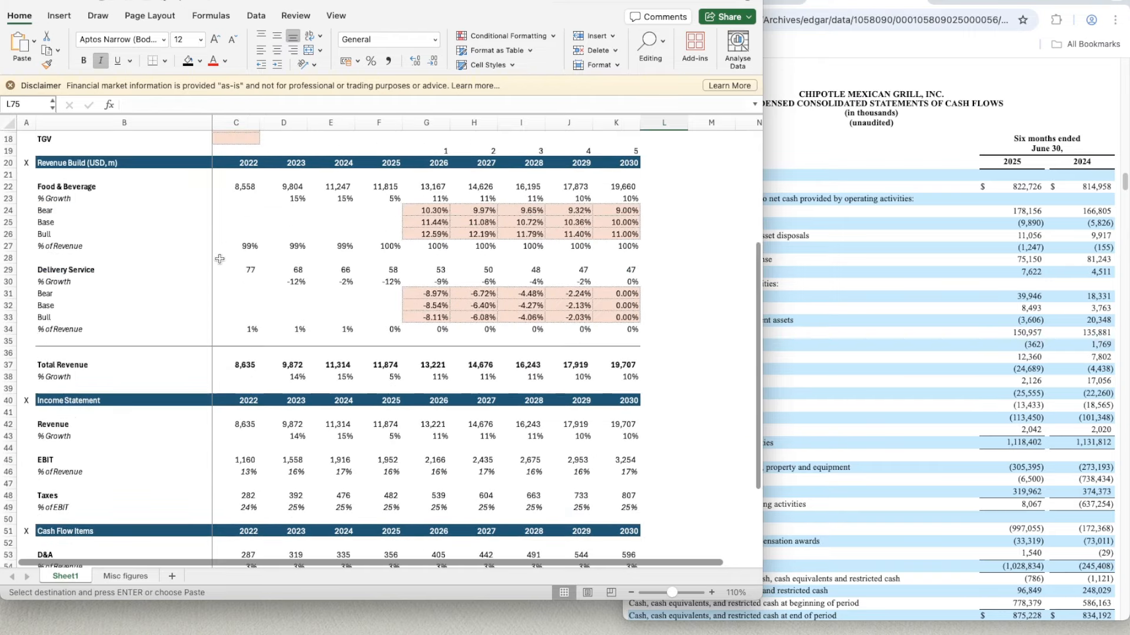
- Set the EBIT scenario switch in C13 of the Assumptions section to 3
scroll(220, 259, "down", 10)
scroll(220, 259, "up", 5)
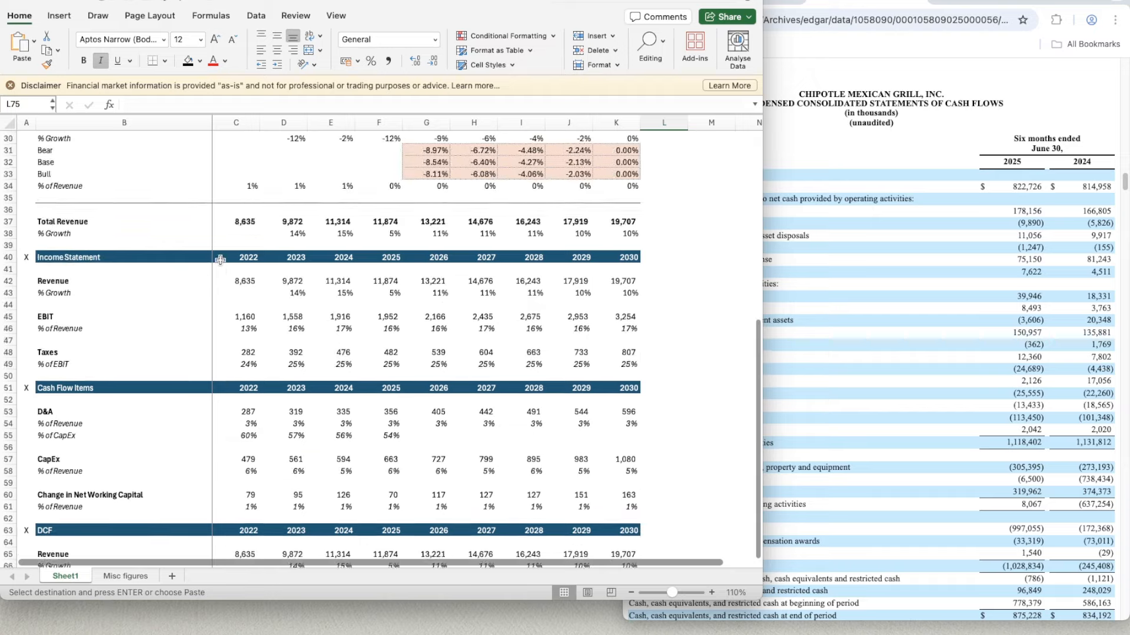
scroll(220, 260, "up", 10)
scroll(220, 259, "down", 20)
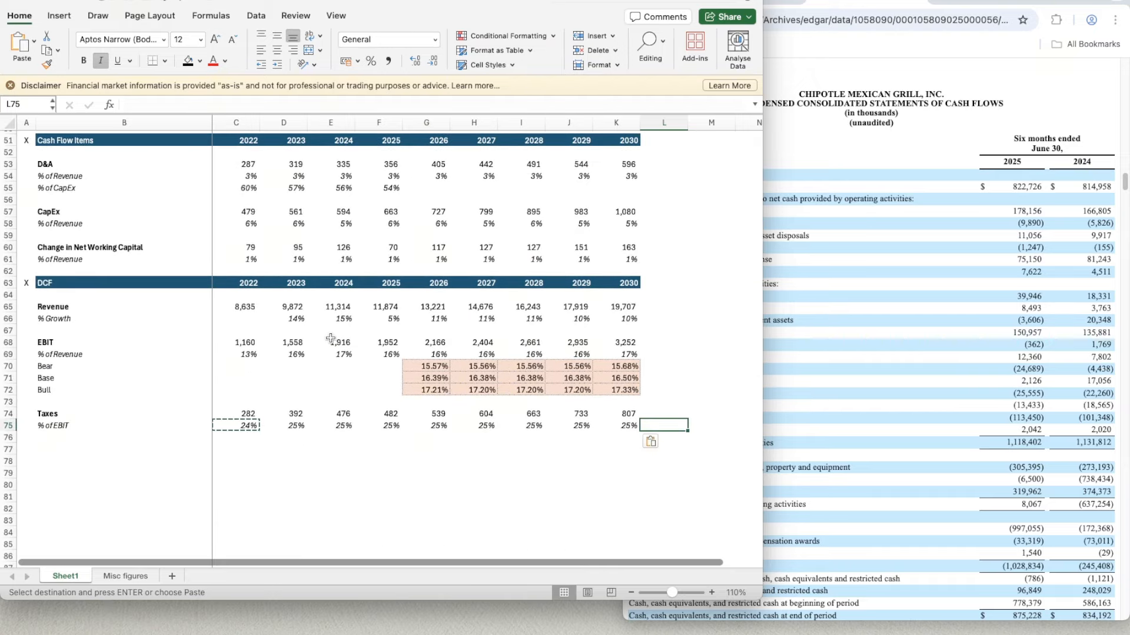
scroll(332, 365, "up", 5)
scroll(333, 365, "up", 15)
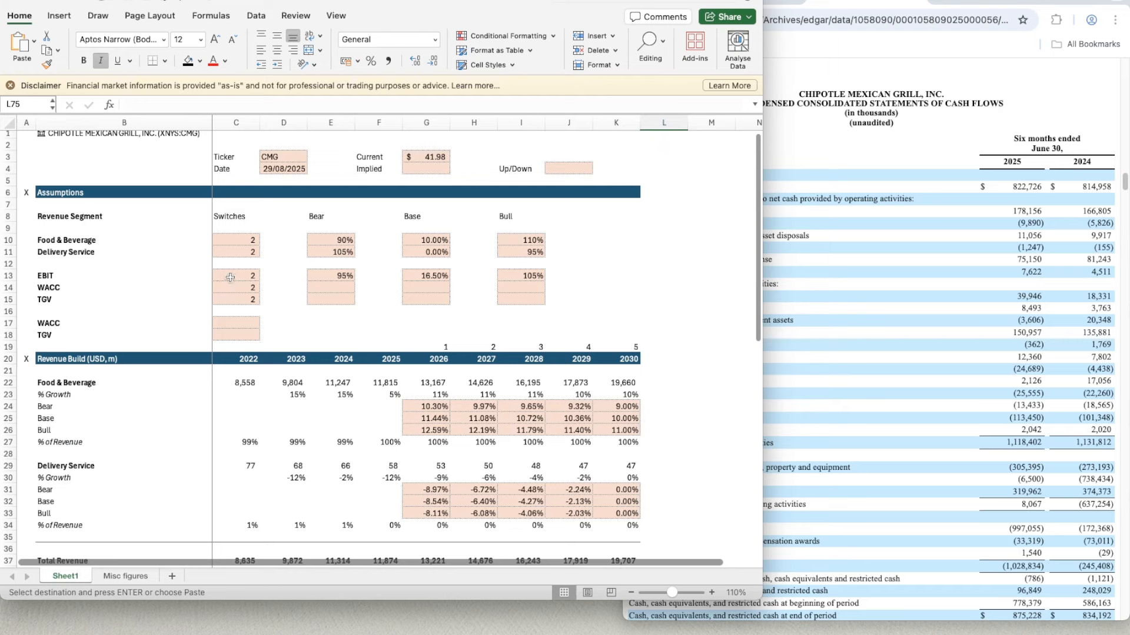
left_click(230, 278)
type("3")
key("Return")
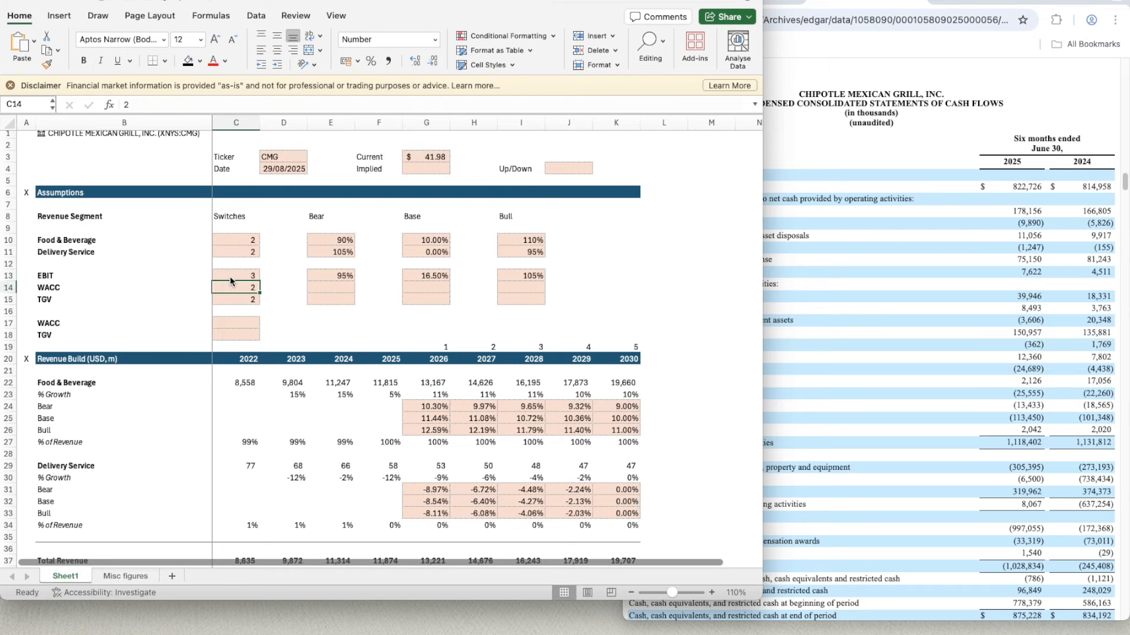
- Check the formulas behind the 2026 DCF taxes in G74 and the tax percentage of EBIT in G75
scroll(416, 422, "down", 15)
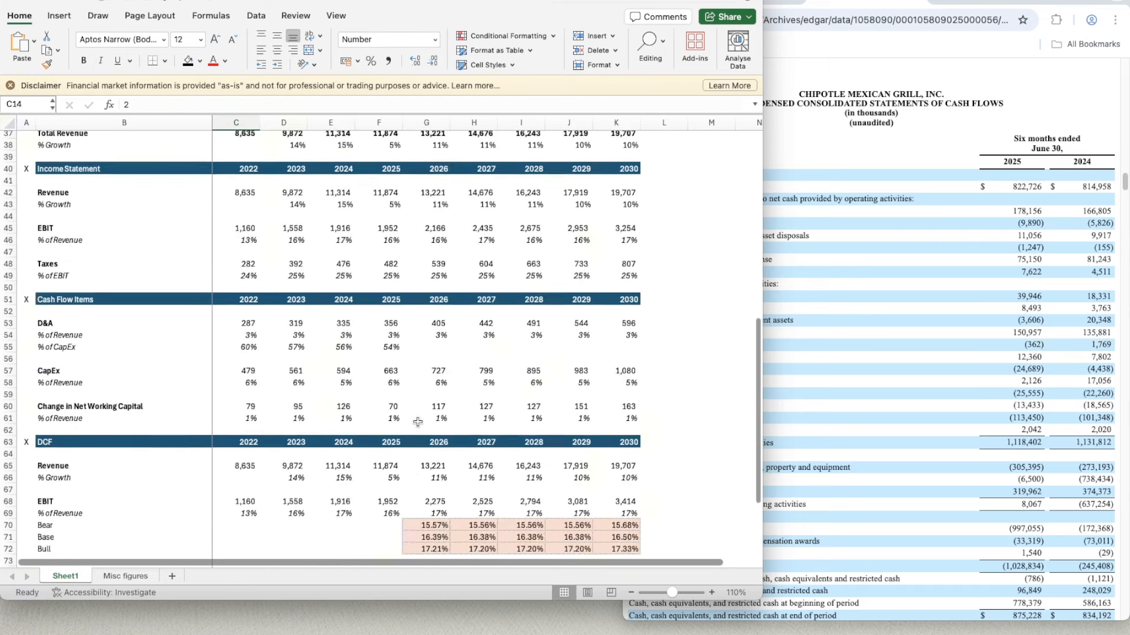
scroll(395, 498, "down", 2)
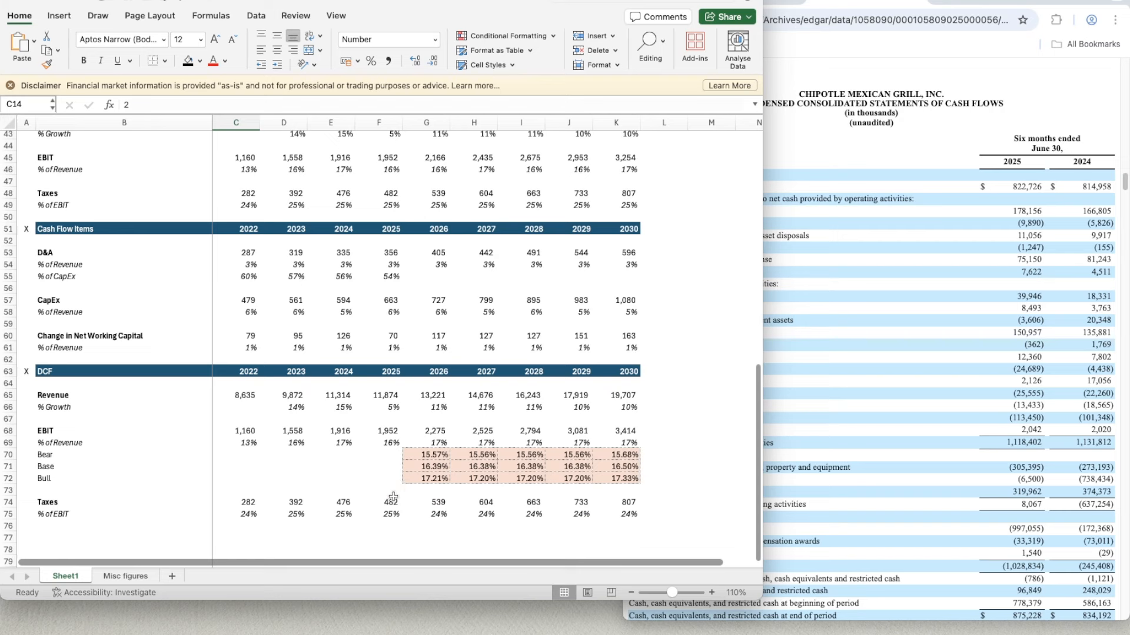
double_click(434, 504)
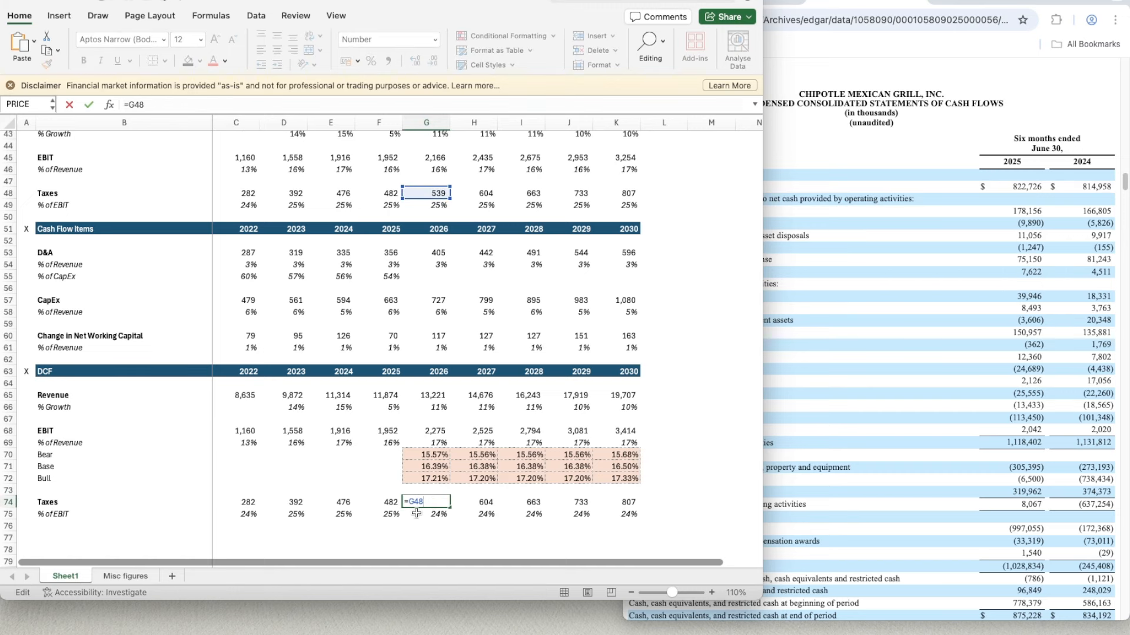
double_click(417, 513)
double_click(428, 501)
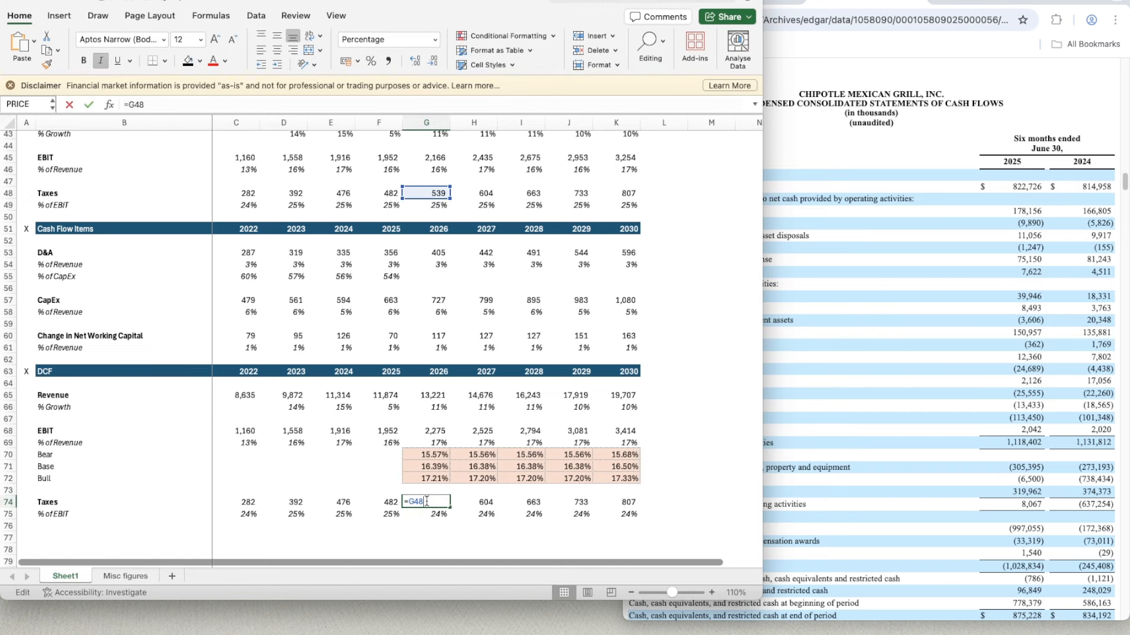
left_click(421, 515)
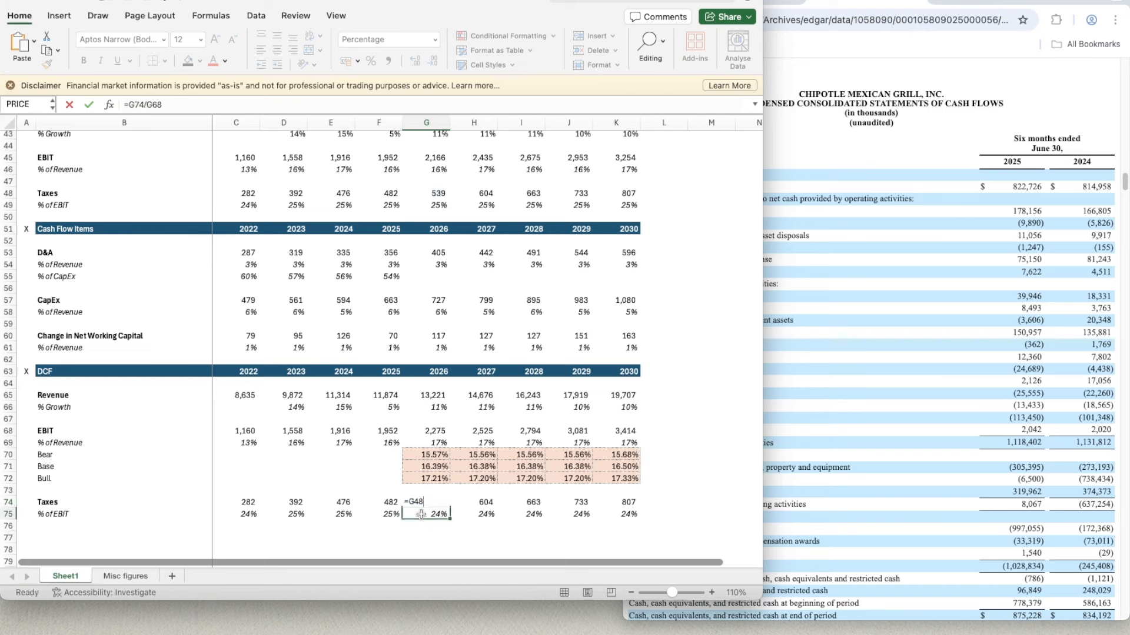
- Clear the projected DCF taxes and tax percentages for 2026 to 2030 in G74:K75
left_click(417, 502)
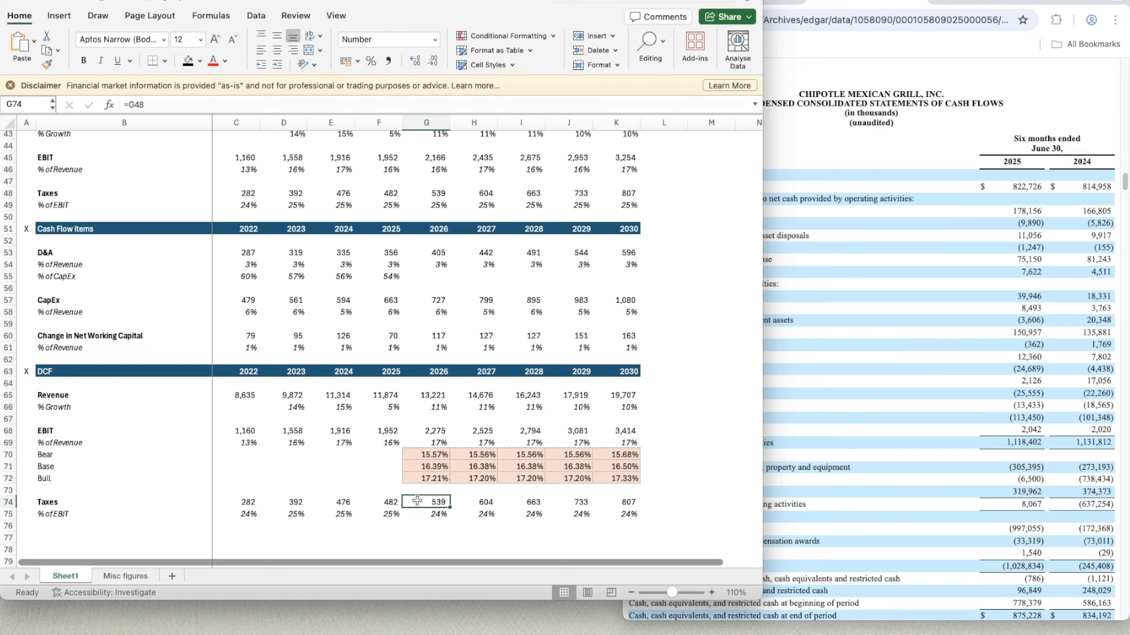
key("shift+Down")
key("shift+Right")
key("shift+Right")
key("shift+Right")
key("shift+Right")
key("shift+Right")
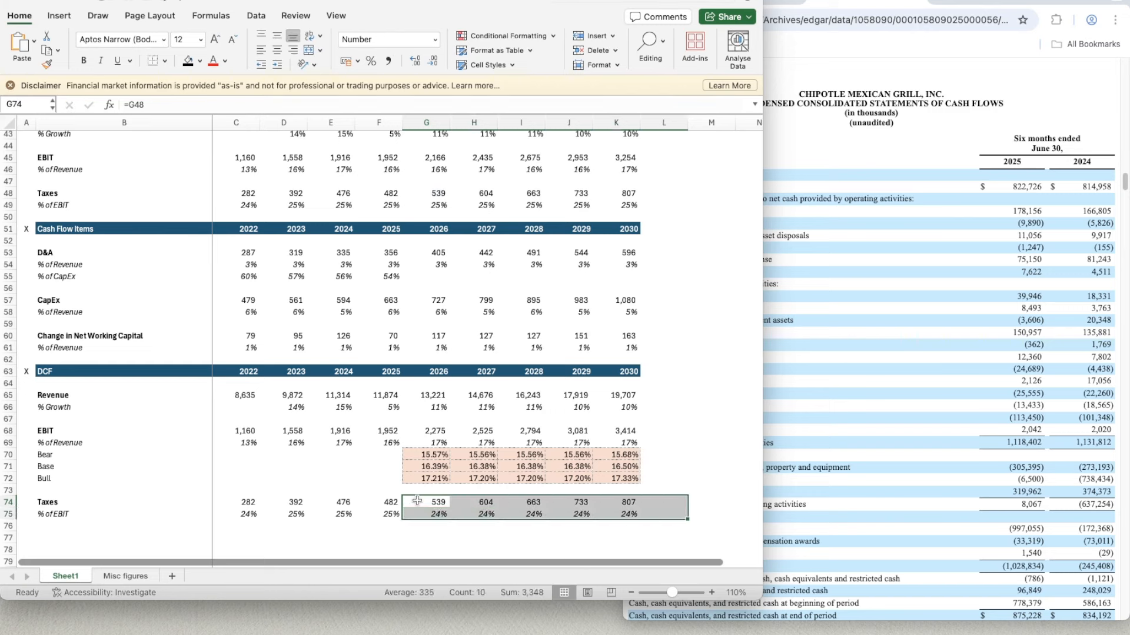
key("Delete")
key("Left")
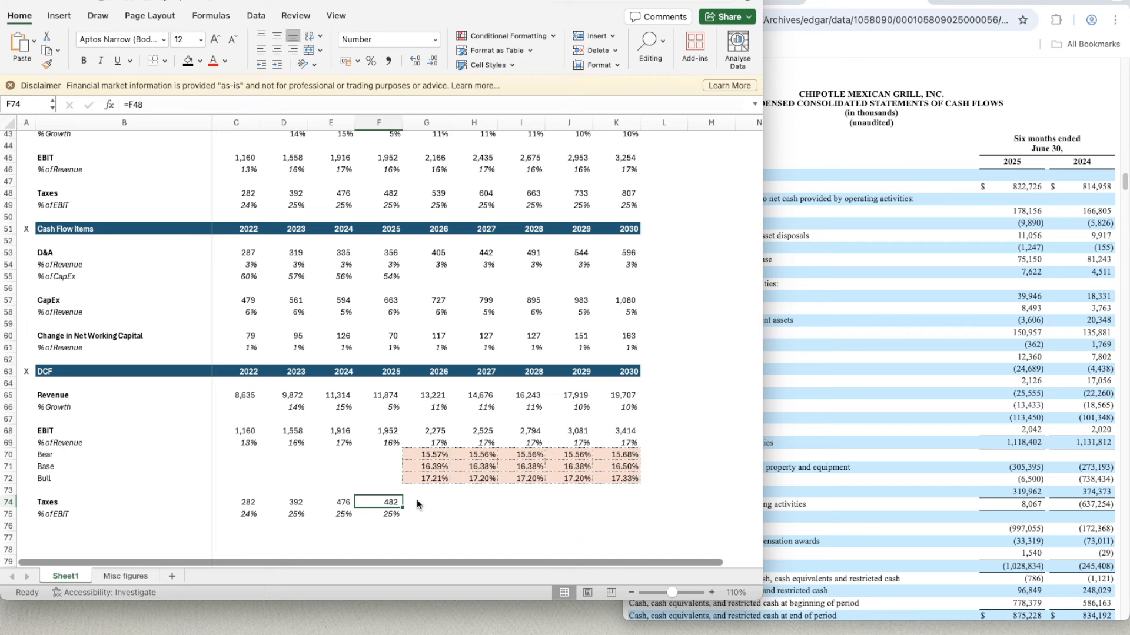
- Enter =AVERAGE(D75:F75) in G75 as the 2026 tax percentage of EBIT
key("Right")
key("Down")
type("=averag")
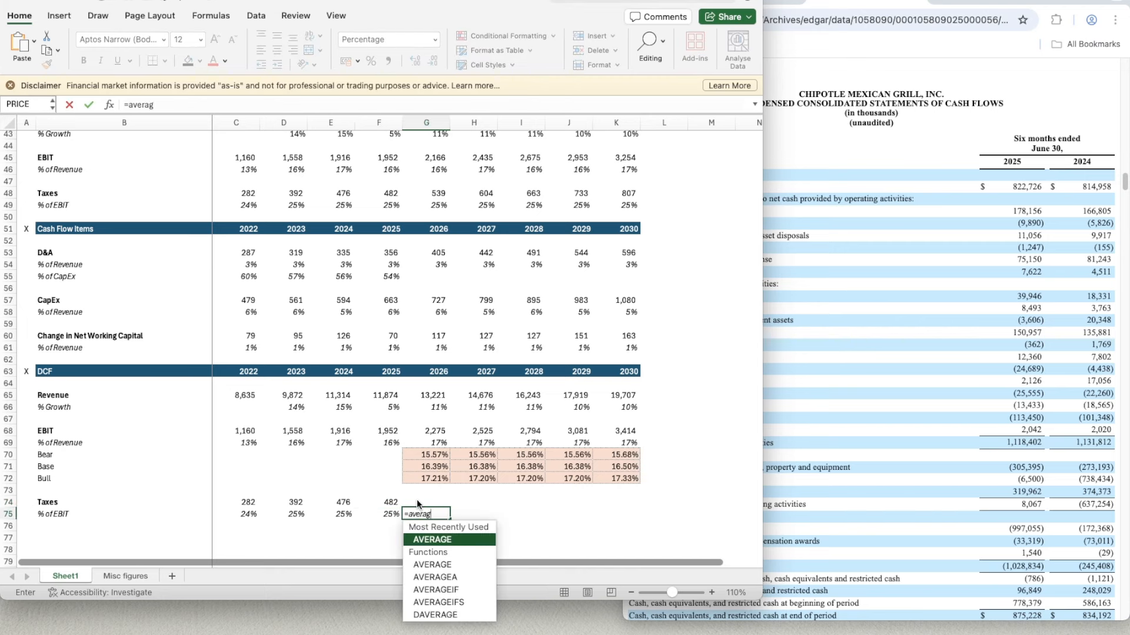
key("Tab")
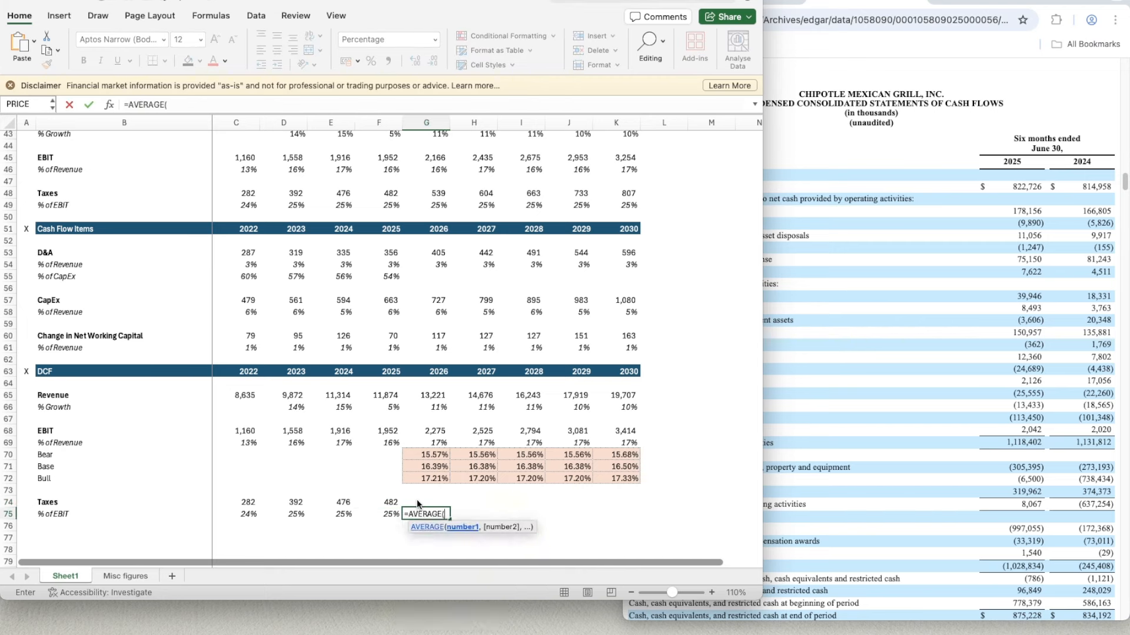
key("Left")
key("shift+Left")
key("shift+Left")
key("shift+Left")
key("Return")
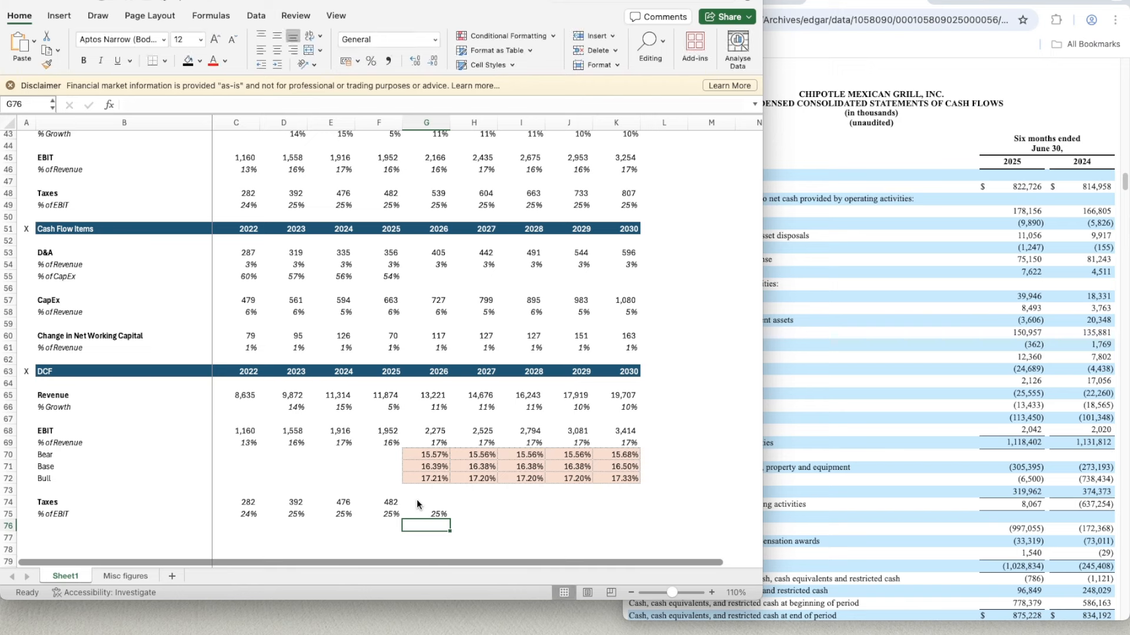
- Copy the average tax percentage formula from G75 across to K75 for 2027 to 2030
key("Up")
key("super+c")
key("shift+Right")
key("shift+Right")
key("shift+Right")
key("shift+Right")
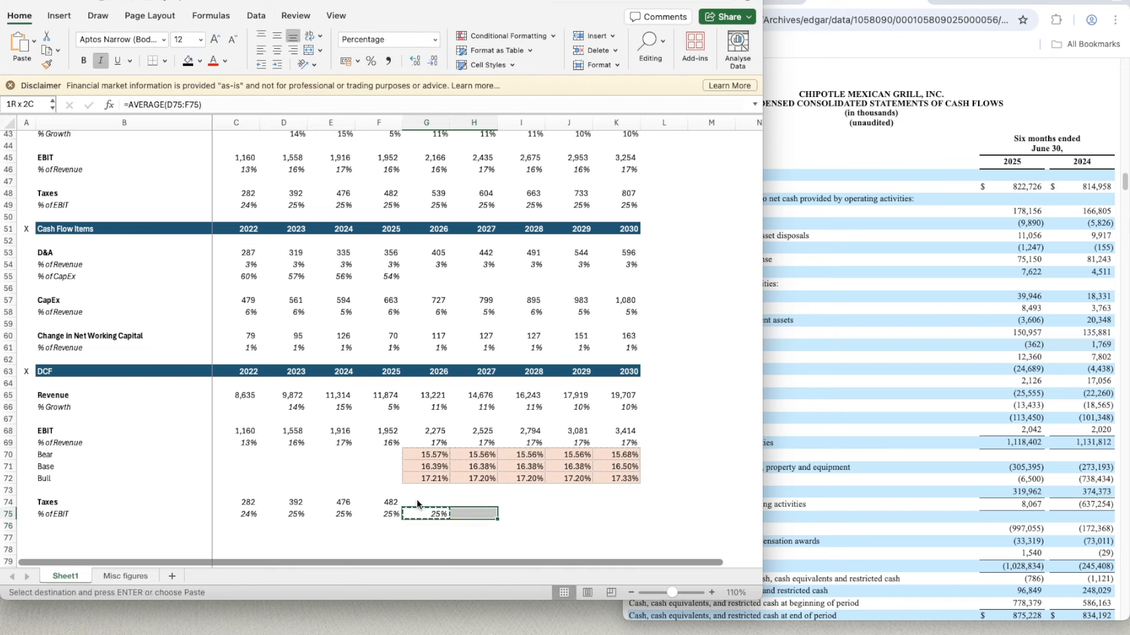
key("super+v")
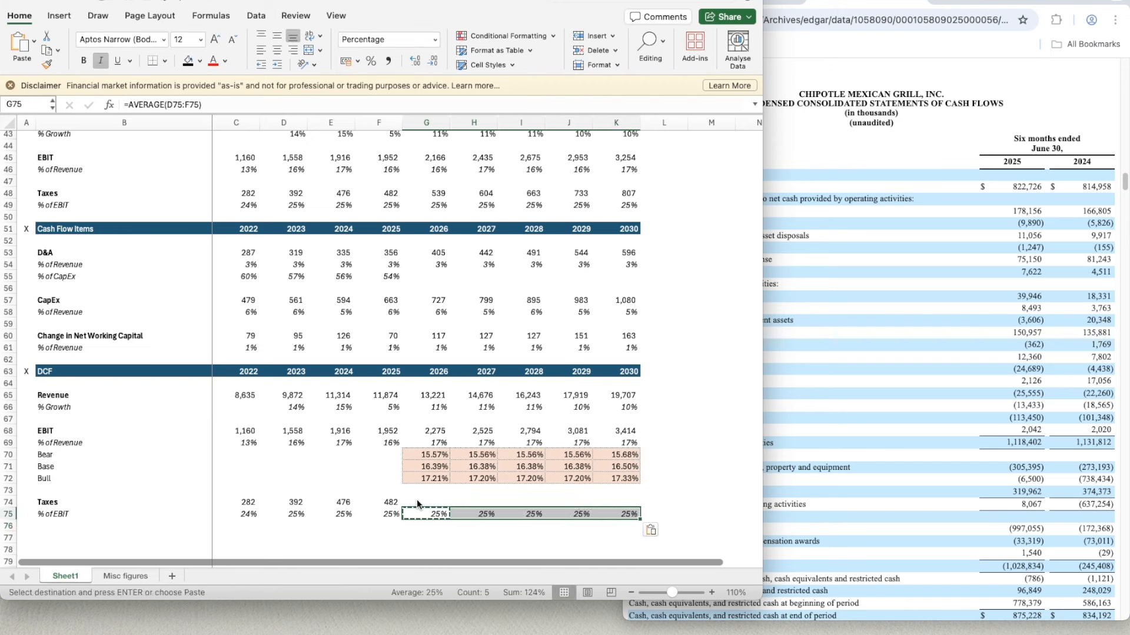
- Calculate the 2026 DCF taxes in G74 with the formula =G68*G75
left_click(416, 499)
type("=")
key("Up")
key("Up")
key("Up")
key("Up")
key("Up")
key("Up")
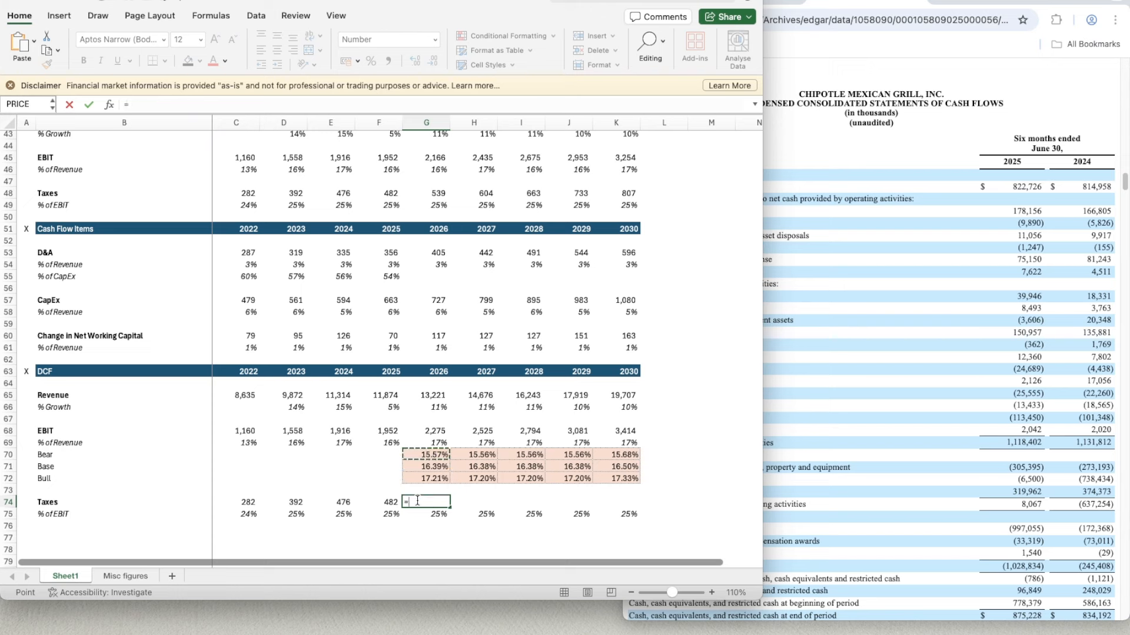
type("*")
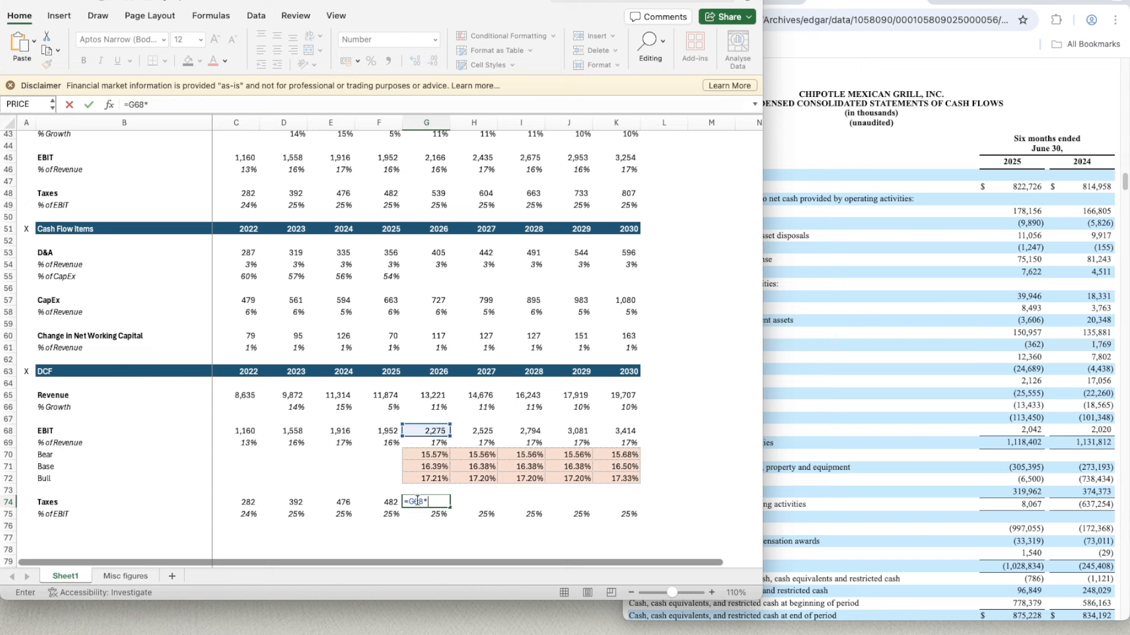
key("Down")
key("Return")
- Copy the 2026 taxes formula from G74 across to K74 for 2027 to 2030
left_click(418, 502)
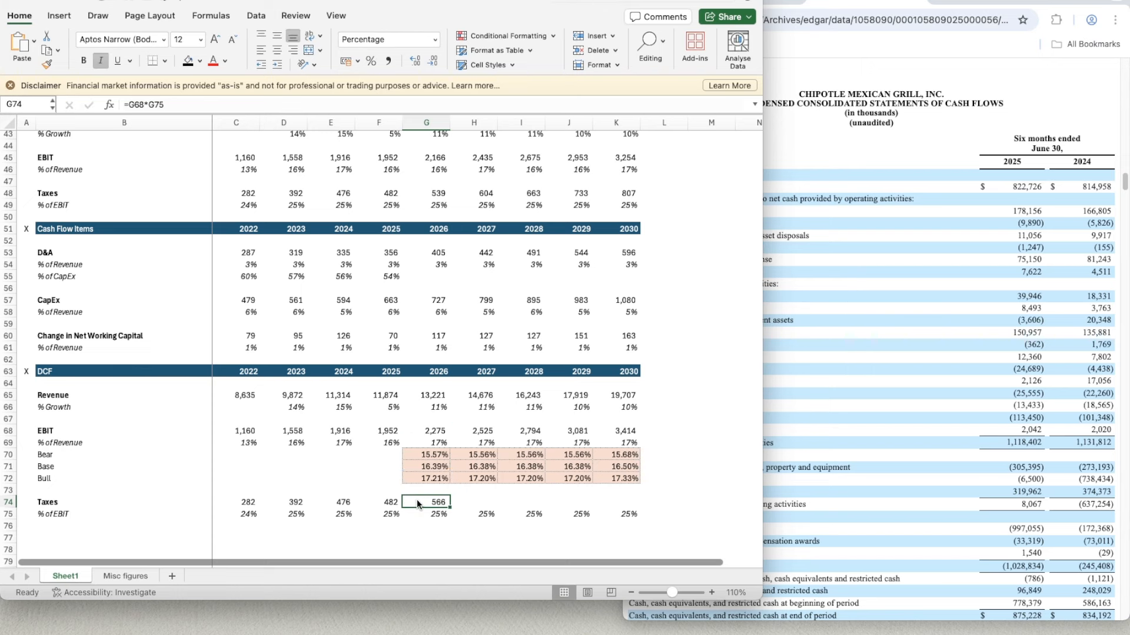
key("super+c")
key("shift+Right")
key("shift+Right")
key("shift+Right")
key("shift+Right")
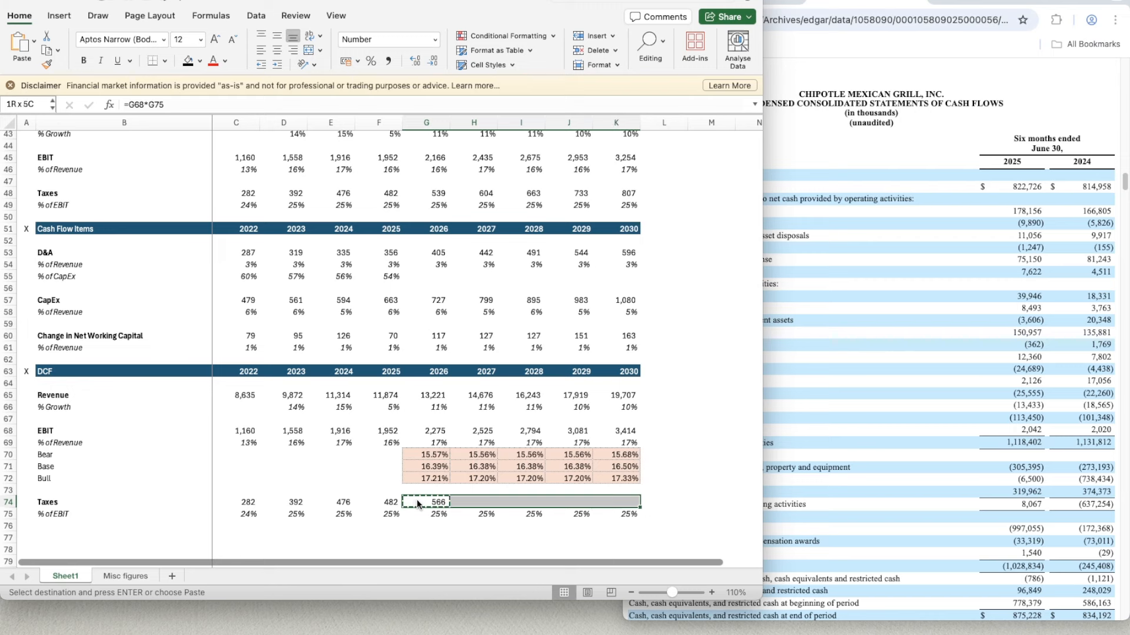
key("super+v")
key("Left")
key("Left")
key("Left")
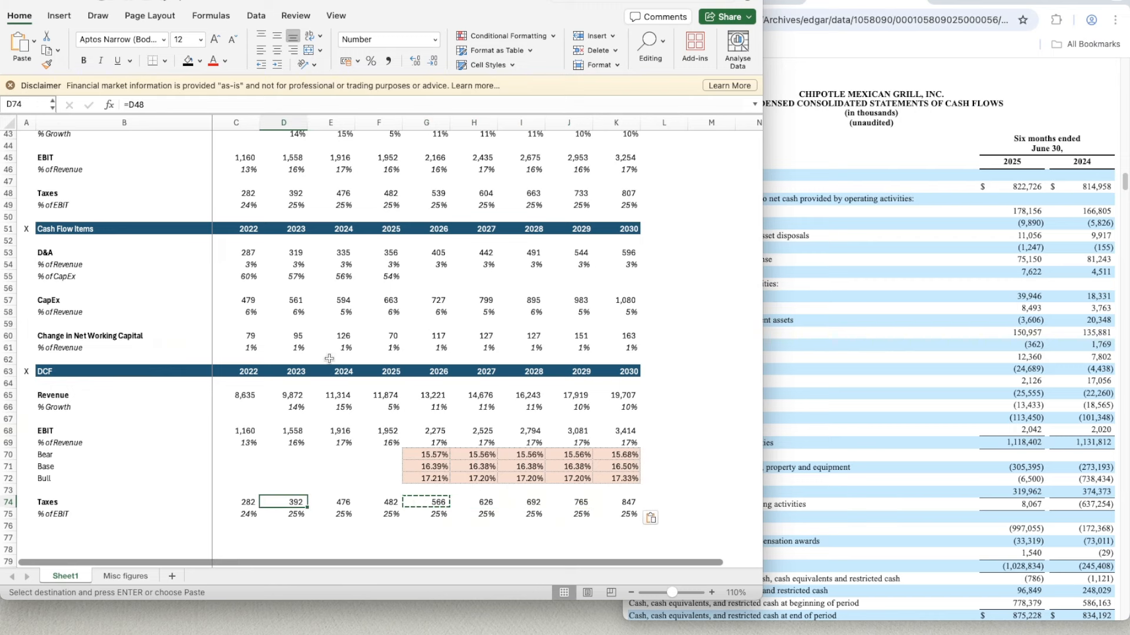
key("Escape")
left_click(239, 501)
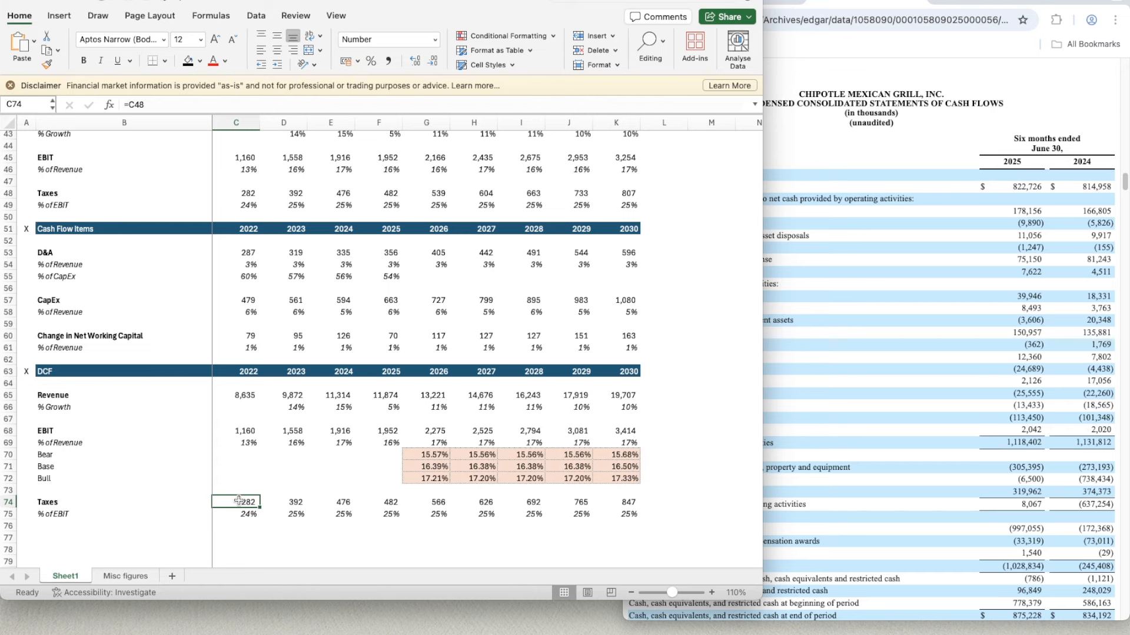
left_click(434, 503)
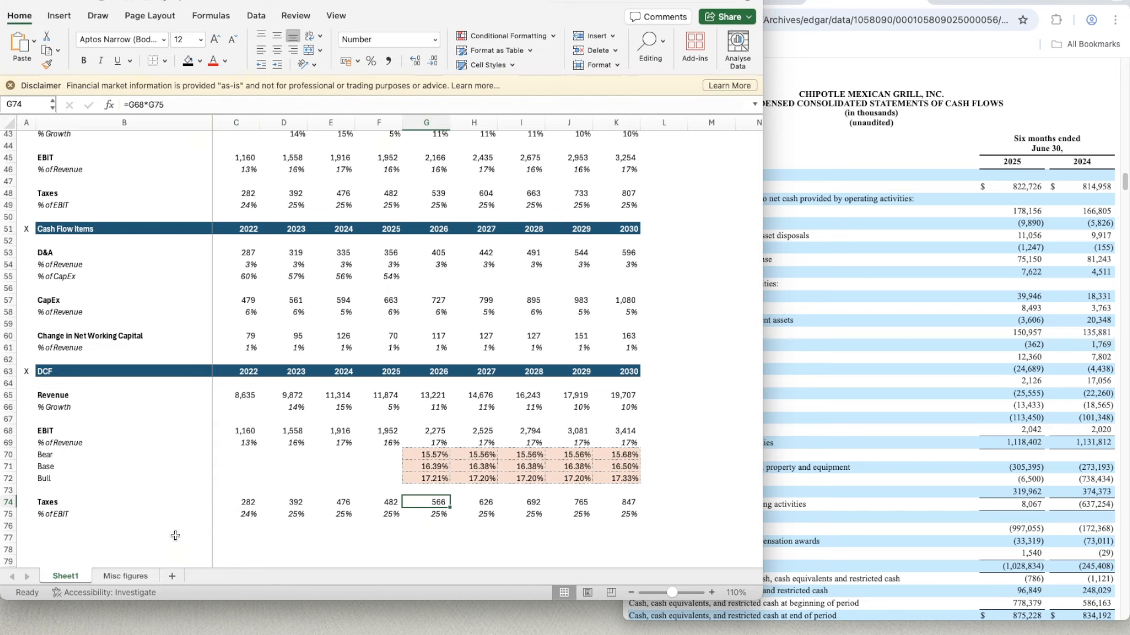
- Add a top border line across B77:K77 beneath the DCF taxes block
scroll(160, 517, "down", 2)
left_click(105, 507)
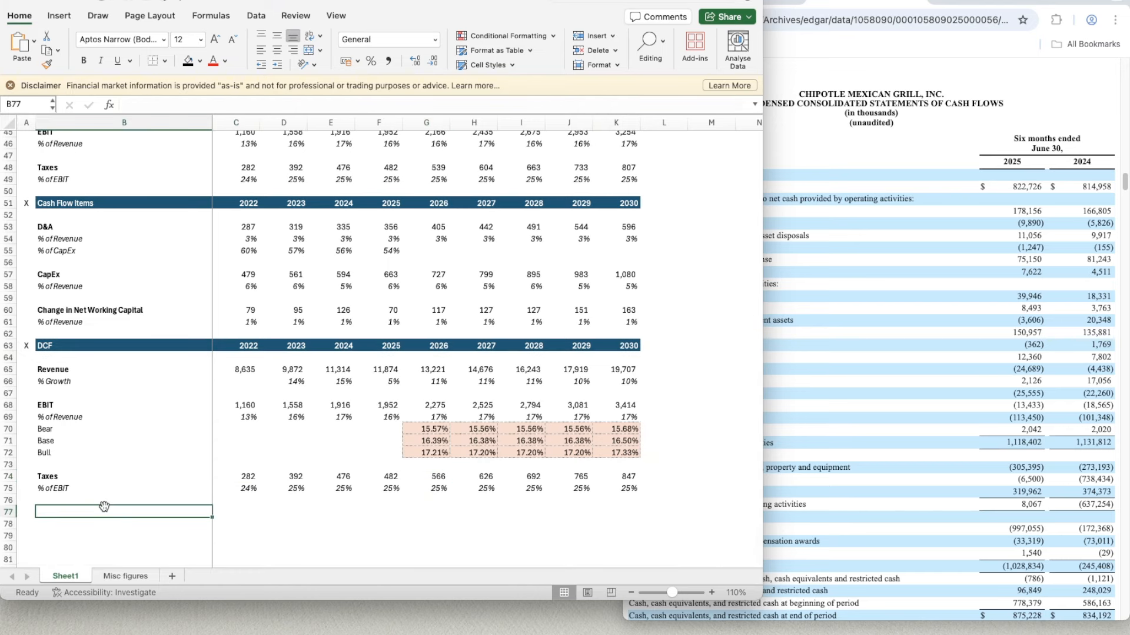
key("shift+Right")
key("shift+Right")
key("shift+Right")
key("shift+Right")
key("shift+Right")
key("shift+Right")
key("shift+Right")
key("shift+Right")
key("shift+Right")
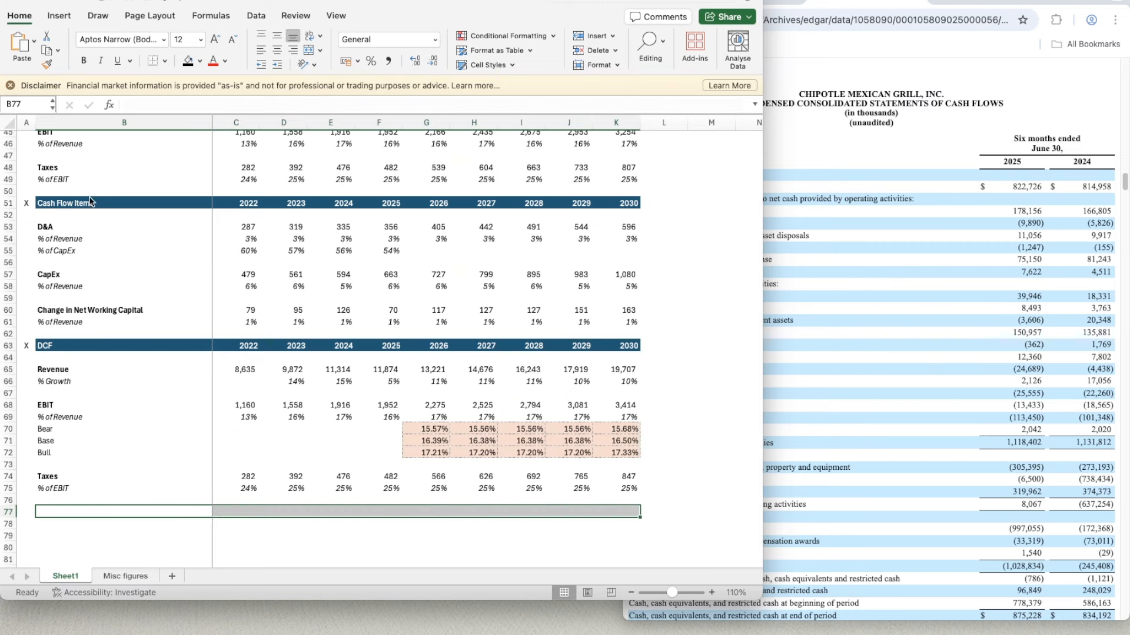
key("super+1")
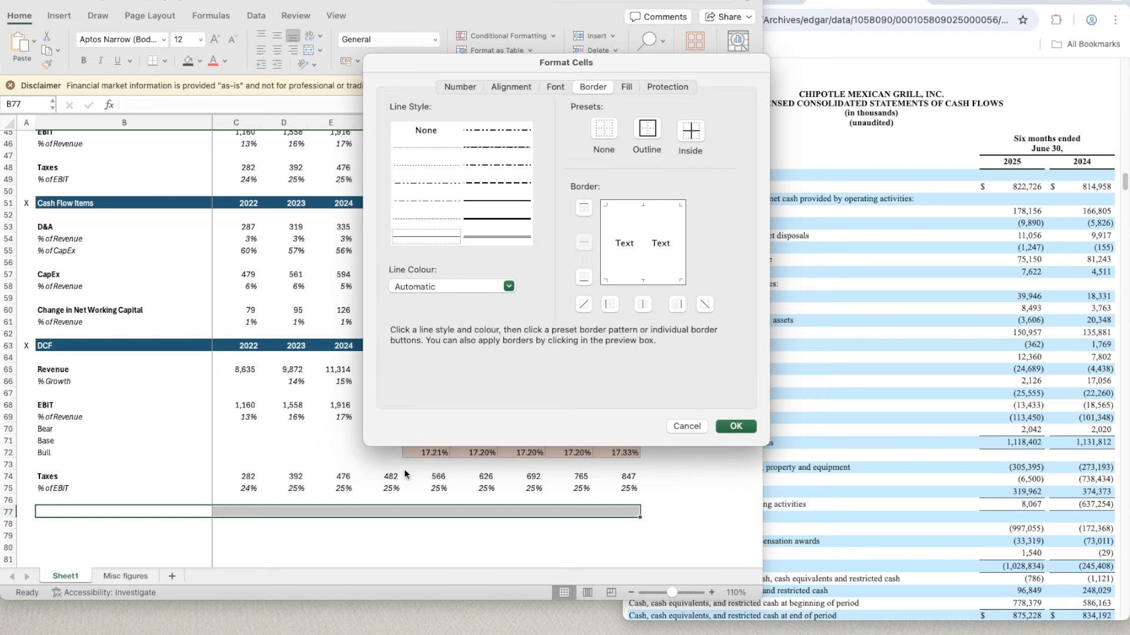
left_click(583, 209)
key("Return")
- Enter the row label EBIAT in B78 and make it bold
left_click(109, 523)
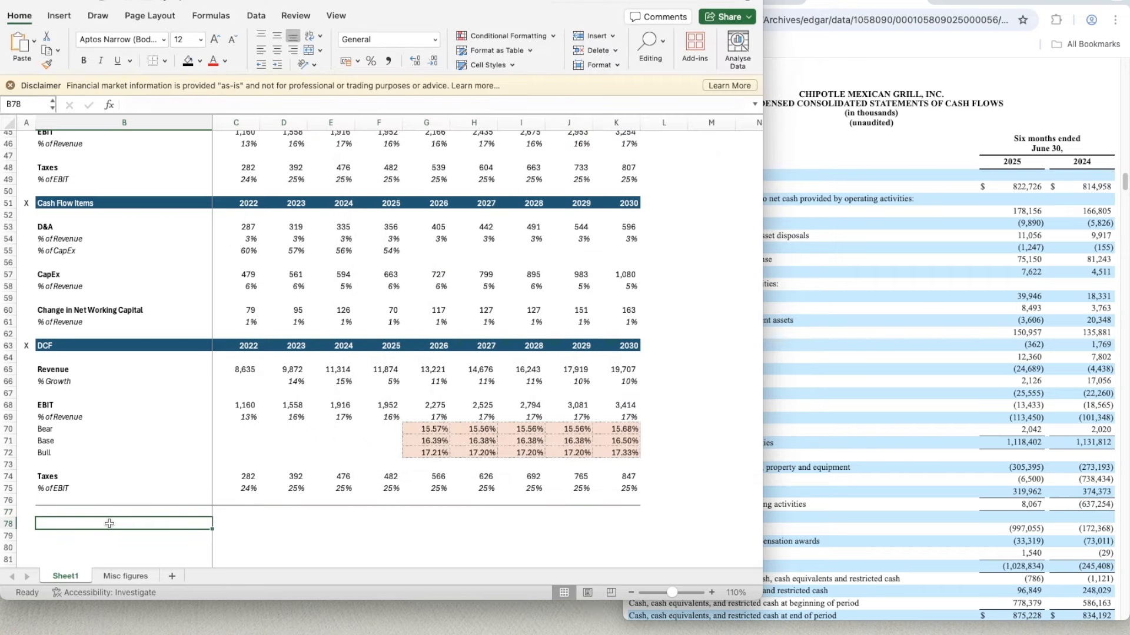
type("EBIAT")
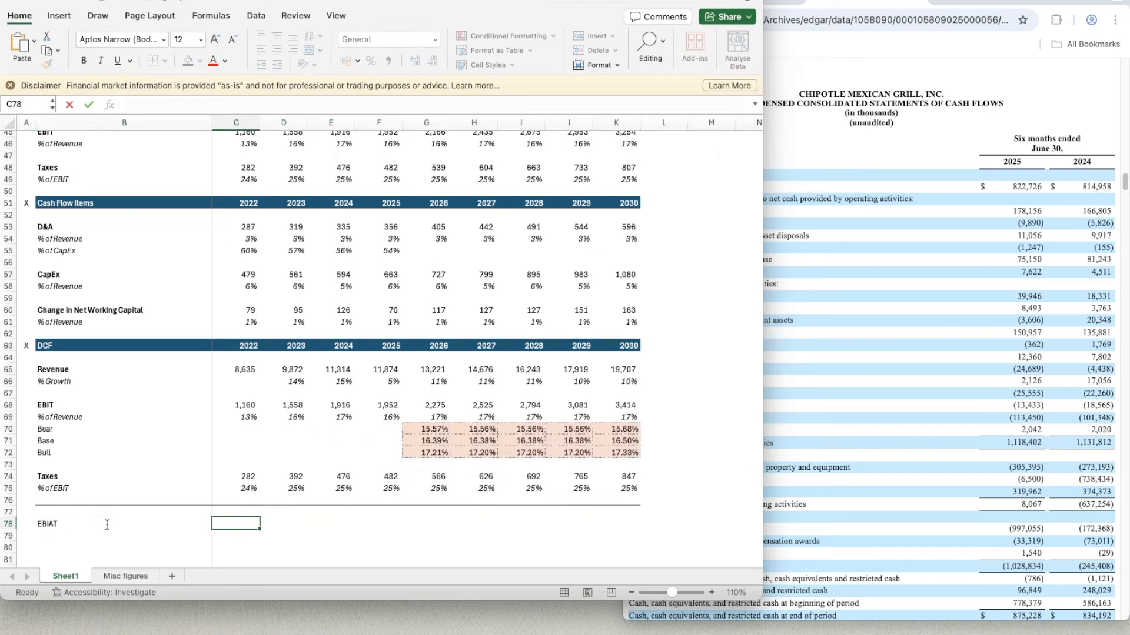
key("Return")
left_click(107, 523)
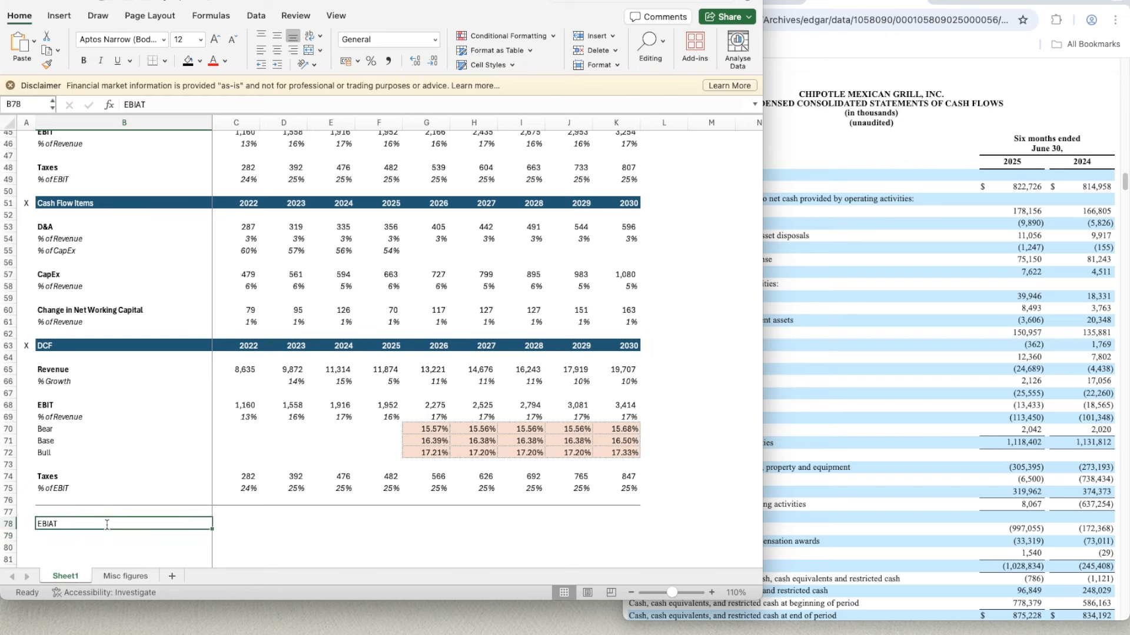
key("super+b")
- Calculate the 2026 EBIAT in G78 as EBIT minus taxes with the formula =G68-G74
key("Right")
key("Right")
key("Right")
key("Right")
key("Right")
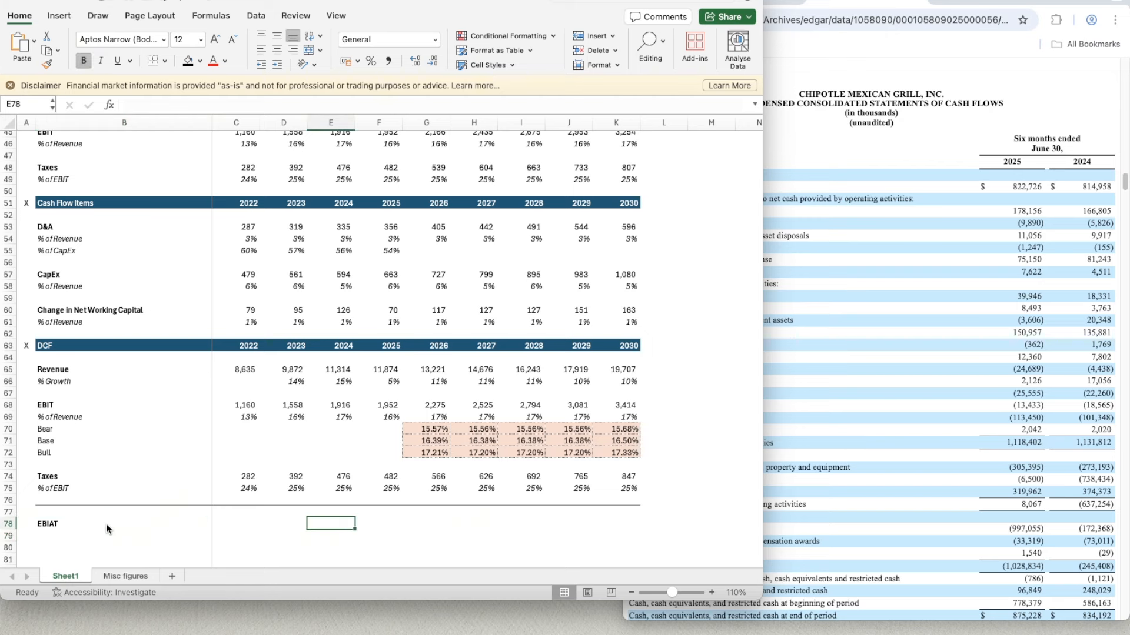
type("=")
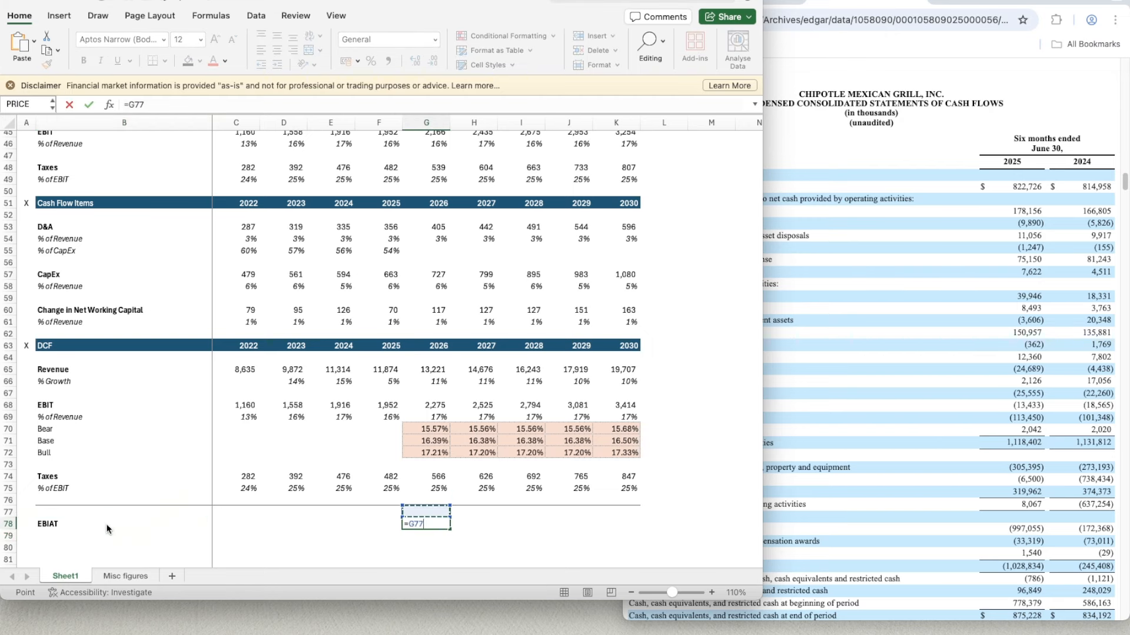
key("Up")
key("Up")
key("Up")
key("Up")
key("Up")
key("Up")
key("Up")
key("Up")
key("Up")
key("Up")
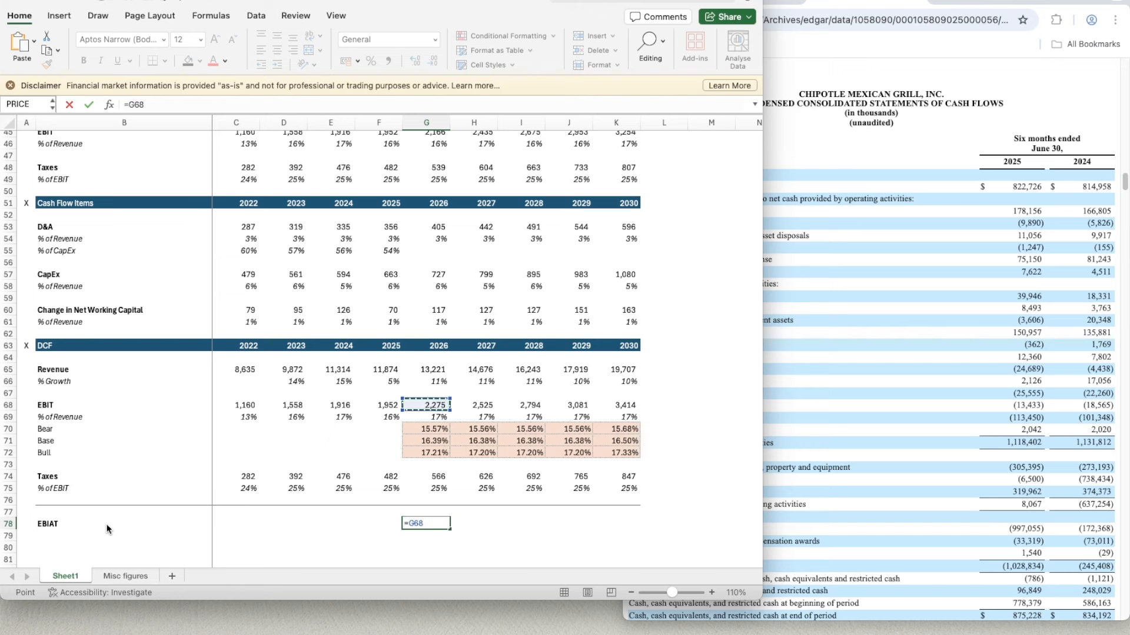
type("-")
key("Up")
key("Up")
key("Up")
key("Up")
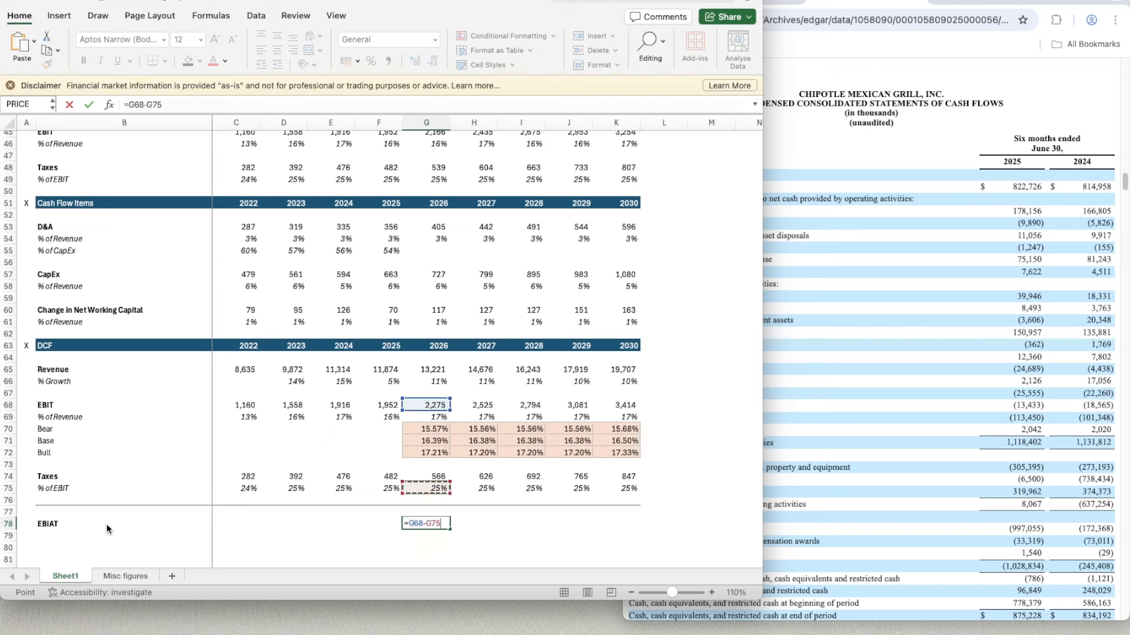
key("Return")
key("Up")
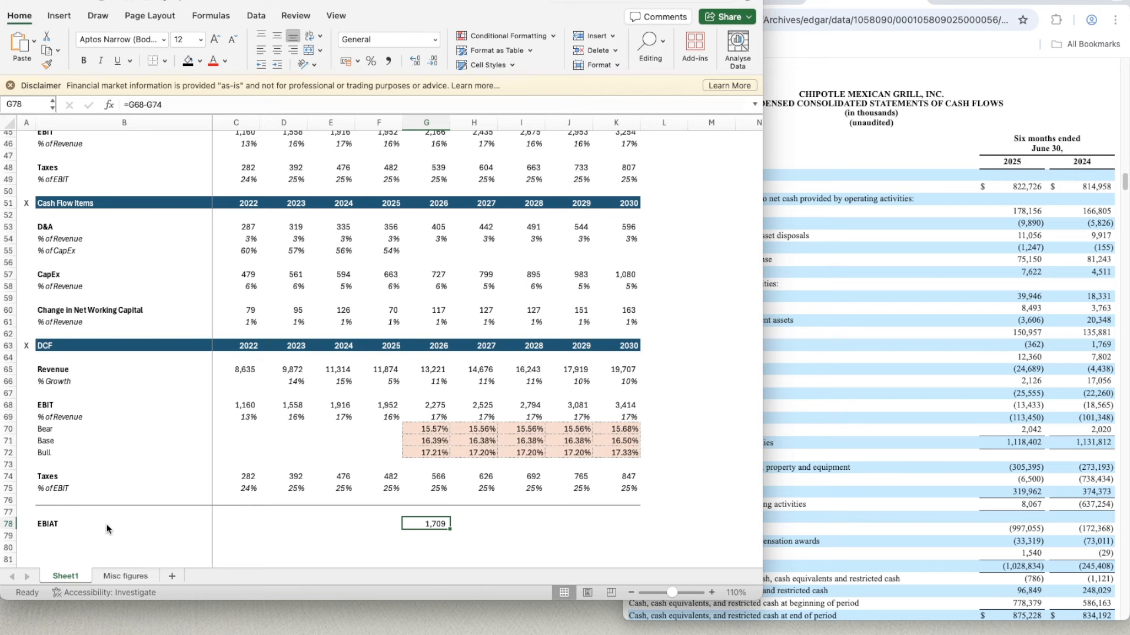
- Make the 2026 EBIAT in G78 bold and copy its formula across to K78 for 2027 to 2030
key("super+b")
key("super+c")
key("shift+Right")
key("shift+Right")
key("shift+Right")
key("shift+Right")
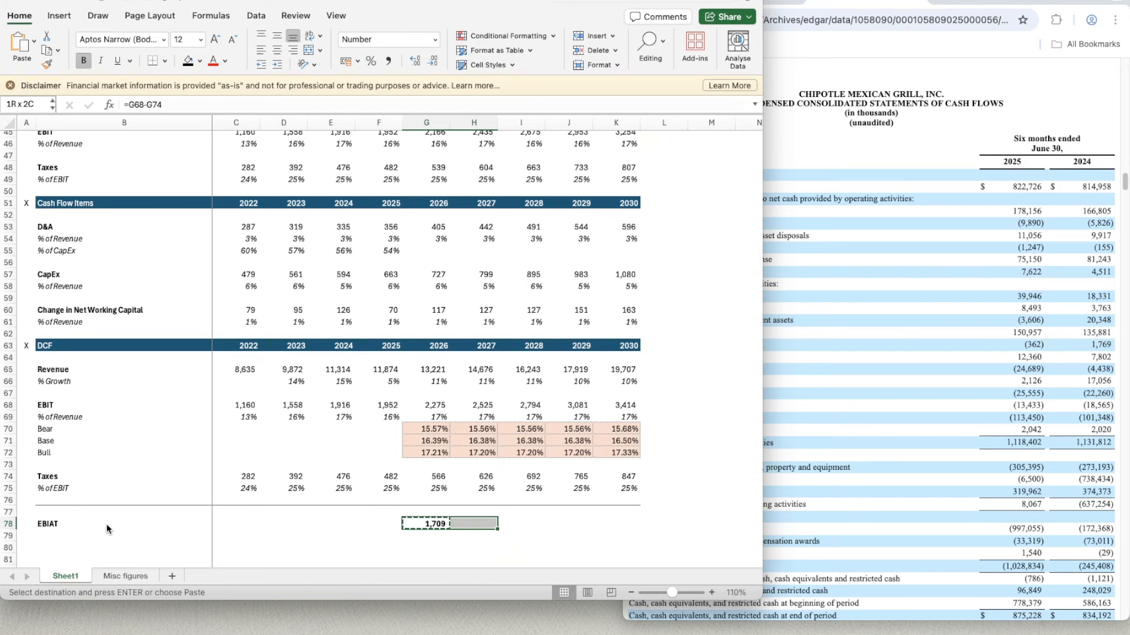
key("super+v")
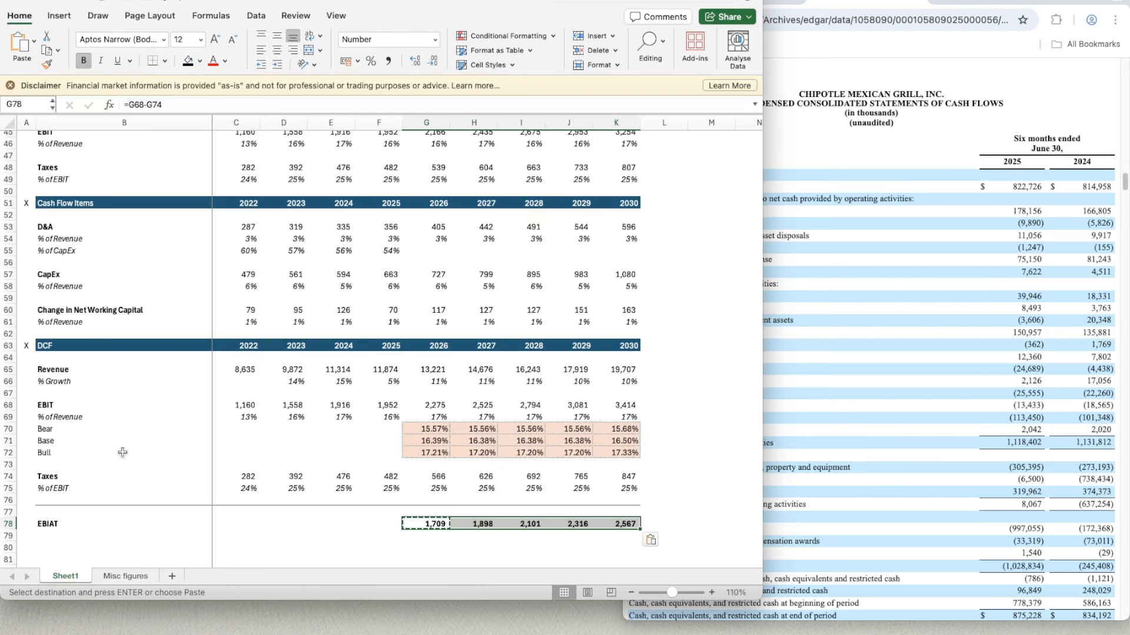
- Set the EBIT scenario switch in C13 to 2
scroll(277, 341, "up", 10)
scroll(197, 217, "up", 3)
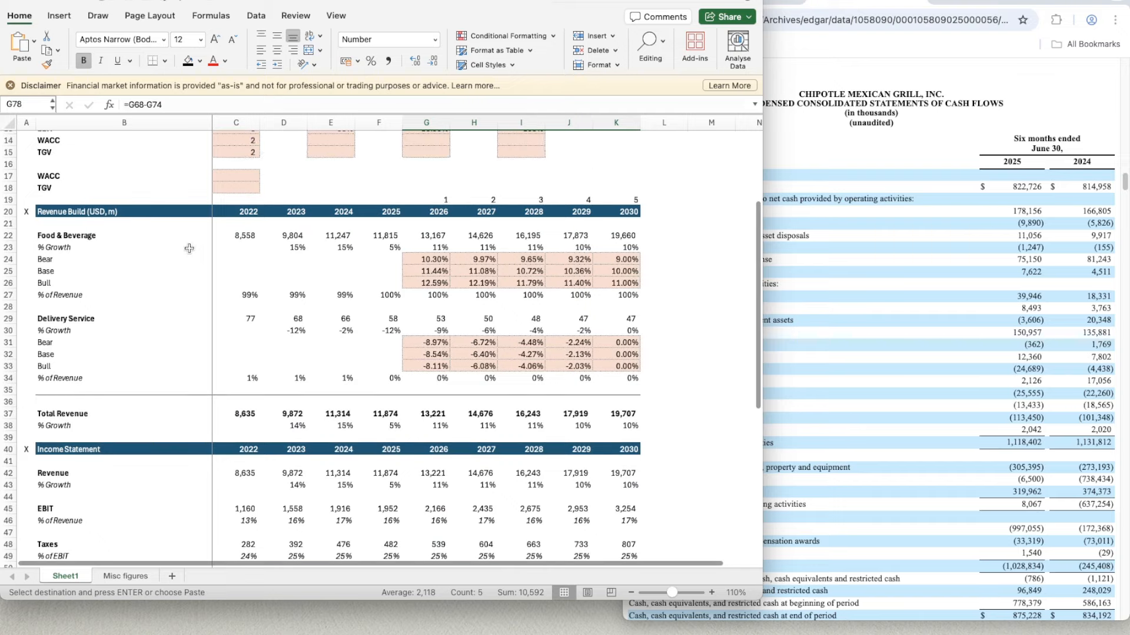
left_click(237, 198)
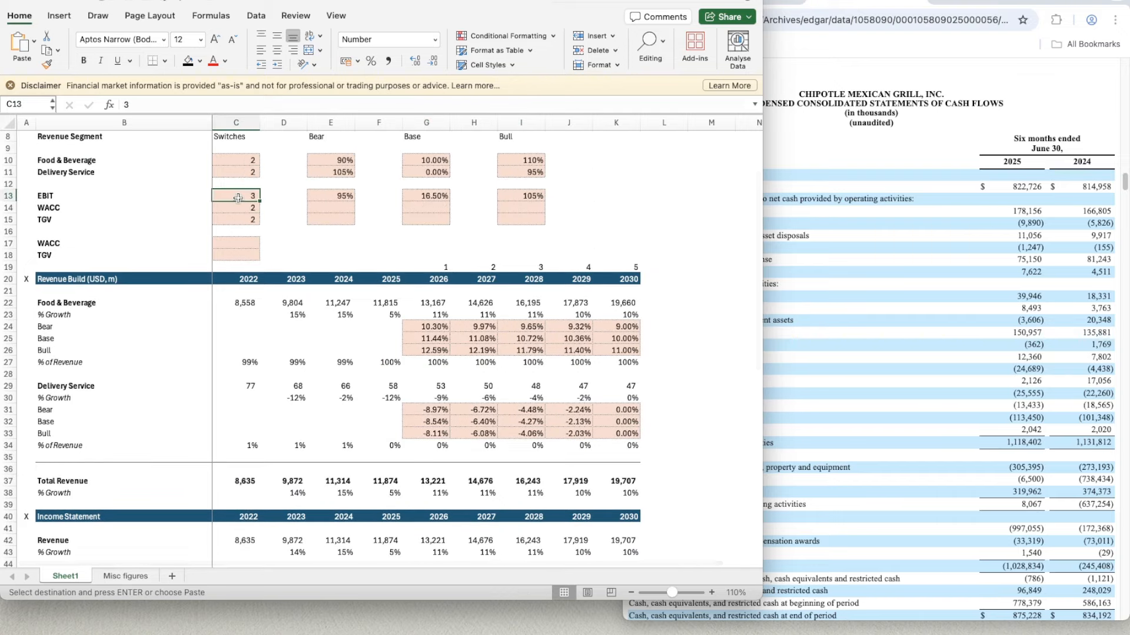
type("2")
key("Return")
- Link the row label in B80 below EBIAT to the D&A label in B53
scroll(431, 386, "down", 5)
scroll(430, 386, "down", 15)
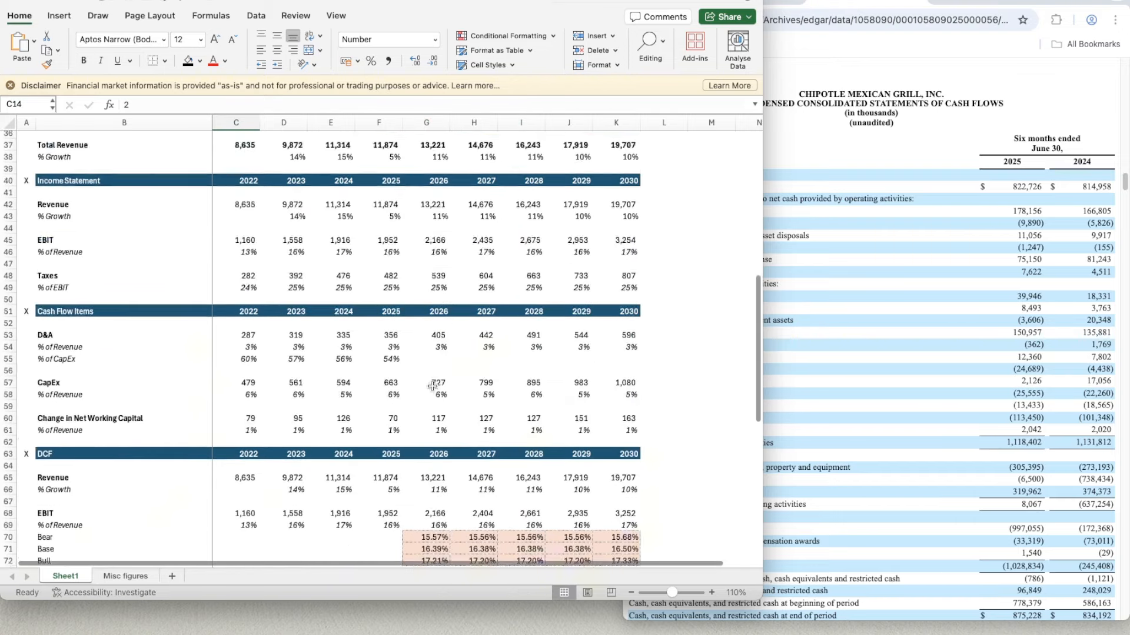
left_click(142, 426)
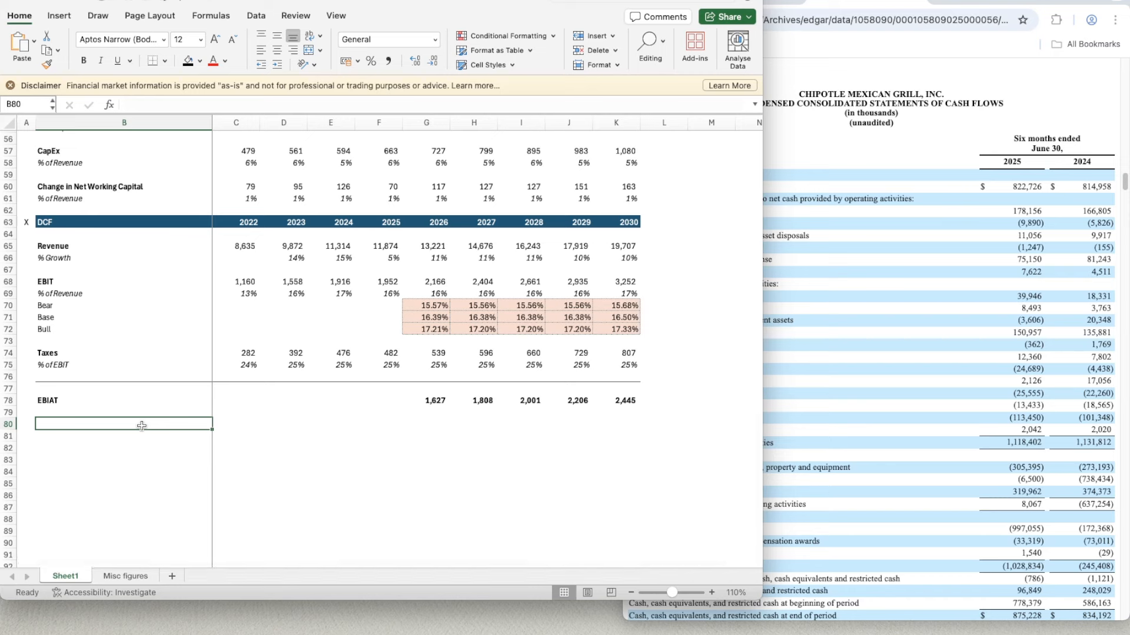
scroll(142, 426, "up", 3)
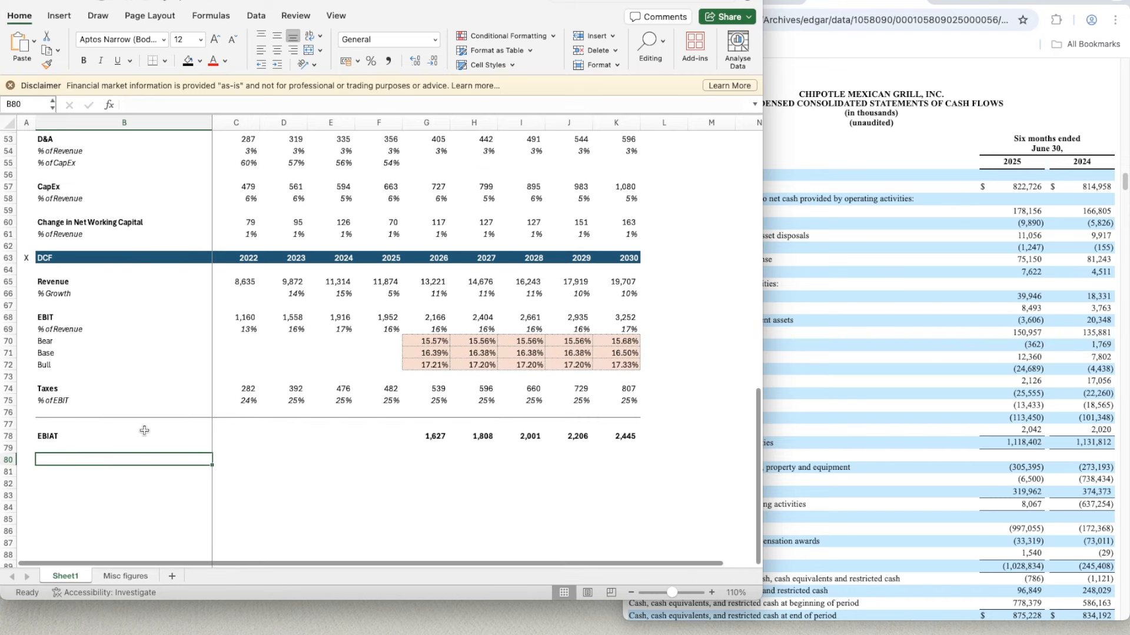
type("=")
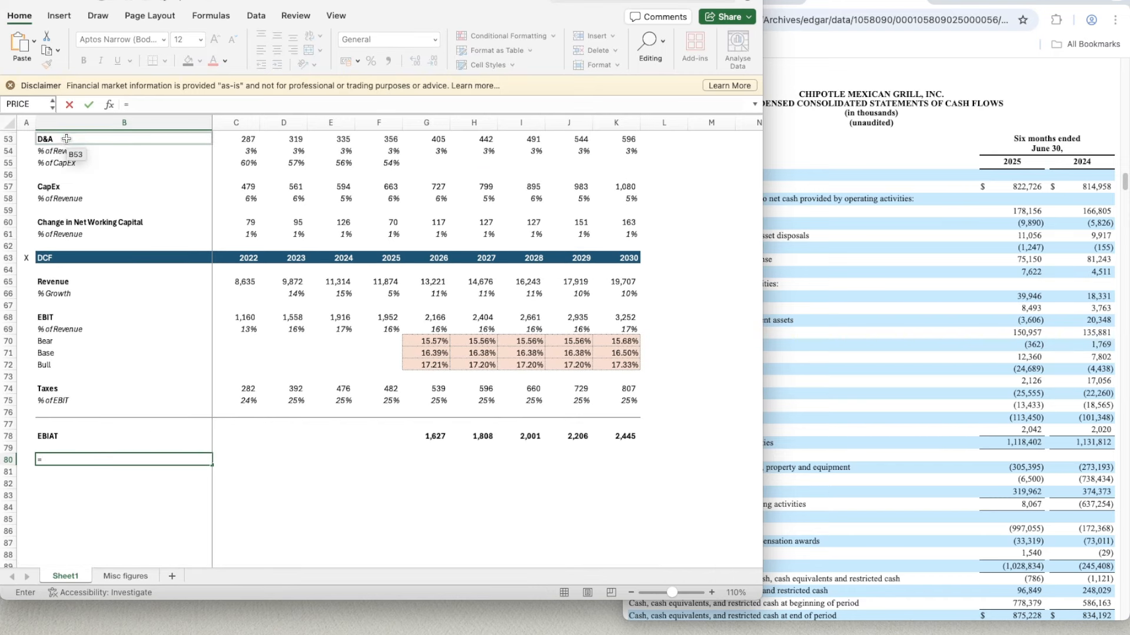
left_click(66, 139)
key("Return")
key("Return")
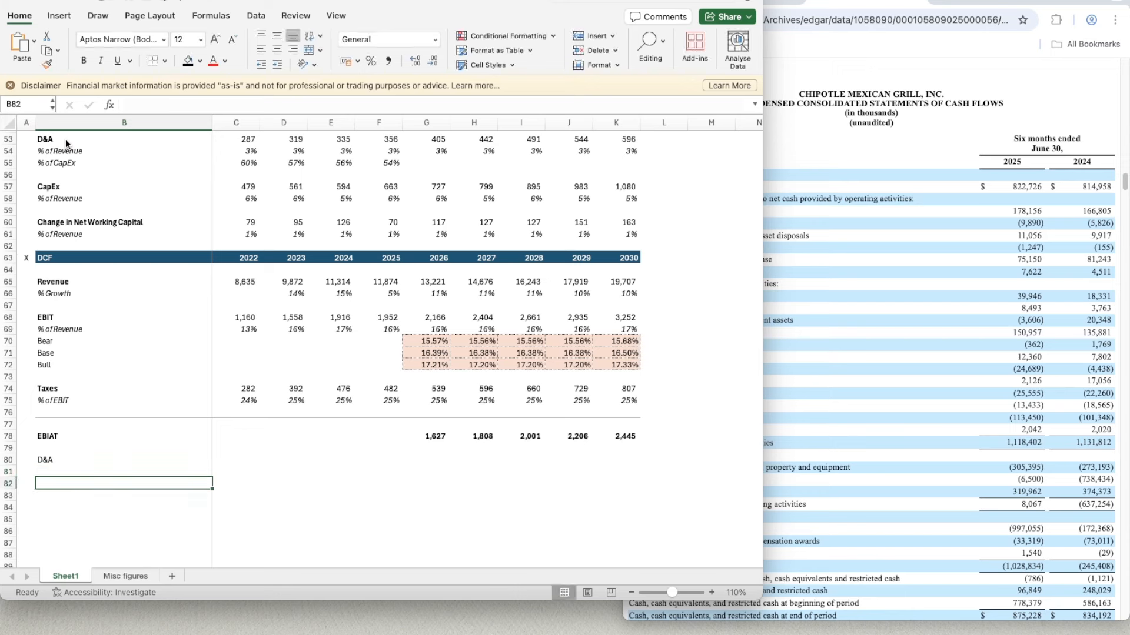
- Link the labels in B82 and B84 to the CapEx label in B57 and the Change in Net Working Capital label in B60
type("=")
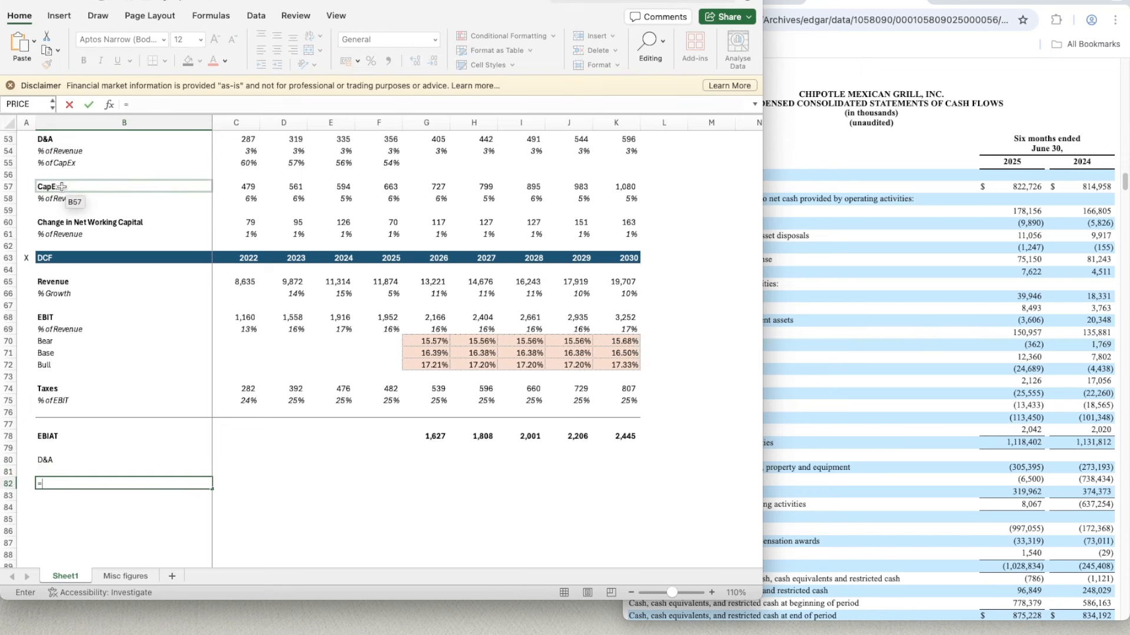
left_click(61, 187)
key("Return")
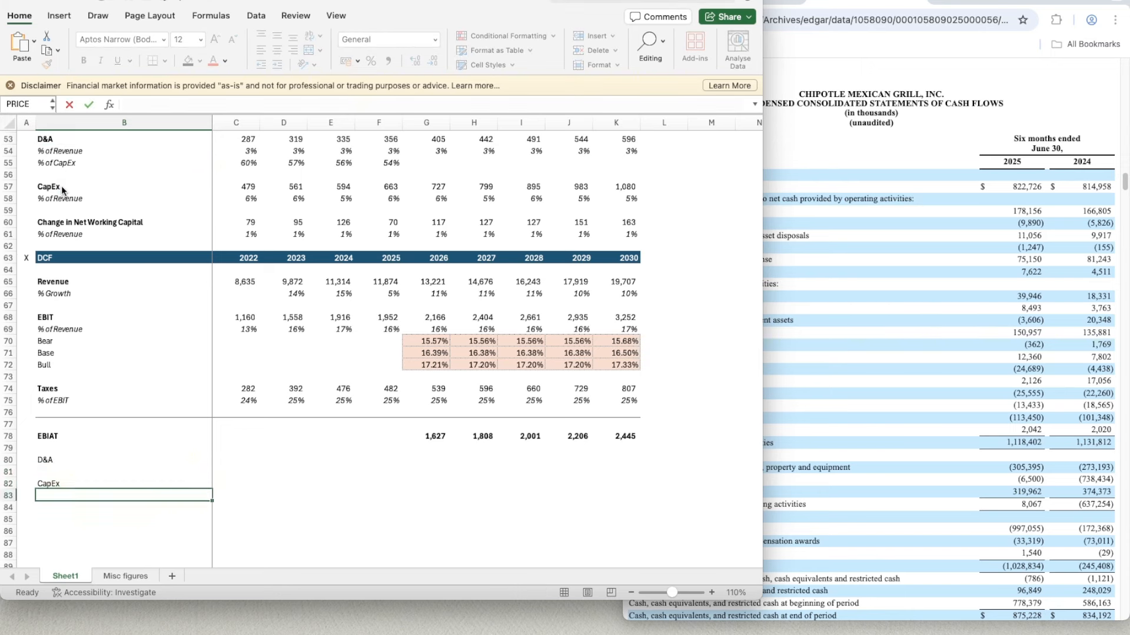
key("Return")
type("=B60")
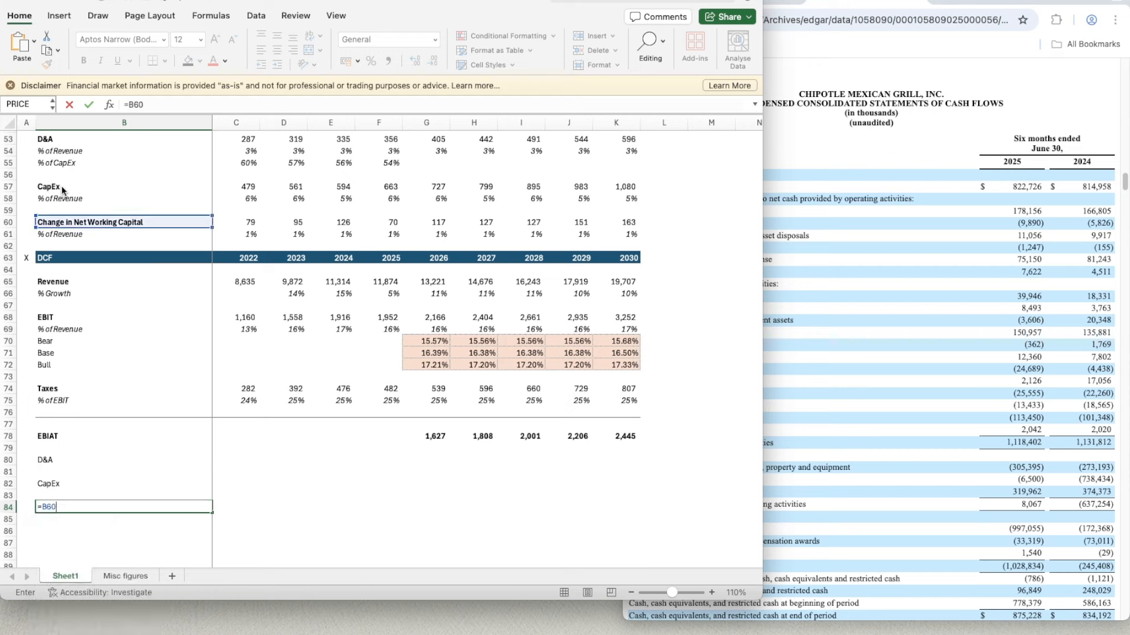
key("Return")
key("Up")
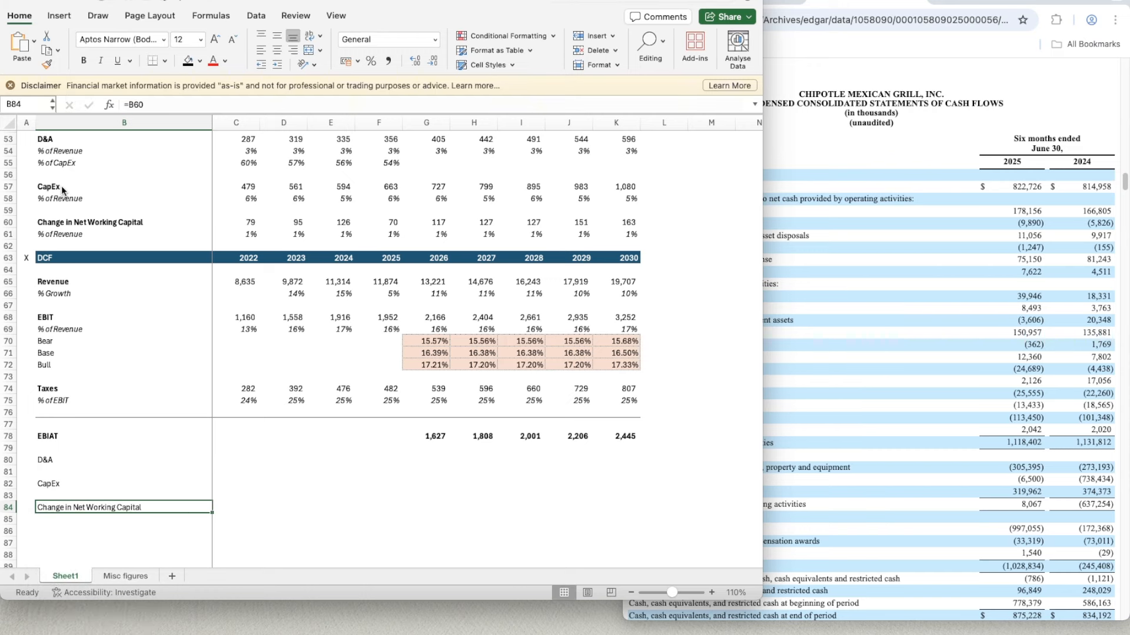
- Link the 2022 D&A in C80 to the cash flow items with the formula =C53
key("Up")
key("Up")
key("Up")
key("Up")
key("Right")
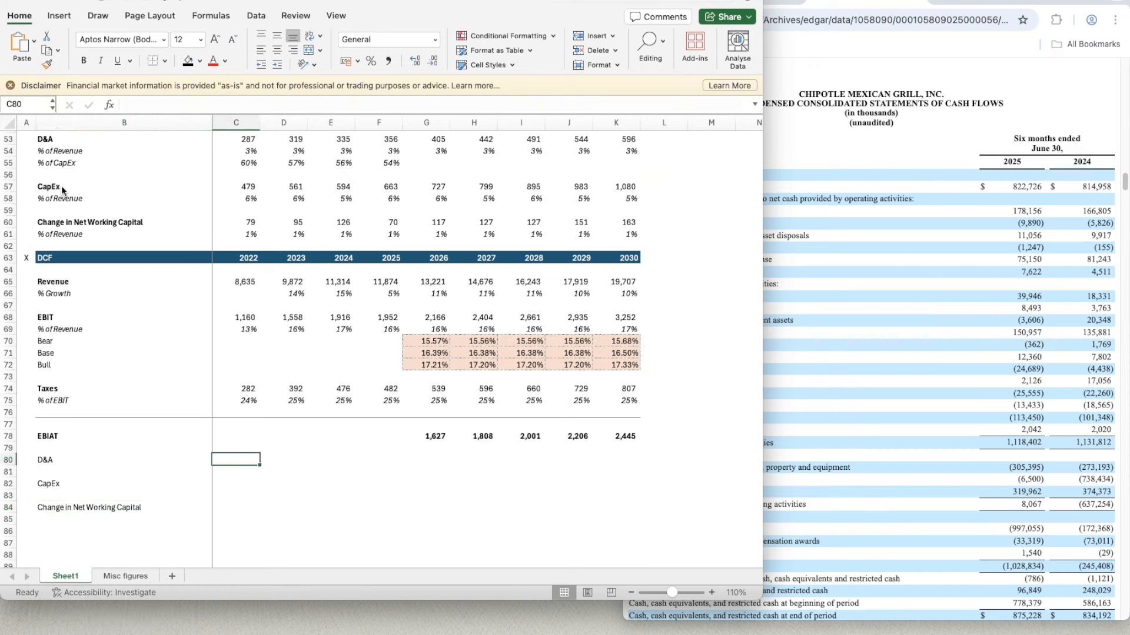
type("=")
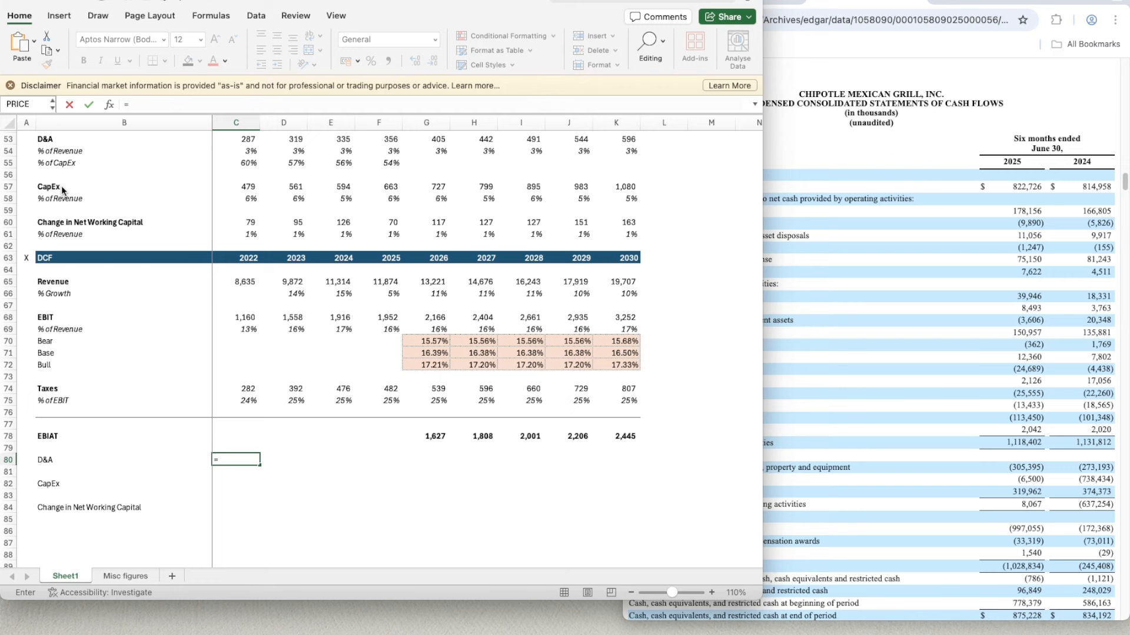
type("C53")
key("Return")
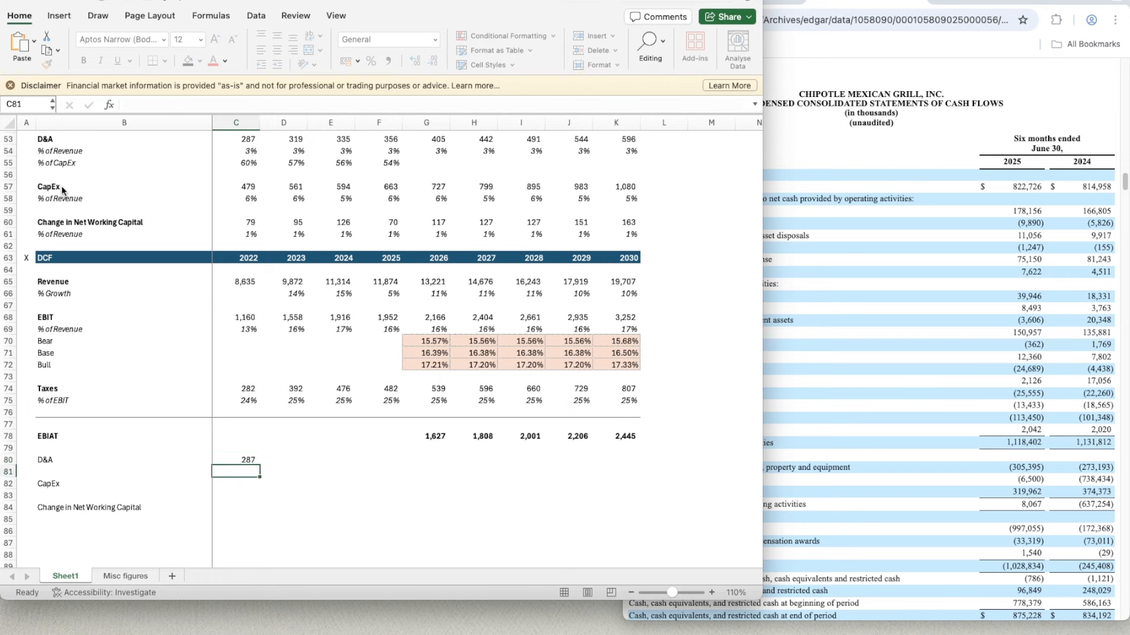
- Copy the D&A link from C80 across to K80 for 2023 to 2030
key("Up")
key("super+c")
key("shift+Right")
key("shift+Right")
key("shift+Right")
key("shift+Right")
key("shift+Right")
key("shift+Right")
key("shift+Right")
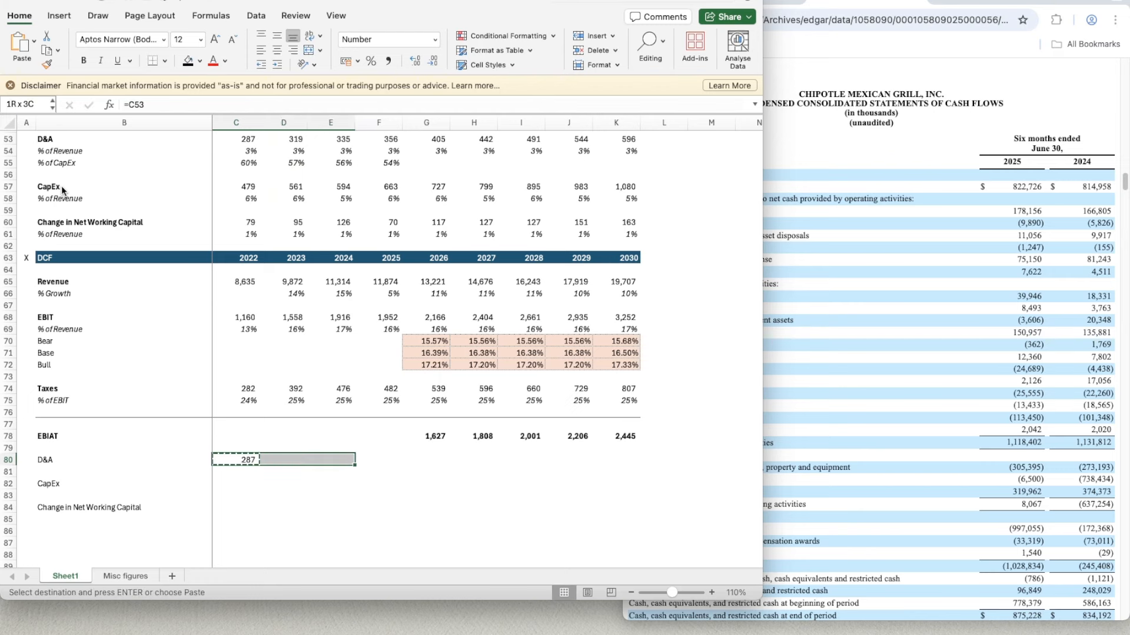
key("shift+Right")
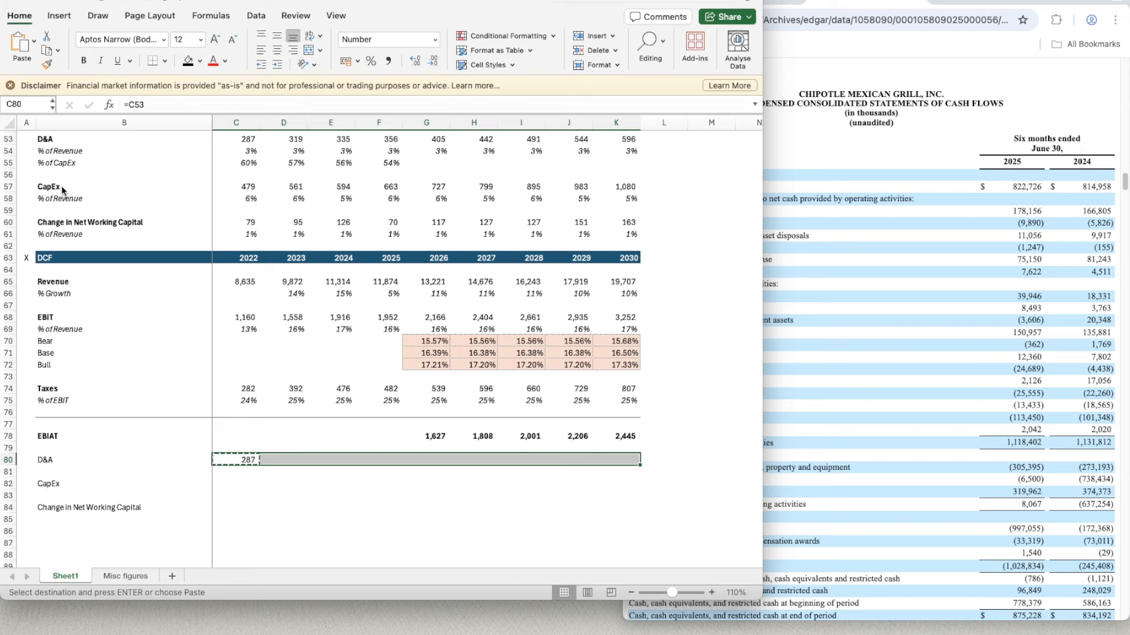
key("super+v")
- Link the 2022 CapEx in C82 to the cash flow items with the formula =C57
key("Down")
key("Down")
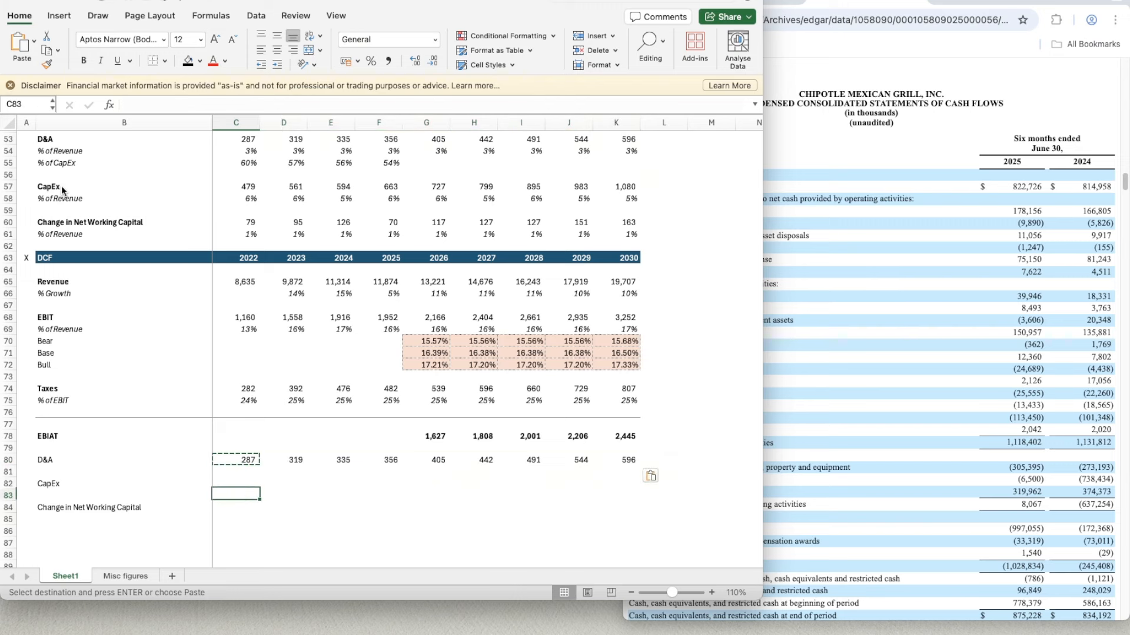
type("=")
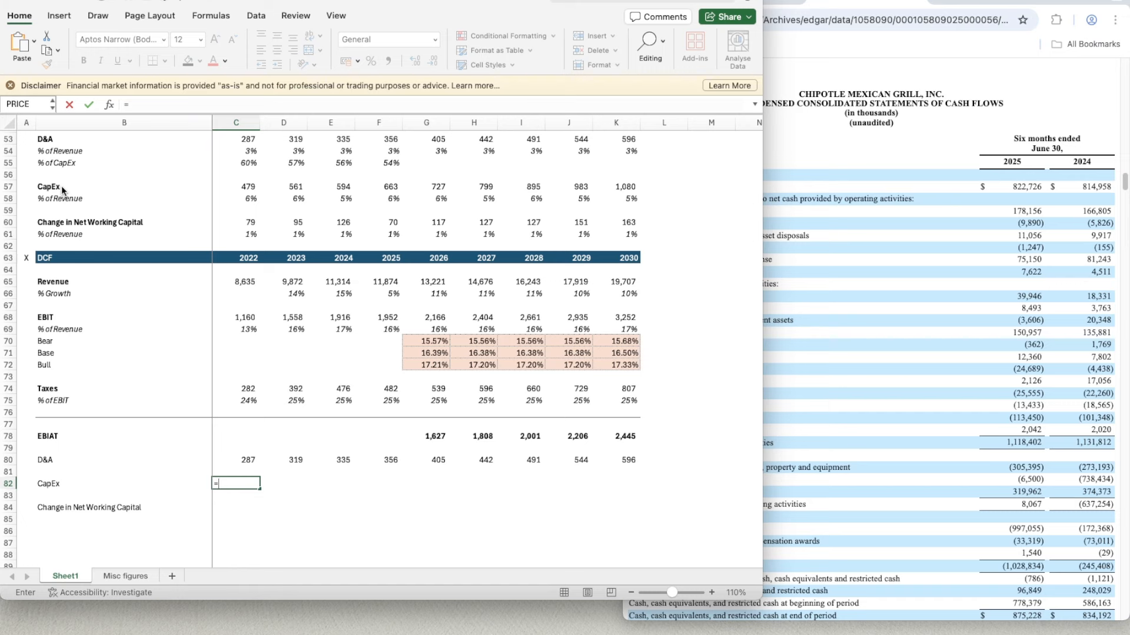
type("c57")
key("Return")
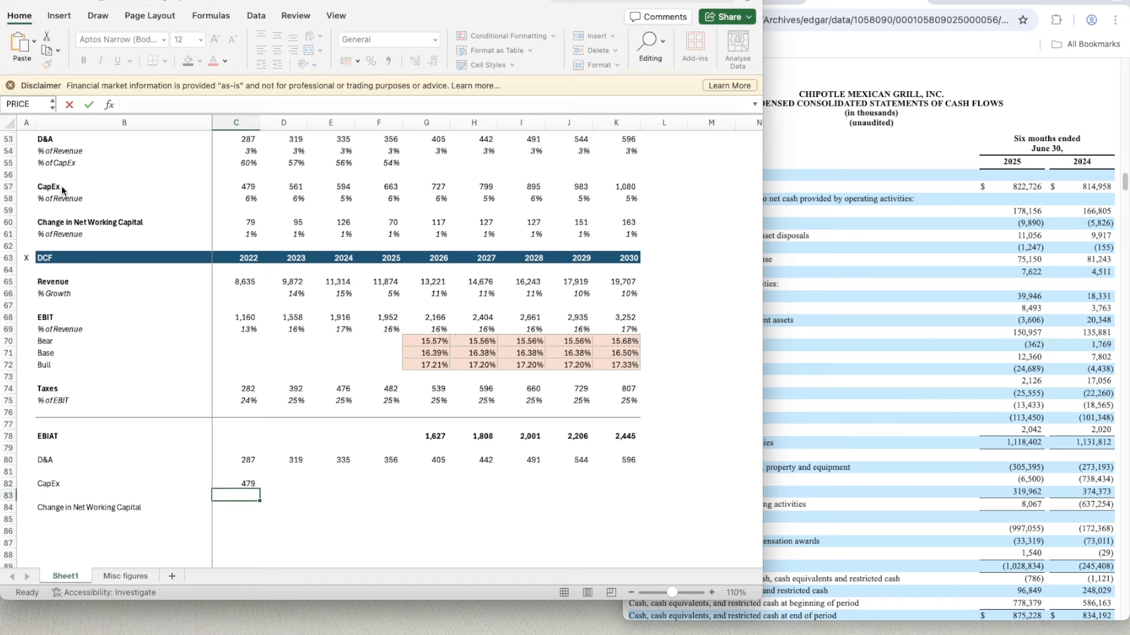
- Copy the CapEx link from C82 across to K82 for 2023 to 2030
key("Up")
key("super+c")
key("shift+Right")
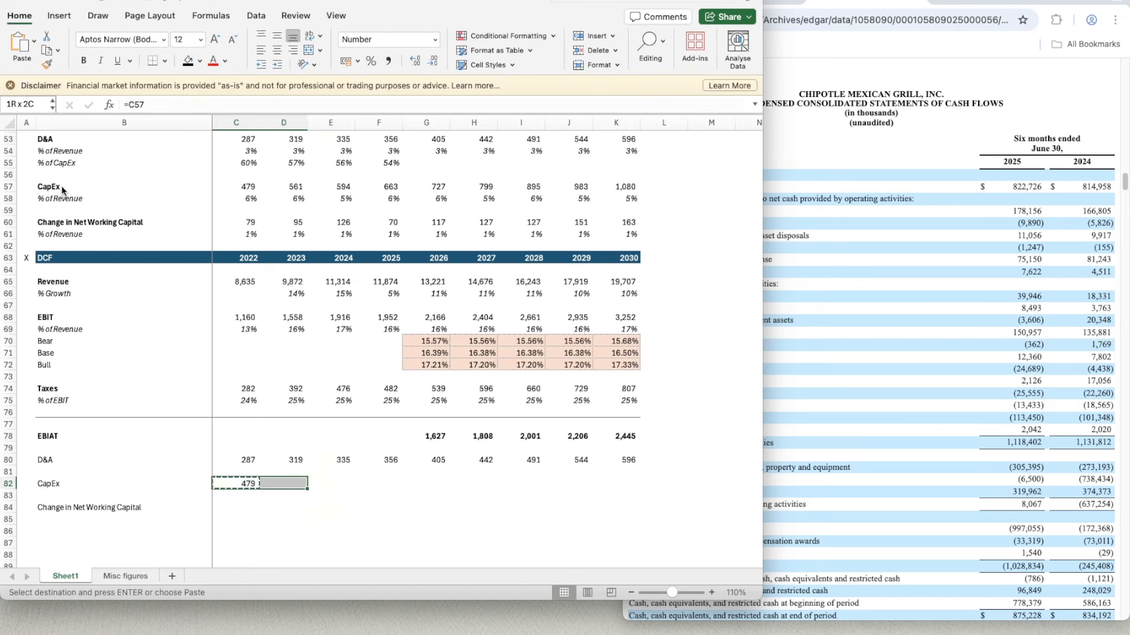
key("shift+Right")
key("shift+Right")
key("shift+Right")
key("shift+Right")
key("shift+Right")
key("shift+Right")
key("shift+Right")
key("shift+Right")
key("shift+Left")
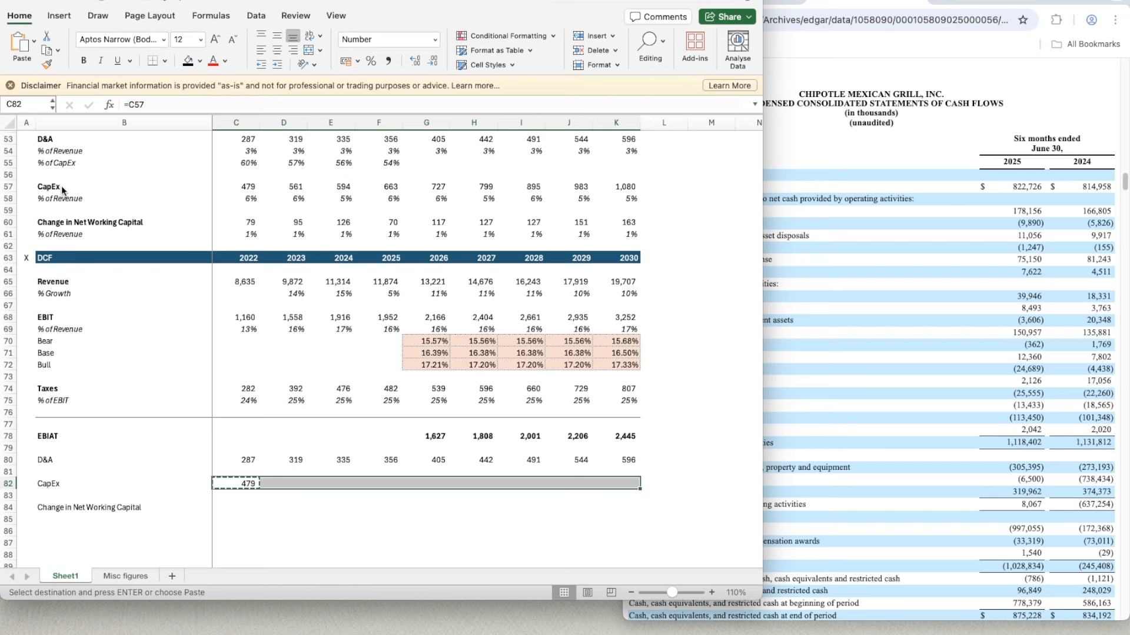
key("Return")
- Link the 2022 change in net working capital in C84 with the formula =C60
key("Down")
type("=")
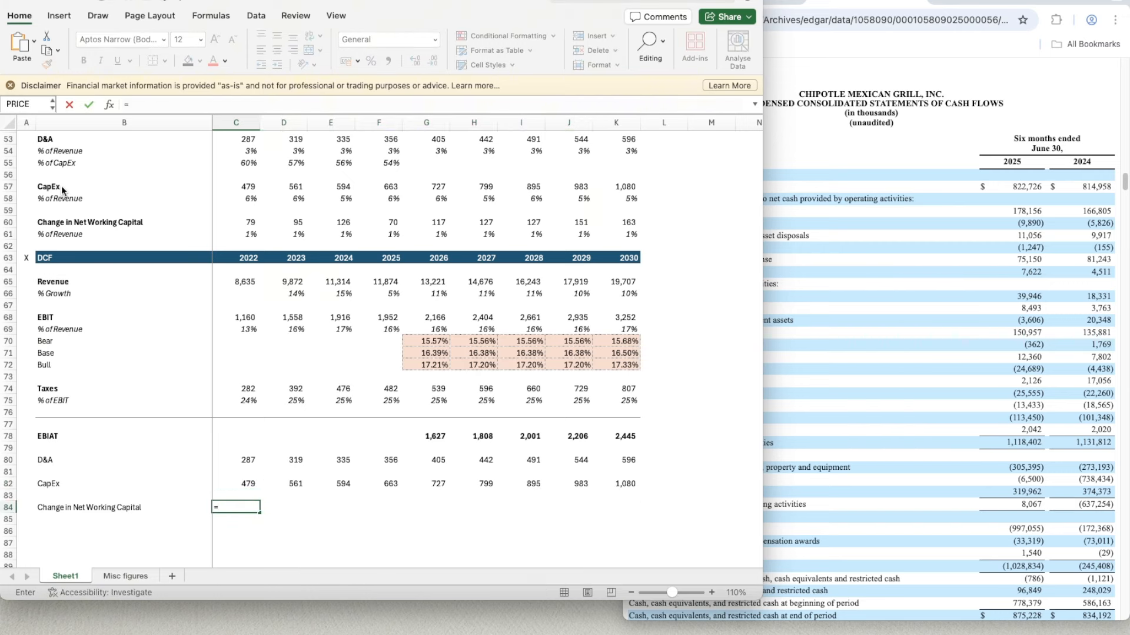
type("C60")
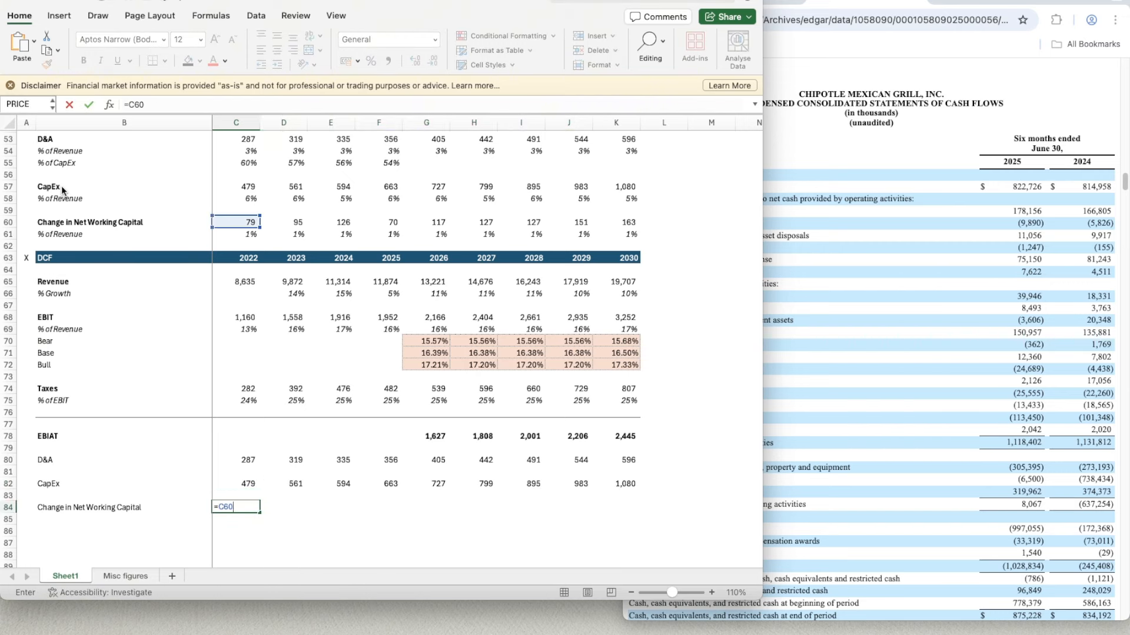
key("Return")
- Copy the change in net working capital link from C84 across to K84 for 2023 to 2030
key("Up")
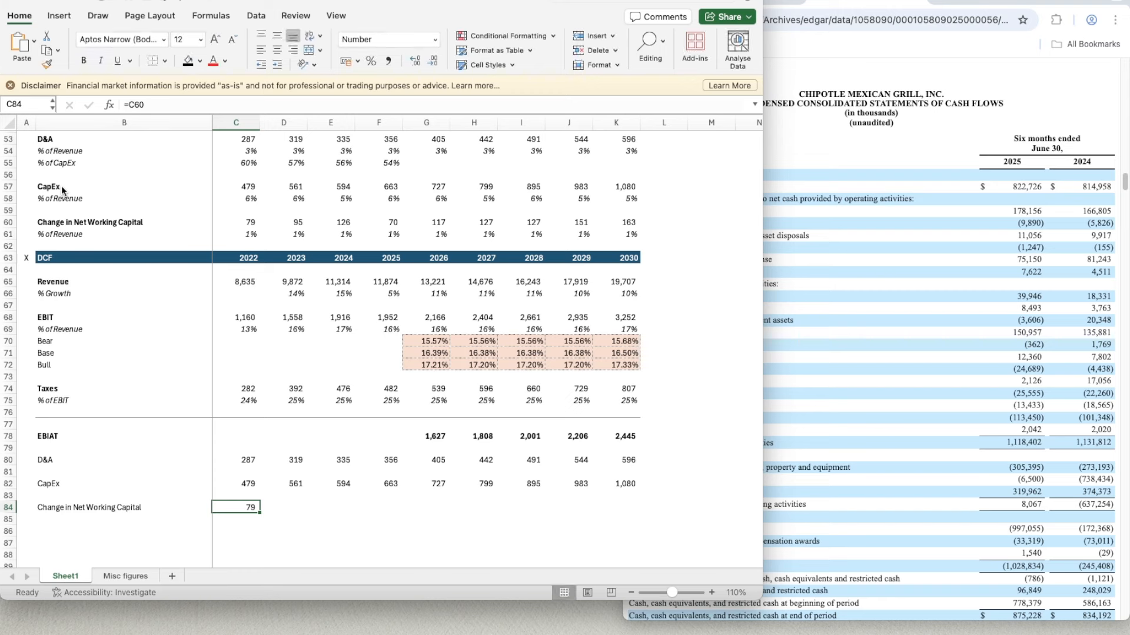
key("super+c")
key("shift+Right")
key("shift+Right")
key("shift+Right")
key("shift+Right")
key("shift+Right")
key("shift+Right")
key("shift+Right")
key("shift+Right")
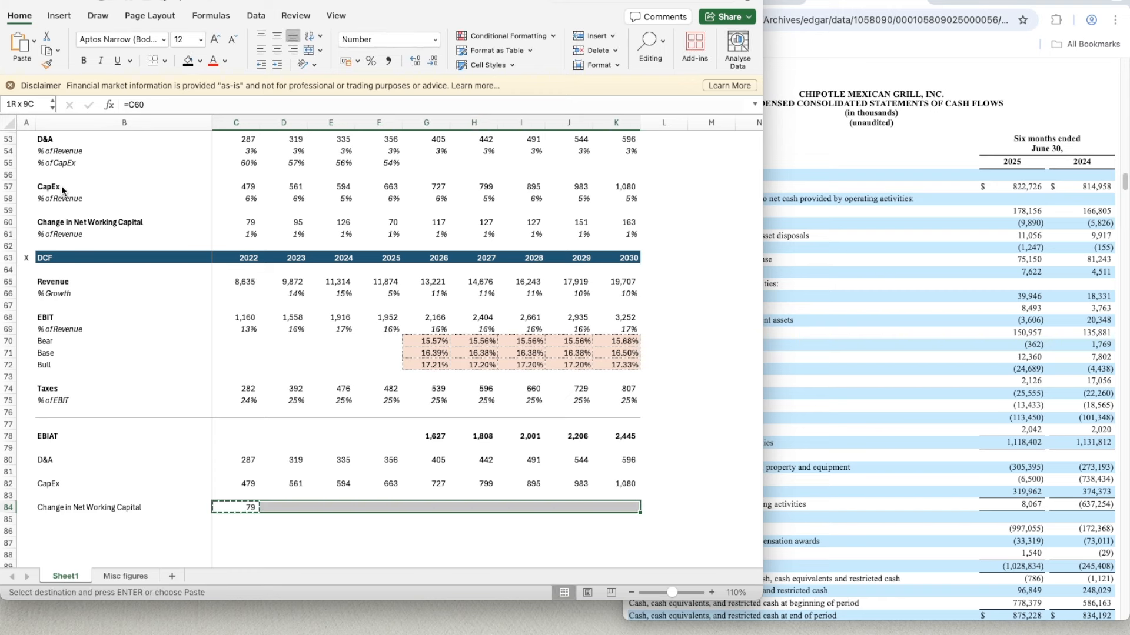
key("super+v")
- Add a top border line across B86:K86 beneath the Change in Net Working Capital row
key("Down")
key("Down")
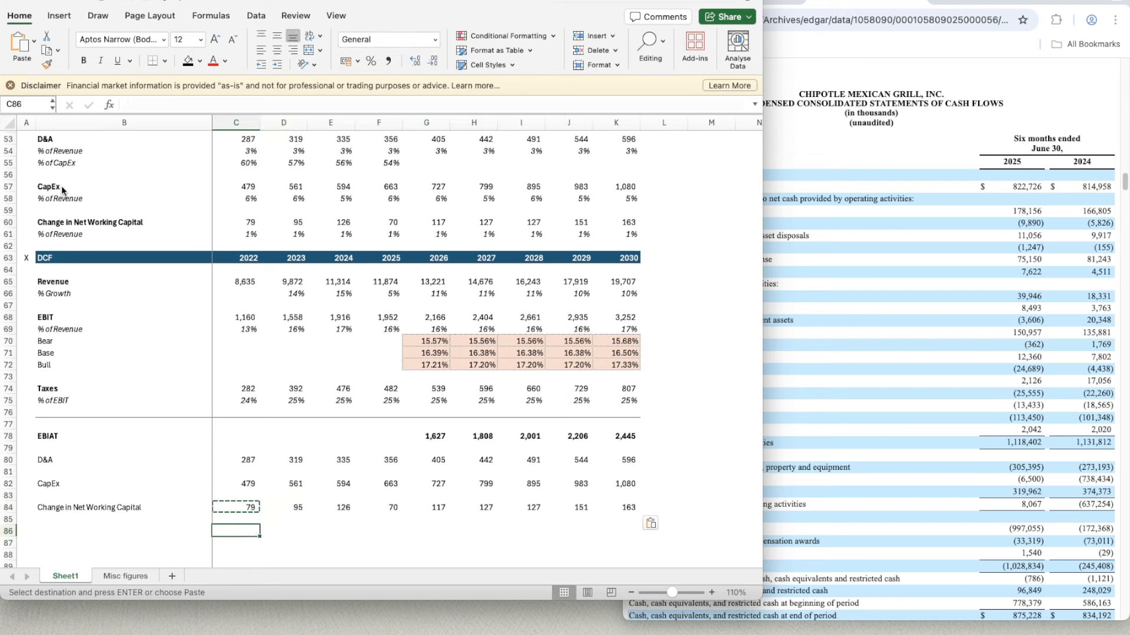
key("Left")
key("shift+Right")
key("shift+Right")
key("shift+Right")
key("shift+Right")
key("shift+Right")
key("shift+Right")
key("shift+Right")
key("shift+Right")
key("shift+Right")
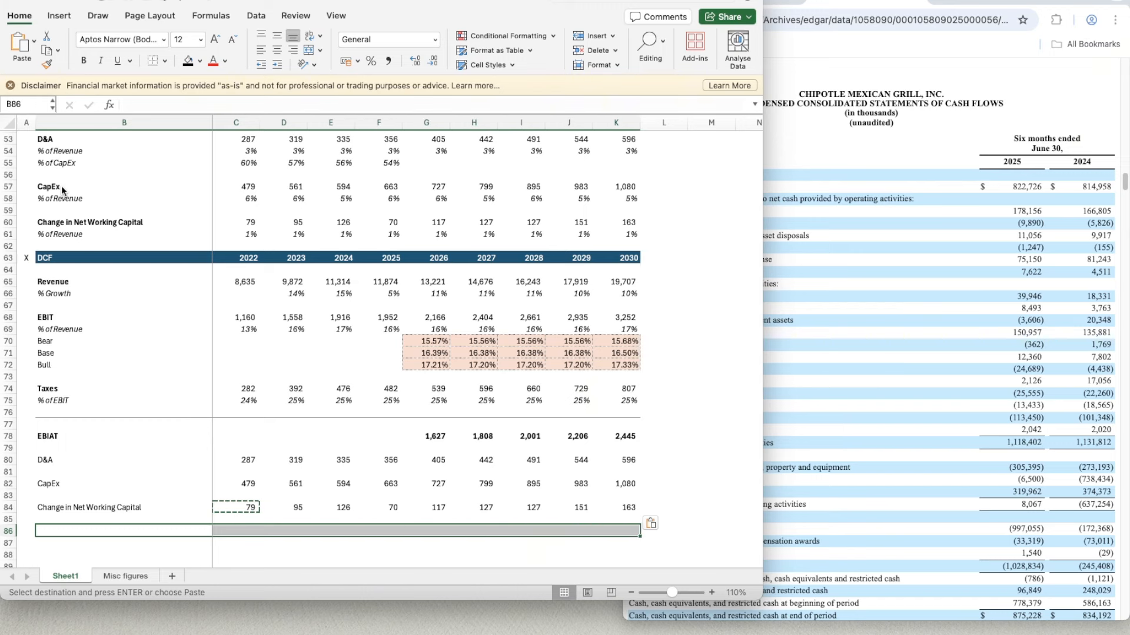
key("super+1")
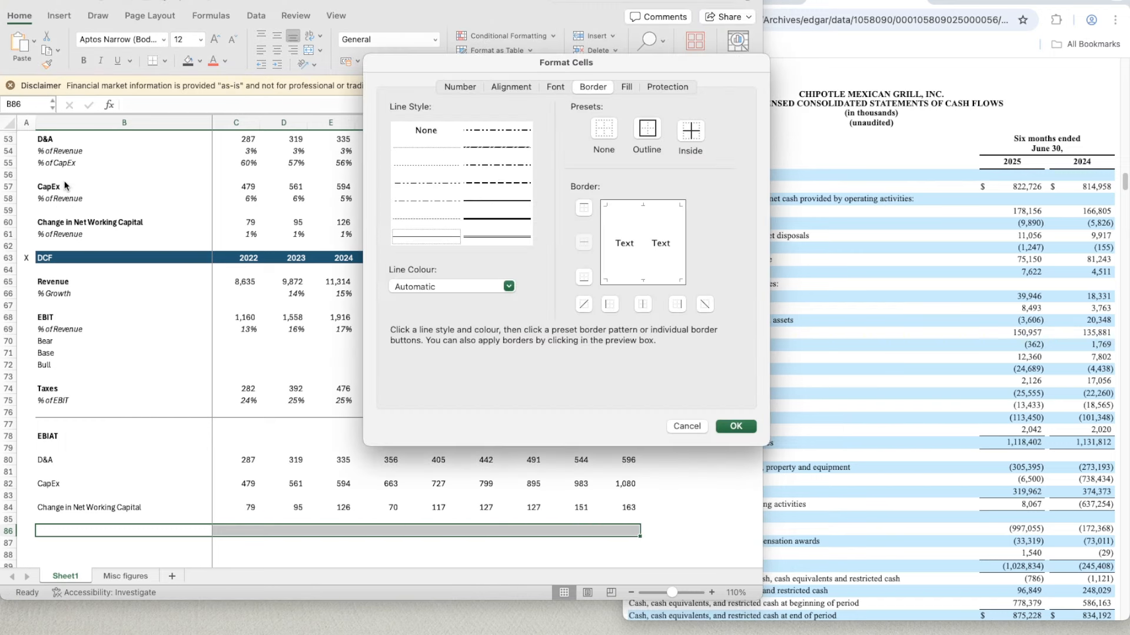
left_click(585, 208)
key("Return")
- Enter the row label Unlevered Free Cash Flow in B87 and make it bold
left_click(146, 539)
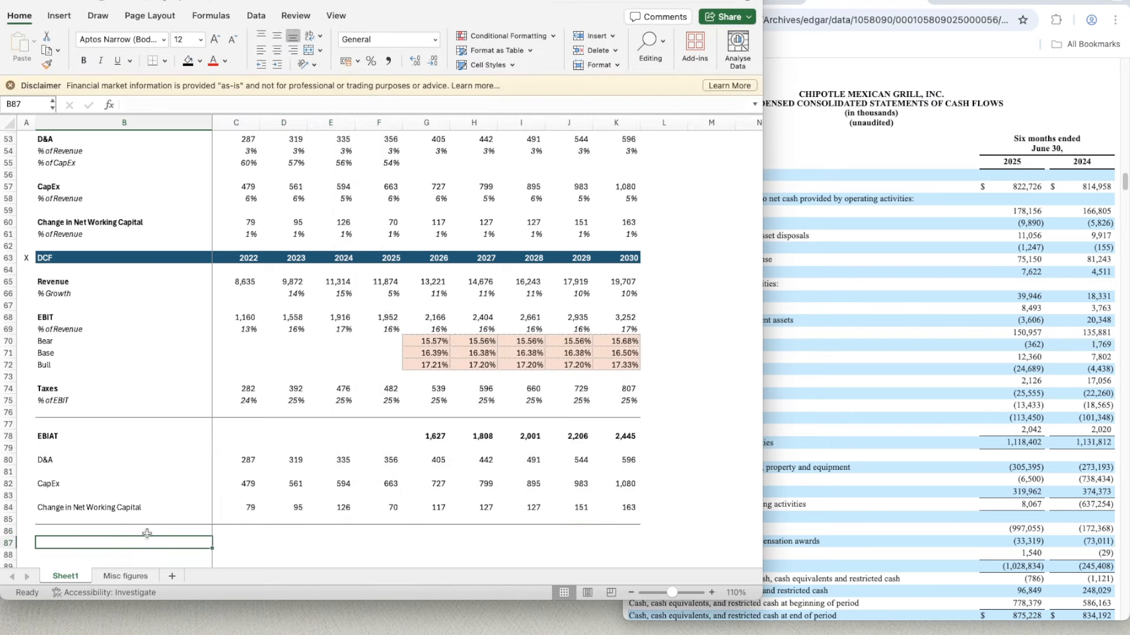
type("Unleve")
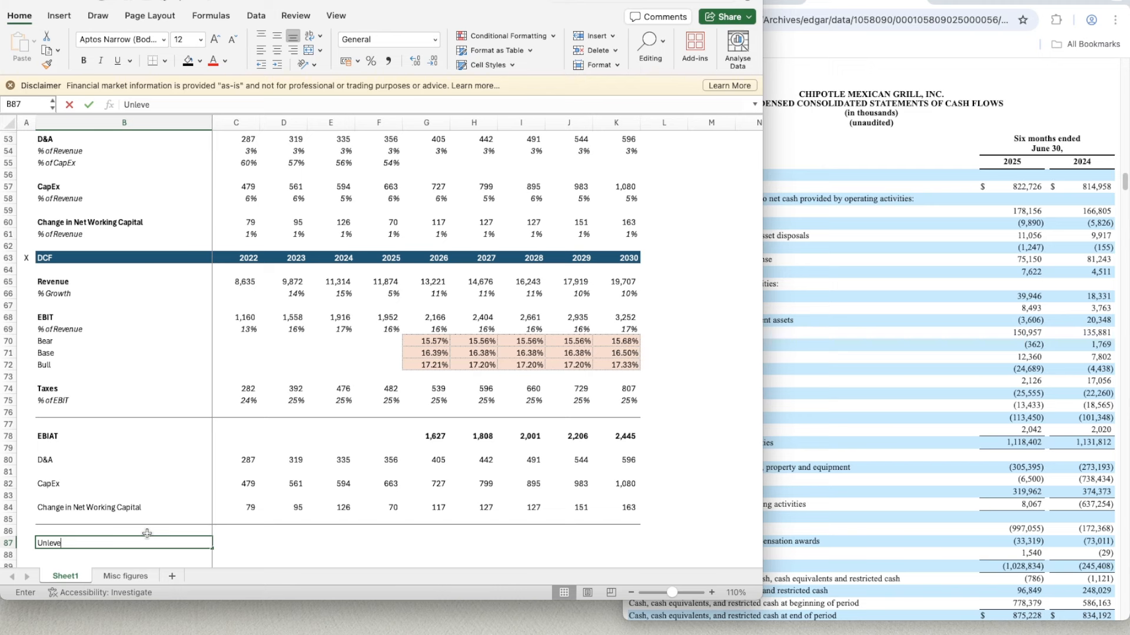
type("red Free Cas")
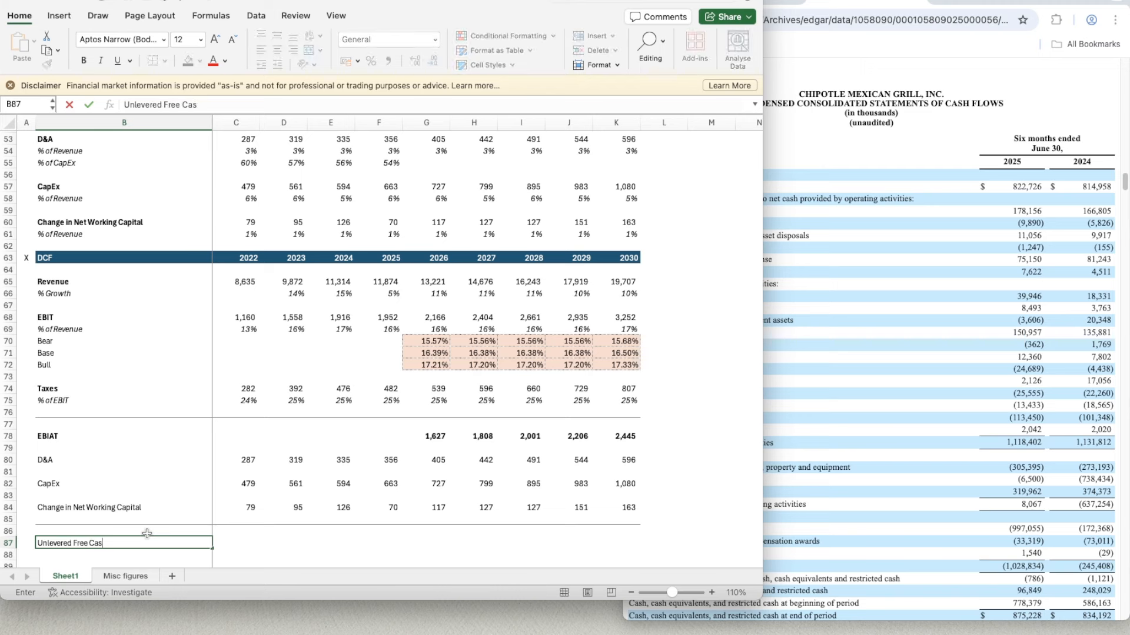
type("h Flow")
key("Return")
key("Up")
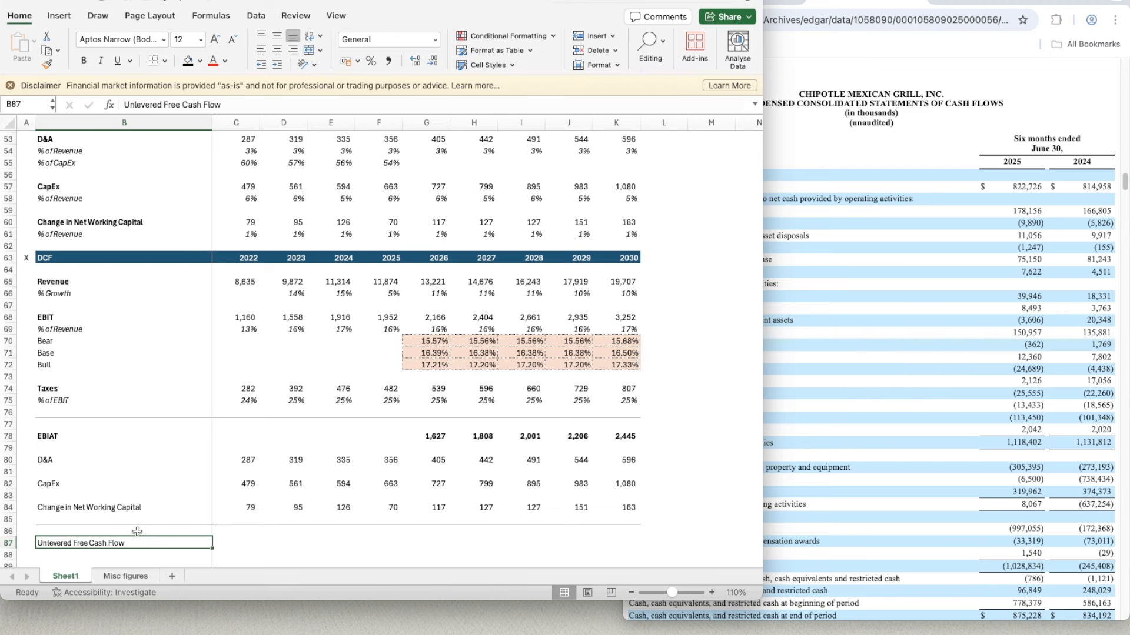
key("super+b")
key("Right")
key("Right")
key("Left")
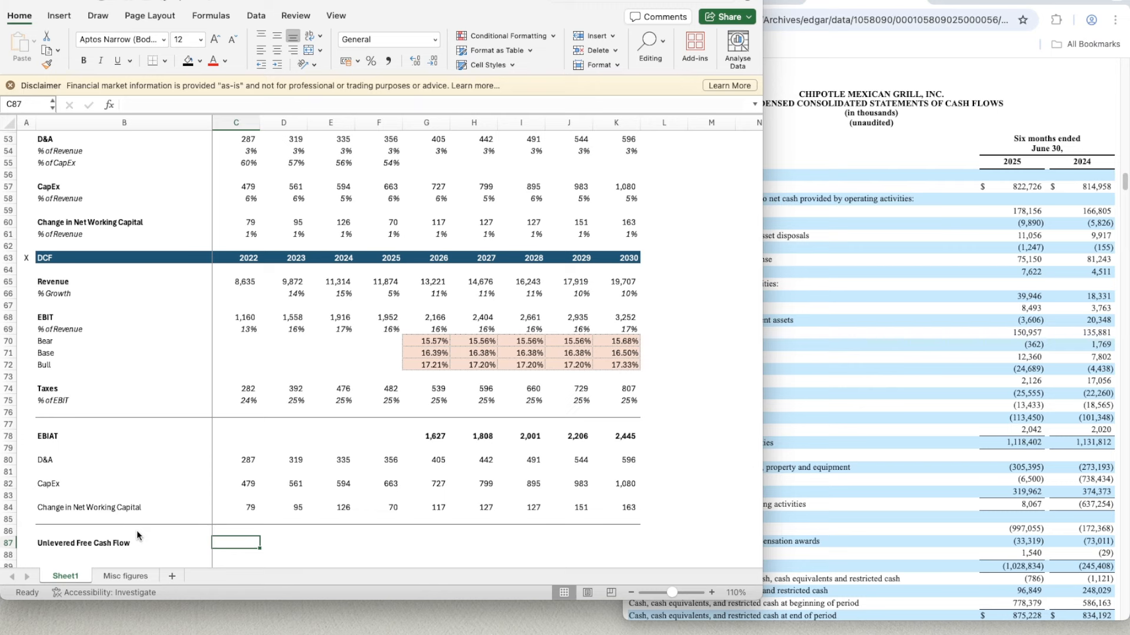
- Calculate the 2026 unlevered free cash flow in G87 with =G78+G80-G82-G84 and make the cell bold
key("Right")
key("Right")
key("Right")
key("Right")
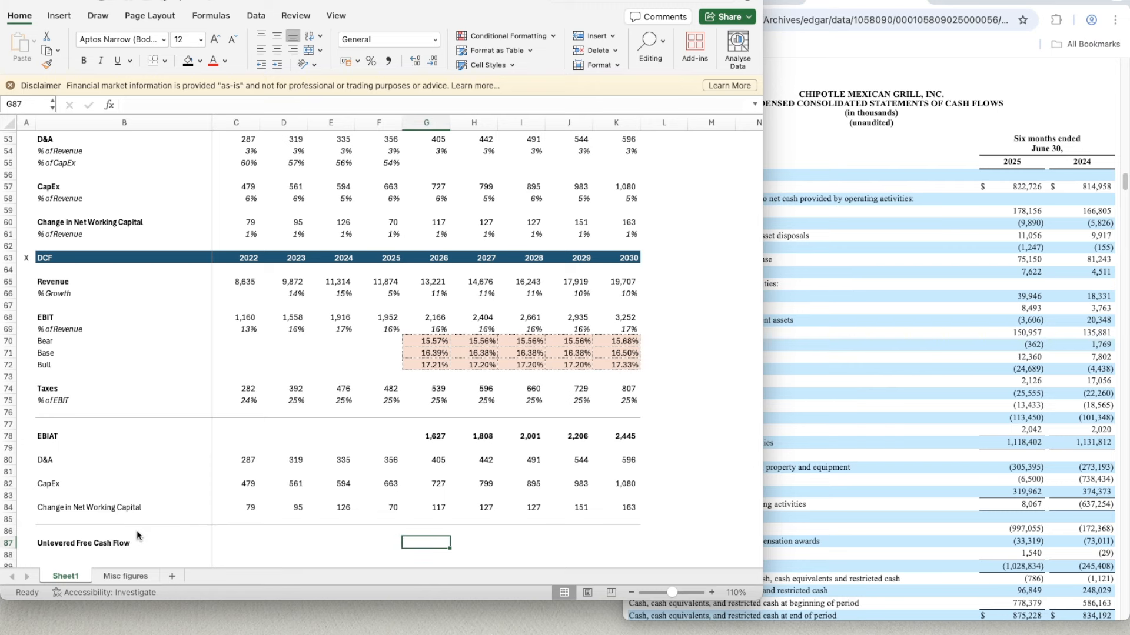
type("=")
key("Up")
key("Up")
key("Up")
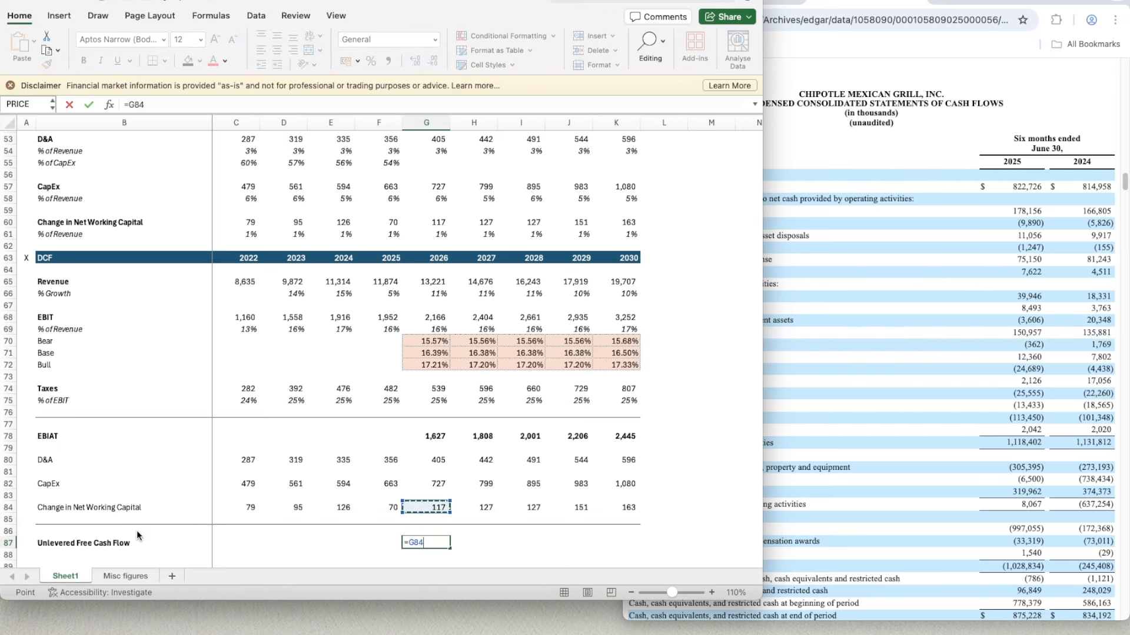
key("Up")
key("Up")
key("Up")
key("Up")
key("Up")
key("Up")
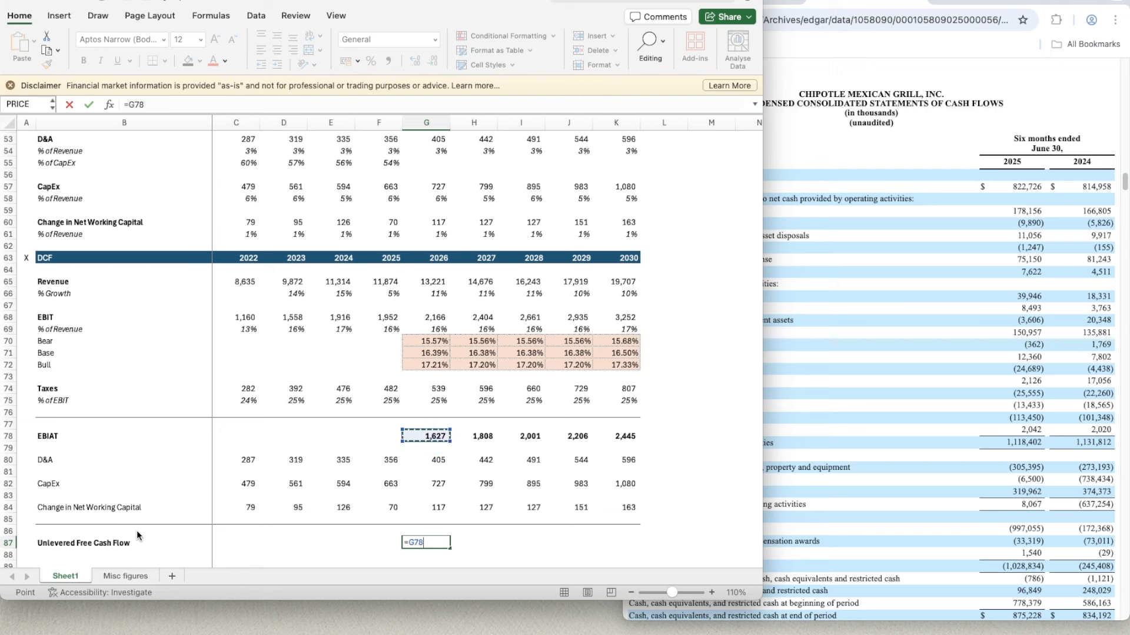
type("+")
key("Up")
key("Up")
key("Up")
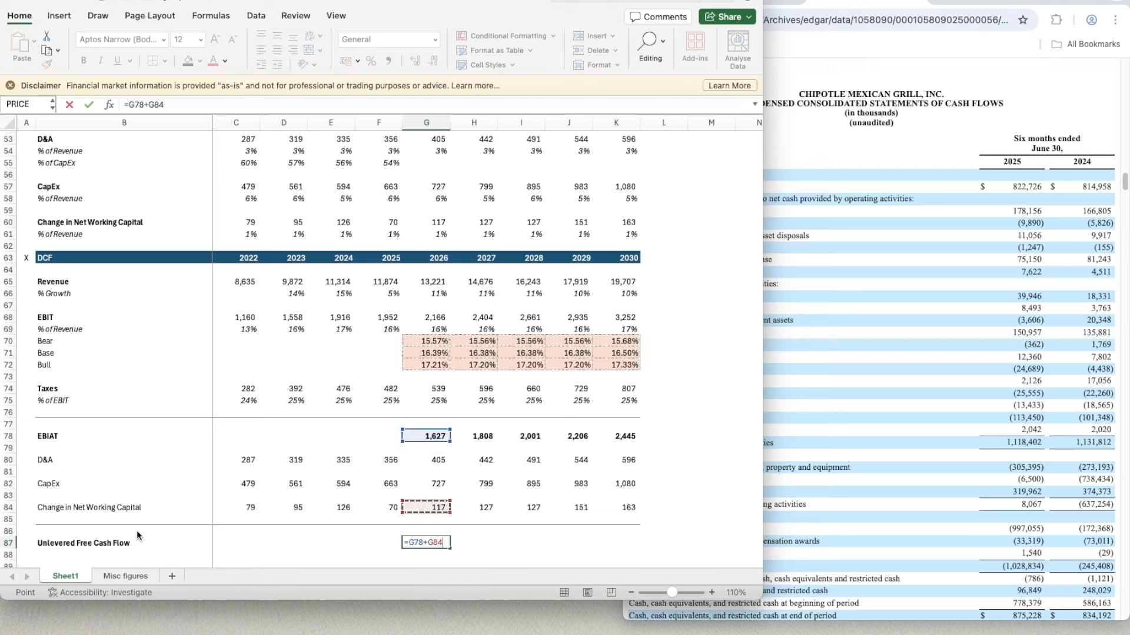
key("Up")
key("Up")
key("Up")
key("Up")
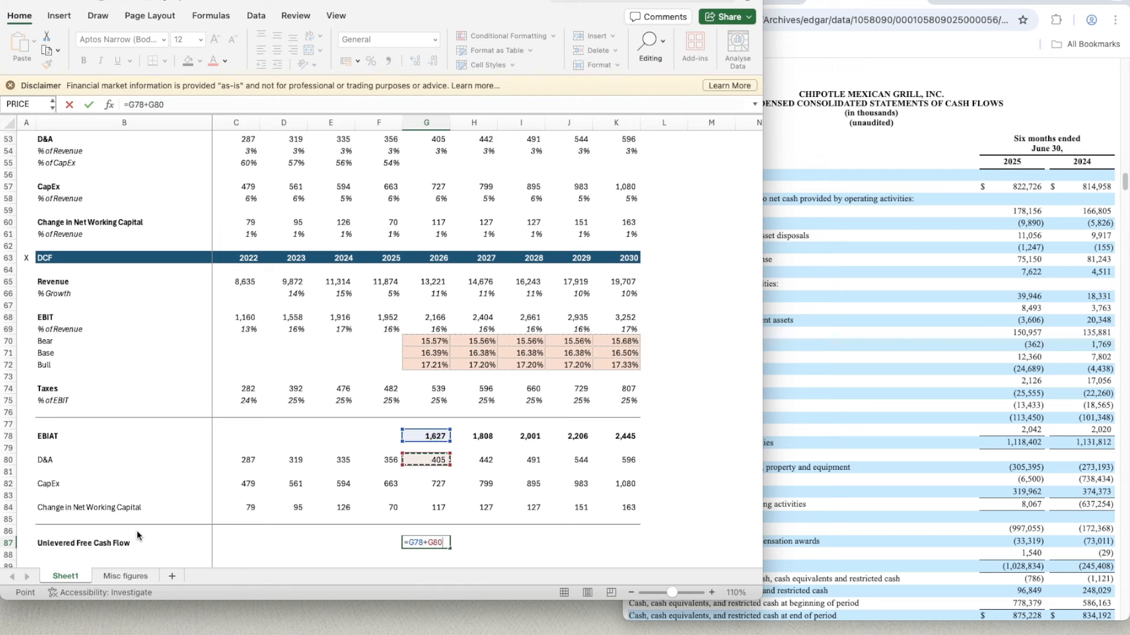
type("-")
key("Up")
key("Up")
key("Up")
key("Up")
key("Up")
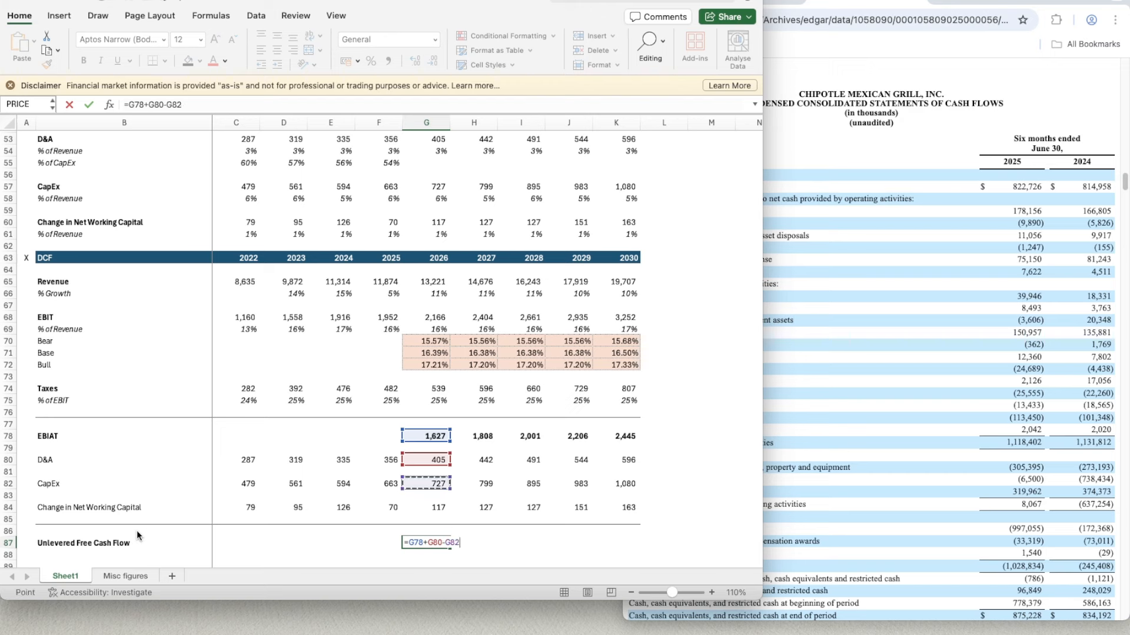
type("-")
key("Up")
key("Up")
key("Up")
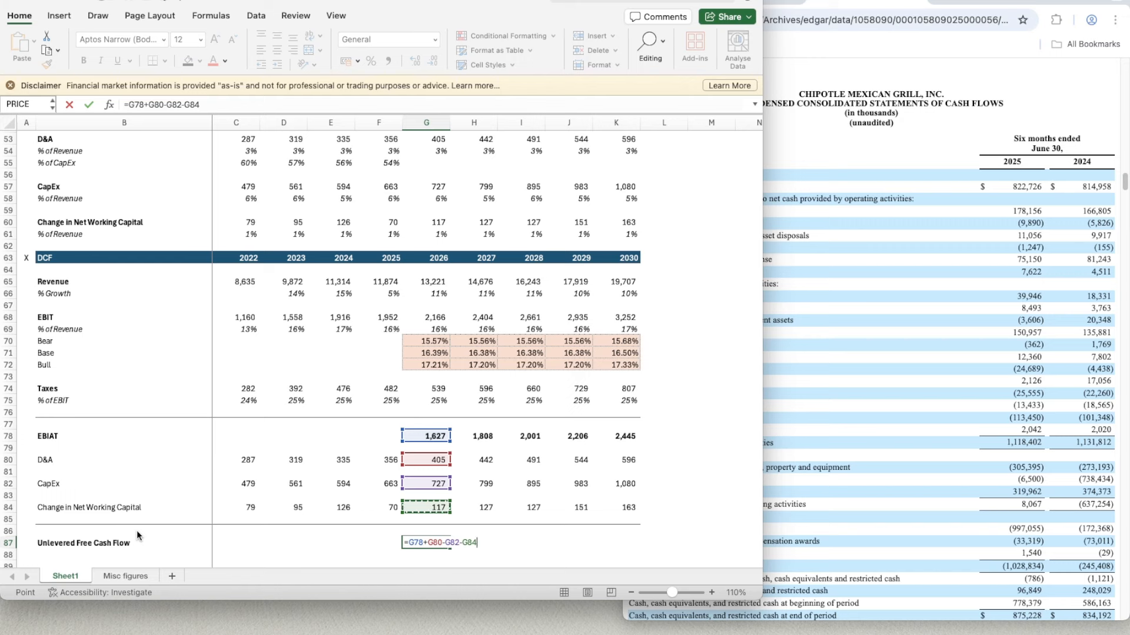
key("ctrl+Return")
key("ctrl+b")
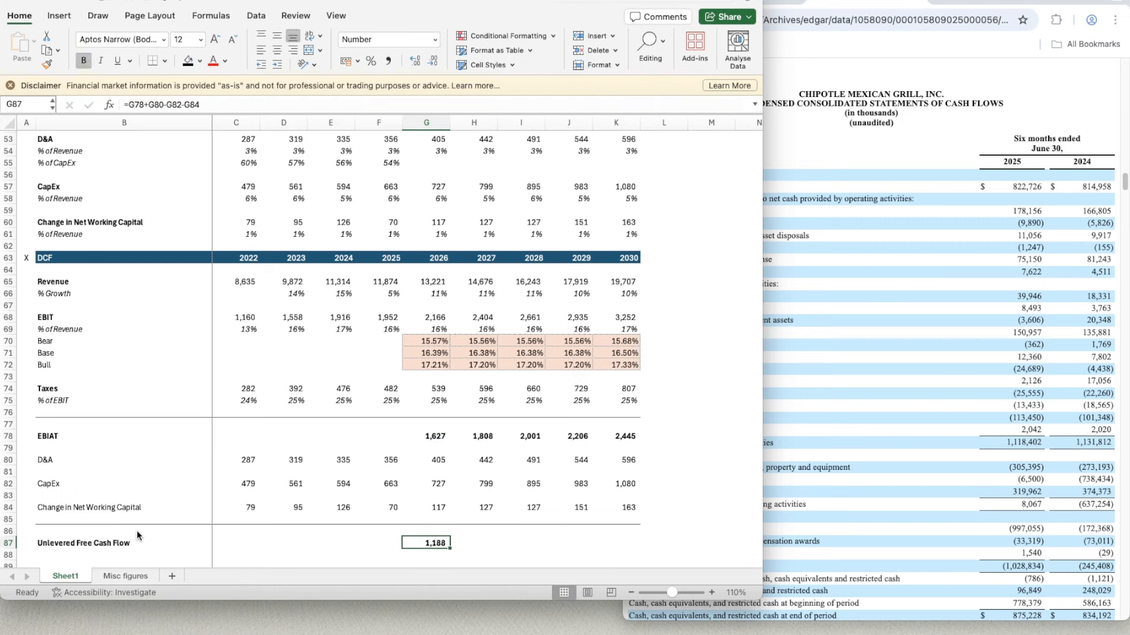
- Copy the unlevered free cash flow formula from G87 across to K87 for 2027 to 2030
key("Right")
key("Left")
key("super+c")
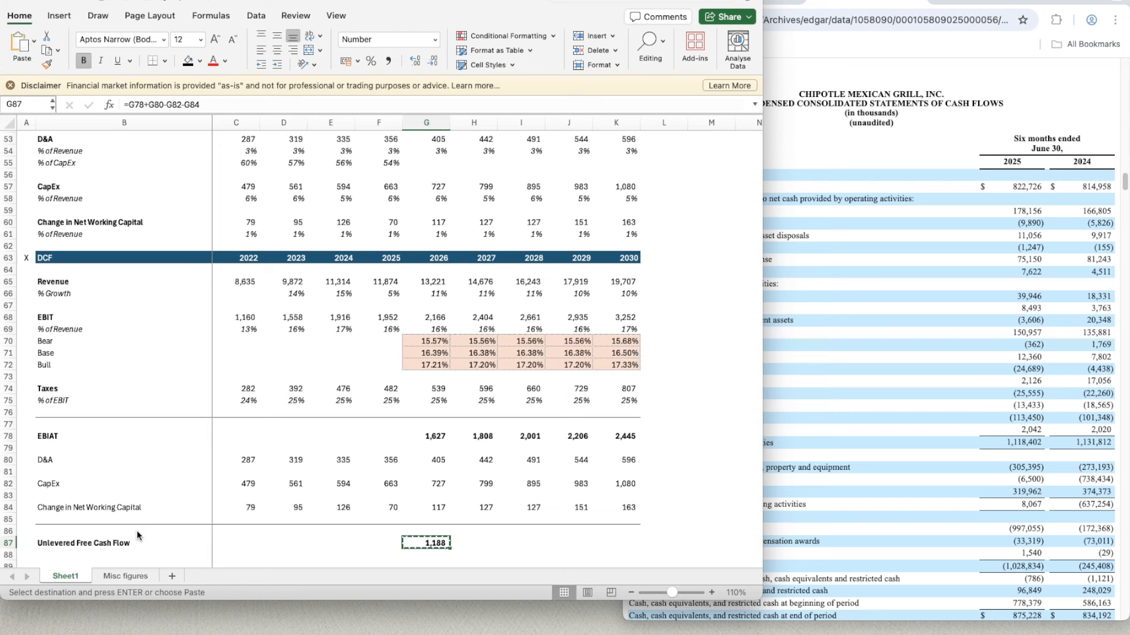
key("shift+Right")
key("shift+Right")
key("shift+Right")
key("shift+Right")
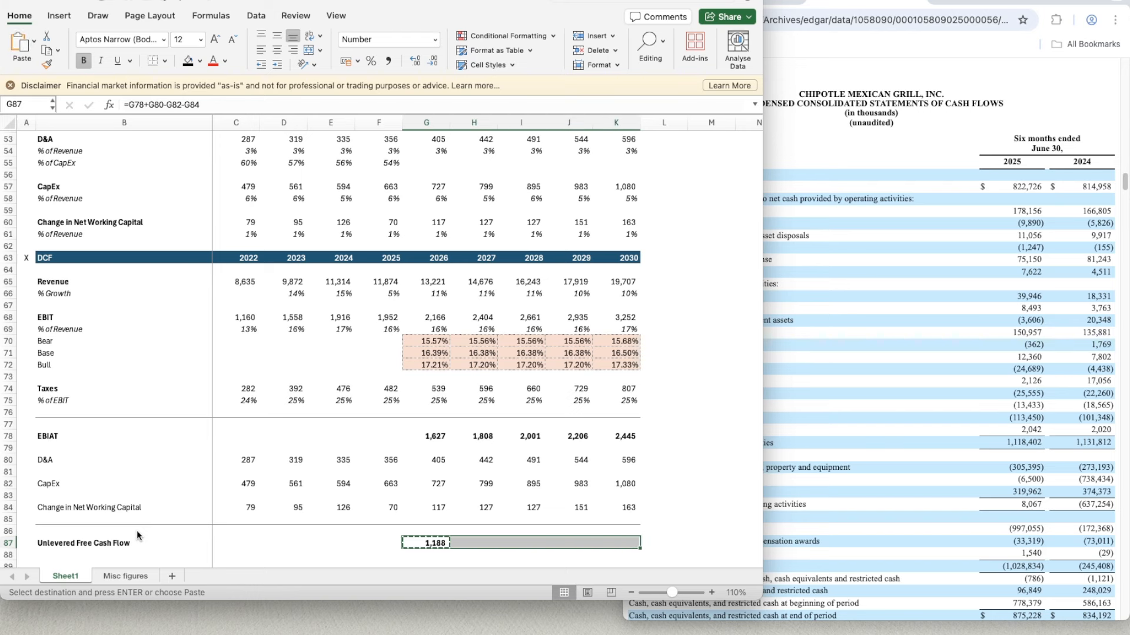
key("super+v")
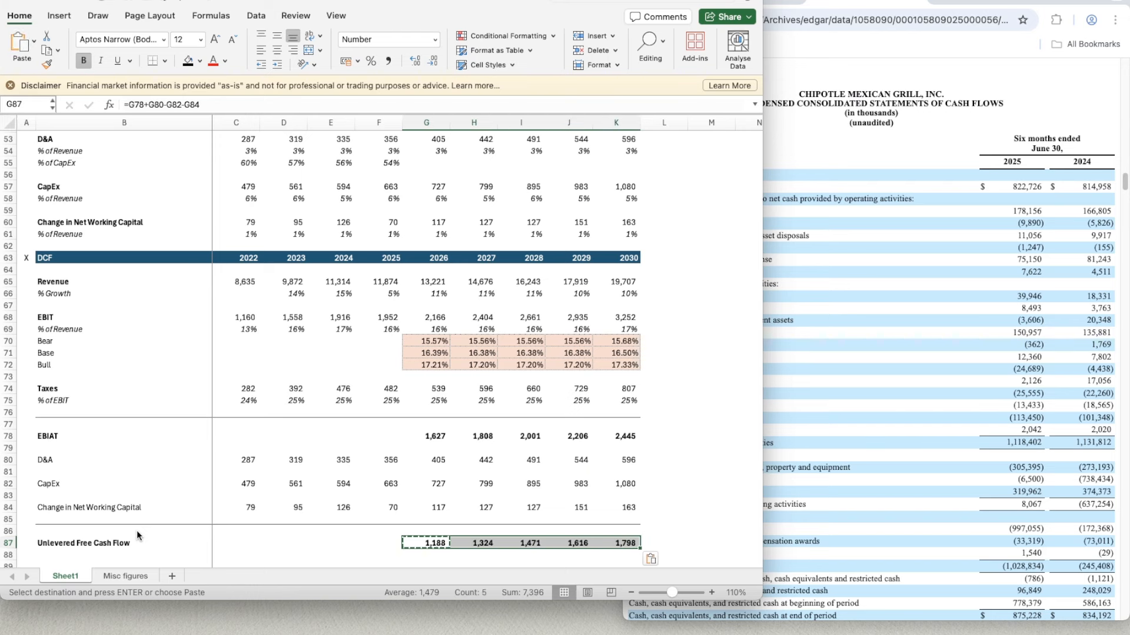
- Enter the row label PV of UFCF in B88, directly under Unlevered Free Cash Flow, and make it bold
scroll(440, 447, "down", 2)
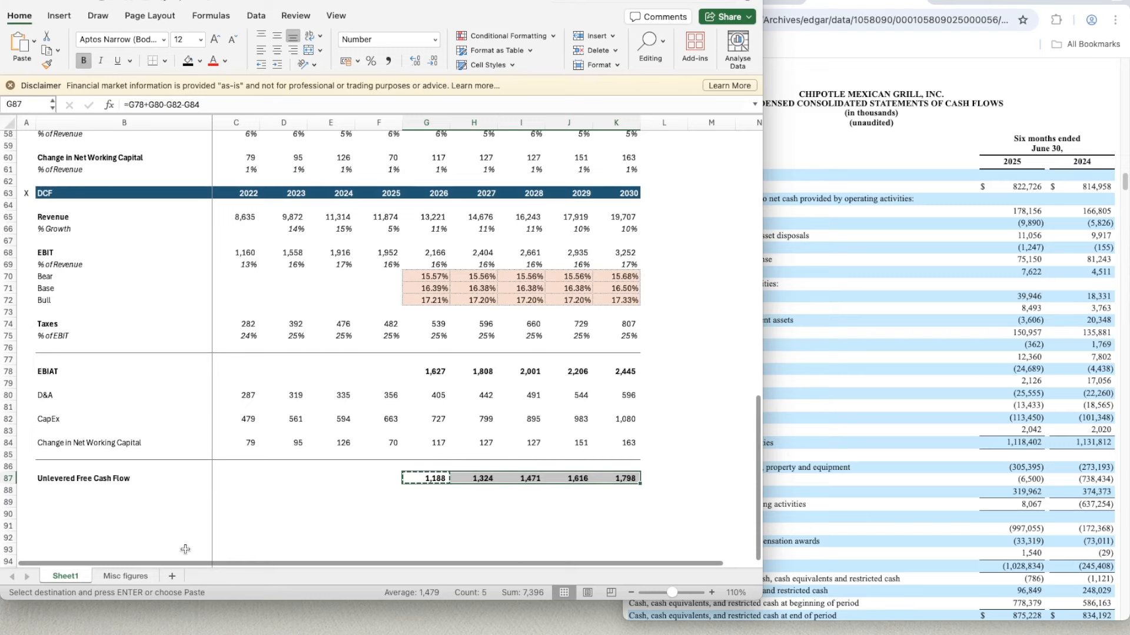
left_click(111, 502)
key("Right")
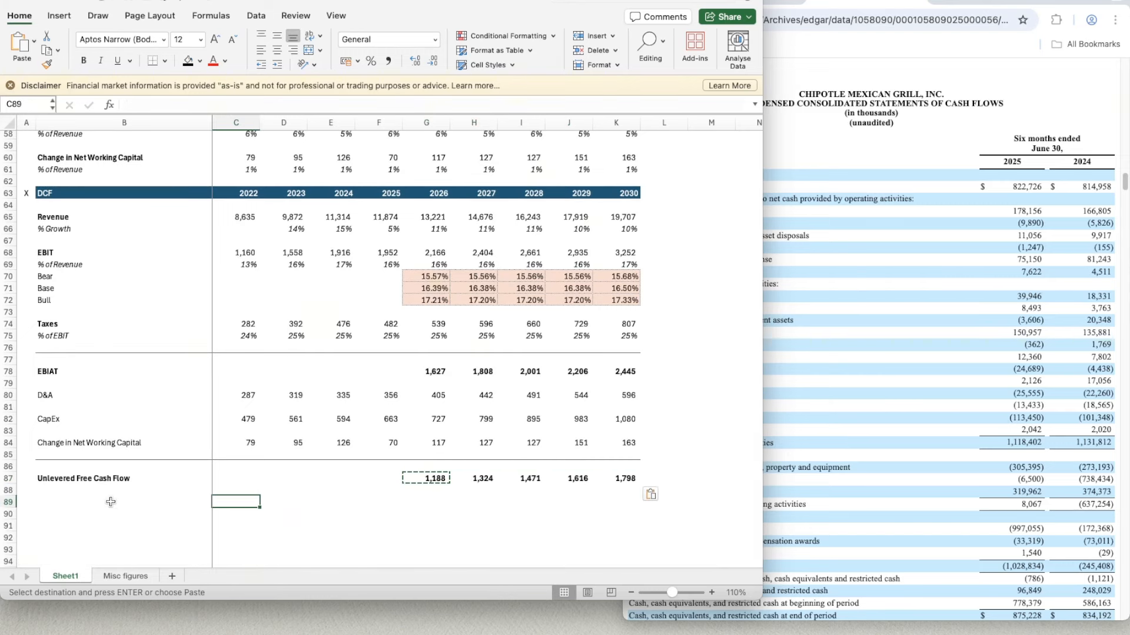
key("Left")
key("Up")
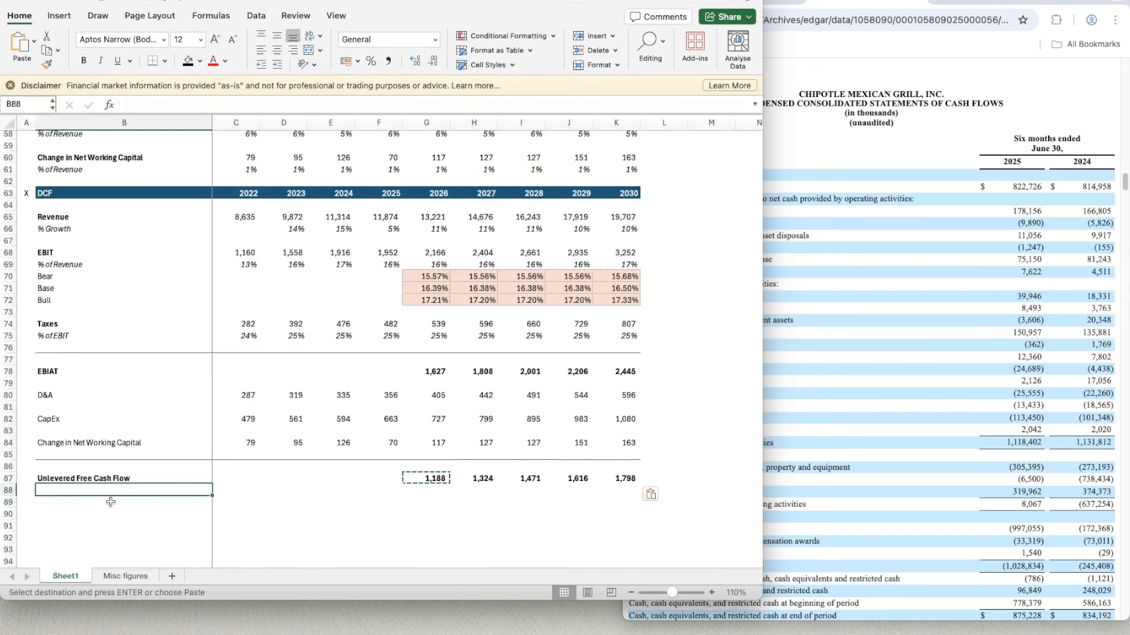
type("PV of UFC")
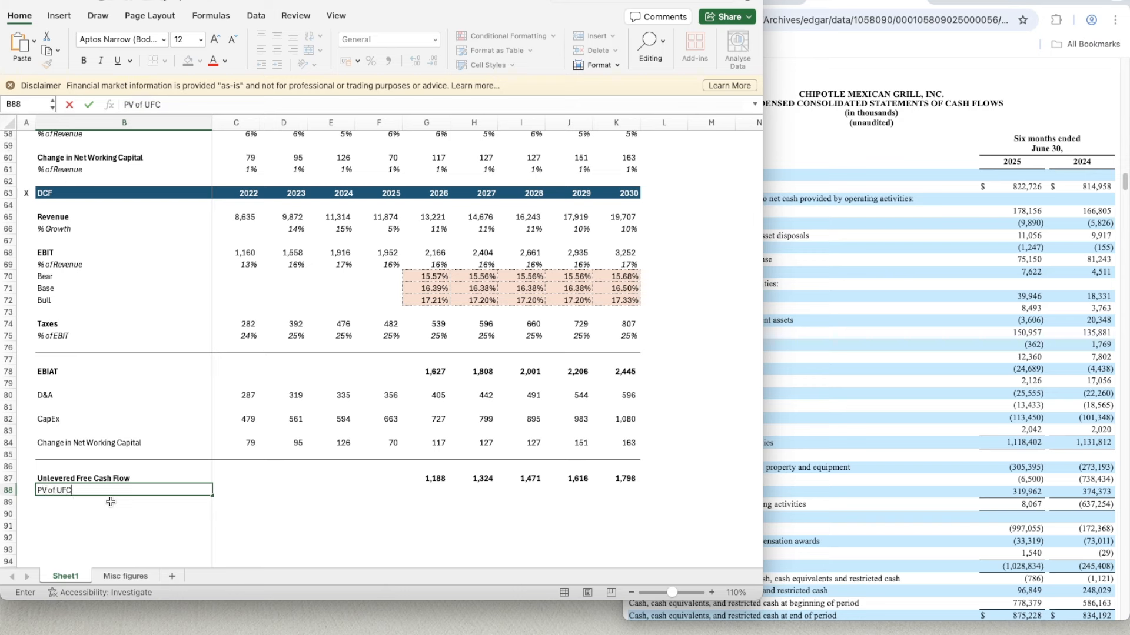
key("BackSpace")
key("BackSpace")
key("BackSpace")
key("ctrl+Return")
key("super+b")
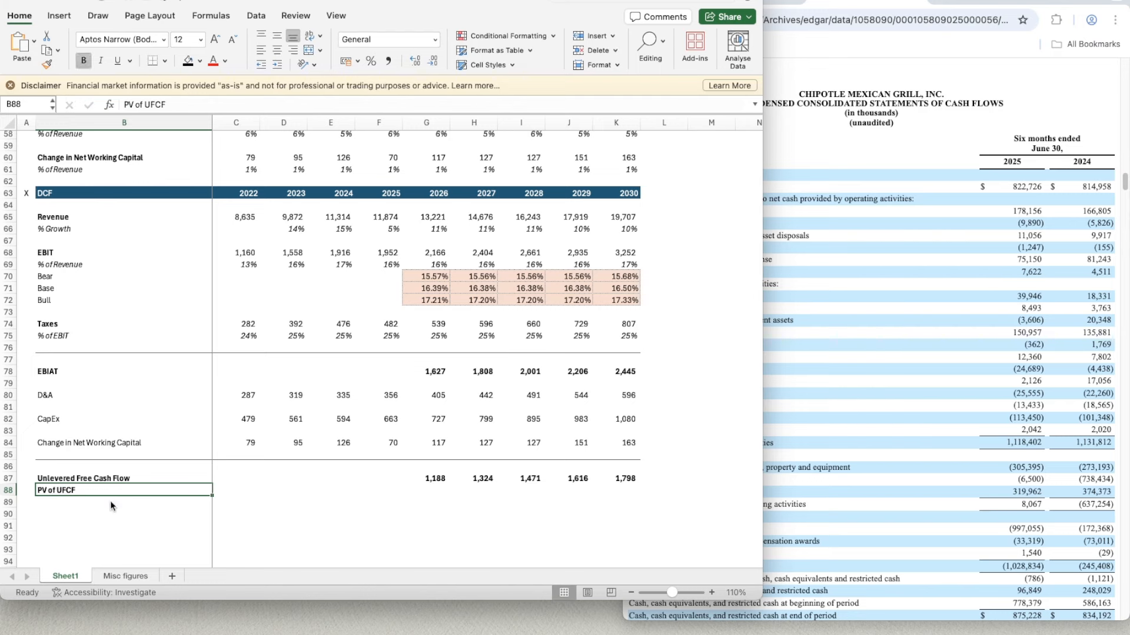
- Add a new blank worksheet between Sheet1 and Misc figures
left_click(172, 576)
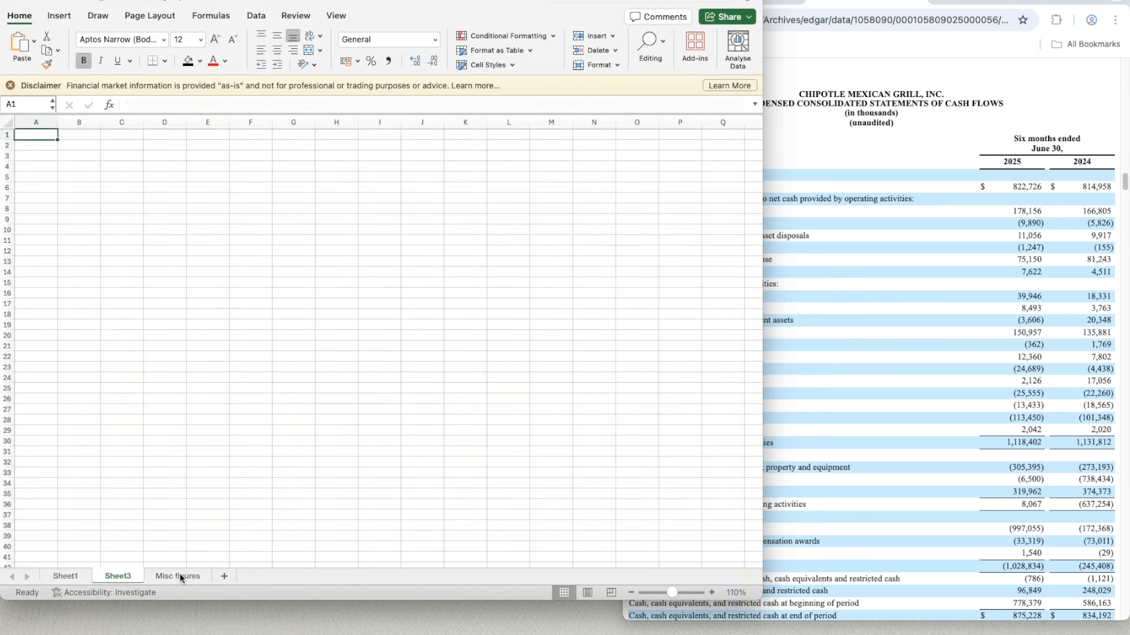
double_click(125, 576)
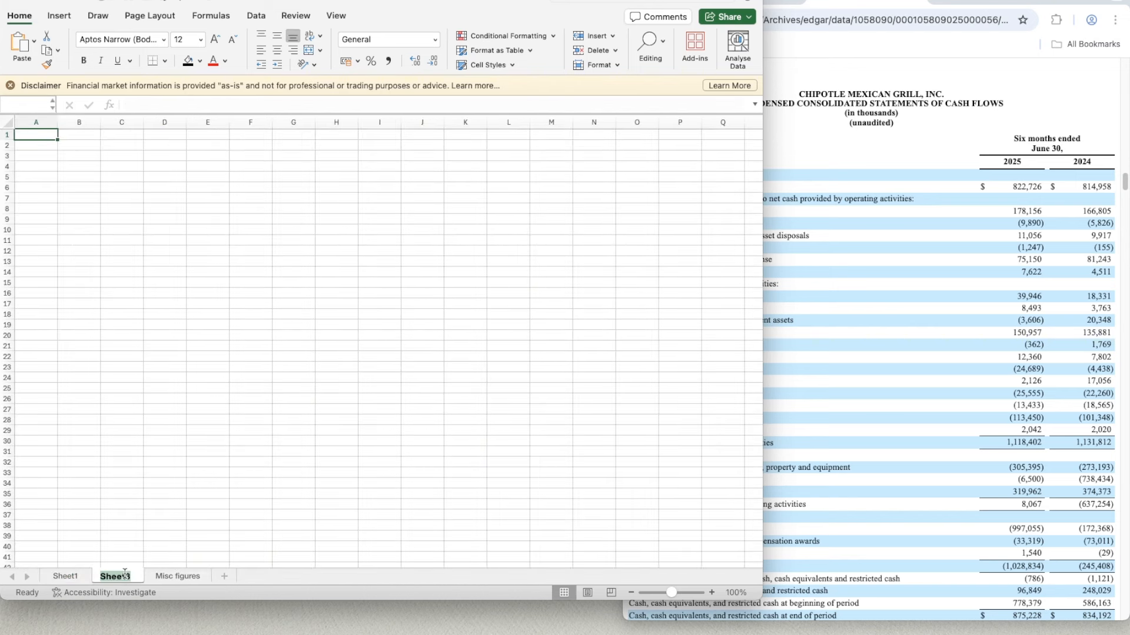
key("Return")
type("WACC")
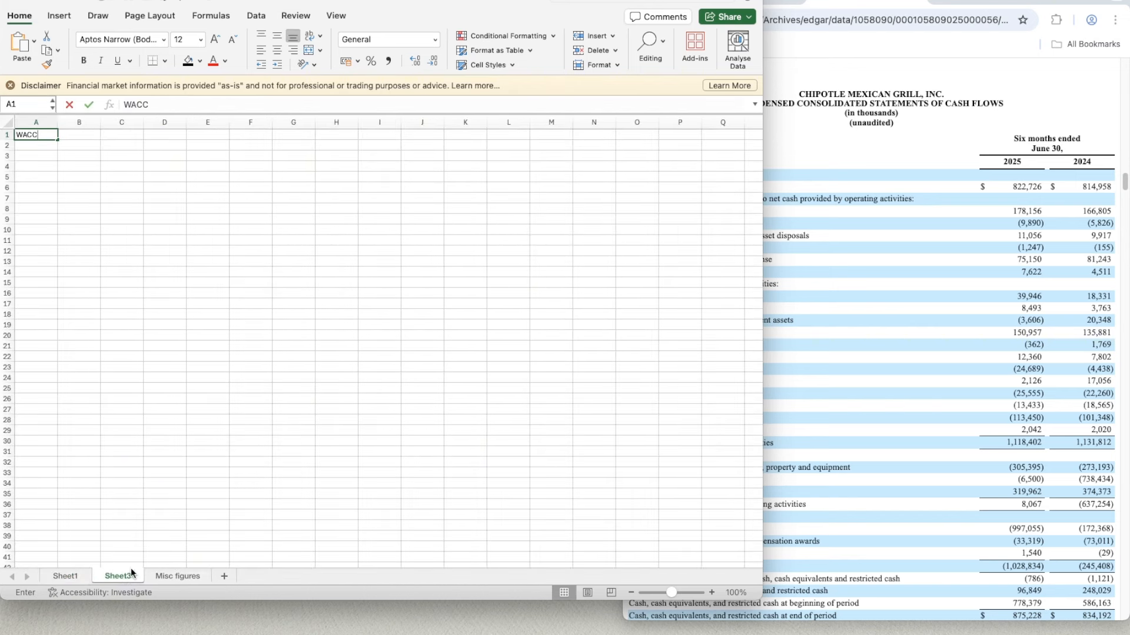
double_click(132, 575)
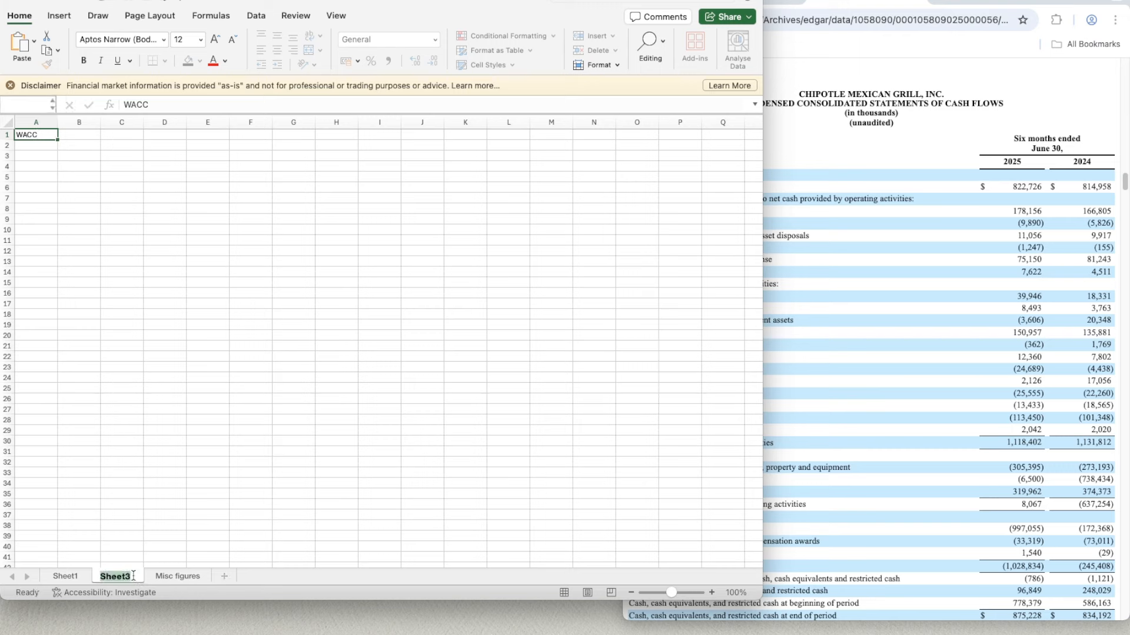
type("WACC")
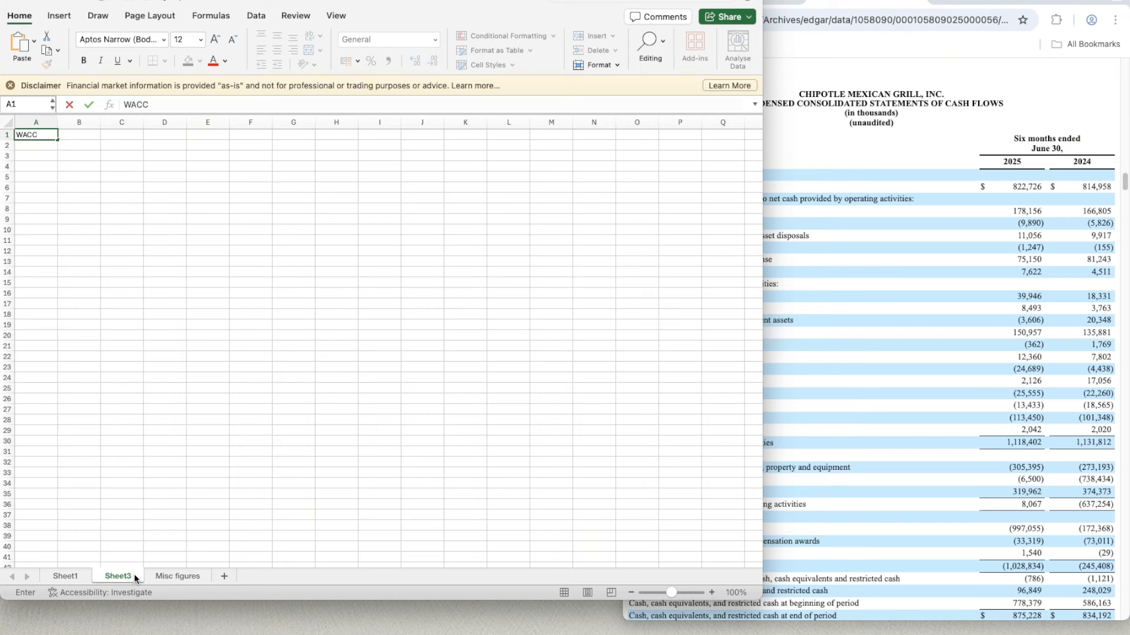
key("BackSpace")
key("BackSpace")
key("BackSpace")
key("Return")
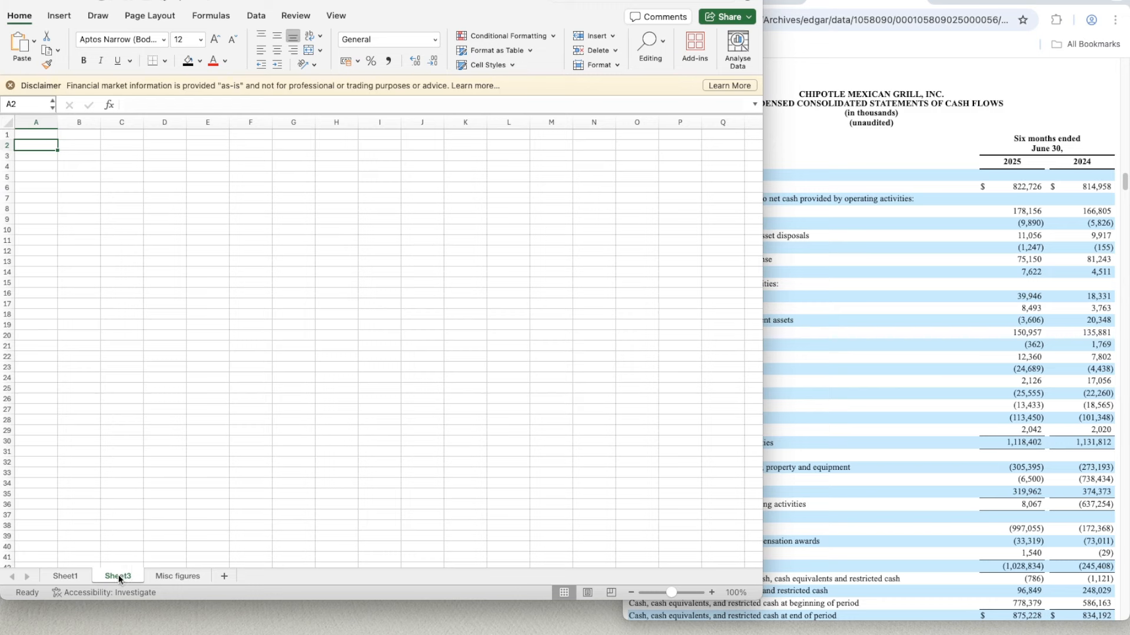
- Rename the new blank worksheet as WACC
right_click(119, 574)
left_click(170, 503)
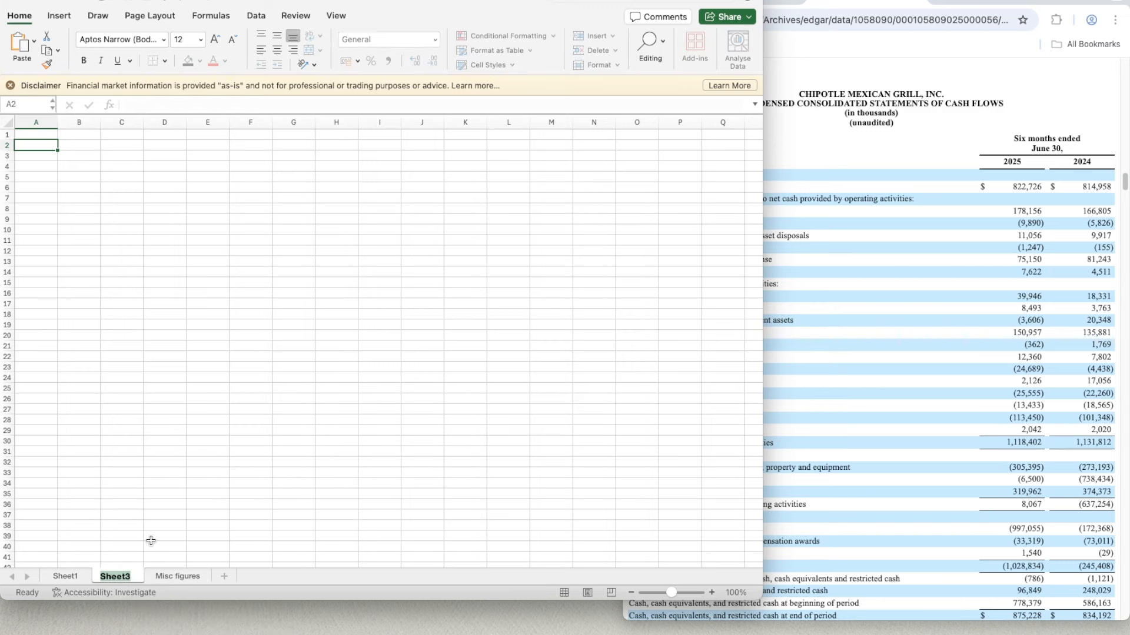
type("WACC")
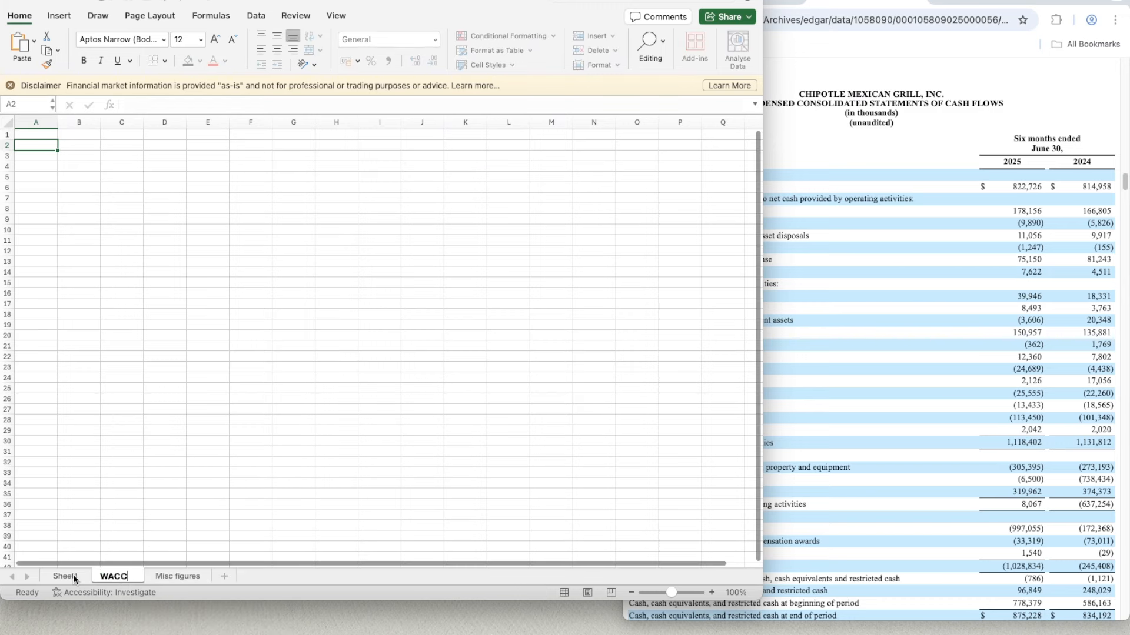
- Rename Sheet1, which holds the valuation model, as DCF
left_click(73, 574)
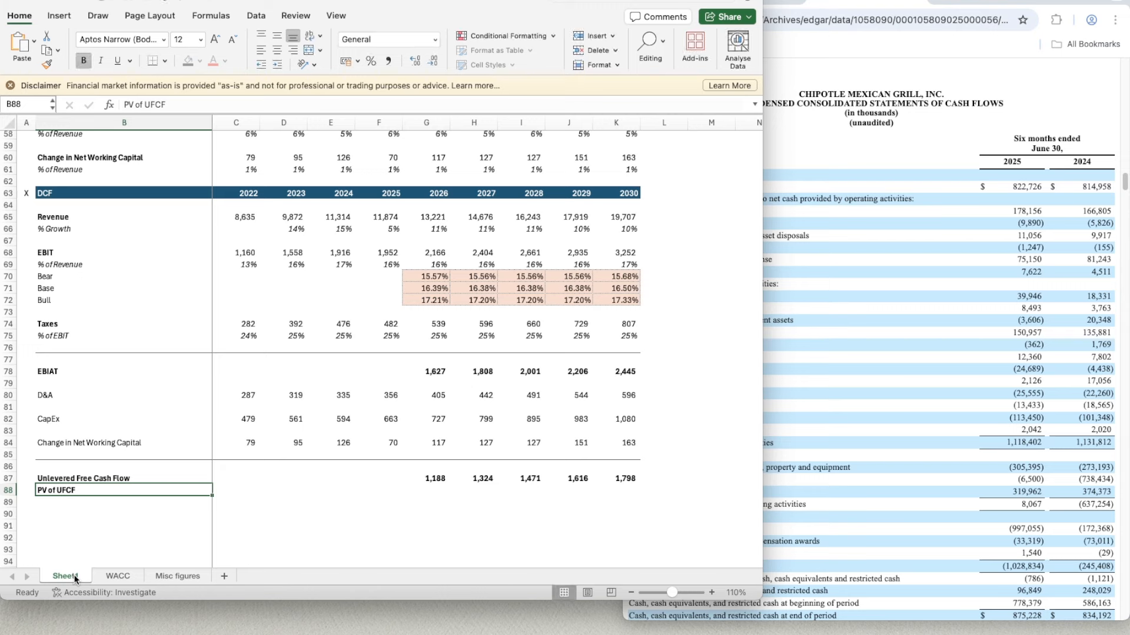
right_click(76, 576)
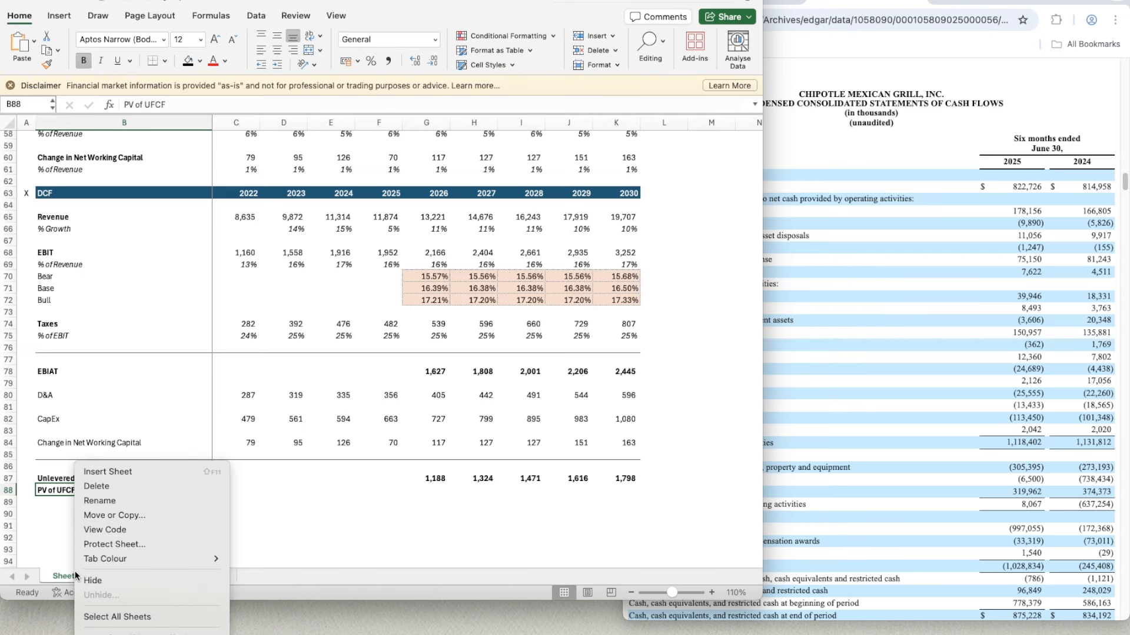
left_click(107, 500)
type("DC")
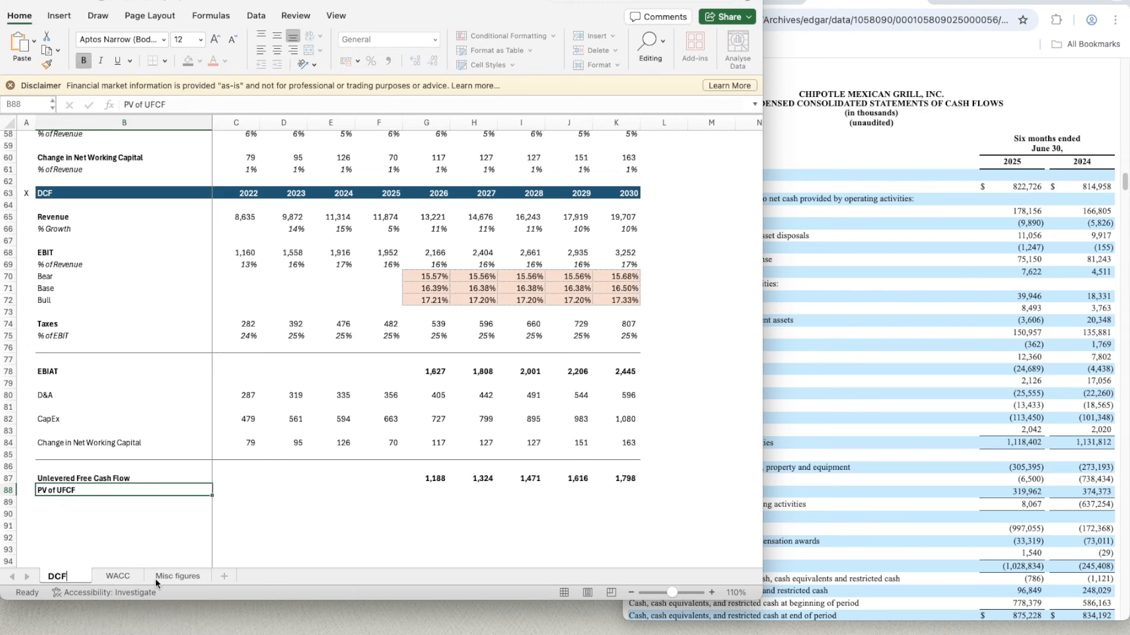
type("F")
key("Return")
- Hide the gridlines on the WACC sheet
left_click(117, 576)
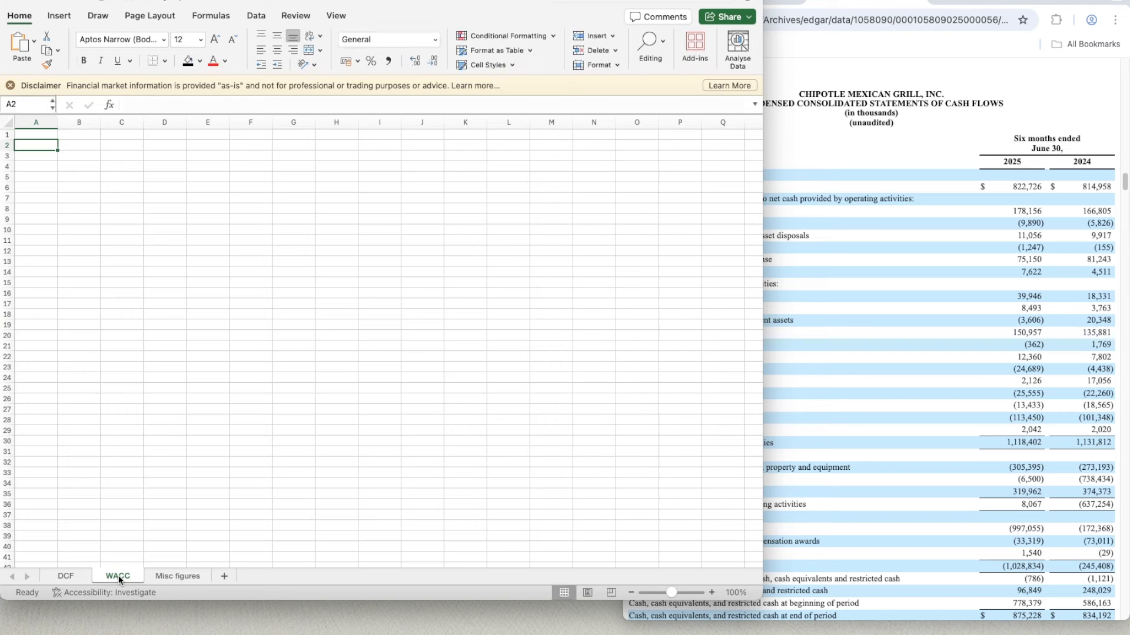
left_click(146, 265)
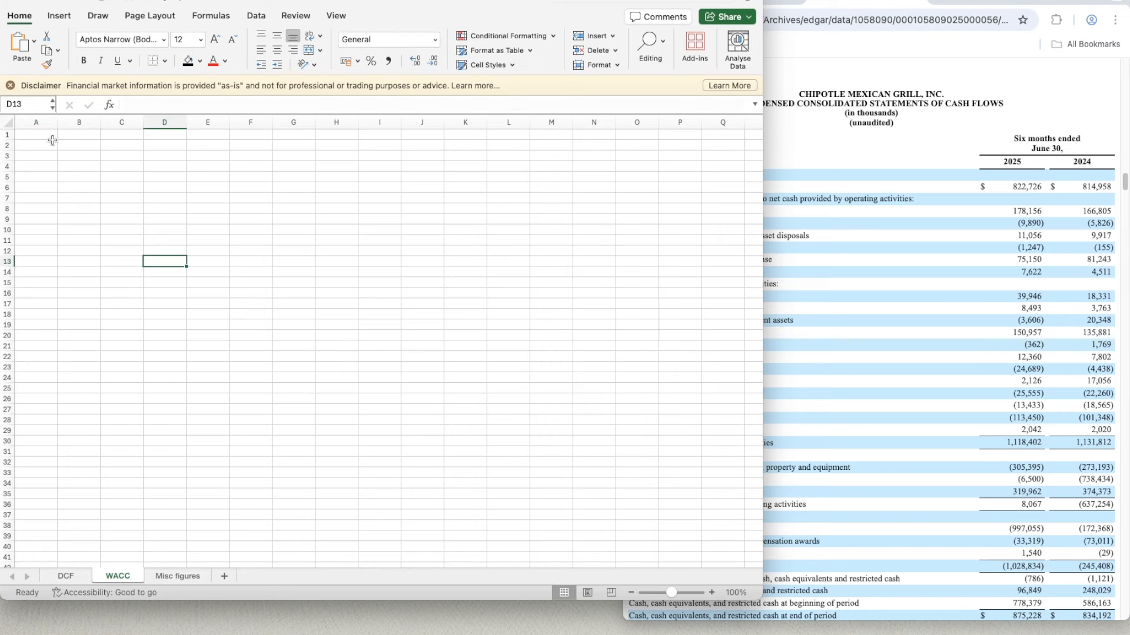
left_click(130, 17)
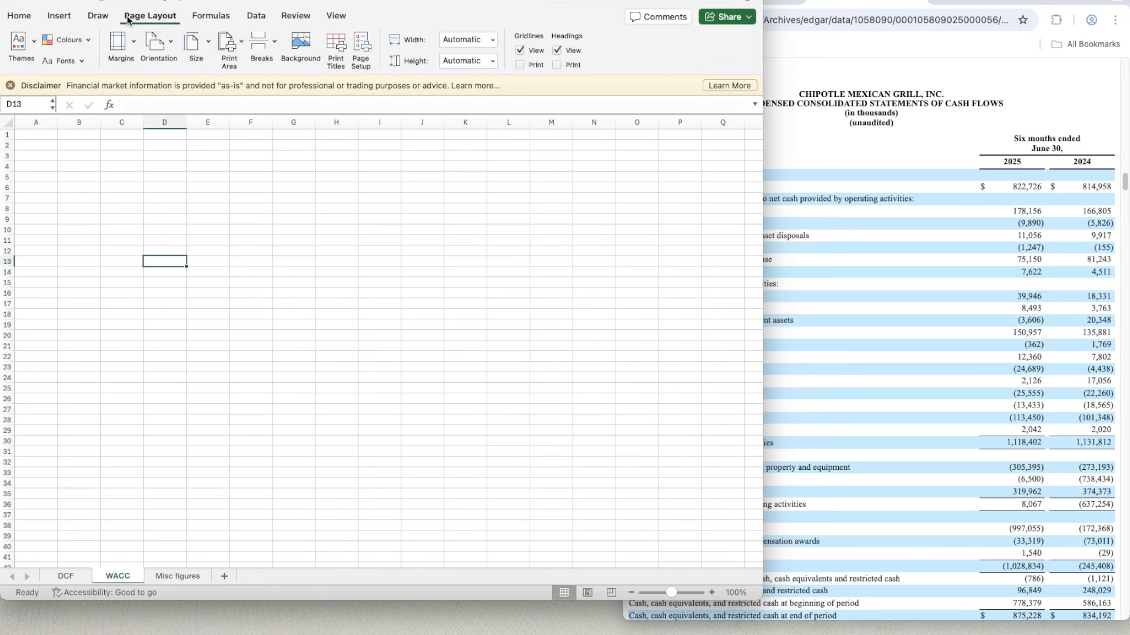
left_click(521, 50)
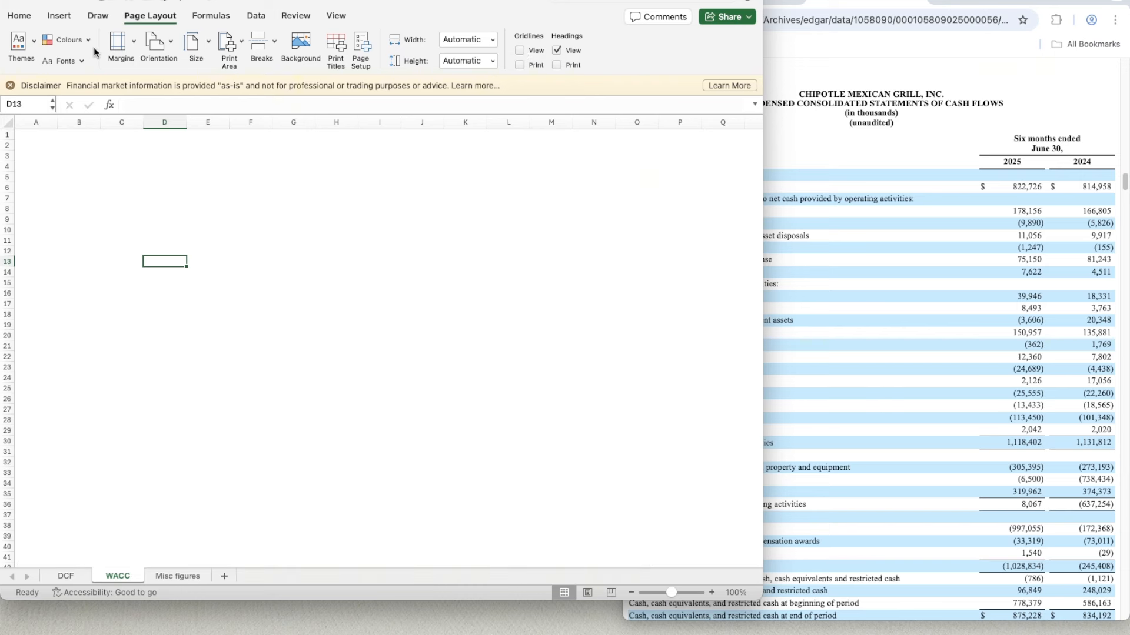
left_click(21, 17)
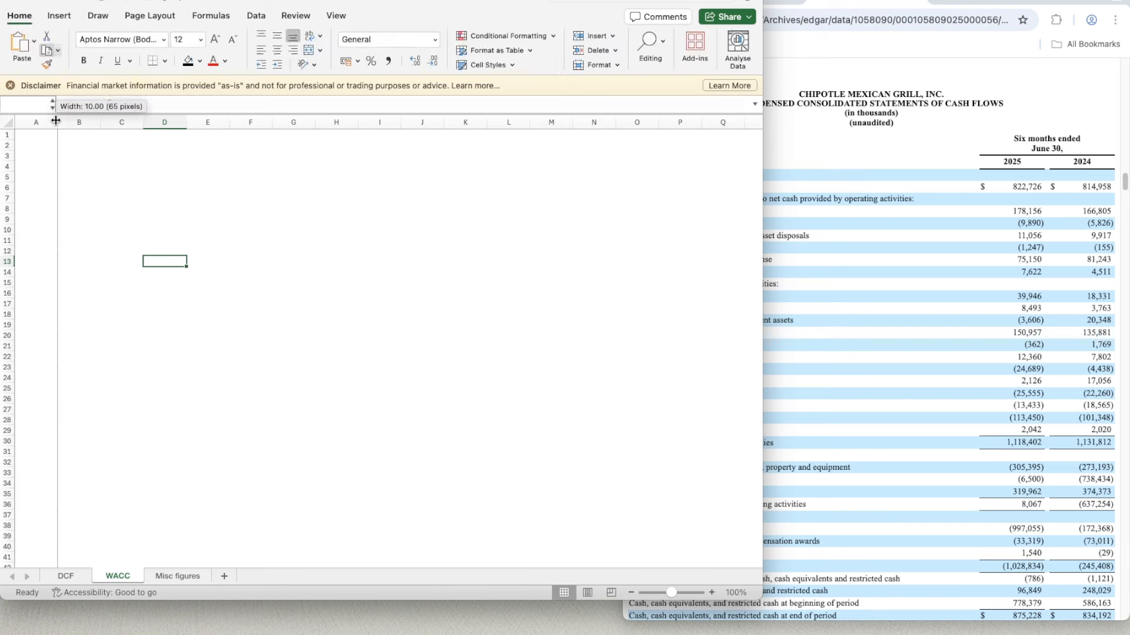
- Enter the ticker CMG in cell A1 of the WACC sheet
left_click(45, 137)
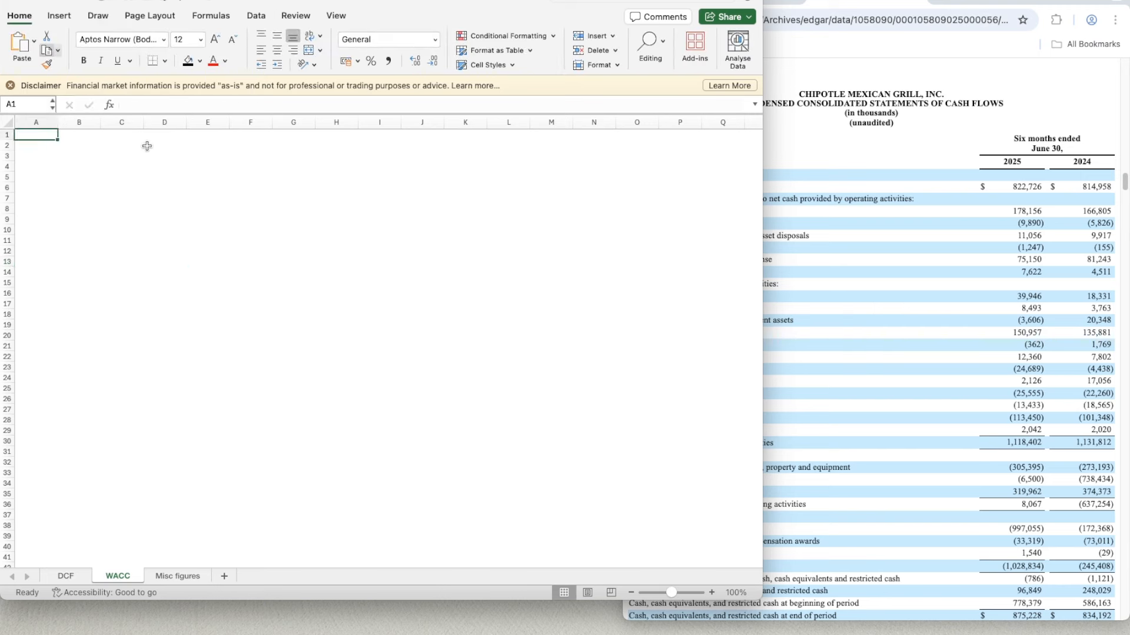
left_click(259, 22)
left_click(199, 46)
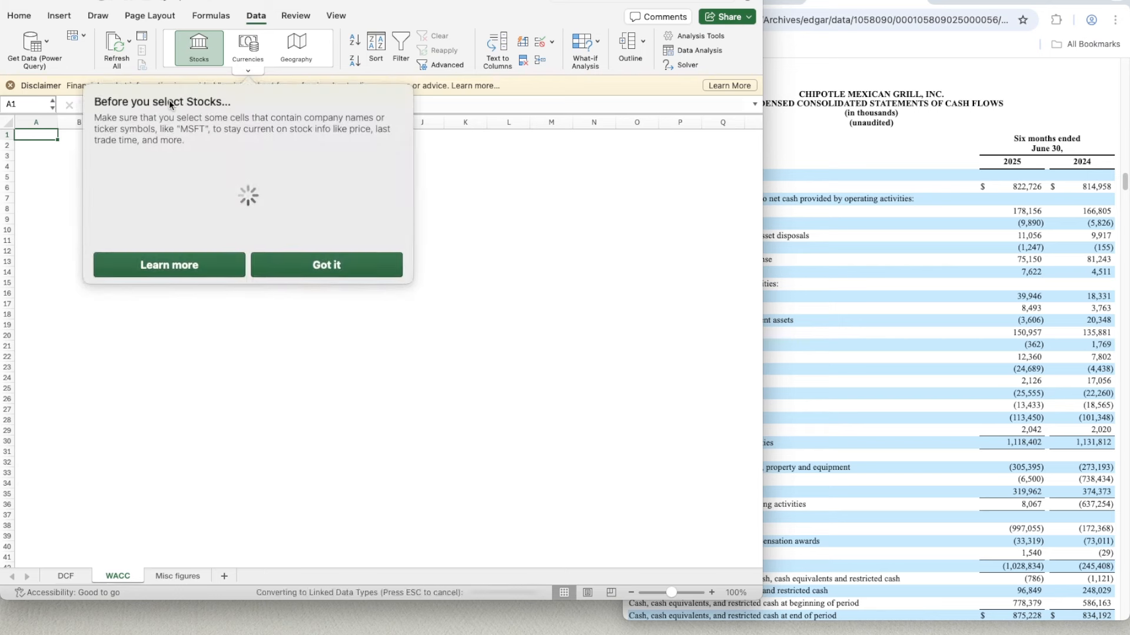
left_click(303, 266)
type("CMG")
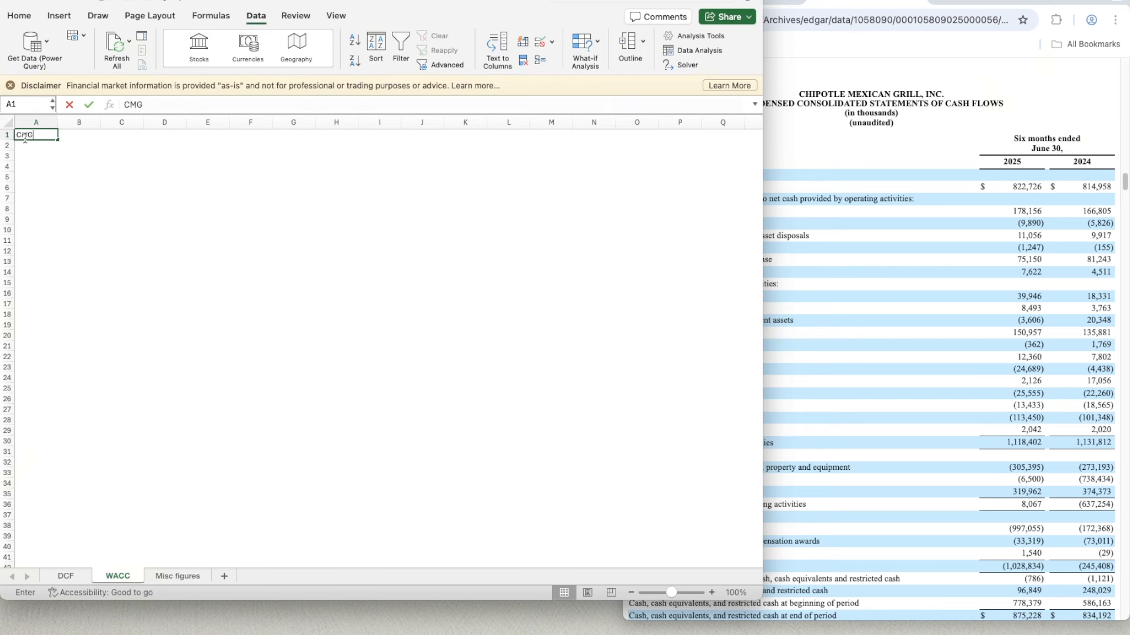
key("Return")
- Convert cell A1 to the Stocks data type, matching it to CHIPOTLE MEXICAN GRILL, INC. on the New York Stock Exchange
left_click(25, 135)
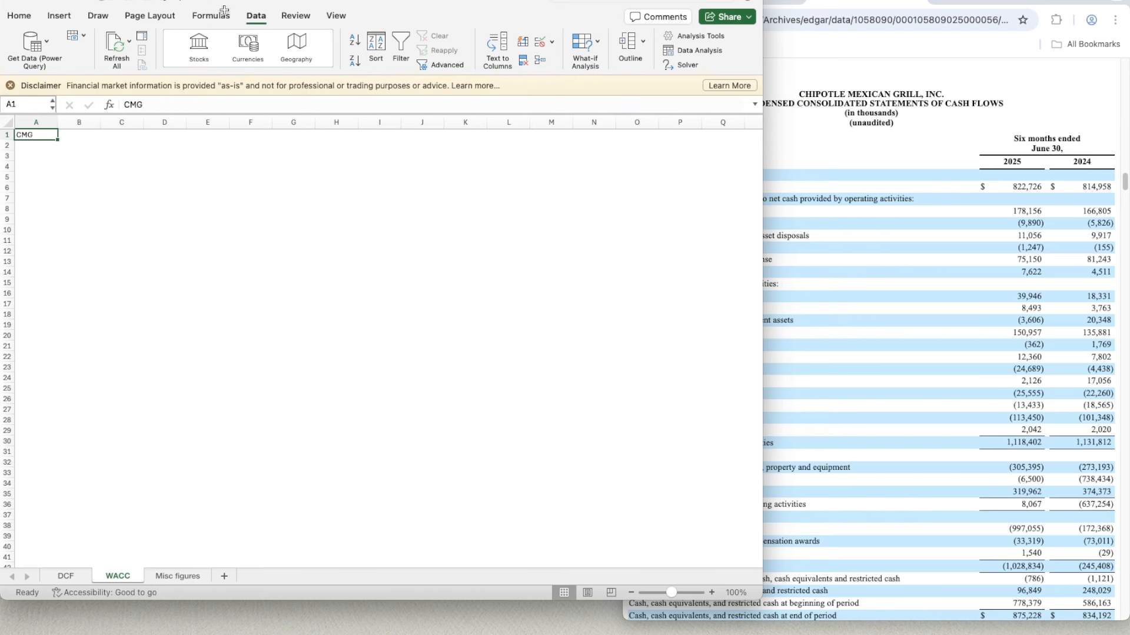
left_click(196, 49)
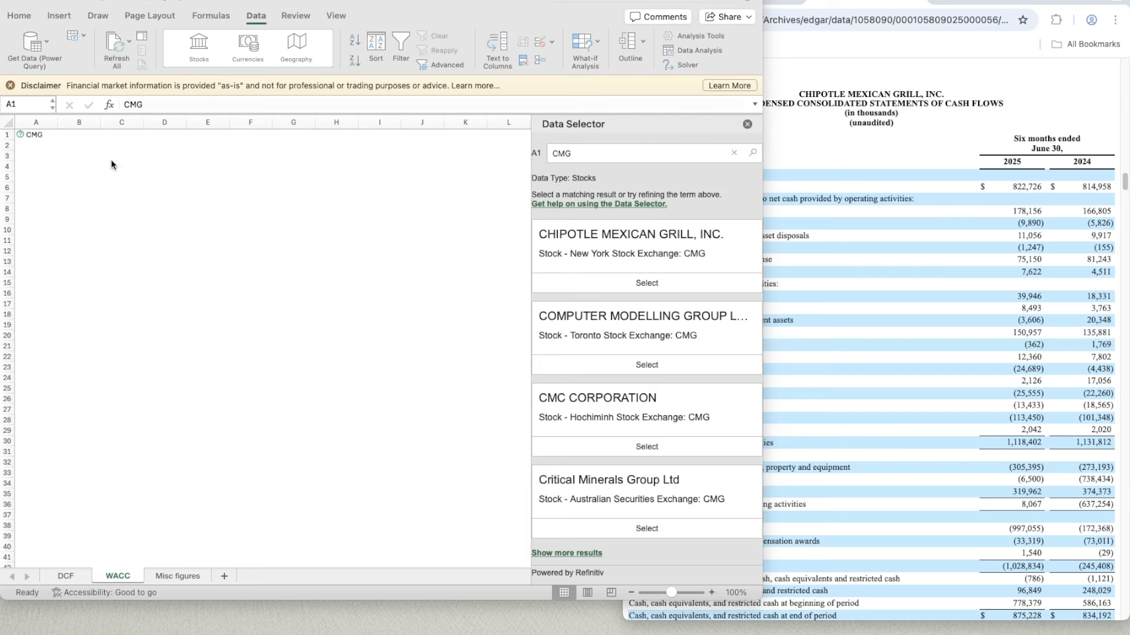
left_click(647, 284)
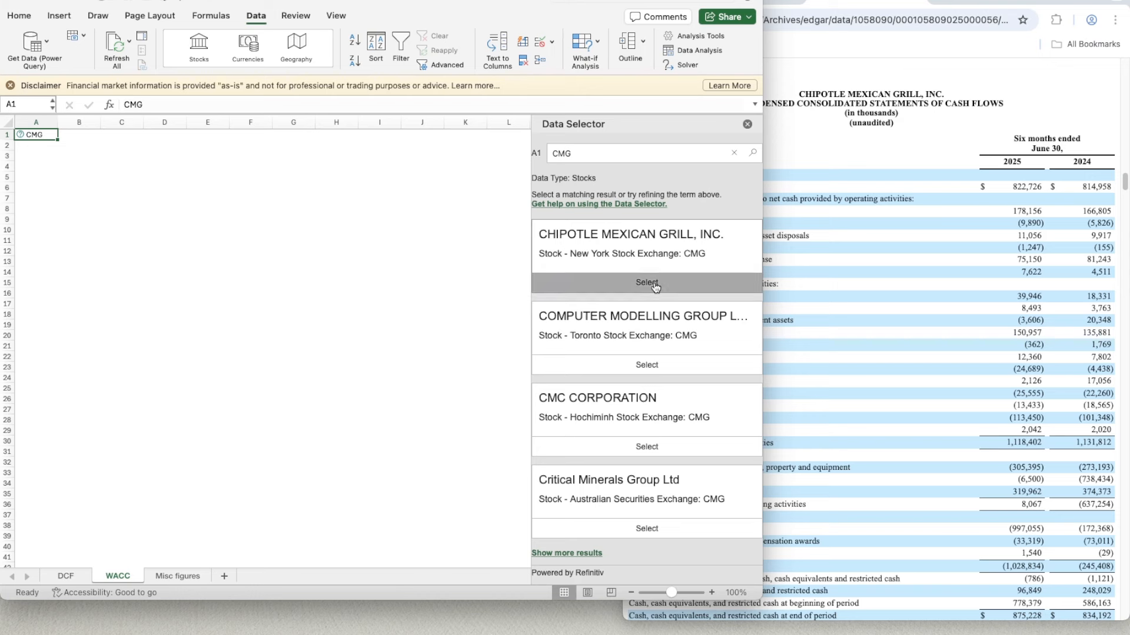
left_click(654, 286)
left_click(164, 230)
- Write the text "WACC = % of Equity x cost of equity + % of. Debt x cost of debt x (1-Tax Rate)" in A3
left_click(83, 153)
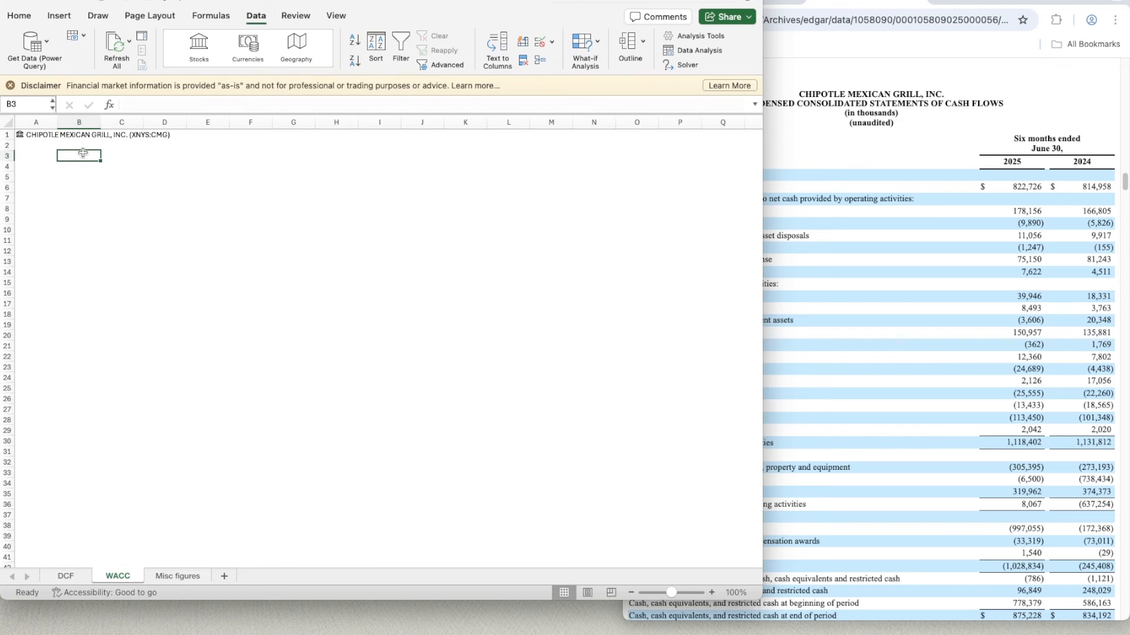
key("Left")
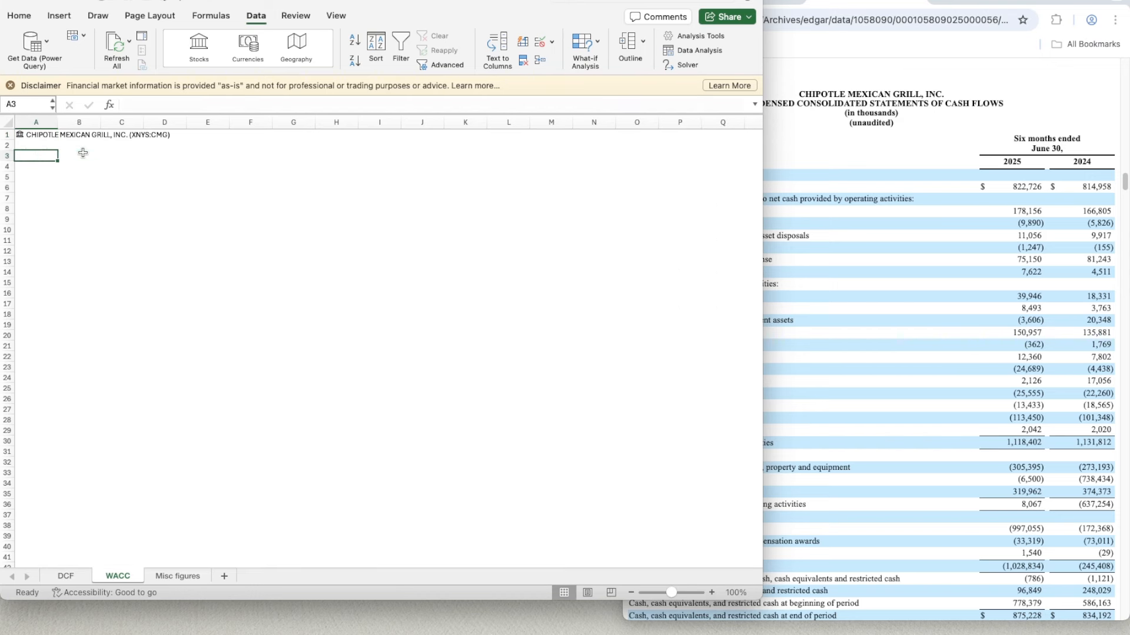
type("WACC =")
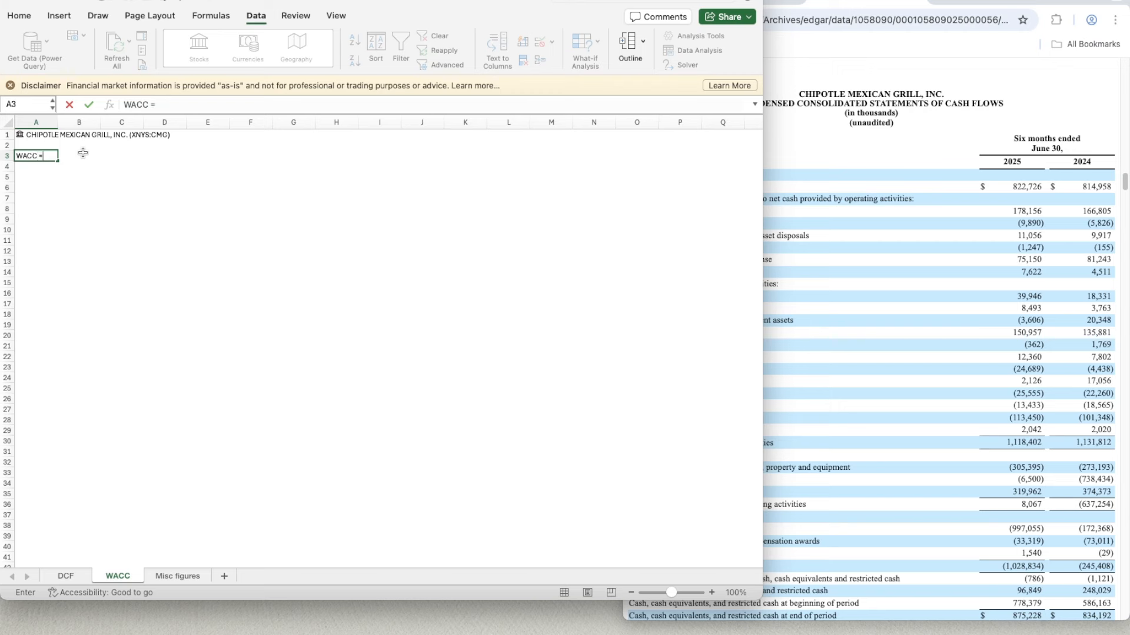
type(" % of Equity x cost of")
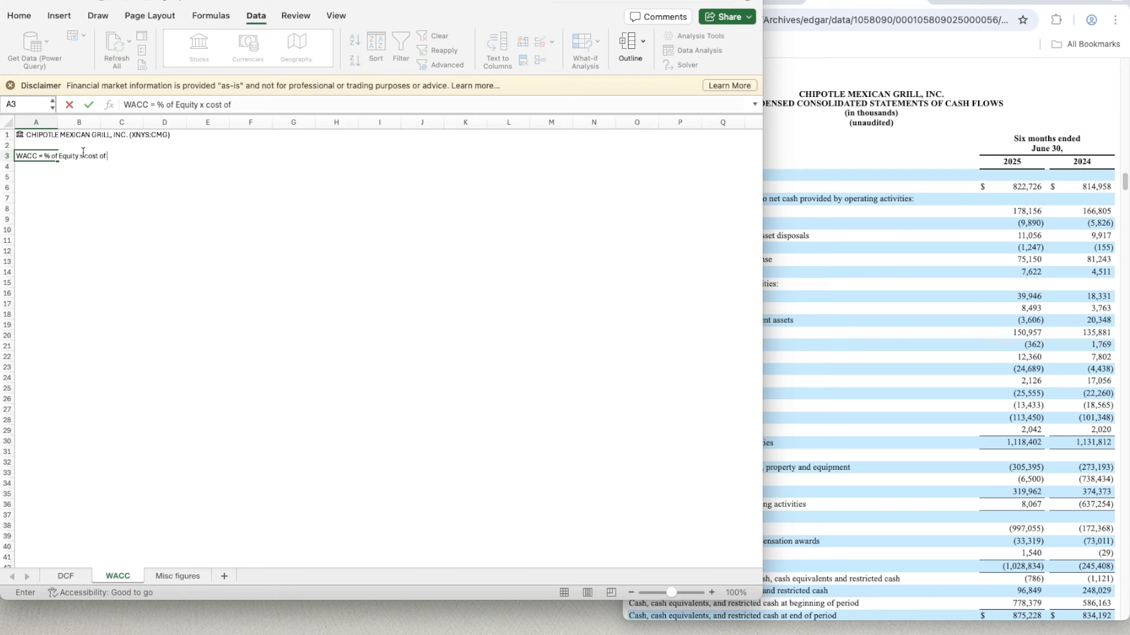
type(" equity")
type(" + % of. debt")
type(" x cost o")
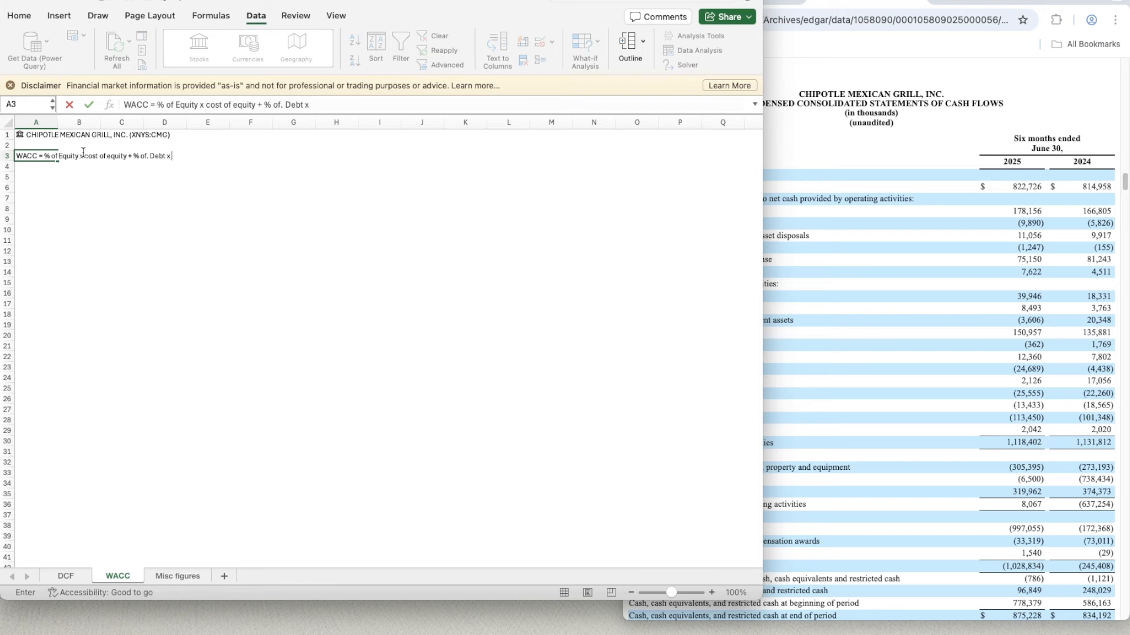
type("f debt x (1-Tax Rate")
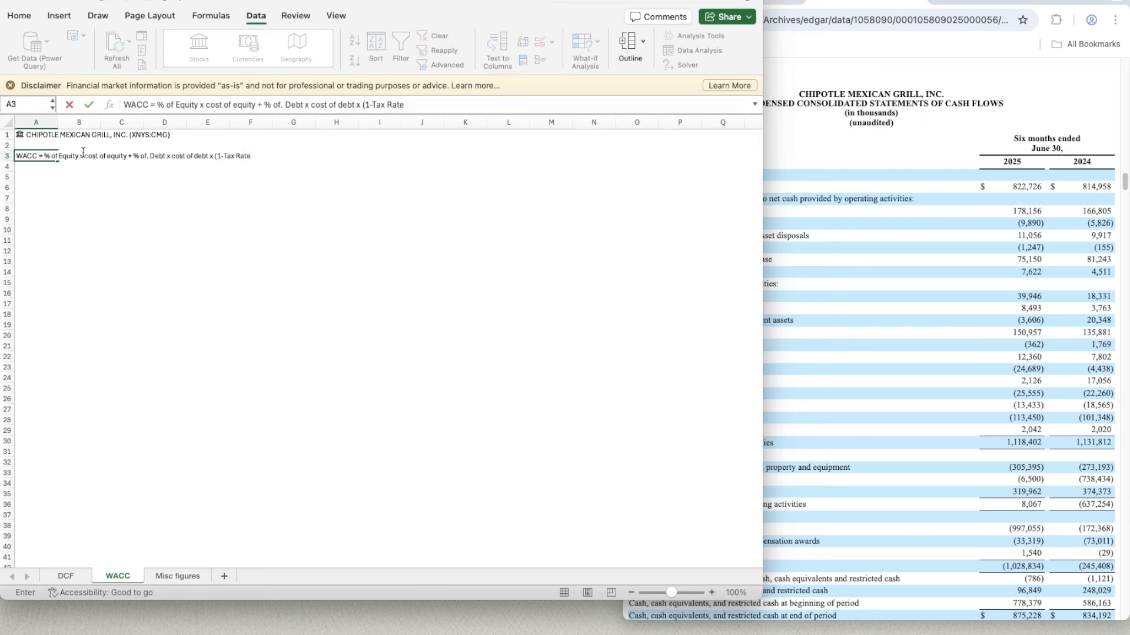
type(")")
key("Return")
key("Return")
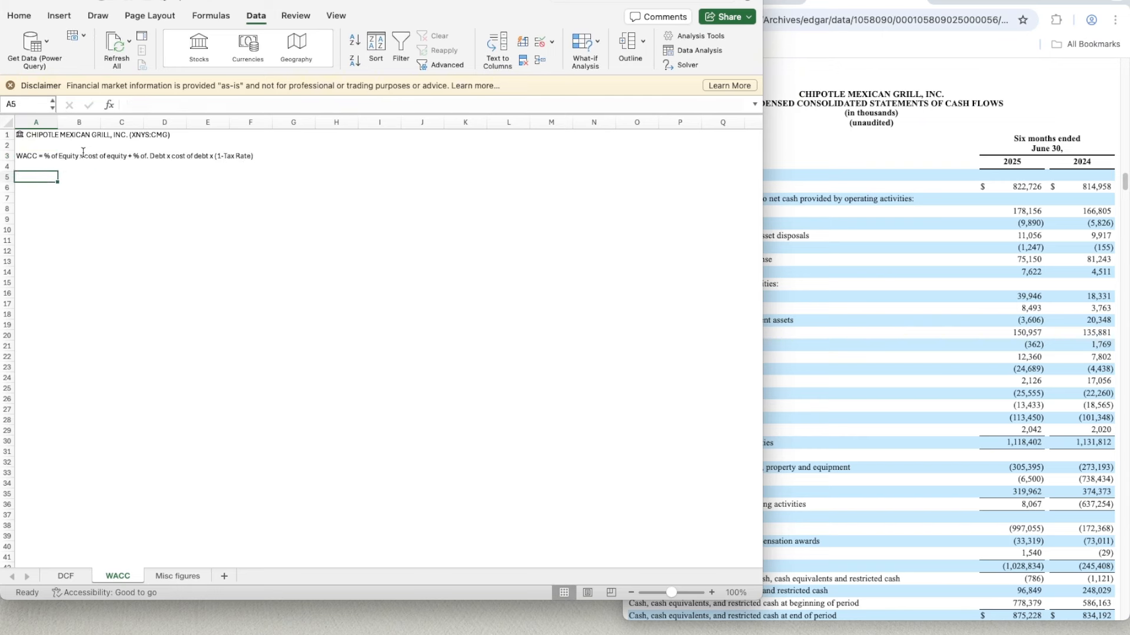
- Label cell B5 as Market Cap
key("Right")
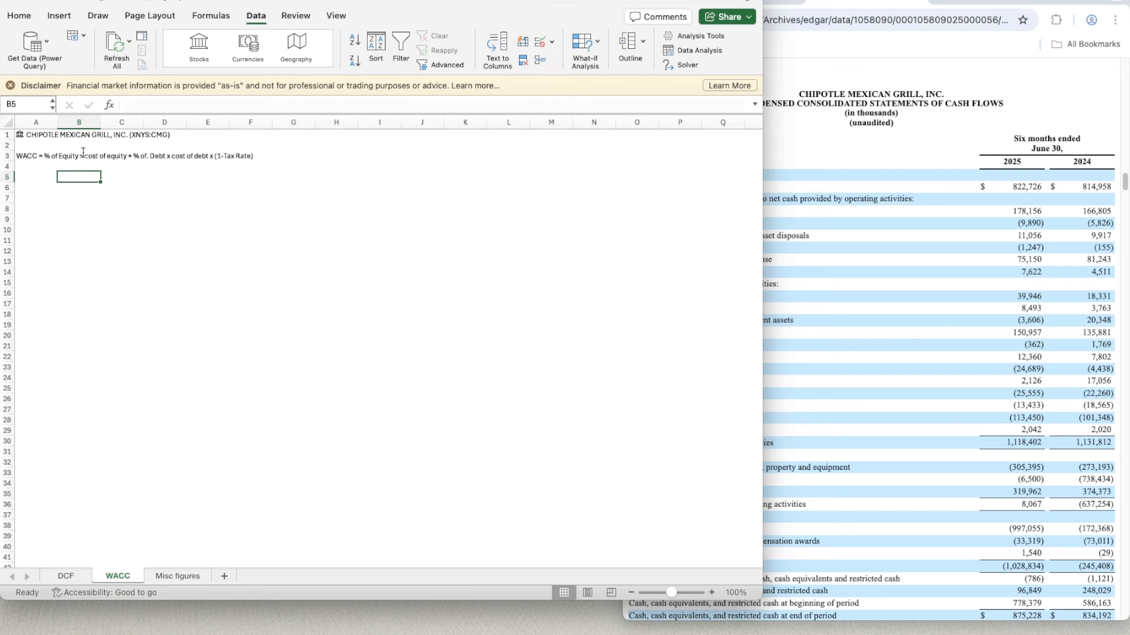
key("Left")
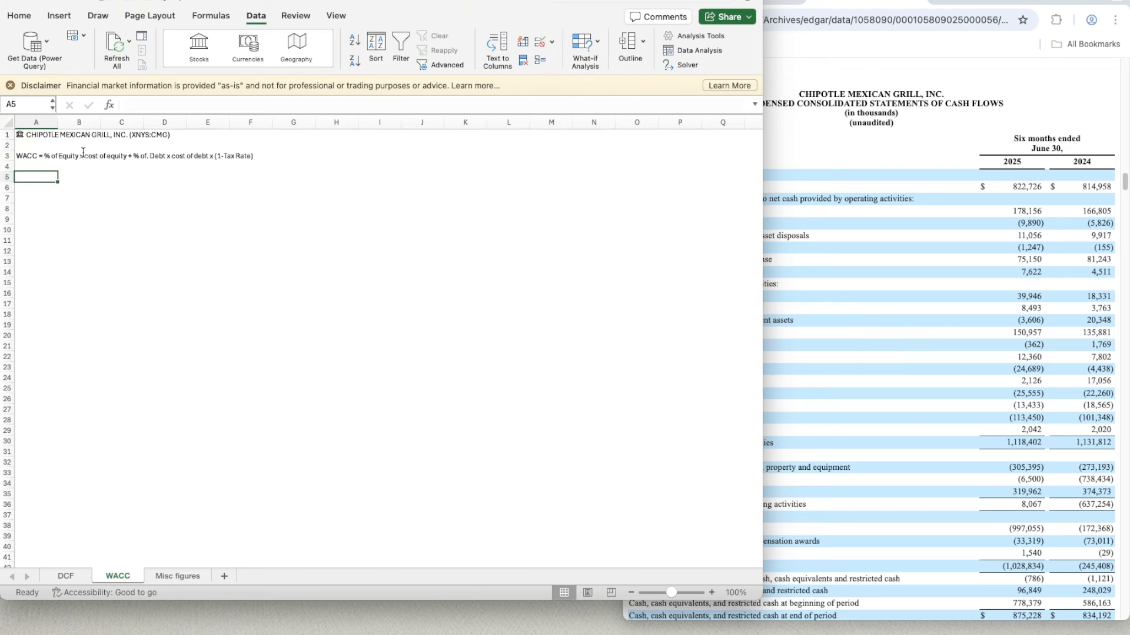
key("Down")
key("Up")
key("Right")
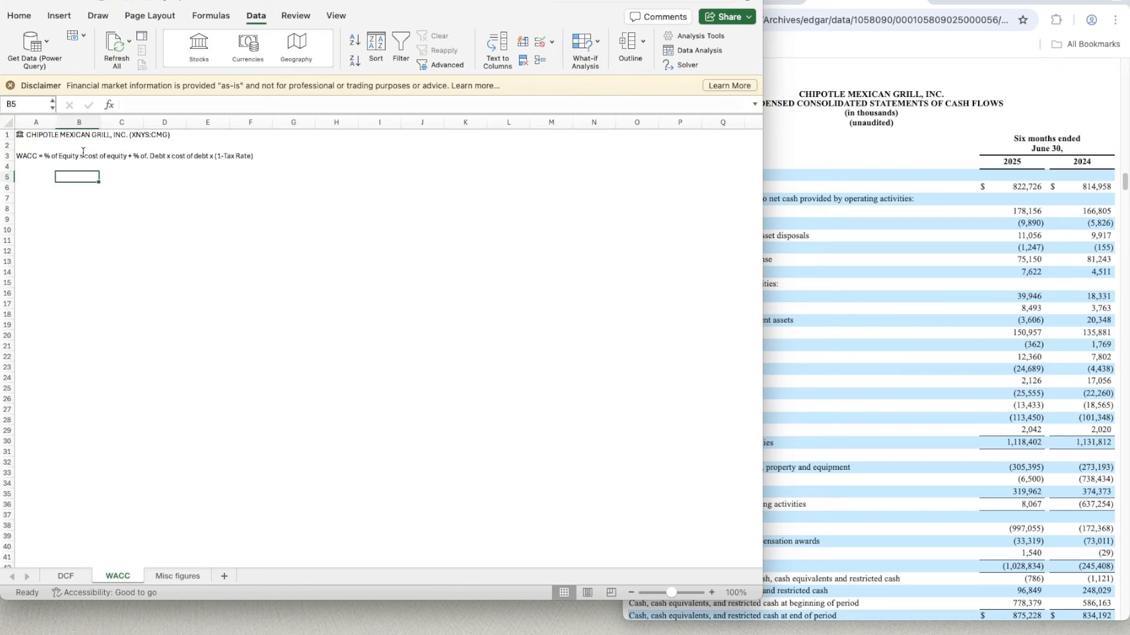
type("Market Cap")
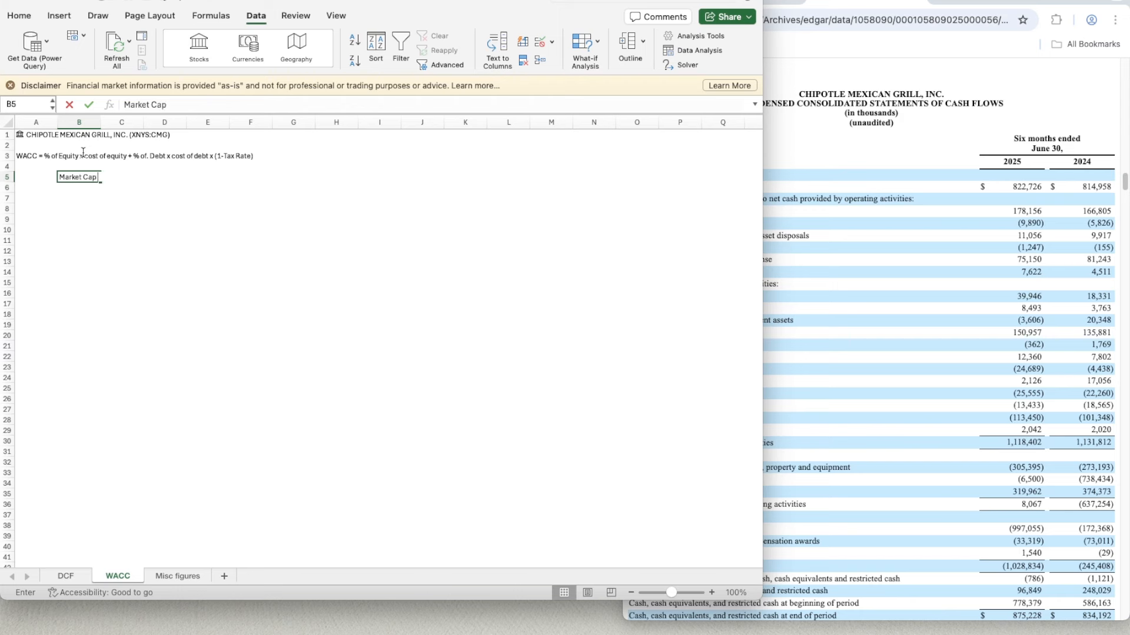
key("Return")
- Pull Chipotle's market cap into C5 with the formula =A1.[Market cap]
key("Up")
key("Right")
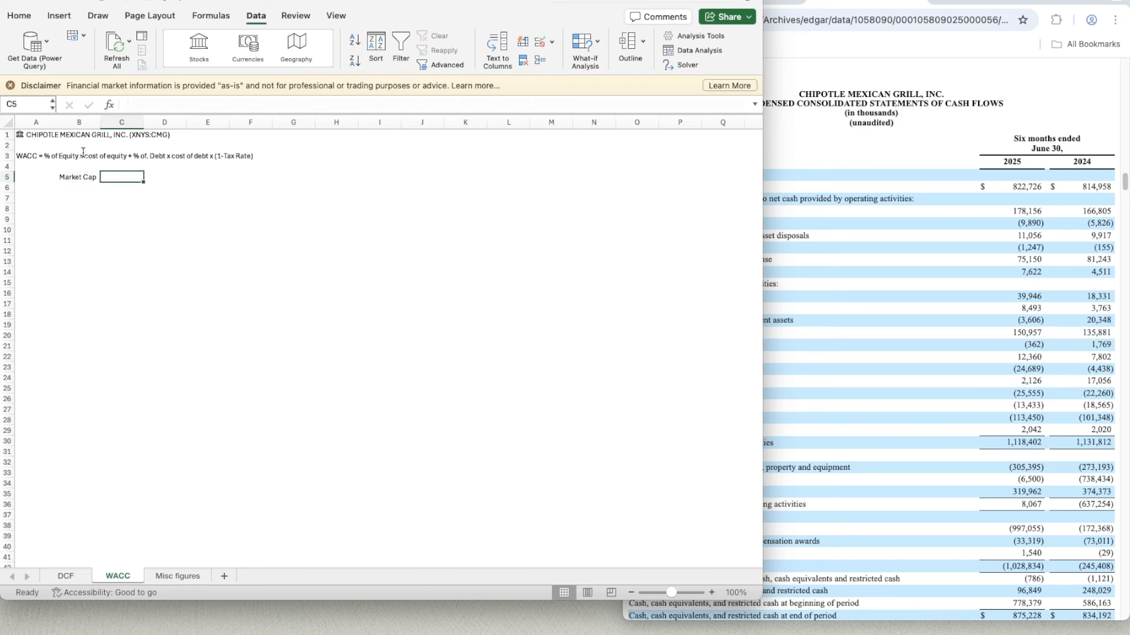
type("=")
left_click(29, 134)
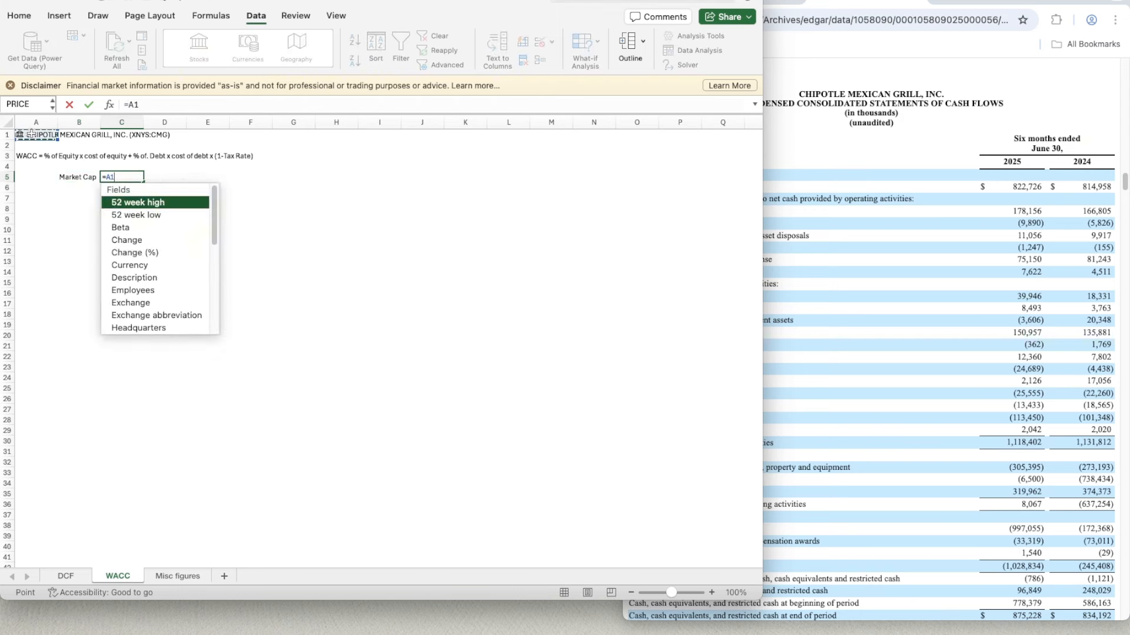
scroll(157, 269, "down", 5)
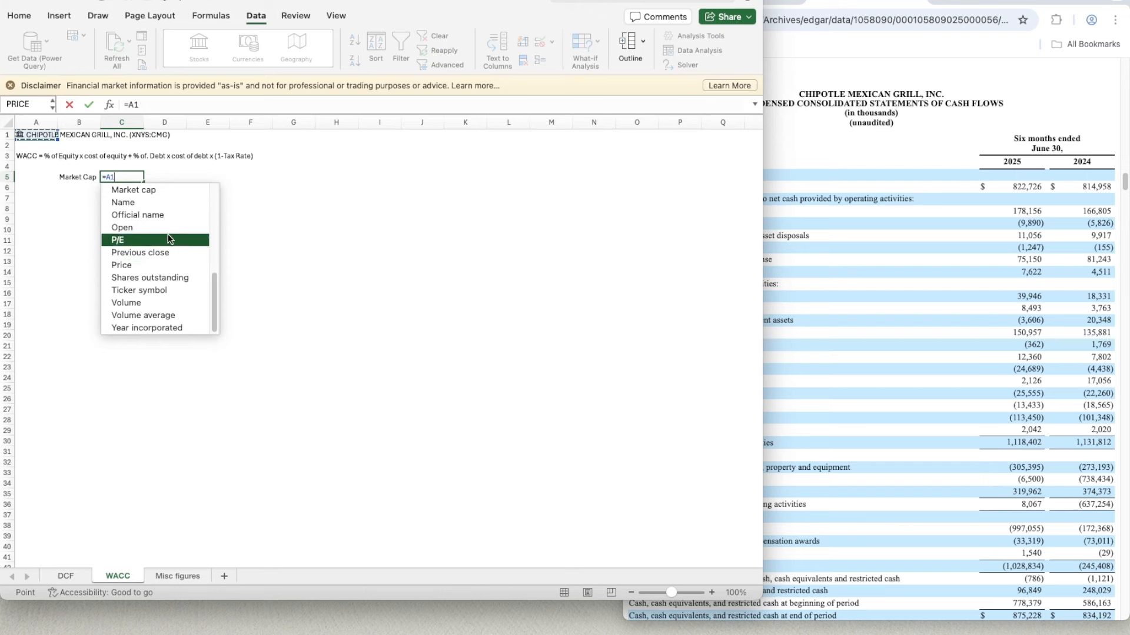
left_click(147, 190)
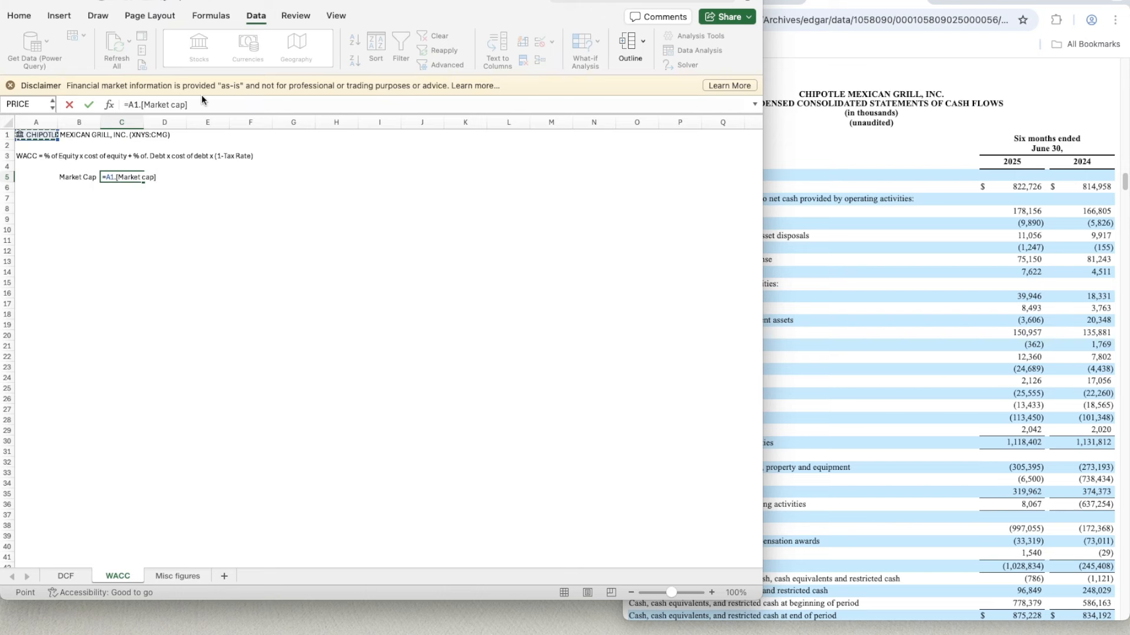
key("Return")
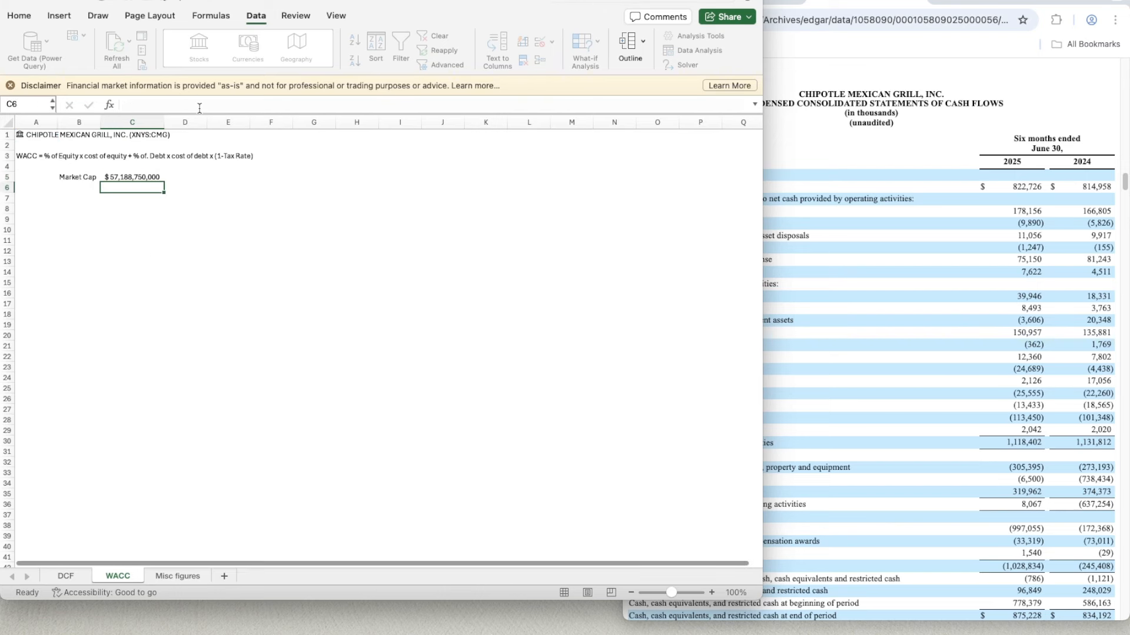
- Divide the market cap formula in C5 by one million to express it in millions of dollars
left_click(130, 176)
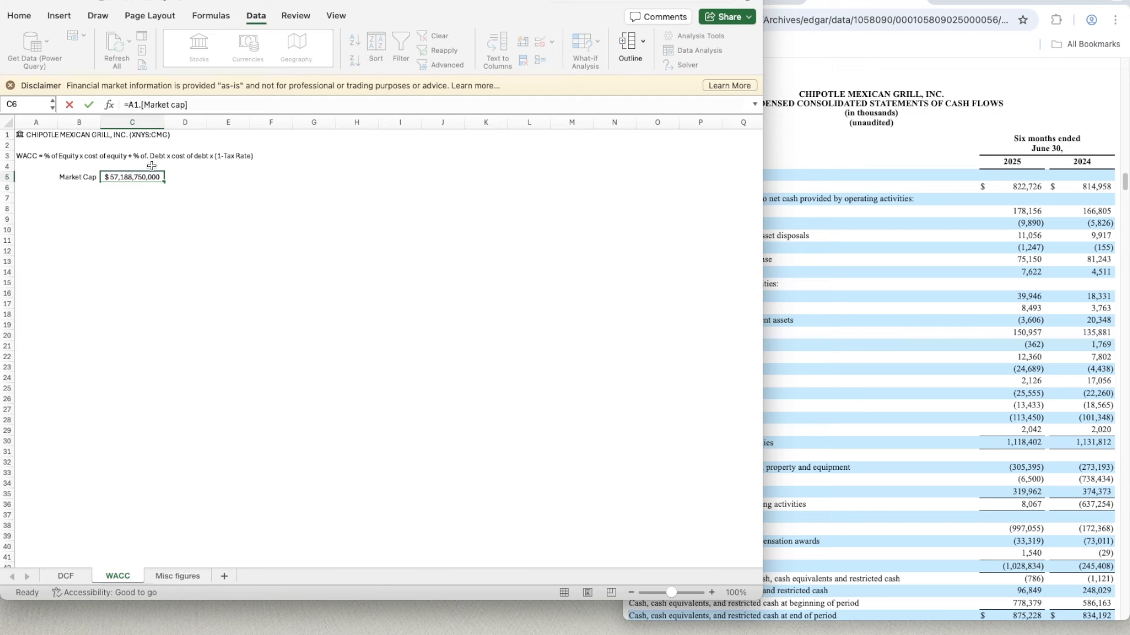
double_click(205, 104)
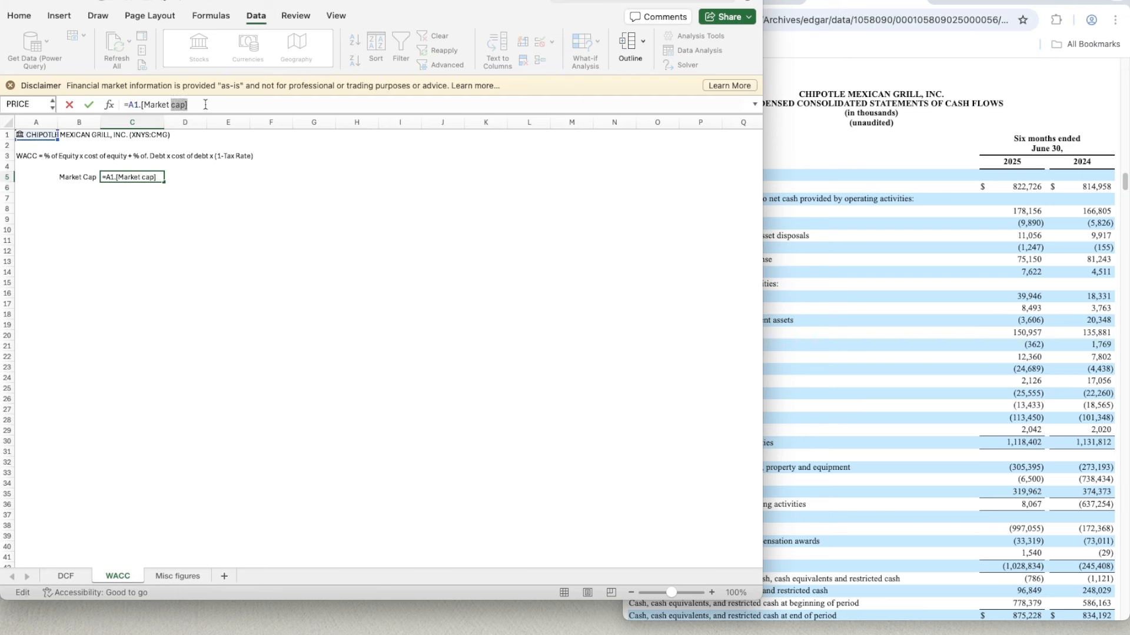
type("/")
key("super+z")
type("/10")
key("Return")
- Add the labels % of Equity in B6 and Cost of Equity in B7 below Market Cap
key("Up")
key("Left")
key("Down")
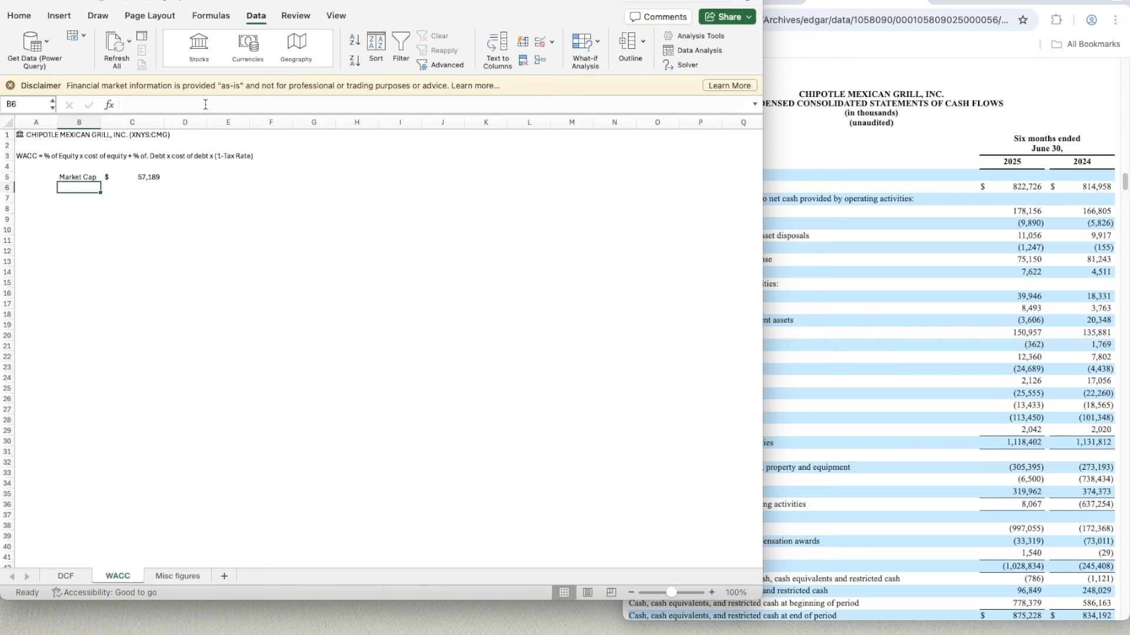
type("% of")
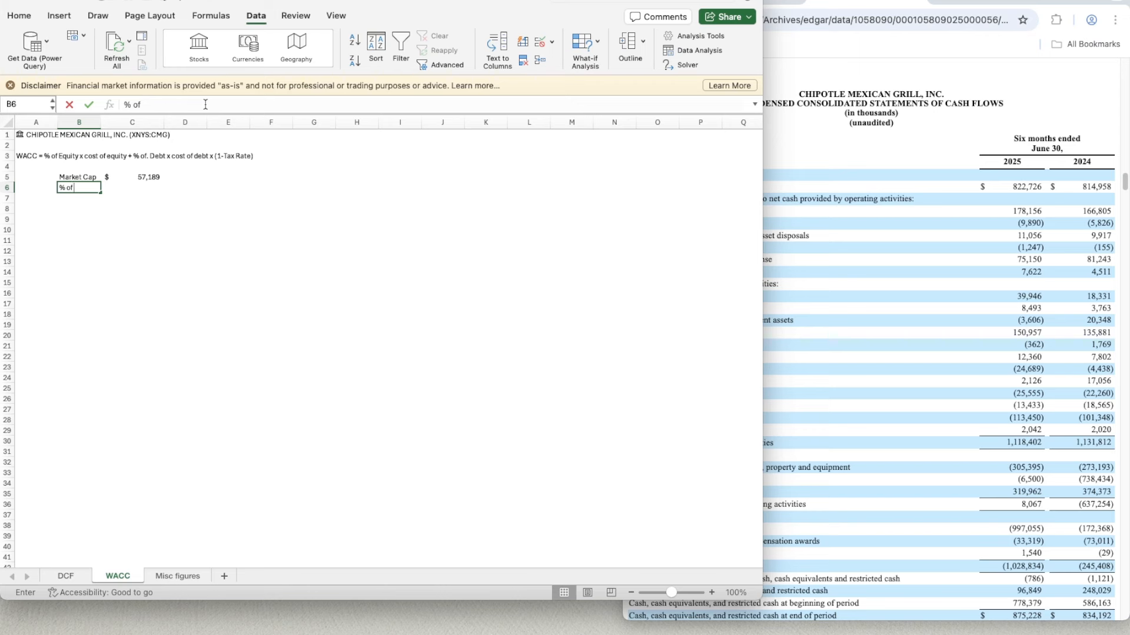
type(" Equity")
key("Return")
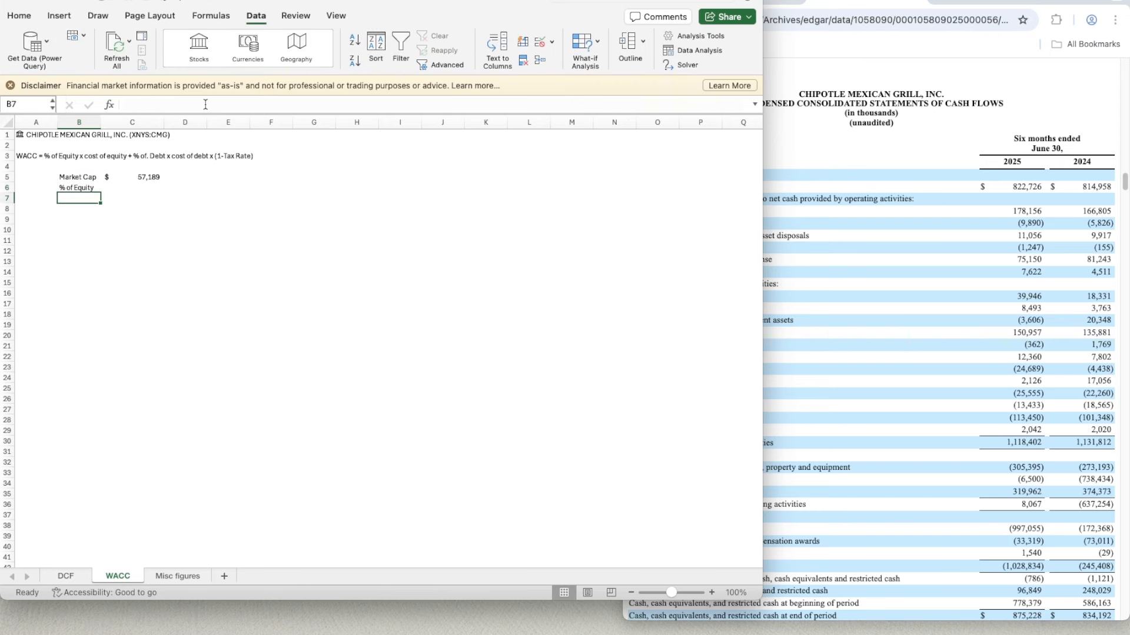
type("Cost of")
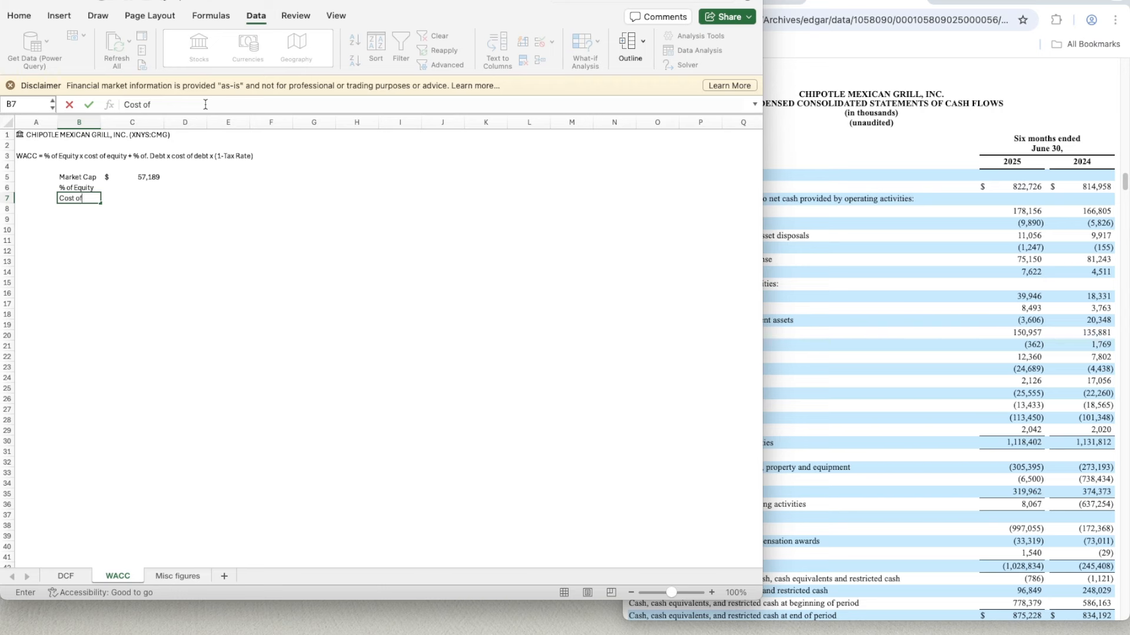
type(" Equty")
key("Return")
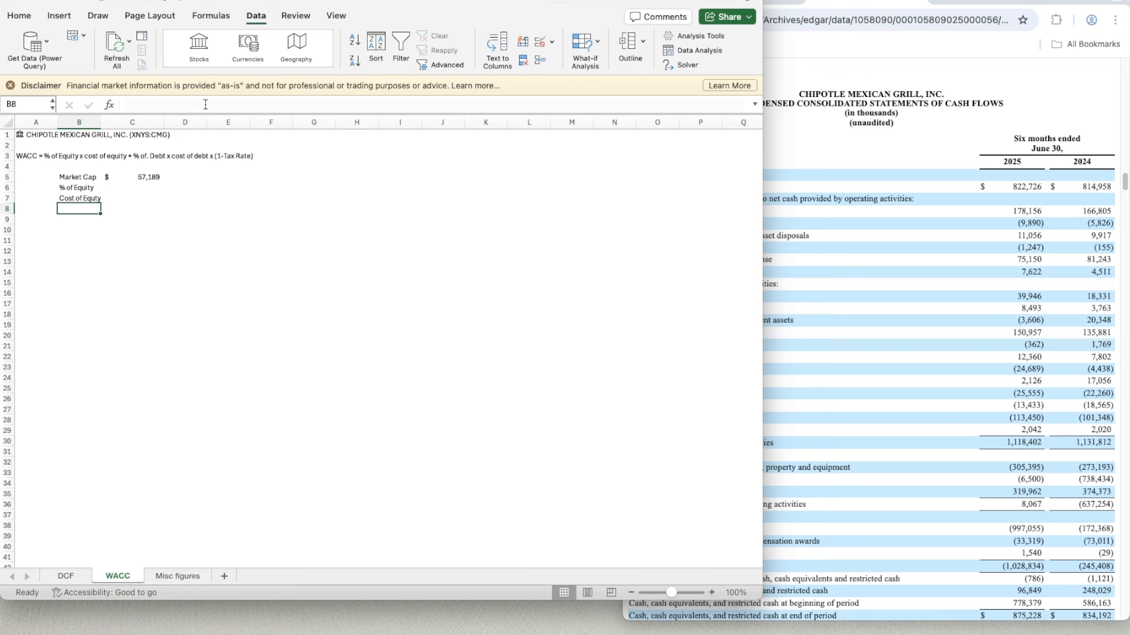
key("Up")
type("Cost of")
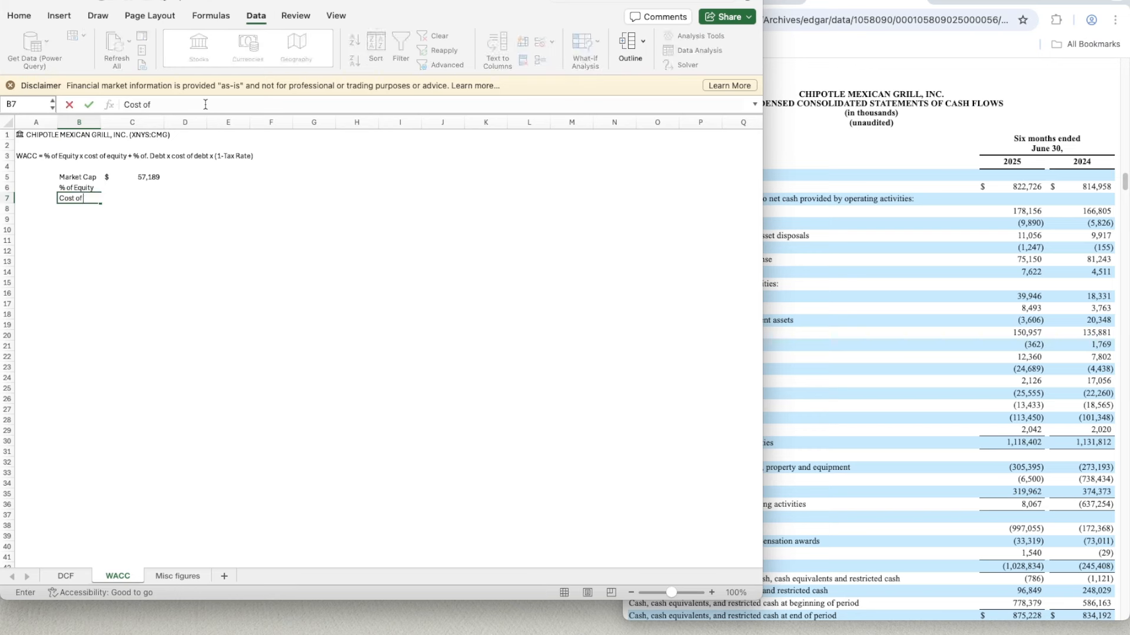
type(" Equity")
key("Return")
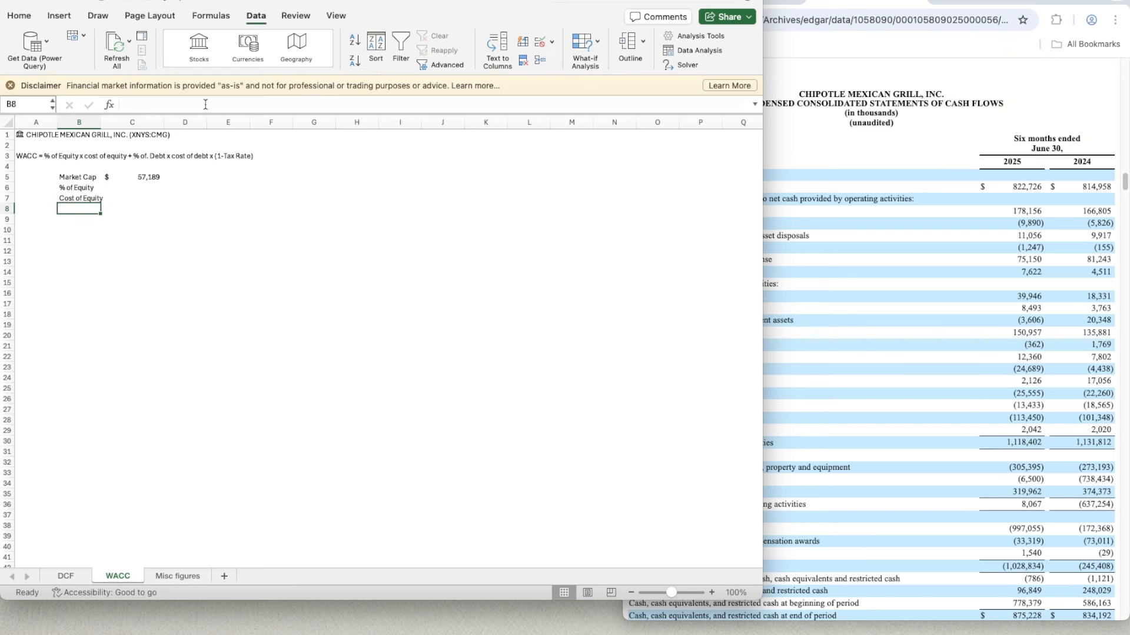
left_click_drag(101, 121, 114, 120)
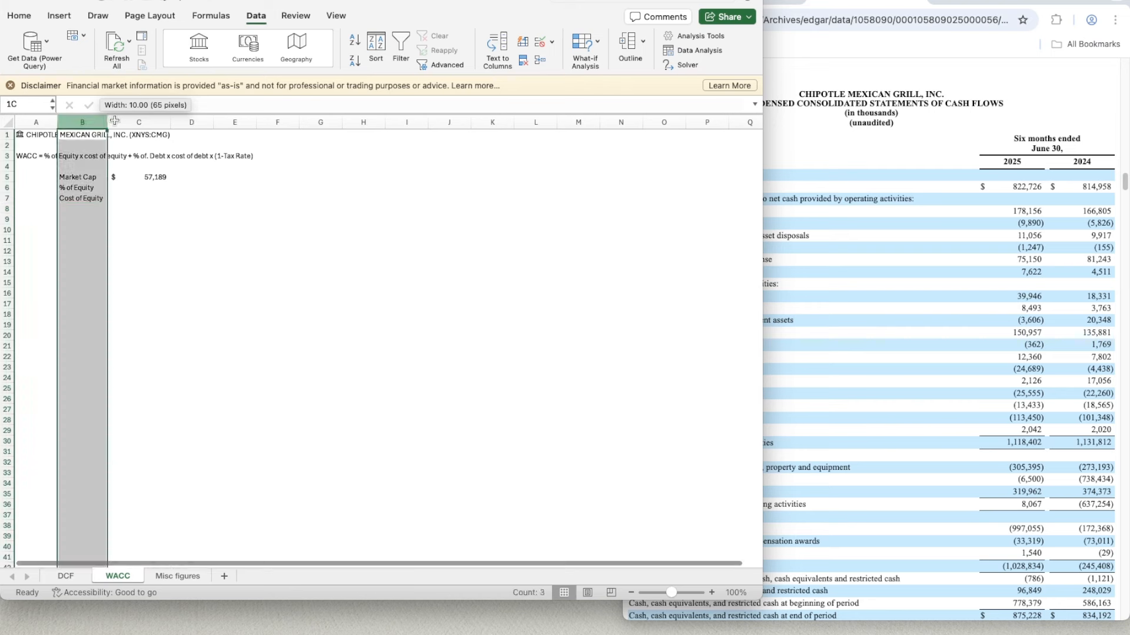
left_click(116, 121)
left_click(127, 218)
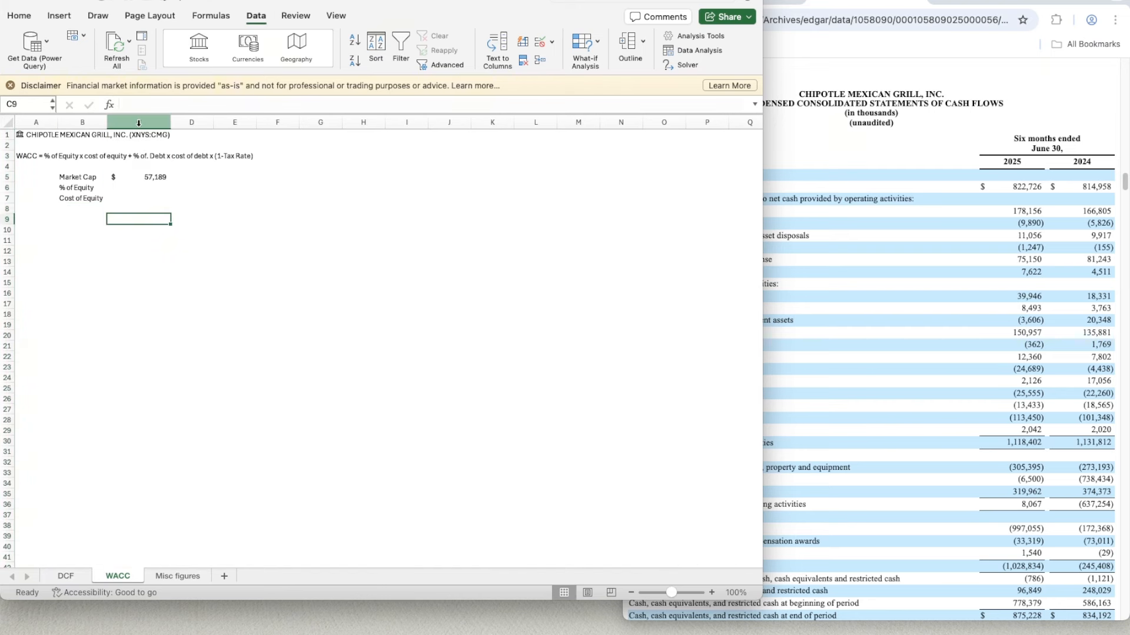
key("super+z")
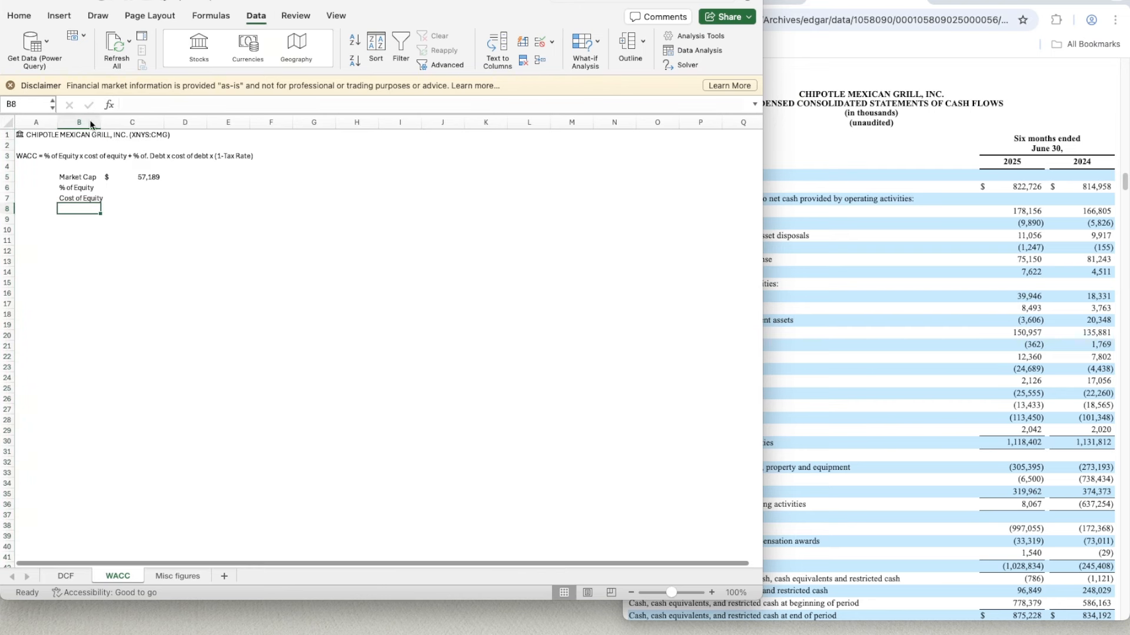
- Widen column B so the Cost of Equity label fits within it
left_click_drag(101, 120, 113, 120)
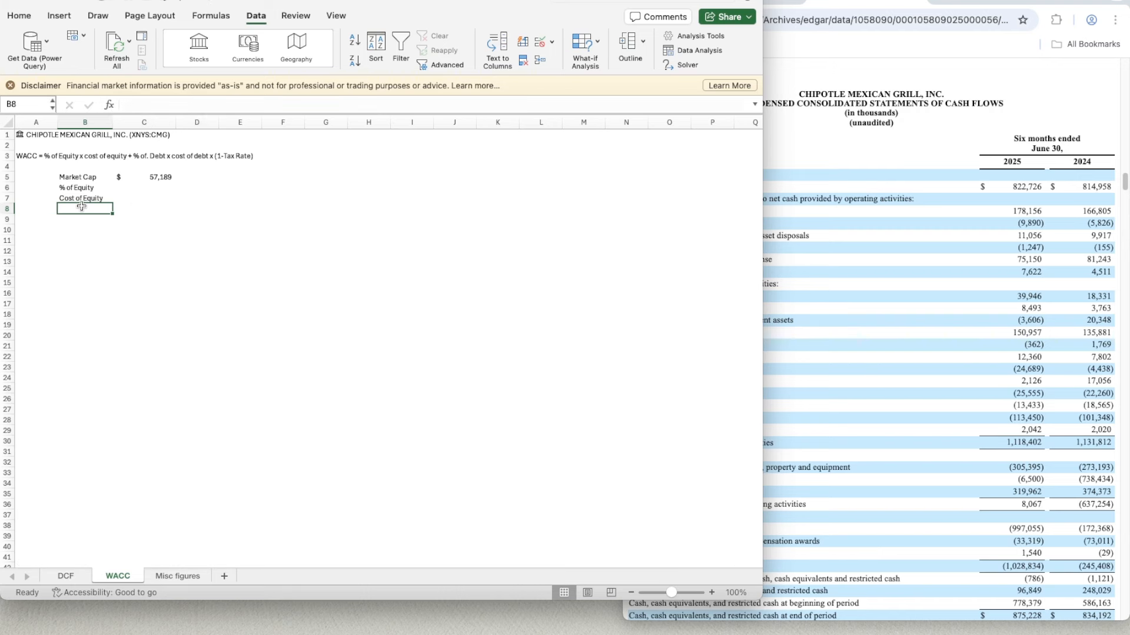
- Add the labels Risk Free Rate in B8, Beta in B9 and Equity Risk Premium in B10 below Cost of Equity
type("Risk")
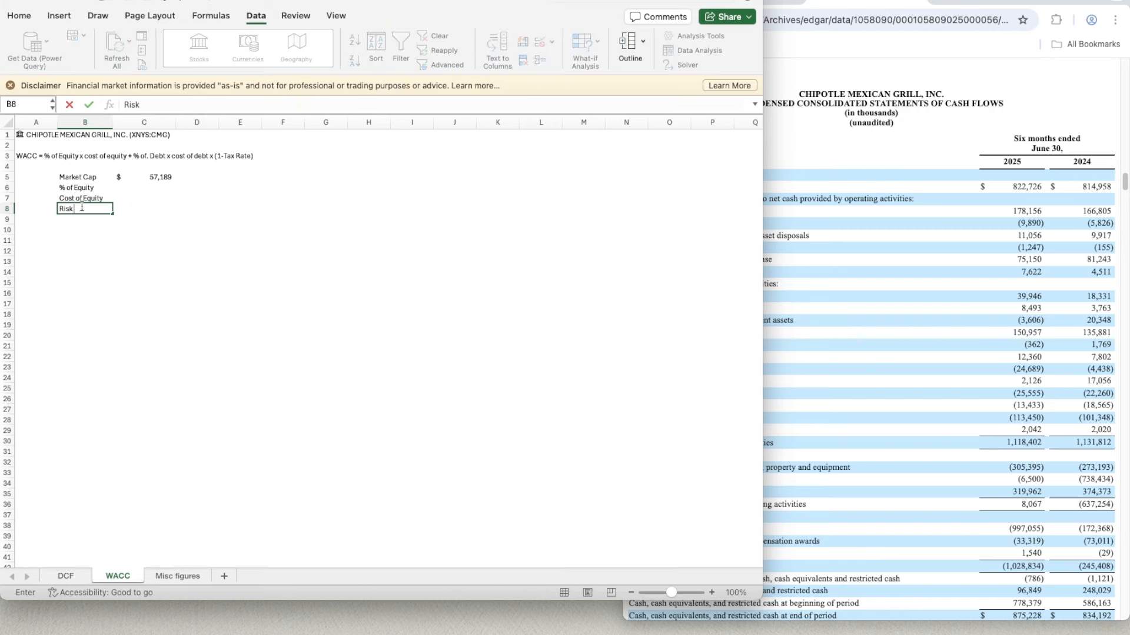
type(" Free Rate")
key("Return")
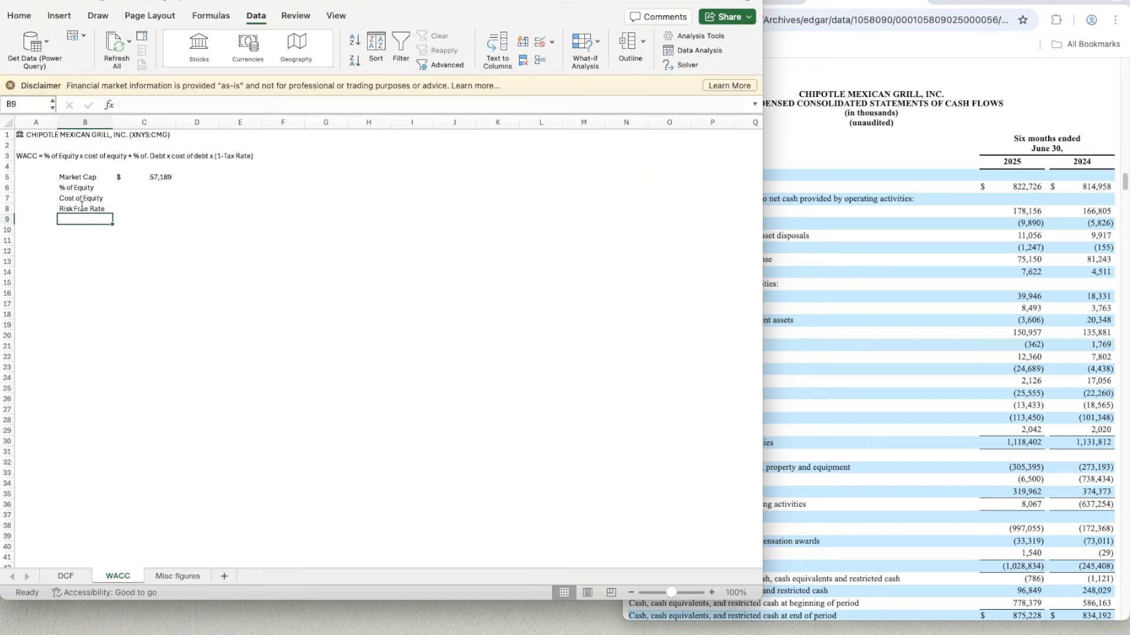
type("Beta")
key("Return")
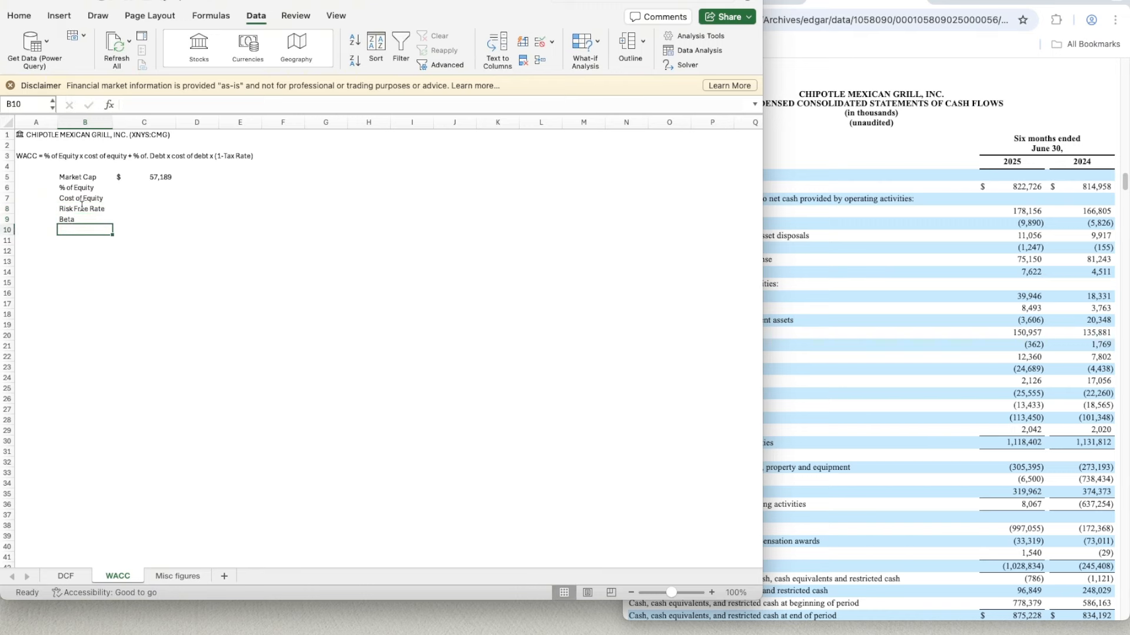
type("Equity Risk")
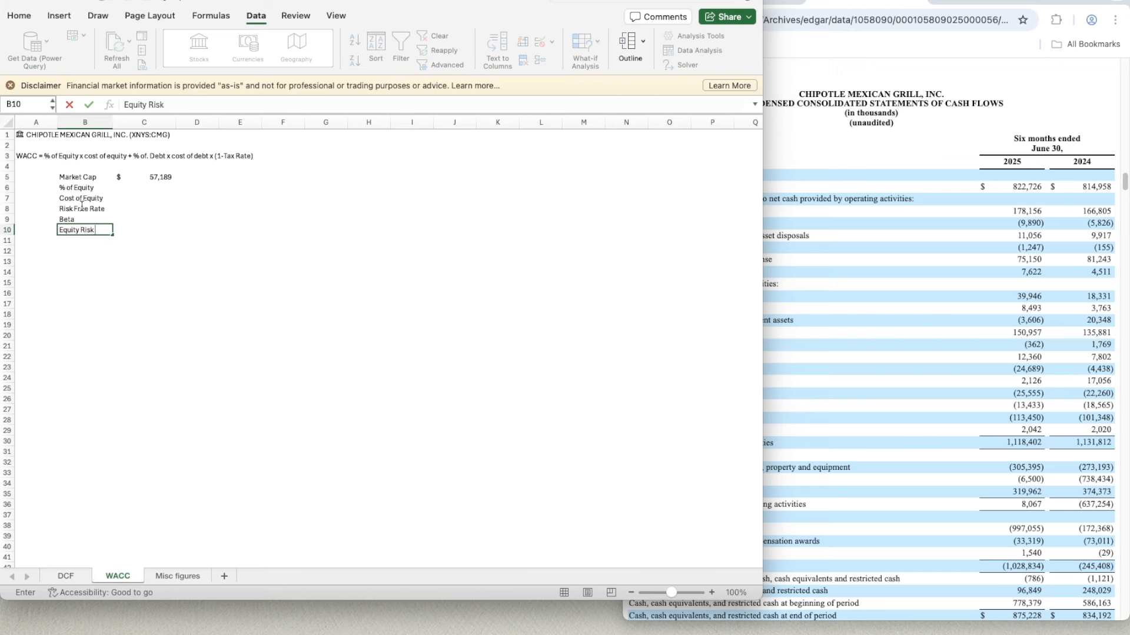
type(" Premium")
key("Return")
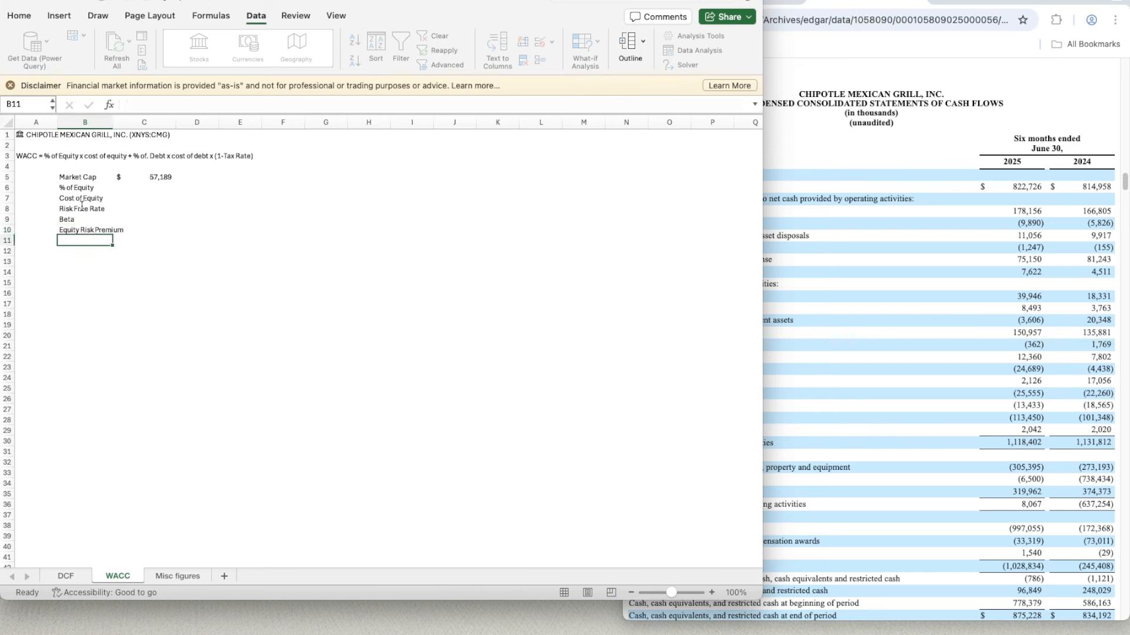
- Enter 4.23% as the risk-free rate in C8
key("Up")
key("Right")
key("Up")
key("Up")
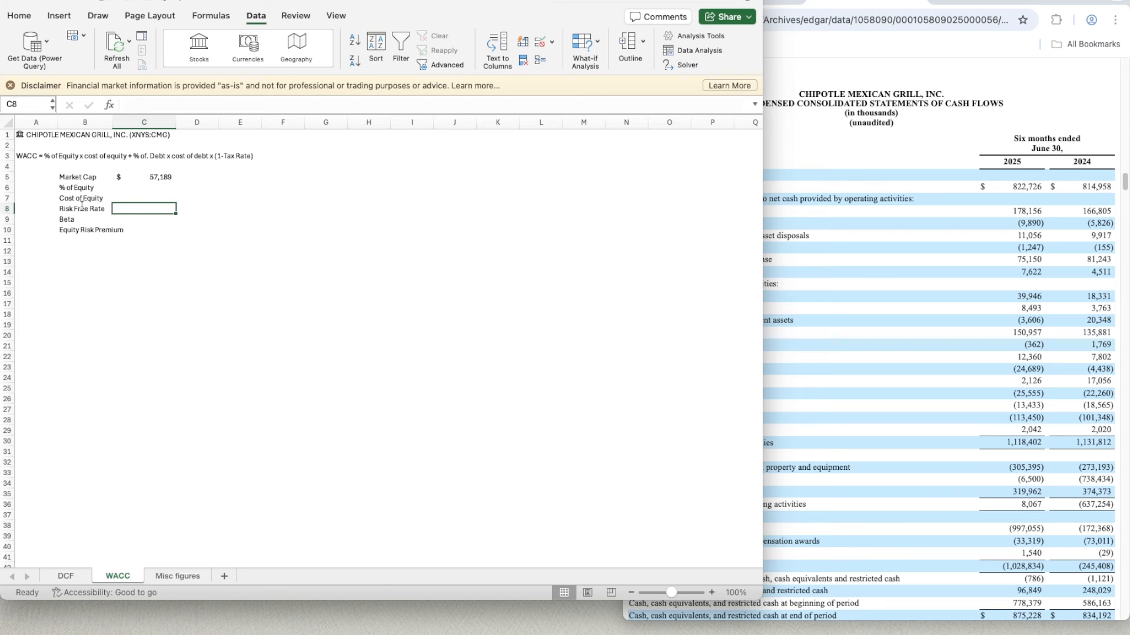
type("4.23%")
key("Return")
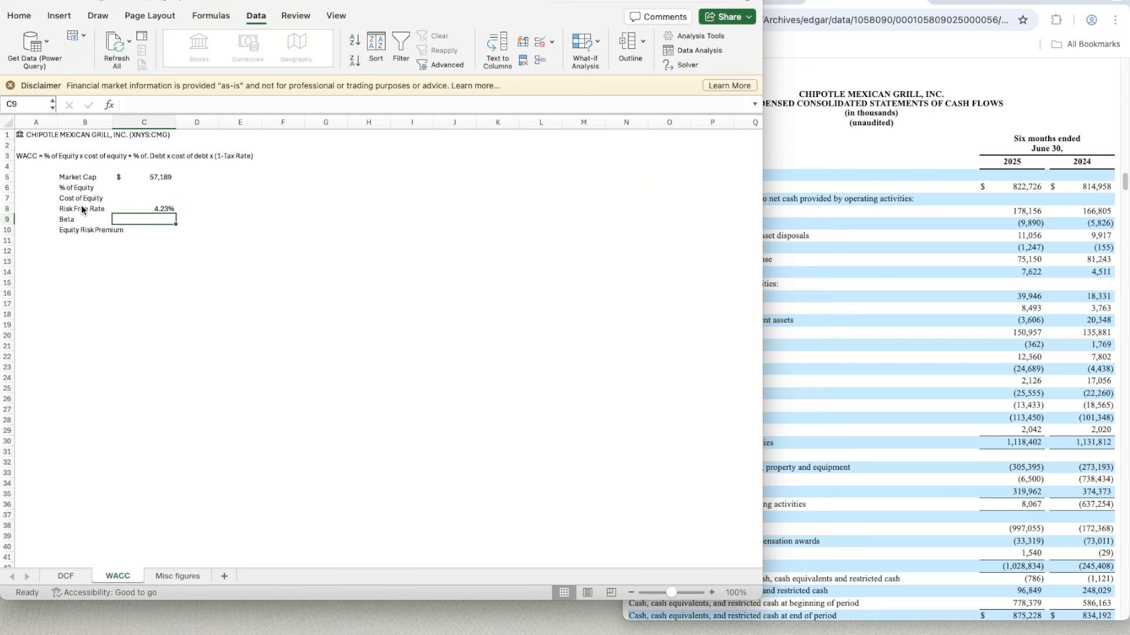
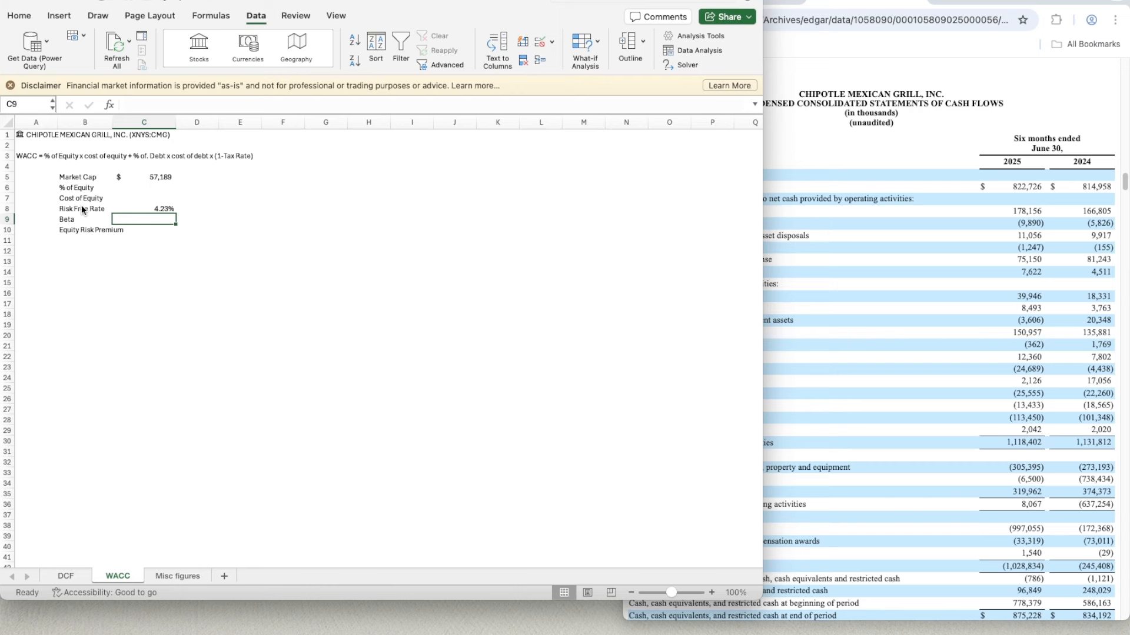
- Enter 0.86 as the Beta in C9 and 4.71% as the Equity Risk Premium in C10
type("0.86")
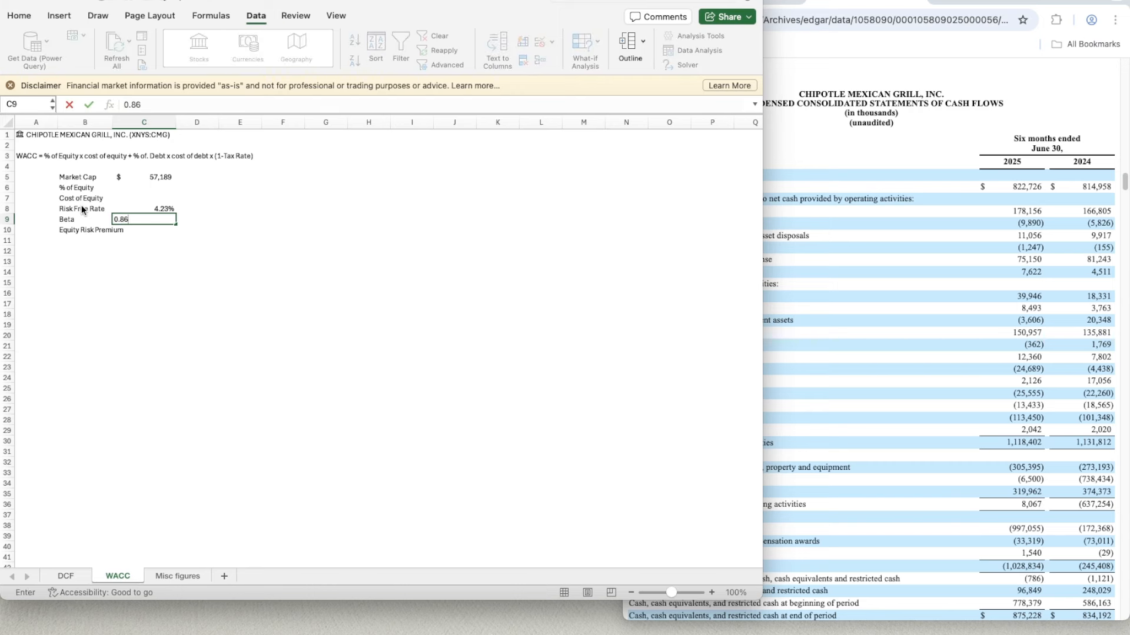
key("Return")
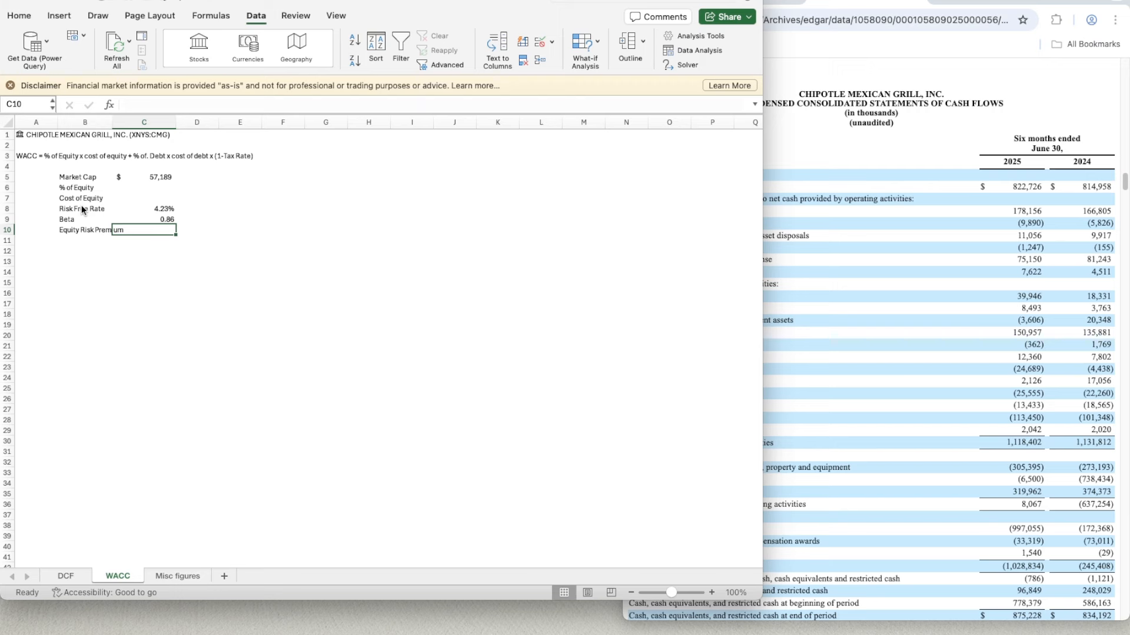
type("4.71%")
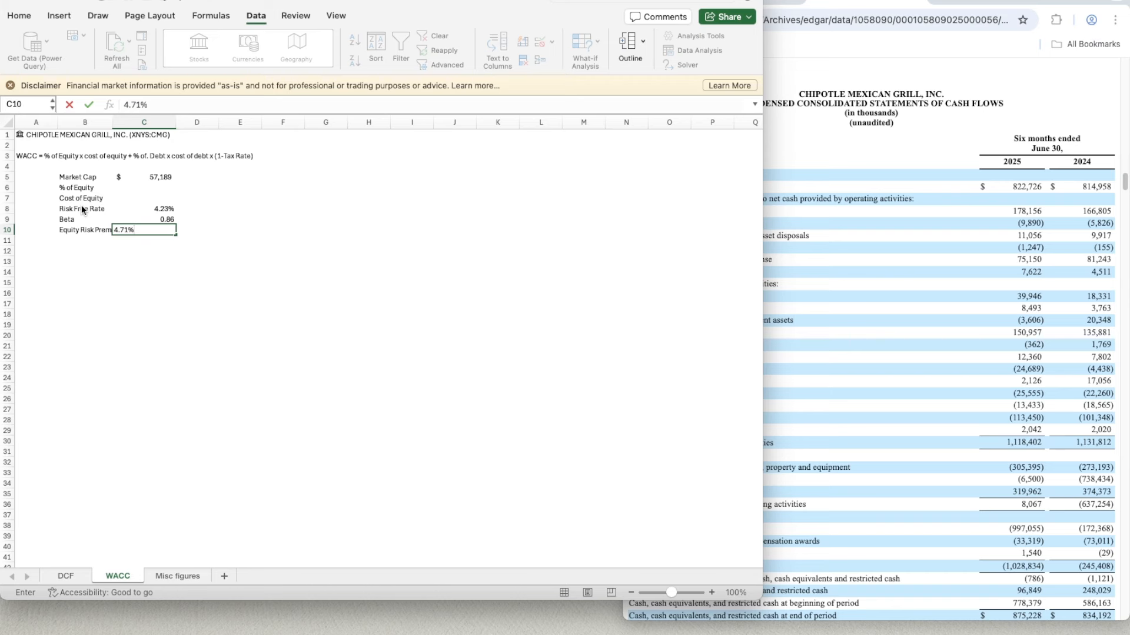
key("Return")
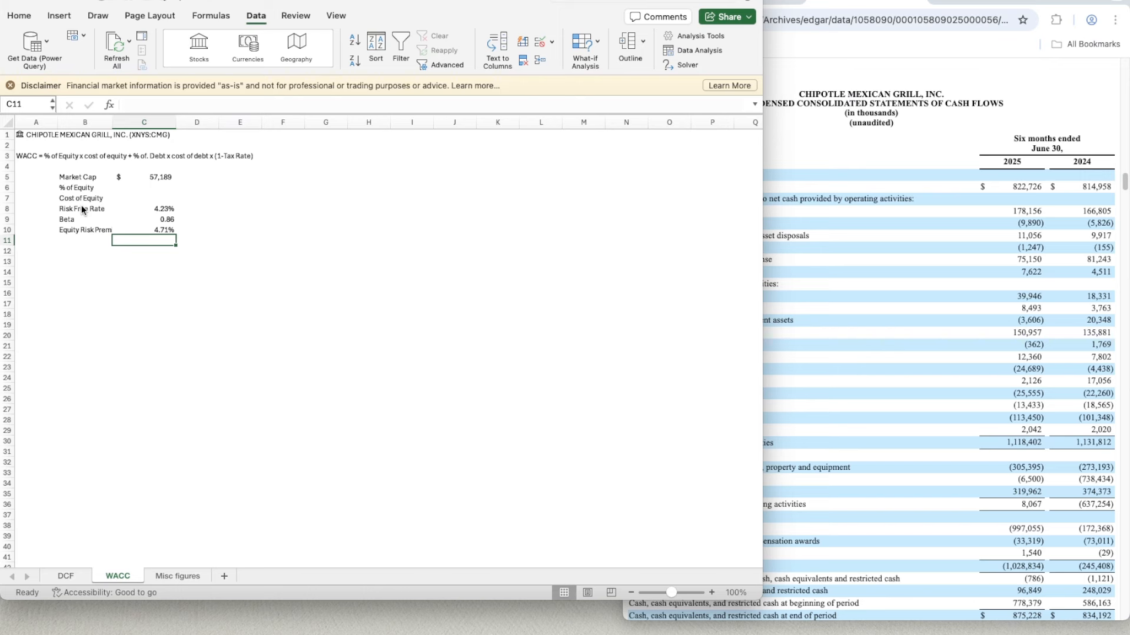
- Calculate the Cost of Equity in C7 with the formula =C8+C9*C10, adding the risk-free rate to beta times the equity risk premium
key("Up")
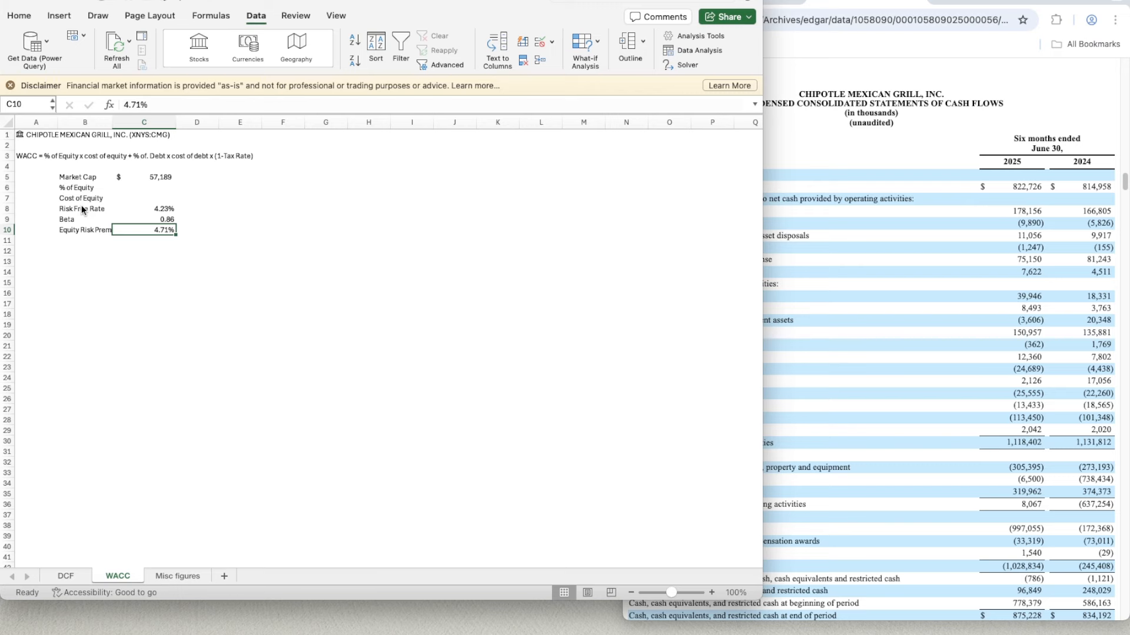
key("Up")
key("Up")
key("Up")
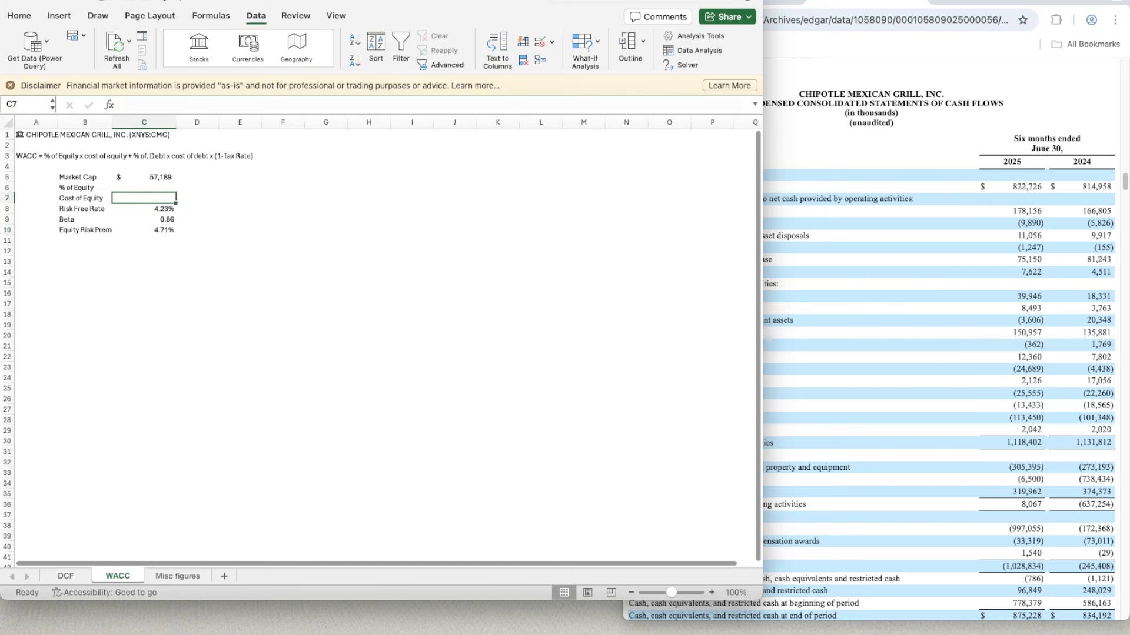
left_click(711, 592)
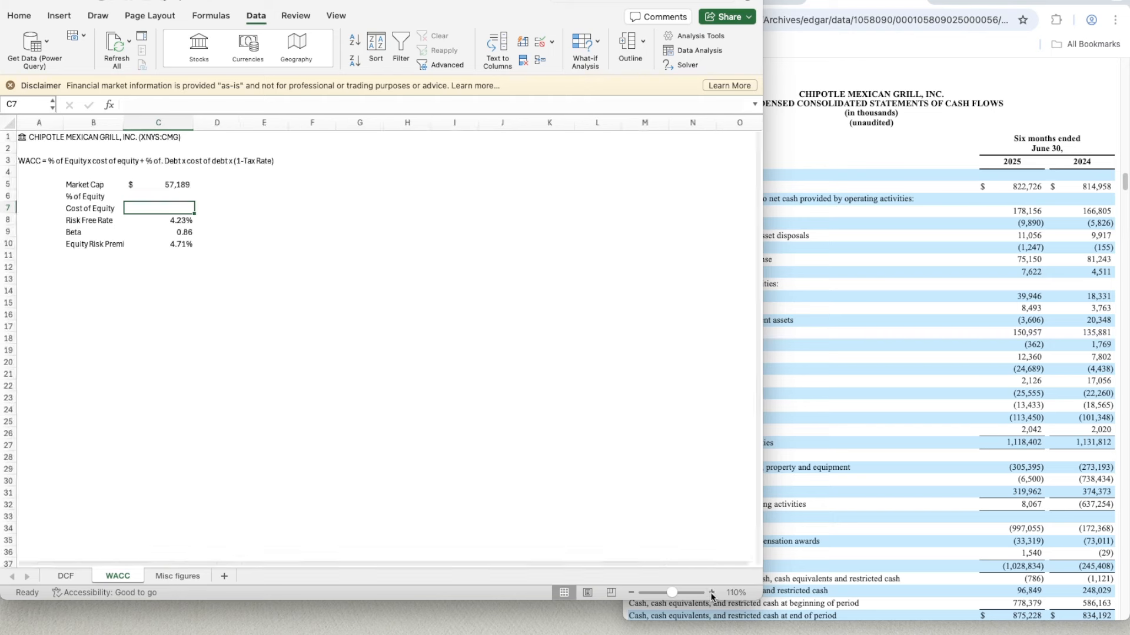
left_click(711, 593)
left_click(711, 592)
left_click(712, 592)
left_click(711, 593)
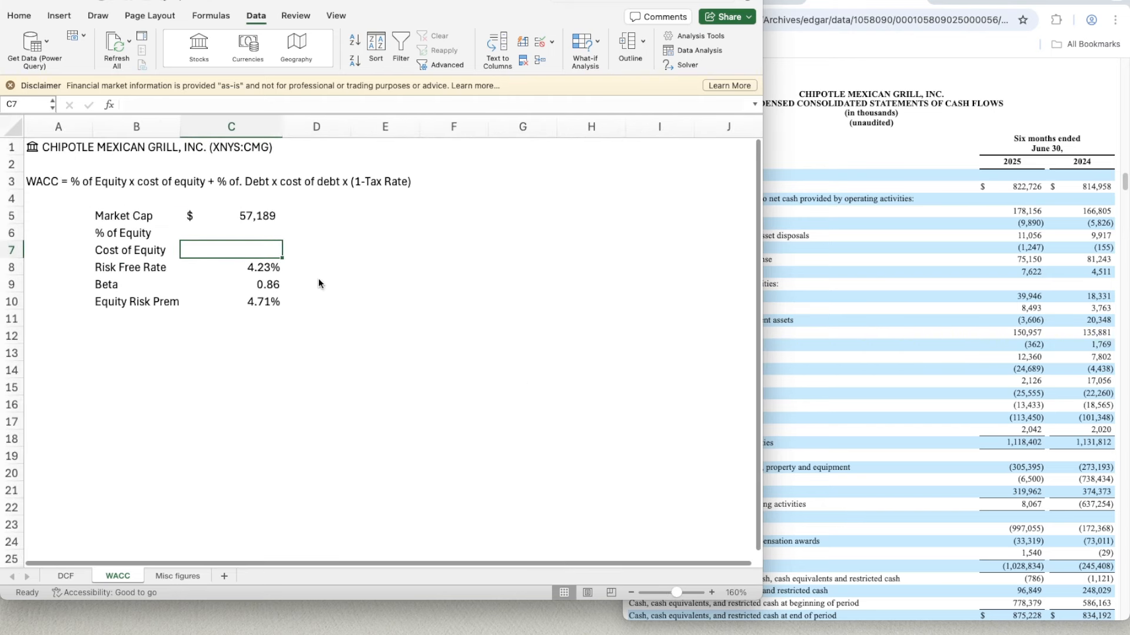
left_click(321, 250)
left_click(241, 247)
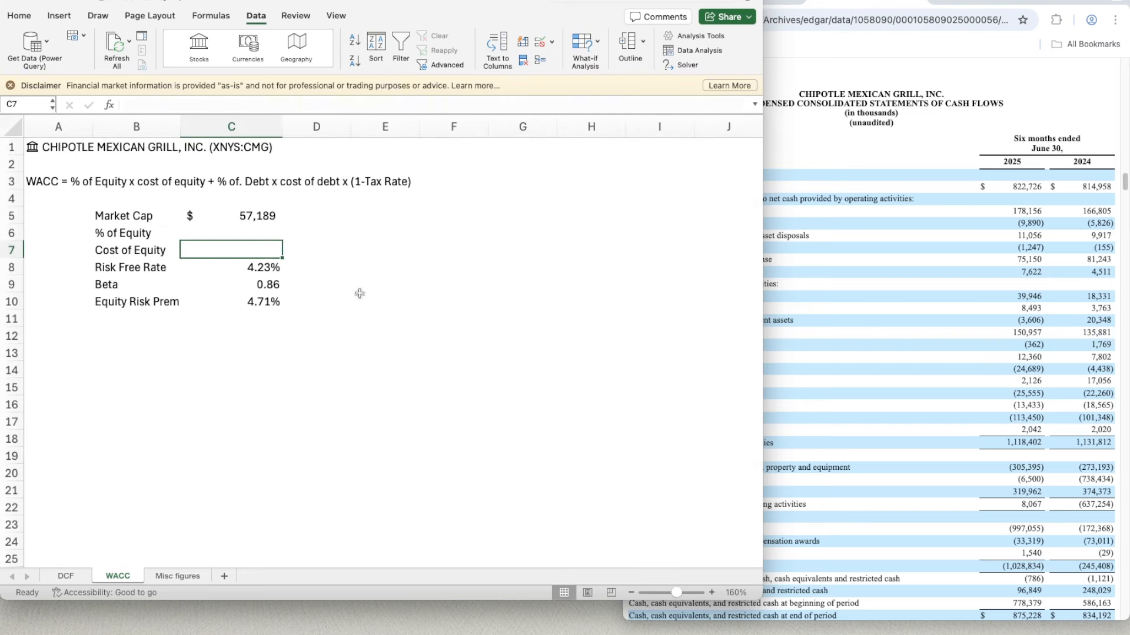
key("Up")
key("Up")
key("Down")
key("Down")
type("=")
key("Down")
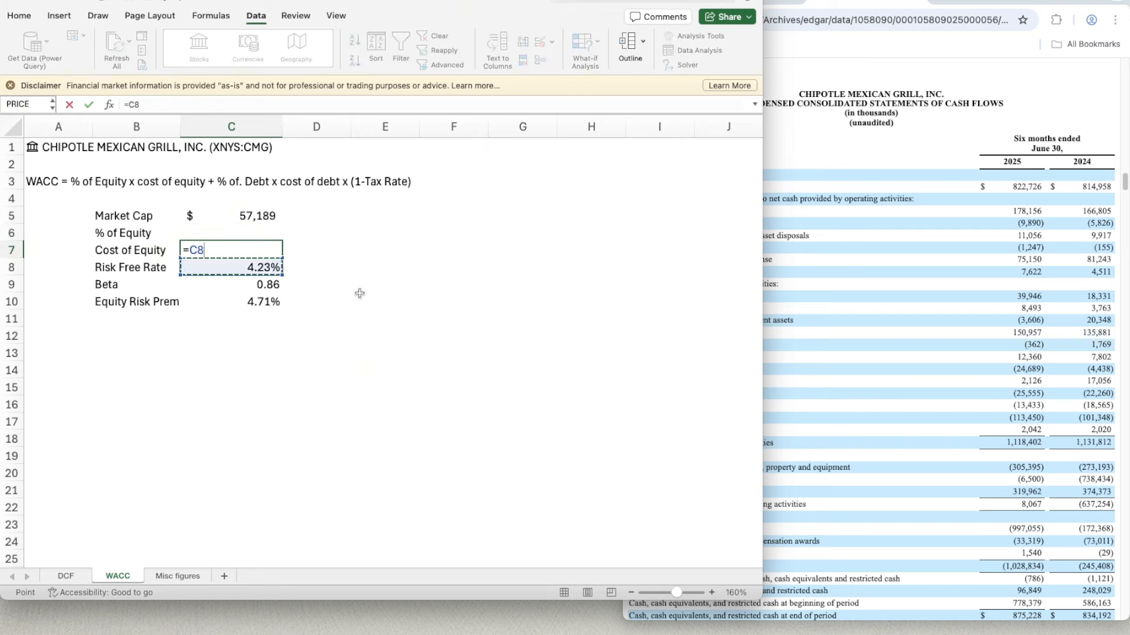
type("+")
key("Down")
key("Down")
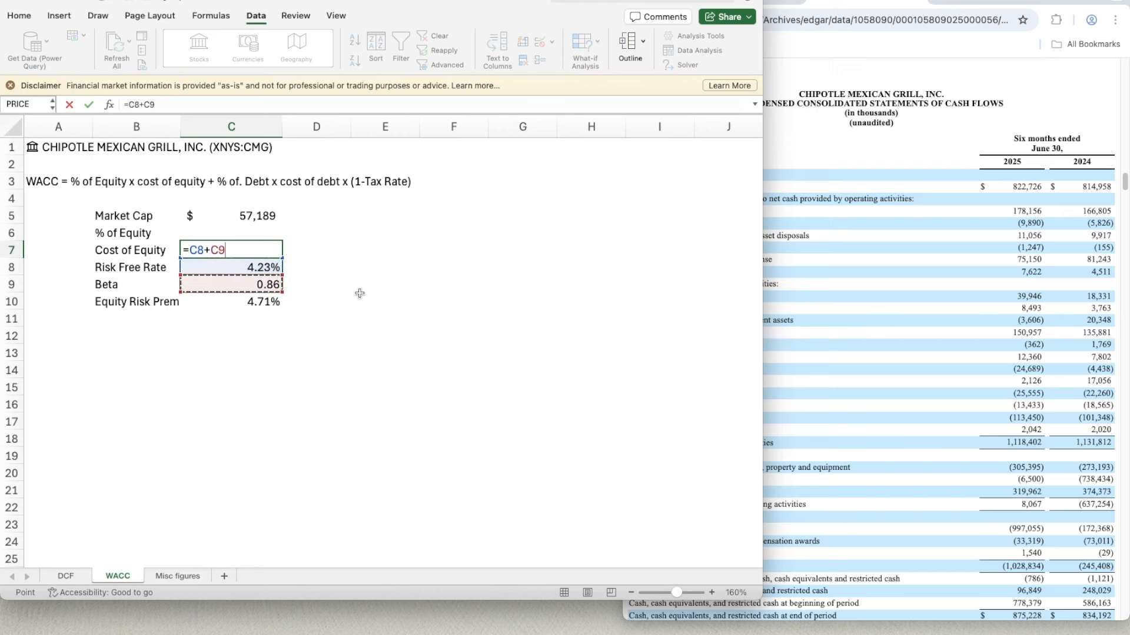
type("*")
key("Down")
key("Down")
key("Down")
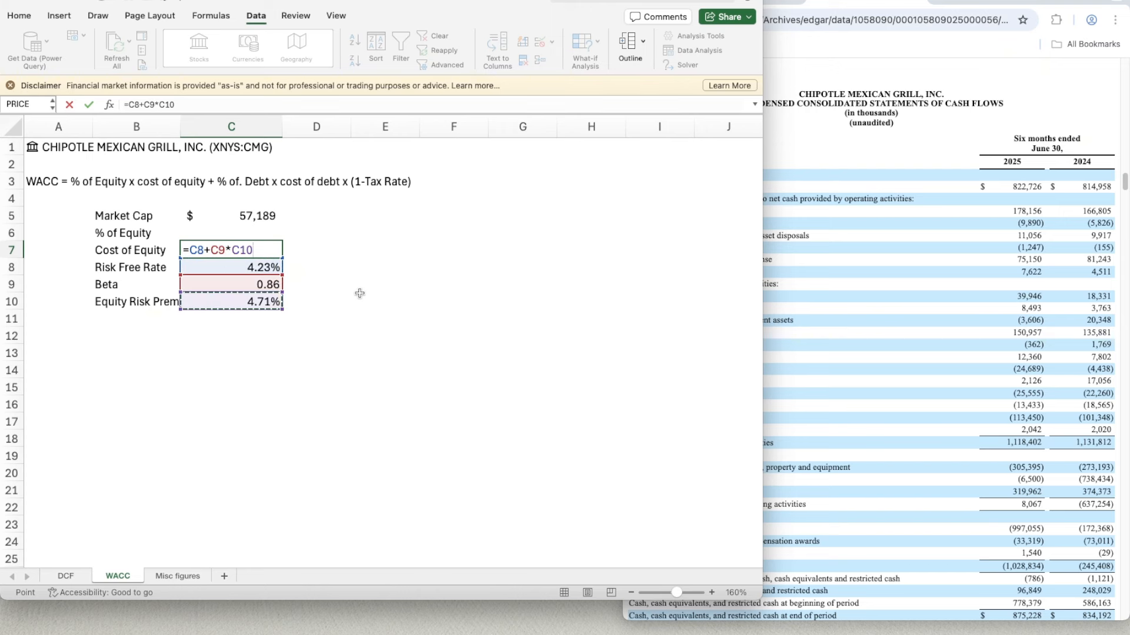
key("Return")
- Widen column B so the full Equity Risk Premium label fits within it
left_click(250, 250)
key("super+1")
left_click_drag(180, 127, 203, 126)
left_click(221, 127)
left_click(278, 343)
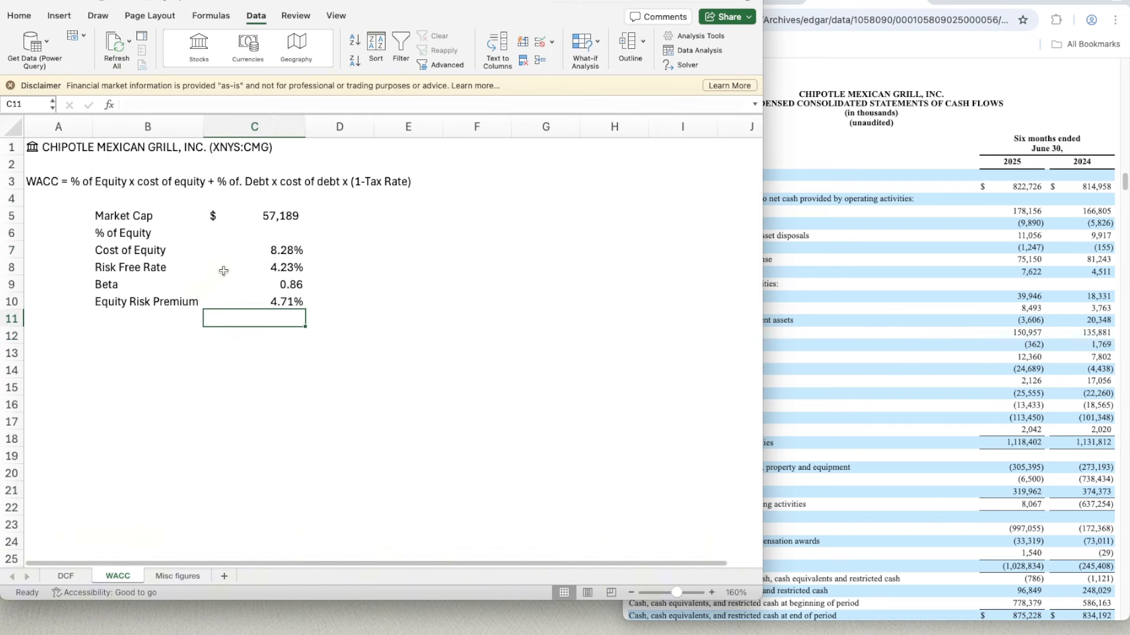
- Add the label Debt in B12, leaving a blank row below Equity Risk Premium
left_click(155, 326)
key("Return")
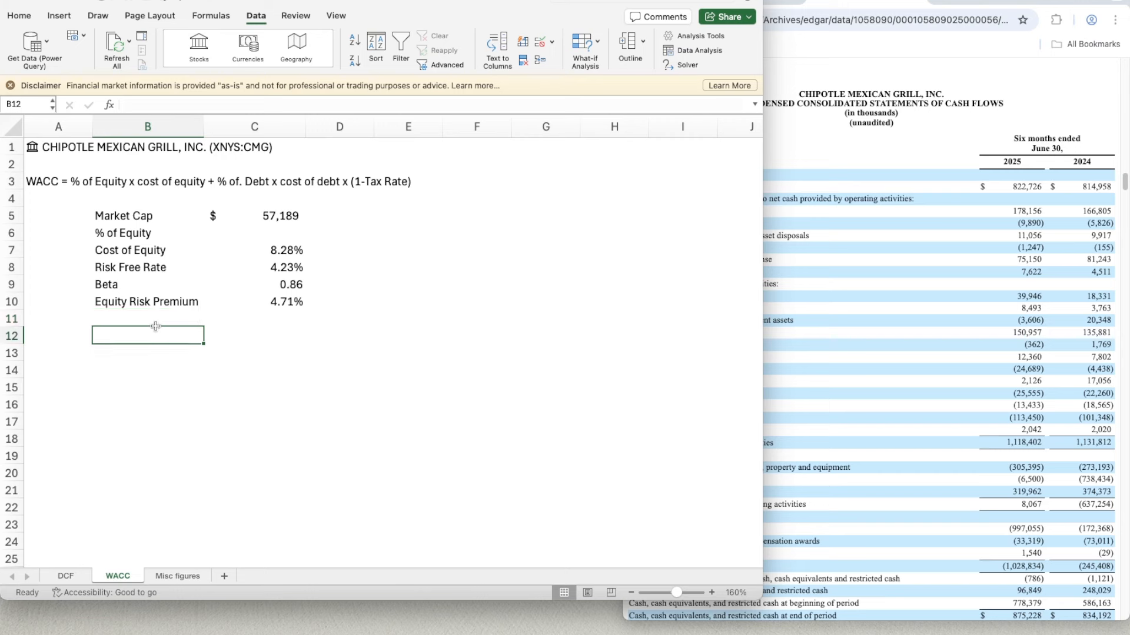
type("Debt")
key("Return")
key("Up")
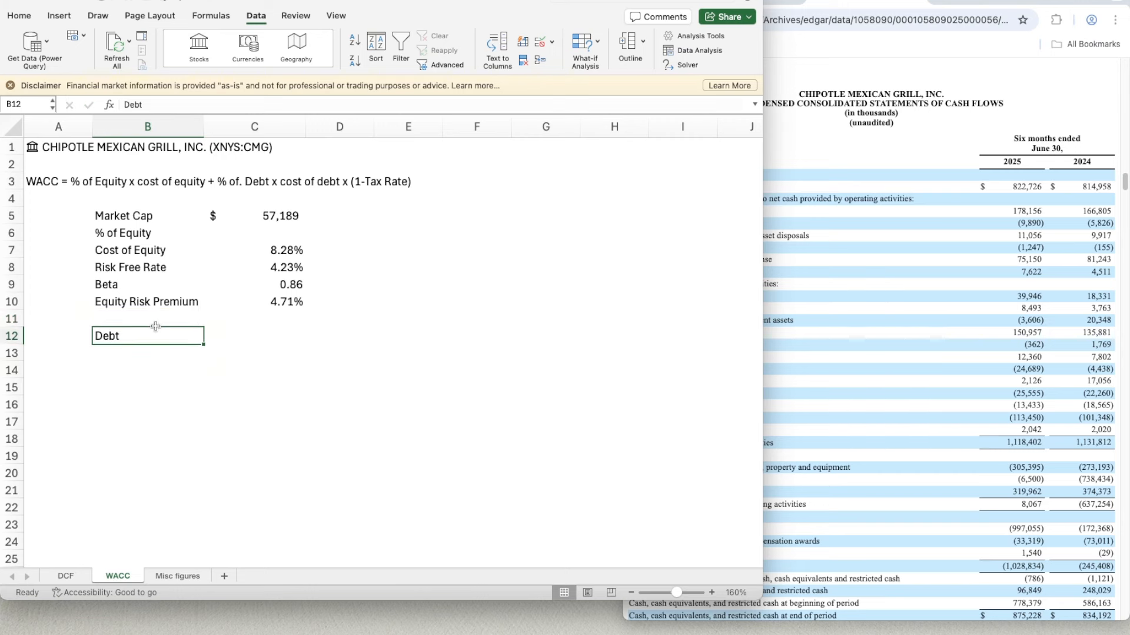
key("Right")
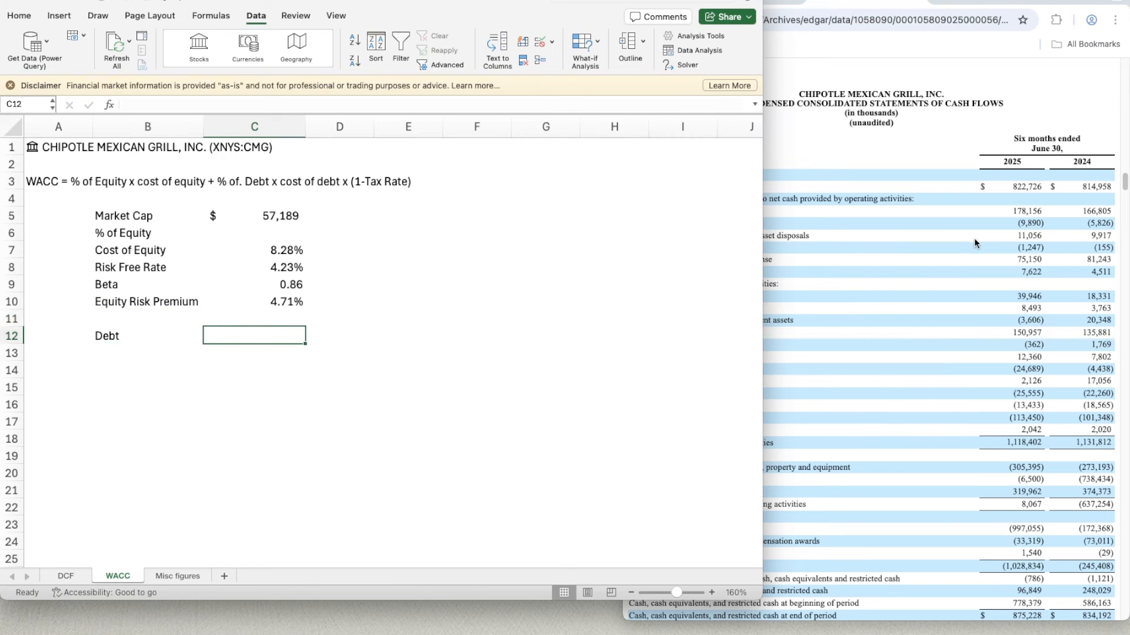
- Switch to the browser and examine the liabilities on the consolidated balance sheet in Chipotle's 2024 annual report
left_click(921, 303)
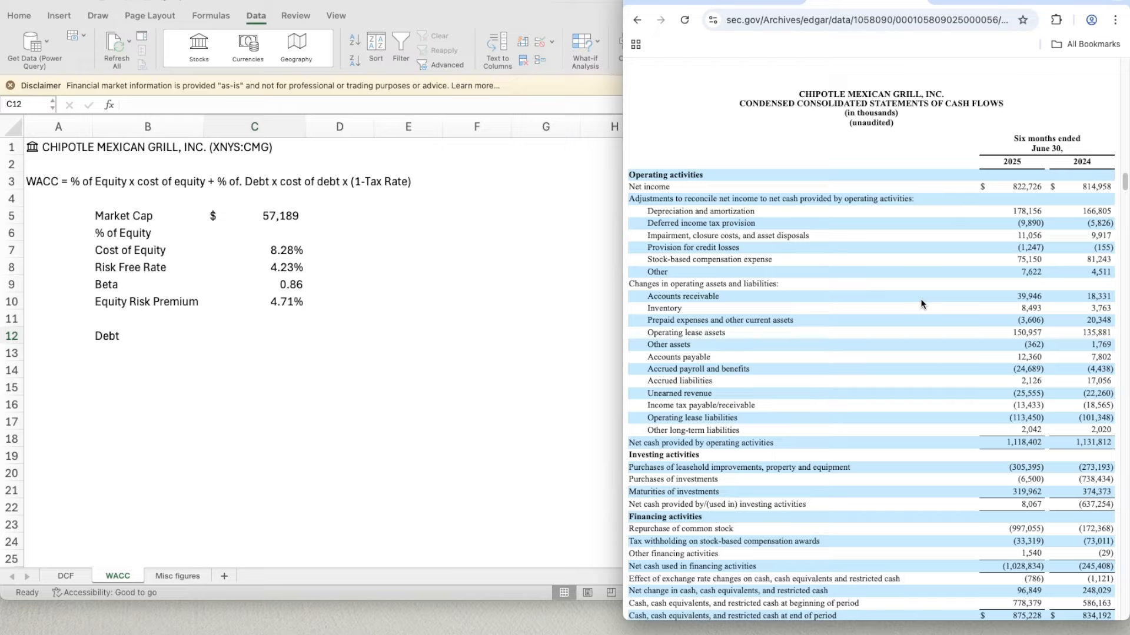
left_click(744, 2)
scroll(914, 374, "down", 8)
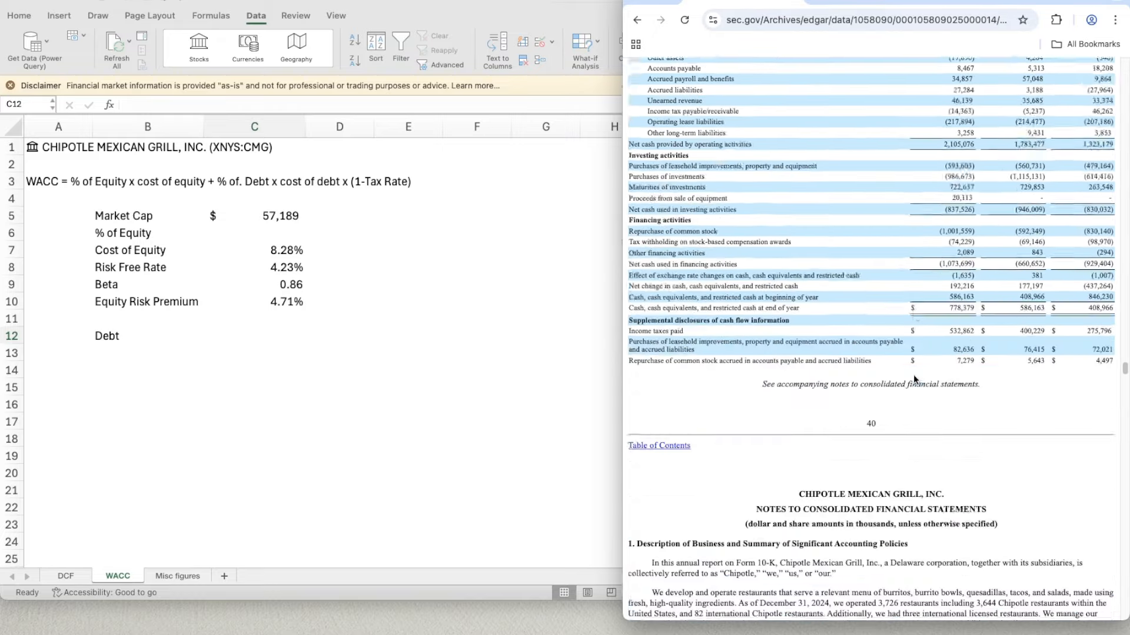
scroll(913, 375, "up", 20)
scroll(914, 380, "up", 15)
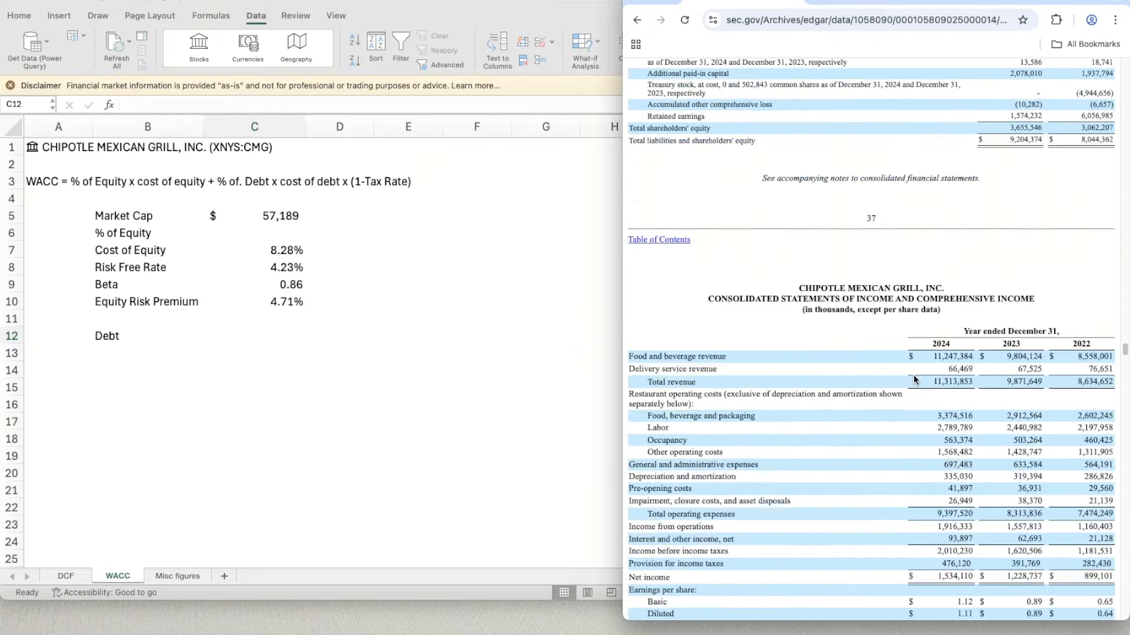
scroll(913, 375, "up", 1)
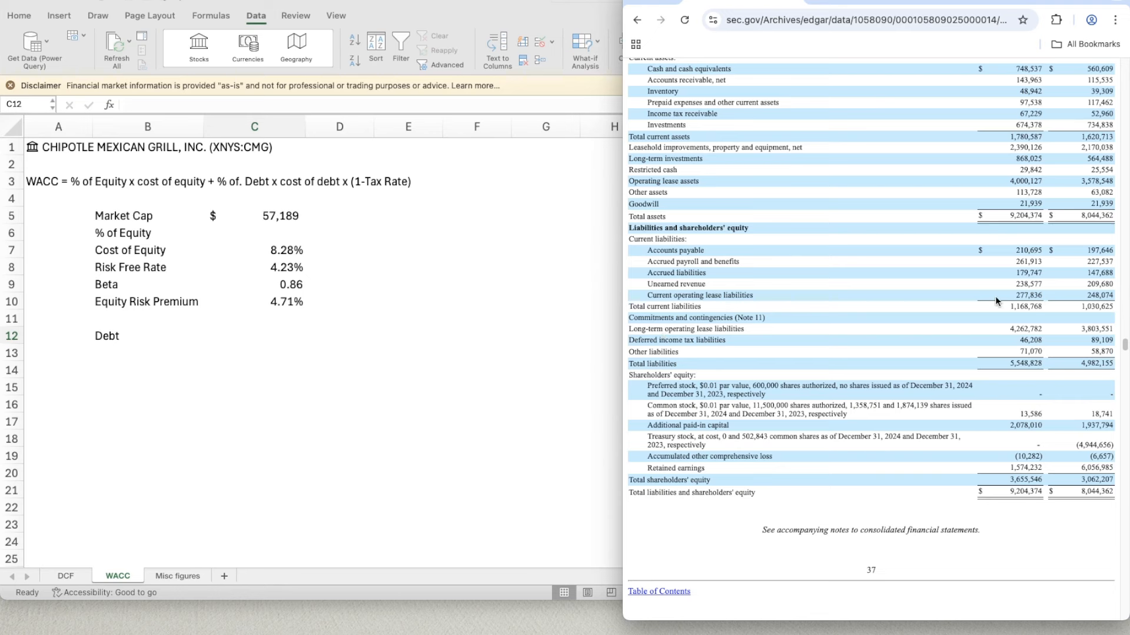
- Switch back to Excel and enter 4781 as the Debt amount in C12
left_click(284, 329)
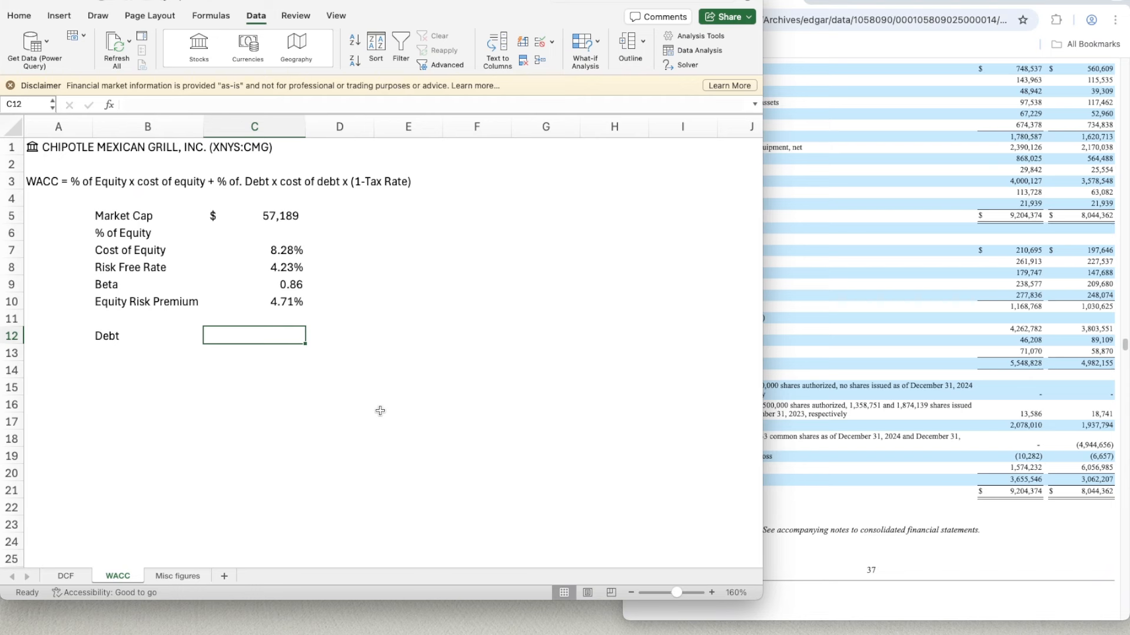
type("4781")
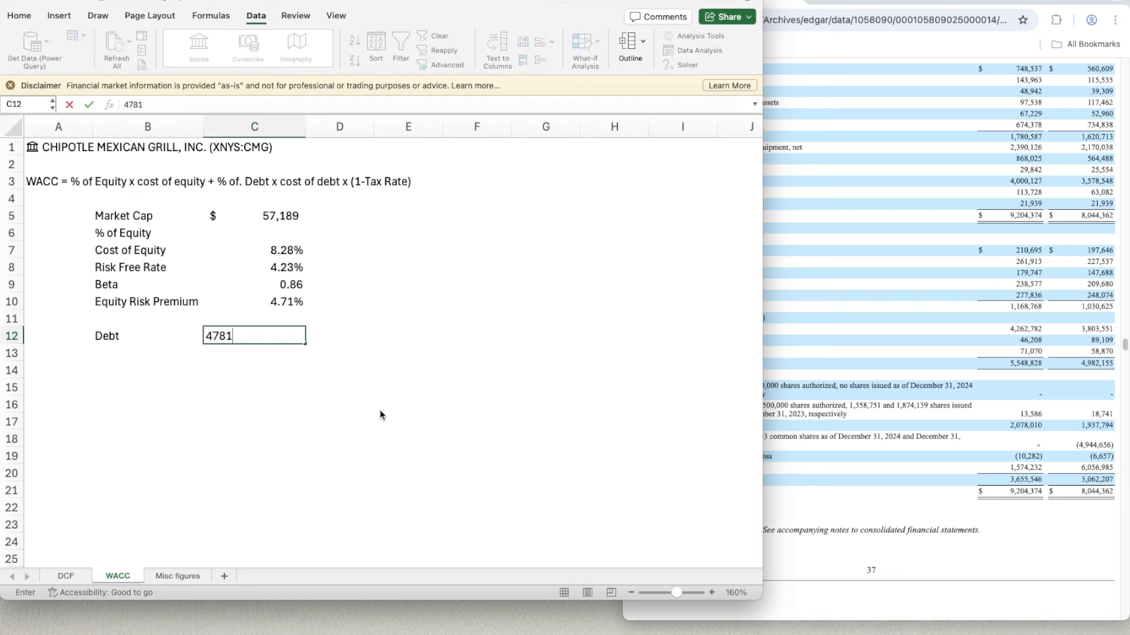
key("Return")
key("Up")
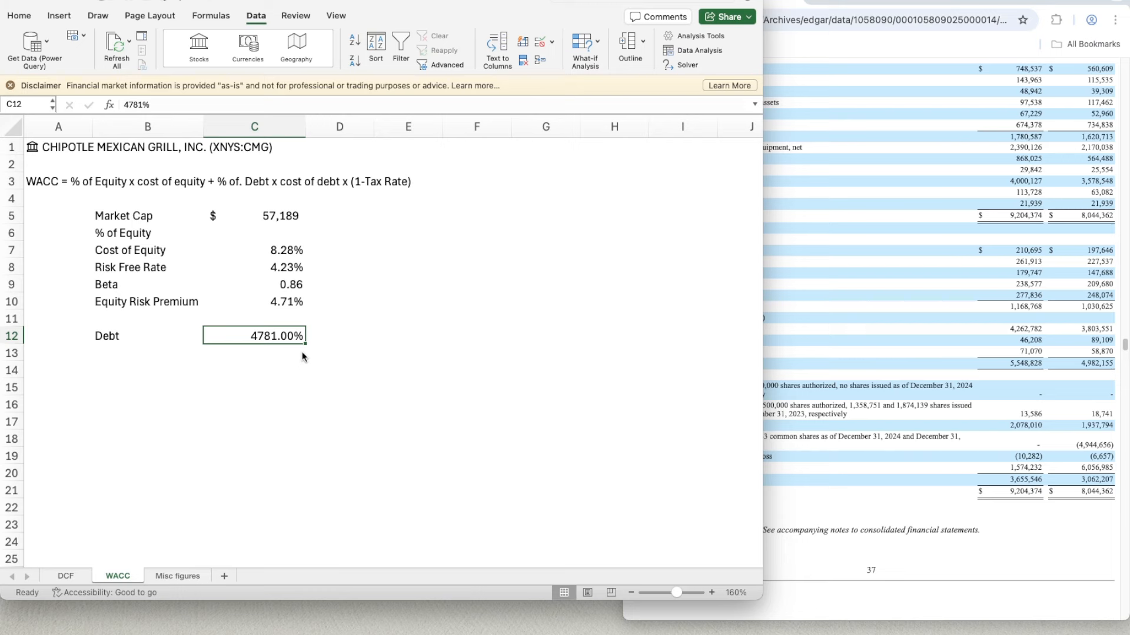
- Format the Debt cell C12 as a Number with 0 decimal places and negative values in parentheses
key("super+1")
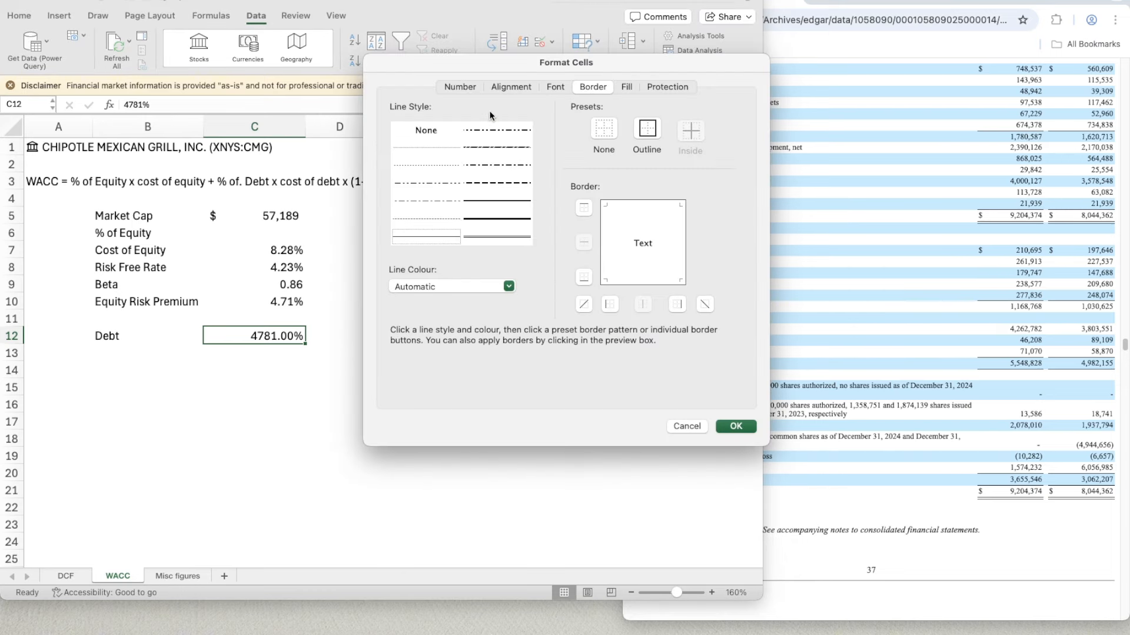
left_click(448, 87)
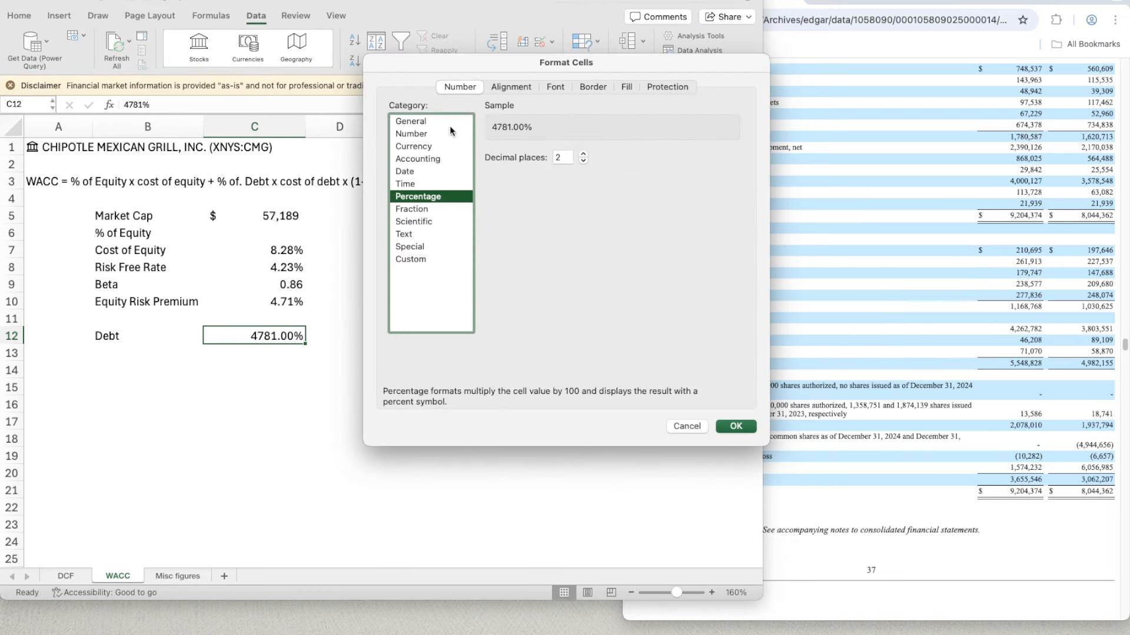
left_click(430, 133)
left_click(584, 160)
left_click(584, 160)
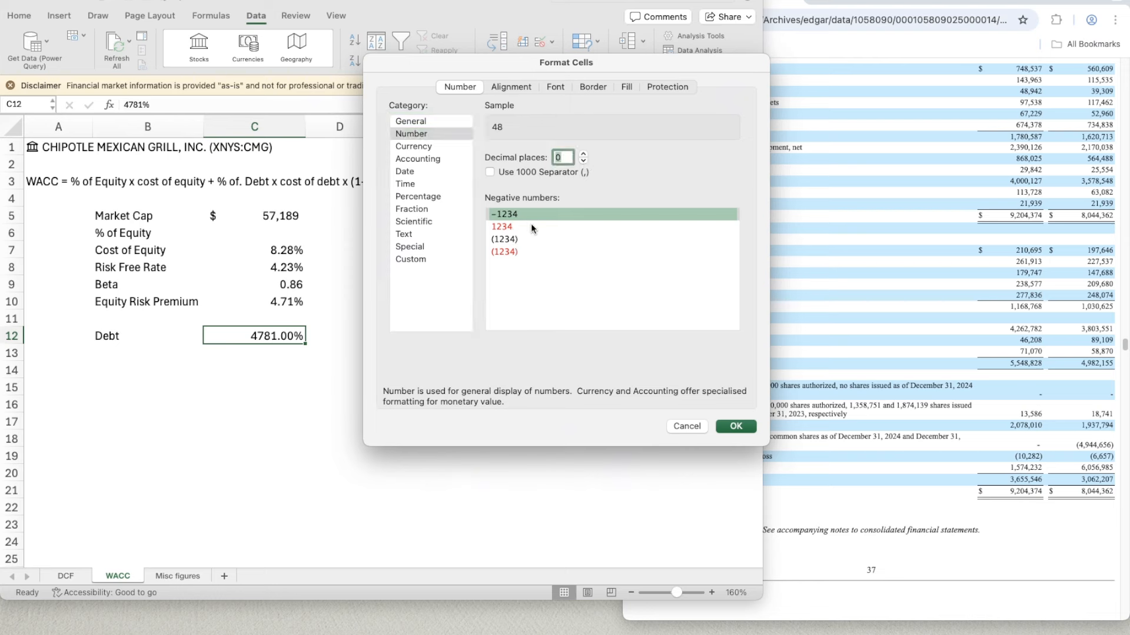
left_click(530, 239)
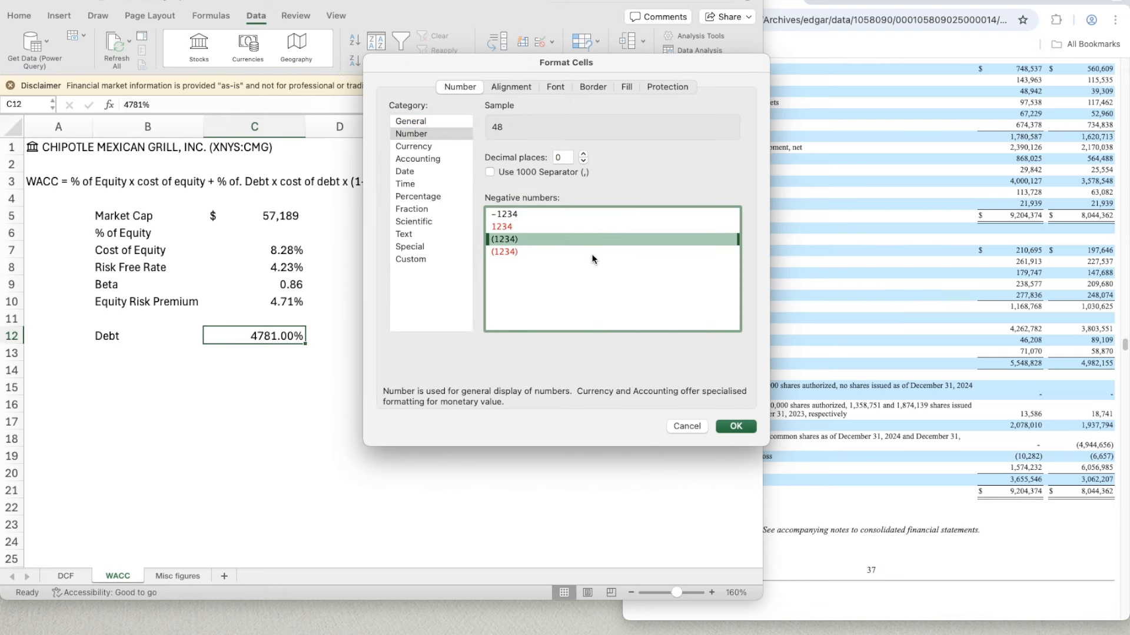
left_click(735, 426)
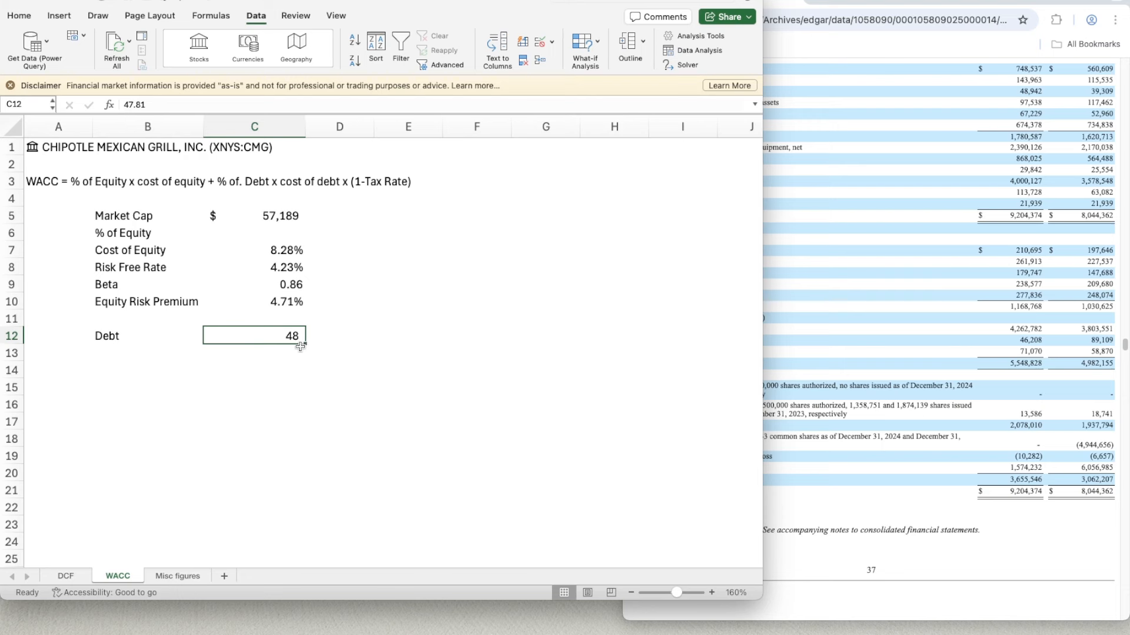
- Re-enter the Debt in C12 as 4781 and apply the 1000 separator to its number format
type("4781")
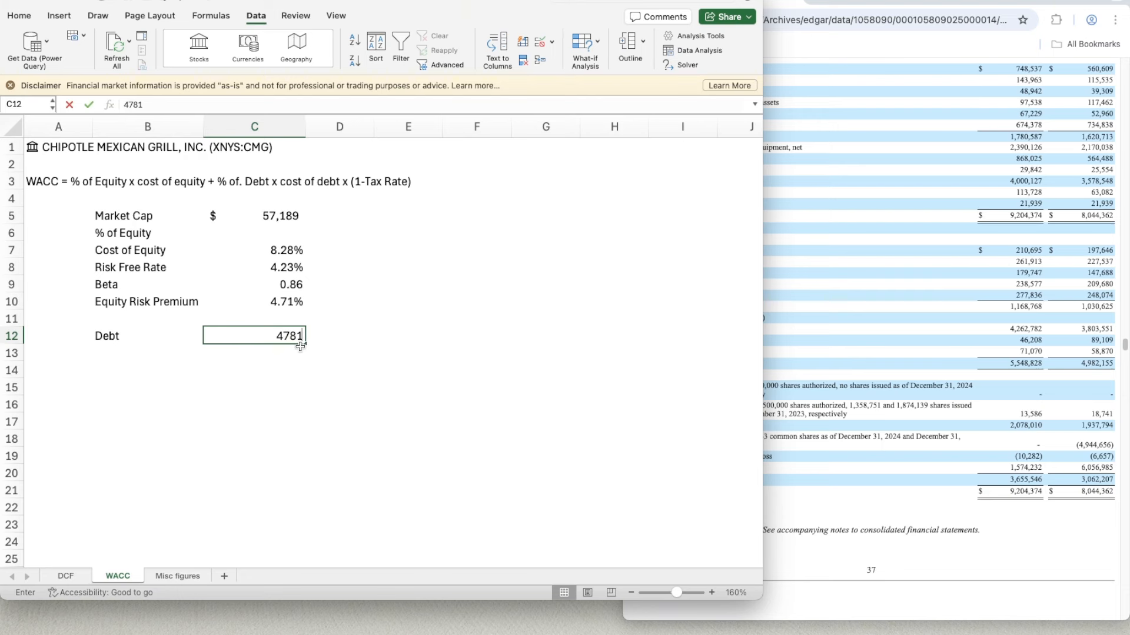
key("Return")
left_click(299, 343)
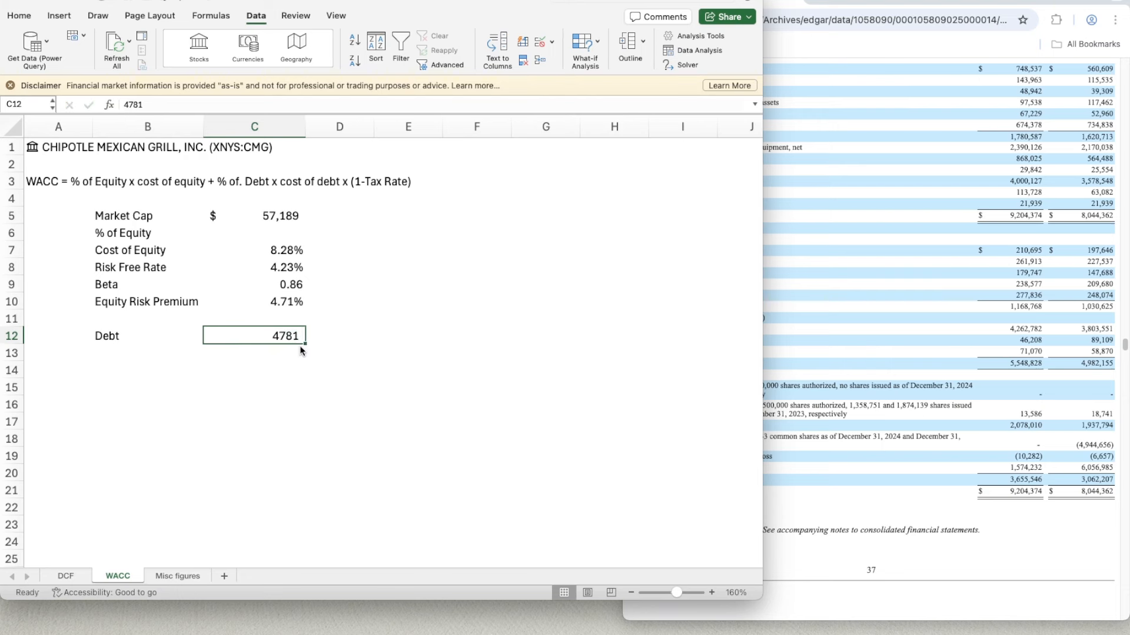
key("super+1")
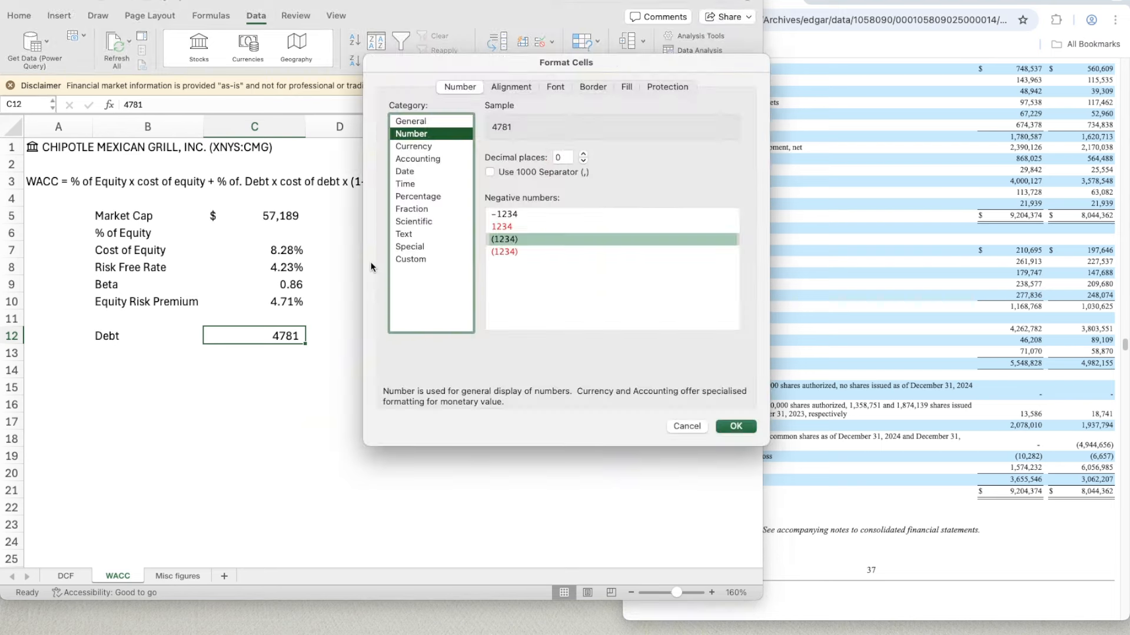
left_click(489, 172)
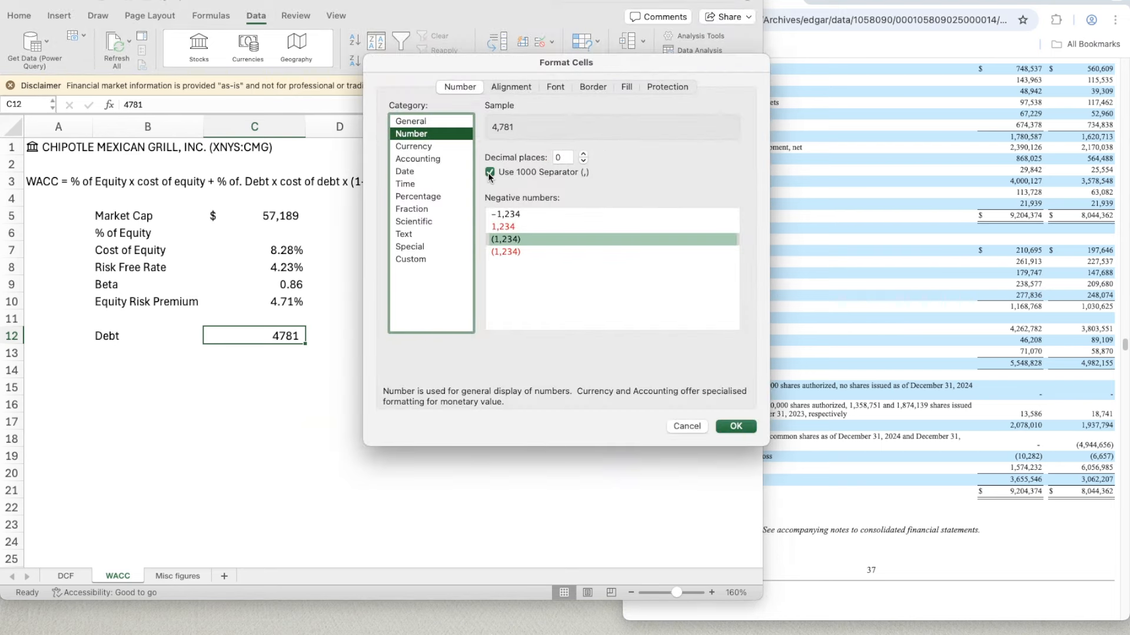
left_click(734, 425)
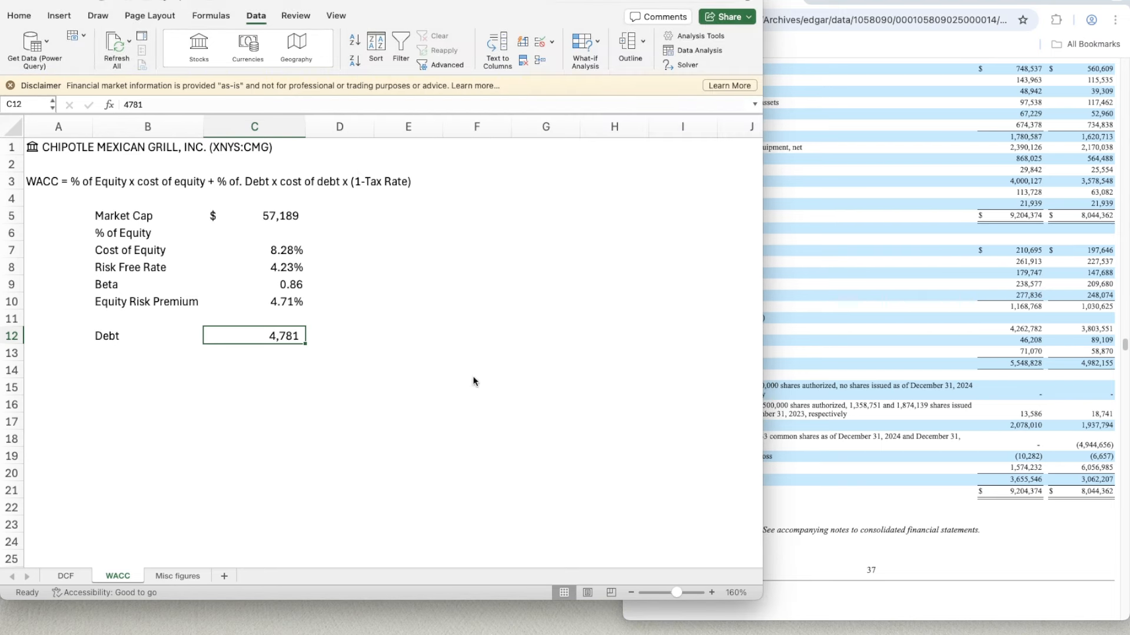
- Switch to the browser and review the lease liabilities on the annual report's balance sheet
left_click(243, 368)
key("Up")
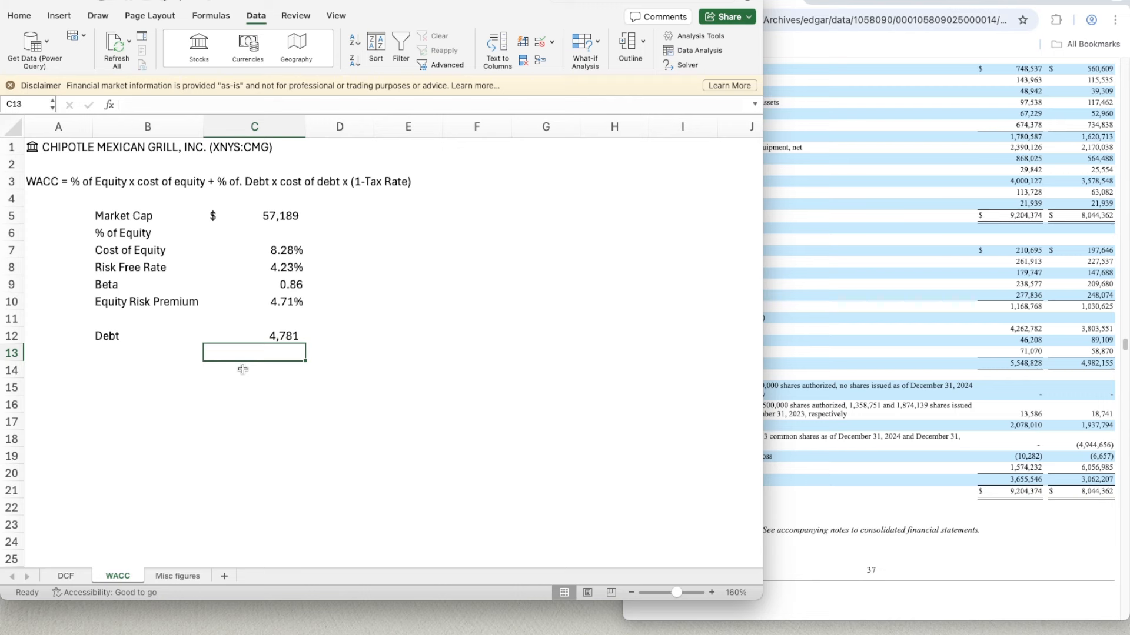
left_click(1024, 321)
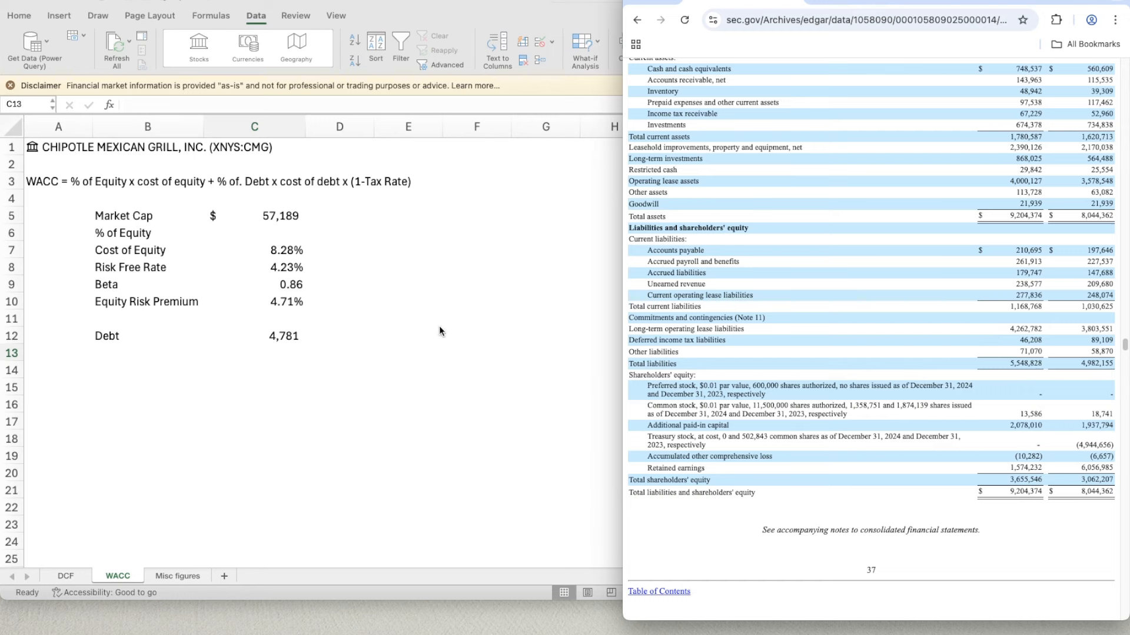
- Switch to Excel and replace the Debt amount in C12 with the formula =277.836+4262.782
left_click(290, 341)
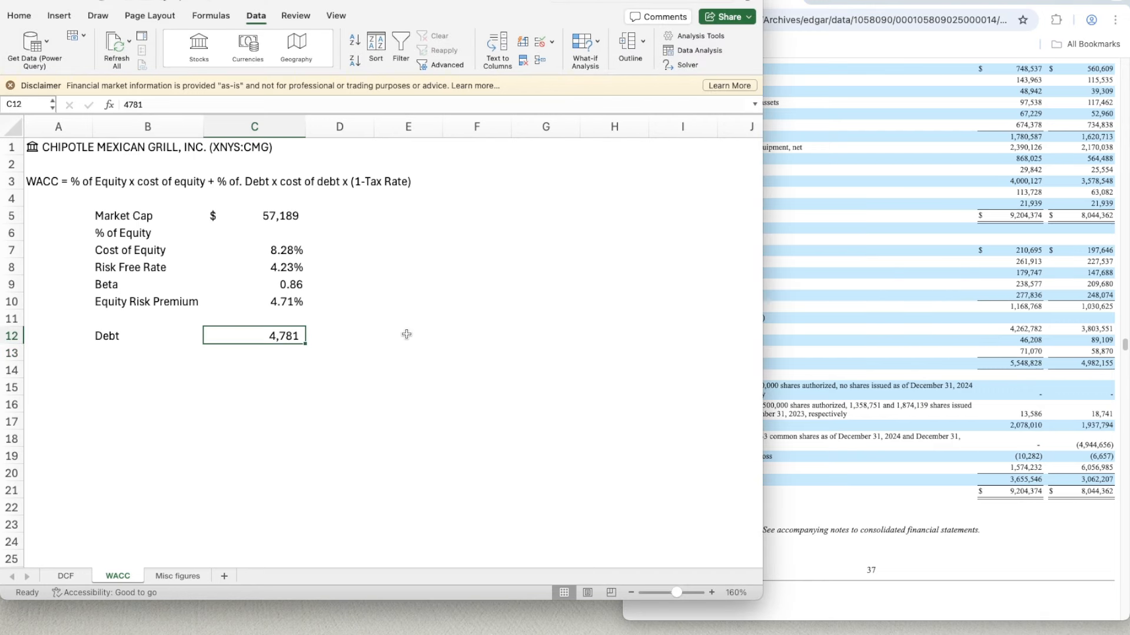
type("=2")
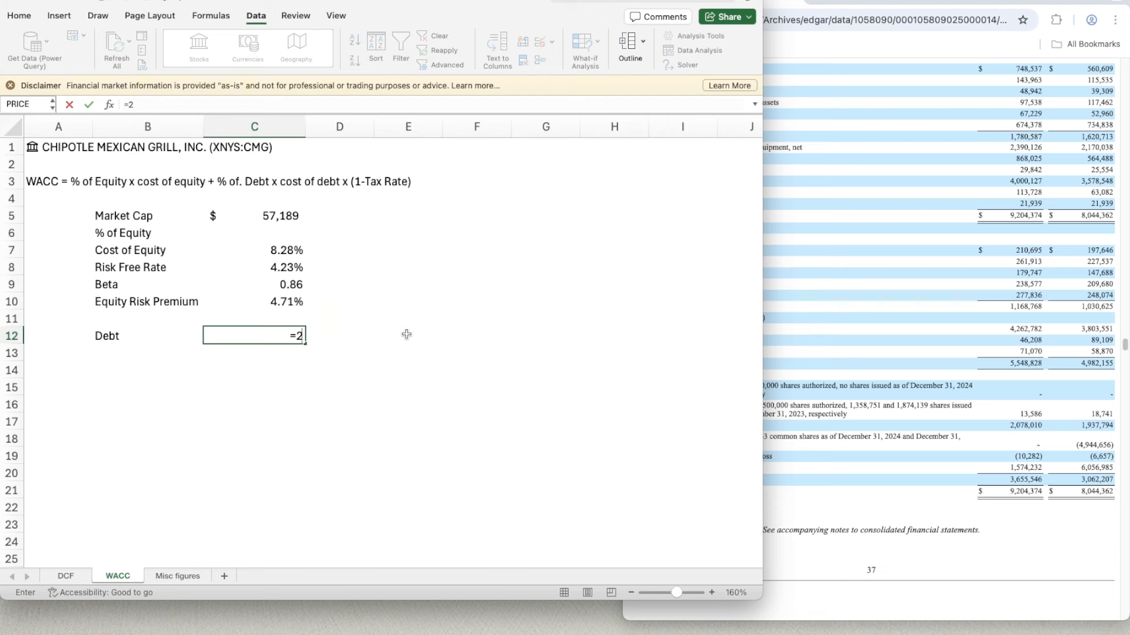
type("77.836+426")
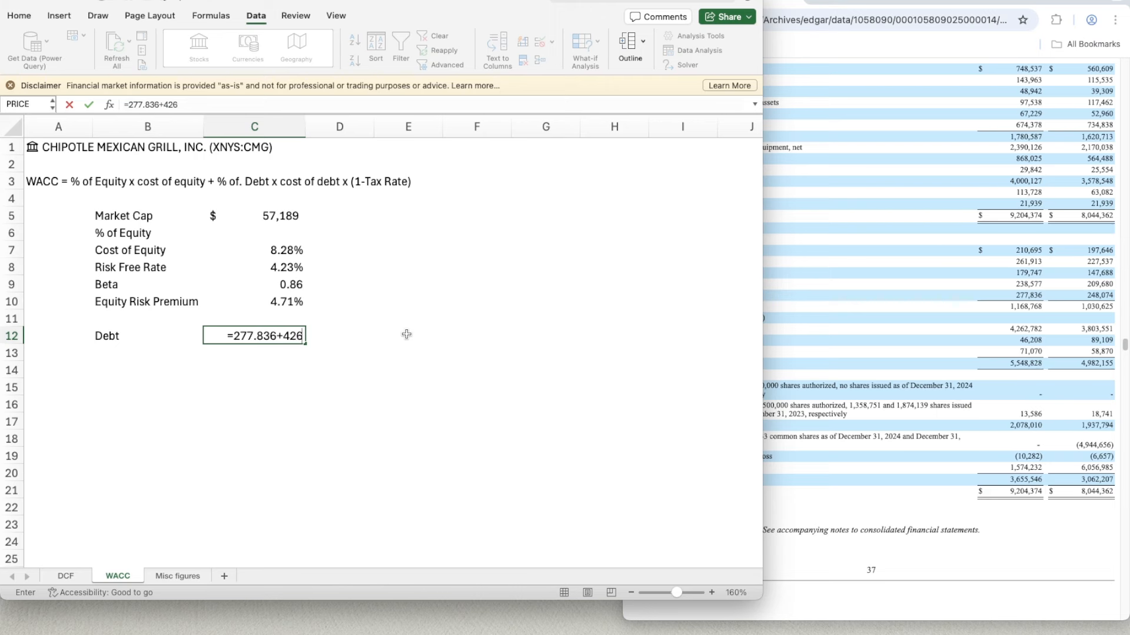
type("2.782")
key("Return")
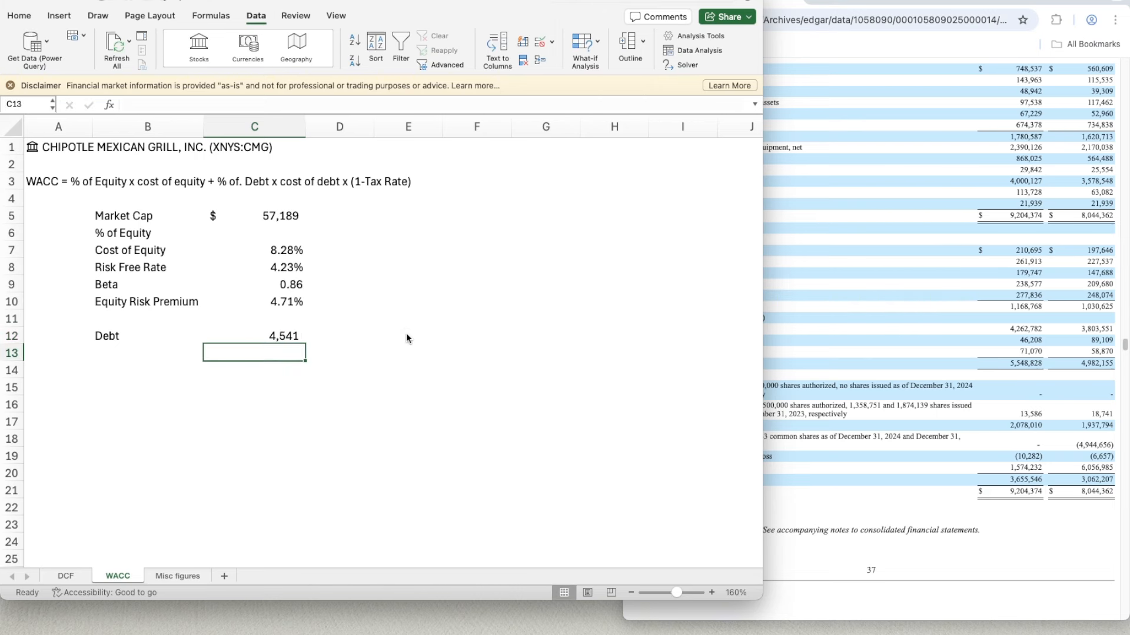
key("Up")
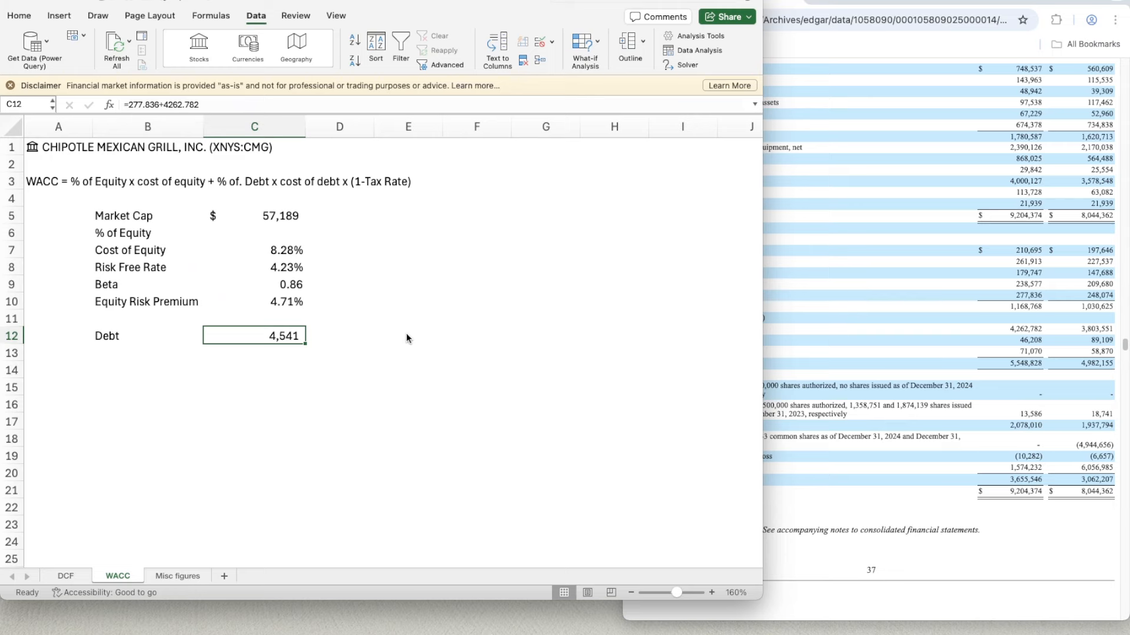
- Switch to the browser and examine the lease liabilities on the quarterly report's June 30, 2025 balance sheet
left_click(902, 377)
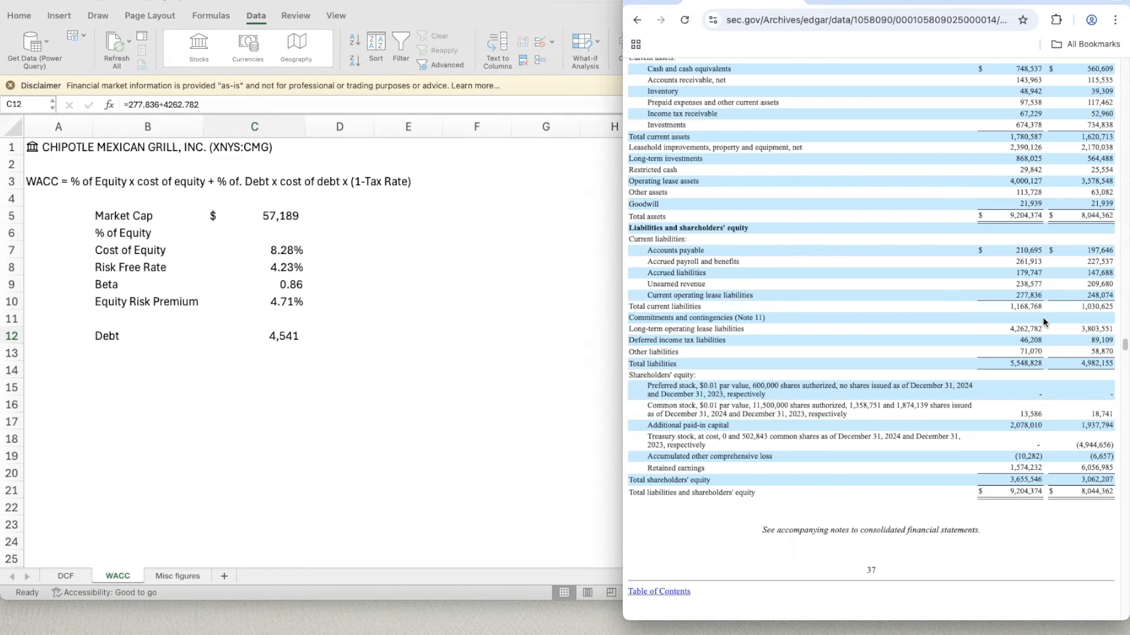
scroll(1012, 288, "down", 5)
scroll(997, 308, "up", 8)
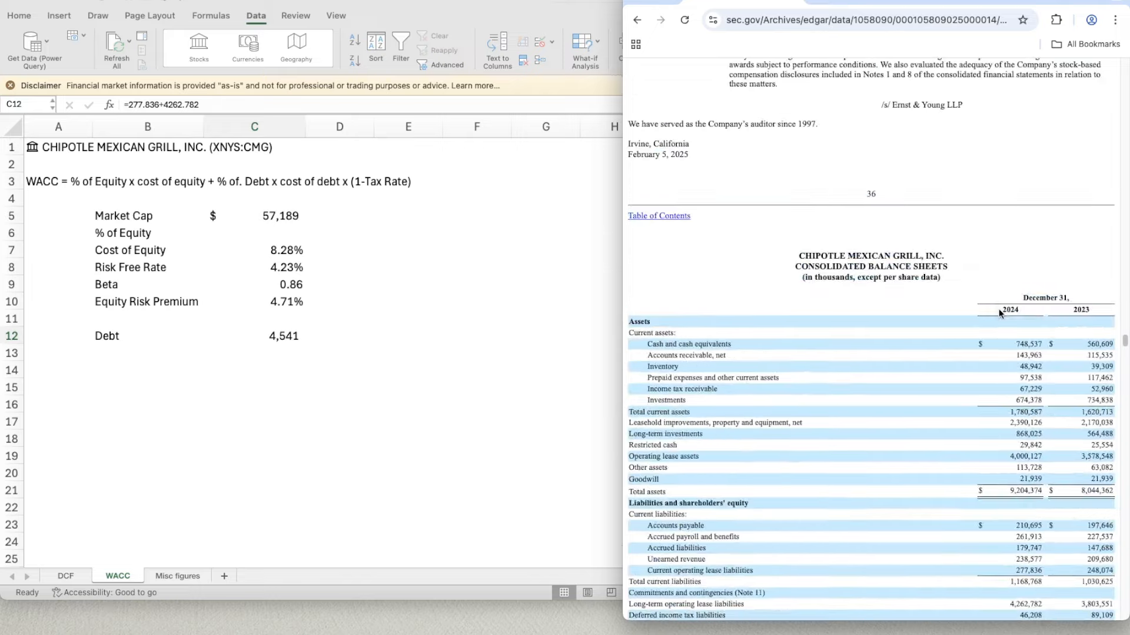
left_click(852, 3)
scroll(913, 389, "down", 3)
scroll(913, 389, "up", 15)
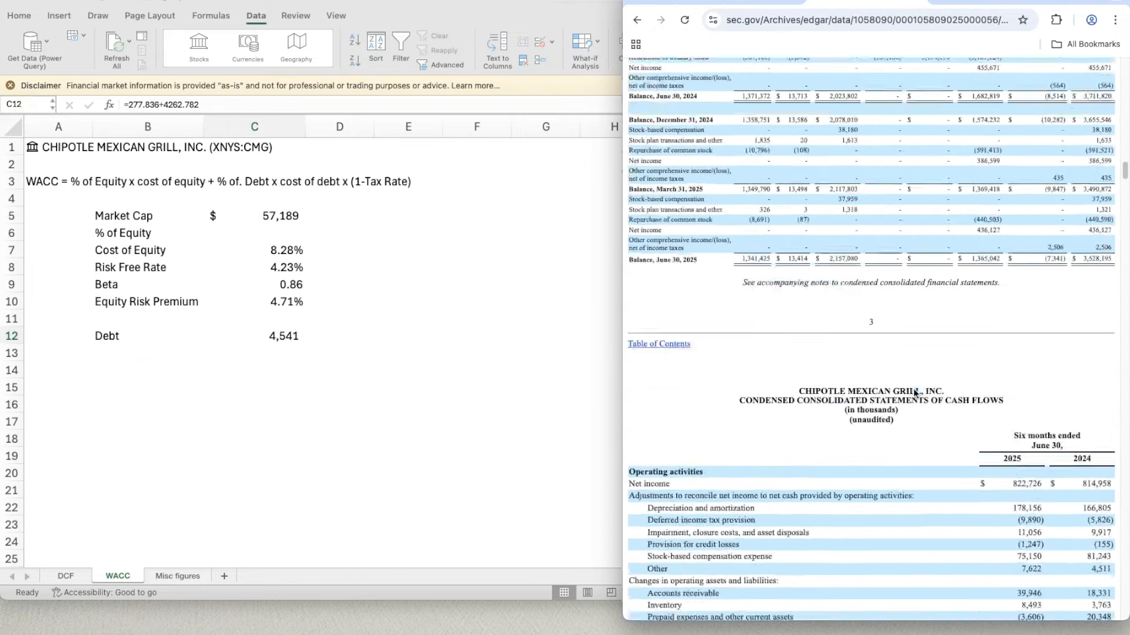
scroll(913, 393, "up", 10)
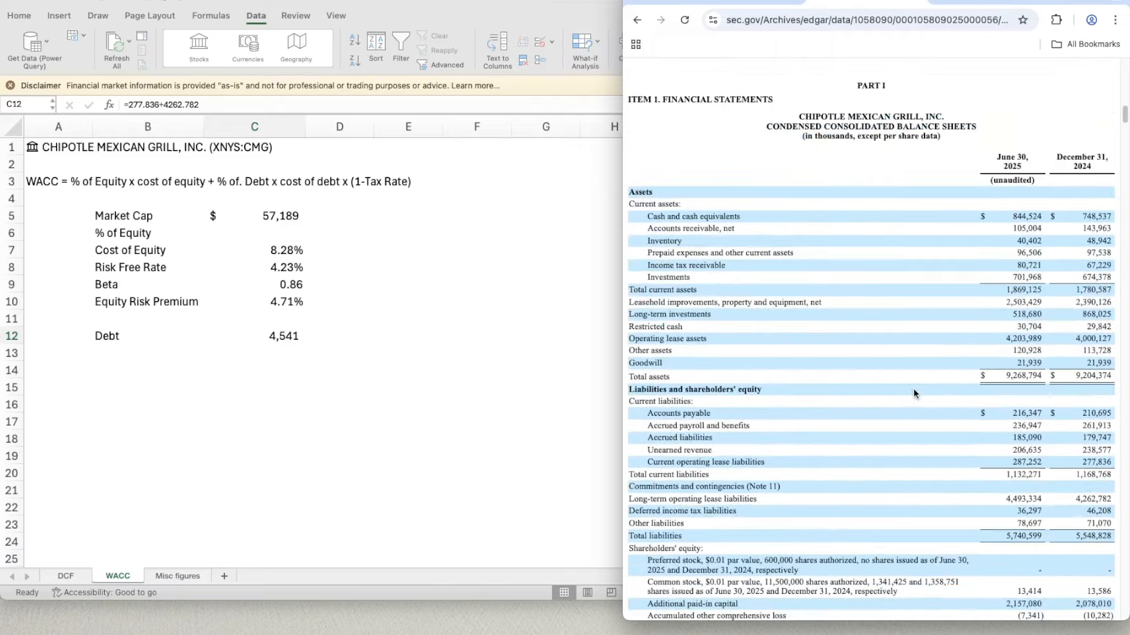
scroll(913, 388, "down", 3)
- Back in Excel, replace the Debt formula in C12 with =287.252+4493.334, the current plus long-term operating lease liabilities for June 30, 2025
left_click(291, 336)
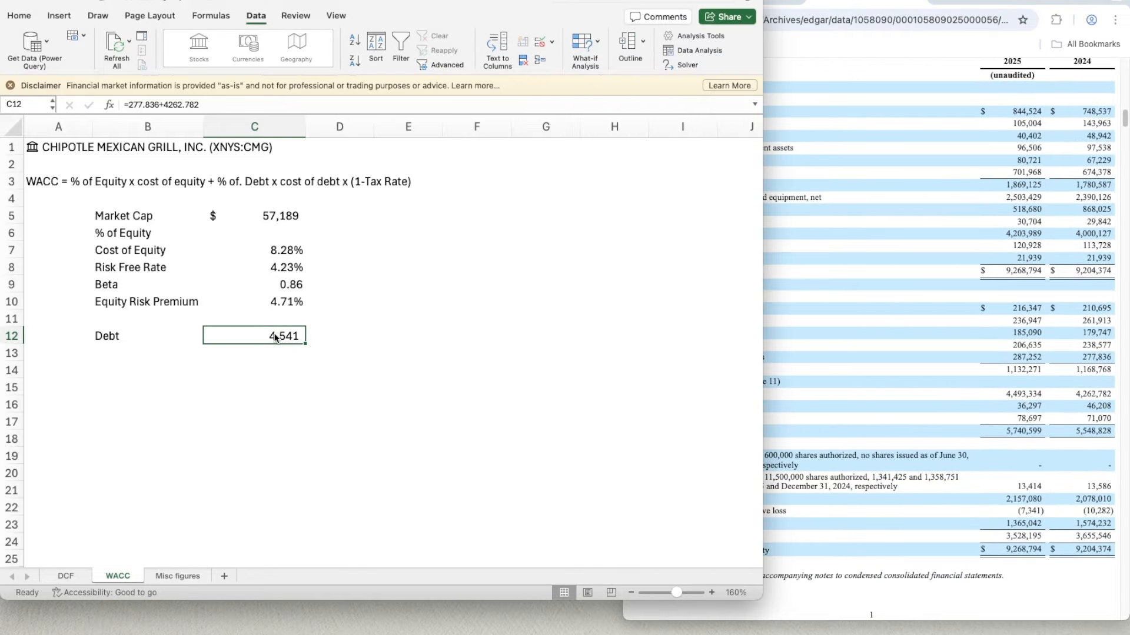
key("Delete")
left_click(951, 372)
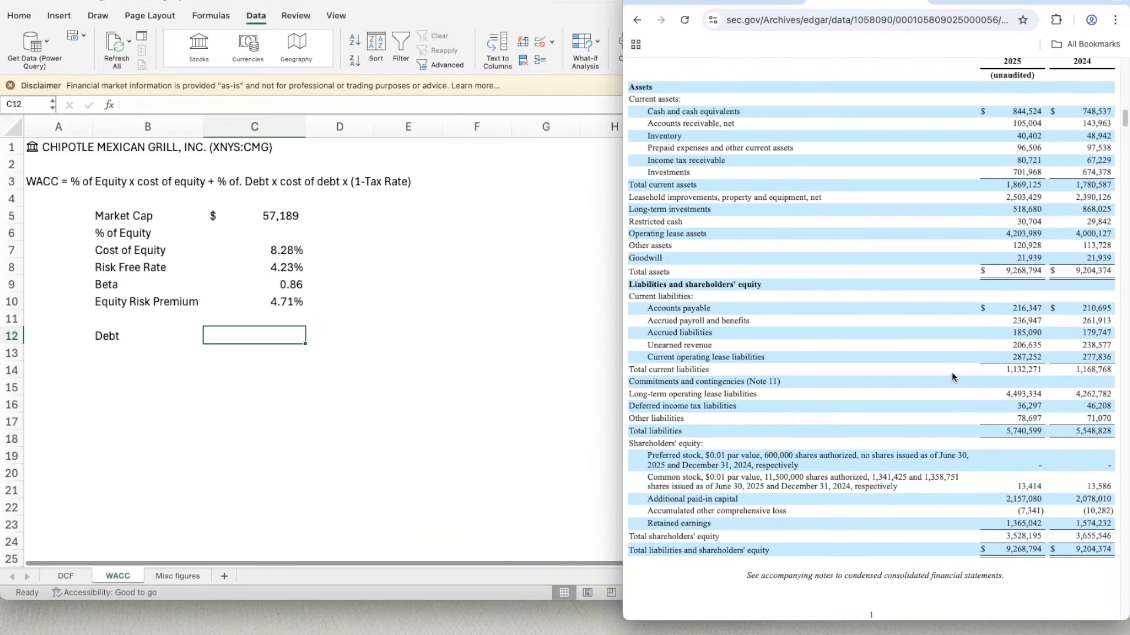
left_click(285, 337)
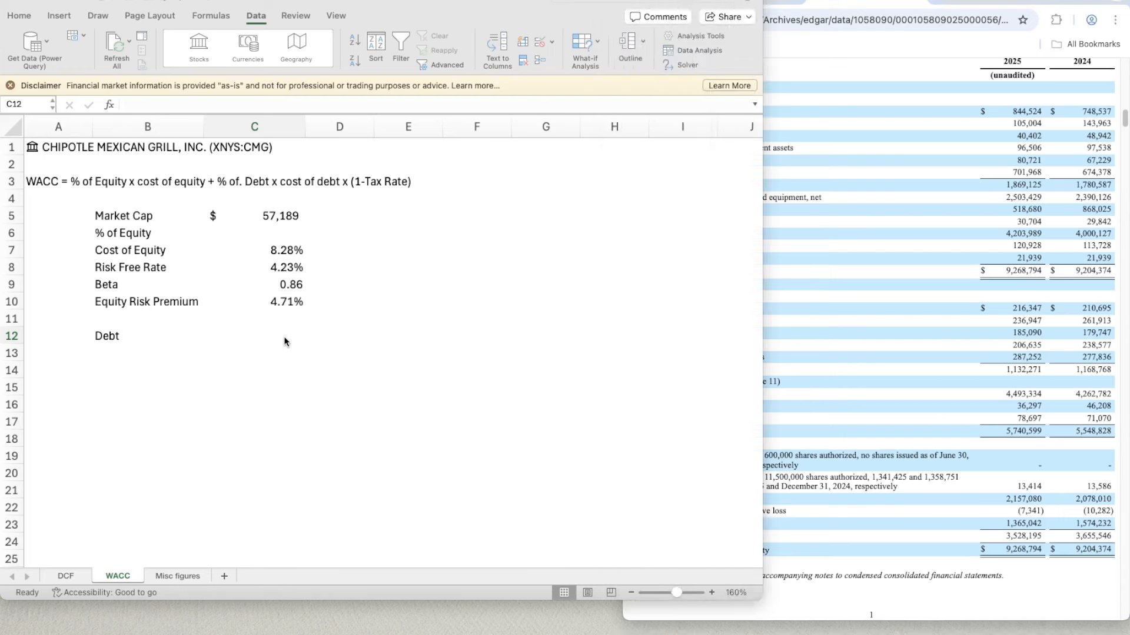
double_click(288, 336)
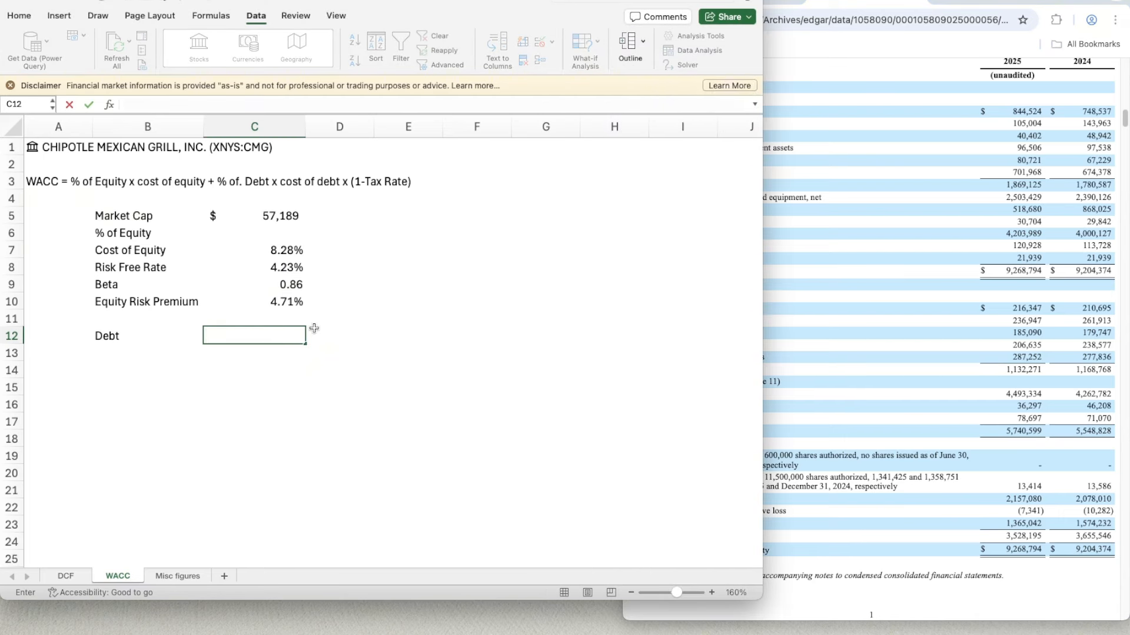
type("=287.2")
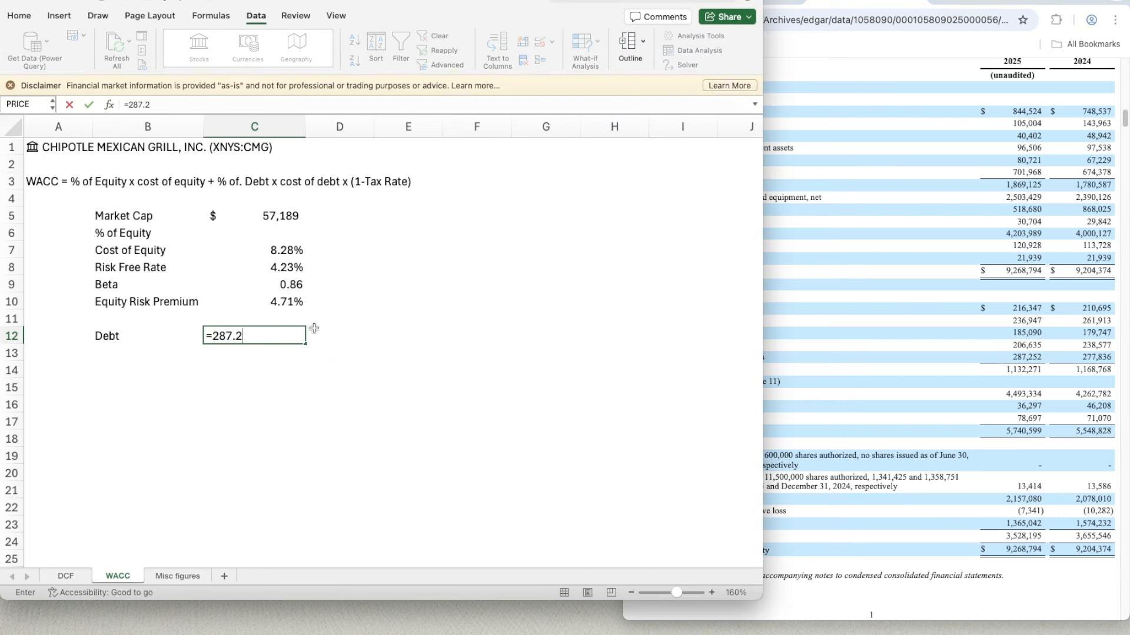
type("52+")
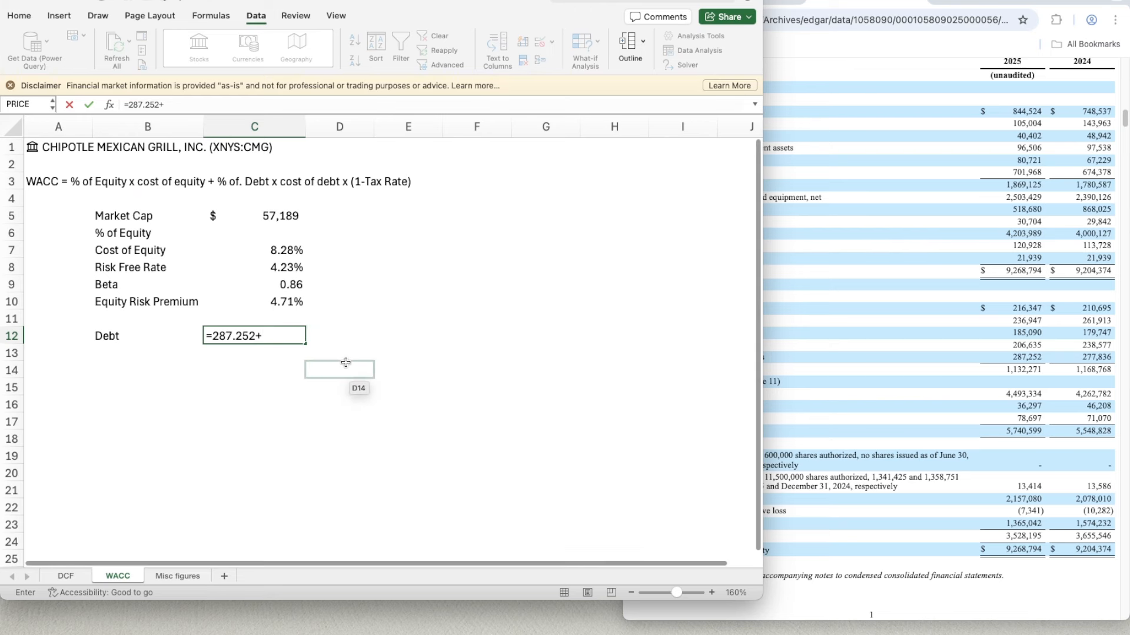
type("4493")
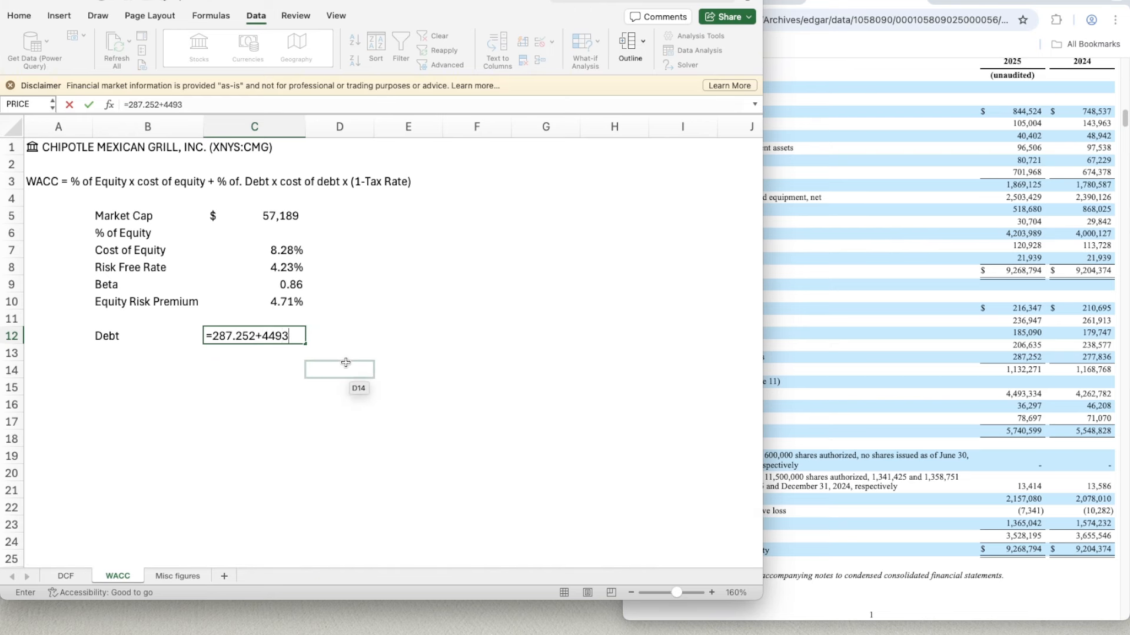
type(".334")
key("Return")
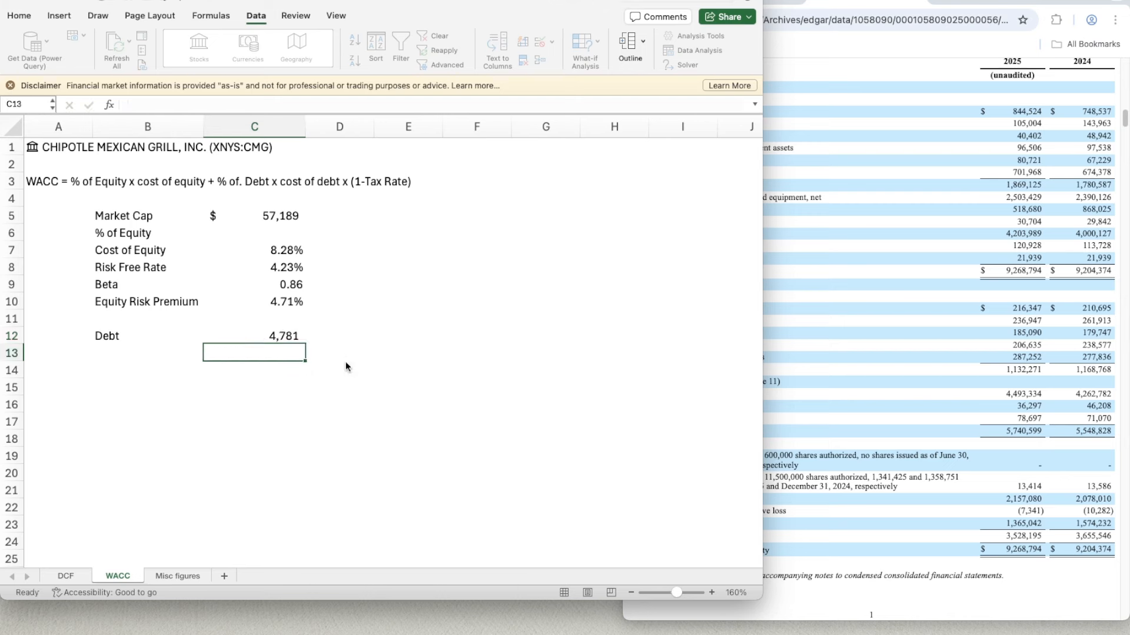
- Add the row labels "% of Debt" in B13 and "Cost of Debt" in B14
left_click(128, 348)
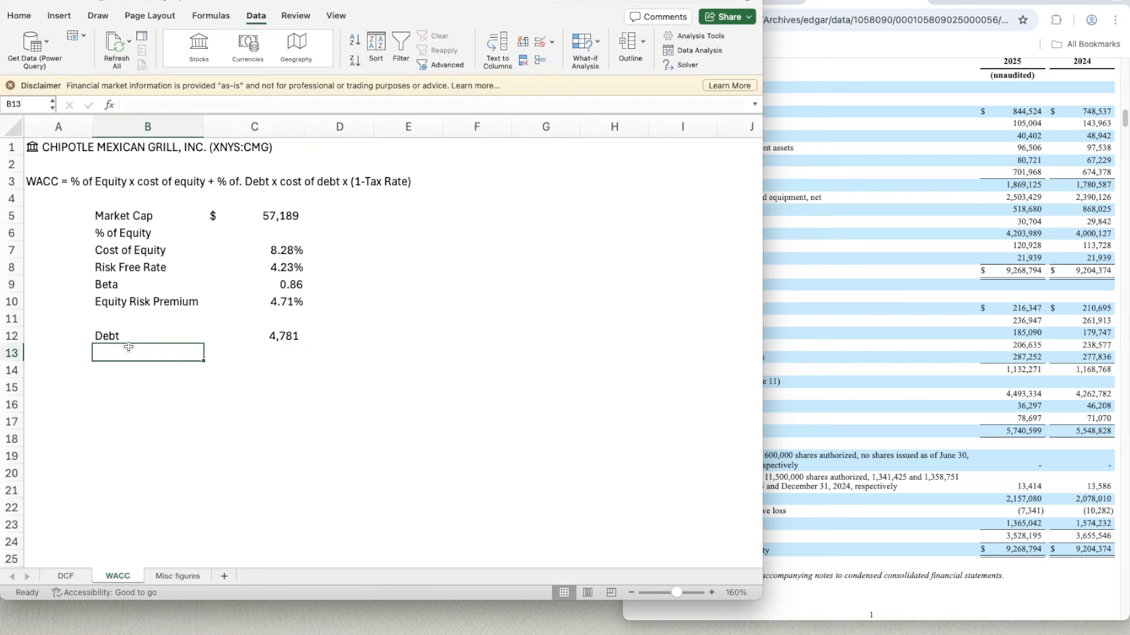
type("% of Debt")
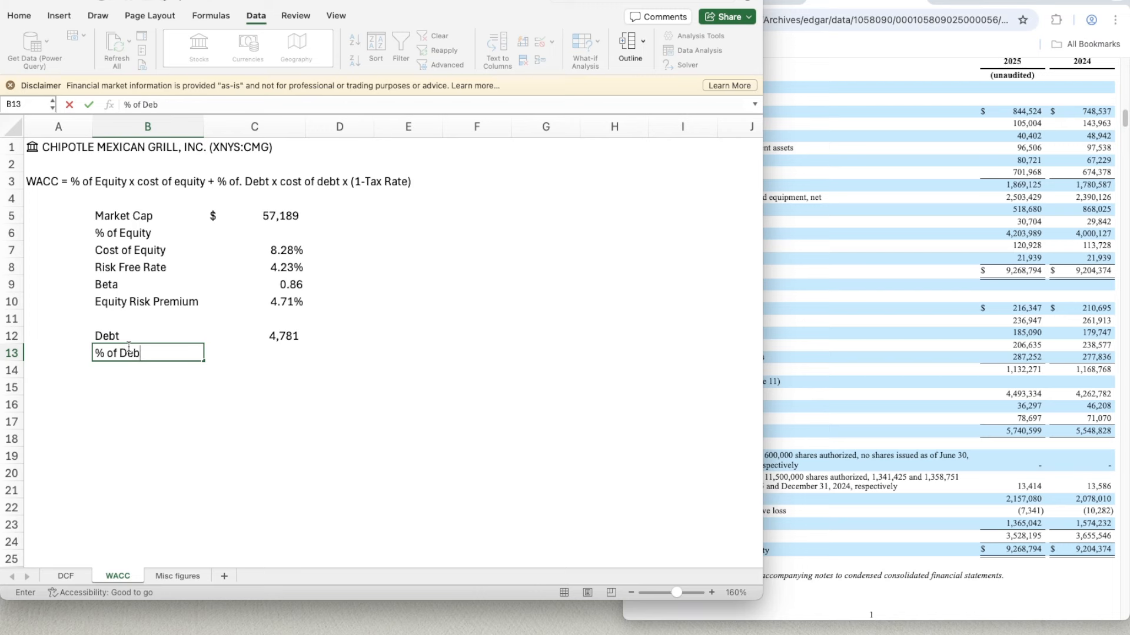
key("Return")
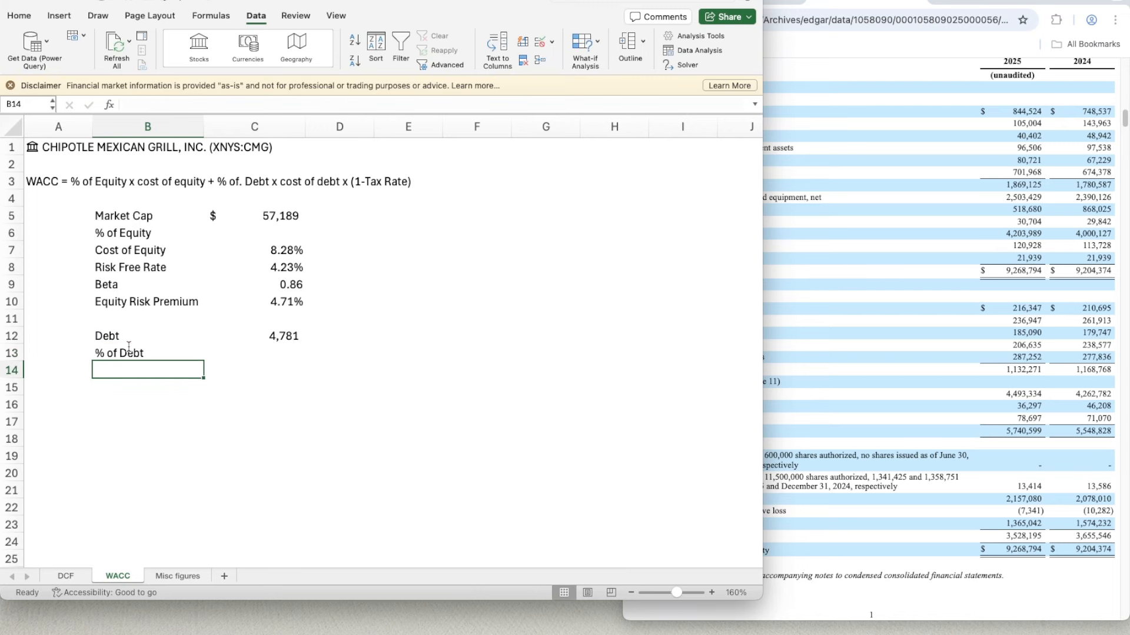
key("Right")
key("Left")
key("Down")
key("Down")
key("Up")
key("Up")
type("Cost of Debt")
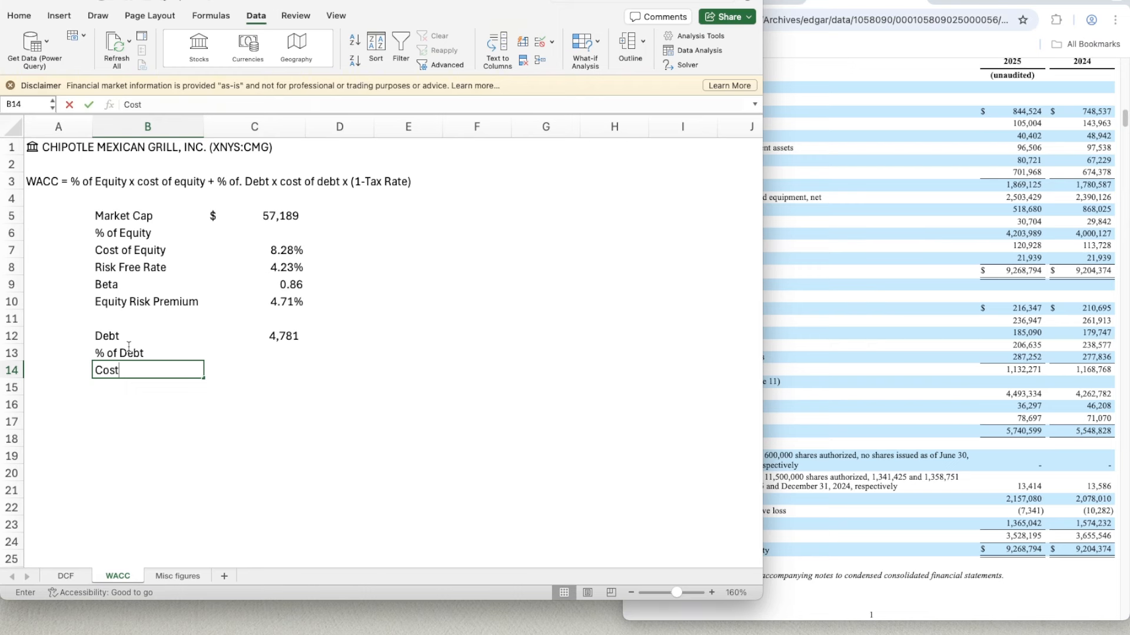
key("Return")
key("Up")
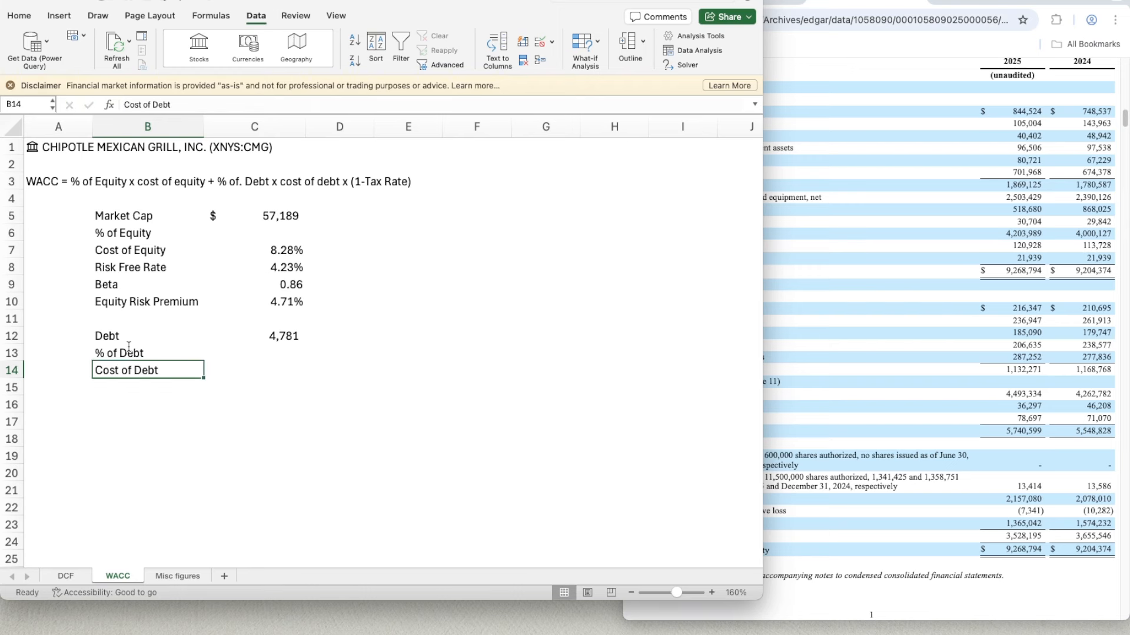
key("Right")
- Switch to the browser and look through the annual report's notes for the Leases note with the weighted-average discount rate
left_click(911, 334)
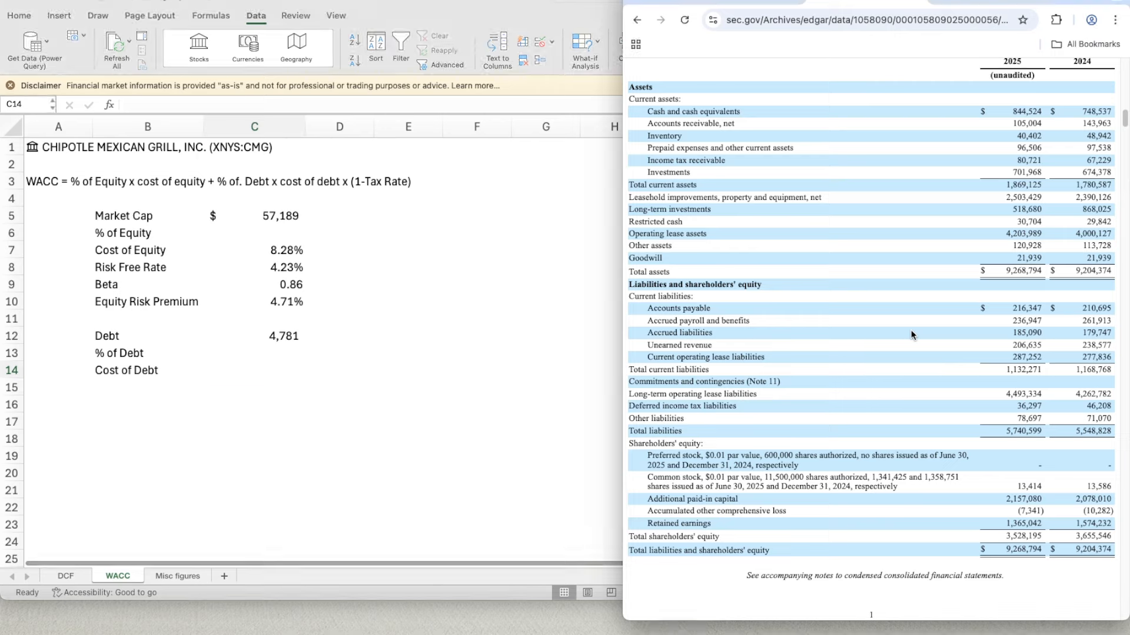
scroll(907, 333, "up", 3)
scroll(907, 334, "down", 3)
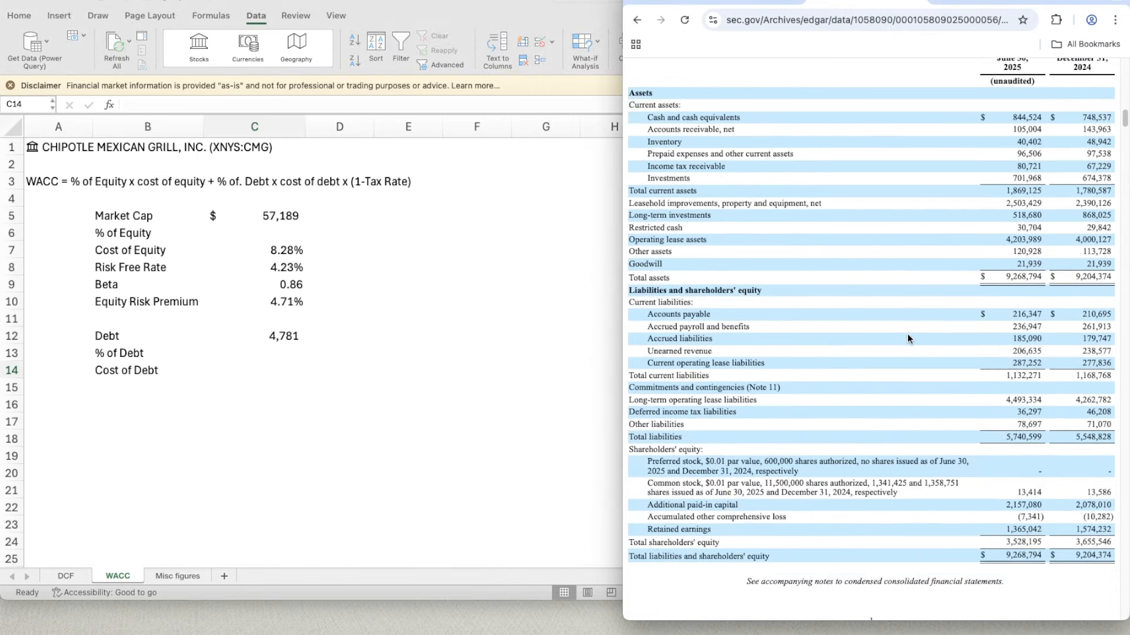
scroll(907, 334, "up", 3)
left_click(756, 1)
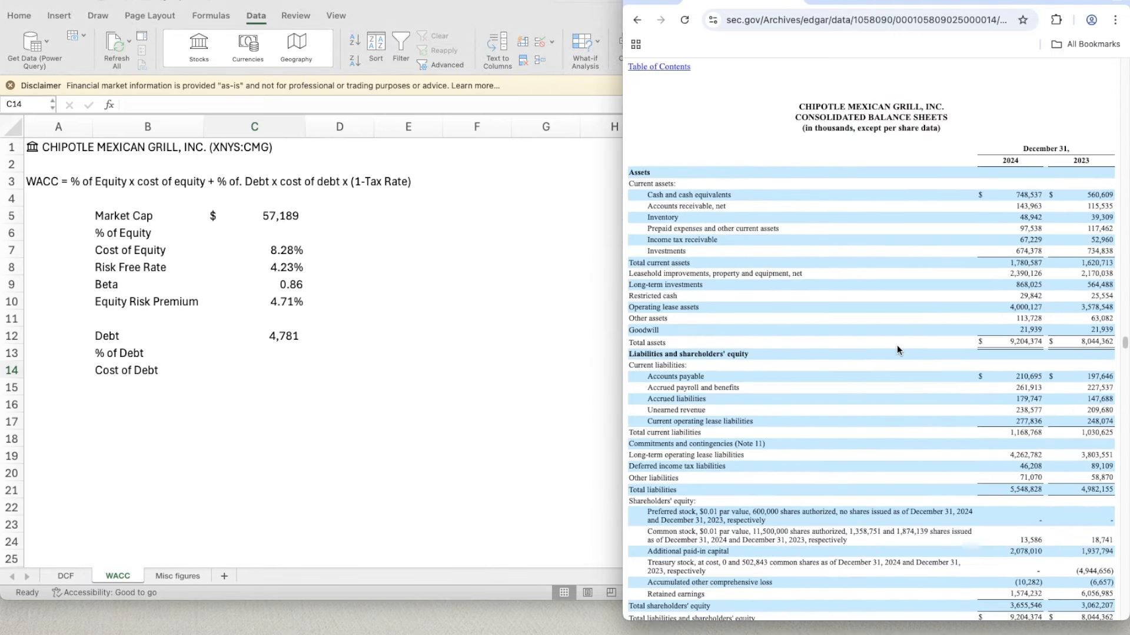
scroll(873, 304, "down", 15)
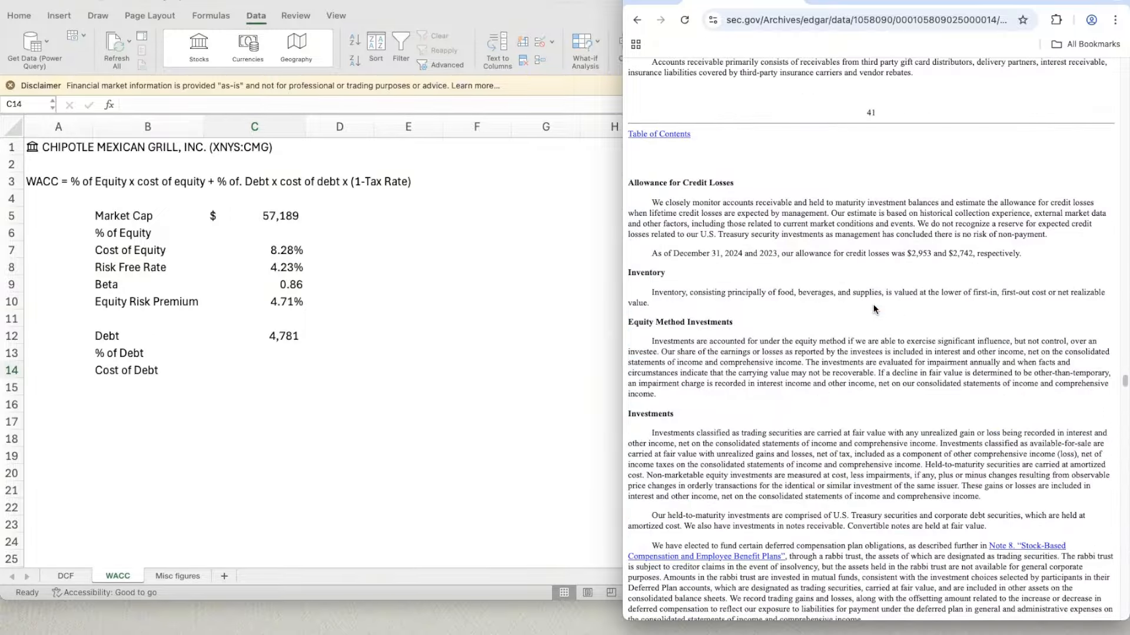
scroll(873, 309, "down", 10)
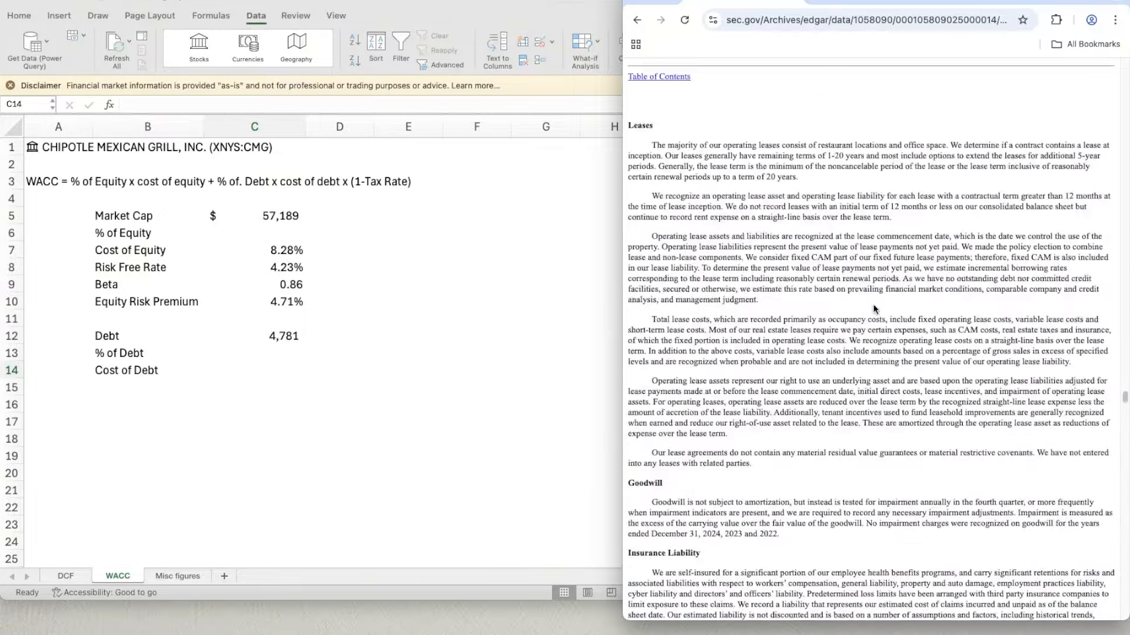
scroll(873, 308, "down", 5)
scroll(873, 306, "up", 4)
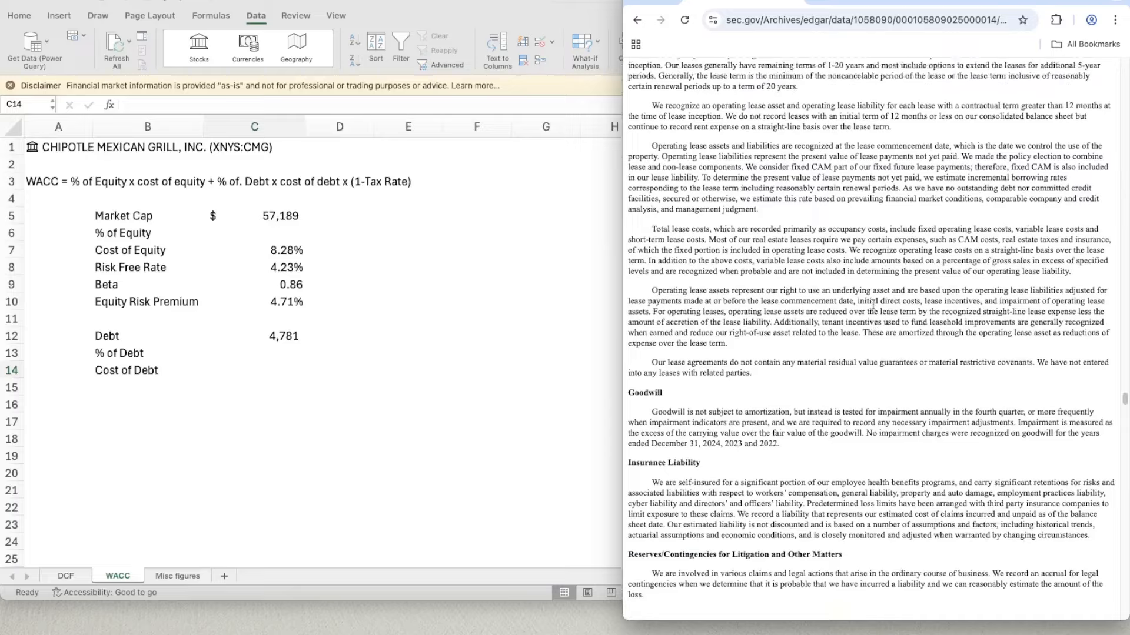
scroll(873, 305, "up", 2)
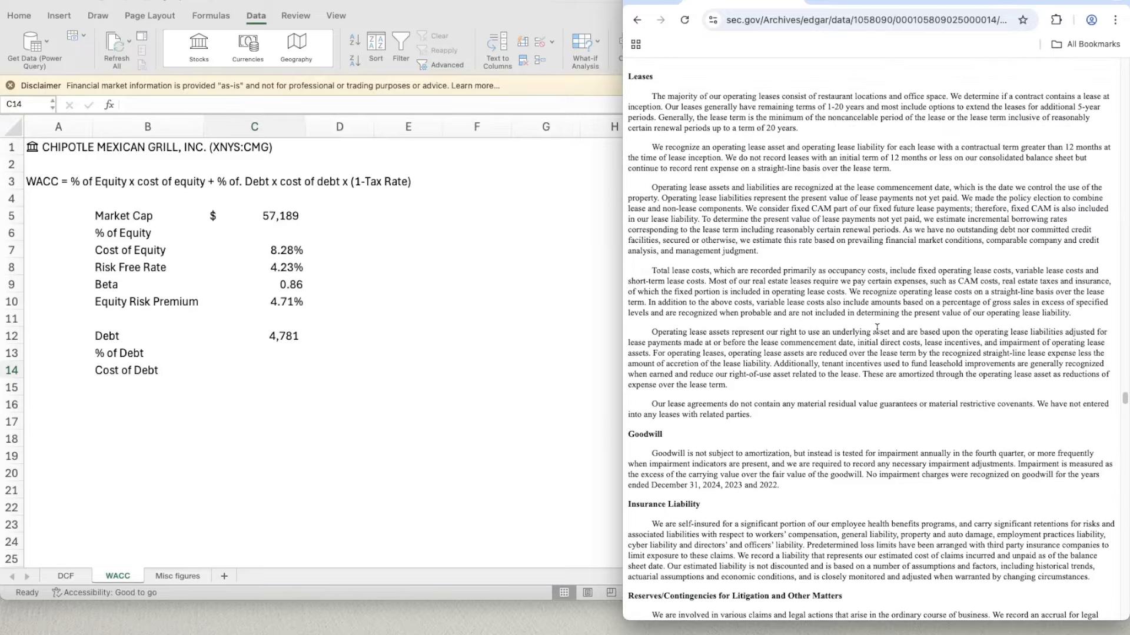
scroll(877, 328, "down", 15)
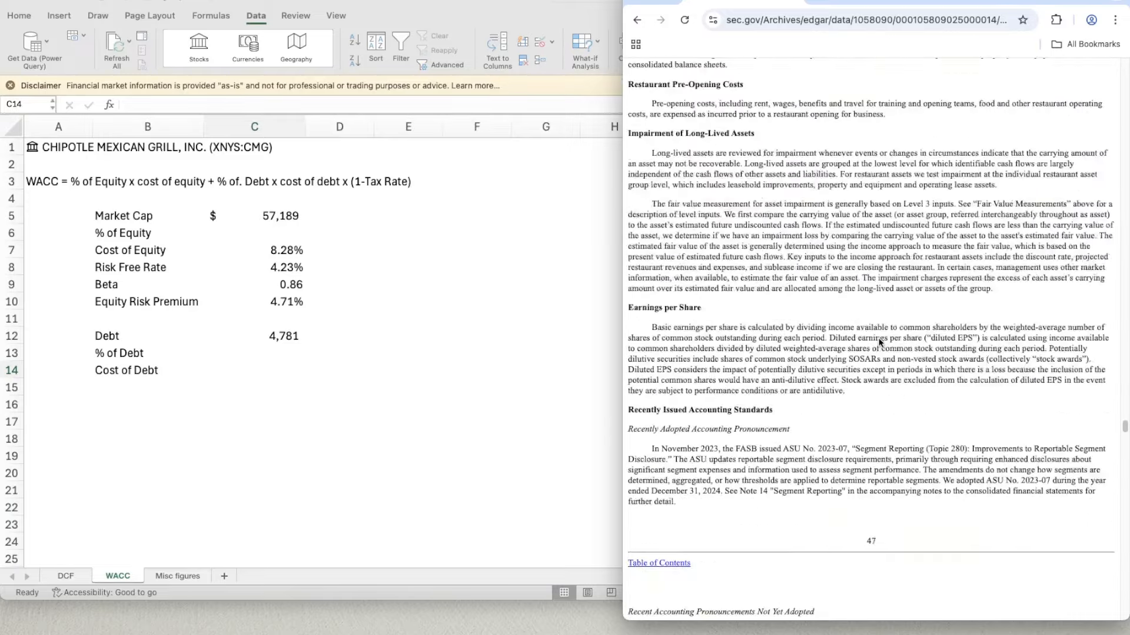
scroll(880, 341, "down", 15)
scroll(879, 341, "down", 12)
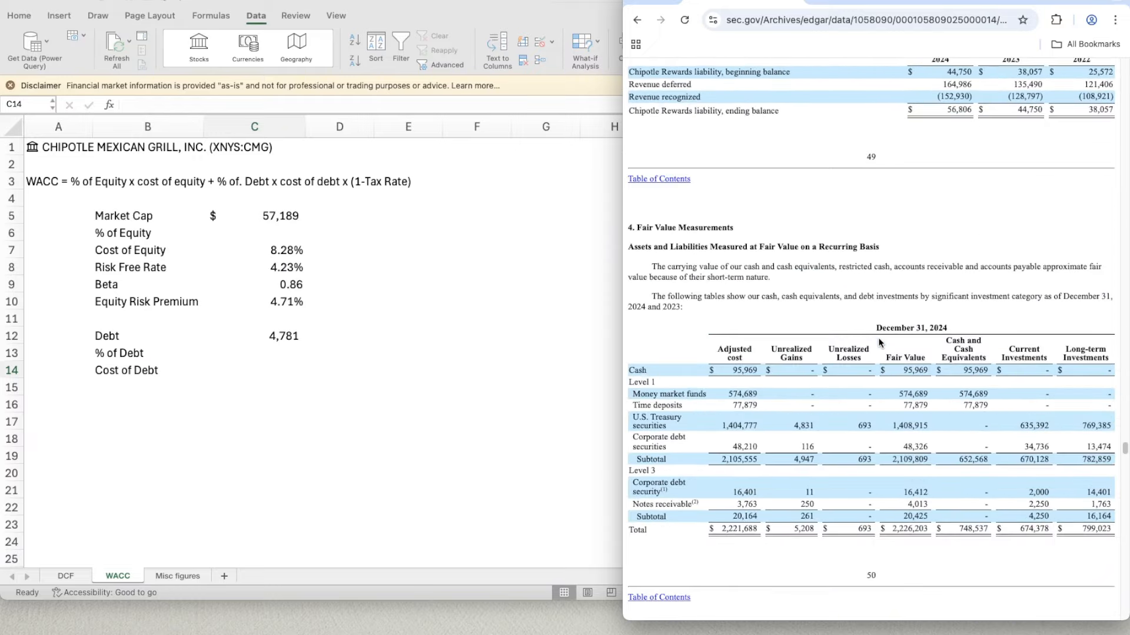
scroll(880, 343, "down", 15)
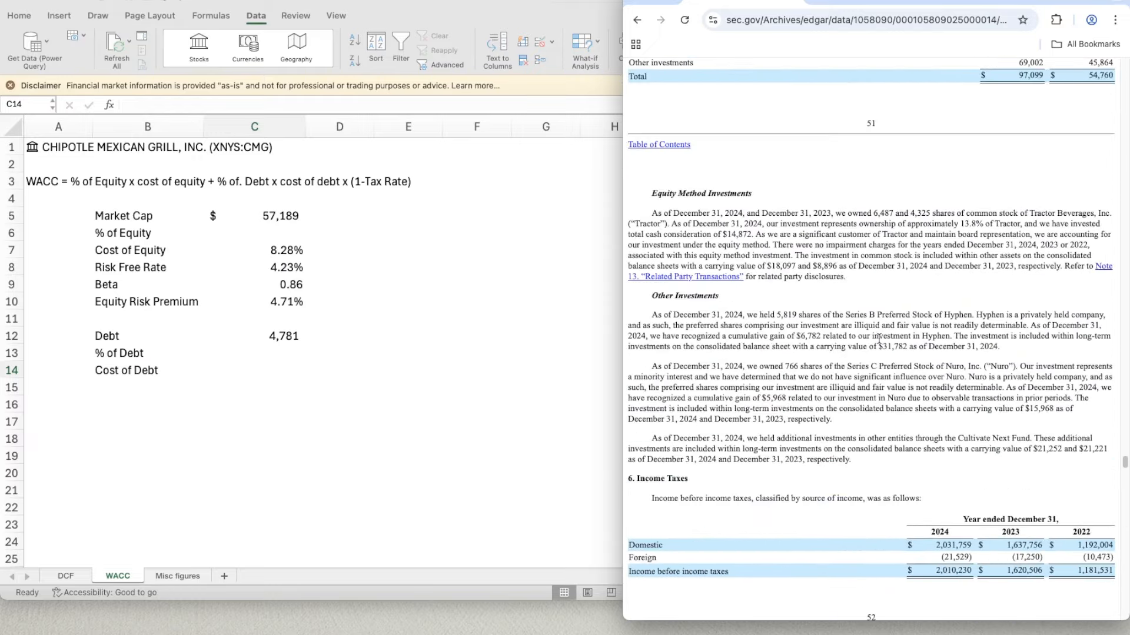
scroll(879, 342, "down", 8)
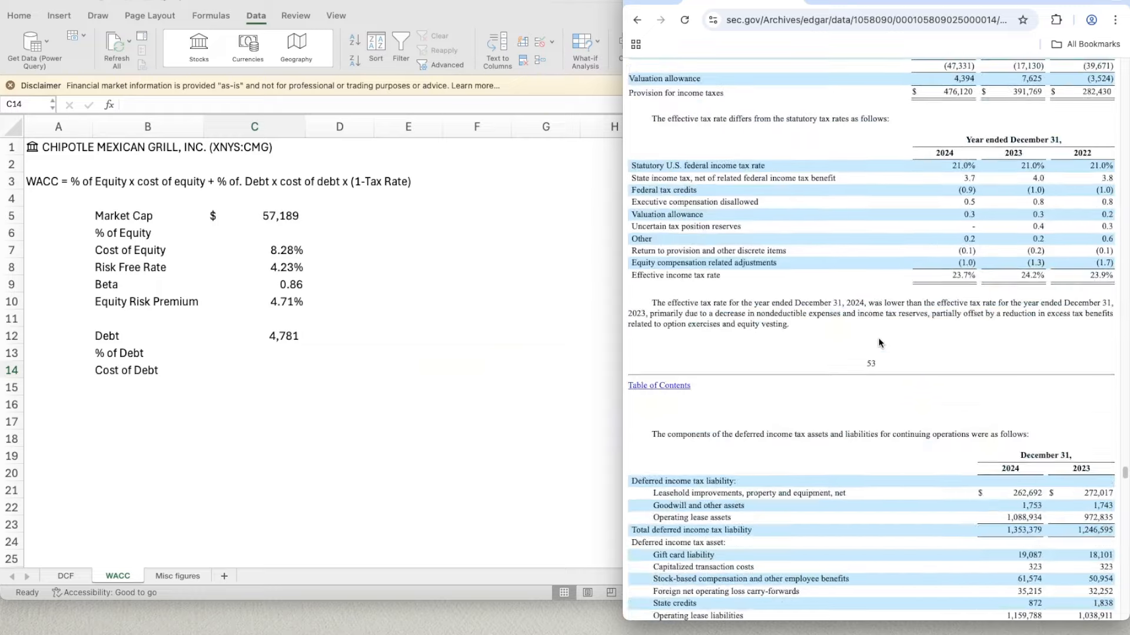
scroll(880, 343, "down", 15)
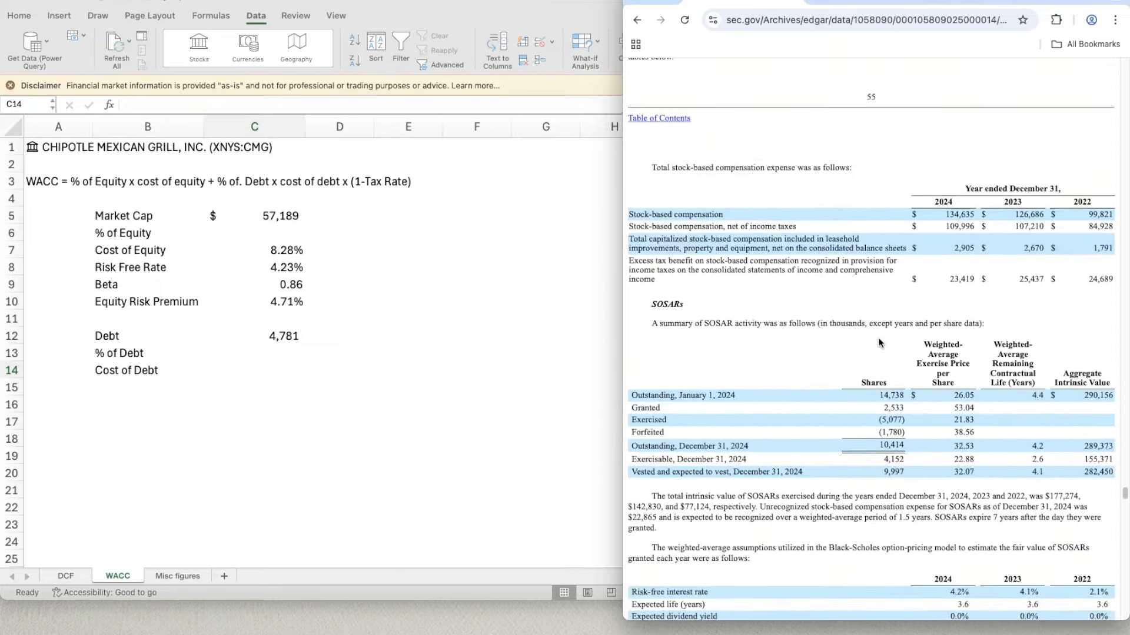
scroll(880, 341, "down", 7)
scroll(878, 339, "down", 15)
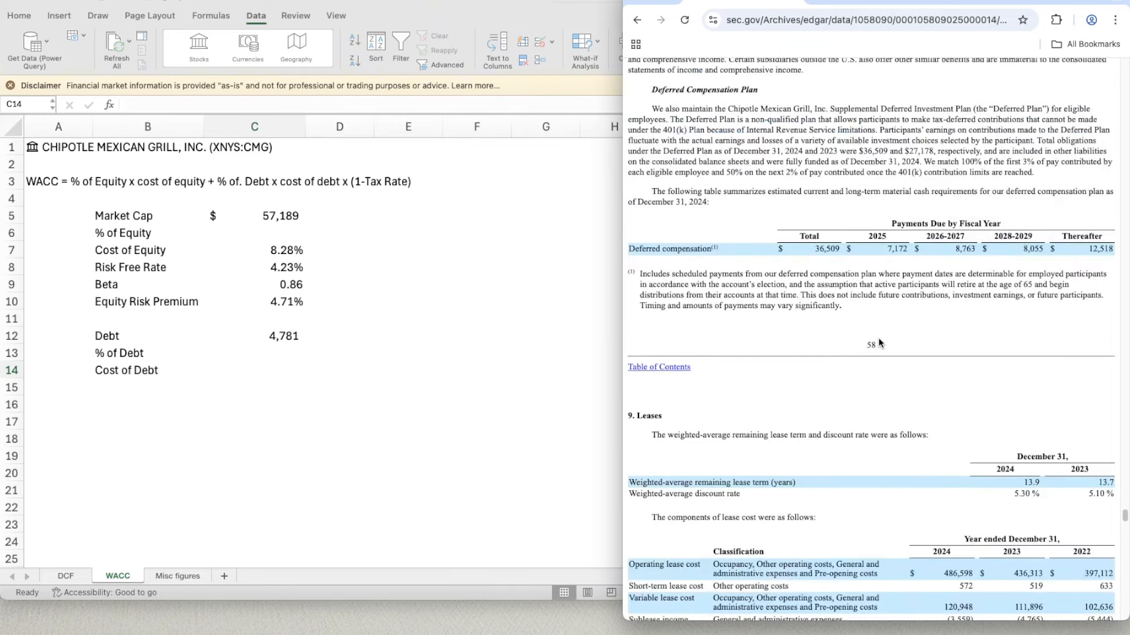
- Return to Excel and enter the 2024 weighted-average discount rate of 5.3% as the Cost of Debt in C14
scroll(878, 343, "down", 3)
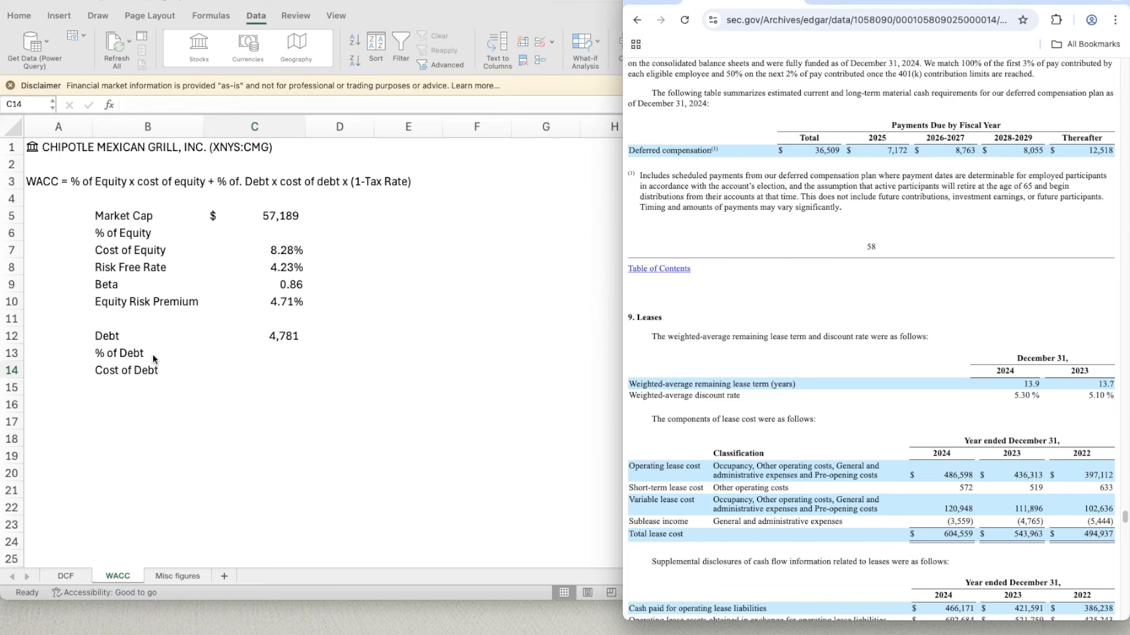
left_click(265, 363)
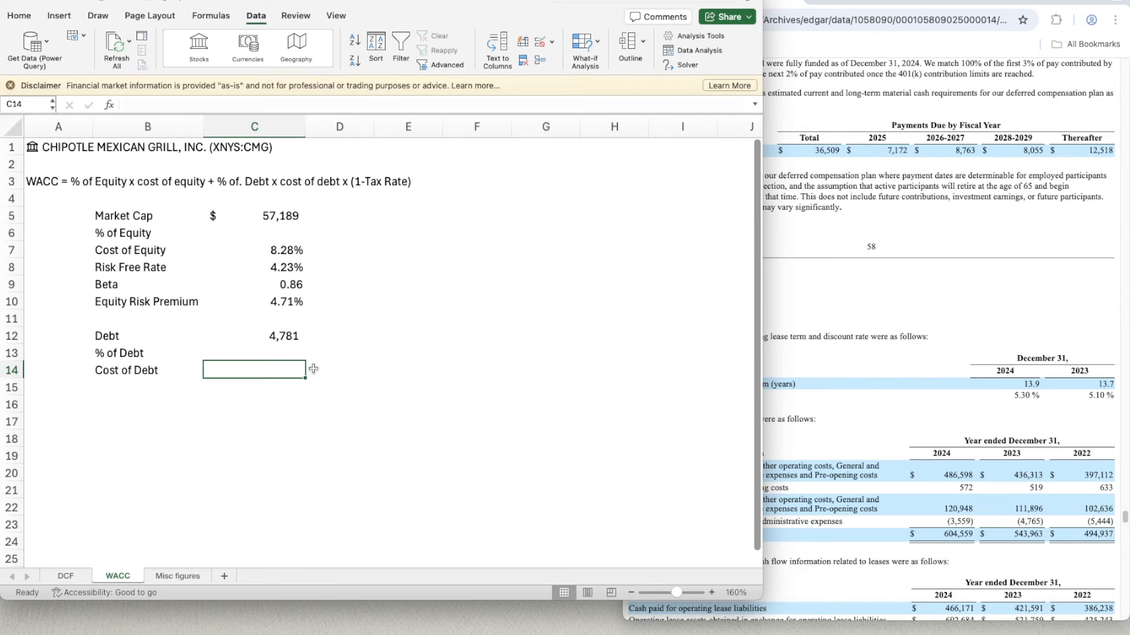
type("5.3%")
key("Return")
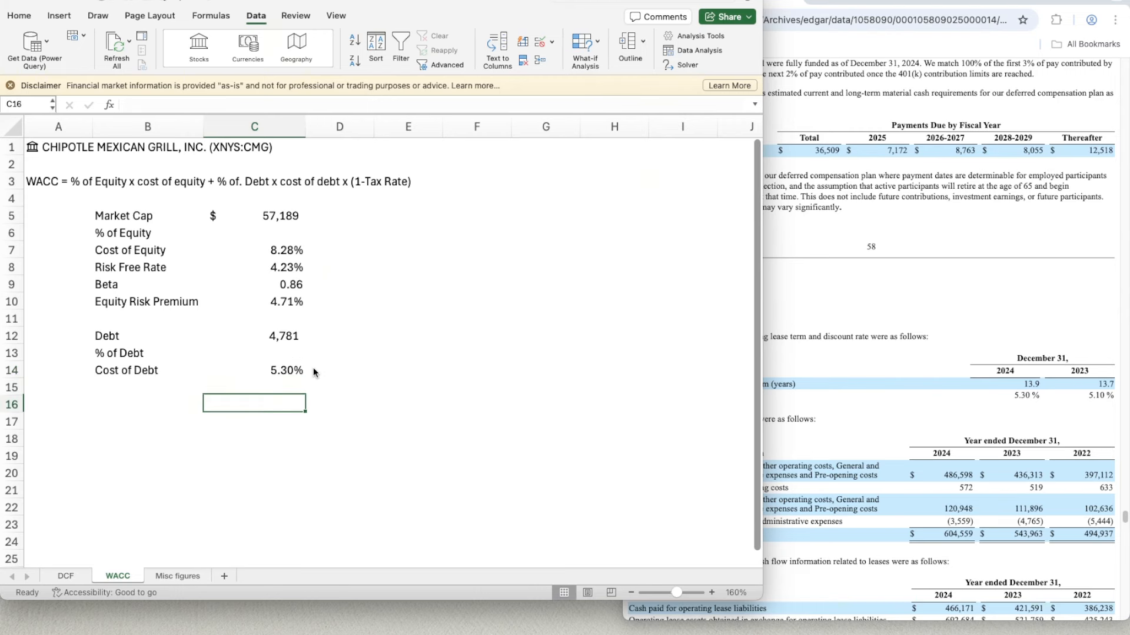
key("Left")
- Switch to the browser and look through the quarterly report's notes for the effective income tax rate in Note 8, Income Taxes
left_click(866, 436)
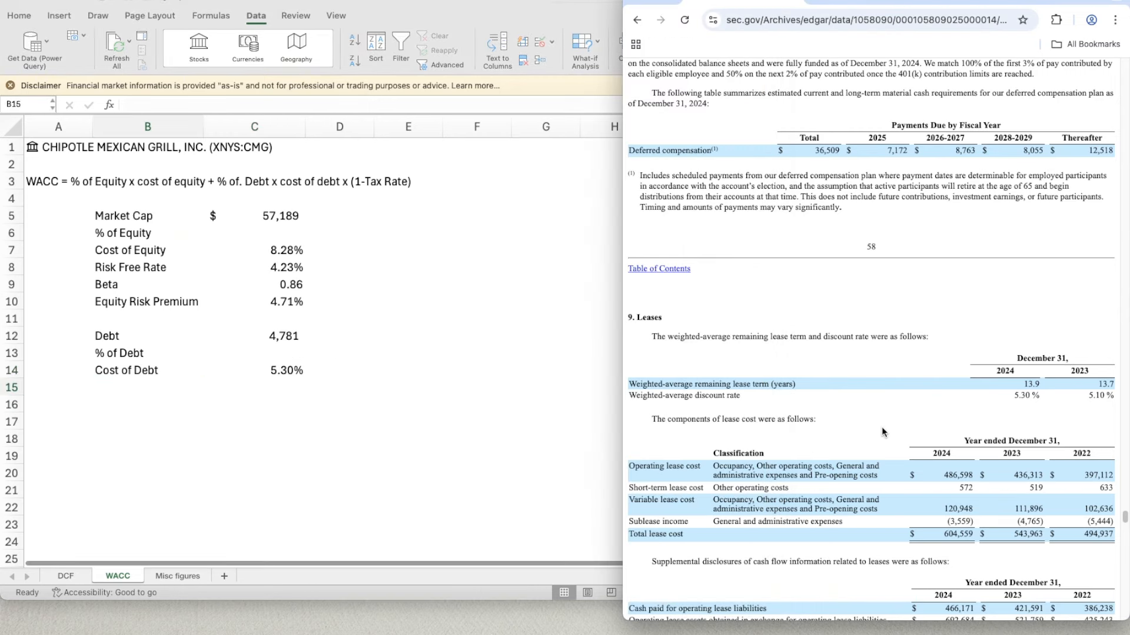
scroll(856, 129, "up", 14)
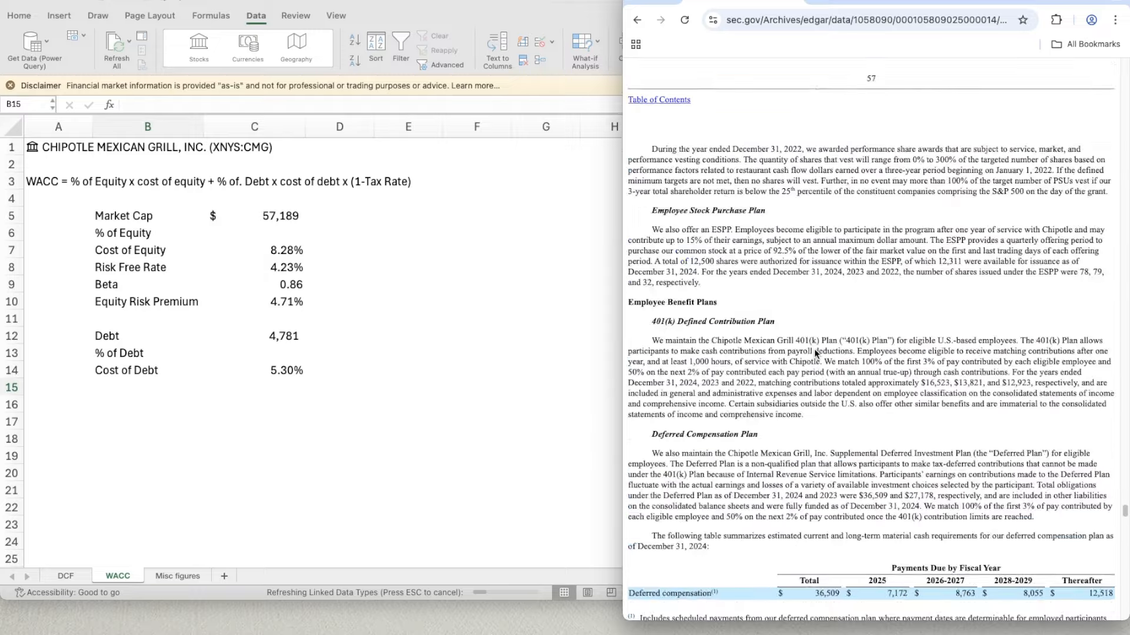
left_click(857, 1)
scroll(816, 340, "up", 5)
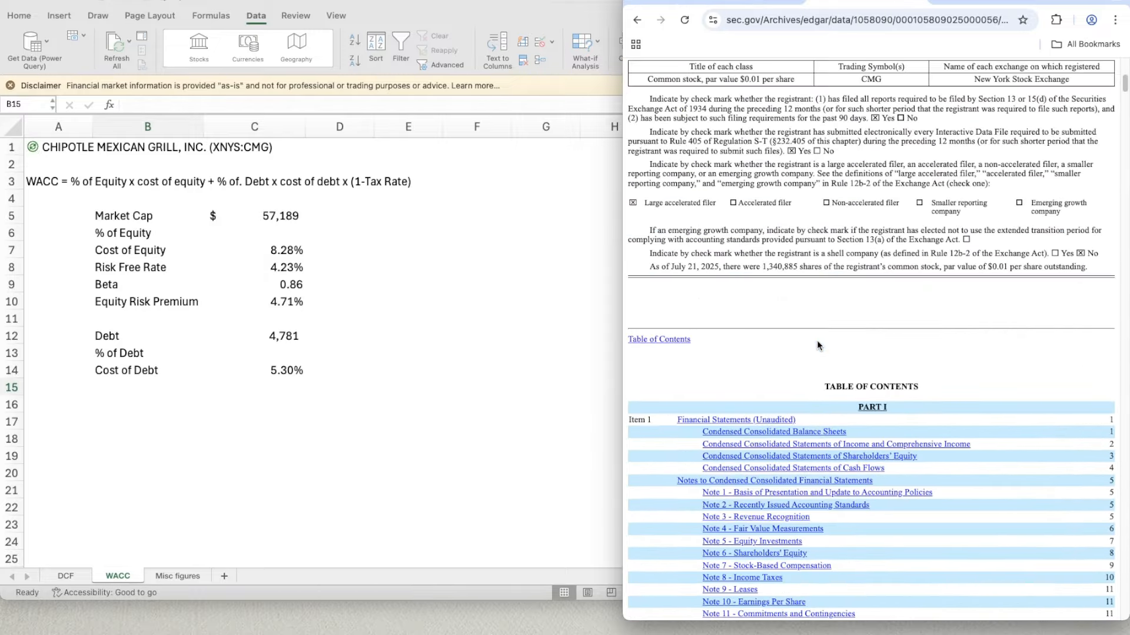
scroll(816, 340, "down", 15)
scroll(817, 347, "down", 20)
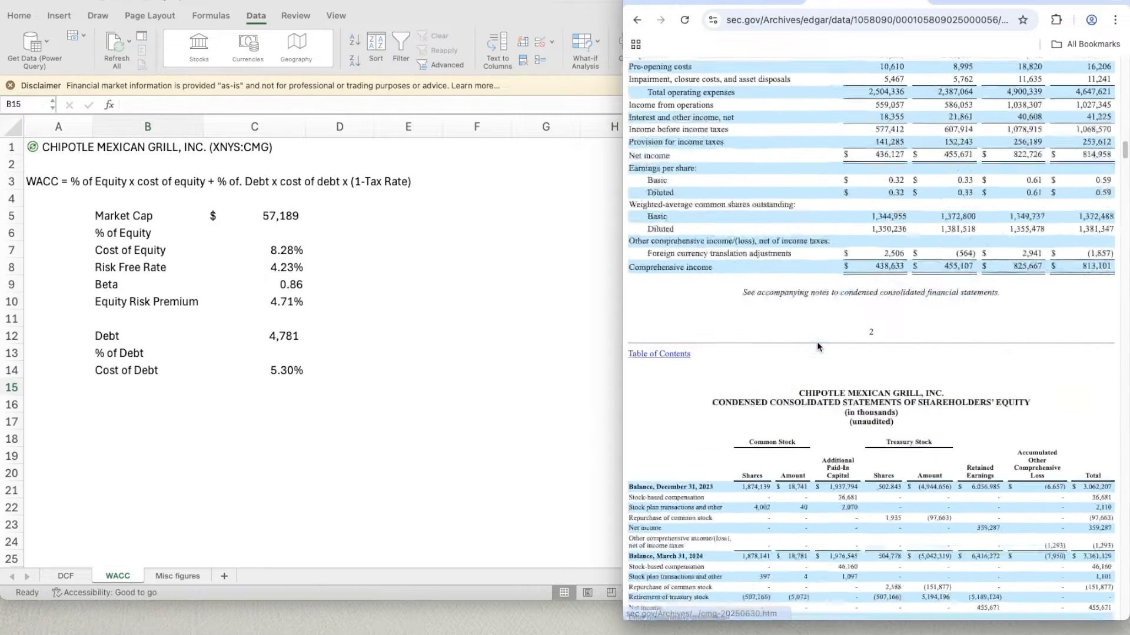
scroll(816, 341, "down", 15)
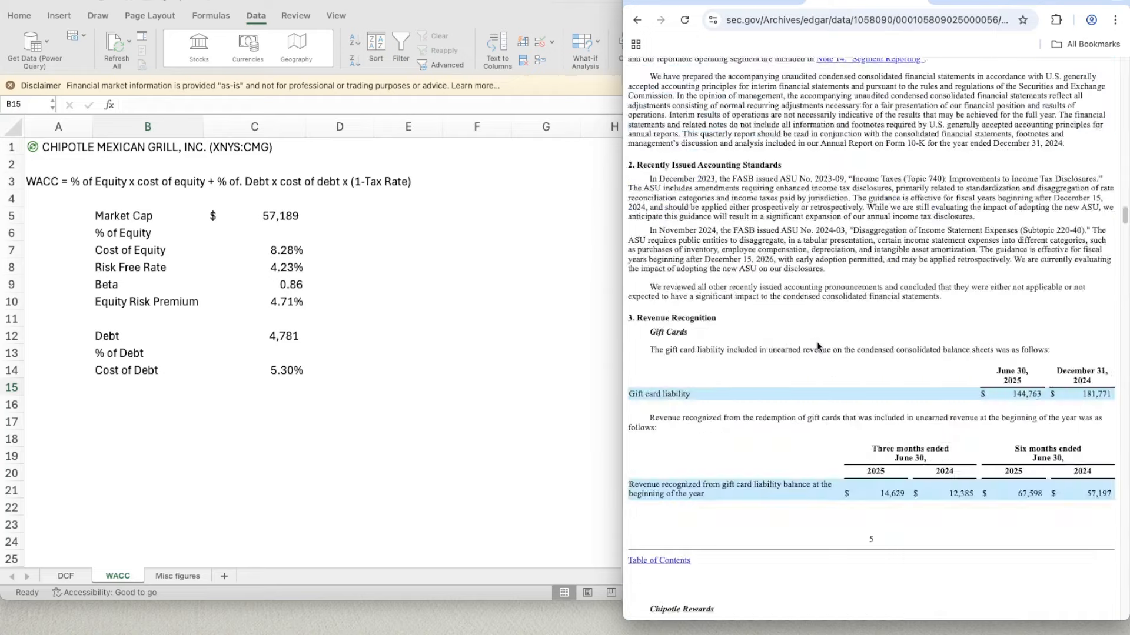
scroll(817, 345, "down", 15)
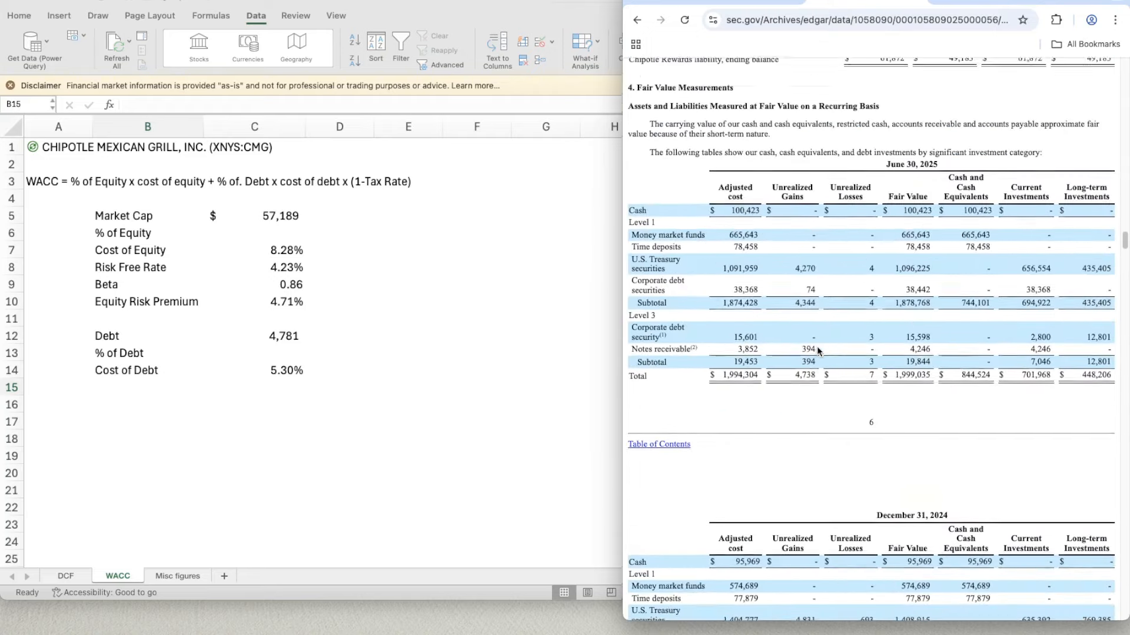
scroll(819, 360, "down", 10)
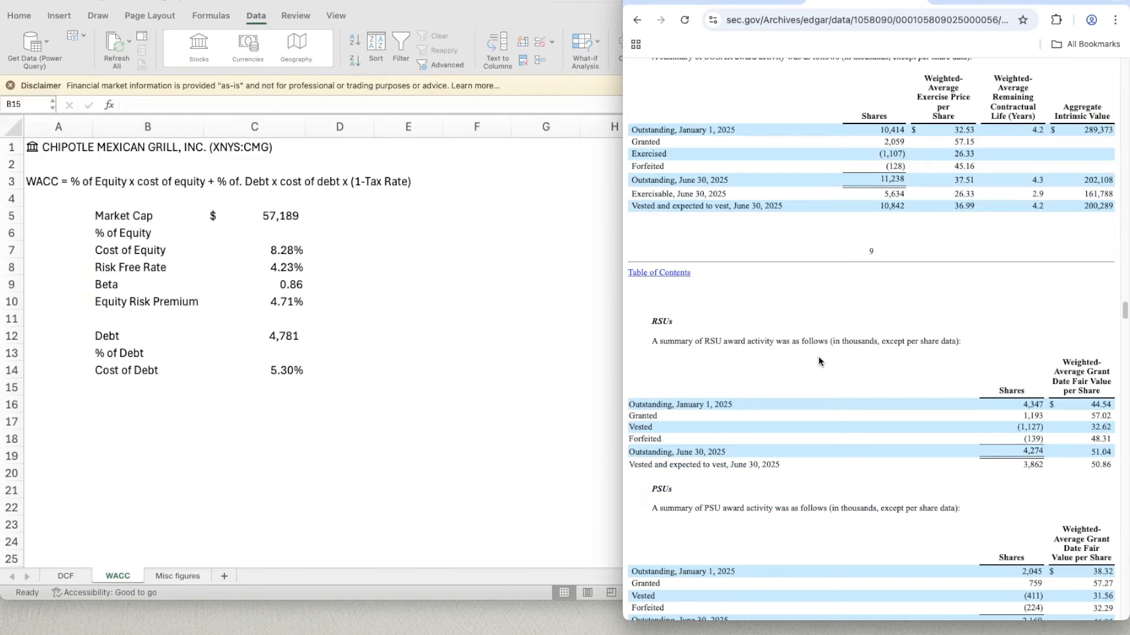
scroll(819, 360, "down", 5)
scroll(818, 360, "down", 2)
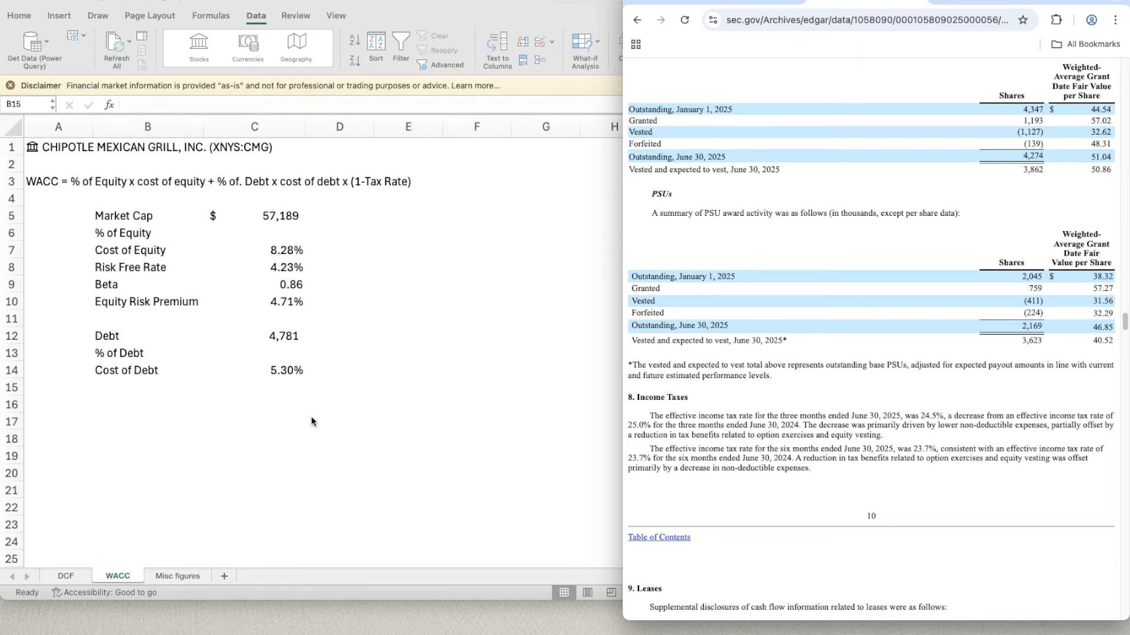
- Back in Excel, add the label "Tax Rate" in B15 and enter 23.7% in C15
left_click(141, 385)
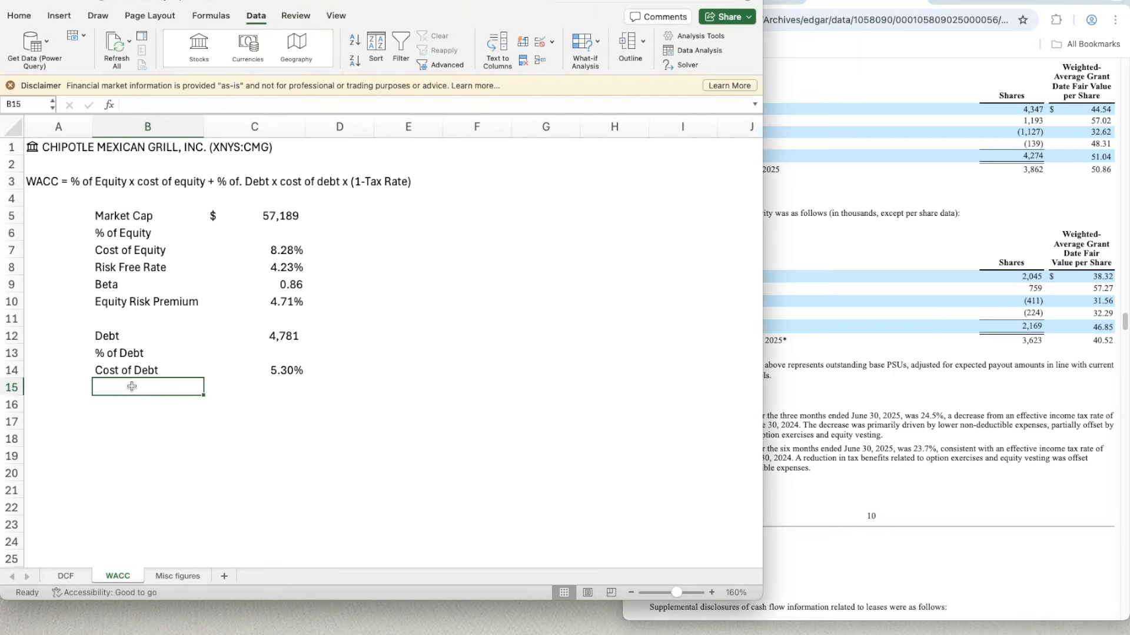
type("tax Rate")
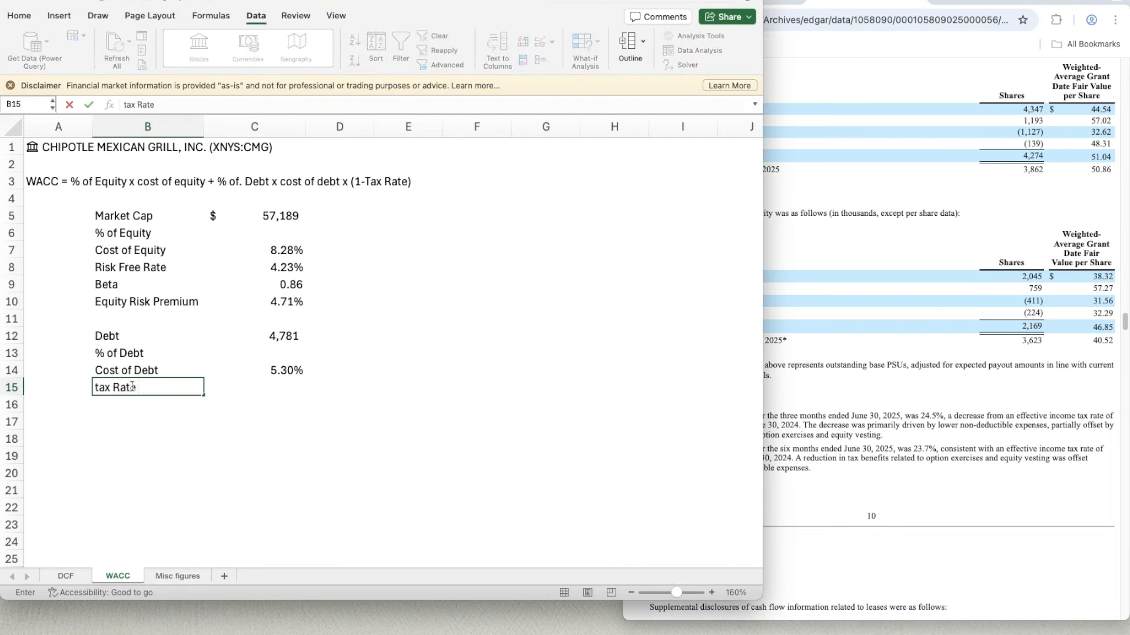
key("Return")
left_click(131, 386)
type("Tax Rate")
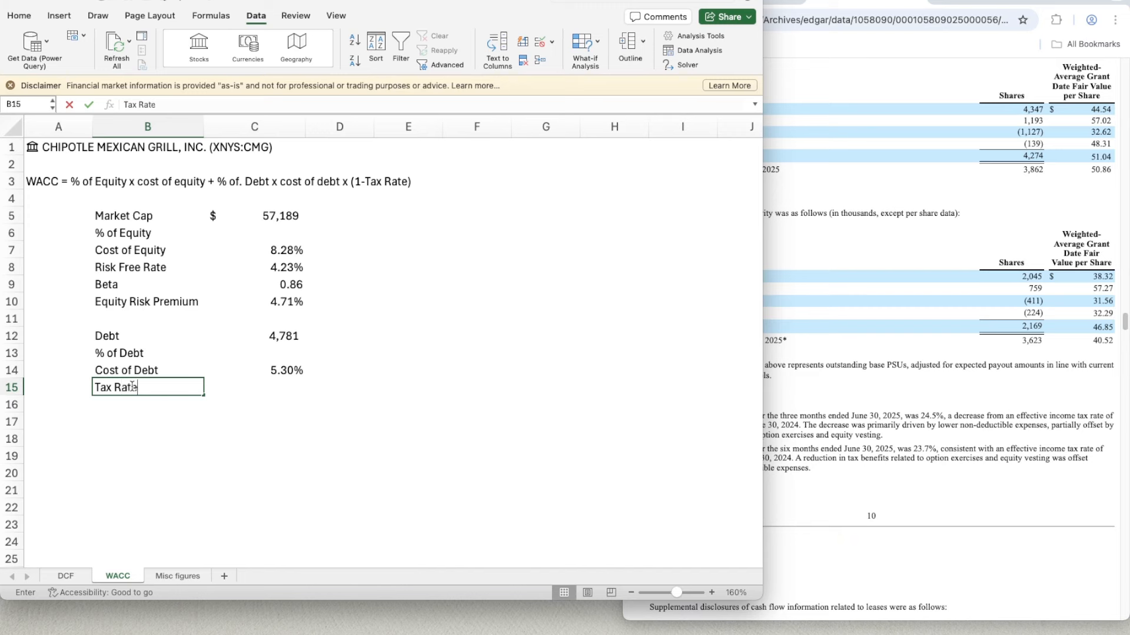
key("Tab")
type("23.7%")
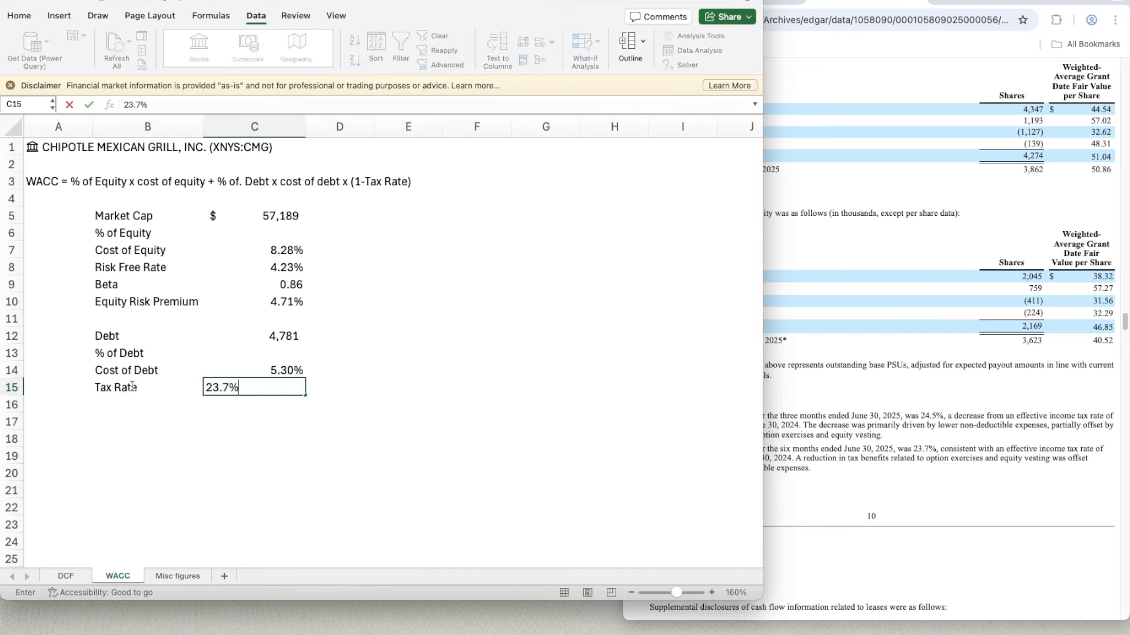
key("Return")
- Label B17 "Total" and sum the Market Cap and Debt in C17 with =C5+C12
key("Left")
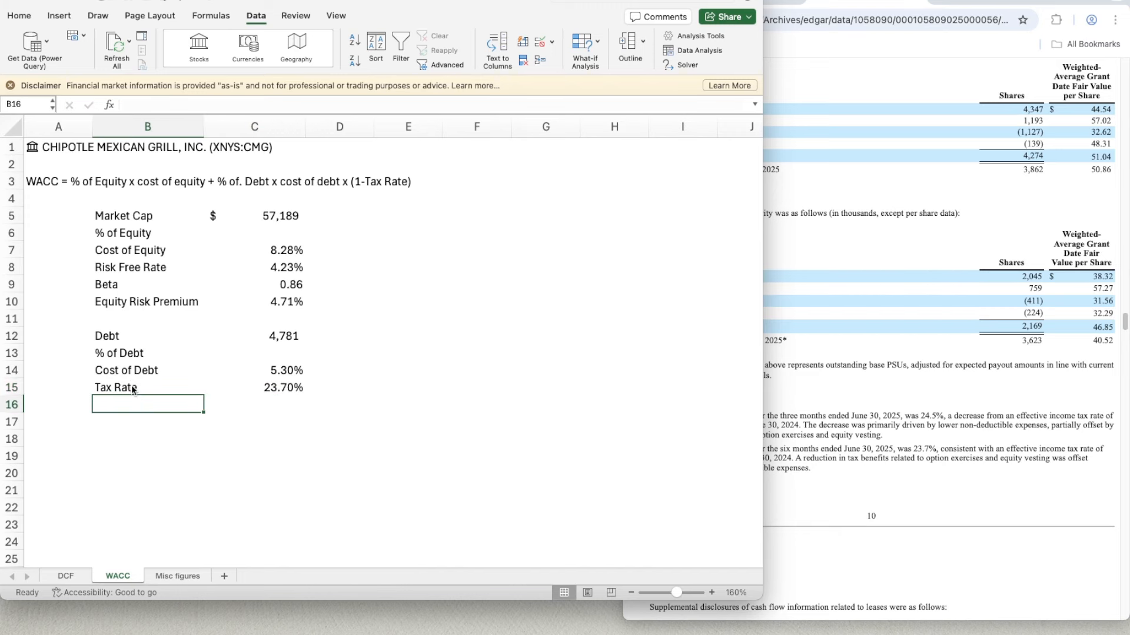
key("Down")
type("Tota")
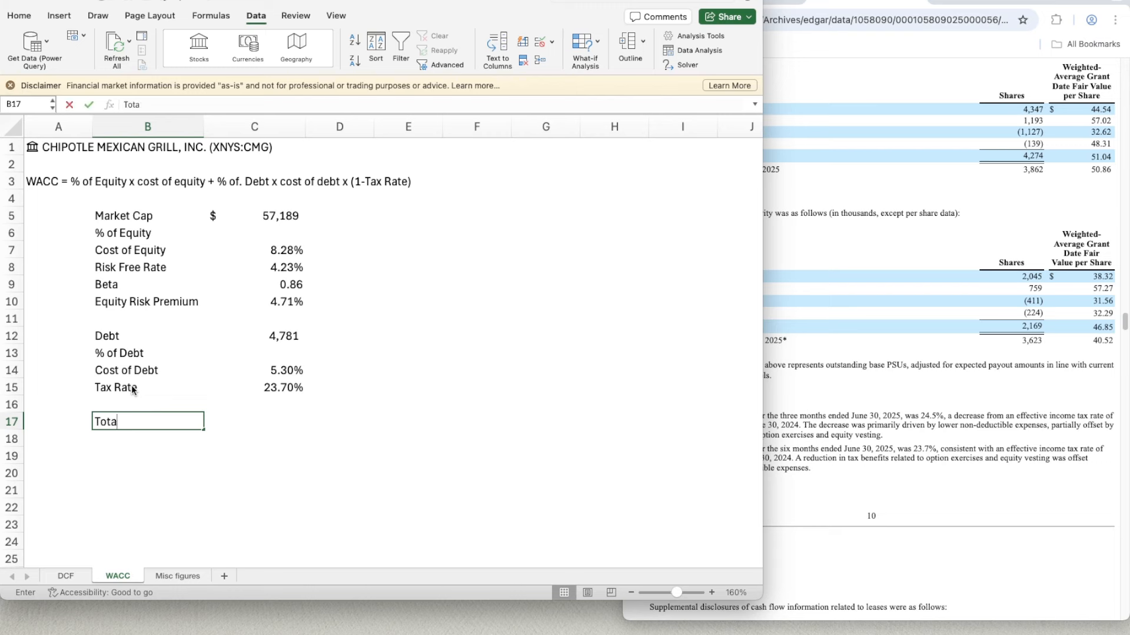
type("l")
key("Tab")
type("=")
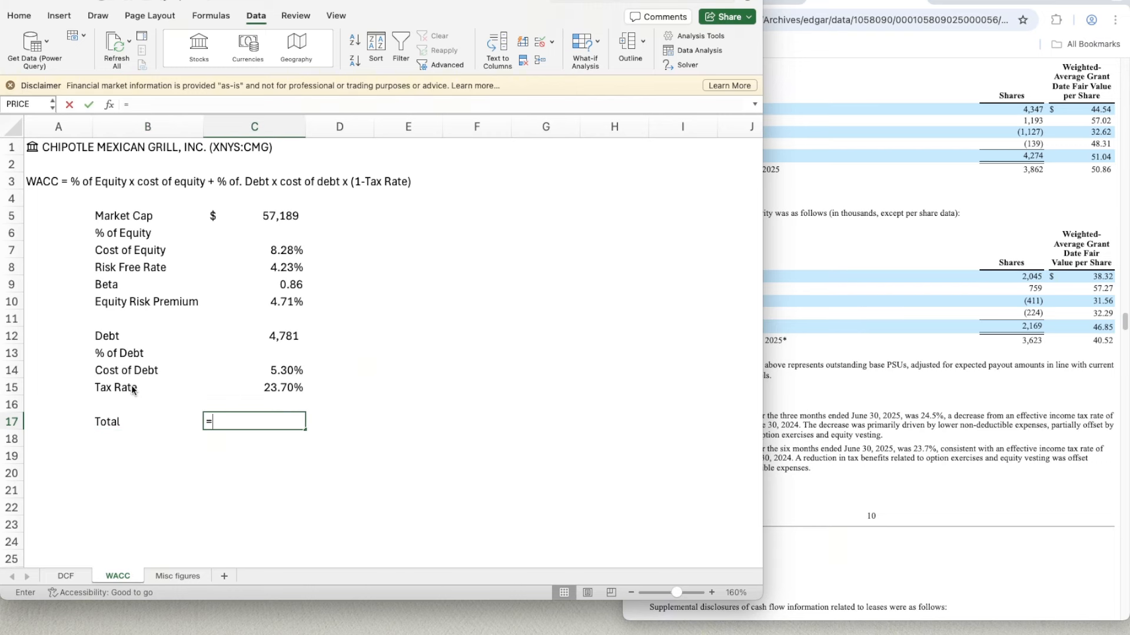
key("Up")
key("Up")
key("Up")
key("Up")
key("Up")
key("Up")
key("Up")
key("Up")
key("Up")
key("Up")
key("Up")
key("Up")
key("Up")
key("Up")
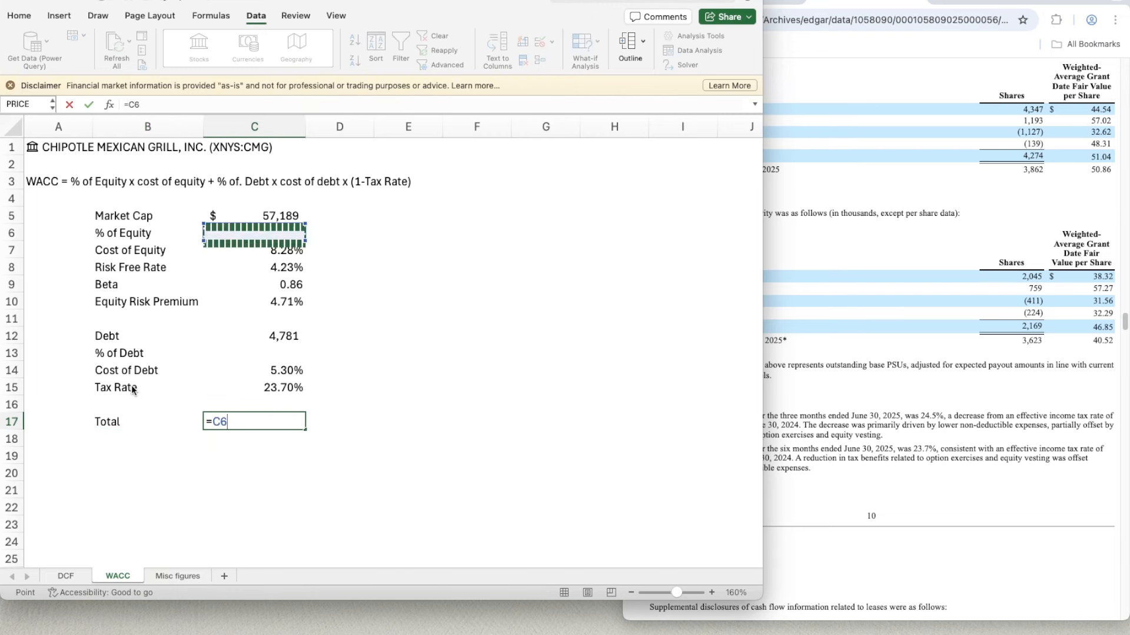
key("Down")
key("Down")
type("+")
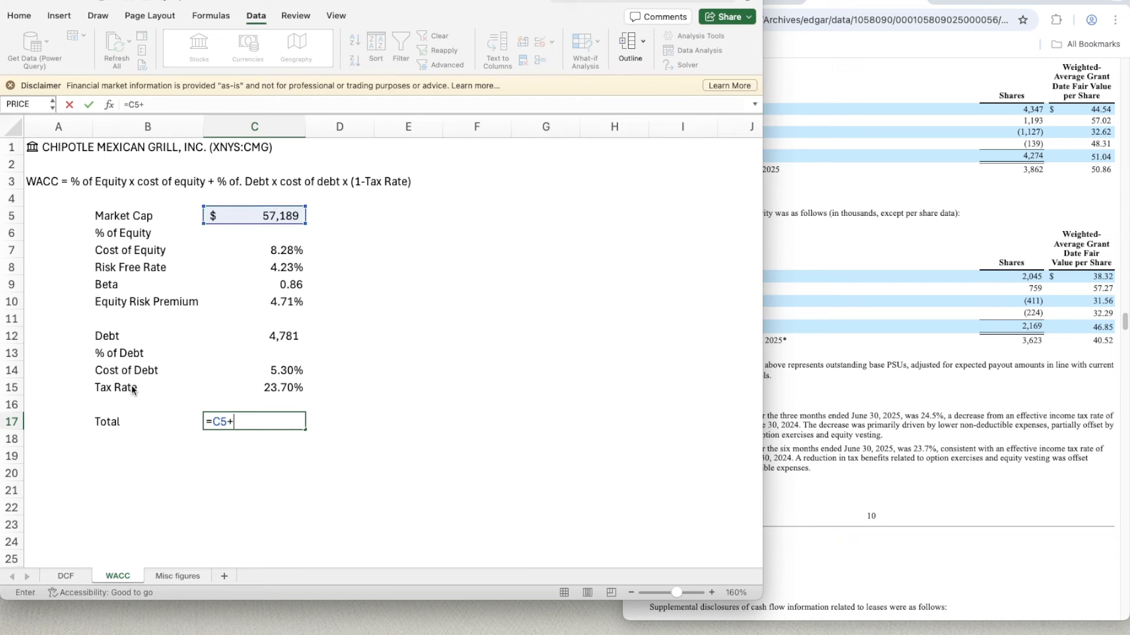
key("Up")
key("Up")
key("Up")
key("Up")
key("Up")
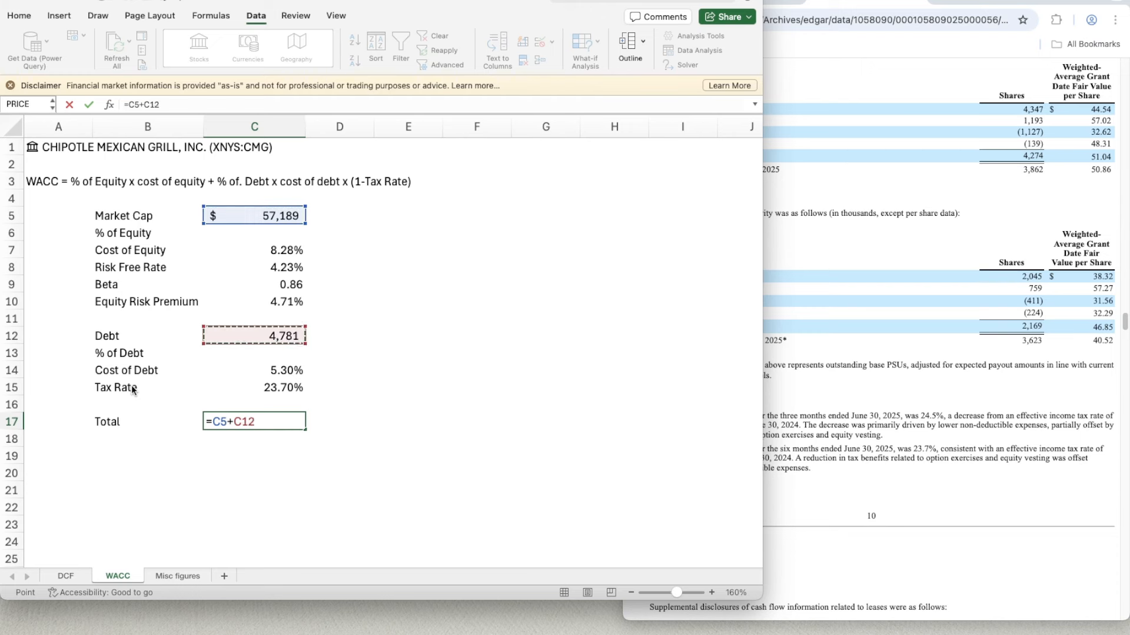
key("Return")
- Add the label "WACC" in B19 and make it bold
key("Left")
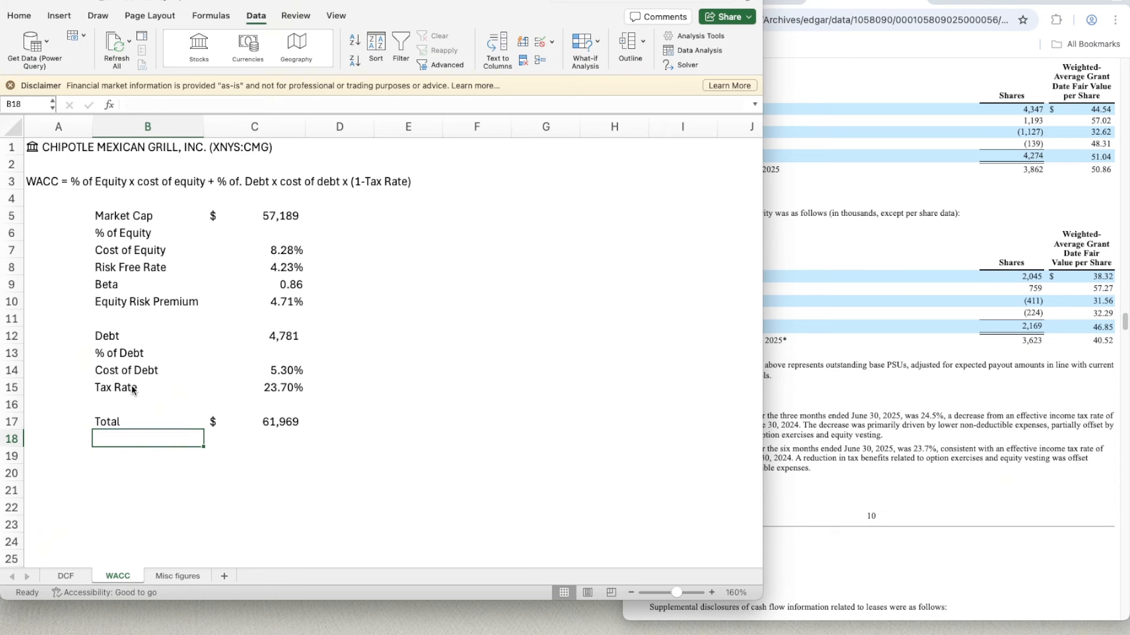
key("Down")
type("WACC")
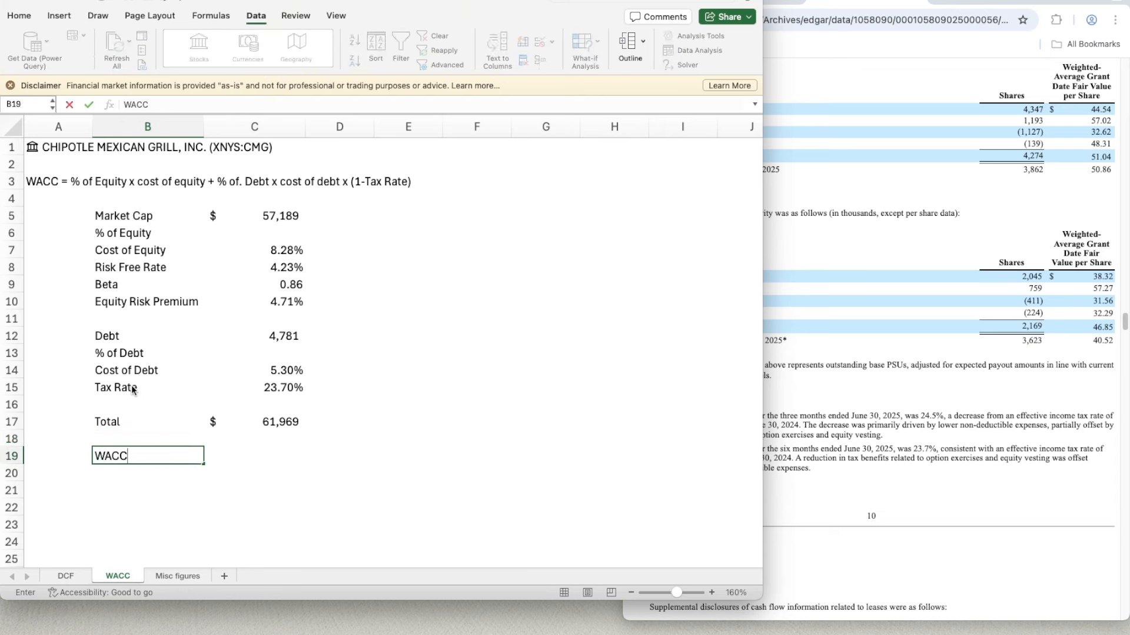
key("ctrl+Return")
key("super+b")
key("Right")
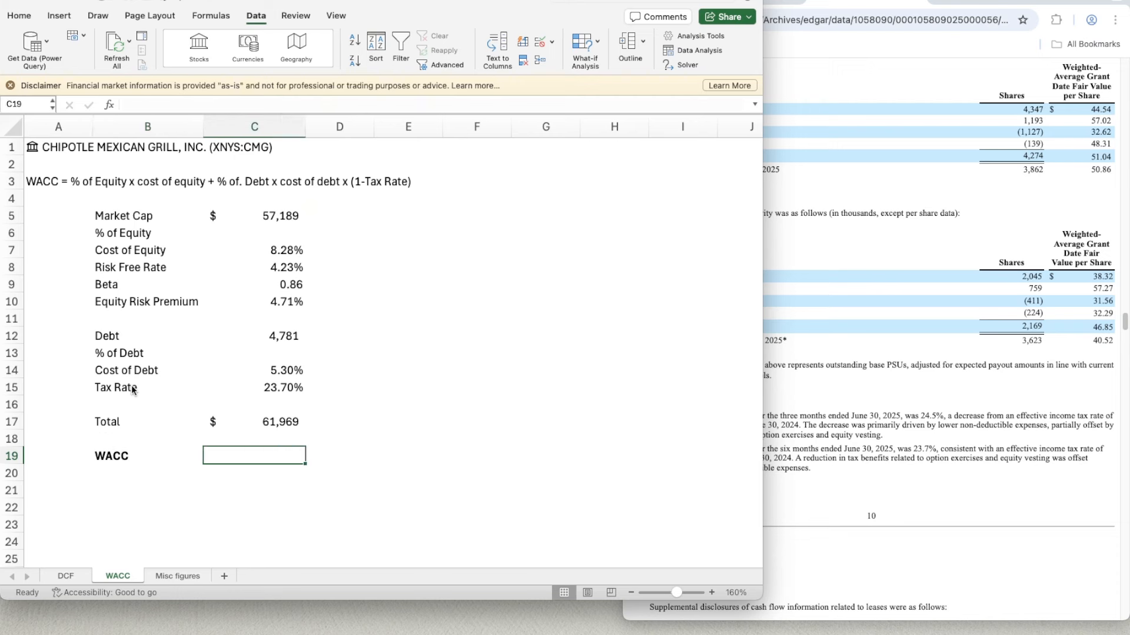
type("=")
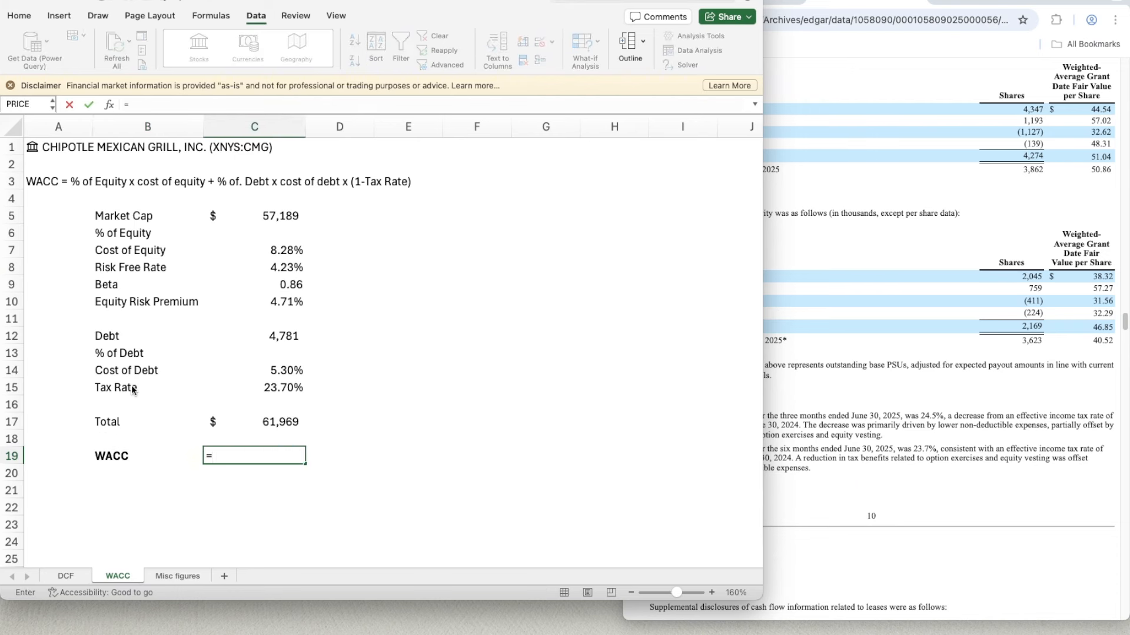
key("Escape")
- Calculate the % of Debt in C13 with the formula =C12/C17
key("Up")
key("Up")
key("Up")
key("Up")
key("Up")
key("Up")
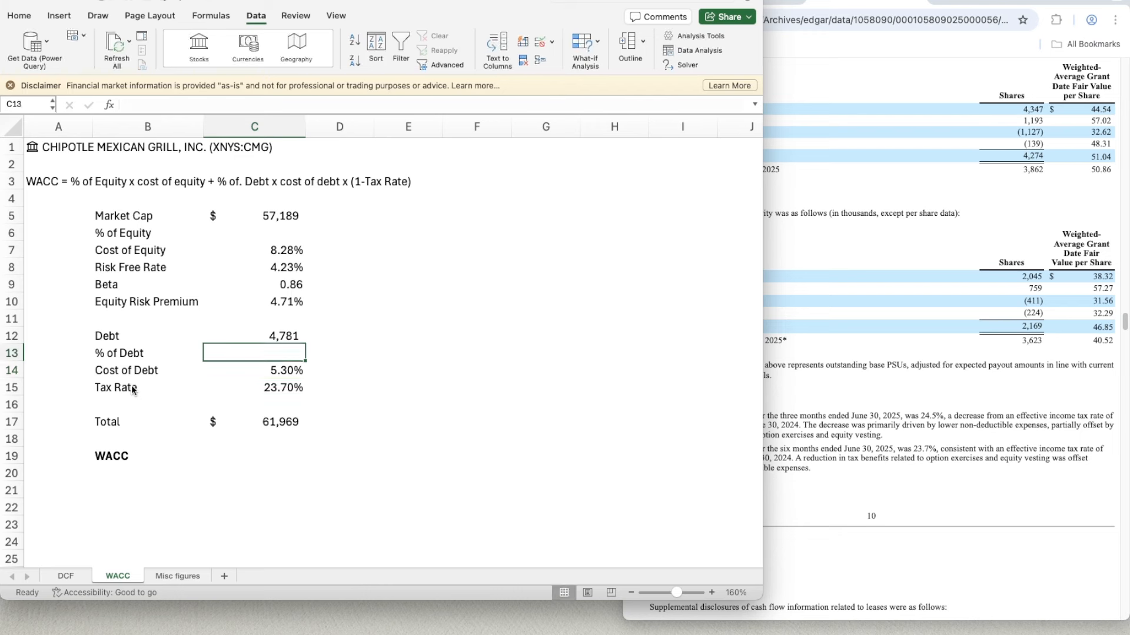
type("=")
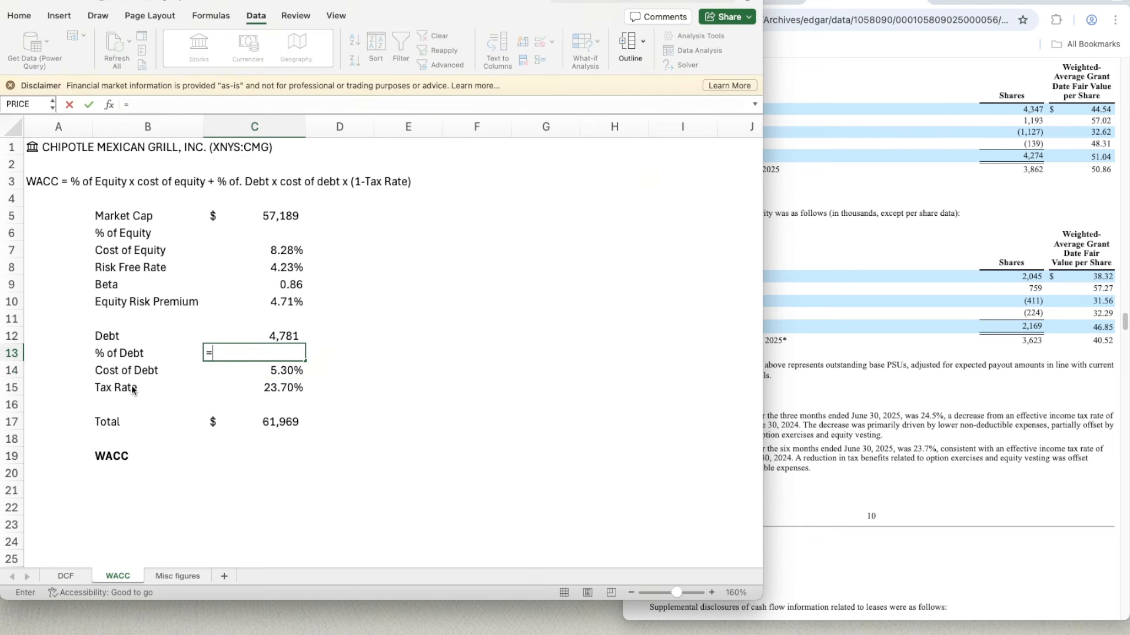
key("Up")
type("/")
key("Up")
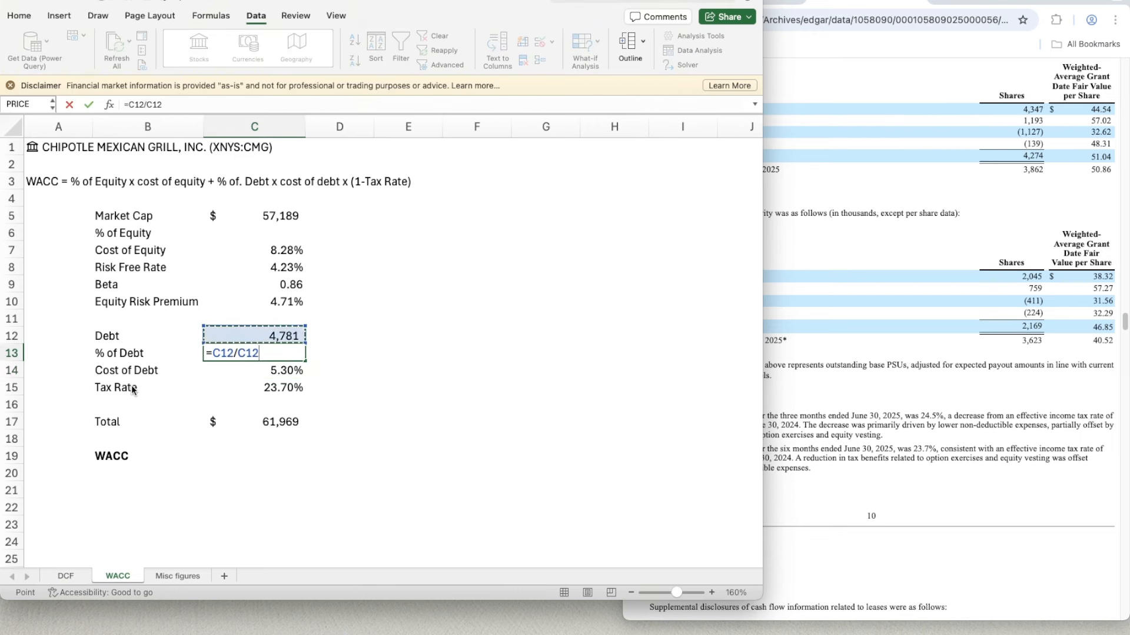
key("Down")
key("Down")
key("Down")
key("Down")
key("Down")
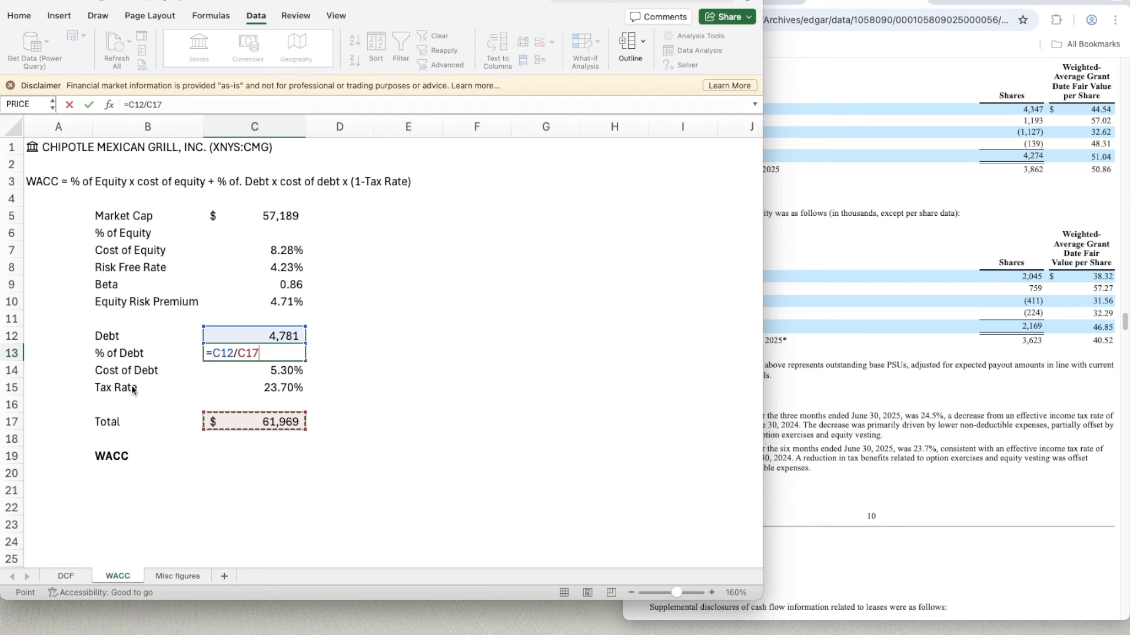
key("Return")
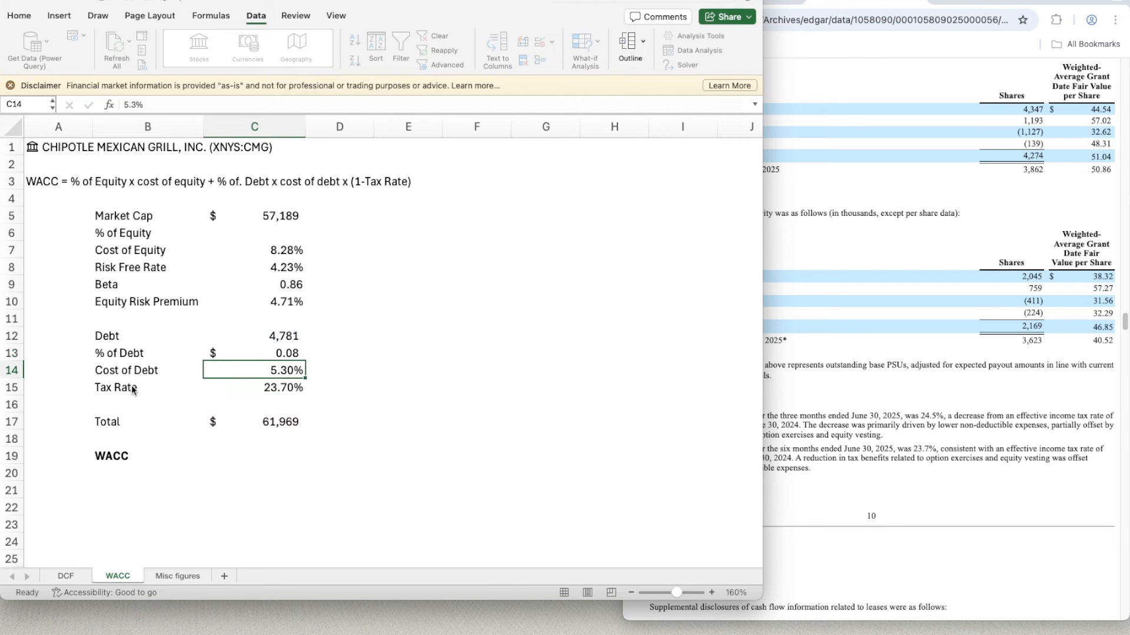
- Copy the percentage format of the Cost of Debt in C14 to the % of Debt in C13
key("Up")
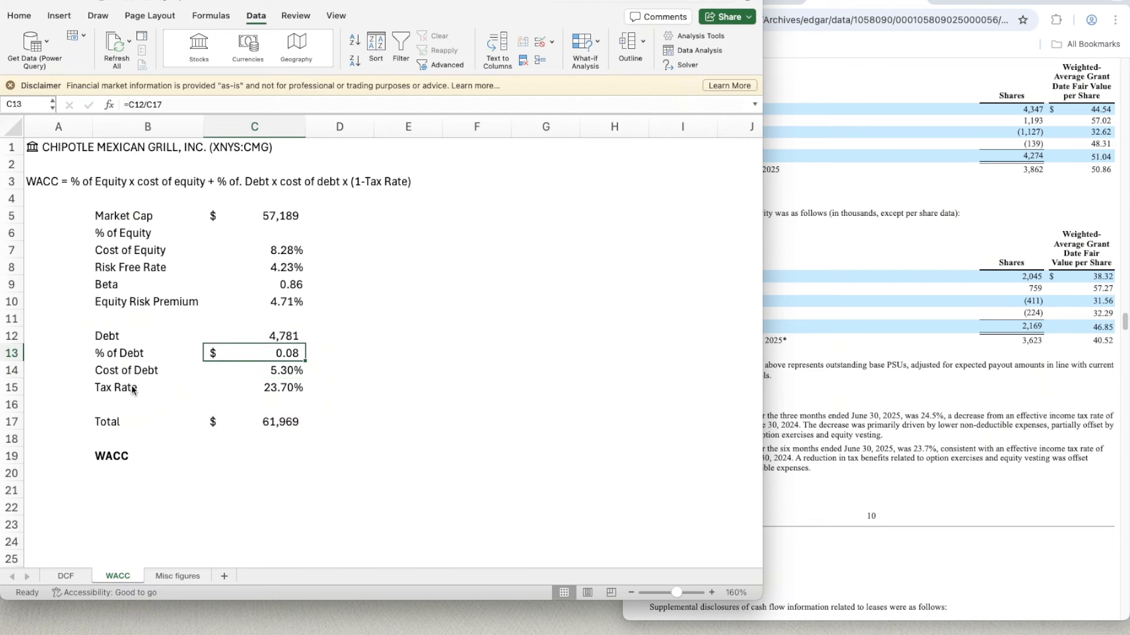
key("Down")
key("shift+super+c")
key("Up")
key("Up")
key("Up")
key("Up")
key("Up")
key("Up")
key("Up")
key("Up")
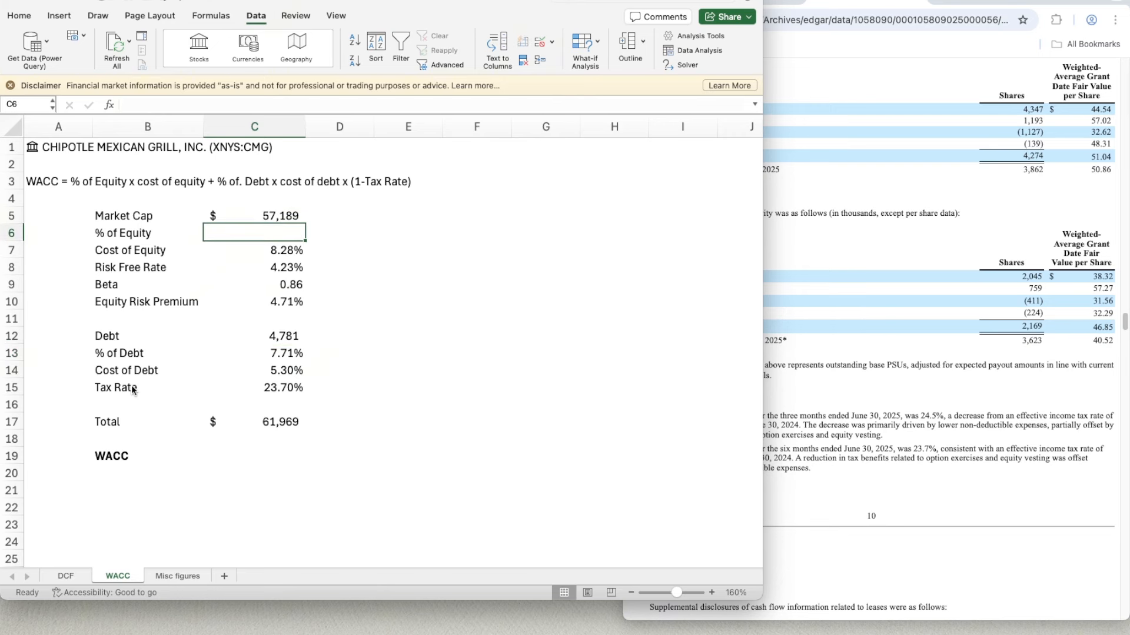
- Calculate the % of Equity in C6 with the formula =C5/C17 and format it as a percentage with two decimals
type("=")
key("Up")
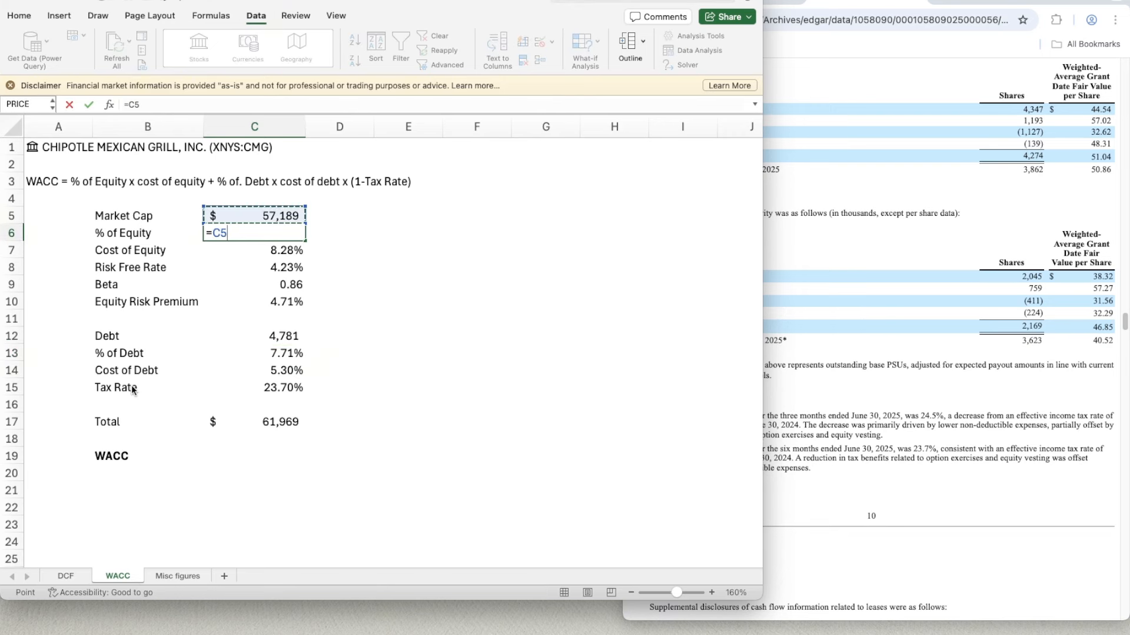
type("/")
key("Down")
key("Down")
key("Down")
key("Down")
key("Down")
key("Down")
key("Down")
key("Down")
key("Down")
key("Down")
key("Down")
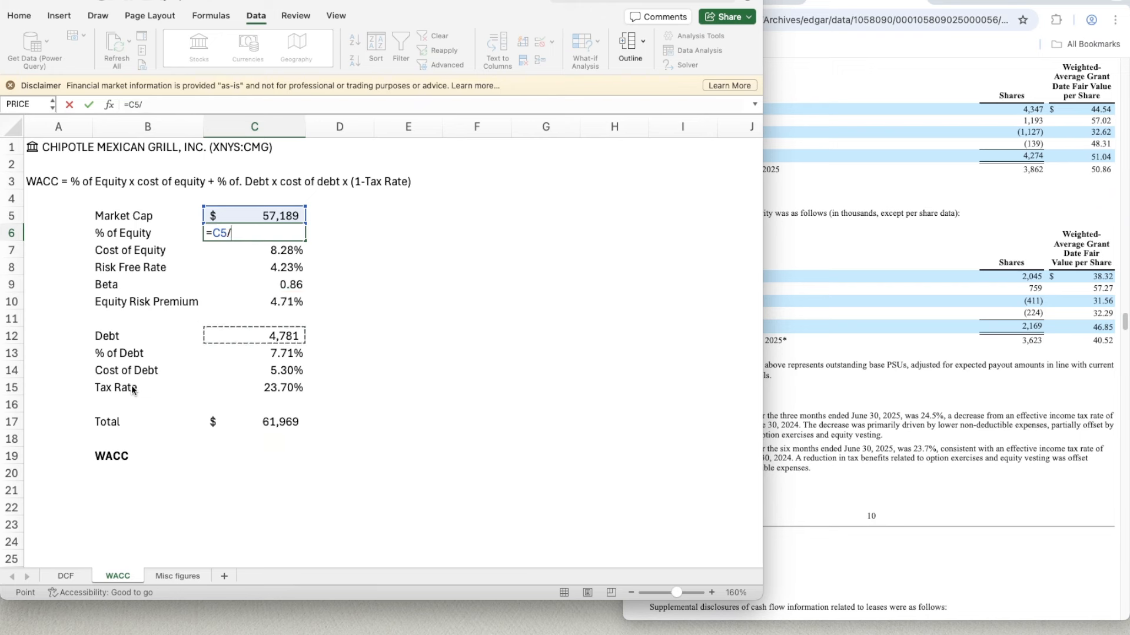
key("Down")
key("Down")
key("Down")
key("Down")
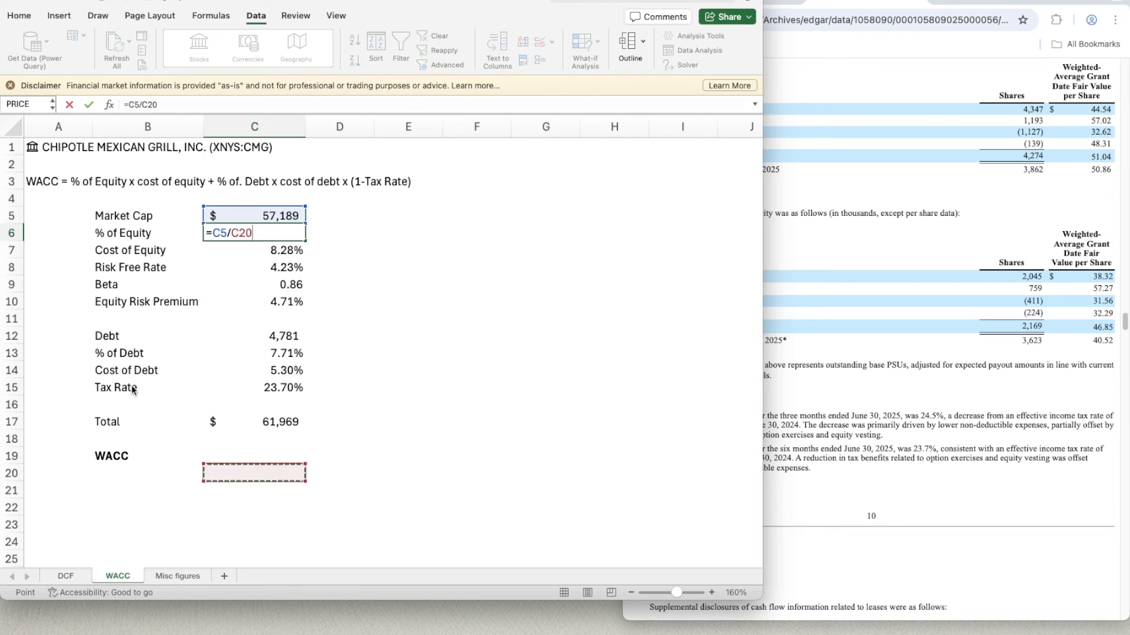
key("Up")
key("Up")
key("Up")
key("Up")
key("Return")
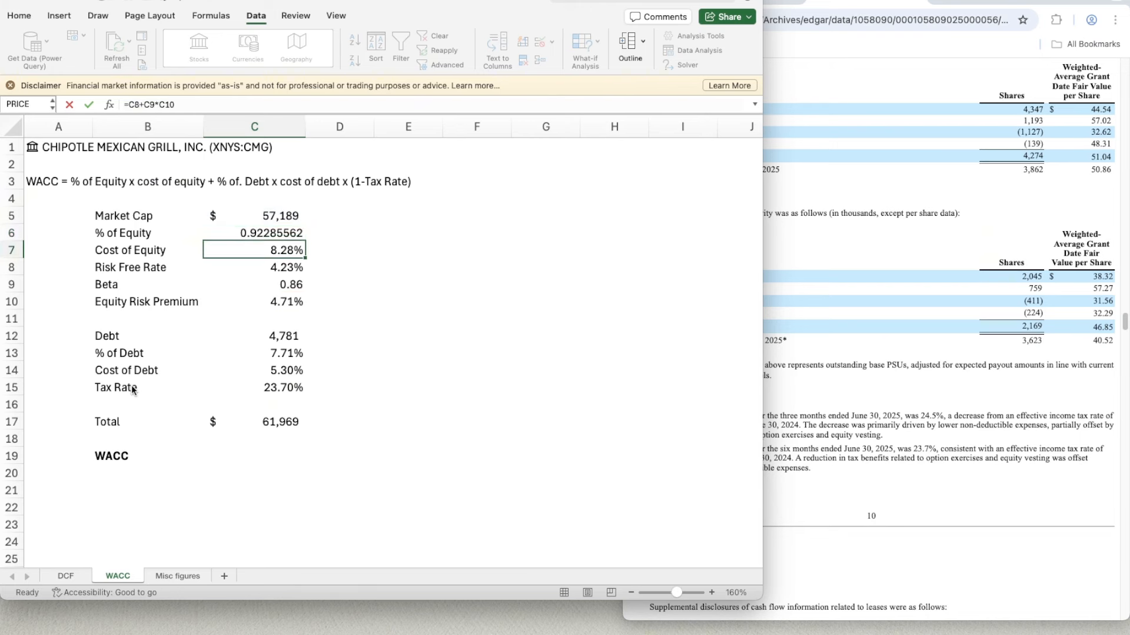
key("Up")
key("ctrl+shift+5")
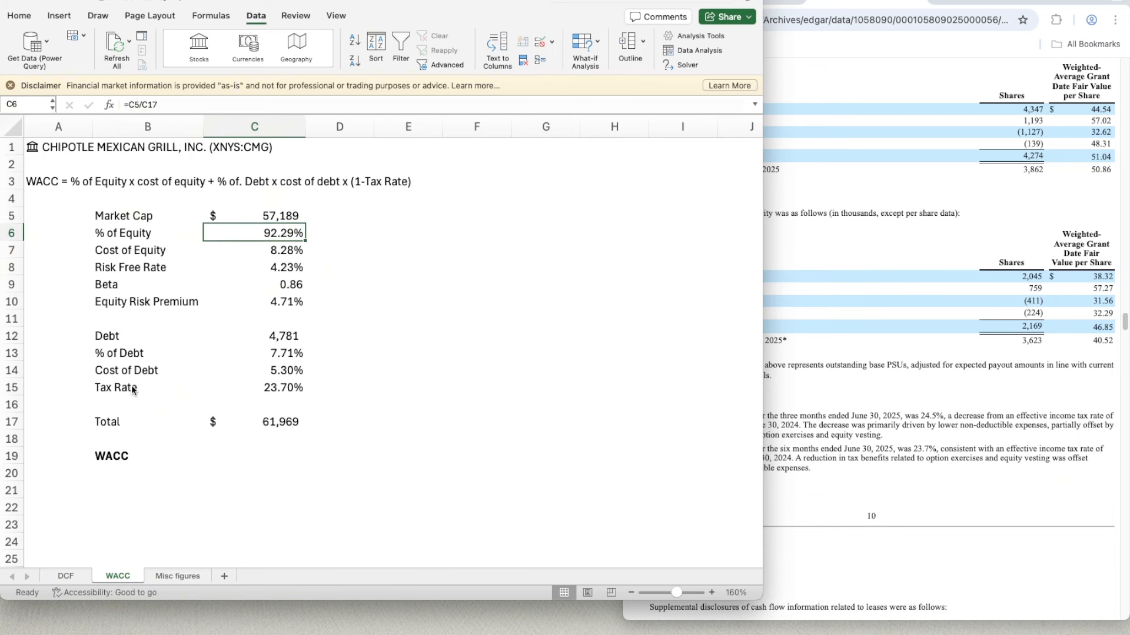
- Calculate the WACC in C19 with the formula =C6*C7+C13*C14*(1-C15)
key("Down")
key("Down")
key("Down")
key("Down")
key("Down")
key("Down")
key("Down")
key("Down")
key("Down")
key("Down")
key("Down")
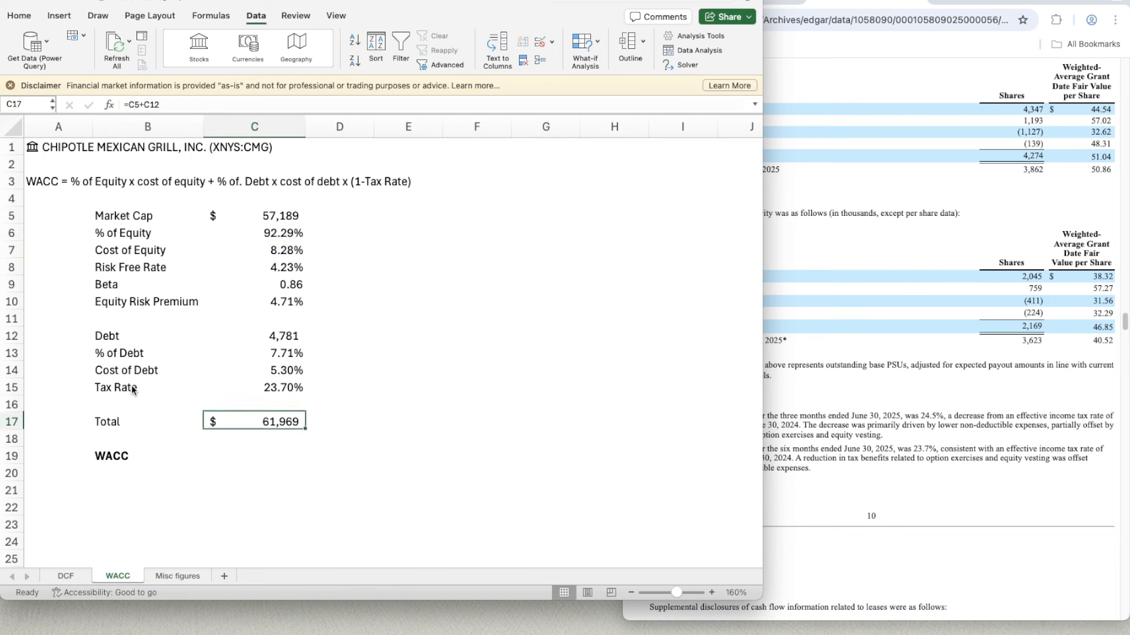
key("Down")
key("Down")
type("=")
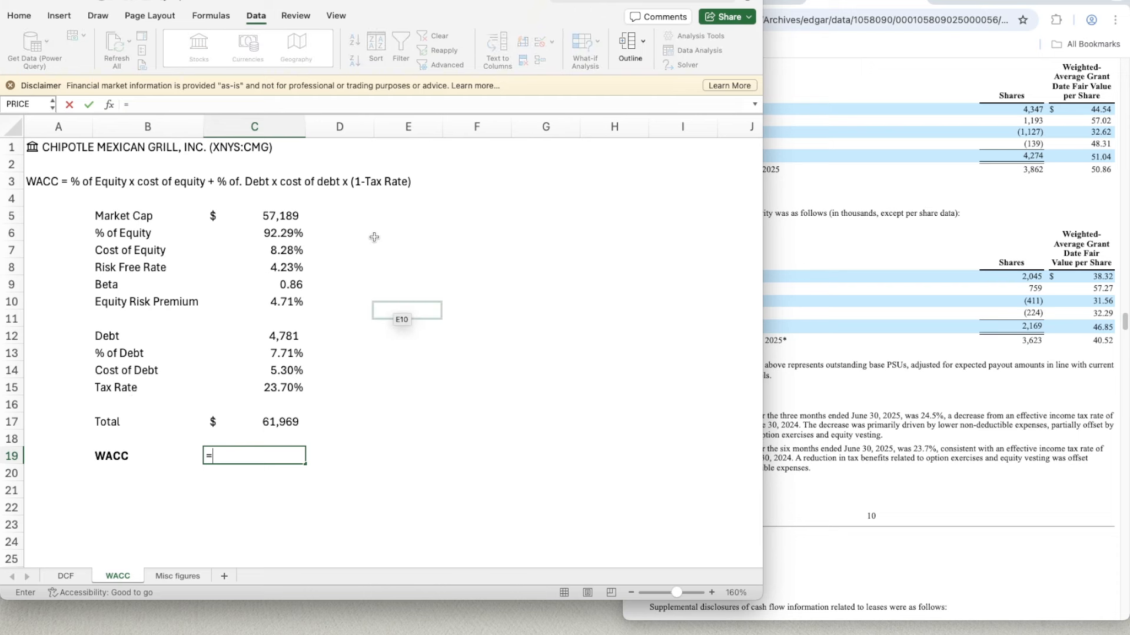
left_click(283, 233)
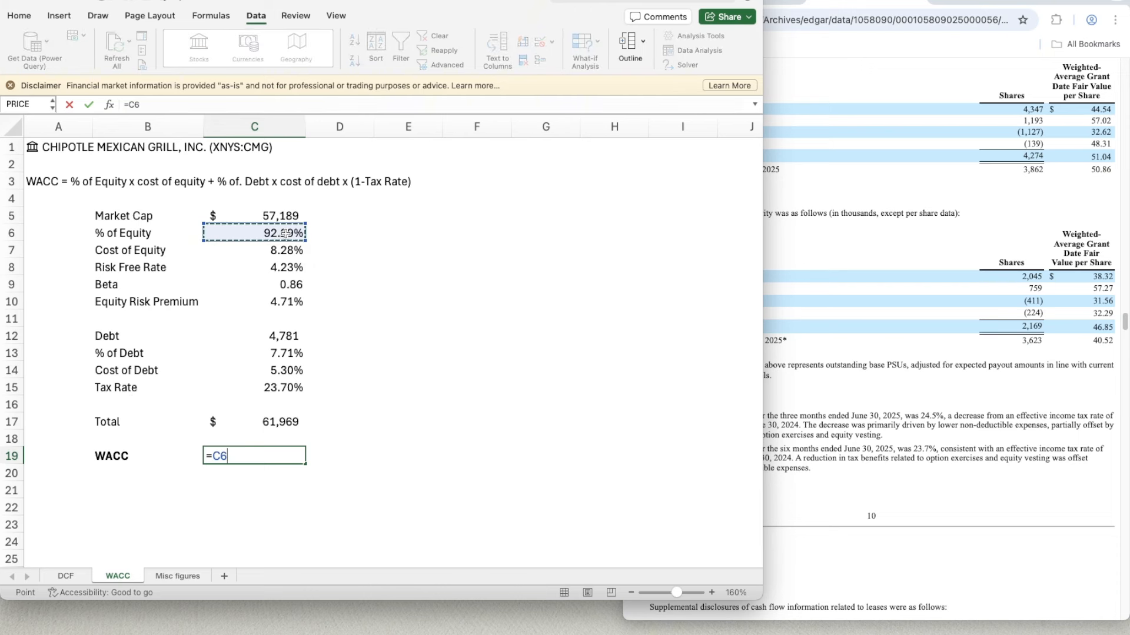
type("*")
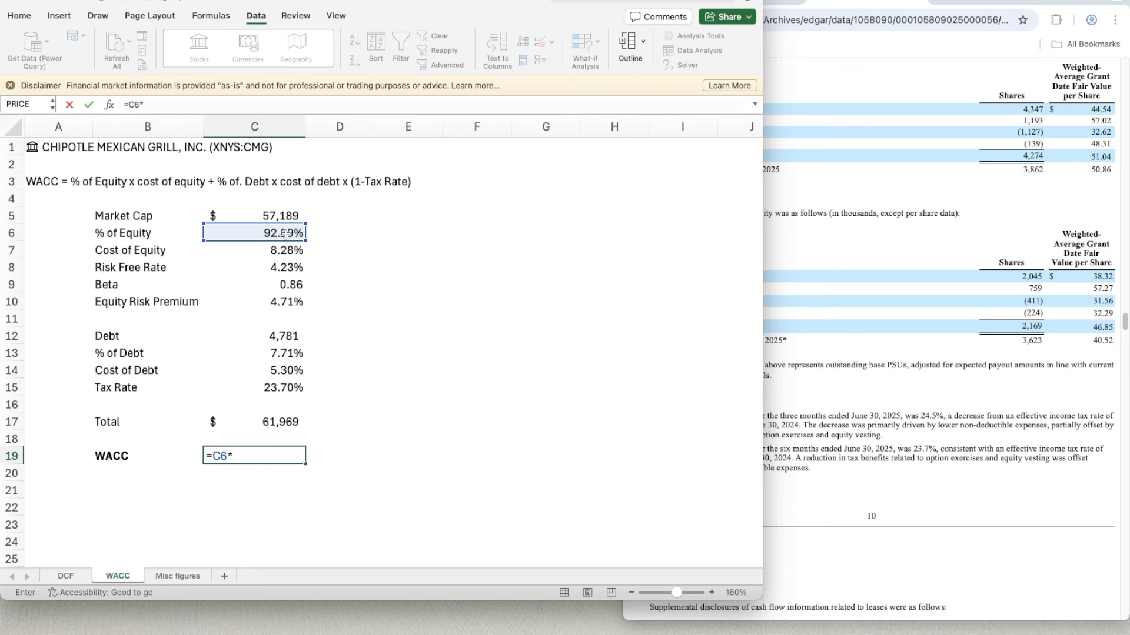
left_click(281, 250)
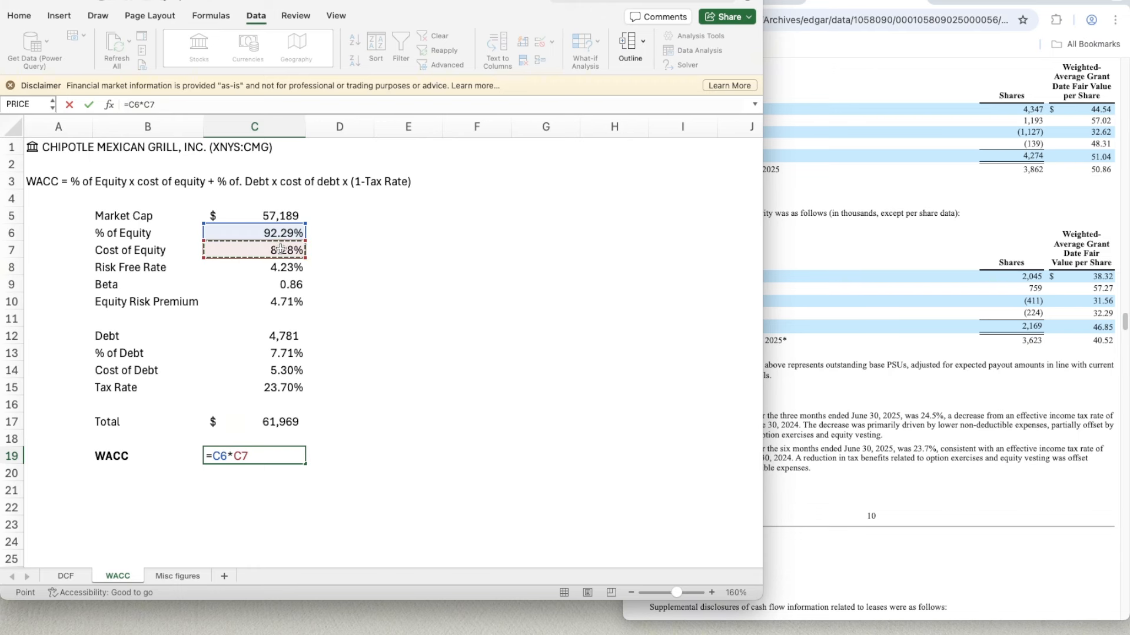
type("+")
left_click(282, 353)
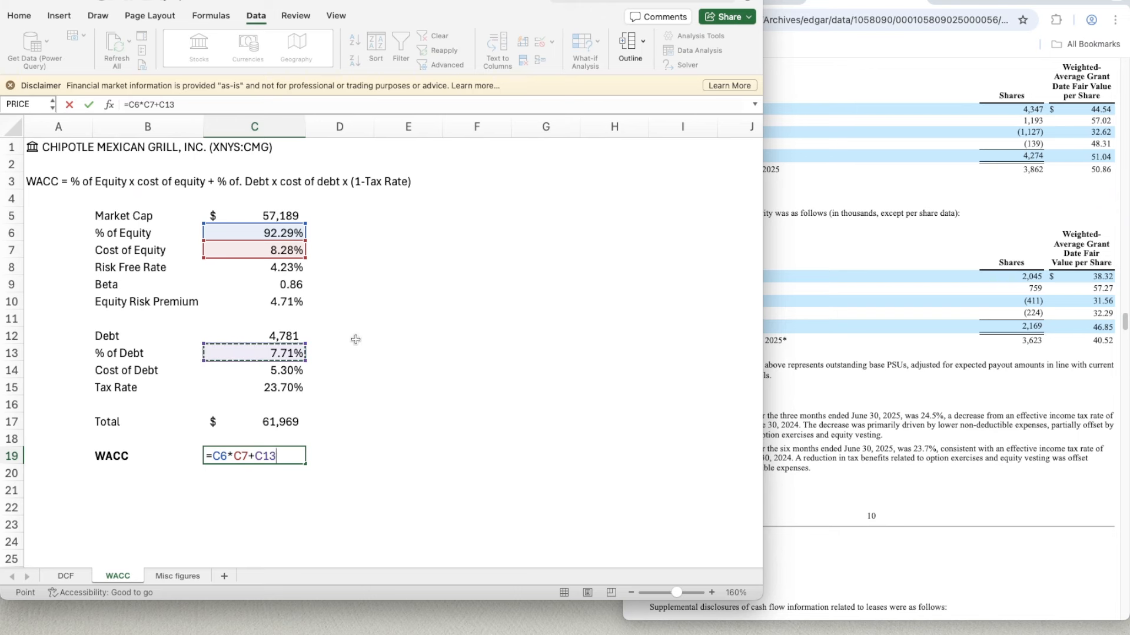
type("*")
left_click(282, 371)
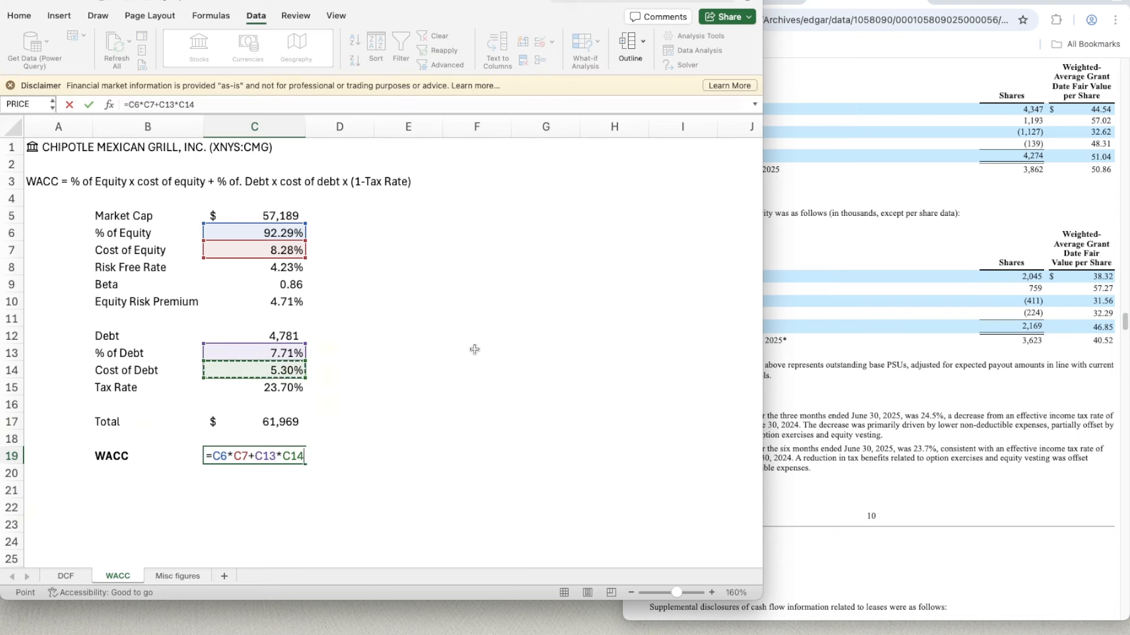
type("*")
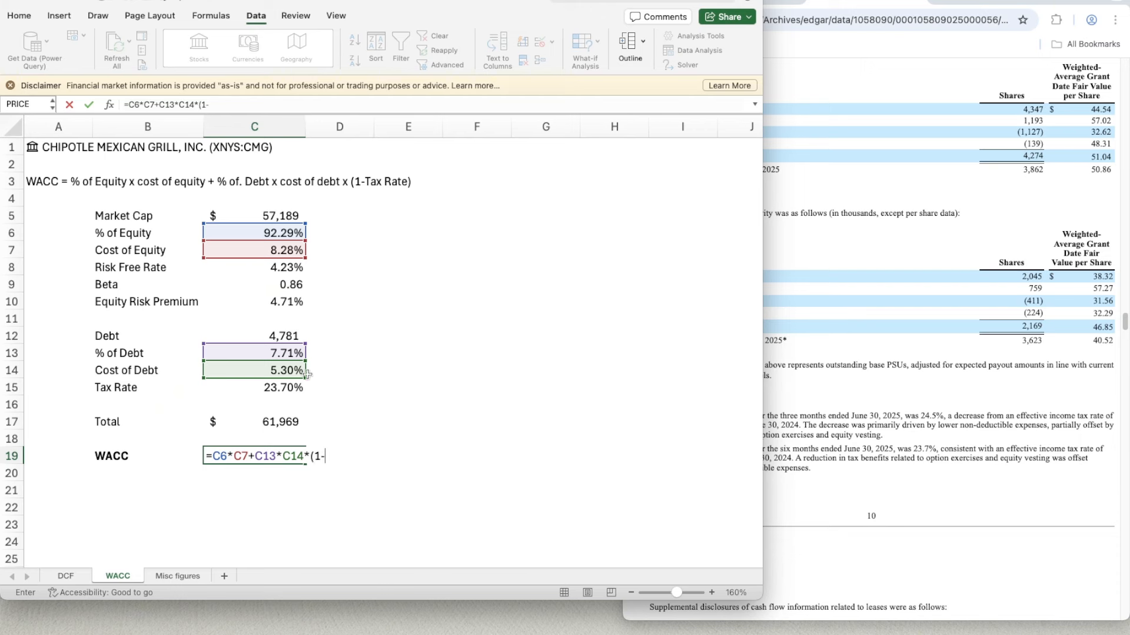
left_click(268, 388)
type(")")
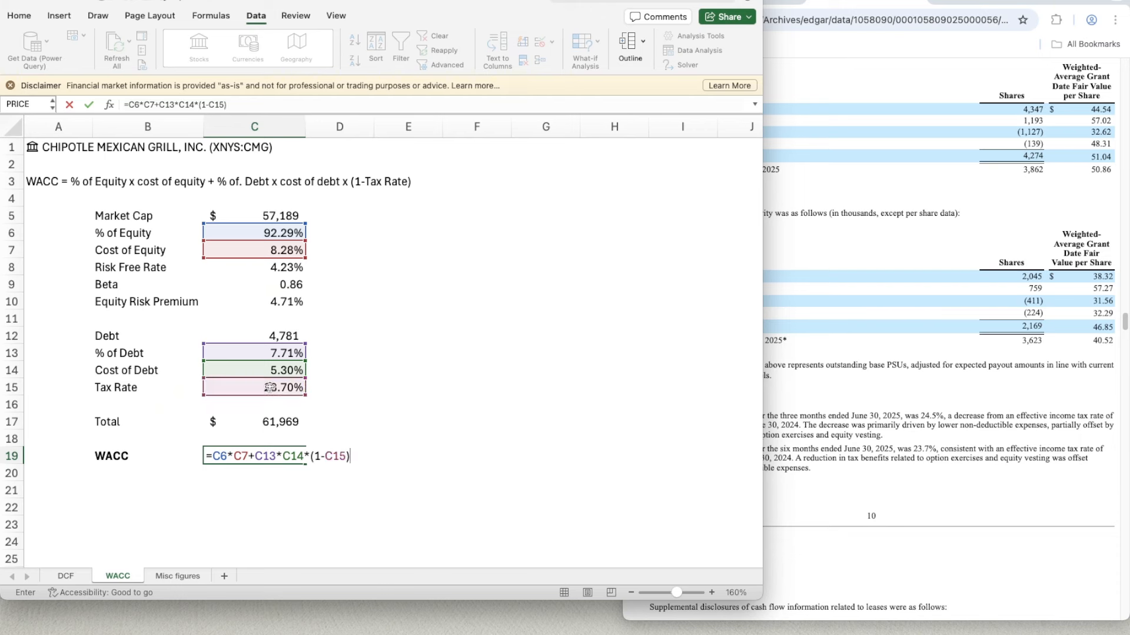
key("Return")
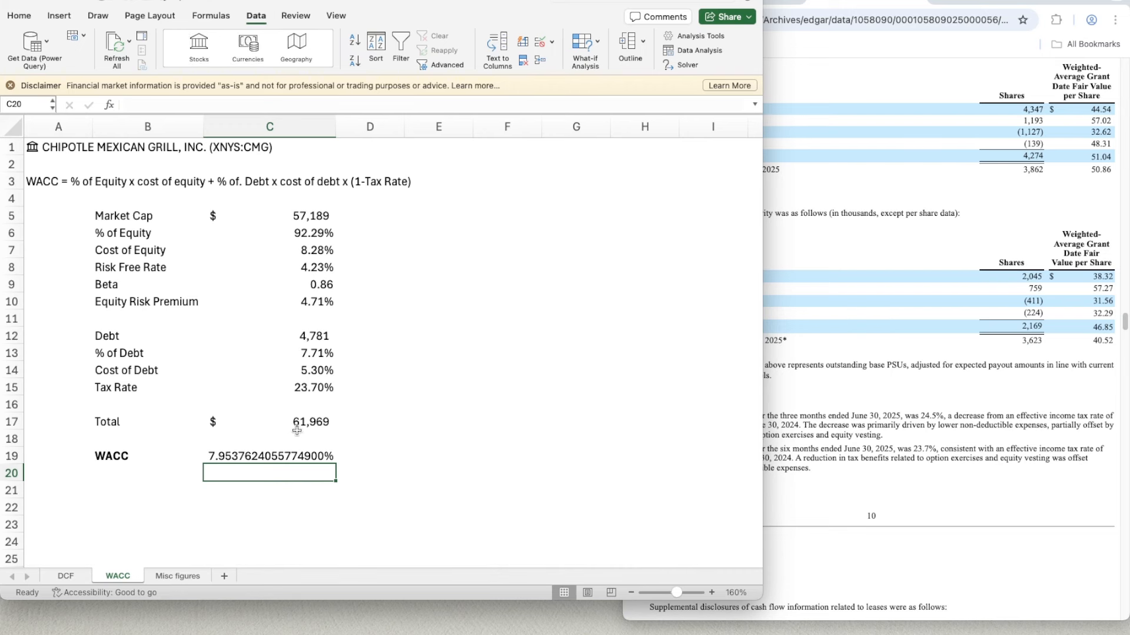
- Copy the percentage format of the Tax Rate in C15 to the WACC in C19
left_click(301, 389)
key("super+shift+c")
left_click(270, 460)
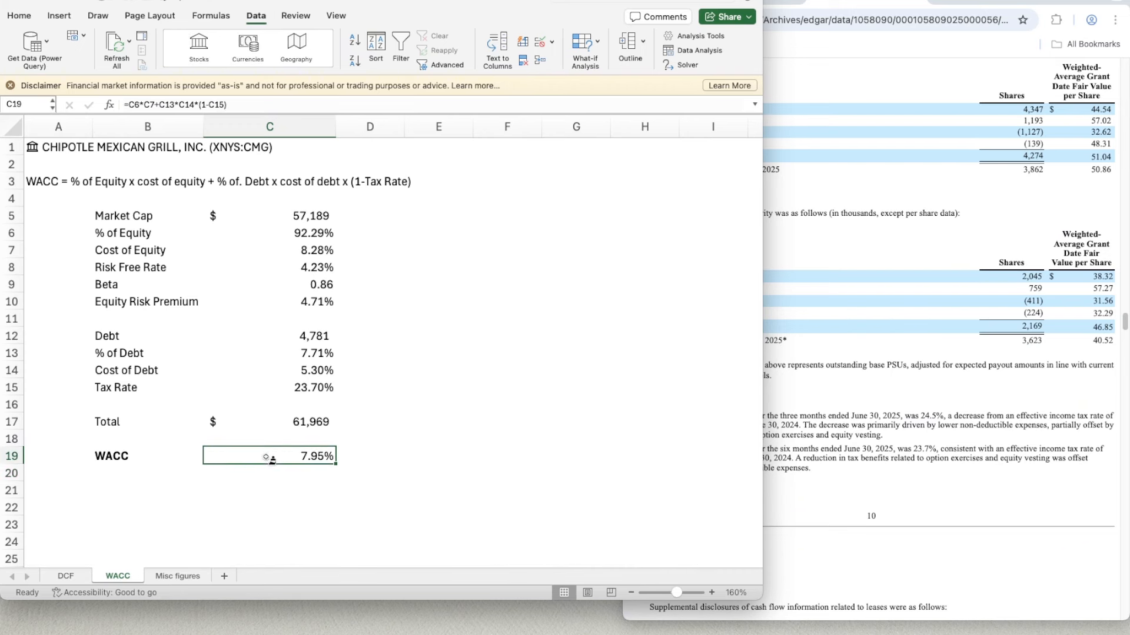
- Set the width of column C on the WACC sheet to 10
right_click(268, 125)
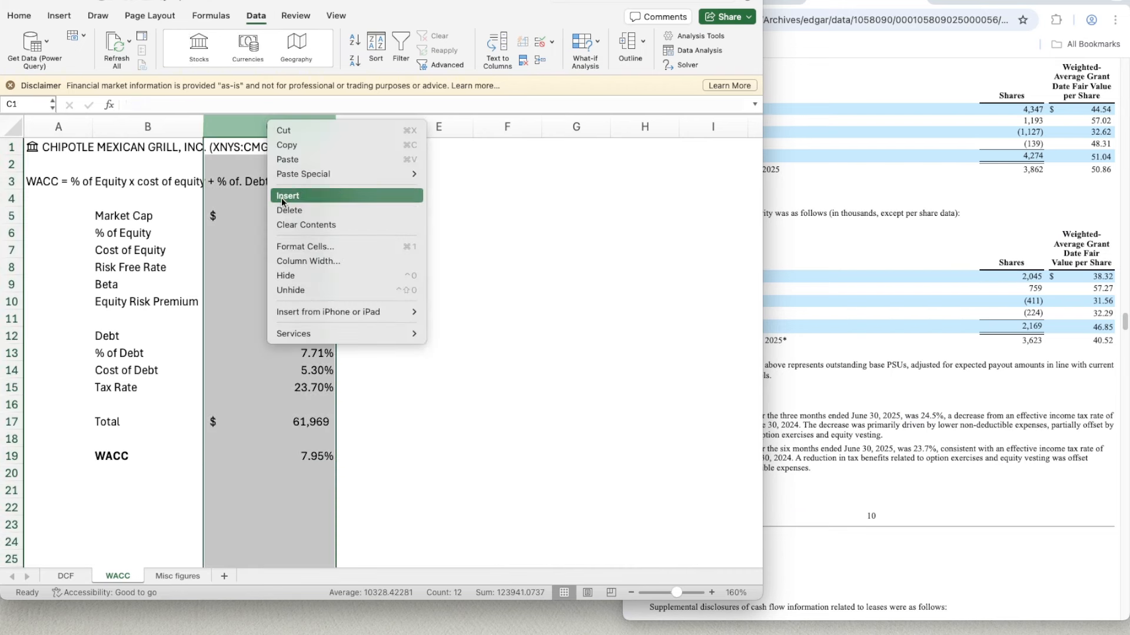
left_click(304, 259)
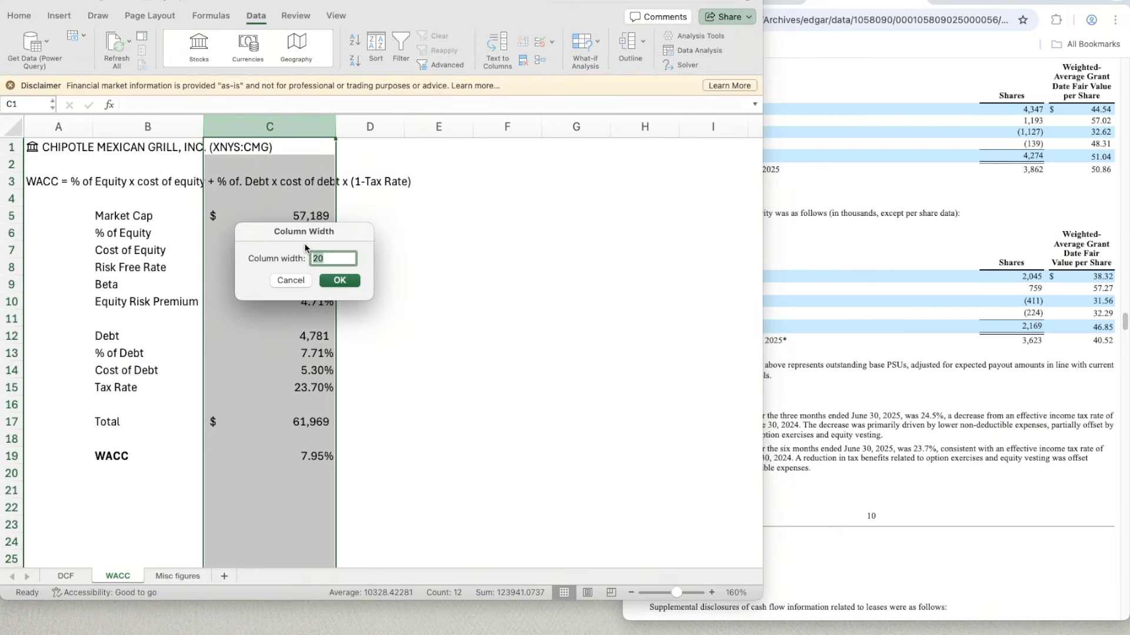
type("10")
key("Return")
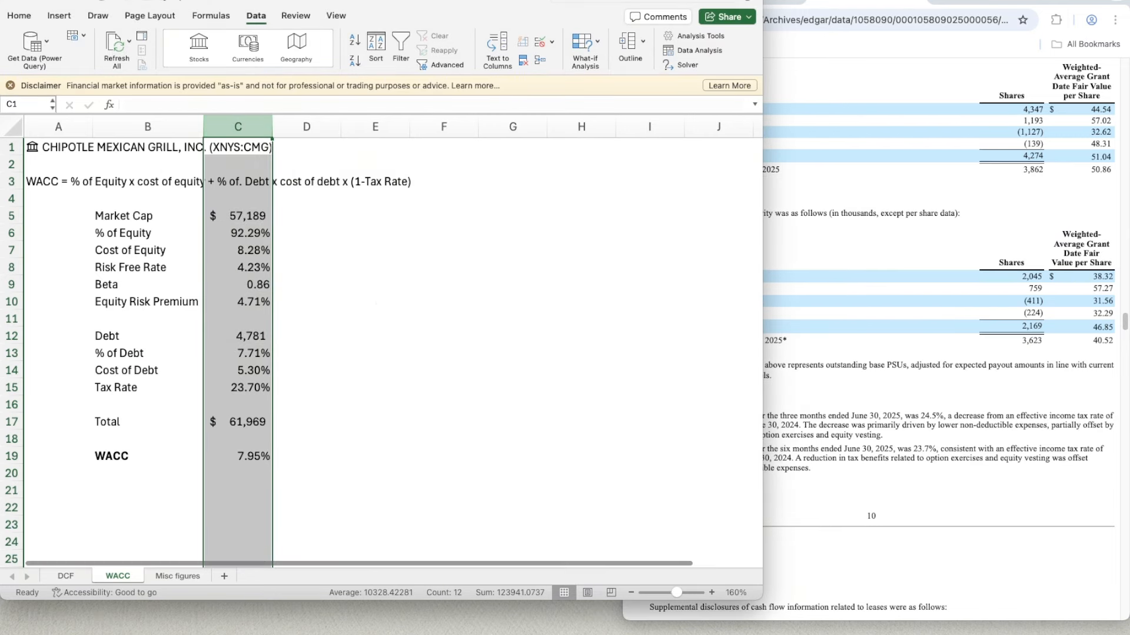
left_click(351, 369)
left_click(241, 456)
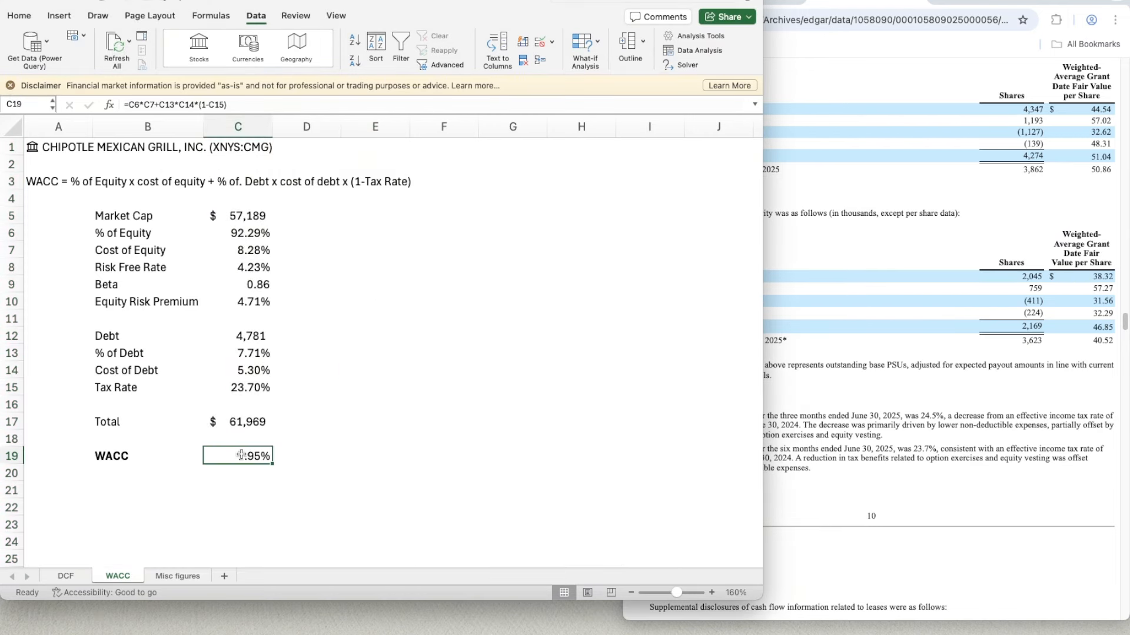
- Link the Base case WACC in G14 of the DCF sheet to the calculated WACC with =WACC!C19
left_click(64, 576)
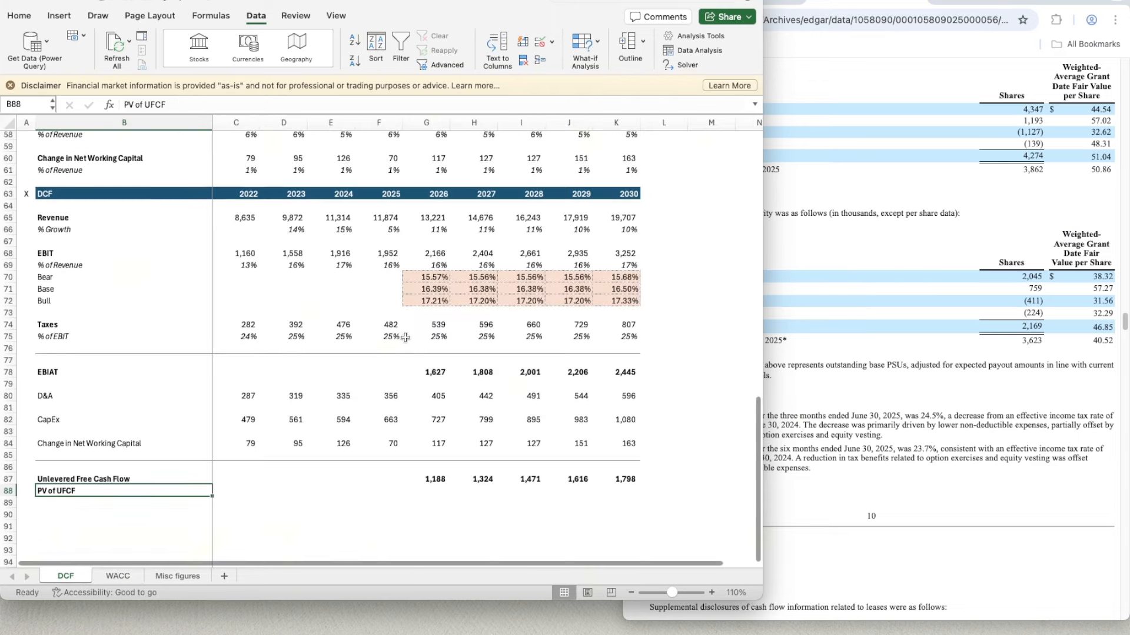
scroll(404, 337, "up", 10)
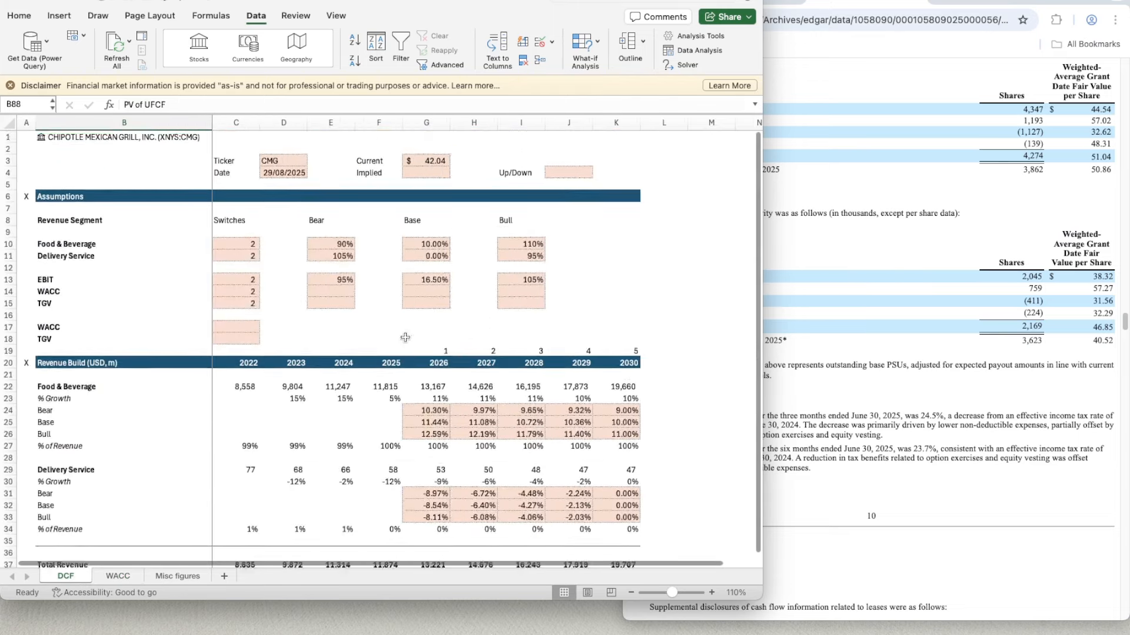
left_click(420, 288)
type("=")
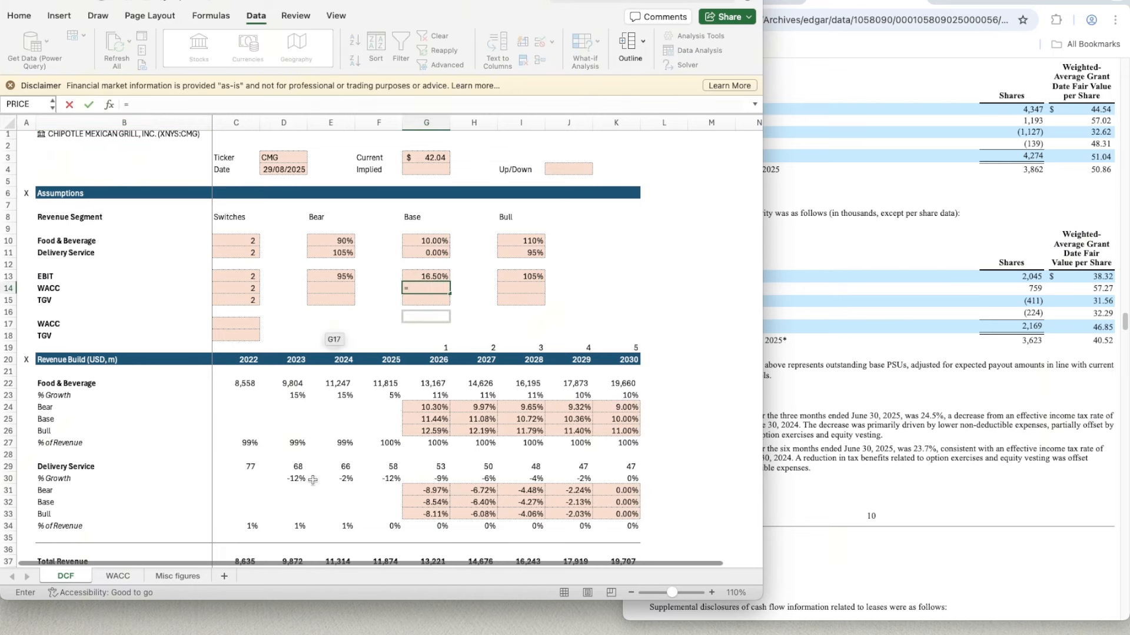
left_click(122, 574)
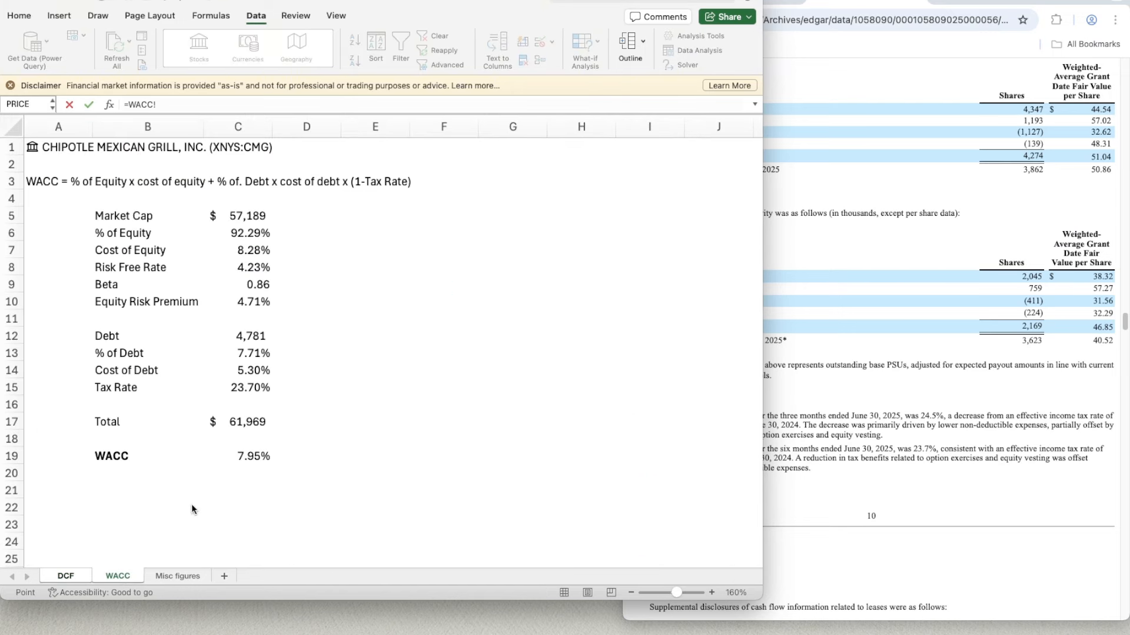
left_click(242, 457)
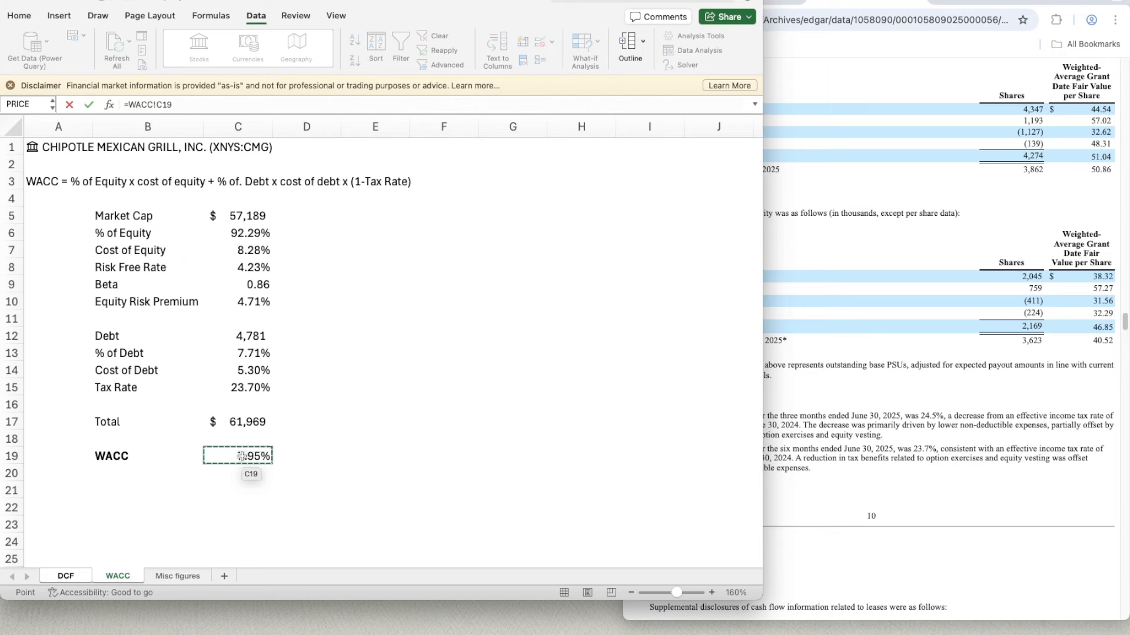
key("Return")
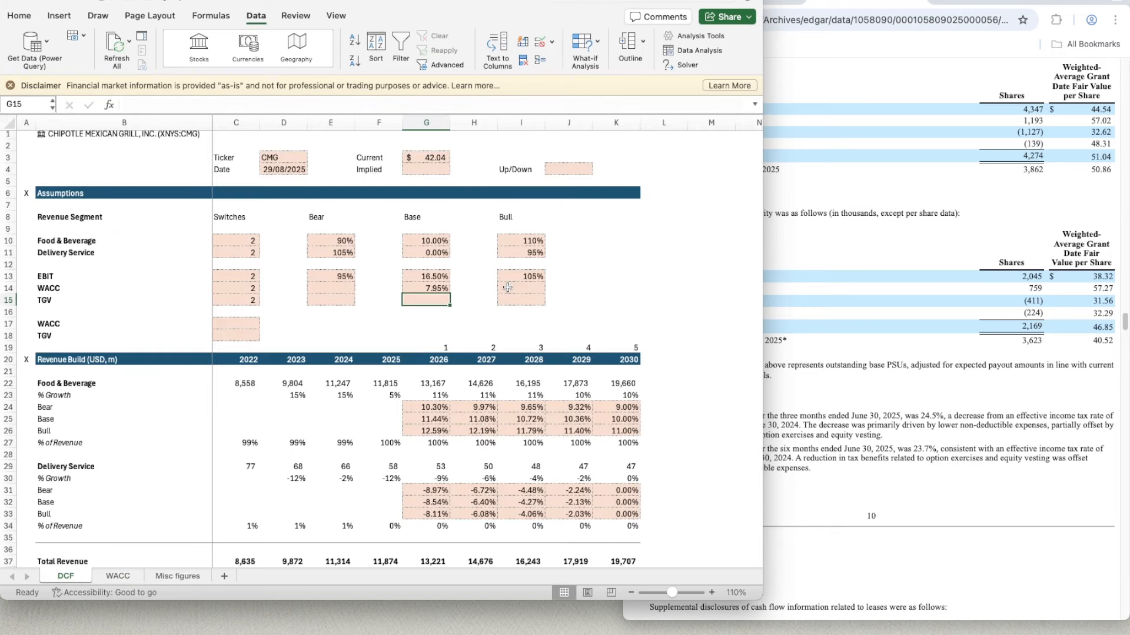
- Calculate the Bull case WACC in I14 with the formula =G14-0.5%
double_click(506, 288)
key("Escape")
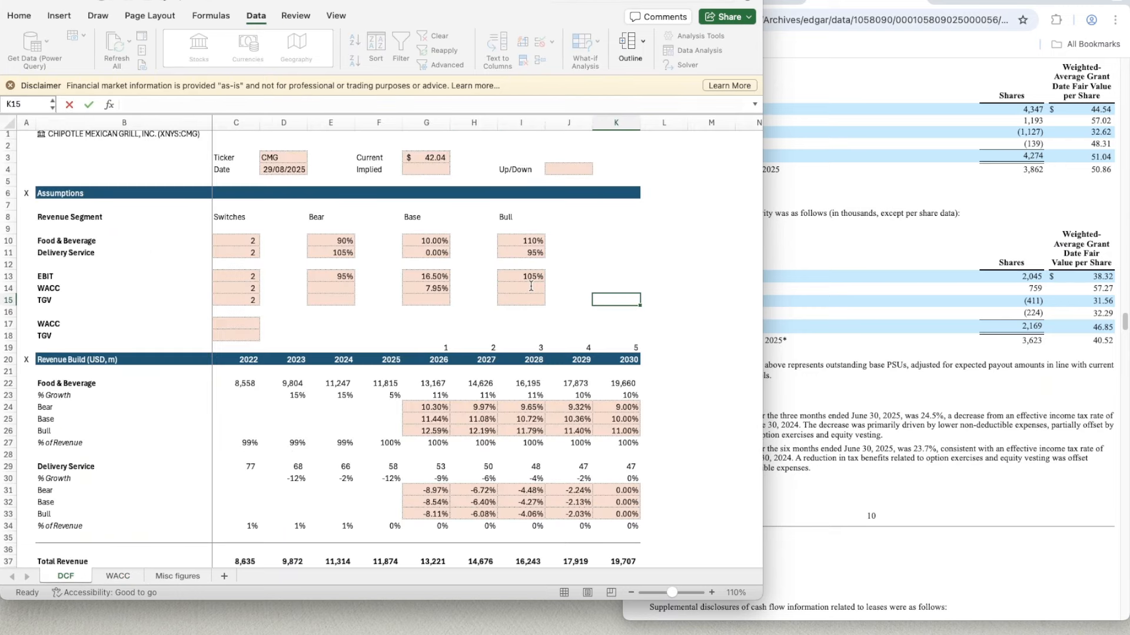
type("=")
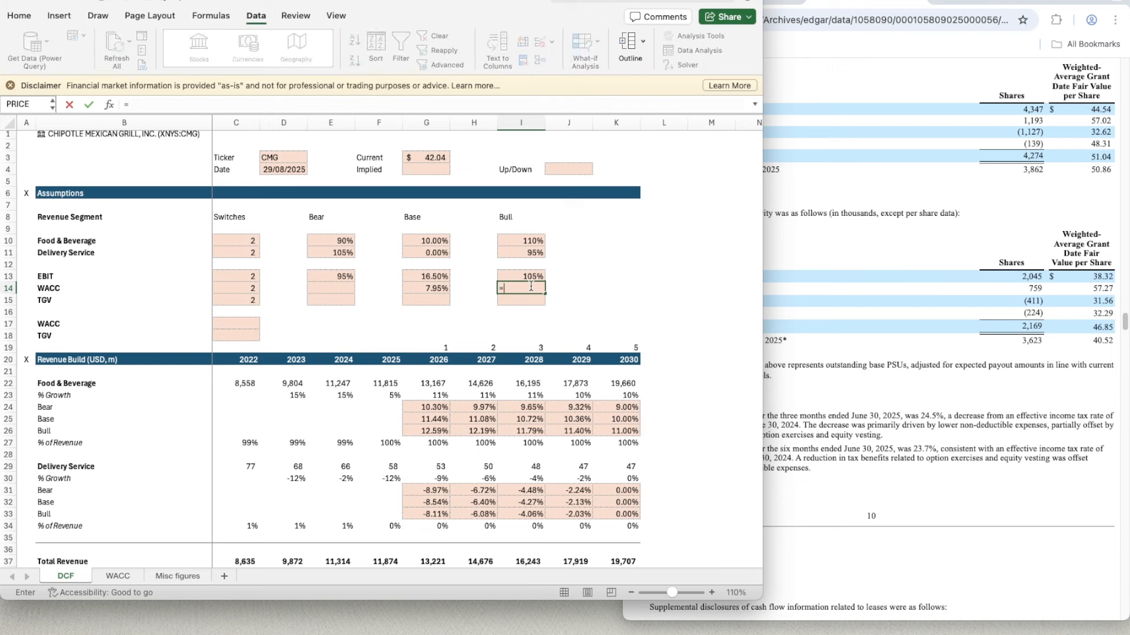
key("Left")
key("Left")
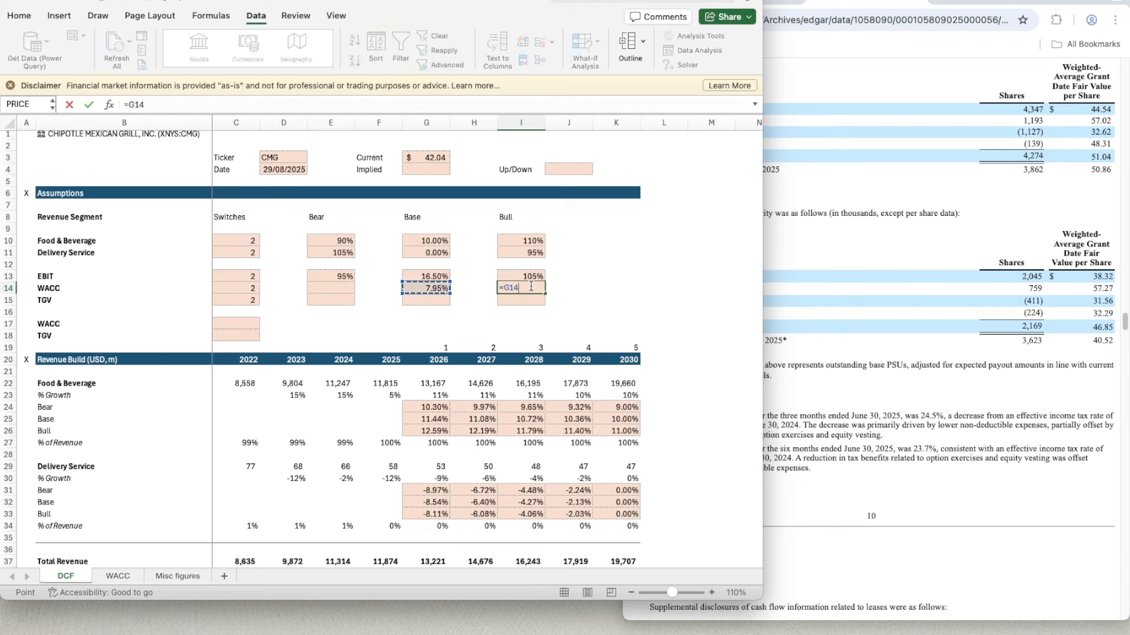
type("-")
key("Return")
- Copy the percentage format of the Base WACC in G14 to the Bull WACC in I14
key("Up")
key("Left")
key("Left")
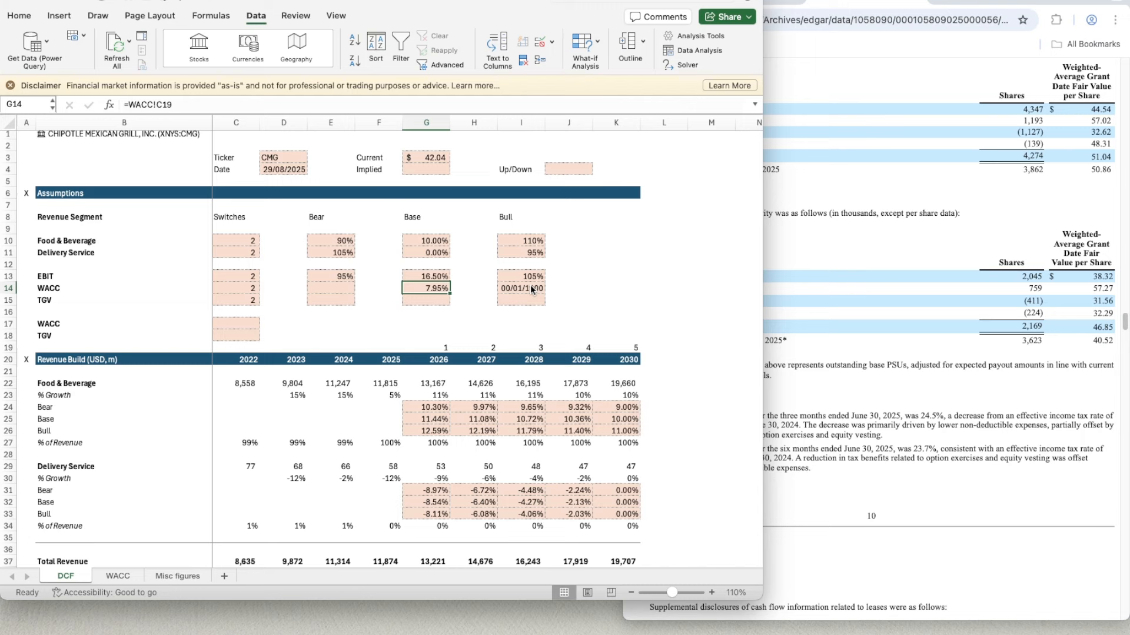
key("super+shift+c")
left_click(531, 287)
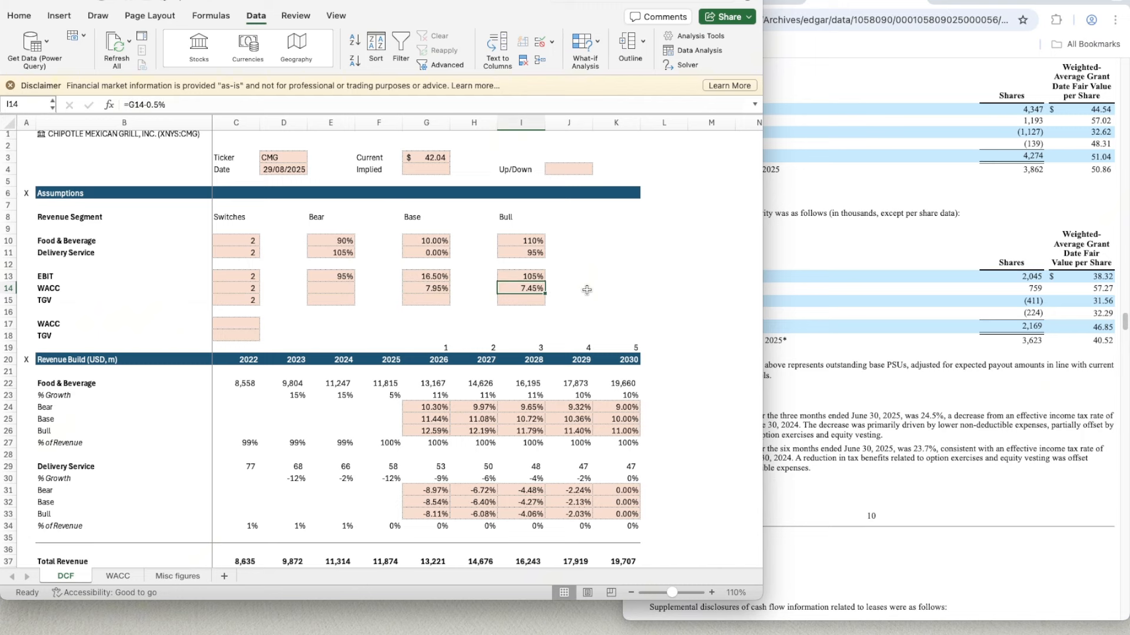
- Calculate the Bear case WACC in E14 by adding a percentage spread to the Base WACC in G14
left_click(338, 288)
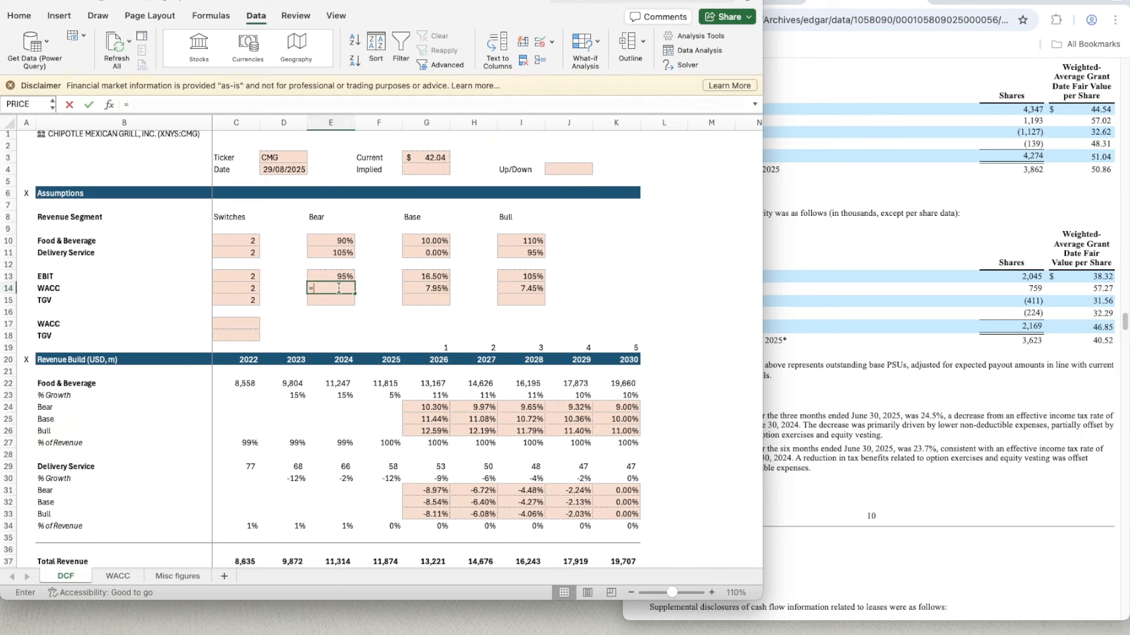
type("=")
key("Right")
key("Right")
type("+")
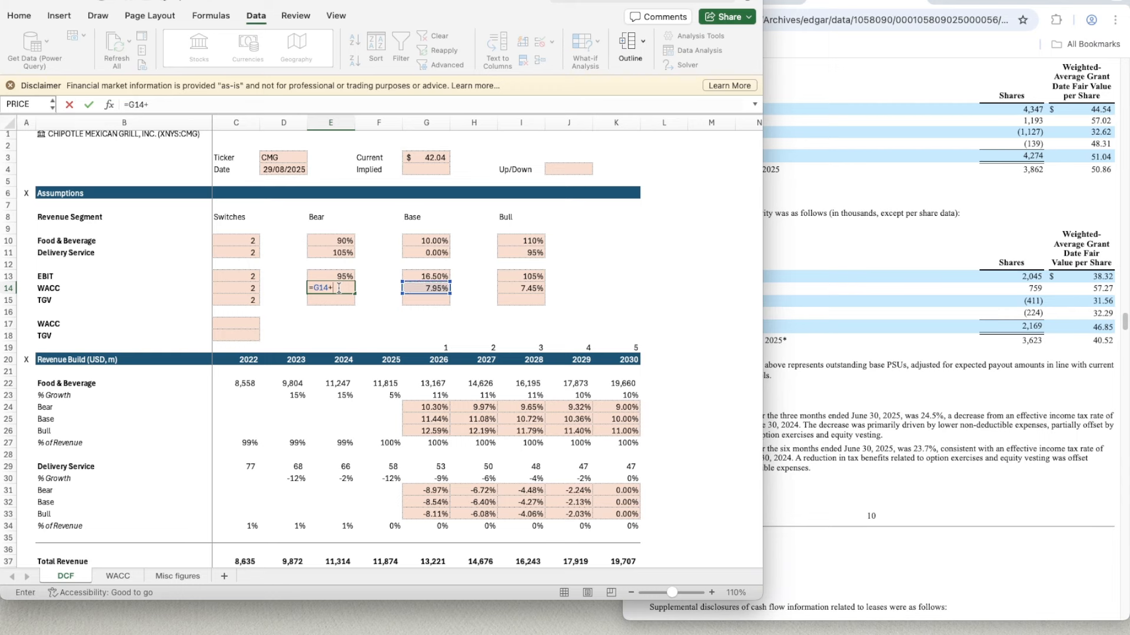
key("Return")
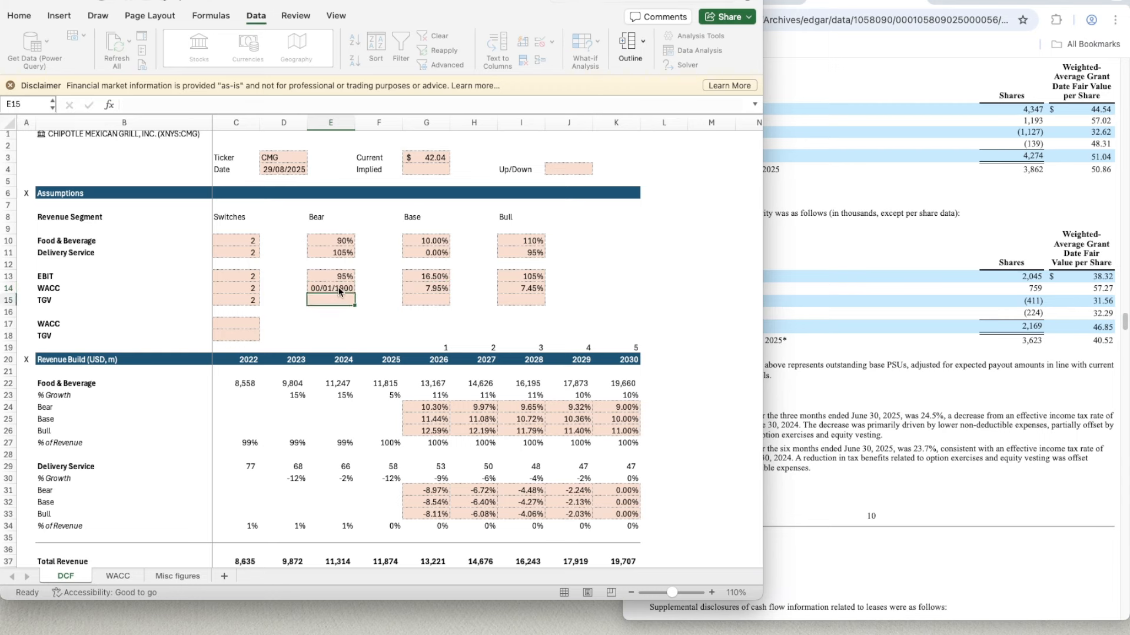
- Copy the percentage format of the Bear EBIT in E13 to the Bear WACC in E14
key("Up")
key("Up")
key("shift+super+c")
left_click(338, 287)
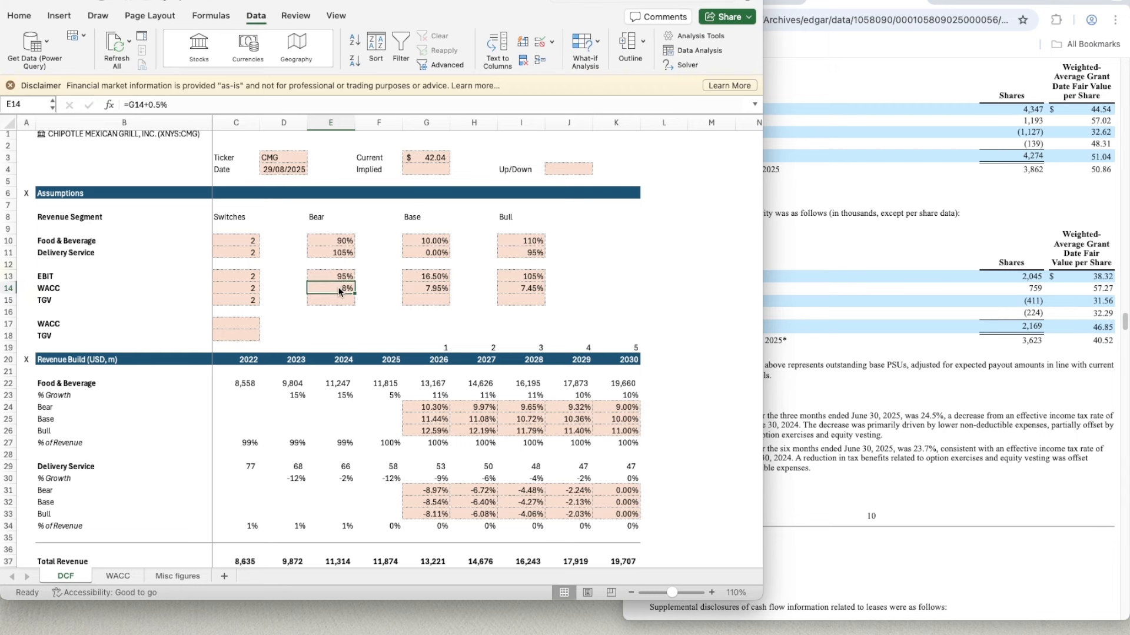
- Copy the two-decimal percentage format of the Base WACC in G14 to the Bear WACC in E14
key("Right")
key("Right")
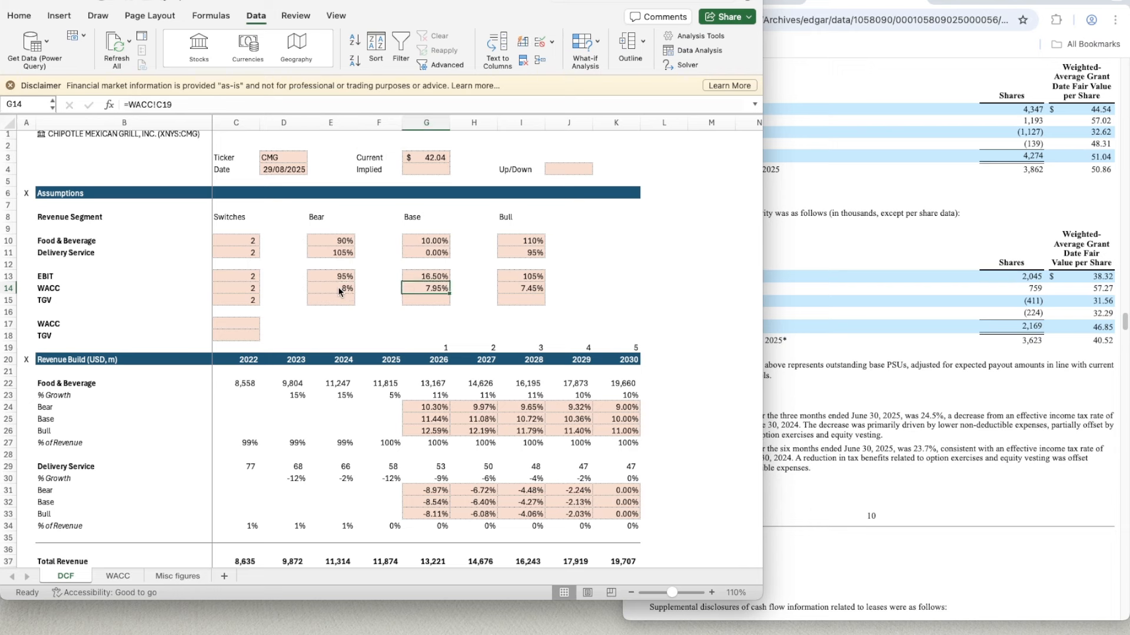
key("shift+super+c")
left_click(334, 287)
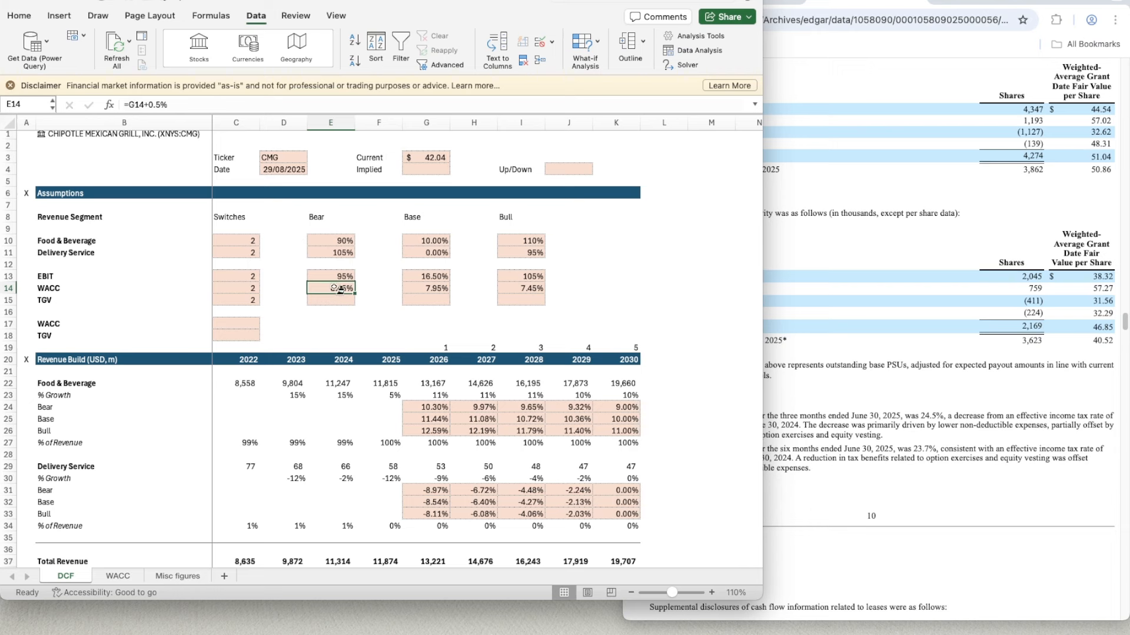
- Set the Base case TGV in G15 to 2.50%
left_click(417, 303)
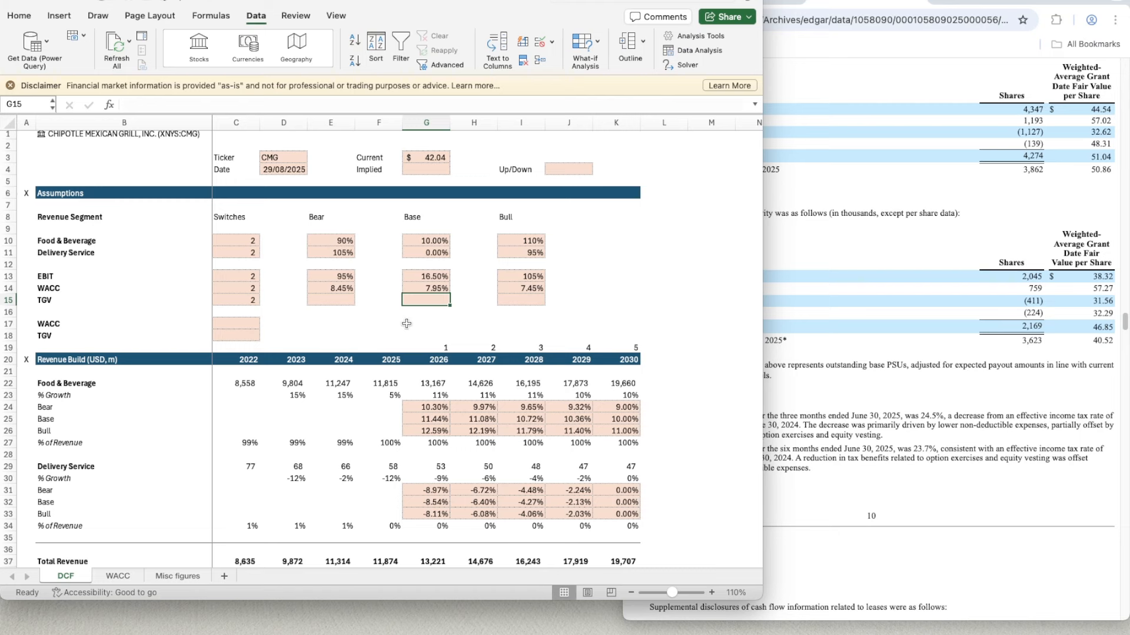
type("2.50%")
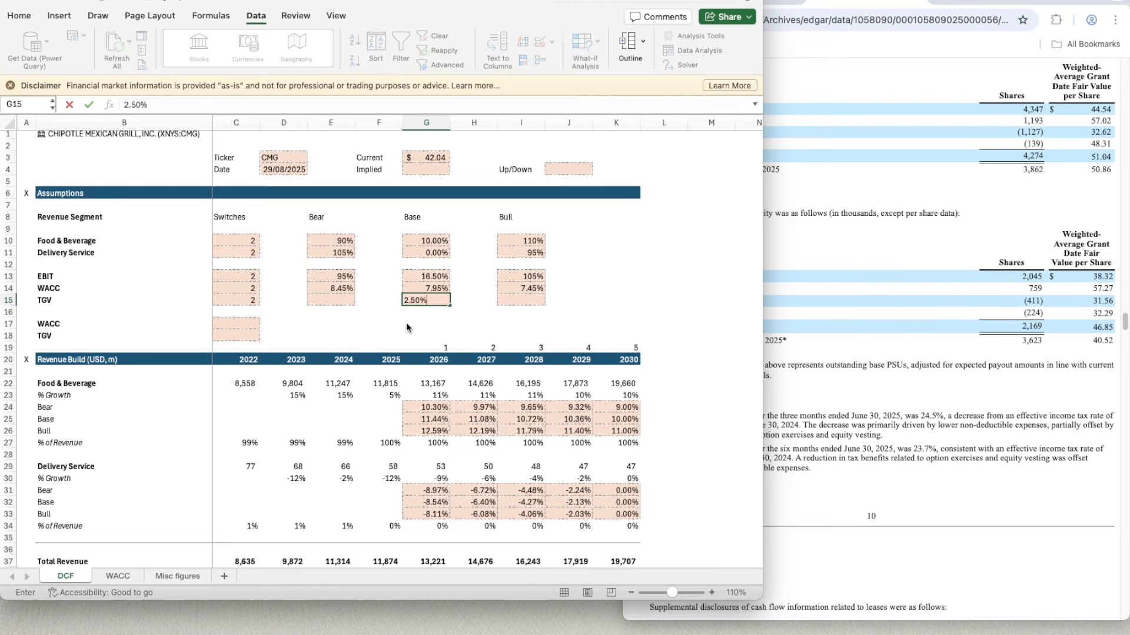
key("Tab")
key("Tab")
- Calculate the Bull case TGV in I15 with the formula =G15+0.5%
type("=")
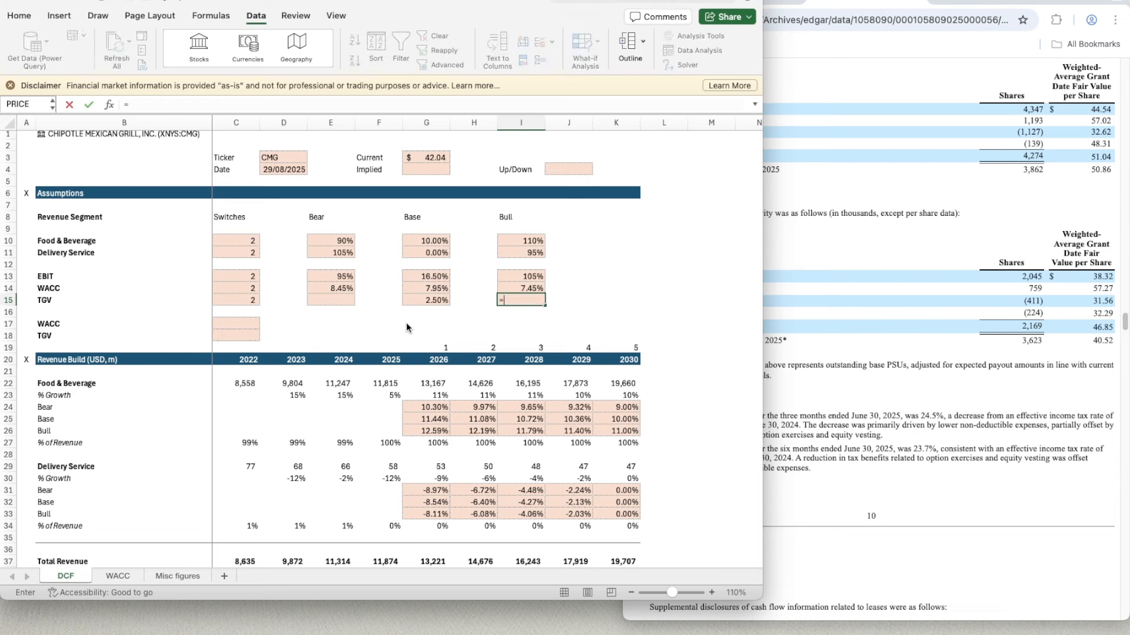
key("Left")
key("Left")
type("+0.")
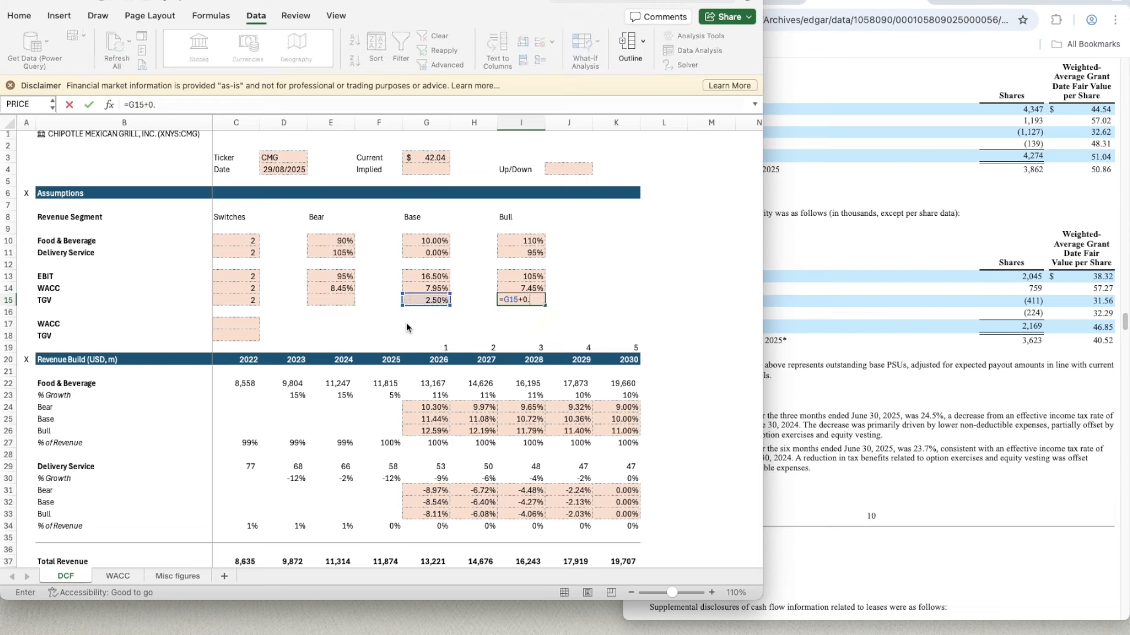
type("5%")
key("Return")
- Copy the percentage format of the Bull WACC in I14 to the Bull TGV in I15
key("Up")
key("Up")
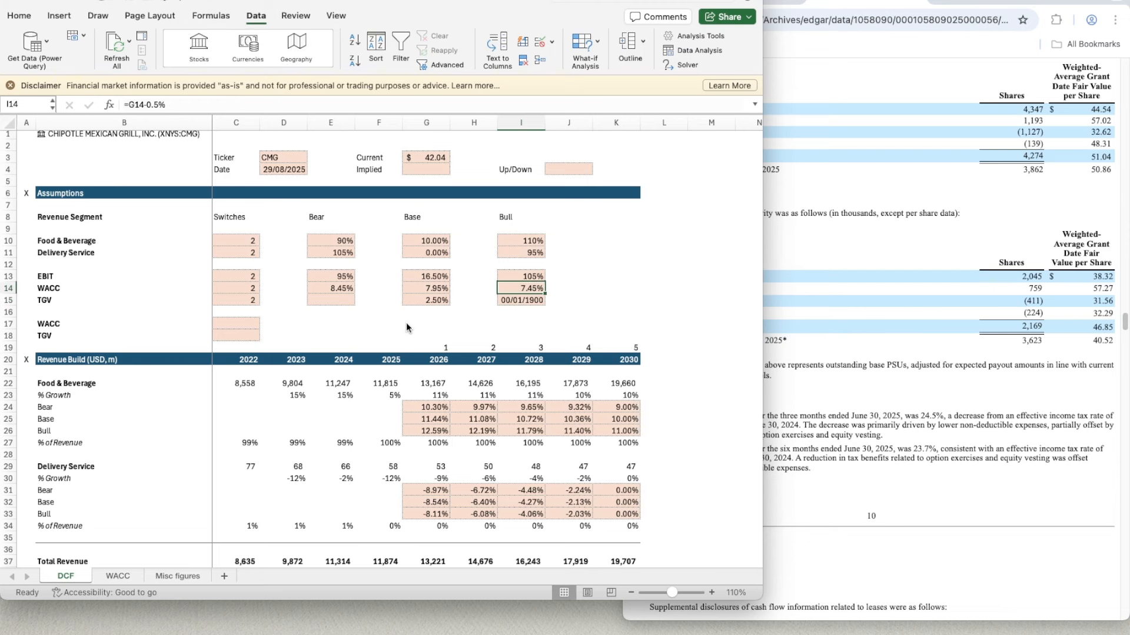
key("super+shift+c")
key("Down")
- Calculate the Bear case TGV in E15 with the formula =G15-0.5%
key("Left")
key("Left")
key("Left")
key("Left")
key("Up")
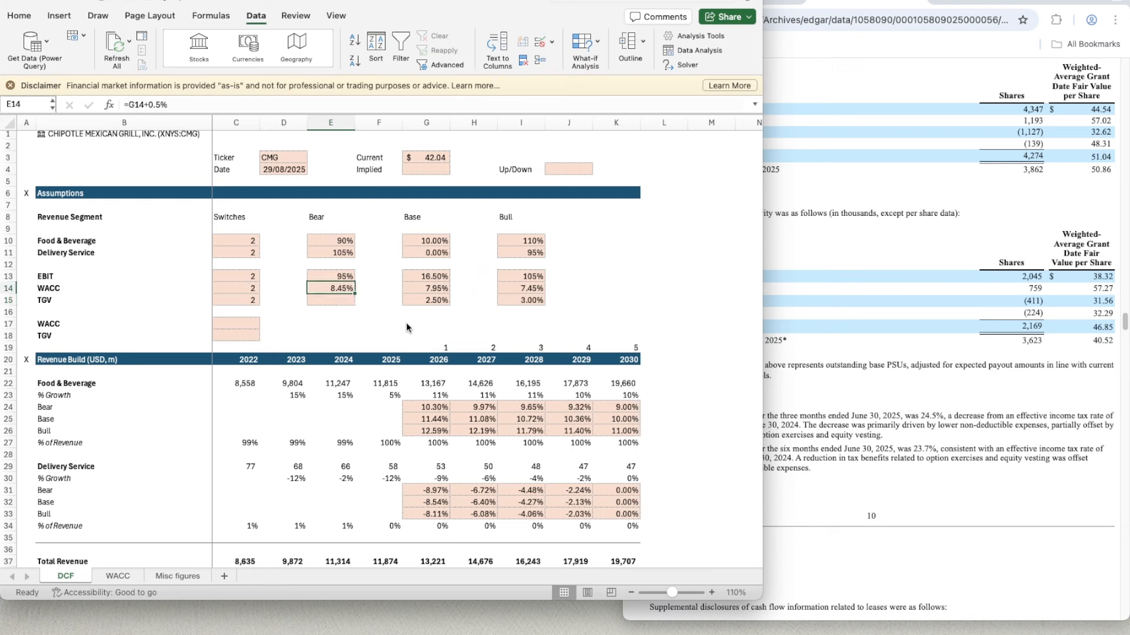
key("Down")
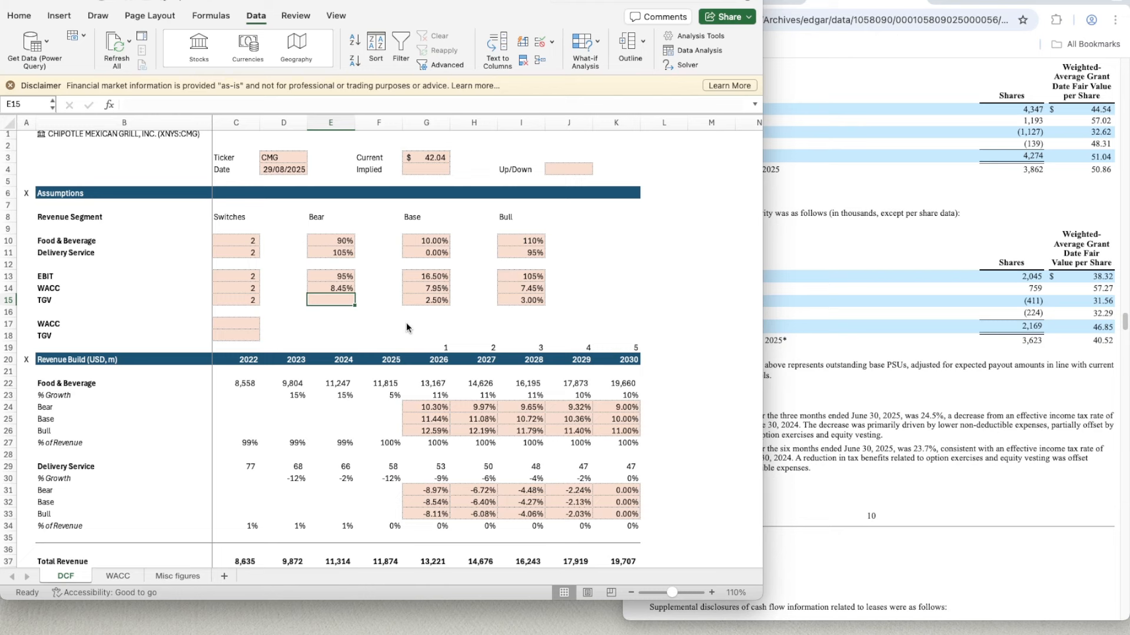
type("=")
key("Right")
key("Right")
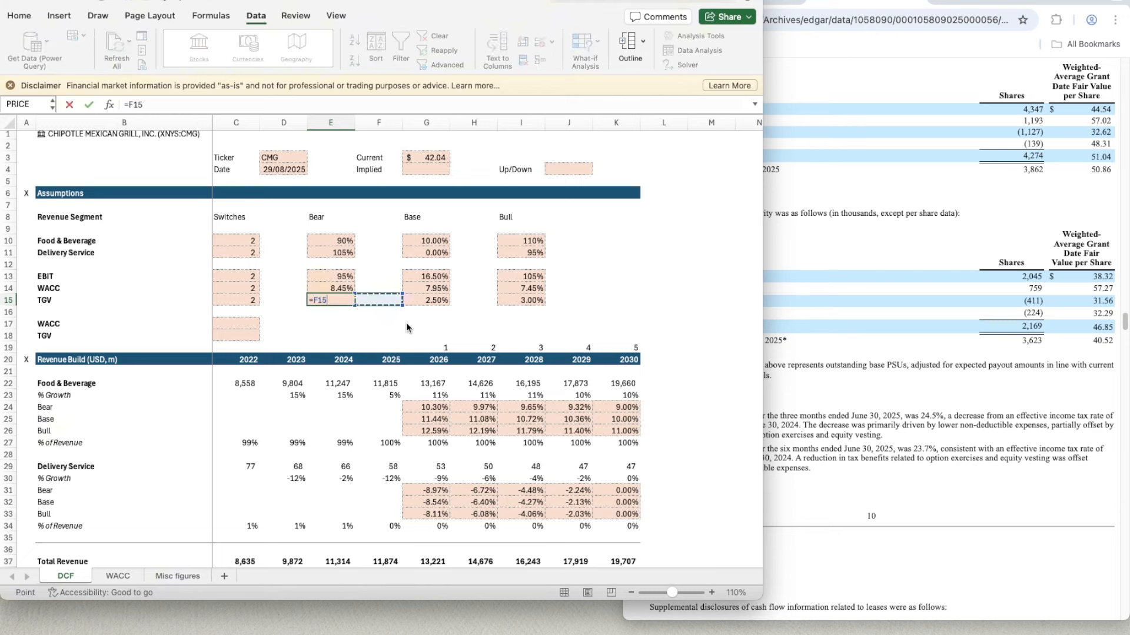
type("-G15")
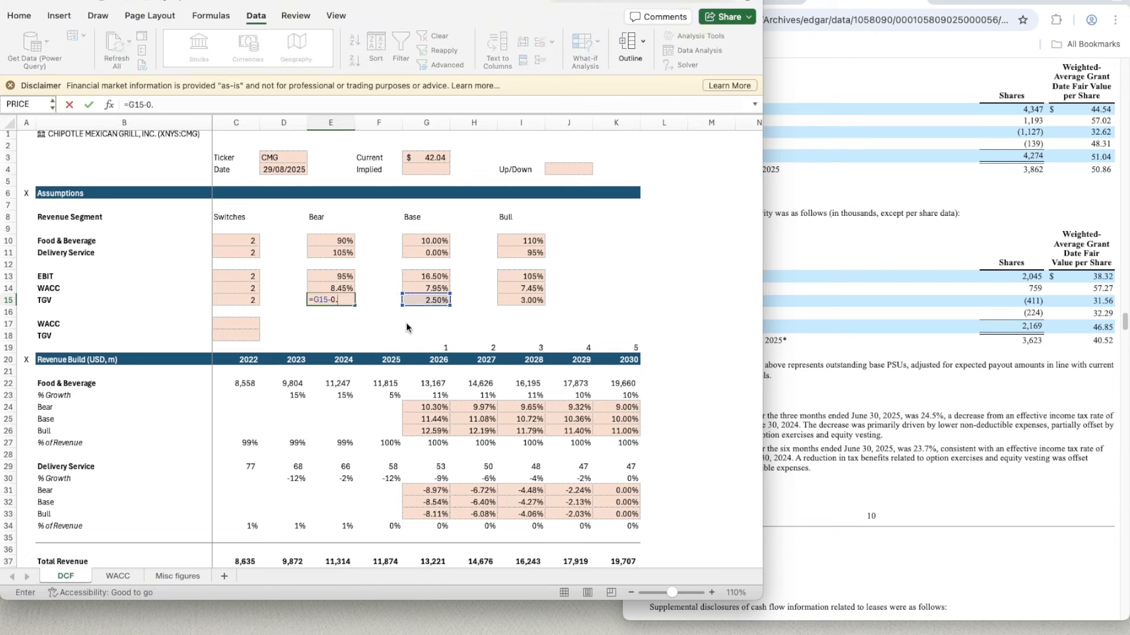
key("Return")
- Copy the percentage format of the Bear WACC in E14 to the Bear TGV in E15
key("Up")
key("Up")
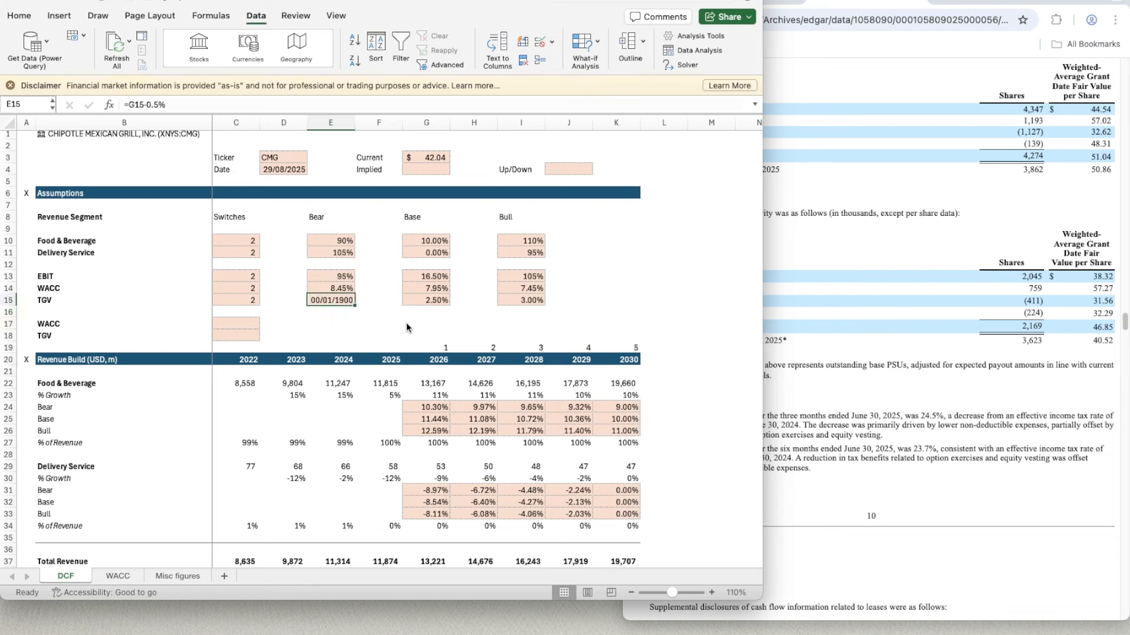
key("super+shift+c")
key("Down")
key("Down")
key("Down")
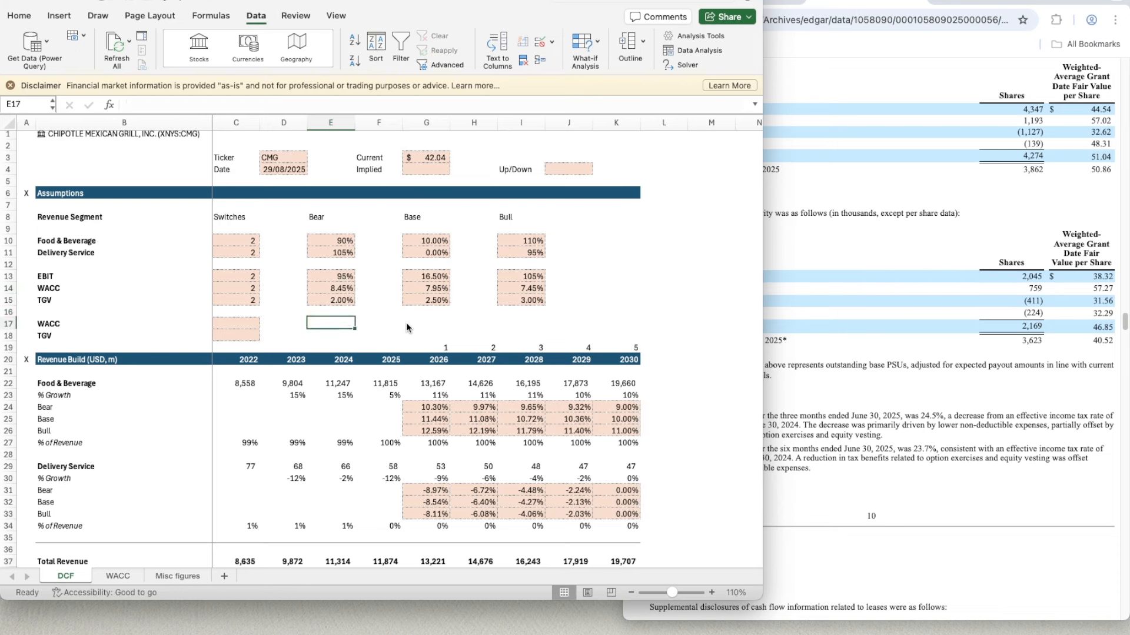
- Make C17 pick the WACC of the switched scenario with =CHOOSE(C14,E14,G14,I14)
key("Left")
key("Left")
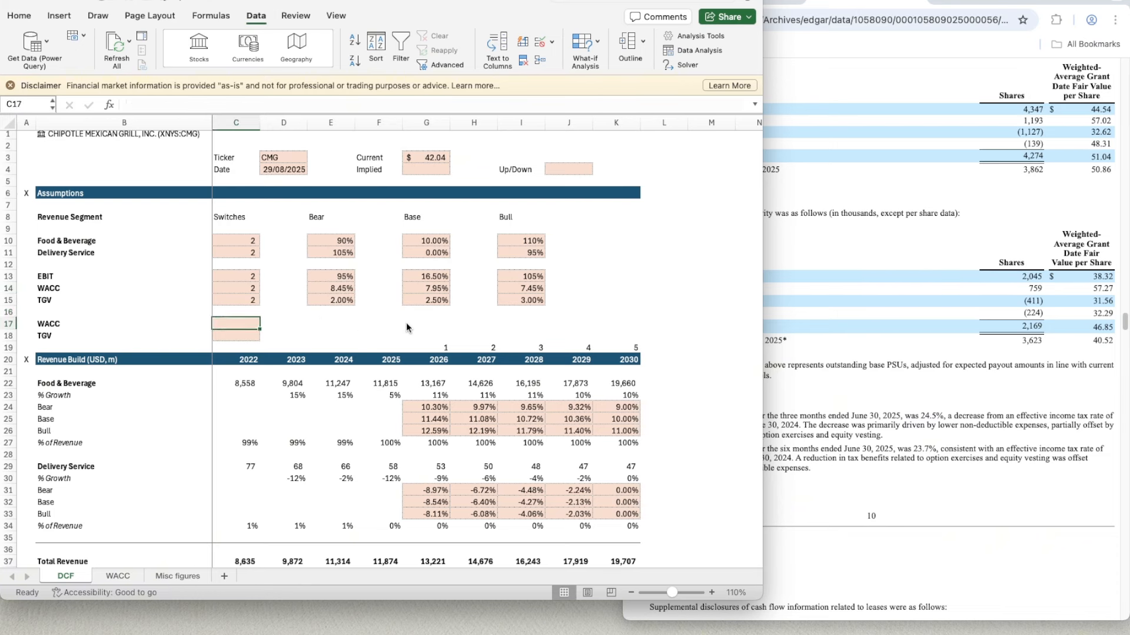
type("=")
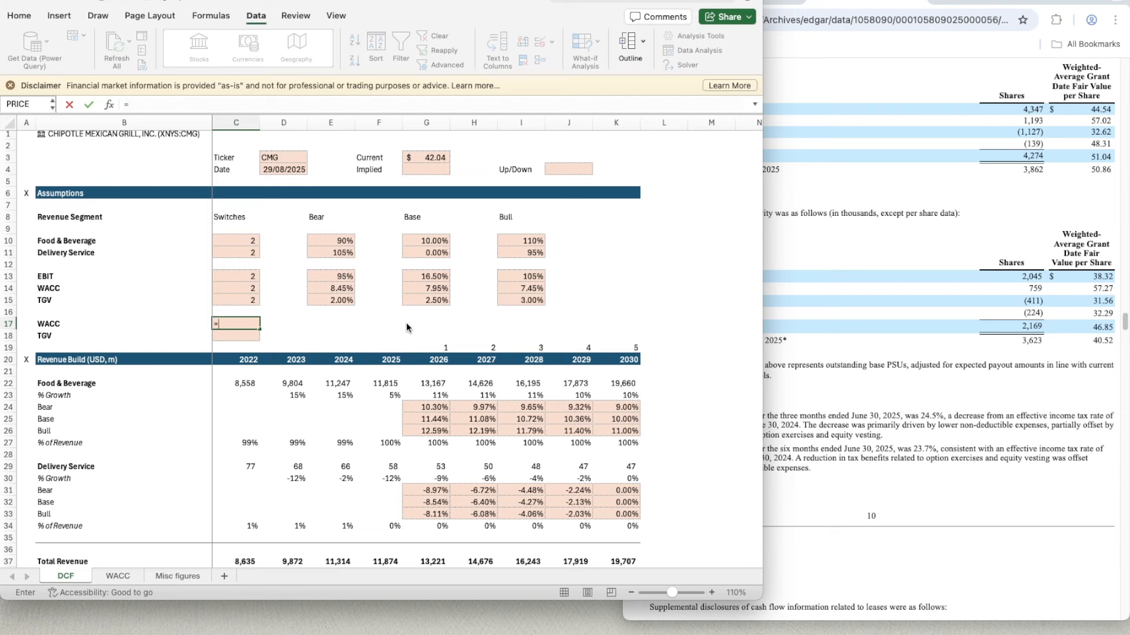
type("choose")
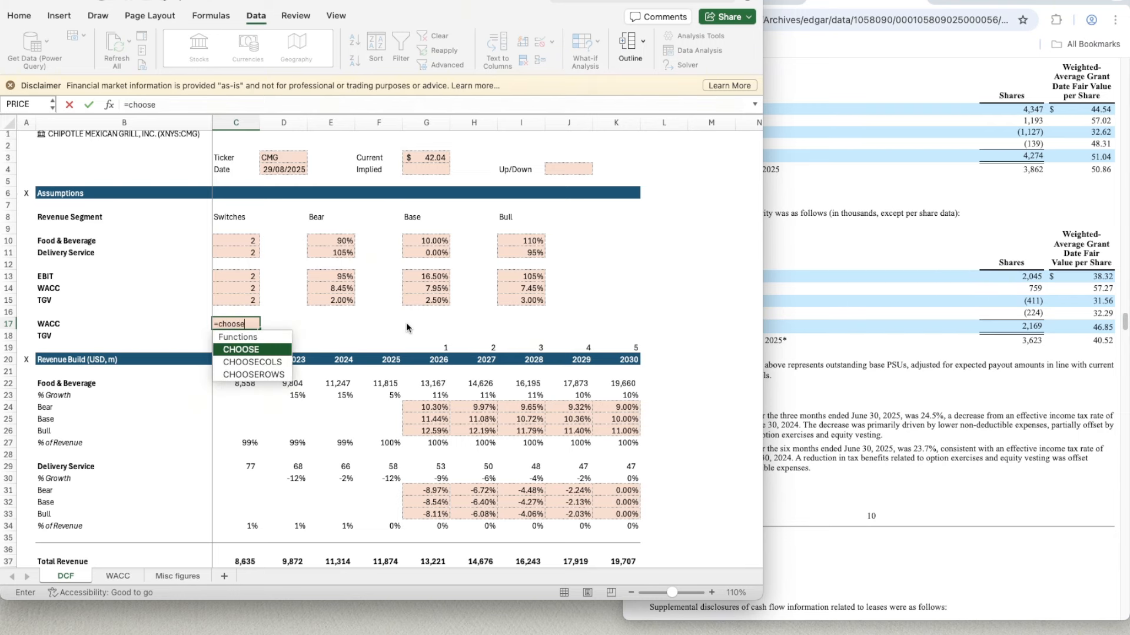
key("Tab")
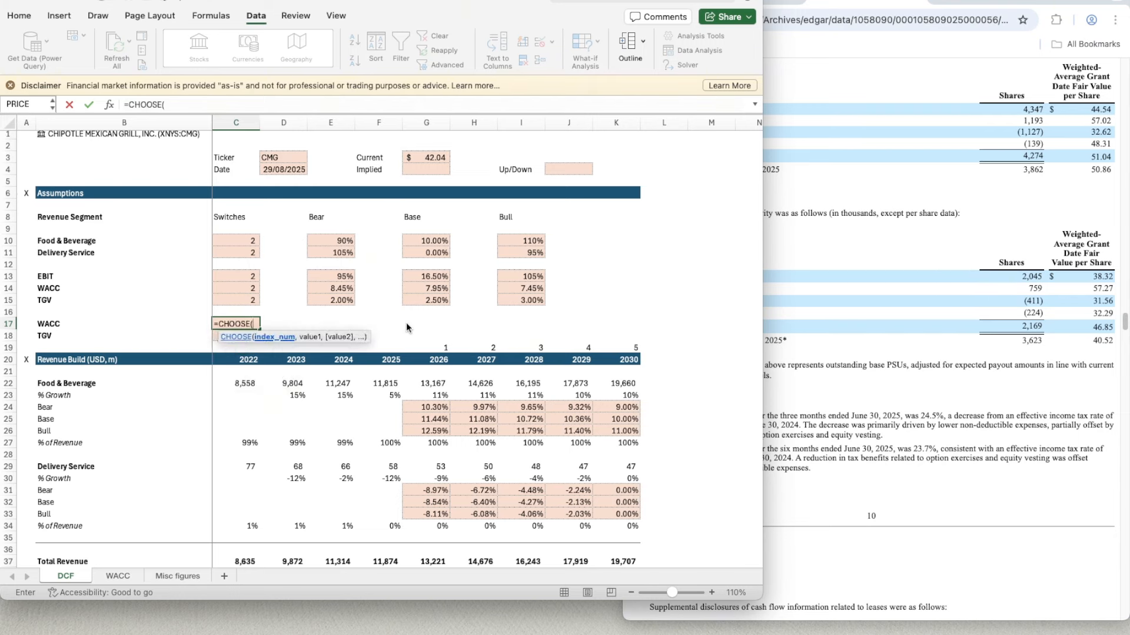
key("Up")
key("Up")
key("Up")
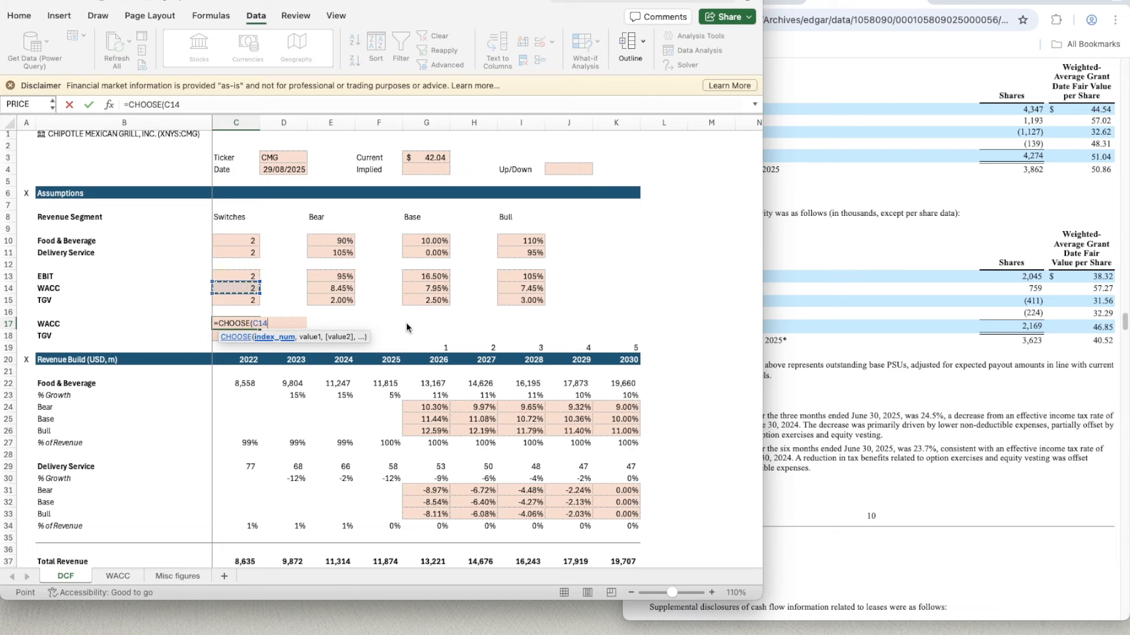
type(",")
key("Up")
key("Up")
key("Up")
key("Right")
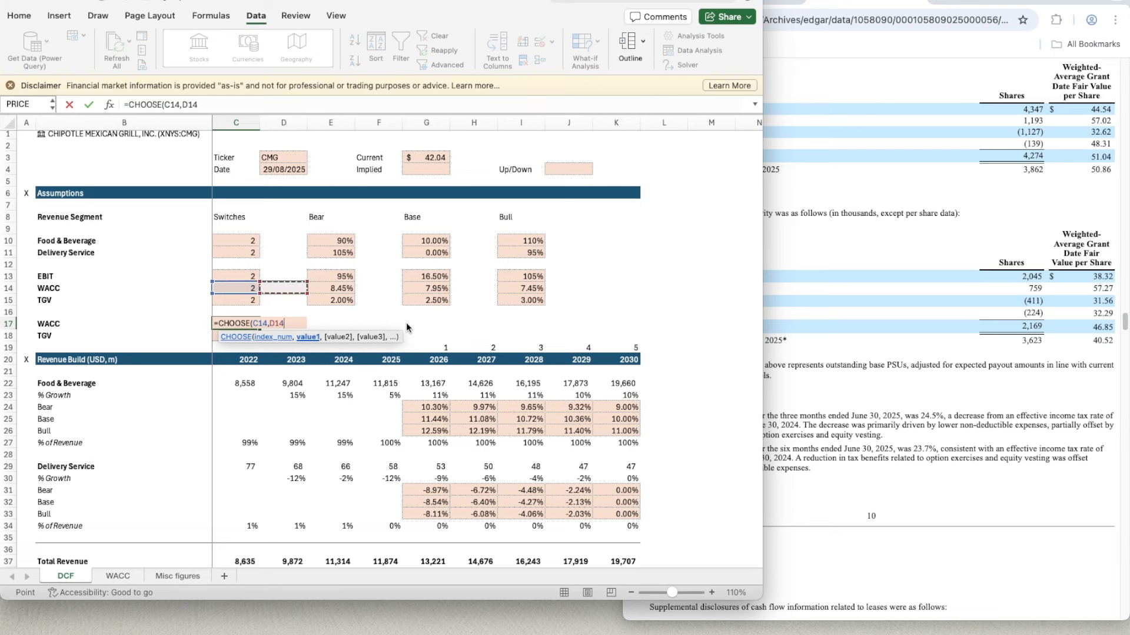
key("Right")
type(",")
key("Up")
key("Right")
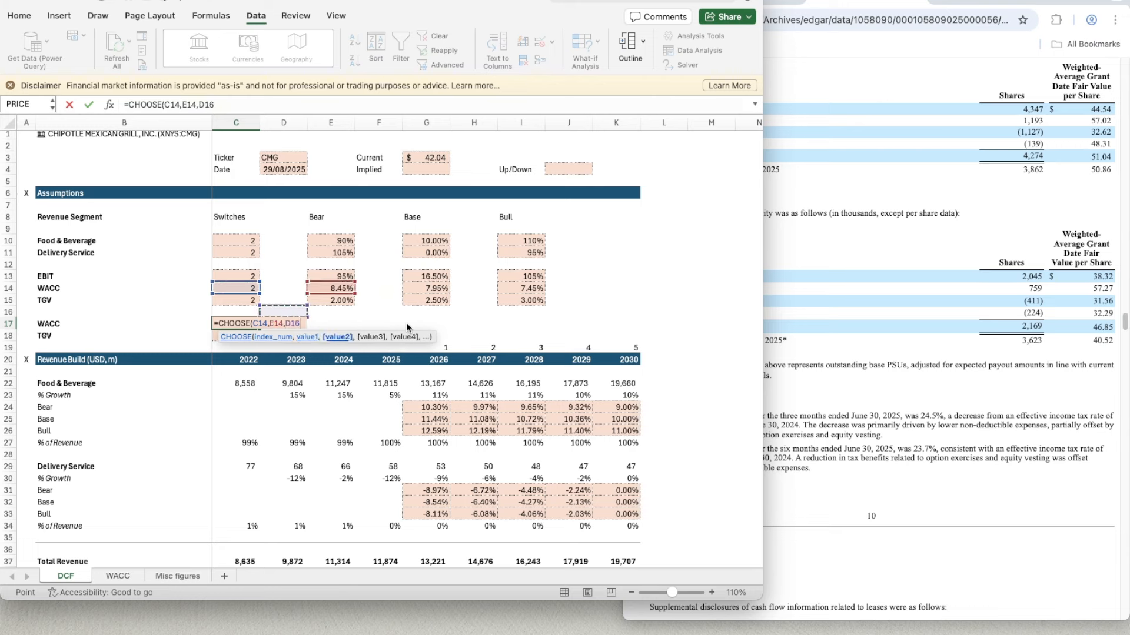
key("Right")
key("Right")
key("Right")
key("Right")
key("Up")
key("Up")
key("Left")
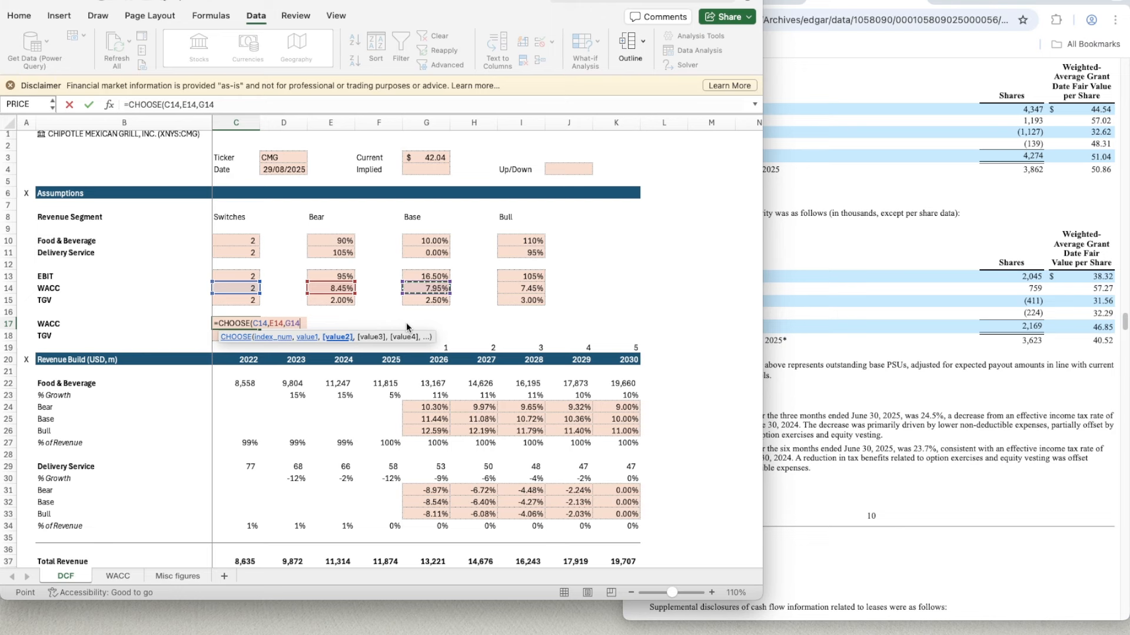
type(",")
key("Right")
key("Right")
key("Right")
key("Right")
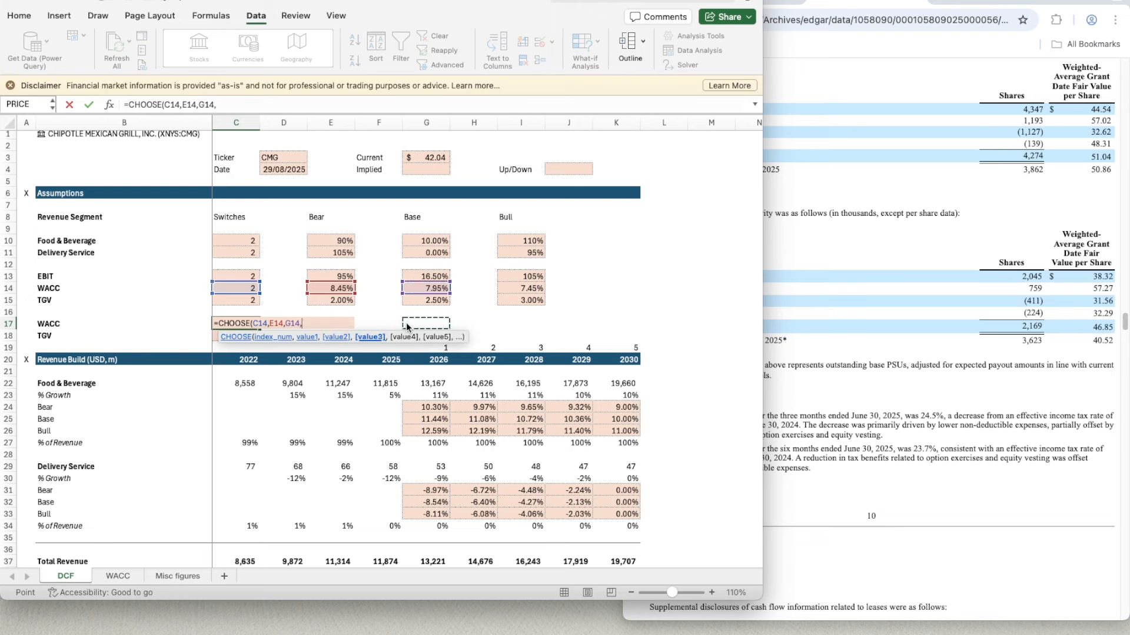
key("Right")
key("Right")
key("Right")
key("Right")
key("Up")
key("Up")
key("Up")
key("Left")
key("Left")
type(")")
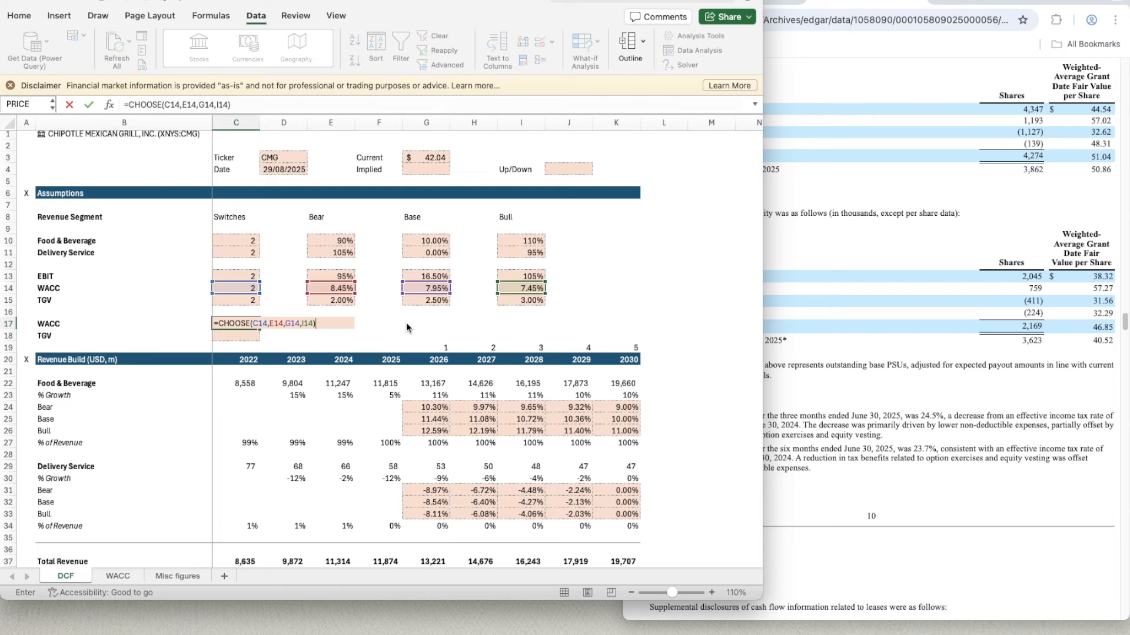
key("ctrl+Return")
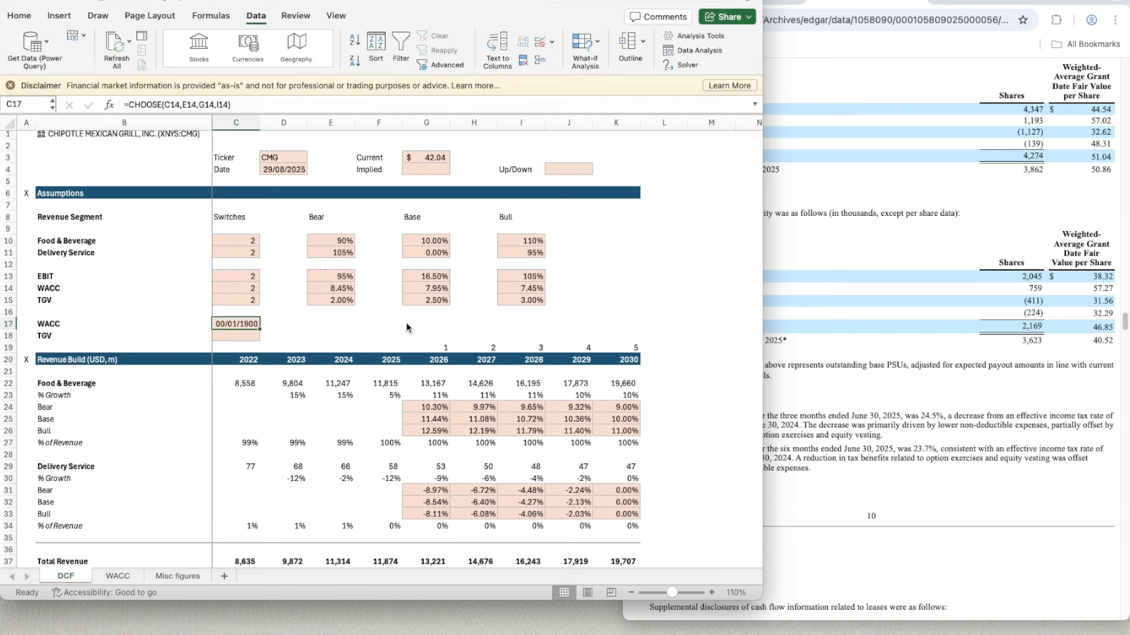
- Copy the number format of the TGV switch in C15 to the selected WACC in C17
key("Up")
key("Up")
key("super+shift+c")
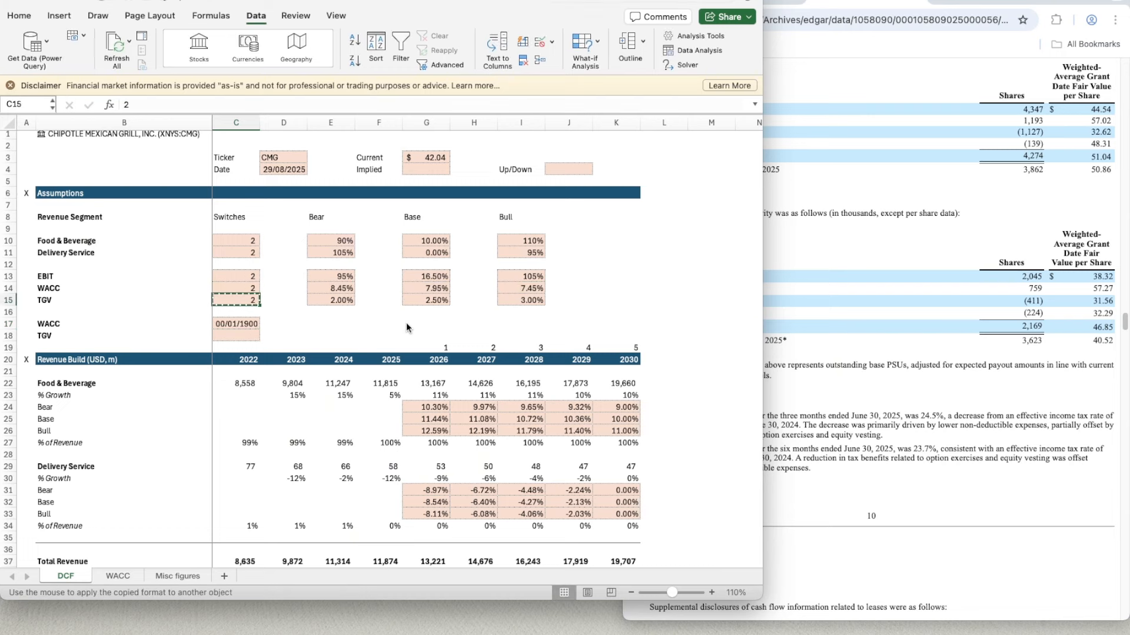
left_click(254, 325)
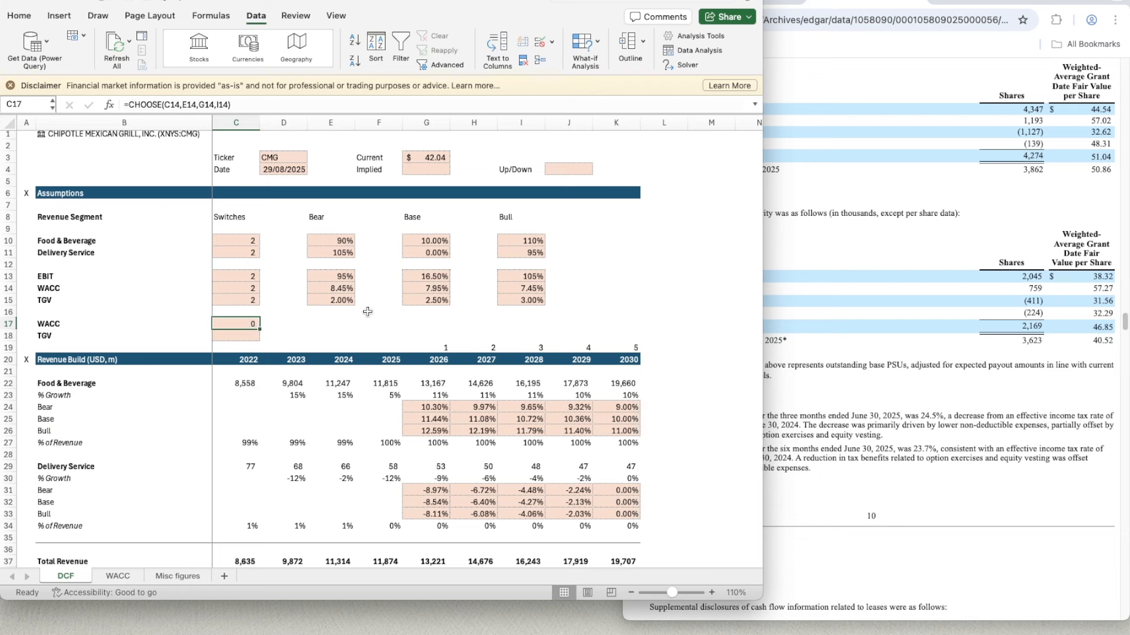
- Overwrite the WACC formula in C17 with the value 1
type("1")
key("Return")
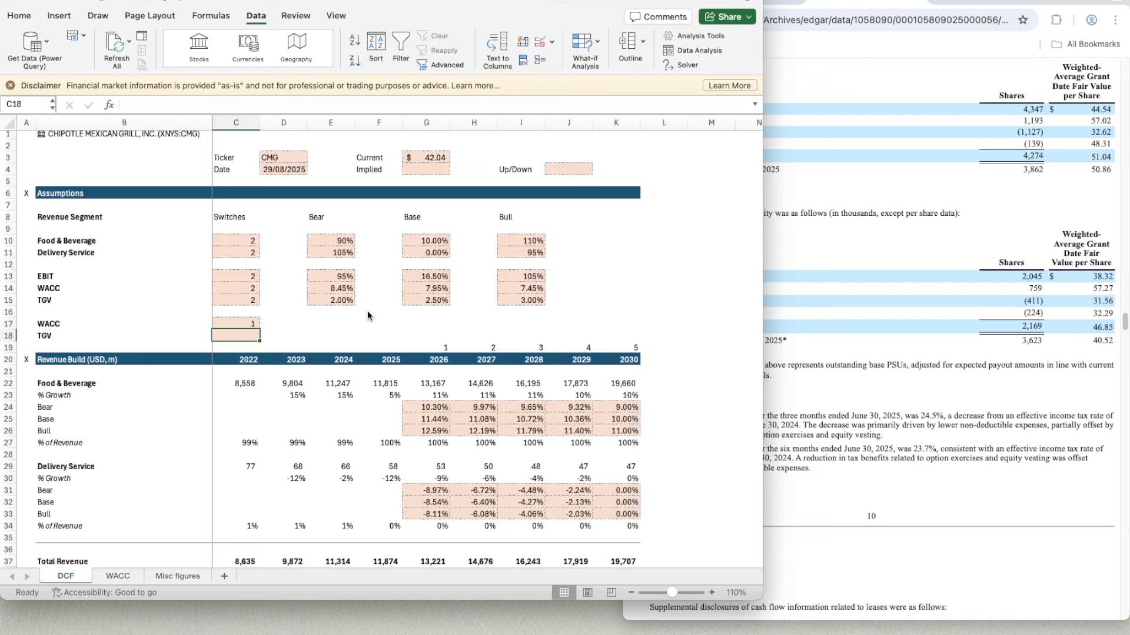
- Enter the scenario selection formula =CHOOSE(C14,E14,G14,I14) again in the WACC cell C17
key("Up")
type("=CHOOSE(")
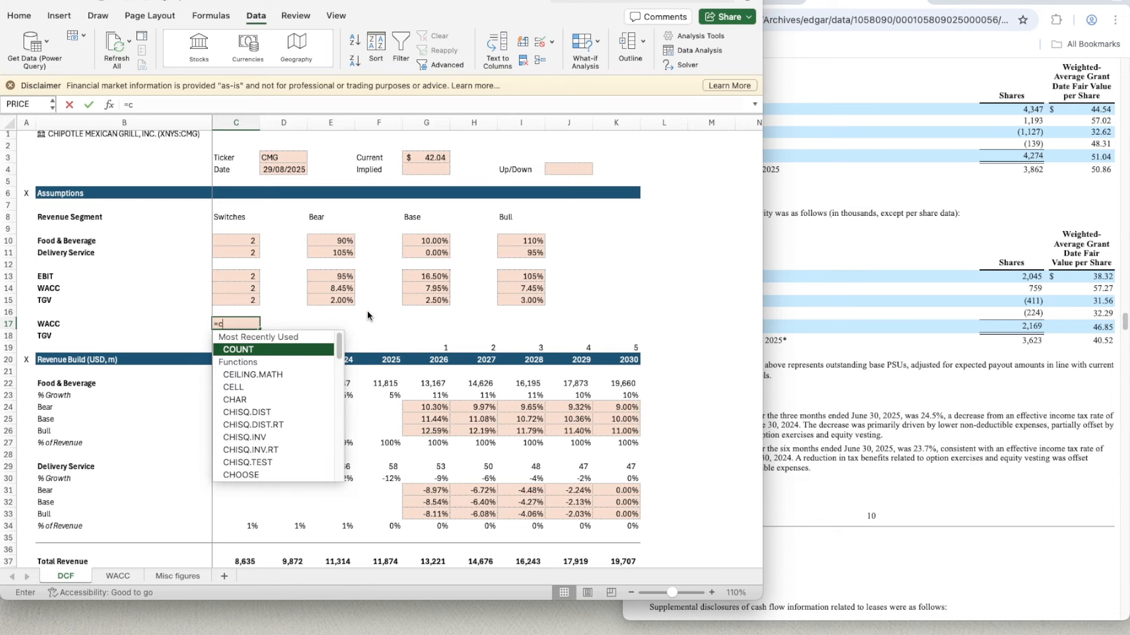
key("Up")
key("Up")
key("Up")
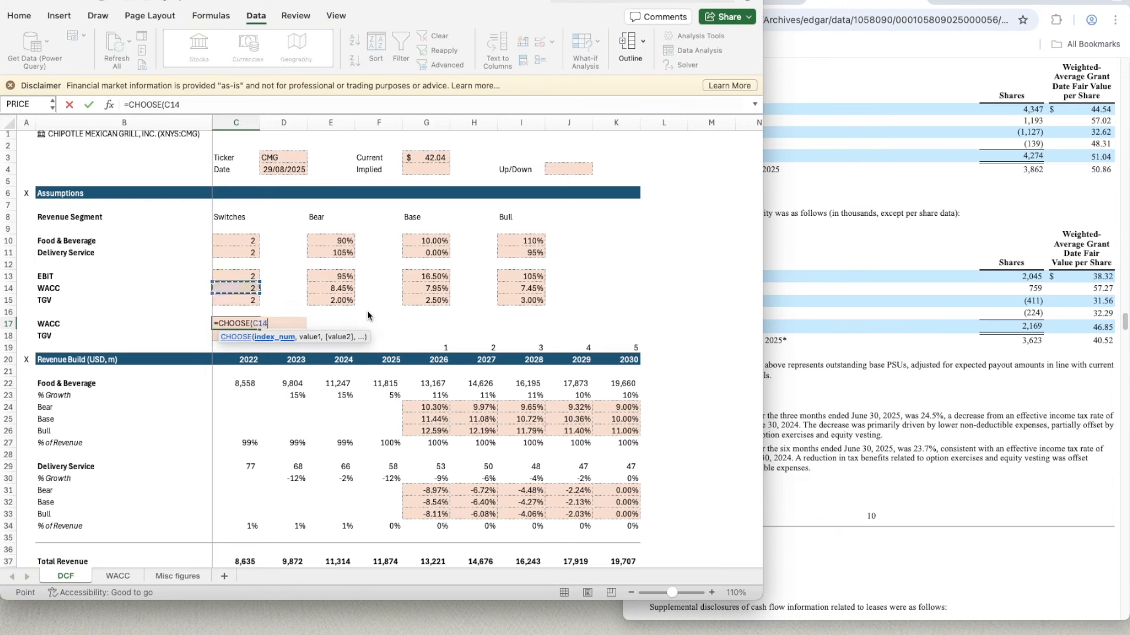
type(",")
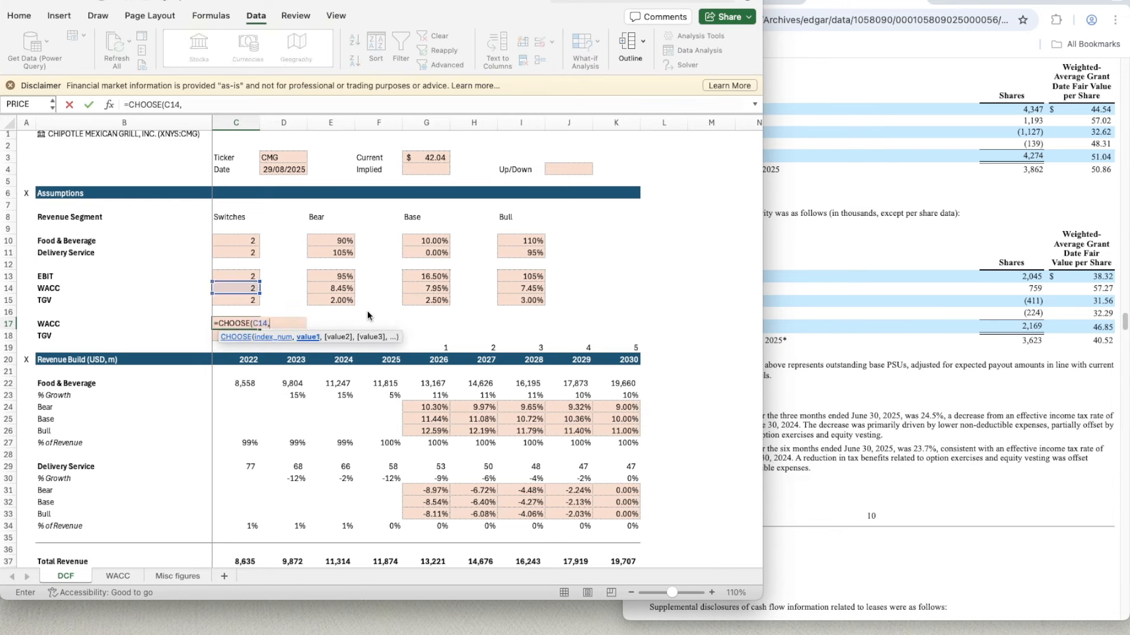
left_click(344, 287)
type(",")
left_click(427, 288)
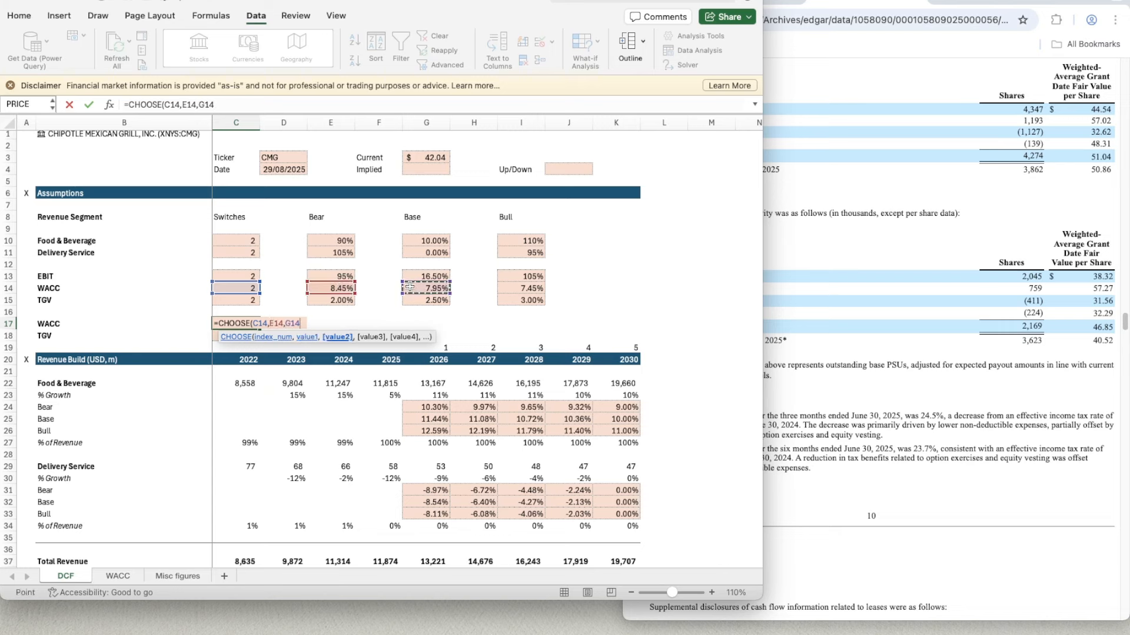
type(",")
left_click(509, 288)
type(",")
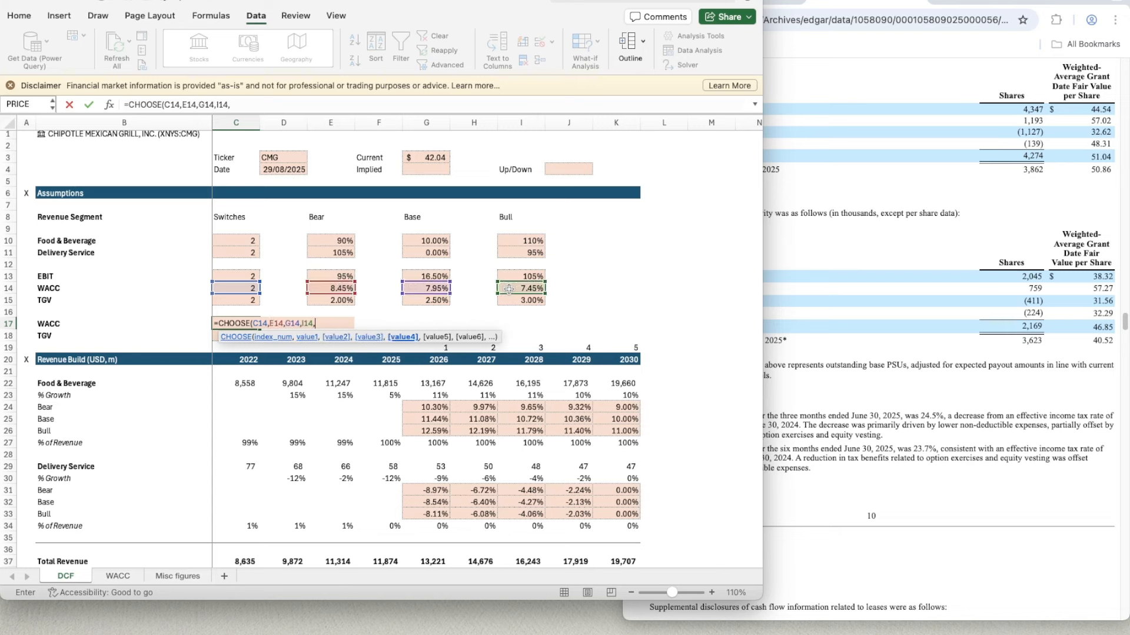
key("BackSpace")
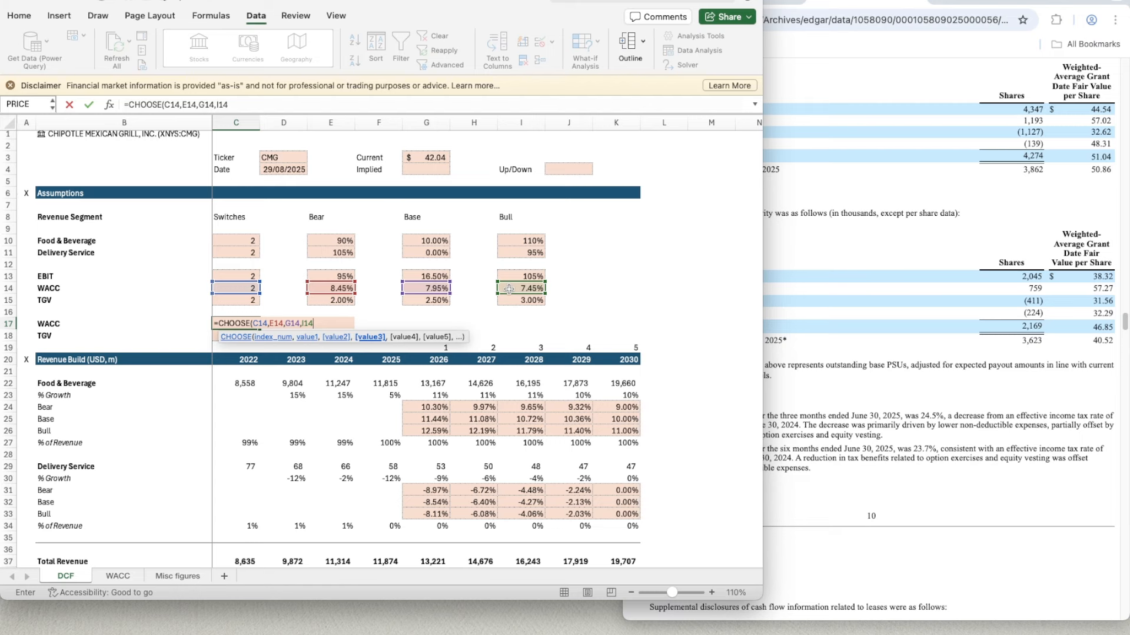
key("Return")
key("Up")
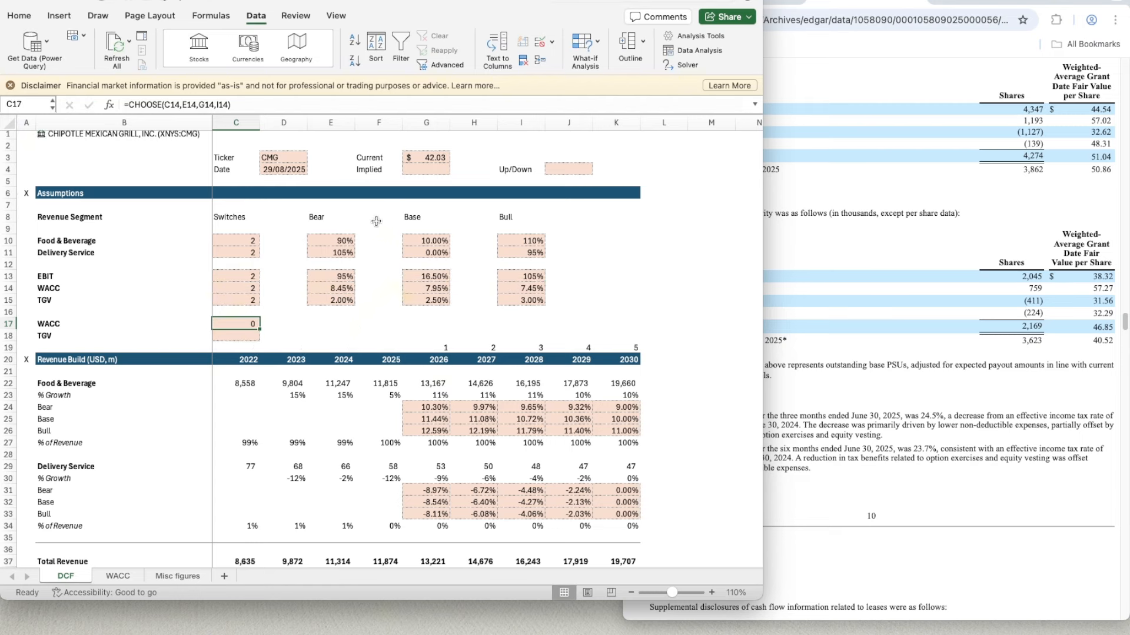
- Copy the percentage format of the bear TGV in E15 to the selected WACC in C17 and the TGV cell C18
left_click(339, 301)
key("shift+super+c")
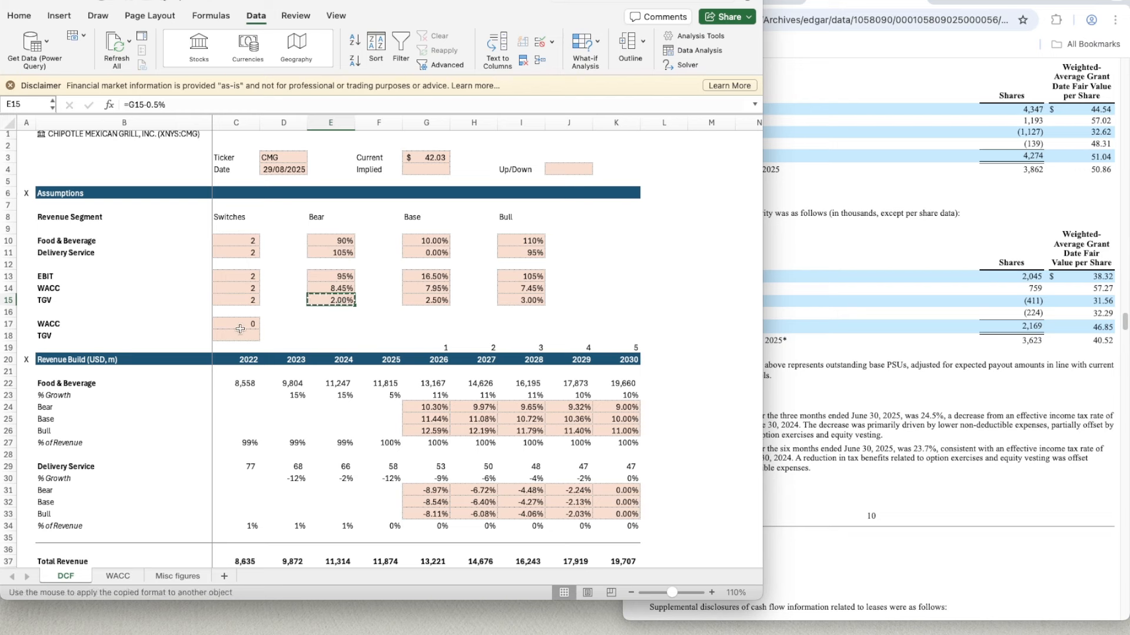
left_click(232, 323)
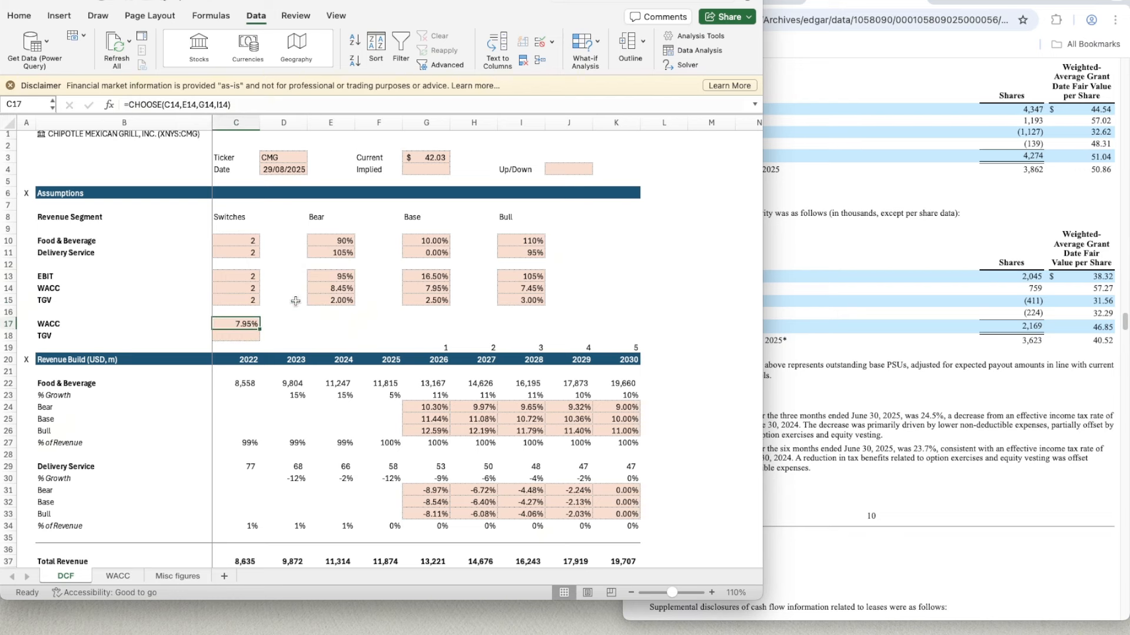
key("Down")
key("Up")
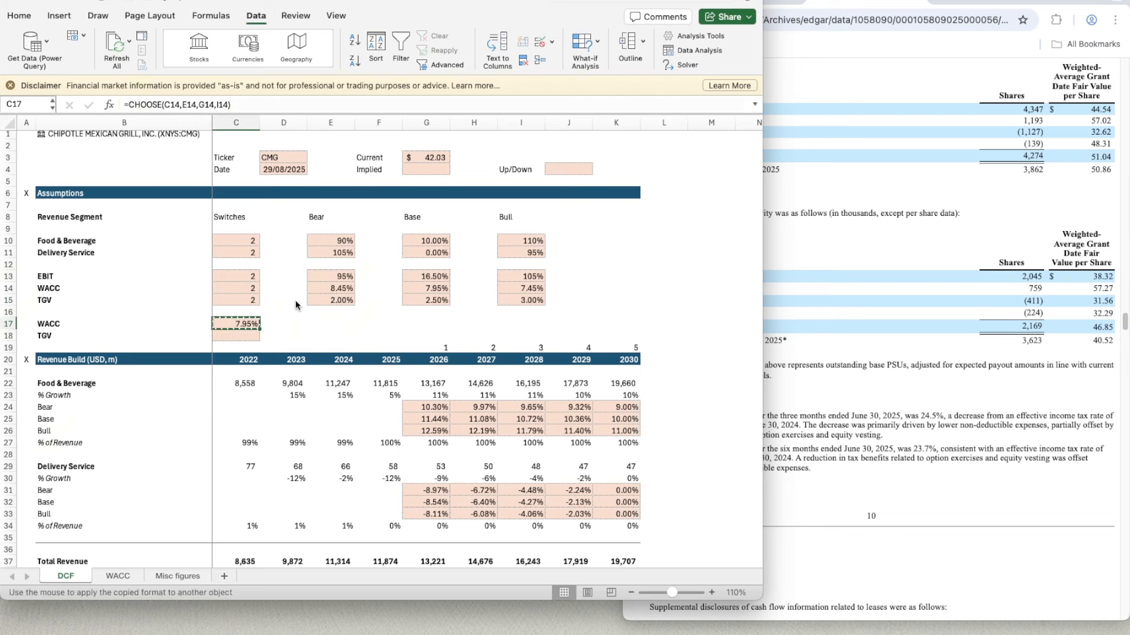
key("Down")
- Make C18 pick the TGV of the switched scenario with =CHOOSE(C15,E15,G15,I15)
type("=CHOOSE(")
key("Up")
key("Up")
key("Up")
type(",")
key("Right")
key("Right")
key("Right")
key("Up")
key("Up")
key("Up")
key("Left")
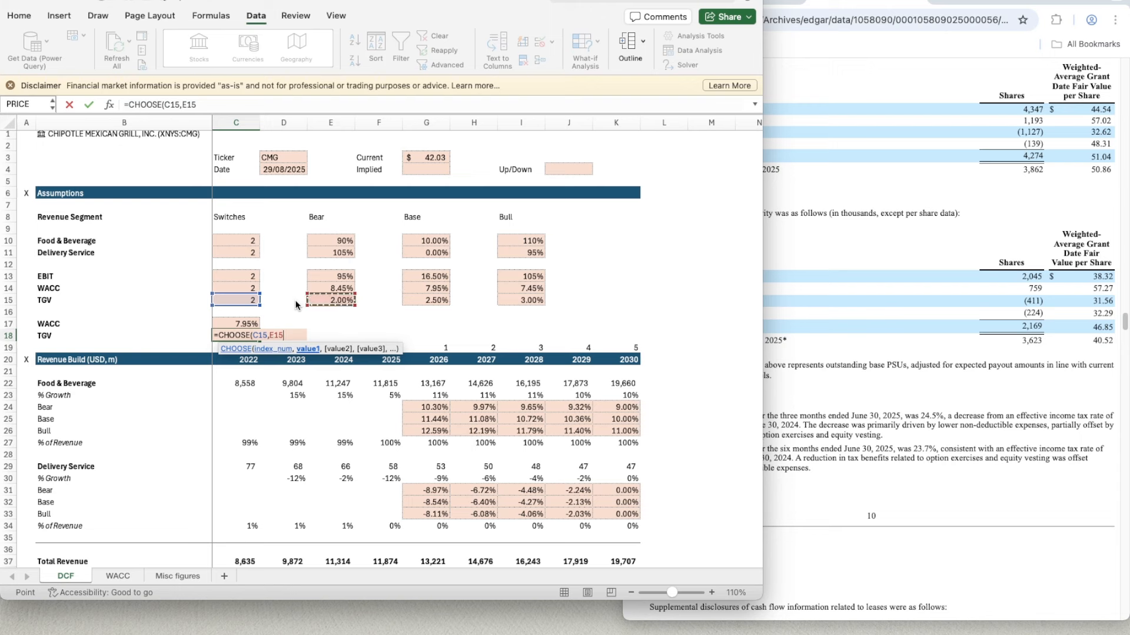
type(",")
key("Right")
key("Right")
key("Right")
key("Right")
key("Up")
key("Up")
key("Up")
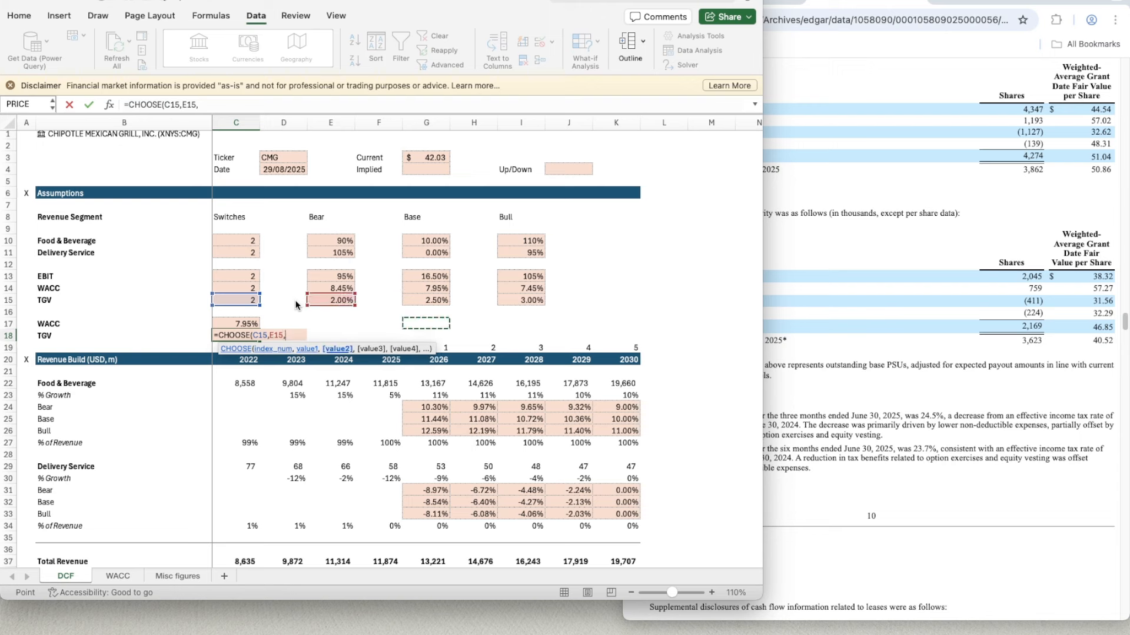
type(",")
key("Right")
key("Right")
key("Right")
key("Right")
key("Right")
key("Right")
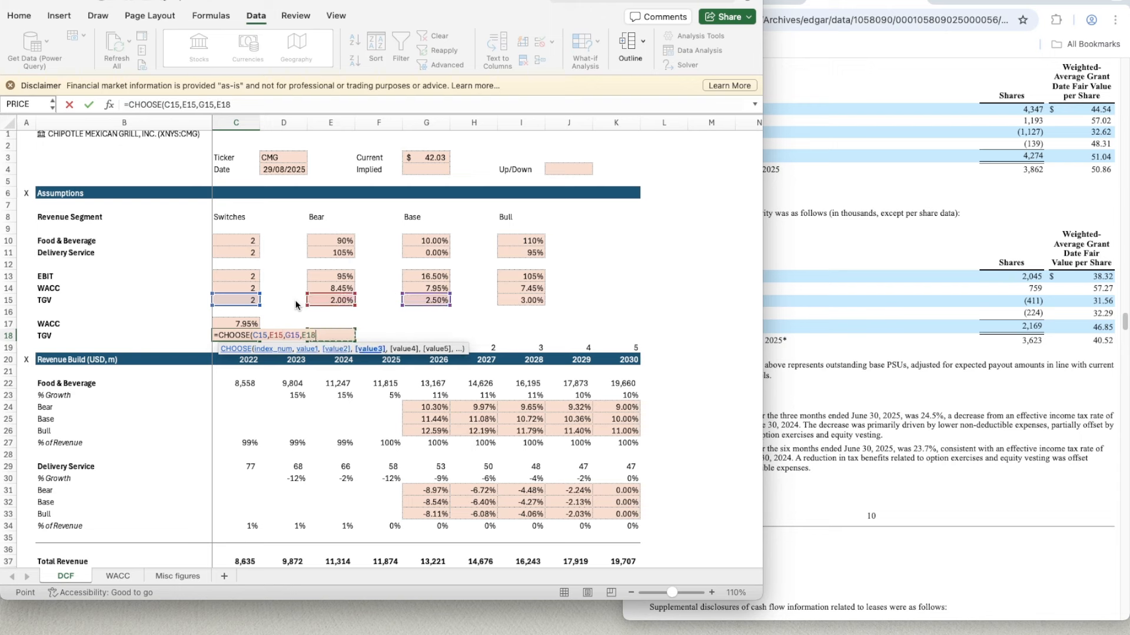
key("Right")
key("Right")
key("Up")
key("Left")
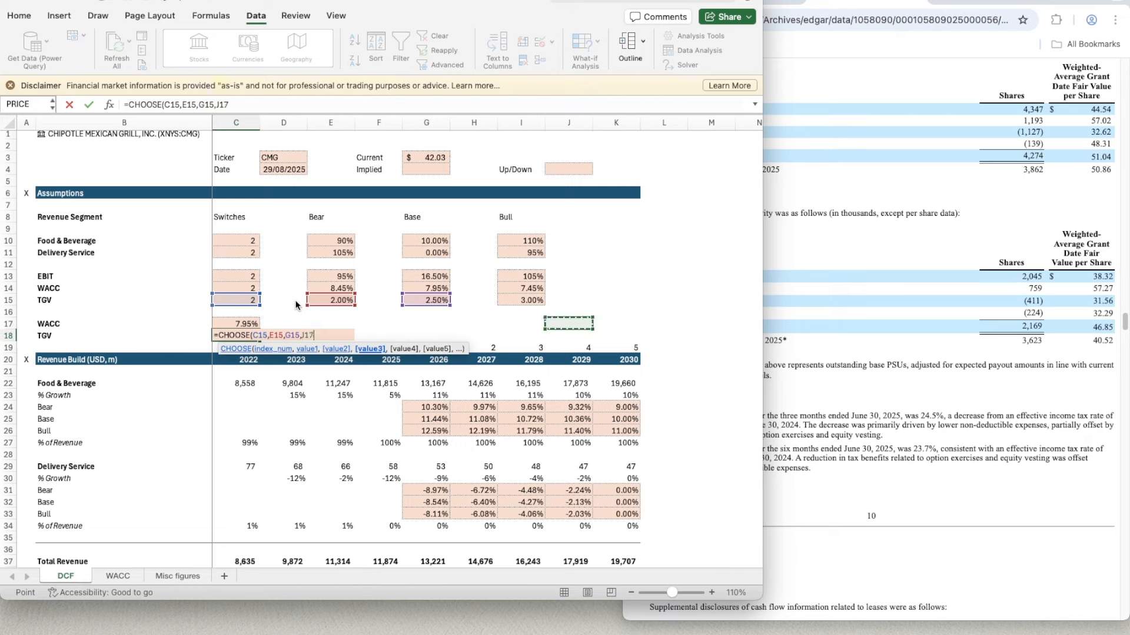
key("Up")
key("Up")
key("Left")
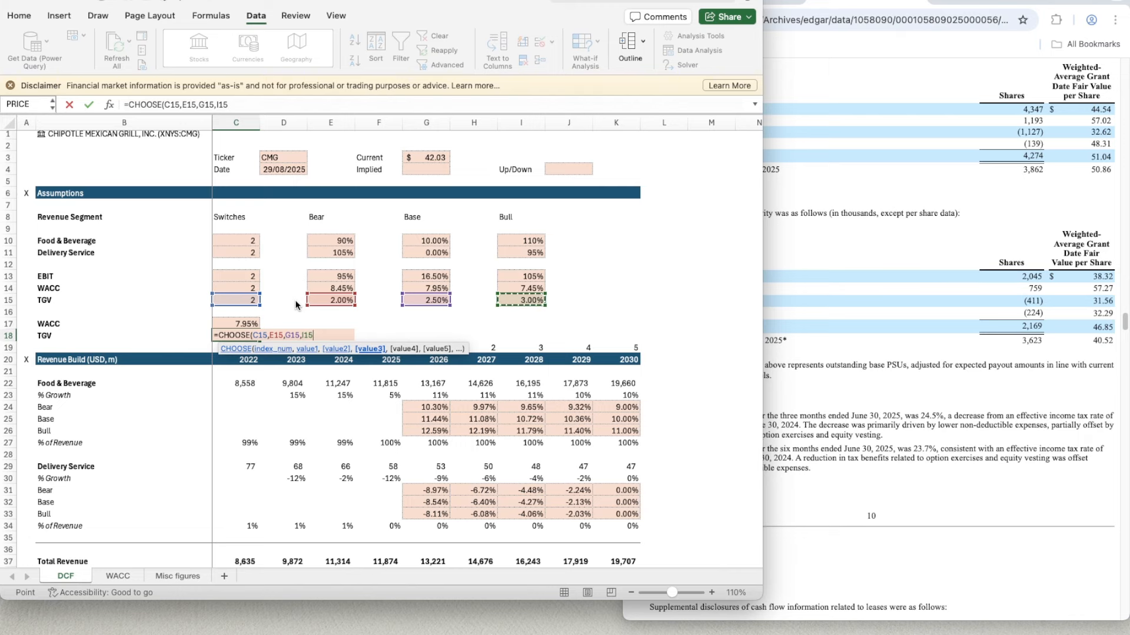
type(")")
key("Return")
- Discount the 2026 unlevered free cash flow in G88 with =G87/(1+$C$17)^G19
scroll(391, 443, "down", 15)
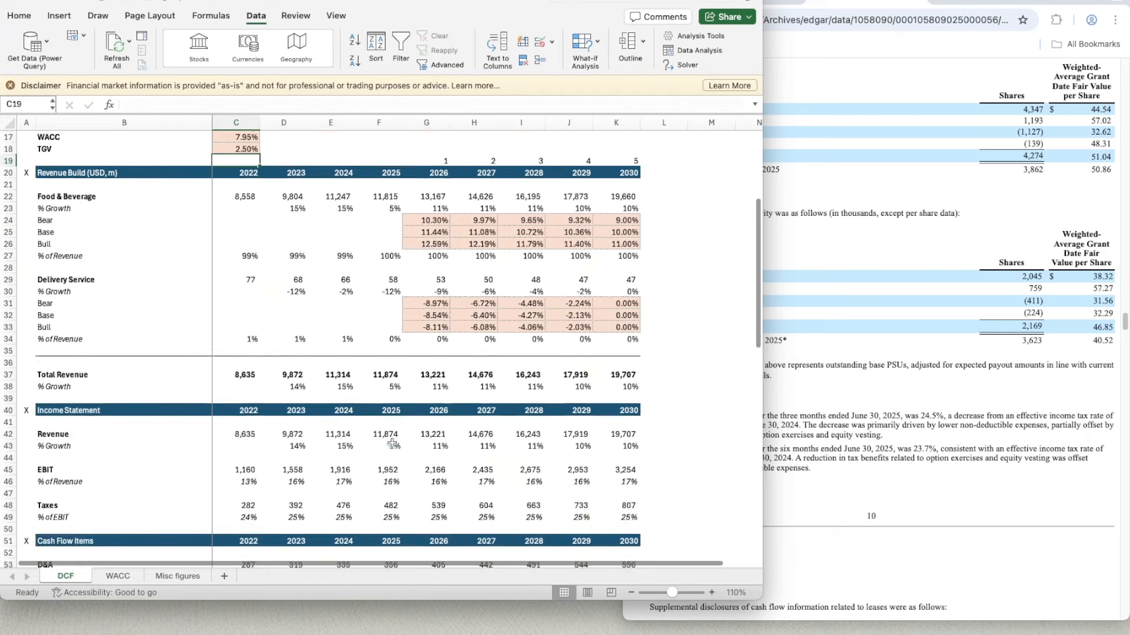
scroll(391, 443, "down", 5)
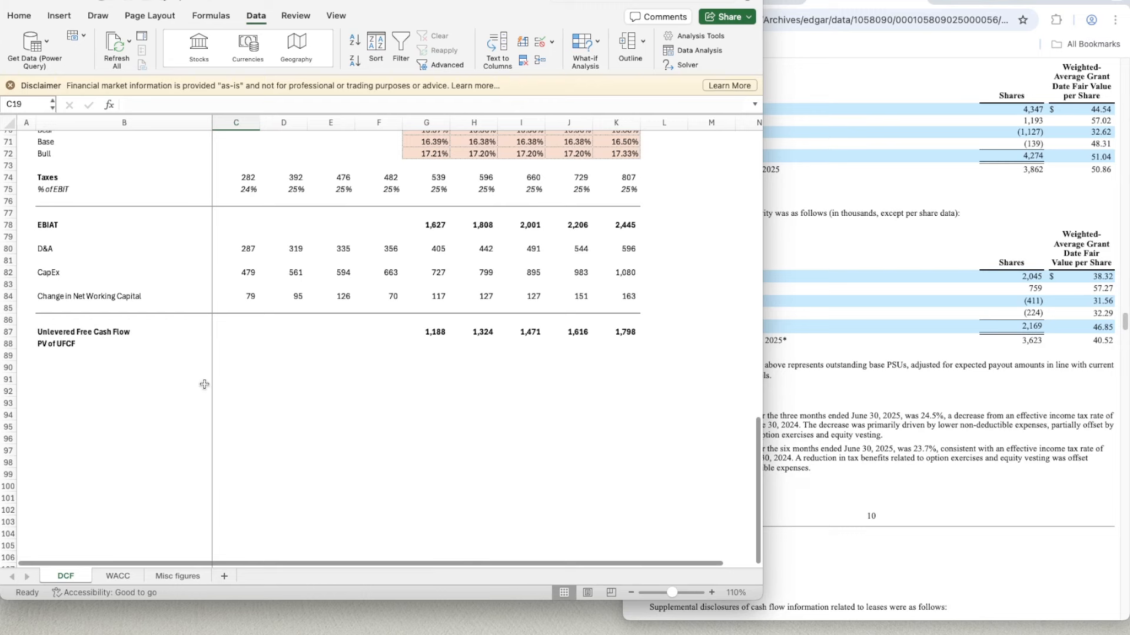
left_click(461, 347)
scroll(398, 386, "up", 1)
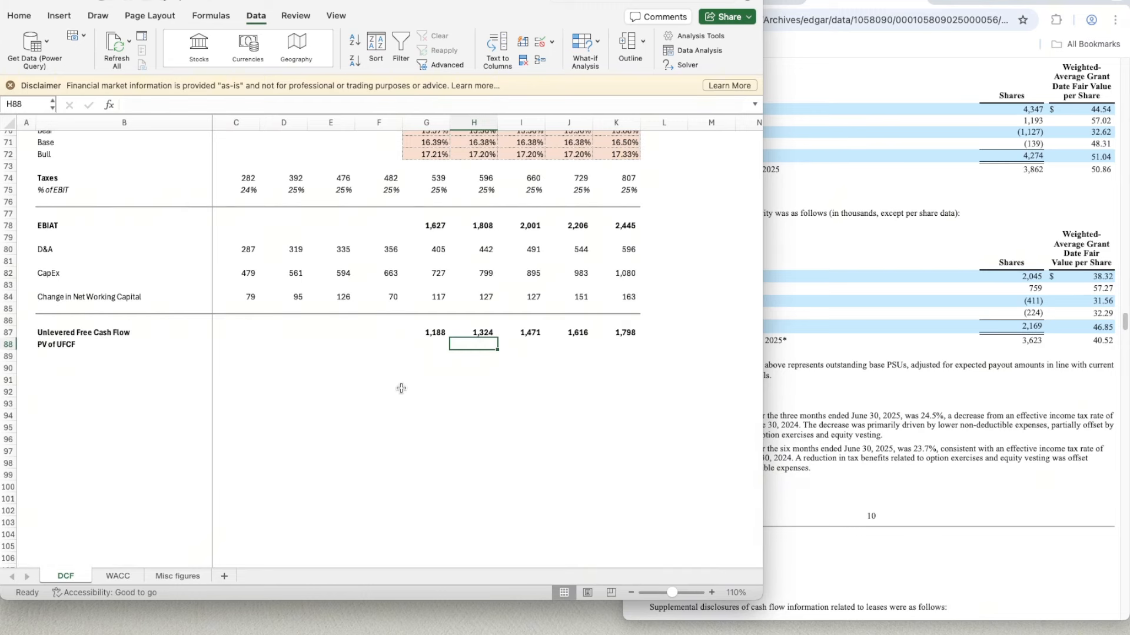
left_click(435, 348)
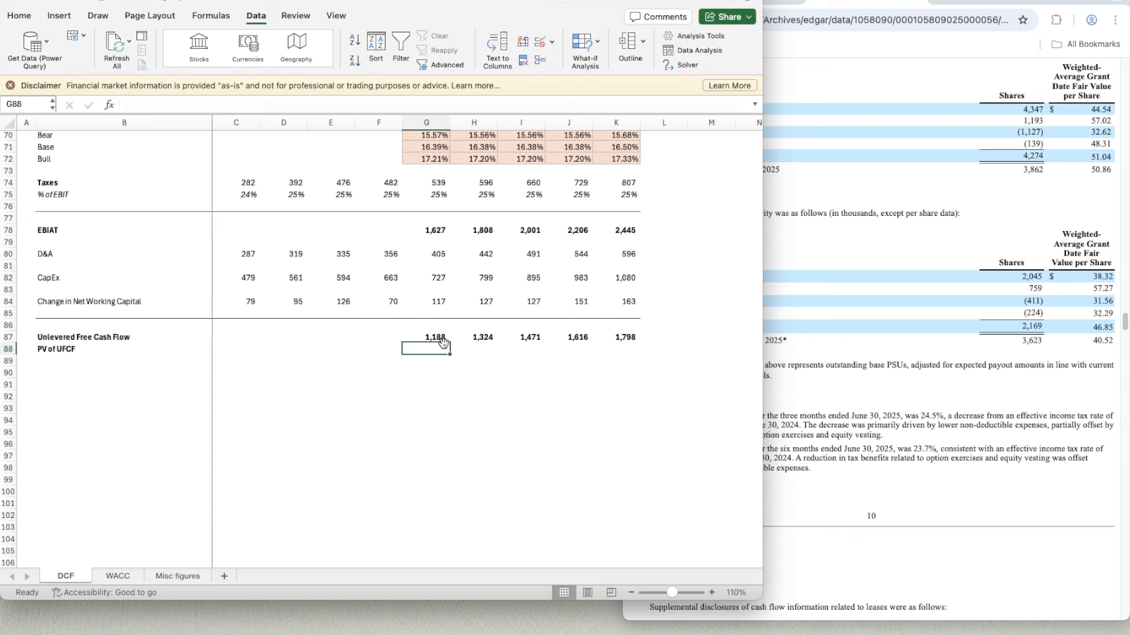
type("=")
left_click(443, 341)
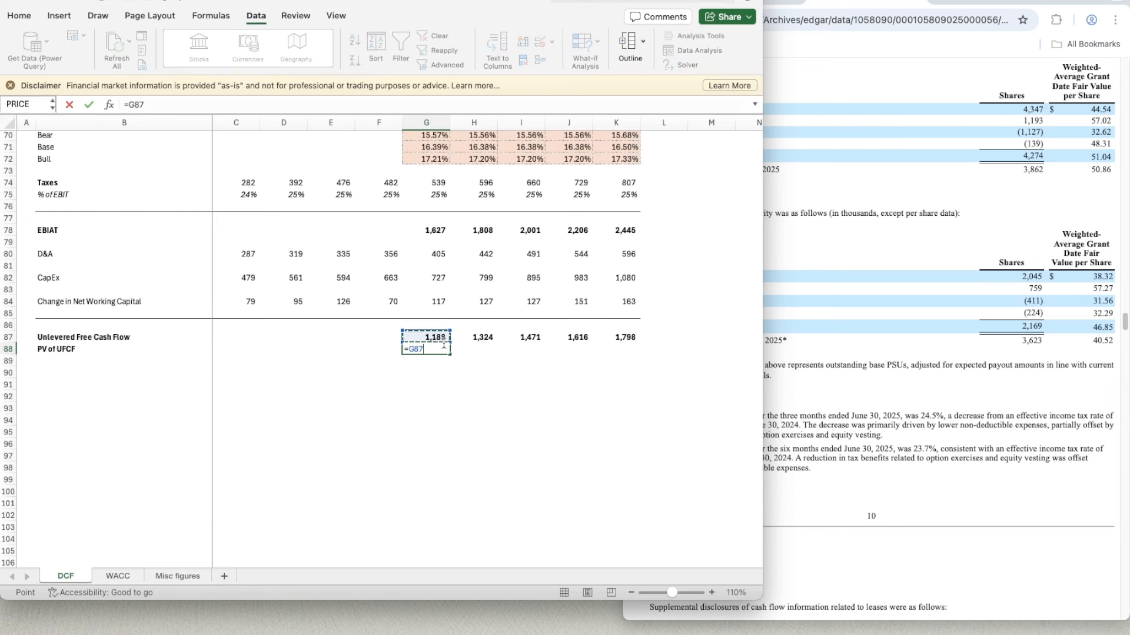
type("/(1+")
scroll(283, 313, "up", 10)
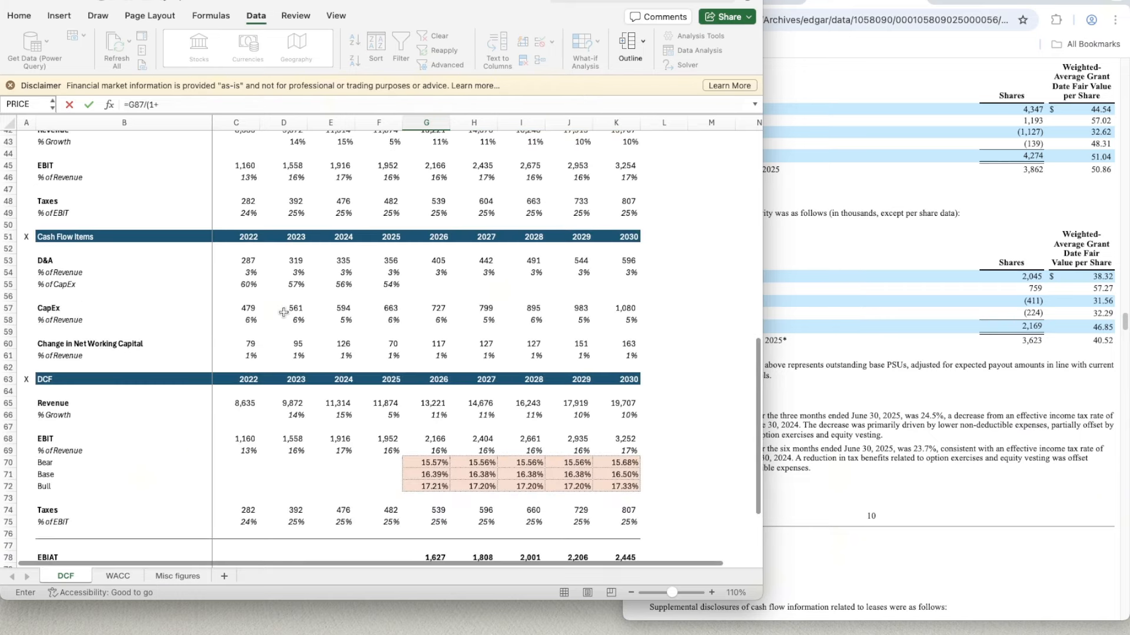
scroll(284, 312, "up", 8)
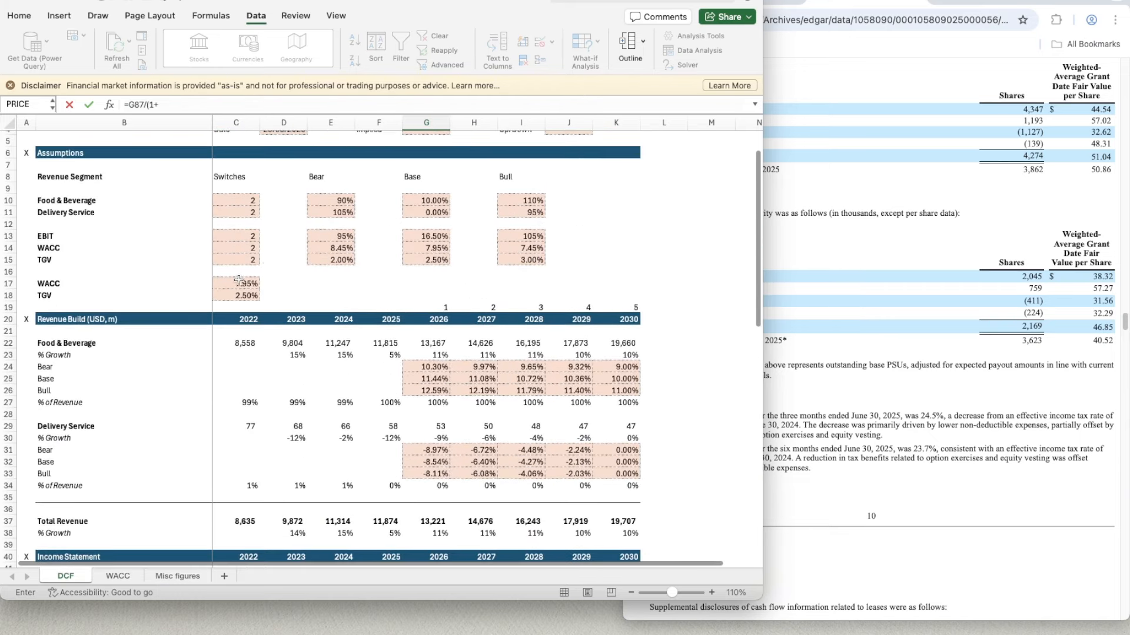
left_click(231, 281)
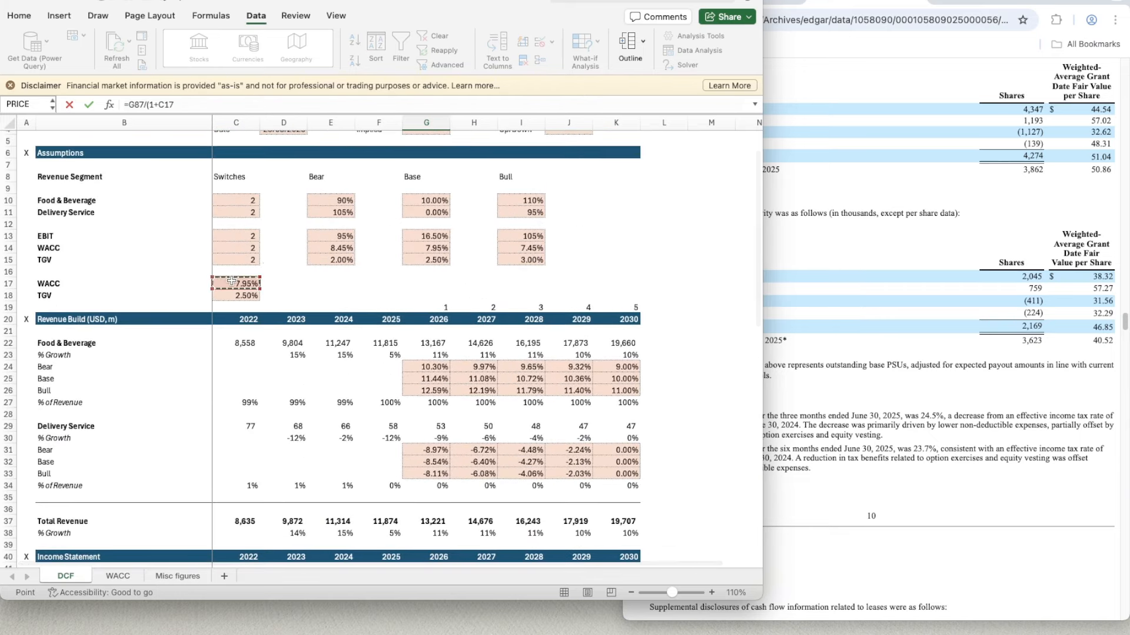
left_click(192, 102)
type(")^")
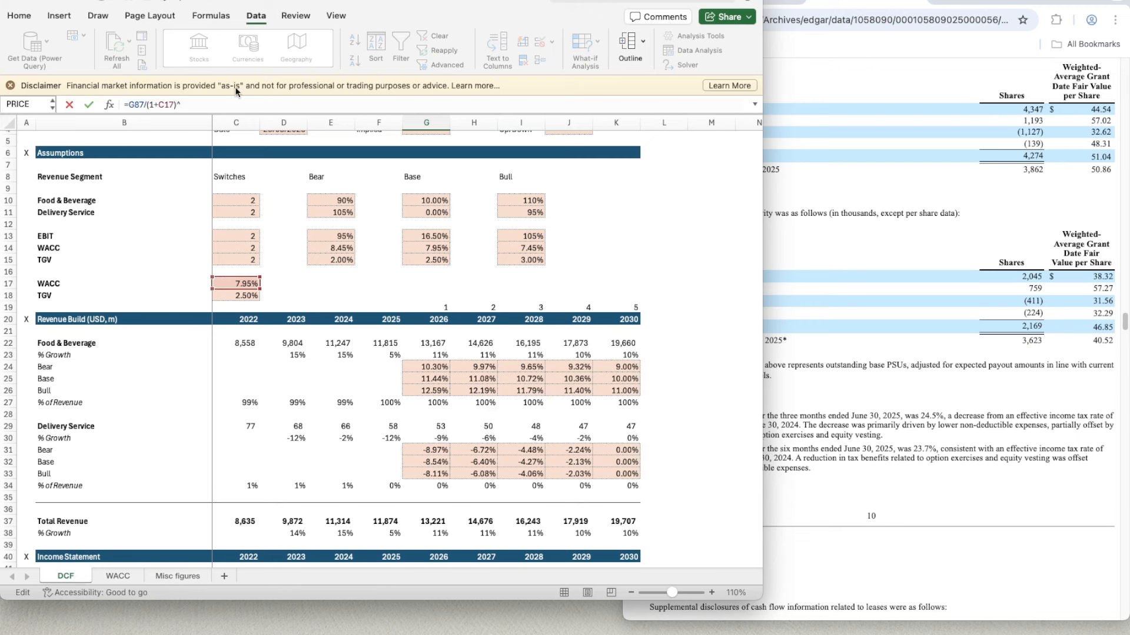
left_click(436, 309)
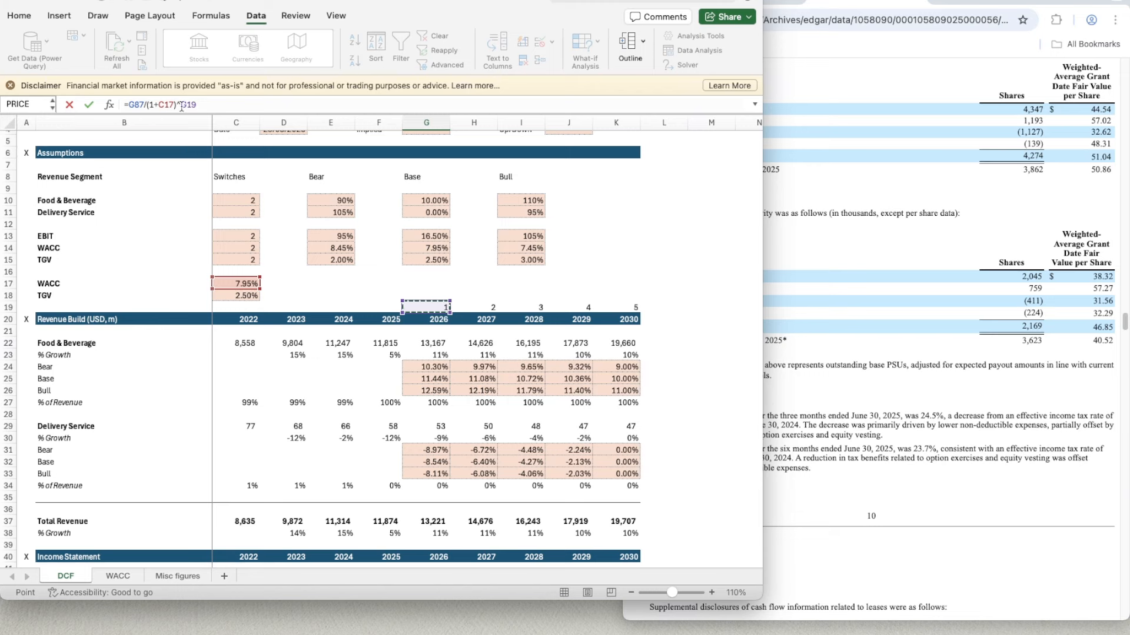
left_click(159, 104)
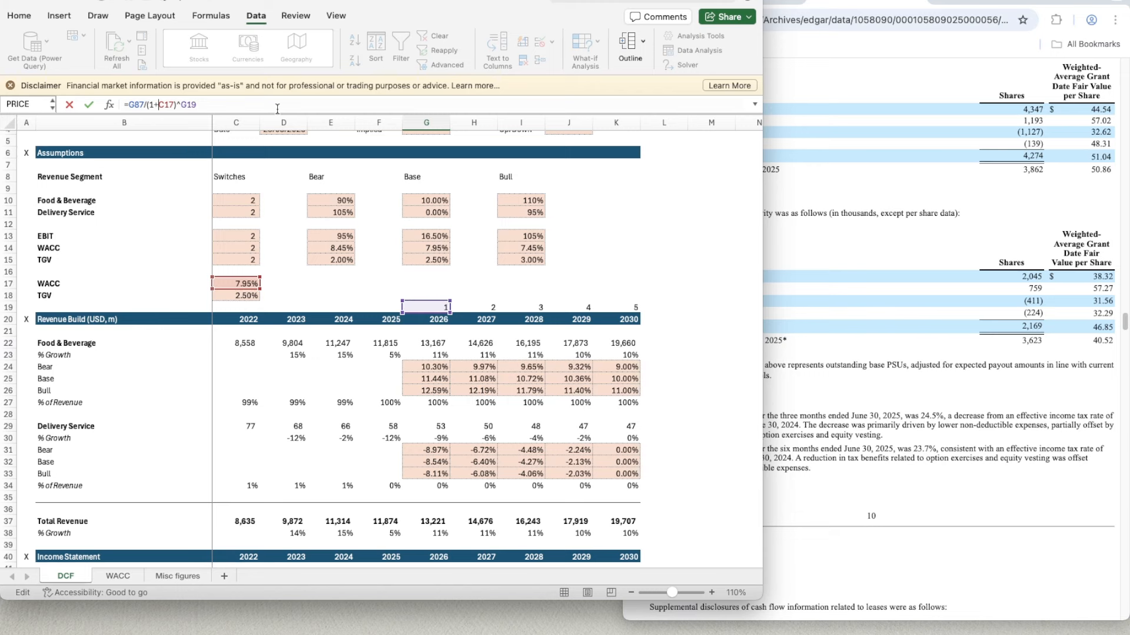
type("$C$")
key("Return")
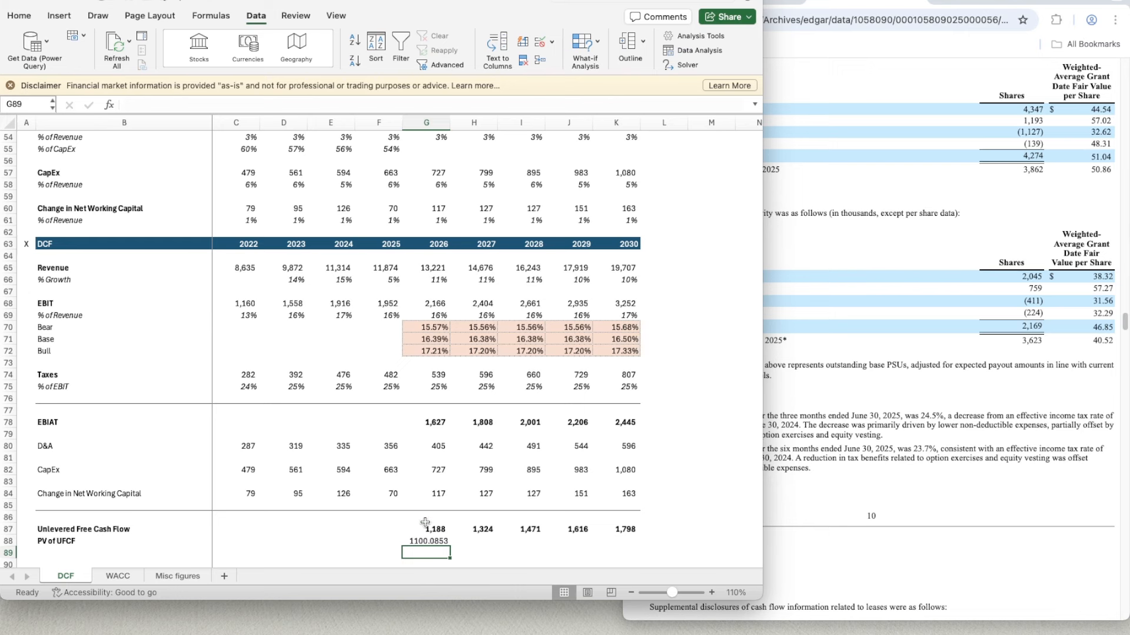
- Copy the number format of the 2026 unlevered free cash flow in G87 to the PV of UFCF in G88
left_click(423, 527)
key("super+shift+c")
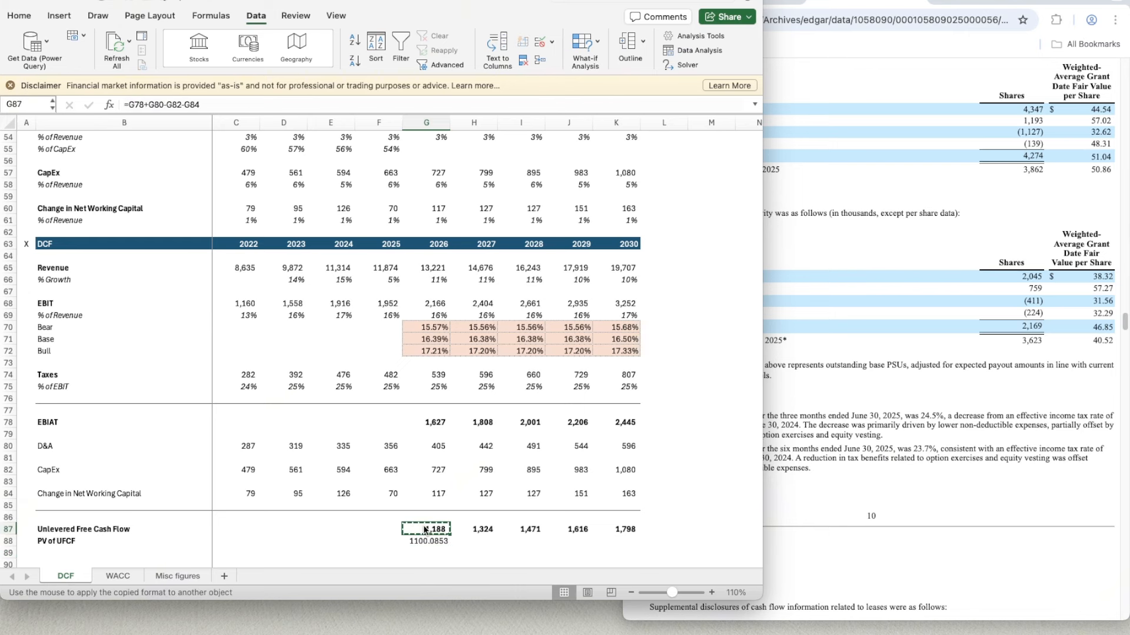
key("Down")
key("super+shift+v")
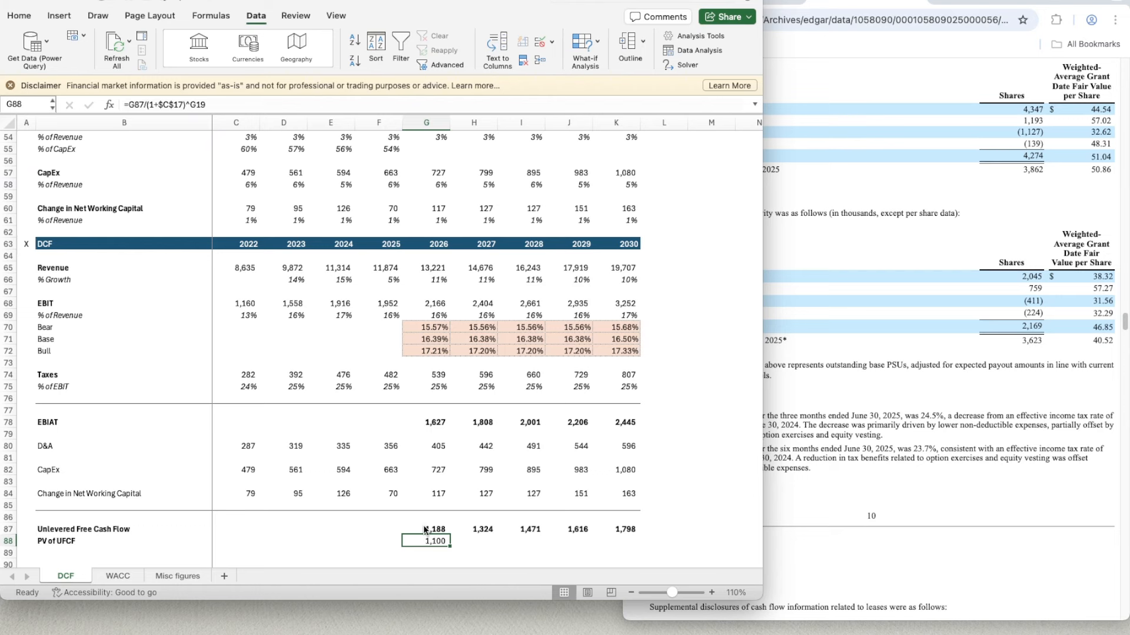
- Copy the PV of UFCF formula from G88 across the forecast years through K88
key("super+c")
key("shift+Right")
key("shift+Right")
key("shift+Right")
key("shift+Right")
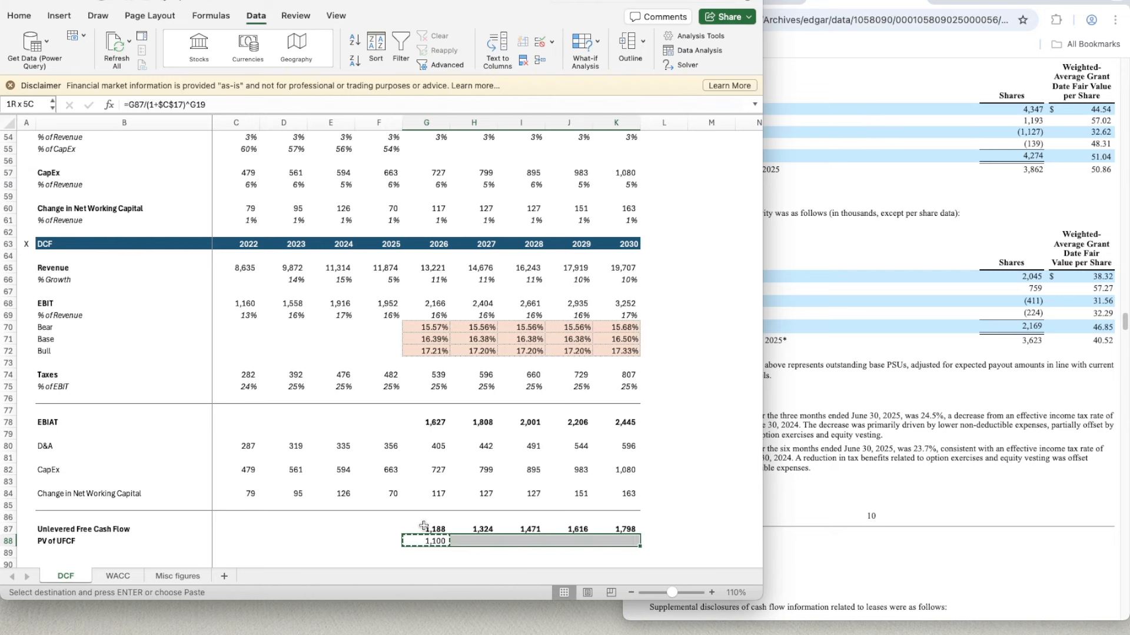
key("super+v")
key("Down")
key("Down")
key("Down")
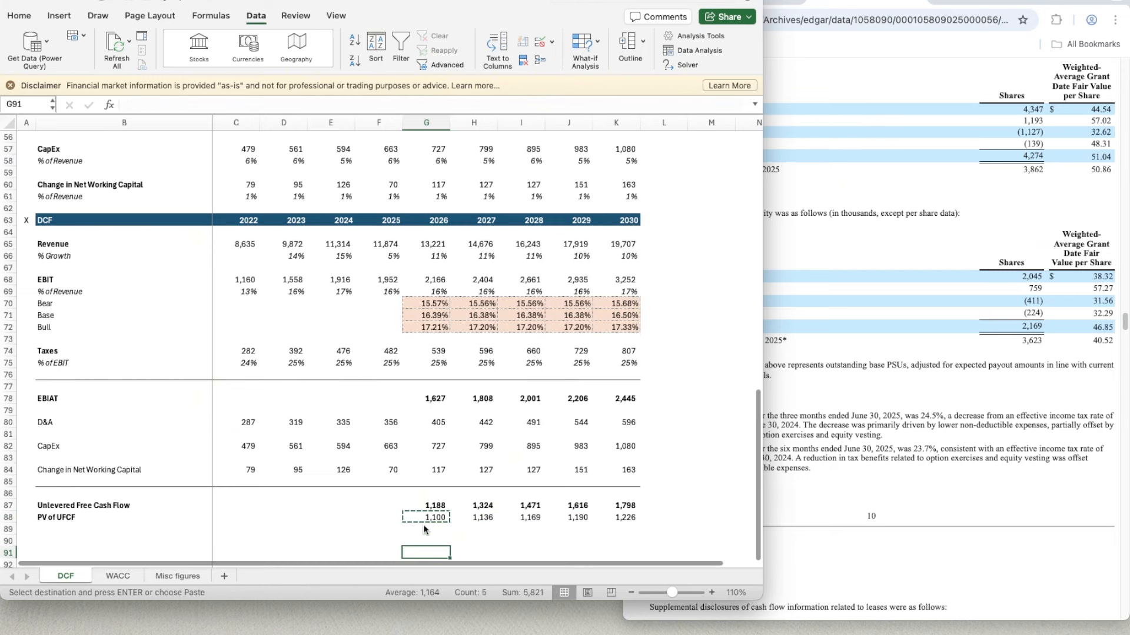
scroll(279, 483, "down", 2)
left_click(464, 467)
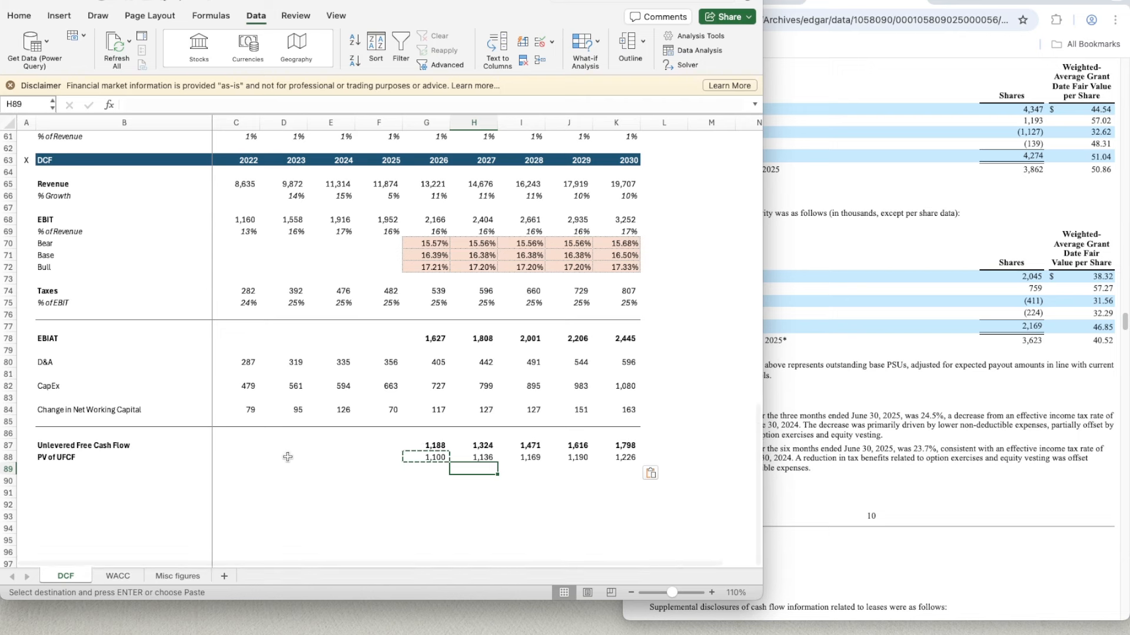
key("Escape")
- Add the bold row label Terminal Value in B90
left_click(61, 471)
key("Down")
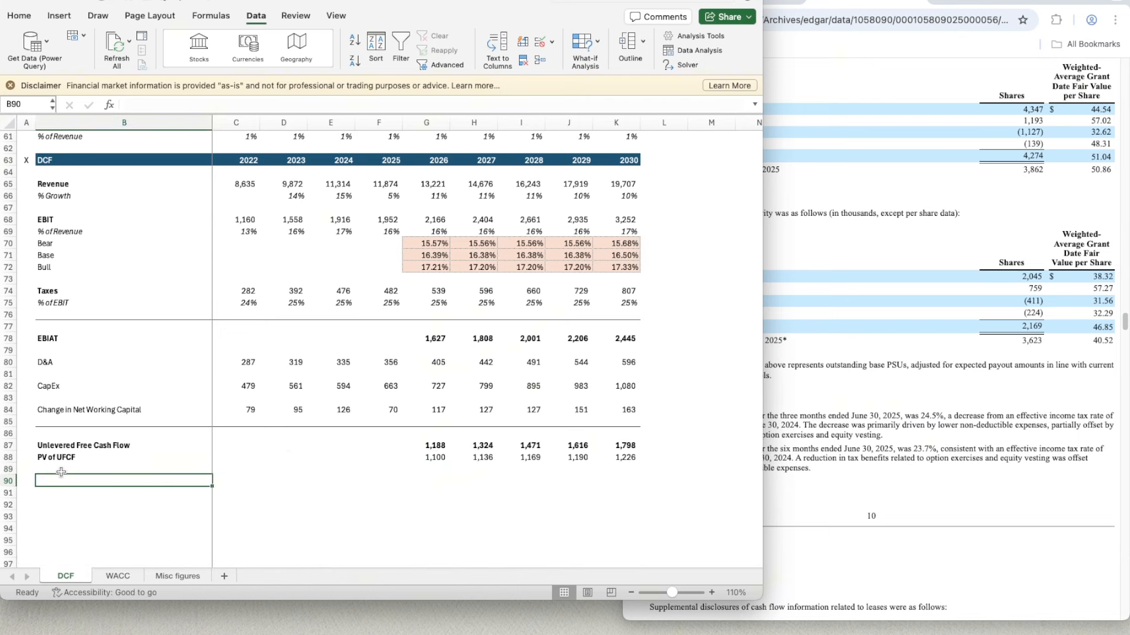
type("Terminal Value")
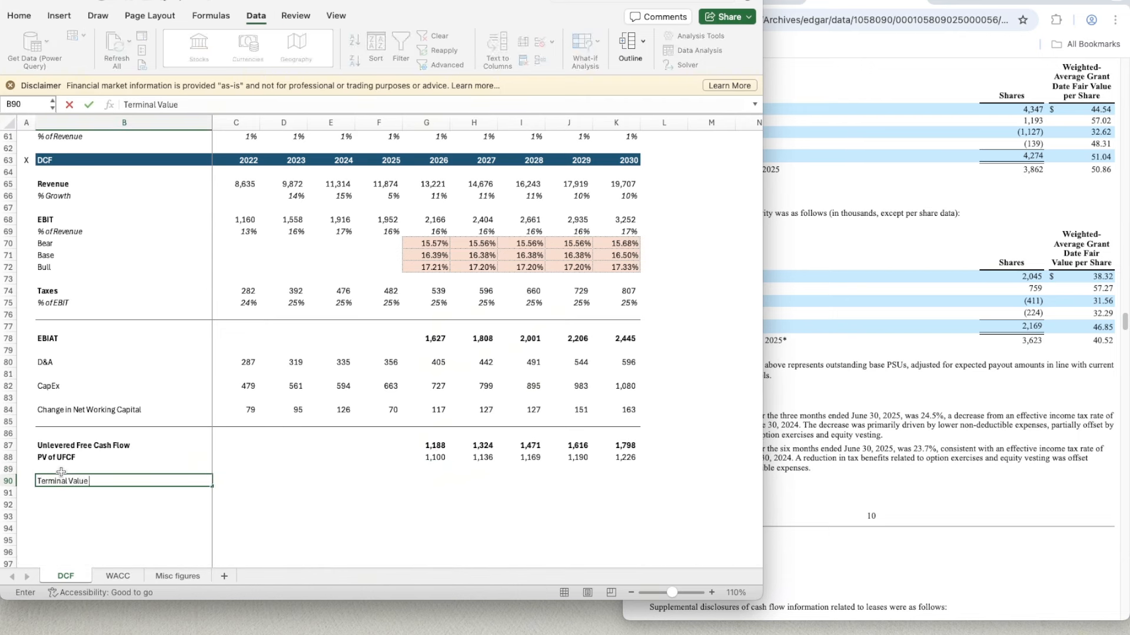
key("Return")
key("super+b")
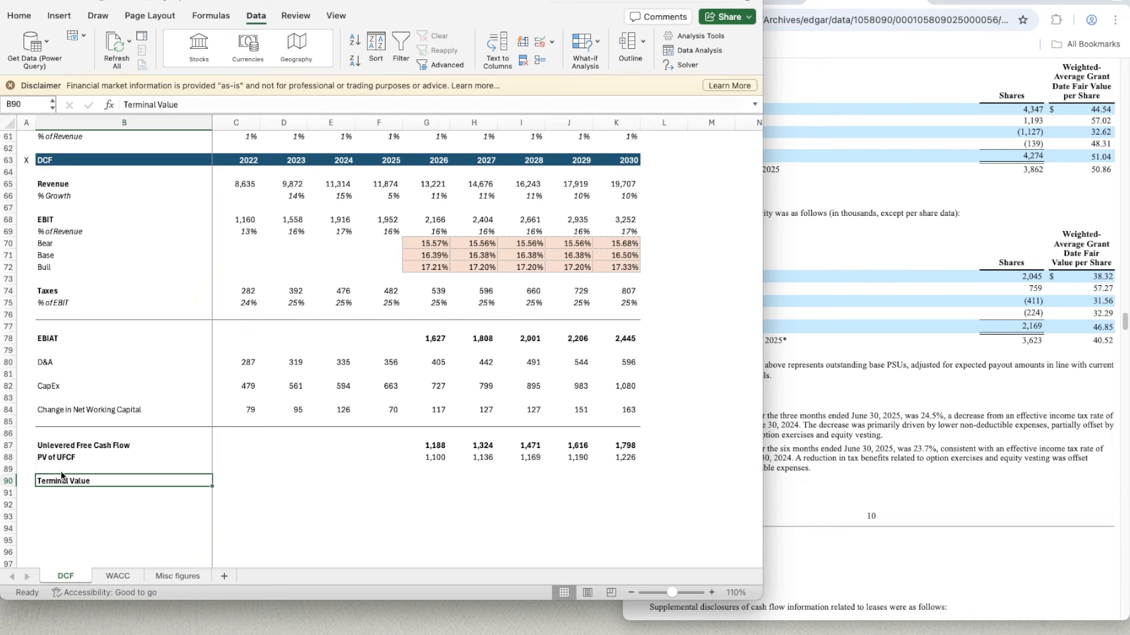
- Calculate the terminal value in K90 from the 2030 unlevered free cash flow with =K87*(1+C17)/(C17-C18)
key("Right")
key("Right")
key("Right")
key("Right")
key("Right")
key("Right")
key("Right")
key("Right")
key("Right")
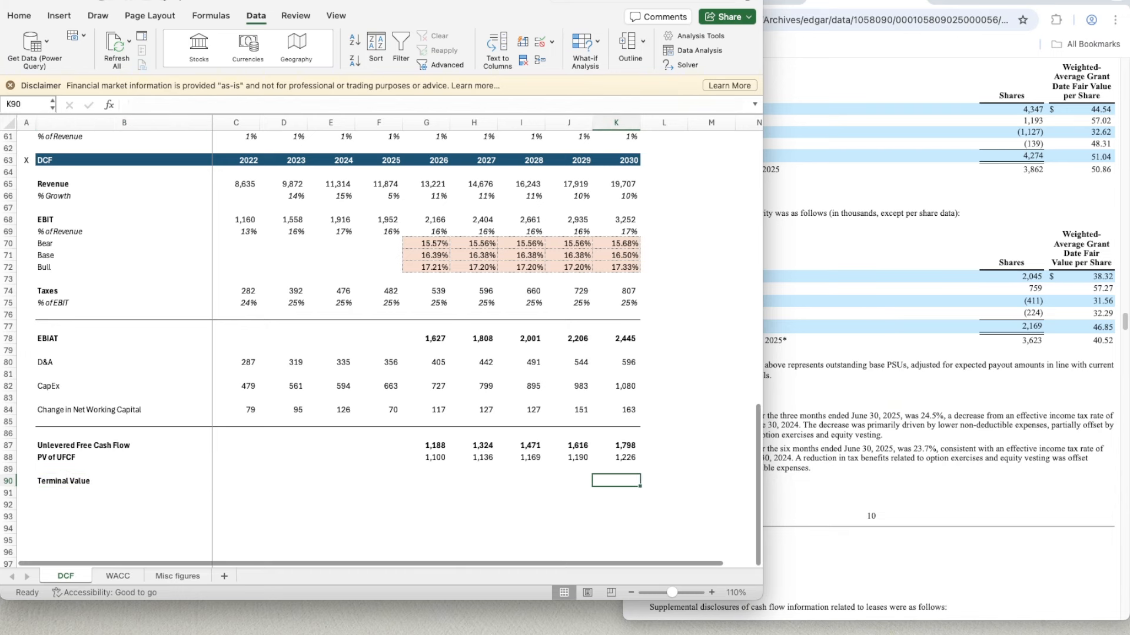
key("super+Tab")
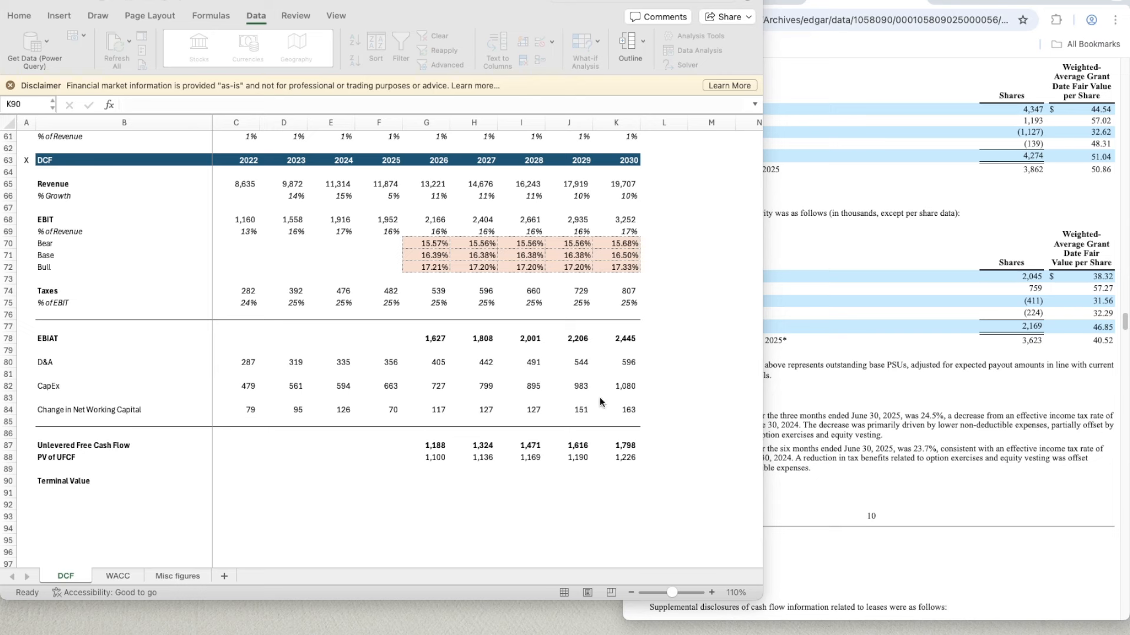
left_click(629, 452)
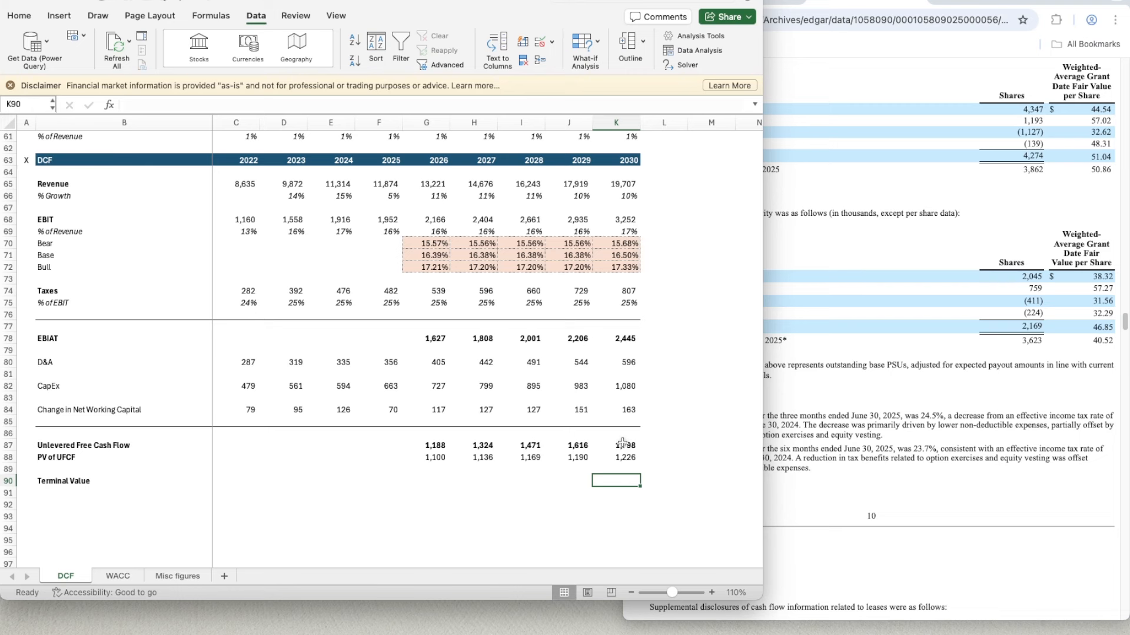
left_click(624, 445)
left_click(623, 483)
type("=")
key("Up")
key("Up")
key("Up")
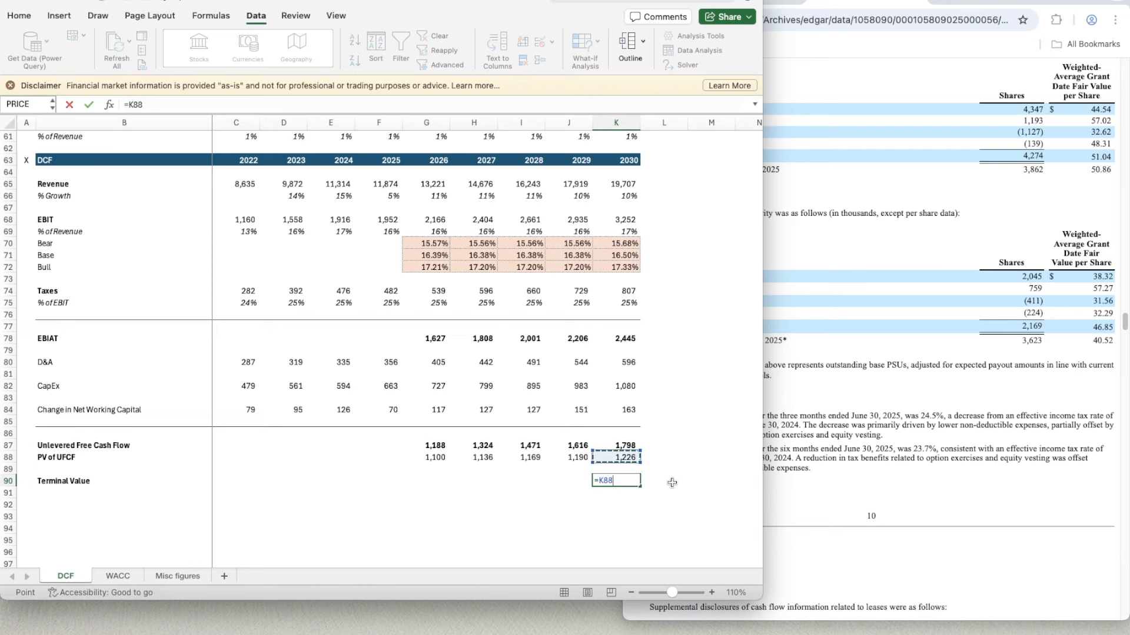
type("*")
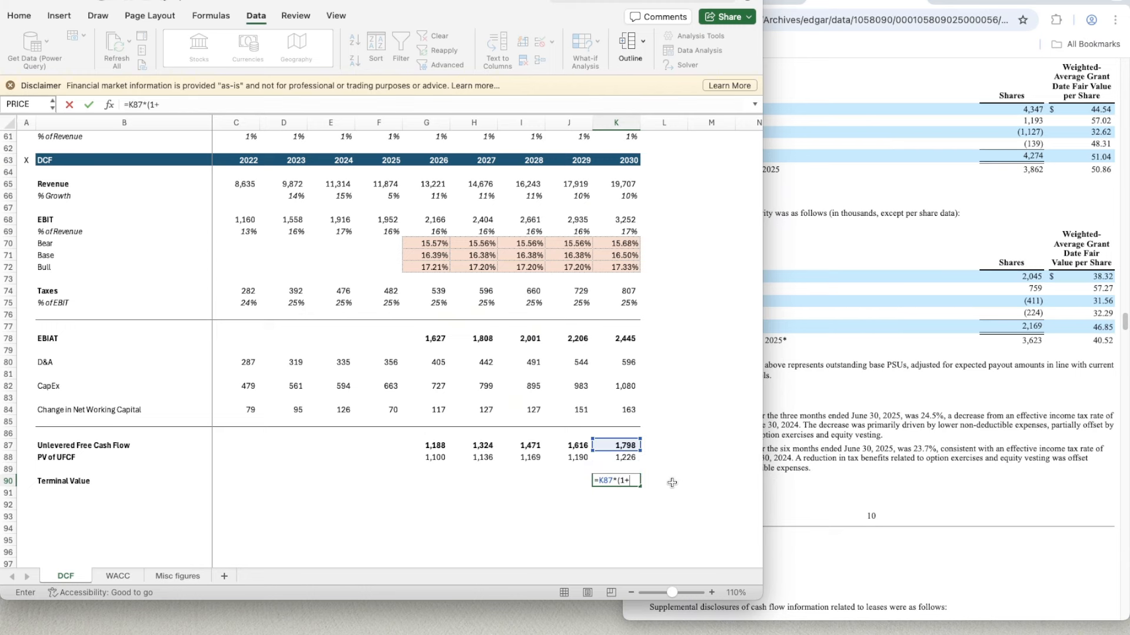
scroll(285, 351, "up", 14)
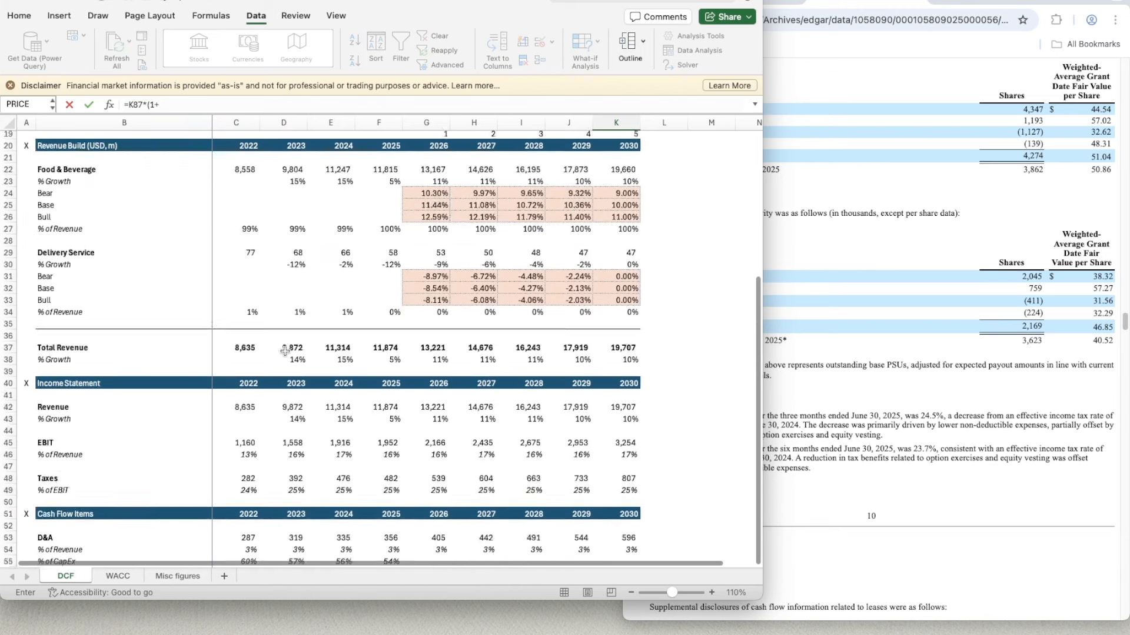
type("(1+")
scroll(284, 350, "up", 6)
left_click(236, 317)
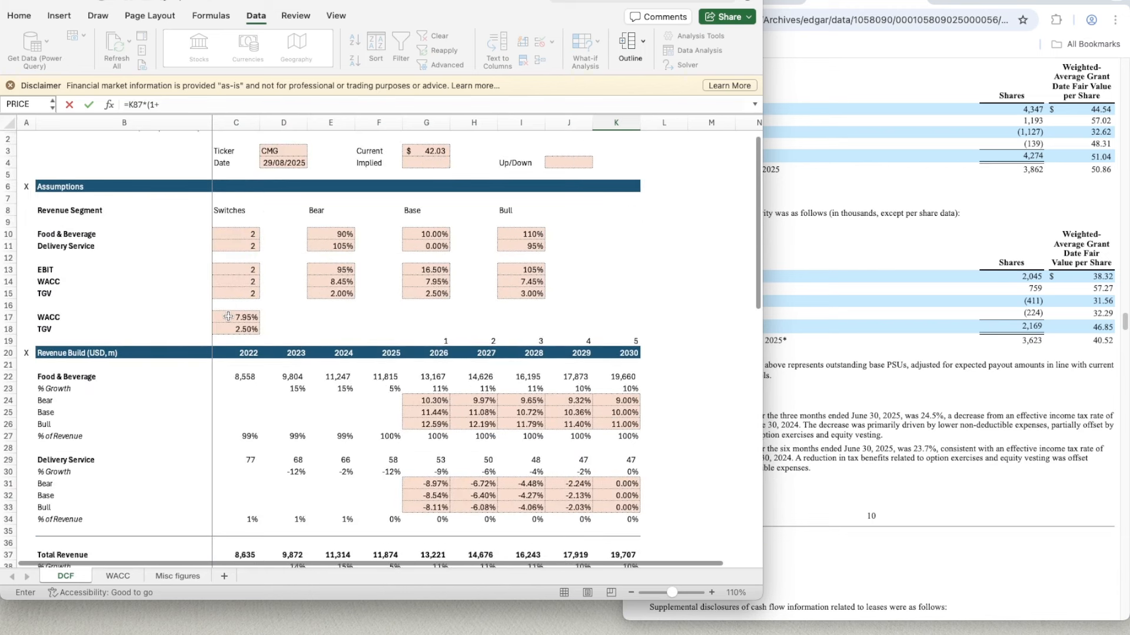
left_click(192, 105)
type(")")
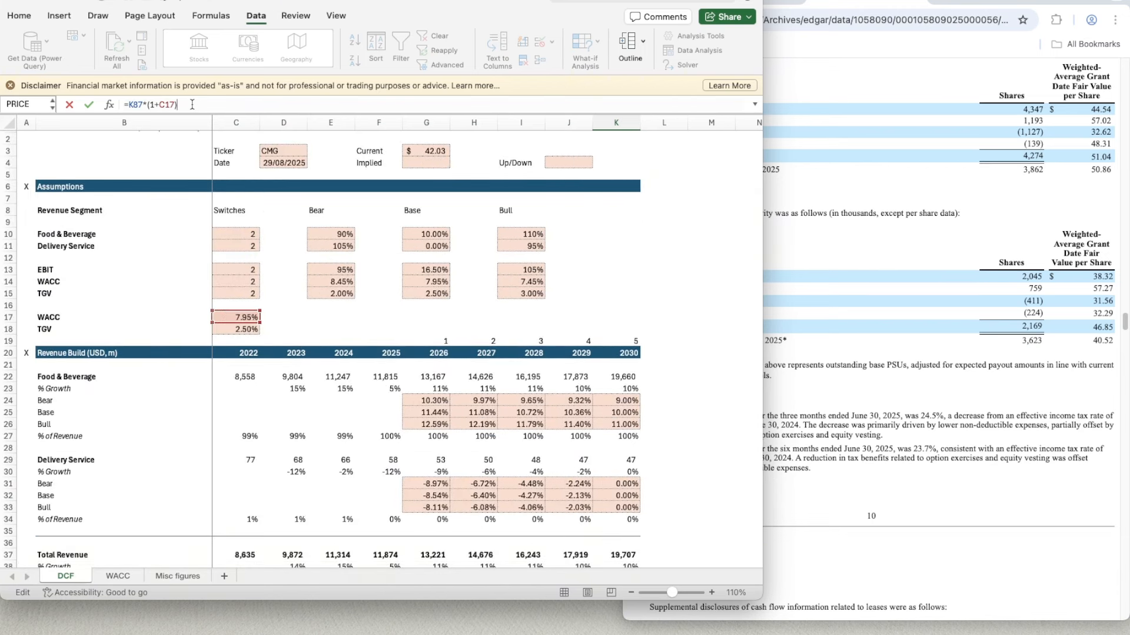
type("/(")
left_click(236, 316)
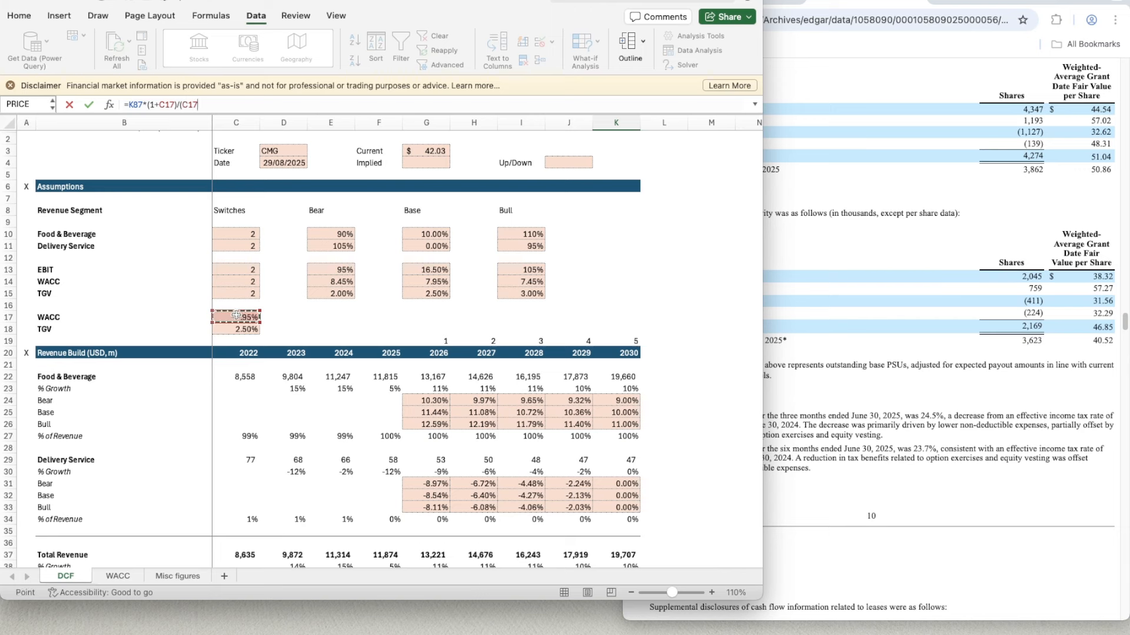
type("-")
left_click(234, 329)
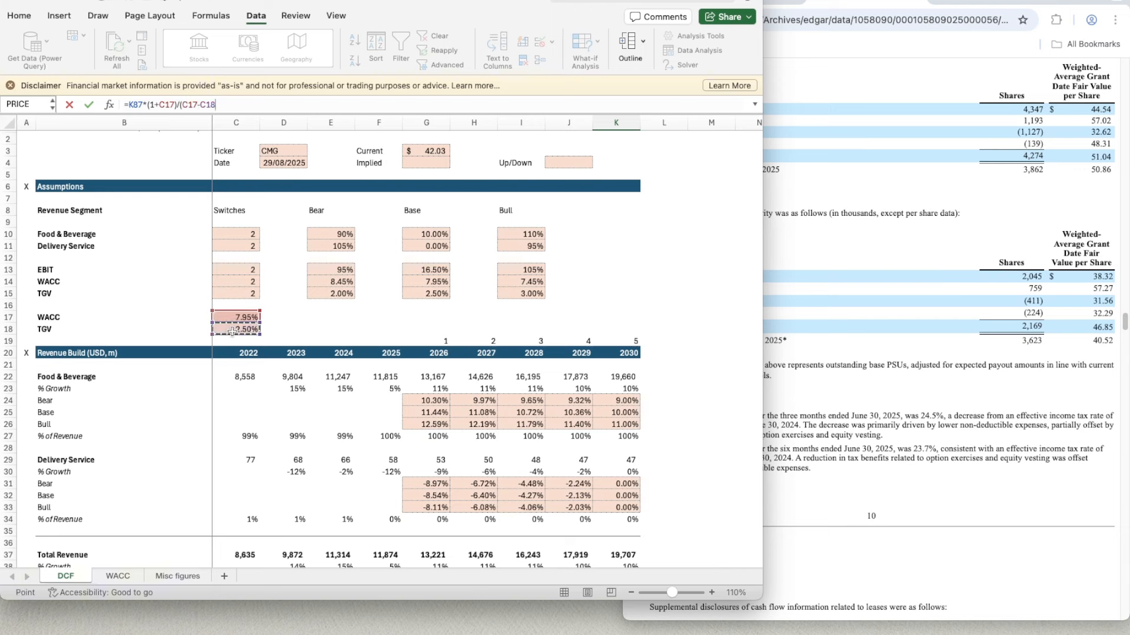
key("Return")
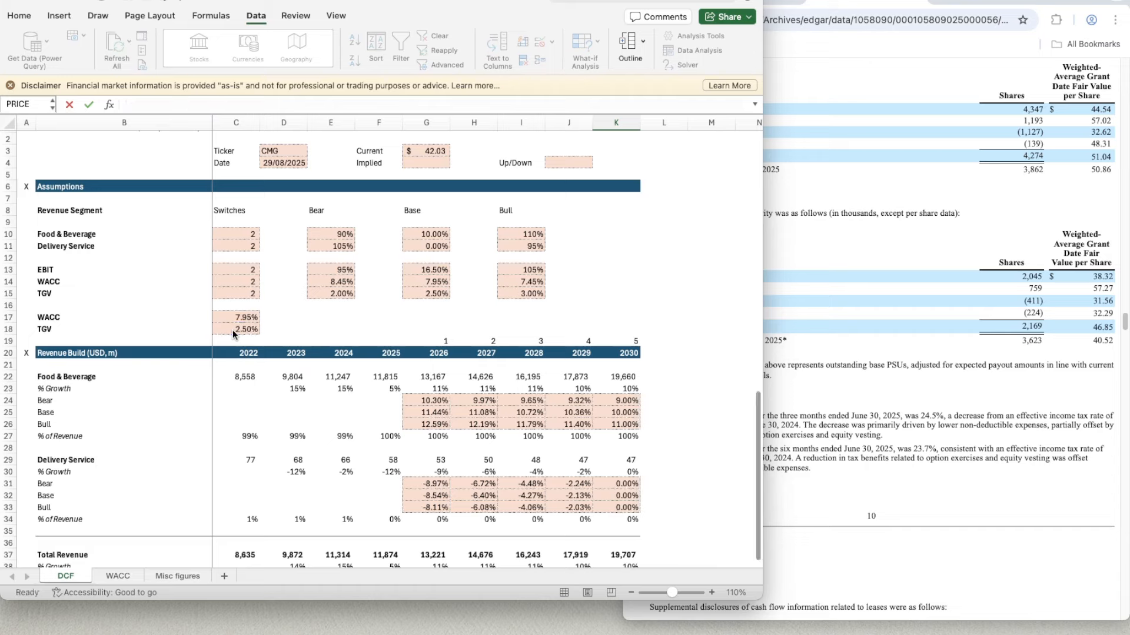
- Copy the bold number format of the 2030 unlevered free cash flow in K87 to the terminal value in K90
left_click(606, 514)
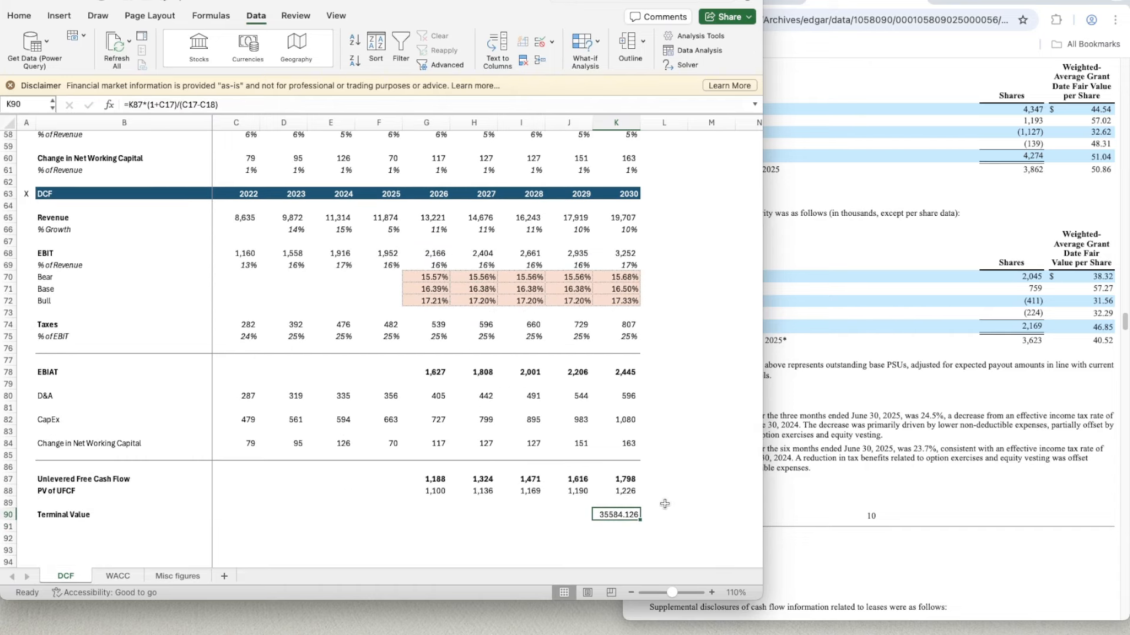
left_click(629, 481)
key("super+shift+c")
left_click(619, 515)
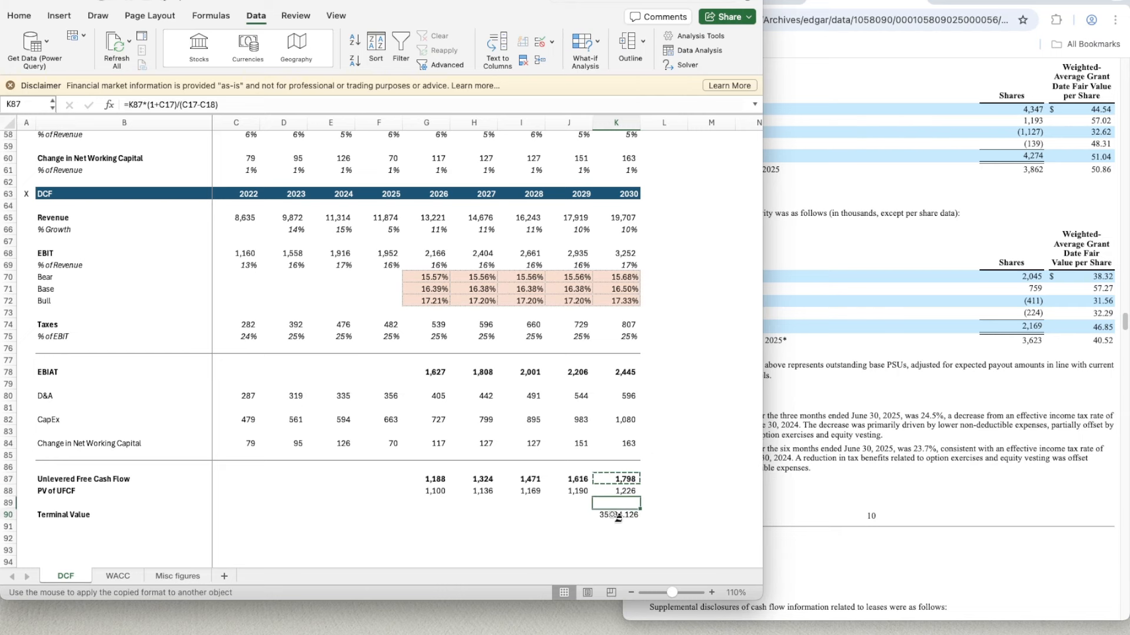
- Add the bold row label PV of TV in B91
scroll(411, 517, "down", 3)
left_click(70, 473)
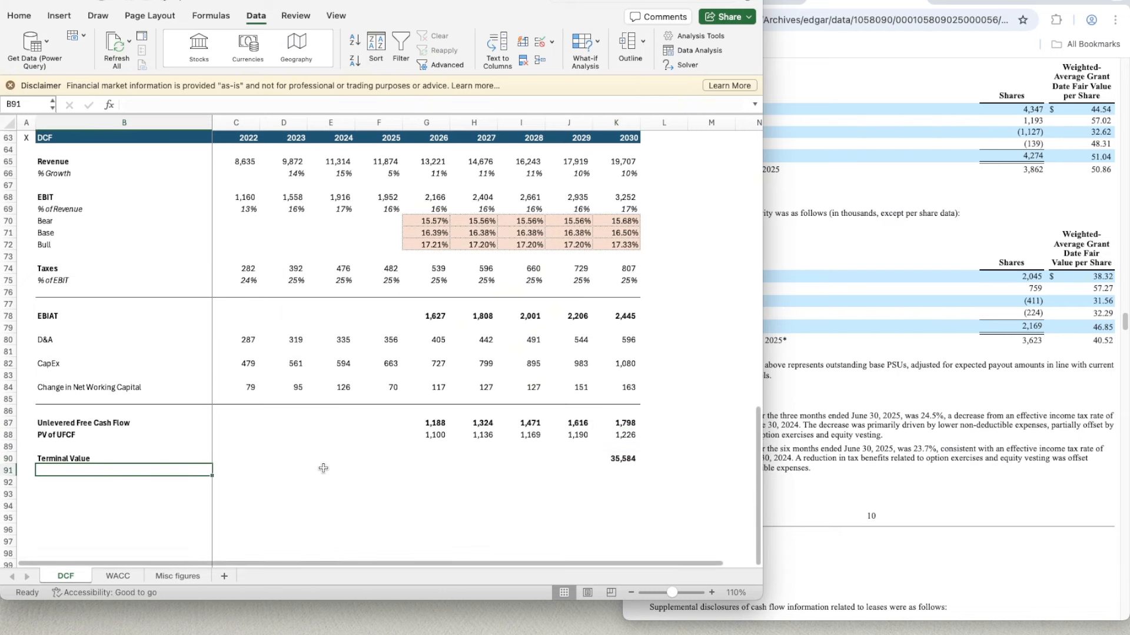
type("Present")
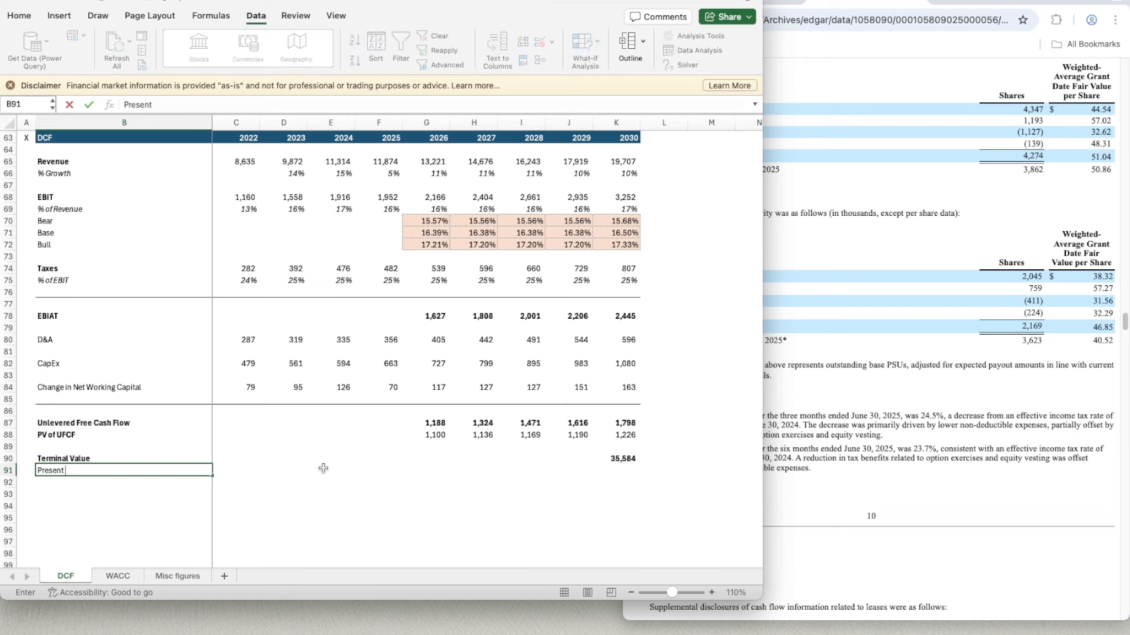
key("BackSpace")
key("BackSpace")
key("BackSpace")
key("BackSpace")
key("BackSpace")
key("Return")
- Discount the terminal value in K91 with =K90/(1+C17)^K19
key("Up")
key("Right")
key("Right")
key("Right")
key("Right")
key("Right")
key("Right")
key("Right")
key("Right")
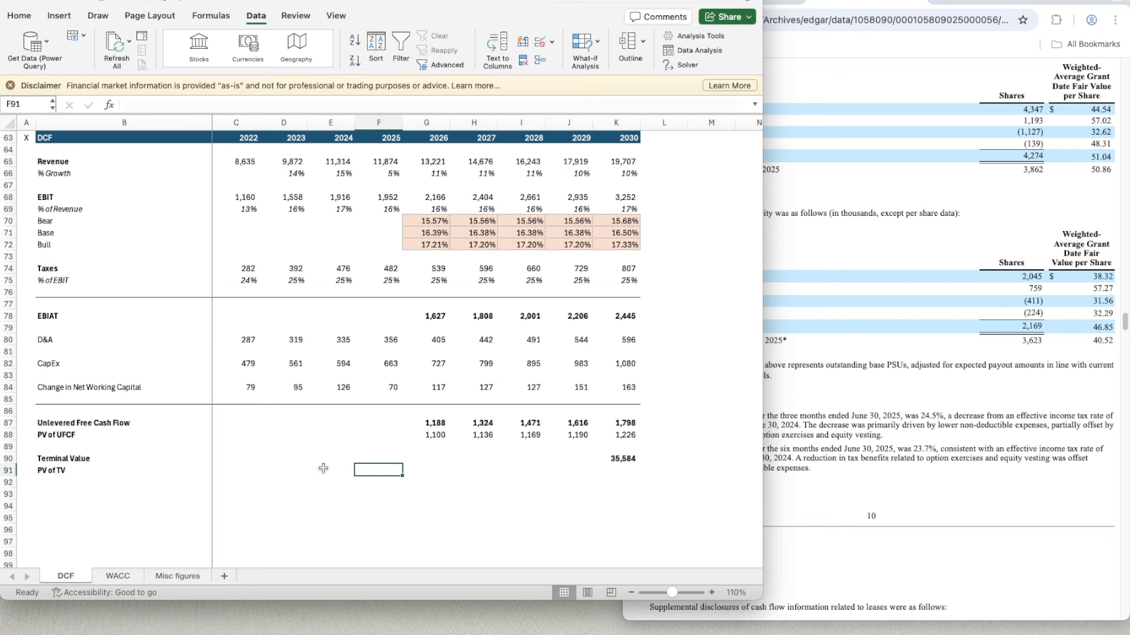
key("Right")
type("=")
key("Up")
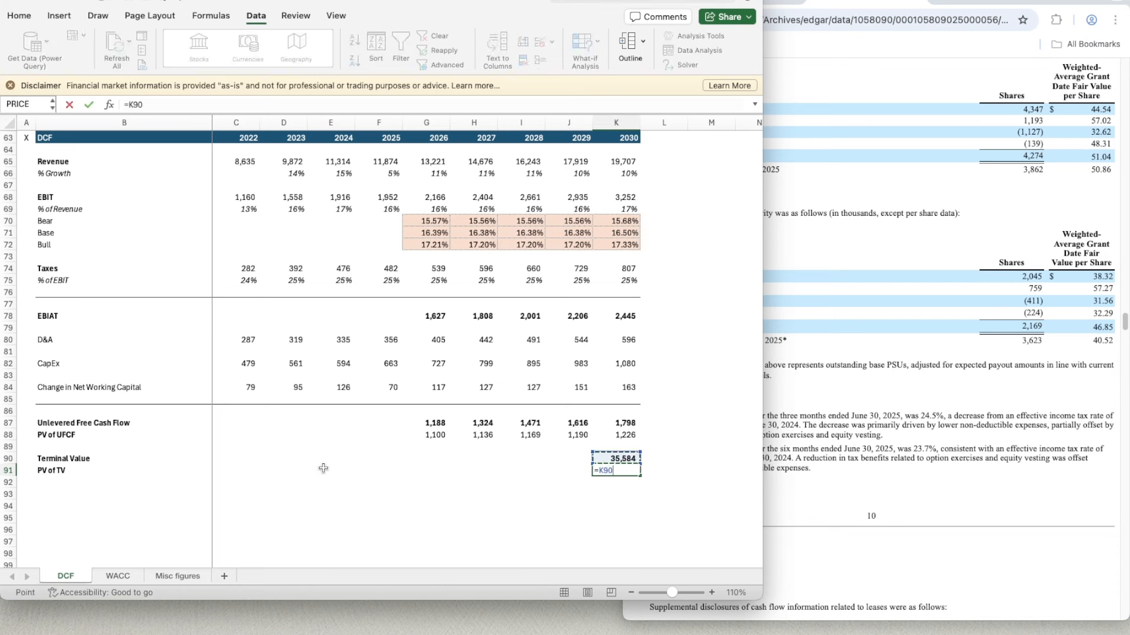
type("/(1+")
scroll(259, 315, "up", 10)
scroll(259, 315, "up", 8)
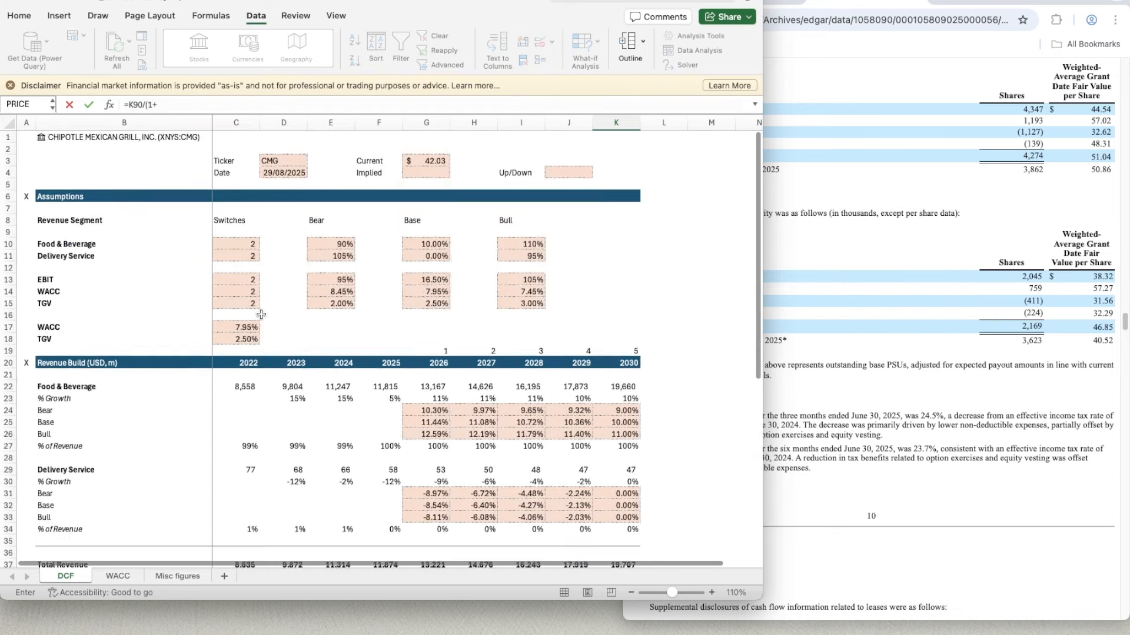
left_click(231, 325)
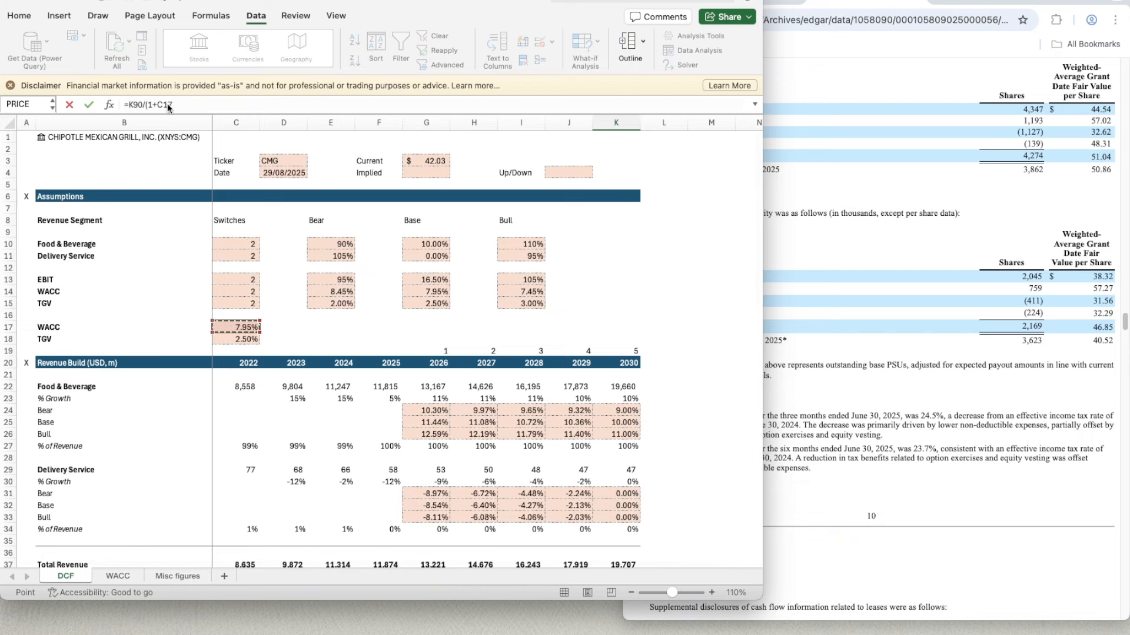
left_click(183, 105)
type(")")
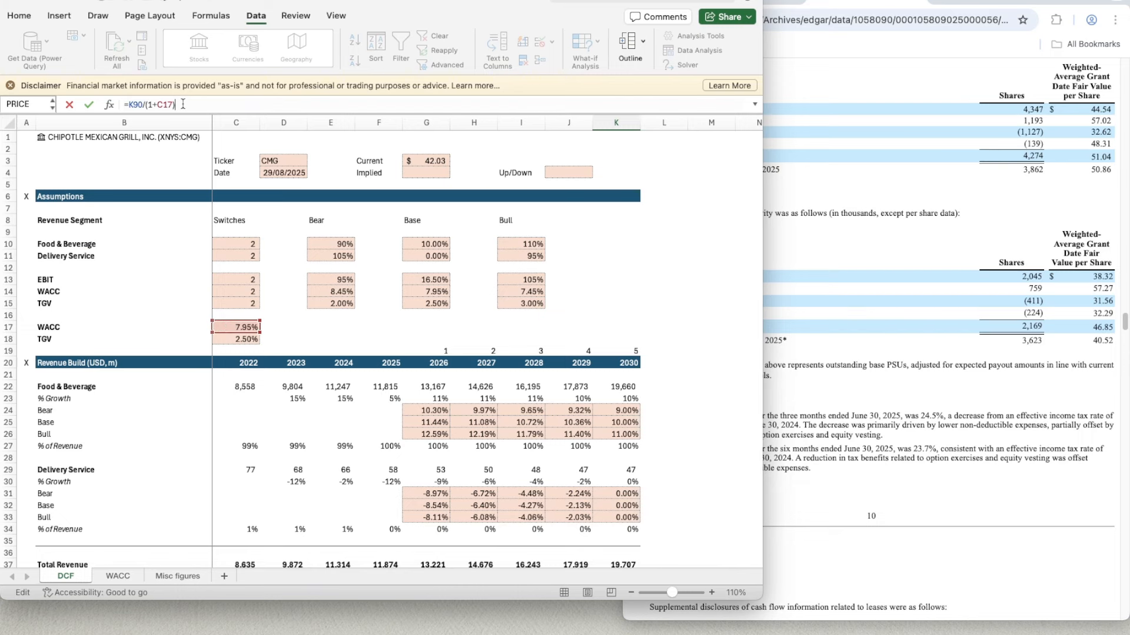
type("^")
left_click(622, 350)
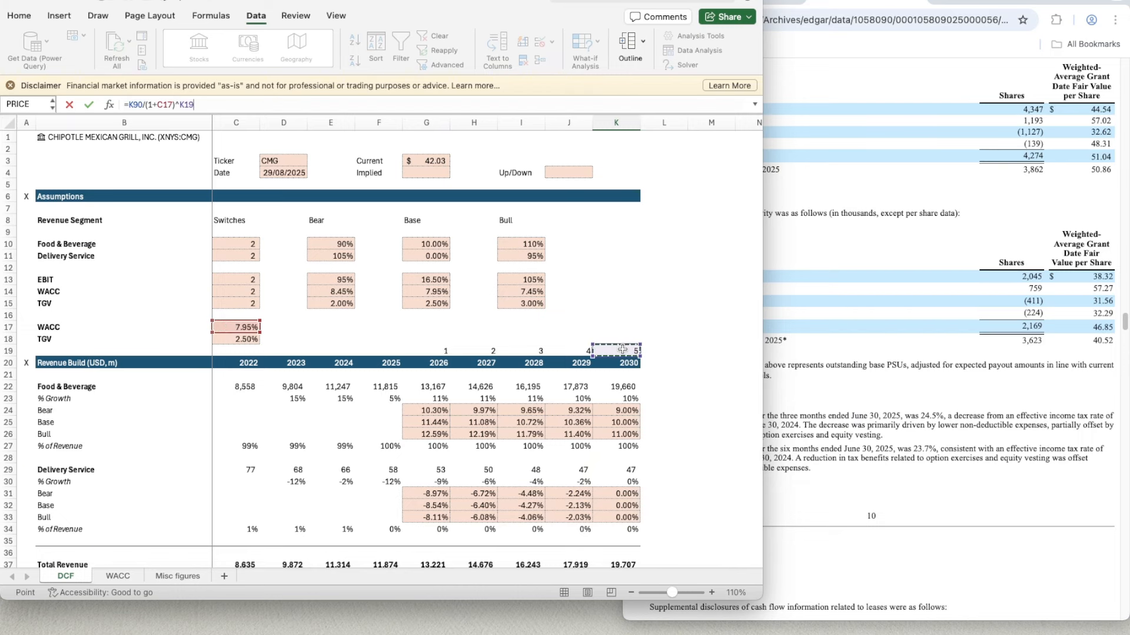
key("Return")
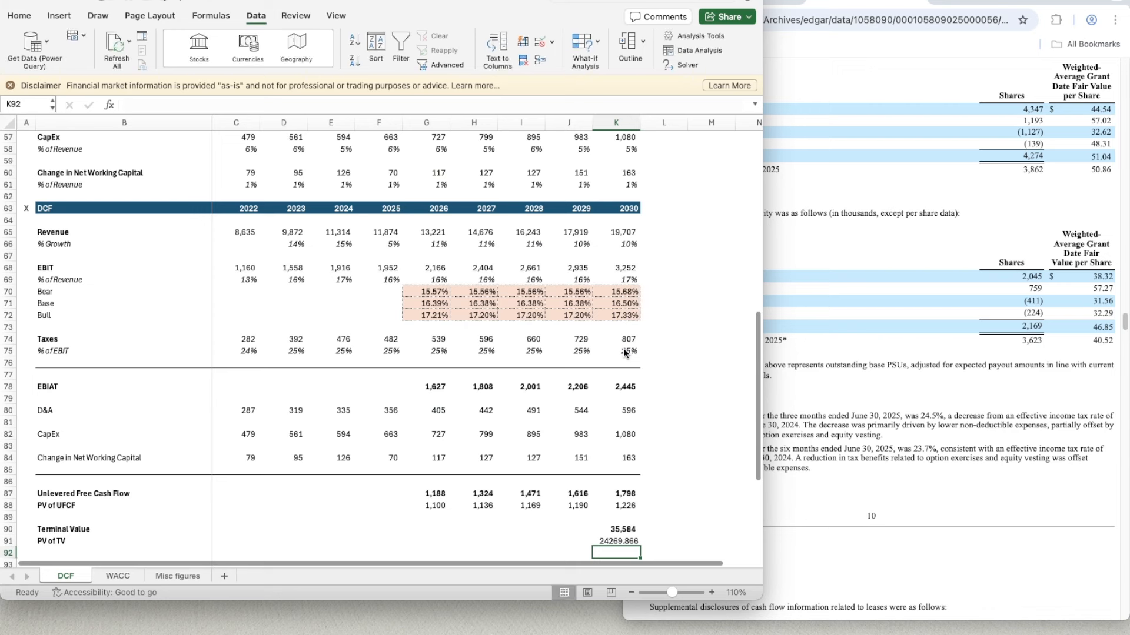
- Apply the terminal value's number format from K90 to the PV of TV in K91, in regular weight
key("Up")
key("Up")
key("super+shift+c")
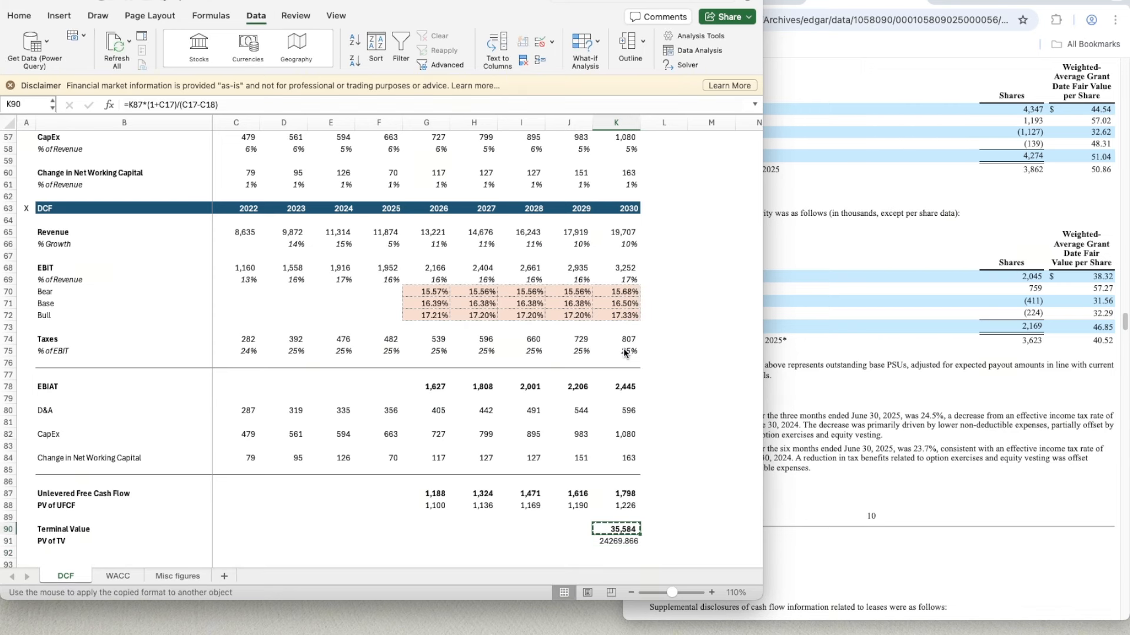
key("Down")
key("super+shift+v")
key("Up")
key("Up")
key("Up")
key("Left")
key("Left")
key("Left")
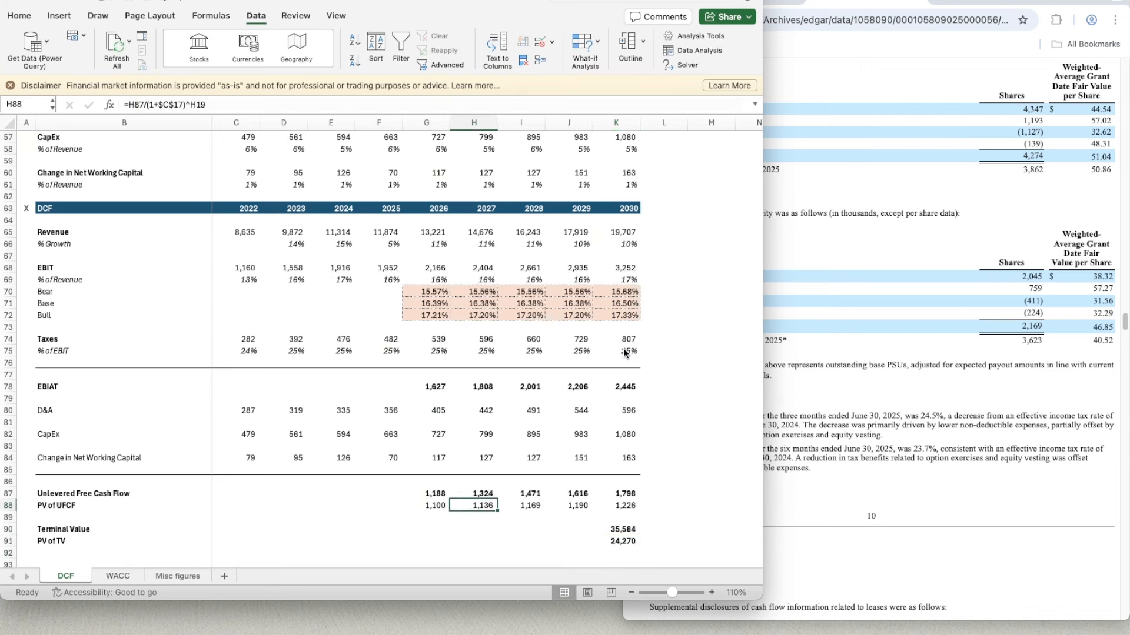
key("Right")
key("Right")
key("Down")
key("Down")
key("Right")
key("Down")
key("Down")
key("Down")
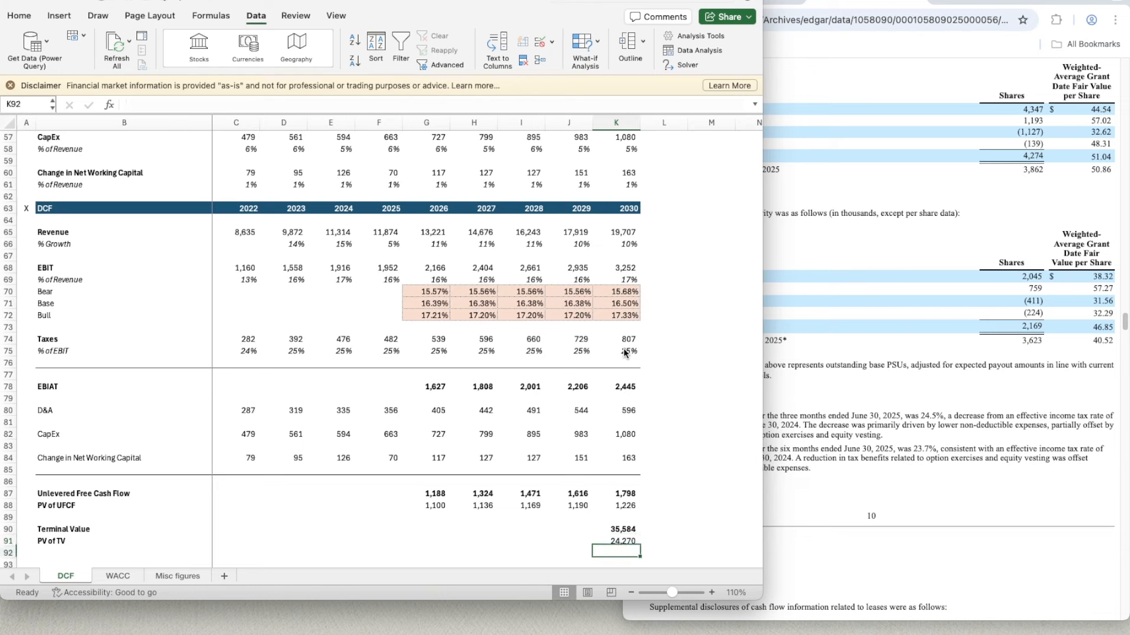
- Add the bold row label Enterprise Value in B93
key("Left")
key("Left")
key("Left")
key("Left")
key("Left")
key("Left")
key("Left")
key("Left")
key("Left")
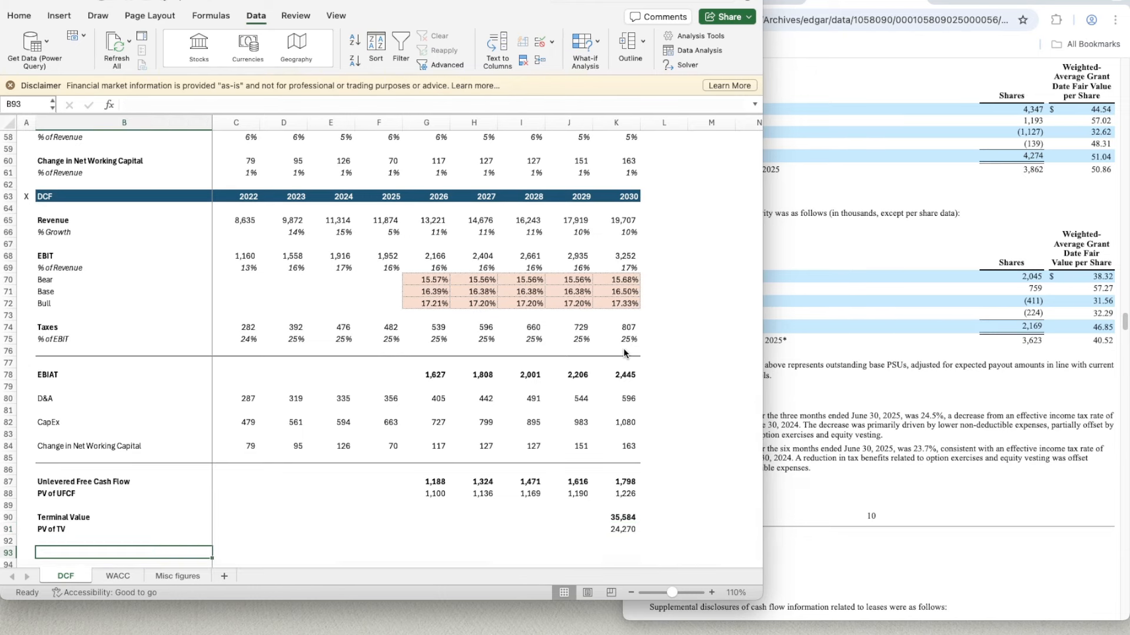
type("Enterprise")
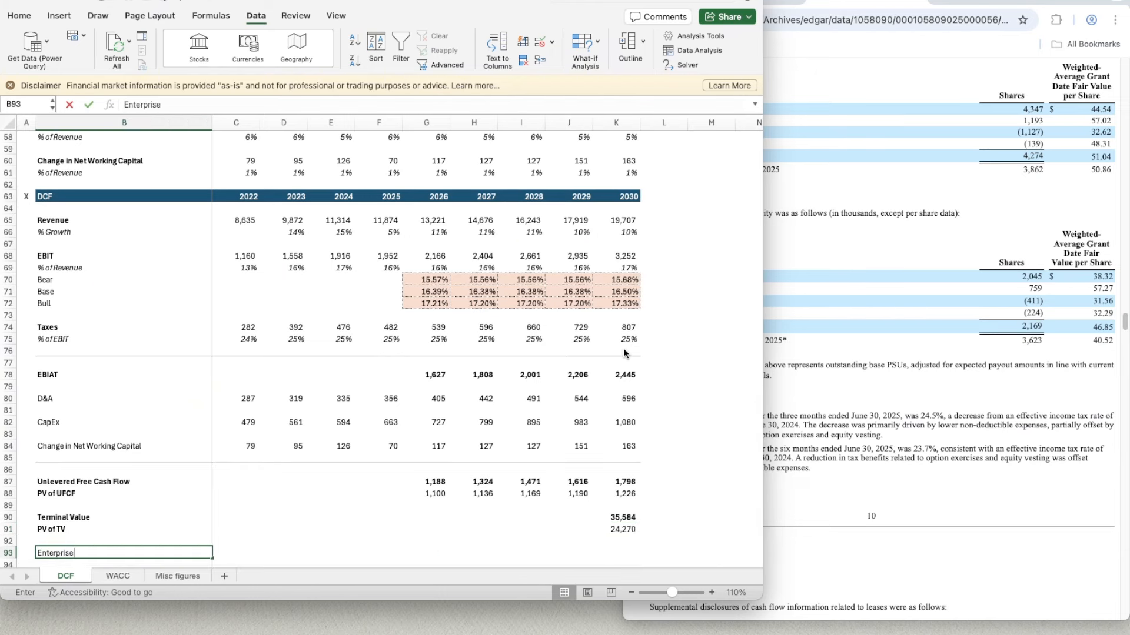
type(" Value")
key("Return")
- Calculate the enterprise value in K93 with =SUM(K91,G88:K88) and make the result bold
key("Up")
key("Right")
key("Right")
key("Right")
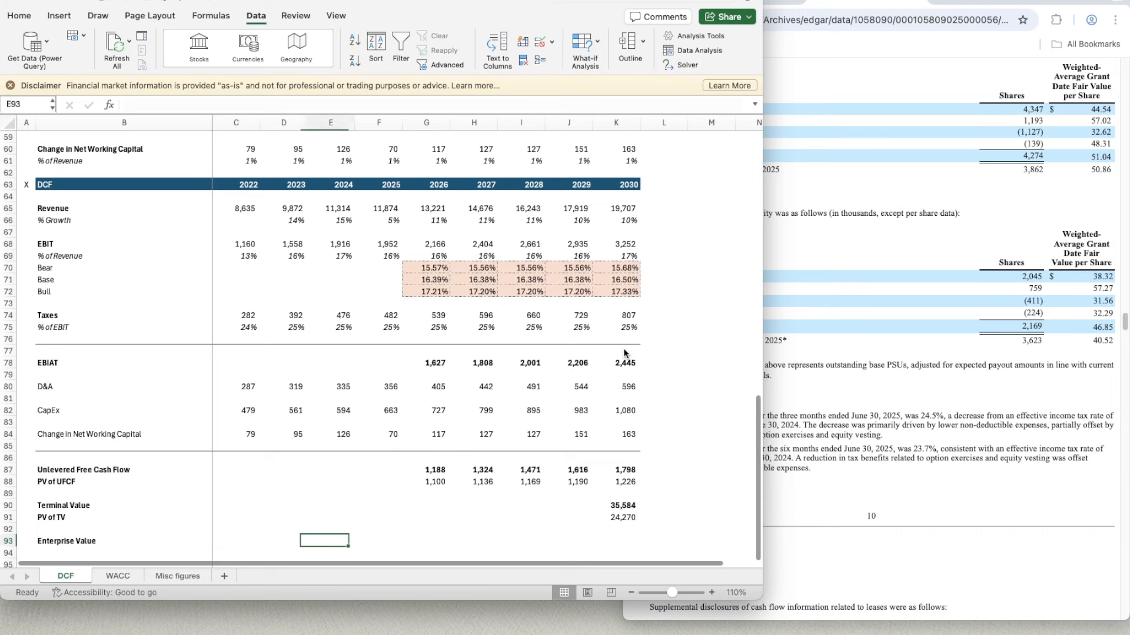
key("Right")
key("Right")
key("Right")
key("Right")
key("Right")
key("Right")
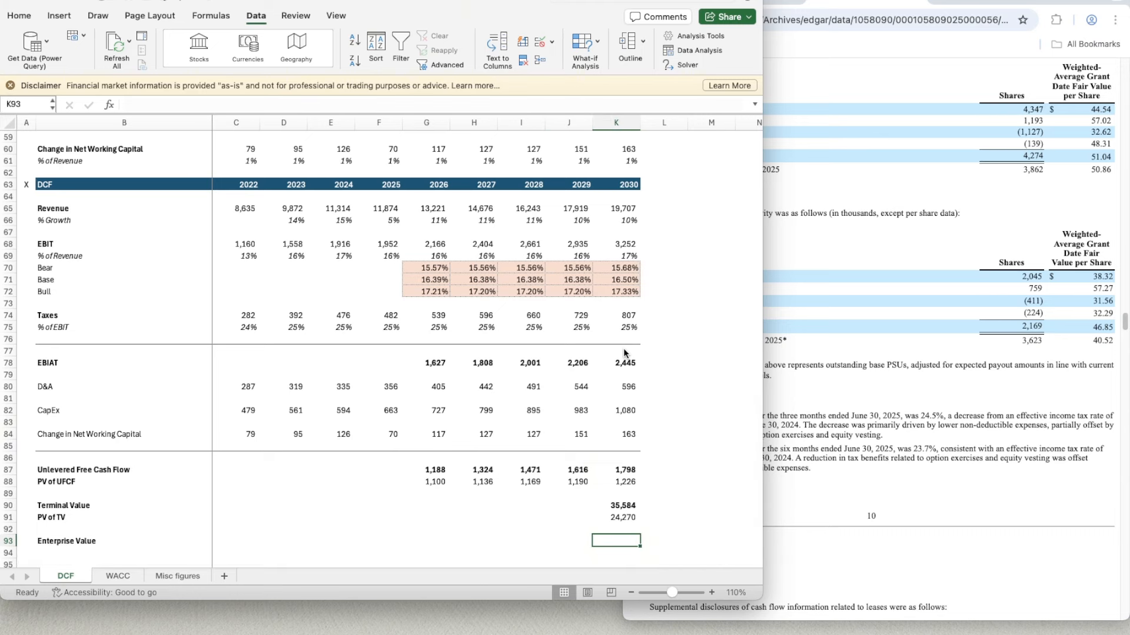
type("=SUM(")
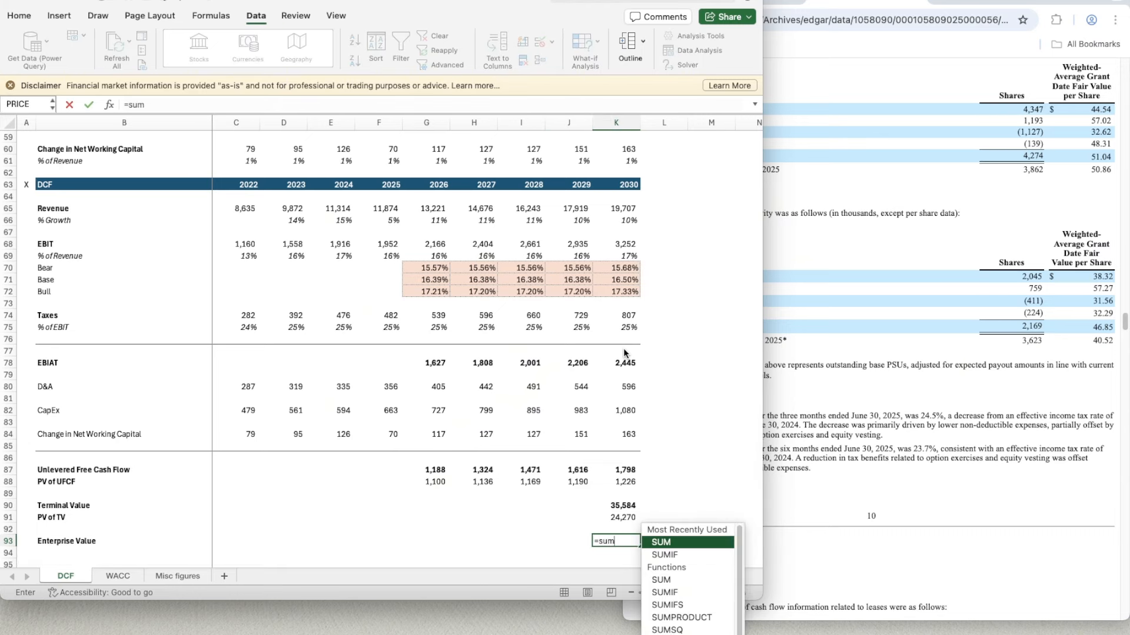
key("Up")
key("Up")
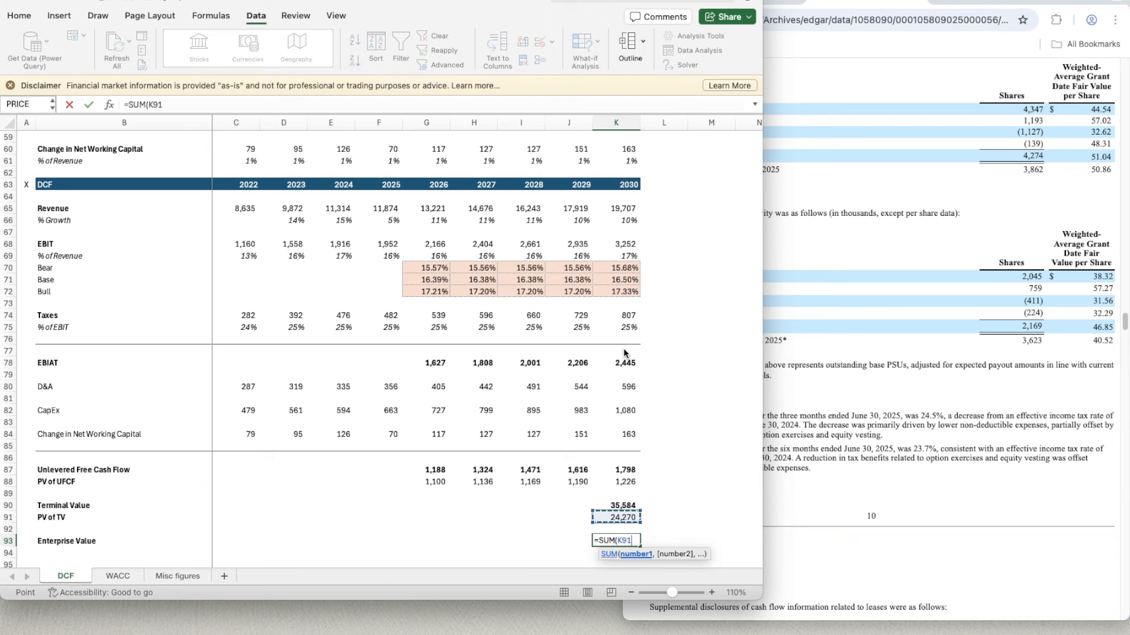
type(",")
key("Up")
key("Up")
key("Up")
key("Up")
key("Up")
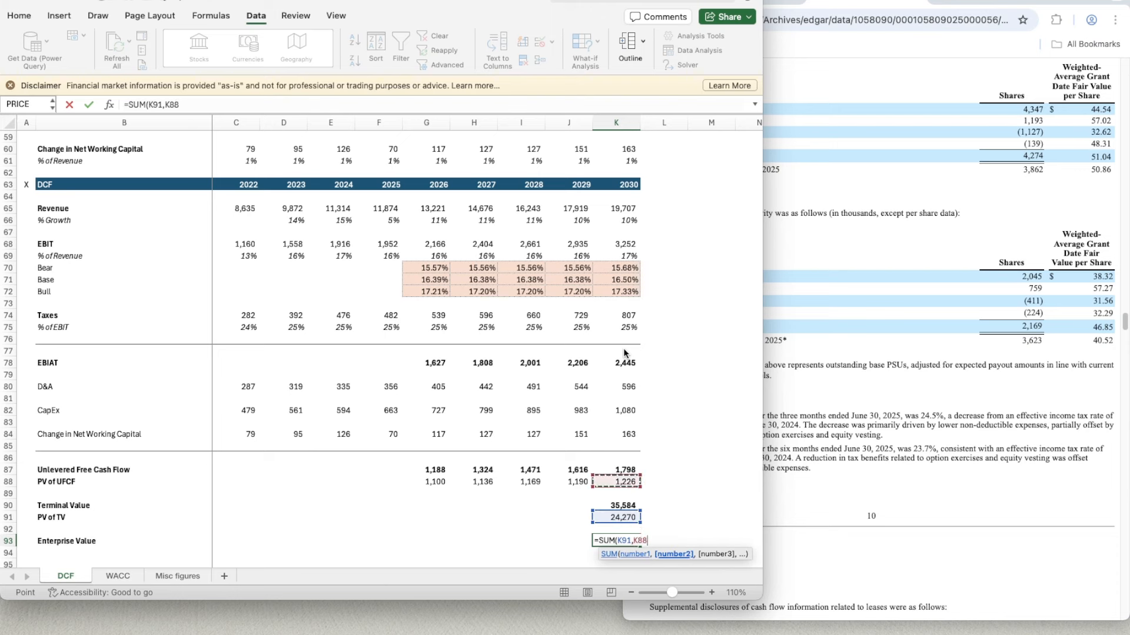
key("shift+Left")
key("shift+Left")
key("shift+Left")
key("shift+Left")
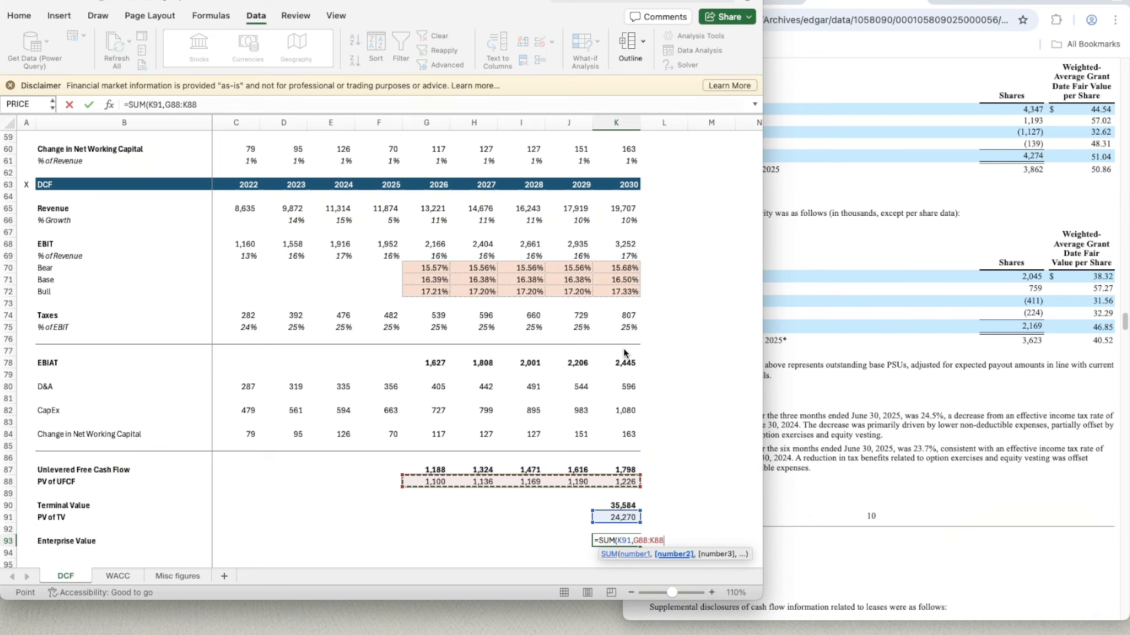
key("Return")
key("Up")
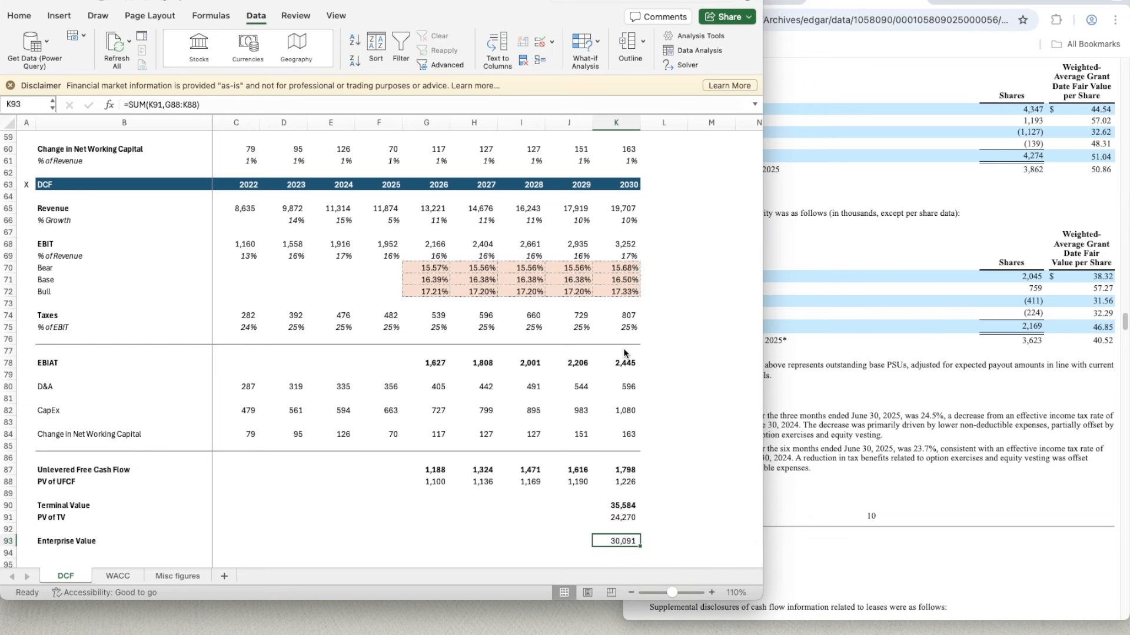
scroll(624, 352, "down", 3)
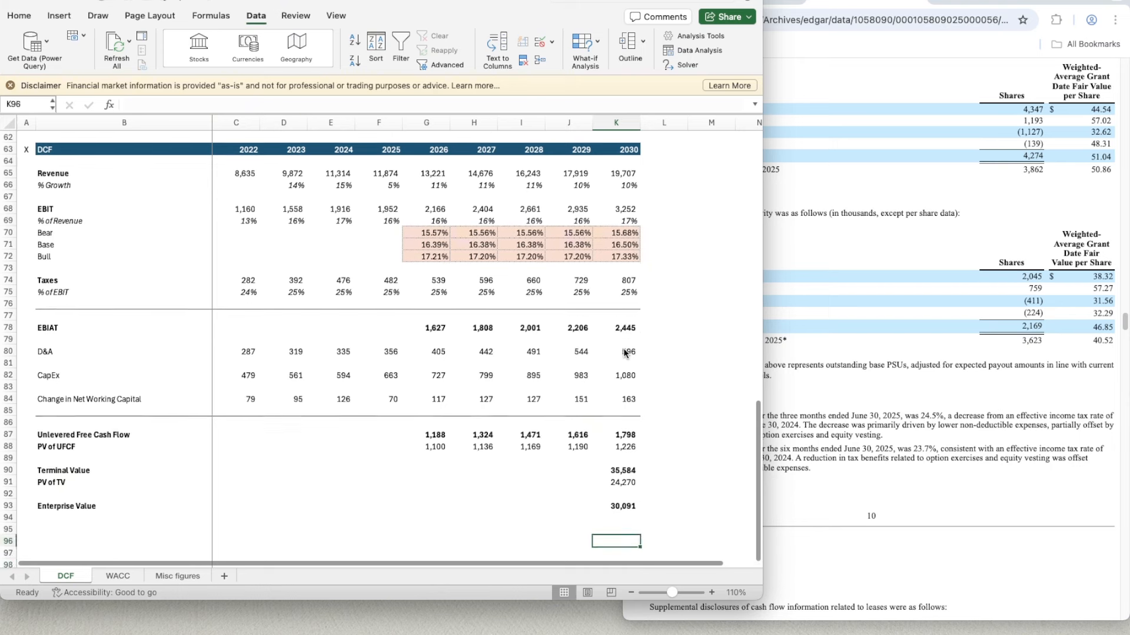
- Add the row labels (+) Cash in B94 and (-) Debt in B95 below Enterprise Value
key("Left")
key("Right")
key("Down")
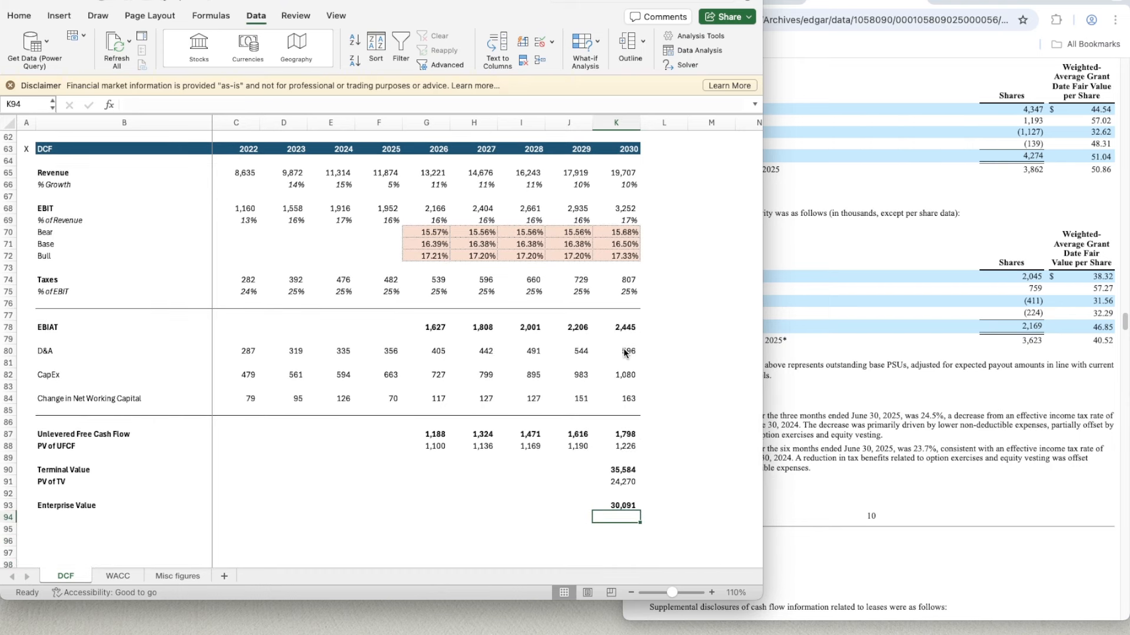
key("Left")
key("Left")
key("Left")
key("Left")
key("Left")
key("Left")
key("Left")
key("Left")
key("Left")
key("Left")
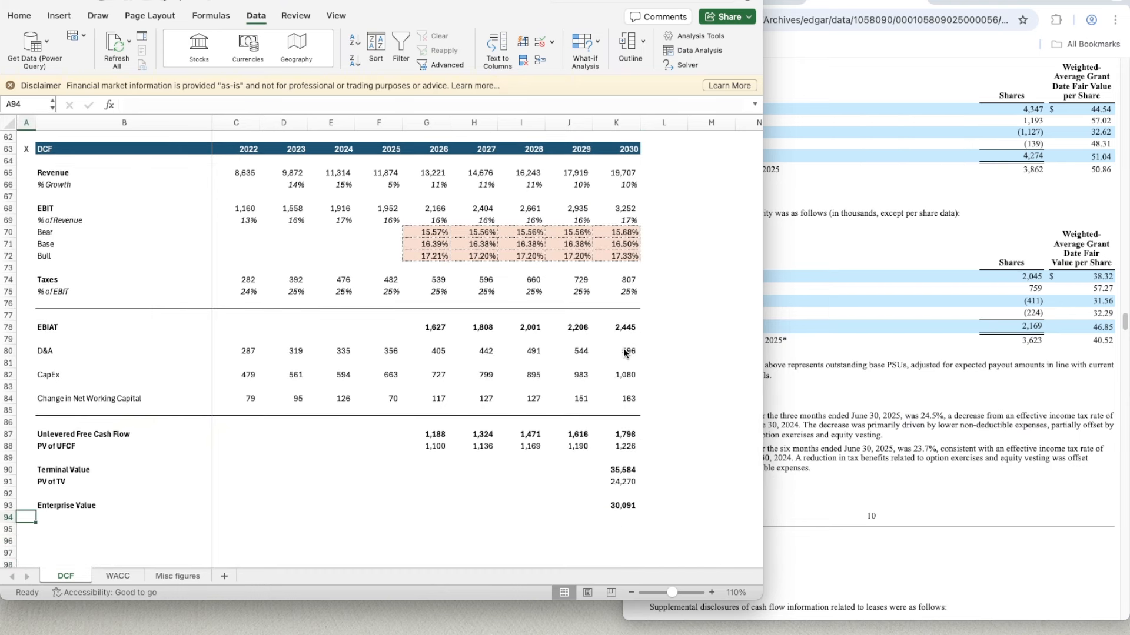
key("Right")
type("(+")
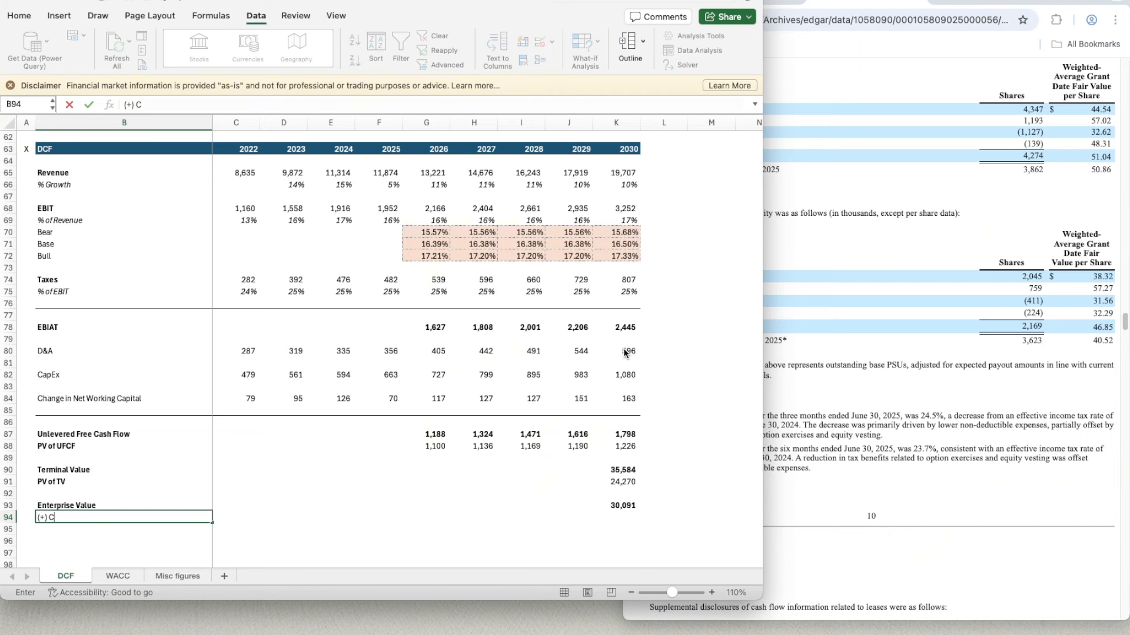
key("Return")
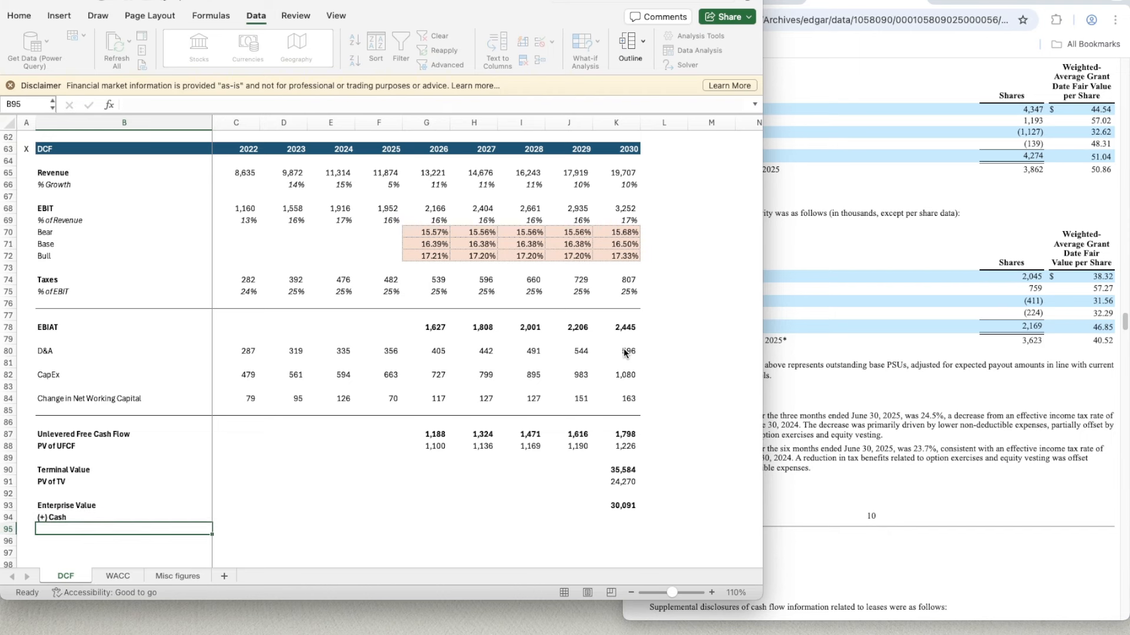
type("(-")
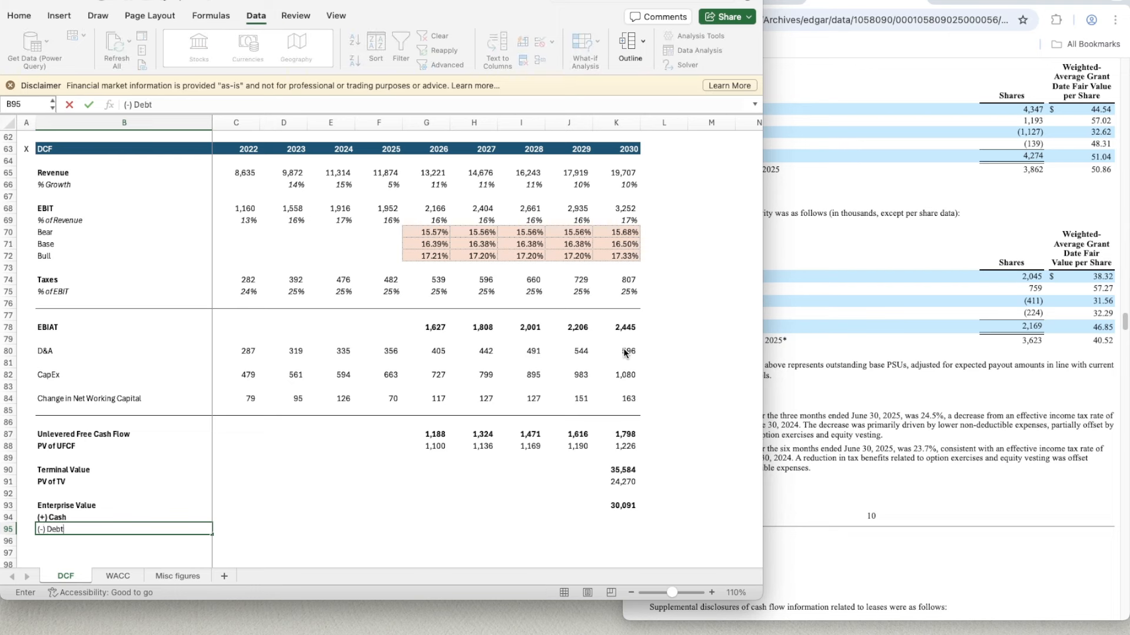
type(") Debt")
key("Return")
- Select K94 for the cash figure, switch to the SEC filing in the browser and find cash and cash equivalents on the June 30, 2025 balance sheet
key("Up")
key("Up")
key("Right")
key("Right")
key("Right")
key("Right")
key("Right")
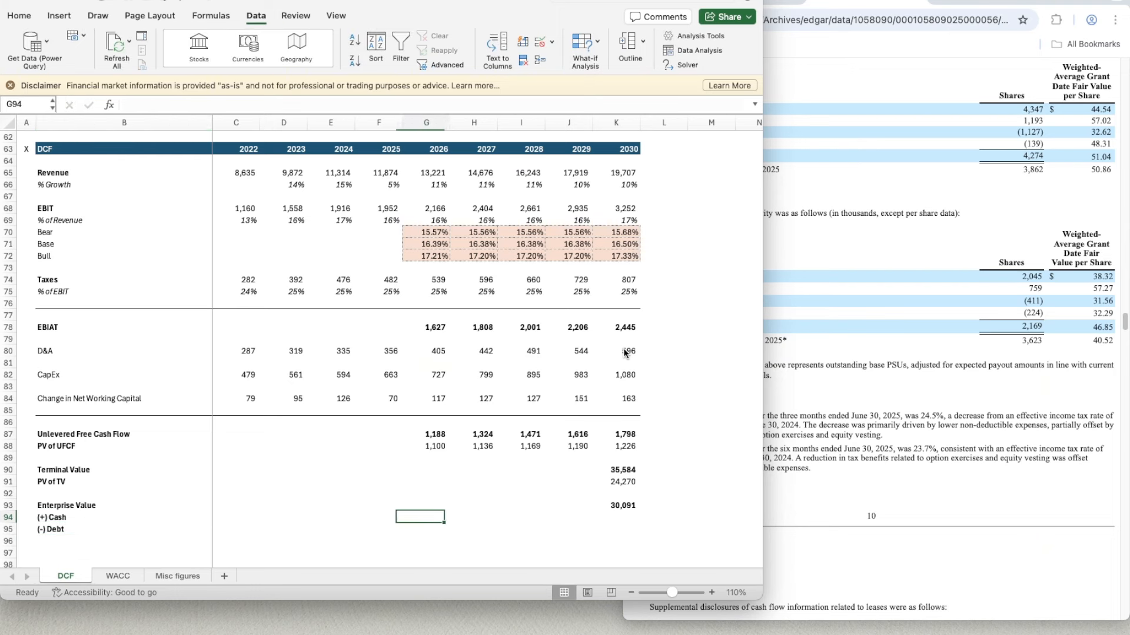
key("Right")
key("Right")
key("Right")
key("Right")
left_click(913, 262)
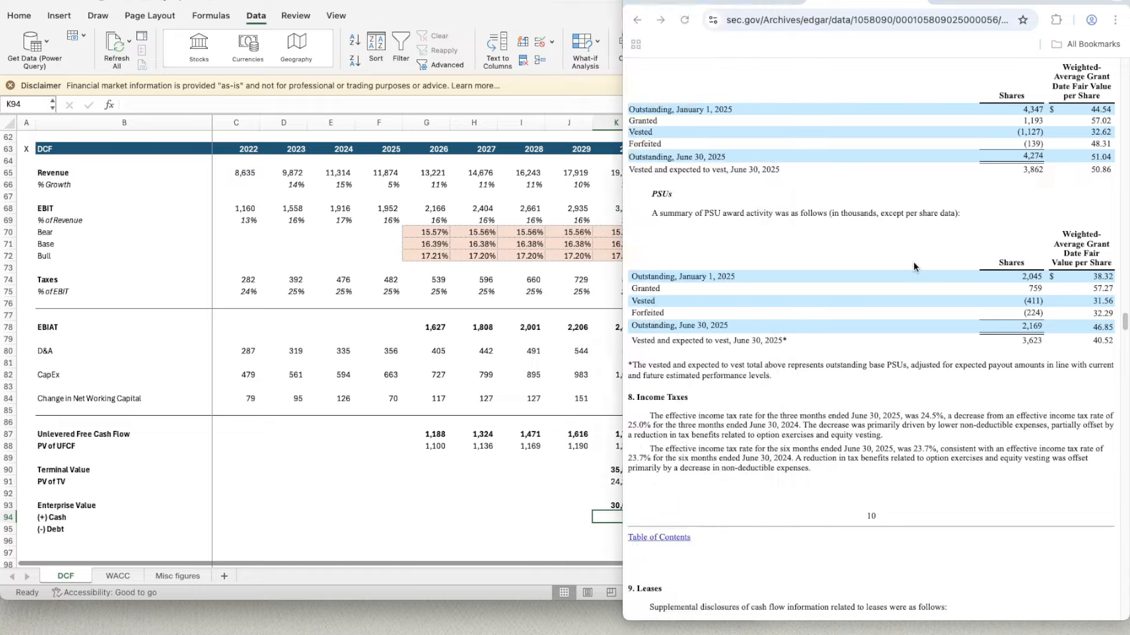
scroll(865, 285, "down", 3)
scroll(865, 284, "up", 20)
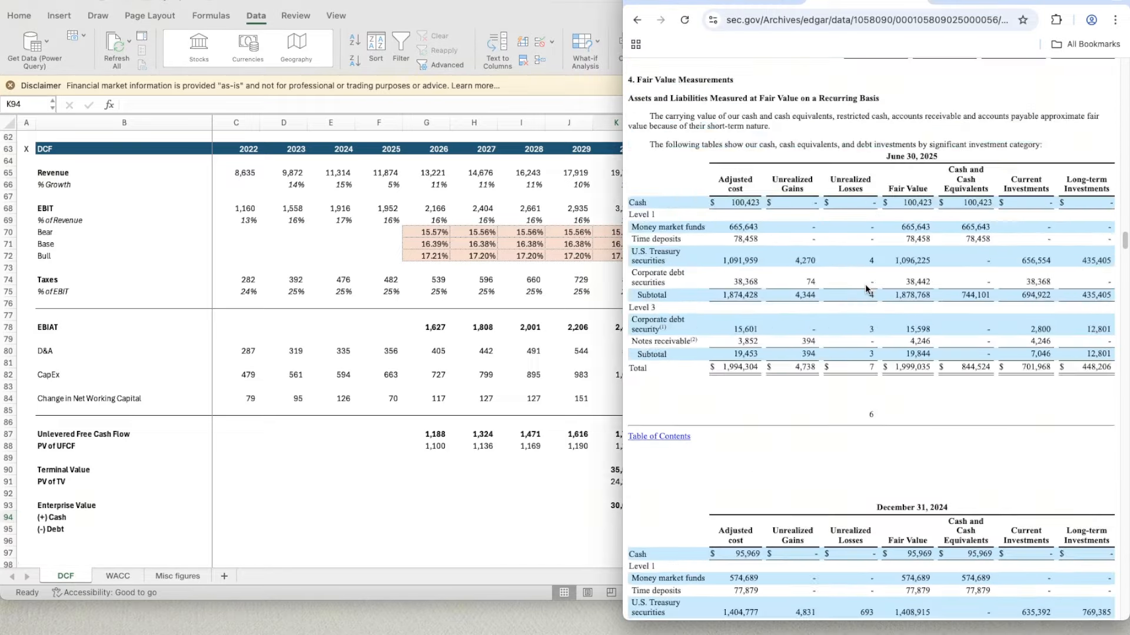
scroll(864, 284, "up", 15)
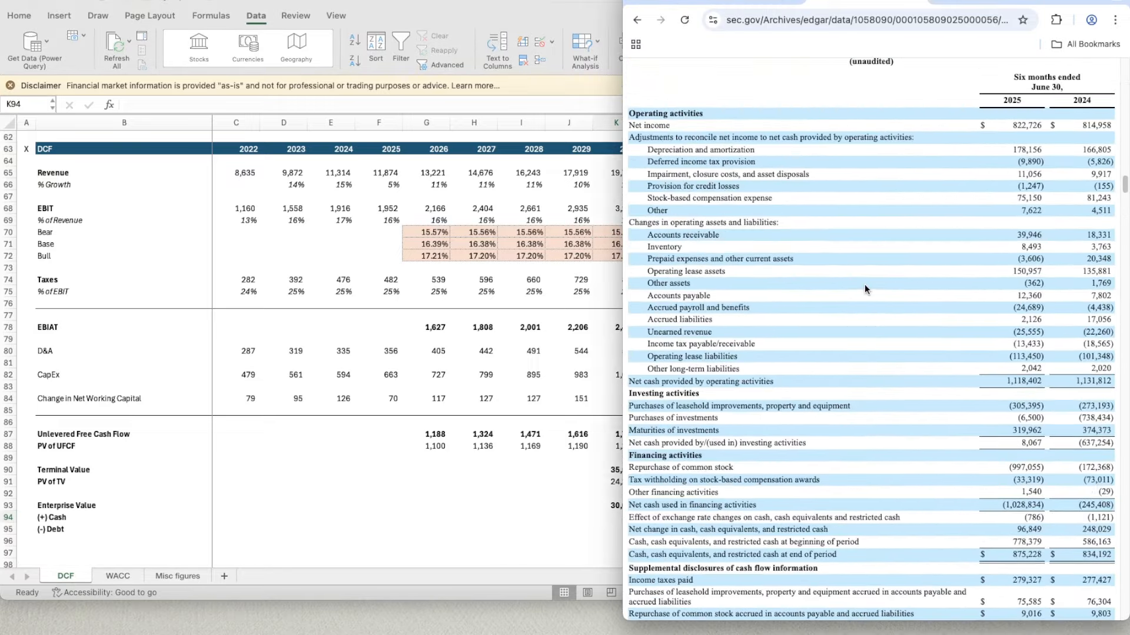
scroll(864, 284, "up", 20)
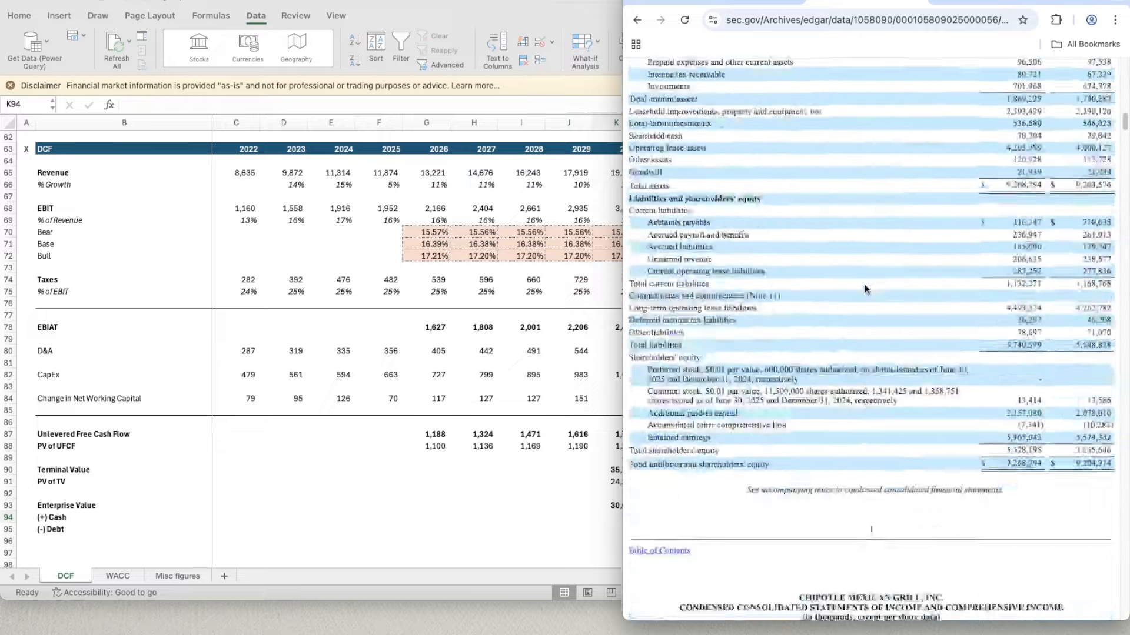
scroll(863, 285, "down", 15)
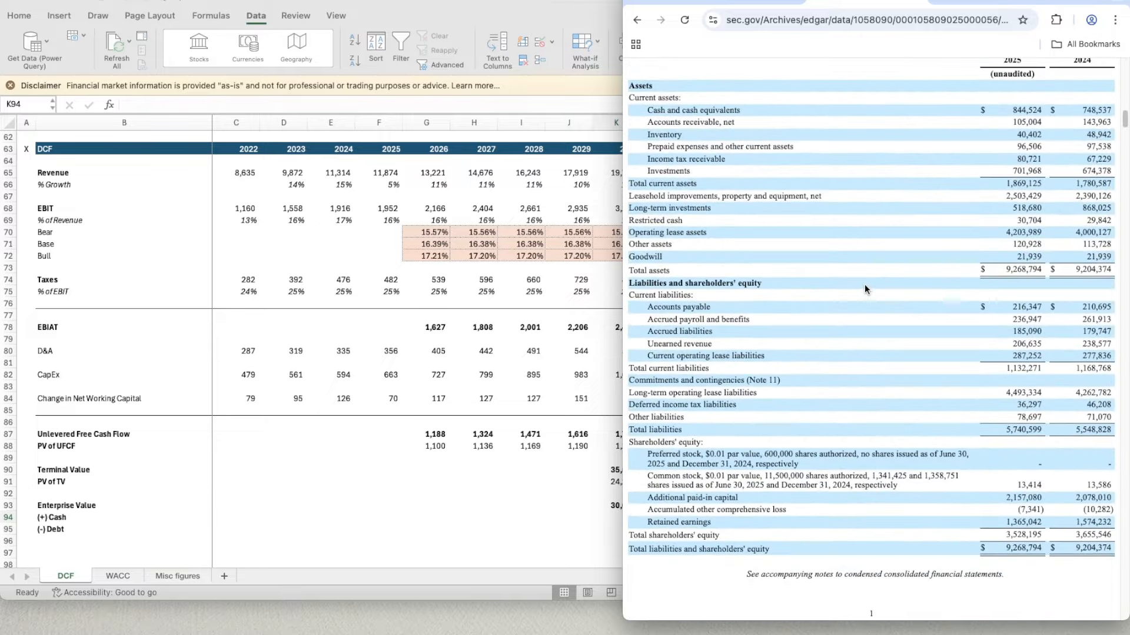
scroll(779, 292, "up", 1)
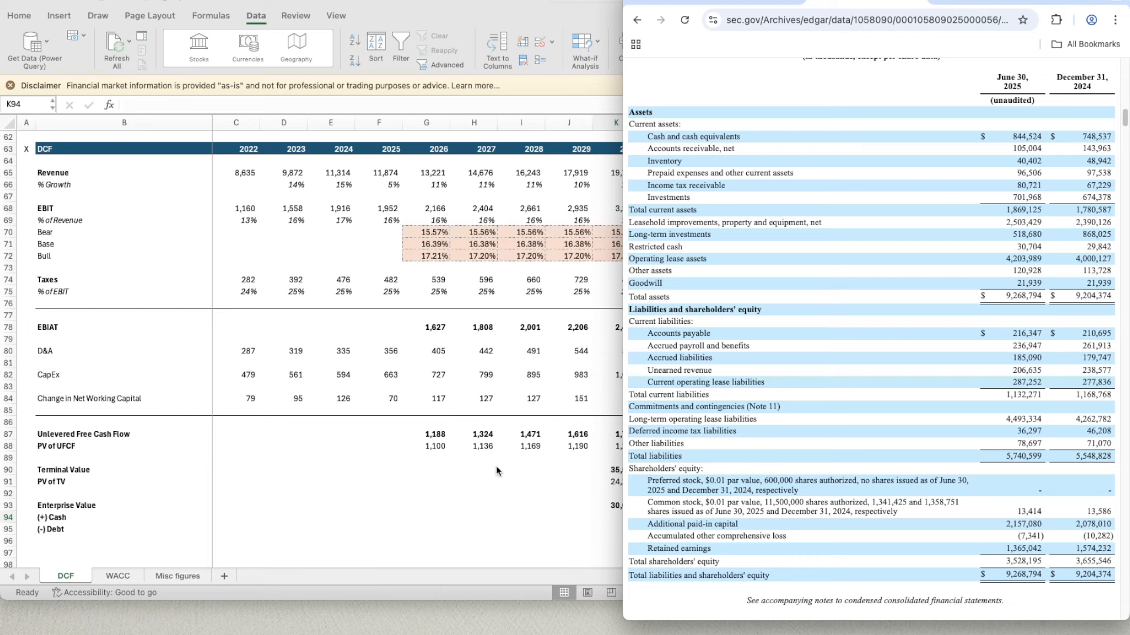
- Switch back to the Excel workbook, enter 844.524 as the cash figure in K94 and copy K93's bold number format onto it
left_click(612, 516)
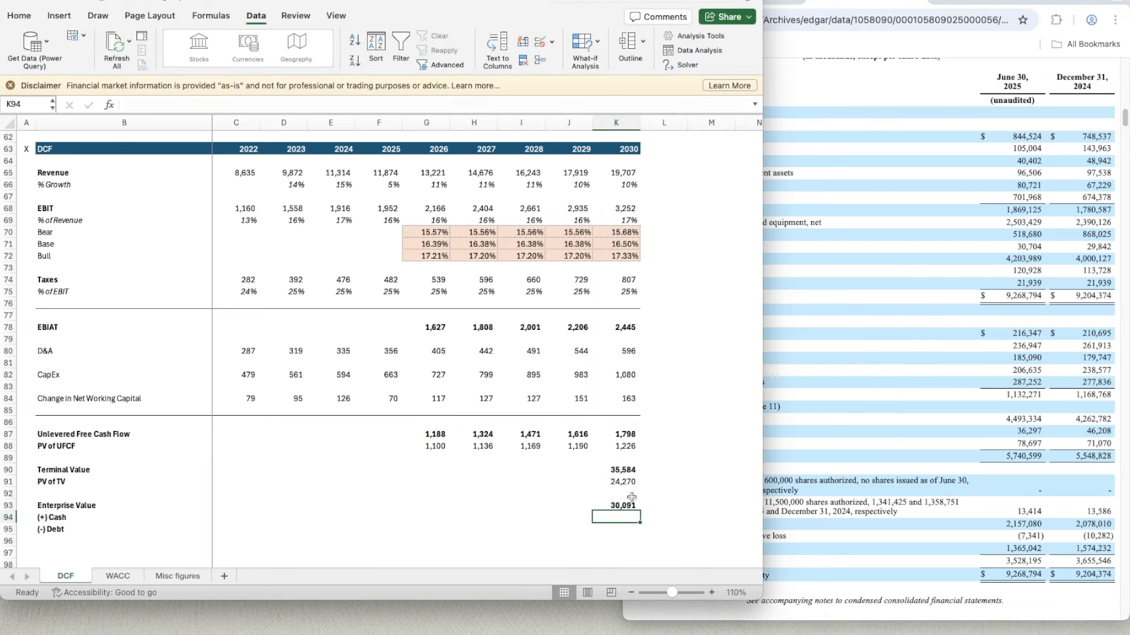
type("844.524")
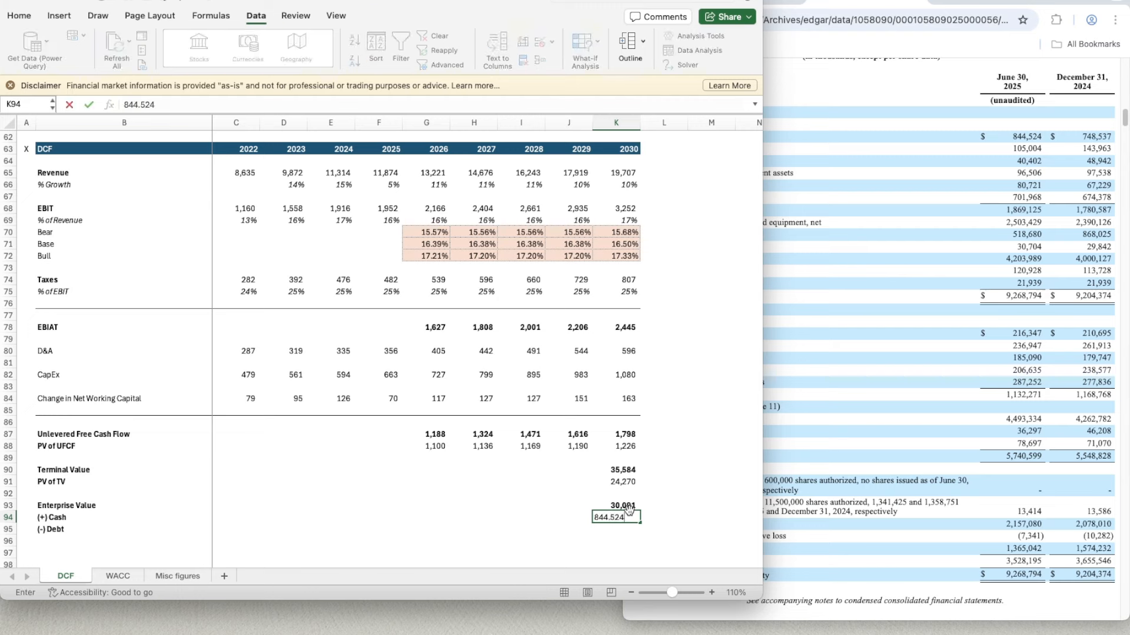
key("Return")
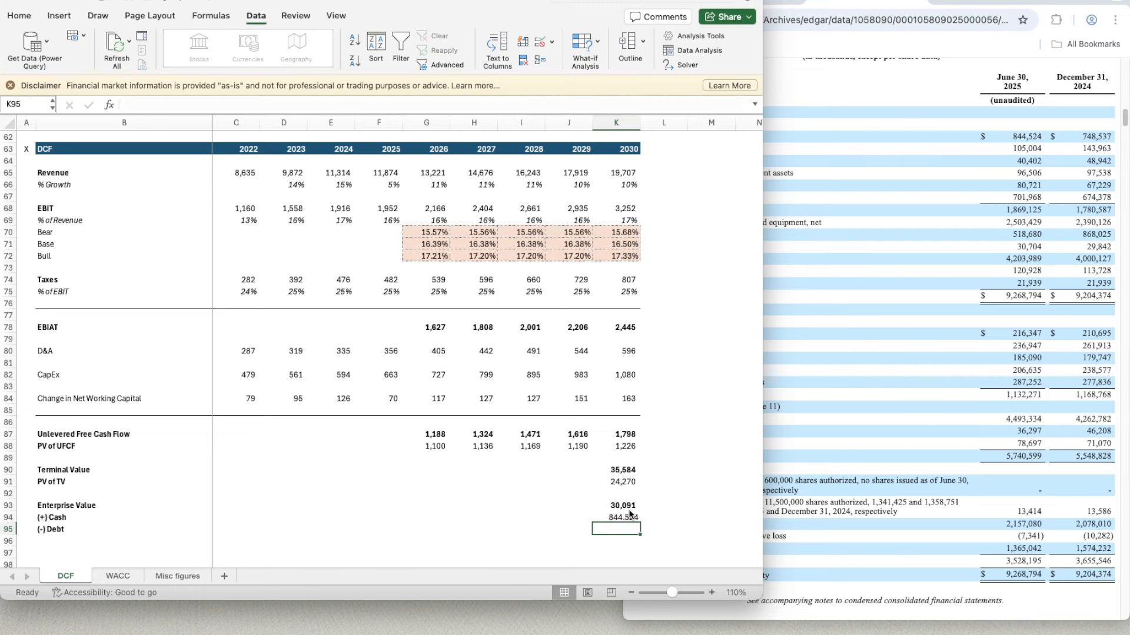
left_click(628, 507)
left_click(629, 514)
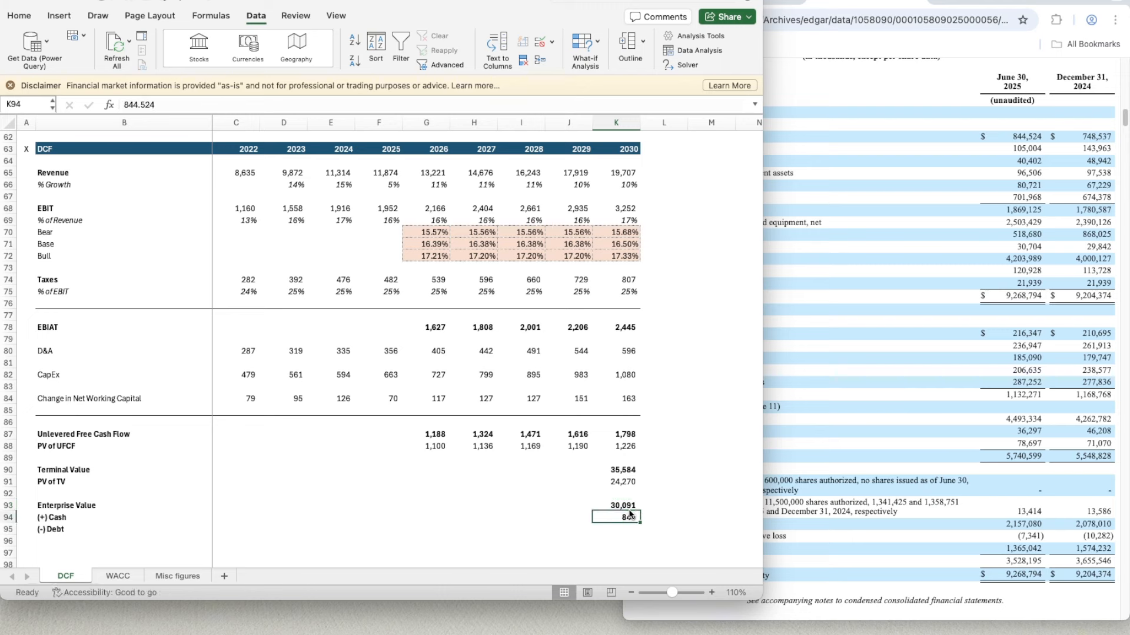
- Link the debt figure in K95 to the WACC sheet with =WACC!C12 and copy K94's formatting onto it
key("Down")
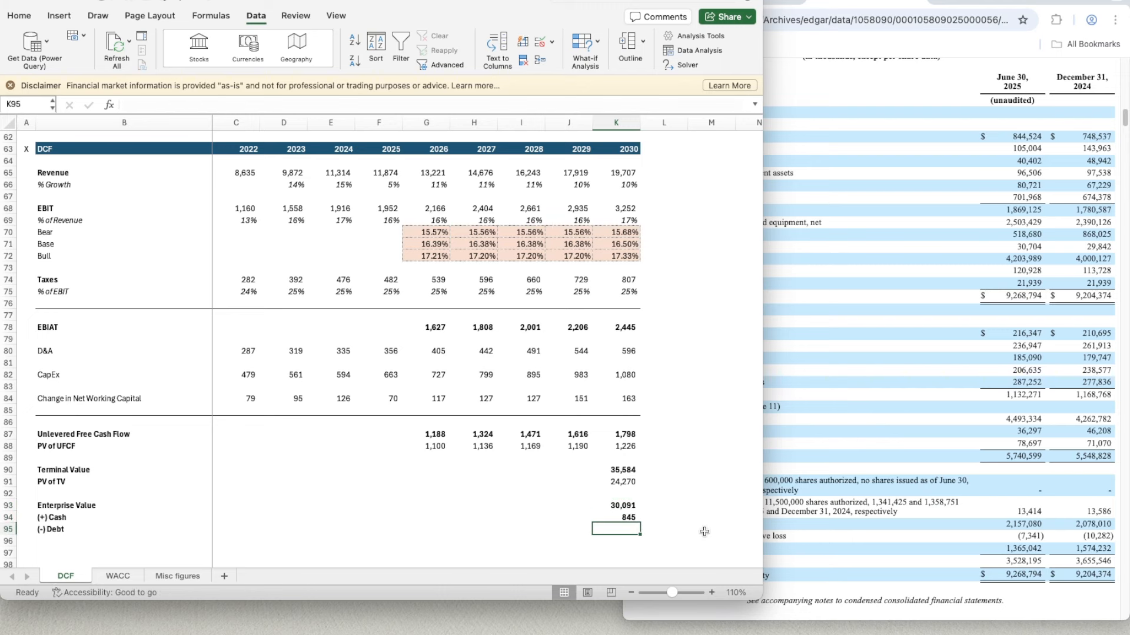
type("=")
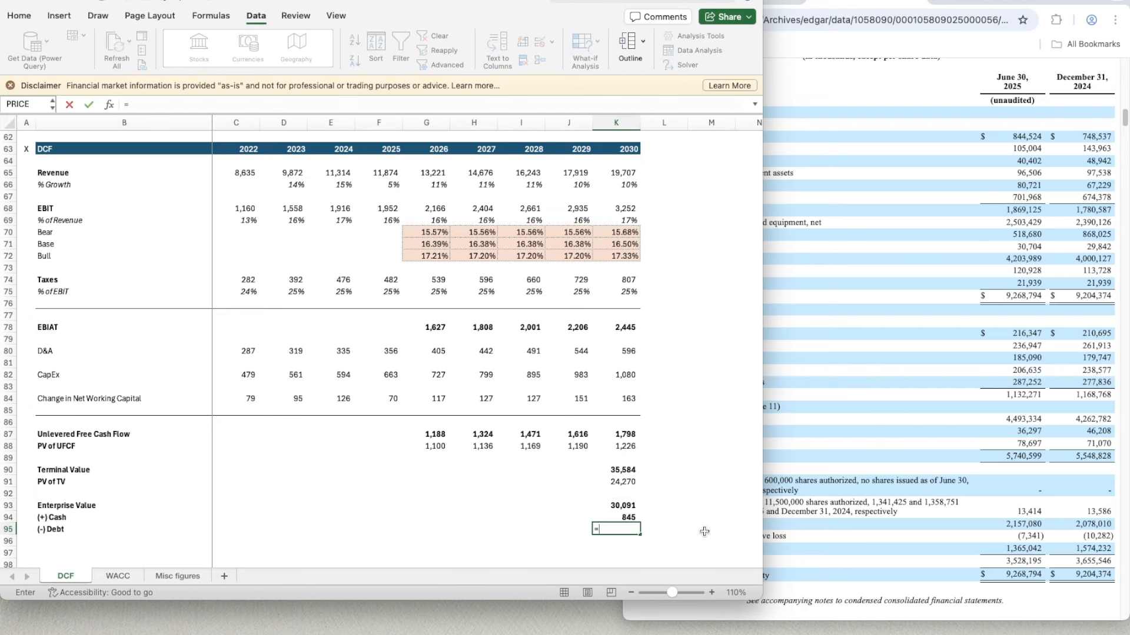
left_click(117, 576)
left_click(246, 337)
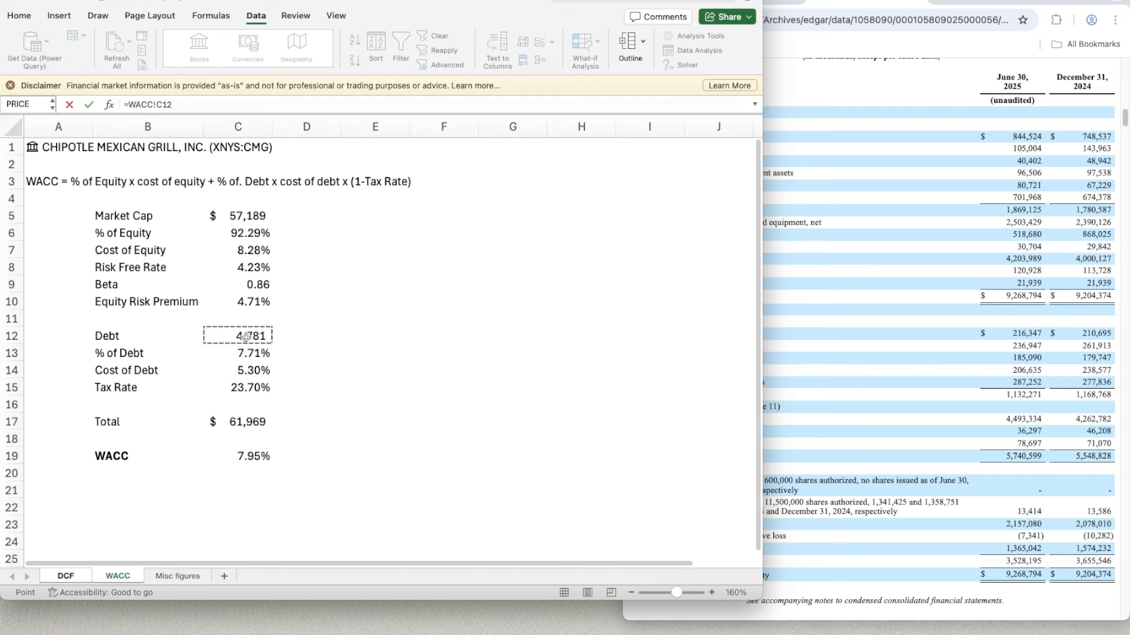
key("Return")
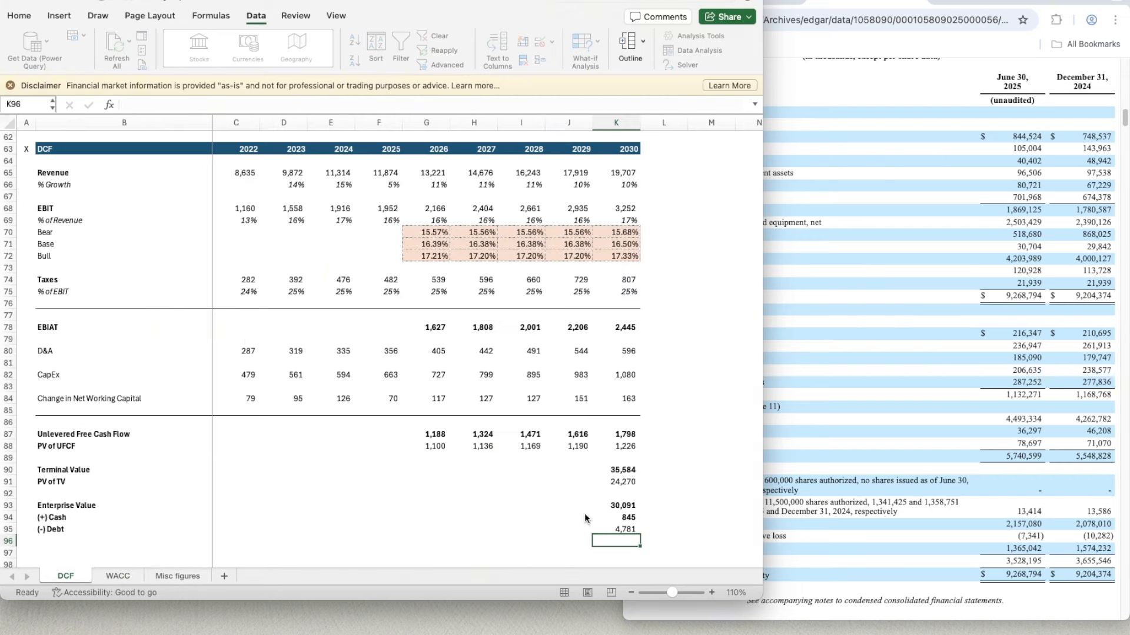
left_click(623, 515)
key("Down")
key("Down")
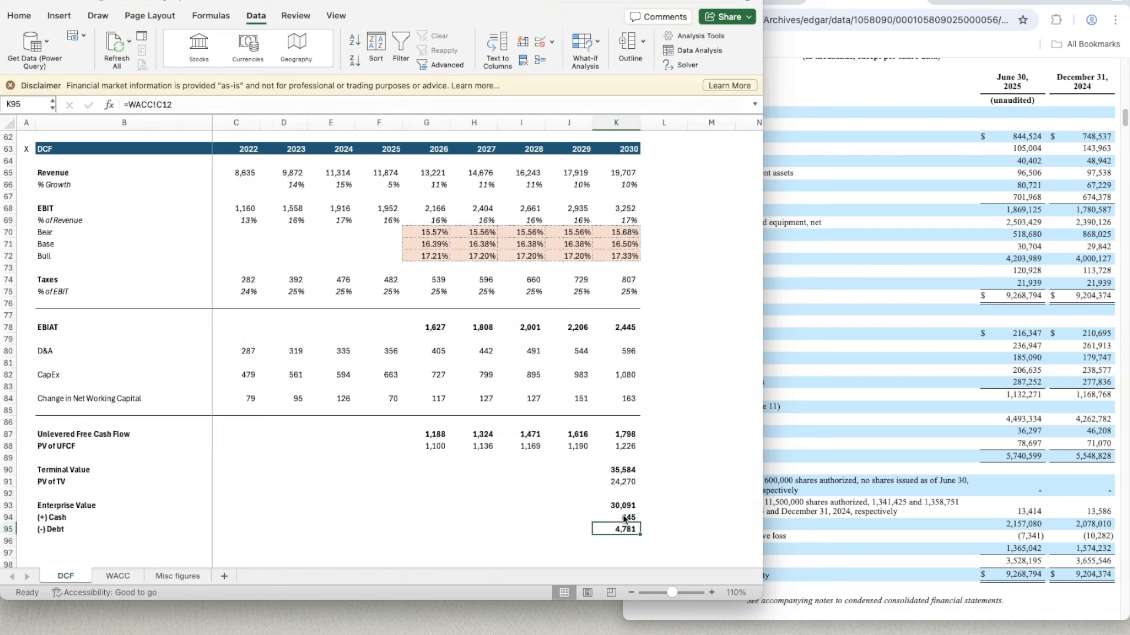
- Add the row label Equity Value in B97, leaving a blank row below (-) Debt
key("Left")
key("Left")
key("Left")
key("Left")
key("Left")
key("Left")
key("Left")
key("Left")
key("Left")
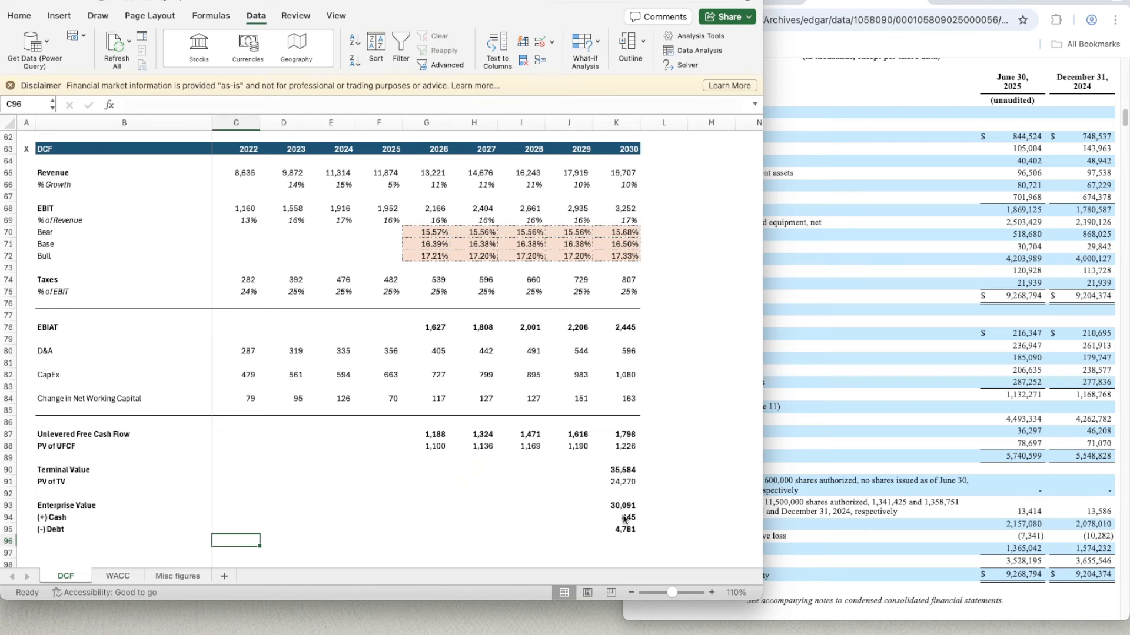
key("Down")
type("Equi")
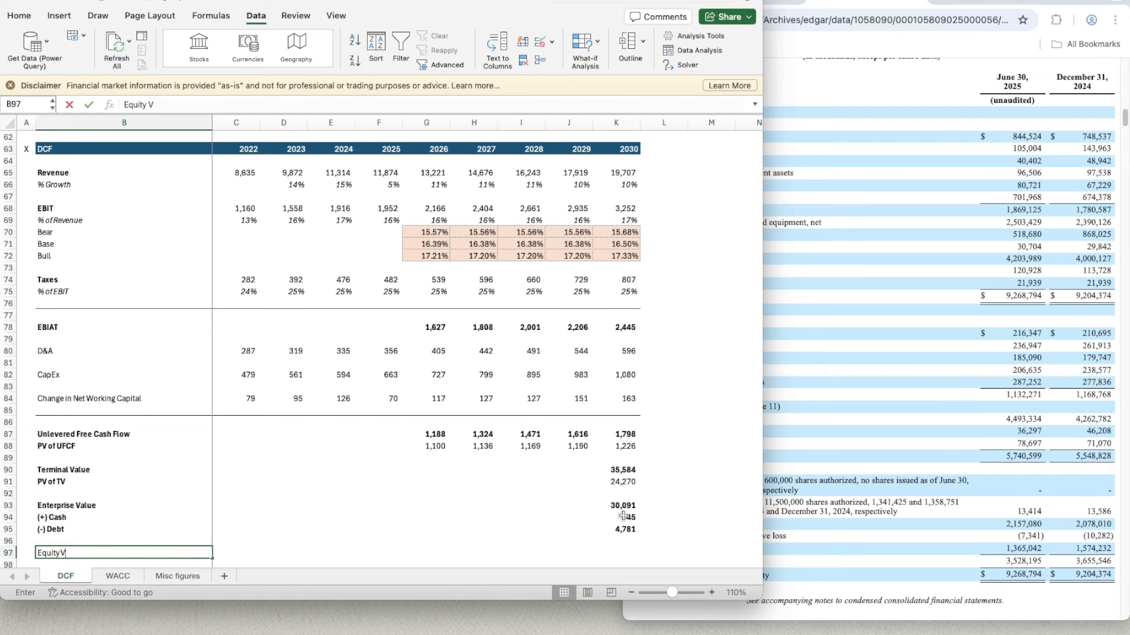
key("BackSpace")
key("BackSpace")
key("BackSpace")
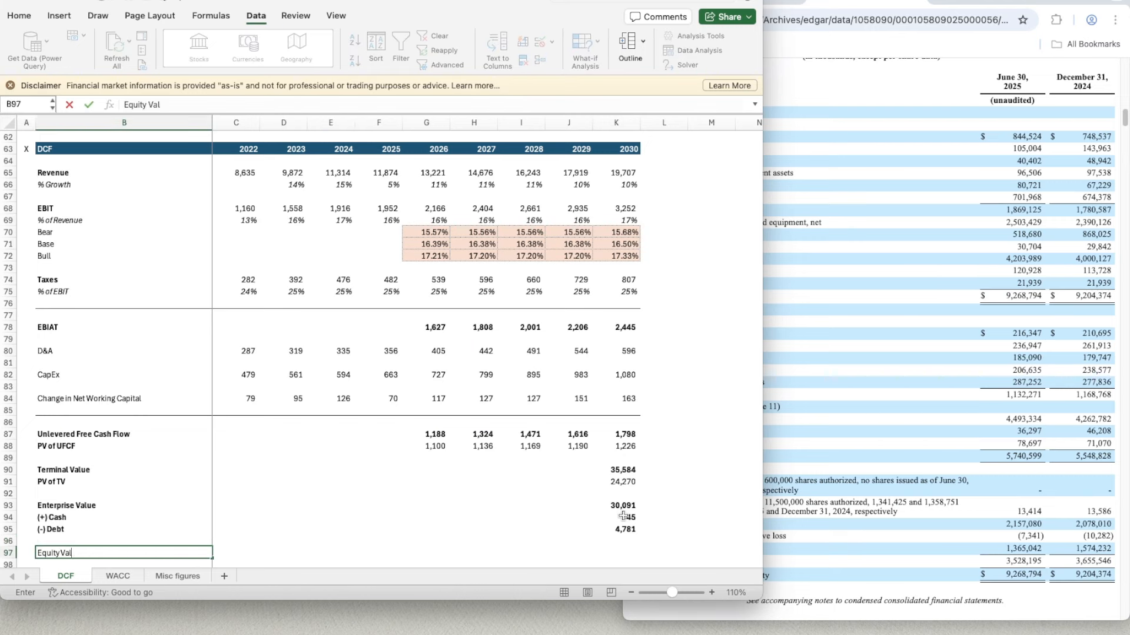
type("alue")
key("Return")
- Calculate the equity value in K97 with =K93+K94-K95
key("Up")
key("Right")
key("Right")
key("Right")
key("Right")
key("Right")
key("Right")
key("Right")
key("Right")
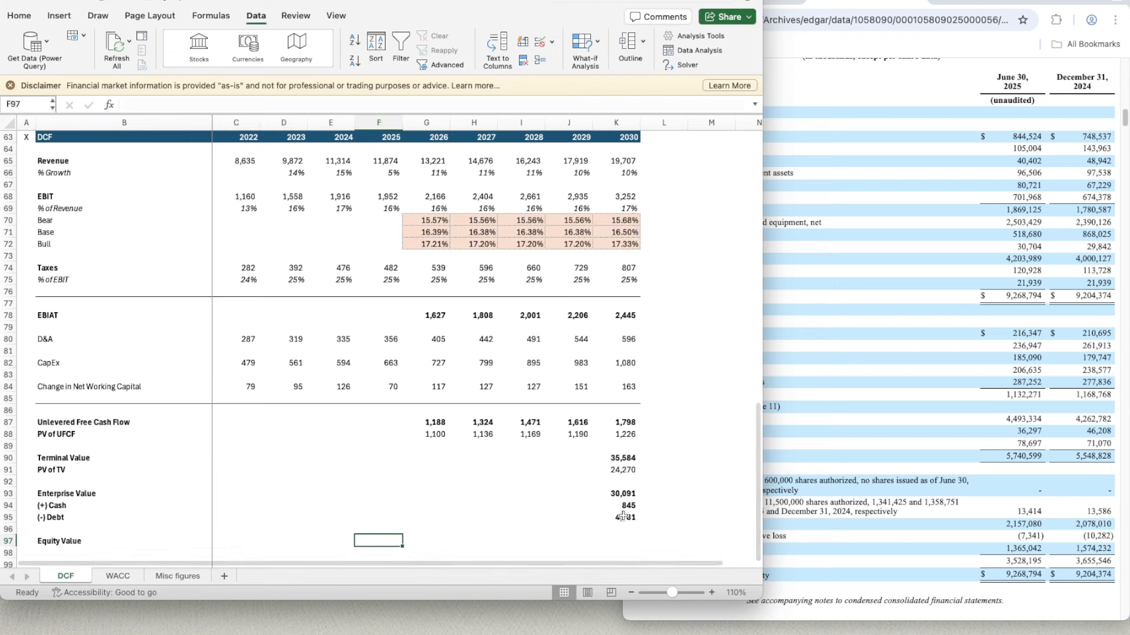
key("Right")
type("=")
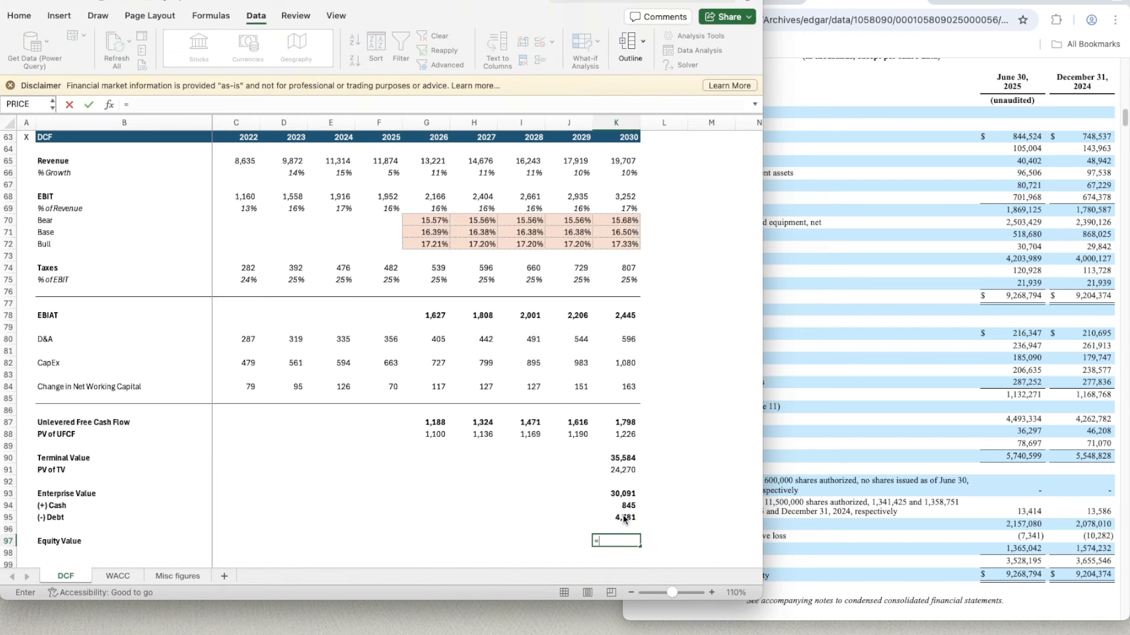
left_click(623, 517)
key("Up")
key("Up")
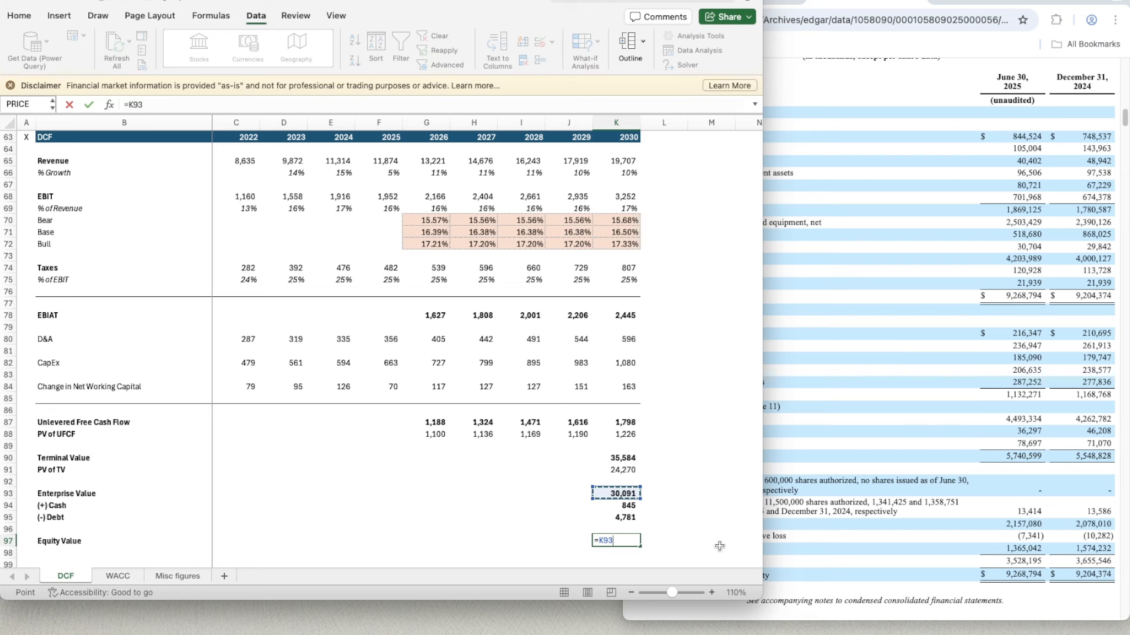
type("+")
key("Down")
key("Down")
key("Up")
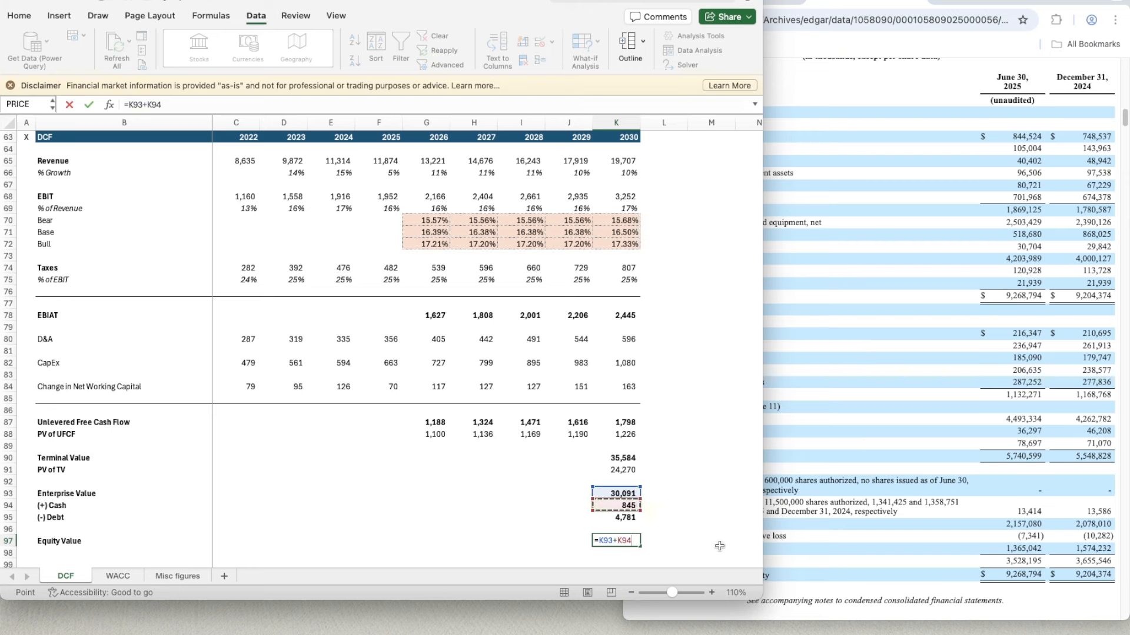
type("-")
key("Up")
key("Up")
key("Return")
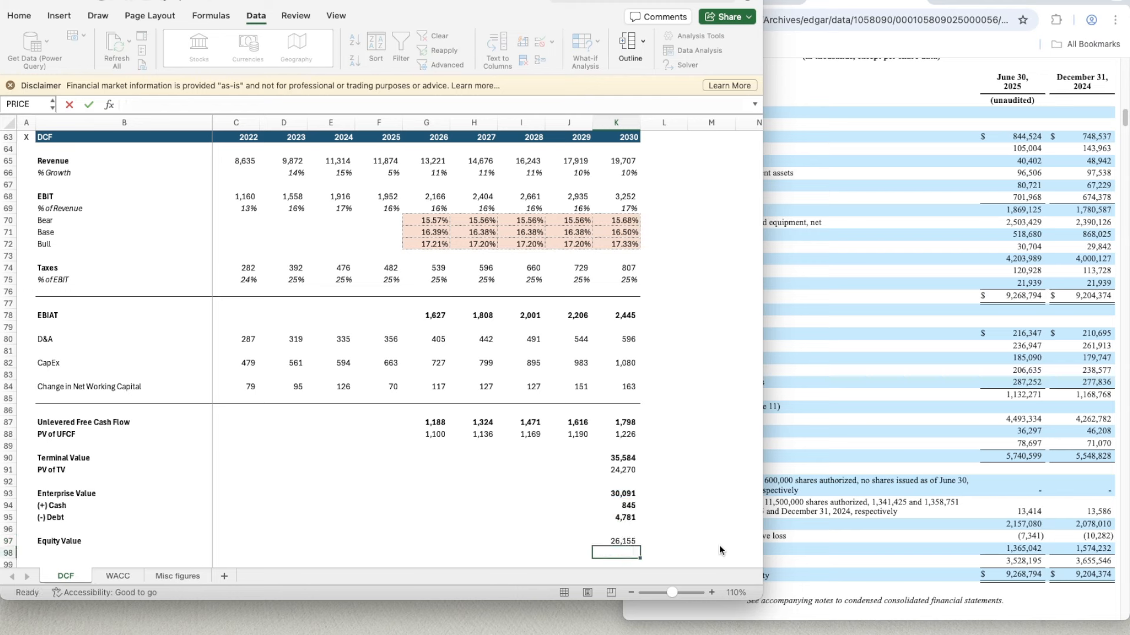
- Copy the bold number format of the debt cell K95 onto the equity value in K97
key("Up")
key("Up")
key("Up")
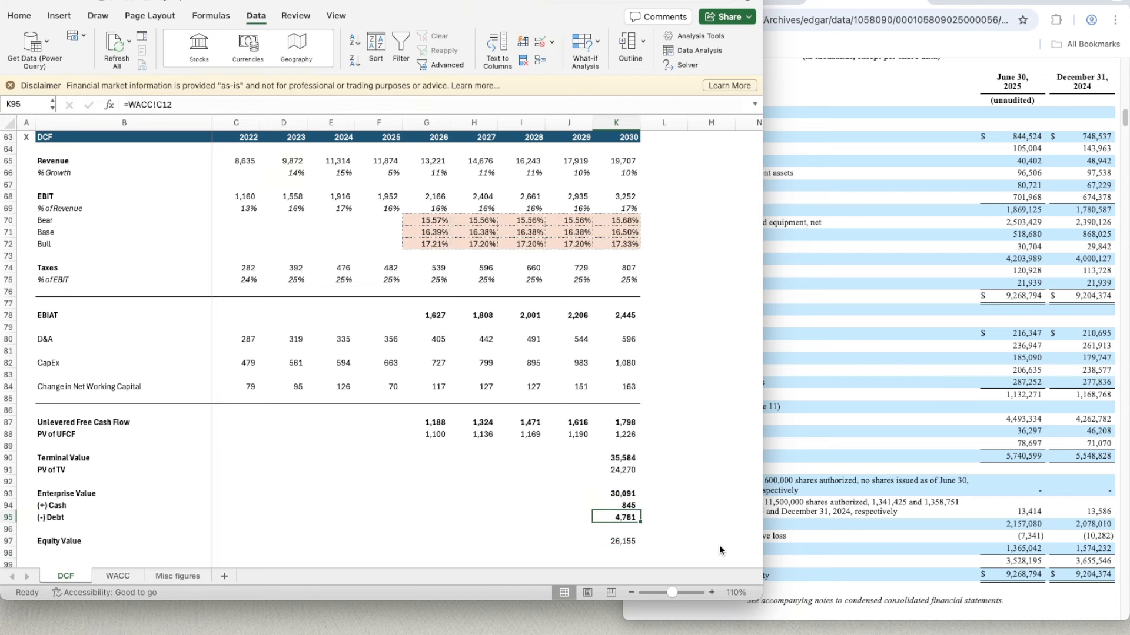
key("super+shift+c")
left_click(618, 542)
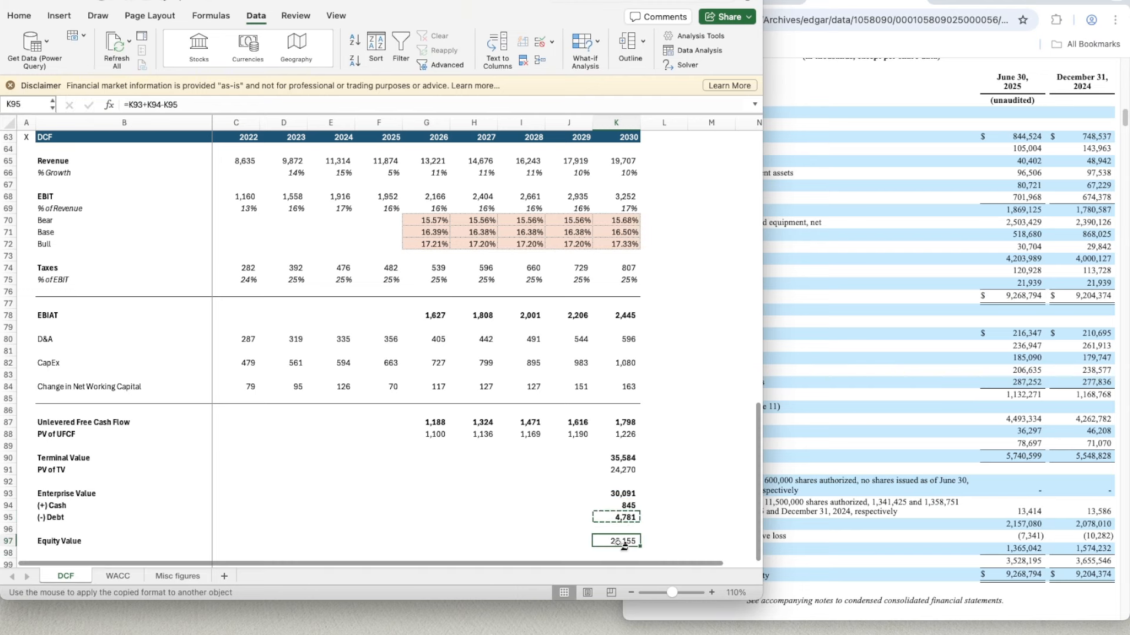
- Add the row label Diluted Shares Outstanding in B98 below Equity Value
scroll(235, 513, "down", 1)
left_click(88, 536)
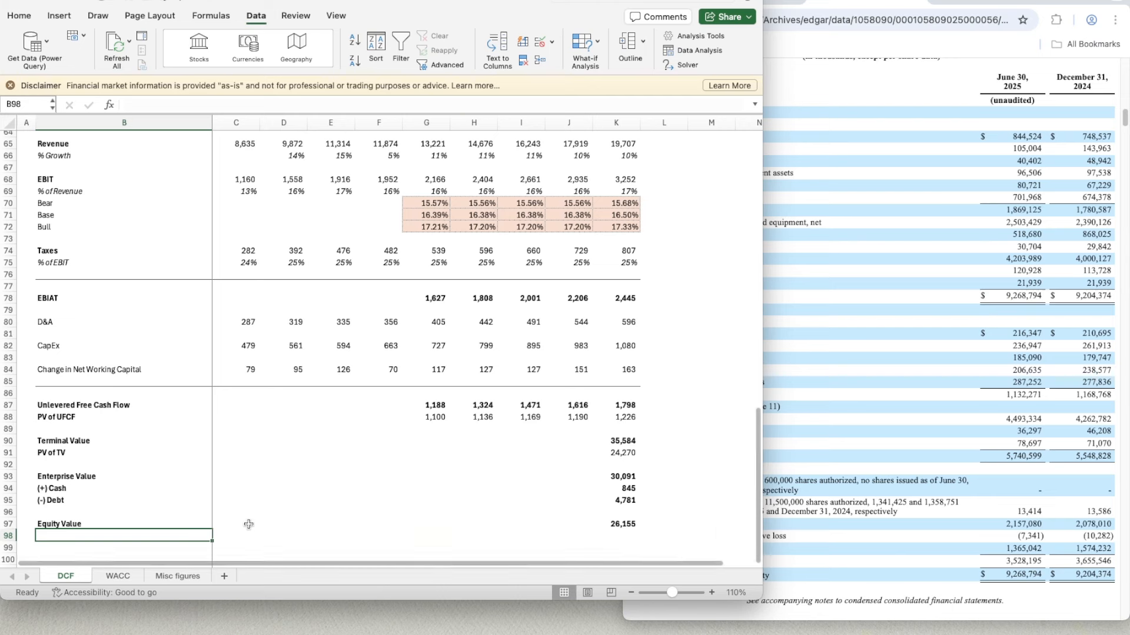
type("Diluted Shares")
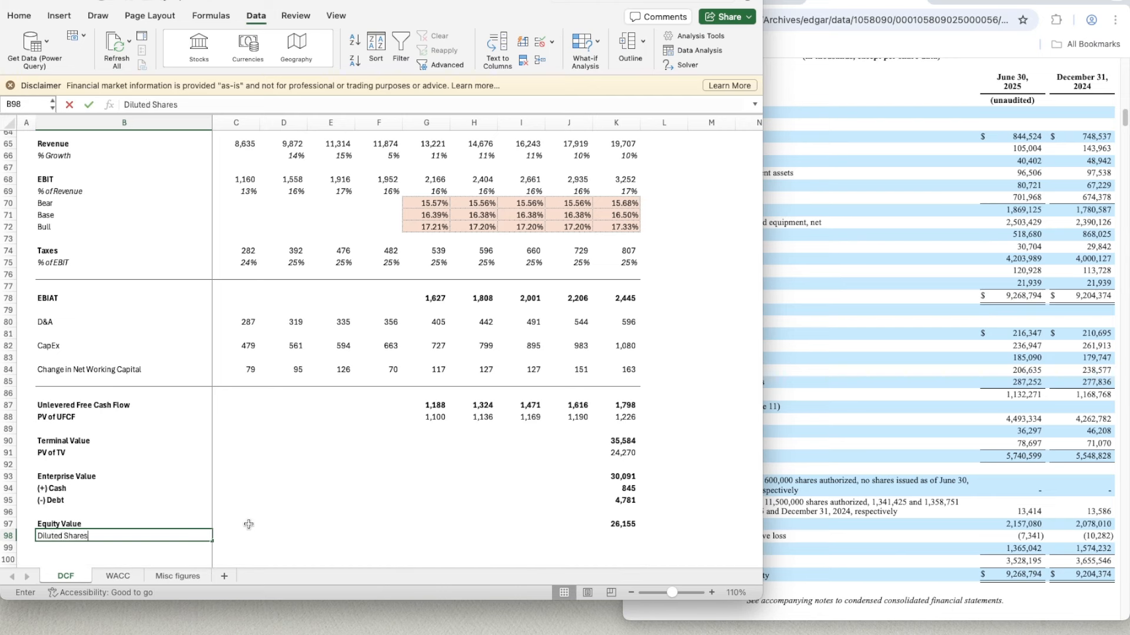
type(" Outstanding")
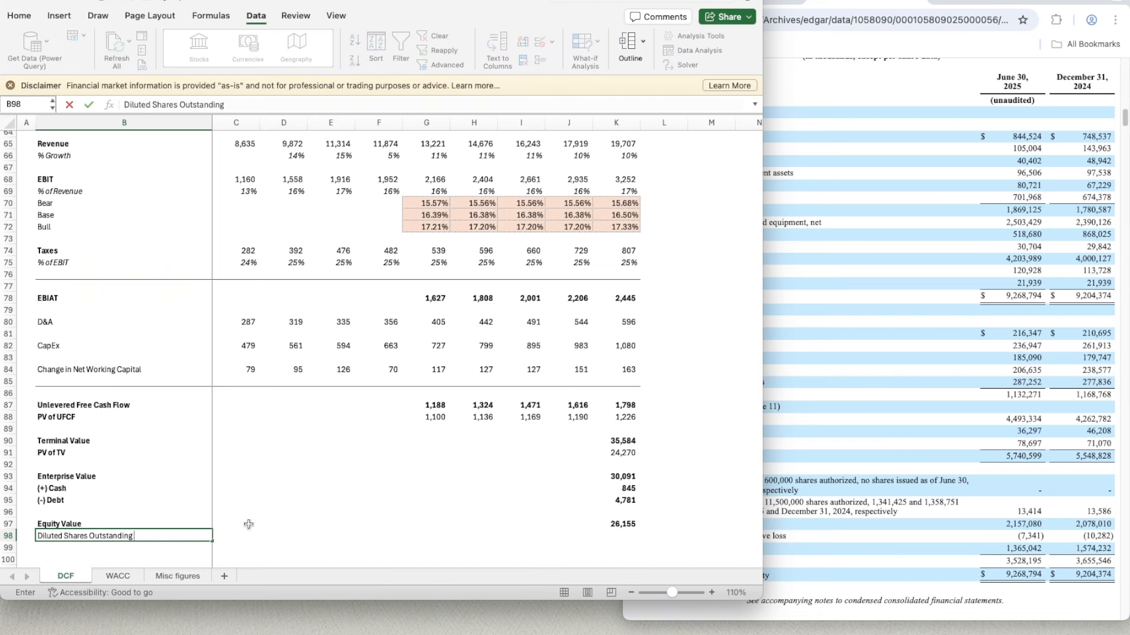
key("Return")
- Select K98, switch to the SEC filing in the browser and find diluted weighted-average shares outstanding for the six months ended June 30, 2025
key("Up")
key("Right")
key("Right")
key("Right")
key("Right")
key("Right")
key("Right")
key("Right")
key("Right")
key("Right")
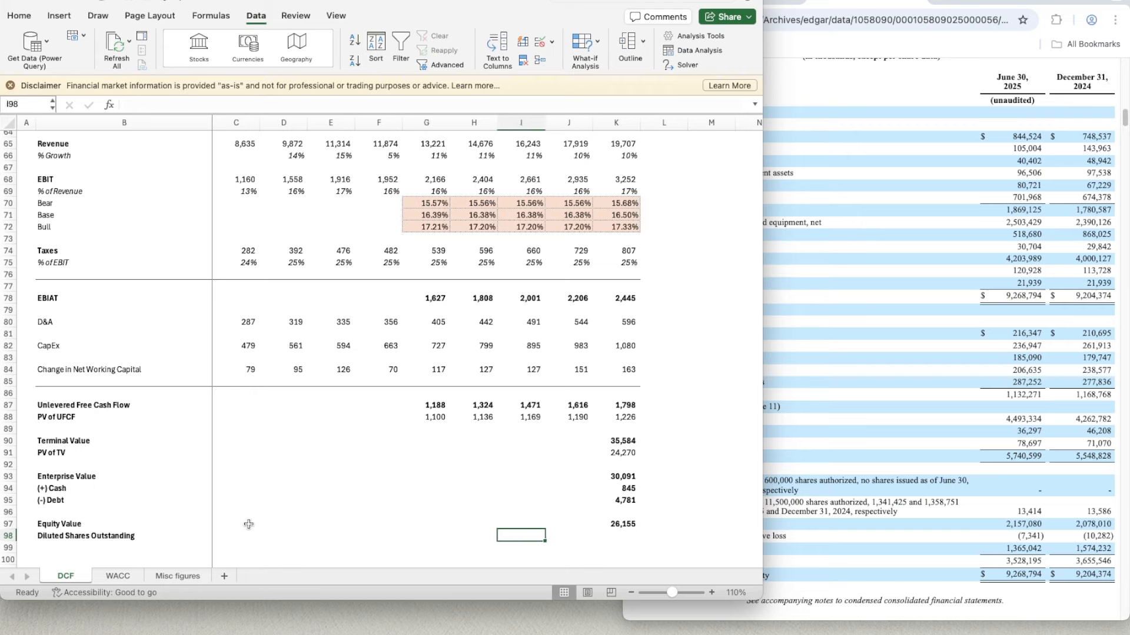
left_click(946, 366)
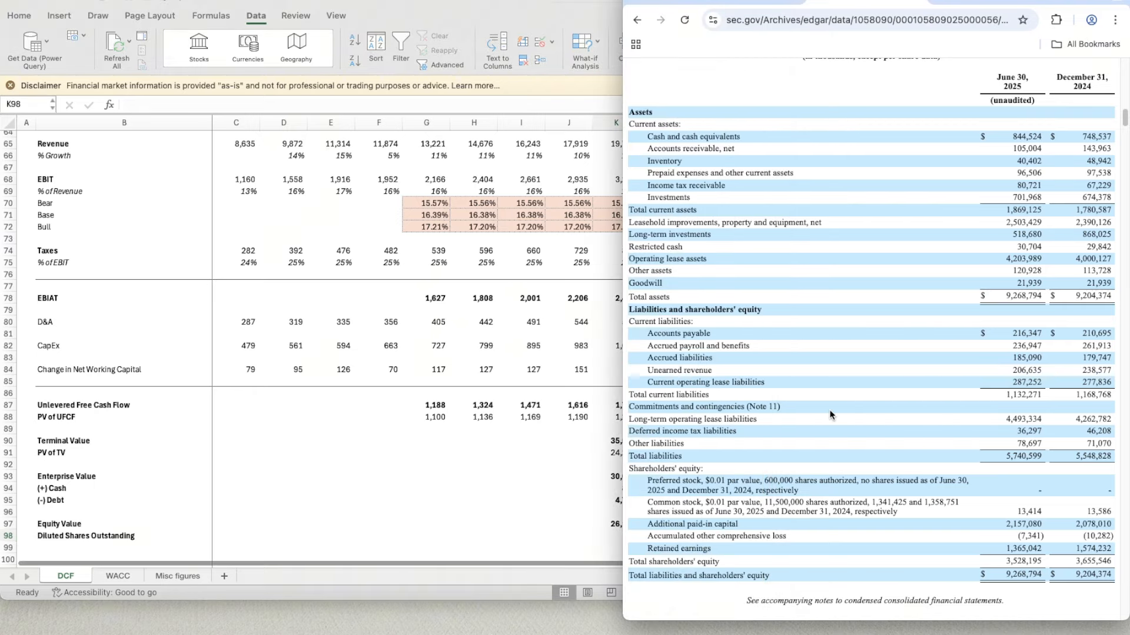
scroll(831, 415, "down", 3)
scroll(831, 415, "up", 15)
scroll(832, 415, "up", 5)
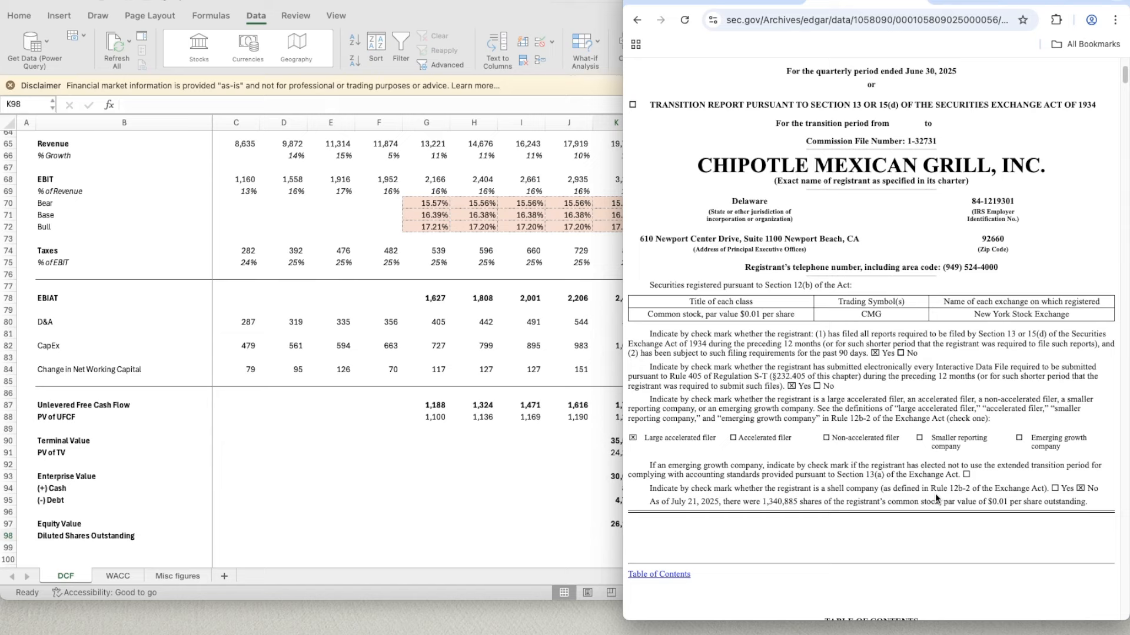
scroll(804, 477, "up", 2)
scroll(805, 477, "down", 15)
scroll(805, 478, "down", 10)
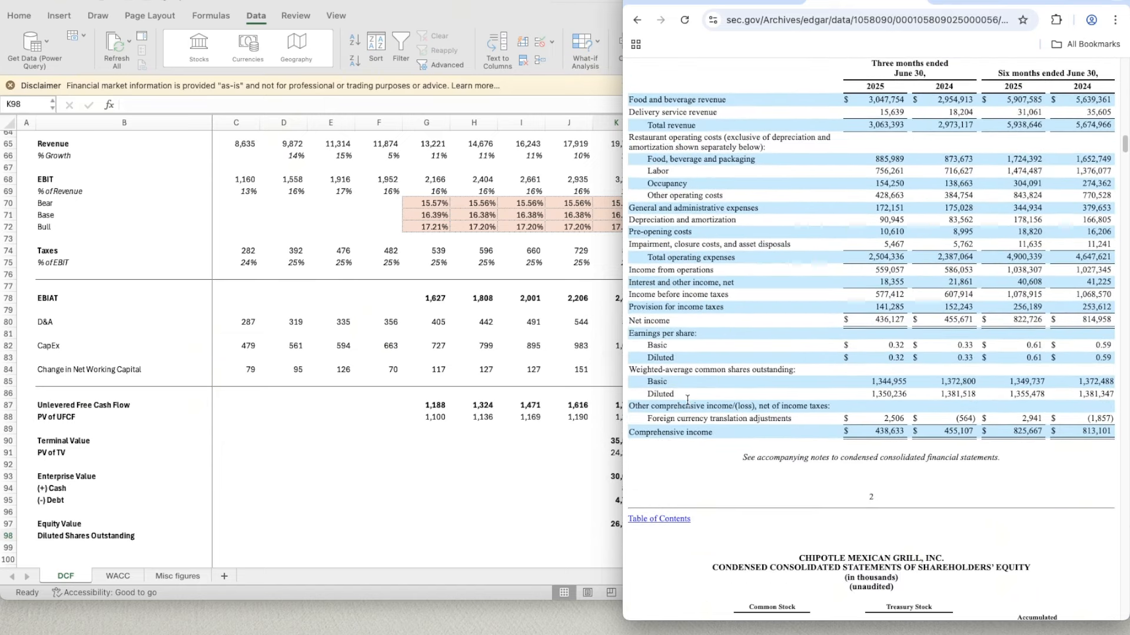
scroll(989, 397, "up", 1)
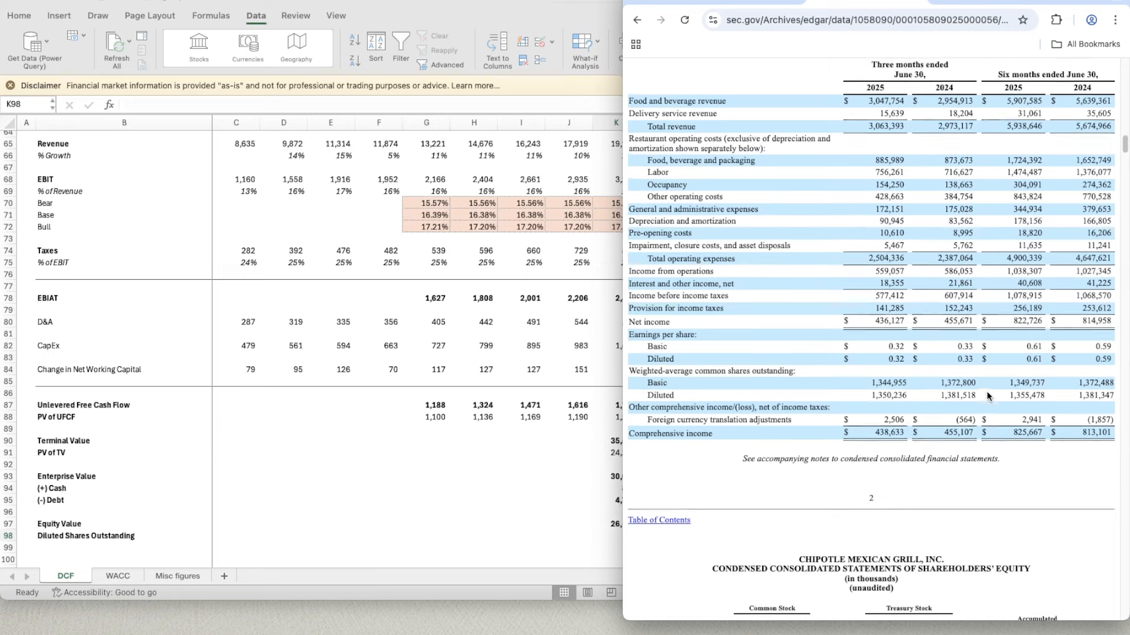
scroll(989, 395, "up", 1)
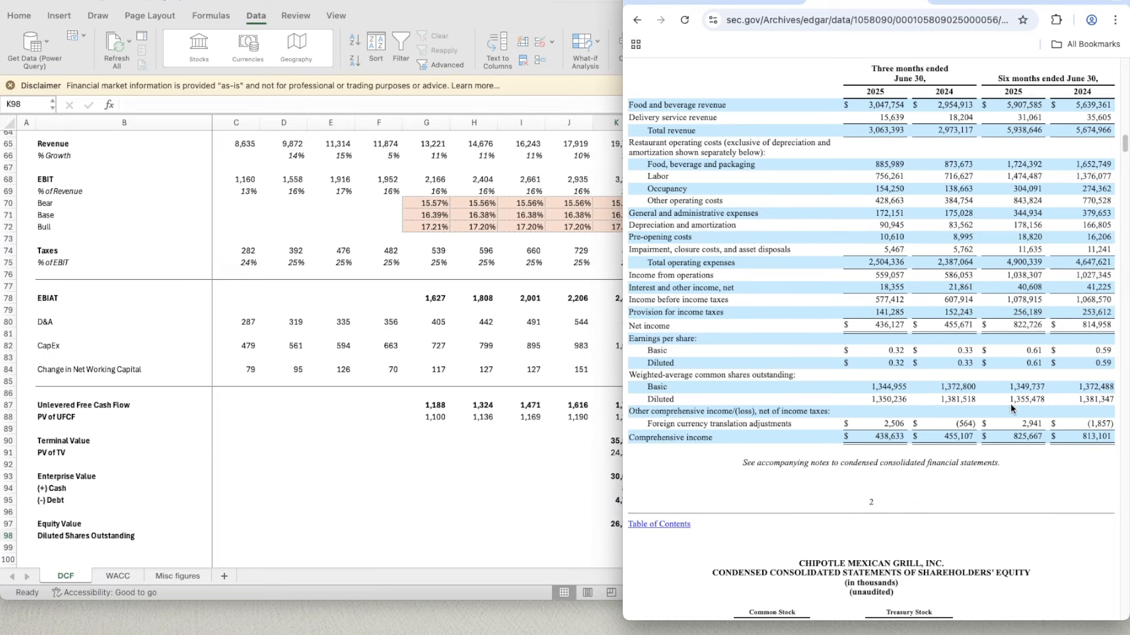
- Return to the Excel workbook, enter 1355.478 diluted shares in K98 and copy K97's bold number format onto it
left_click(450, 500)
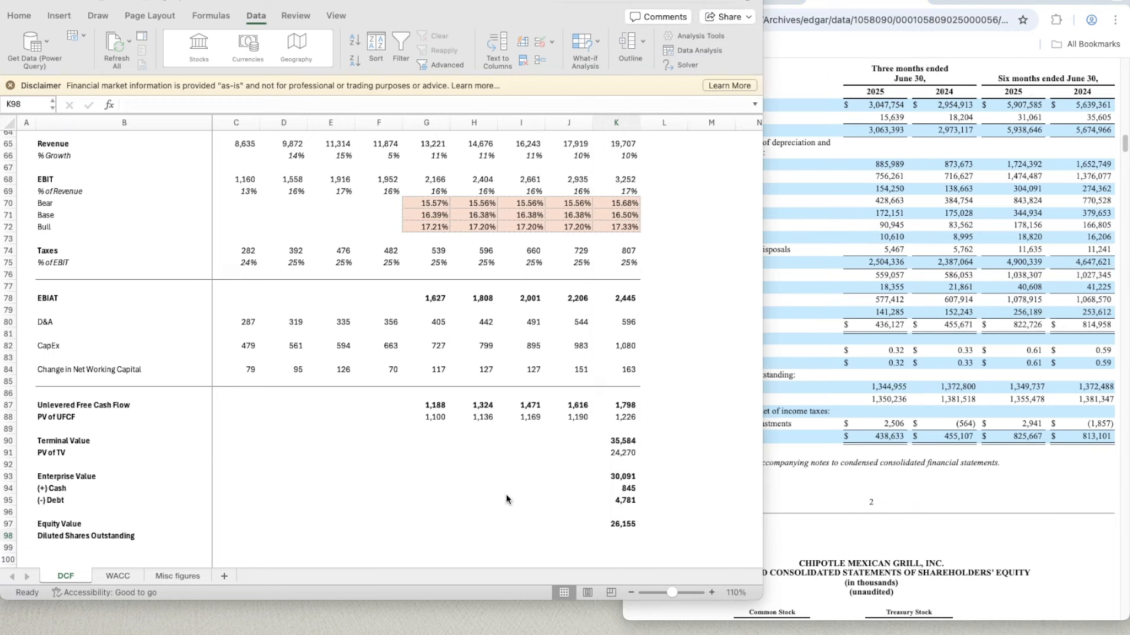
left_click(614, 536)
type("1355")
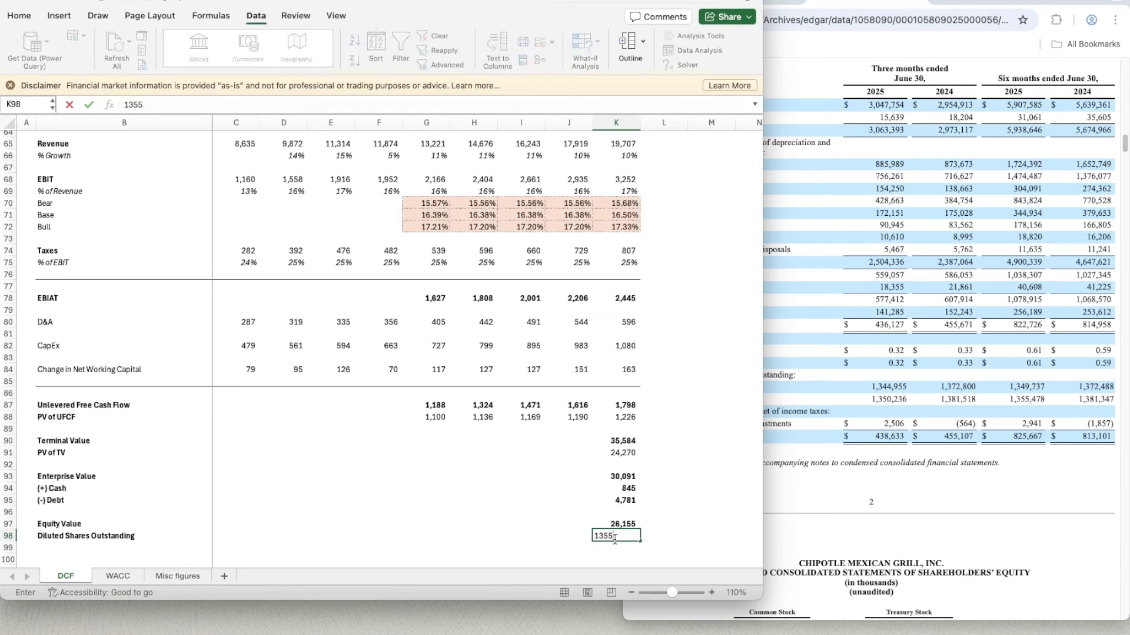
type(".478")
key("Return")
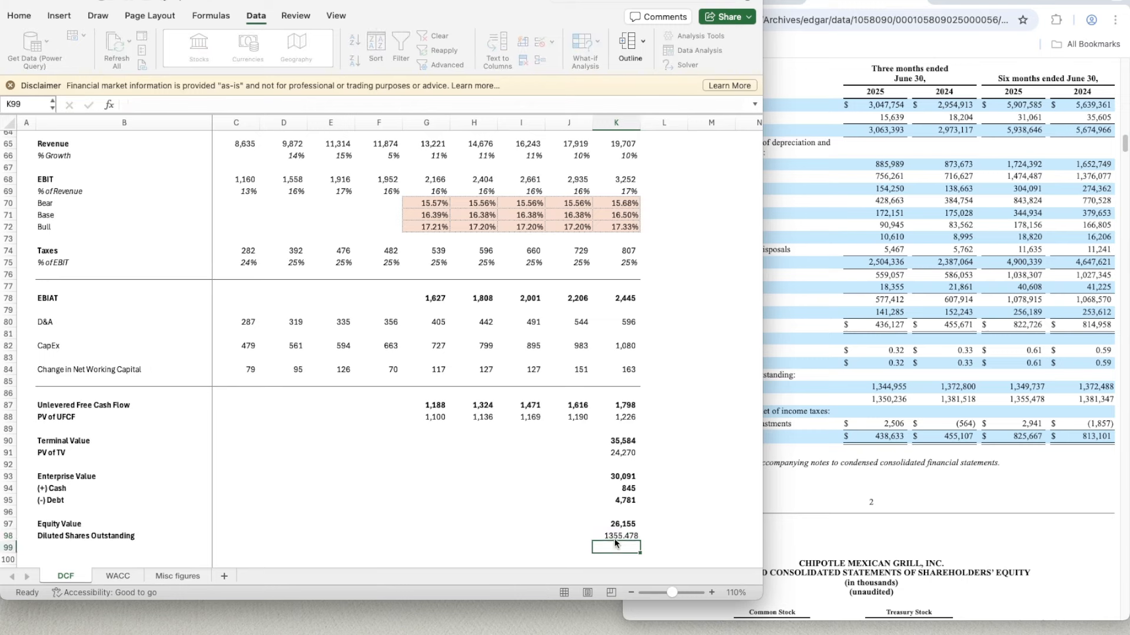
key("Up")
key("Up")
key("super+shift+c")
left_click(614, 538)
- Add the row label Implied Share Price in B99 below Diluted Shares Outstanding
key("Down")
key("Down")
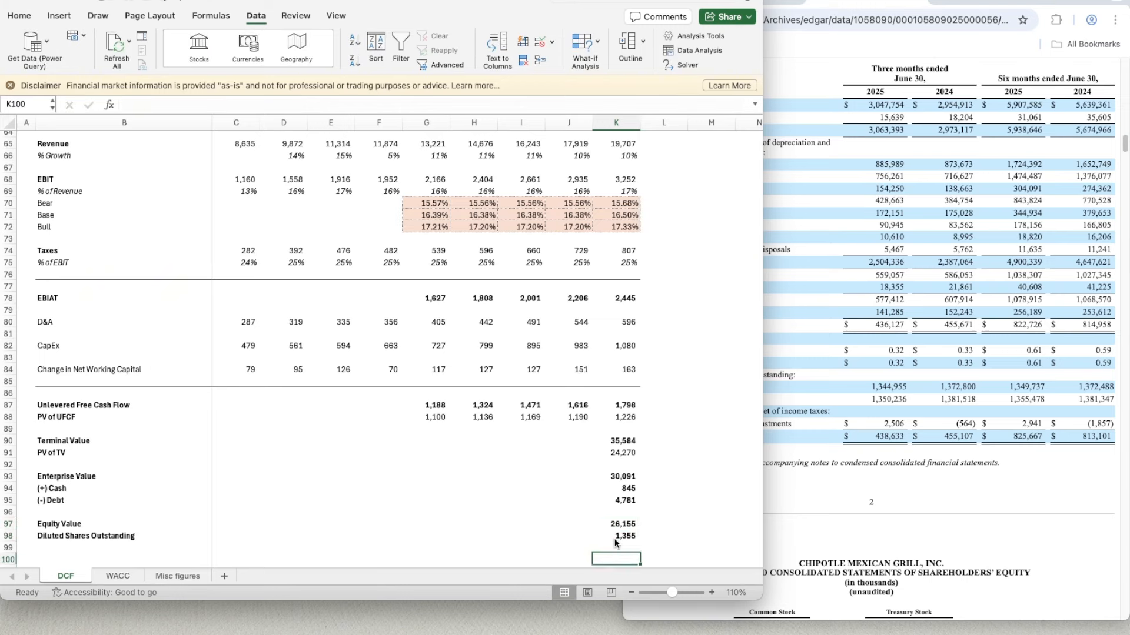
key("Left")
key("Left")
key("Left")
key("Left")
key("Left")
key("Left")
key("Left")
key("Left")
key("Left")
key("Up")
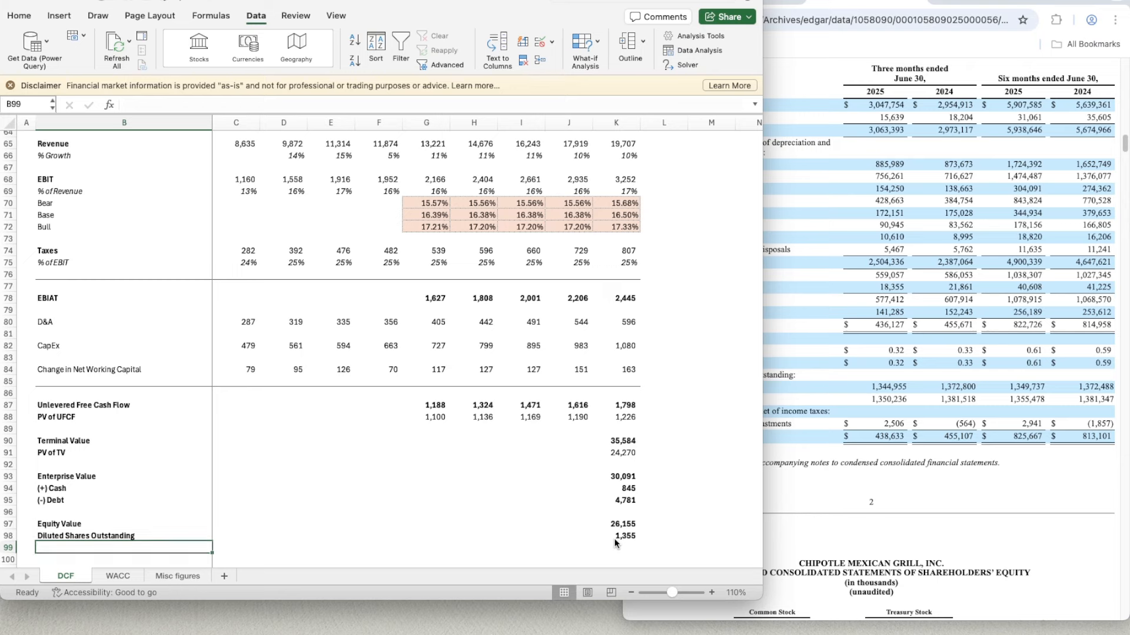
type("Implied Share")
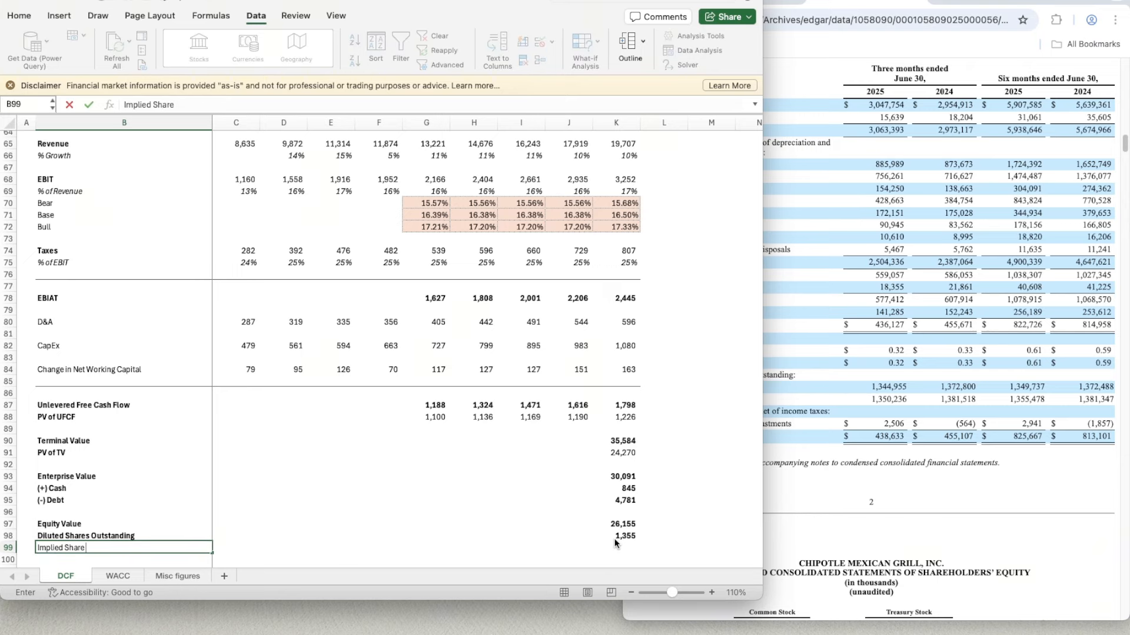
scroll(333, 446, "up", 3)
scroll(334, 446, "down", 10)
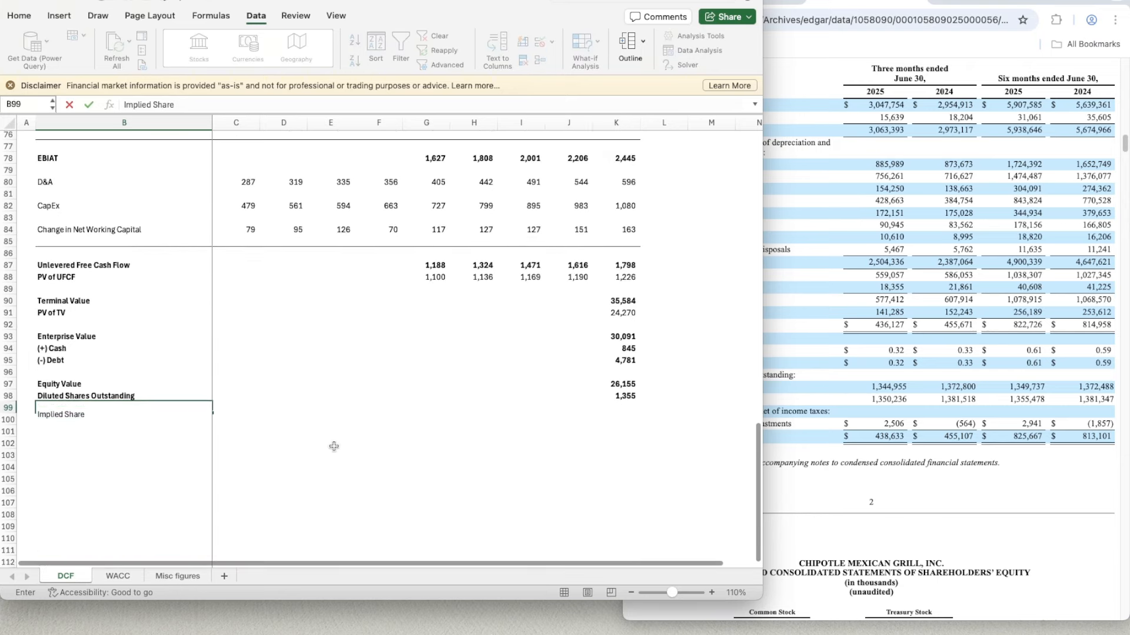
triple_click(112, 355)
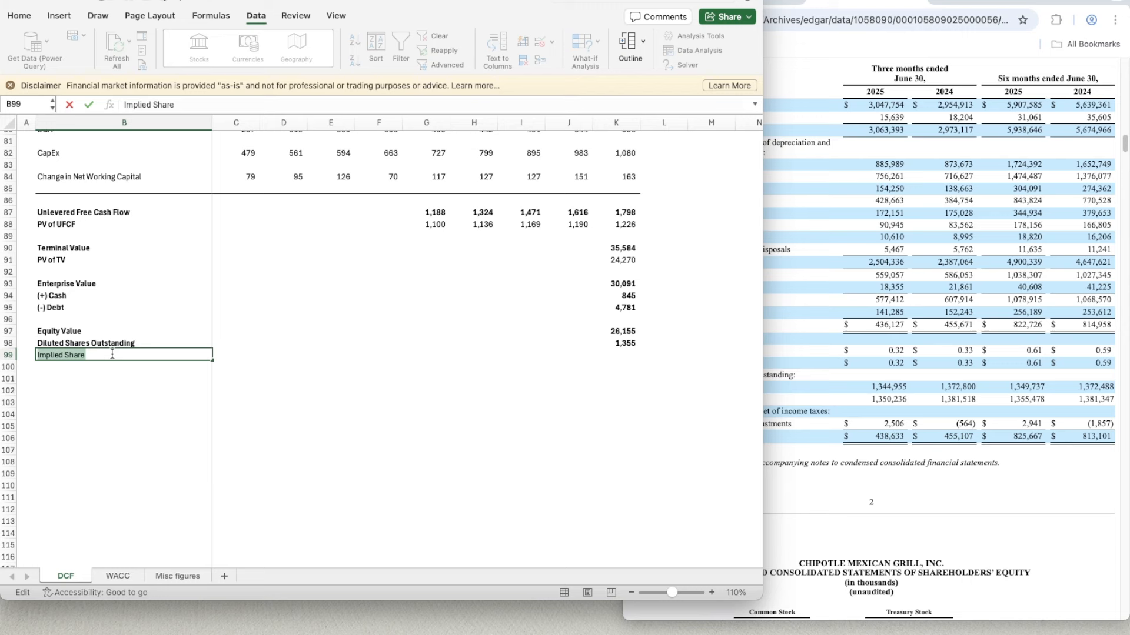
left_click(112, 355)
type("Price")
key("Return")
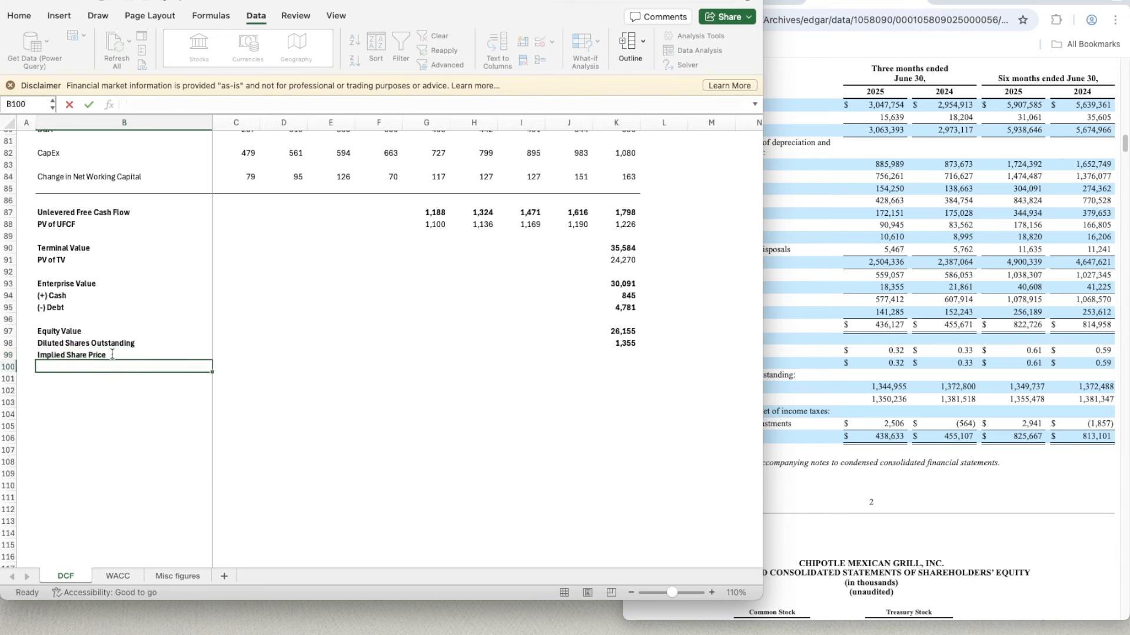
- Calculate the implied share price in K99 by dividing equity value by diluted shares outstanding with =K97/K98
key("Up")
key("Right")
key("Right")
key("Right")
key("Right")
key("Right")
key("Right")
key("Right")
key("Right")
key("Right")
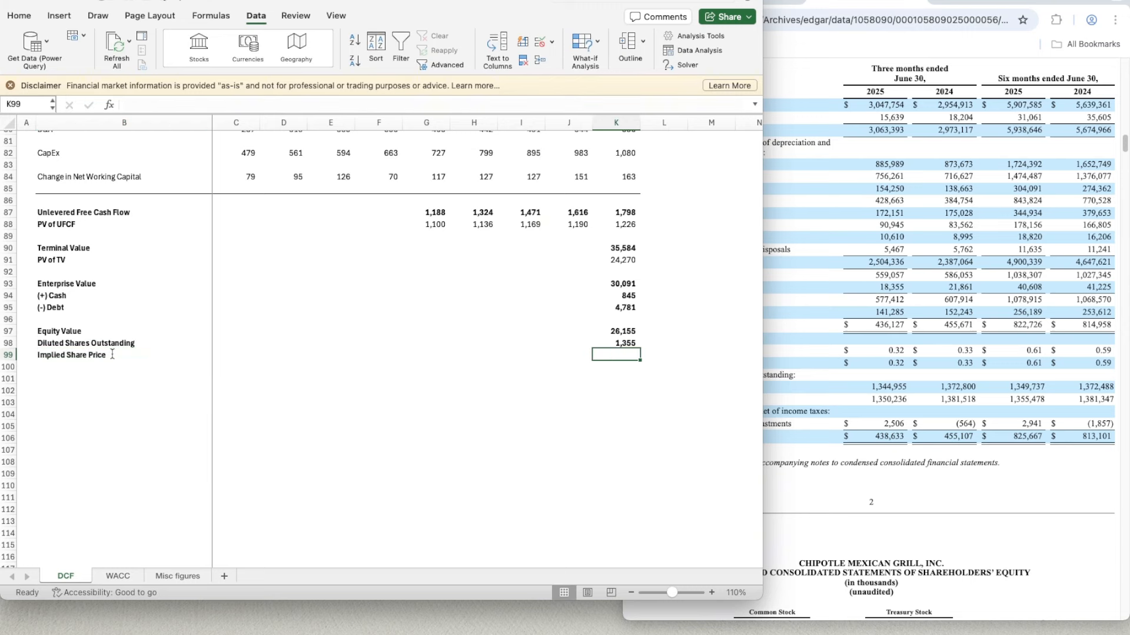
type("=")
key("Up")
key("Up")
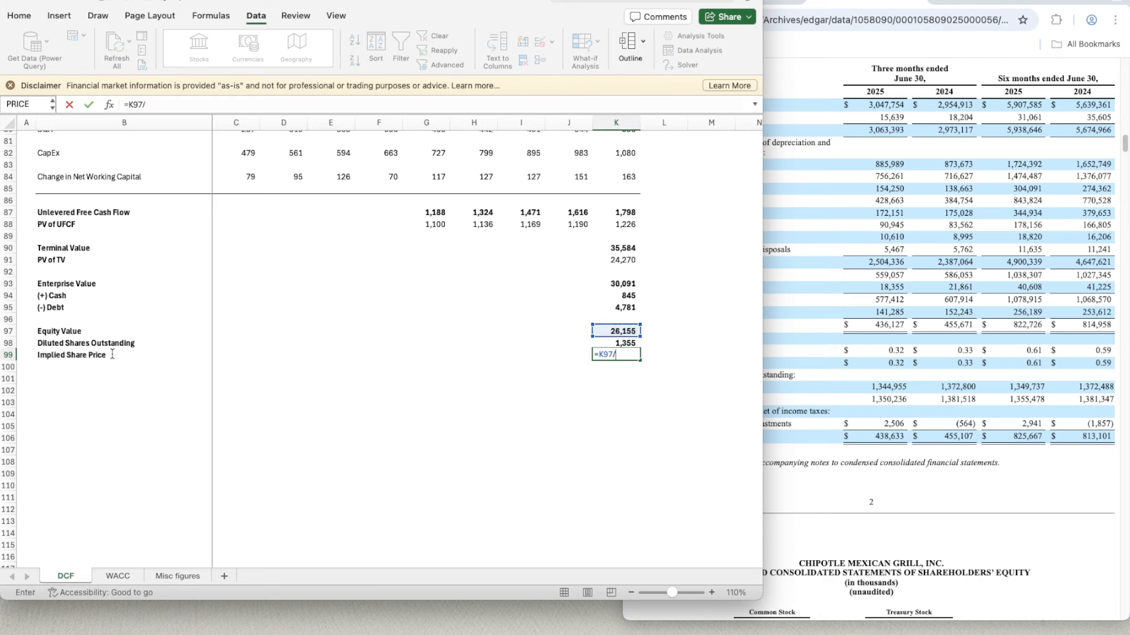
type("/")
key("Up")
key("Return")
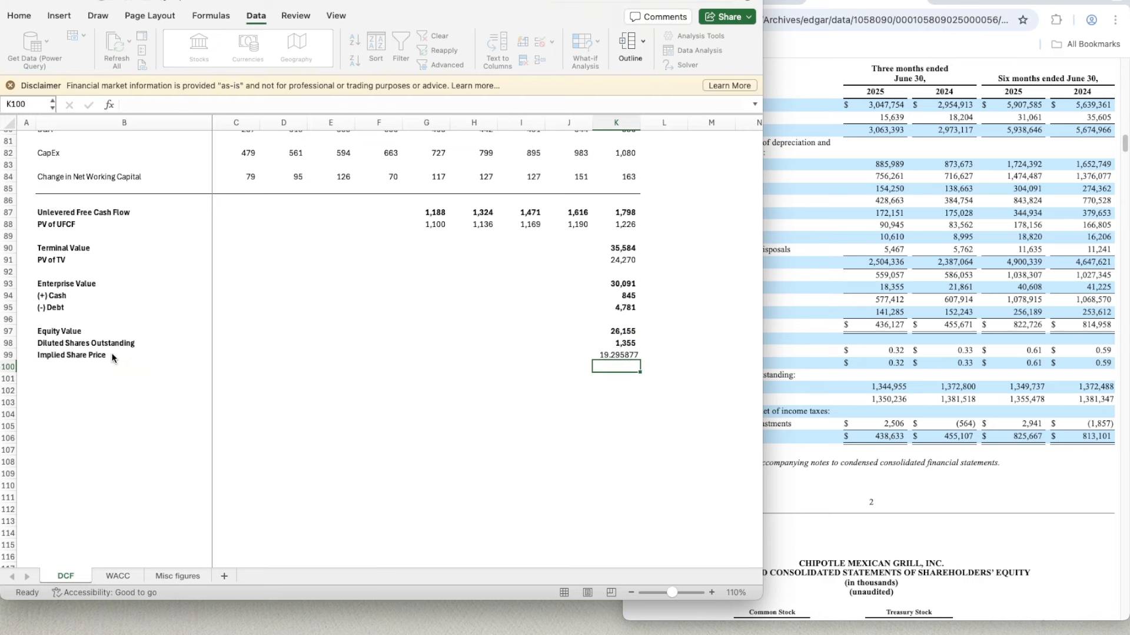
- Copy the bold number format of the diluted shares cell K98 onto the implied share price in K99
key("Up")
key("Up")
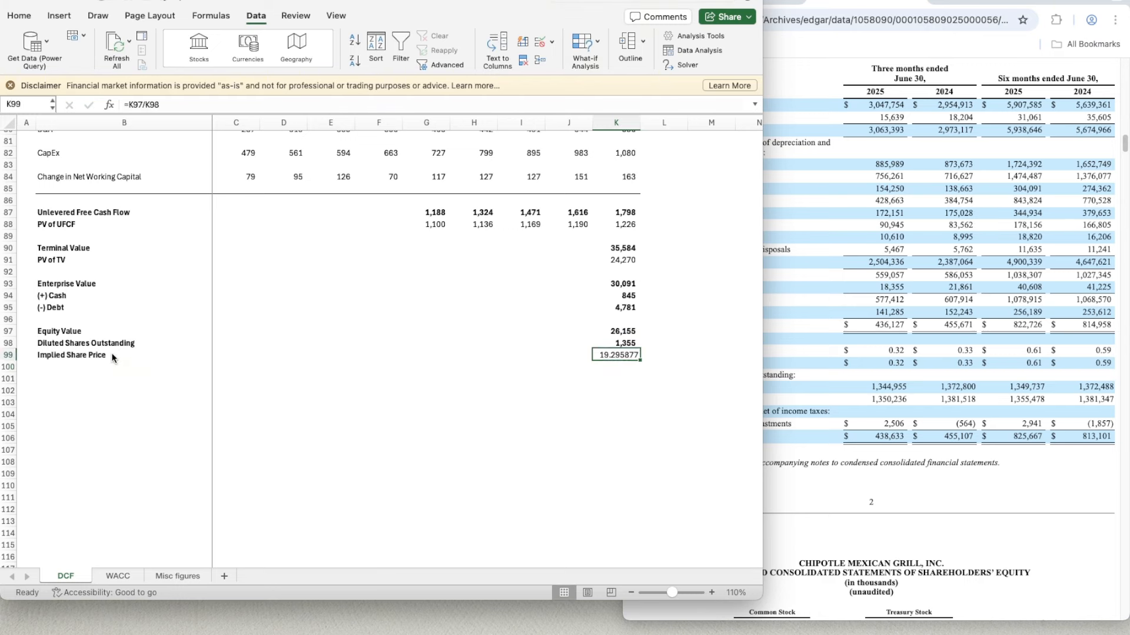
key("super+shift+c")
key("Down")
- Link the Implied price cell G4 to the share price with =K99 and copy G3's dollar format onto it
scroll(384, 377, "up", 5)
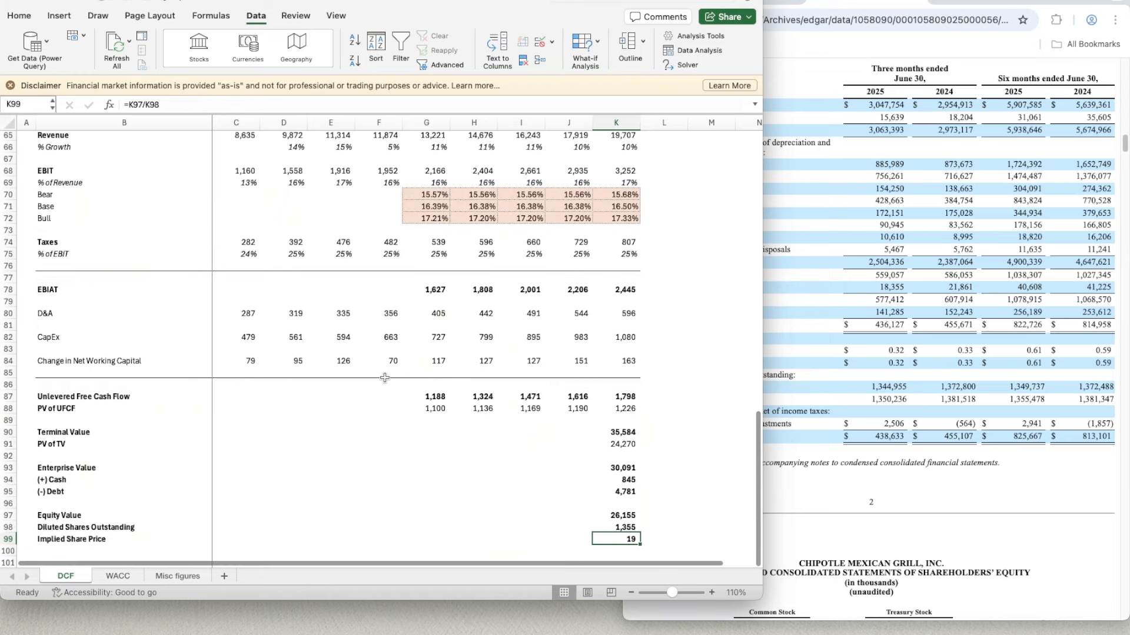
scroll(382, 376, "up", 10)
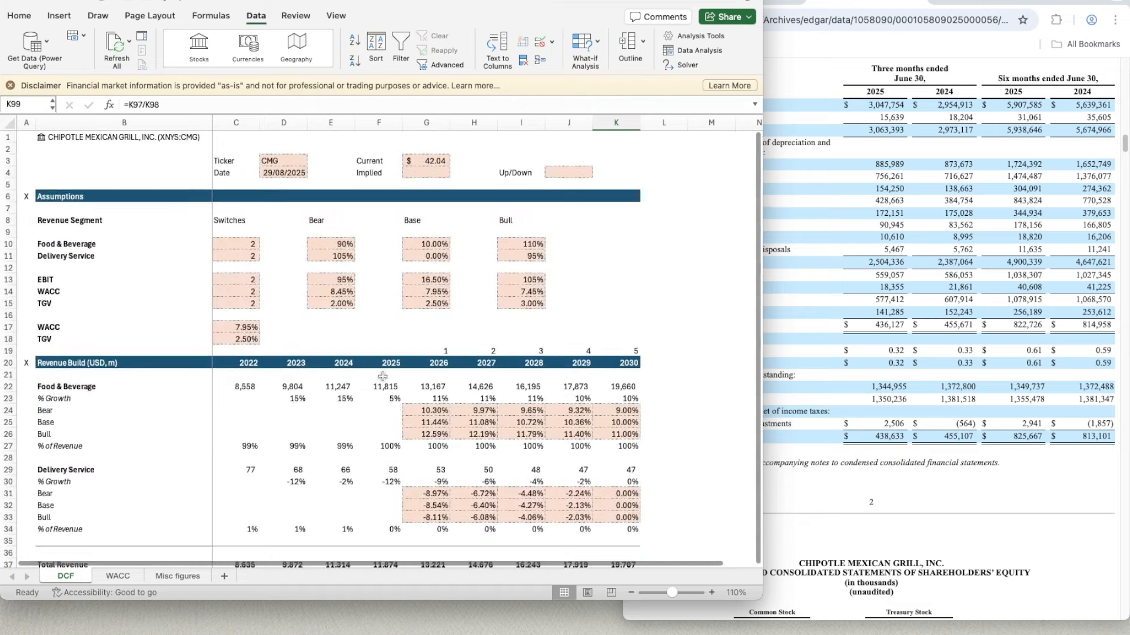
double_click(417, 170)
type("=")
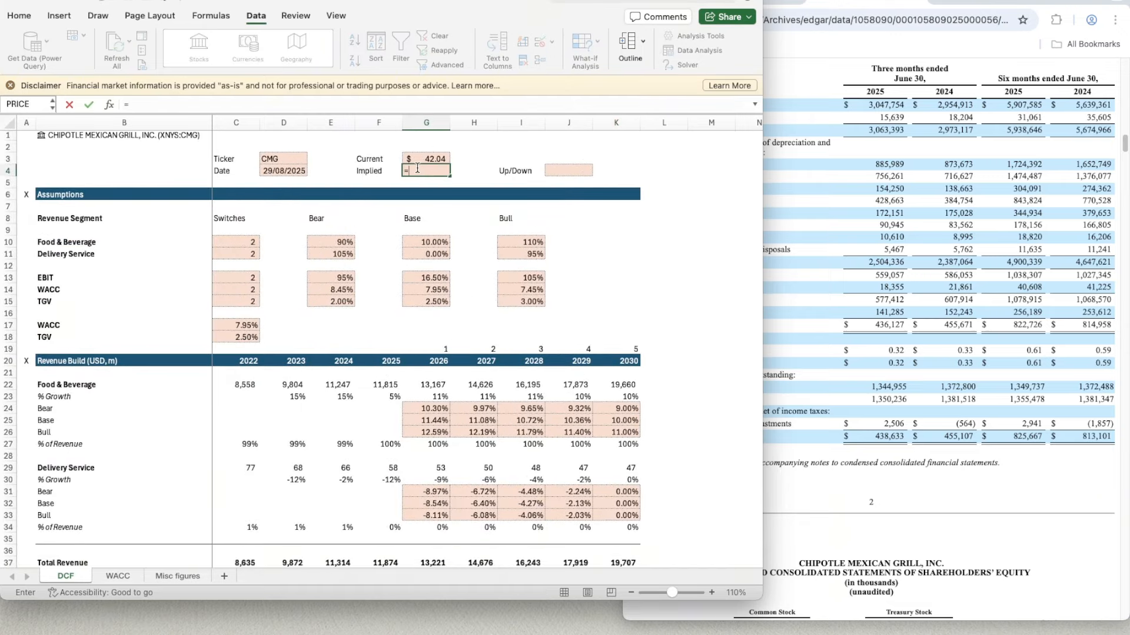
type("K99")
key("ctrl+Return")
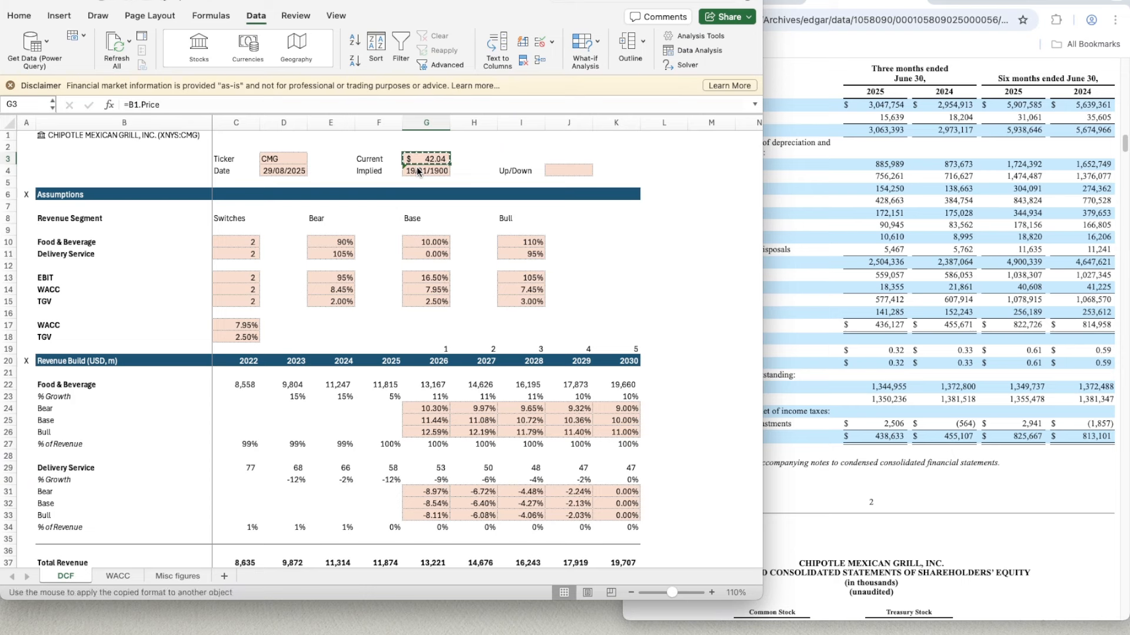
key("Right")
key("Right")
key("Right")
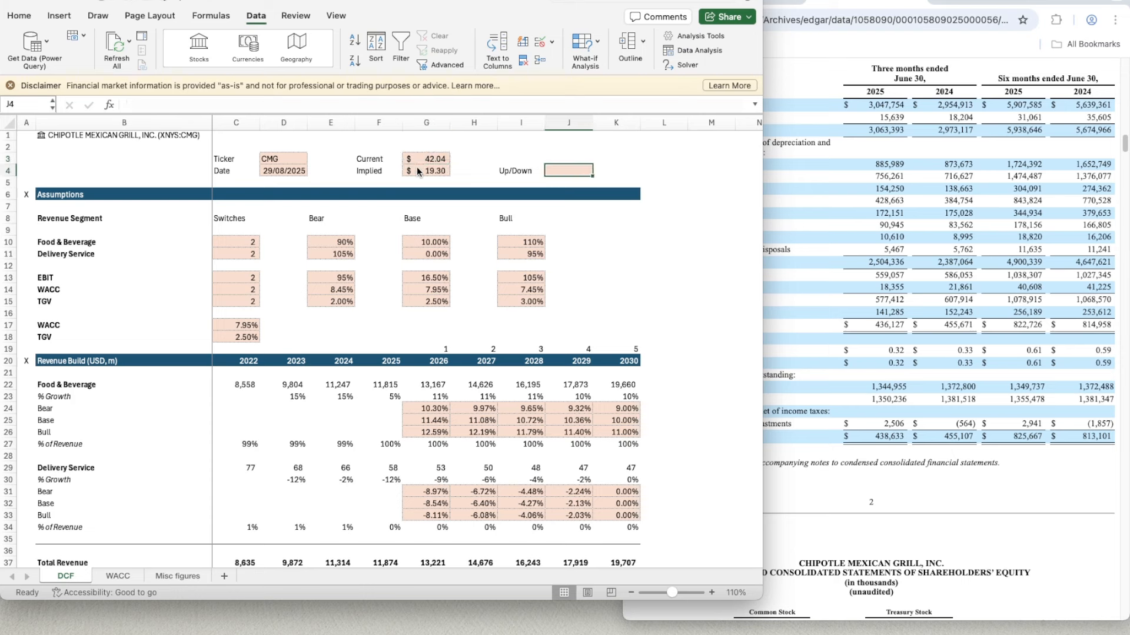
type("=")
left_click(417, 170)
type("/")
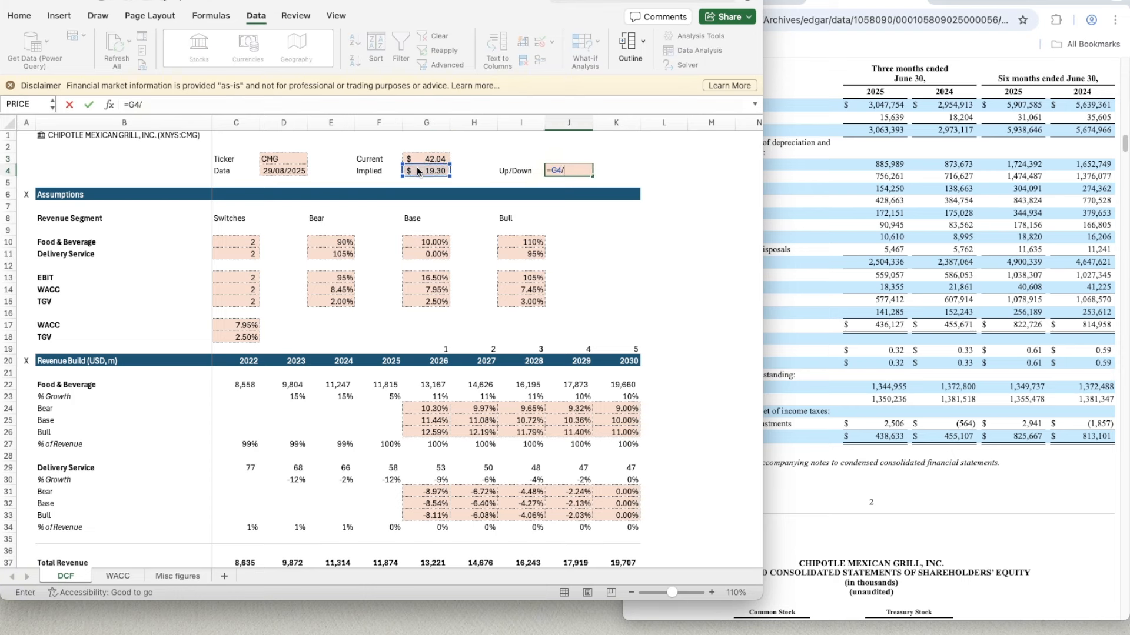
key("Up")
key("Left")
key("Left")
key("Left")
key("Left")
key("Return")
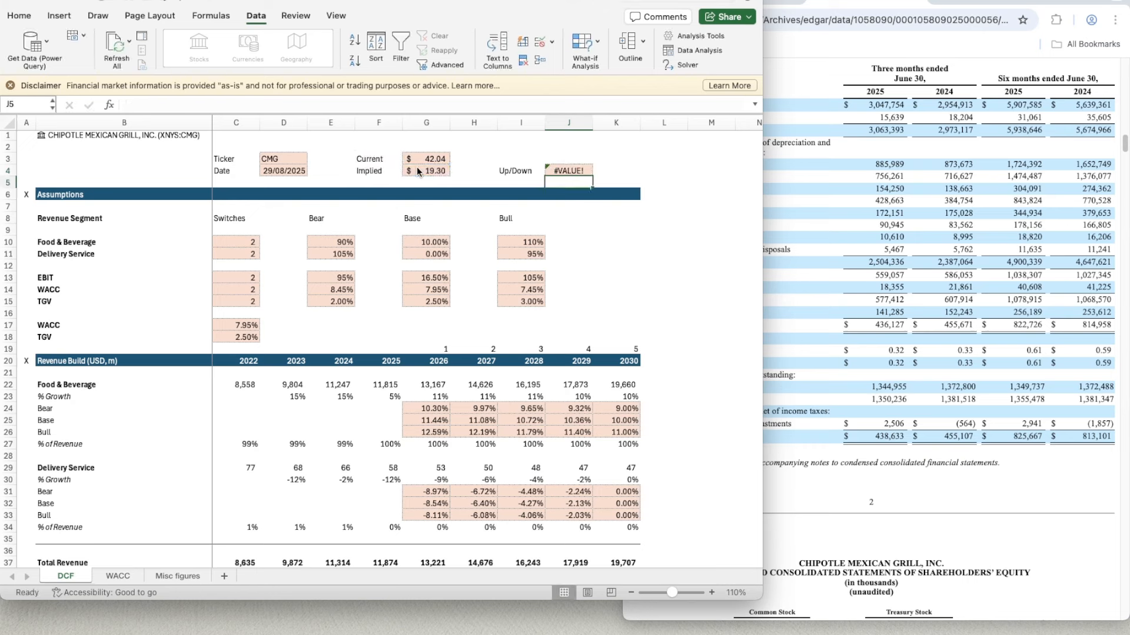
key("Up")
key("Delete")
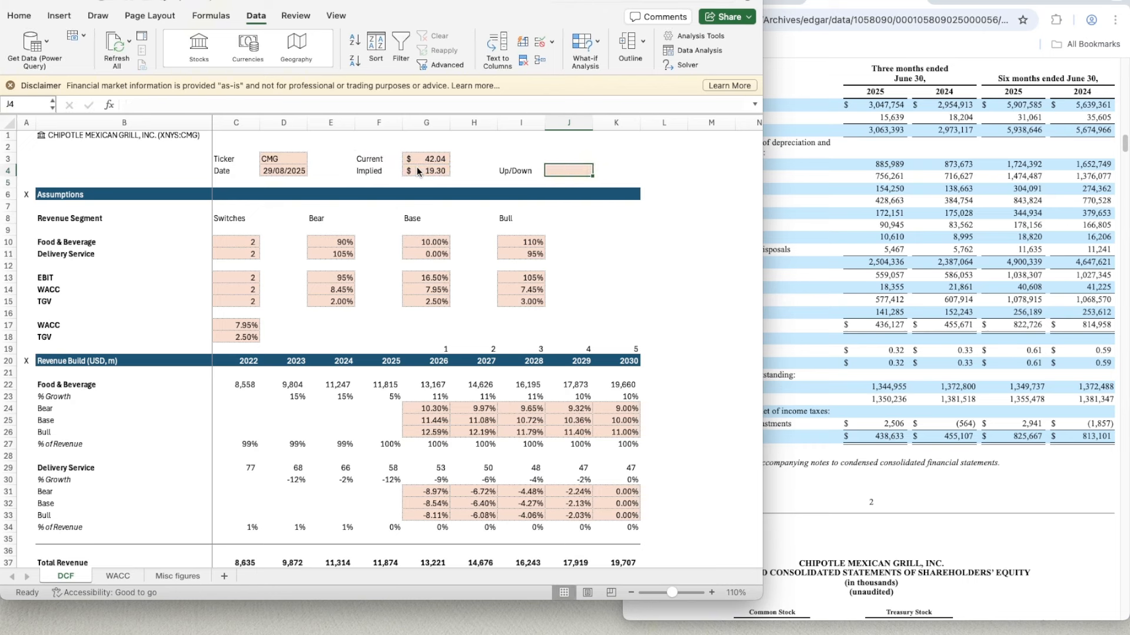
- Calculate the Up/Down percentage in J4 from the implied and current prices with =G4/G3-1
type("=")
left_click(417, 170)
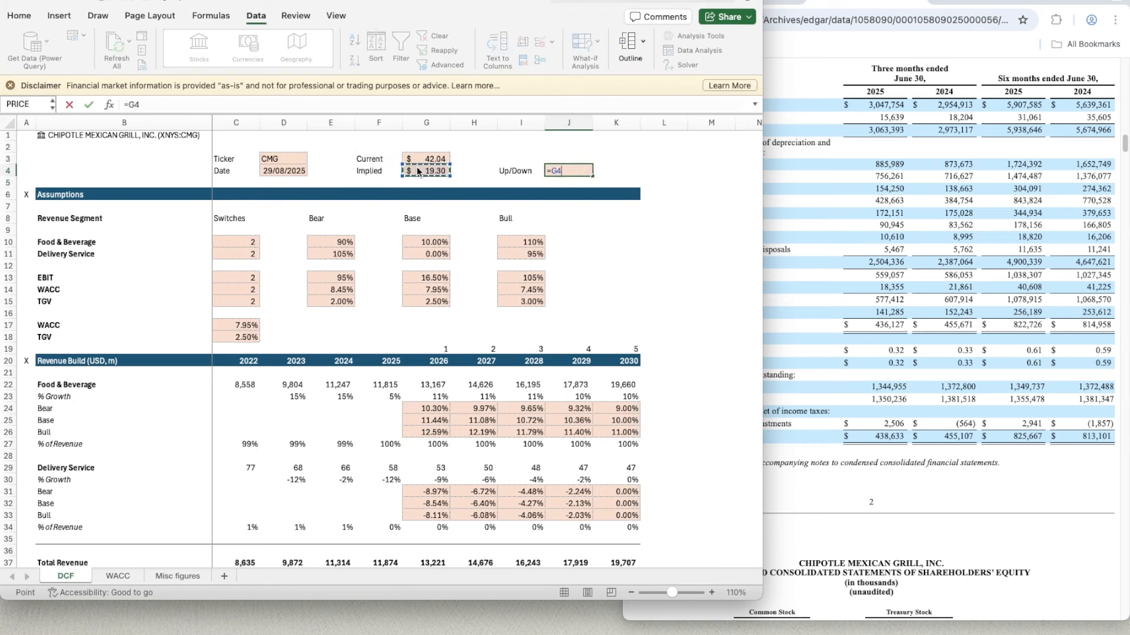
type("/")
key("Up")
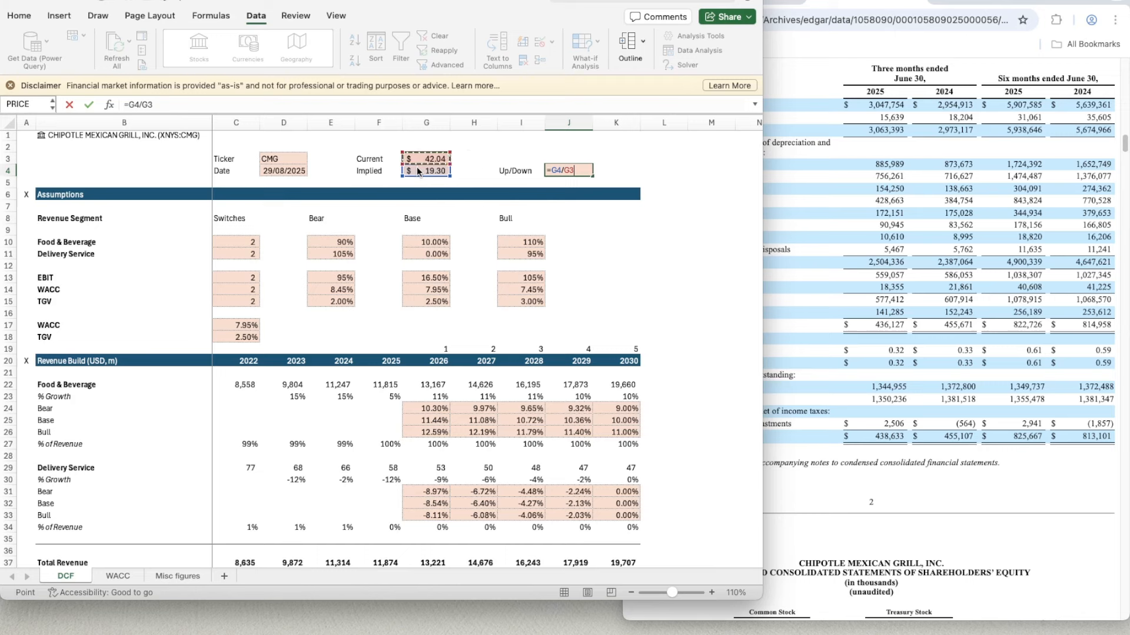
key("ctrl+Return")
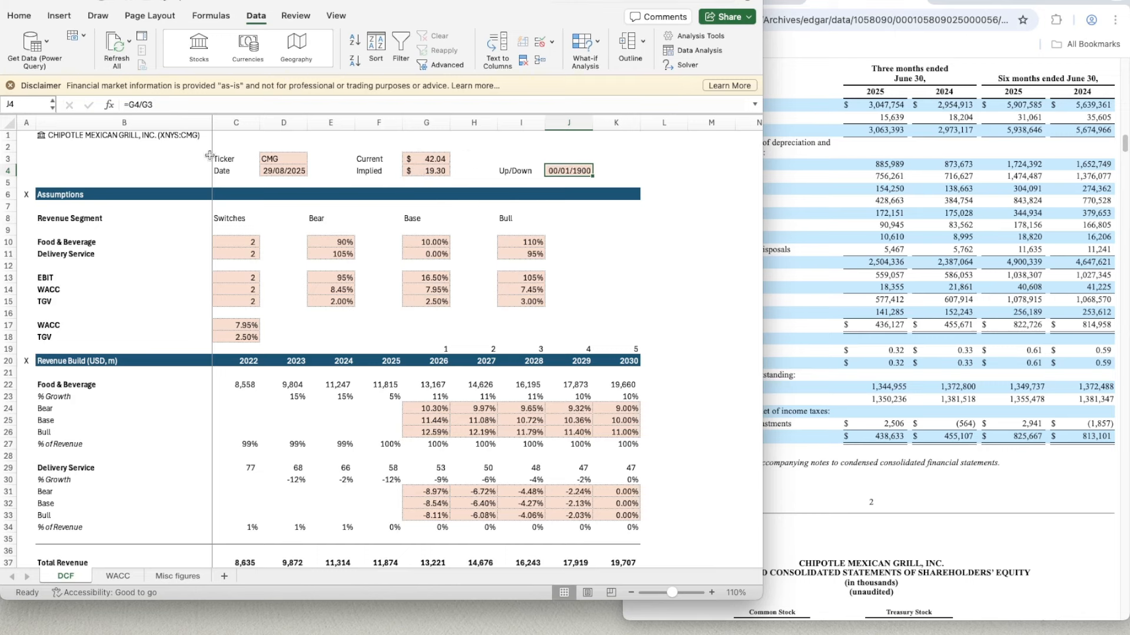
left_click(171, 107)
type("-1")
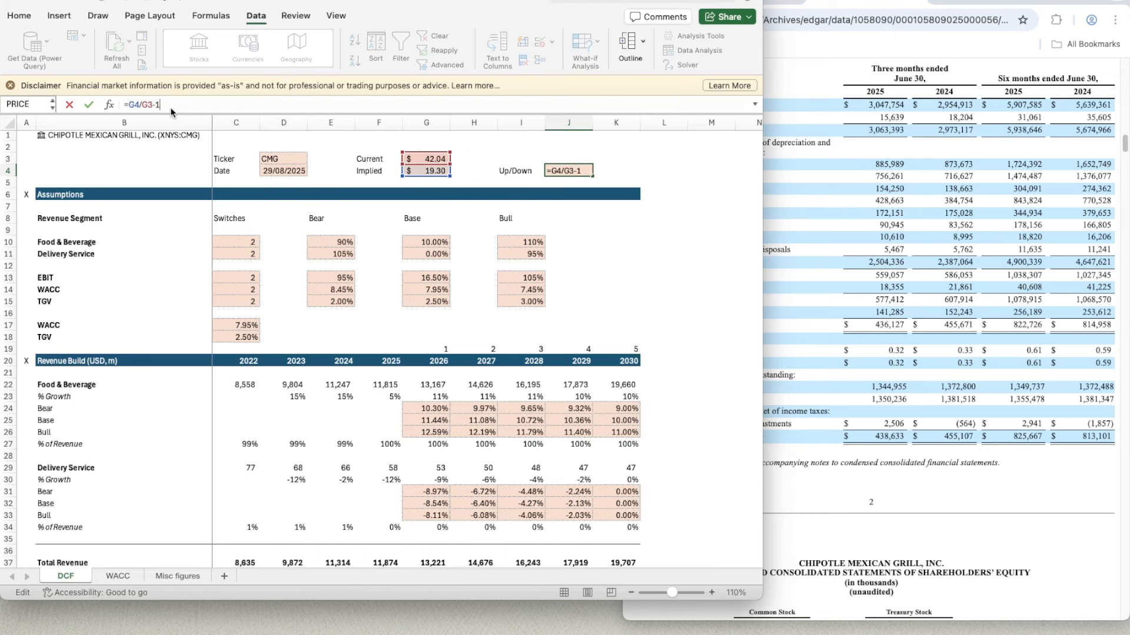
key("Return")
- Copy the percentage format of the Food & Beverage bull cell I10 onto the Up/Down cell J4
left_click(565, 170)
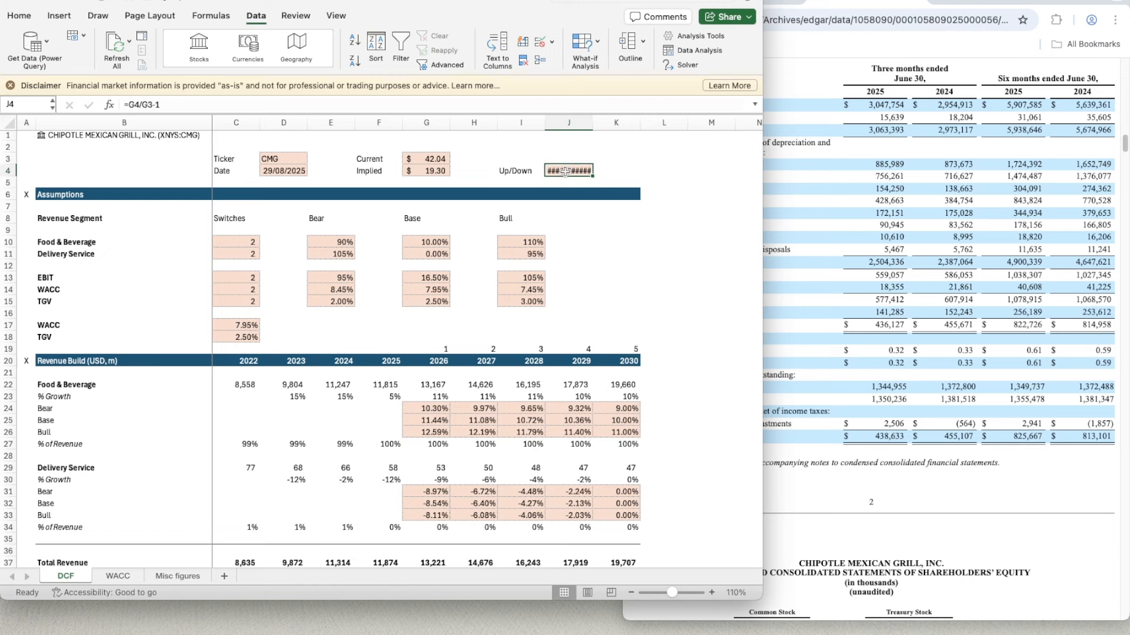
left_click(521, 245)
key("super+shift+c")
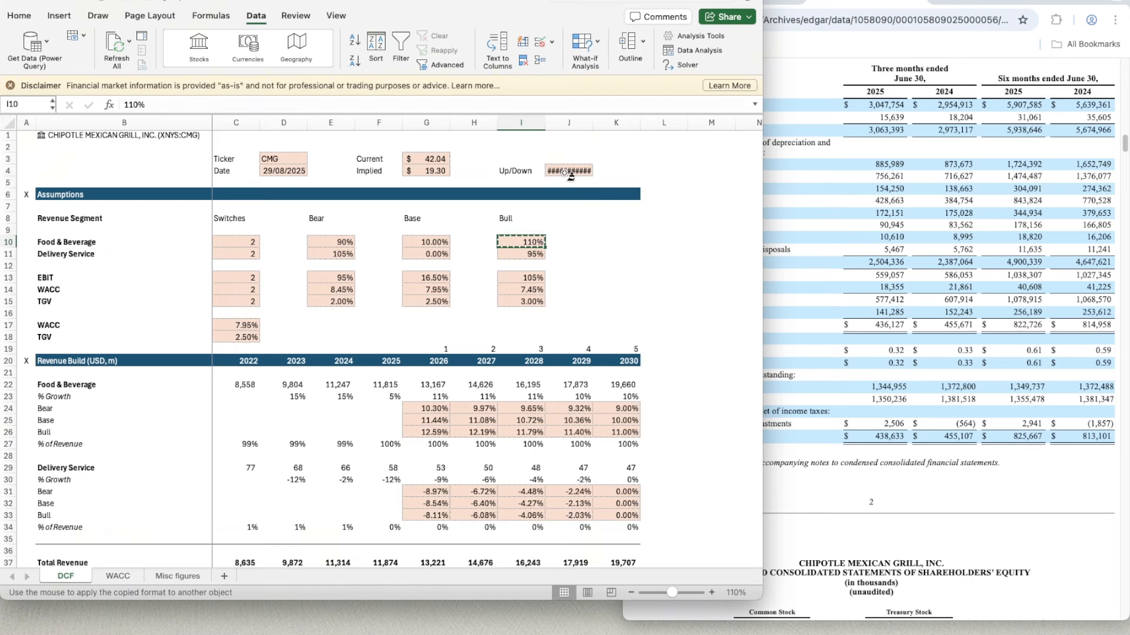
left_click(564, 171)
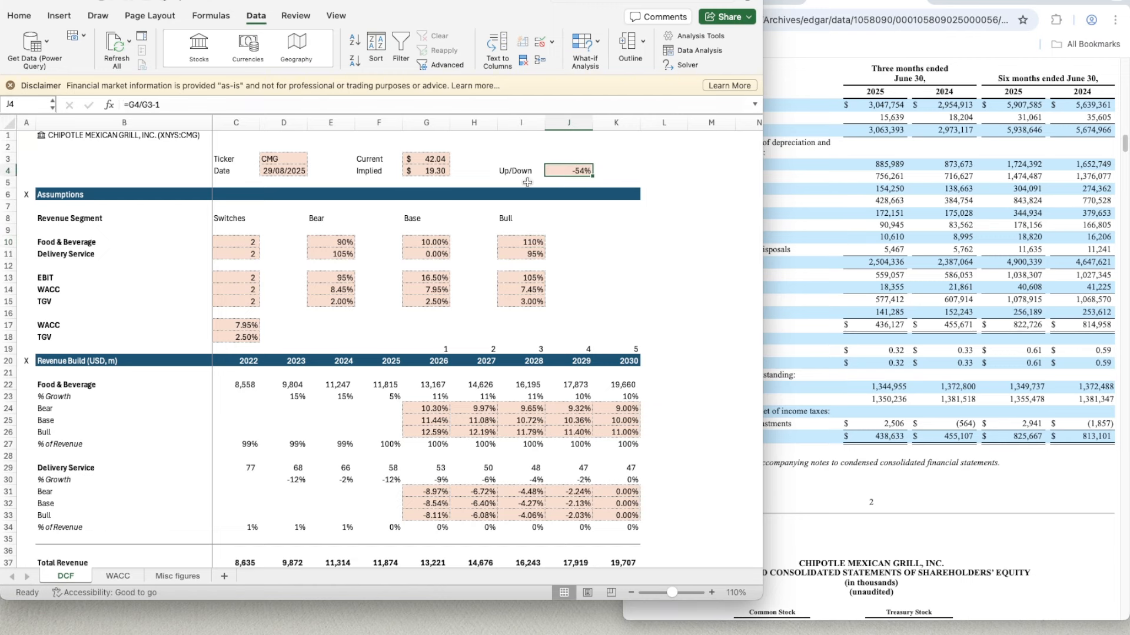
left_click(520, 185)
scroll(414, 230, "up", 1)
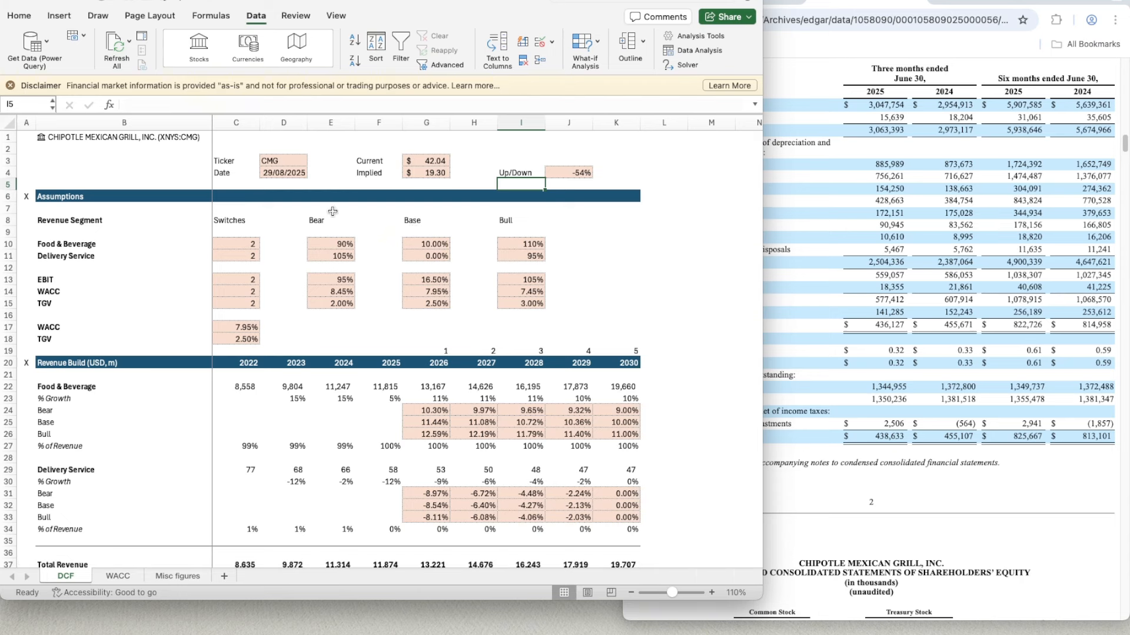
left_click(620, 173)
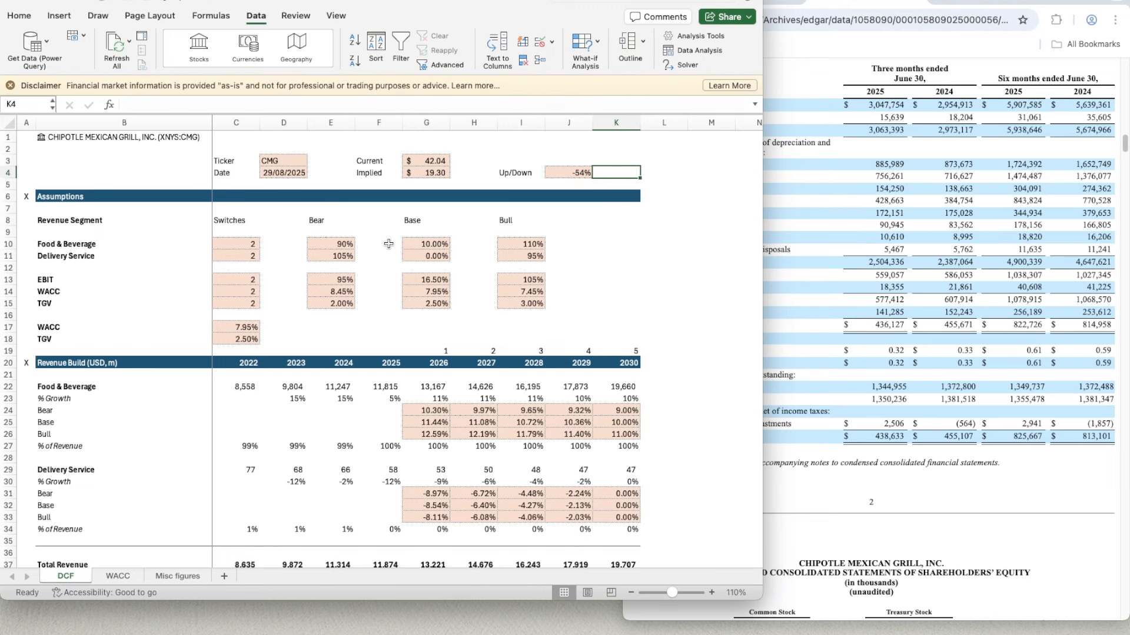
scroll(388, 244, "down", 9)
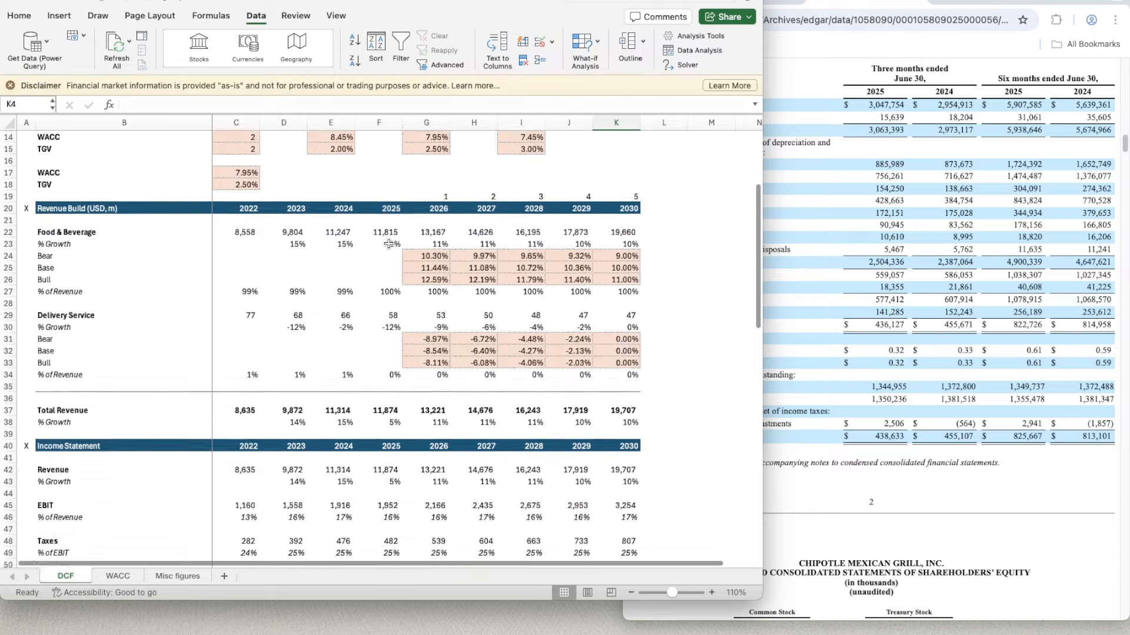
scroll(386, 238, "down", 15)
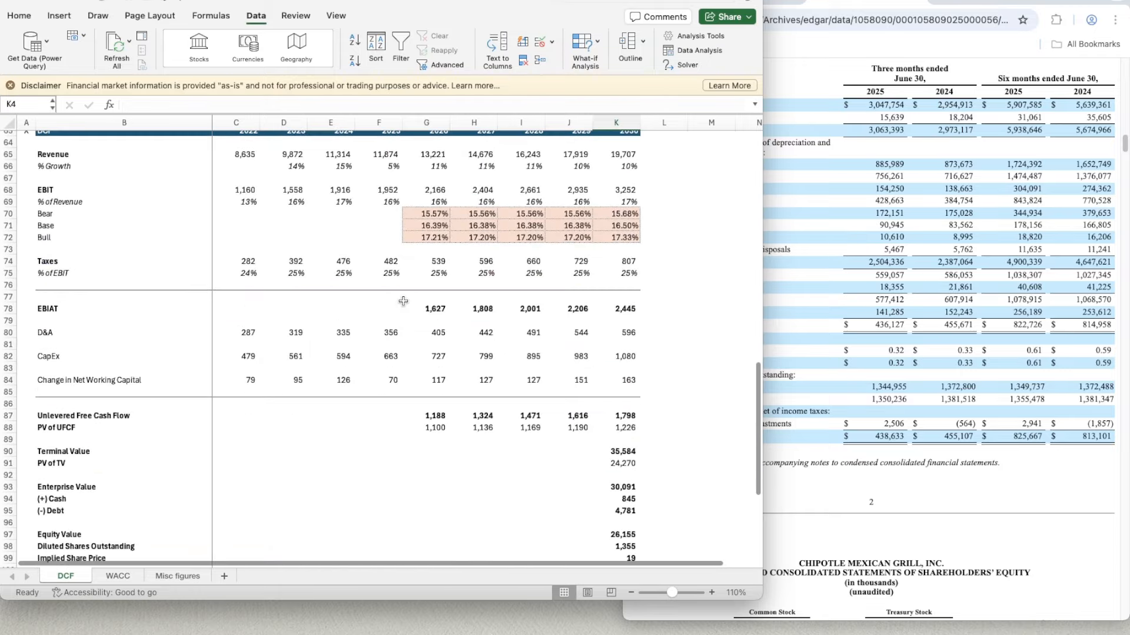
scroll(402, 298, "up", 20)
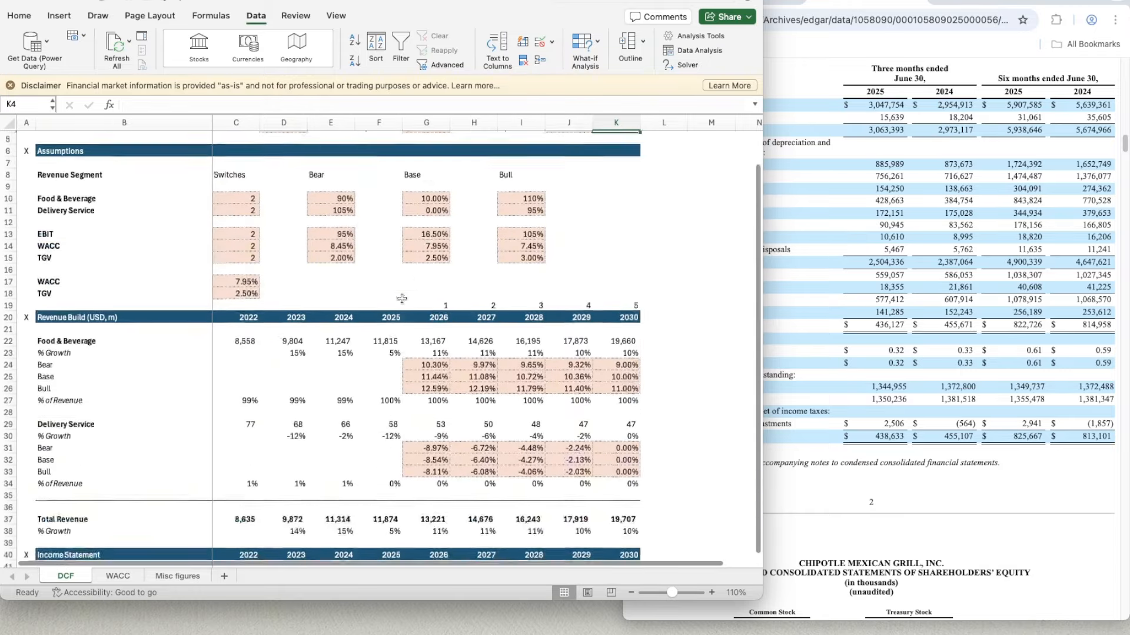
- Set the Food & Beverage and Delivery Service scenario switches in C10 and C11 to 3 for the bull case
left_click(231, 233)
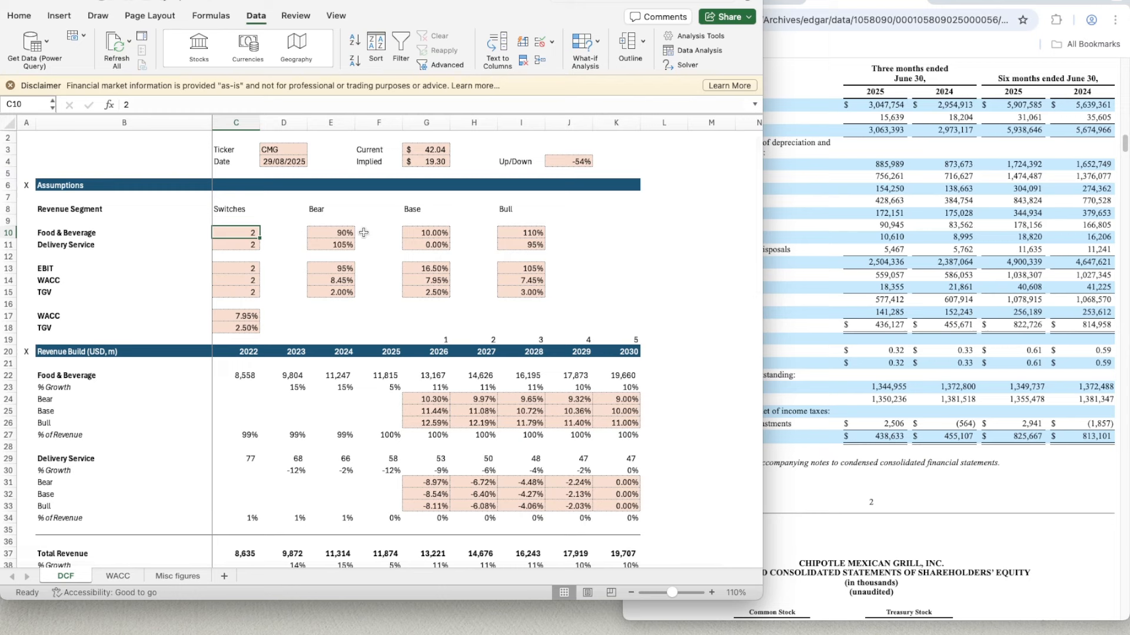
type("3")
key("Return")
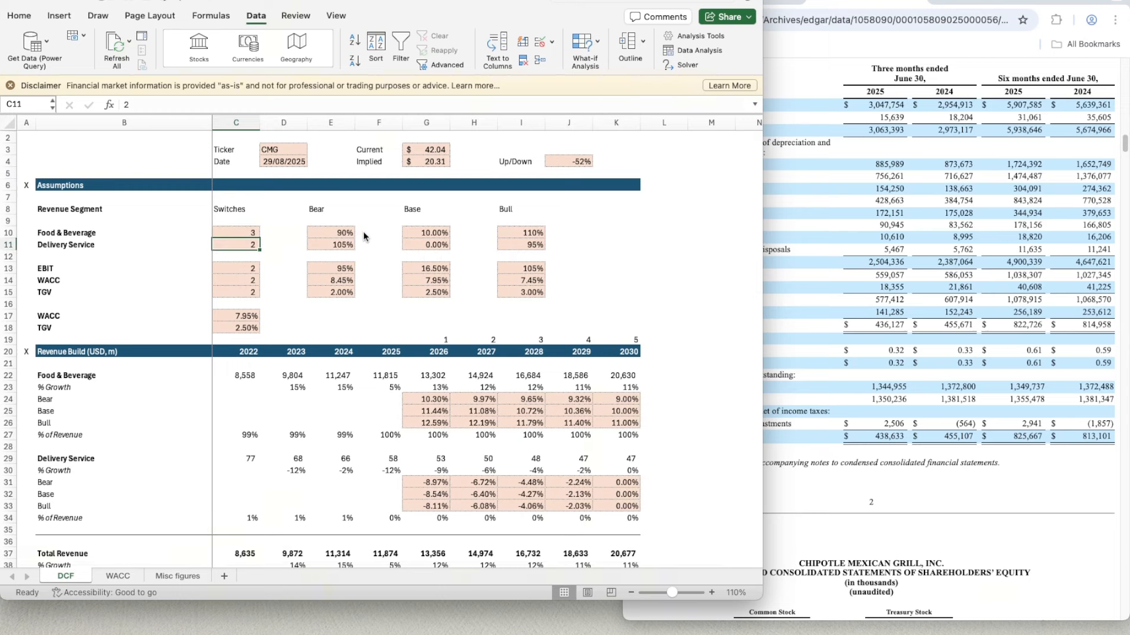
type("3")
key("Return")
- Set the EBIT, WACC and TGV scenario switches in C13:C15 to 3 for the bull case
key("Return")
type("3")
key("Return")
type("3")
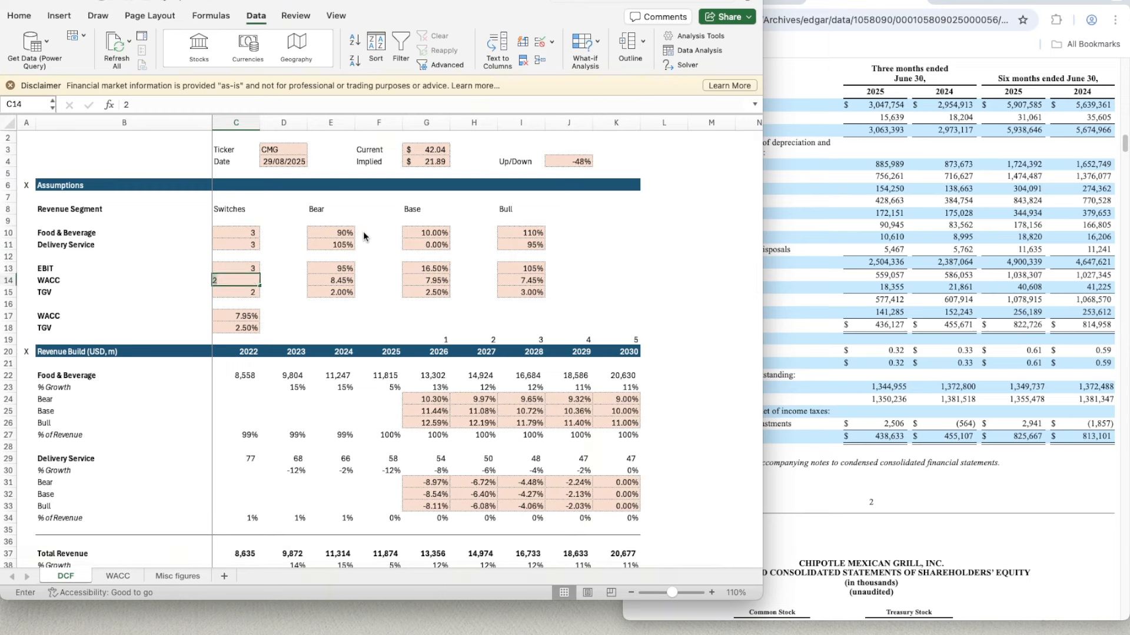
key("Return")
type("3")
key("Return")
key("Right")
key("Right")
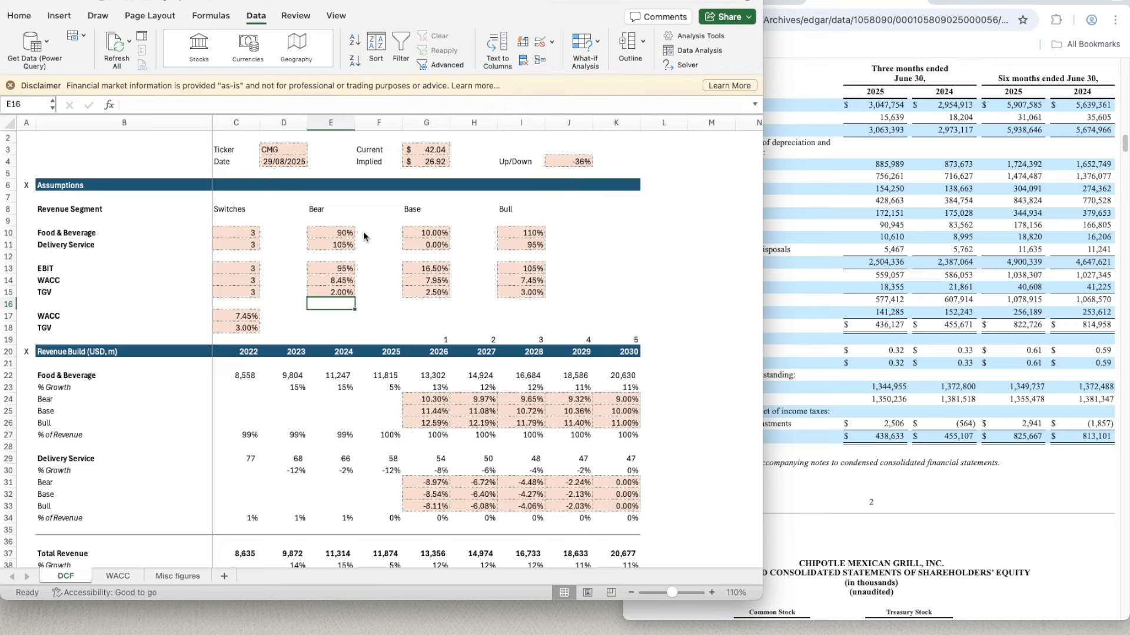
- Switch to the CNBC quote page for Chipotle in the browser and examine the five-year share price chart
left_click(968, 4)
mouse_move(696, 465)
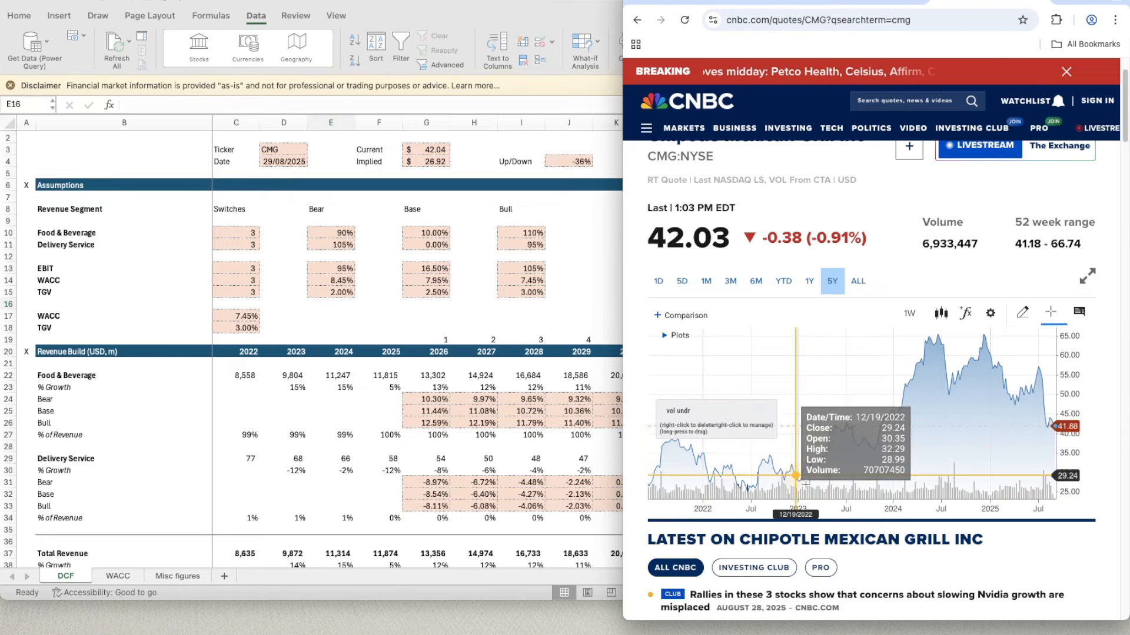
- Switch back to the Excel workbook and set the Food & Beverage and Delivery Service switches in C10 and C11 to 2 for the base case
left_click(479, 329)
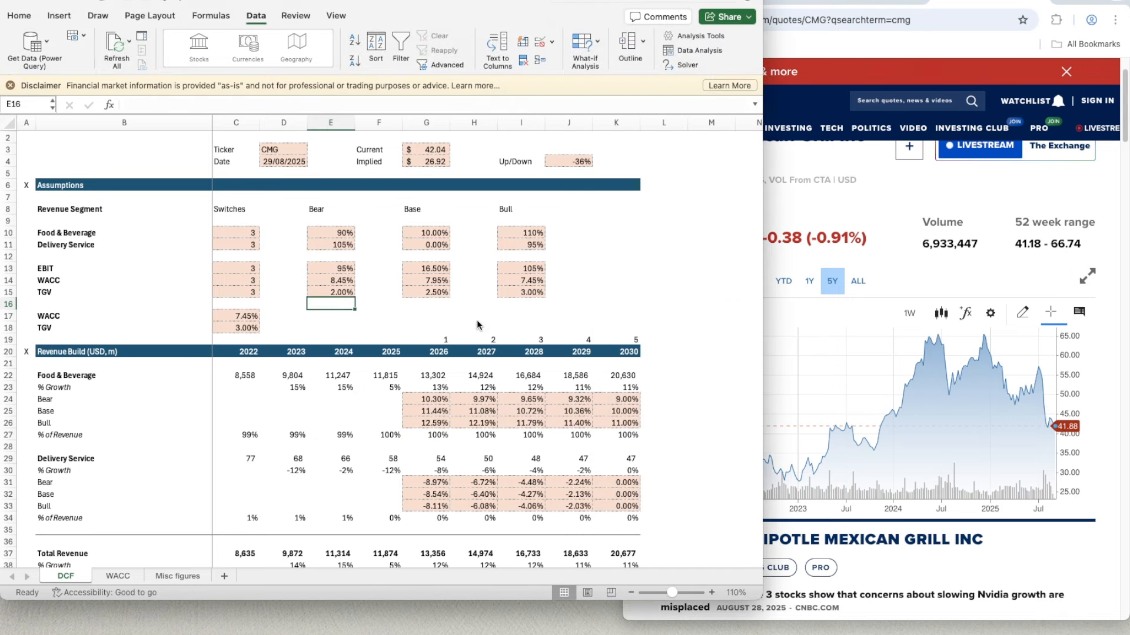
scroll(479, 324, "up", 1)
left_click(236, 243)
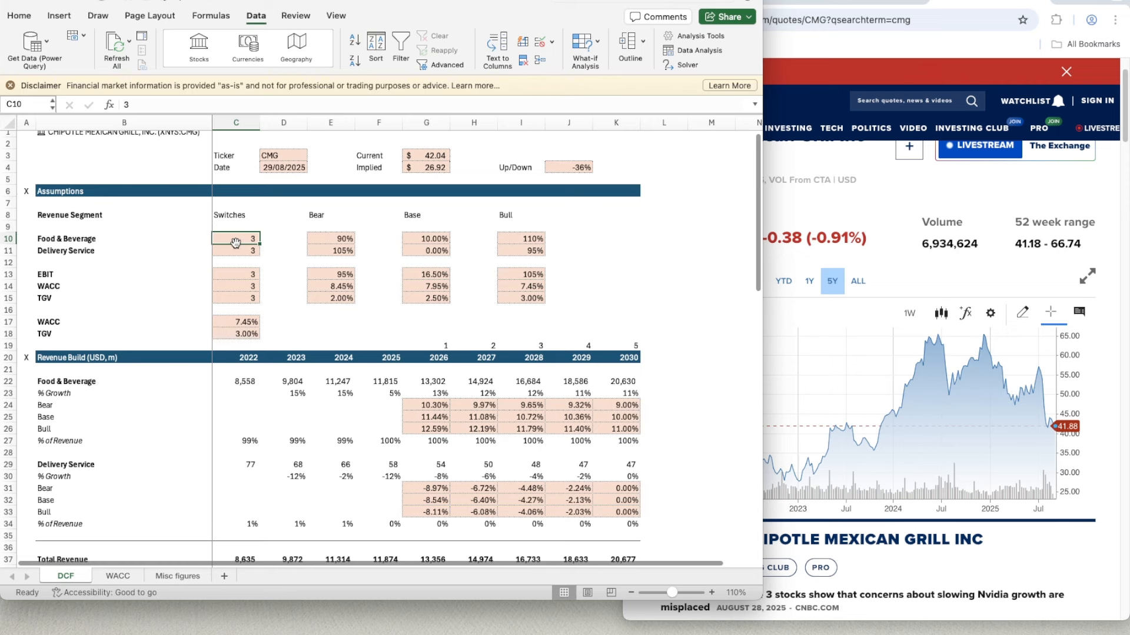
type("2")
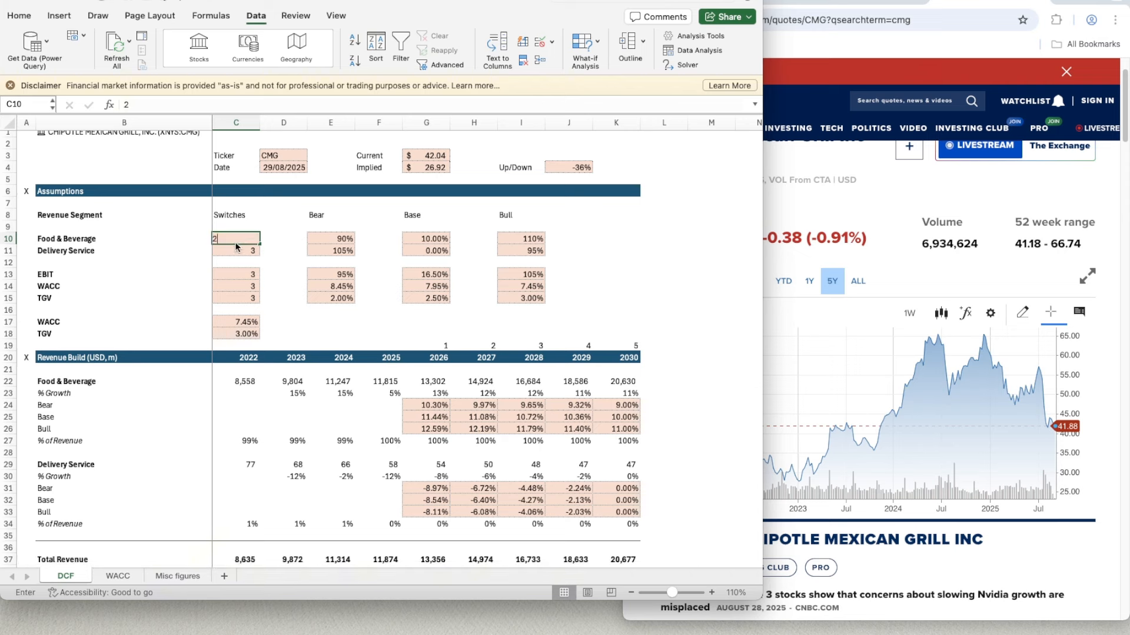
key("Return")
type("2")
key("Return")
key("Return")
- Set the EBIT, WACC and TGV scenario switches in C13:C15 to 2 for the base case
type("2")
key("Return")
type("2")
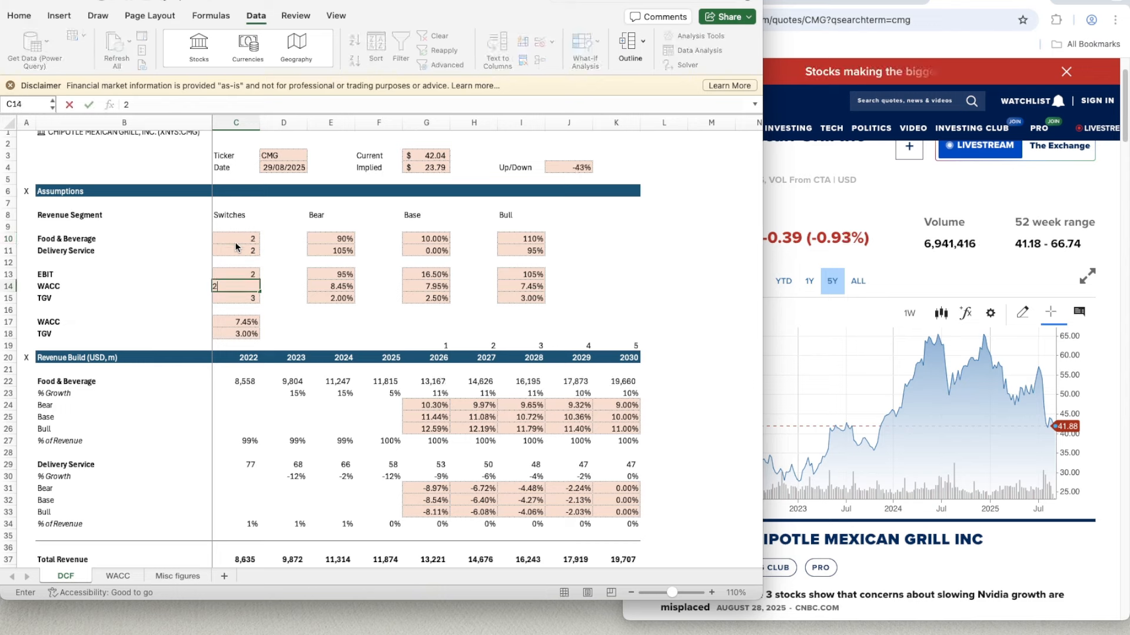
key("Return")
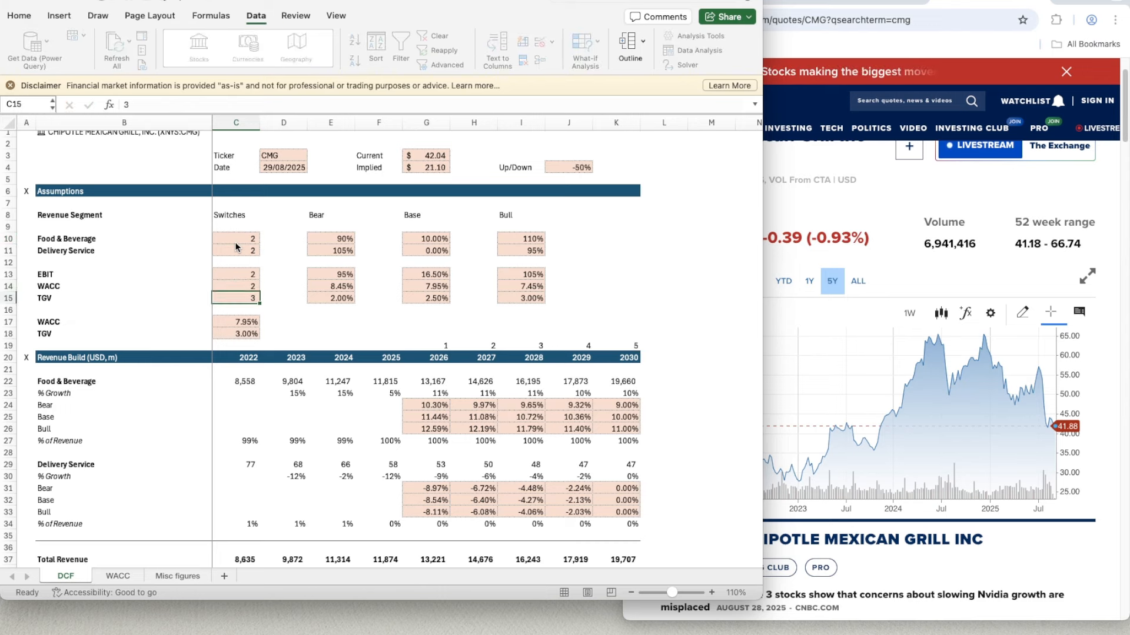
type("2")
key("Return")
- Test a base-case Food & Beverage growth of 50% in G10
key("Right")
key("Right")
key("Right")
key("Right")
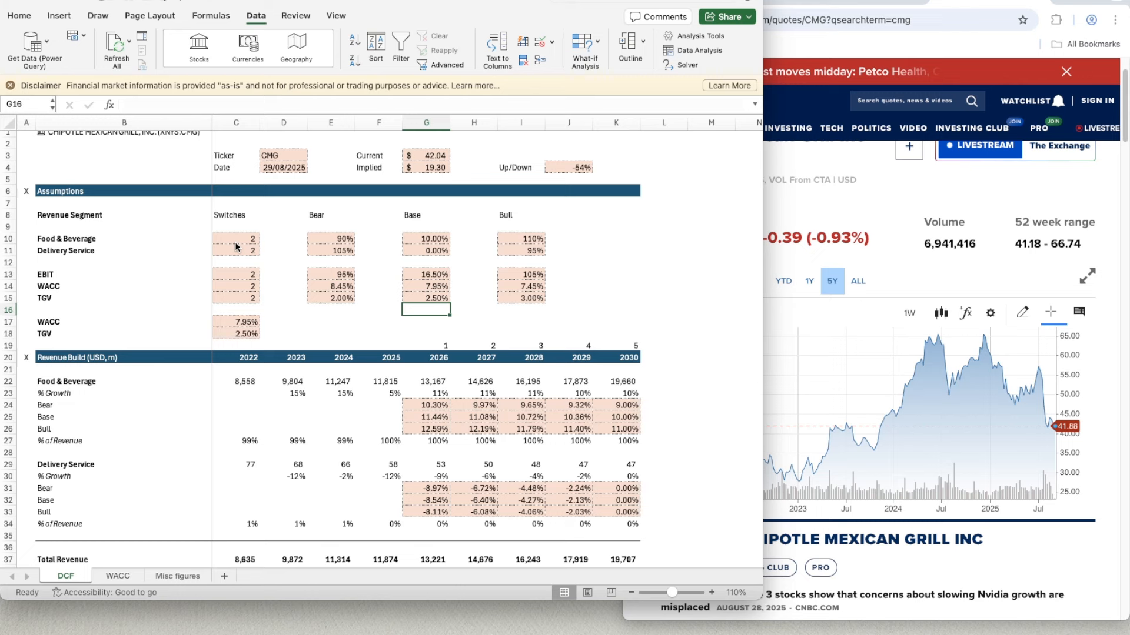
key("Up")
key("Up")
key("Up")
key("Up")
key("Up")
key("Up")
type("50")
key("Return")
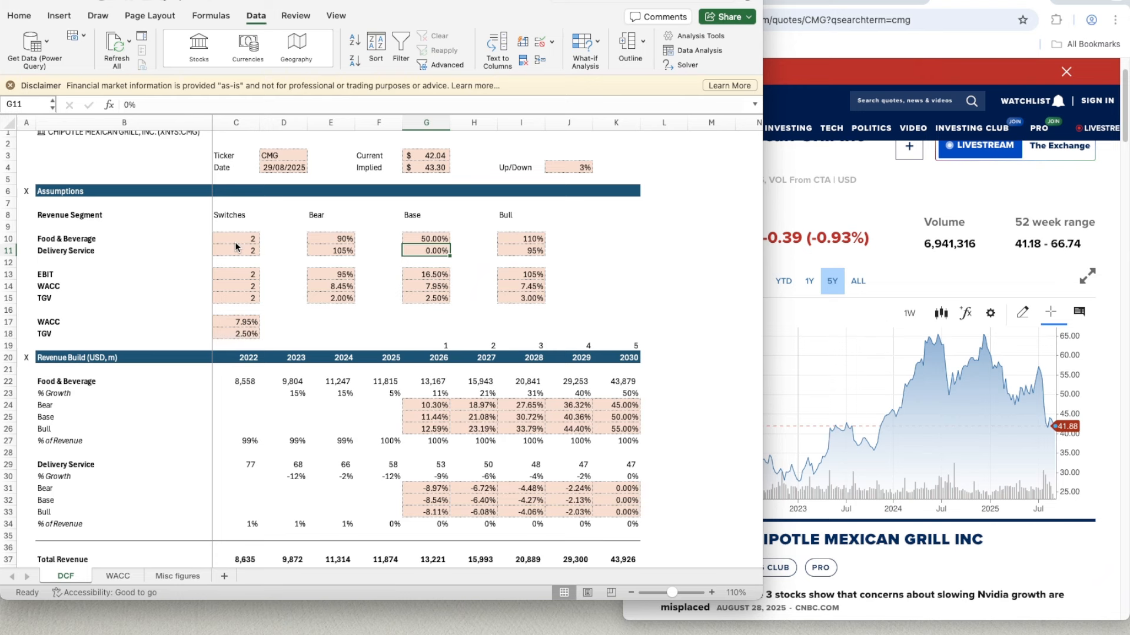
- Restore the base-case Food & Beverage growth in G10 to 10%
key("Up")
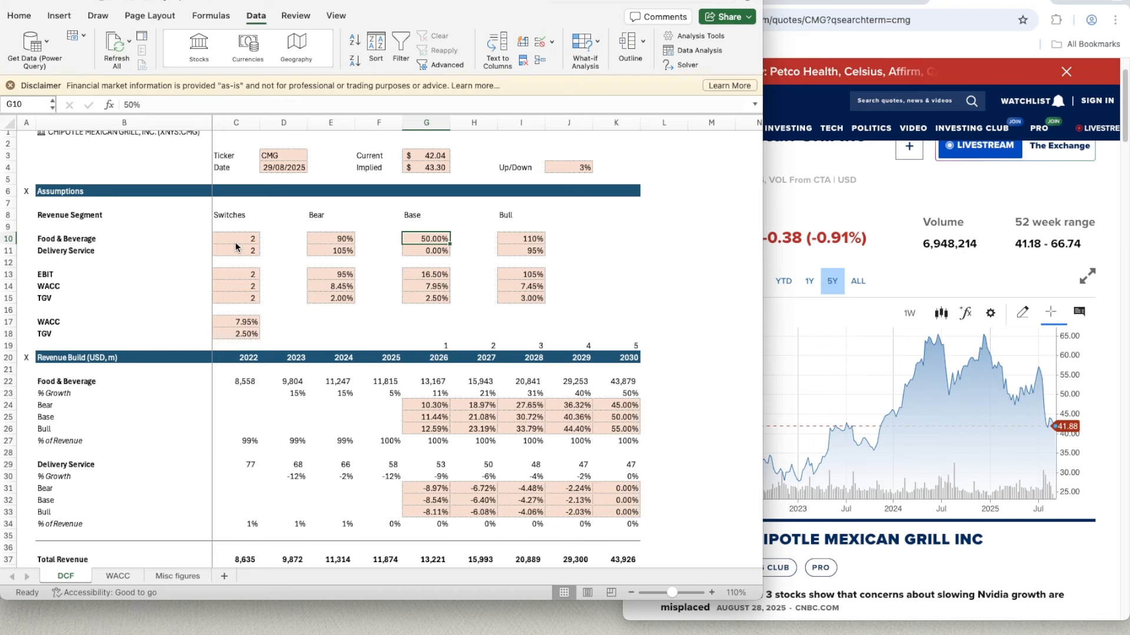
type("10")
key("Return")
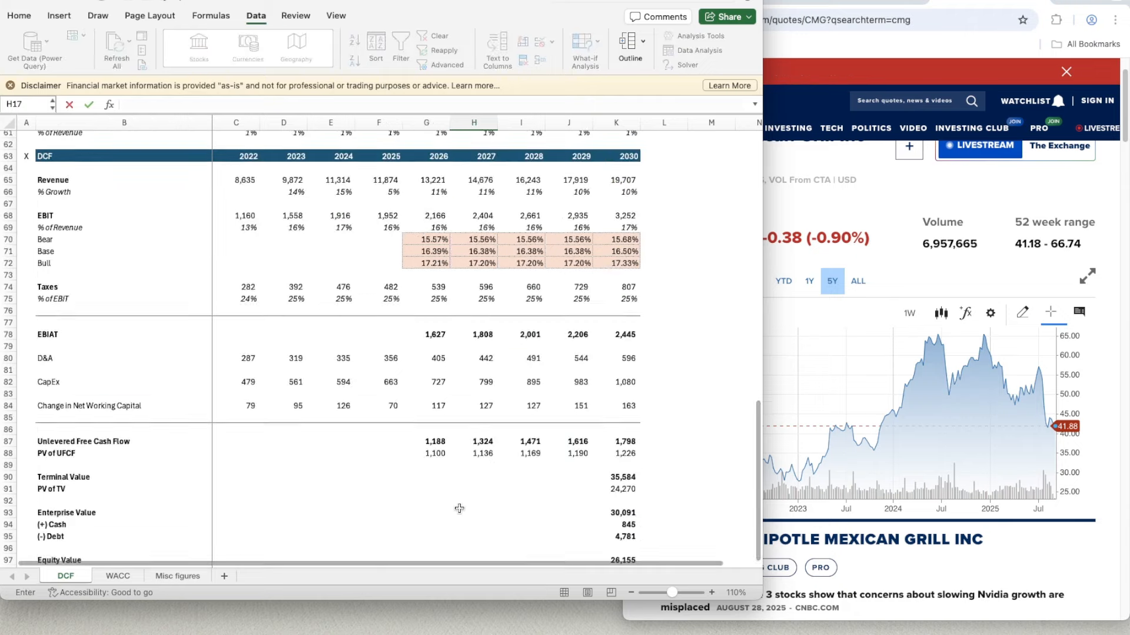
- Review the DCF sheet from the assumptions and revenue build down to the equity value and implied share price
scroll(460, 509, "up", 2)
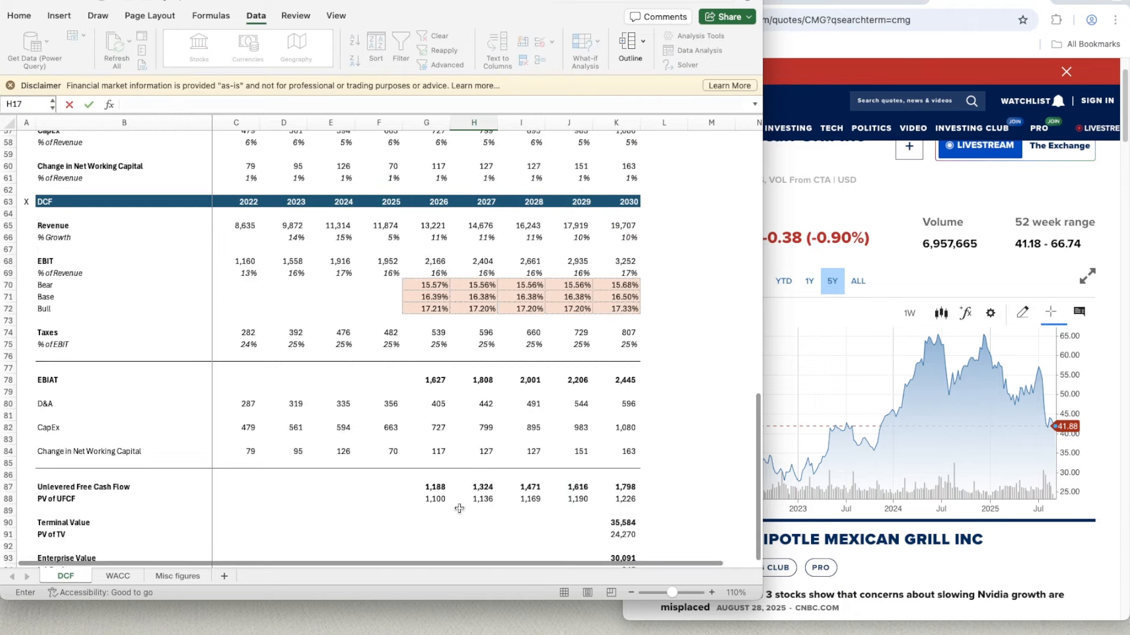
scroll(460, 508, "up", 15)
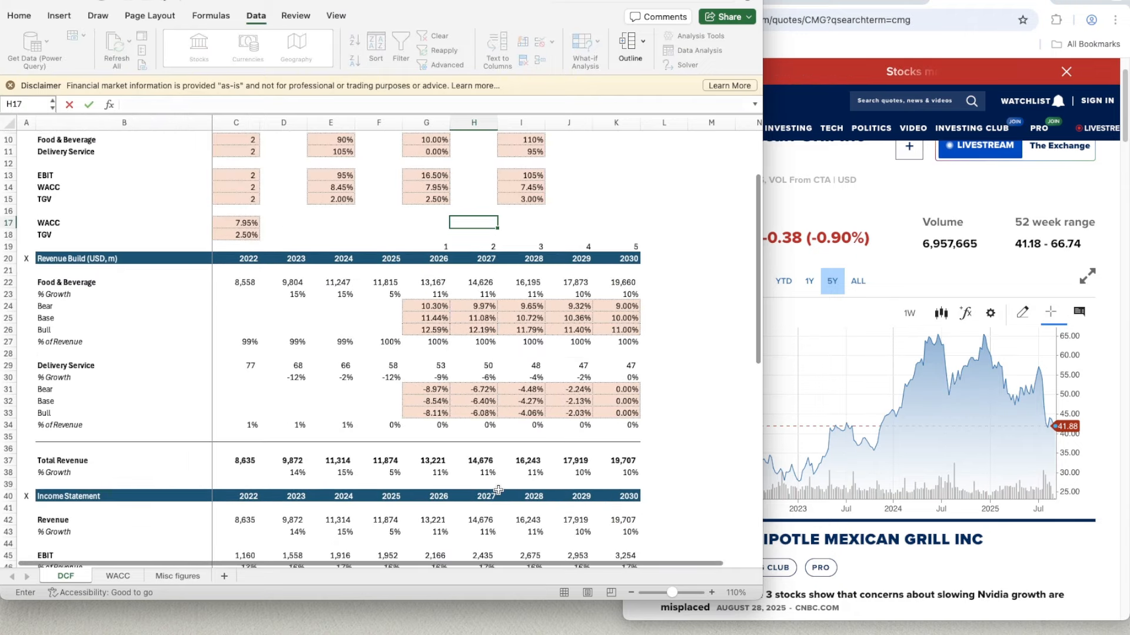
scroll(498, 490, "up", 3)
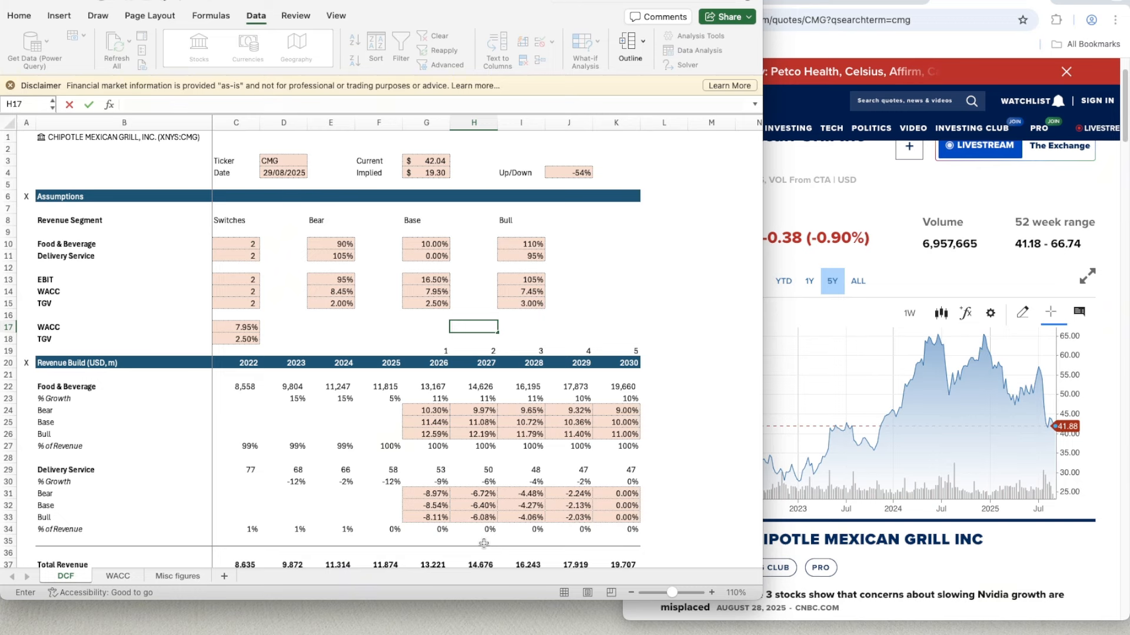
scroll(258, 514, "down", 19)
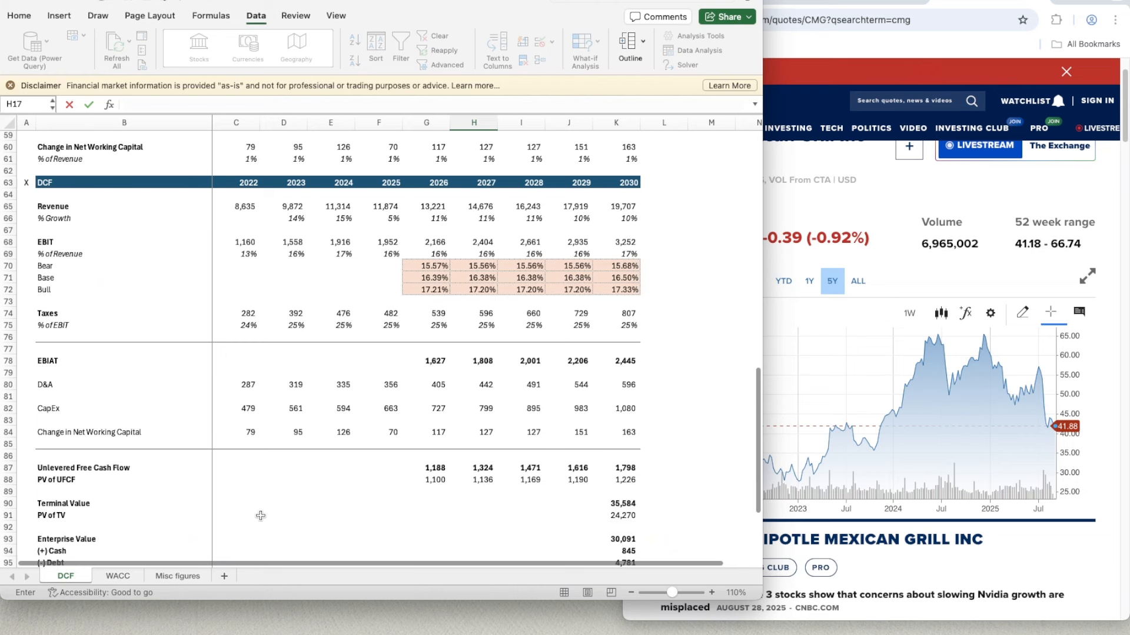
scroll(261, 516, "down", 3)
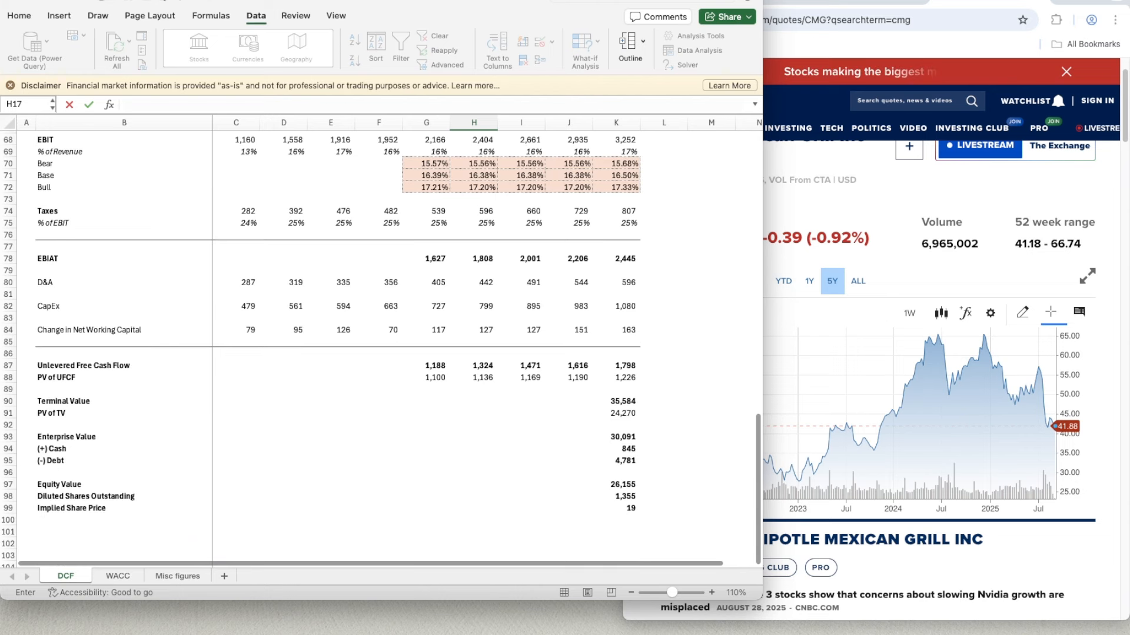